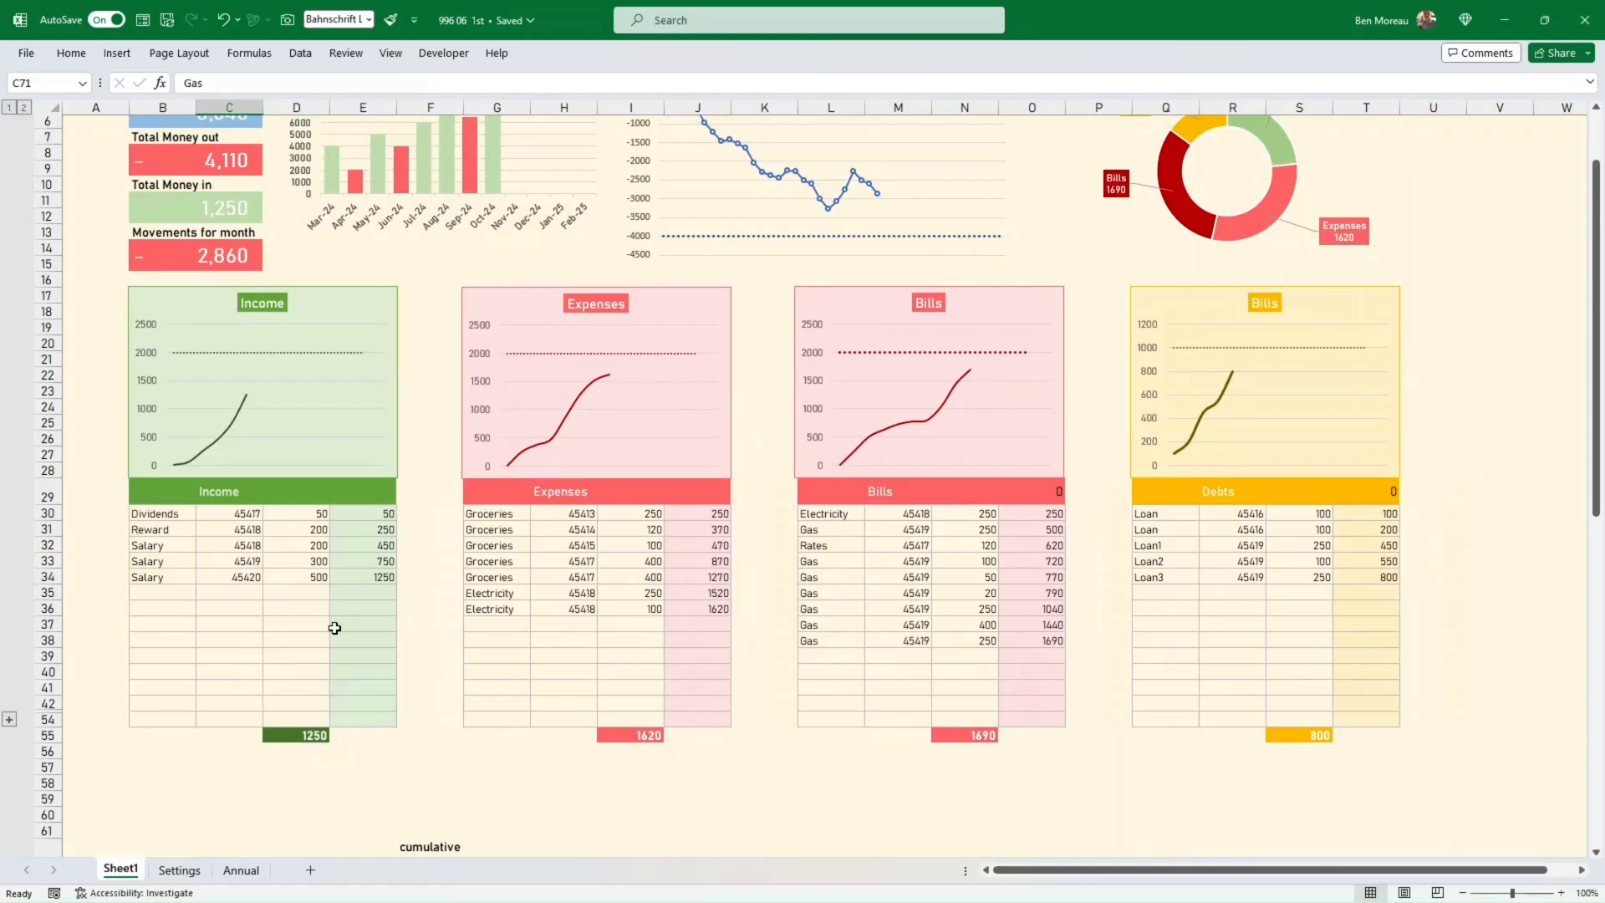
Review the start-of-month balance and the current balance on the finished dashboard in Sheet1
{"action": "scroll", "coordinate": [1299, 633], "scroll_direction": "up", "scroll_amount": 2}
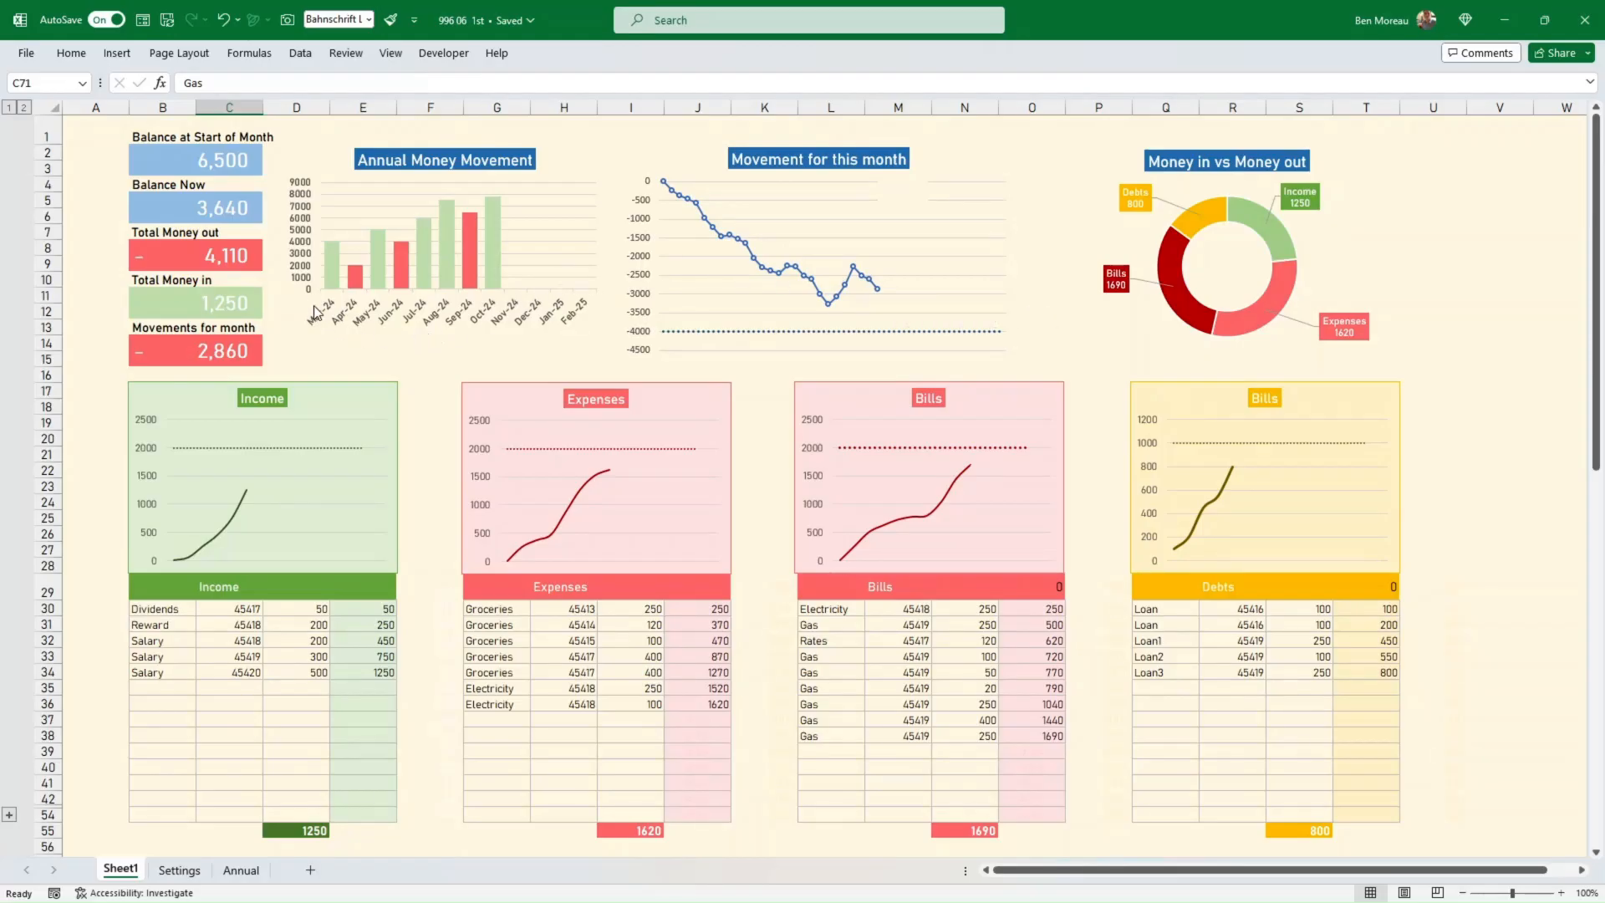
{"action": "left_click", "coordinate": [175, 154]}
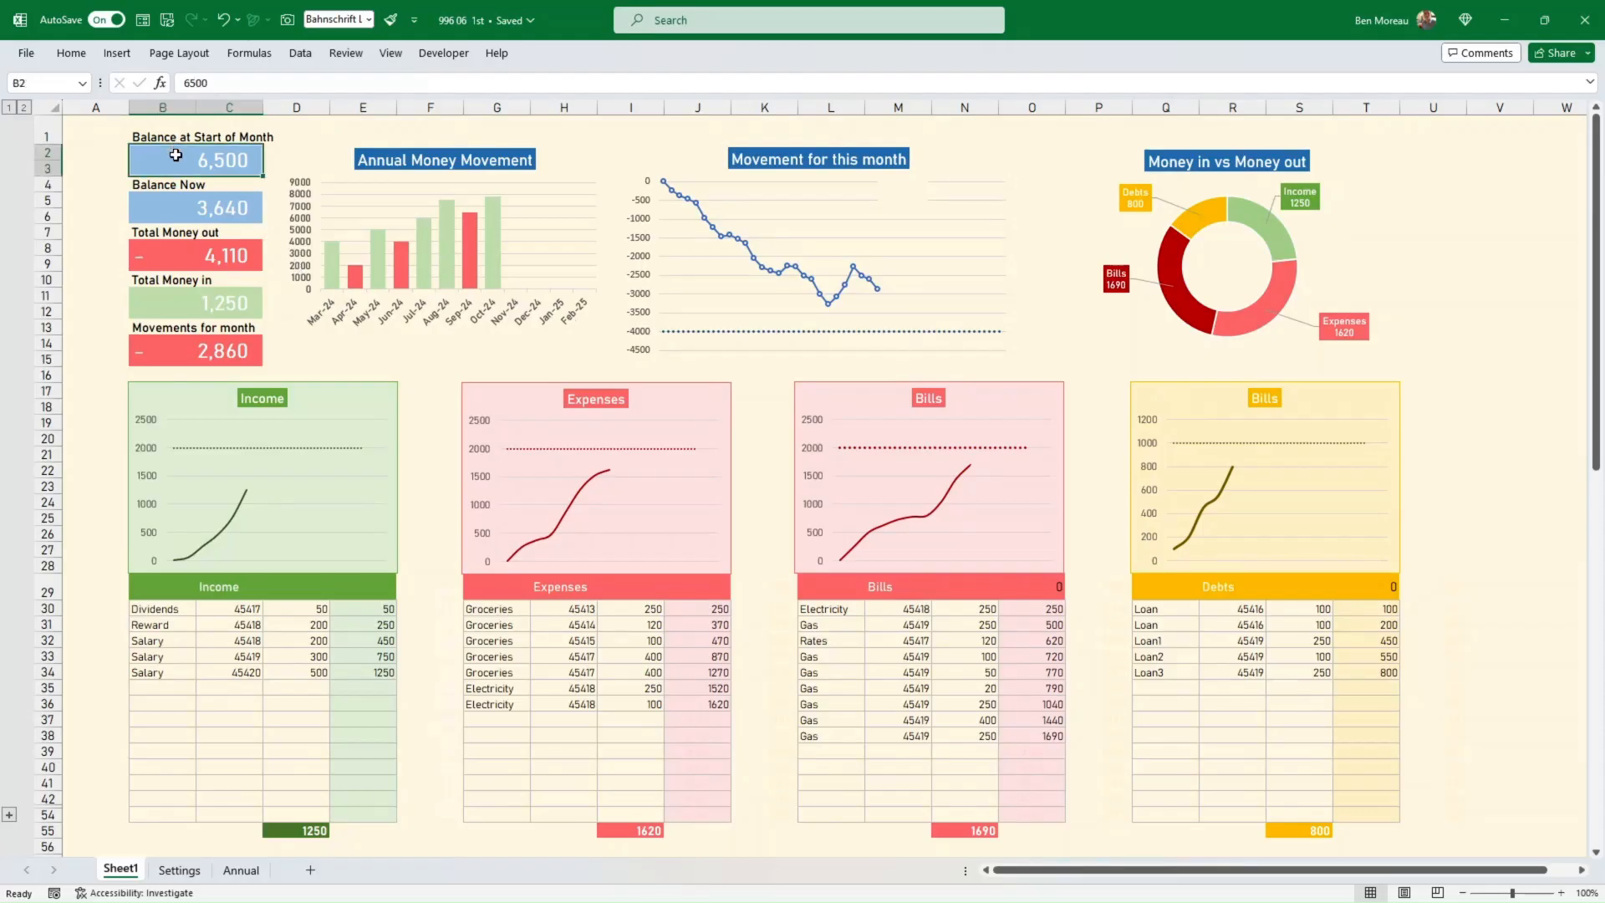
{"action": "left_click", "coordinate": [185, 203]}
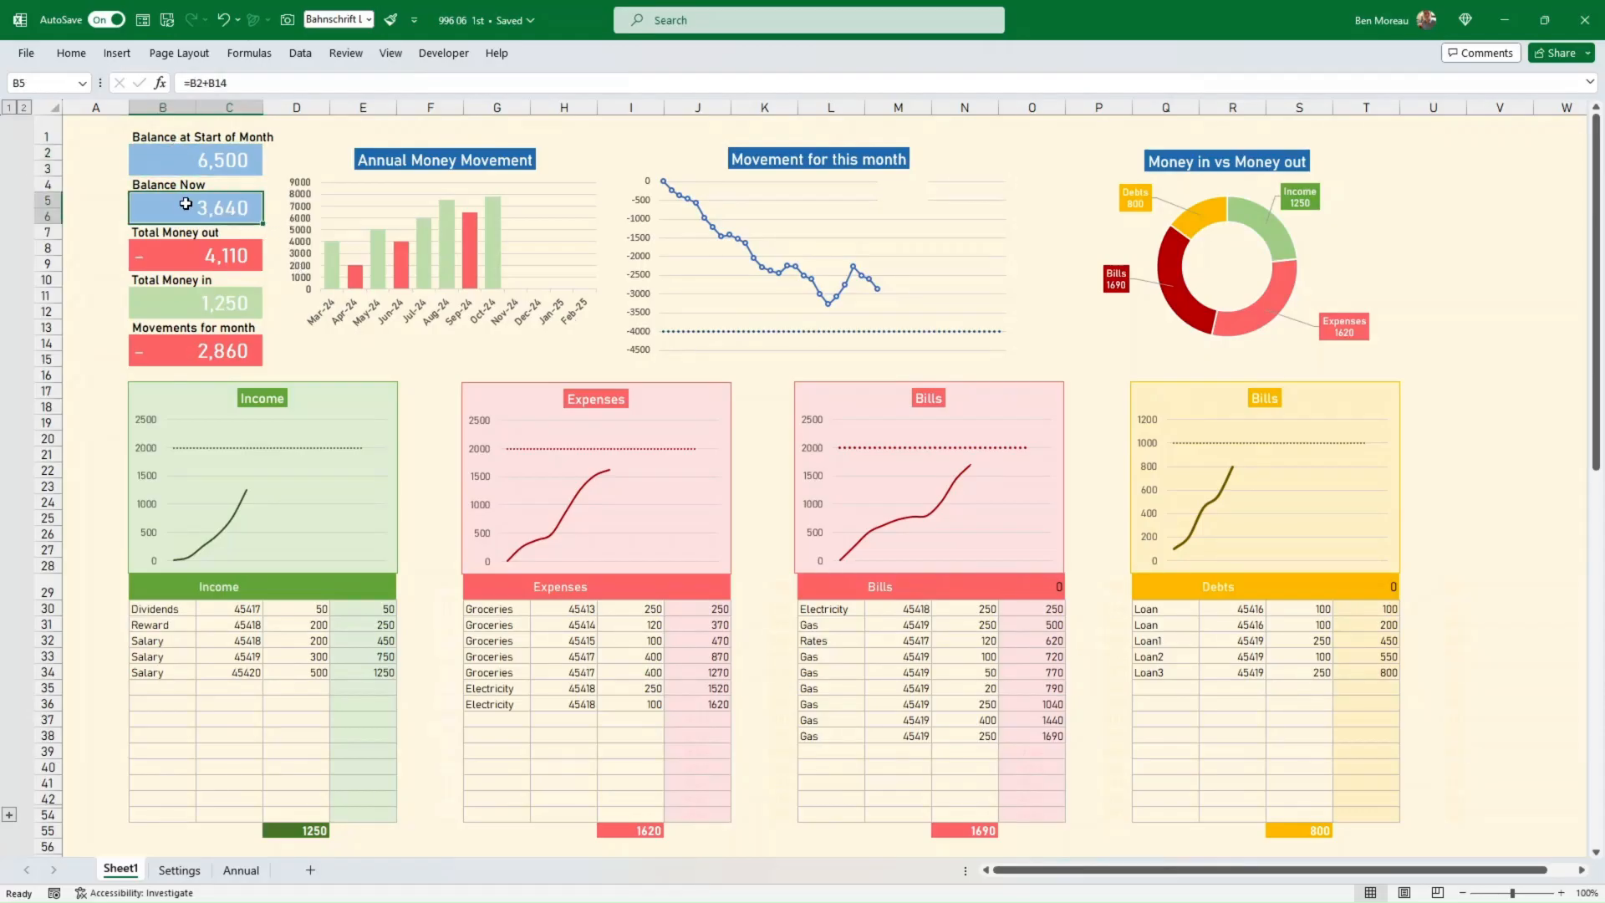
Examine the Settings sheet's income and expense categories, overall spend threshold and income expectation, comparing them with the dashboard
{"action": "left_click", "coordinate": [189, 870]}
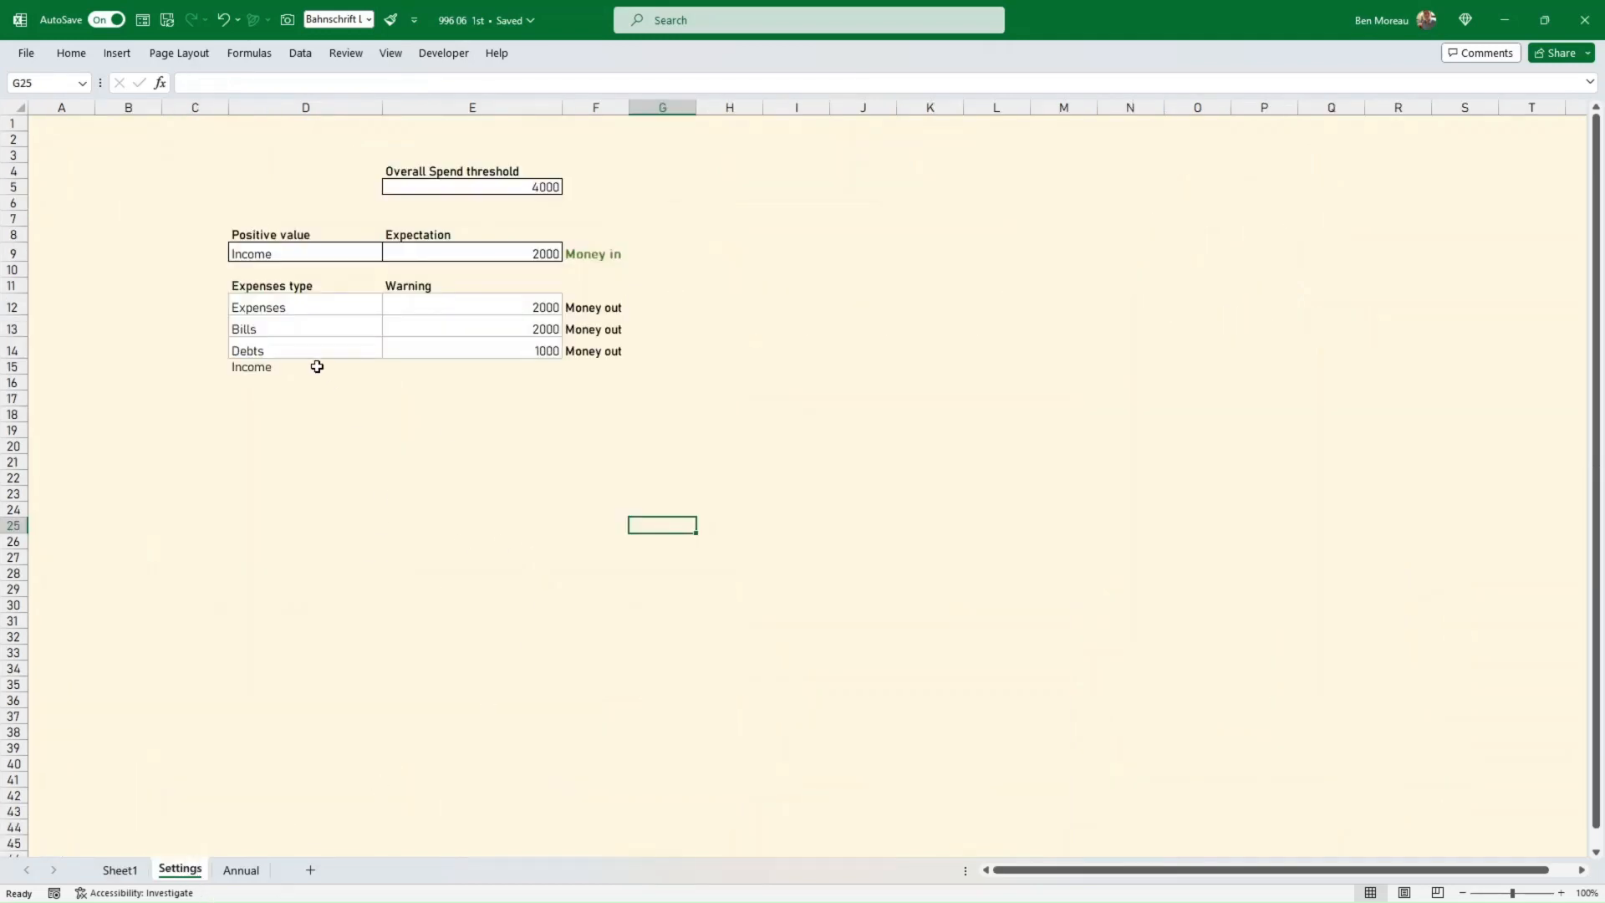
{"action": "left_click", "coordinate": [286, 251]}
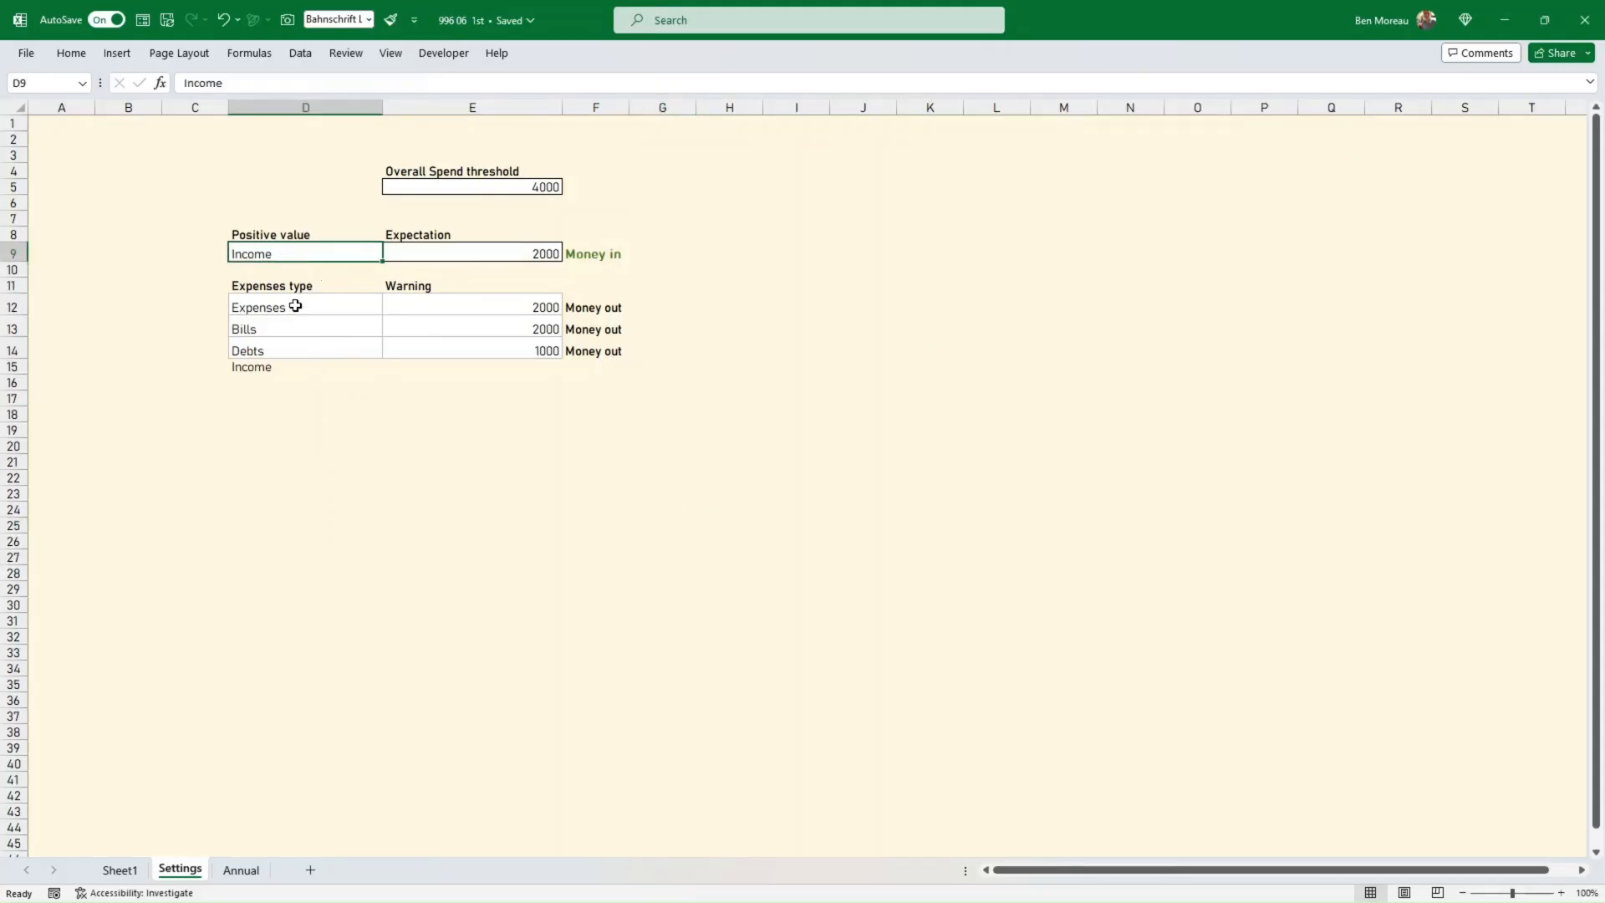
{"action": "left_click_drag", "start_coordinate": [295, 306], "coordinate": [295, 349]}
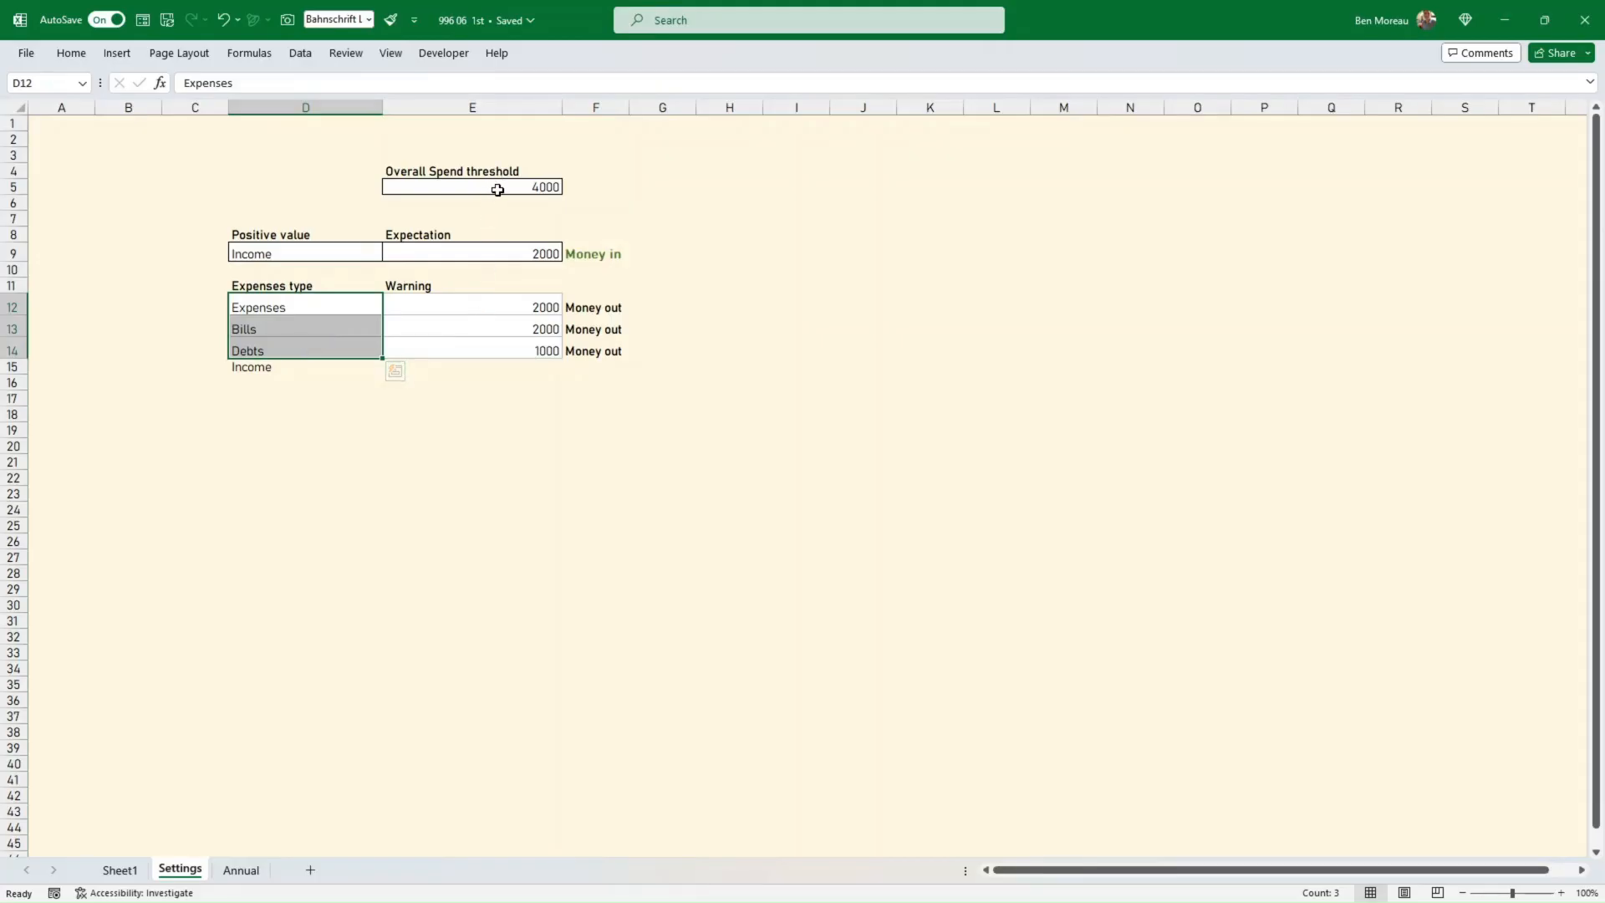
{"action": "left_click", "coordinate": [497, 189]}
{"action": "left_click", "coordinate": [505, 255]}
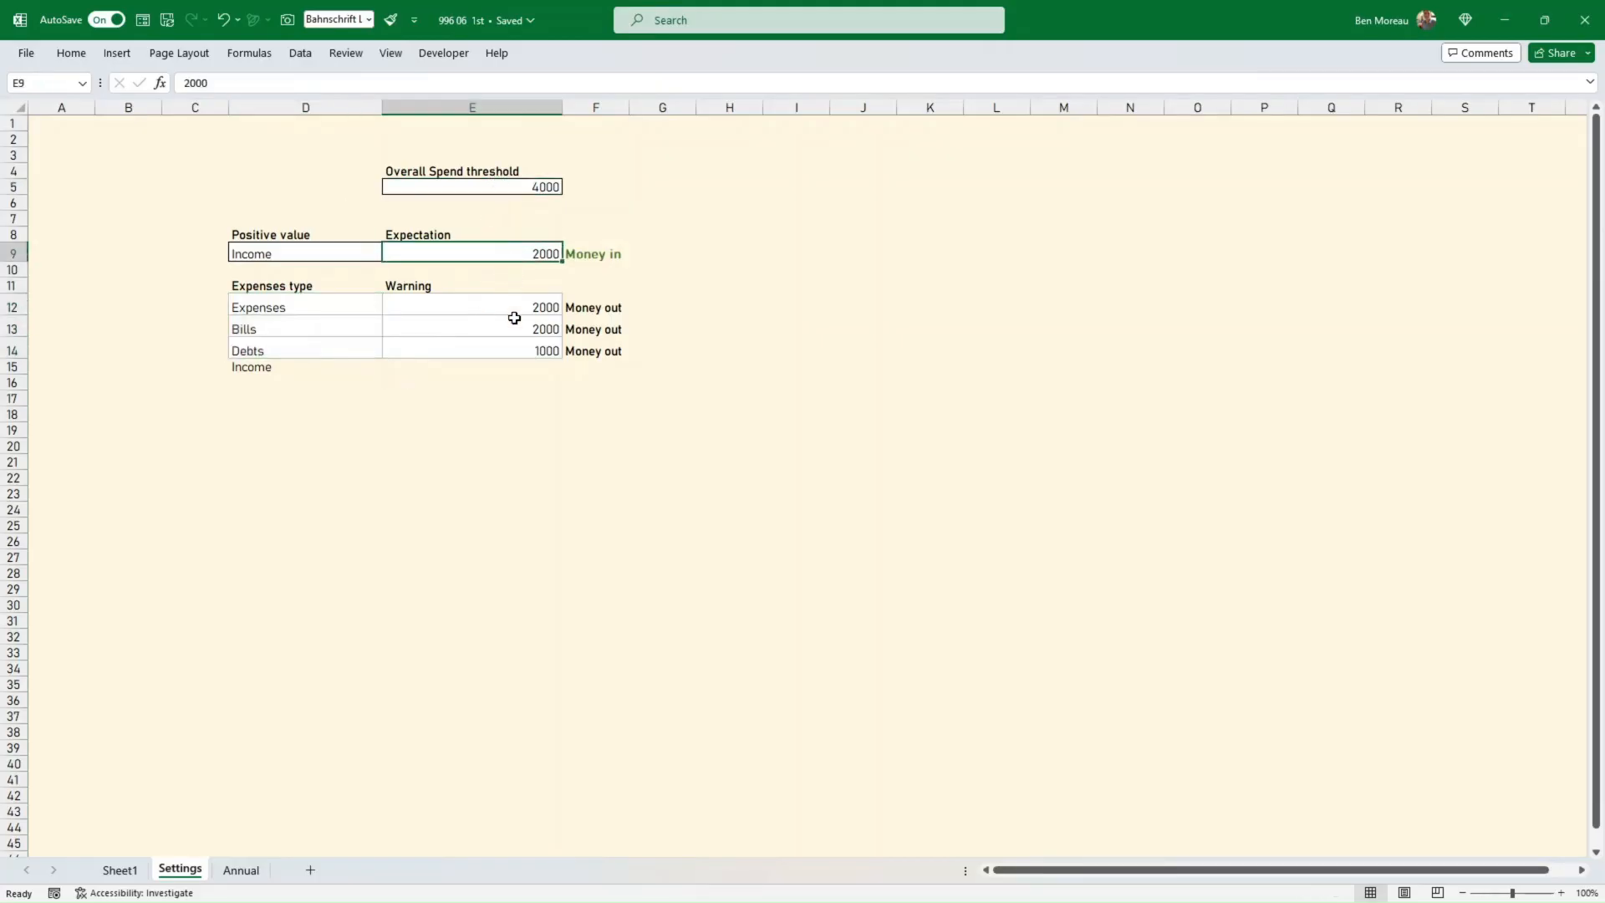
{"action": "left_click", "coordinate": [120, 870]}
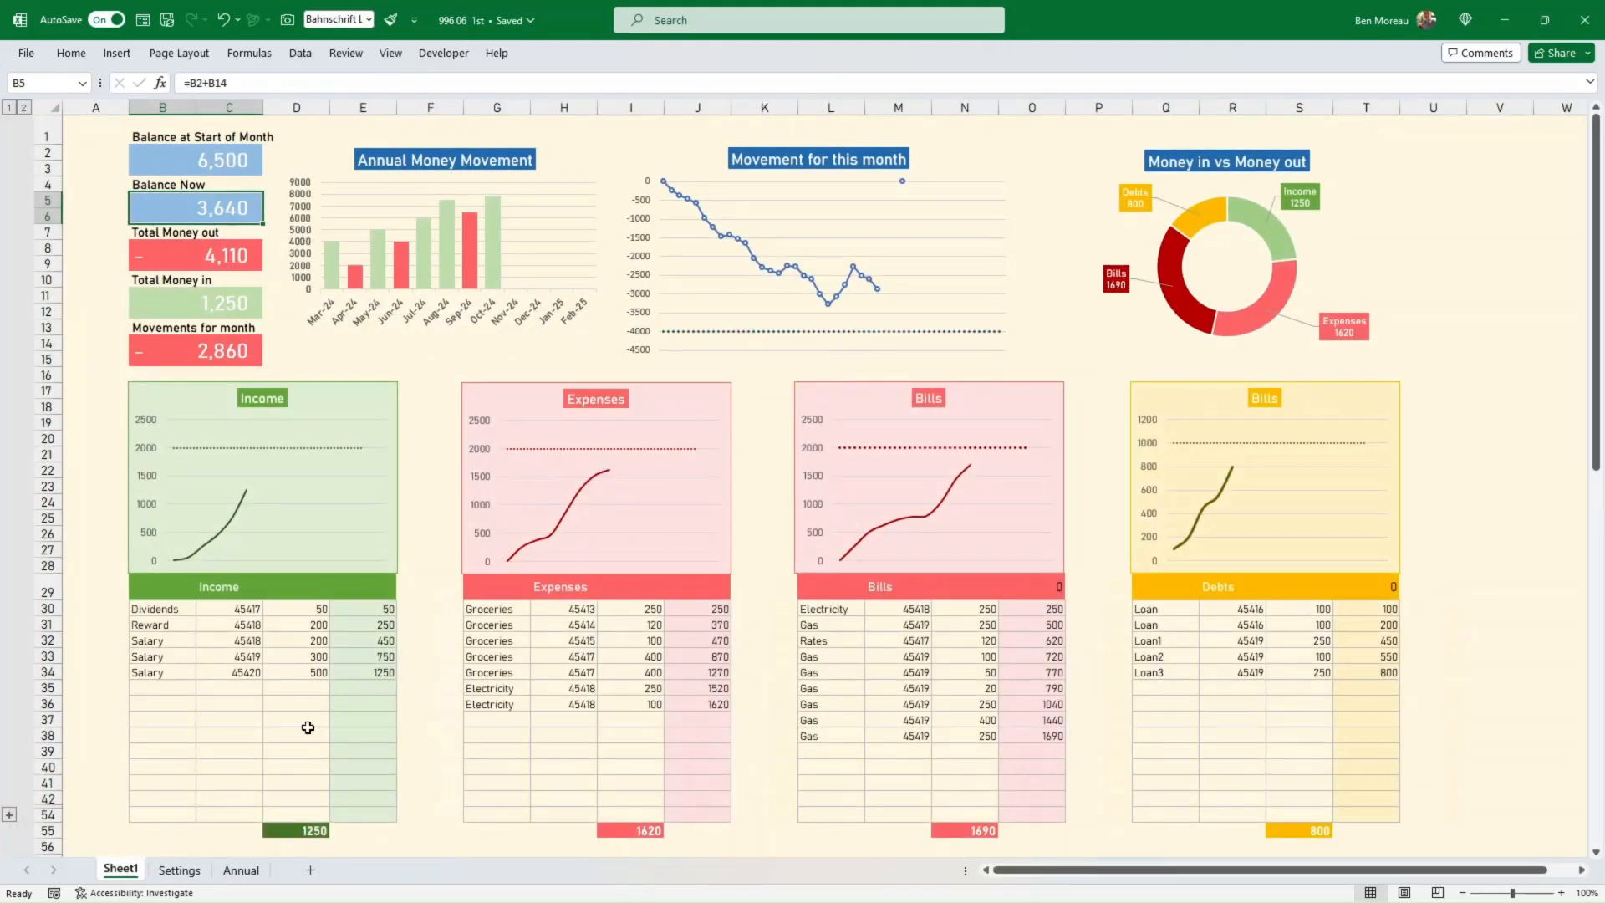
{"action": "left_click", "coordinate": [180, 871]}
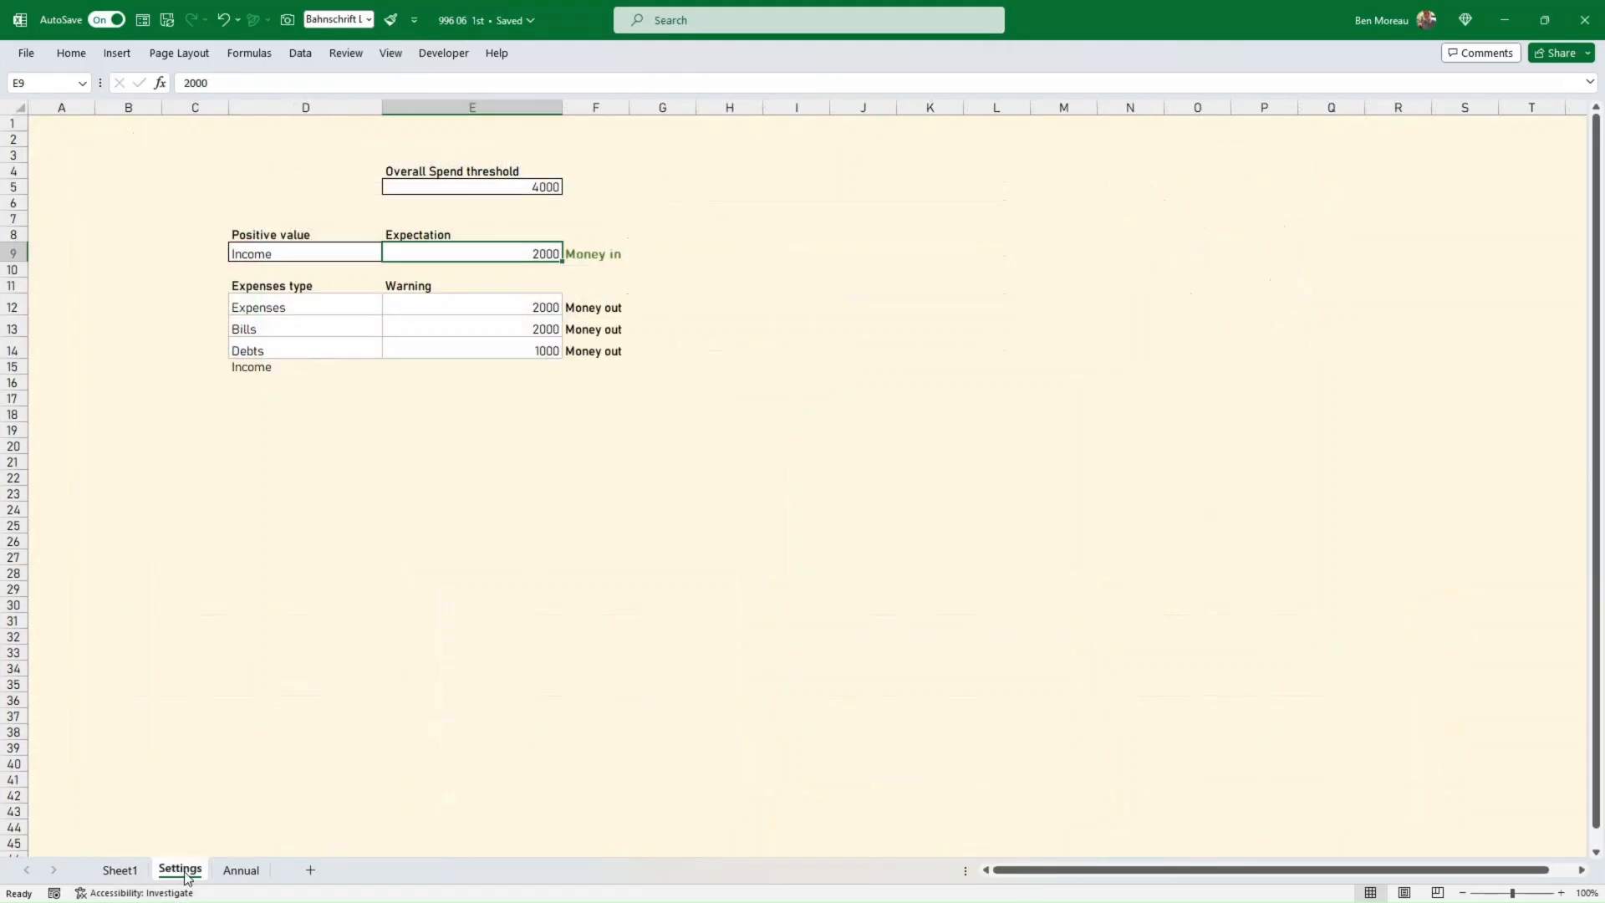
Examine the end-of-month values and the movement chart on the Annual sheet, and return to the dashboard in Sheet1
{"action": "left_click", "coordinate": [236, 871]}
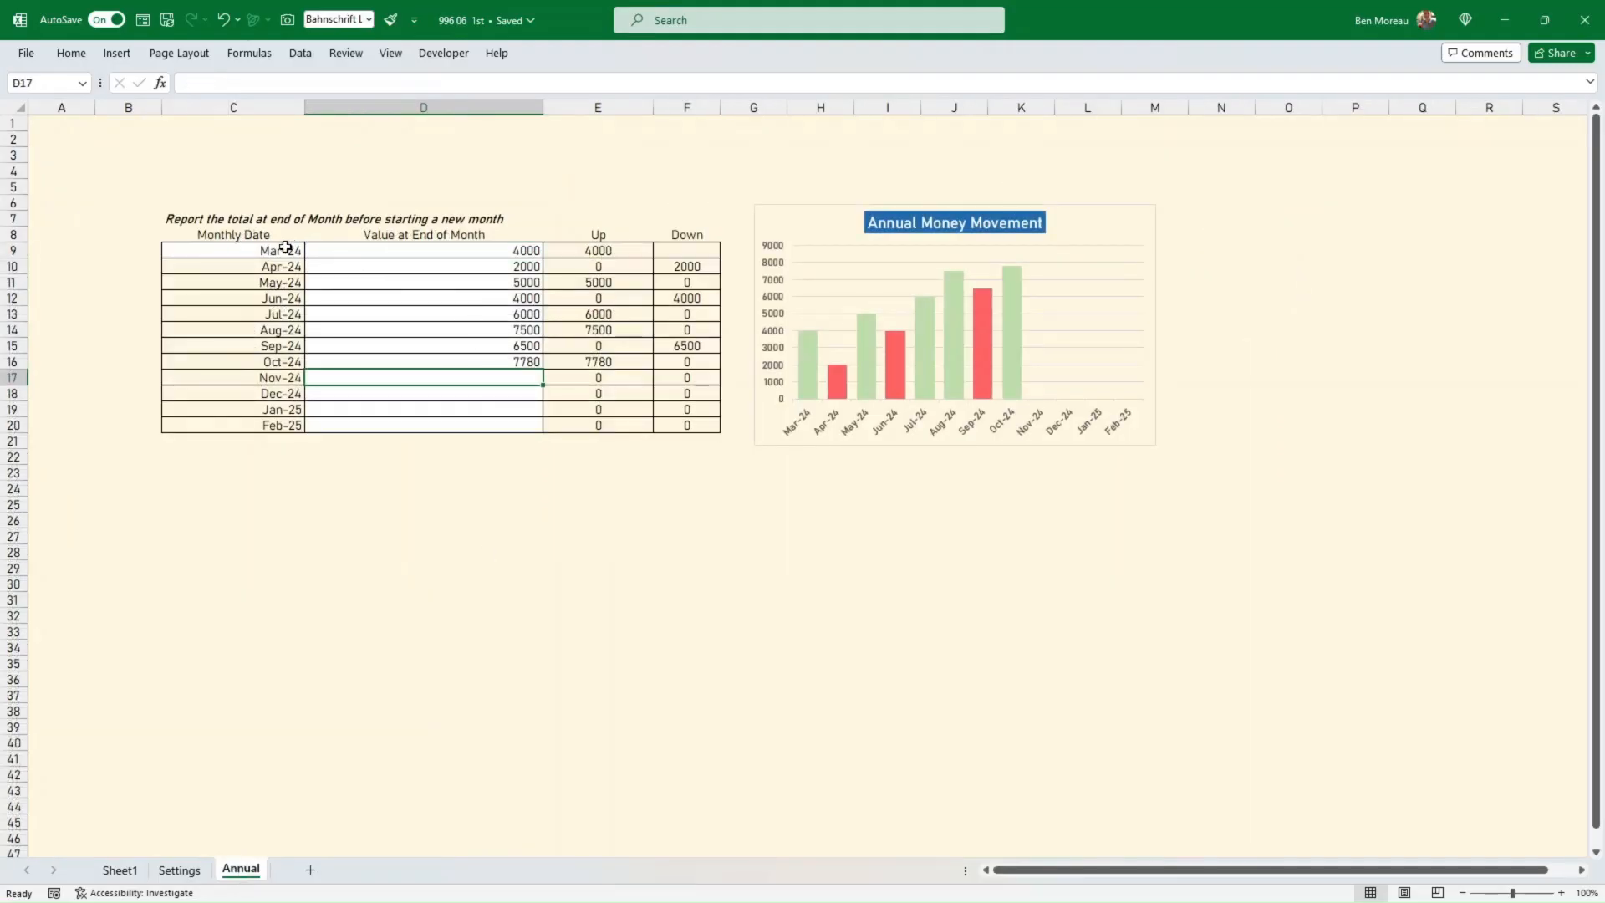
{"action": "left_click", "coordinate": [372, 245]}
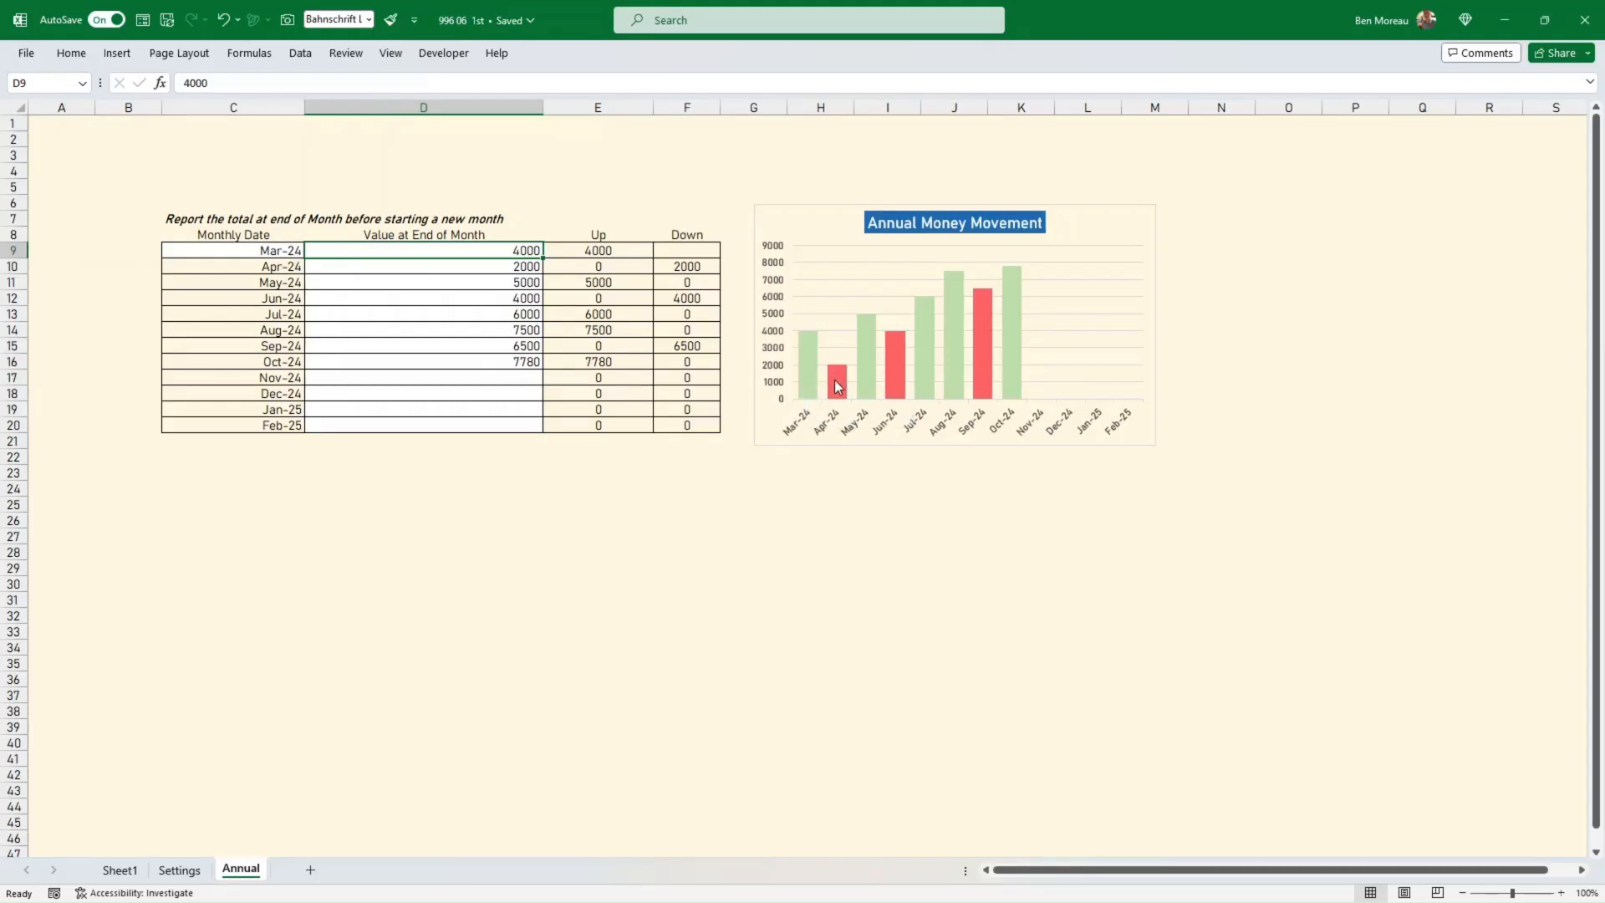
{"action": "mouse_move", "coordinate": [847, 383]}
{"action": "left_click", "coordinate": [117, 870]}
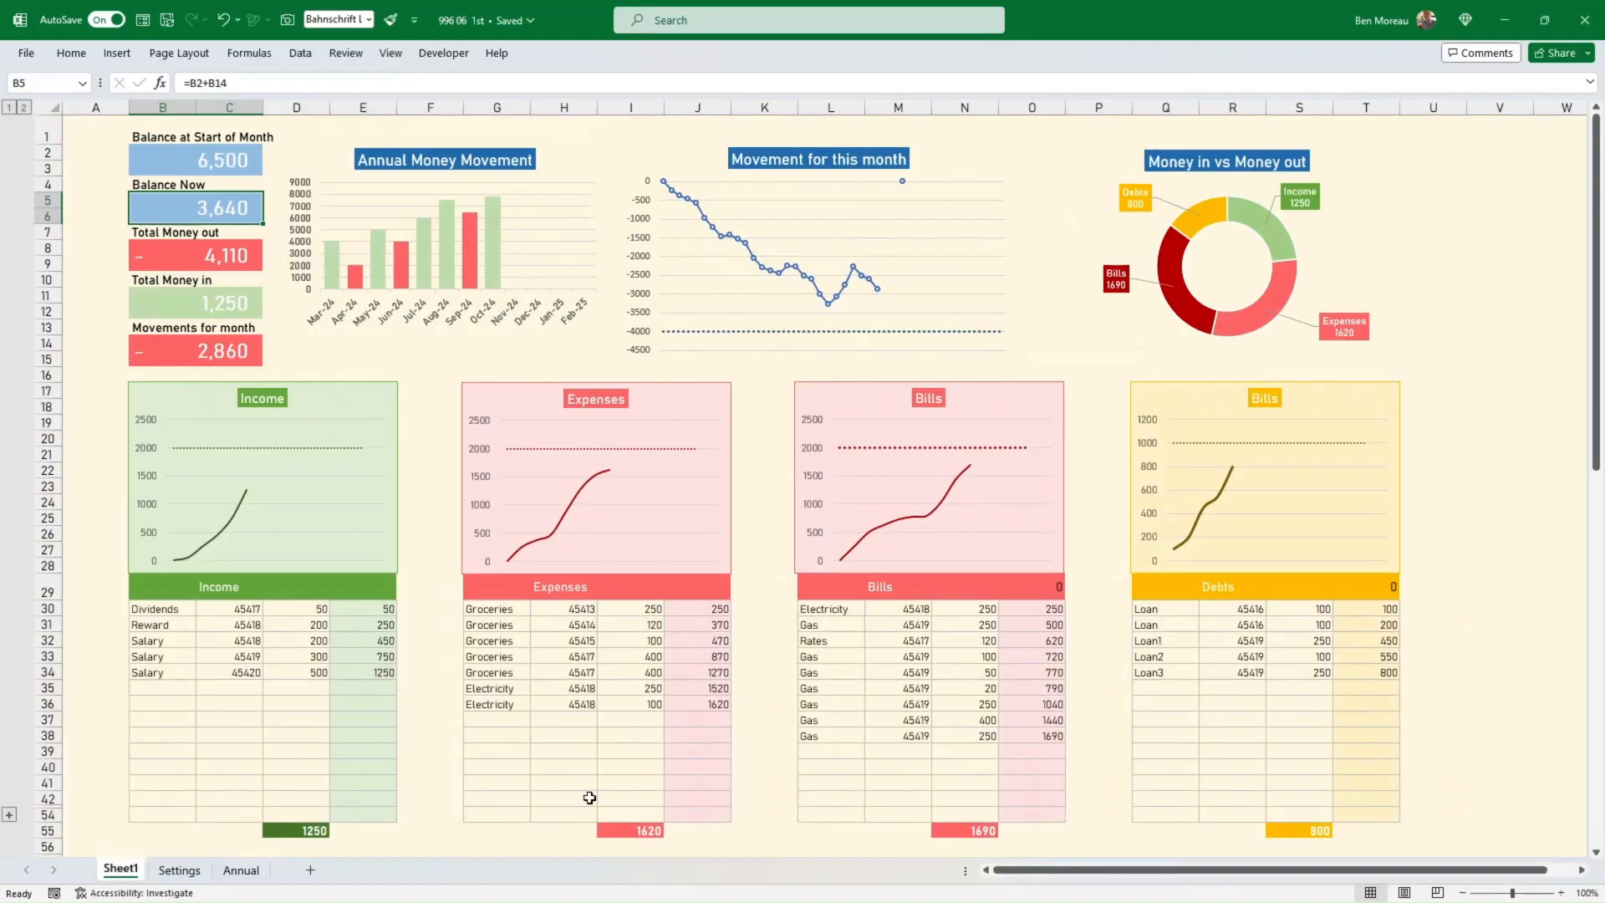
{"action": "left_click", "coordinate": [510, 354]}
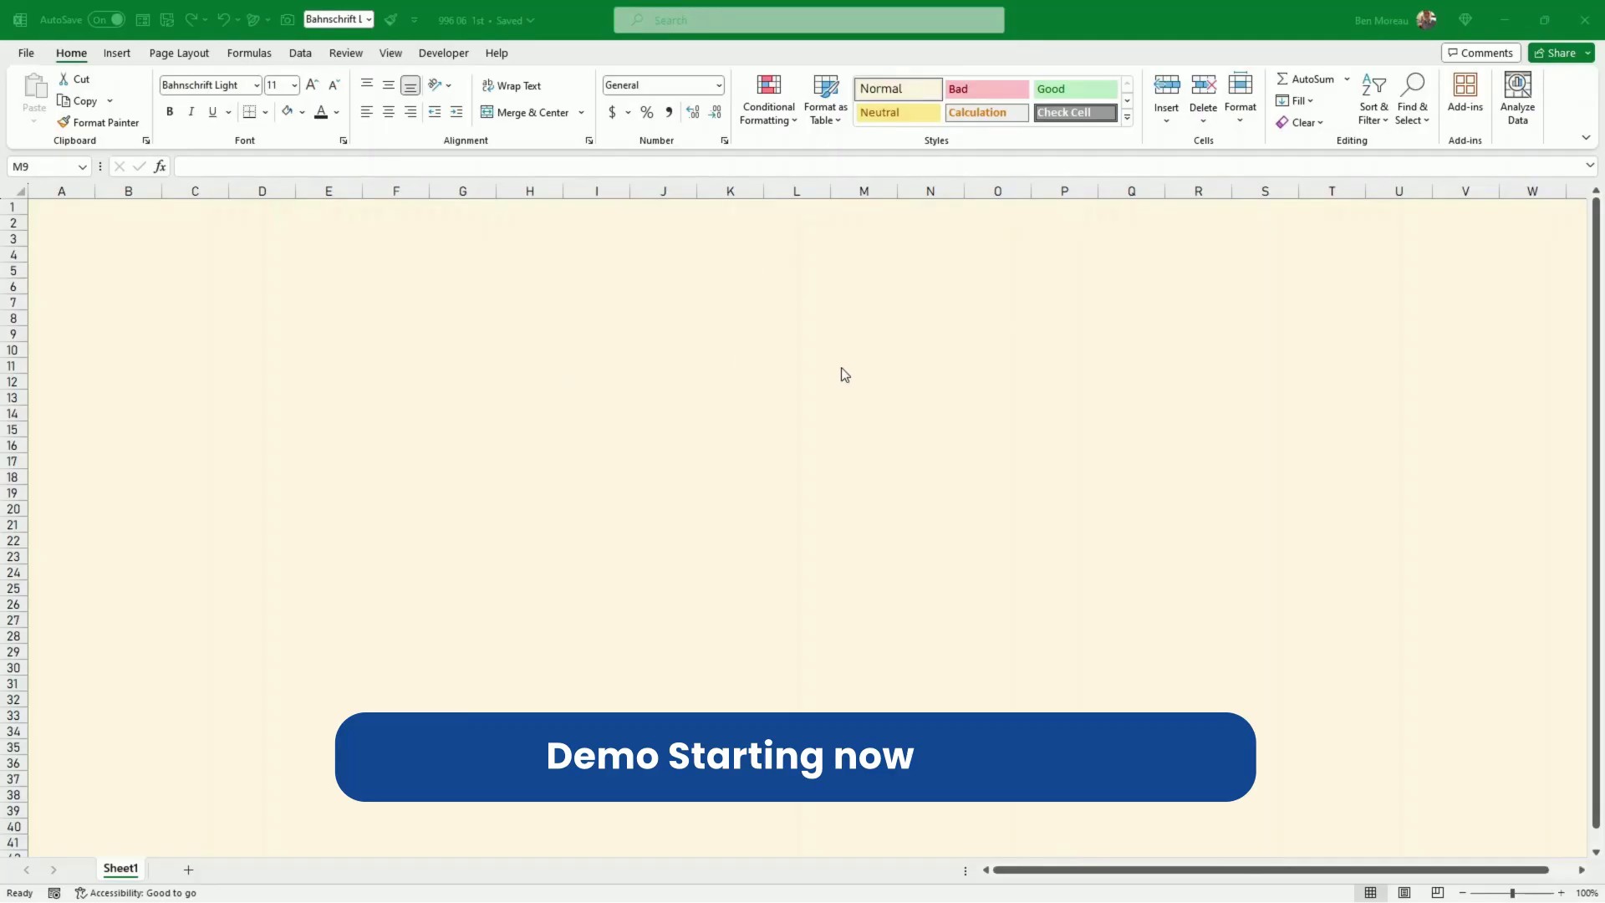
Modify the Normal cell style, checking its custom background fill colour and choosing Bahnschrift Light as its font
{"action": "right_click", "coordinate": [906, 94]}
{"action": "left_click", "coordinate": [962, 129]}
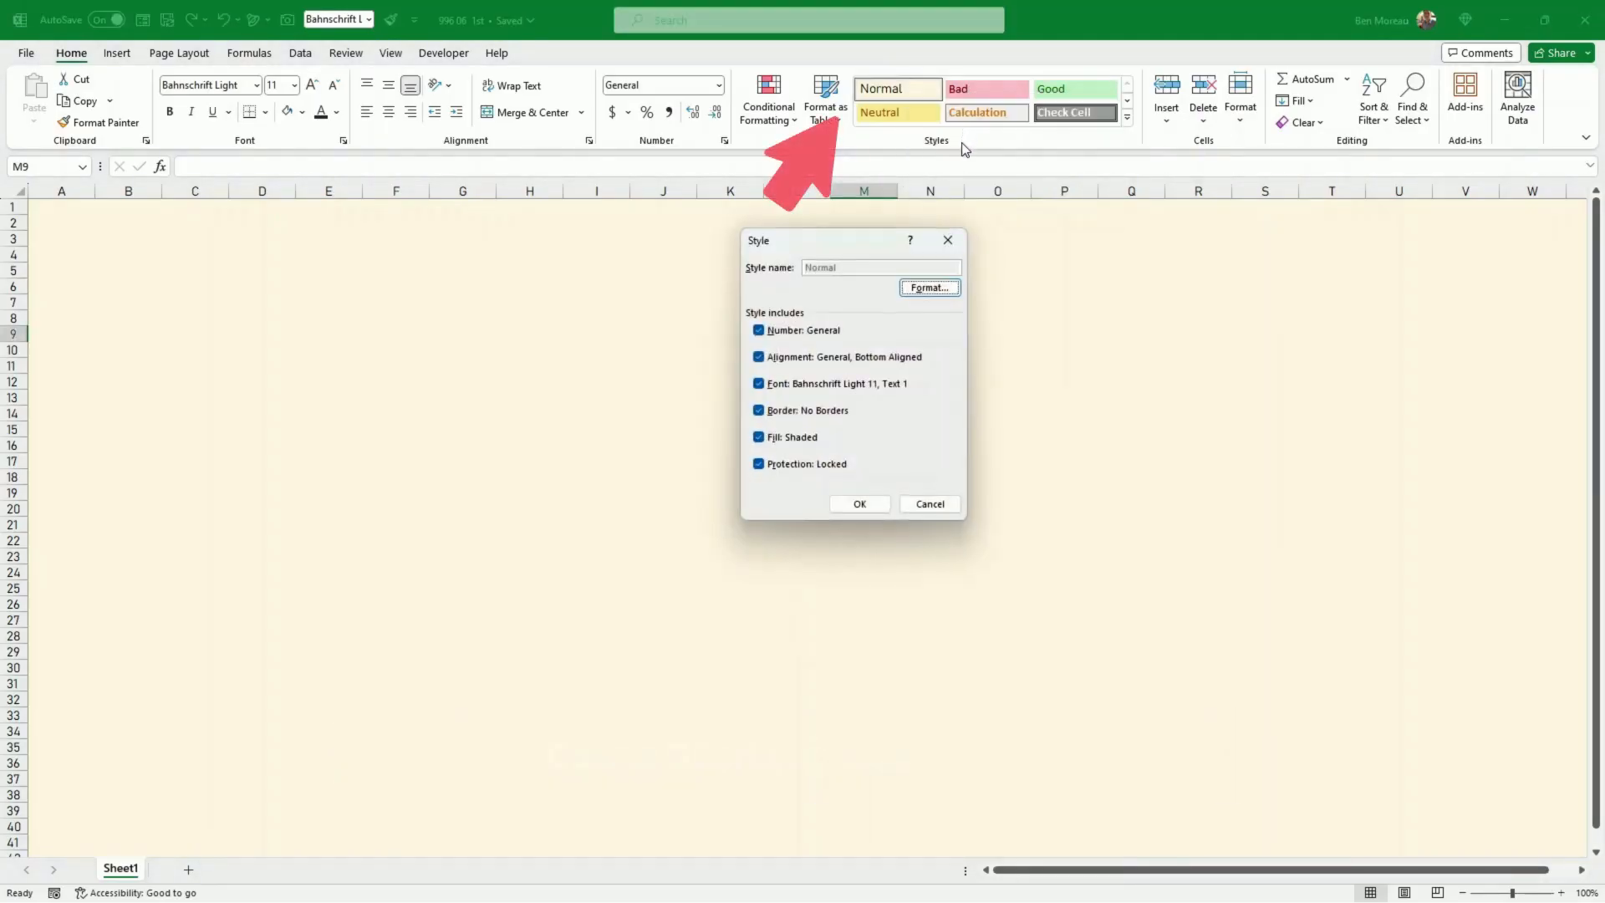
{"action": "left_click", "coordinate": [936, 288]}
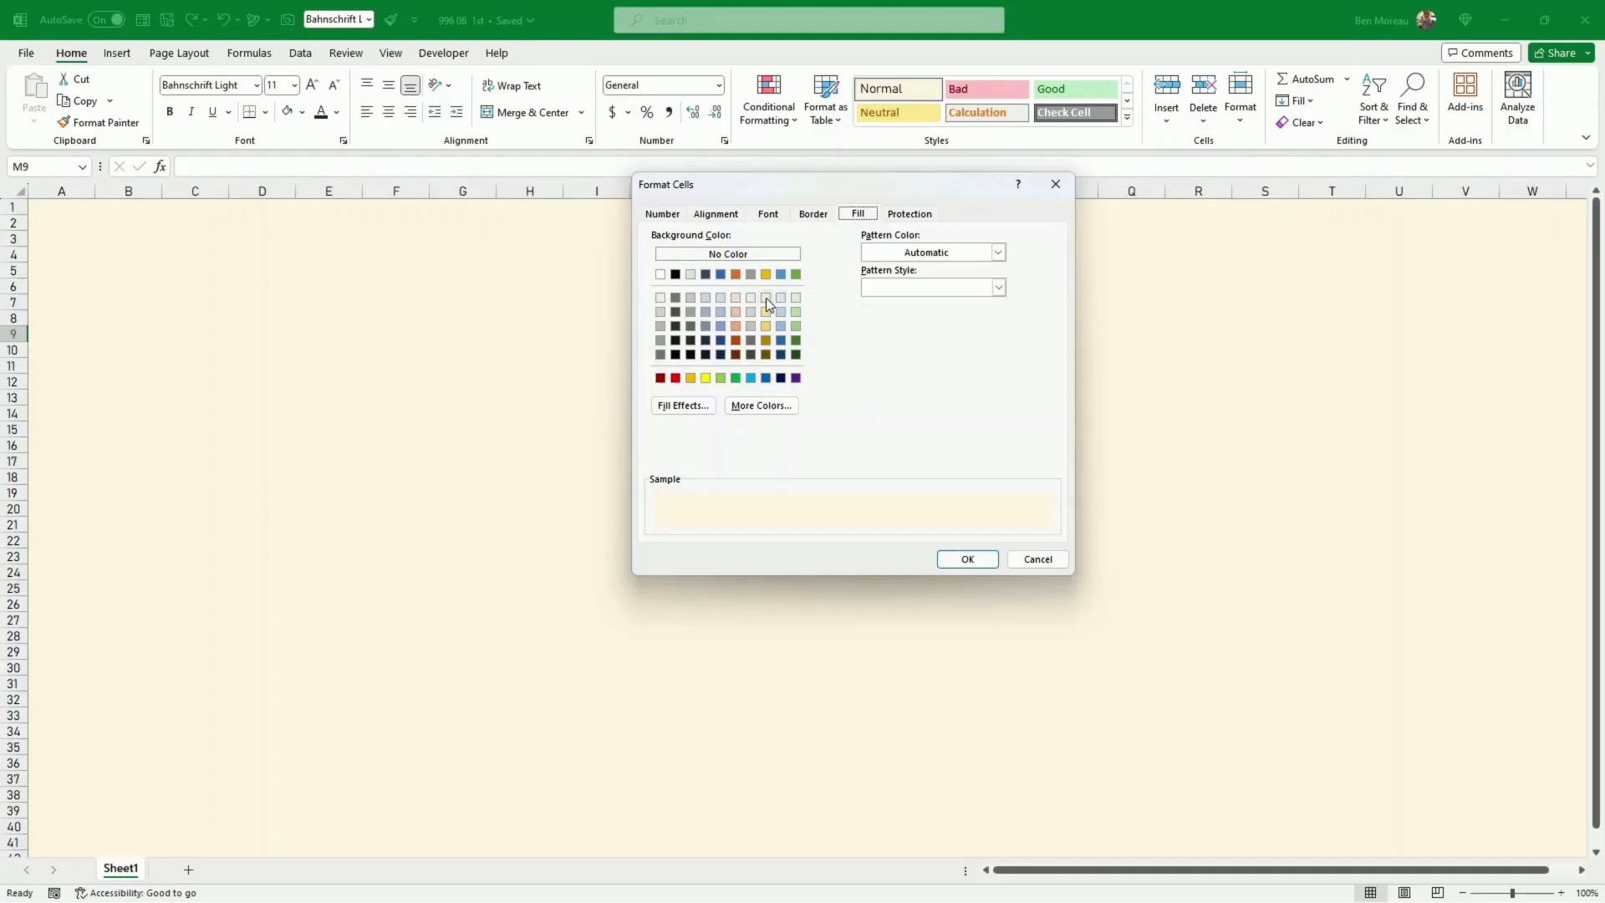
{"action": "left_click", "coordinate": [763, 407]}
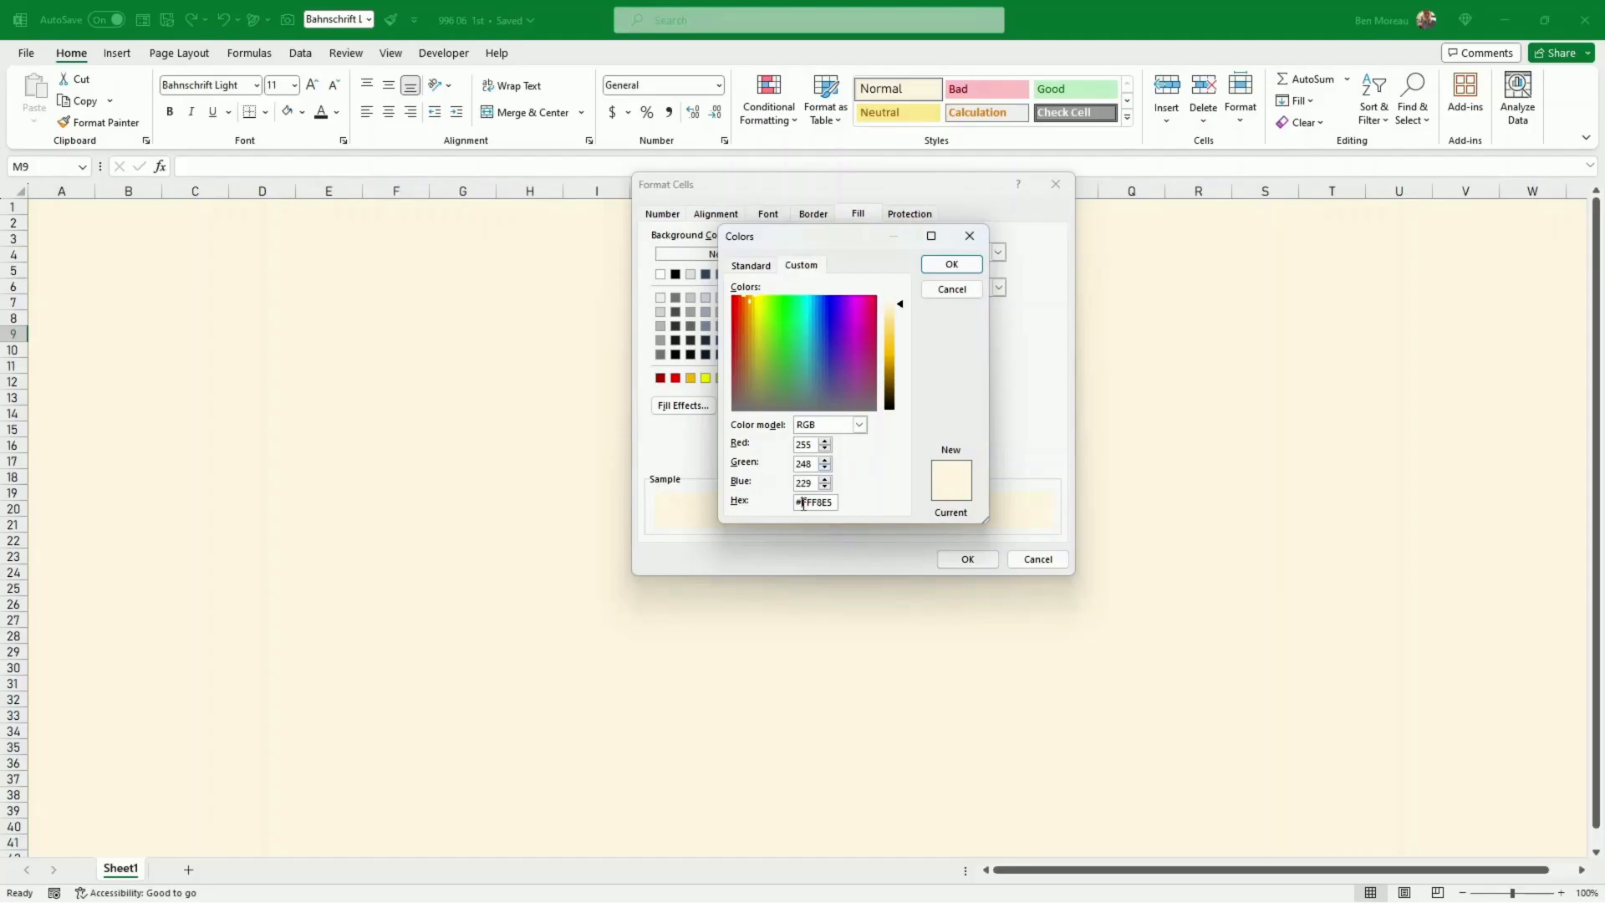
{"action": "left_click_drag", "start_coordinate": [803, 502], "coordinate": [839, 505]}
{"action": "left_click", "coordinate": [961, 294]}
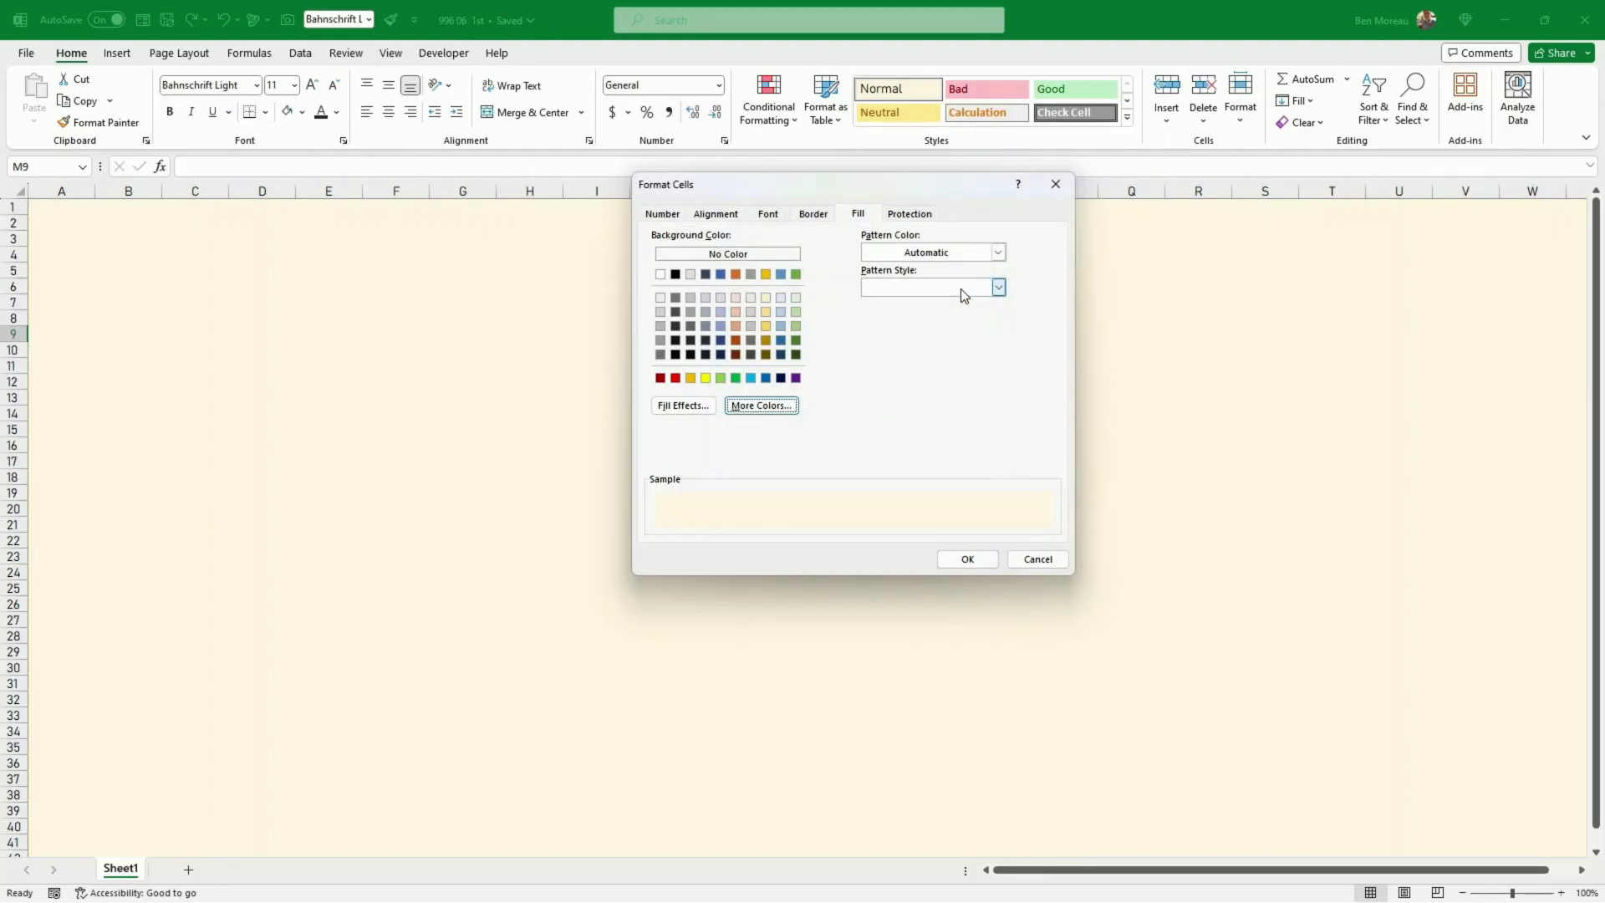
{"action": "left_click", "coordinate": [773, 213]}
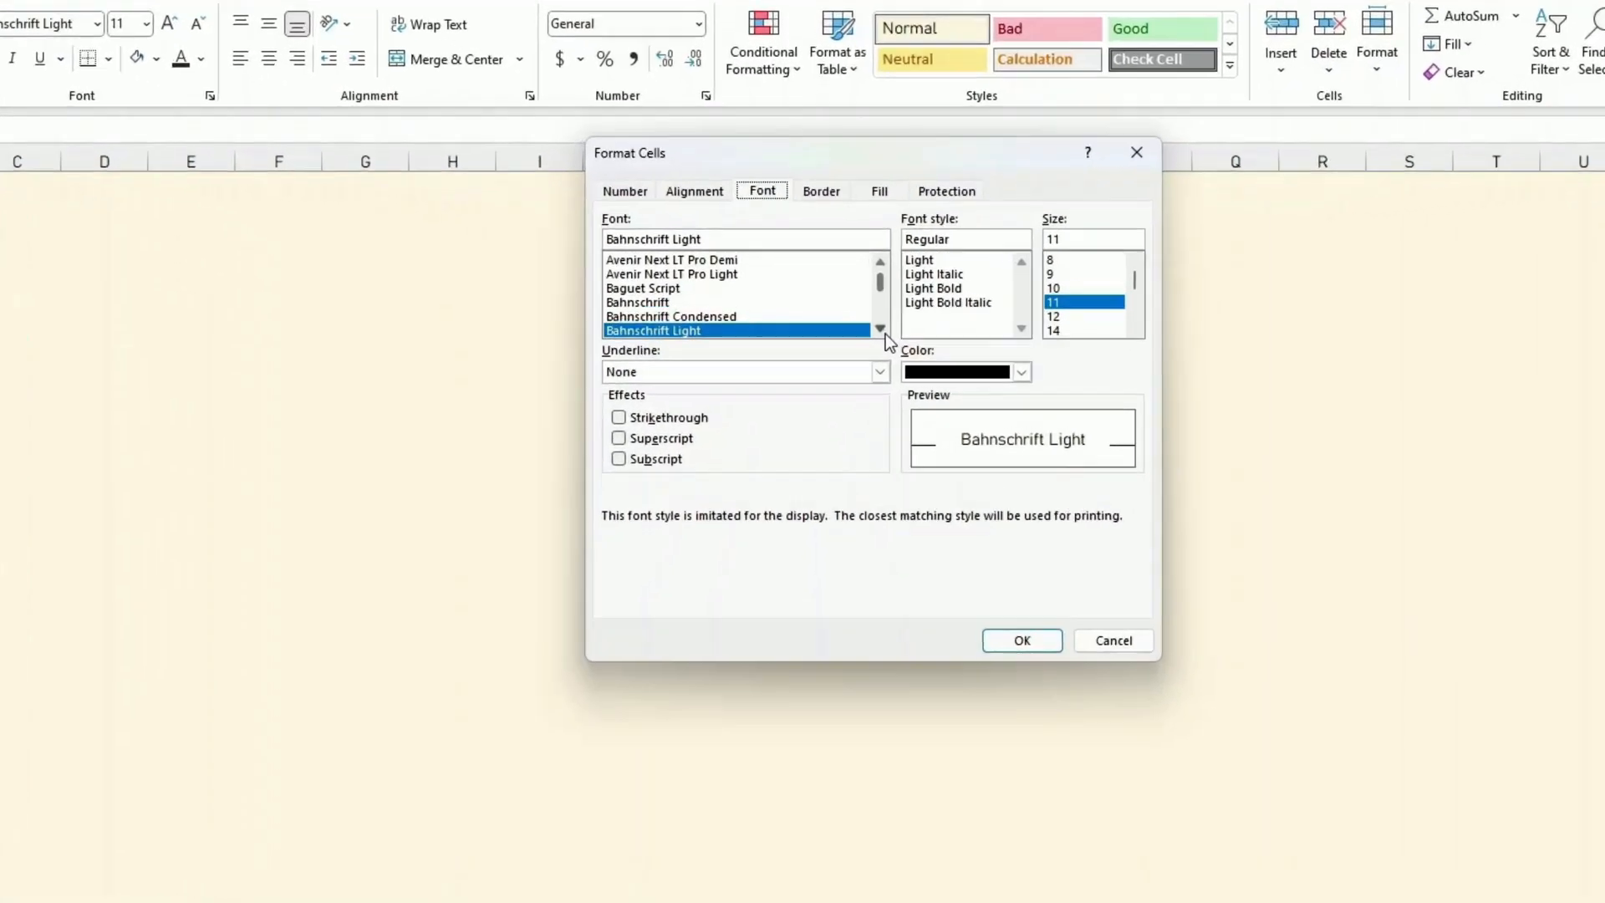
{"action": "left_click", "coordinate": [858, 320]}
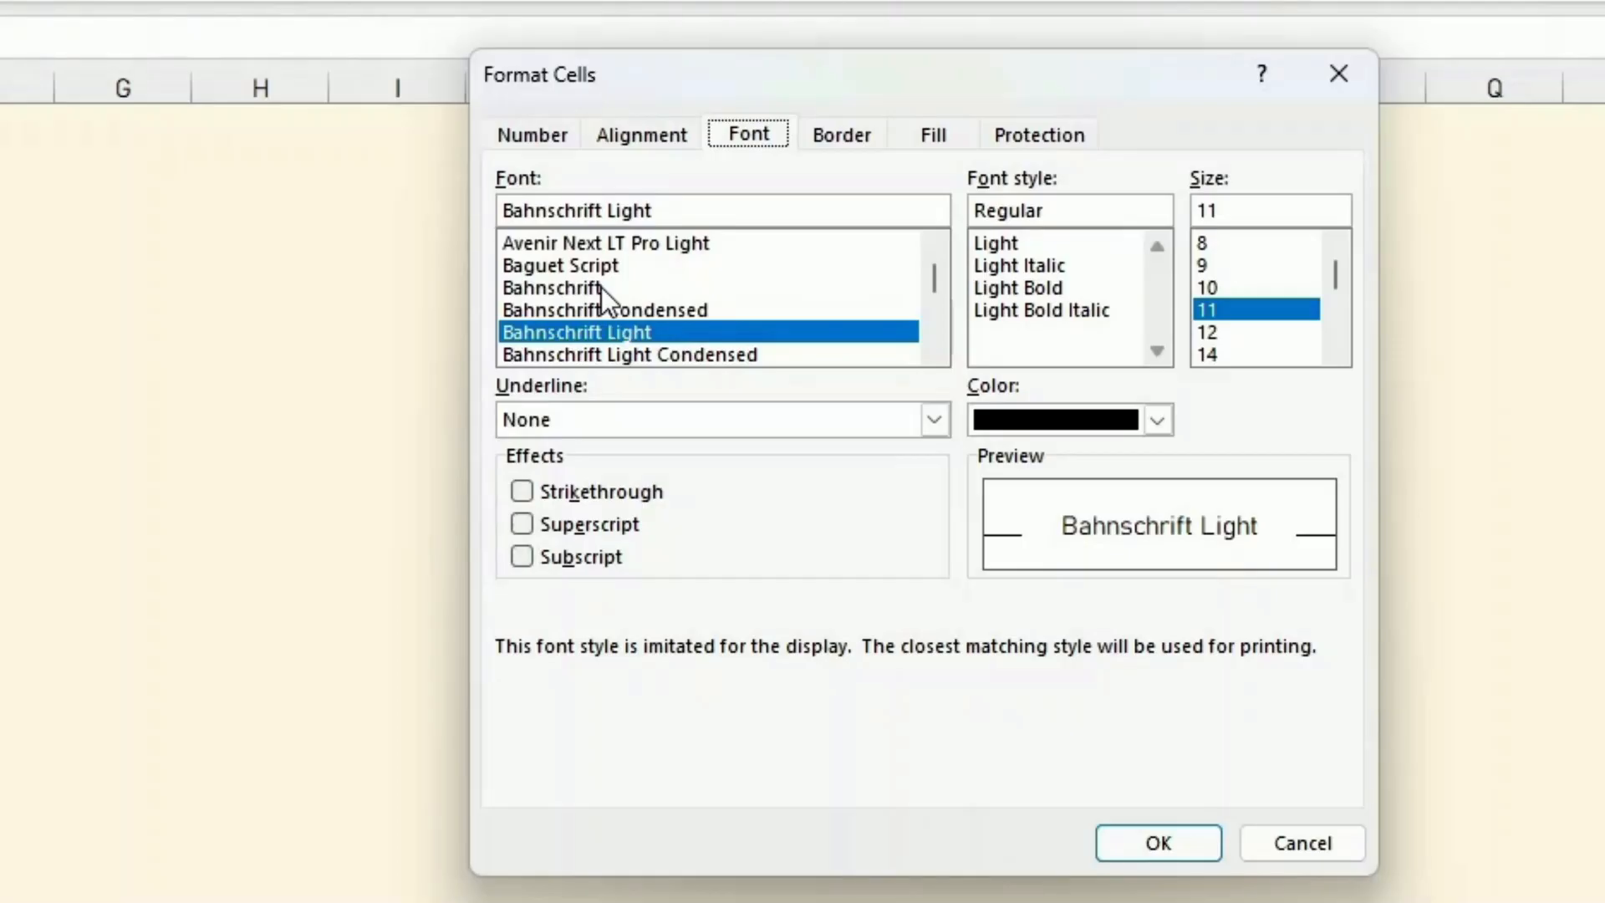
{"action": "left_click", "coordinate": [1169, 843]}
Add a new worksheet after Sheet1 and rename it Settings
{"action": "right_click", "coordinate": [127, 869]}
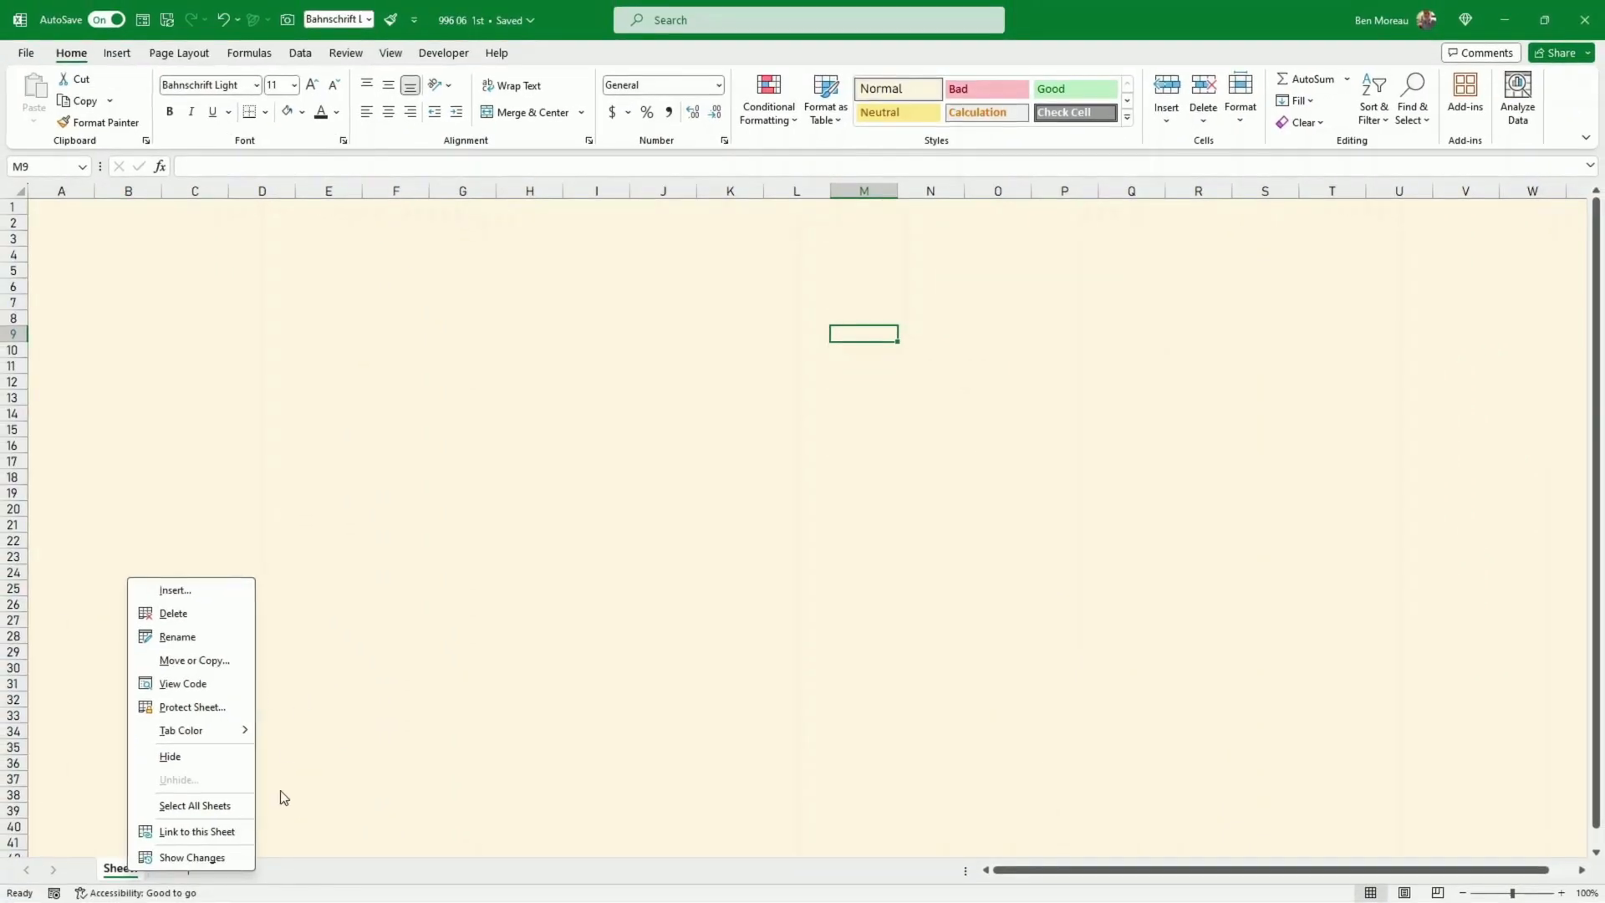
{"action": "key", "text": "Escape"}
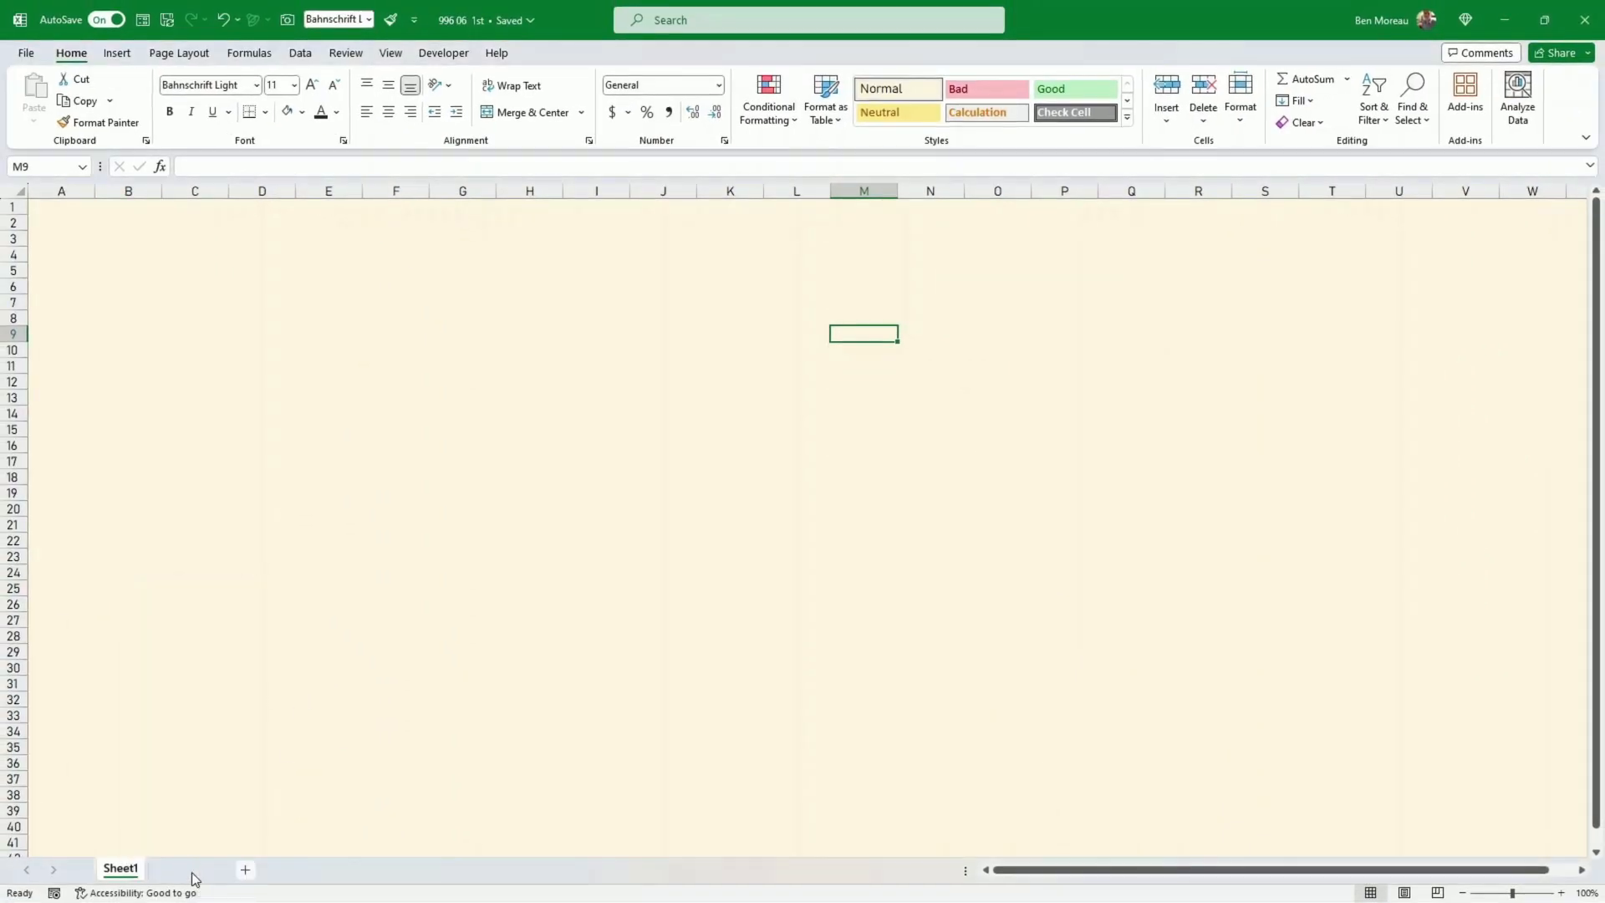
{"action": "left_click", "coordinate": [192, 869]}
{"action": "right_click", "coordinate": [175, 869]}
{"action": "left_click", "coordinate": [246, 646]}
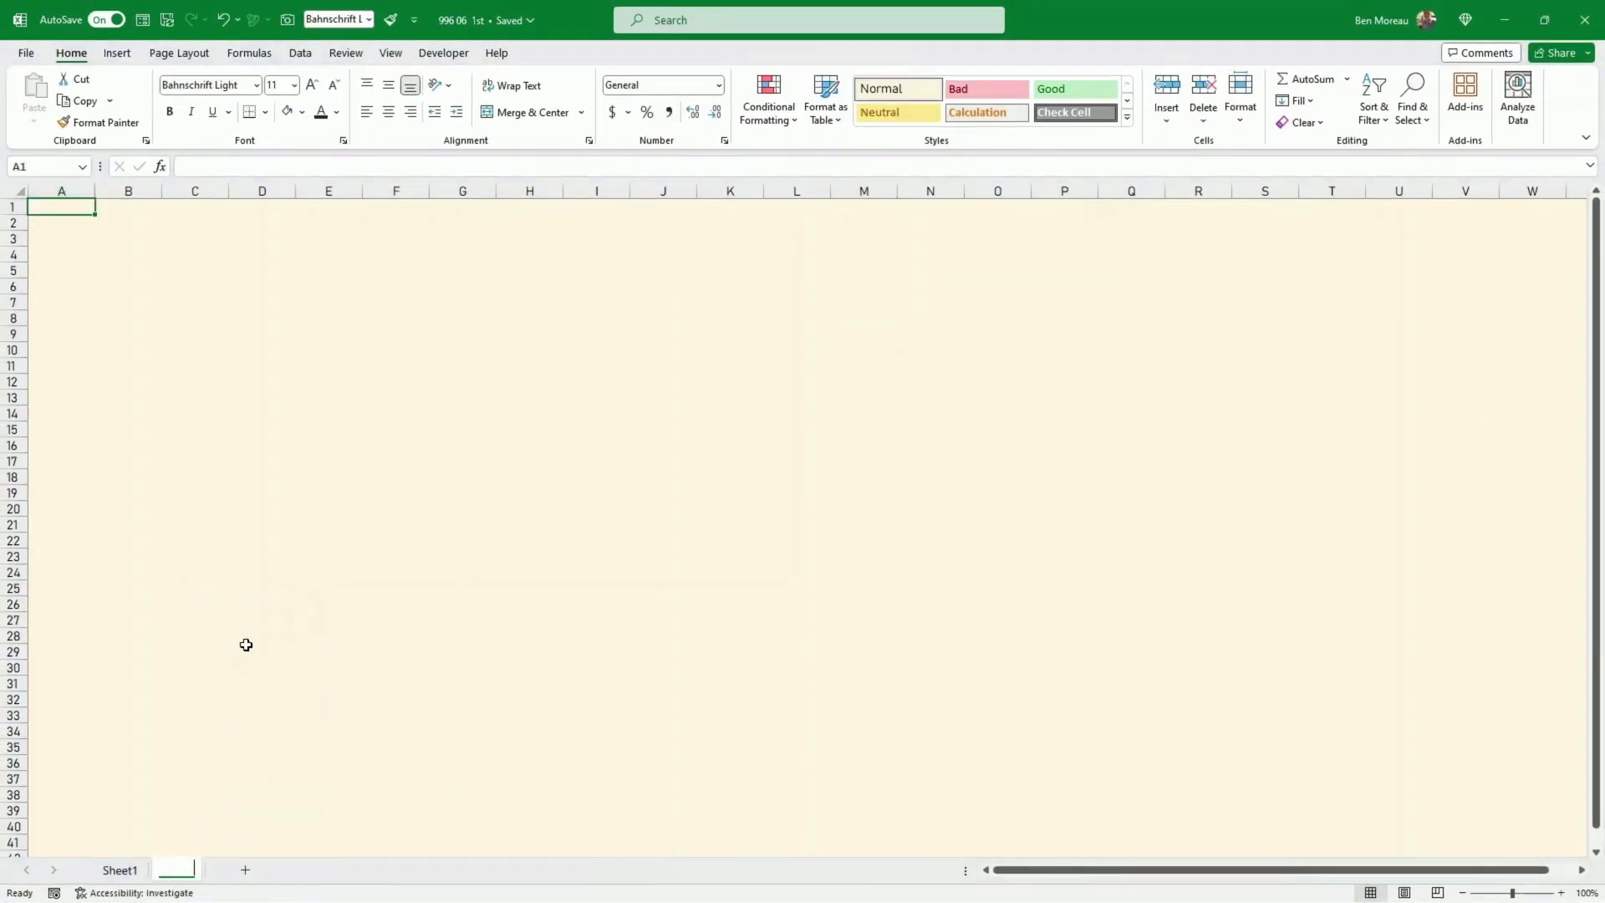
{"action": "type", "text": "Se"}
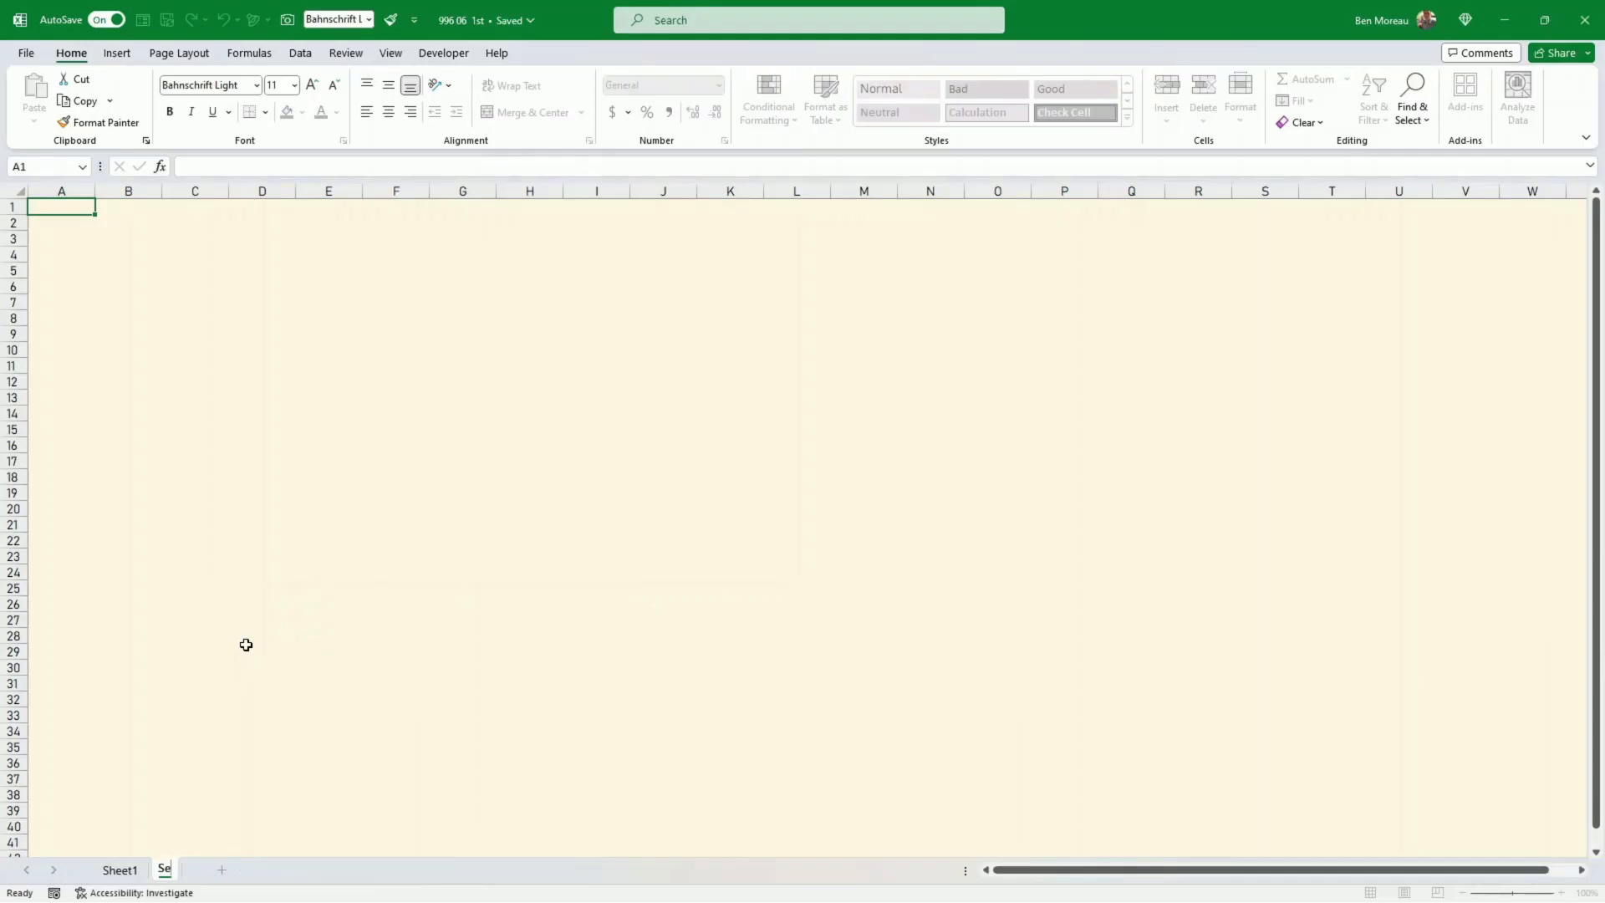
{"action": "type", "text": "ttings"}
{"action": "left_click", "coordinate": [265, 619]}
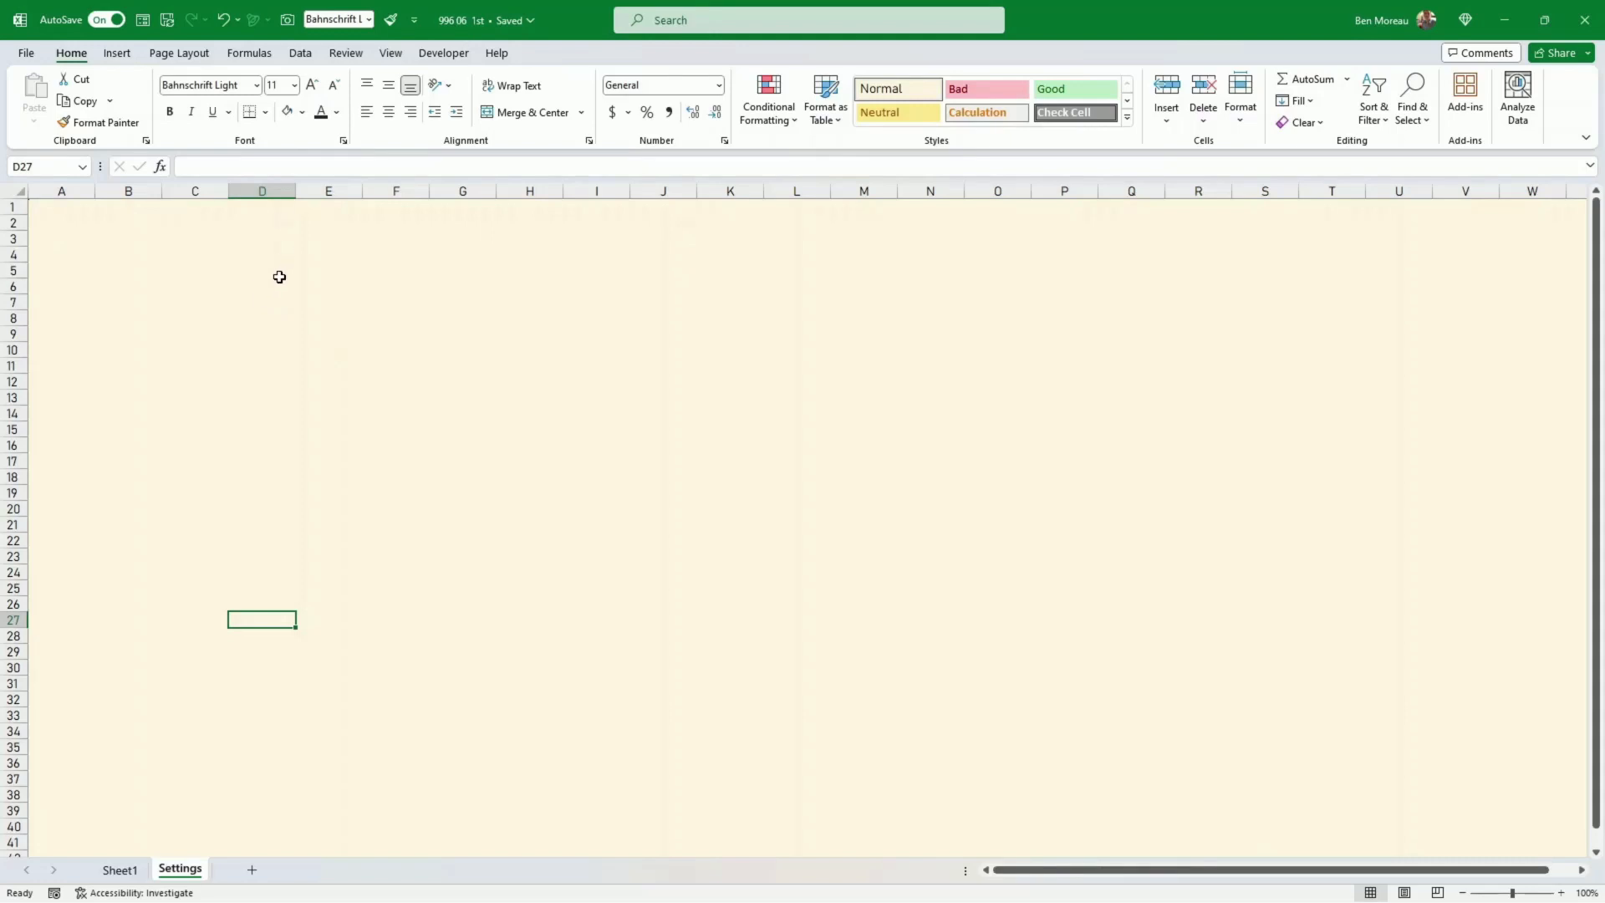
Enter the header Type in cell B63 of Sheet1
{"action": "key", "text": "ctrl+Page_Up"}
{"action": "scroll", "coordinate": [385, 502], "scroll_direction": "down", "scroll_amount": 11}
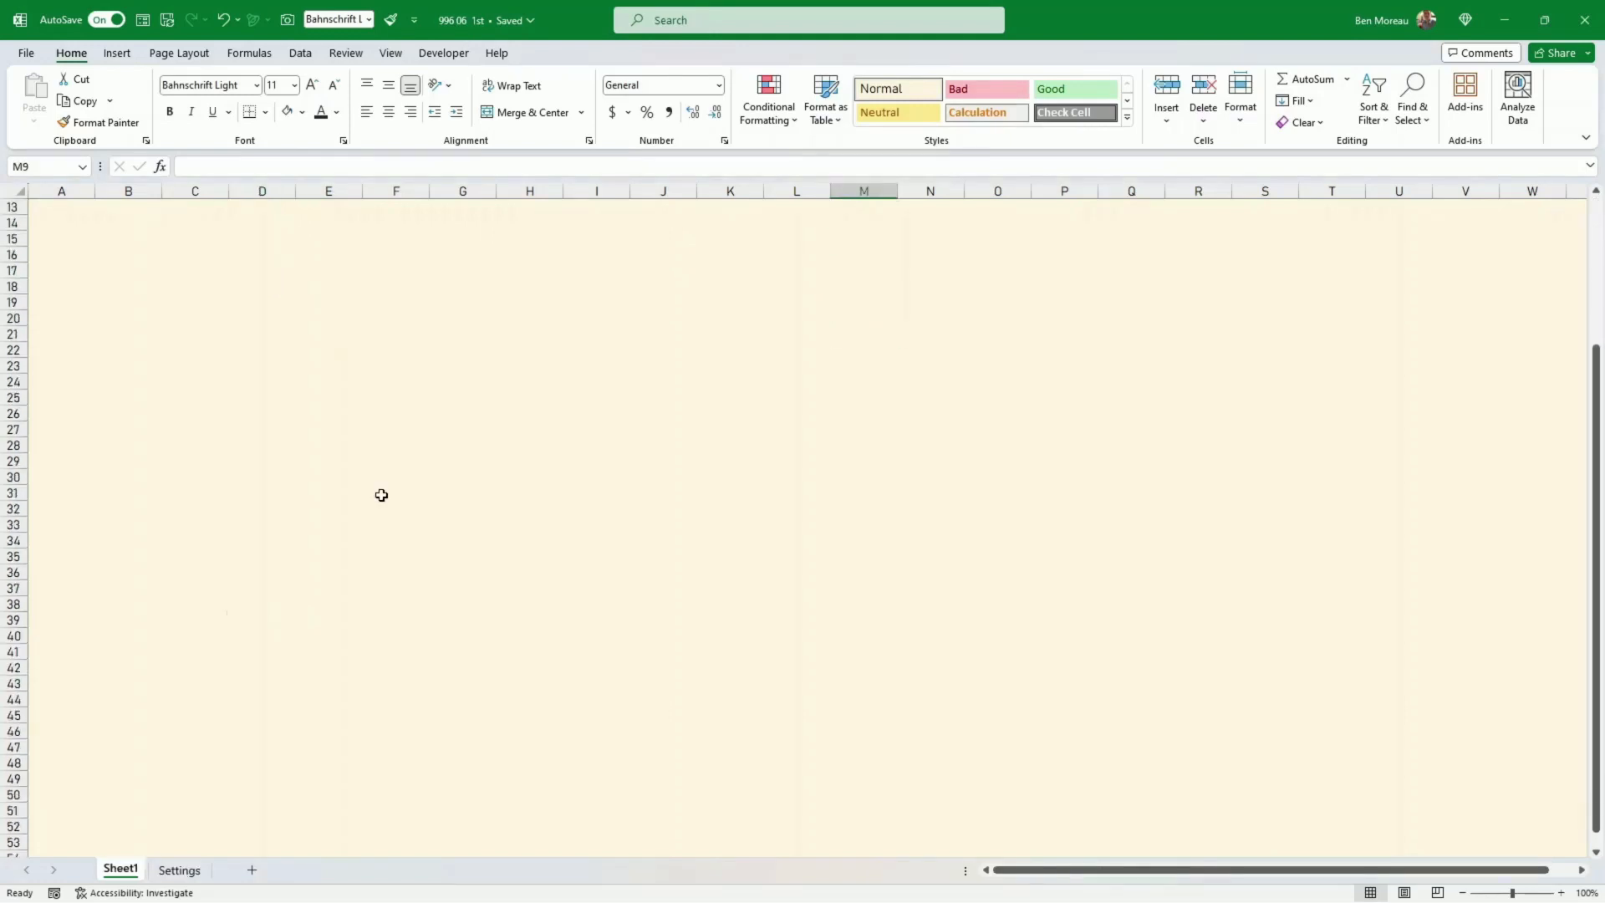
{"action": "scroll", "coordinate": [391, 513], "scroll_direction": "down", "scroll_amount": 2}
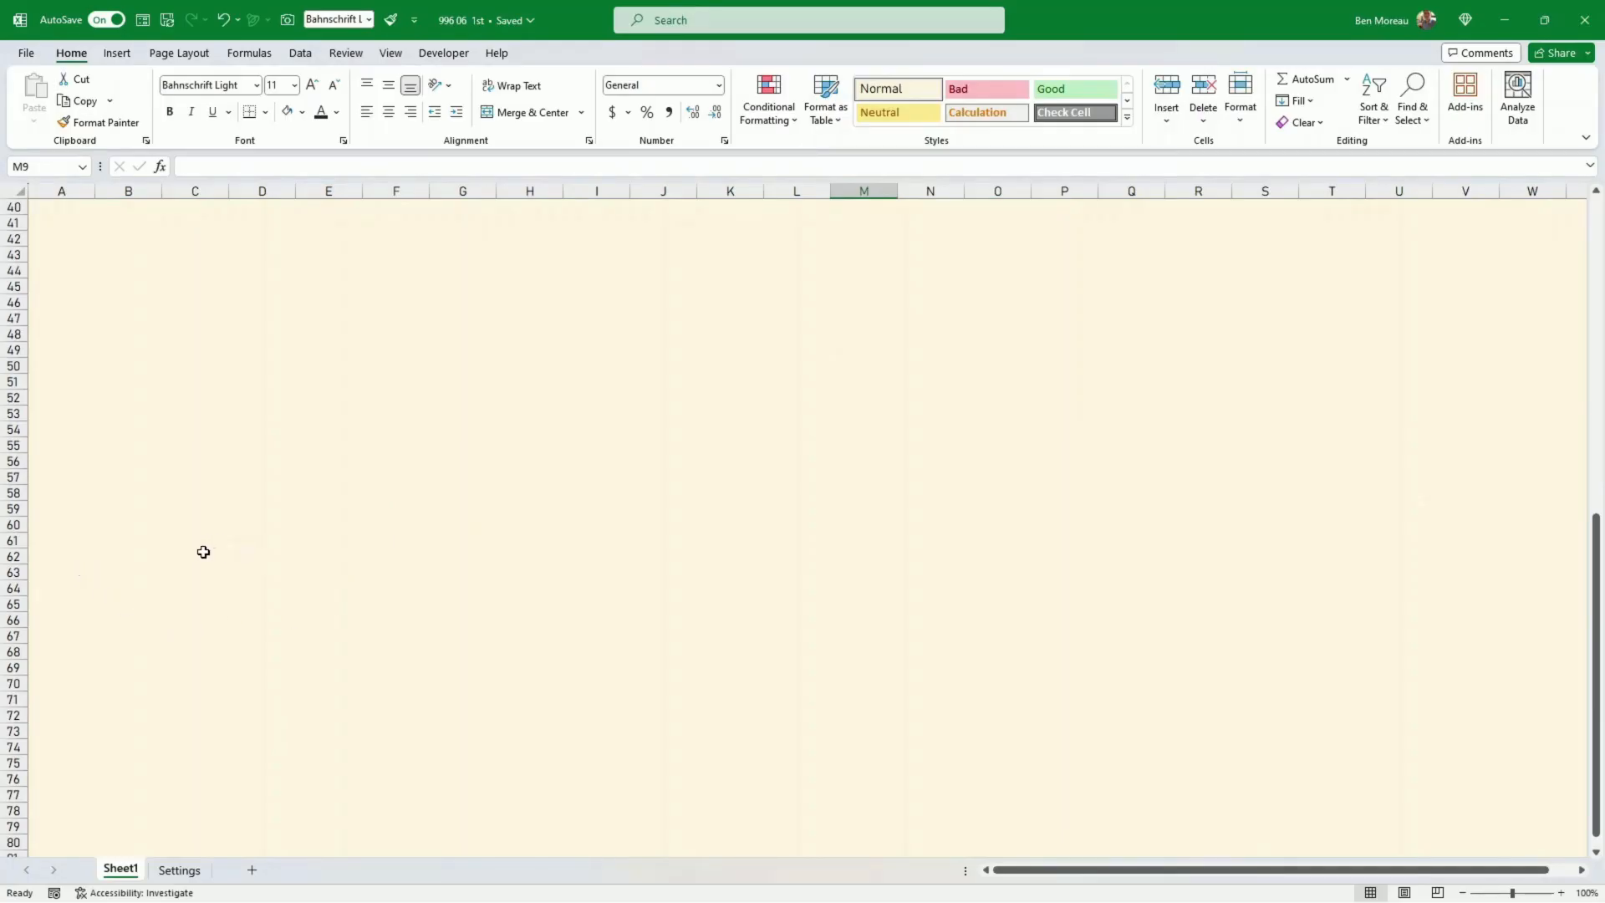
{"action": "left_click", "coordinate": [138, 571]}
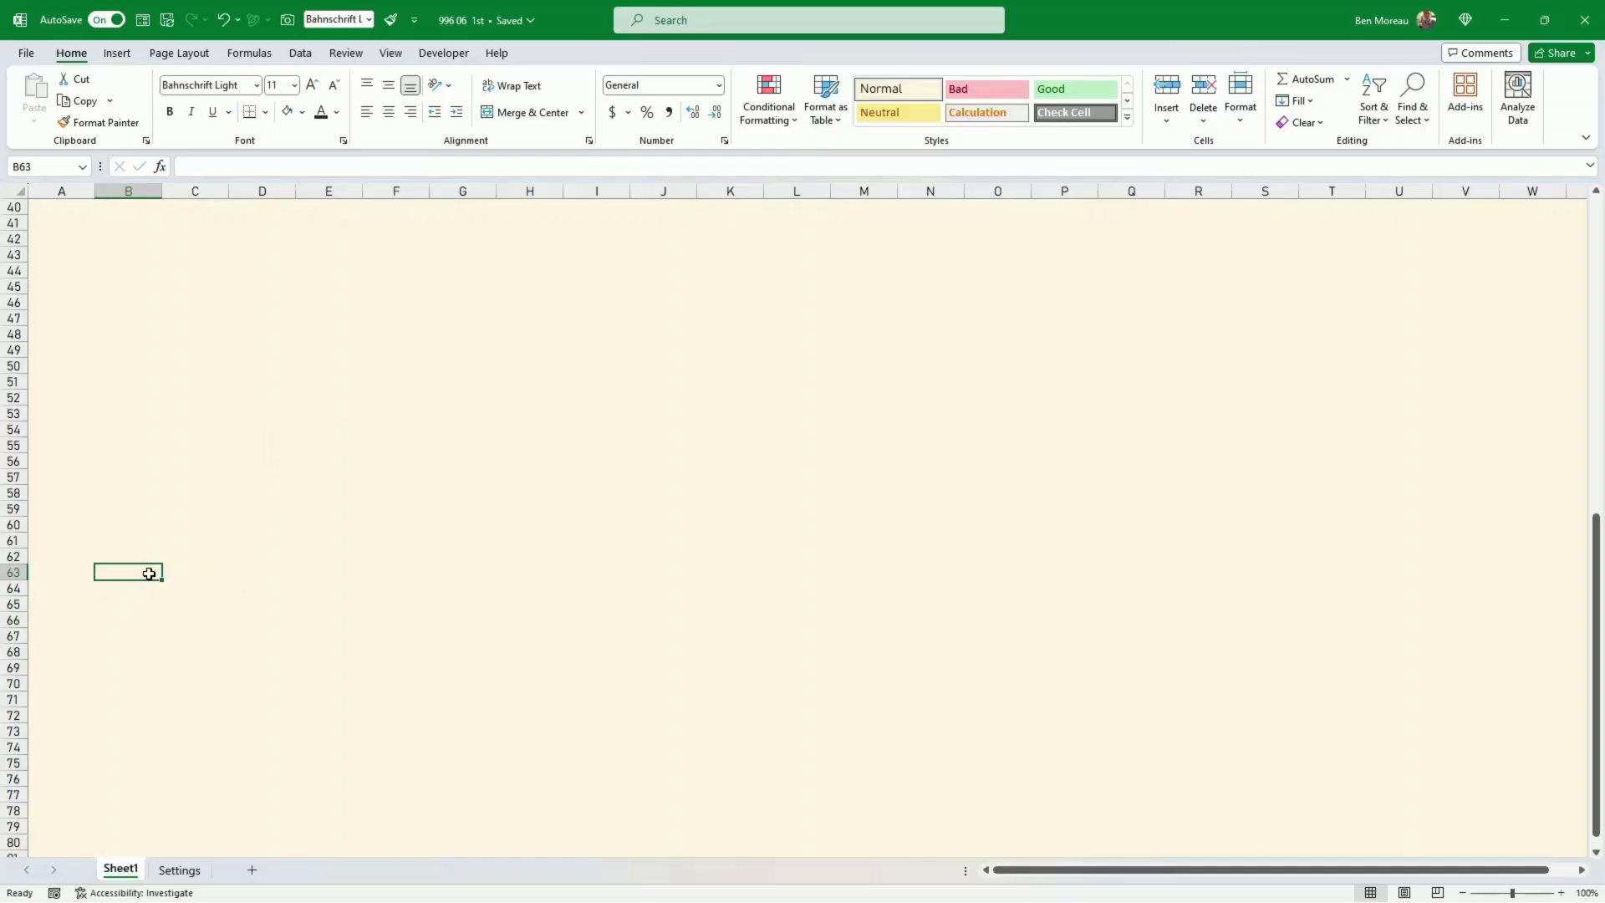
{"action": "type", "text": "Type"}
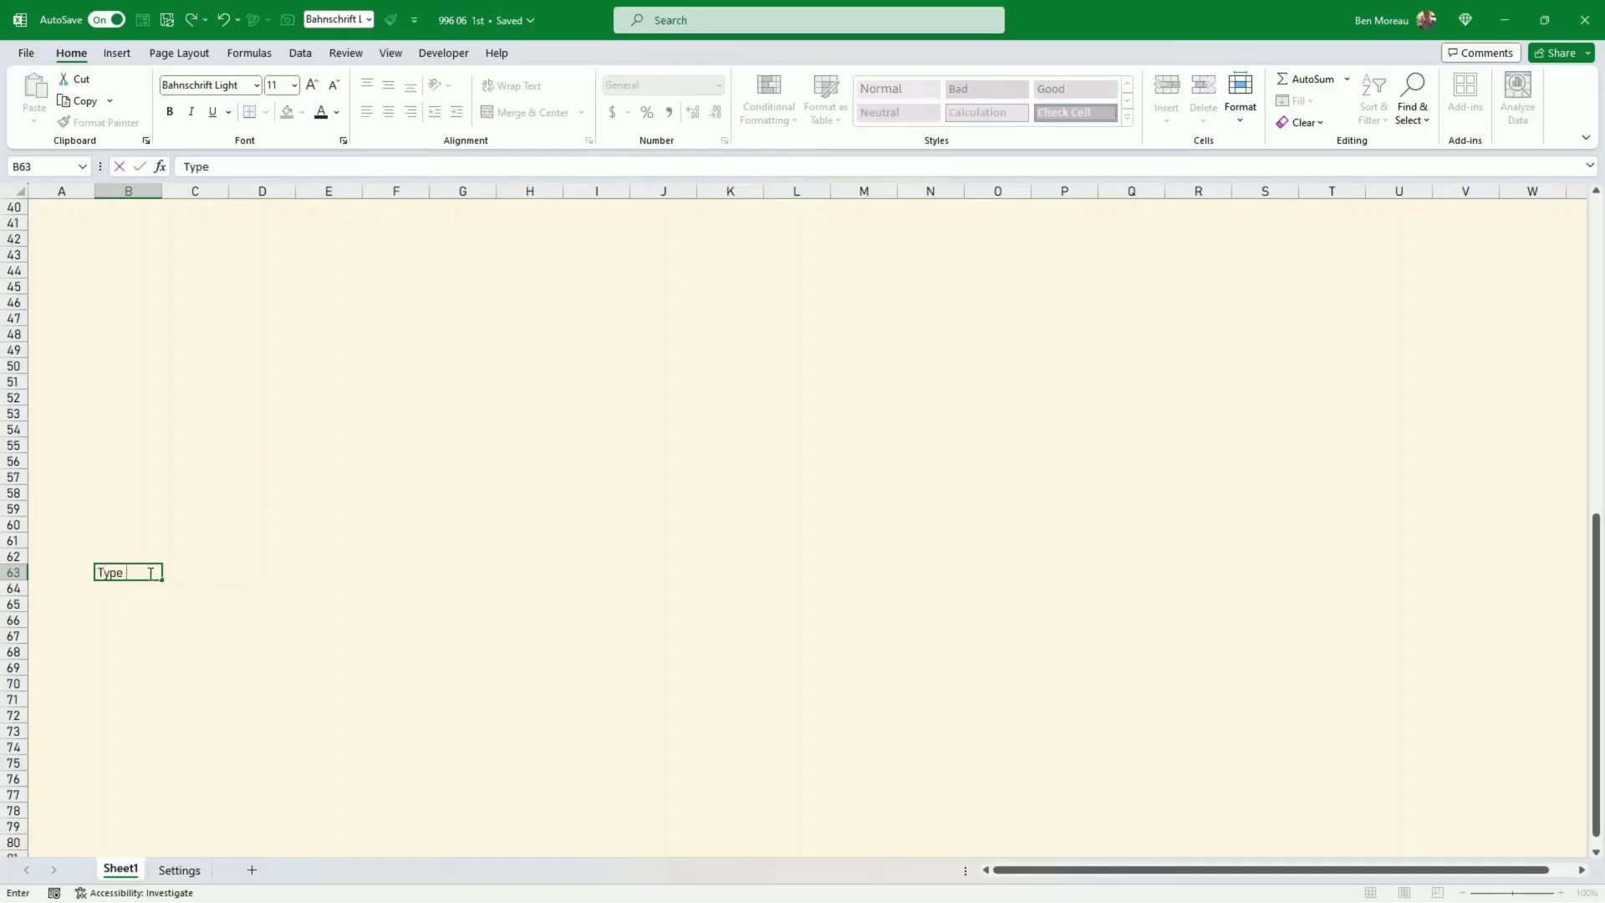
{"action": "key", "text": "ctrl+Return"}
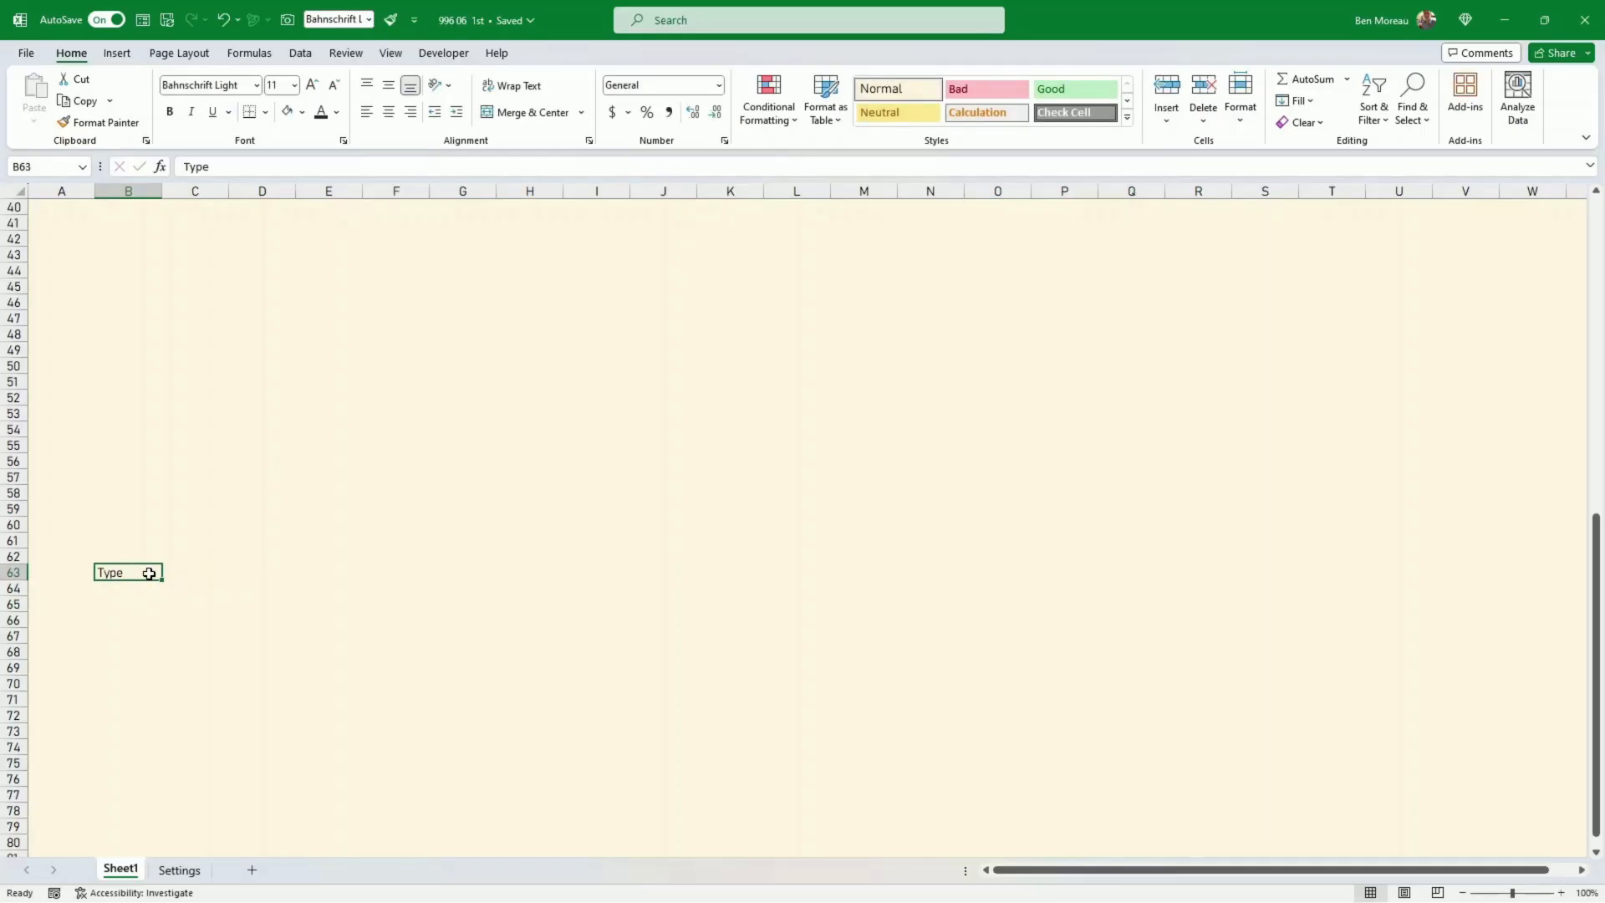
Add the headers Description, Date and Amount in C63:E63, beside the Type header
{"action": "key", "text": "Tab"}
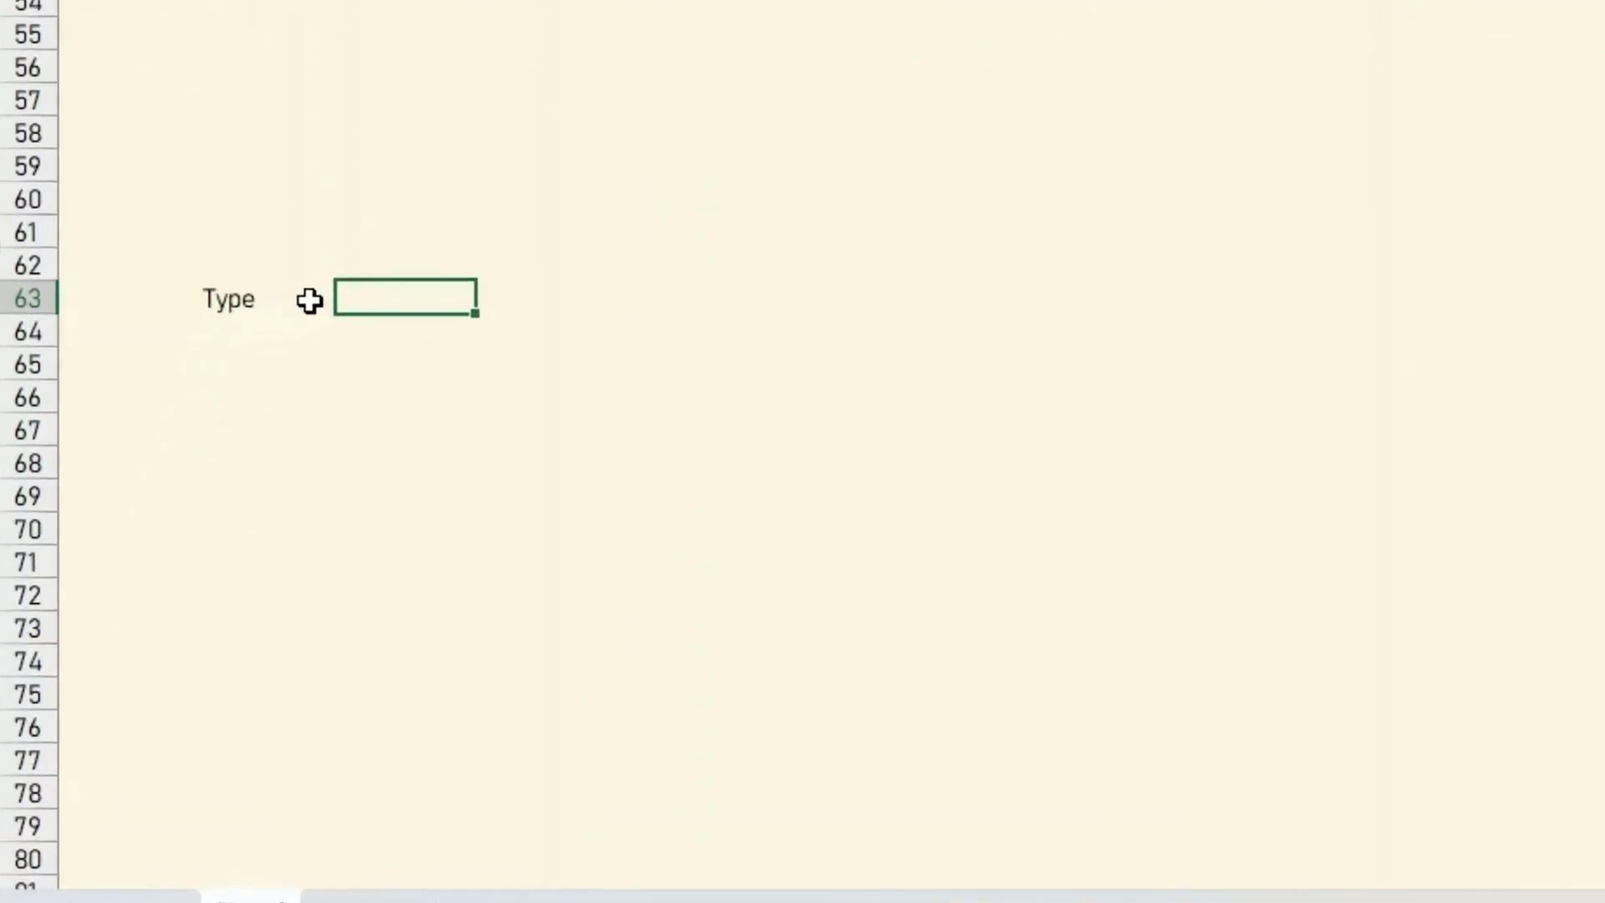
{"action": "type", "text": "Description"}
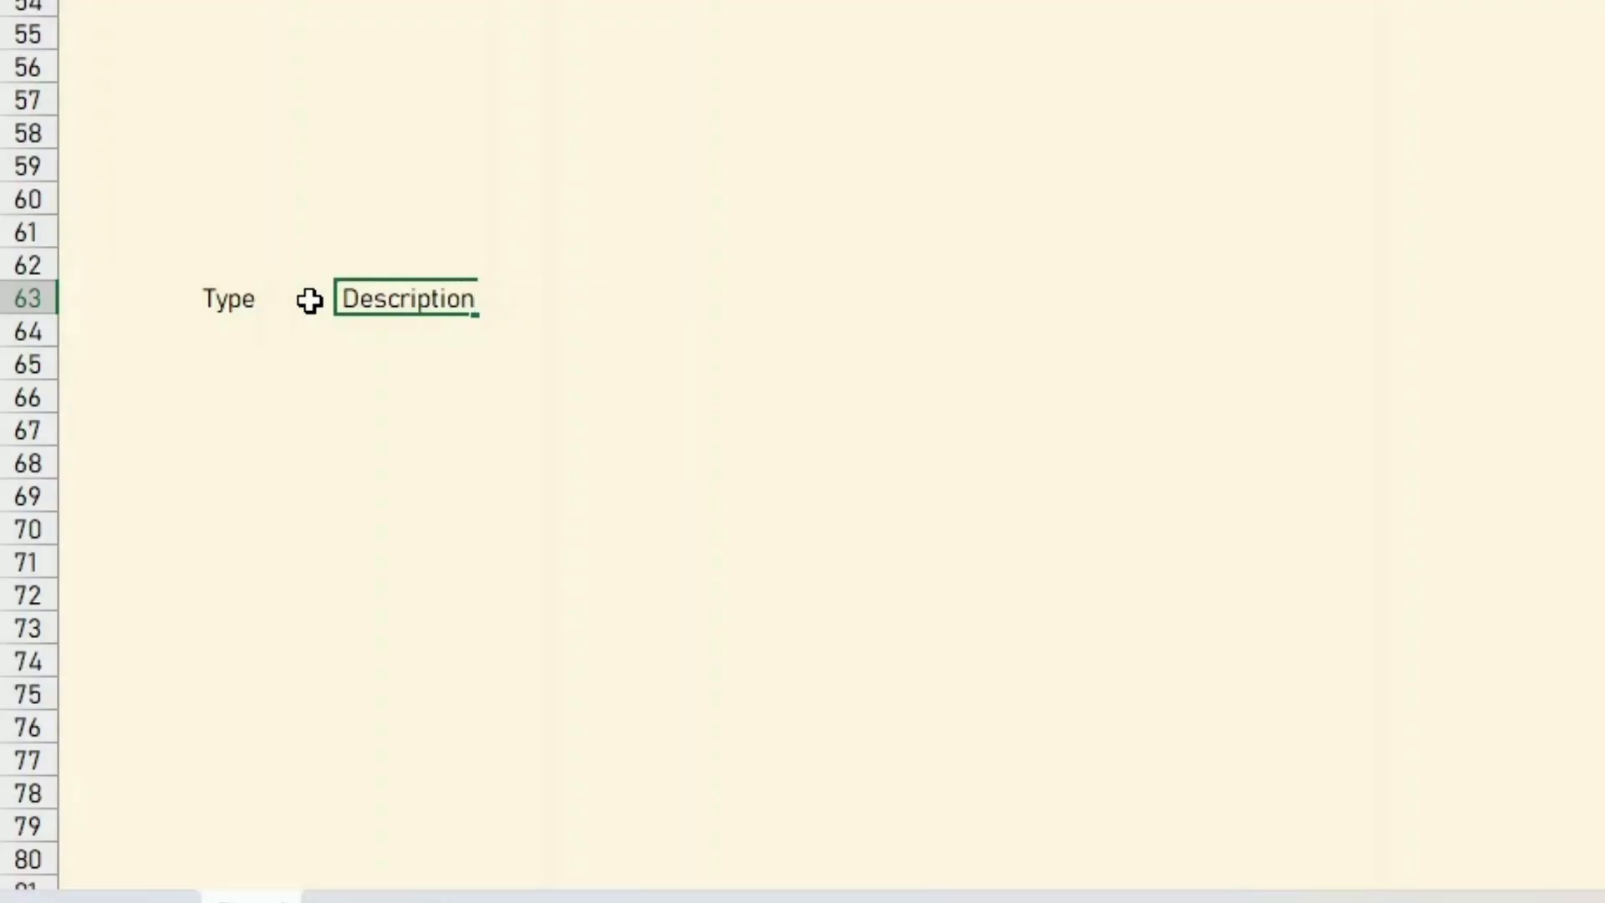
{"action": "key", "text": "Tab"}
{"action": "type", "text": "Date"}
{"action": "key", "text": "Tab"}
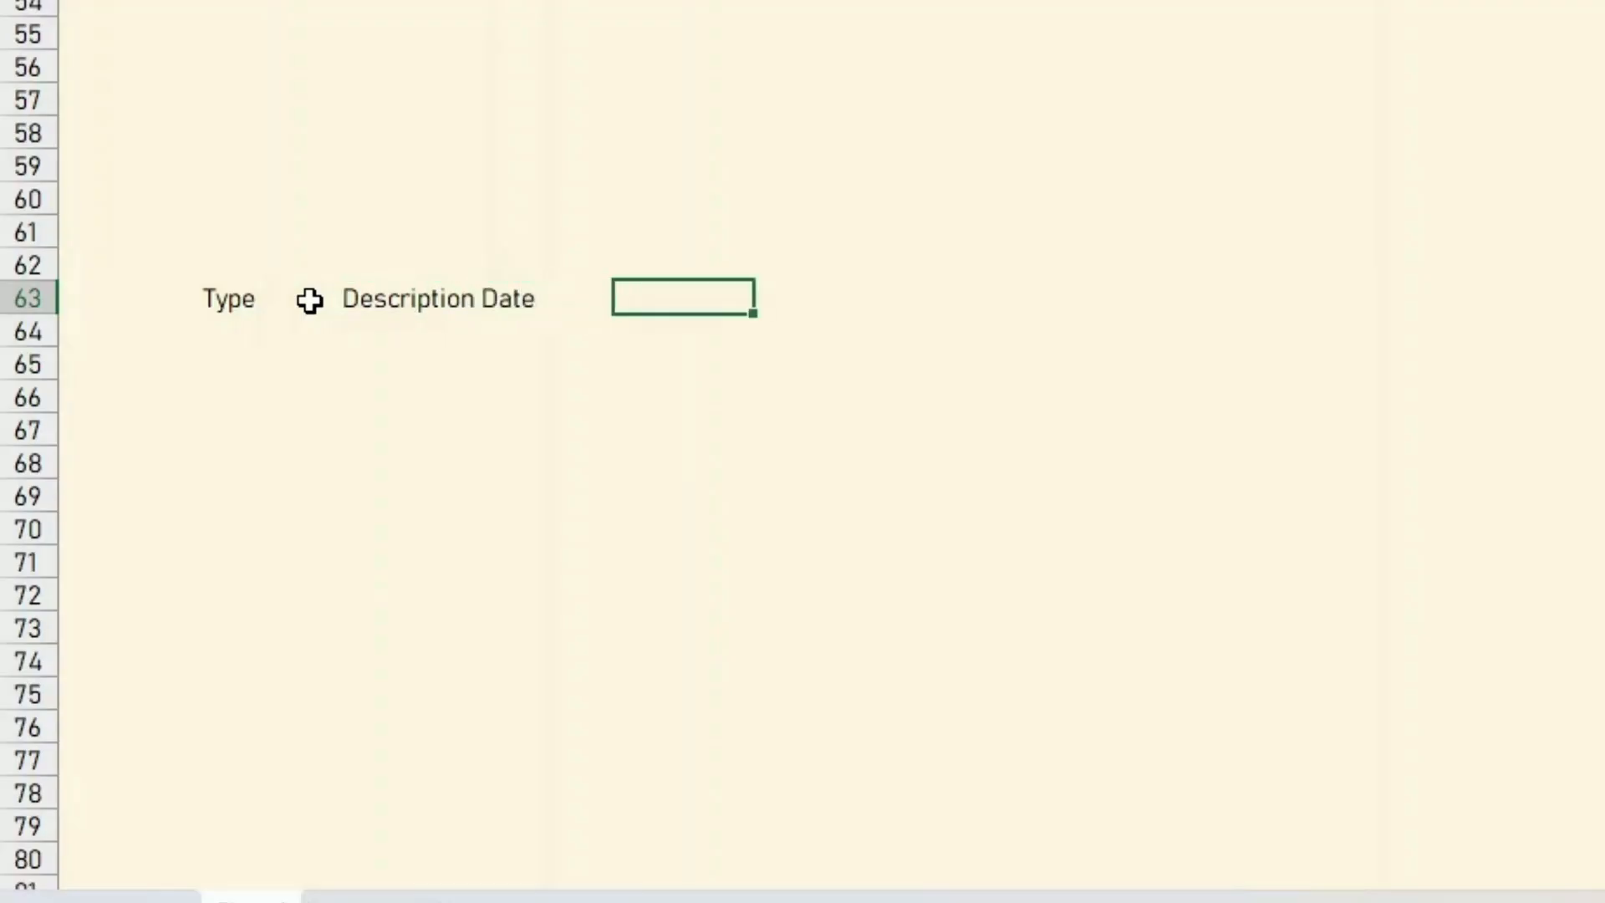
{"action": "type", "text": "Amount"}
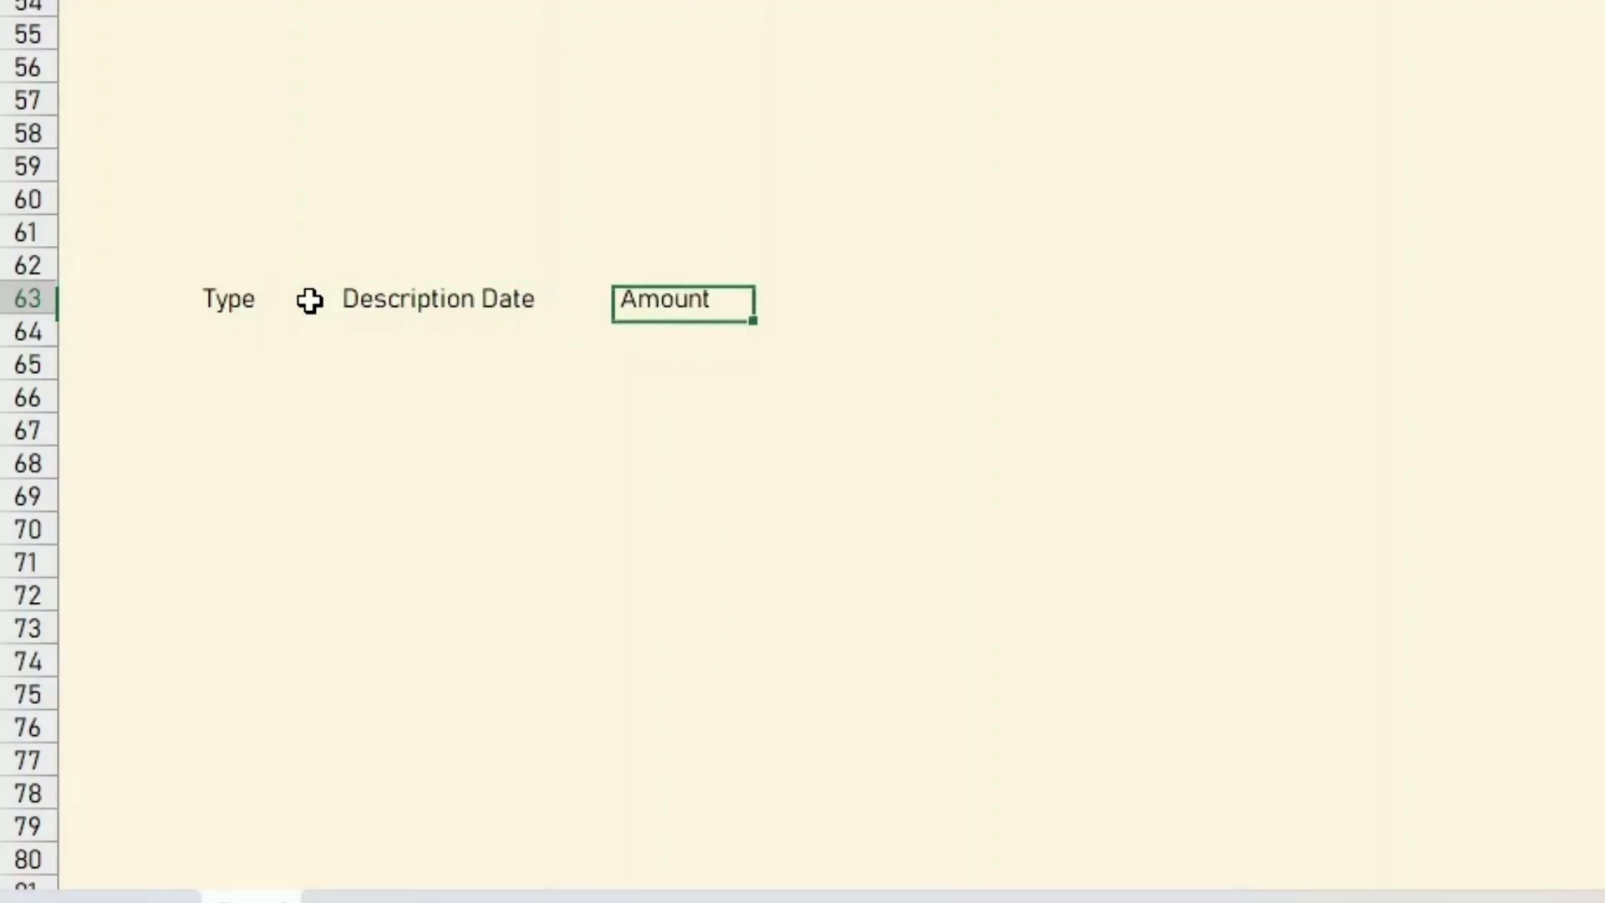
{"action": "key", "text": "Return"}
Fill the entry area B64:E104 below the Type, Description, Date and Amount headers with white
{"action": "key", "text": "Left"}
{"action": "key", "text": "Left"}
{"action": "key", "text": "Left"}
{"action": "key", "text": "Left"}
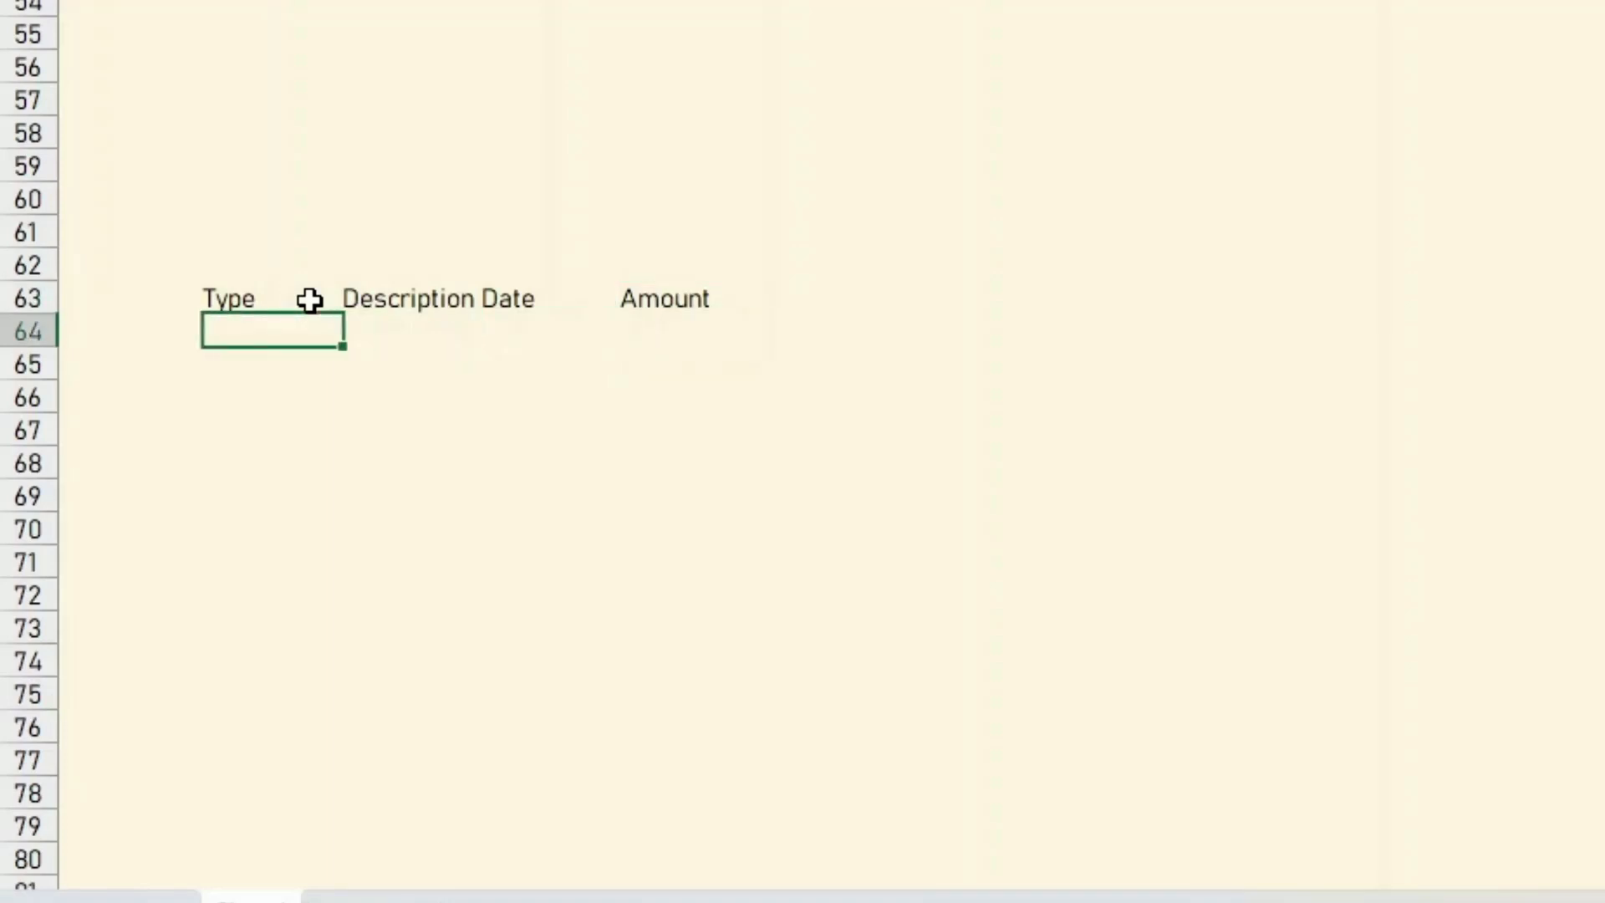
{"action": "key", "text": "Right"}
{"action": "key", "text": "shift+Right"}
{"action": "key", "text": "shift+Right"}
{"action": "key", "text": "shift+Right"}
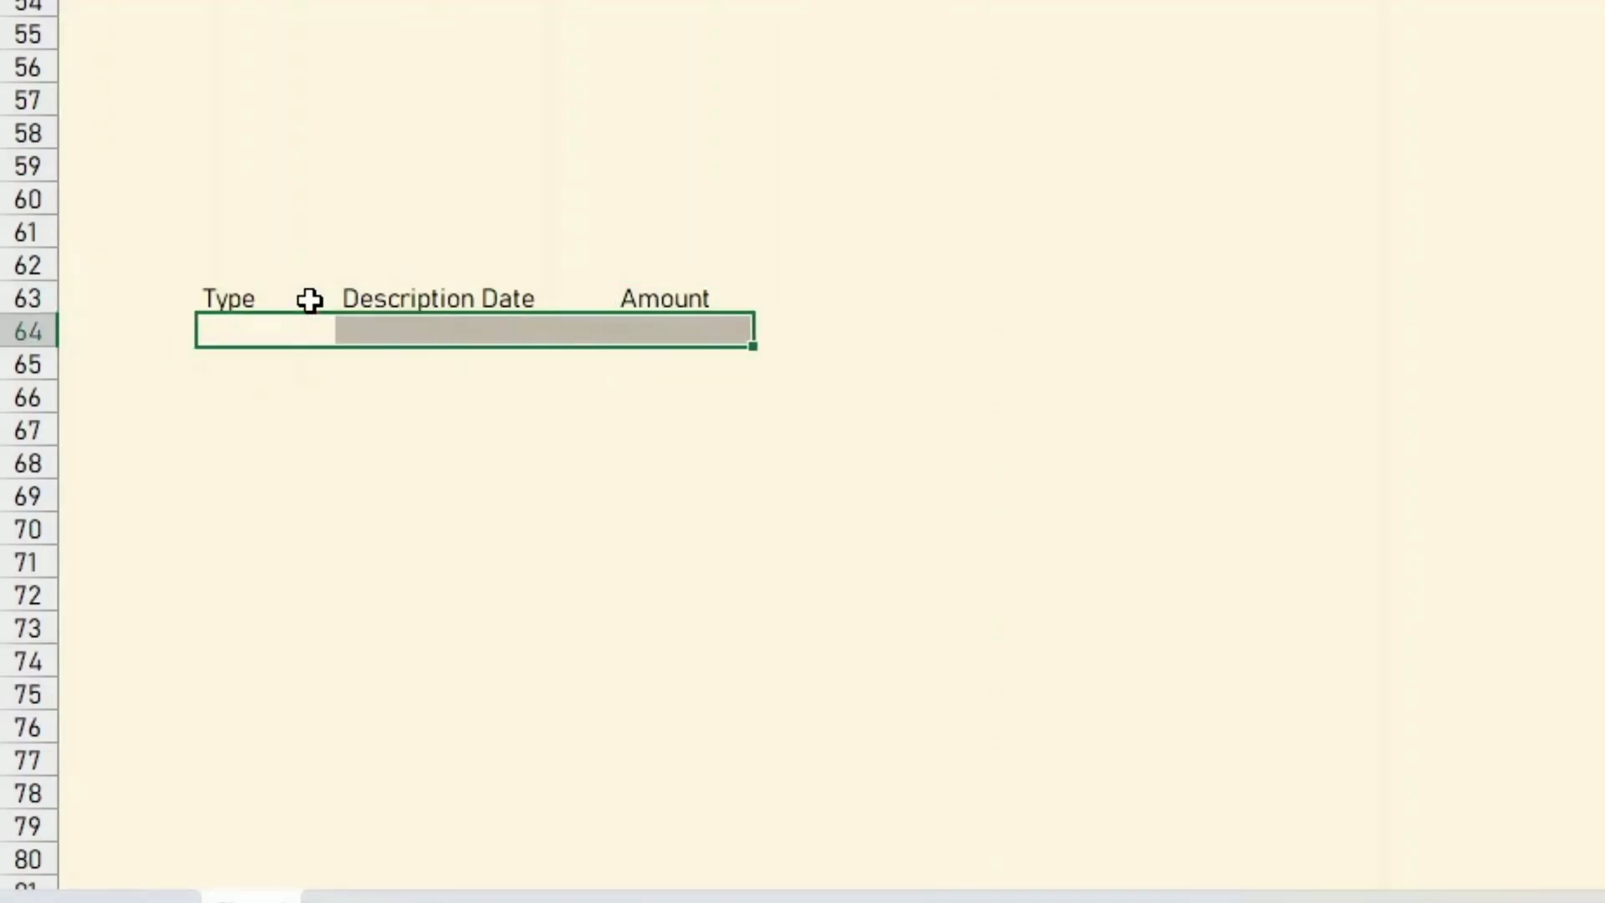
{"action": "key", "text": "shift+Down"}
{"action": "key", "text": "shift+Down"}
{"action": "key", "text": "shift+Down"}
{"action": "key", "text": "shift+Down"}
{"action": "key", "text": "shift+Down"}
{"action": "key", "text": "shift+Down"}
{"action": "key", "text": "shift+Down"}
{"action": "key", "text": "shift+Down"}
{"action": "key", "text": "shift+Down"}
{"action": "key", "text": "shift+Down"}
{"action": "key", "text": "shift+Down"}
{"action": "key", "text": "shift+Down"}
{"action": "key", "text": "shift+Down"}
{"action": "key", "text": "shift+Down"}
{"action": "key", "text": "shift+Down"}
{"action": "key", "text": "shift+Down"}
{"action": "key", "text": "shift+Down"}
{"action": "key", "text": "shift+Down"}
{"action": "key", "text": "shift+Down"}
{"action": "key", "text": "shift+Down"}
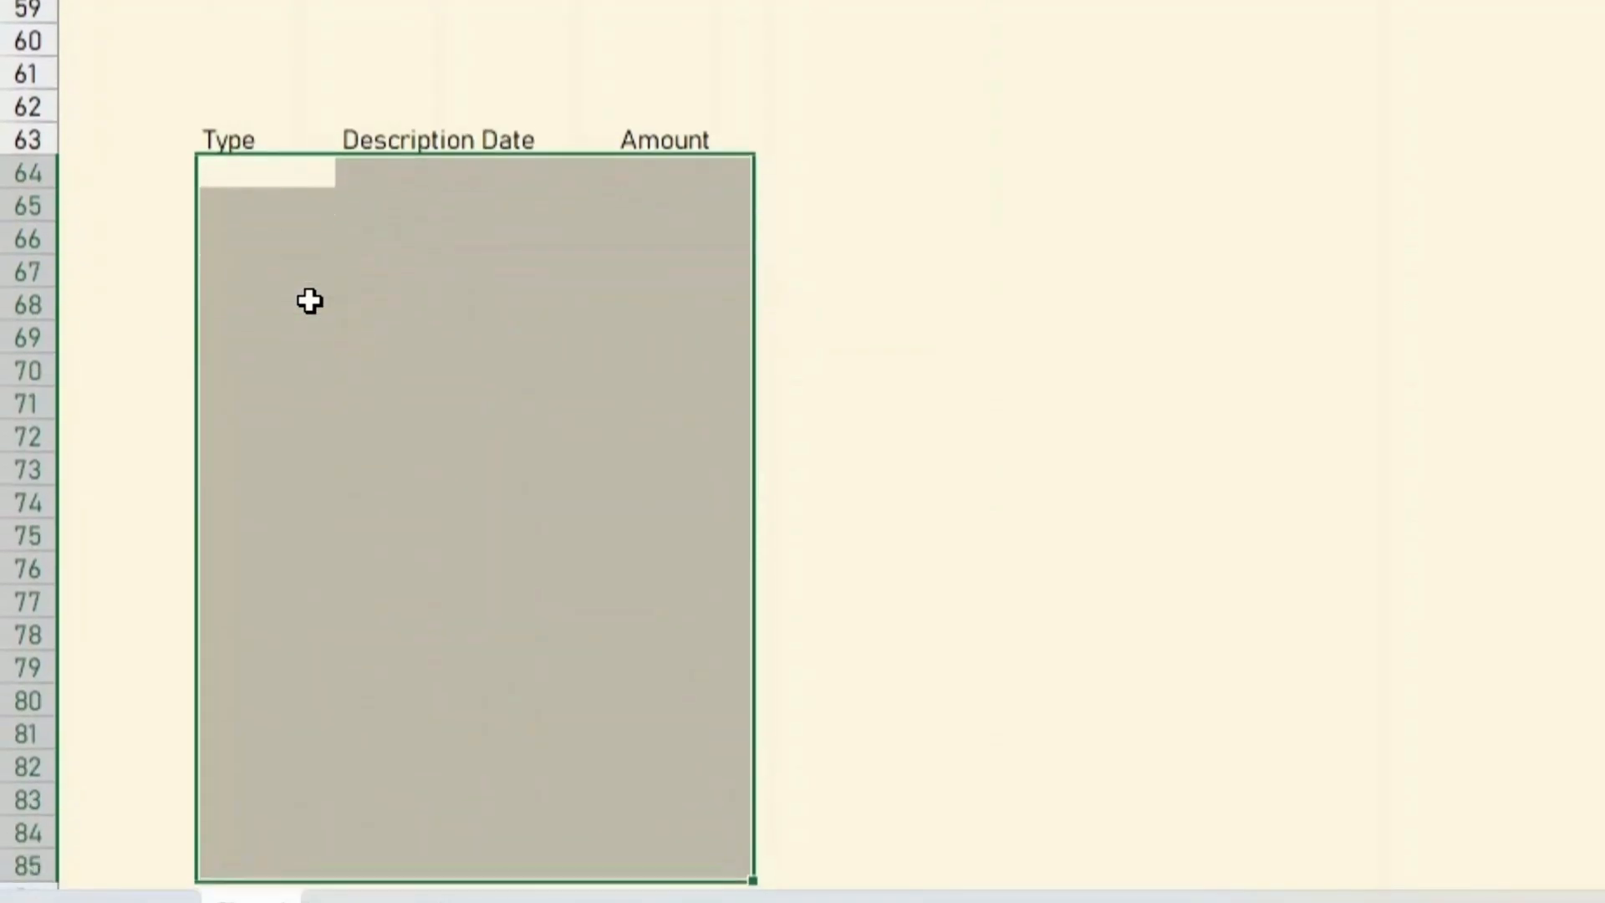
{"action": "key", "text": "shift+Down"}
{"action": "key", "text": "shift+Down"}
{"action": "key", "text": "shift+Down"}
{"action": "key", "text": "shift+Down"}
{"action": "key", "text": "shift+Down"}
{"action": "key", "text": "shift+Down"}
{"action": "key", "text": "shift+Down"}
{"action": "key", "text": "shift+Down"}
{"action": "key", "text": "shift+Down"}
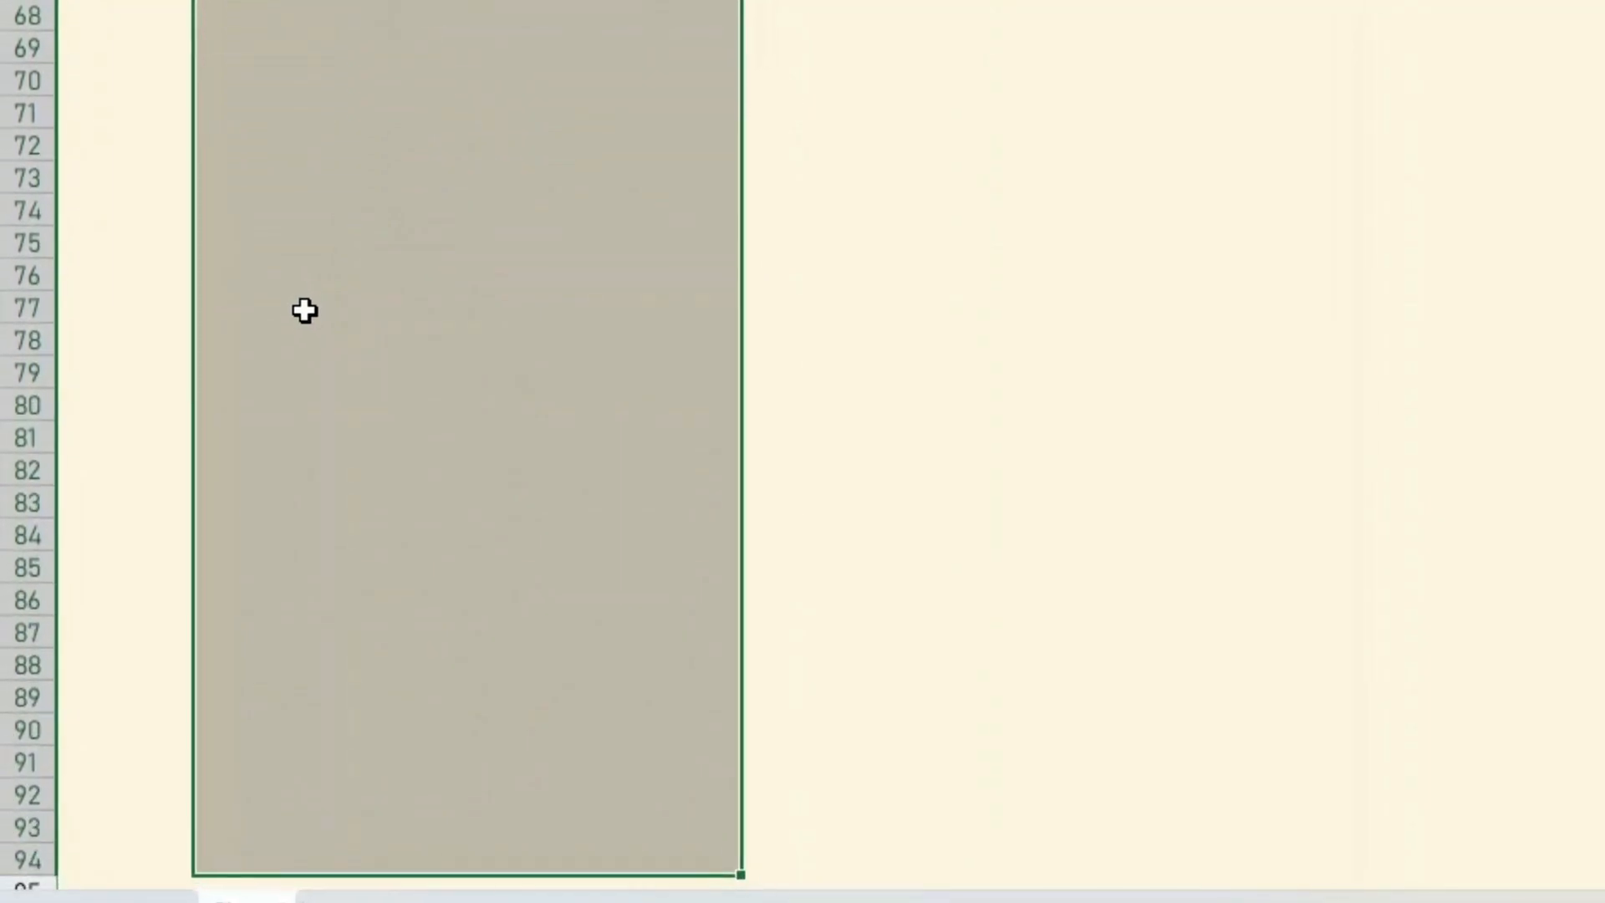
{"action": "key", "text": "shift+Down"}
{"action": "key", "text": "shift+Down"}
{"action": "key", "text": "shift+Down"}
{"action": "key", "text": "shift+Down"}
{"action": "key", "text": "shift+Down"}
{"action": "key", "text": "shift+Down"}
{"action": "key", "text": "shift+Down"}
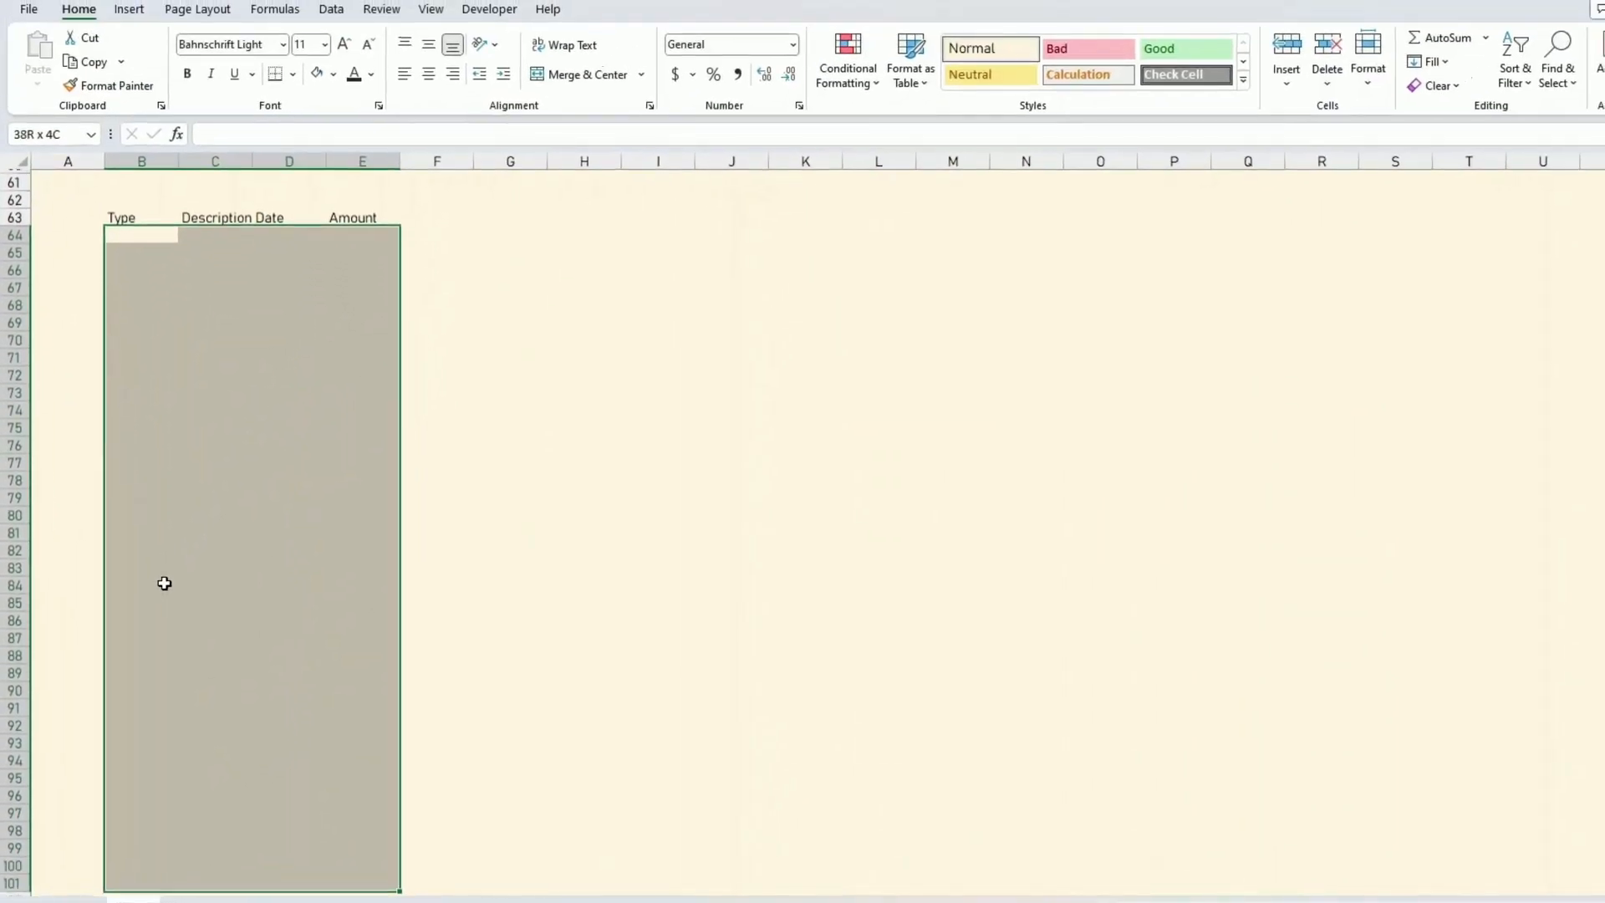
{"action": "key", "text": "shift+Down"}
{"action": "key", "text": "shift+Down"}
{"action": "key", "text": "shift+Down"}
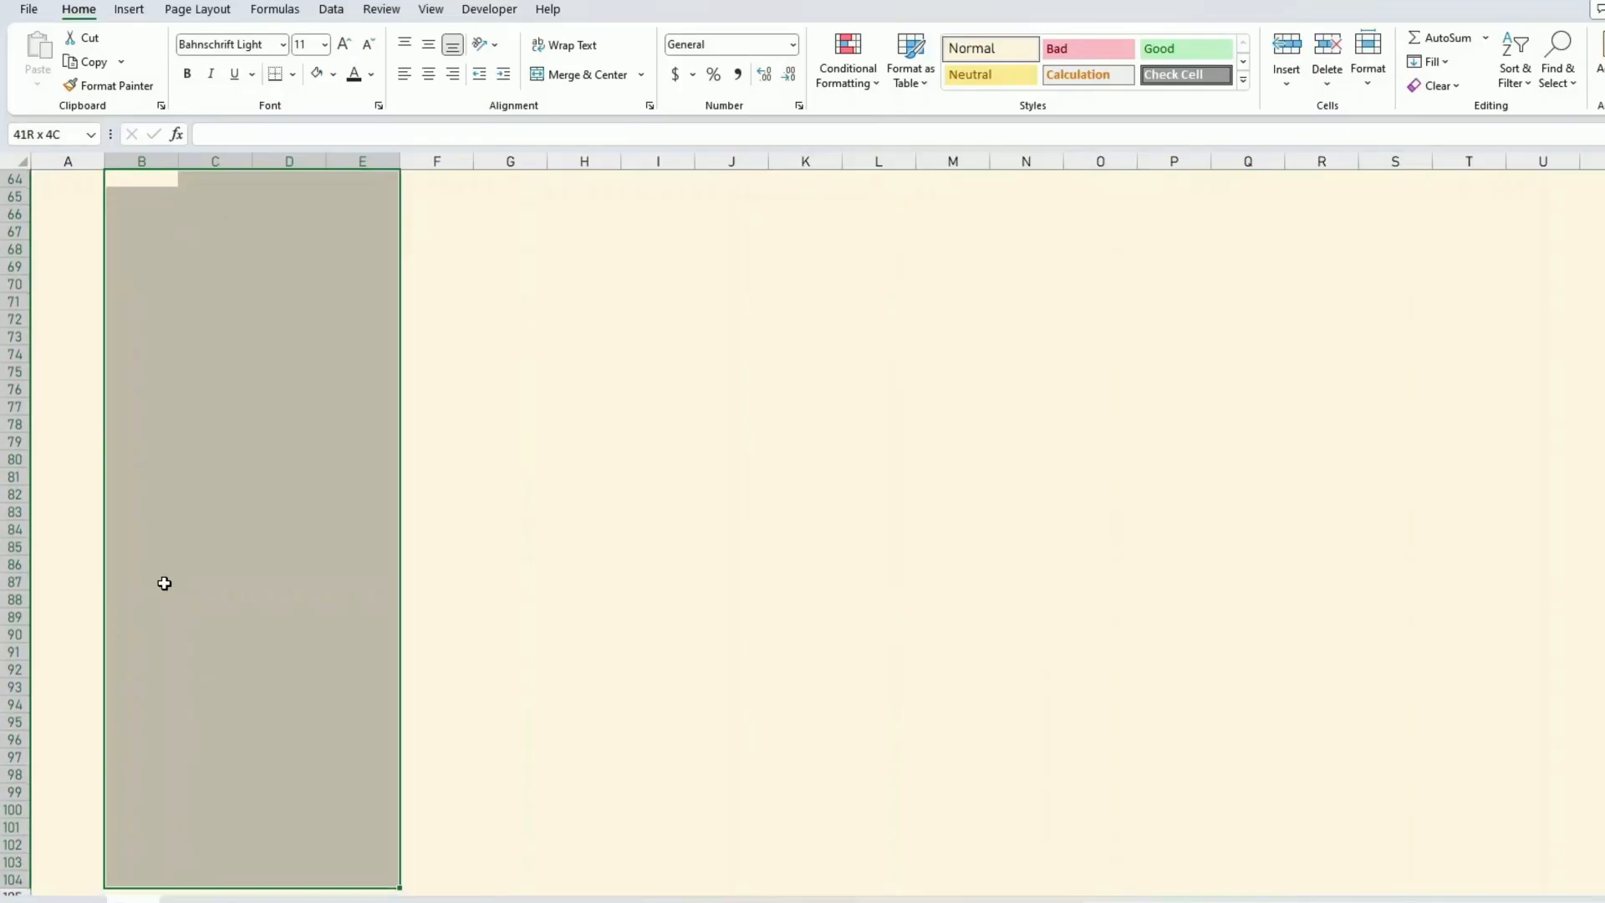
{"action": "left_click", "coordinate": [333, 74]}
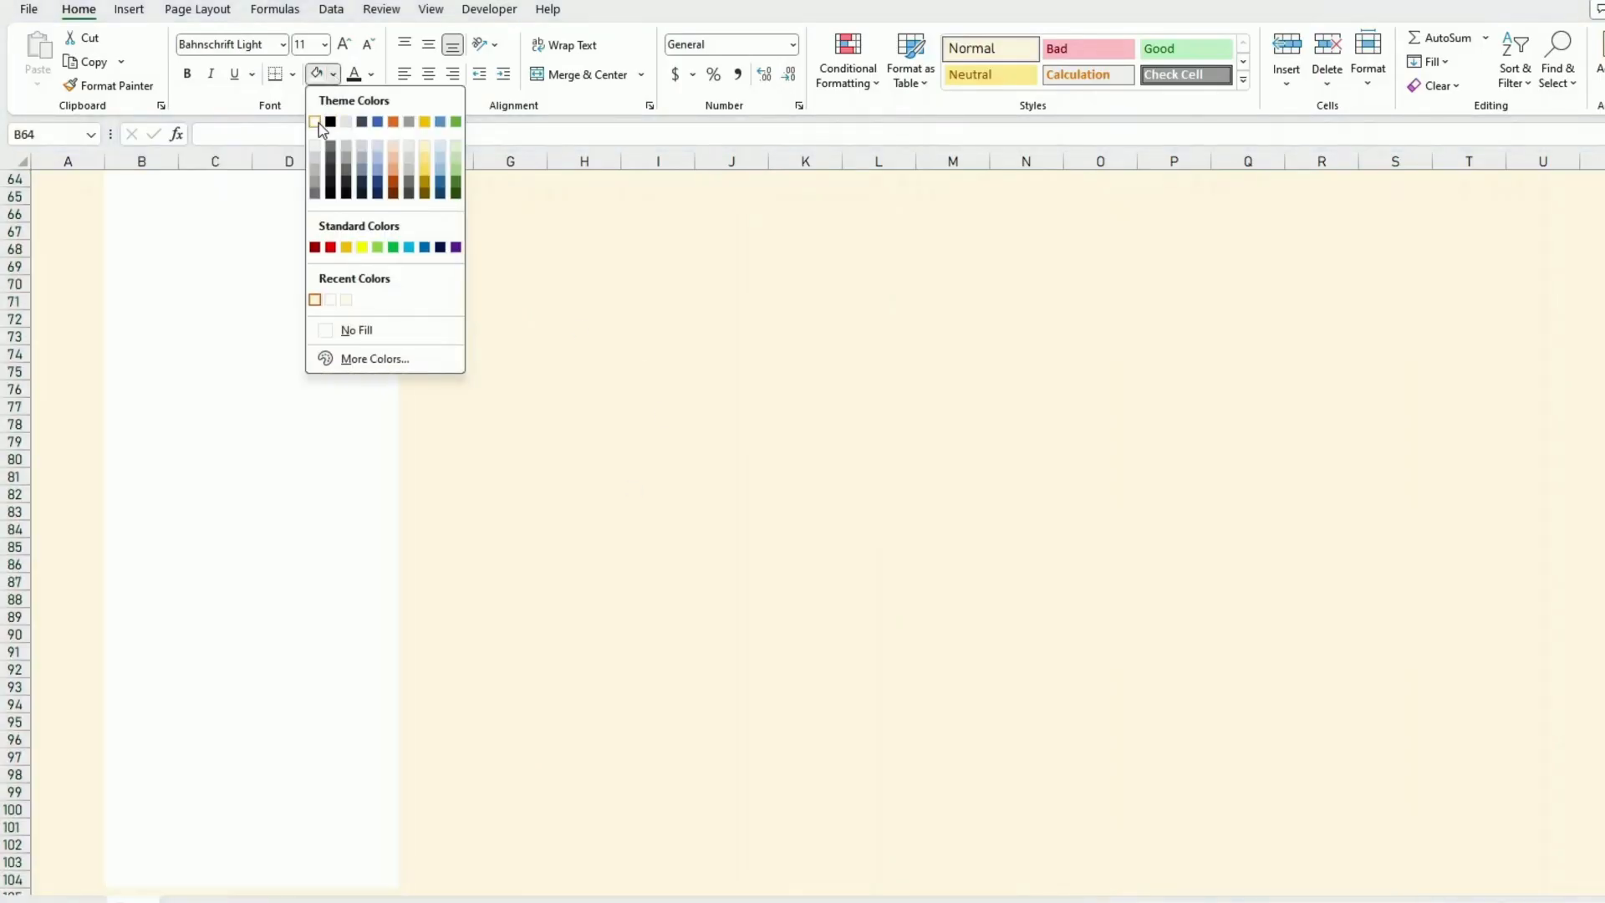
{"action": "left_click", "coordinate": [316, 122]}
Apply grey outline and inside borders to the white entry area B64:E104
{"action": "scroll", "coordinate": [346, 307], "scroll_direction": "up", "scroll_amount": 3}
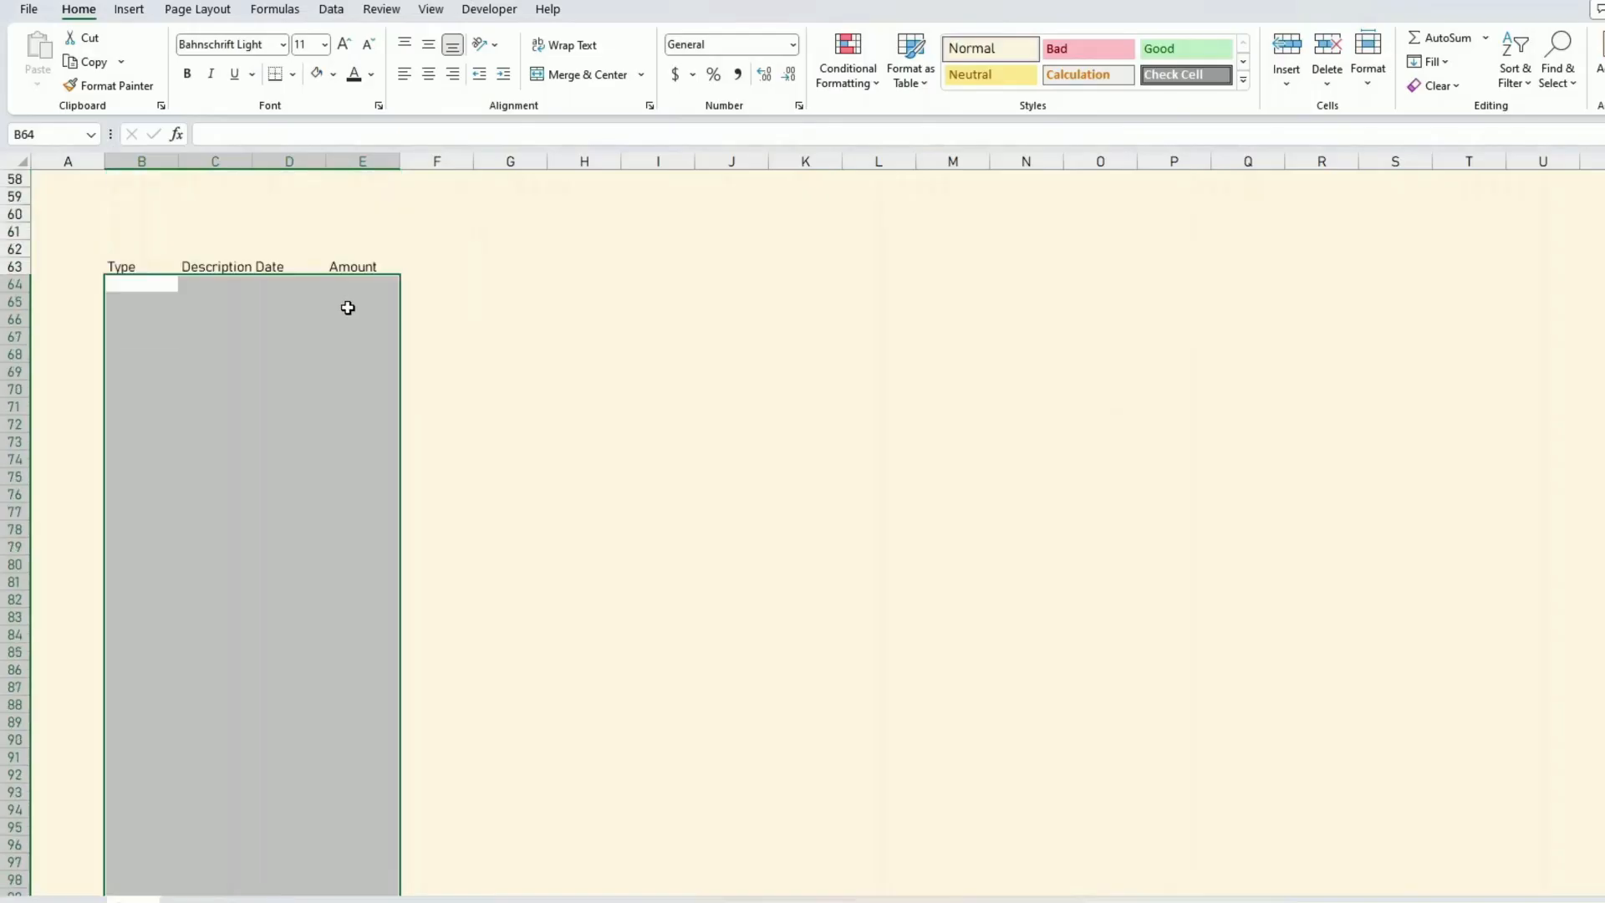
{"action": "left_click", "coordinate": [293, 74]}
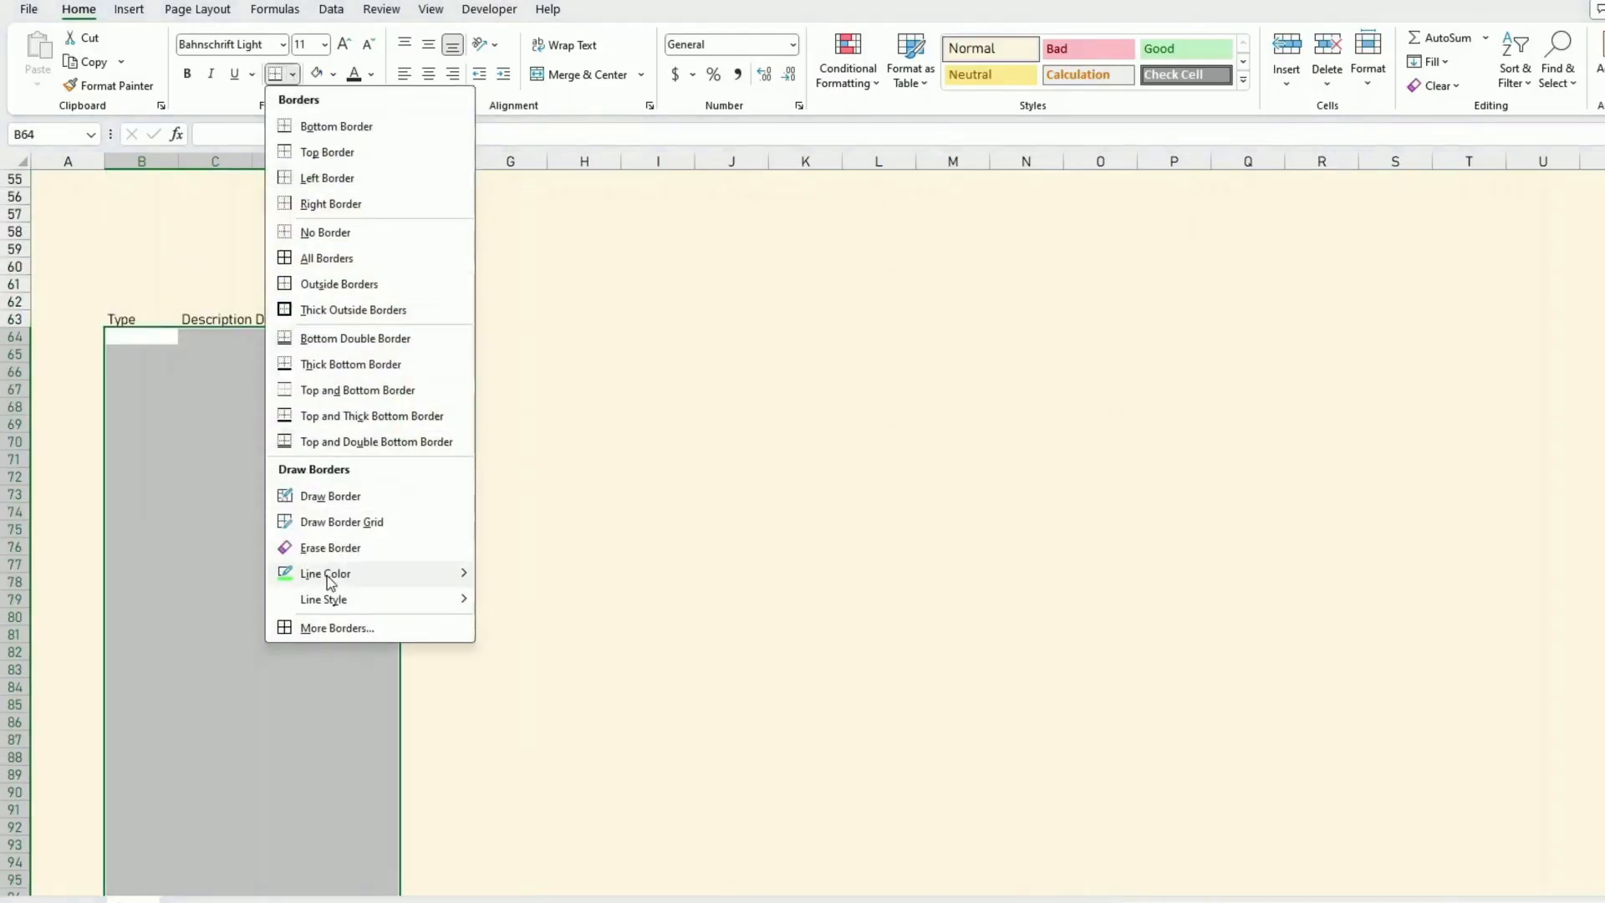
{"action": "left_click", "coordinate": [335, 628]}
{"action": "left_click", "coordinate": [820, 377]}
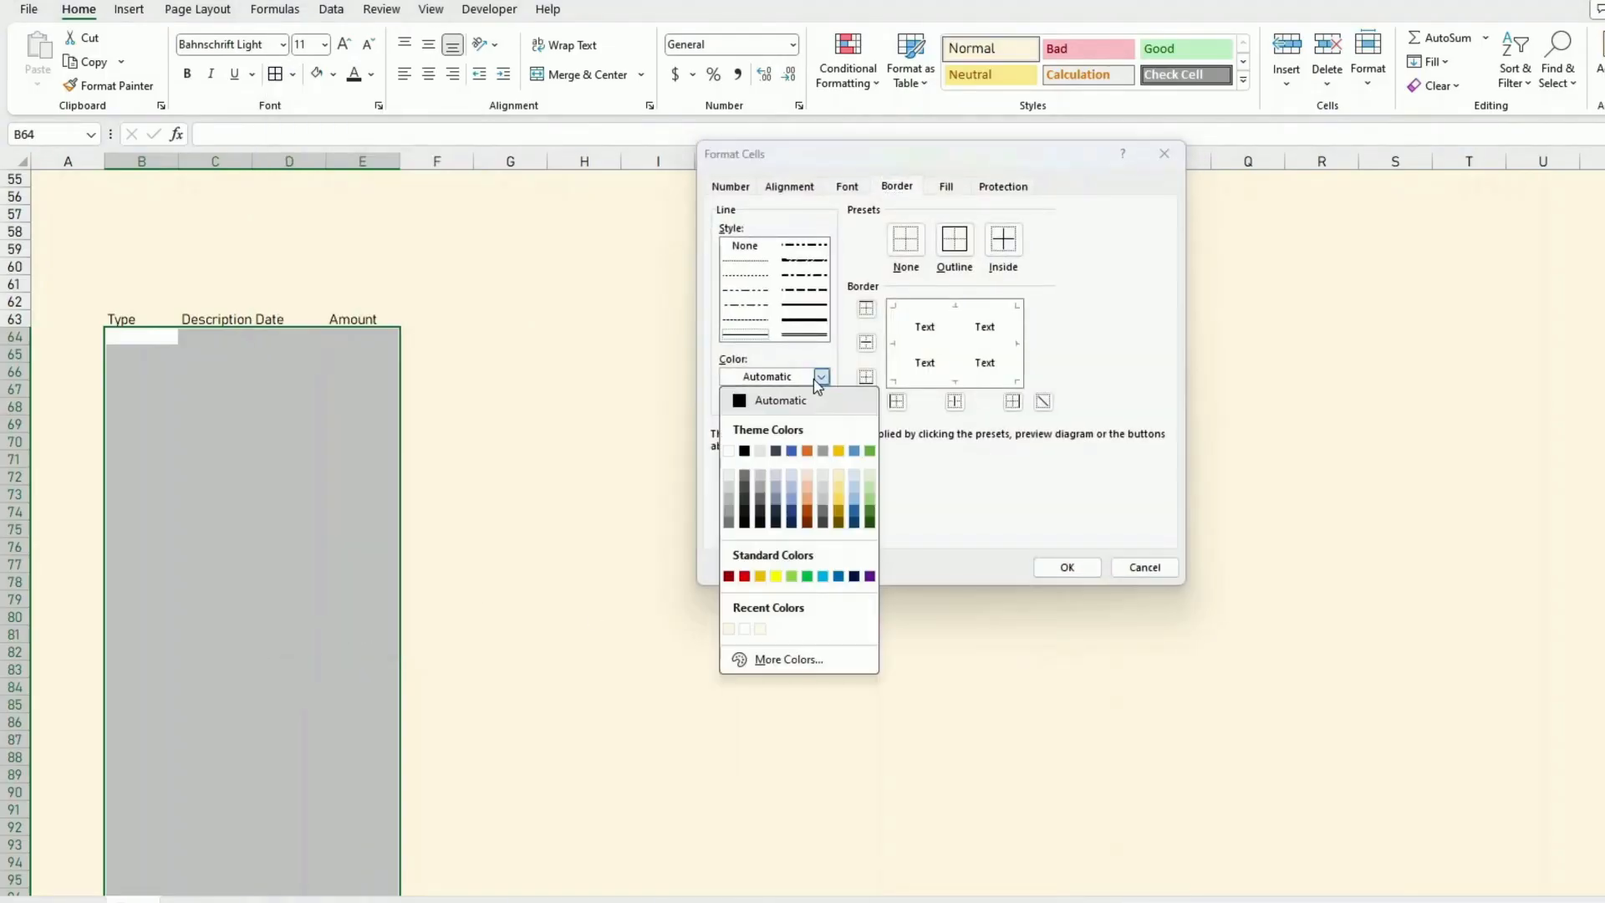
{"action": "left_click", "coordinate": [730, 502]}
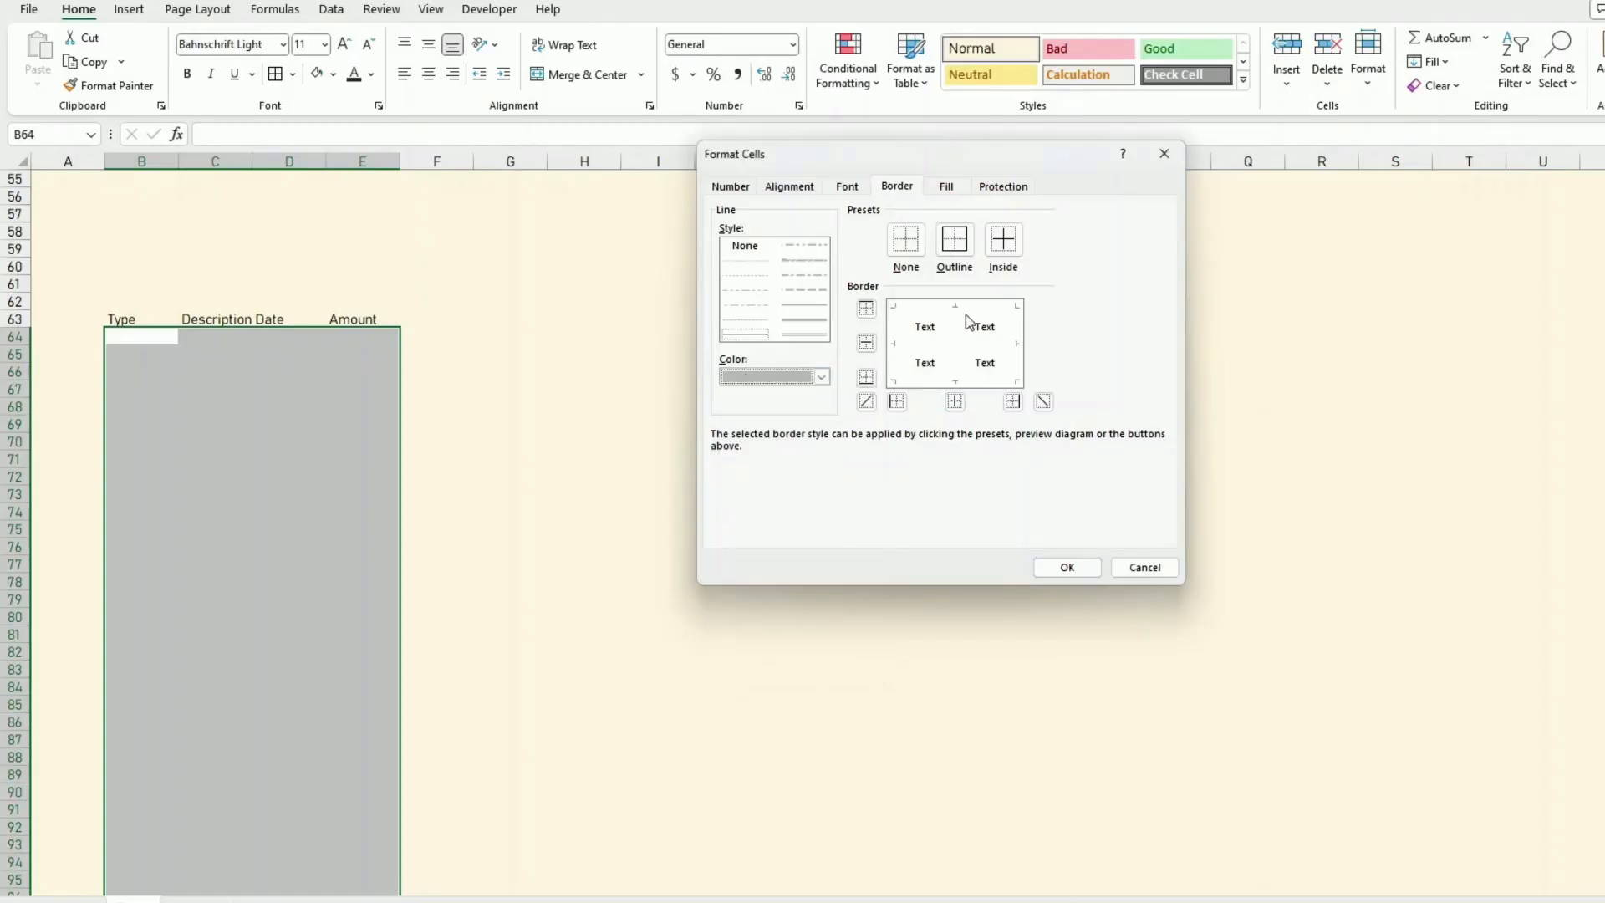
{"action": "left_click", "coordinate": [961, 255]}
{"action": "left_click", "coordinate": [1007, 244]}
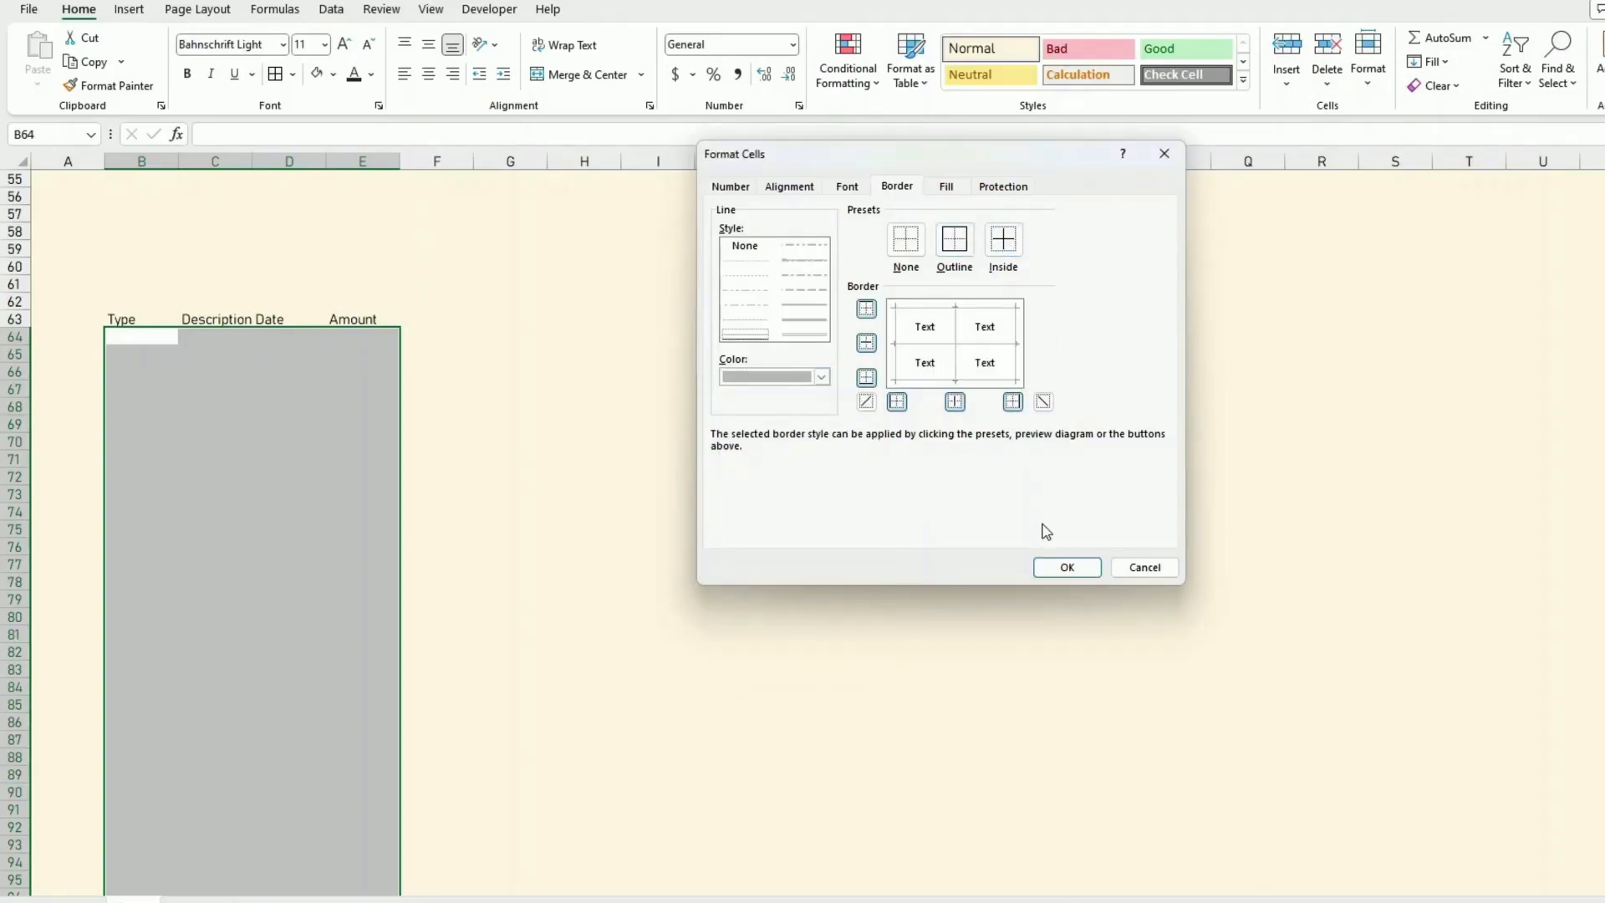
{"action": "left_click", "coordinate": [1068, 566]}
{"action": "left_click", "coordinate": [1014, 577]}
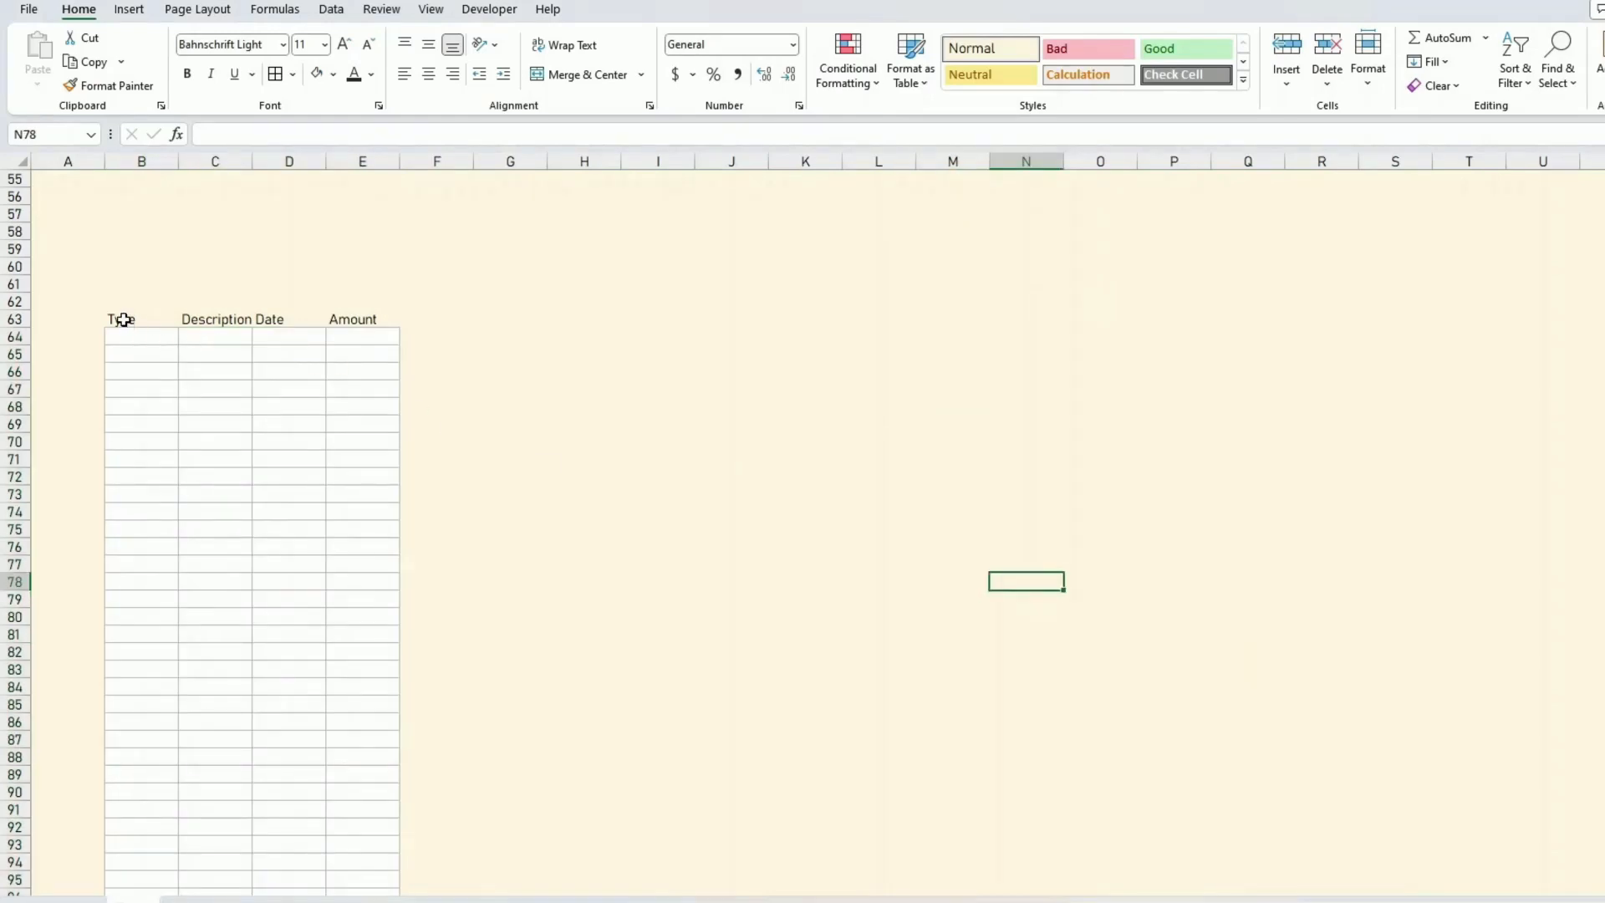
Set the font of the header cells B63:E63 to Bahnschrift
{"action": "left_click_drag", "start_coordinate": [123, 320], "coordinate": [348, 318]}
{"action": "left_click", "coordinate": [249, 43]}
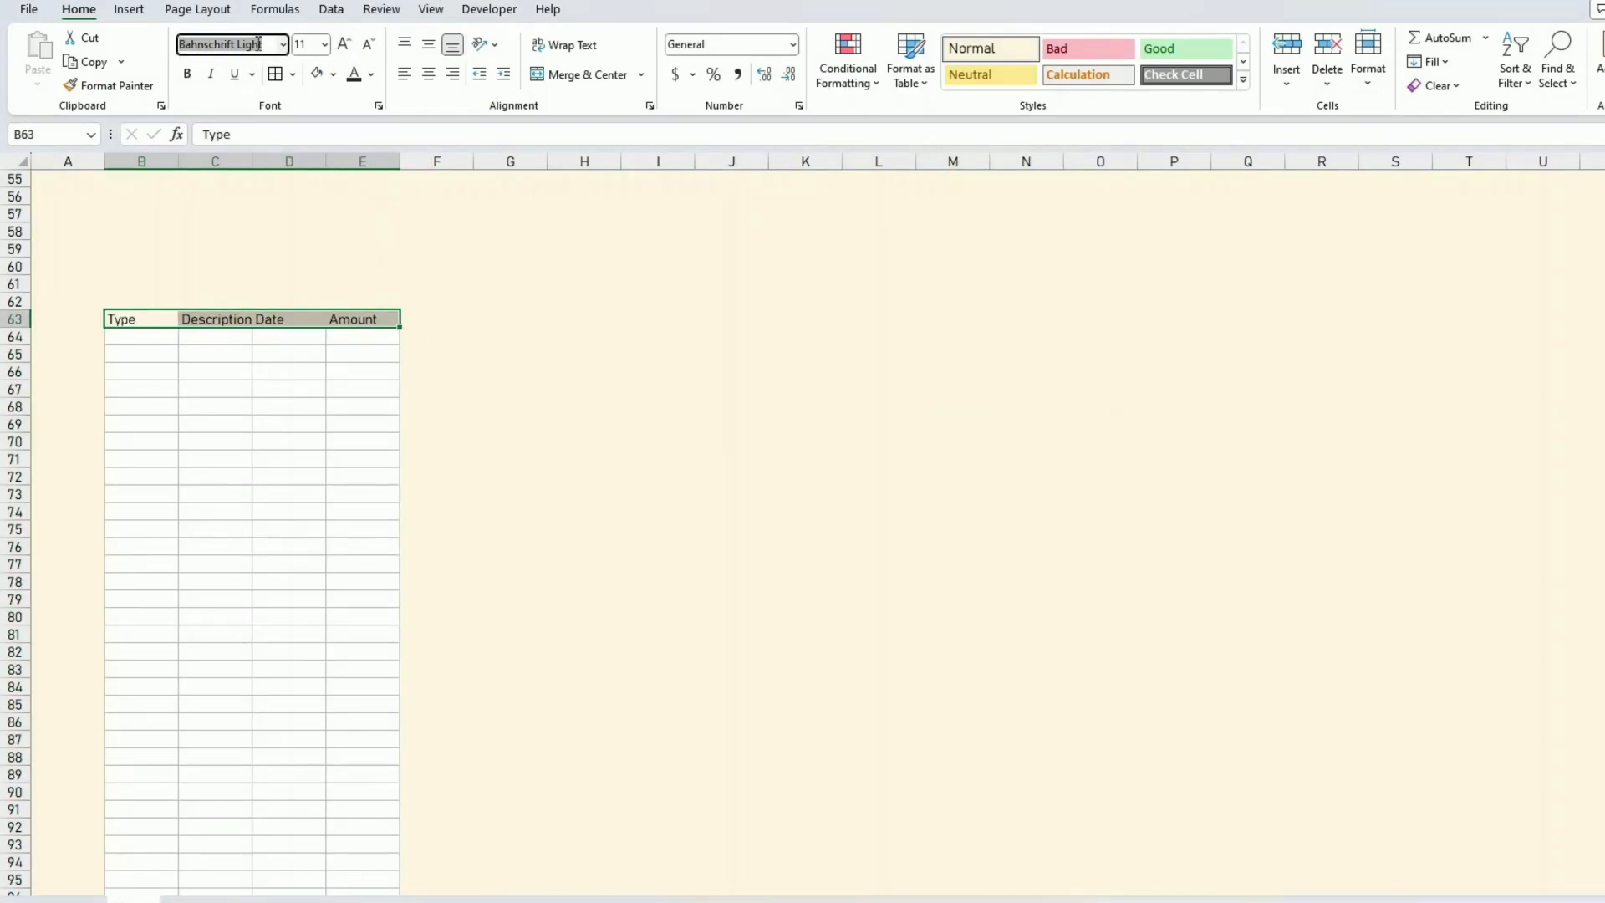
{"action": "double_click", "coordinate": [259, 44]}
{"action": "key", "text": "BackSpace"}
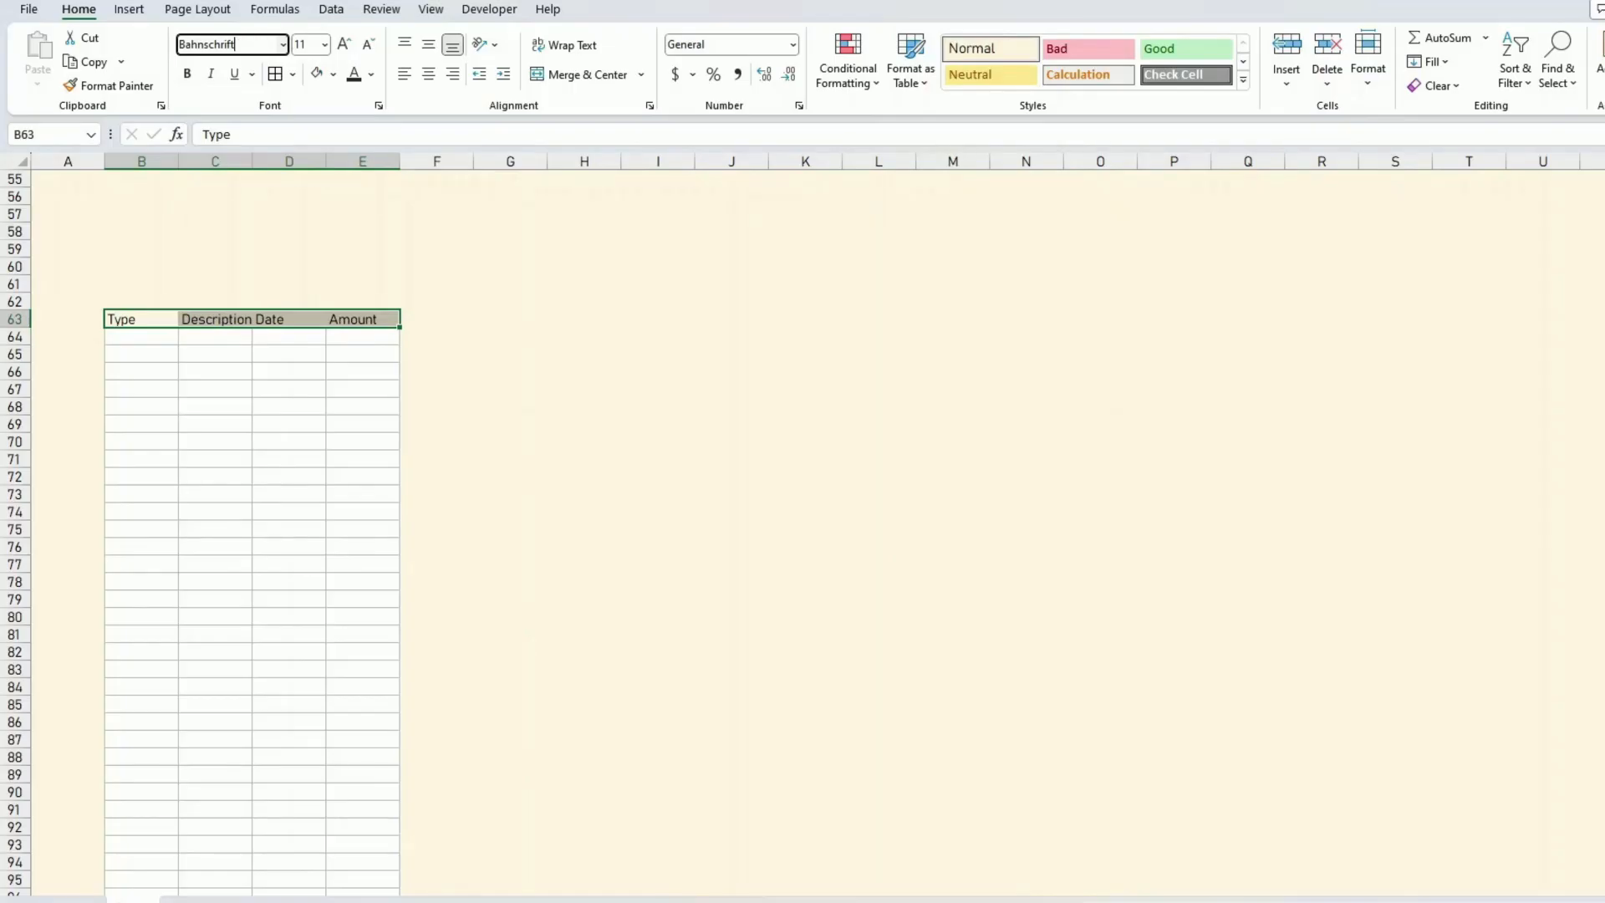
{"action": "key", "text": "Return"}
{"action": "left_click", "coordinate": [360, 356]}
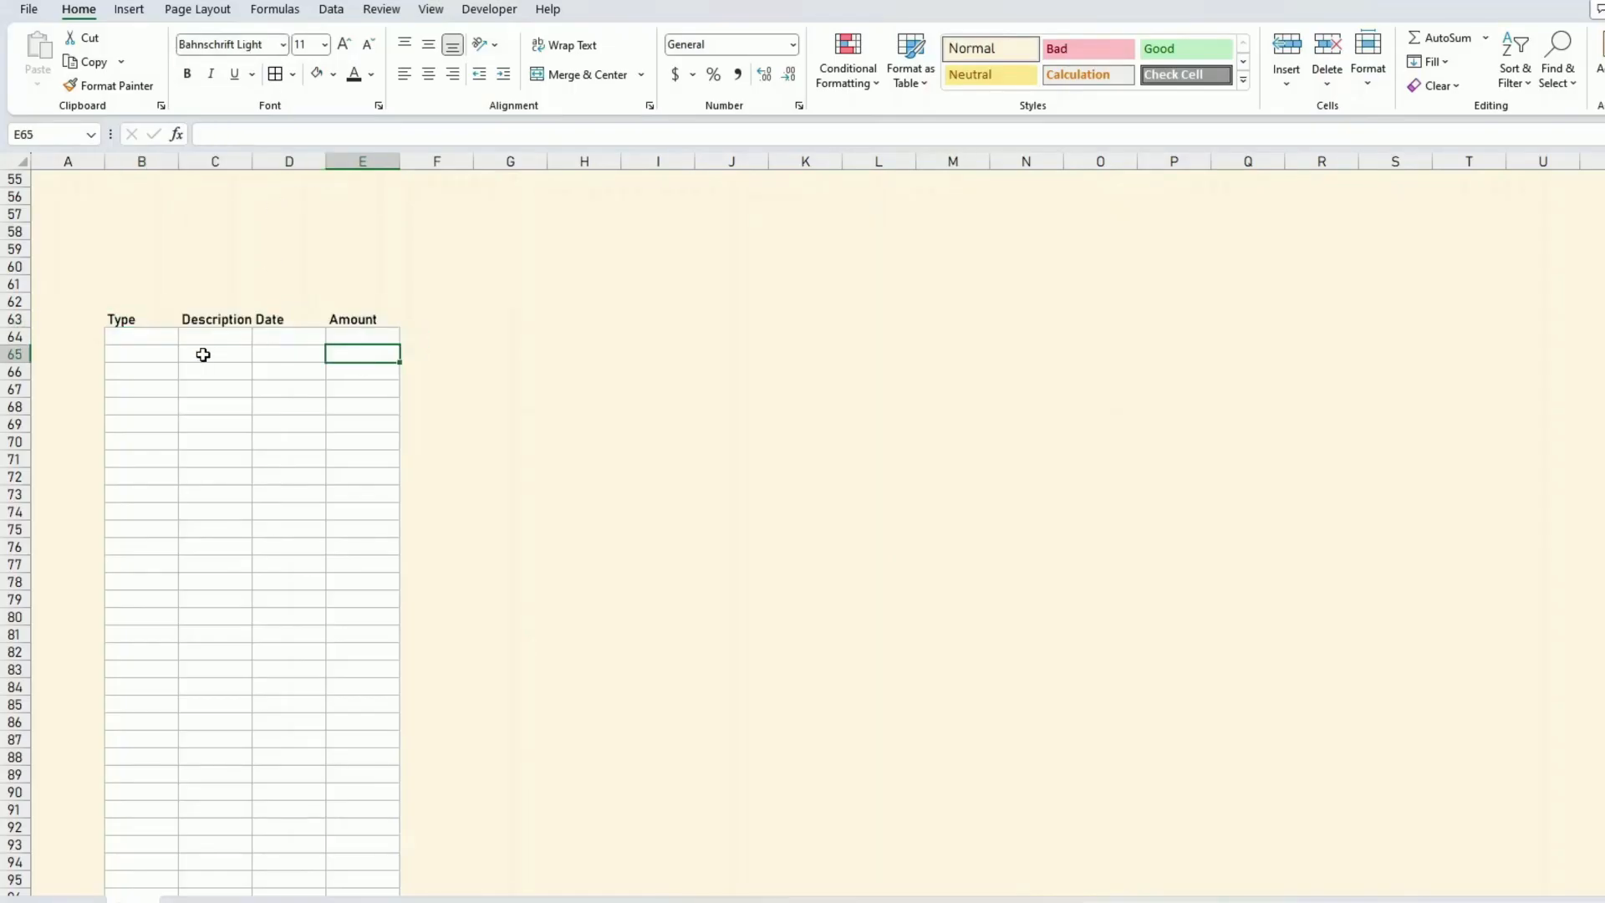
{"action": "left_click", "coordinate": [132, 336]}
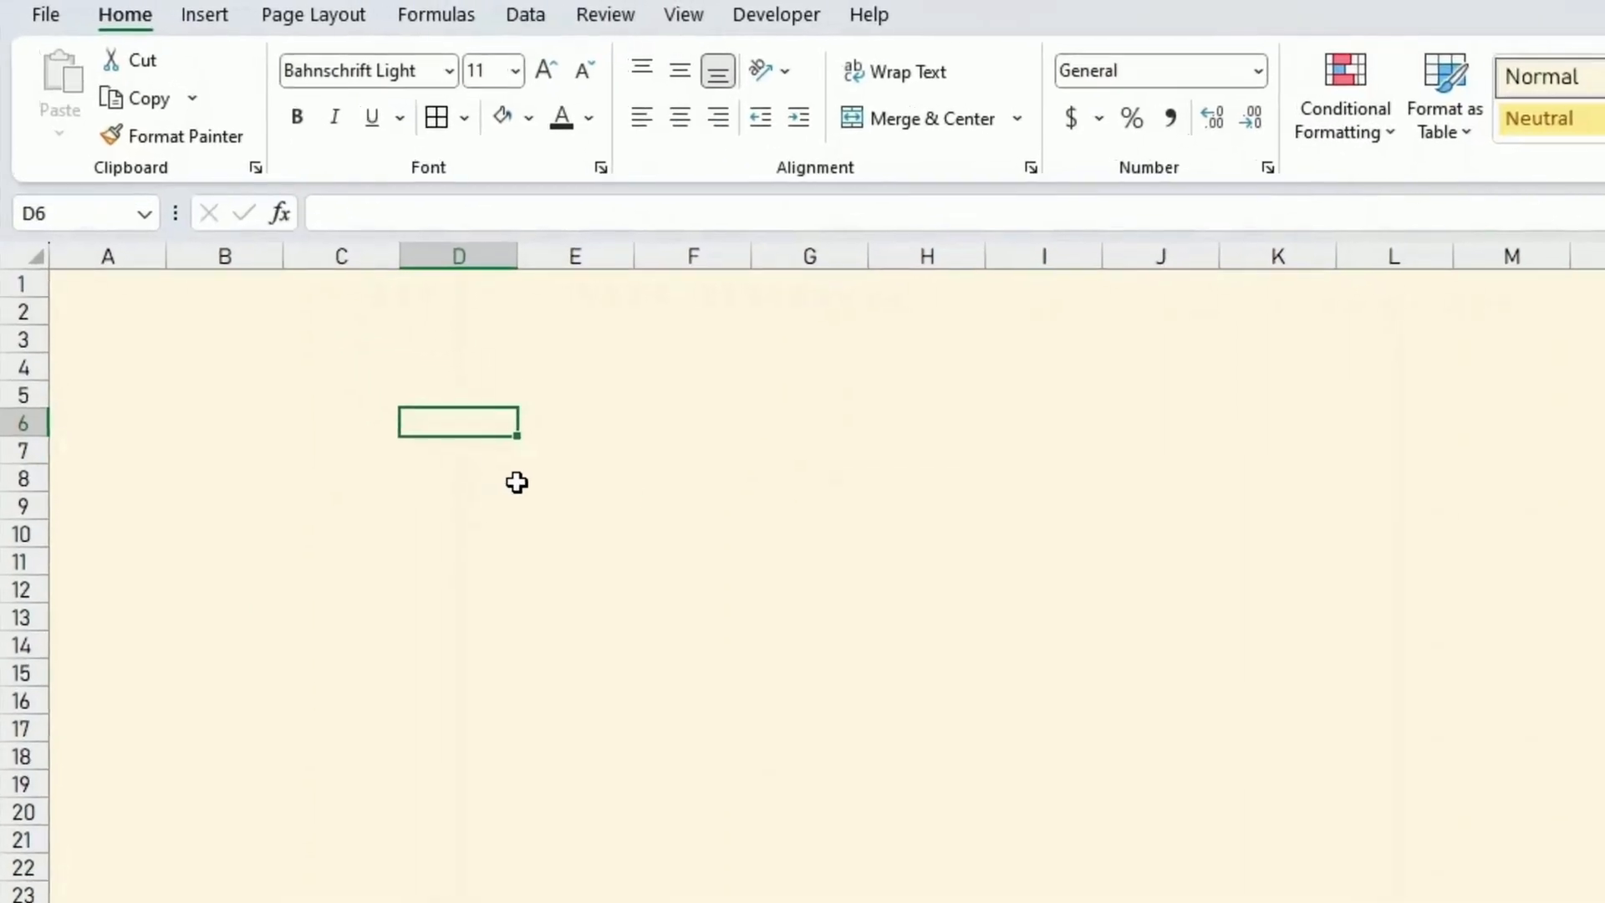
Enter the header Positive value in cell D8 of the Settings sheet
{"action": "left_click", "coordinate": [525, 478]}
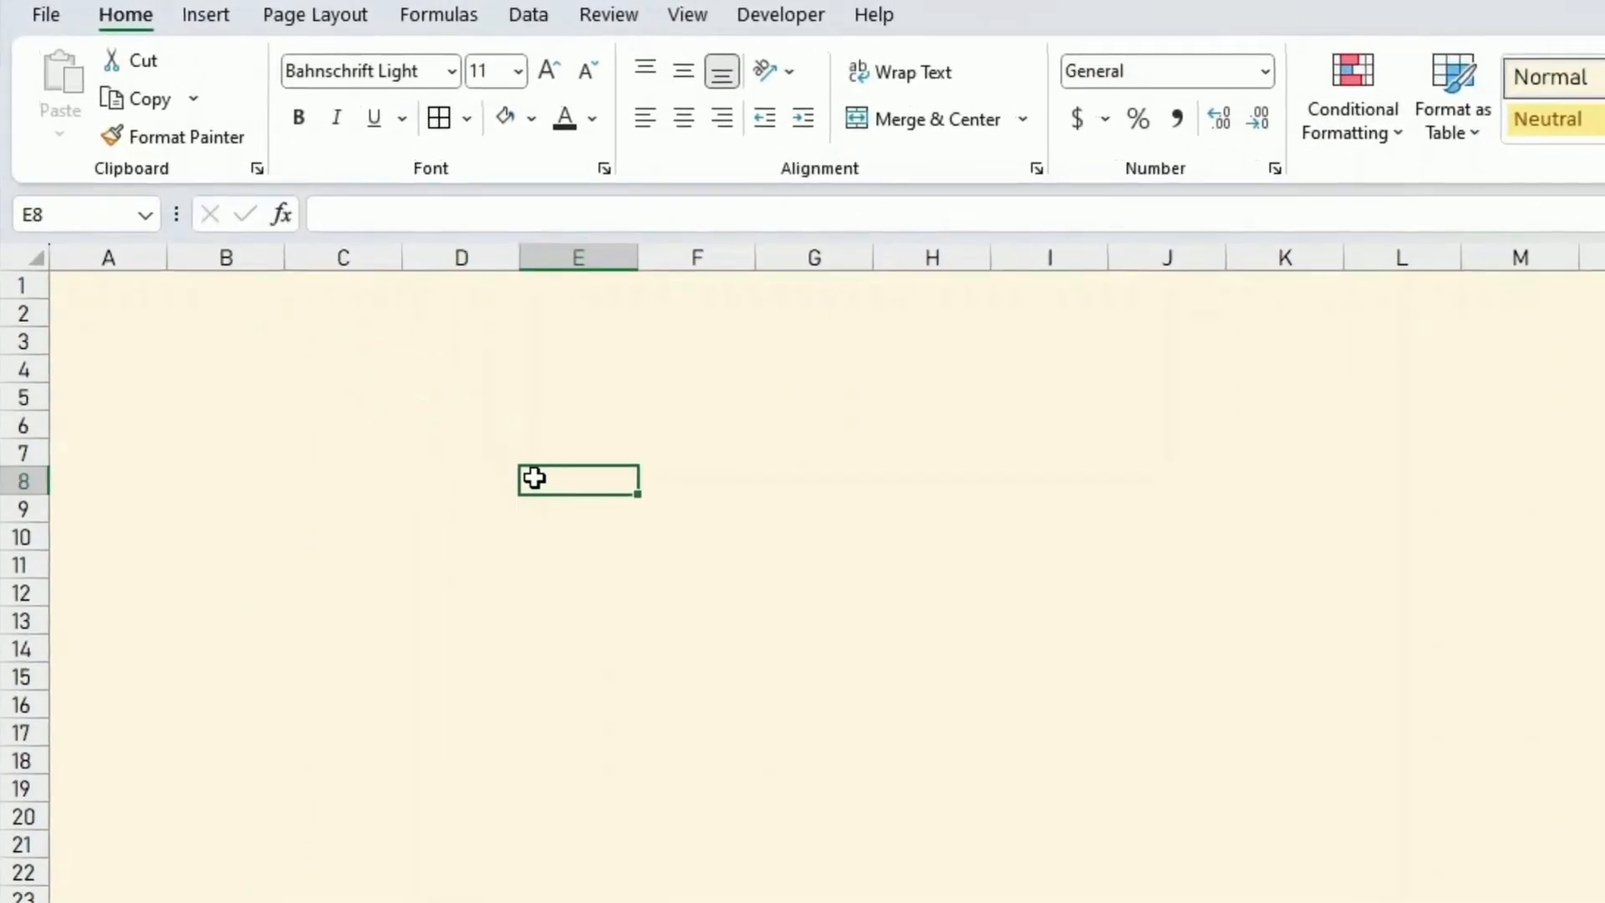
{"action": "left_click", "coordinate": [512, 478]}
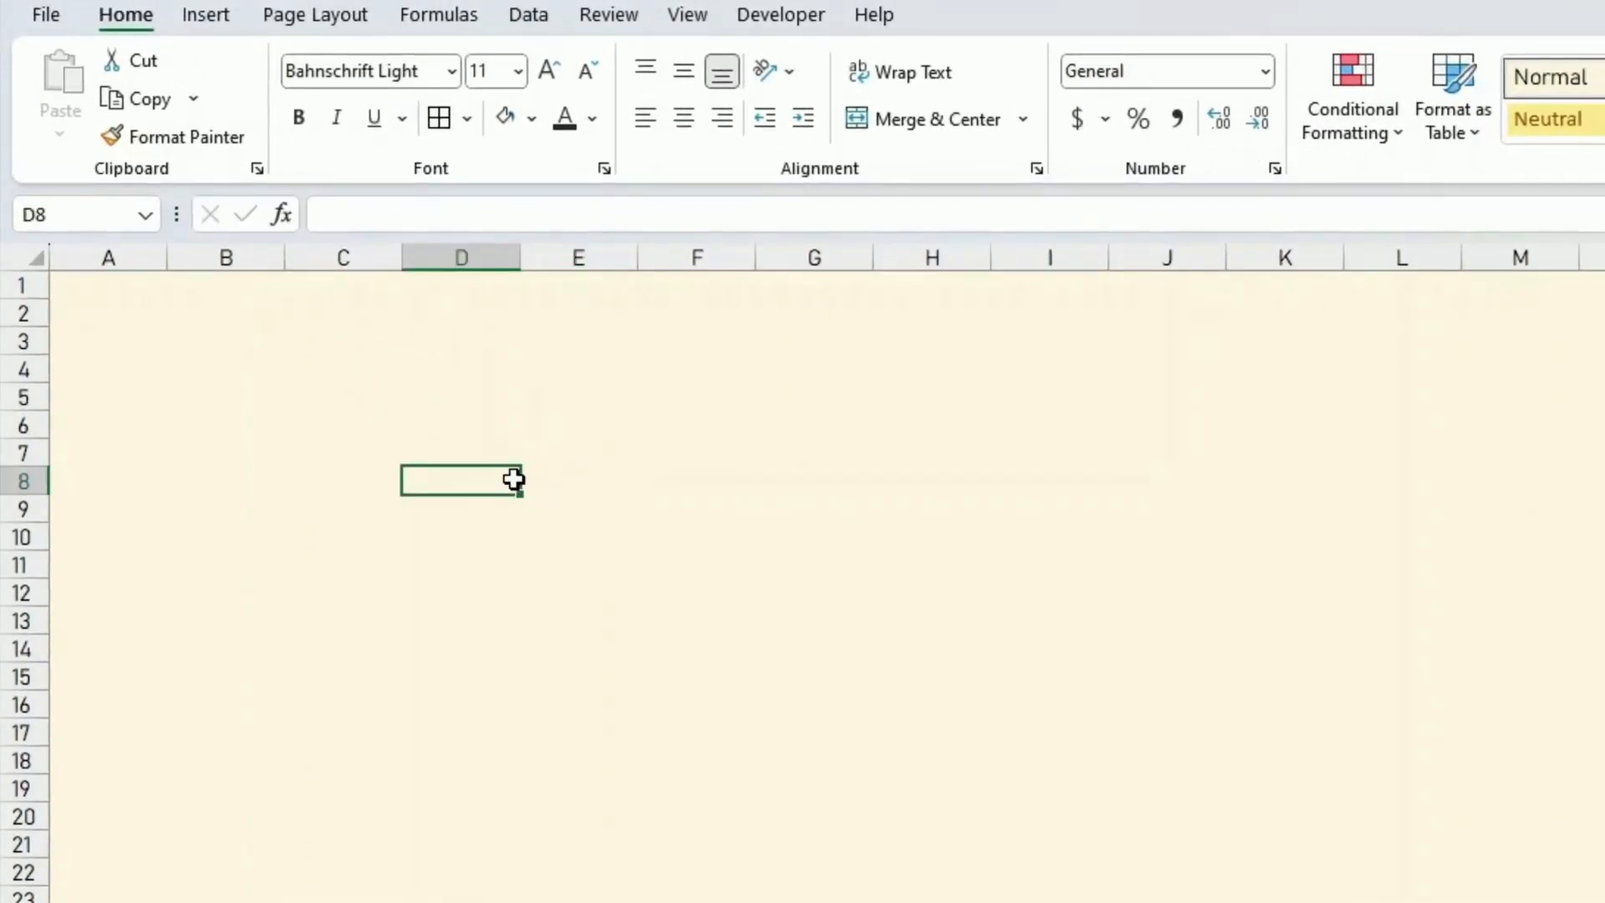
{"action": "type", "text": "Positi"}
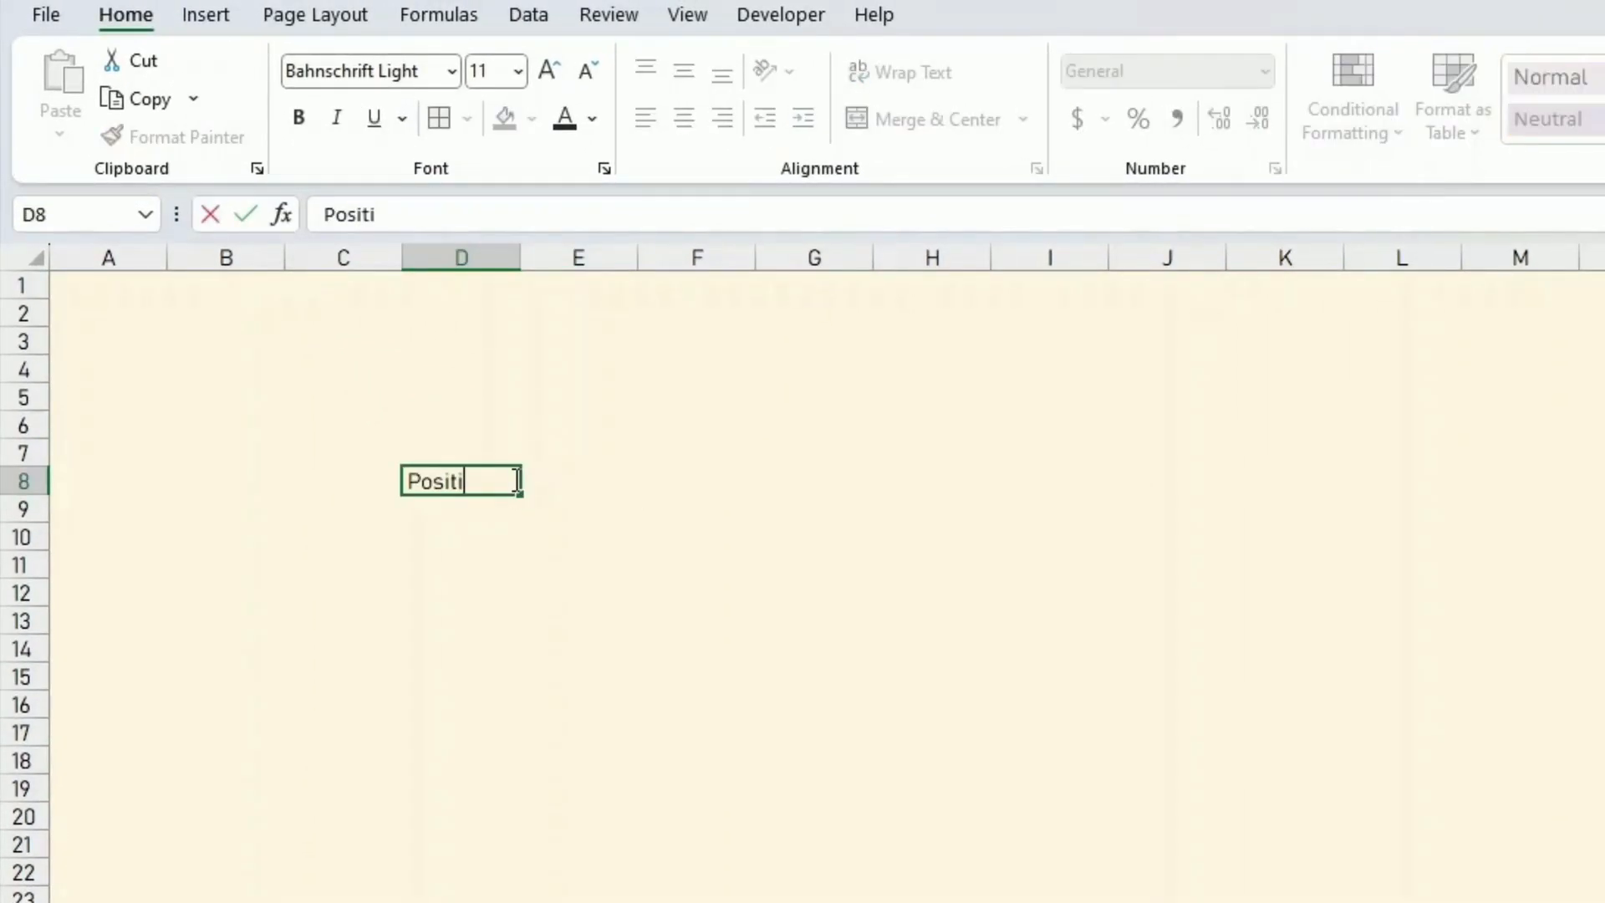
{"action": "type", "text": "vie"}
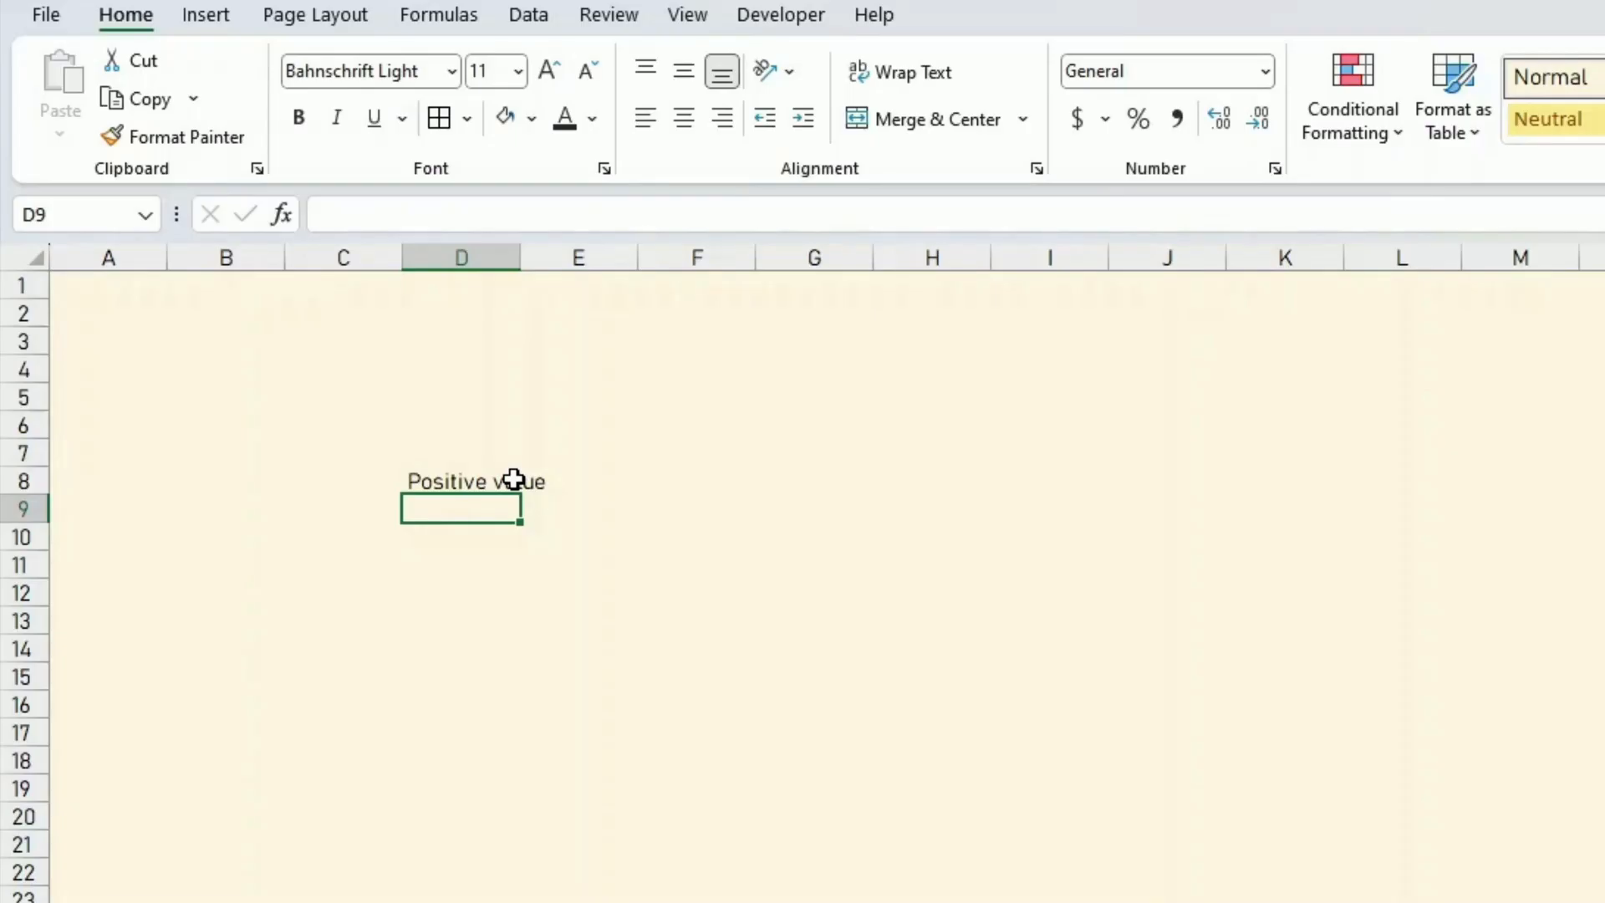
Enter Income in cell D9 under the Positive value header and give the cell a white fill
{"action": "type", "text": "Inc"}
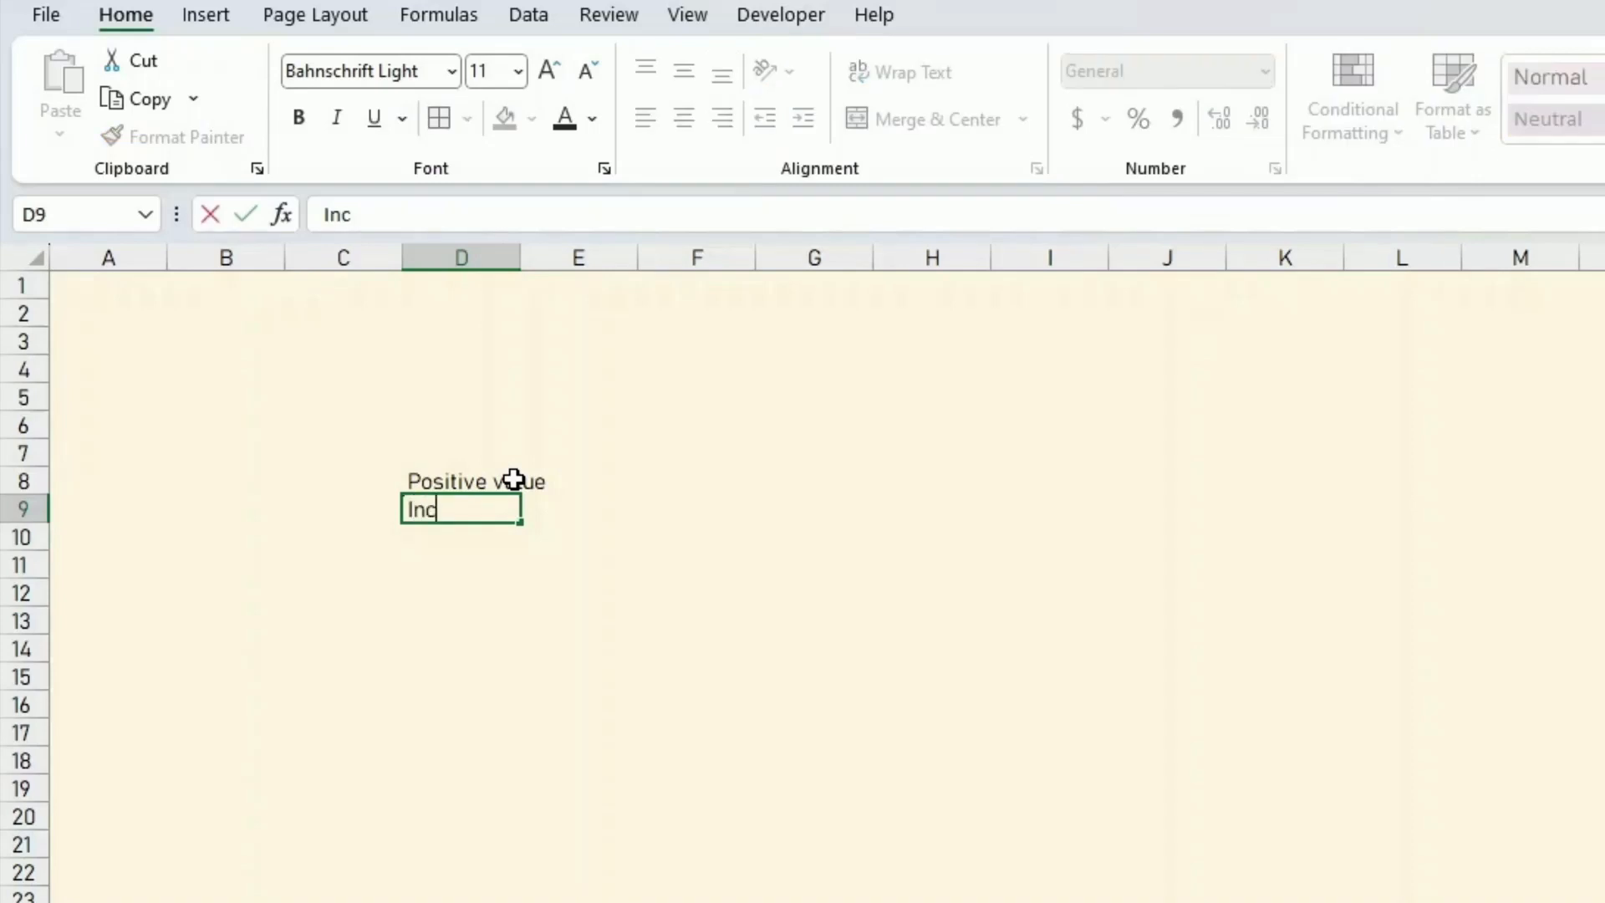
{"action": "type", "text": "ome"}
{"action": "key", "text": "Return"}
{"action": "key", "text": "Up"}
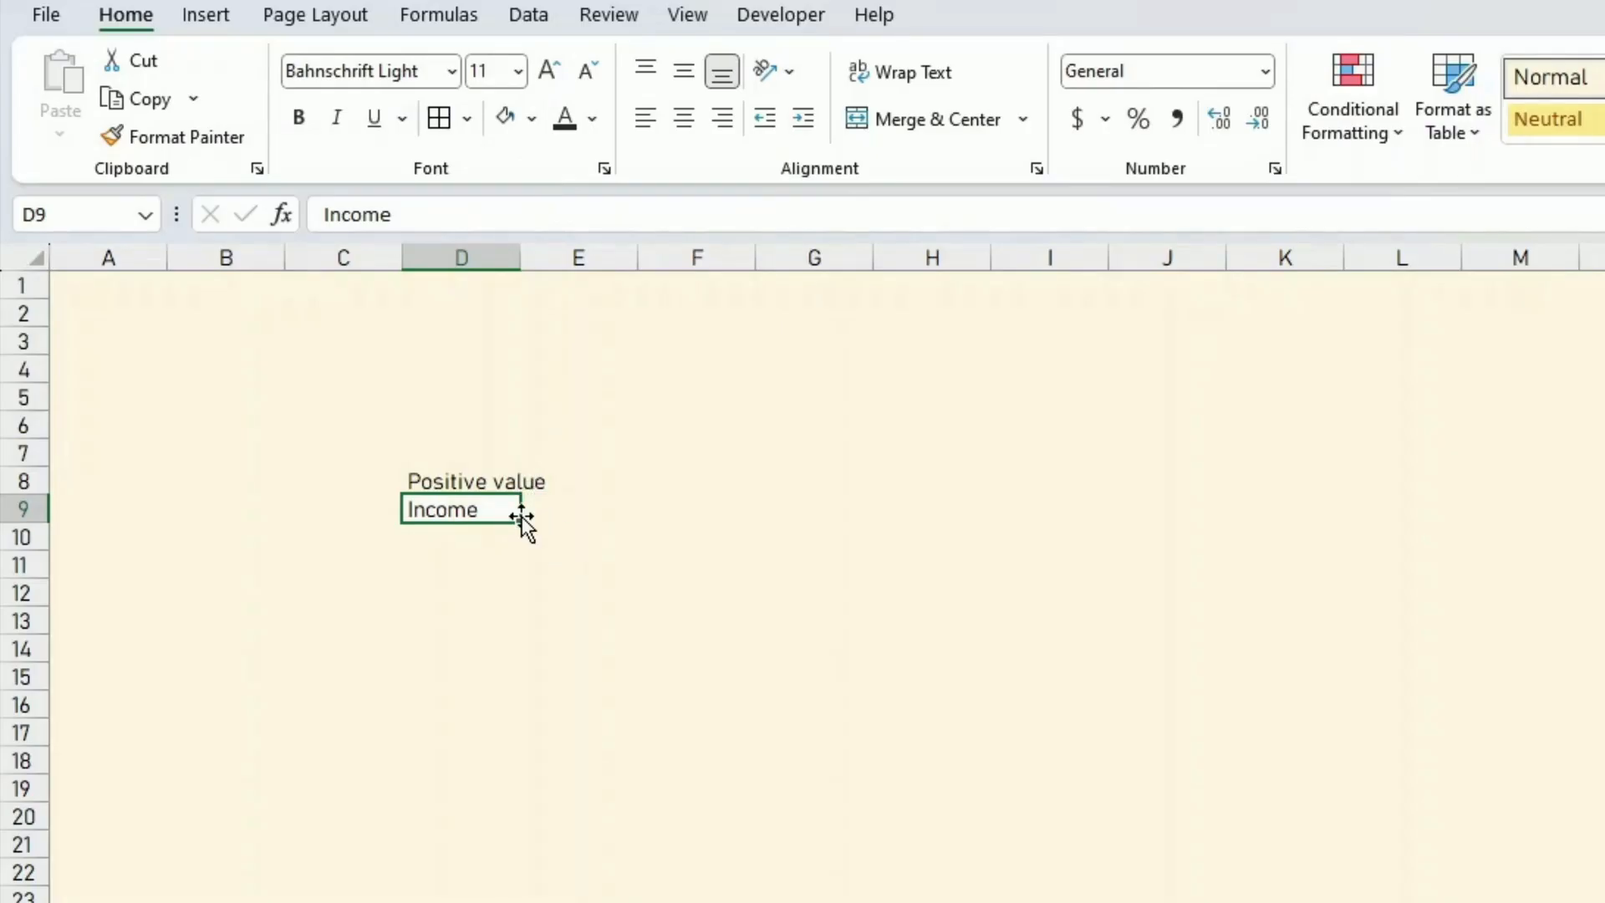
Widen column E to well over twice its width and fill cell E9 beside Income with white
{"action": "left_click", "coordinate": [543, 514]}
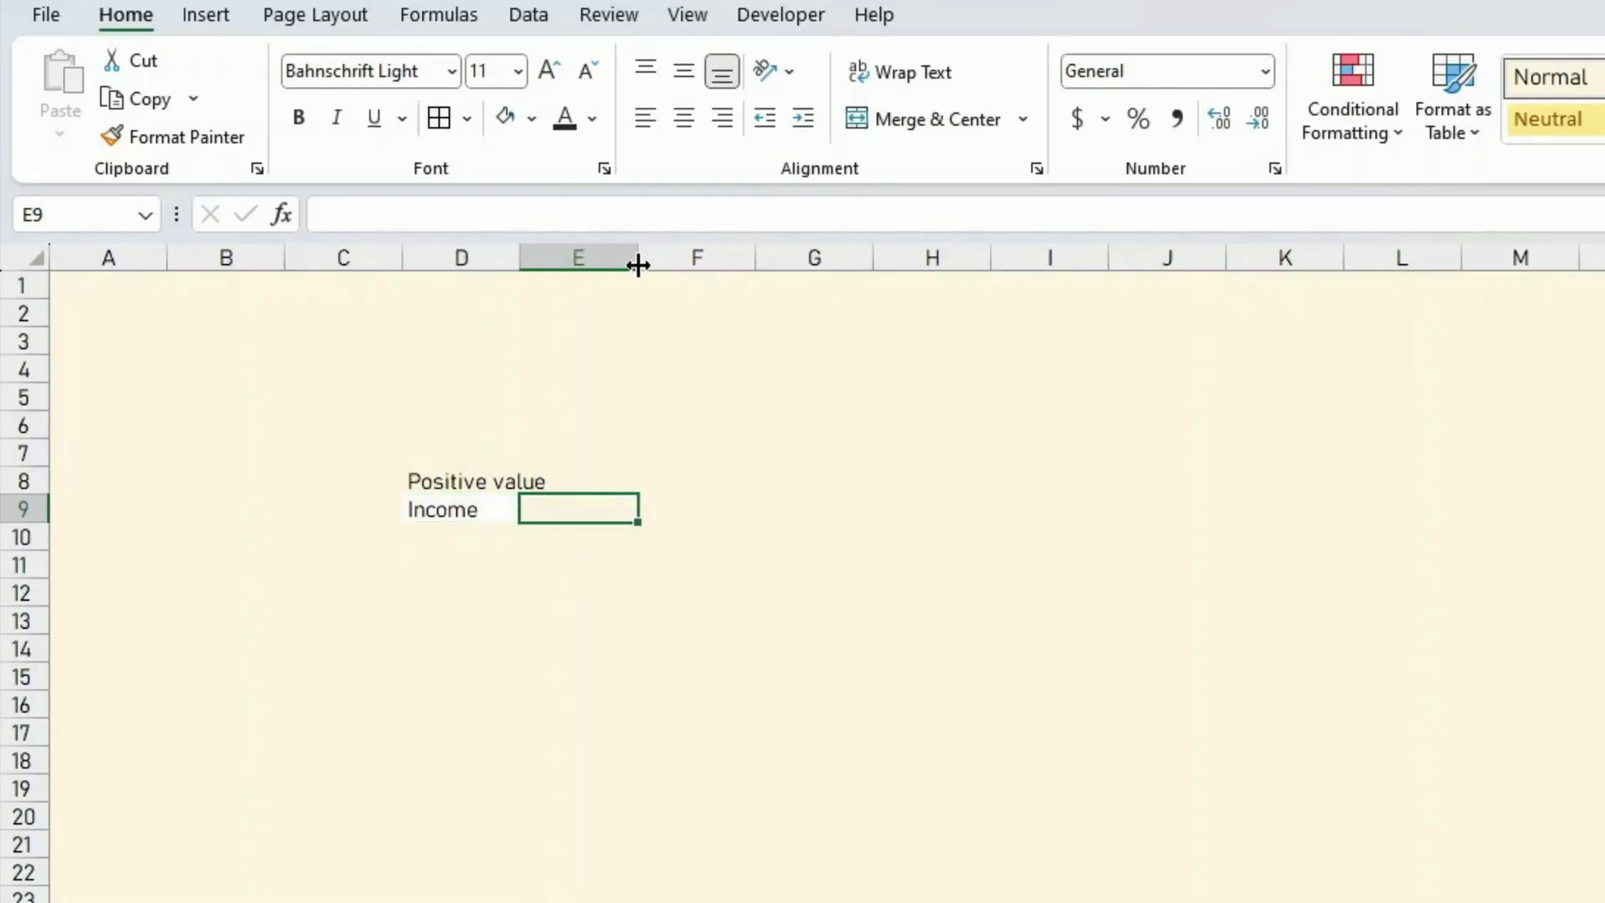
{"action": "left_click_drag", "start_coordinate": [638, 258], "coordinate": [837, 256]}
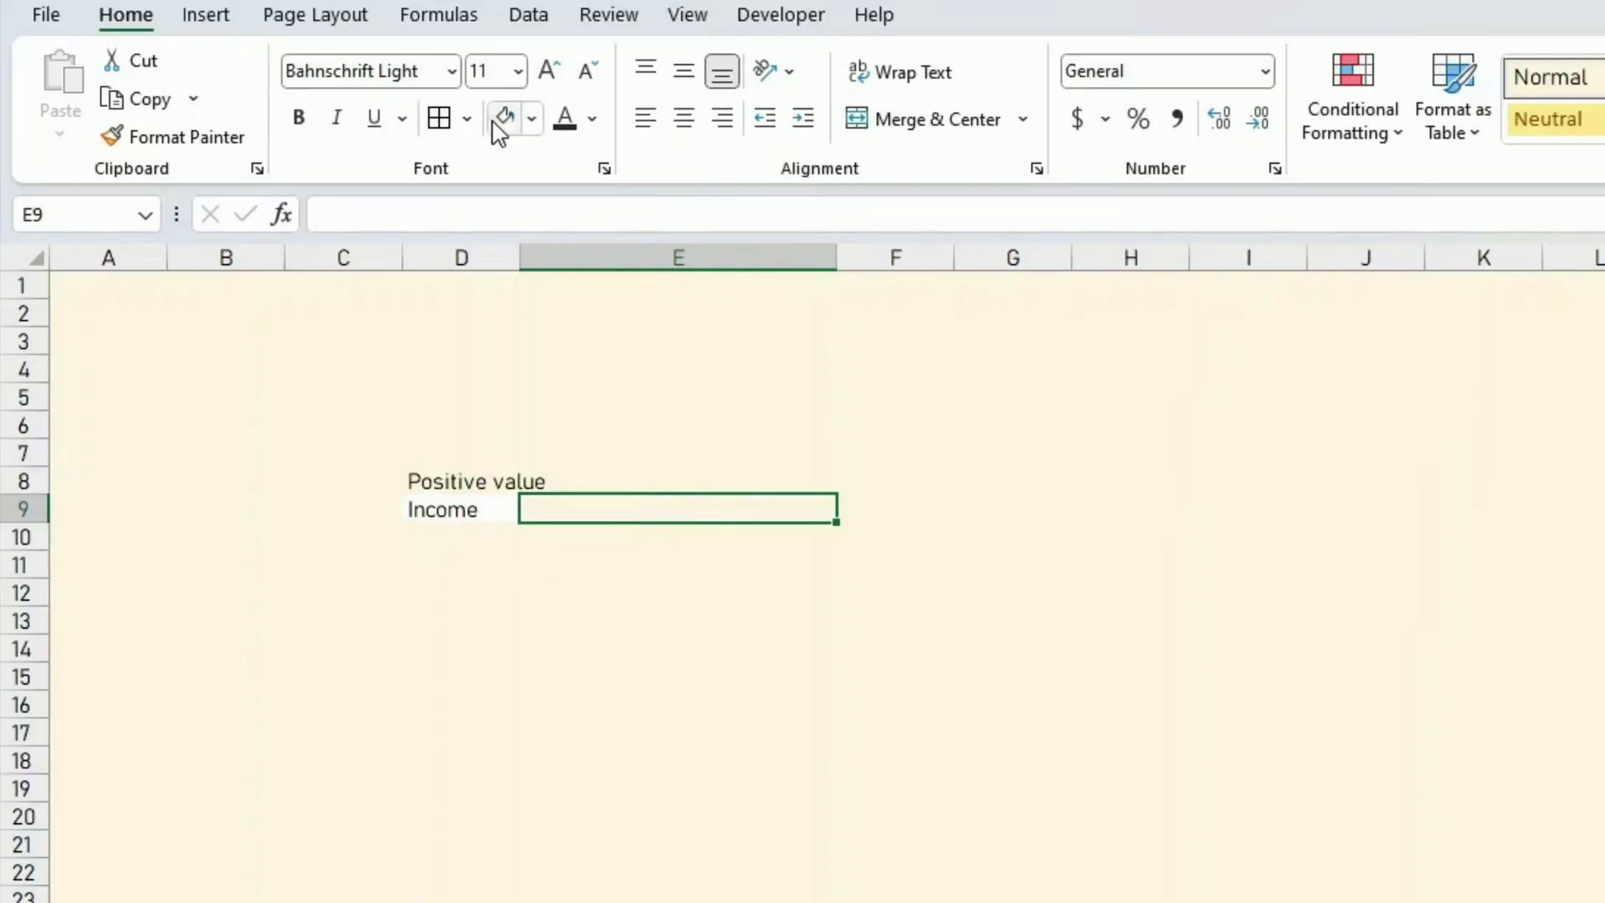
{"action": "left_click", "coordinate": [501, 121]}
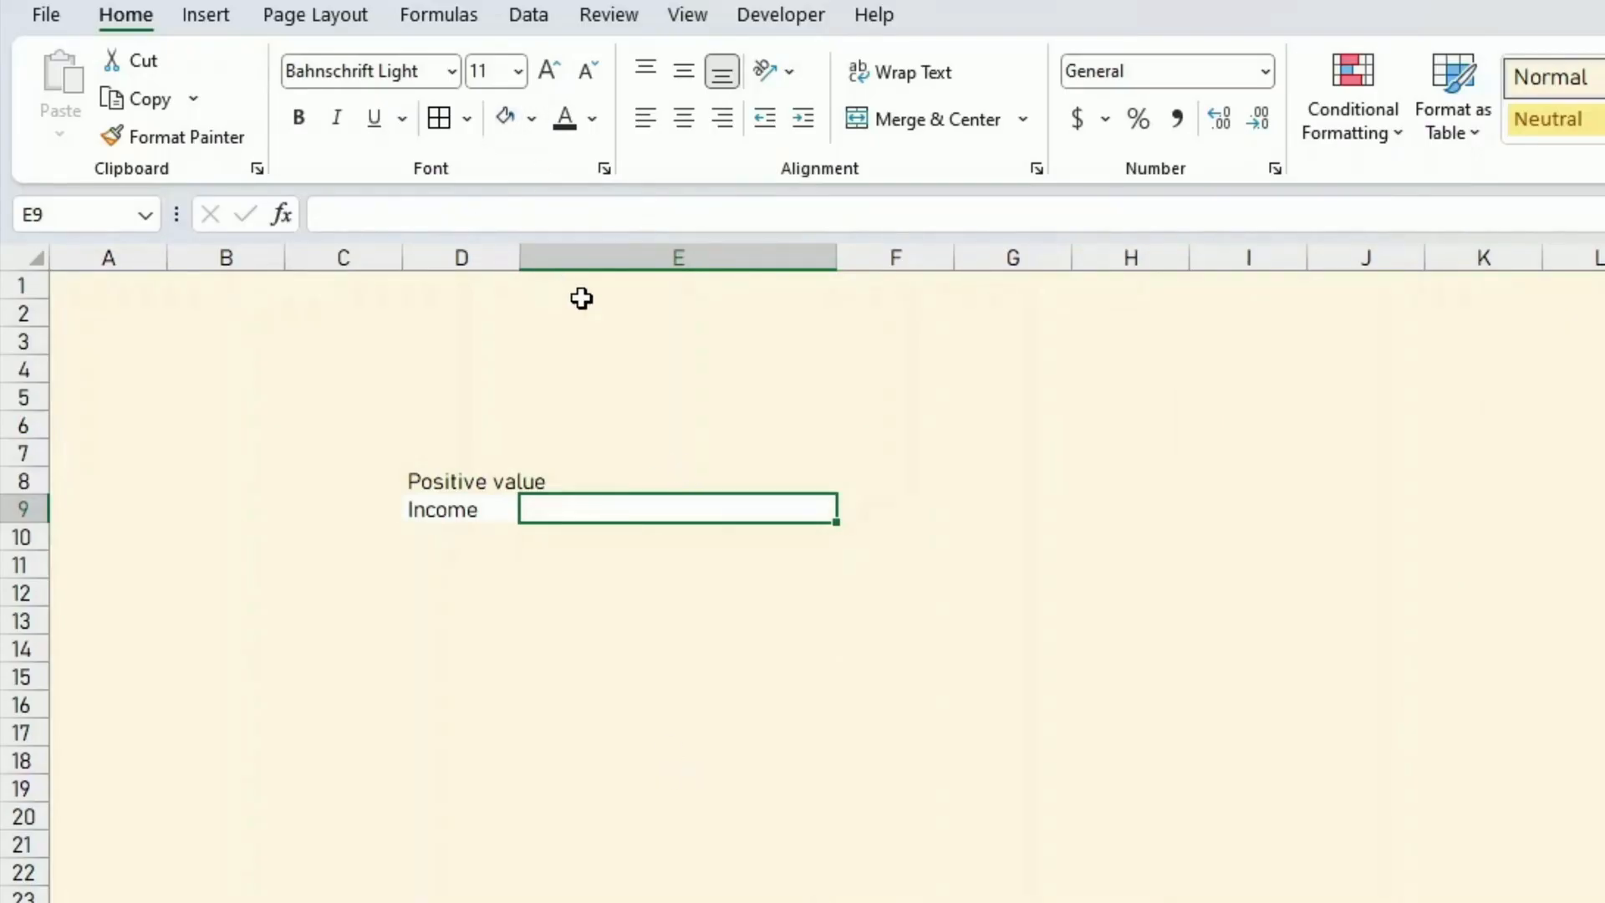
Enter 2000 in cell E9 as the amount for Income
{"action": "type", "text": "2000"}
{"action": "key", "text": "Return"}
{"action": "key", "text": "Up"}
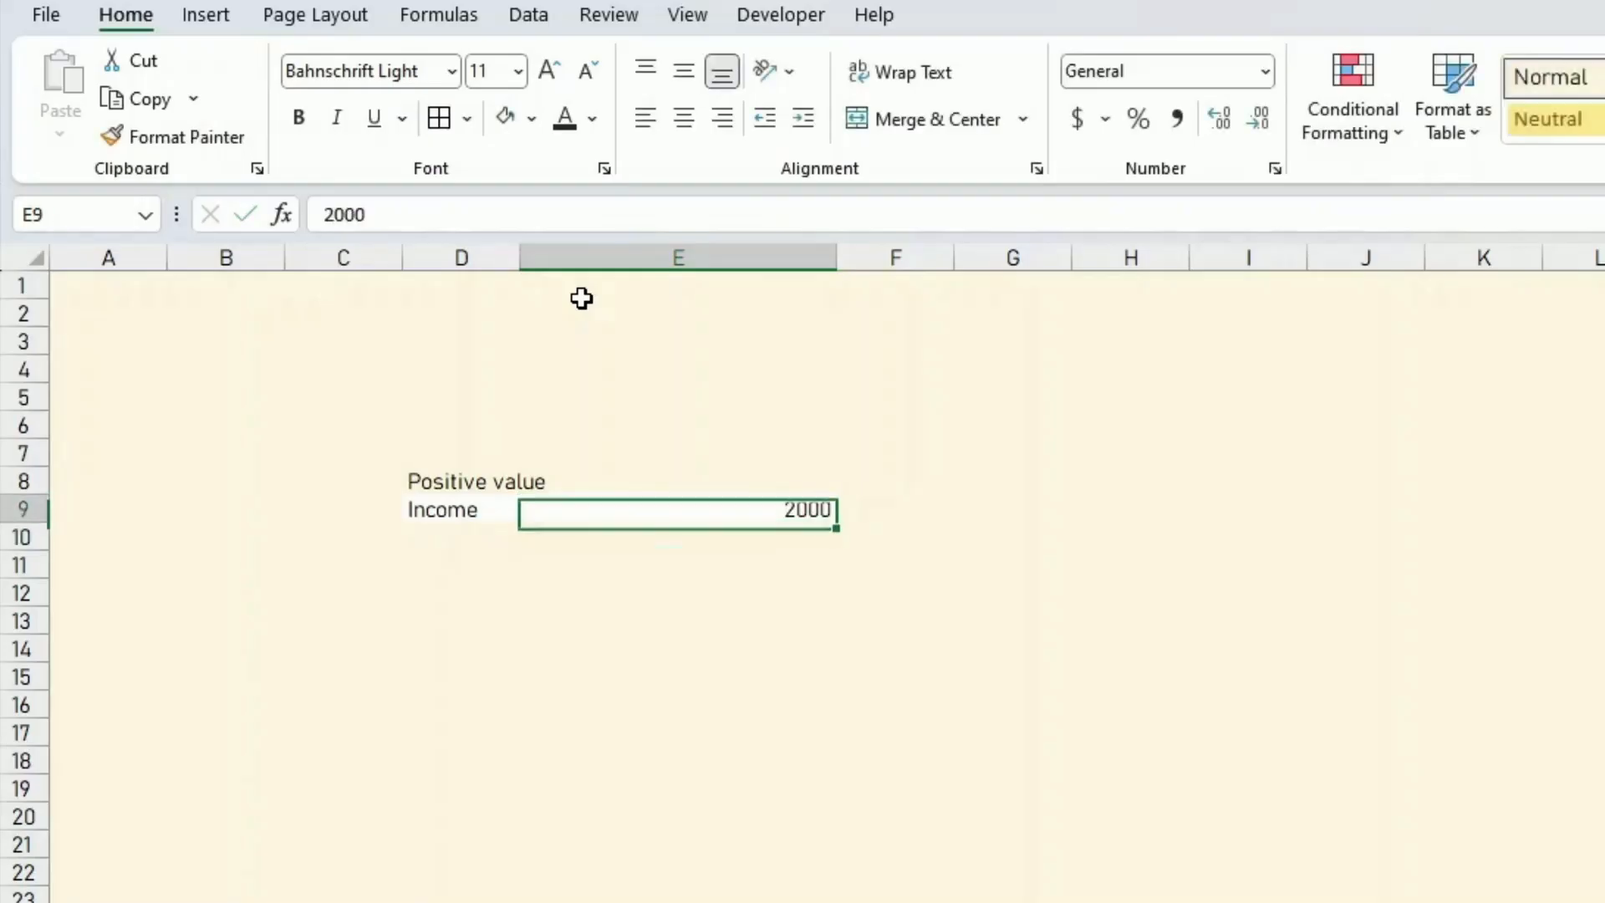
Enter the header Expectation in cell E8, beside the Positive value header
{"action": "key", "text": "Left"}
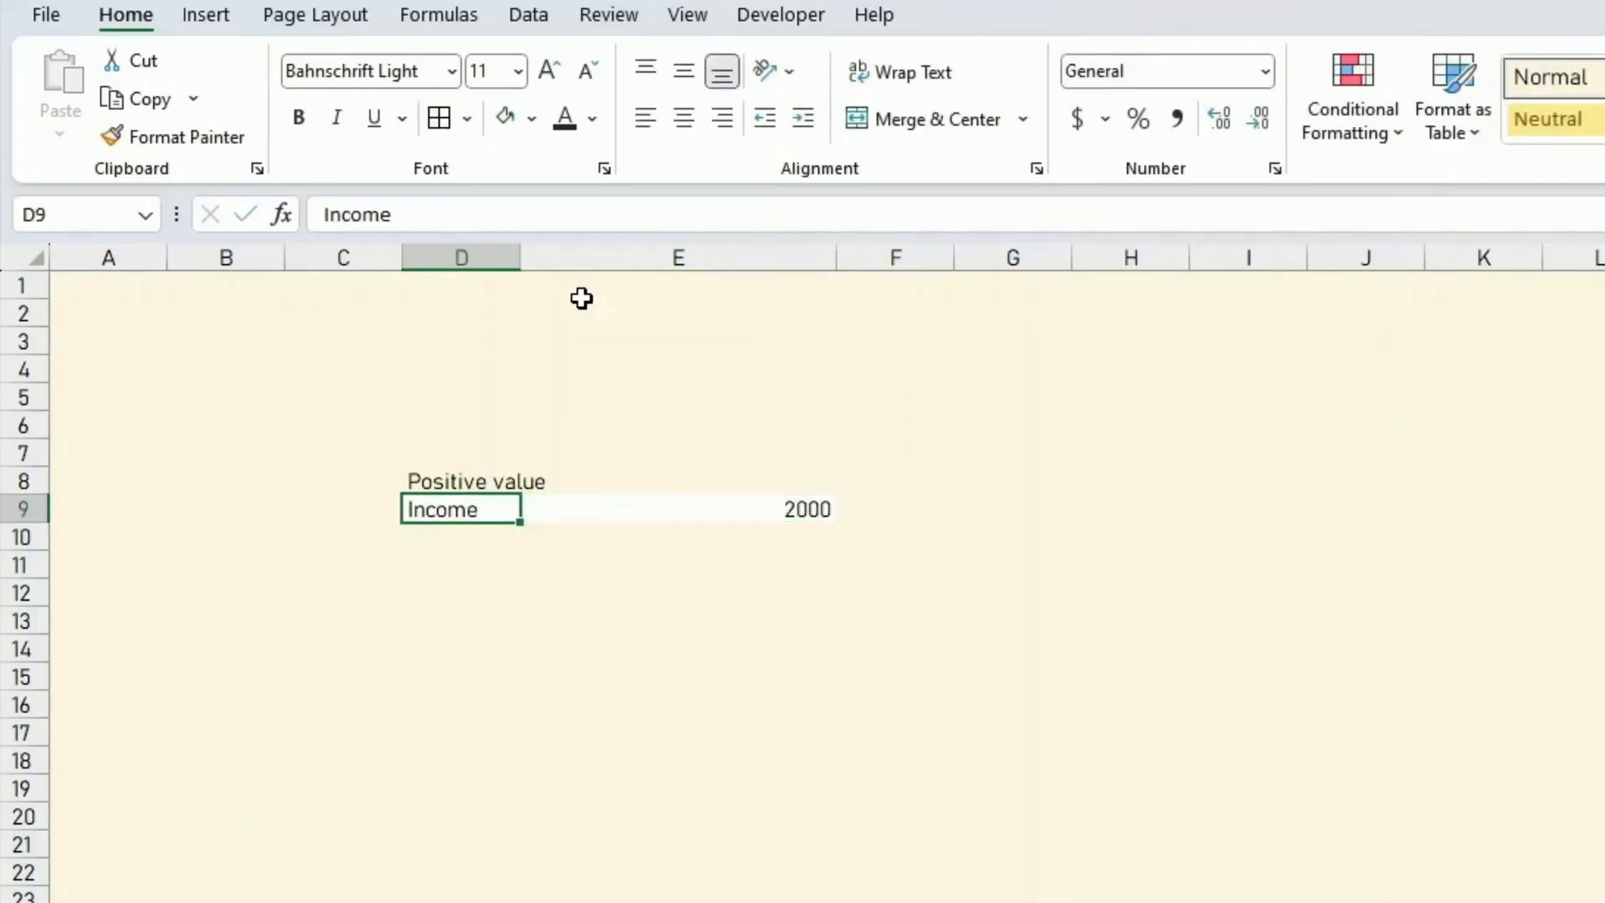
{"action": "key", "text": "Up"}
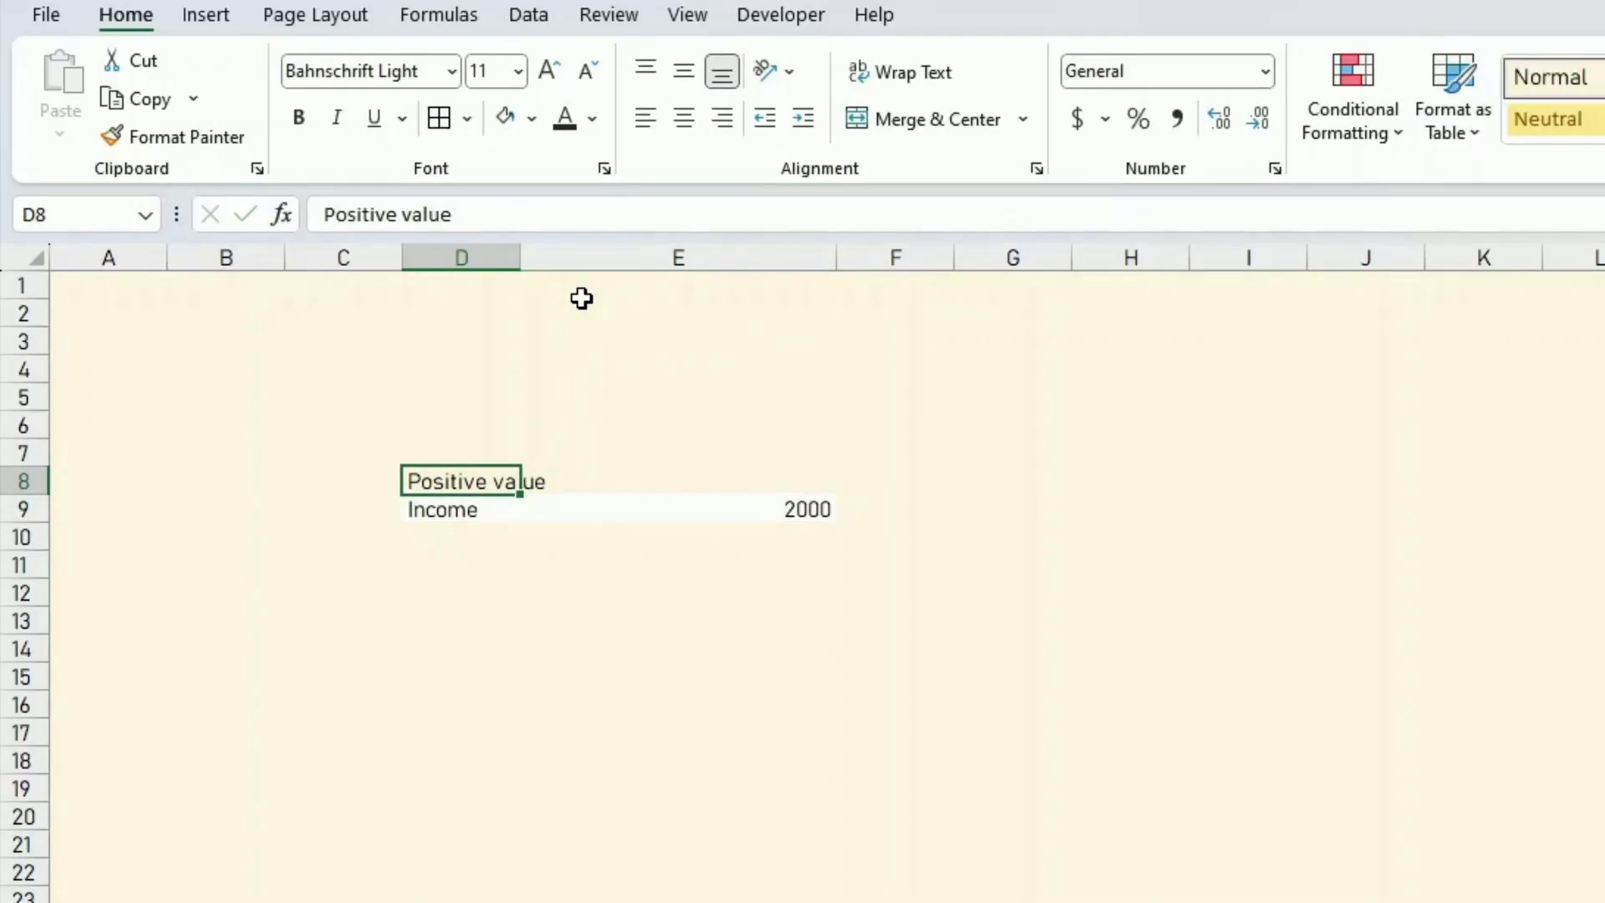
{"action": "key", "text": "Right"}
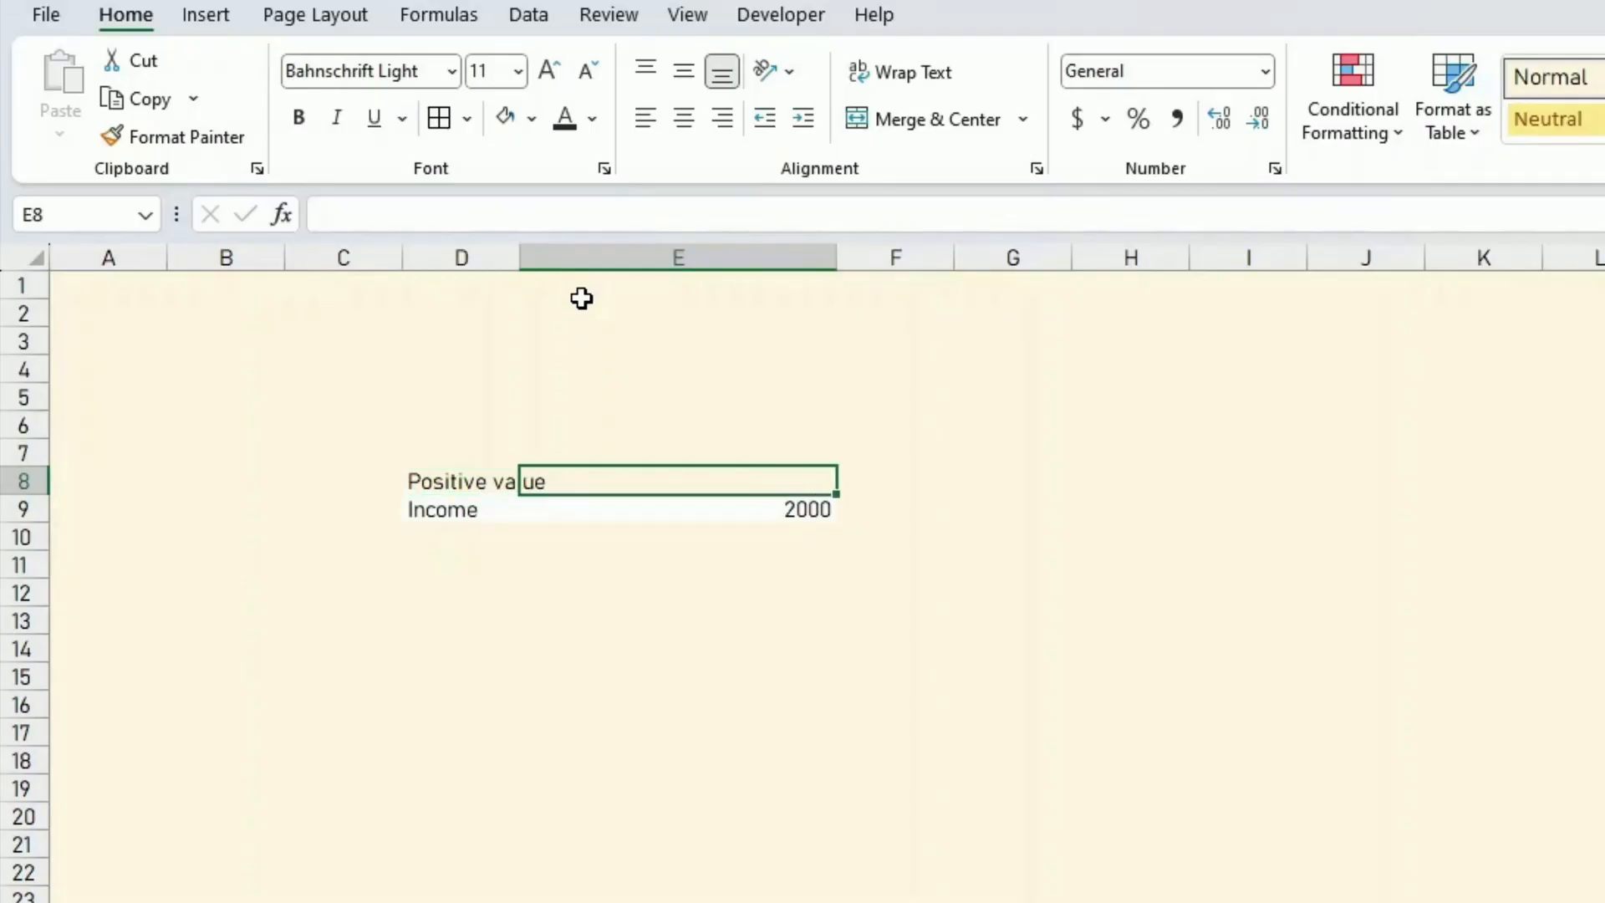
{"action": "type", "text": "Expec"}
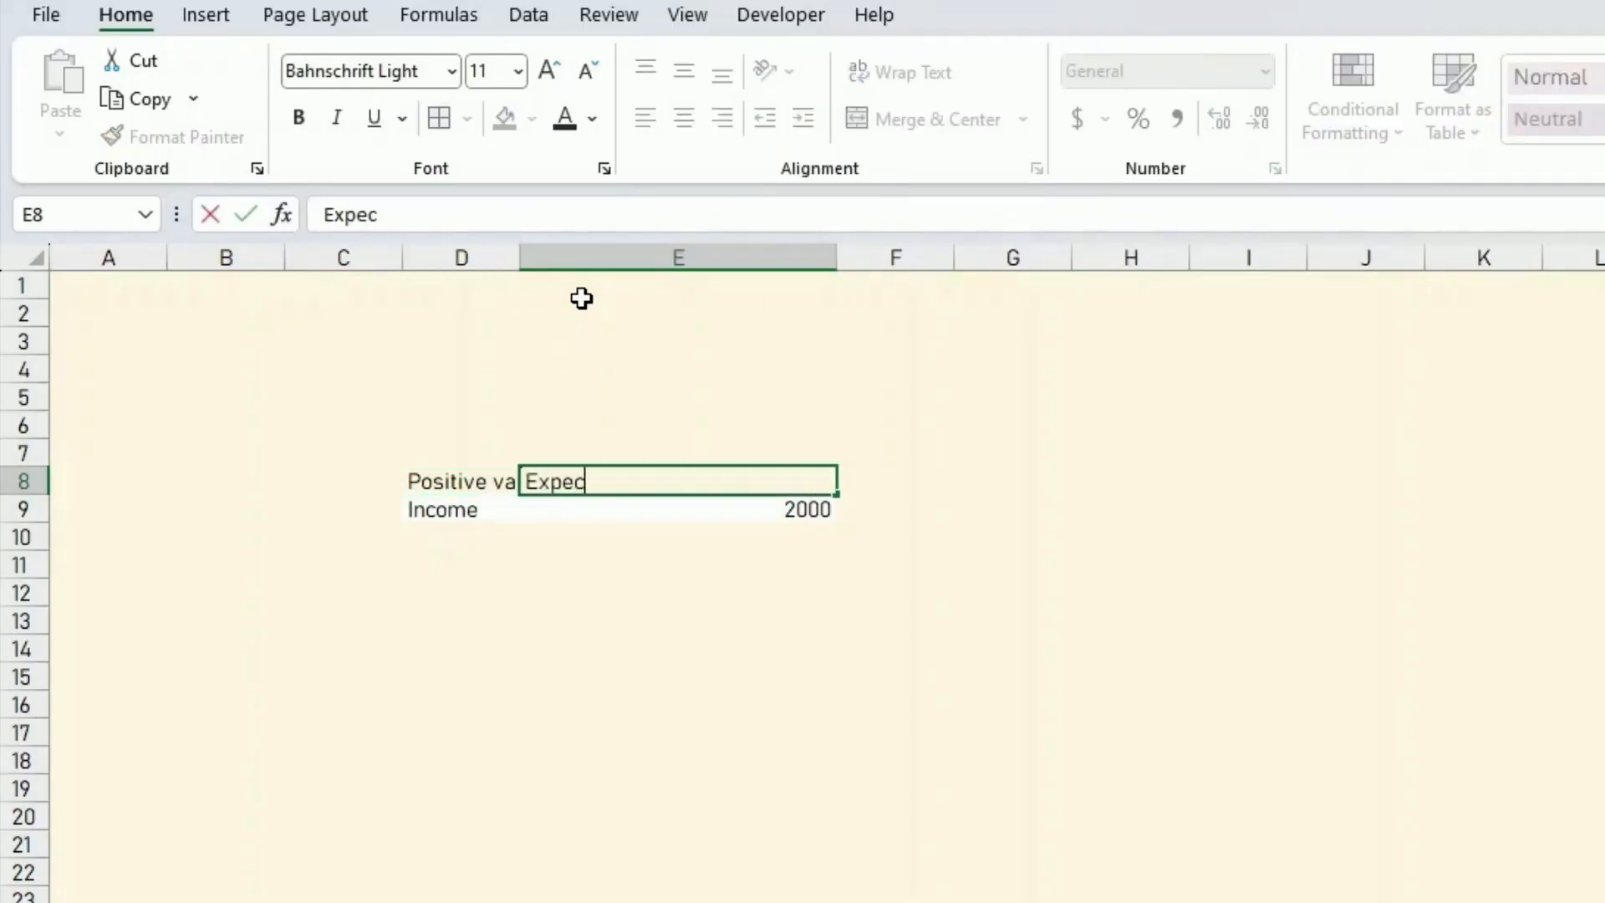
{"action": "type", "text": "tation"}
{"action": "key", "text": "Return"}
{"action": "key", "text": "Up"}
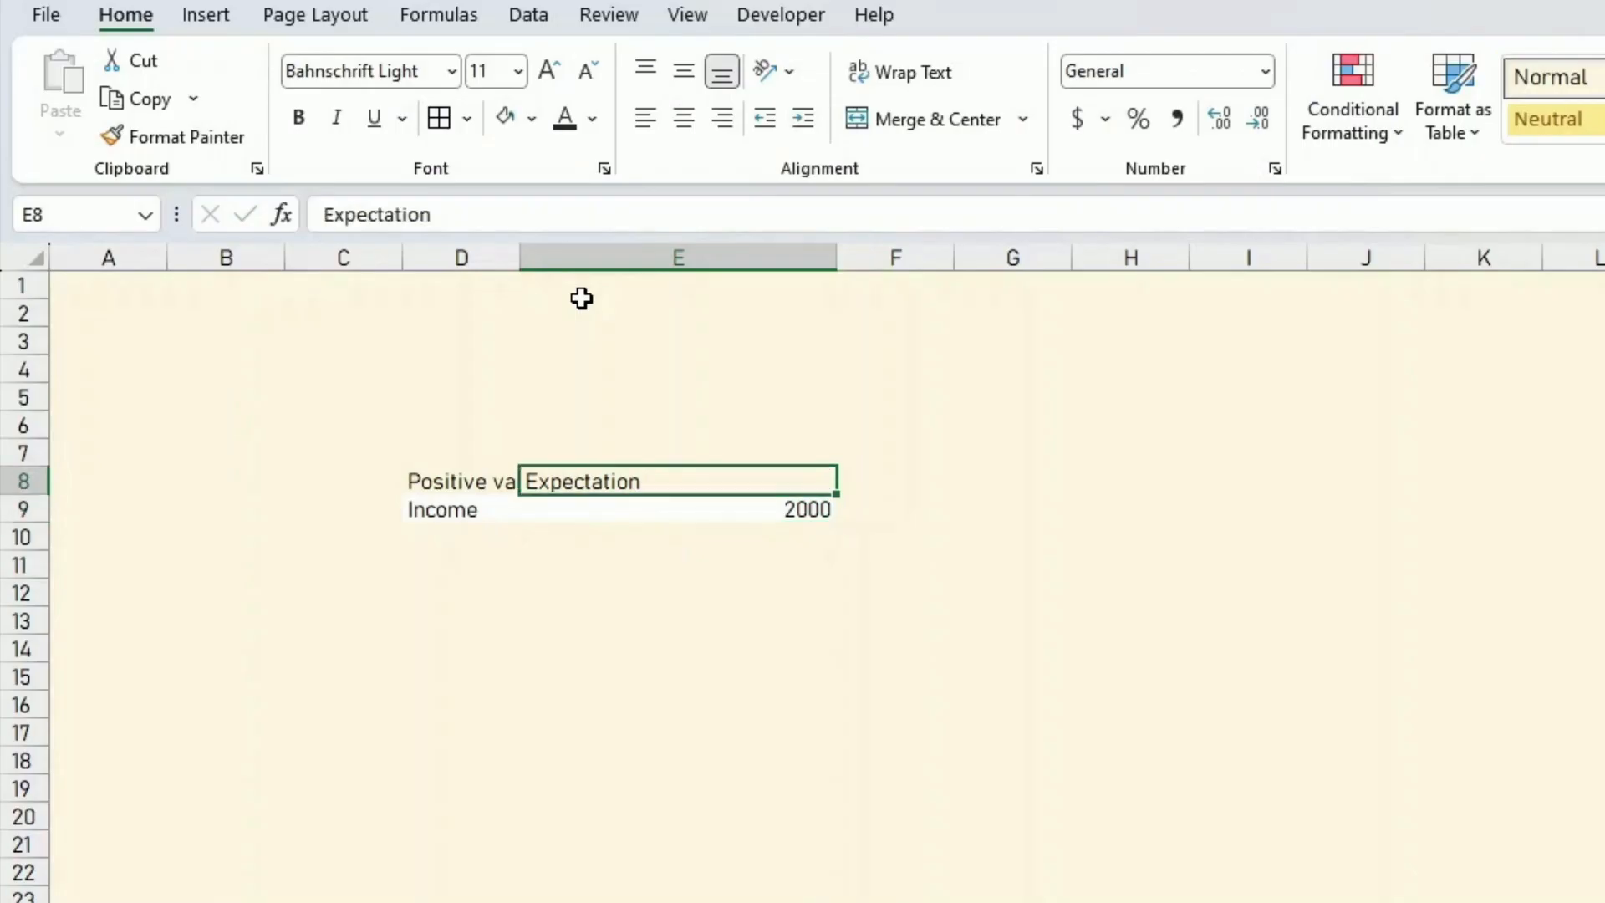
Enter the header Expenses type in cell D11, two rows below the Income entry
{"action": "key", "text": "Down"}
{"action": "key", "text": "Down"}
{"action": "key", "text": "Down"}
{"action": "key", "text": "Left"}
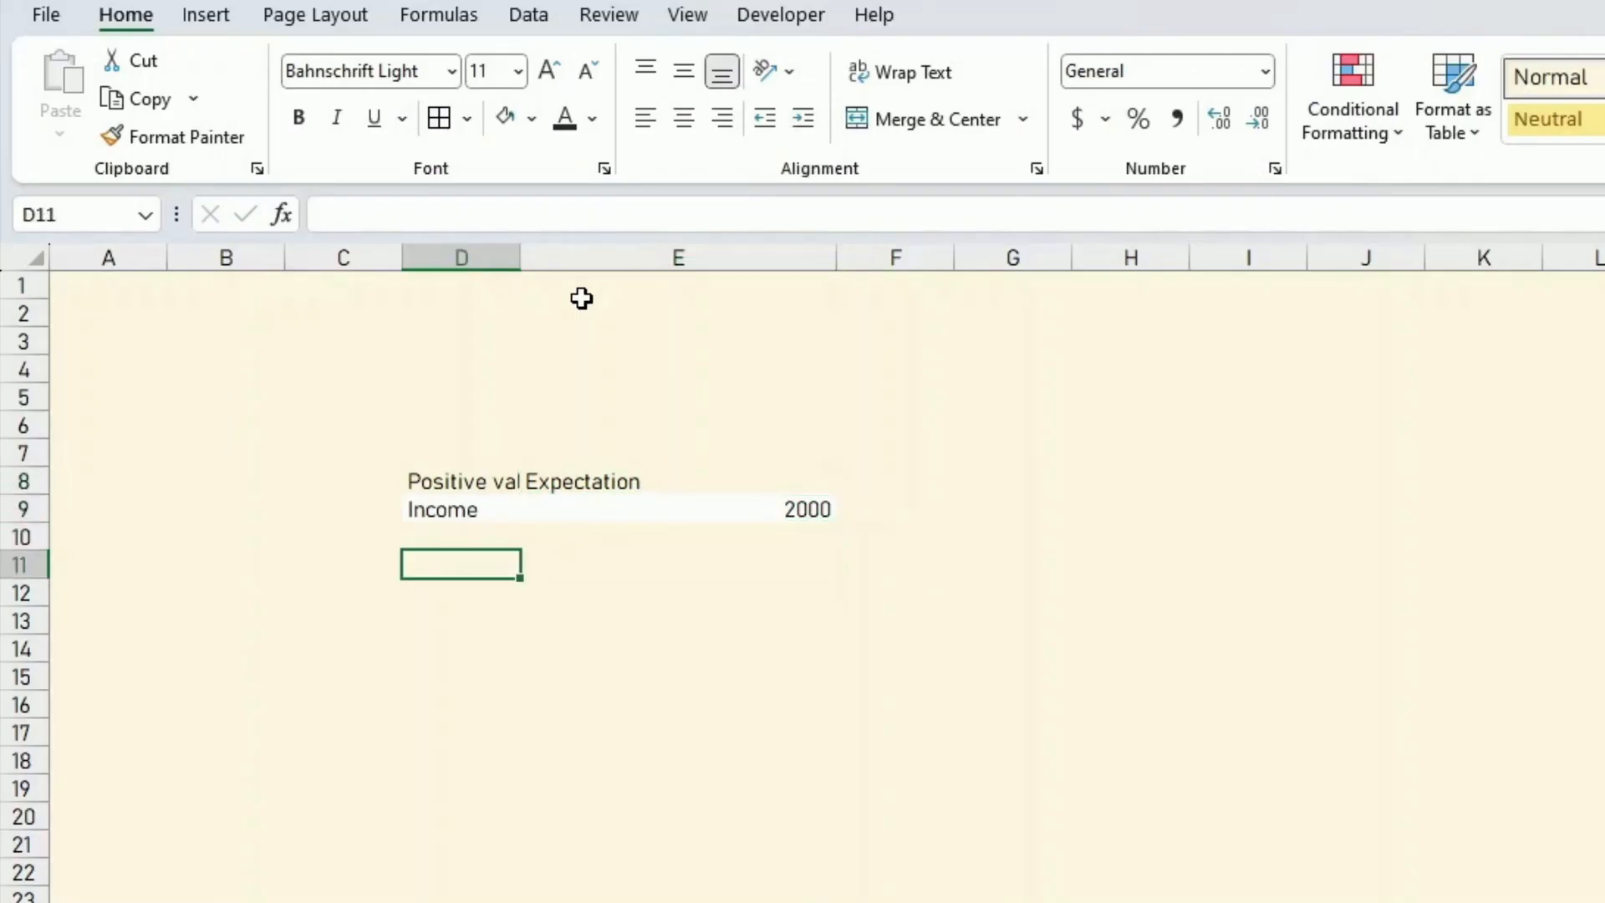
{"action": "type", "text": "Expe"}
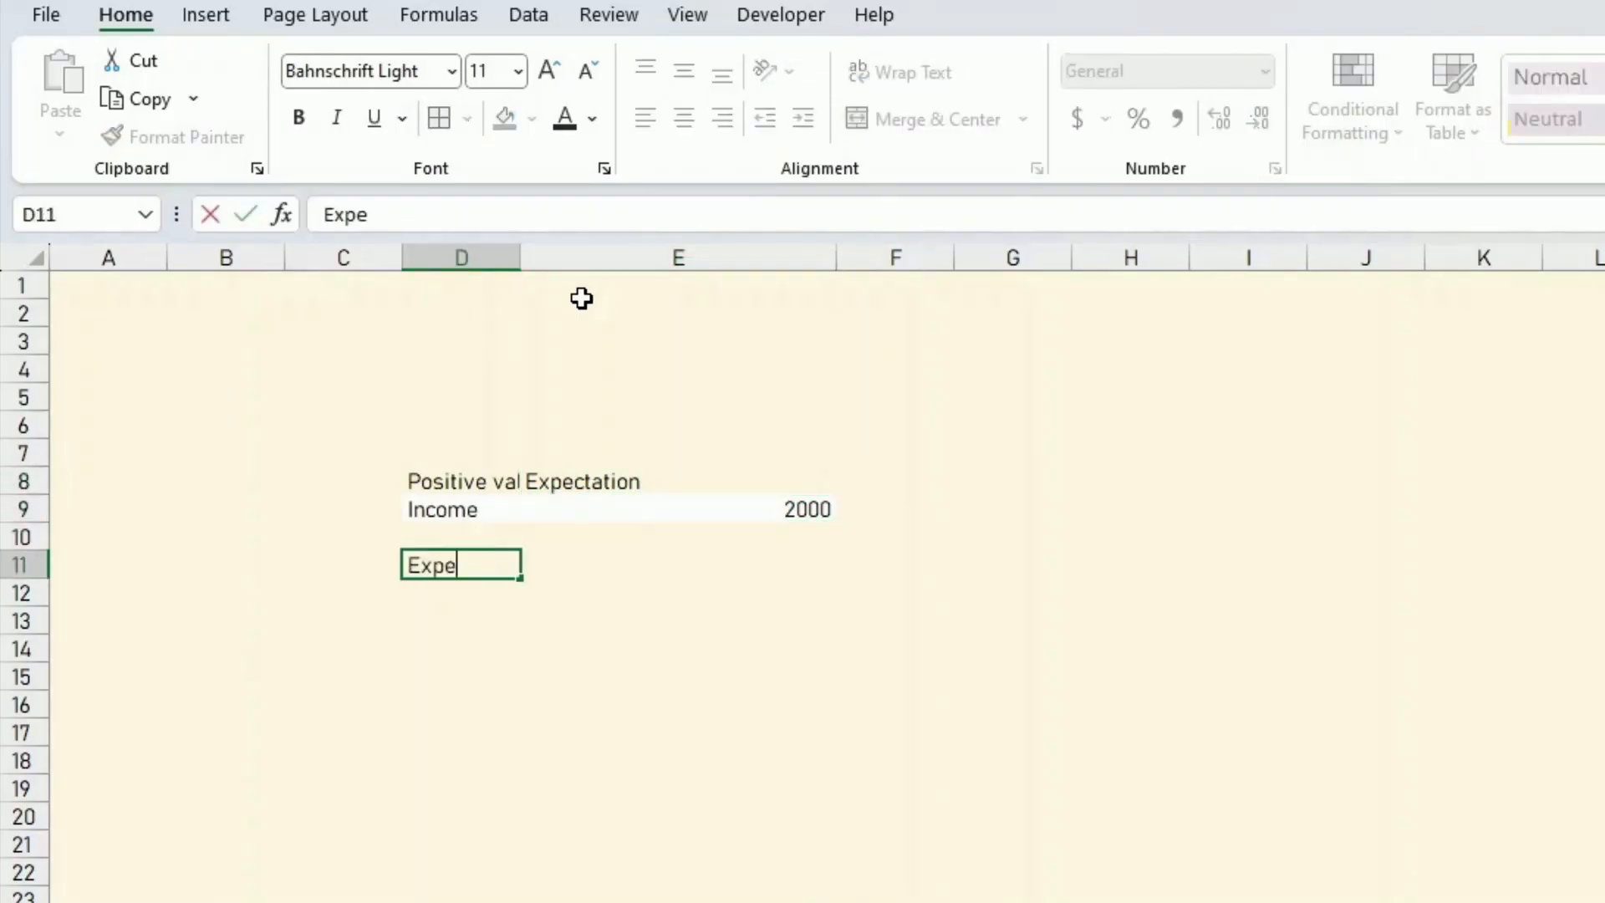
{"action": "type", "text": "nses"}
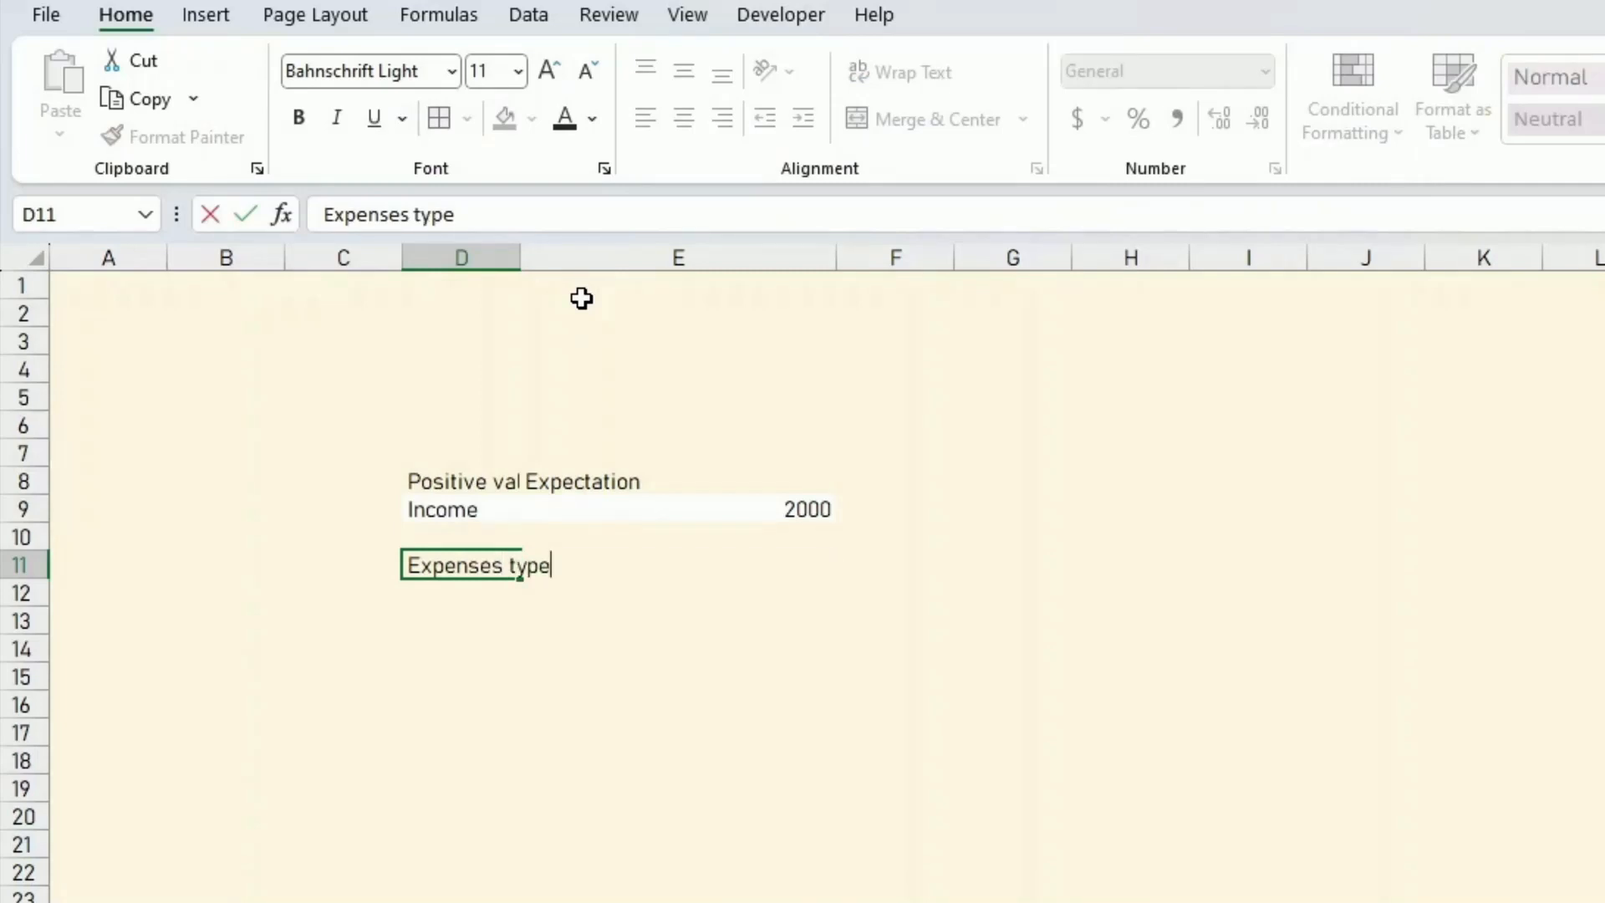
{"action": "type", "text": " type"}
{"action": "key", "text": "Return"}
Enter the header Warning in cell E11 and widen column D to more than twice its width
{"action": "key", "text": "Up"}
{"action": "key", "text": "Right"}
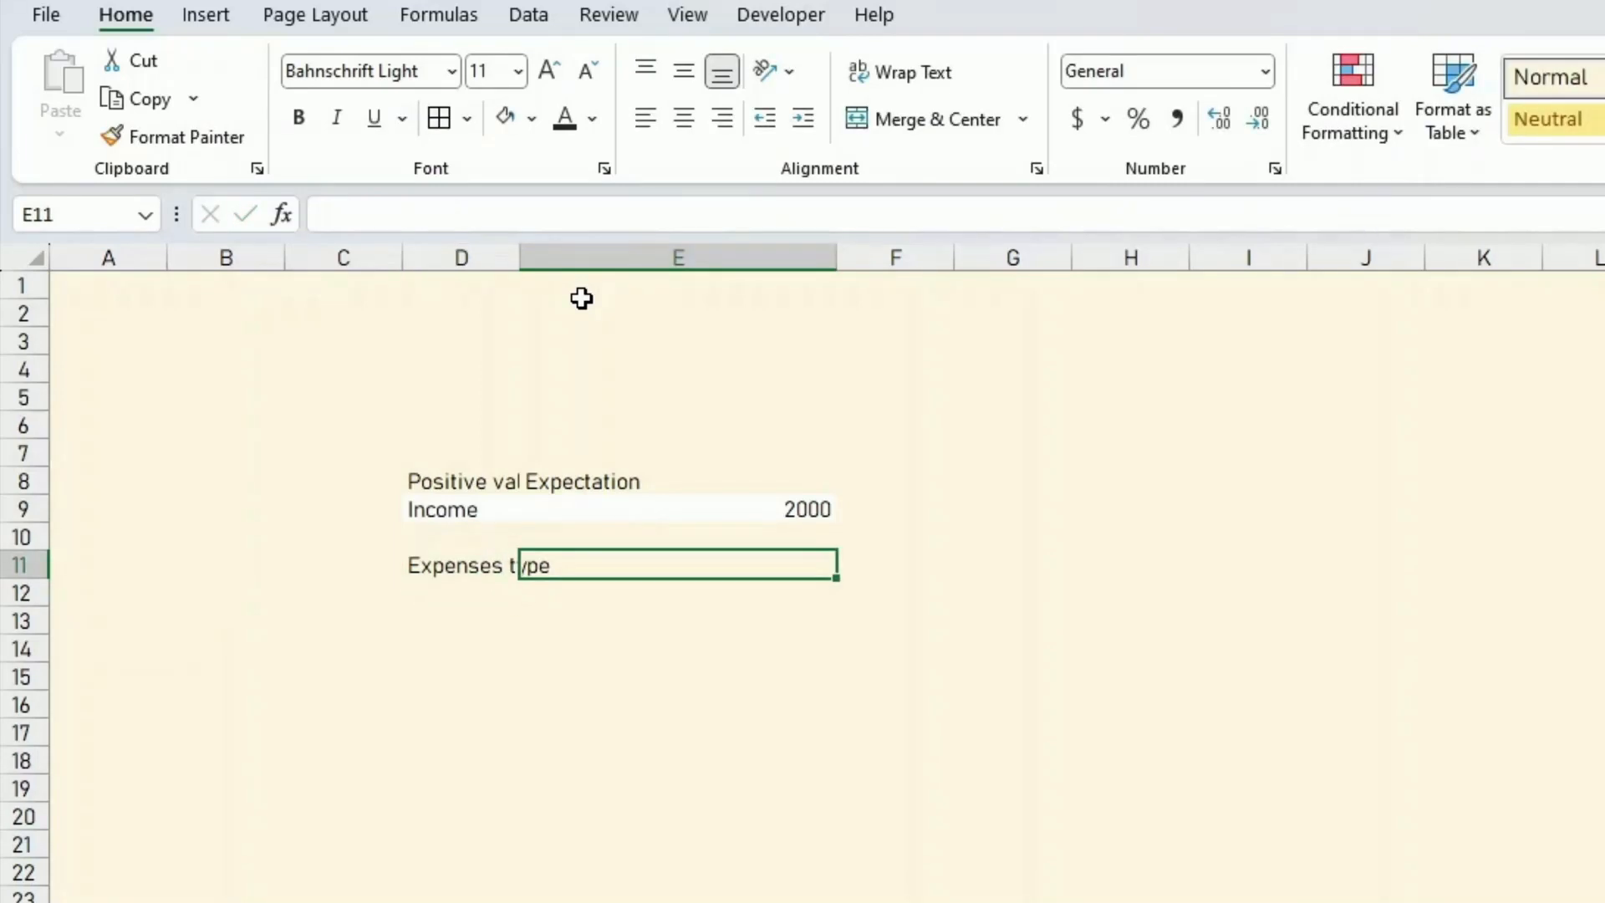
{"action": "type", "text": "Warning"}
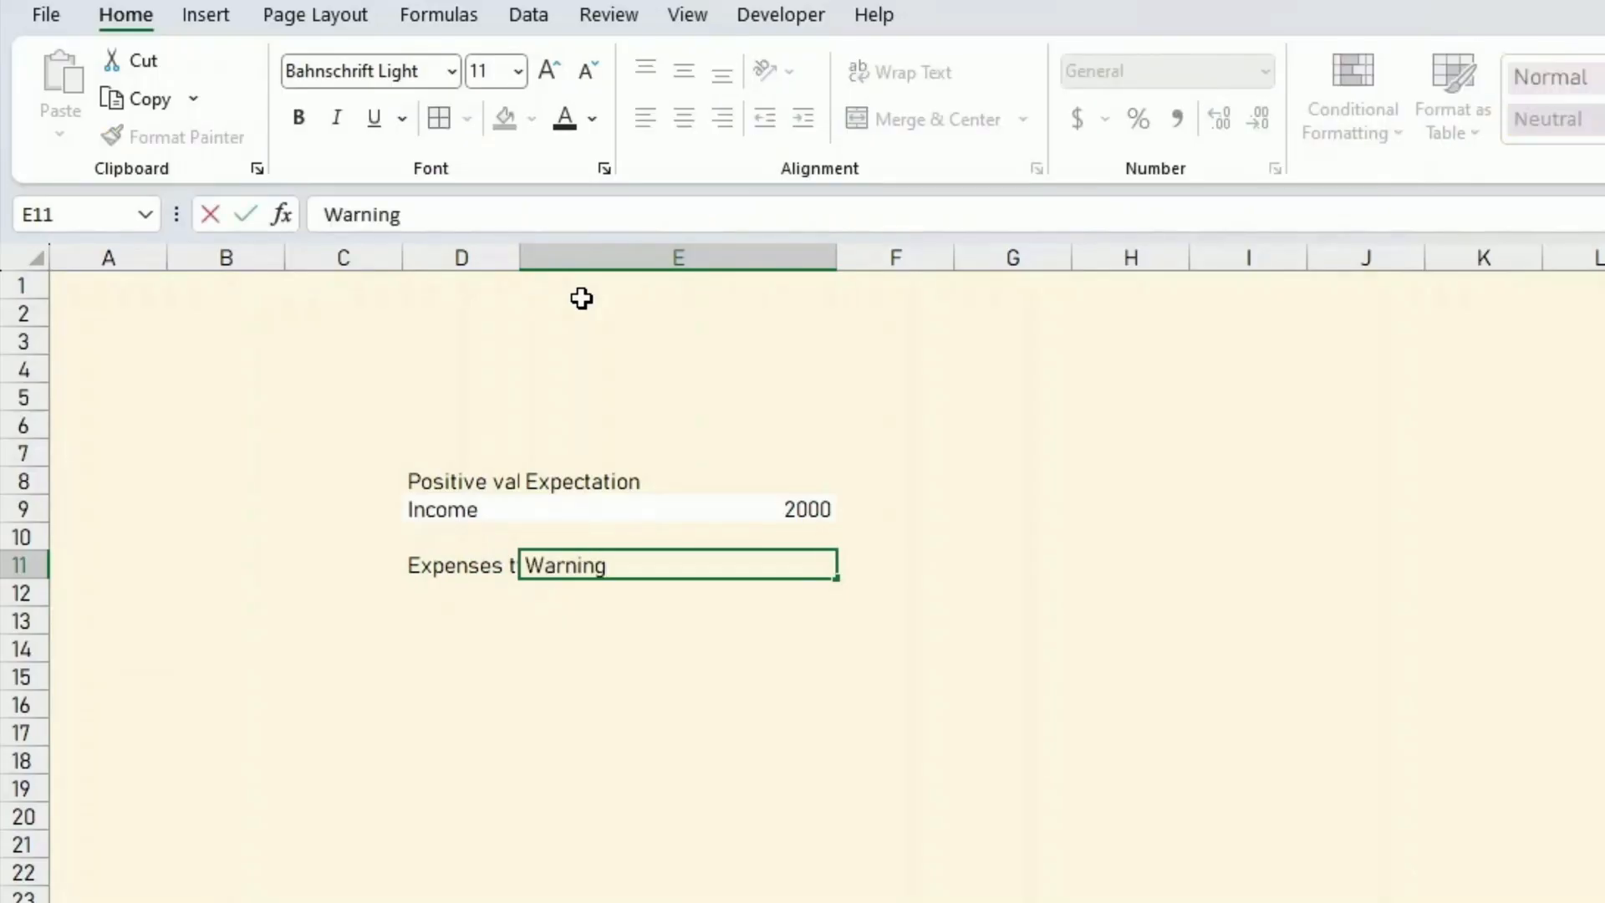
{"action": "key", "text": "Return"}
{"action": "key", "text": "Up"}
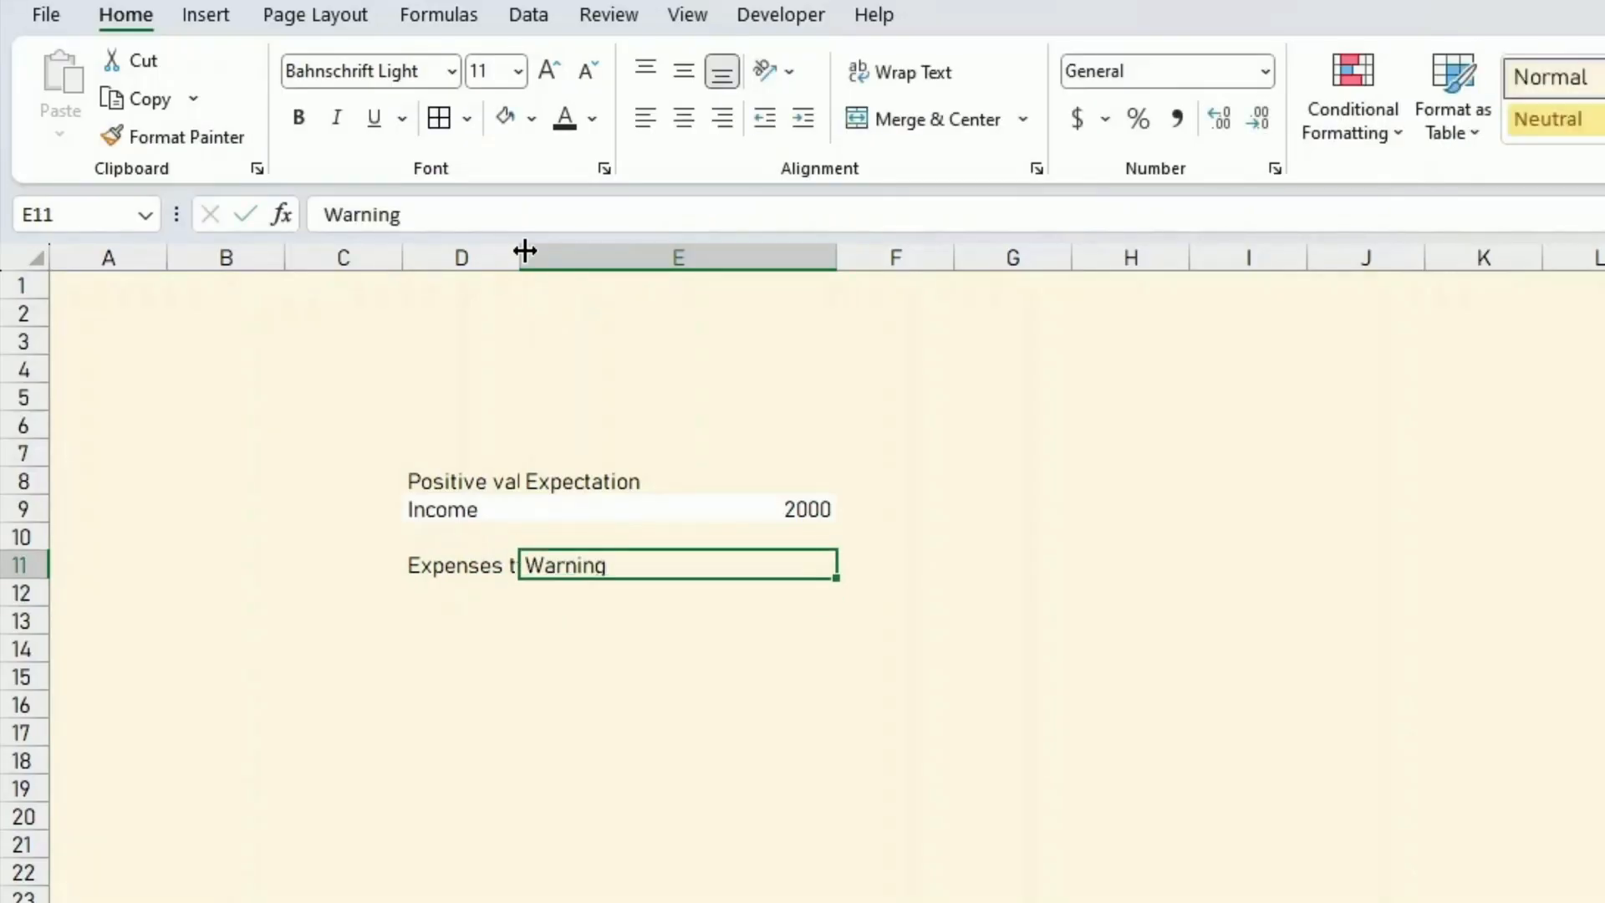
{"action": "left_click_drag", "start_coordinate": [521, 254], "coordinate": [671, 267]}
Fill the range D12:E15 with white and give it grey outline and inside borders
{"action": "left_click_drag", "start_coordinate": [485, 588], "coordinate": [807, 674]}
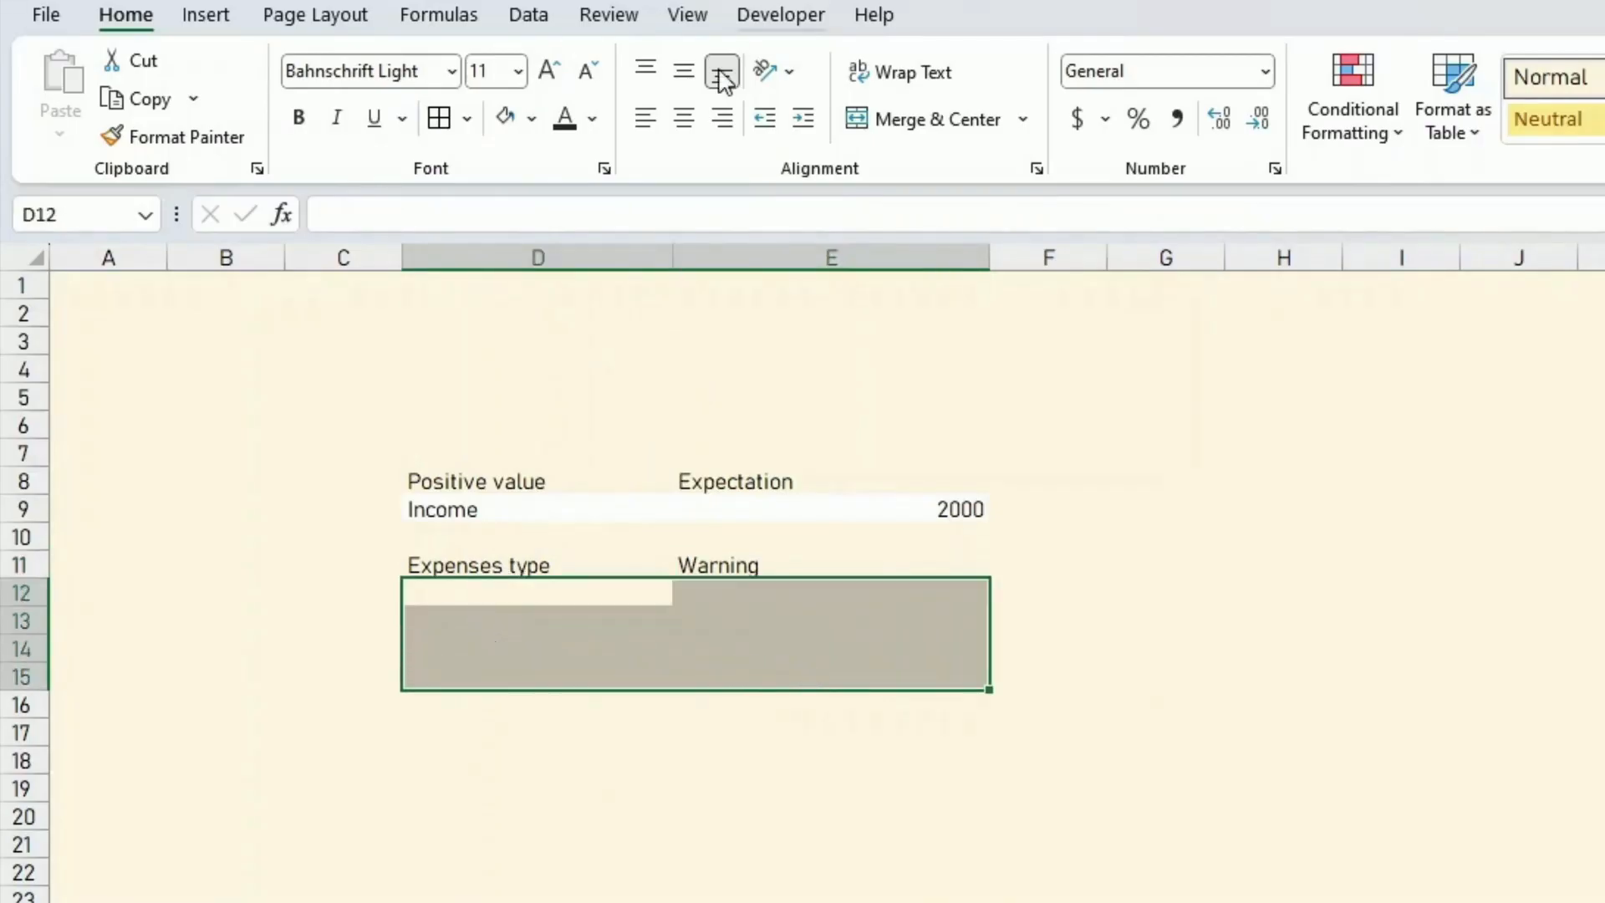
{"action": "left_click", "coordinate": [512, 119]}
{"action": "left_click", "coordinate": [440, 119]}
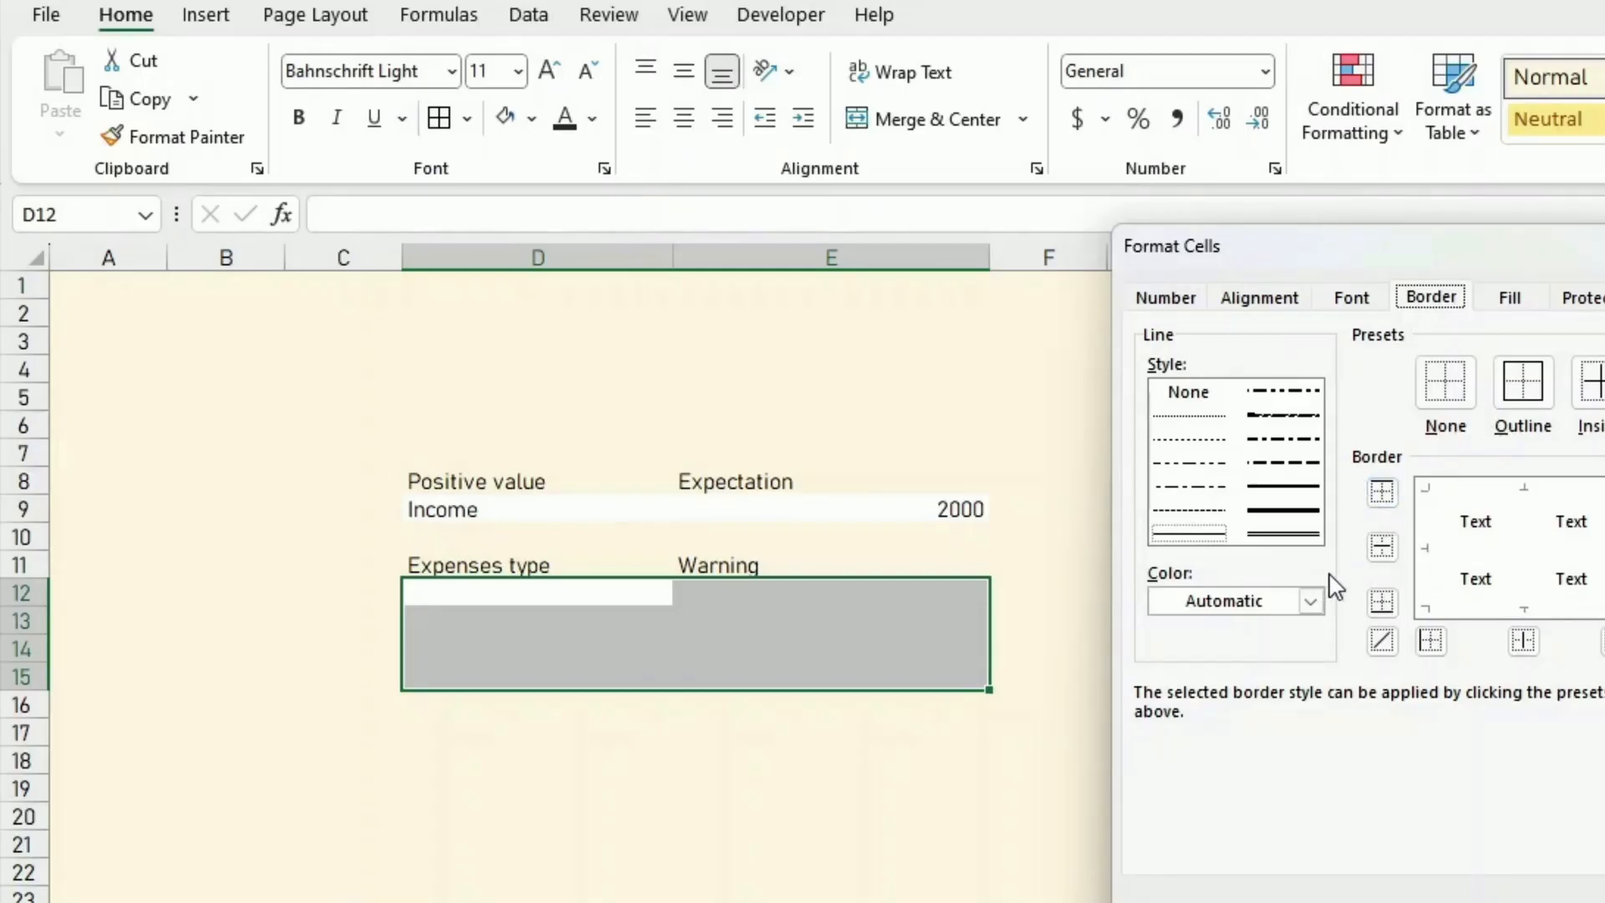
{"action": "left_click", "coordinate": [1522, 382]}
{"action": "left_click", "coordinate": [1591, 382]}
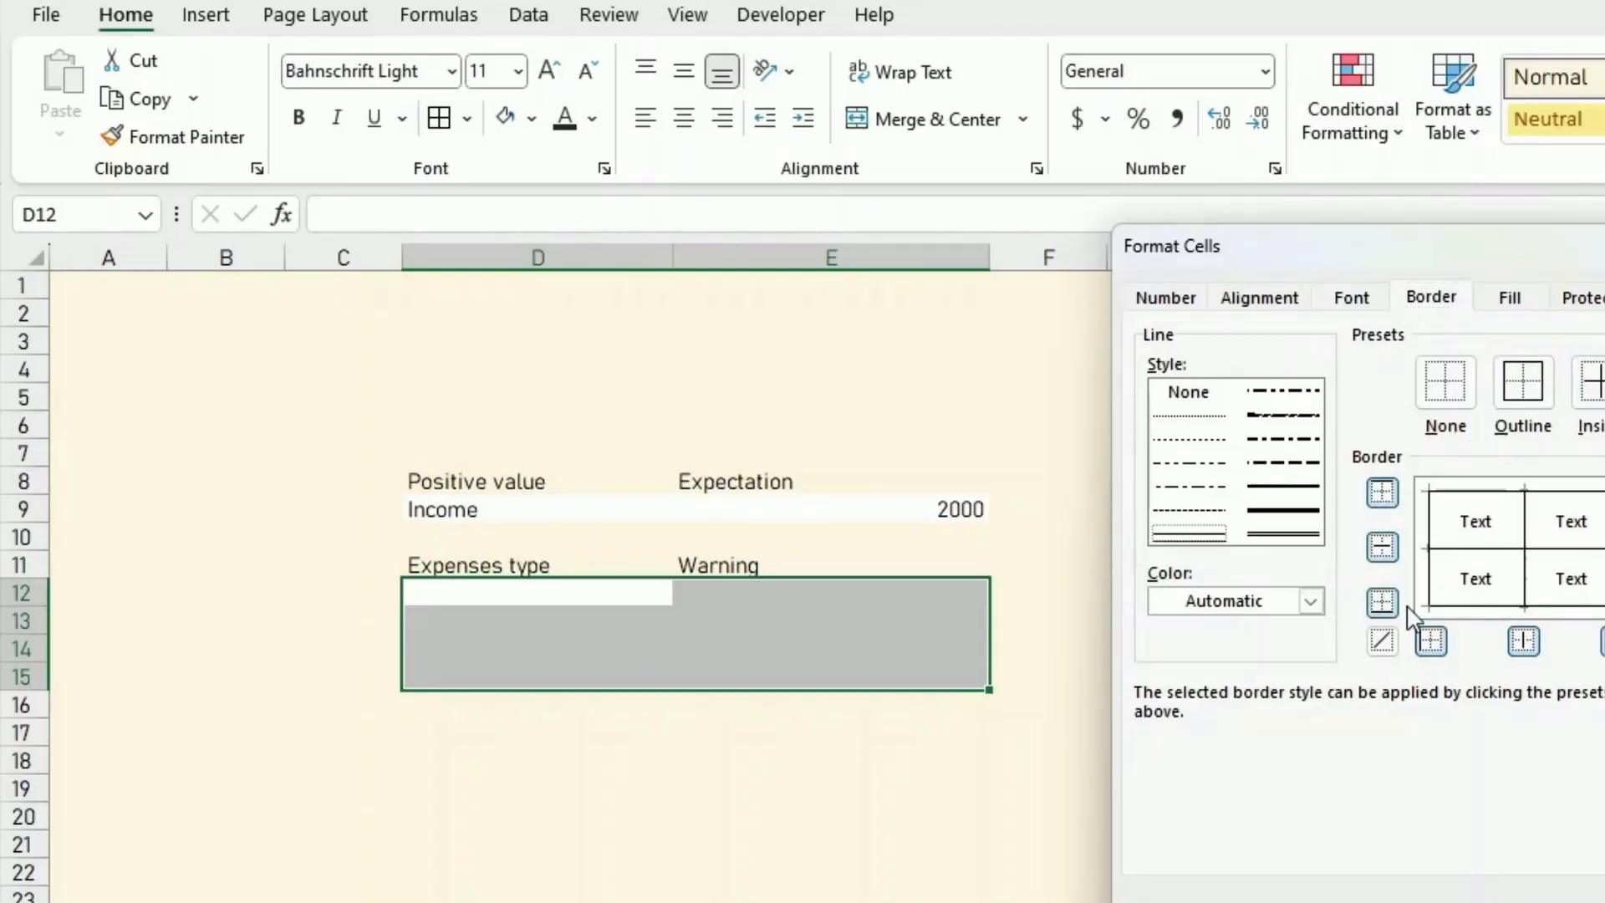
{"action": "left_click", "coordinate": [1310, 601]}
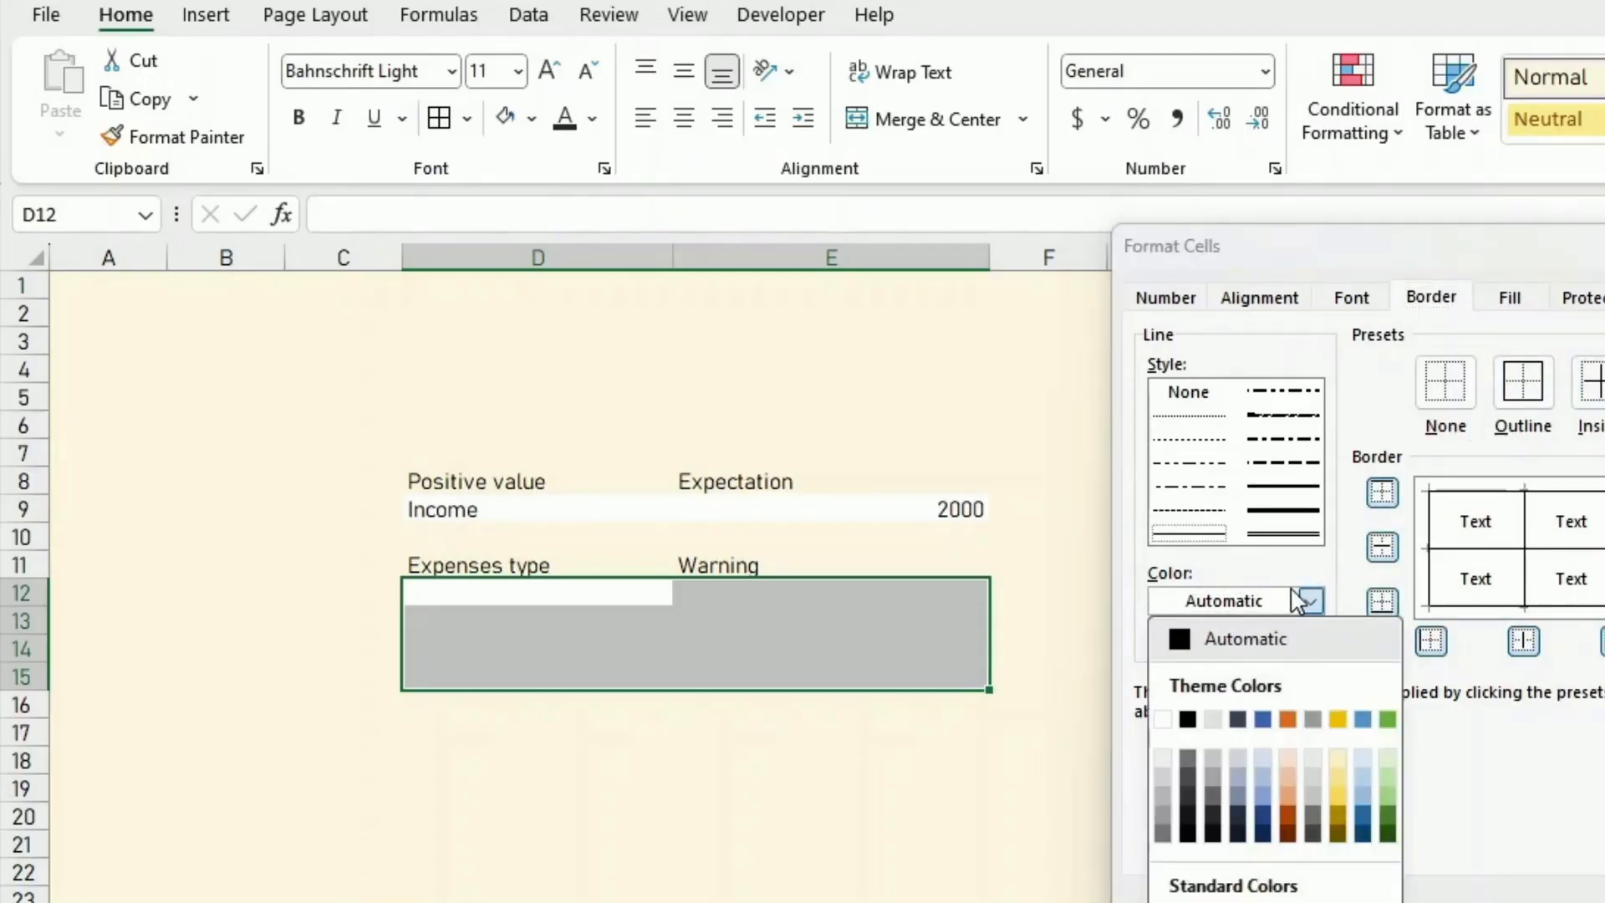
{"action": "left_click", "coordinate": [1162, 792]}
{"action": "left_click", "coordinate": [1523, 382]}
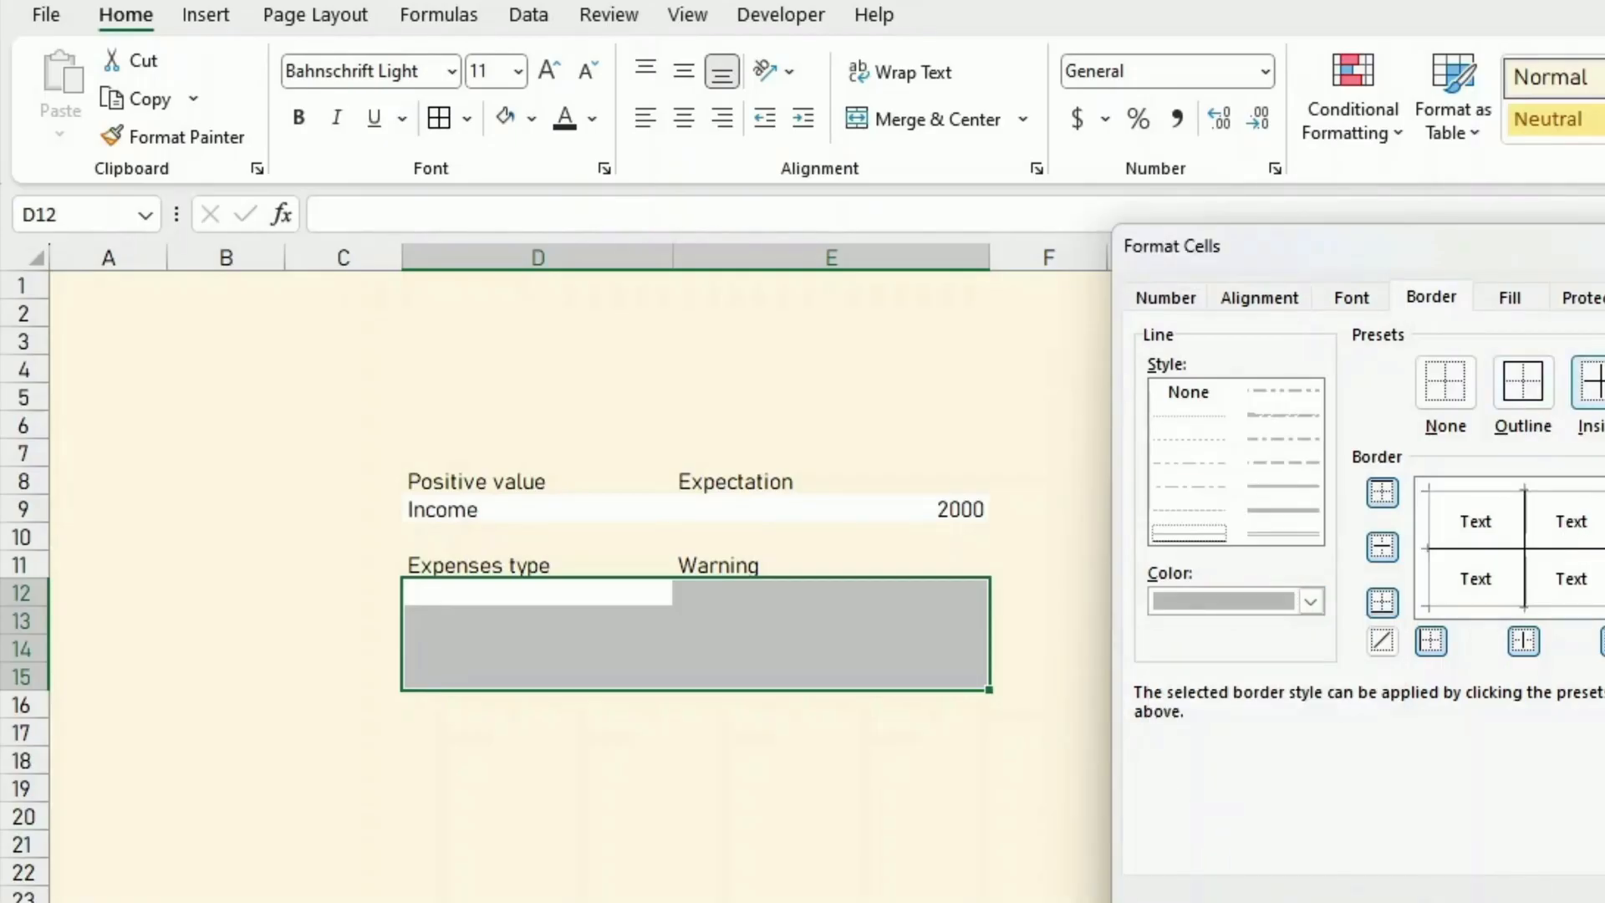
{"action": "left_click", "coordinate": [1595, 391]}
{"action": "left_click", "coordinate": [1601, 900]}
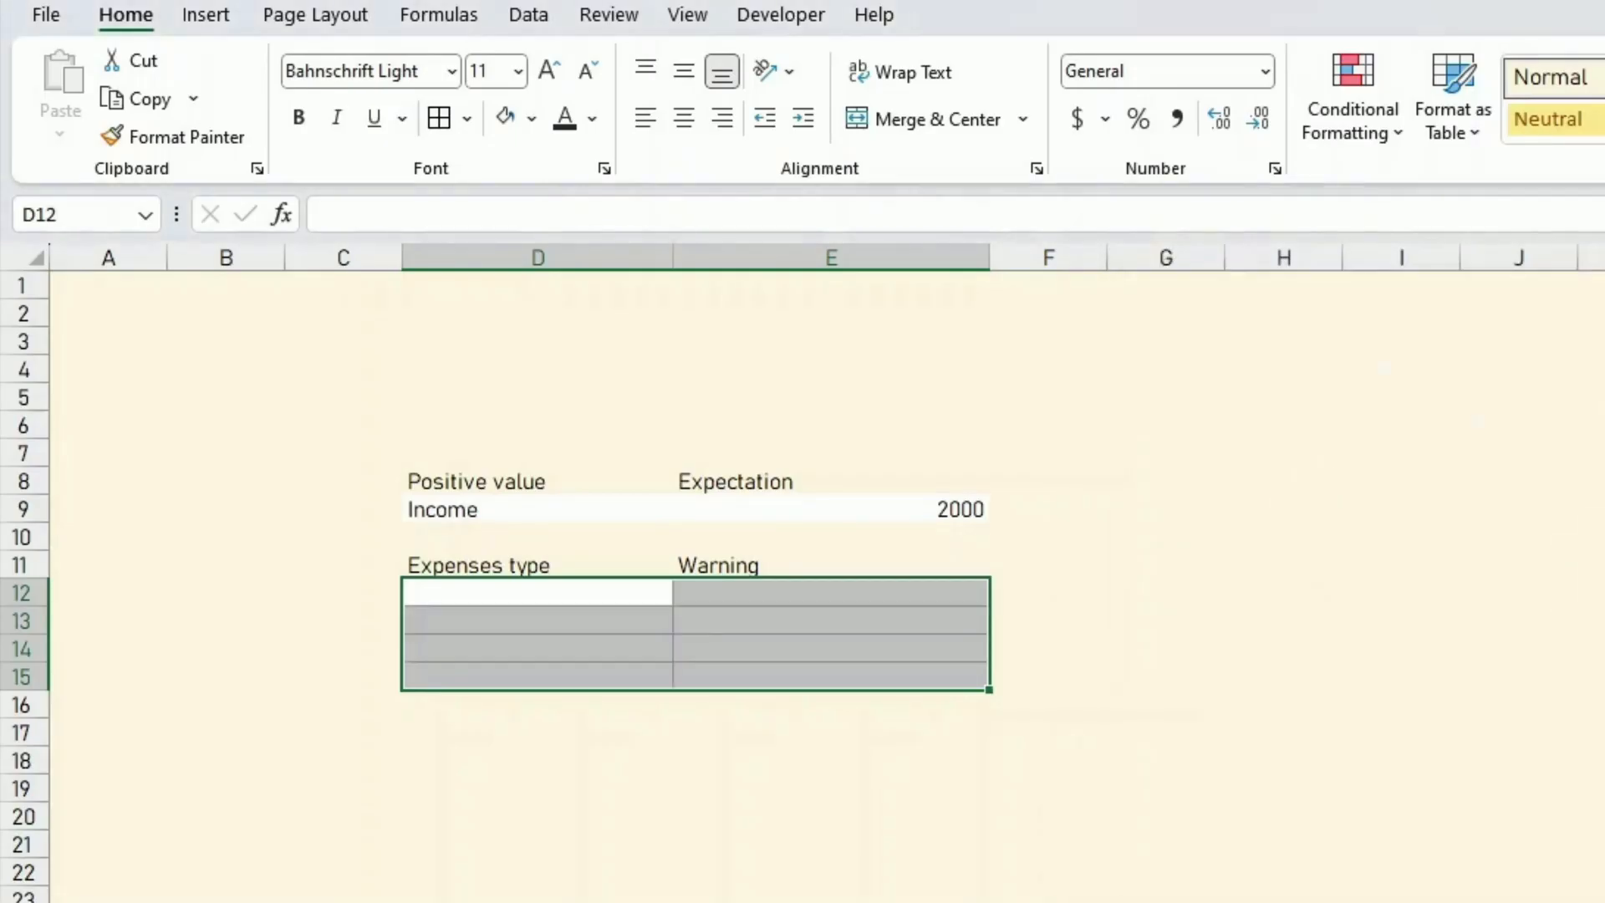
{"action": "left_click", "coordinate": [1598, 897]}
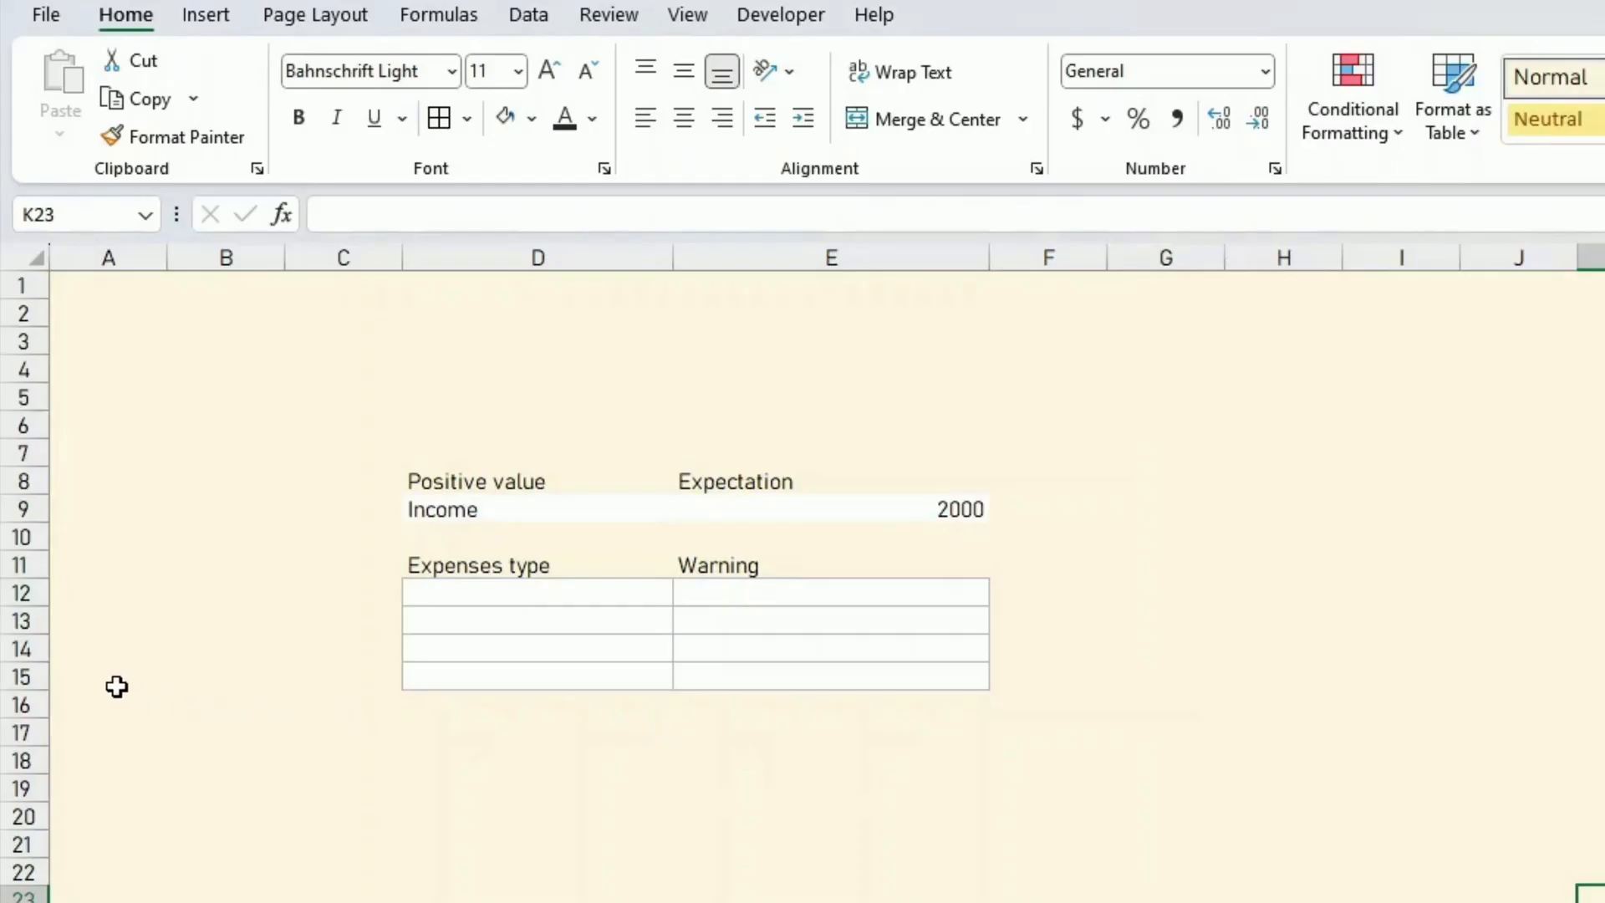
Delete row 15, the last row of the bordered block under Expenses type
{"action": "left_click", "coordinate": [27, 671]}
{"action": "right_click", "coordinate": [27, 671]}
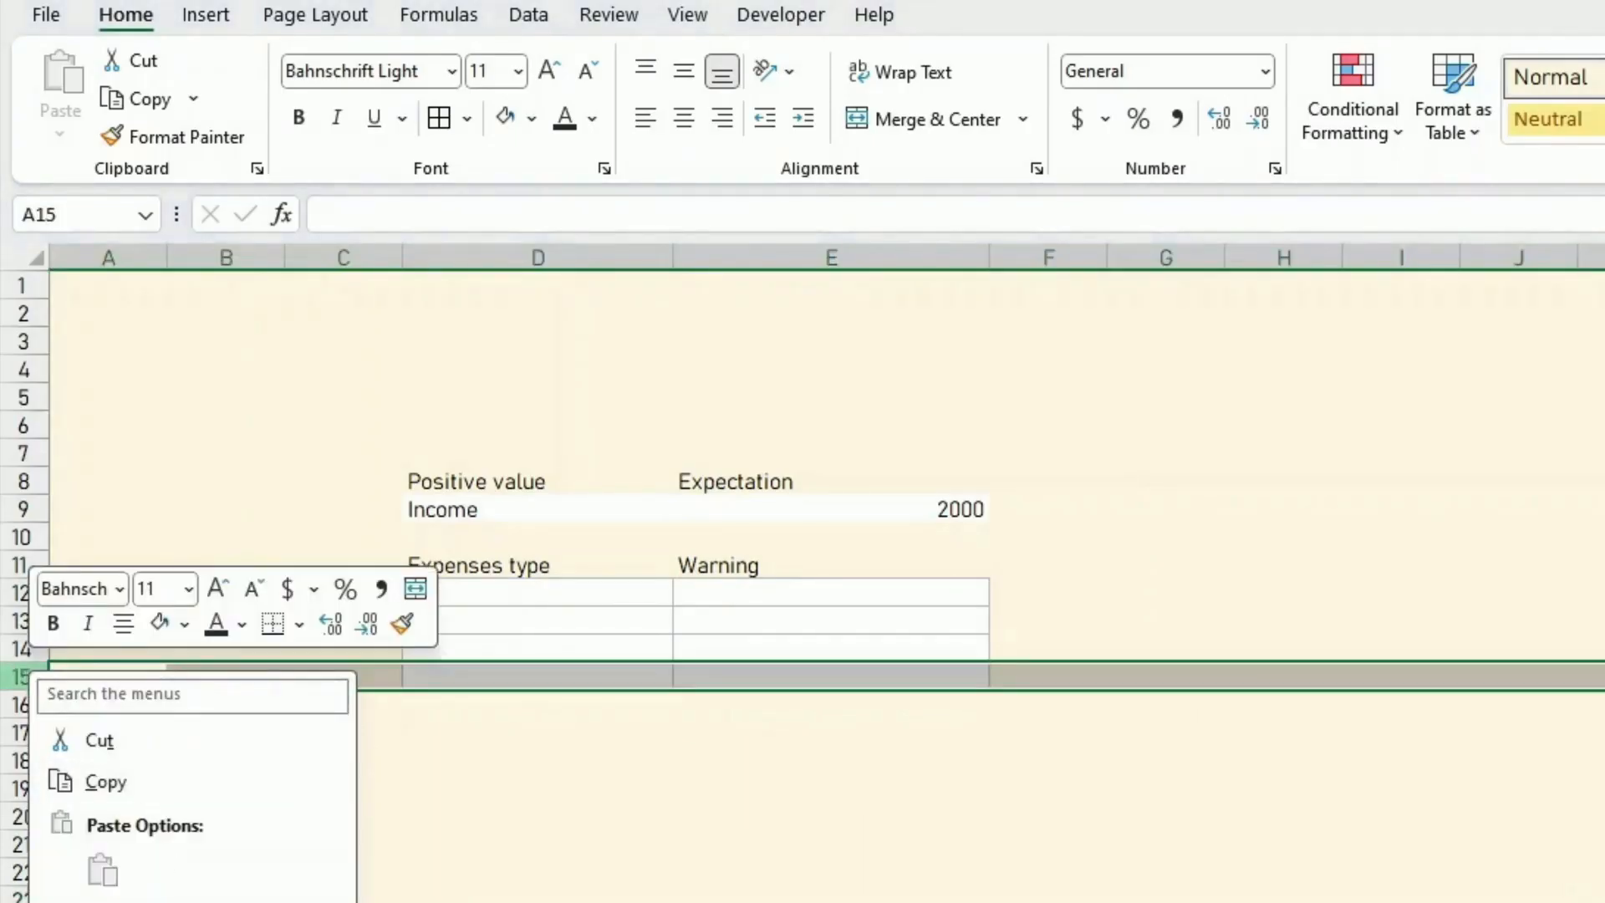
{"action": "left_click", "coordinate": [100, 899]}
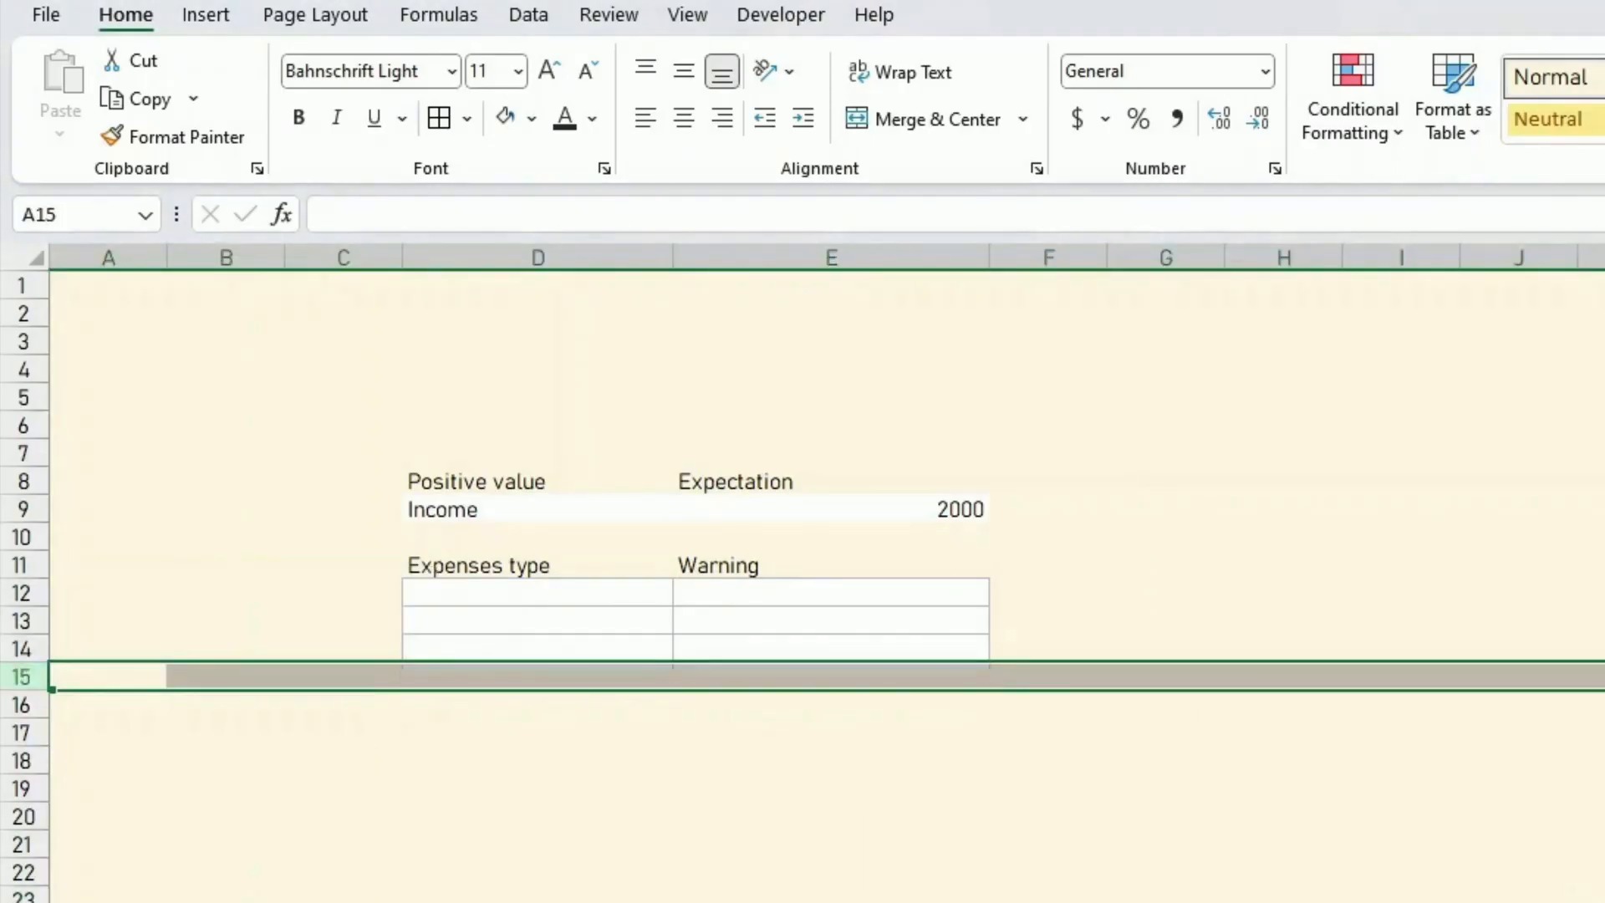
List Expenses, Bills and Debts in cells D12 to D14 under the Expenses type header
{"action": "left_click", "coordinate": [439, 597]}
{"action": "type", "text": "Expenses"}
{"action": "key", "text": "Return"}
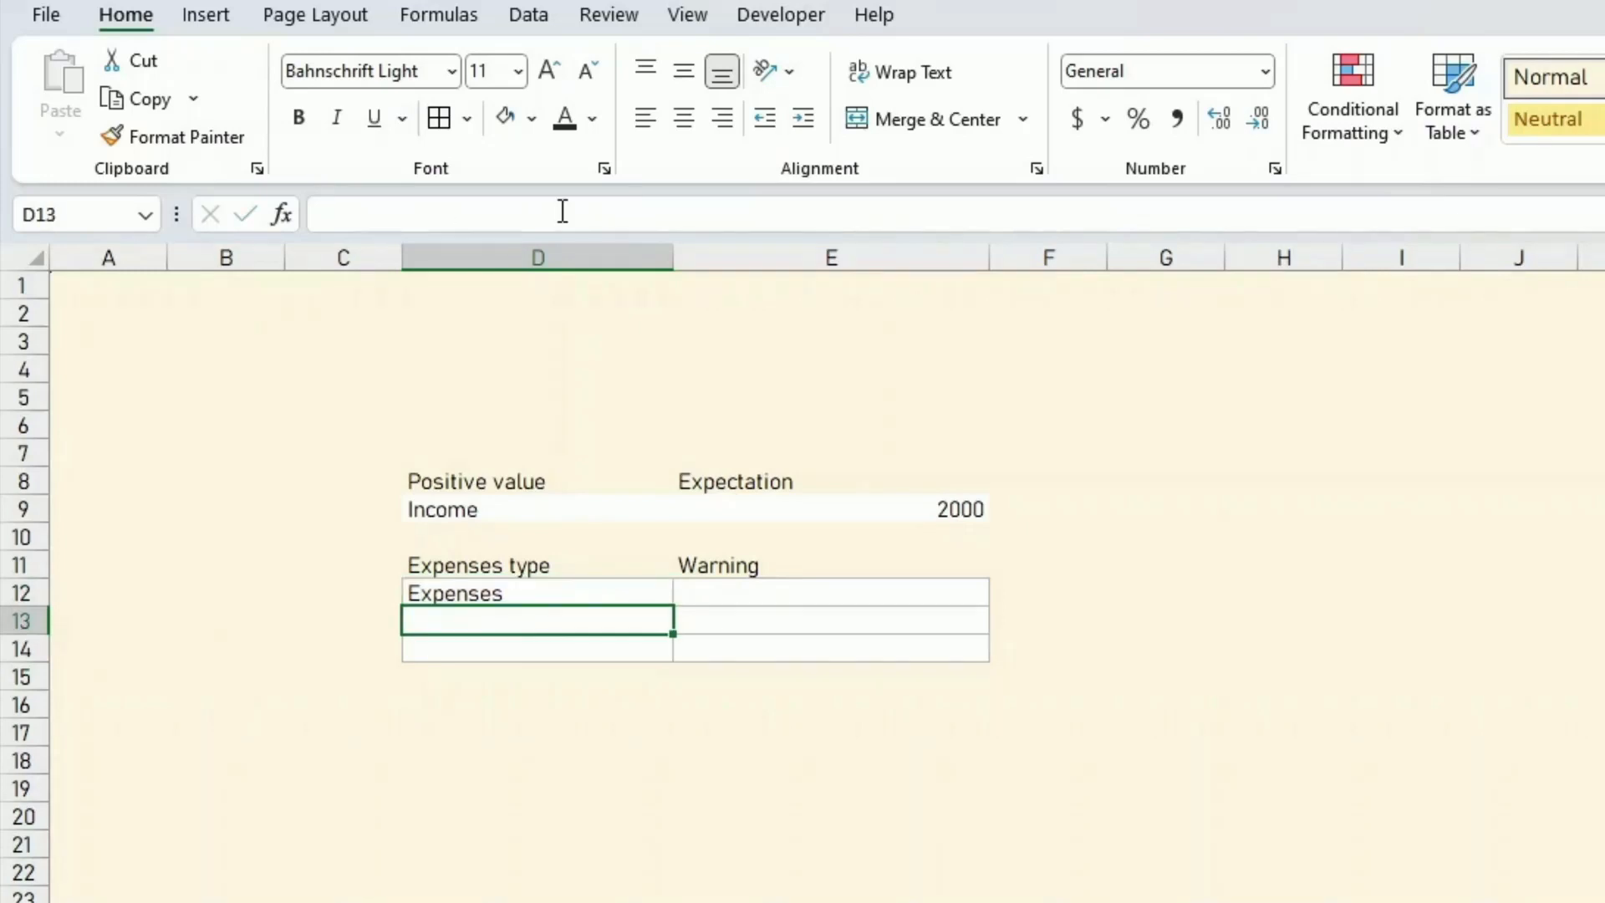
{"action": "type", "text": "Bills"}
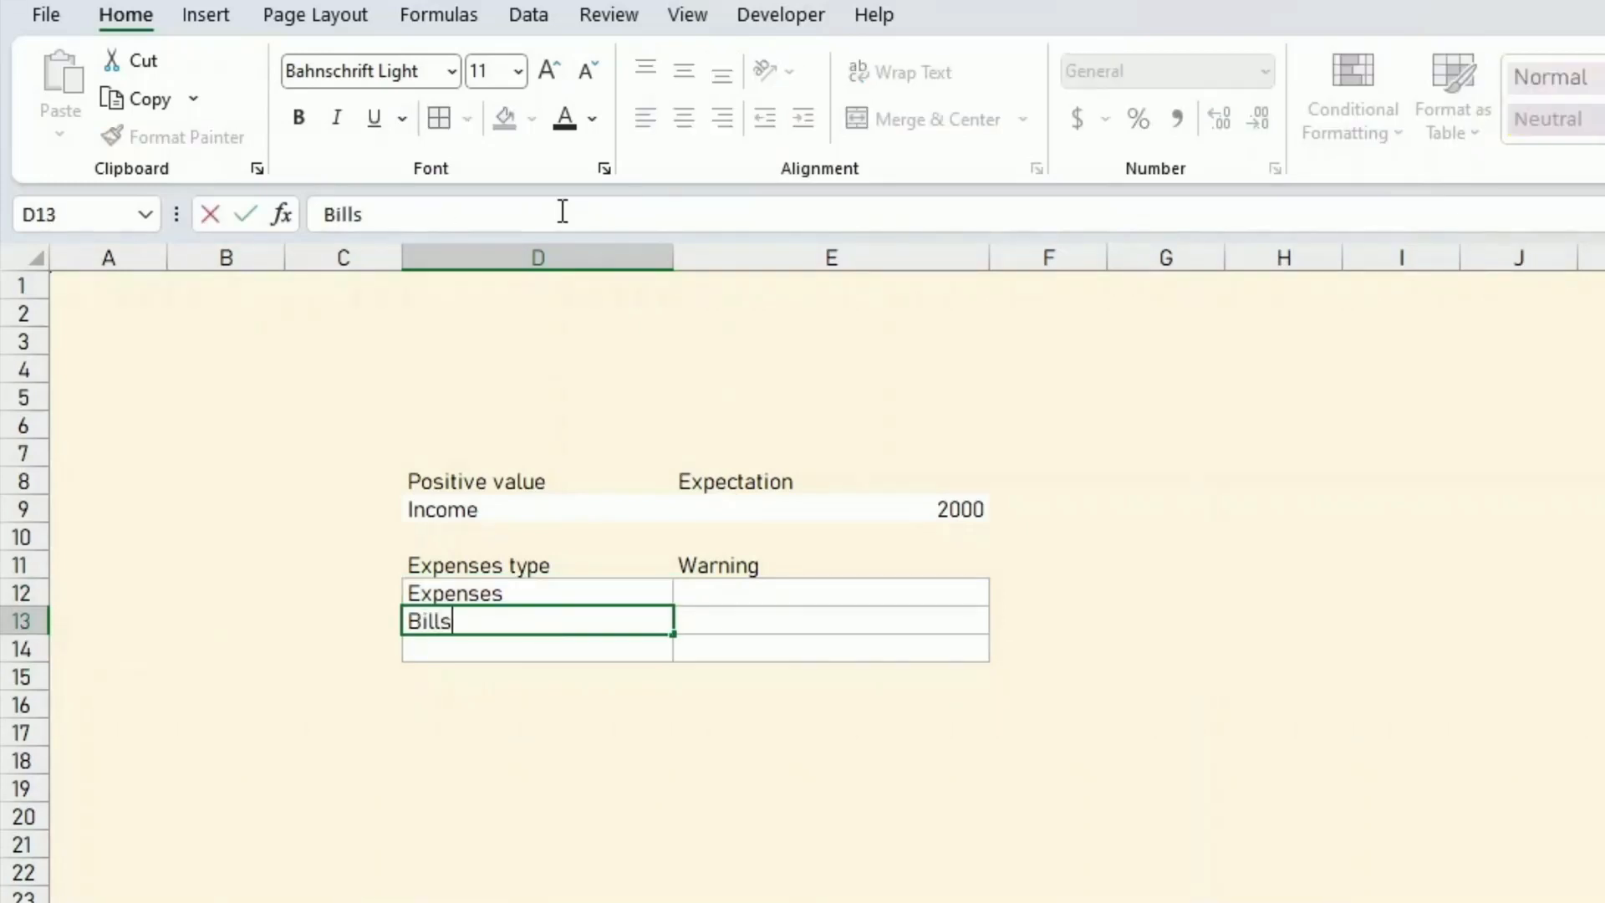
{"action": "key", "text": "Return"}
{"action": "type", "text": "De"}
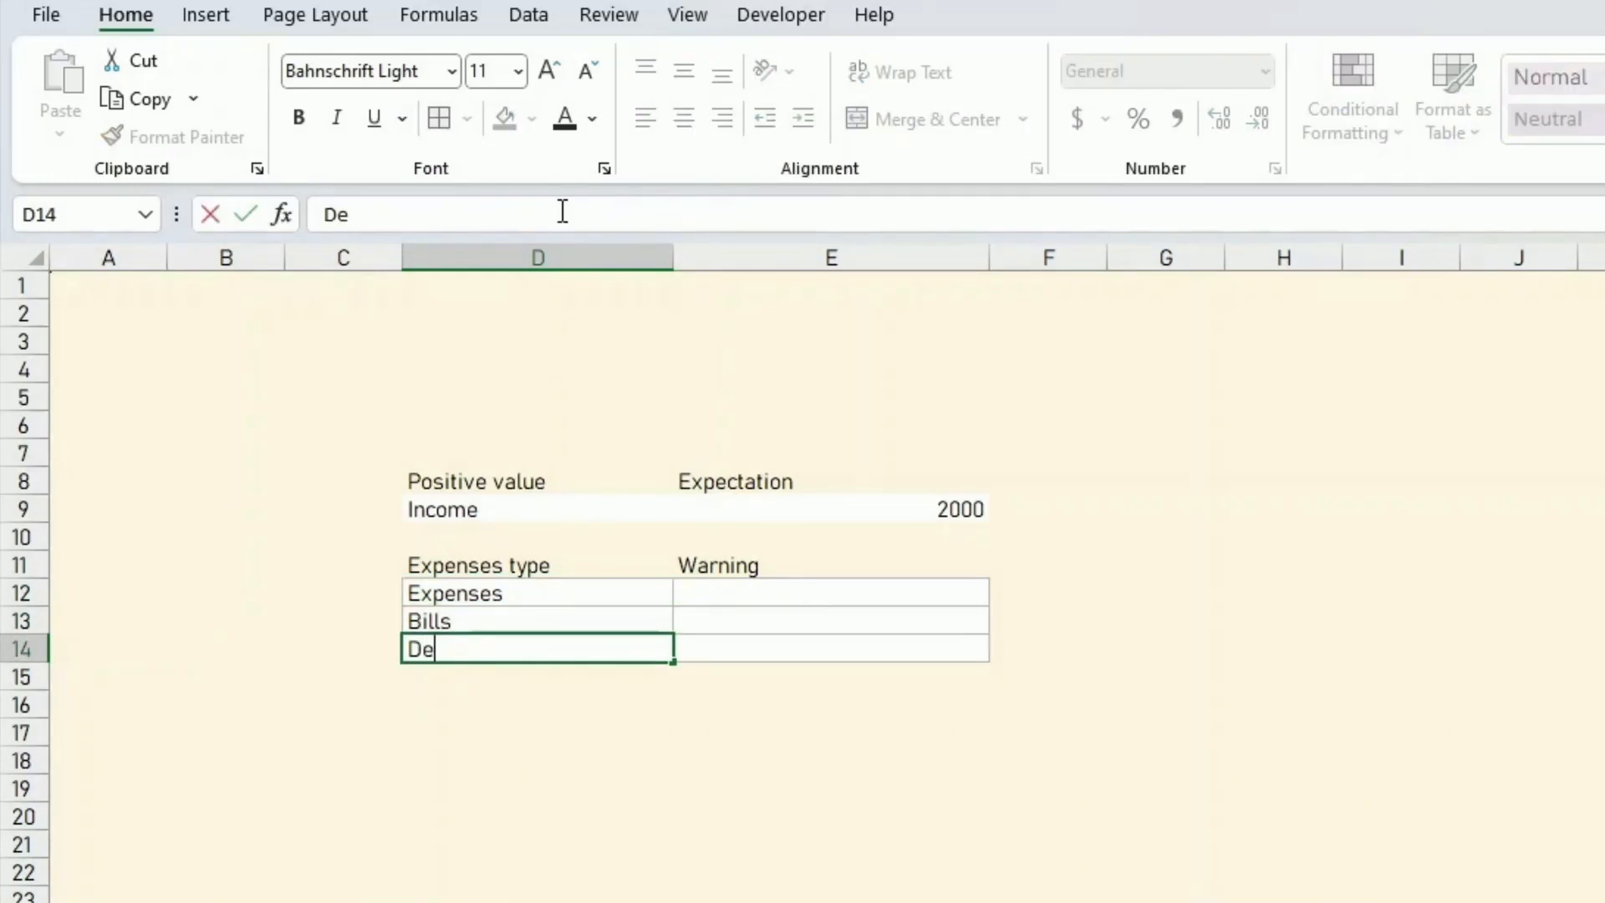
{"action": "type", "text": "bts"}
{"action": "key", "text": "Return"}
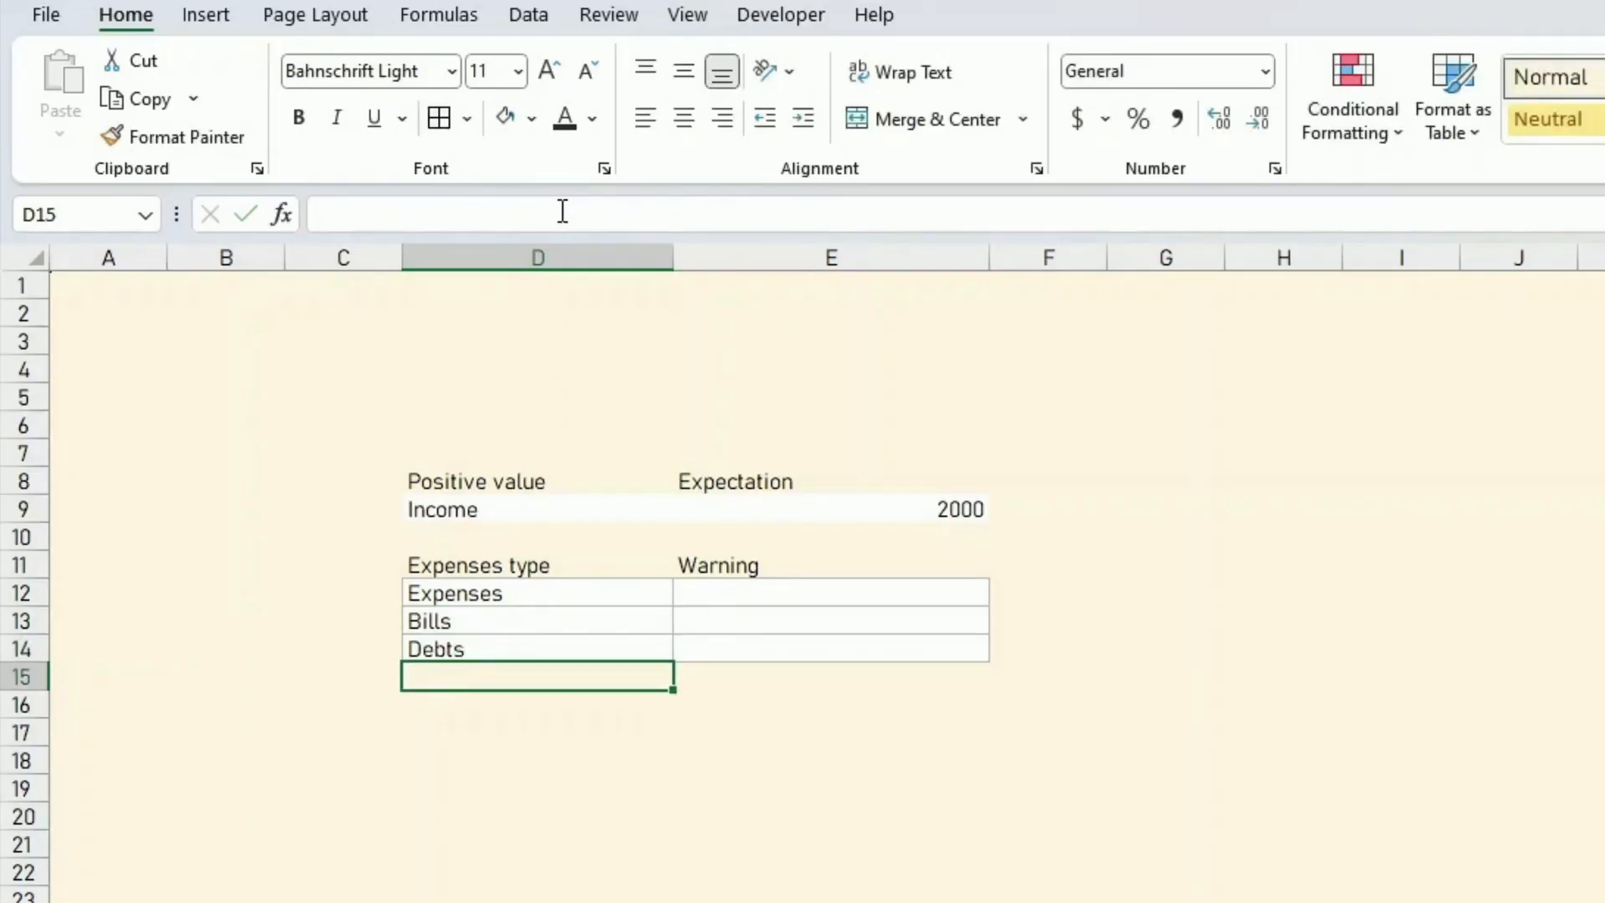
Increase the height of rows 12 to 14, which hold the expense types
{"action": "key", "text": "Up"}
{"action": "key", "text": "Up"}
{"action": "key", "text": "Up"}
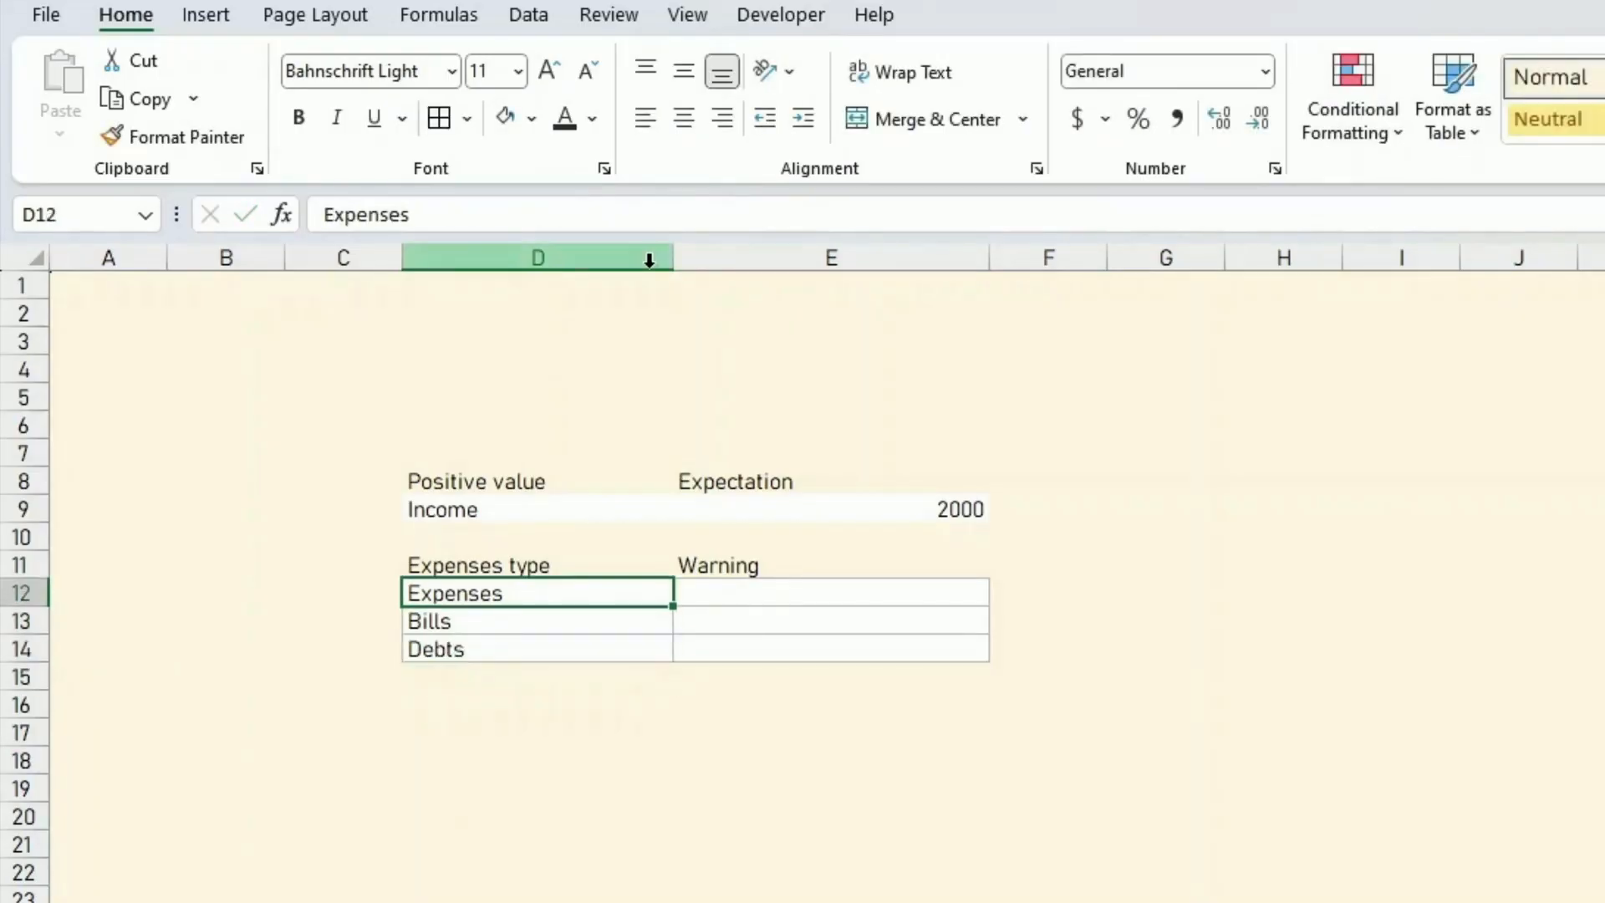
{"action": "left_click_drag", "start_coordinate": [24, 593], "coordinate": [42, 671]}
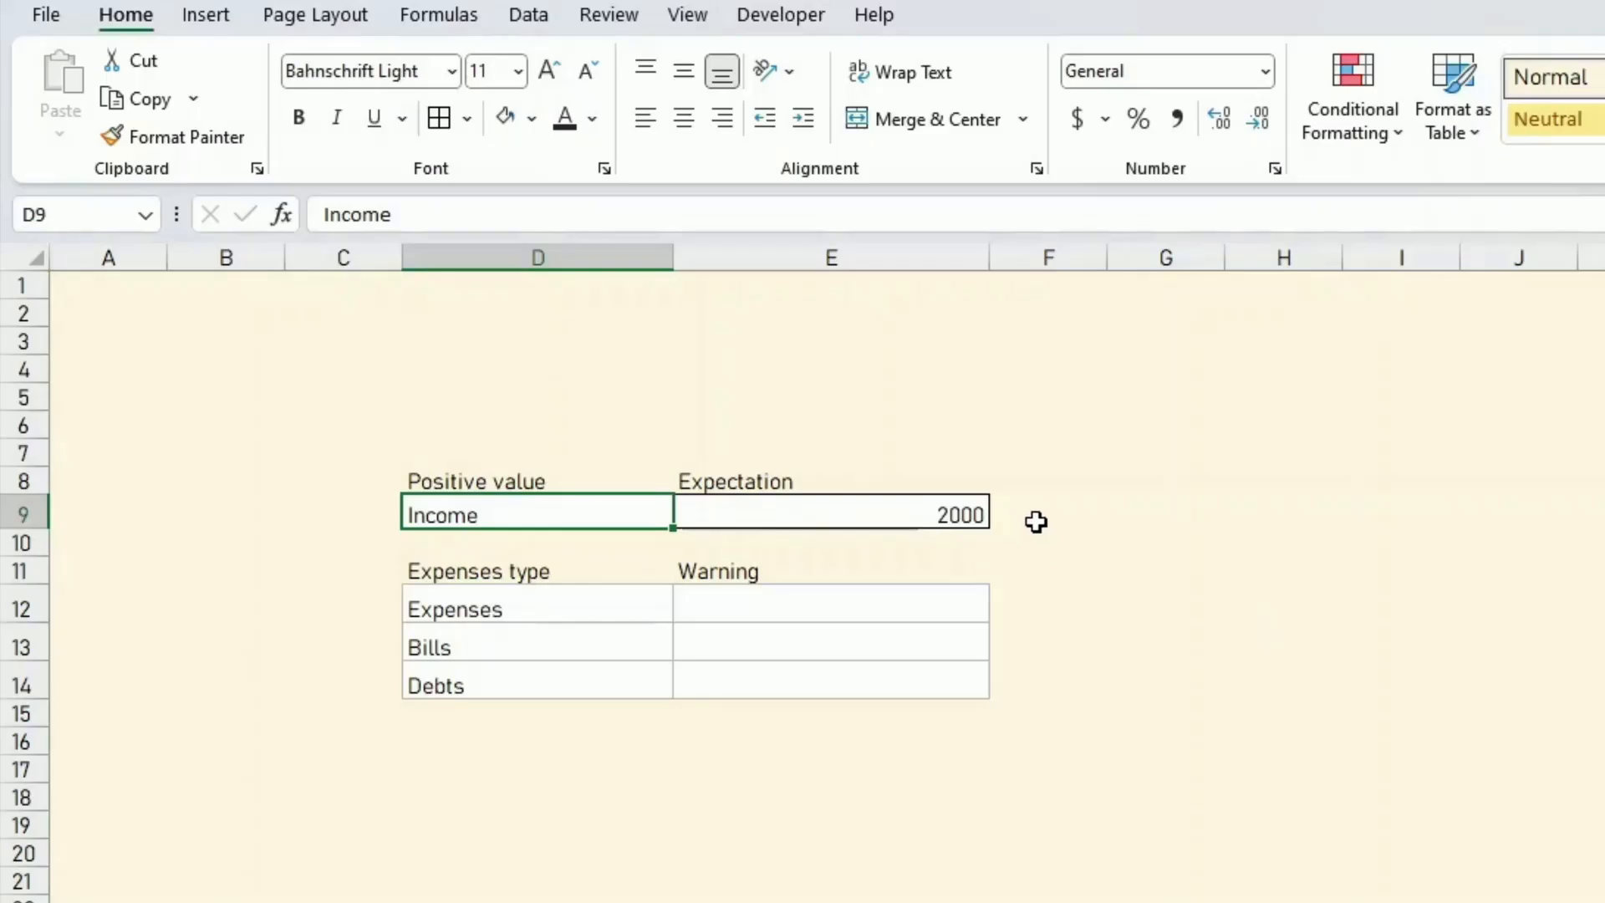
Enter the label Money in in cell F9 beside the Income amount
{"action": "left_click", "coordinate": [1043, 509]}
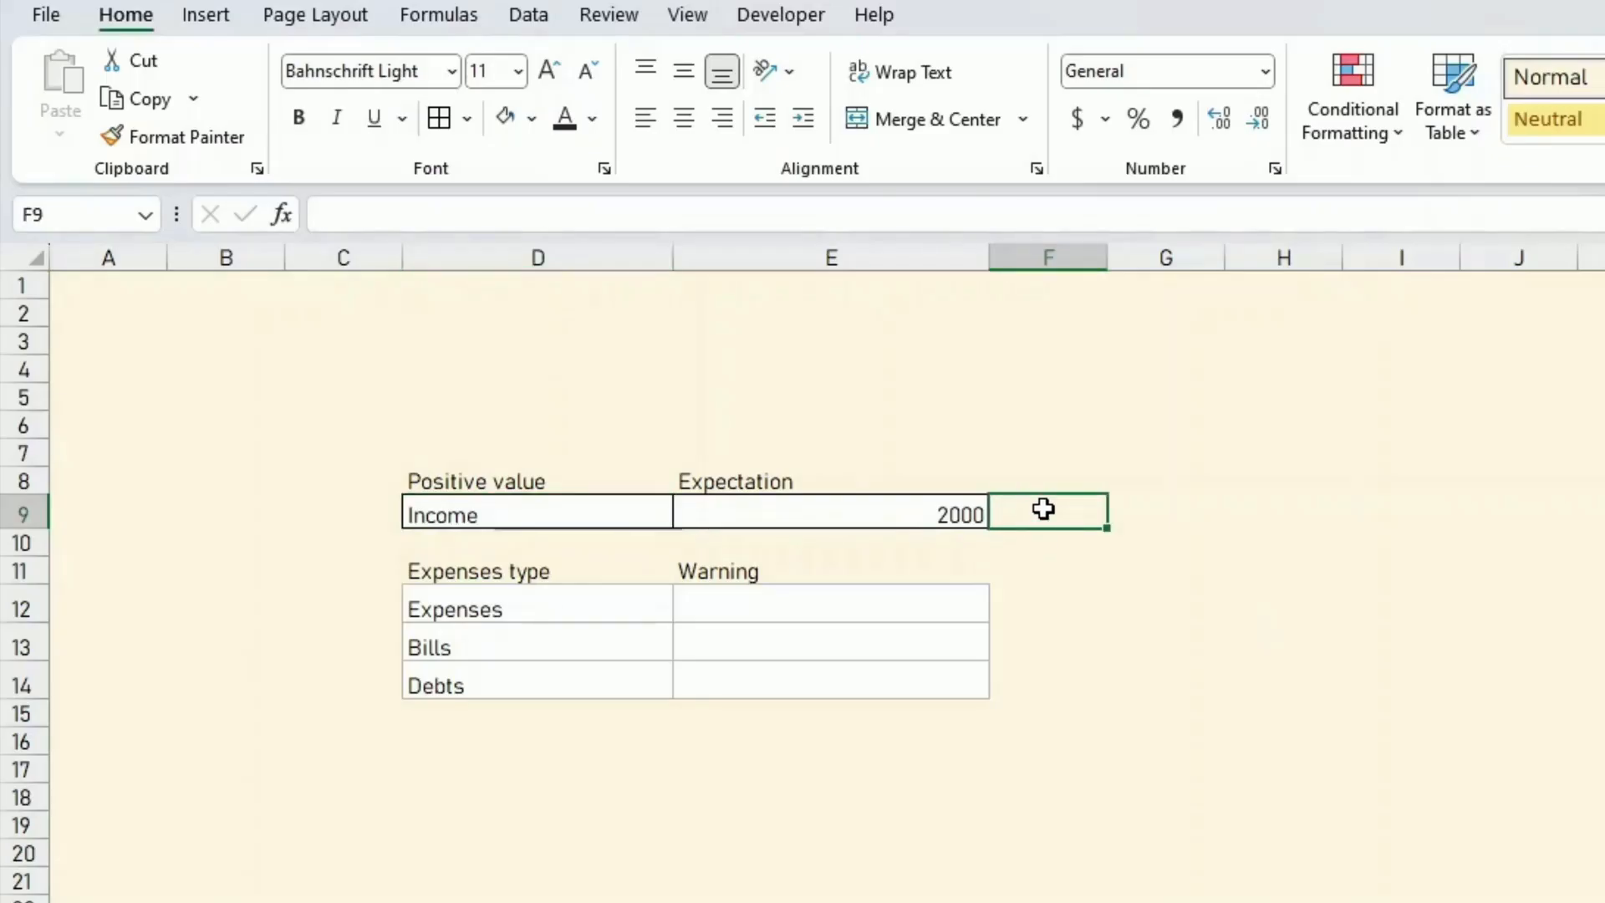
{"action": "type", "text": "Money in"}
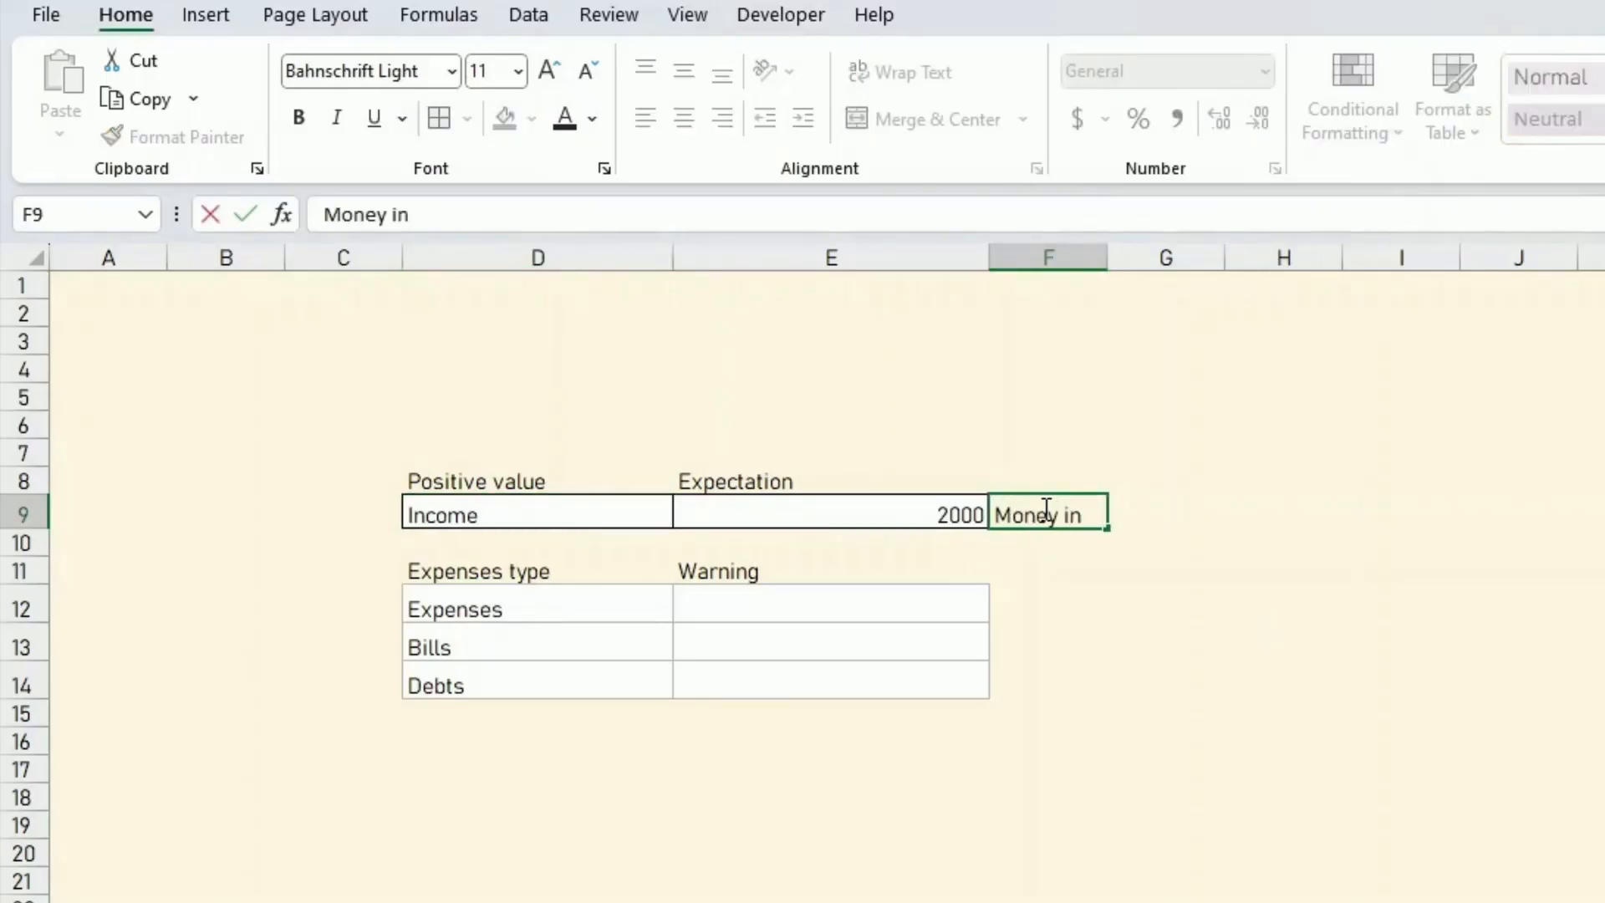
{"action": "key", "text": "Return"}
Enter the label Money out in cell F12 and fill it down to F14
{"action": "key", "text": "Down"}
{"action": "key", "text": "Down"}
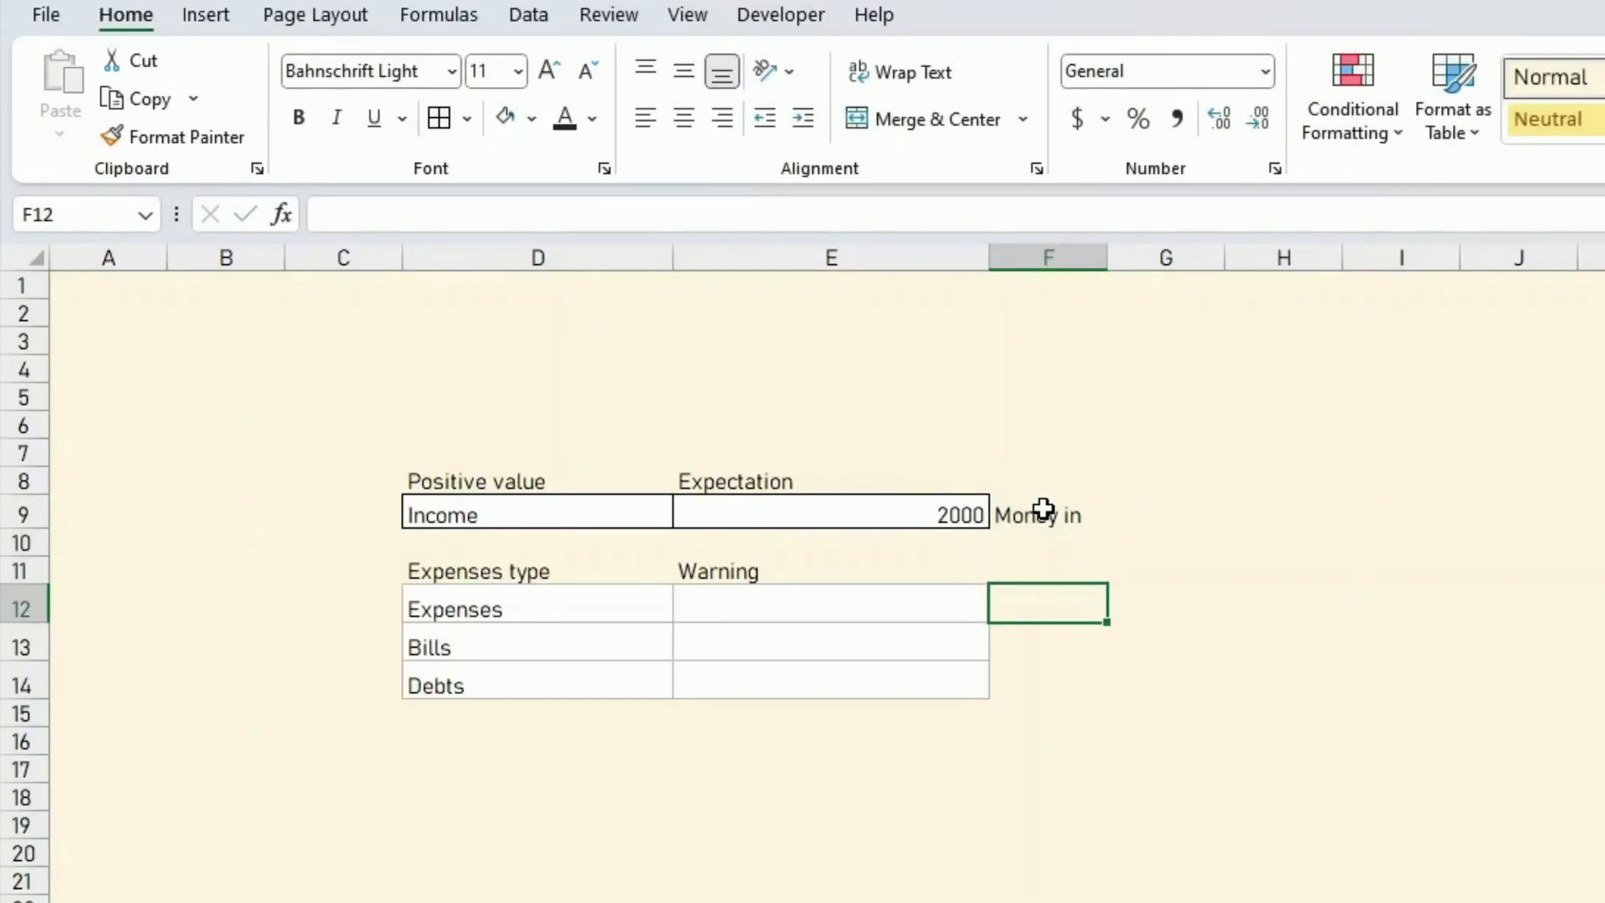
{"action": "type", "text": "Money out"}
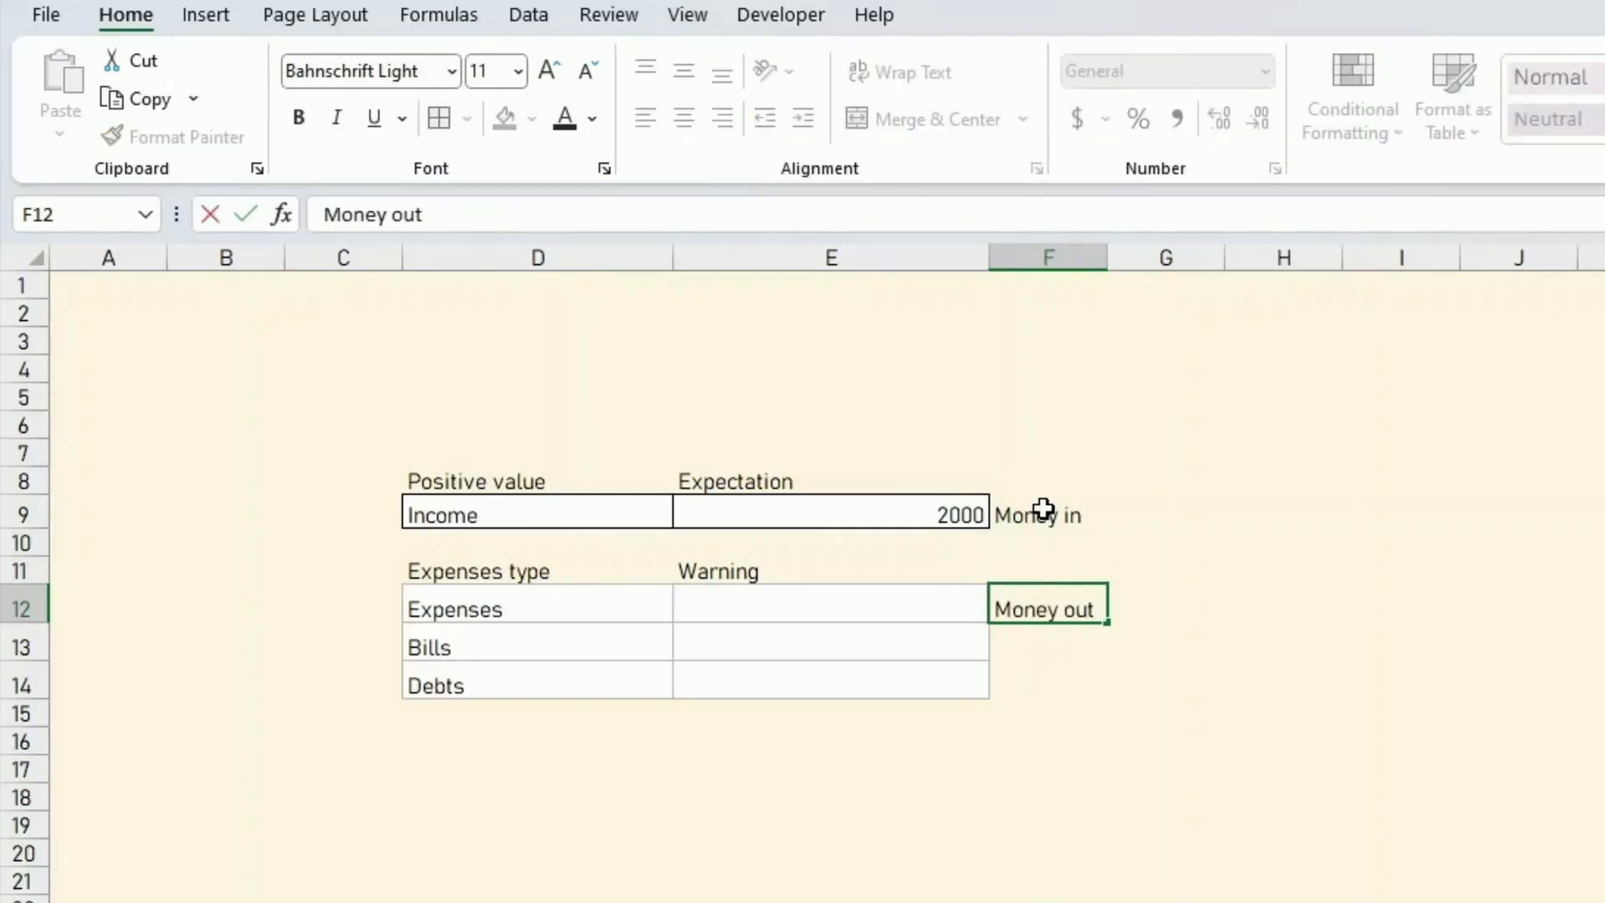
{"action": "key", "text": "Return"}
{"action": "left_click", "coordinate": [1078, 600]}
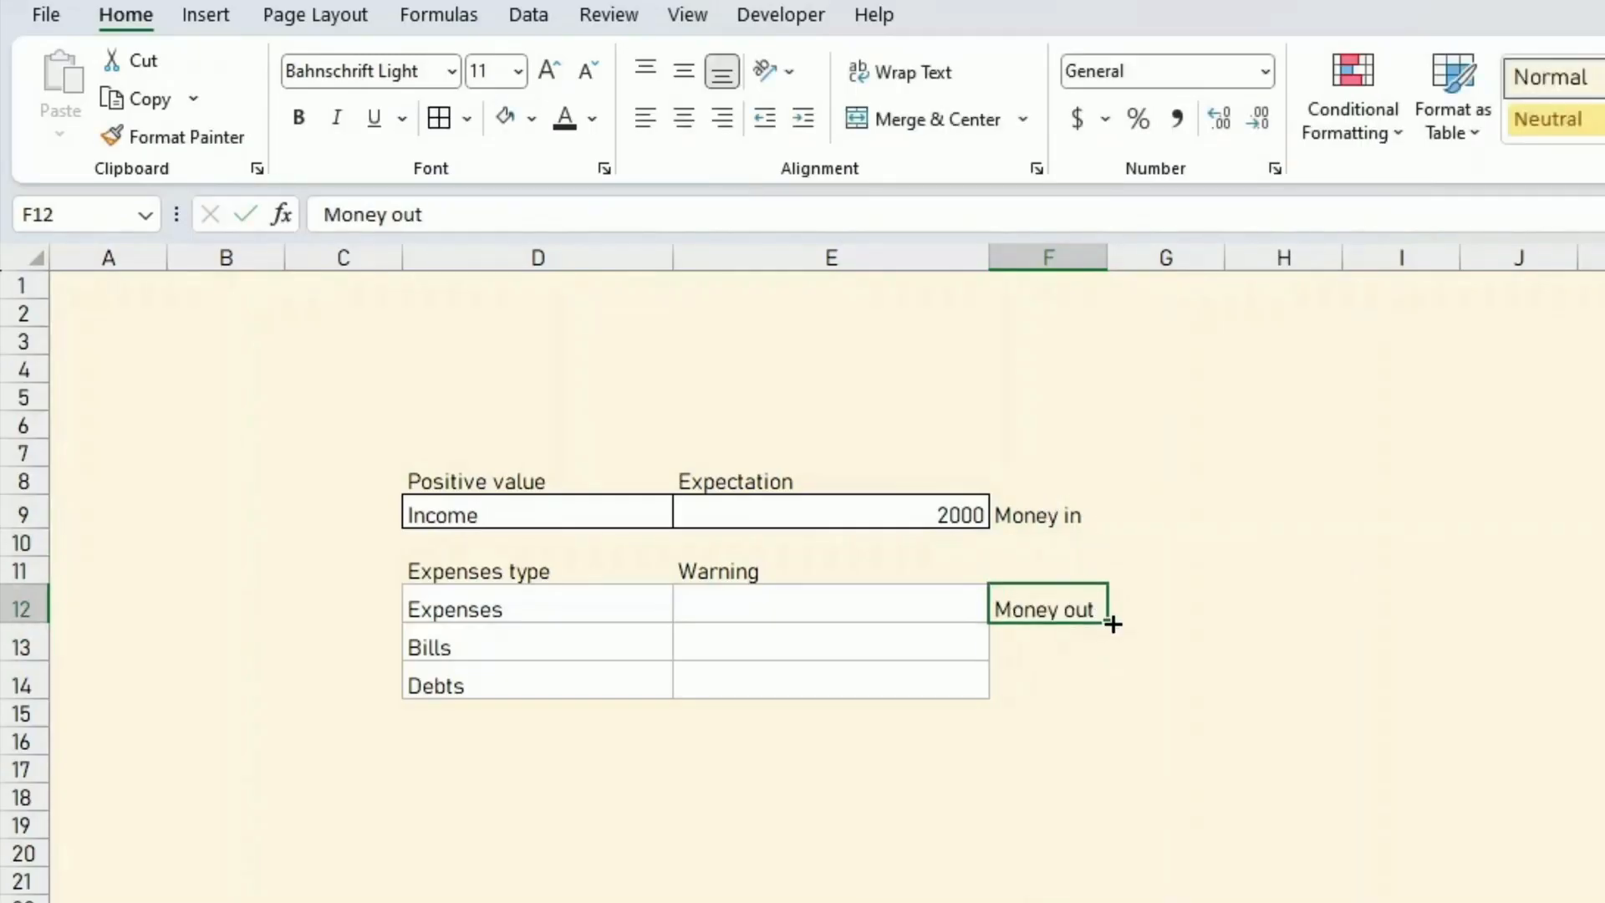
{"action": "left_click_drag", "start_coordinate": [1112, 624], "coordinate": [1112, 688]}
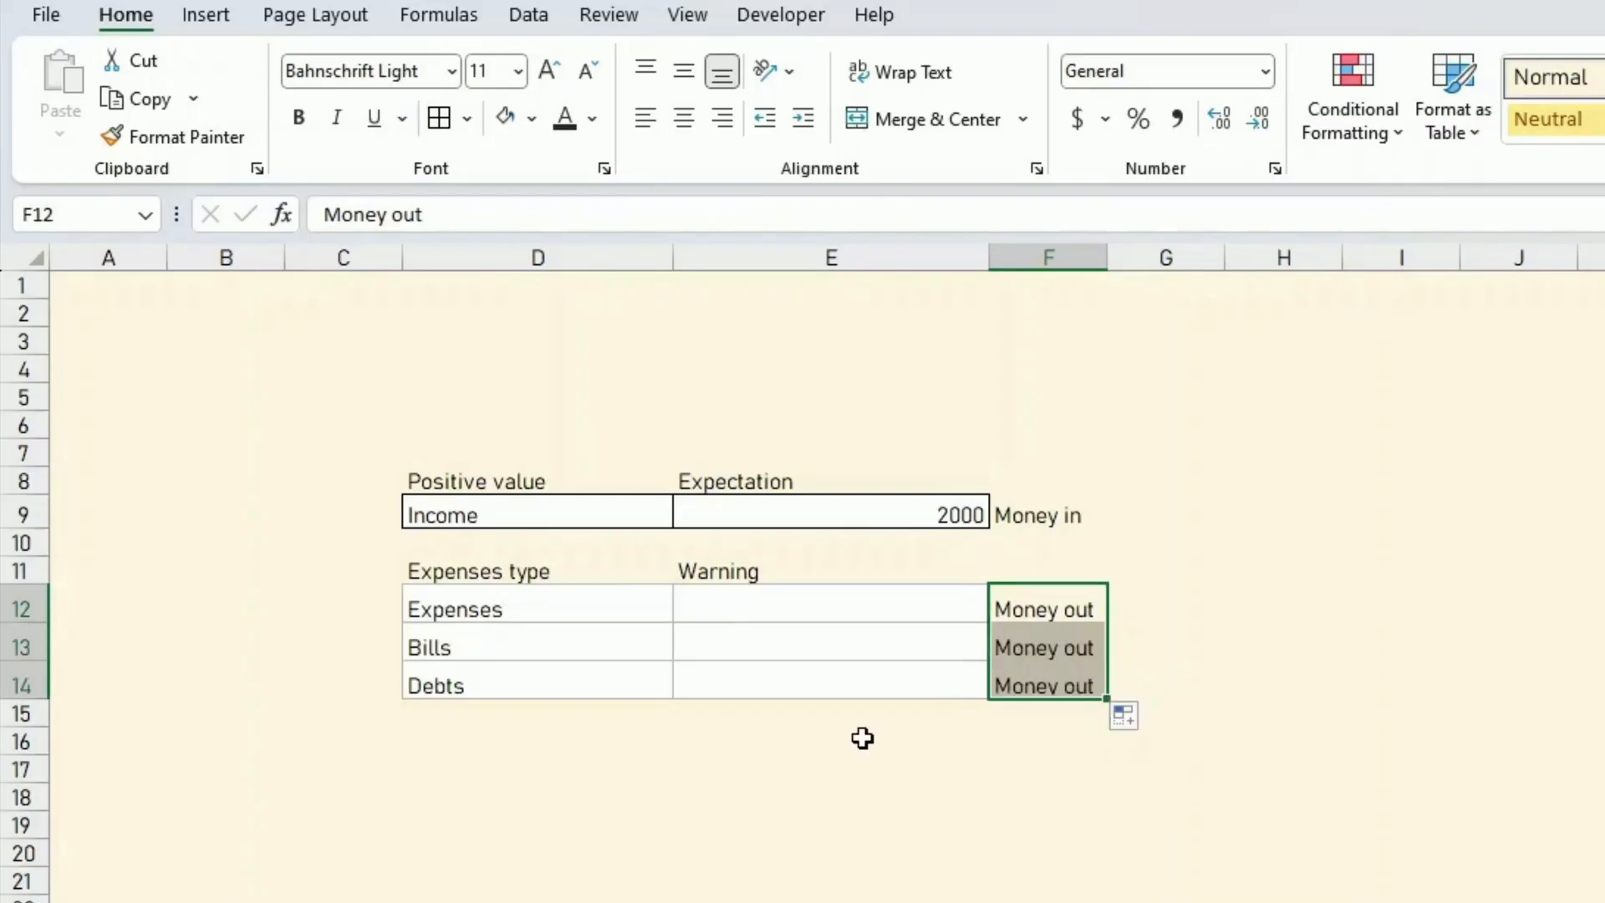
Enter the Warning amounts 2000 for Expenses, 2000 for Bills and 1000 for Debts in cells E12 to E14
{"action": "left_click", "coordinate": [778, 602]}
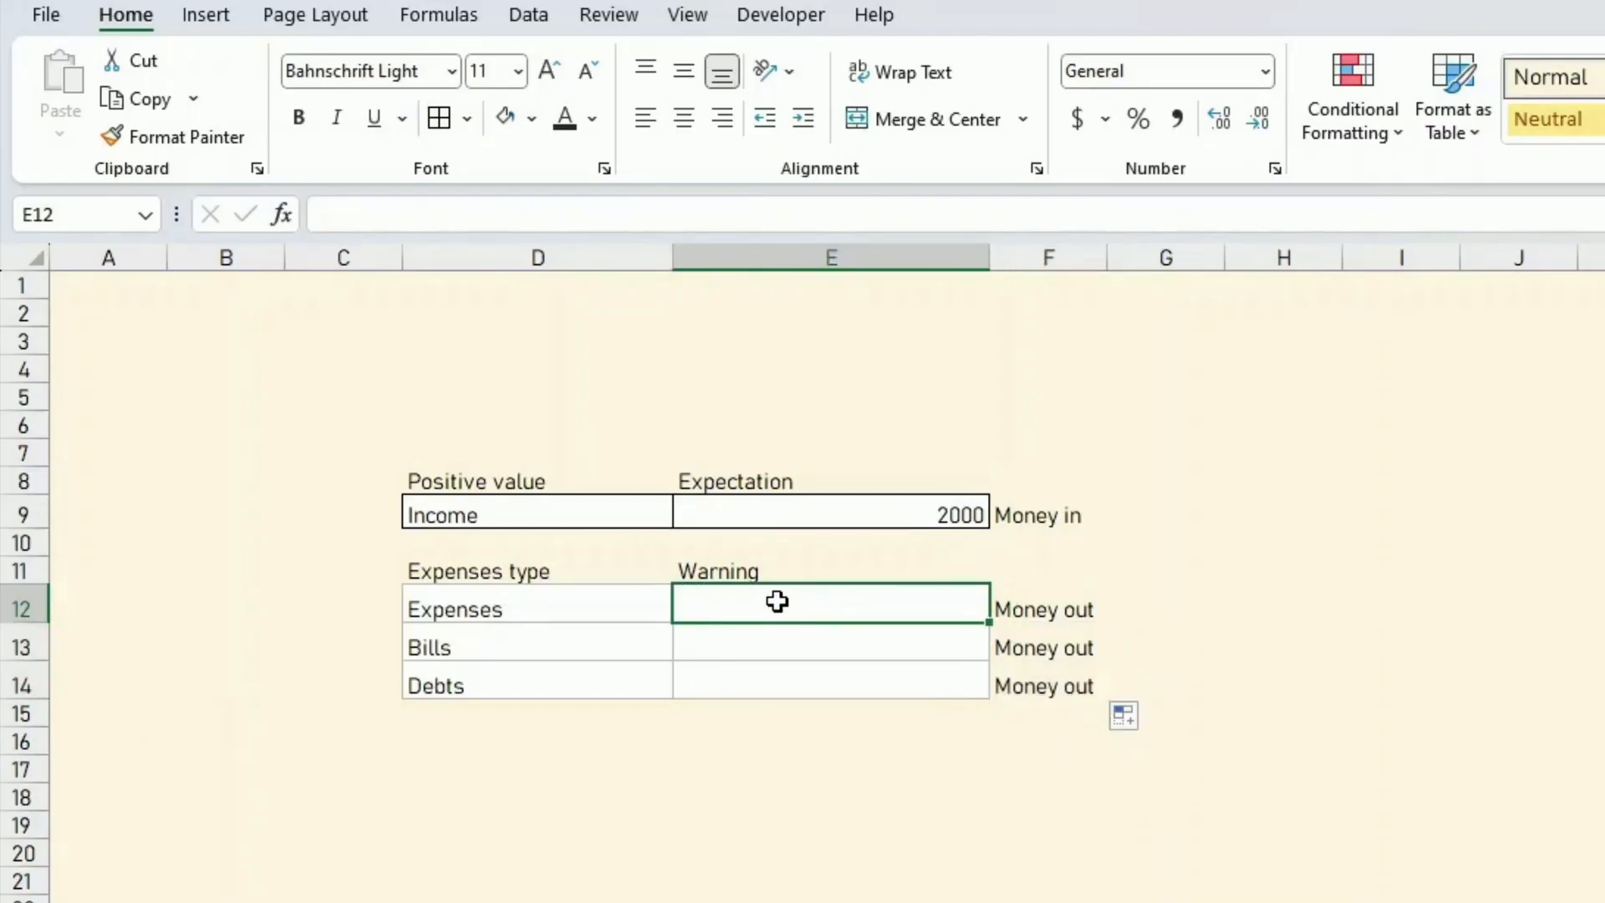
{"action": "type", "text": "2000"}
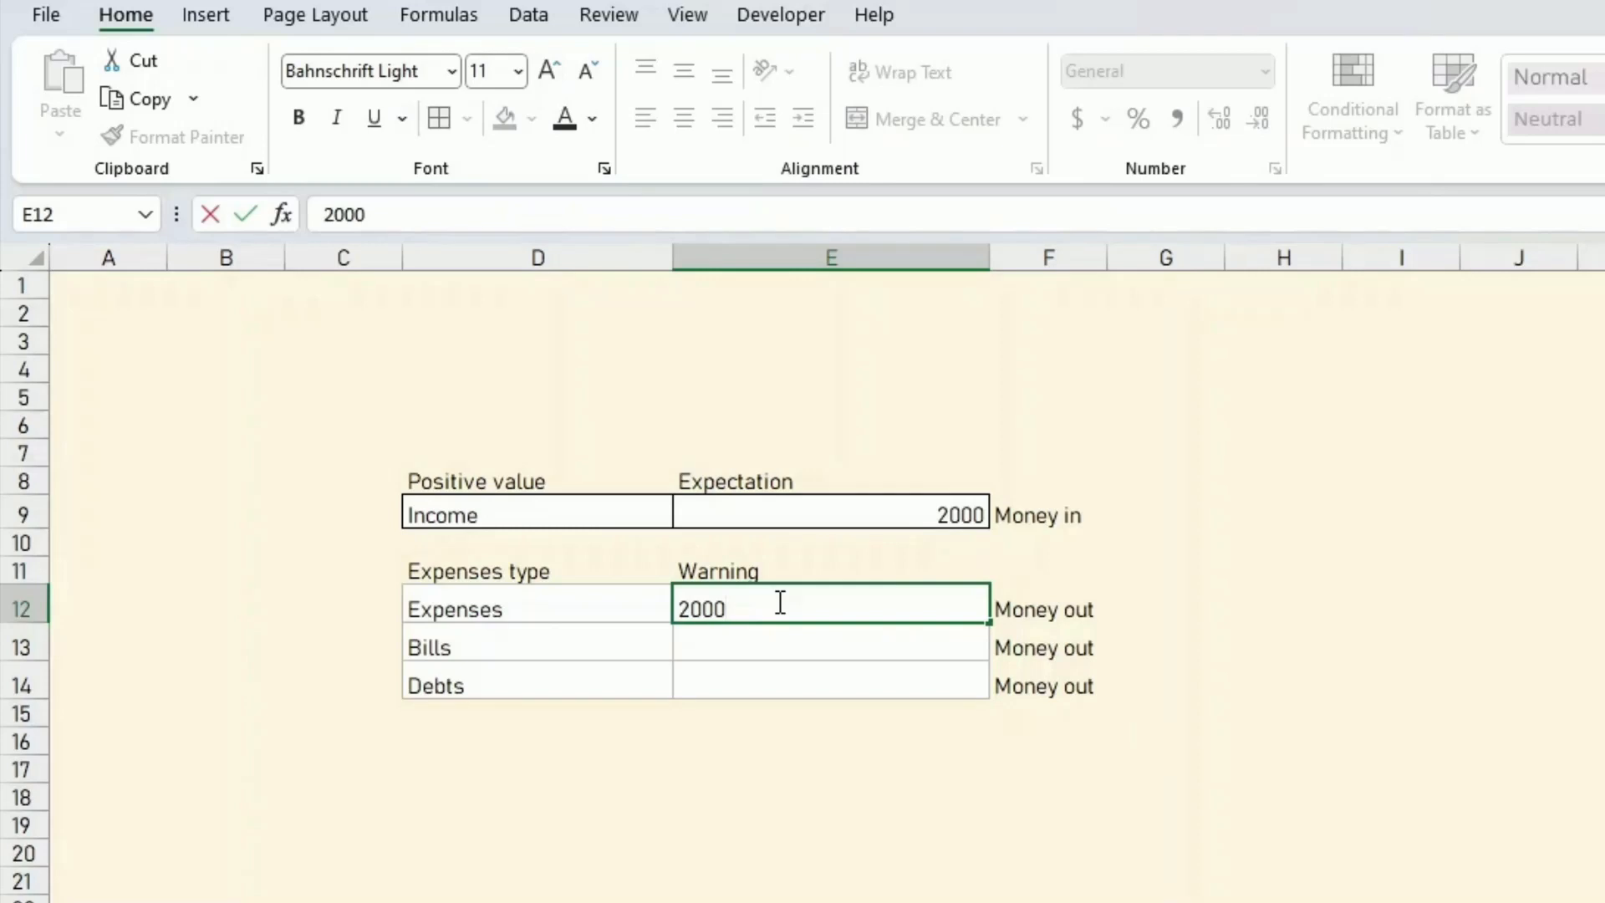
{"action": "key", "text": "Return"}
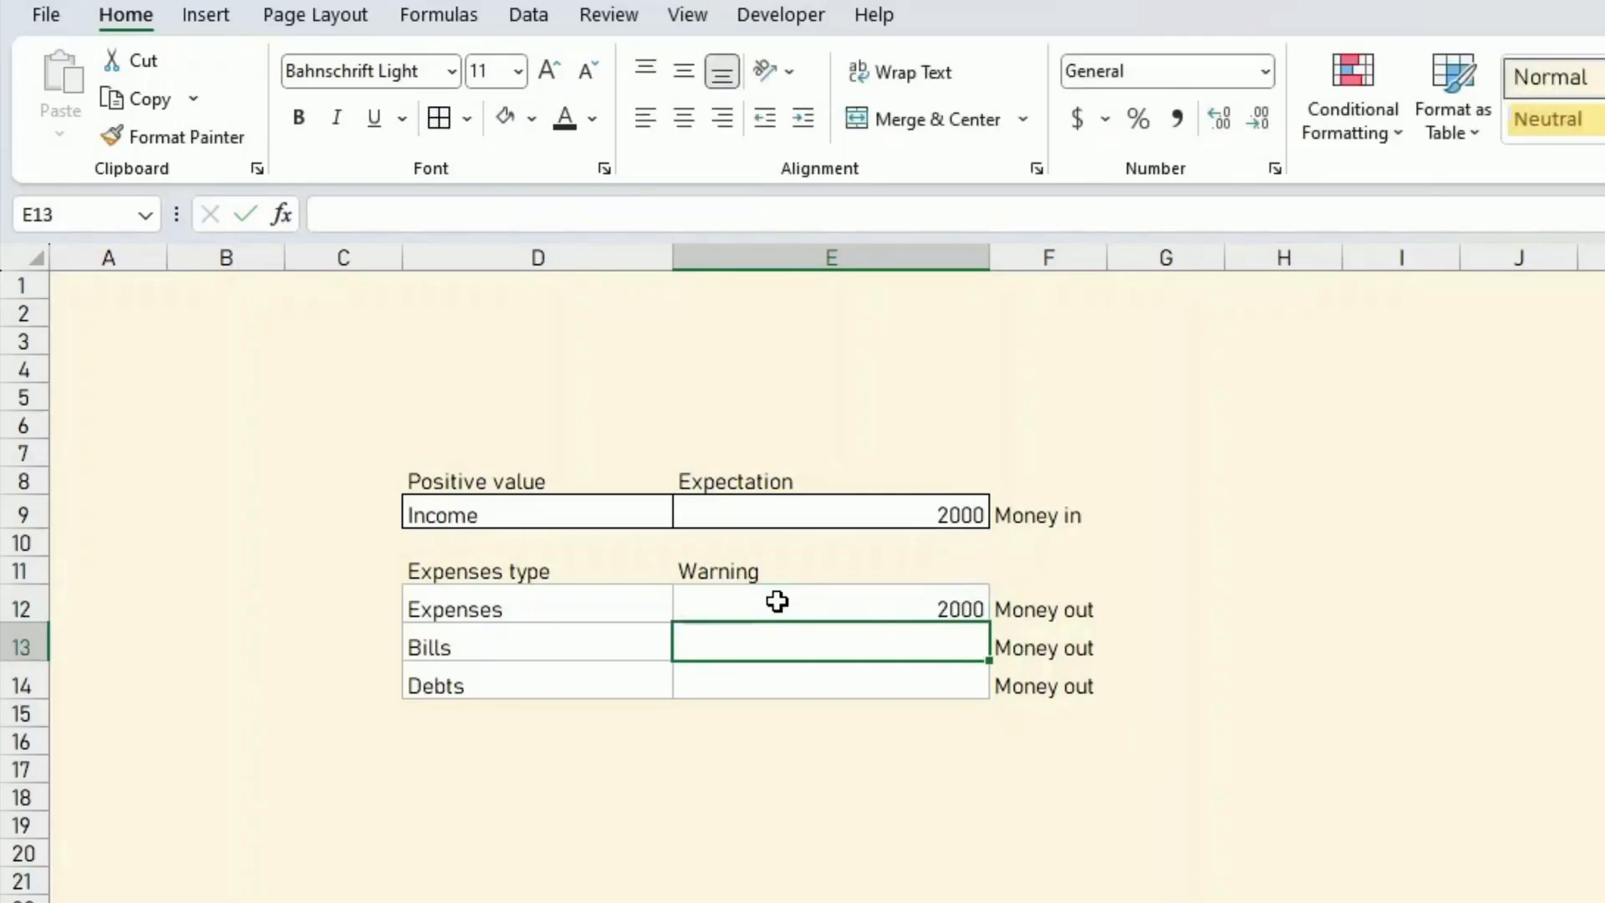
{"action": "type", "text": "2000"}
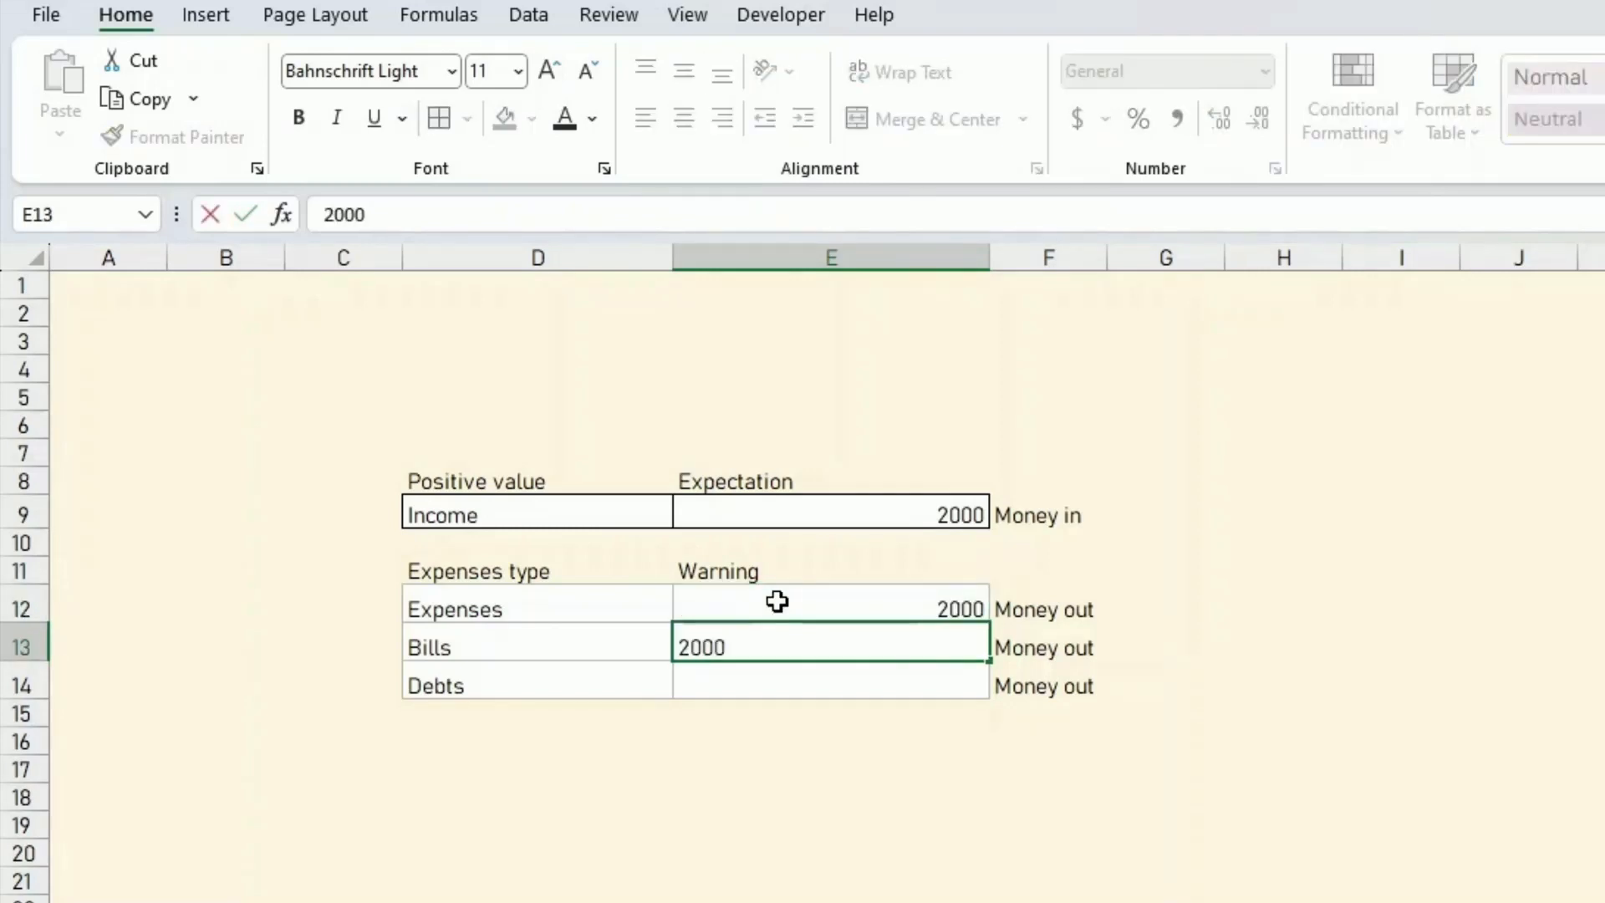
{"action": "key", "text": "Return"}
{"action": "type", "text": "1000"}
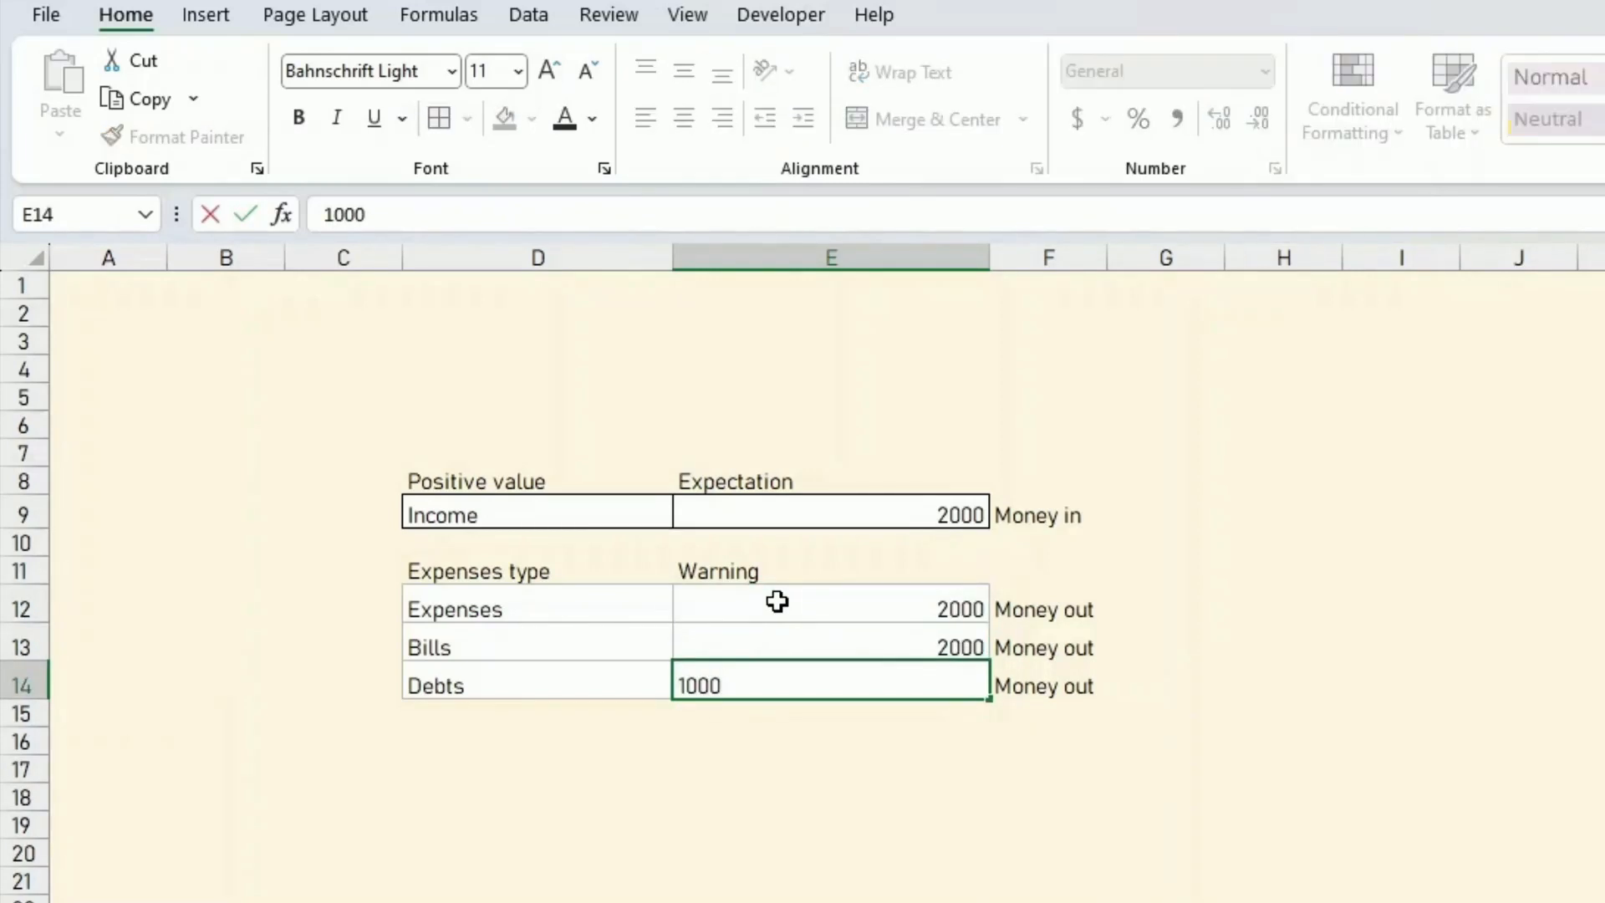
{"action": "key", "text": "Return"}
Copy the income block D8:F9, with its headings and Money in label, to the cells starting at D4
{"action": "key", "text": "Up"}
{"action": "key", "text": "Up"}
{"action": "key", "text": "Up"}
{"action": "key", "text": "Up"}
{"action": "key", "text": "Up"}
{"action": "key", "text": "Up"}
{"action": "key", "text": "Up"}
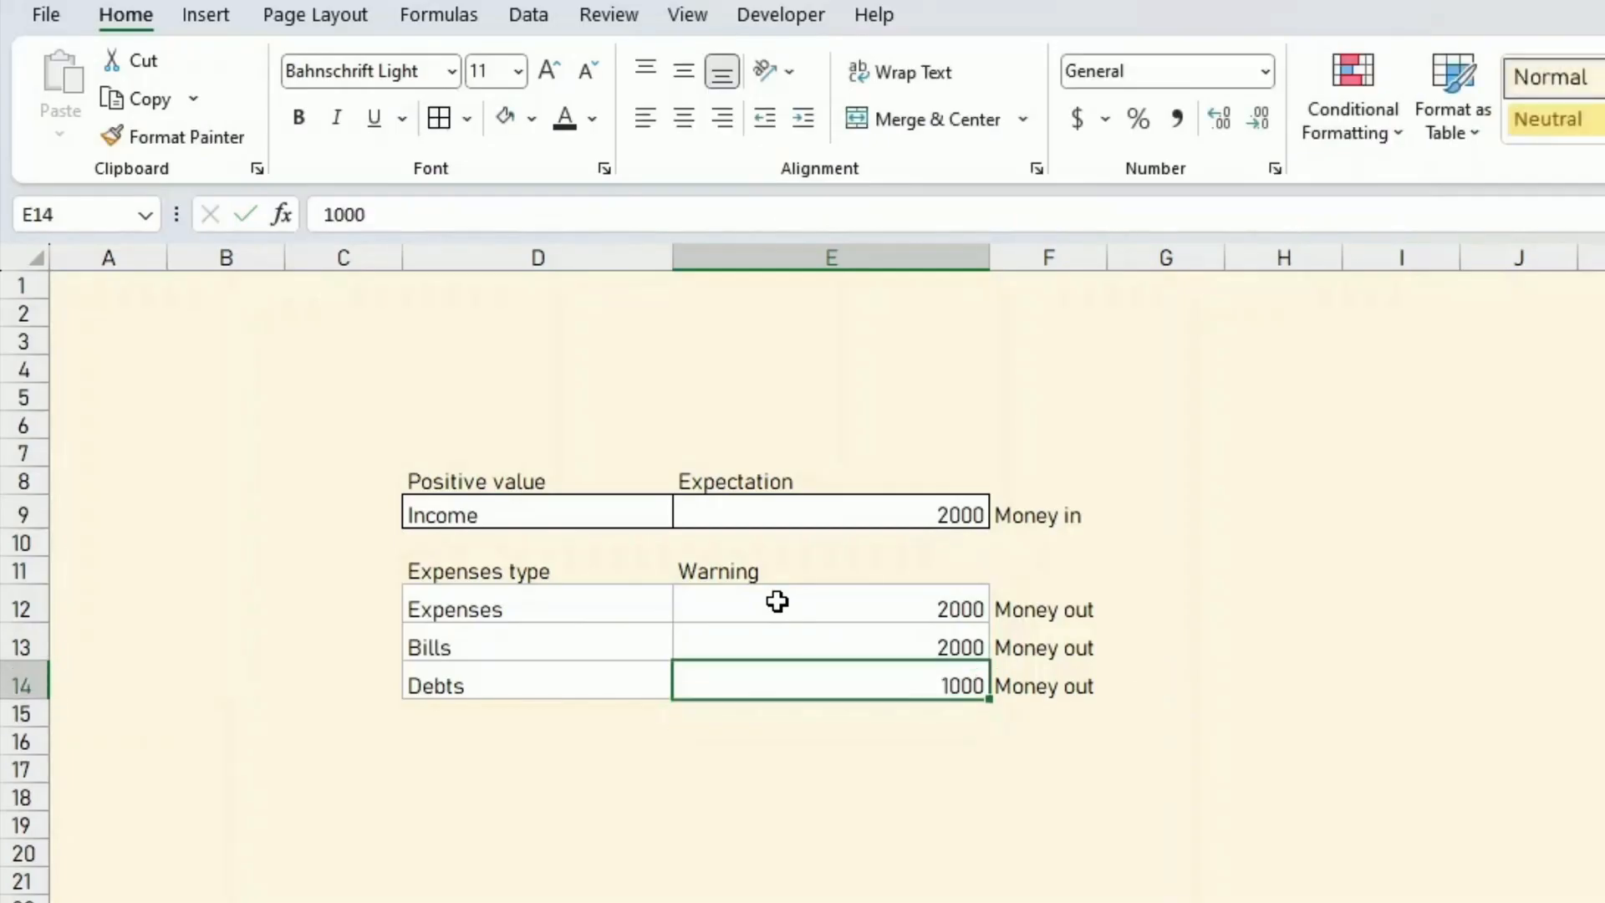
{"action": "key", "text": "Left"}
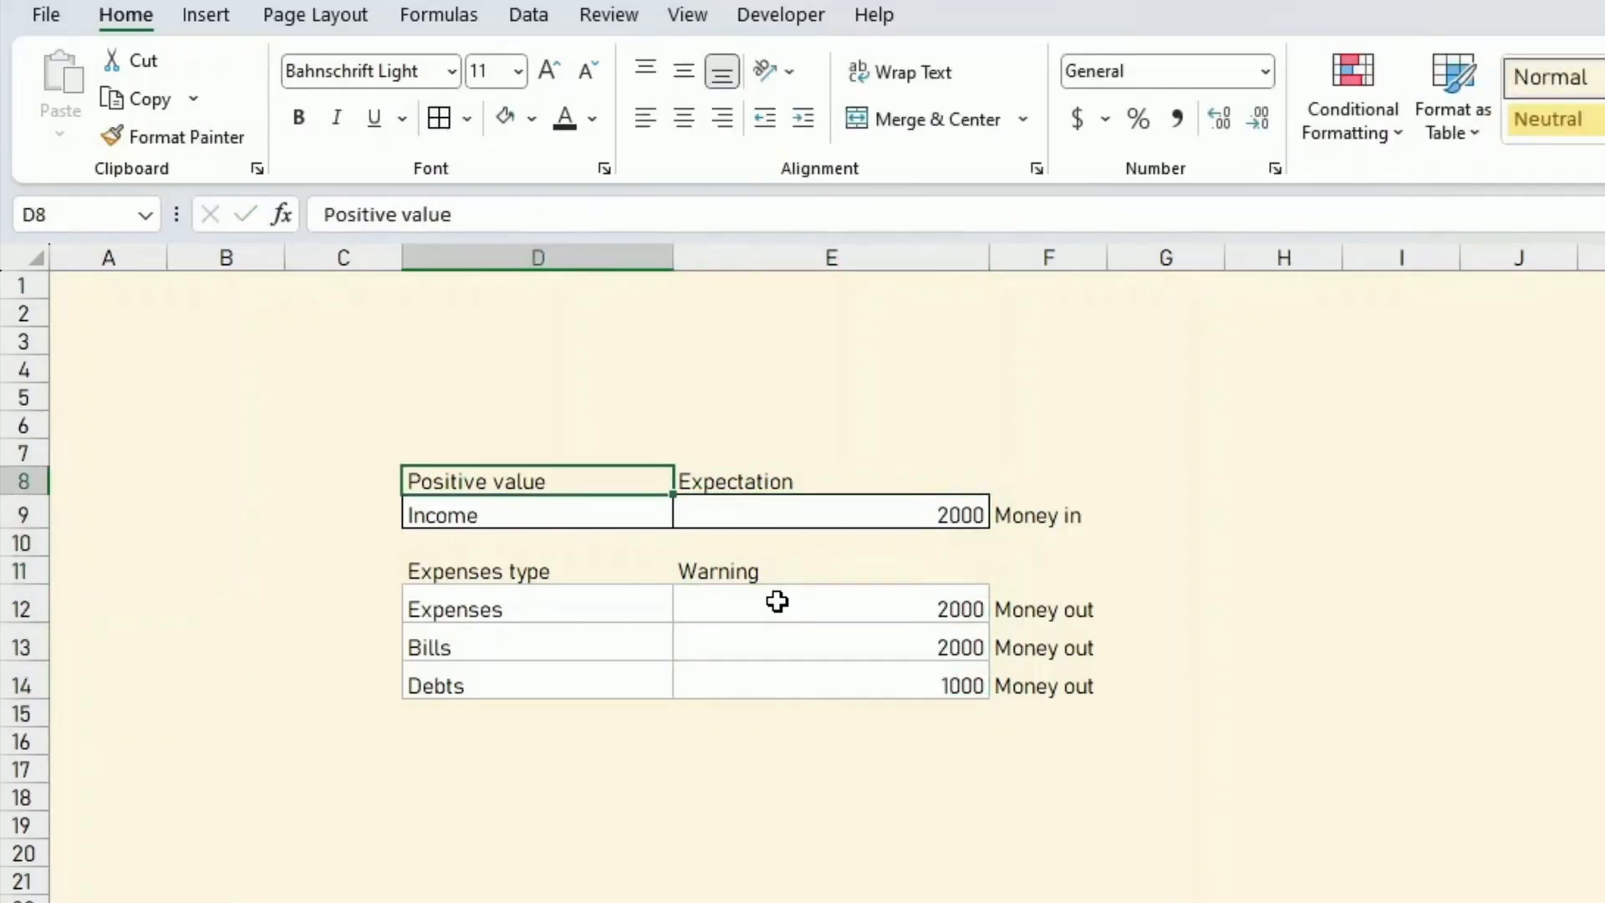
{"action": "key", "text": "shift+Right"}
{"action": "key", "text": "shift+Right"}
{"action": "key", "text": "shift+Down"}
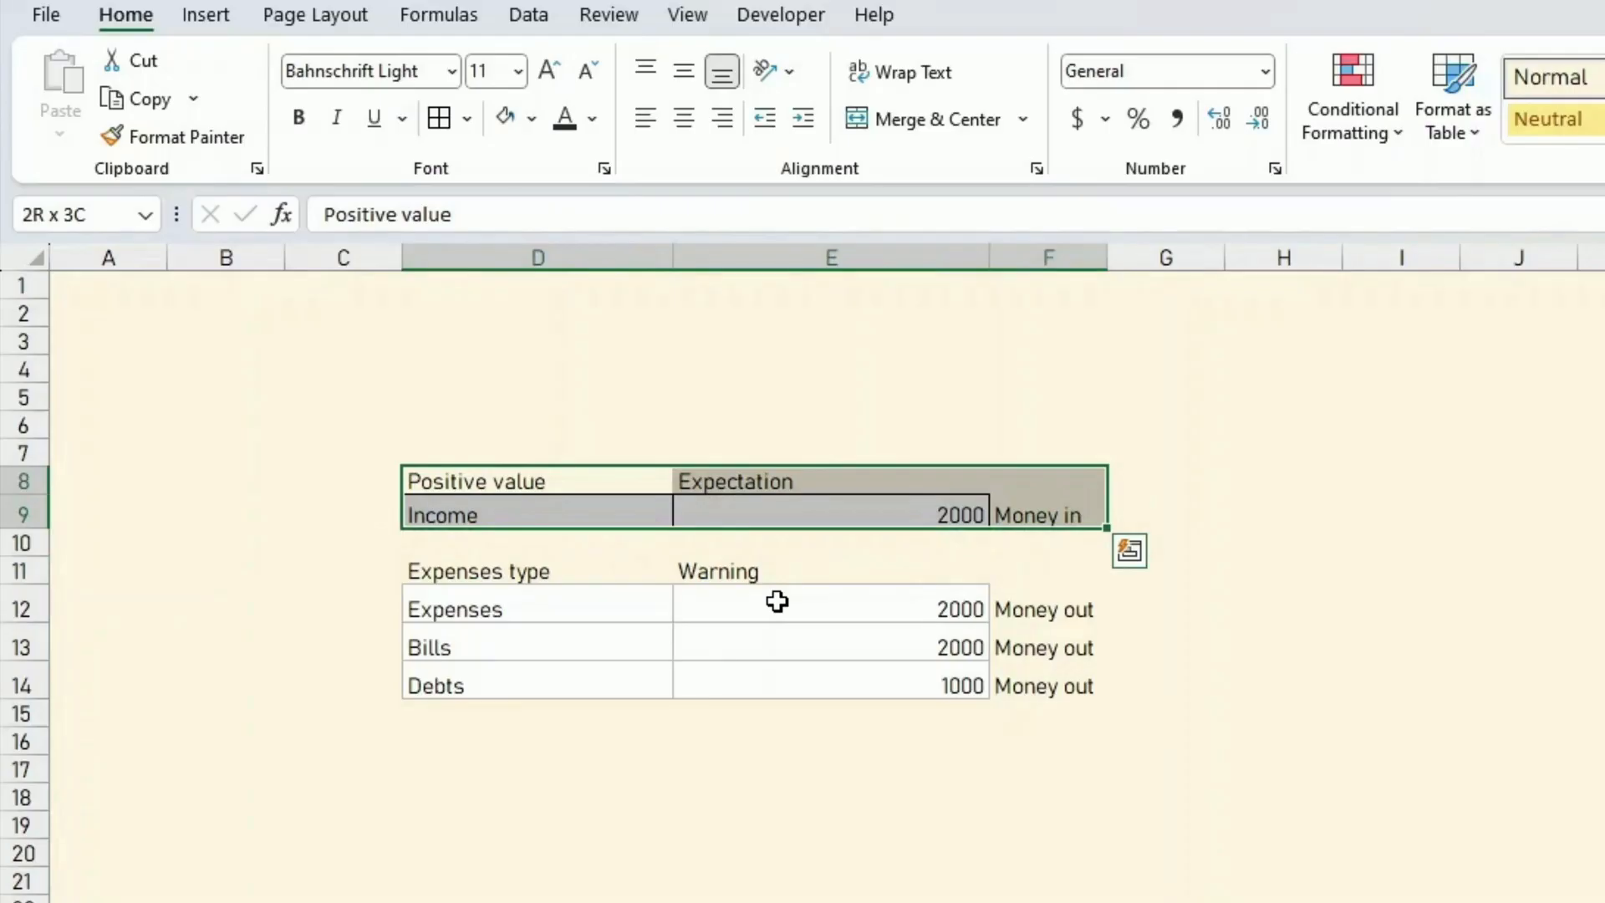
{"action": "key", "text": "ctrl+c"}
{"action": "key", "text": "Up"}
{"action": "key", "text": "Up"}
{"action": "key", "text": "Up"}
{"action": "key", "text": "Up"}
{"action": "key", "text": "ctrl+v"}
Clear the copied Positive value and Income cells D4:D5, including their borders and fill
{"action": "key", "text": "Down"}
{"action": "key", "text": "Up"}
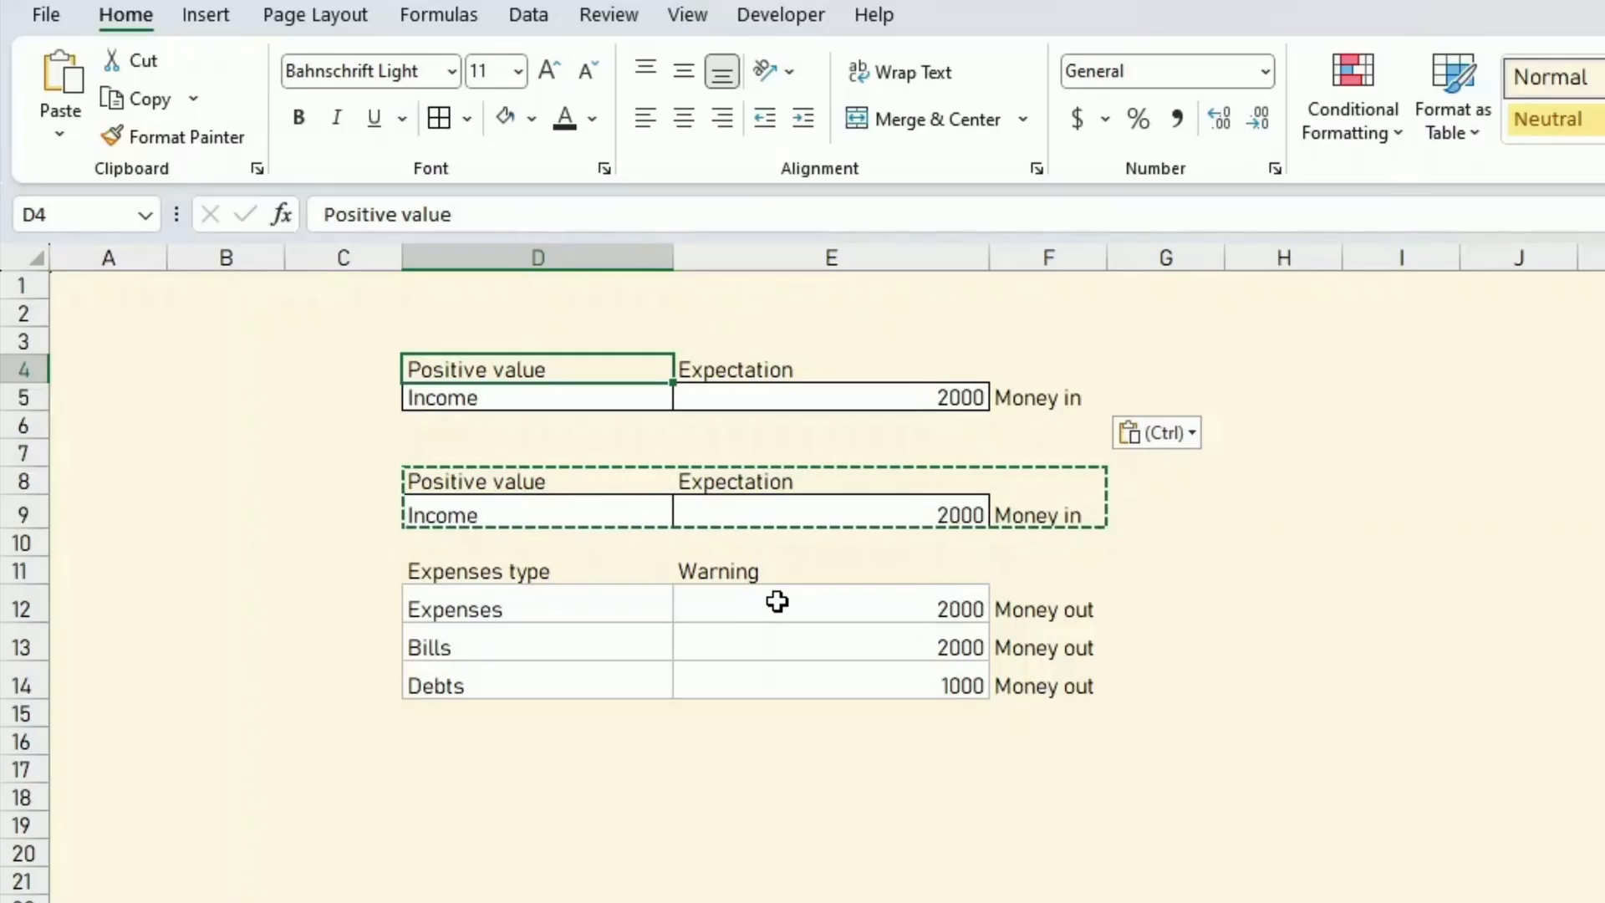
{"action": "key", "text": "ctrl+z"}
Enter the heading Overall Spend threshold in E4 and 4000 in E5, and clear the copied label from F5
{"action": "left_click", "coordinate": [706, 370]}
{"action": "type", "text": "Overall"}
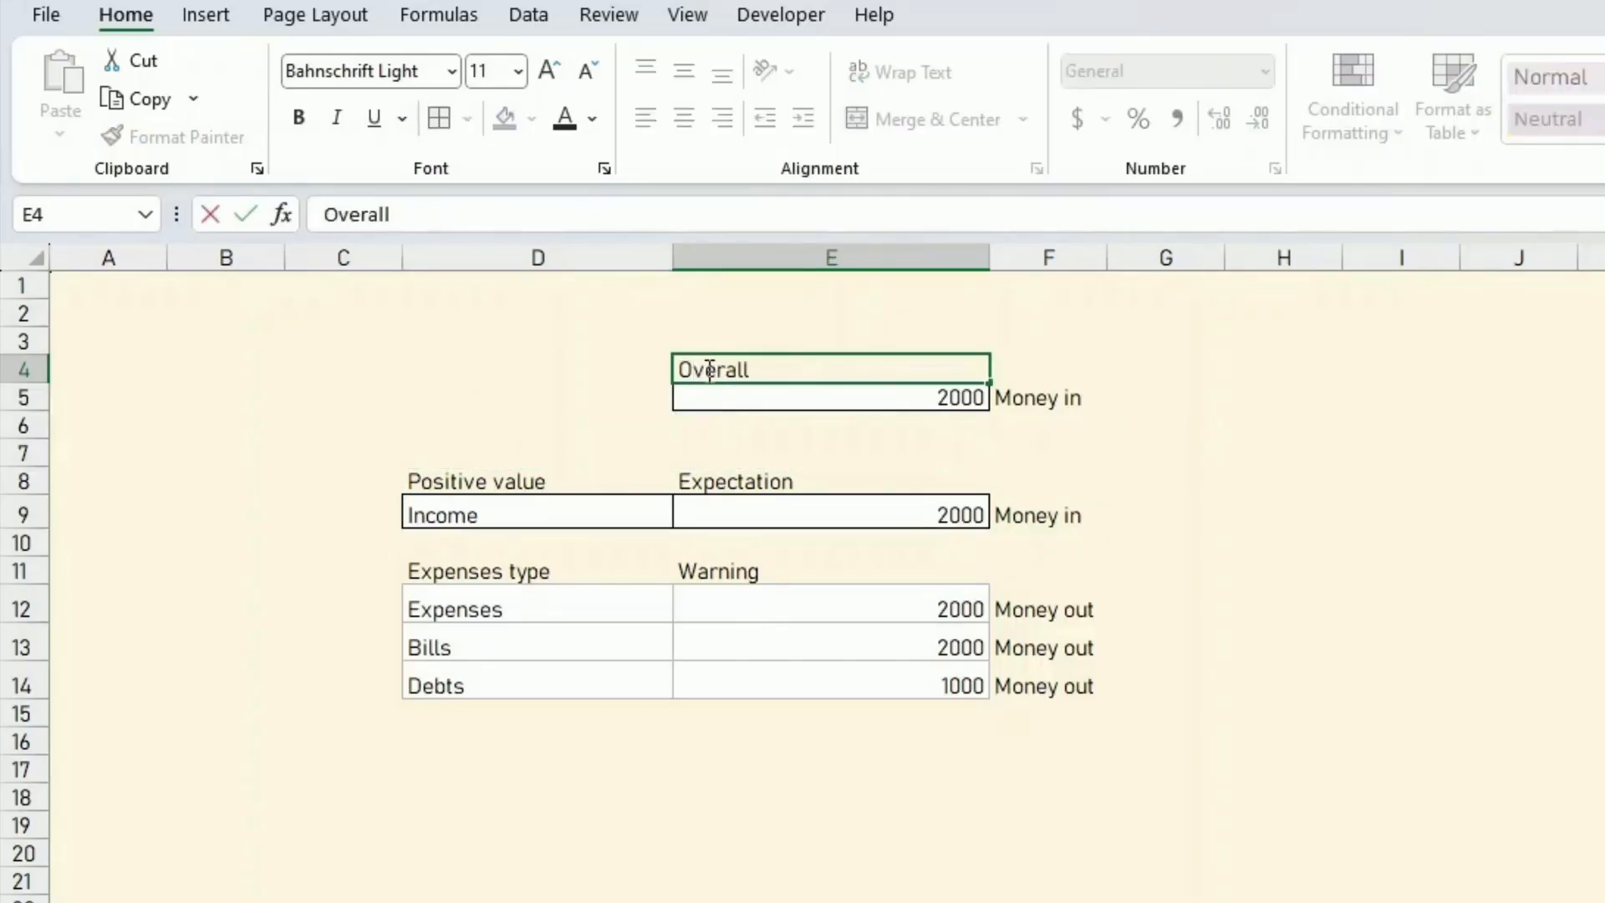
{"action": "type", "text": " Spend threshold"}
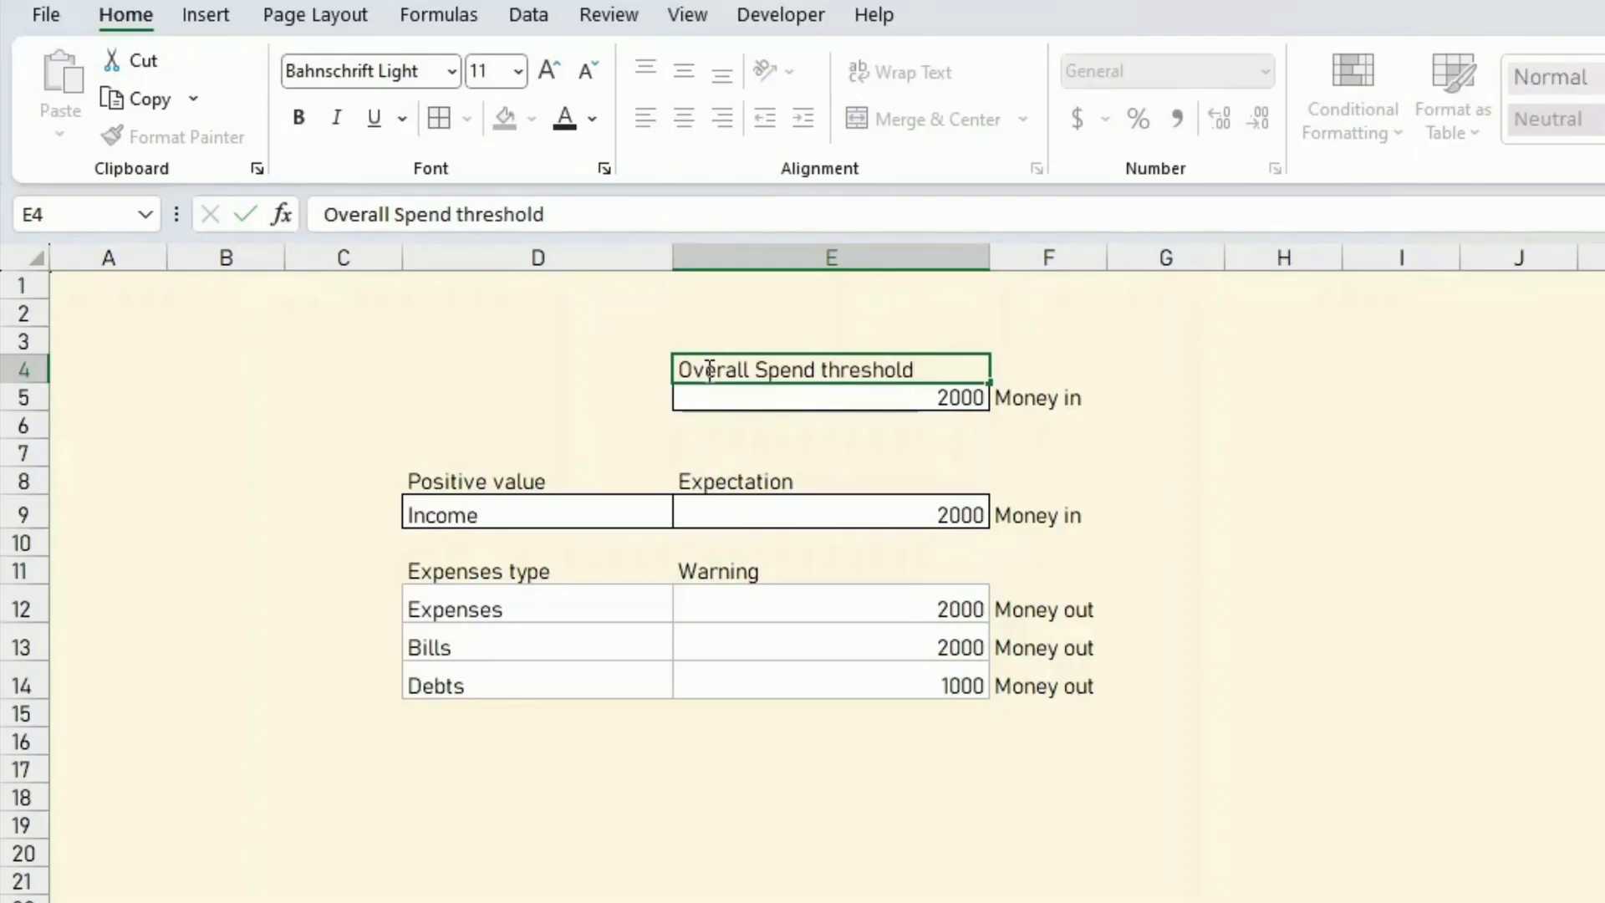
{"action": "key", "text": "Return"}
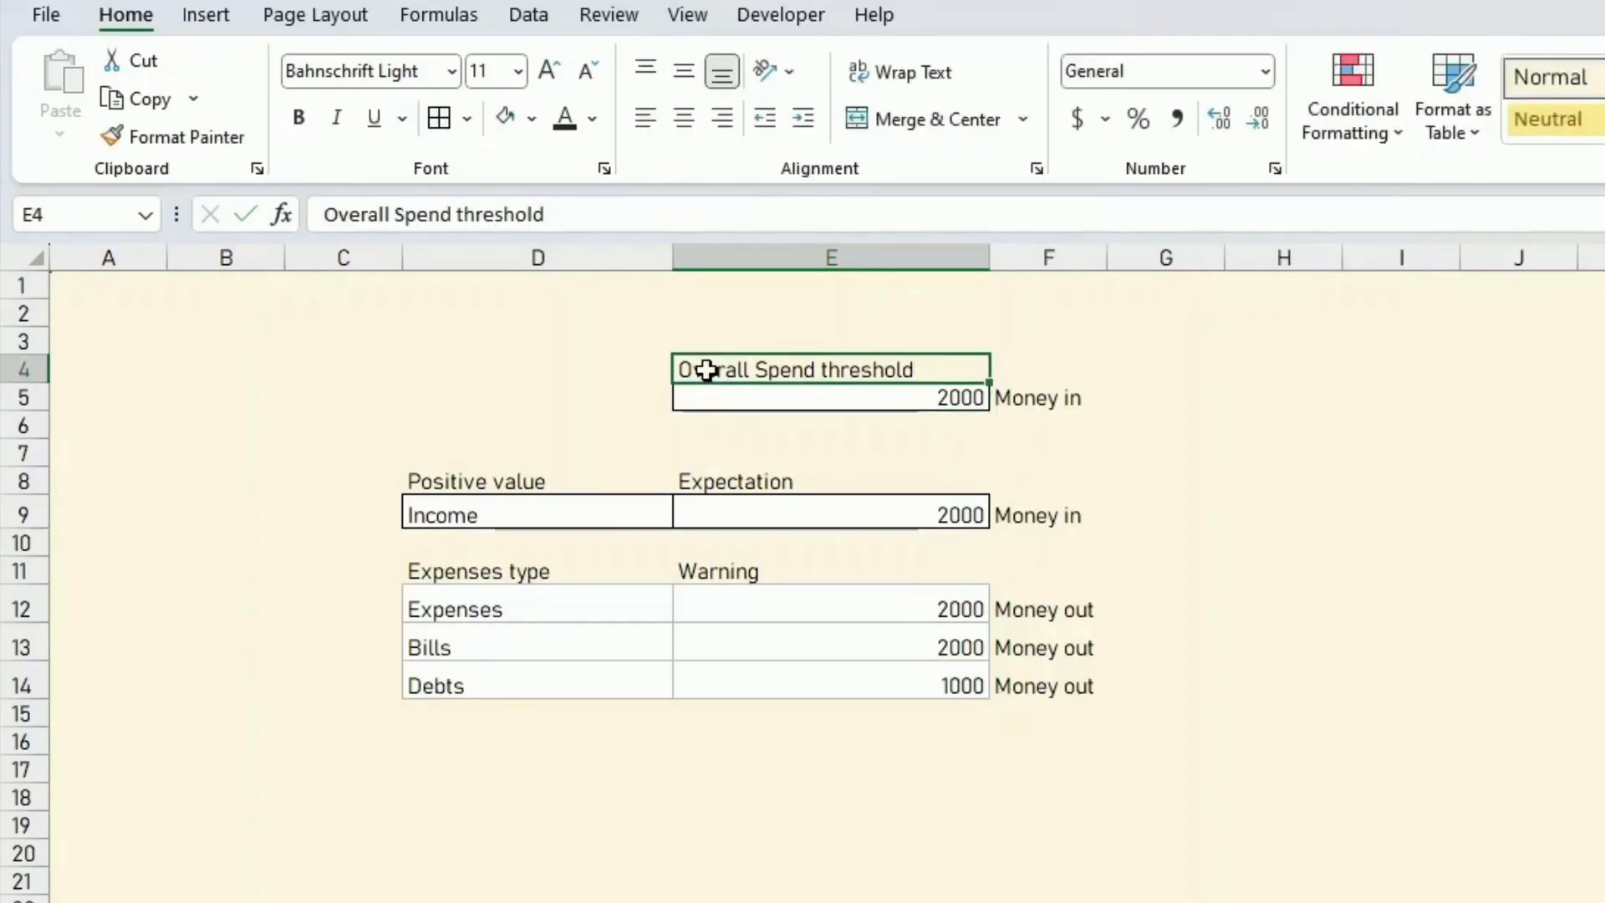
{"action": "type", "text": "4000"}
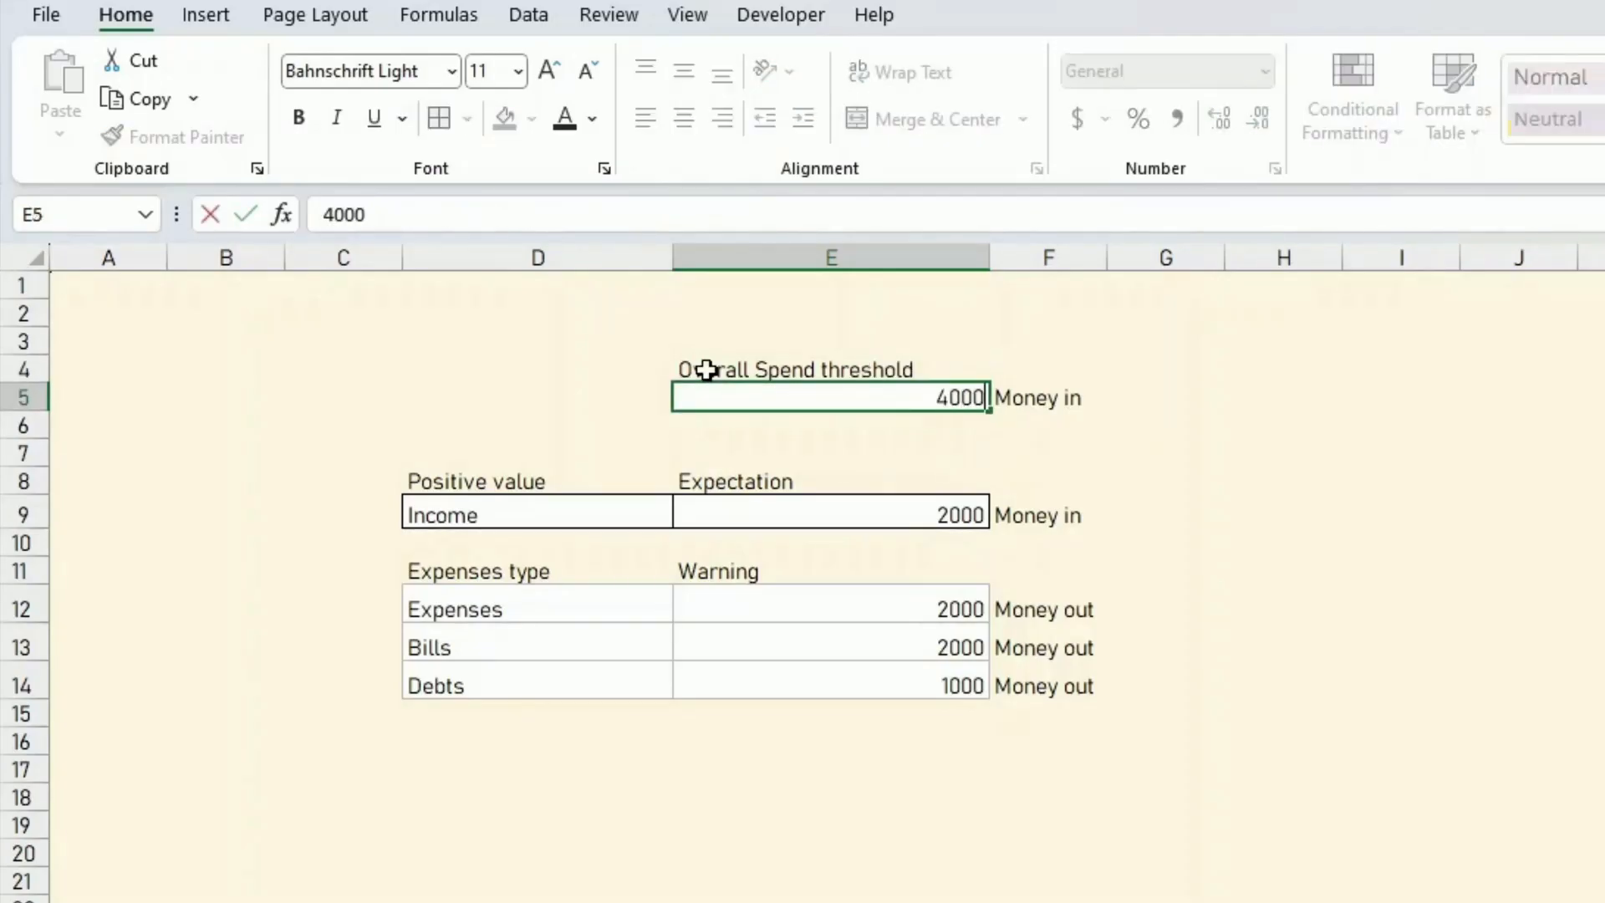
{"action": "key", "text": "Tab"}
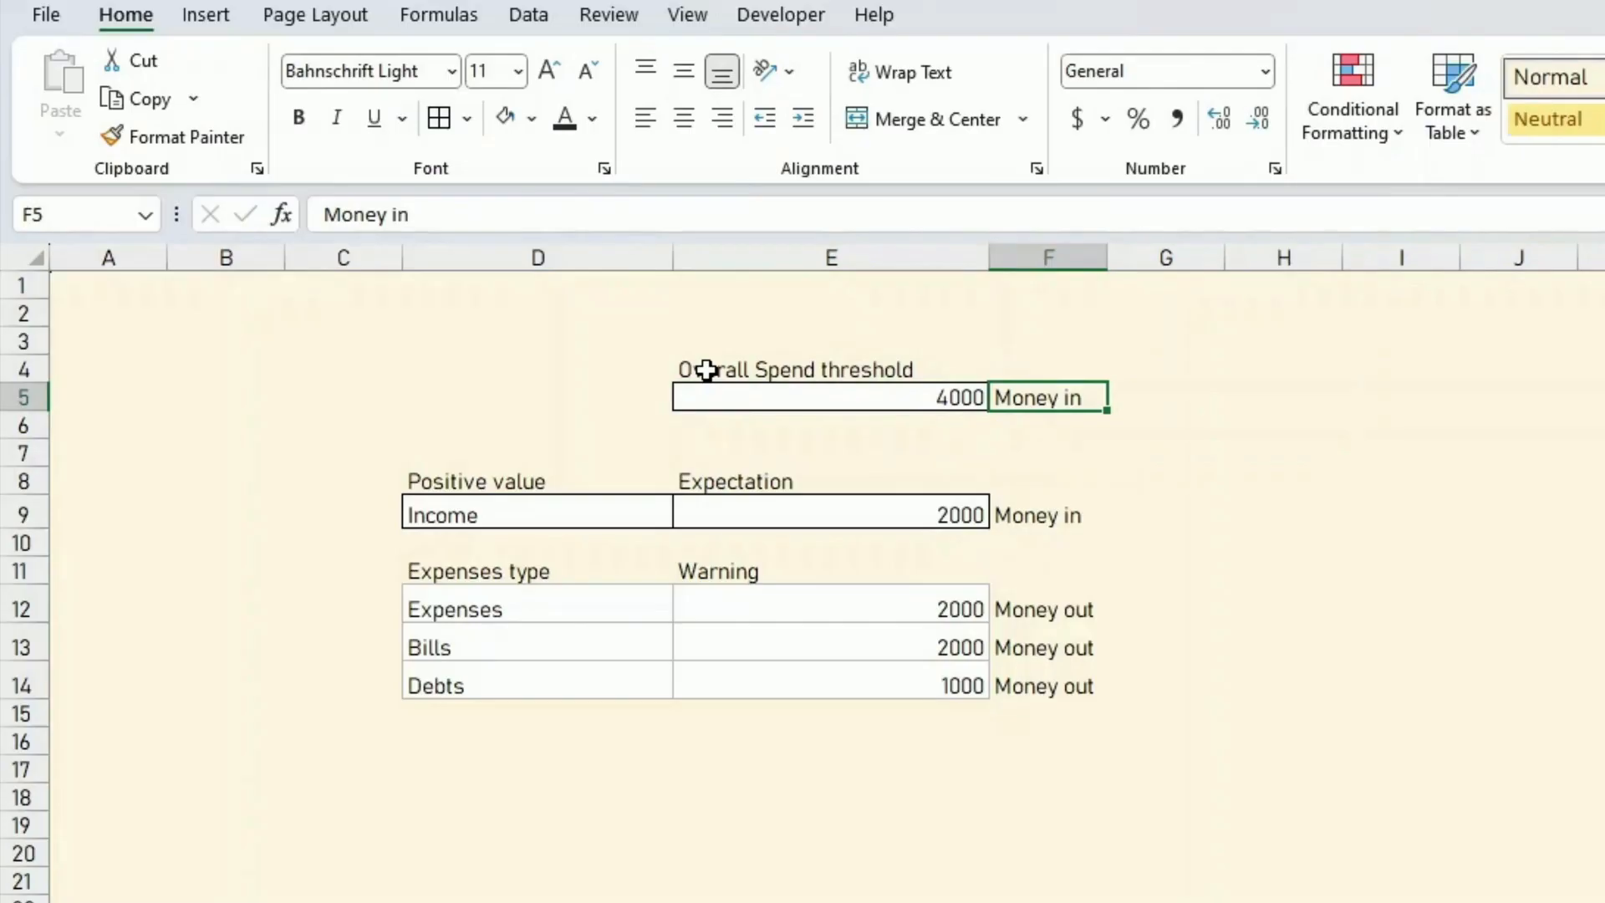
{"action": "key", "text": "Delete"}
Format the Money in label in F9 as bold dark green text
{"action": "key", "text": "Down"}
{"action": "key", "text": "Down"}
{"action": "key", "text": "Down"}
{"action": "key", "text": "Down"}
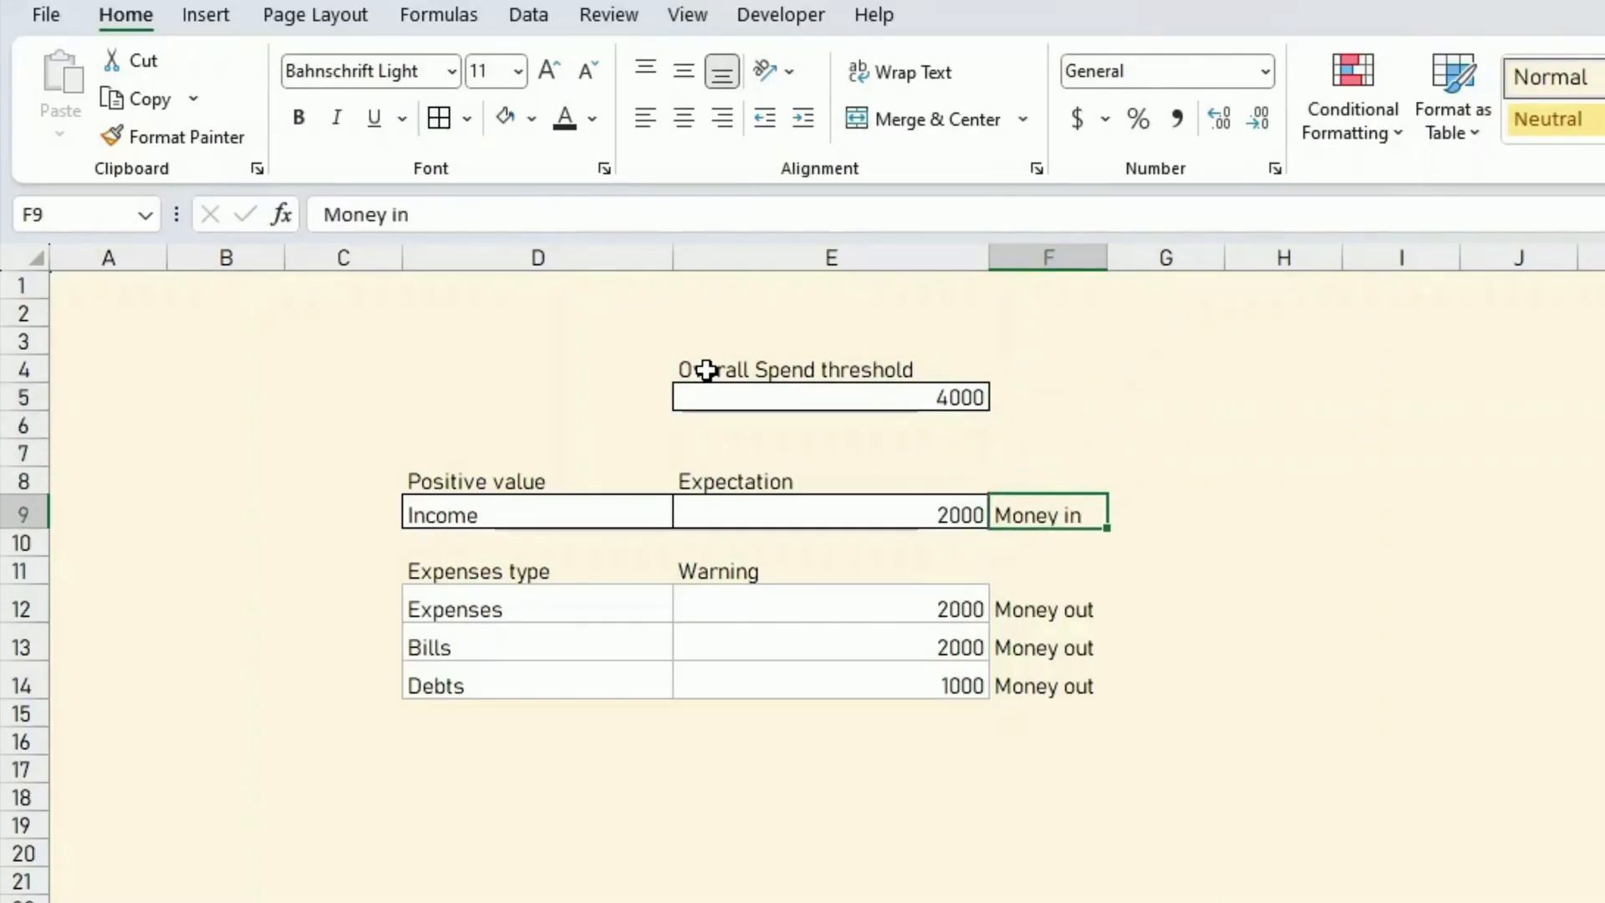
{"action": "left_click", "coordinate": [592, 119]}
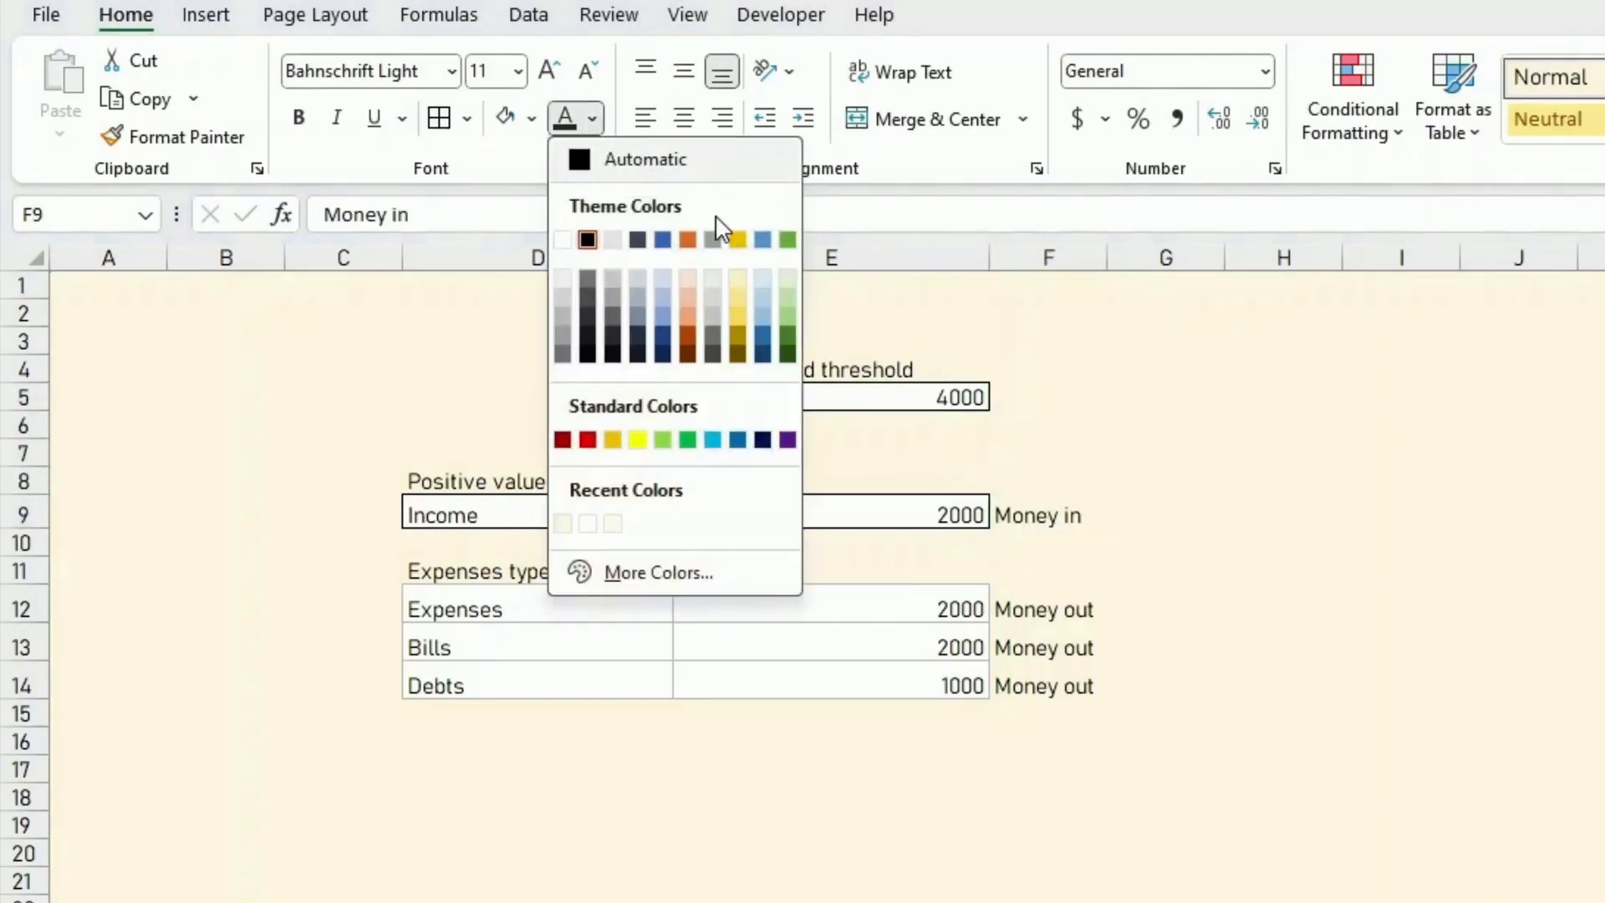
{"action": "left_click", "coordinate": [794, 336]}
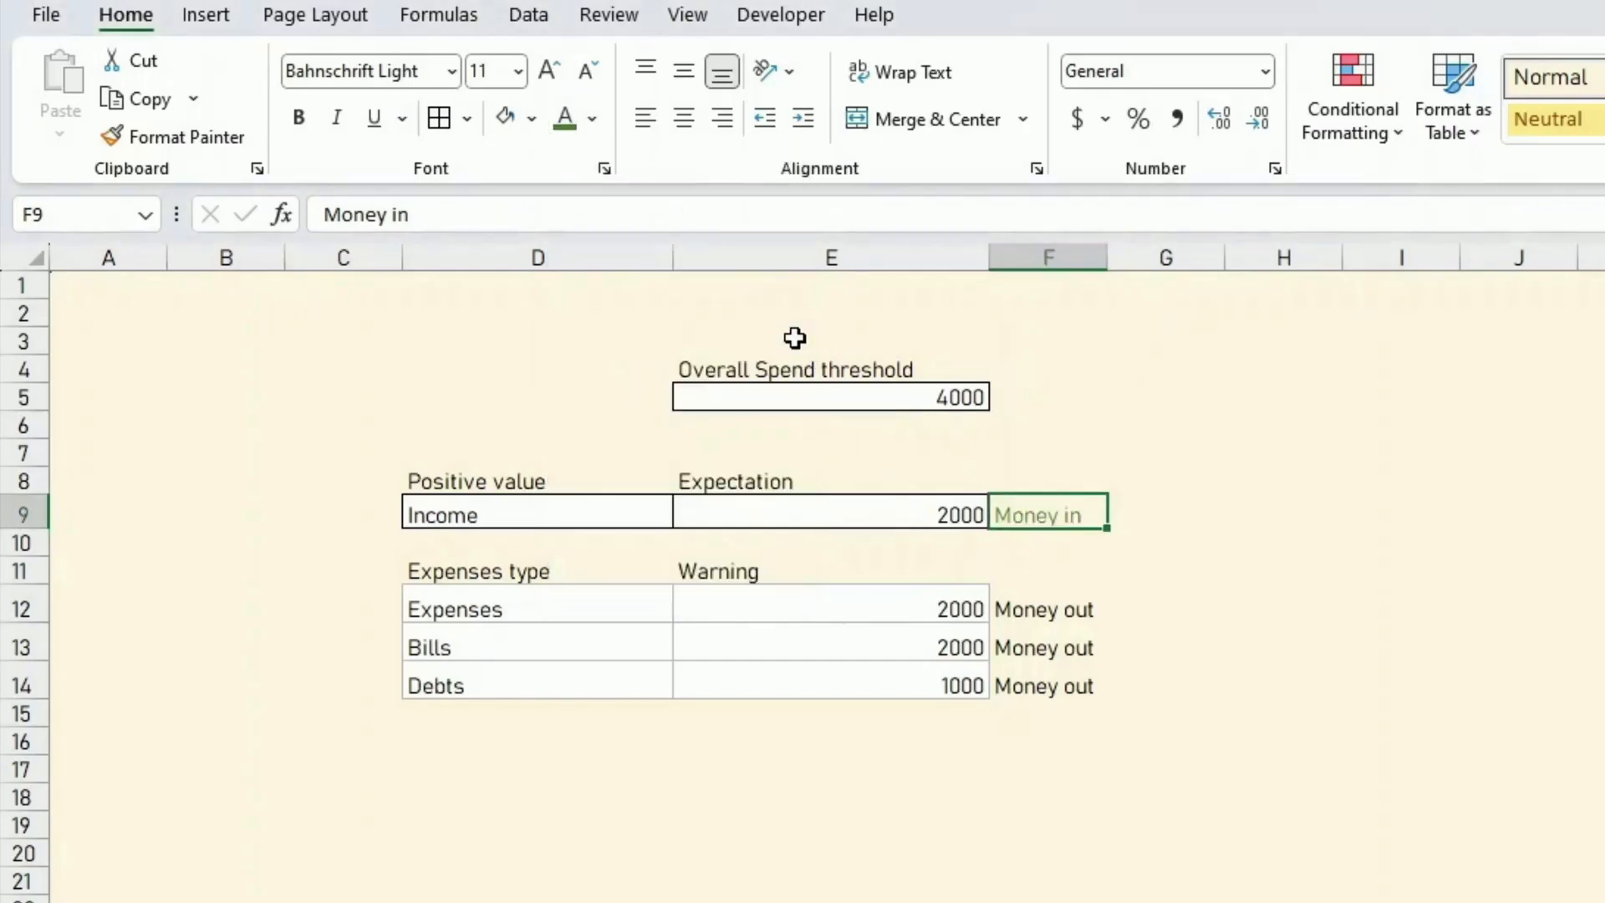
{"action": "key", "text": "ctrl+b"}
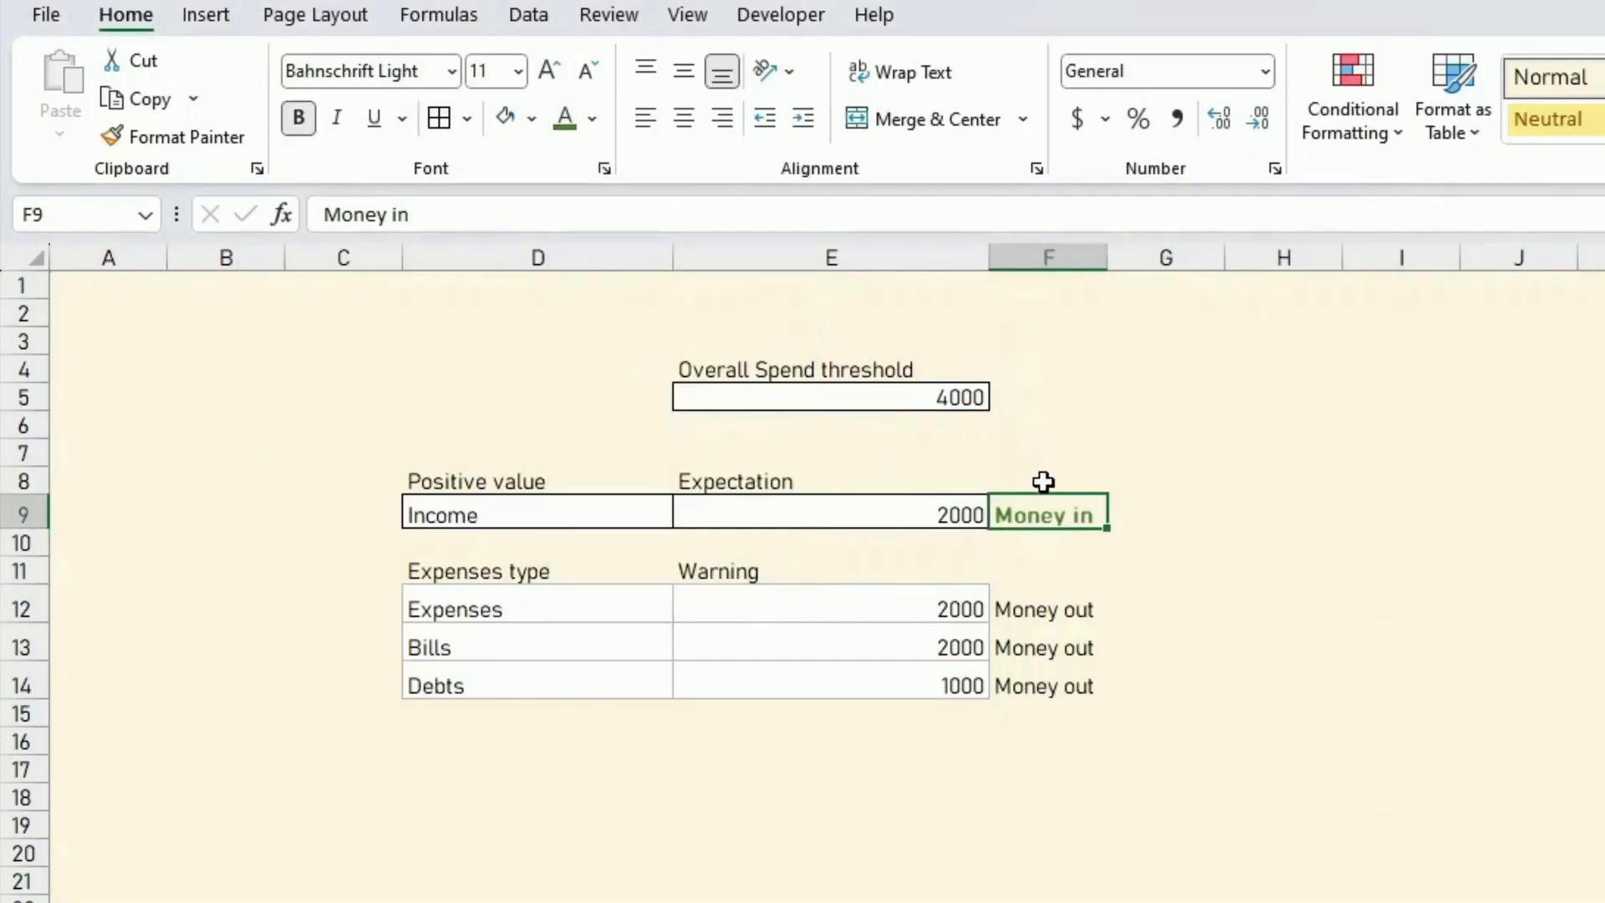
Apply a heavier Bahnschrift font to the headings in E4, D8:E8 and D11:E11 and the Money out labels in F12:F14
{"action": "left_click_drag", "start_coordinate": [575, 514], "coordinate": [731, 518]}
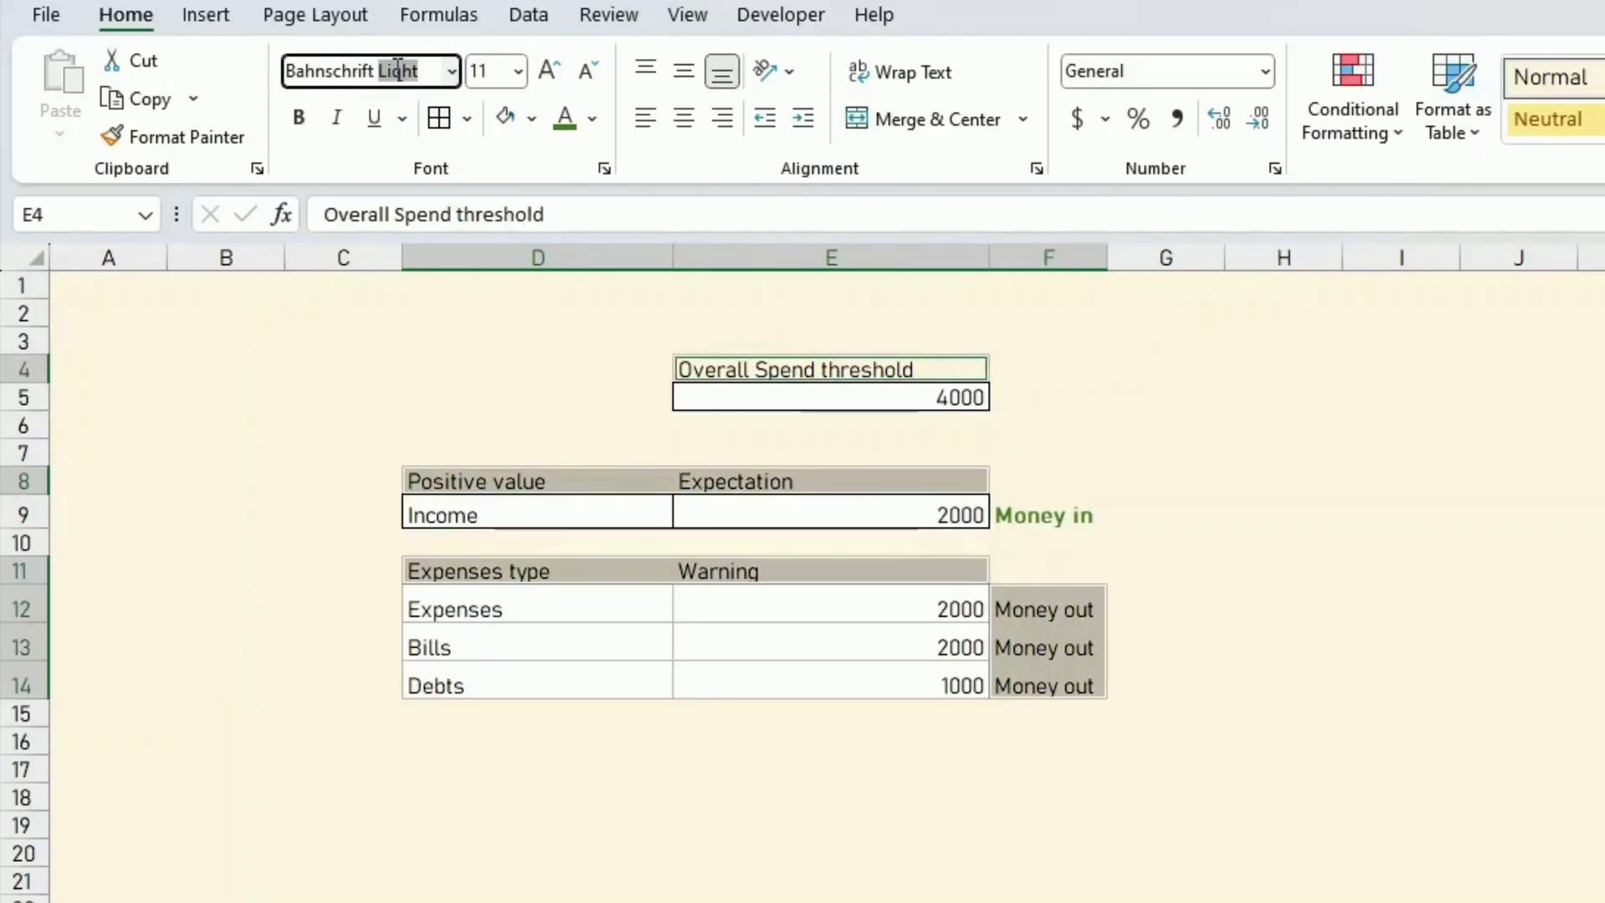
{"action": "key", "text": "Delete"}
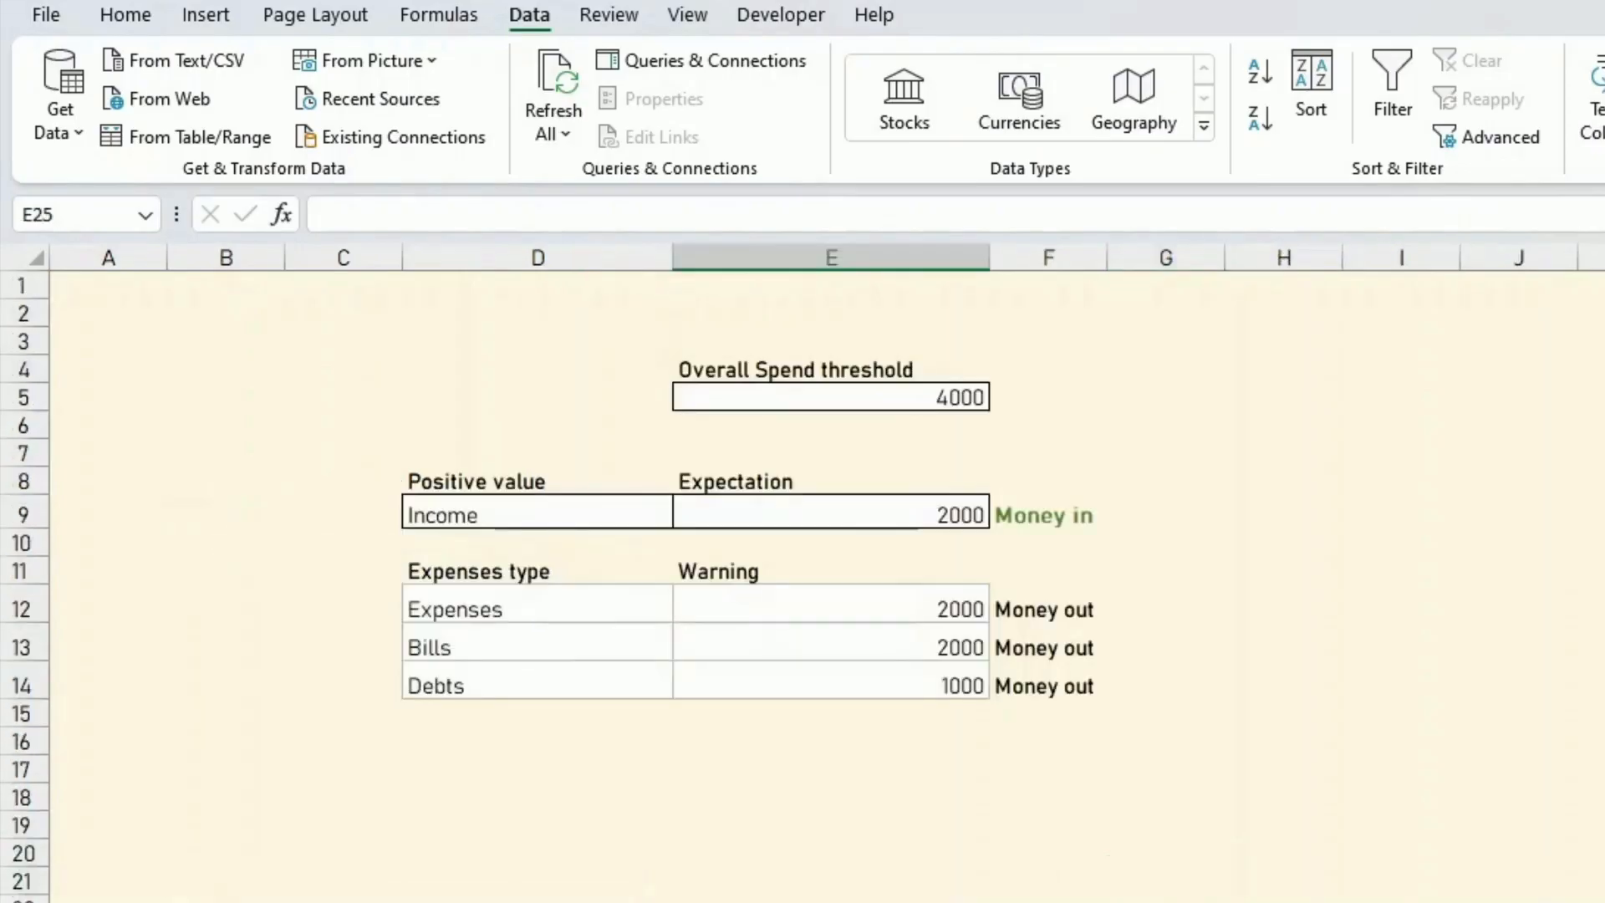
Link cell D15 below the expense types to the Income label with the formula =D9
{"action": "left_click_drag", "start_coordinate": [418, 517], "coordinate": [887, 507]}
{"action": "left_click", "coordinate": [501, 715]}
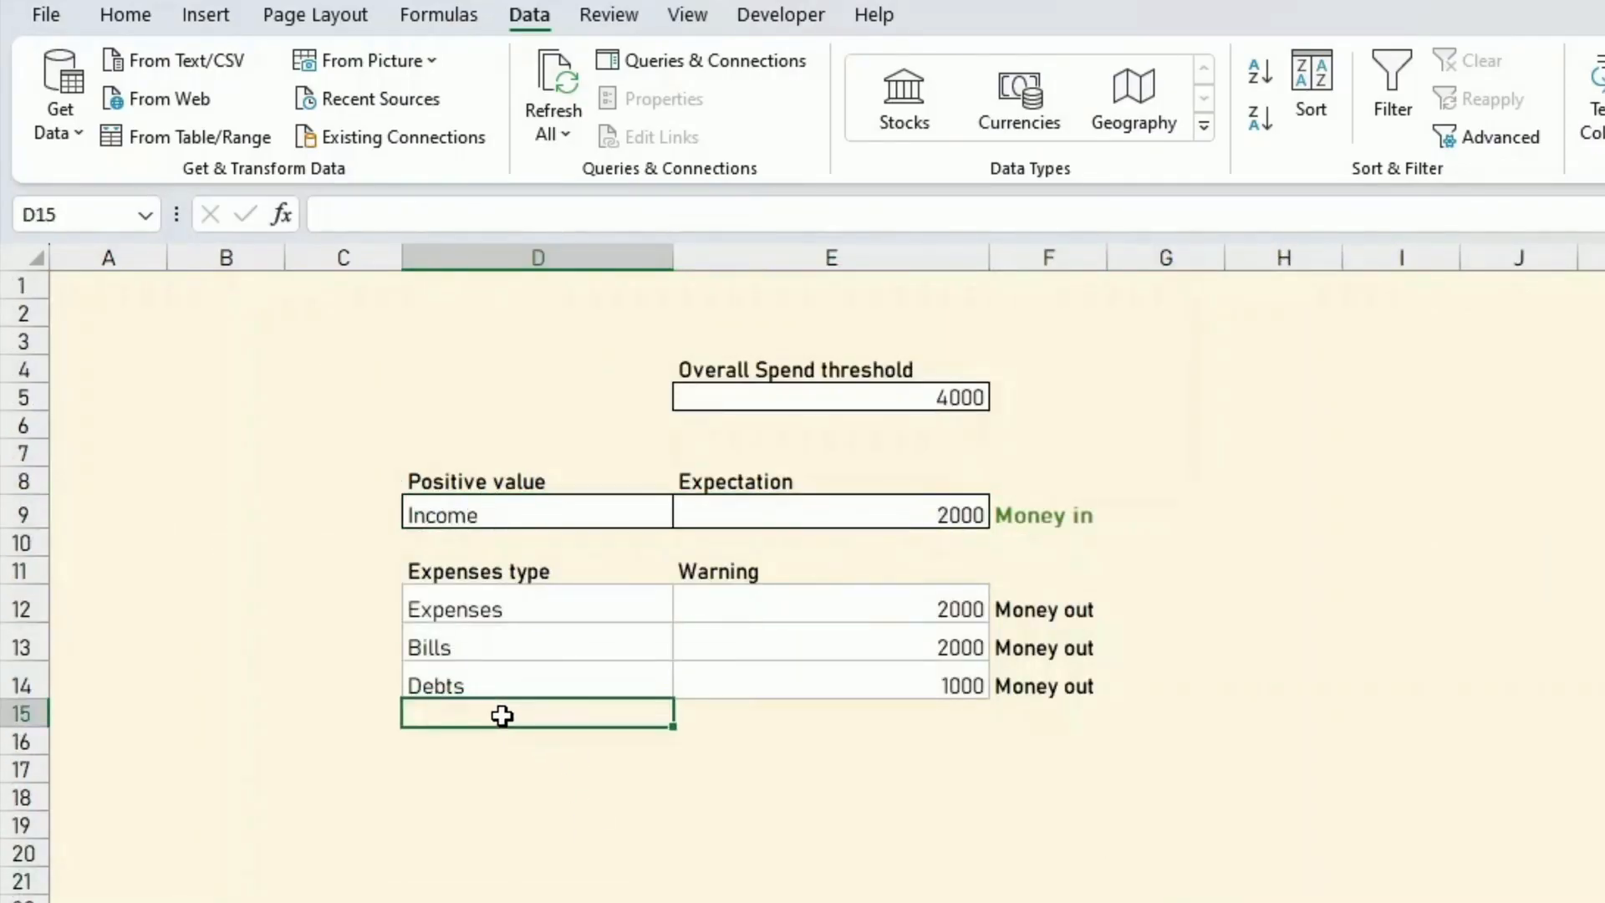
{"action": "type", "text": "="}
{"action": "key", "text": "Up"}
{"action": "key", "text": "Up"}
{"action": "key", "text": "Up"}
{"action": "key", "text": "Up"}
{"action": "key", "text": "Up"}
{"action": "key", "text": "Up"}
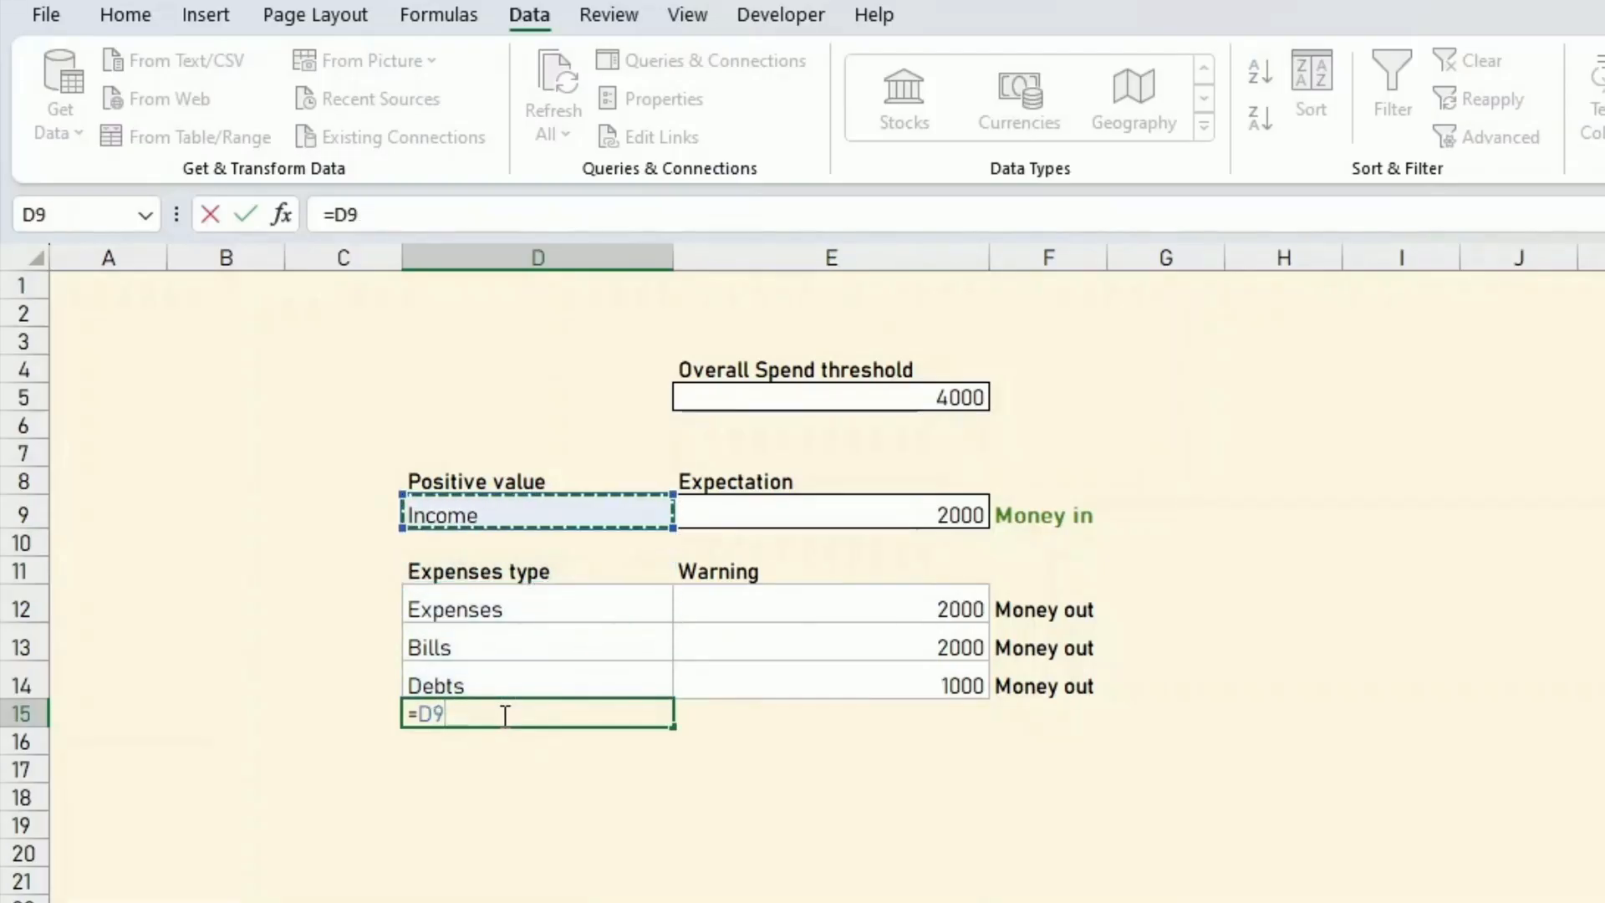
{"action": "key", "text": "Return"}
{"action": "left_click", "coordinate": [502, 715]}
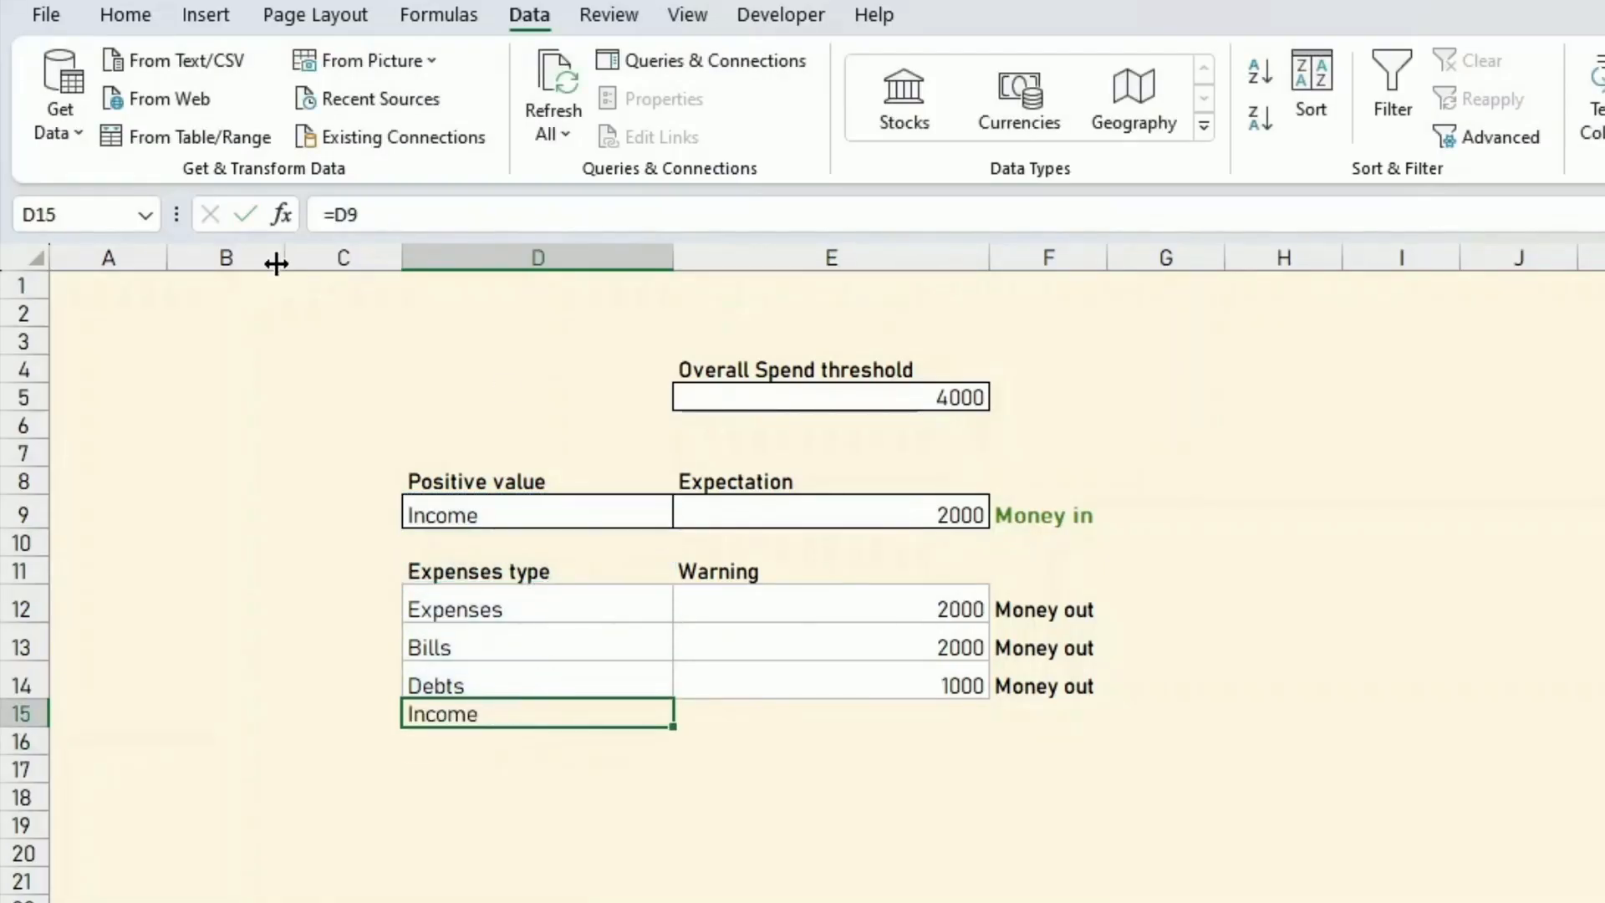
Test the link by replacing the label in D9 with xx and then restoring it to Income
{"action": "left_click", "coordinate": [463, 506]}
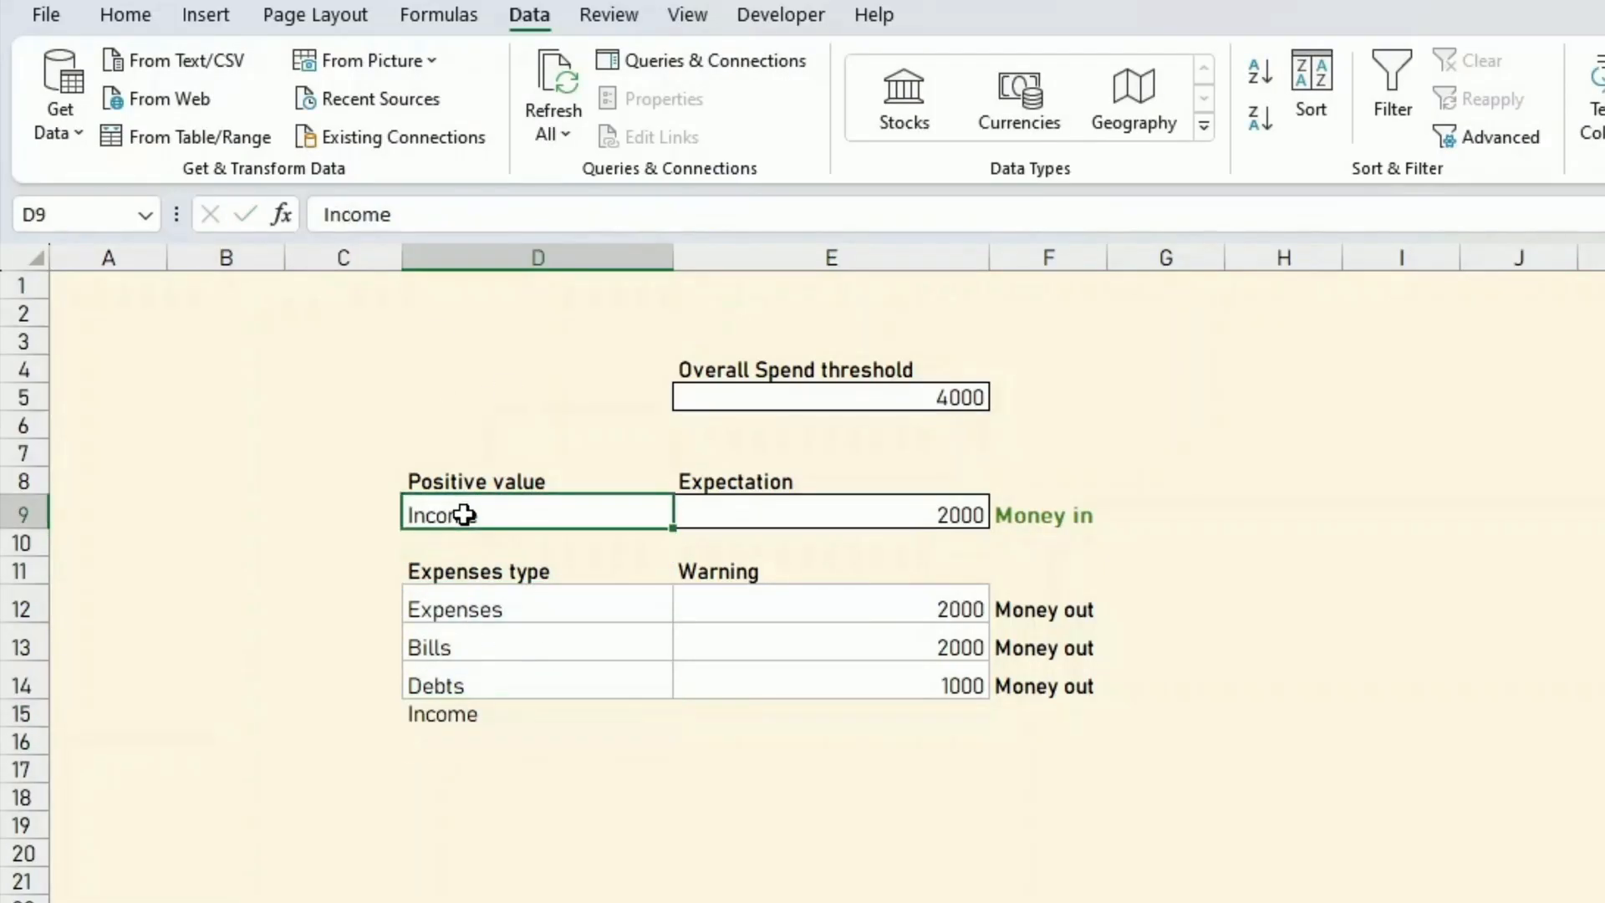
{"action": "type", "text": "xx"}
{"action": "key", "text": "Return"}
{"action": "left_click", "coordinate": [476, 513]}
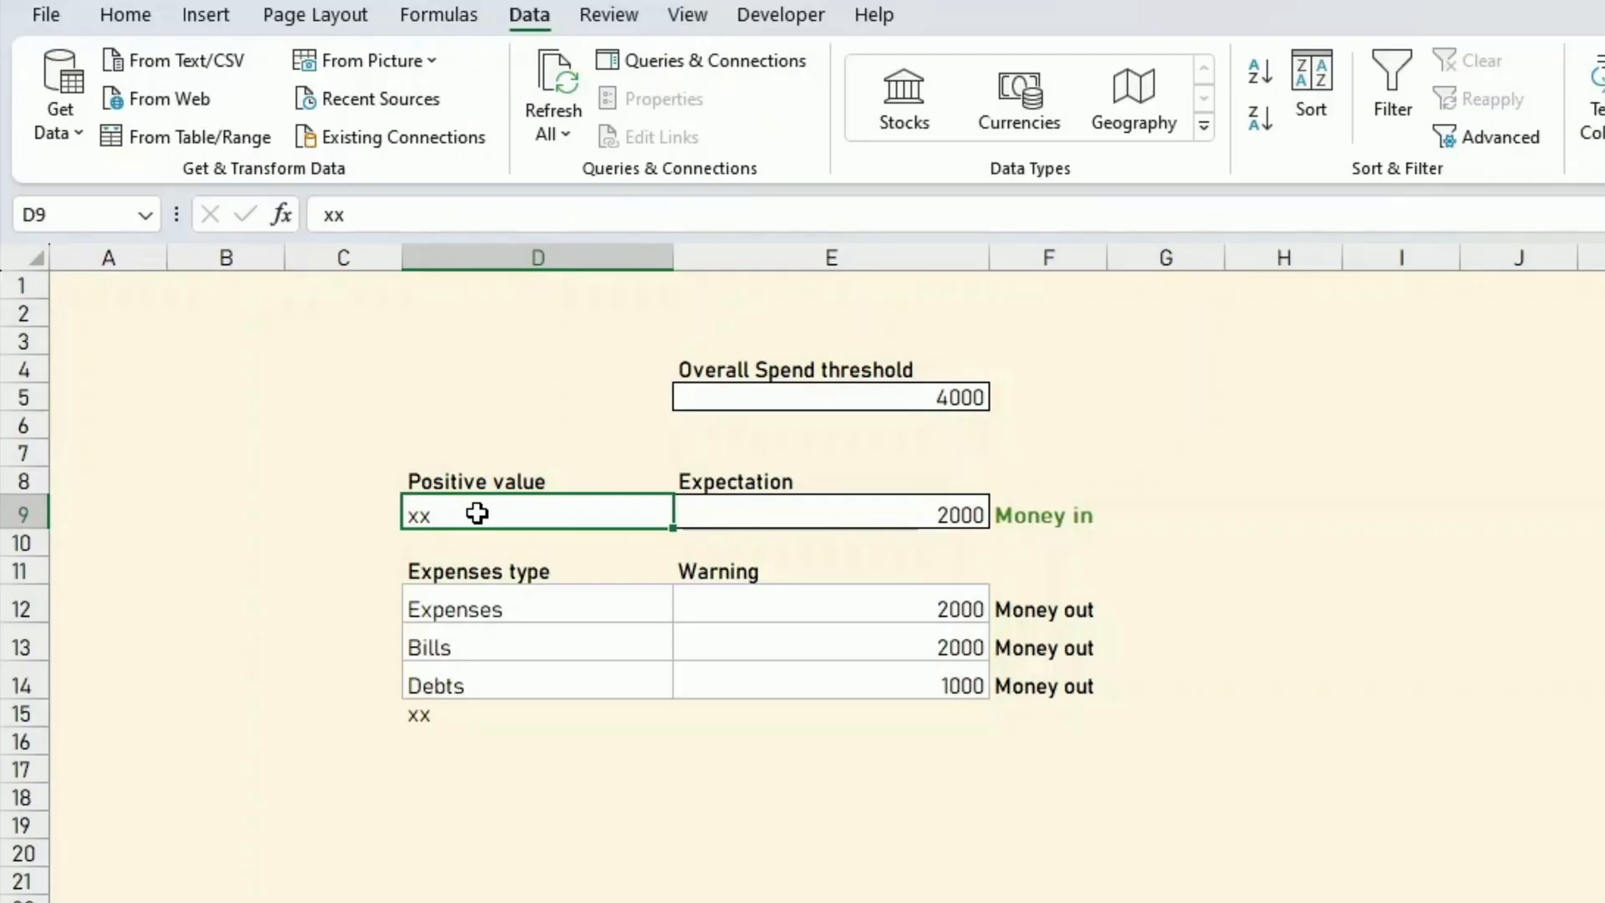
{"action": "type", "text": "Income"}
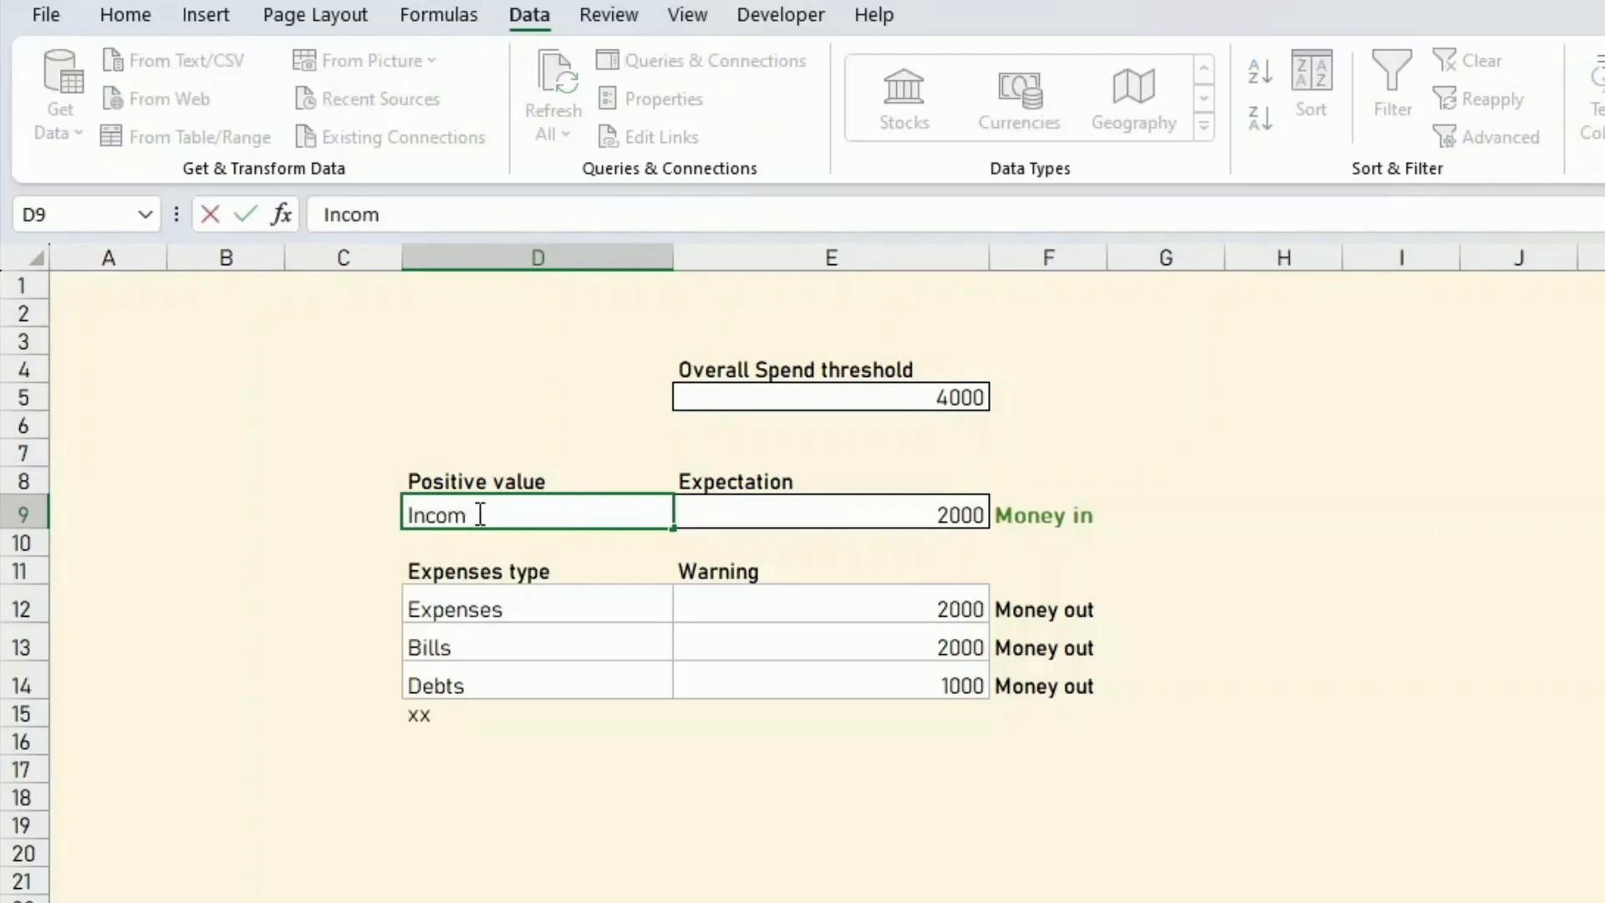
{"action": "key", "text": "Return"}
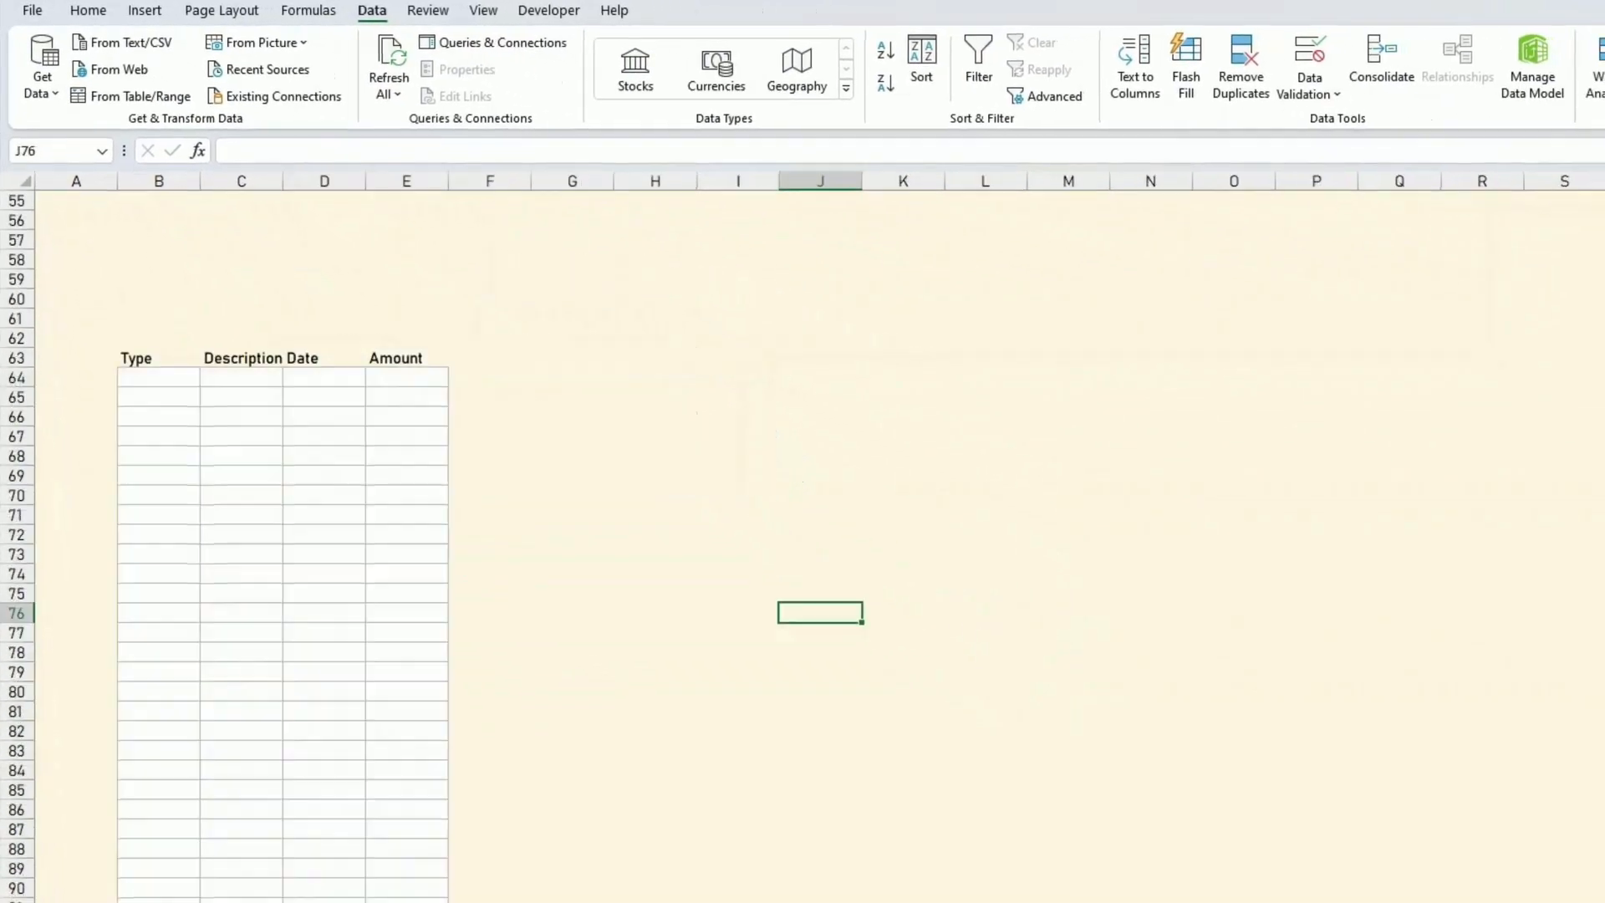
Add list data validation to the first Type cell B64 with the source =Settings!$D$12:$D$15
{"action": "left_click", "coordinate": [154, 379]}
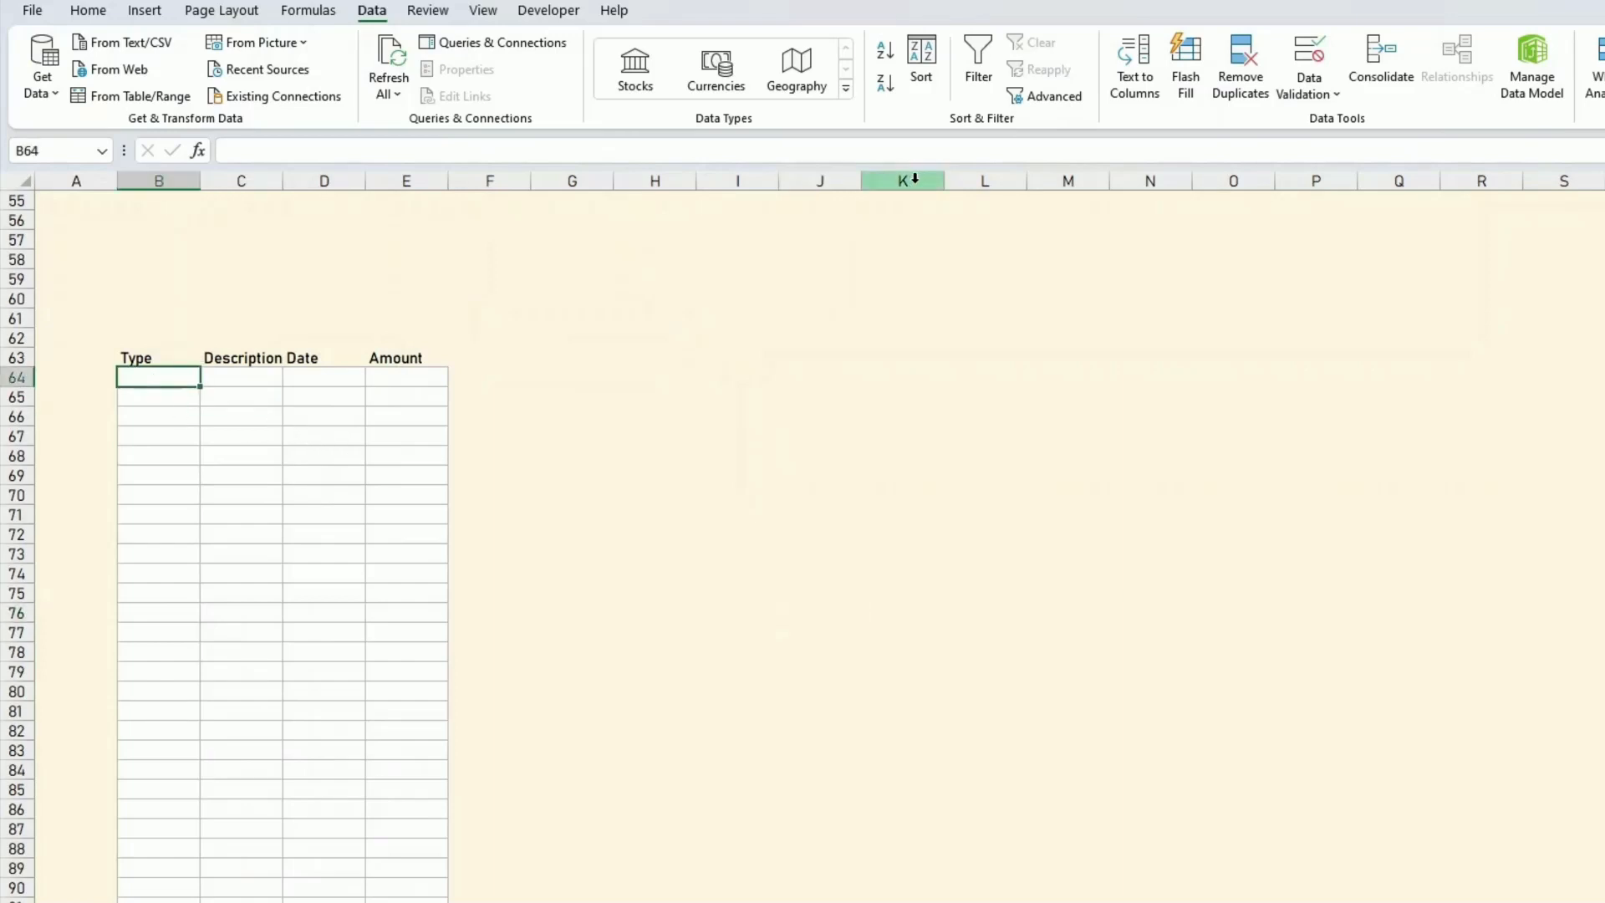
{"action": "left_click", "coordinate": [1309, 88]}
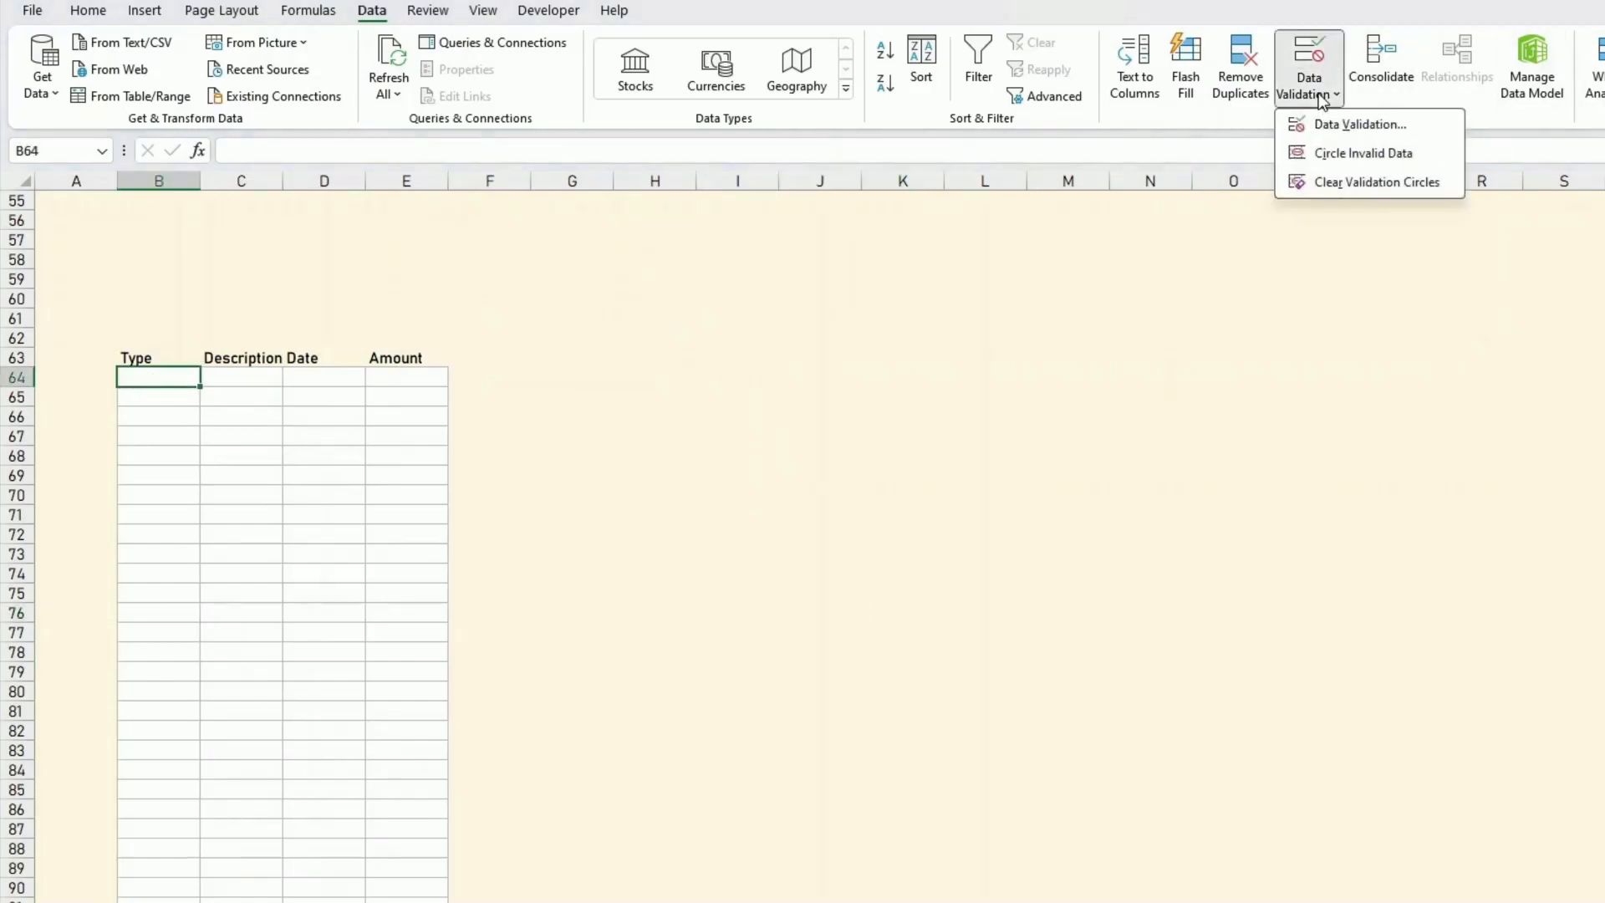
{"action": "left_click", "coordinate": [1360, 126]}
{"action": "left_click", "coordinate": [953, 362]}
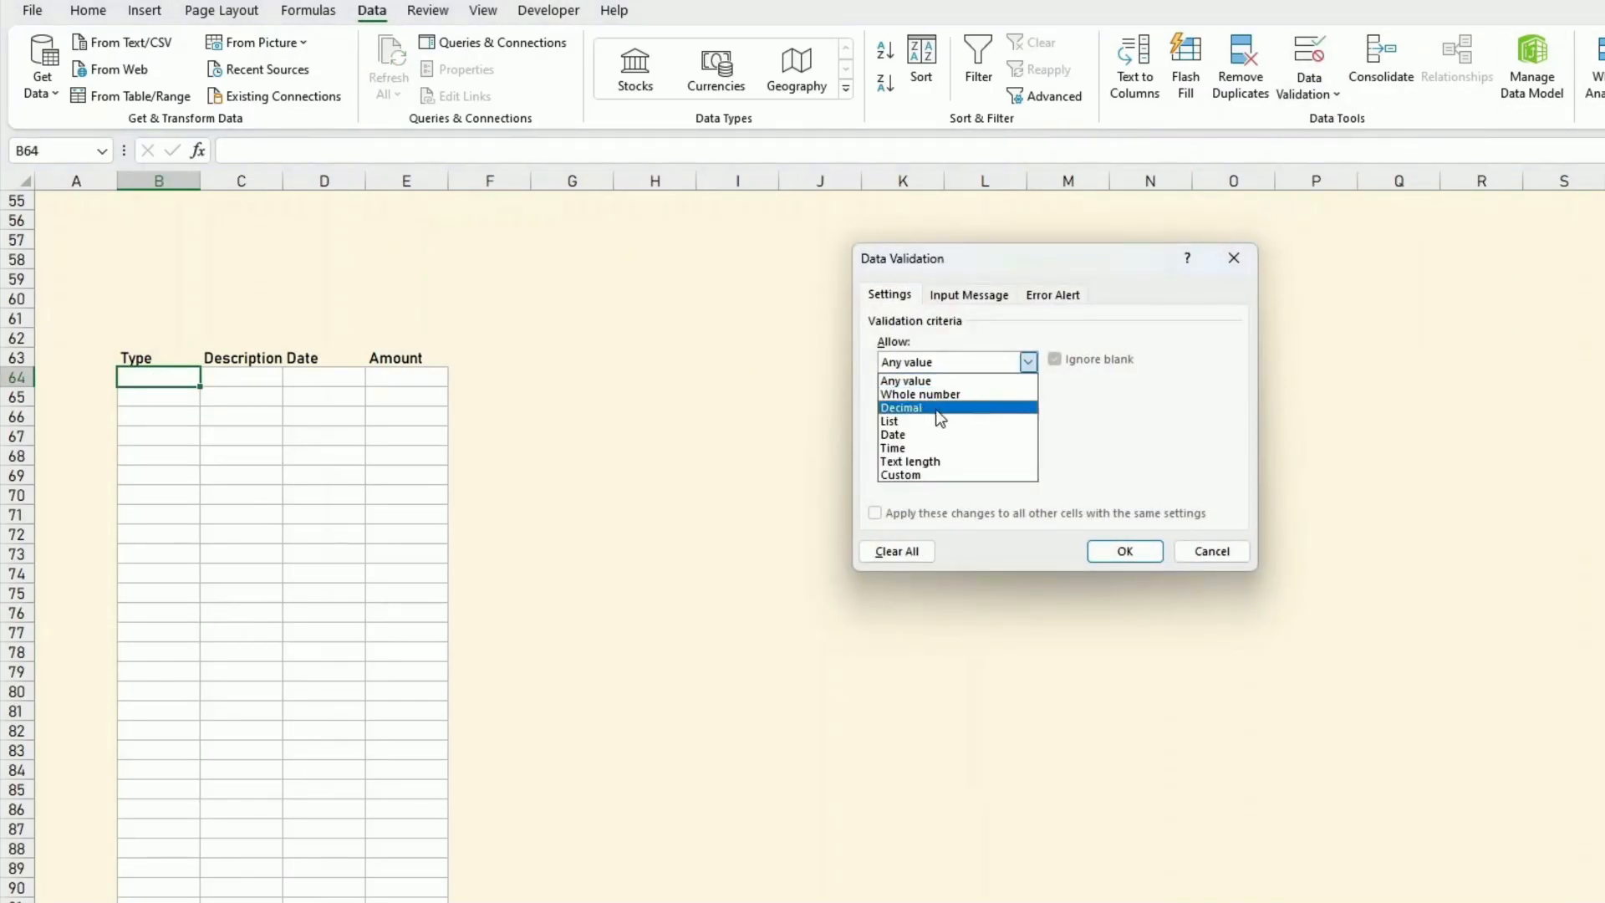
{"action": "left_click", "coordinate": [934, 421]}
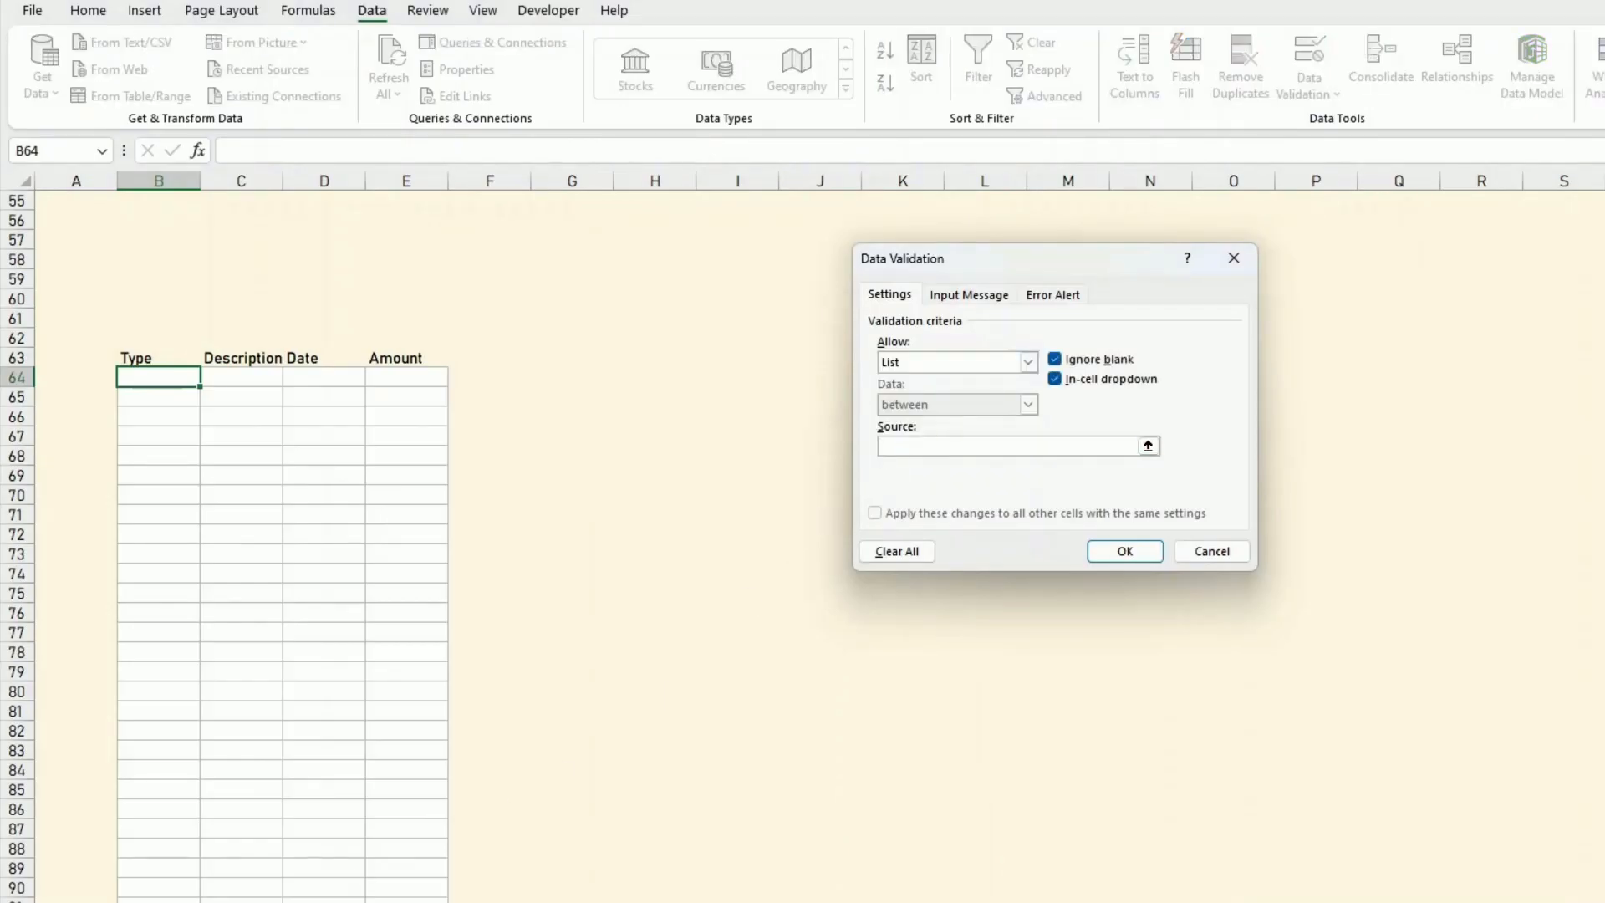
{"action": "left_click", "coordinate": [233, 901]}
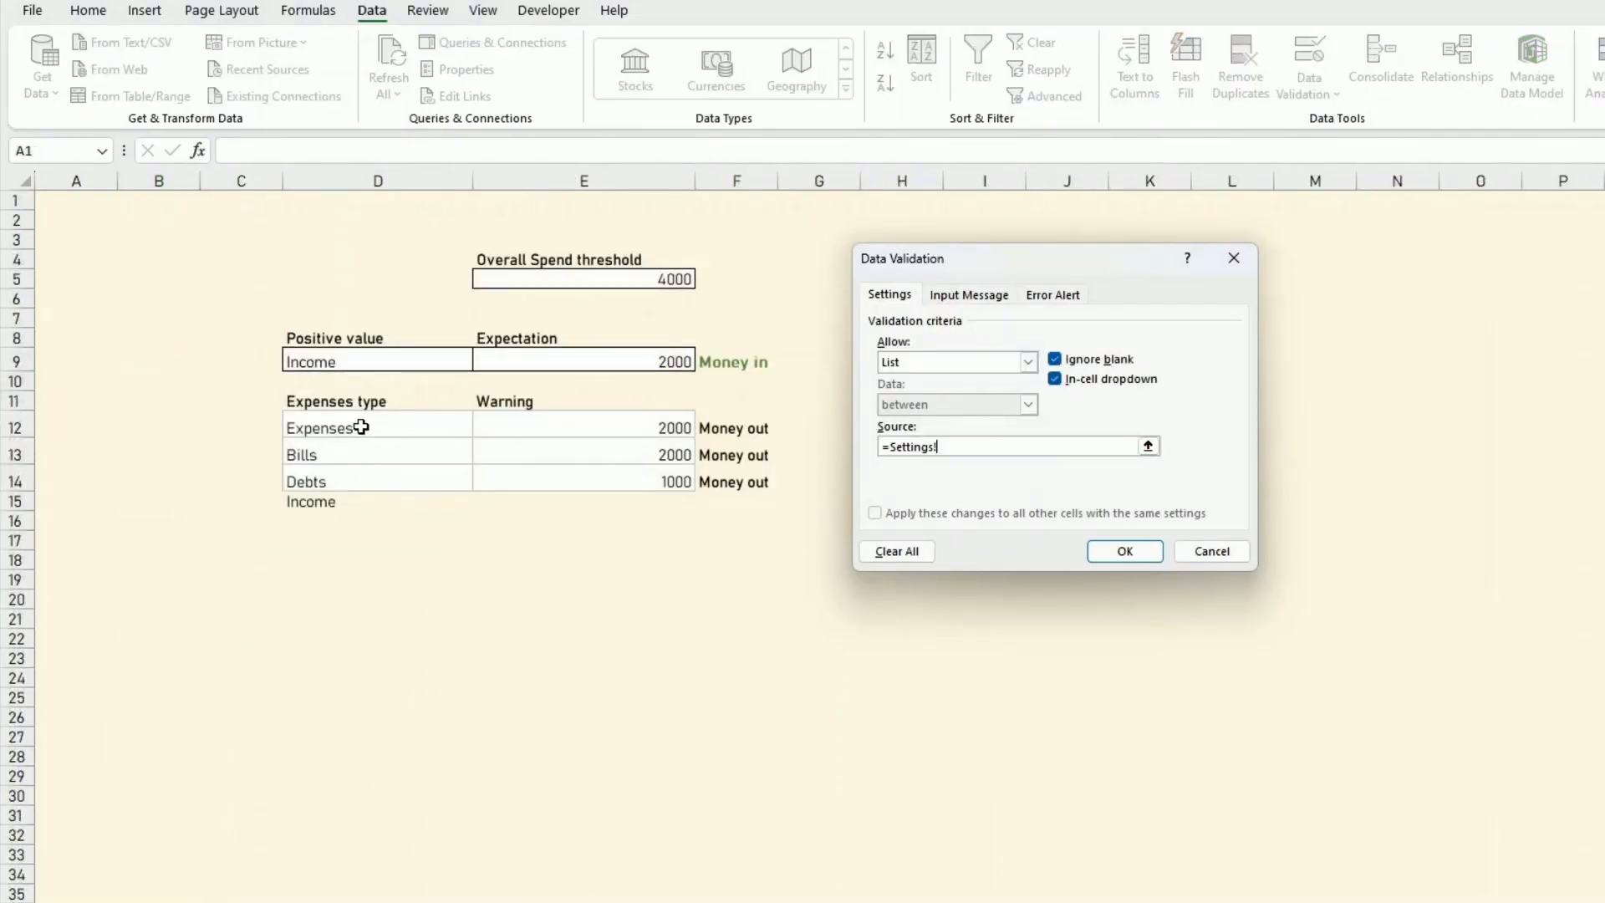
{"action": "left_click_drag", "start_coordinate": [361, 427], "coordinate": [358, 501]}
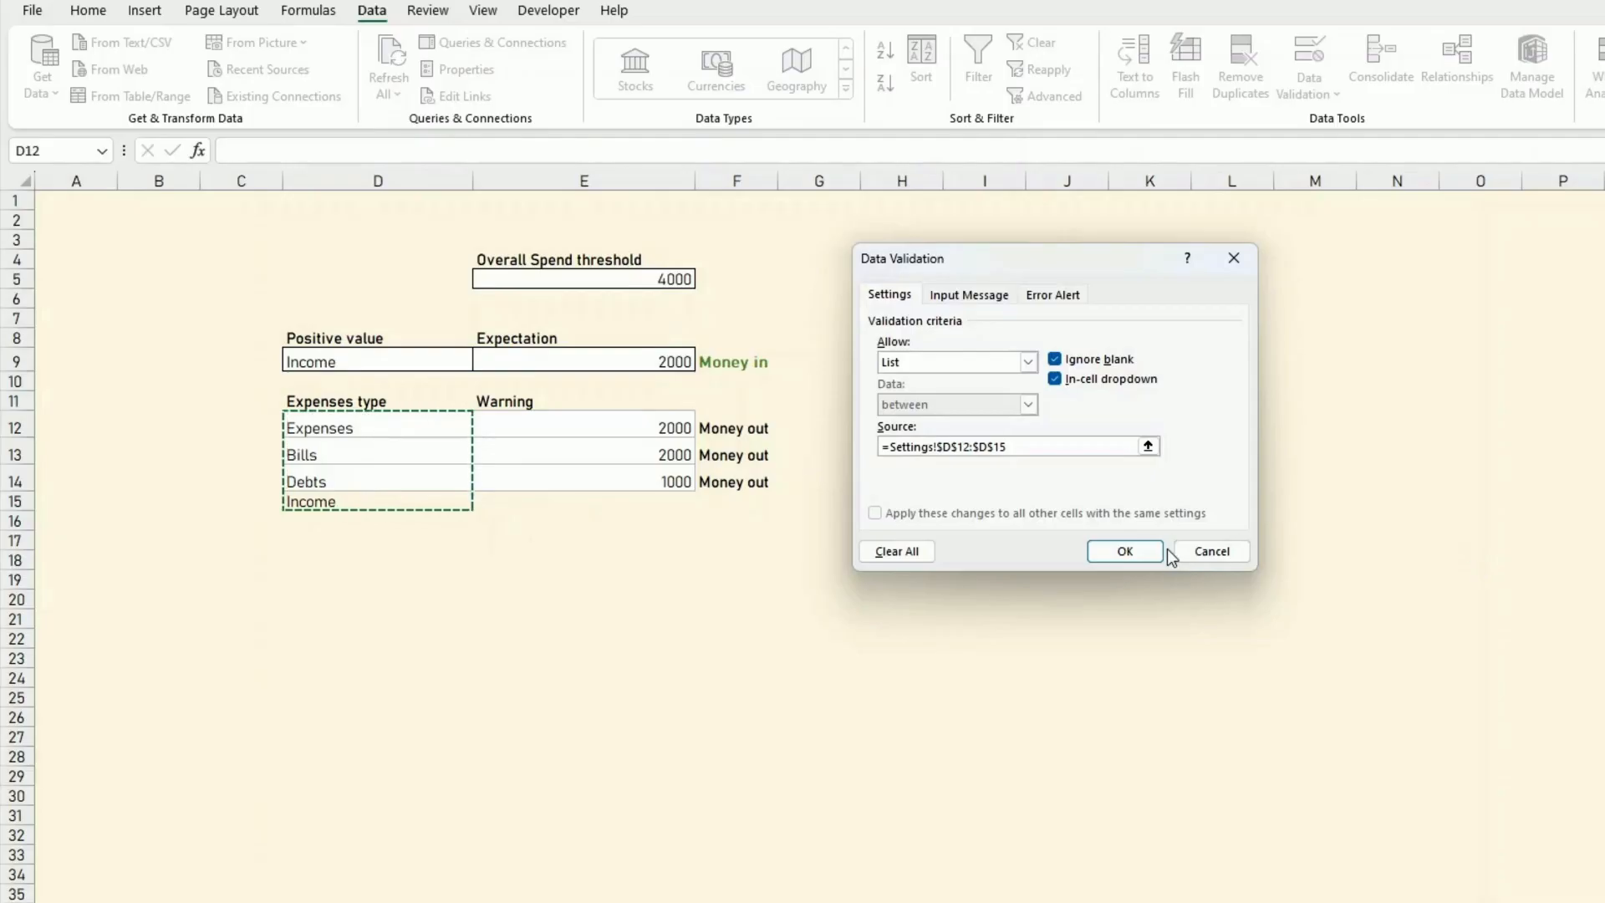
{"action": "left_click", "coordinate": [1127, 554]}
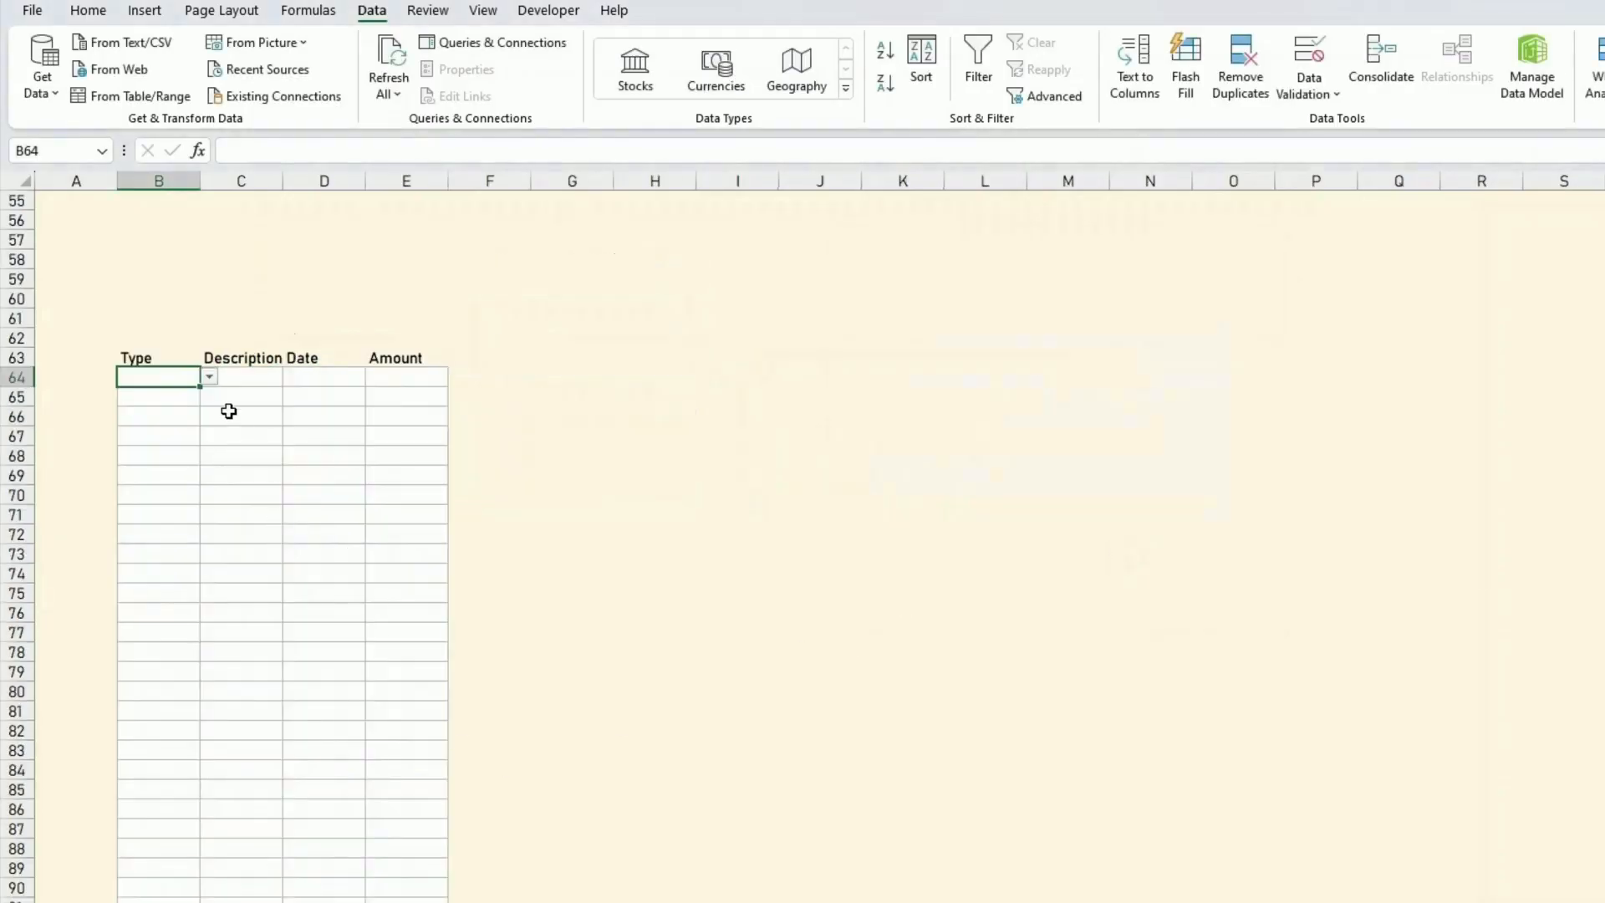
Choose Expenses as the type in B64 and enter Shopping as its description in C64
{"action": "left_click", "coordinate": [209, 377]}
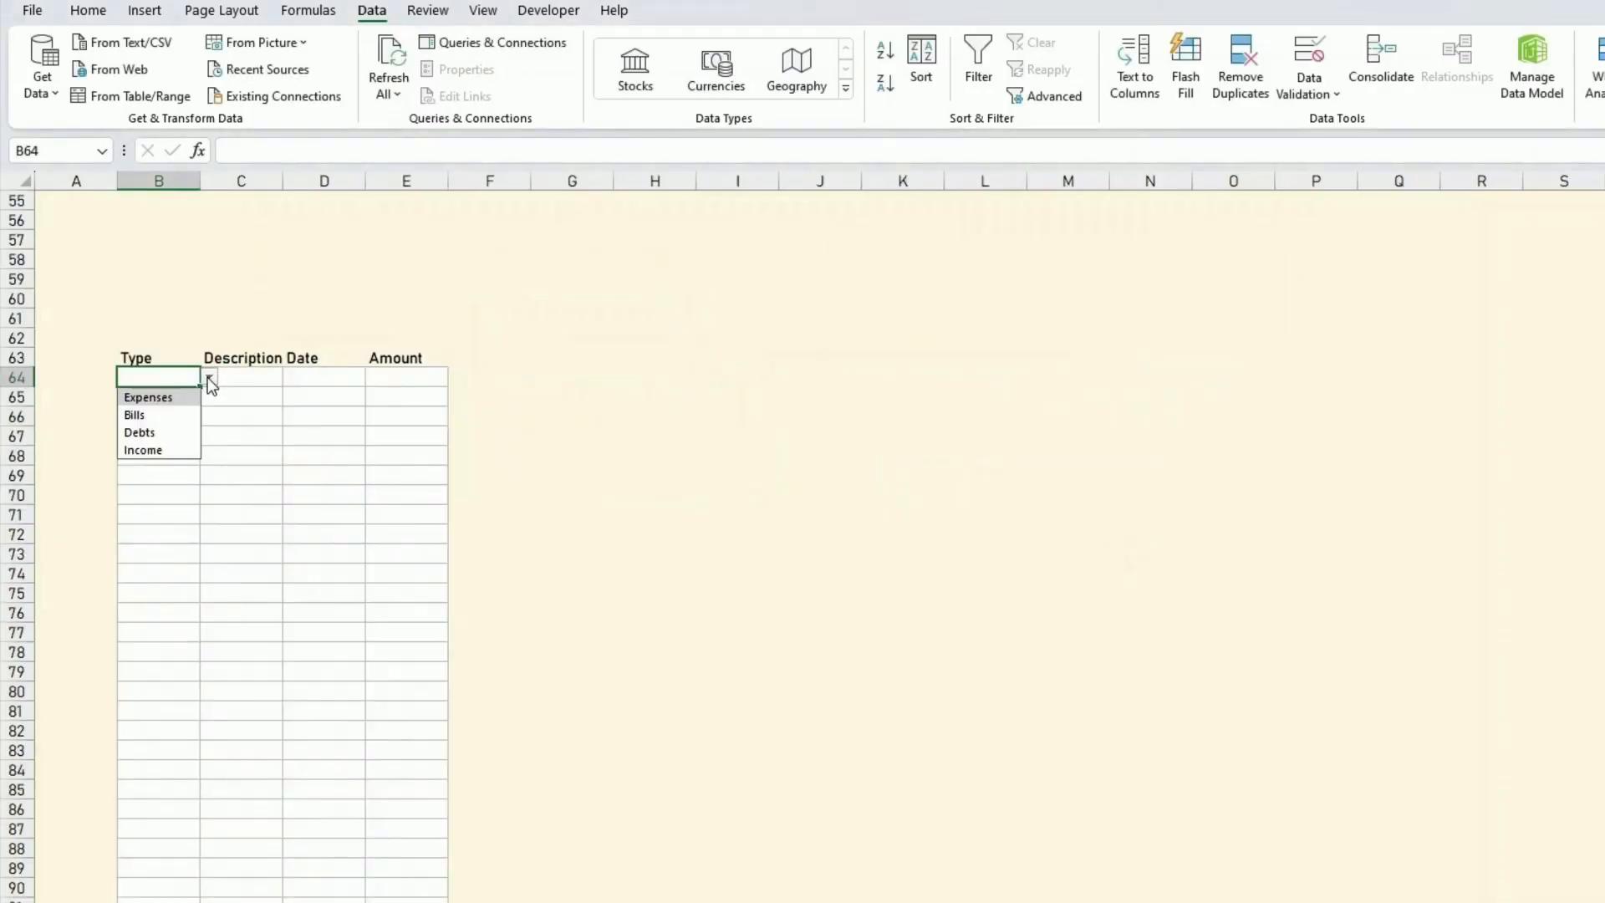
{"action": "left_click", "coordinate": [158, 397]}
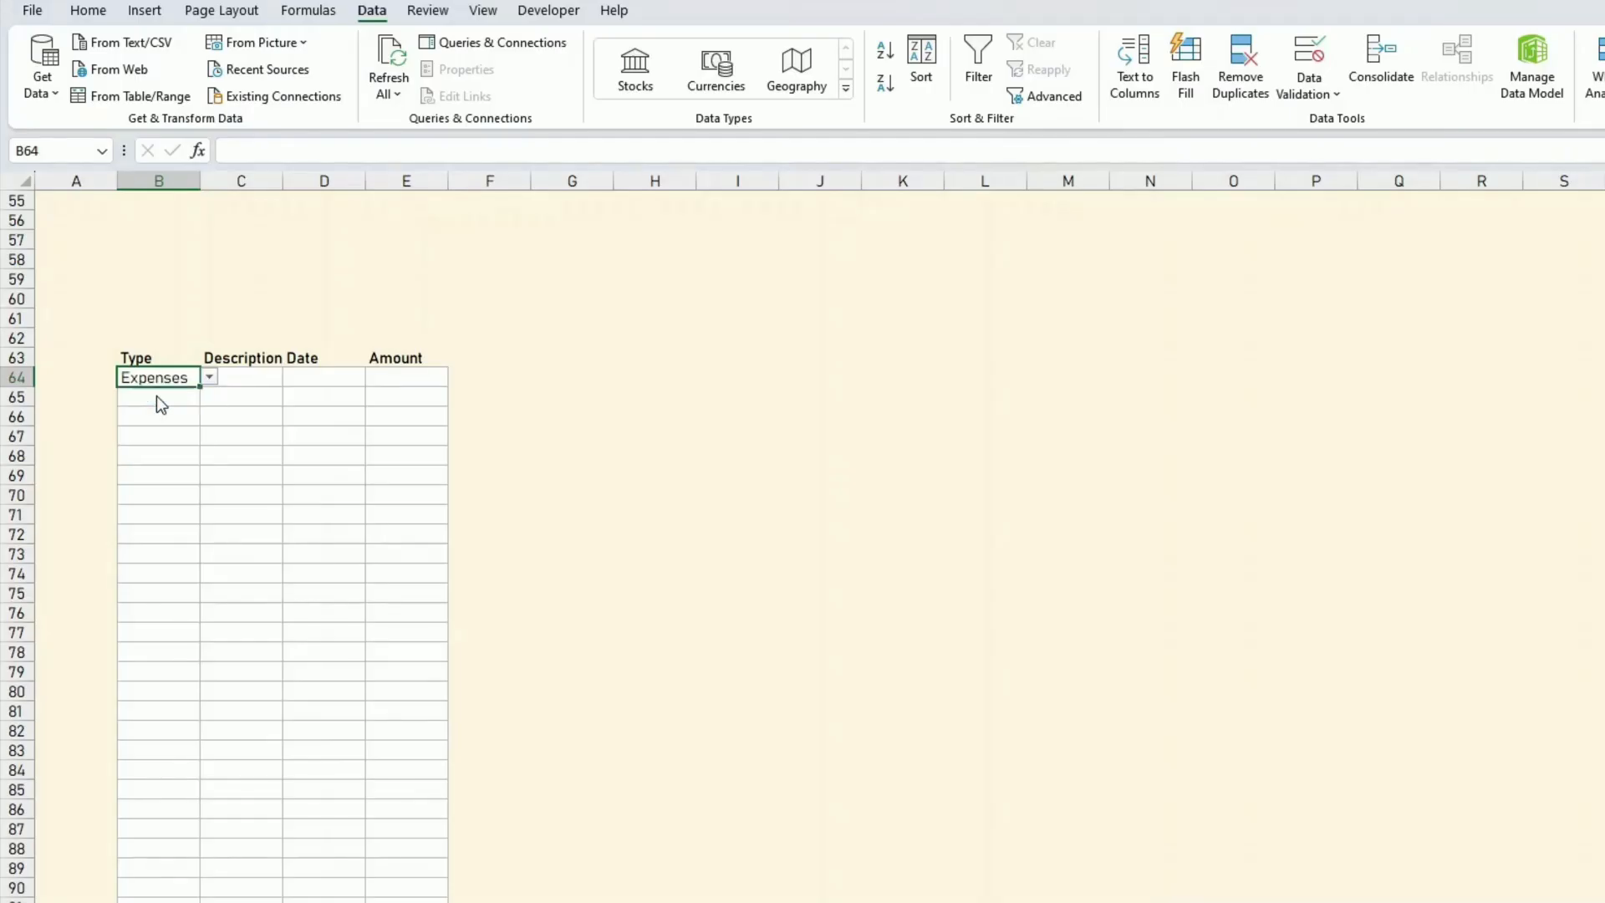
{"action": "left_click", "coordinate": [251, 381]}
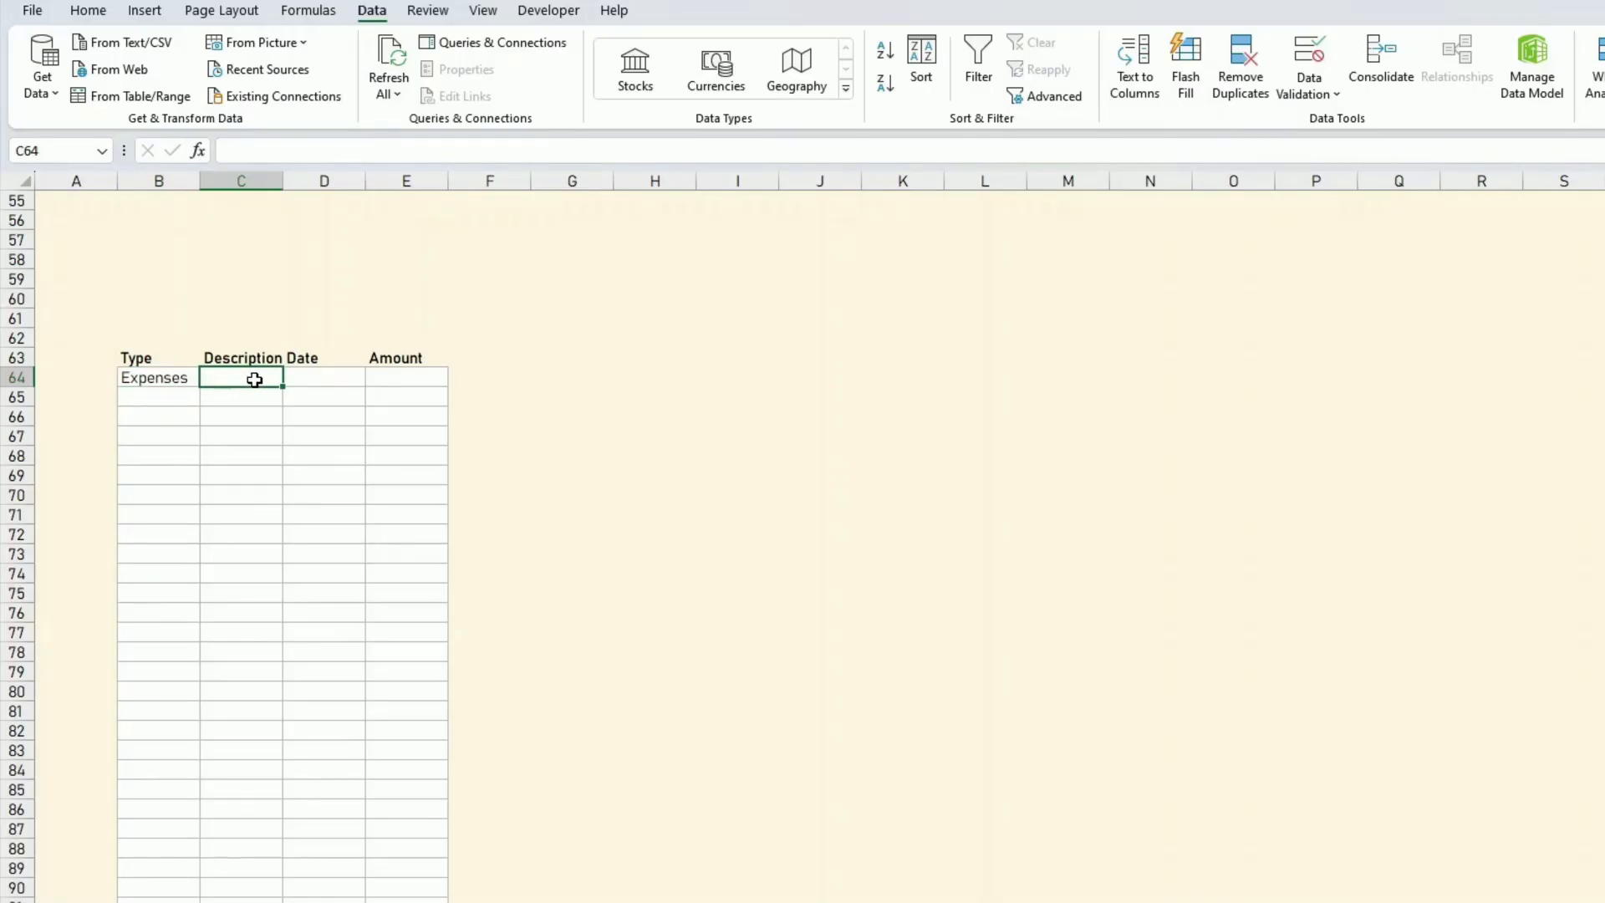
{"action": "type", "text": "Shopping"}
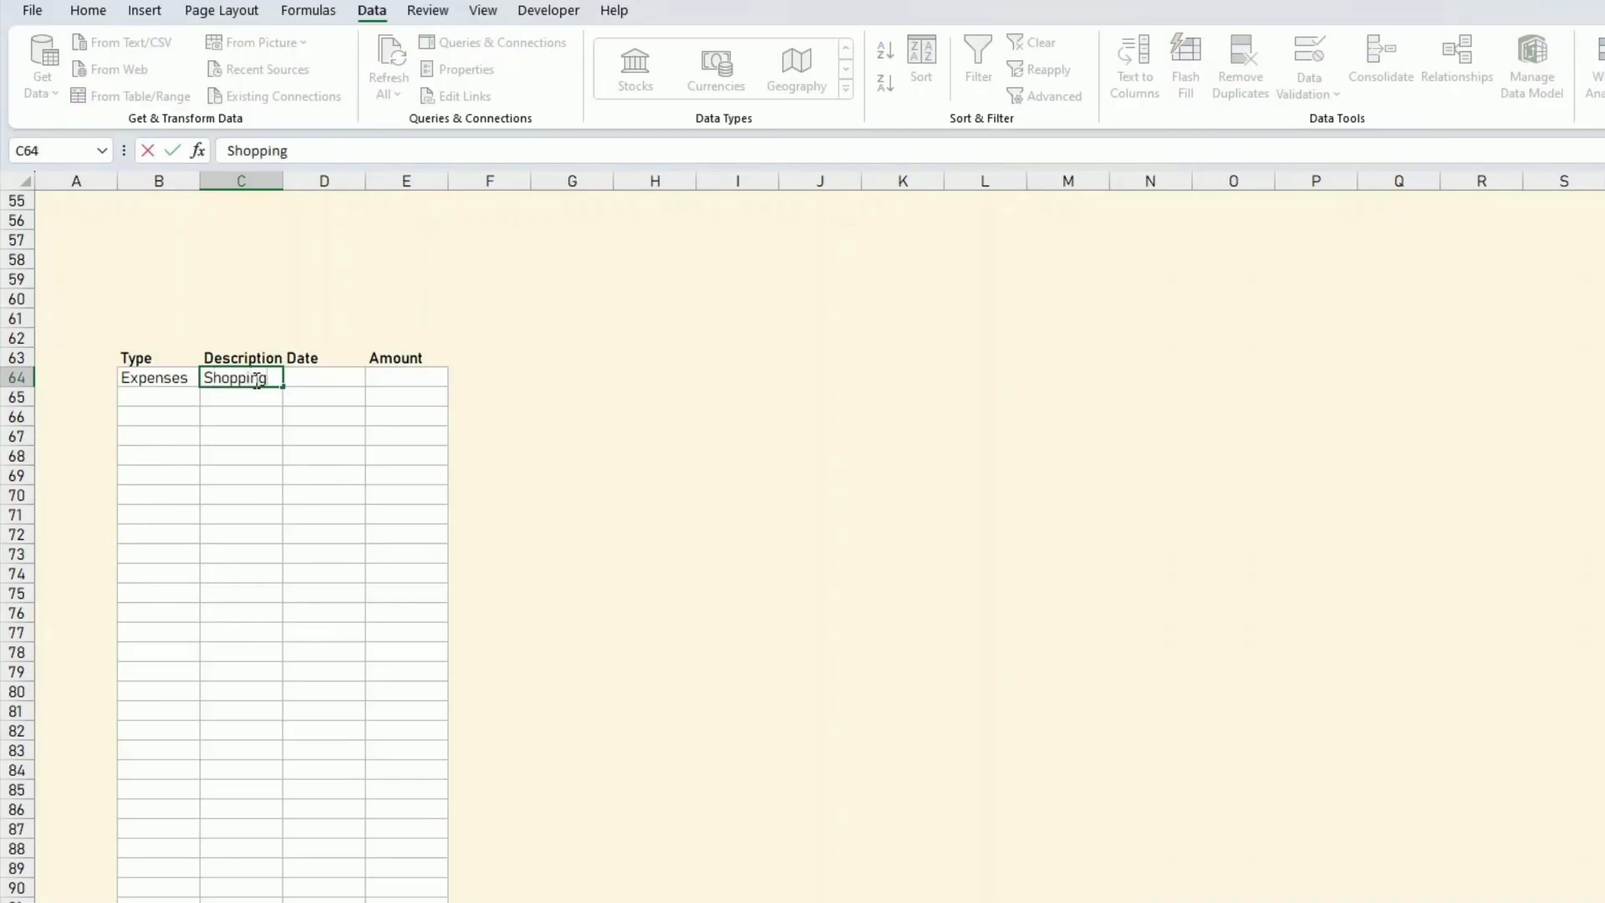
{"action": "key", "text": "Return"}
{"action": "key", "text": "Up"}
{"action": "key", "text": "Right"}
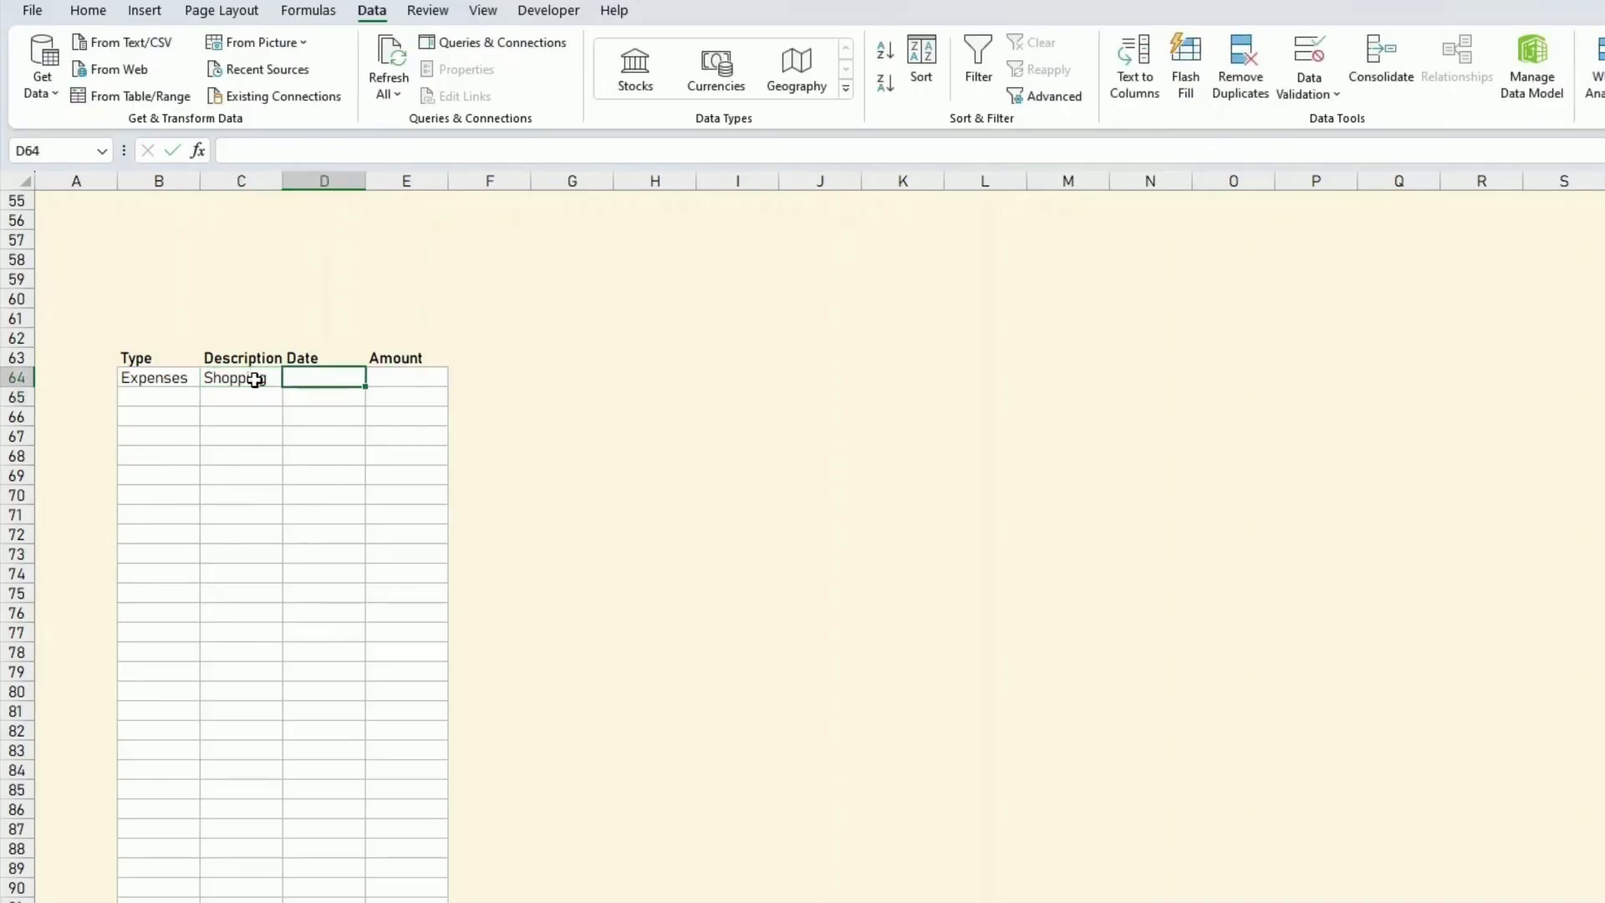
Enter the date 5/5 in D64 and the amount 120 in E64 for the Shopping entry
{"action": "type", "text": "5/5"}
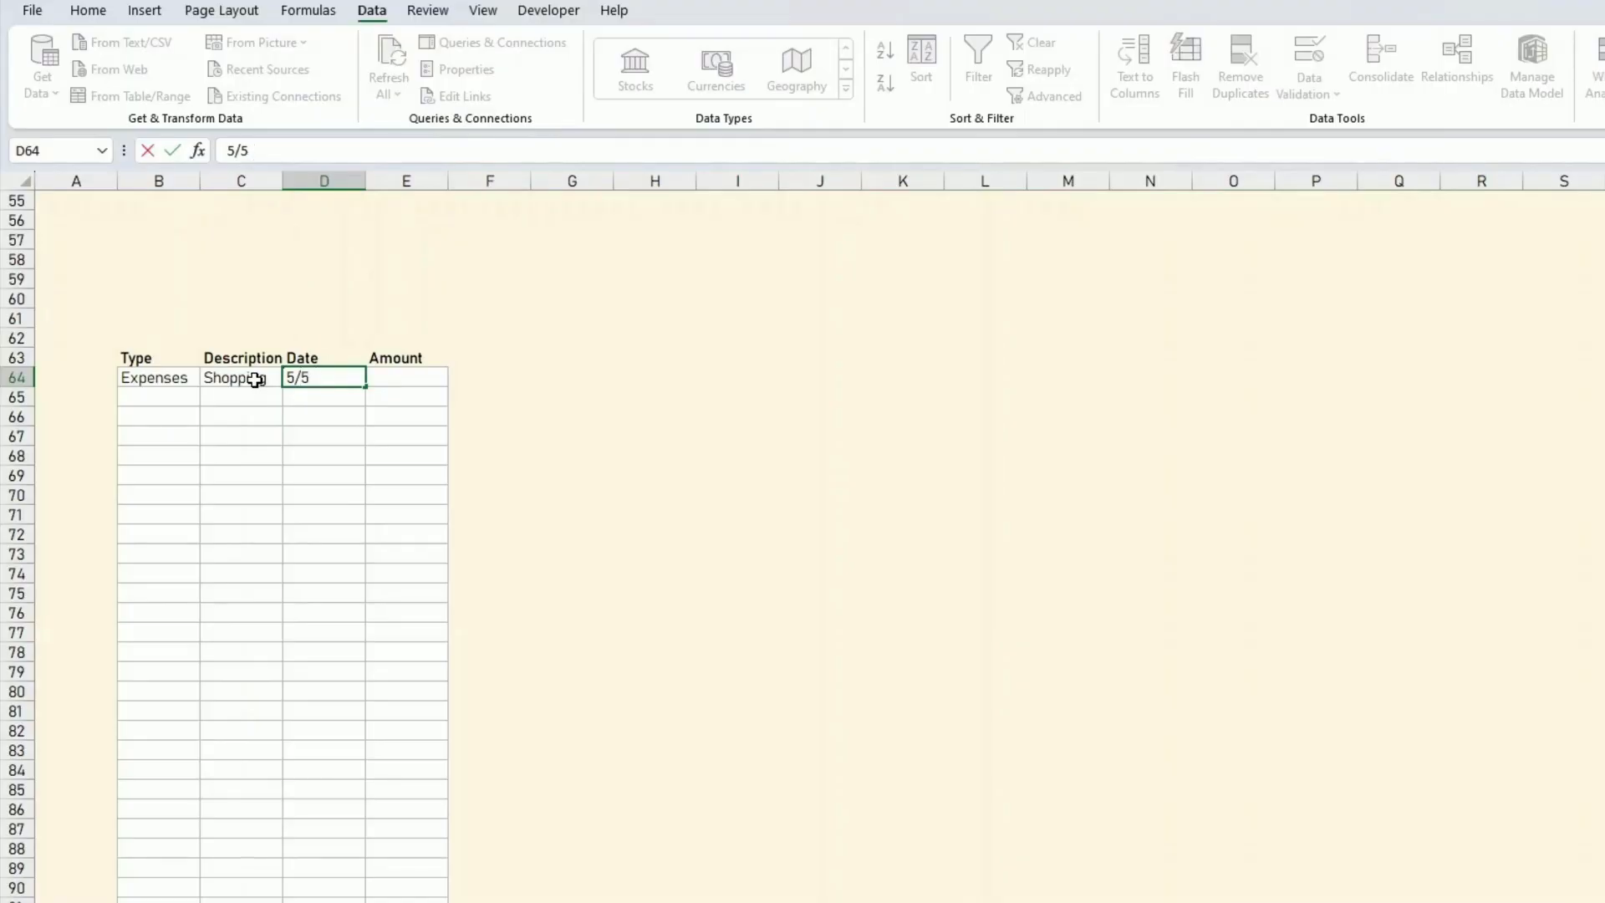
{"action": "key", "text": "Return"}
{"action": "key", "text": "Up"}
{"action": "key", "text": "Right"}
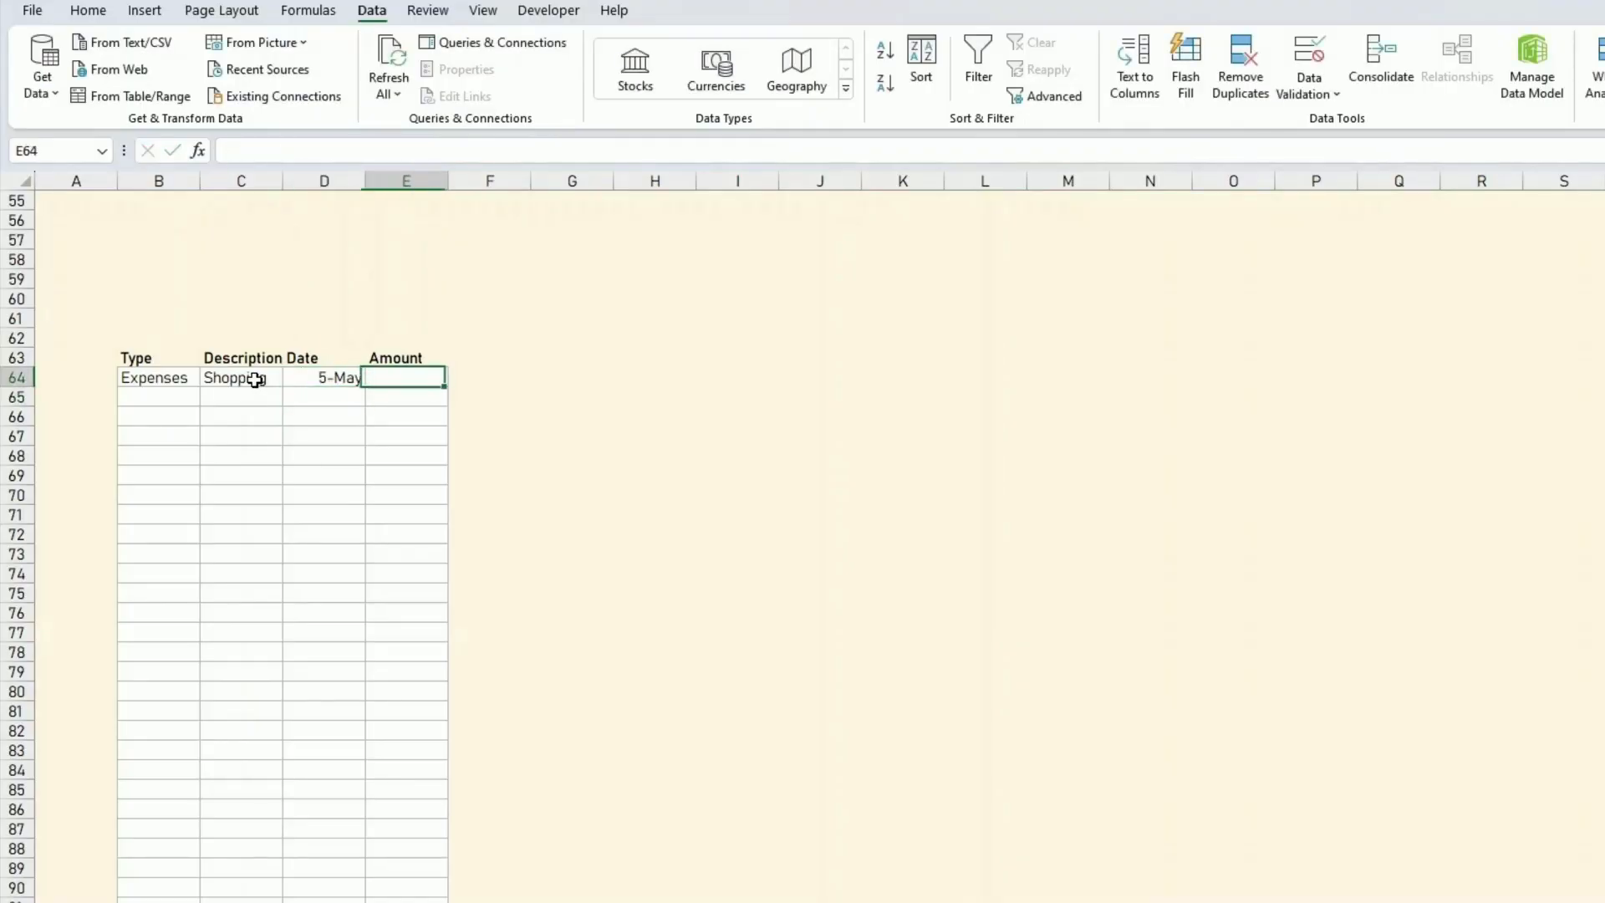
{"action": "type", "text": "120"}
{"action": "key", "text": "Return"}
Fill the Shopping entry in B64:E64 down through row 67
{"action": "key", "text": "Up"}
{"action": "key", "text": "Left"}
{"action": "left_click_drag", "start_coordinate": [188, 375], "coordinate": [439, 452]}
Change the type in B65 to Bills and the type in B66 to Debts using their dropdowns
{"action": "left_click", "coordinate": [170, 395]}
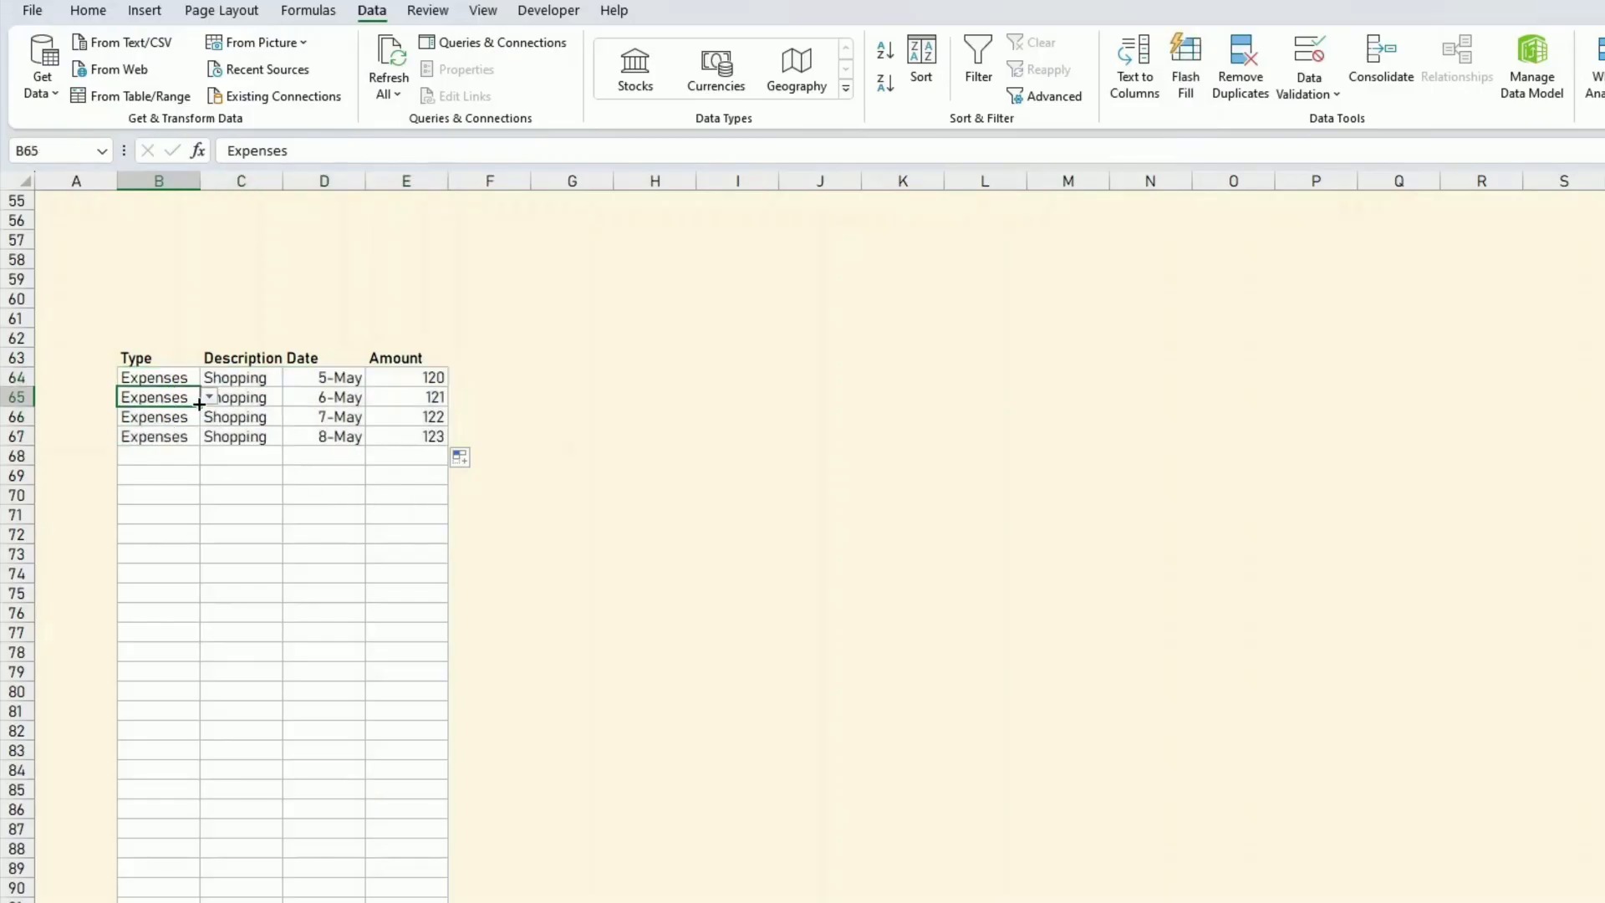
{"action": "left_click", "coordinate": [209, 398]}
{"action": "left_click", "coordinate": [177, 433]}
{"action": "left_click", "coordinate": [179, 420]}
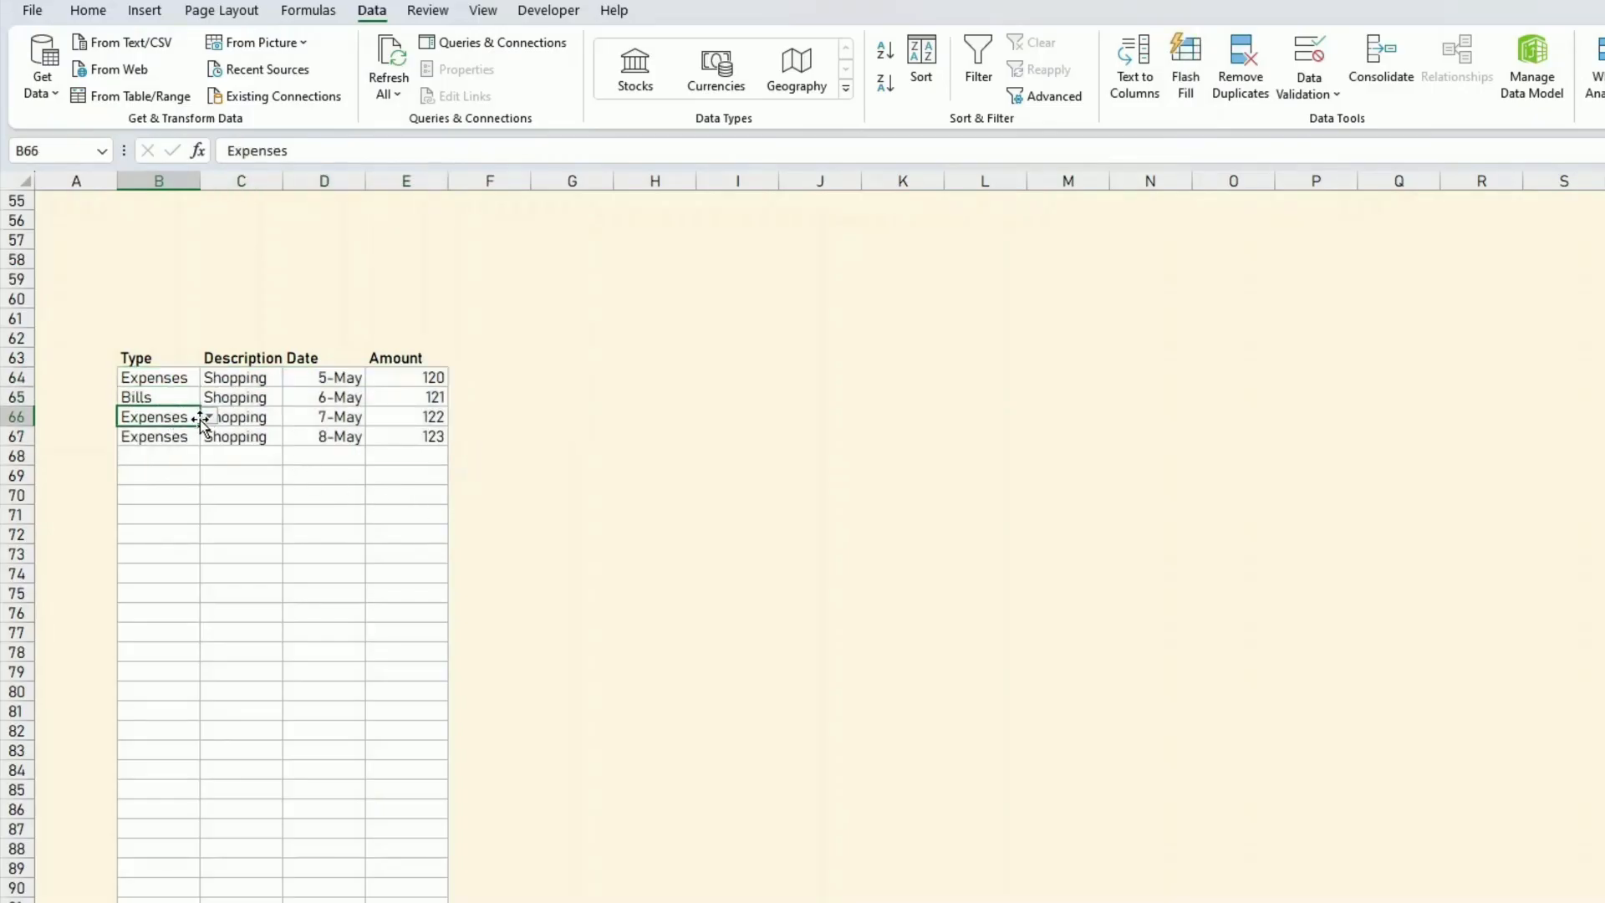
{"action": "left_click", "coordinate": [209, 417]}
{"action": "left_click", "coordinate": [175, 469]}
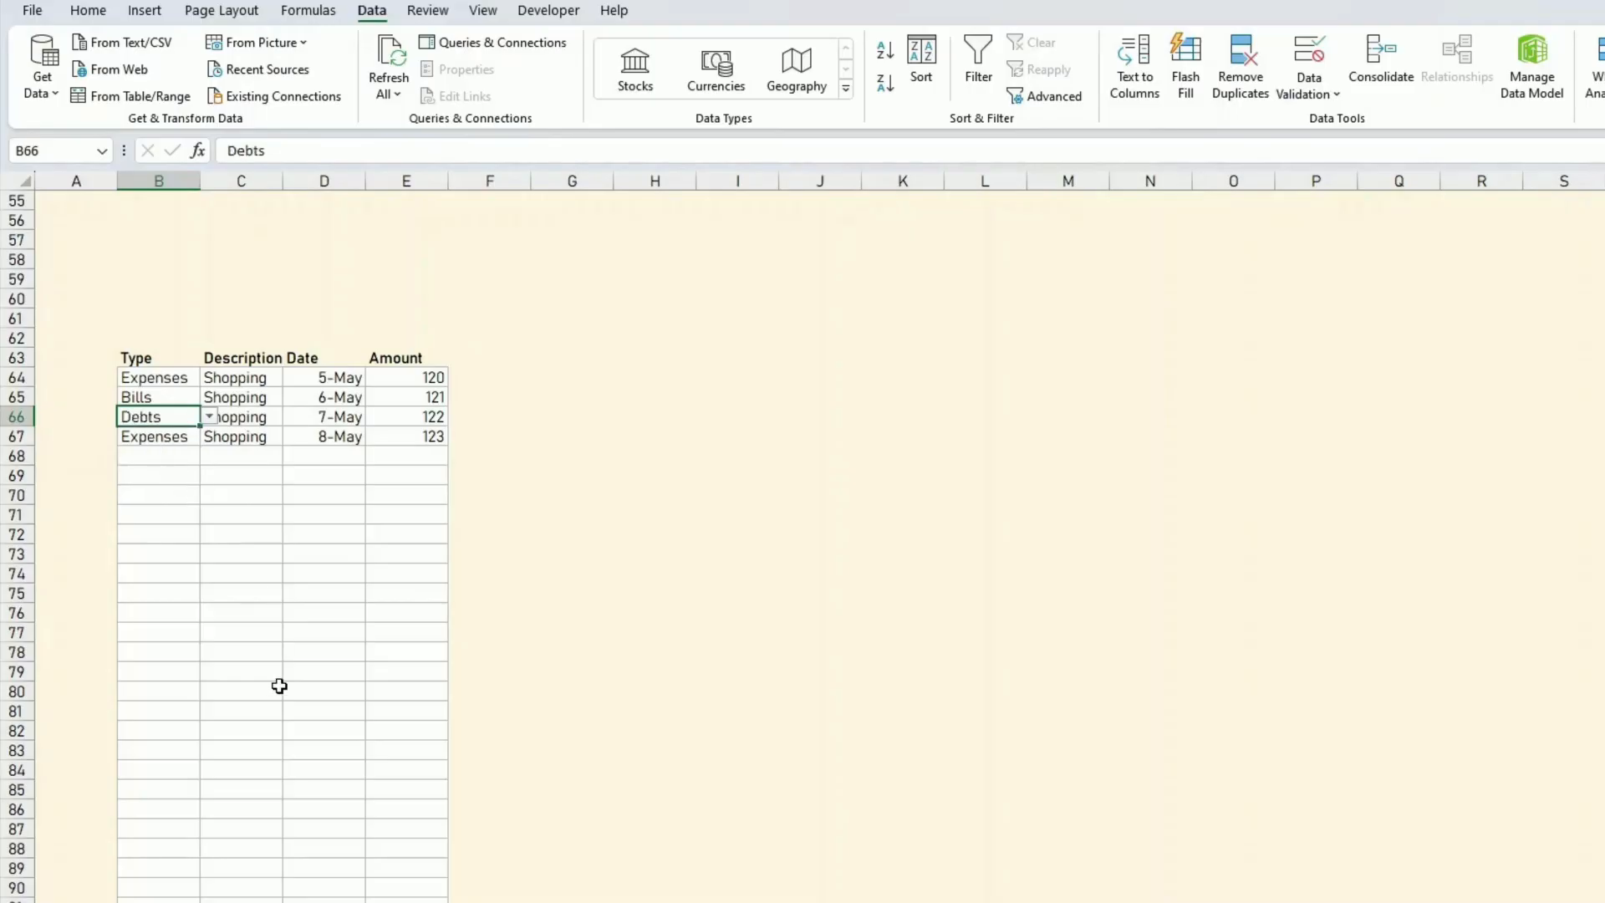
{"action": "left_click", "coordinate": [393, 772]}
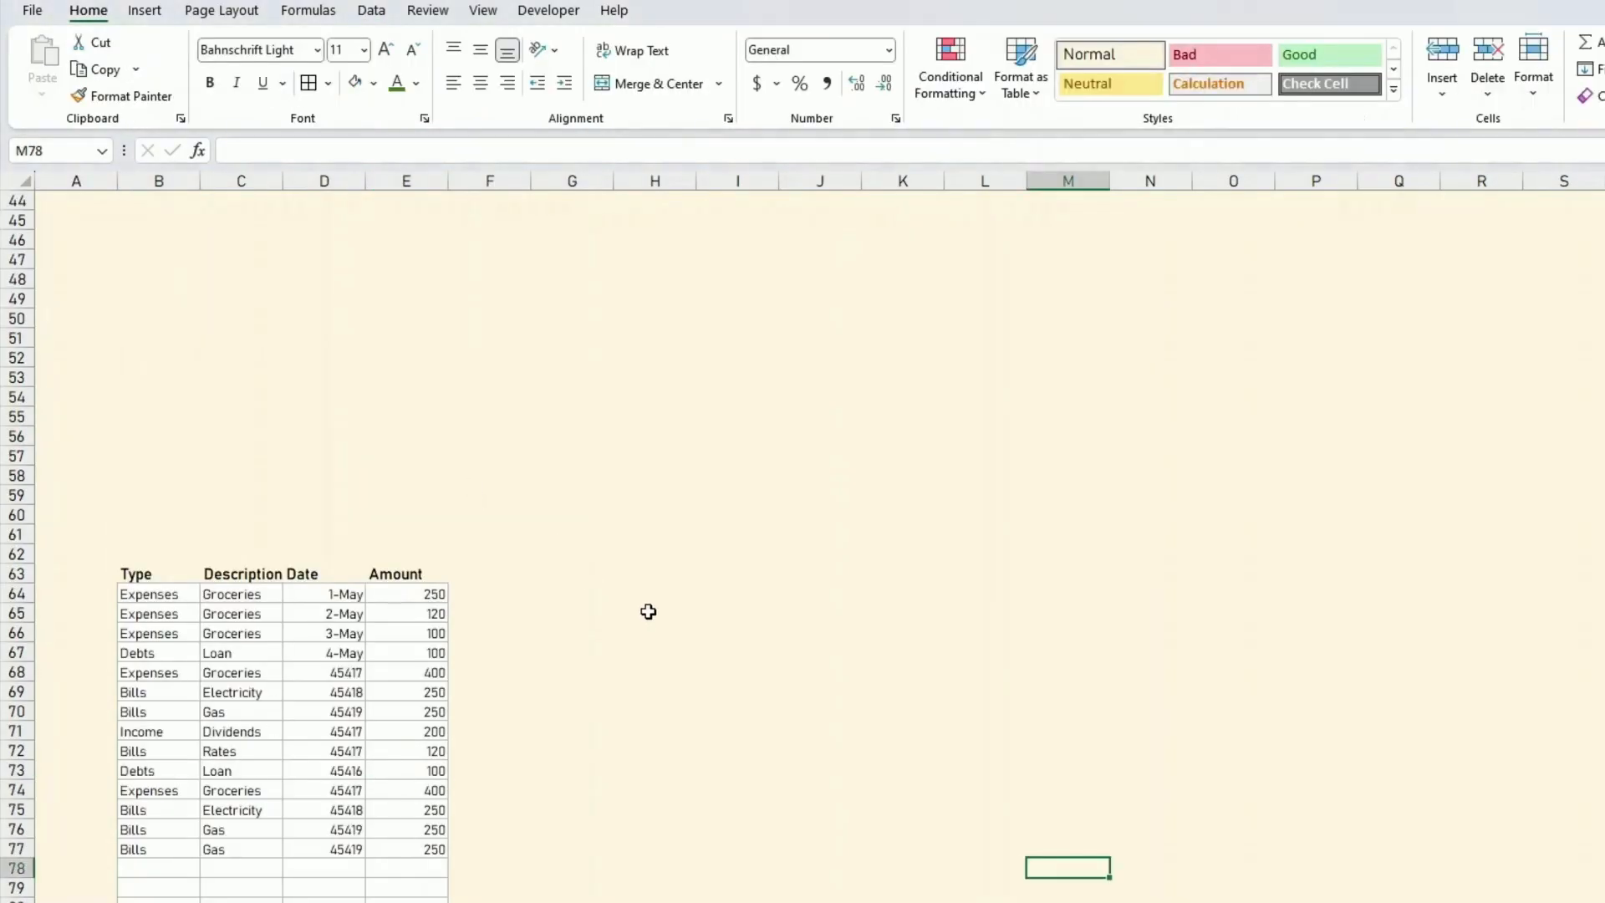
Start a formula-based conditional formatting rule for the transaction table entries in columns B to E, from row 64 down
{"action": "scroll", "coordinate": [649, 609], "scroll_direction": "down", "scroll_amount": 5}
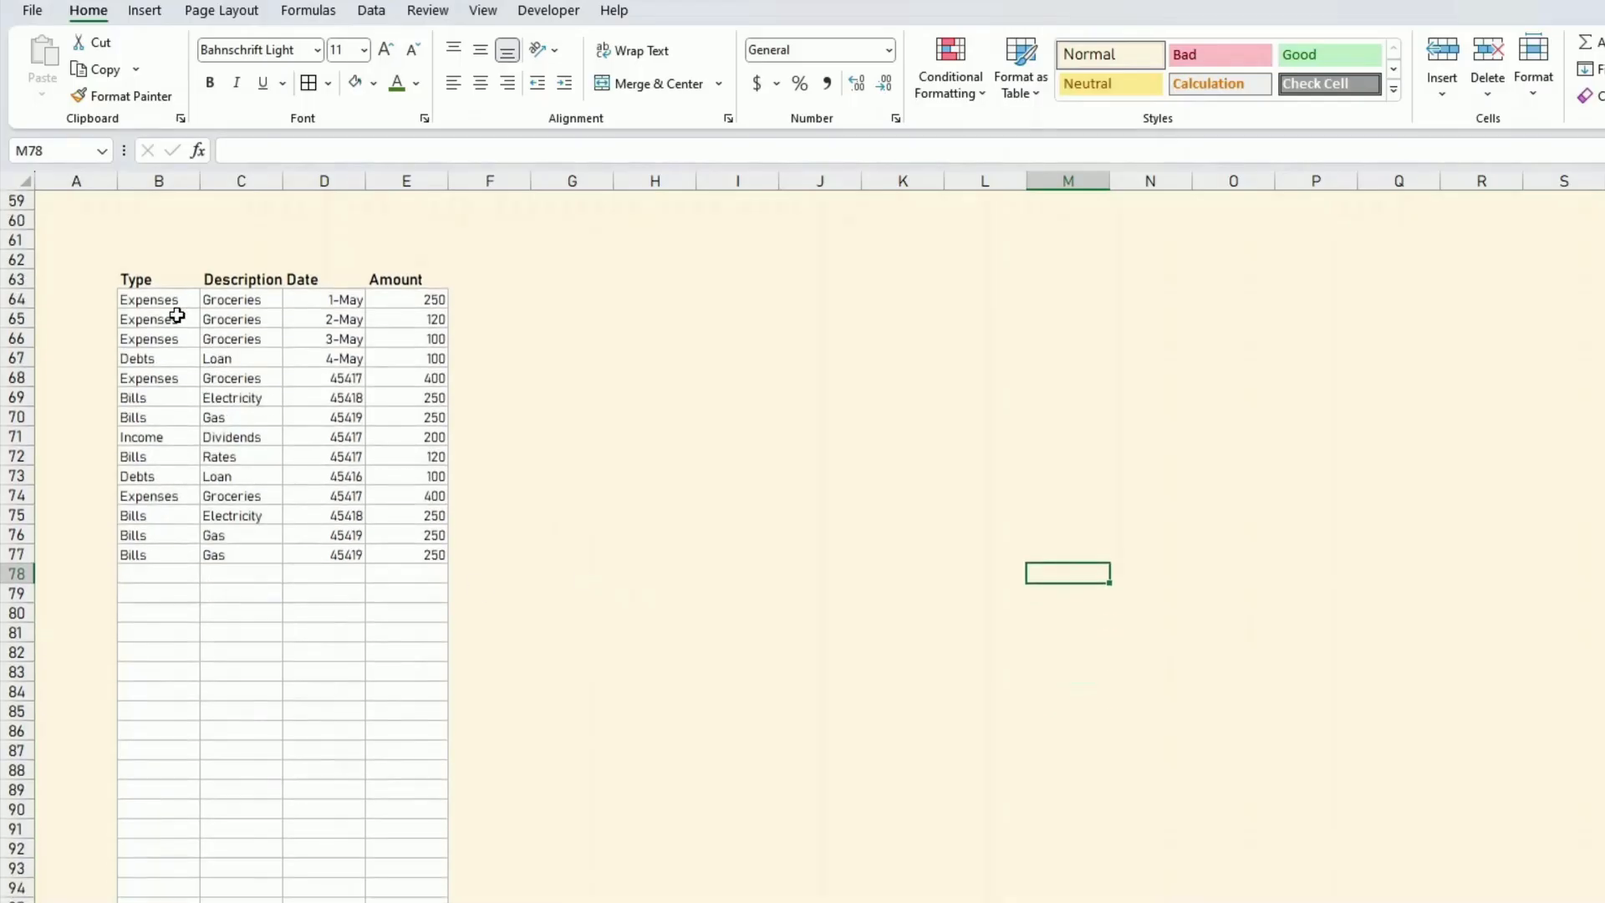
{"action": "left_click_drag", "start_coordinate": [159, 299], "coordinate": [398, 901]}
{"action": "left_click", "coordinate": [969, 83]}
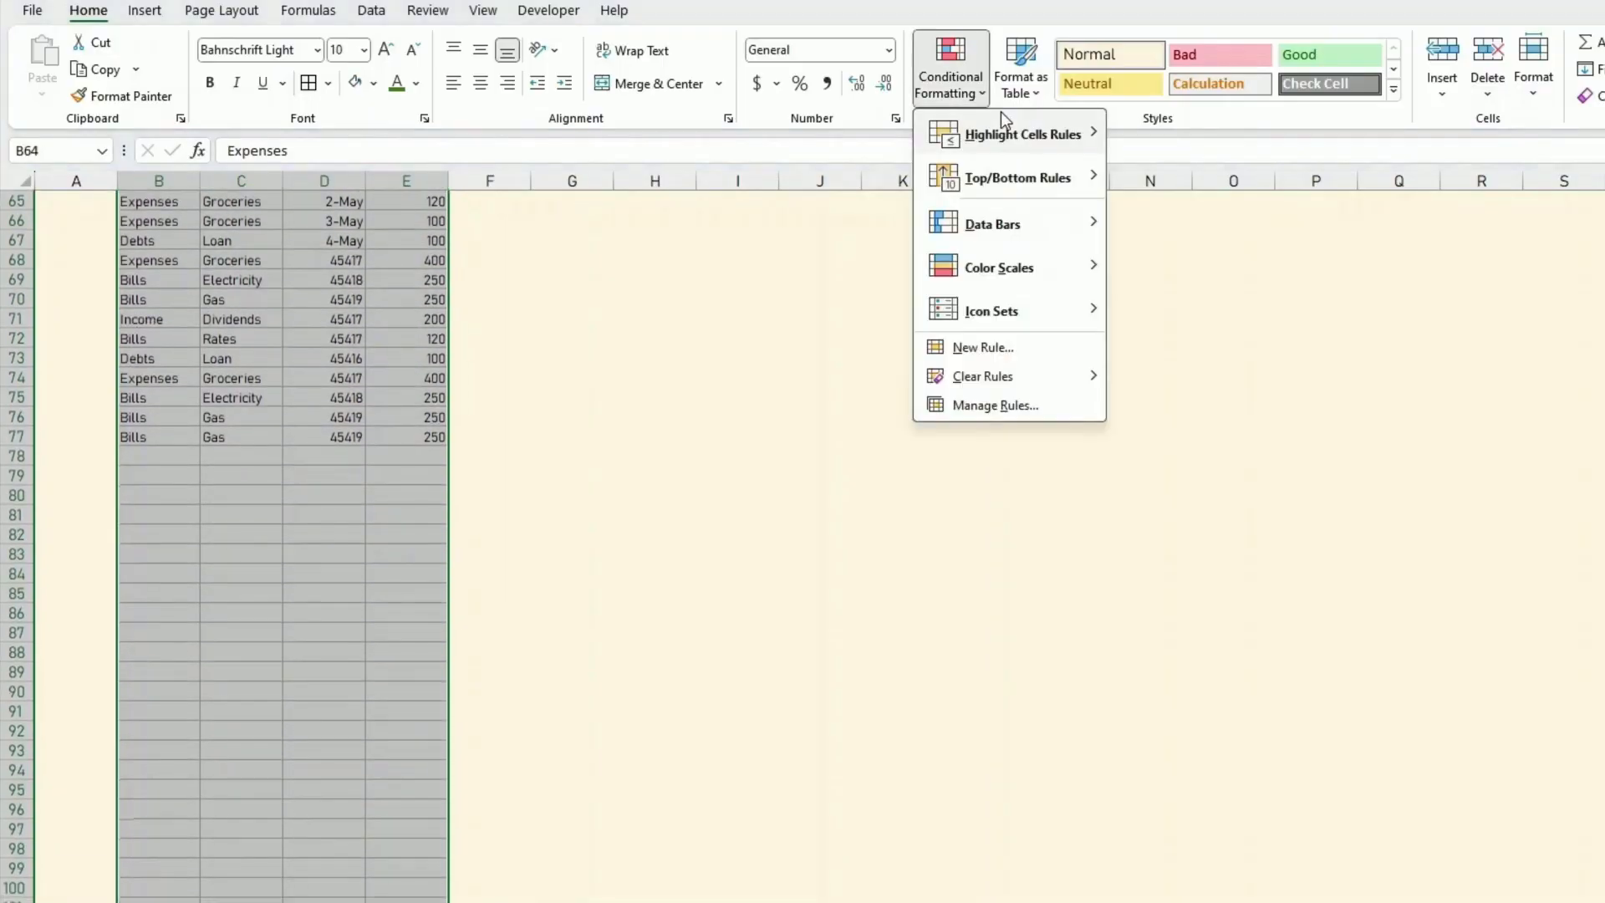
{"action": "mouse_move", "coordinate": [999, 126]}
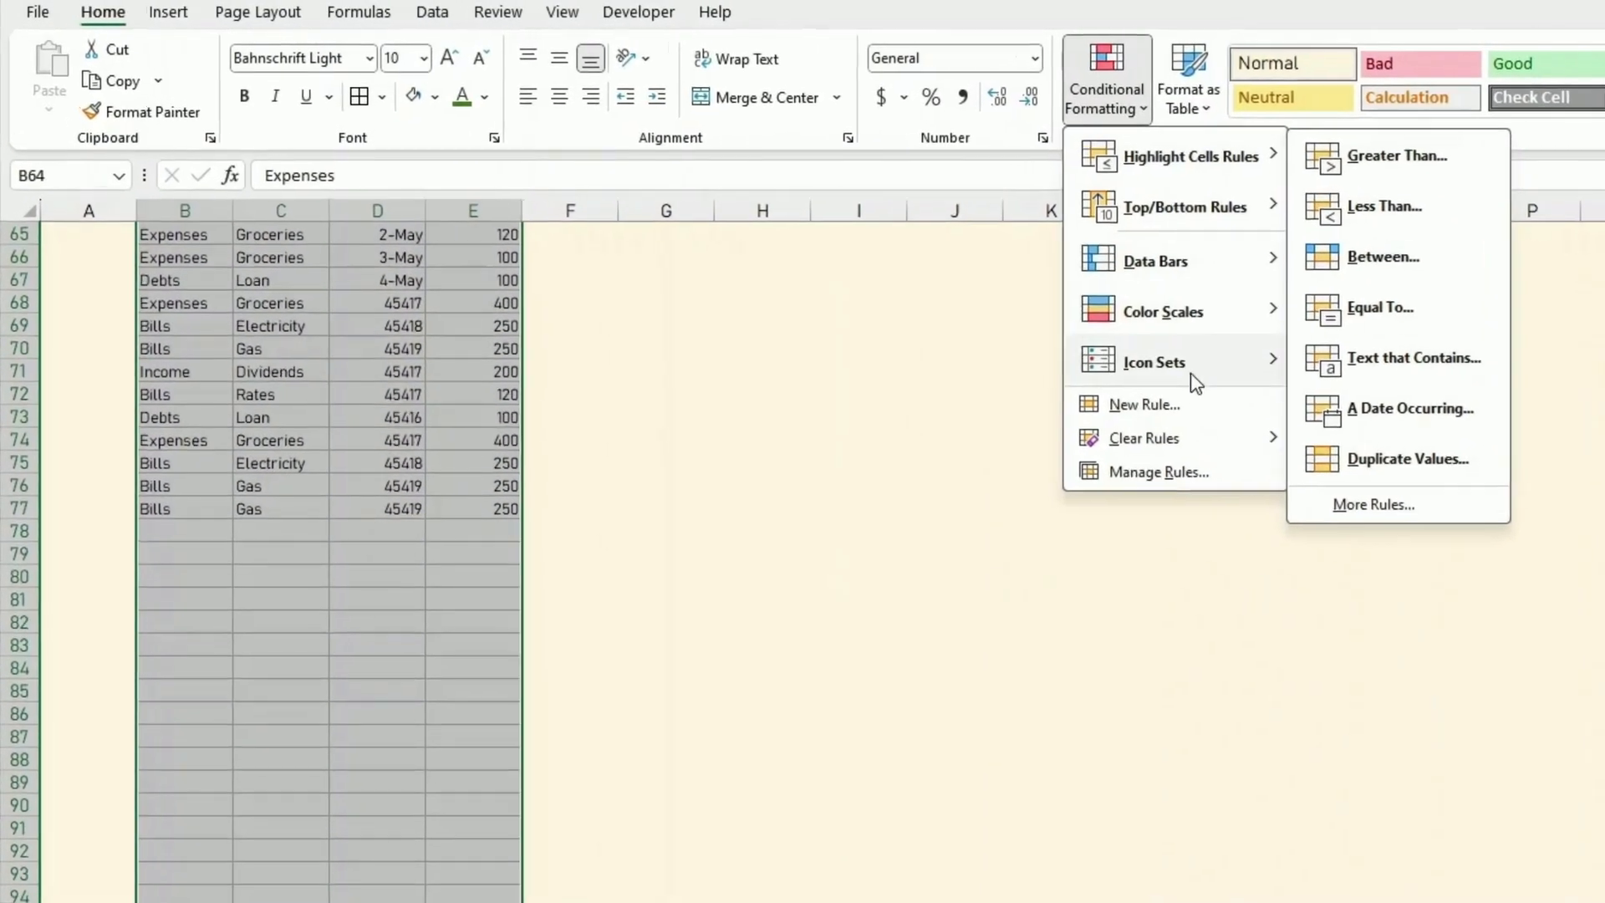
{"action": "left_click", "coordinate": [1045, 366]}
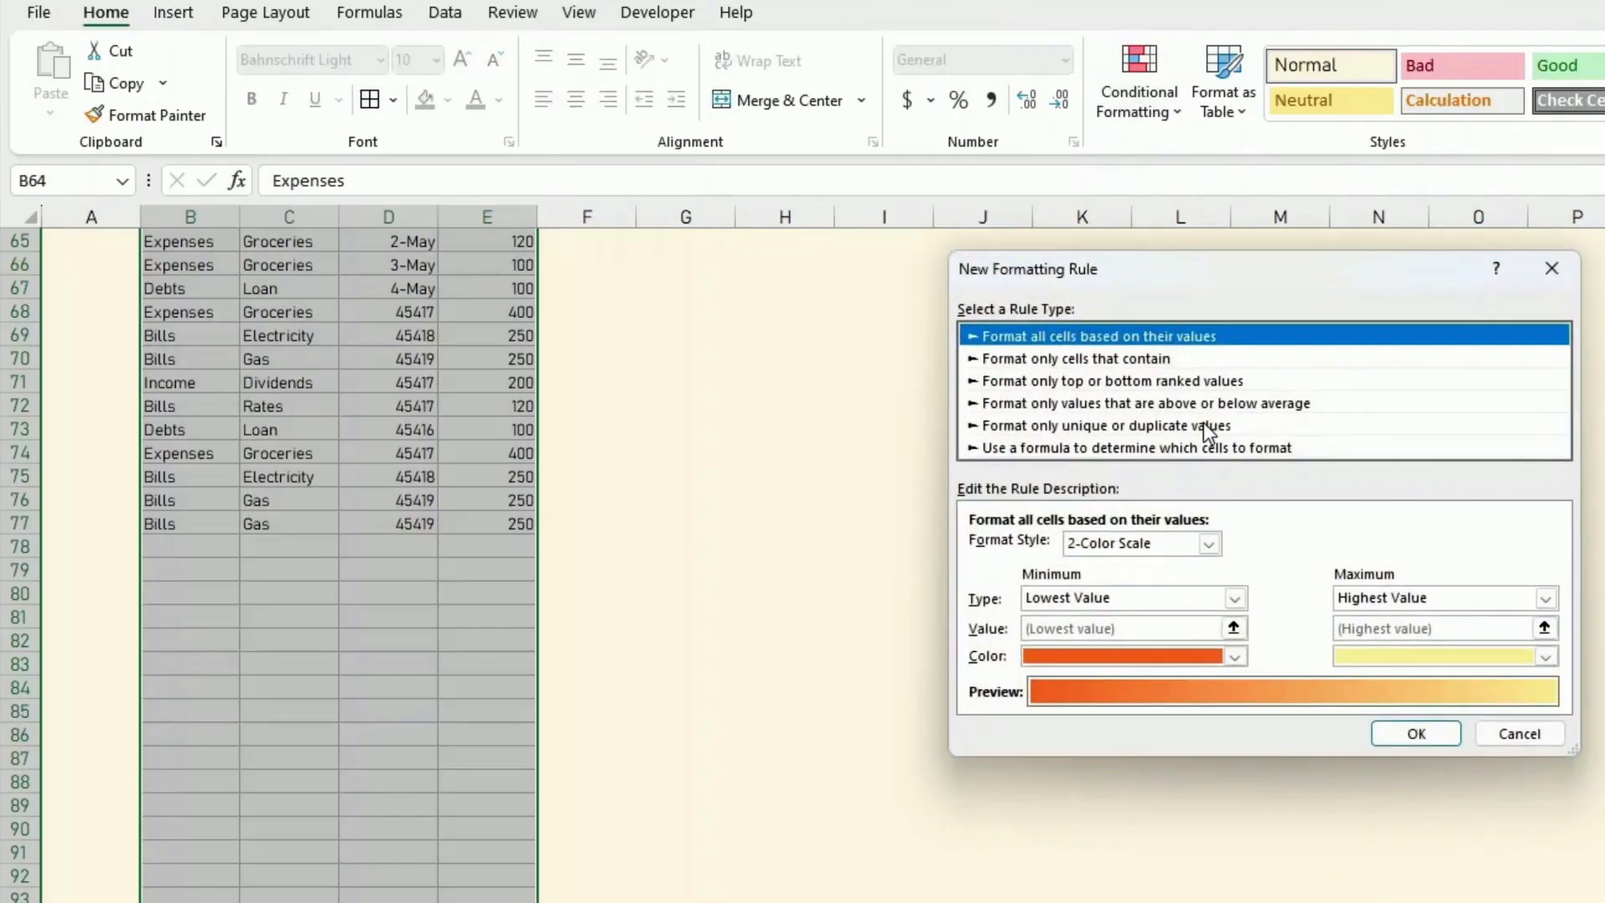
{"action": "left_click", "coordinate": [1076, 447]}
{"action": "left_click", "coordinate": [1055, 548]}
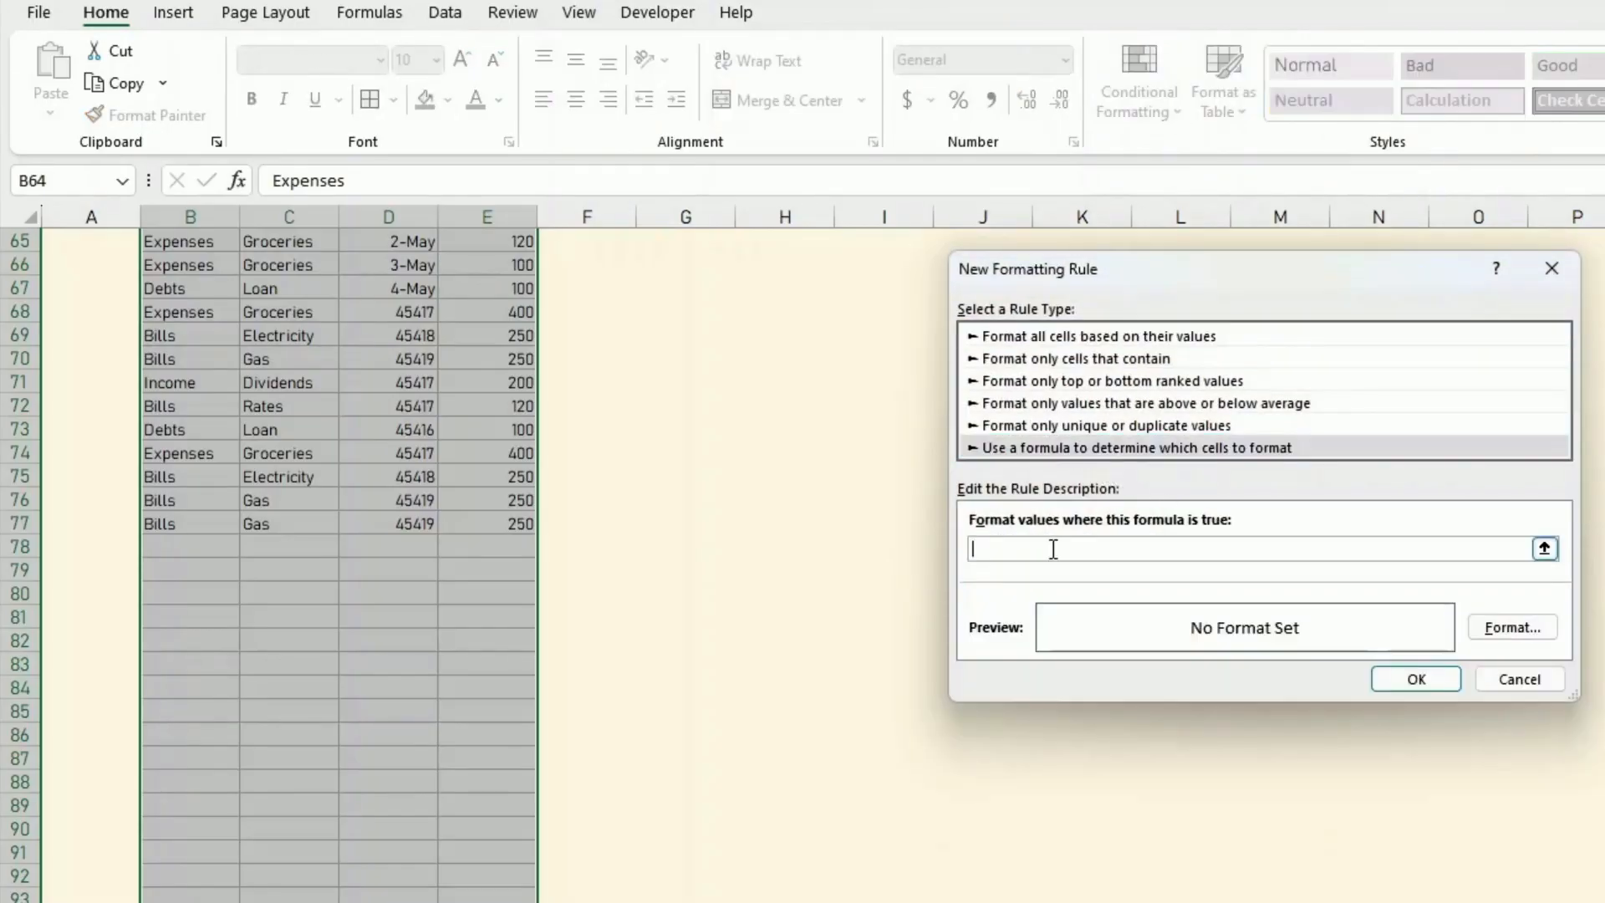
Set the rule's formula to =$B64=Settings!$D$9 so it tests each row's type against the Income label
{"action": "scroll", "coordinate": [479, 502], "scroll_direction": "up", "scroll_amount": 3}
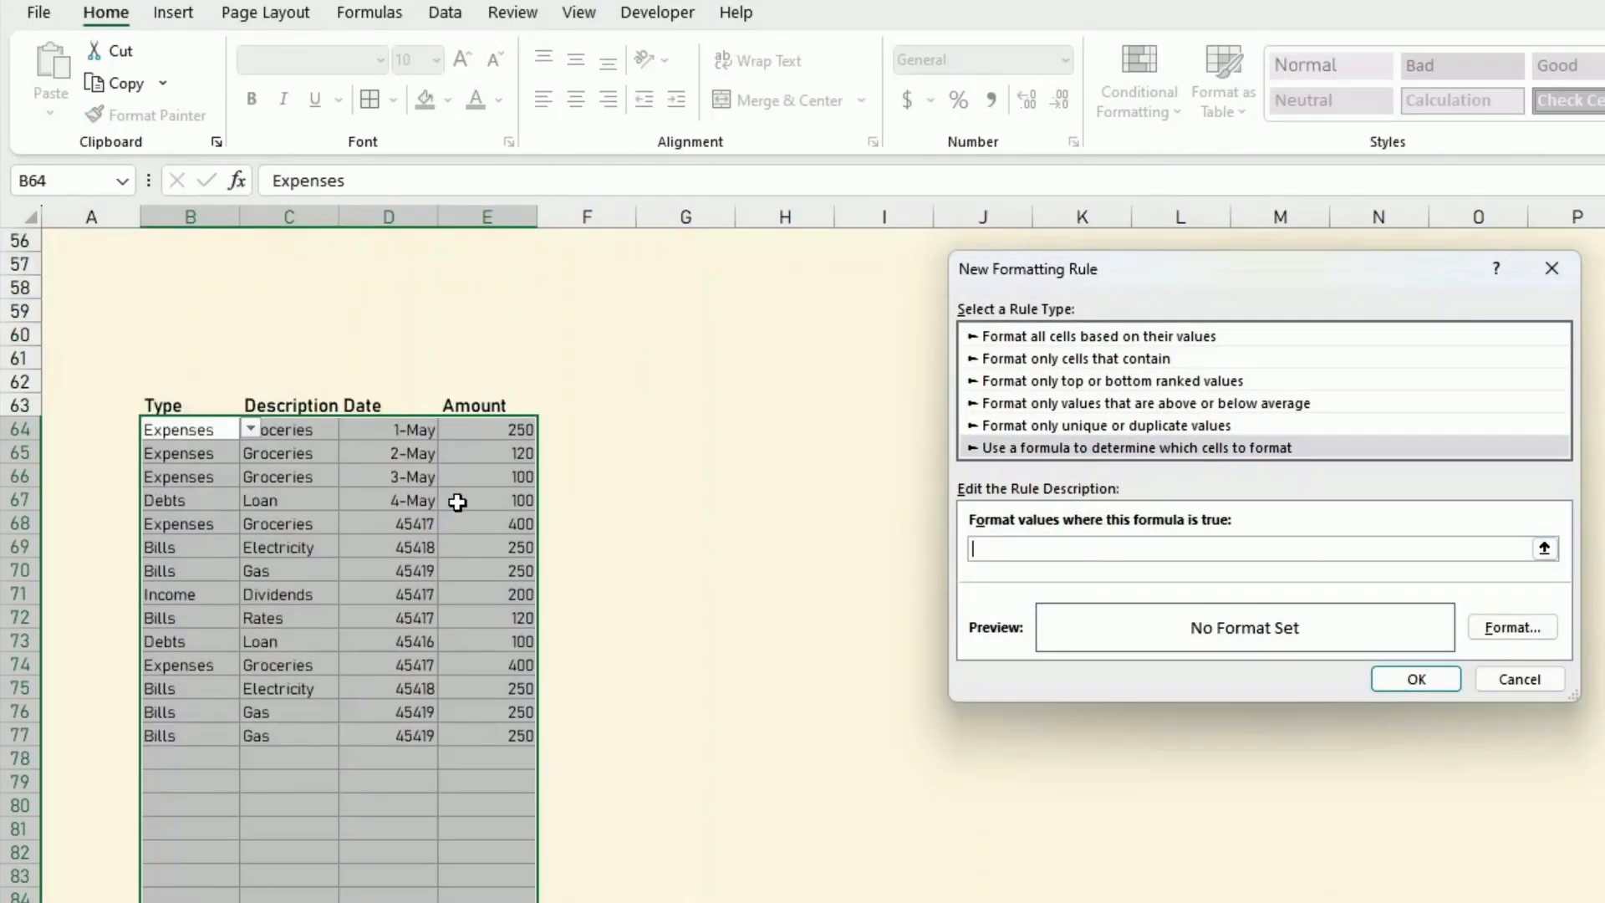
{"action": "left_click", "coordinate": [190, 431]}
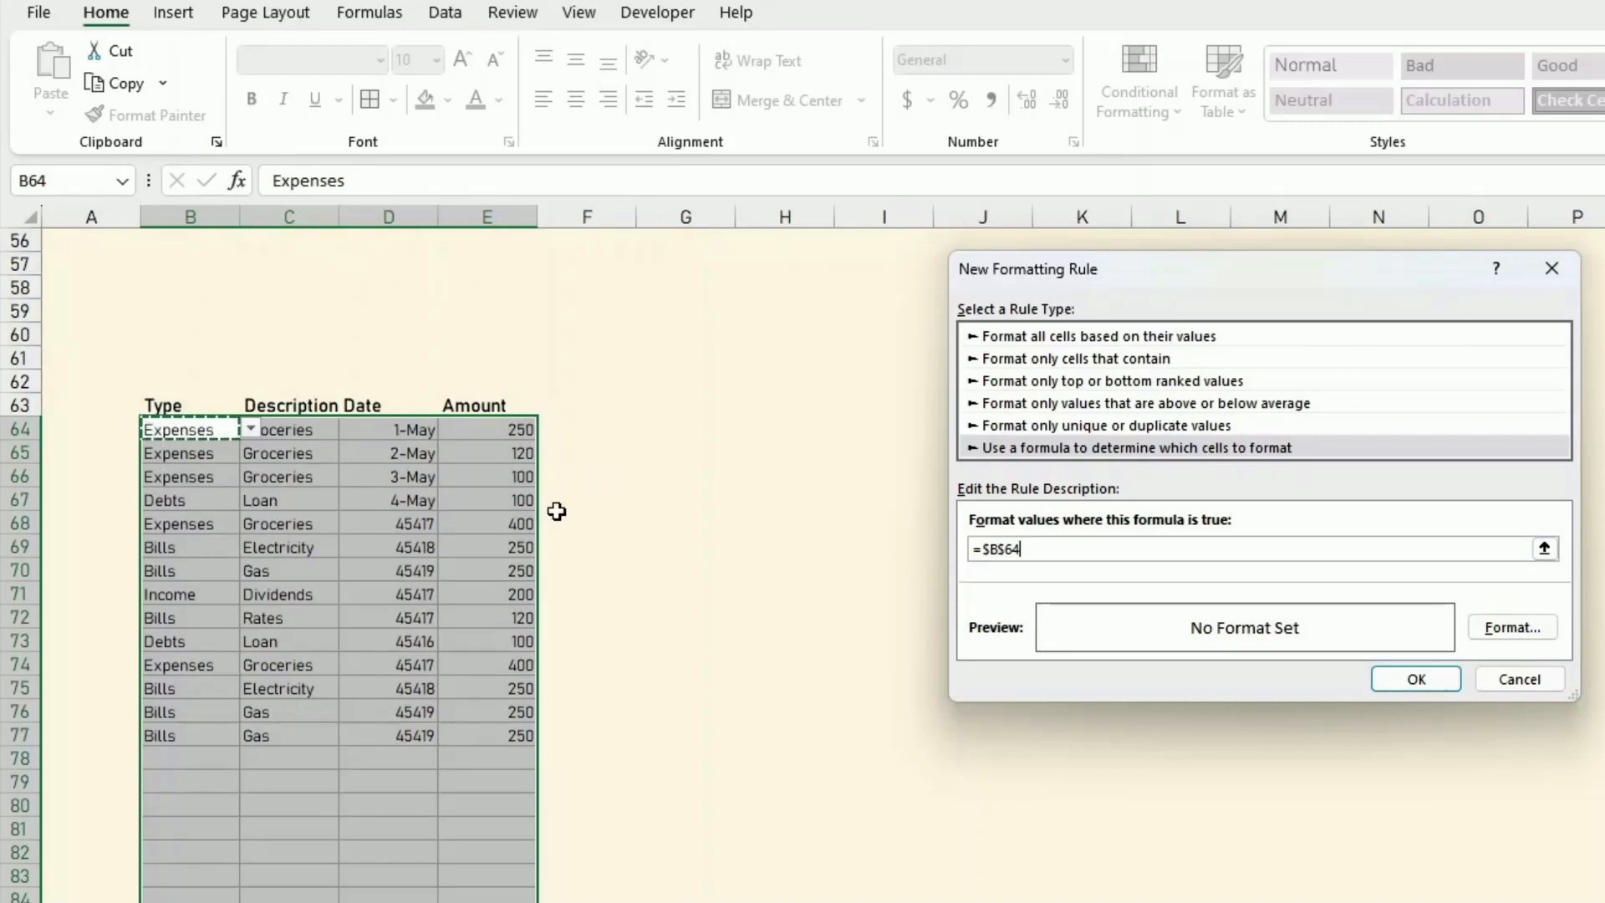
{"action": "left_click", "coordinate": [1015, 548]}
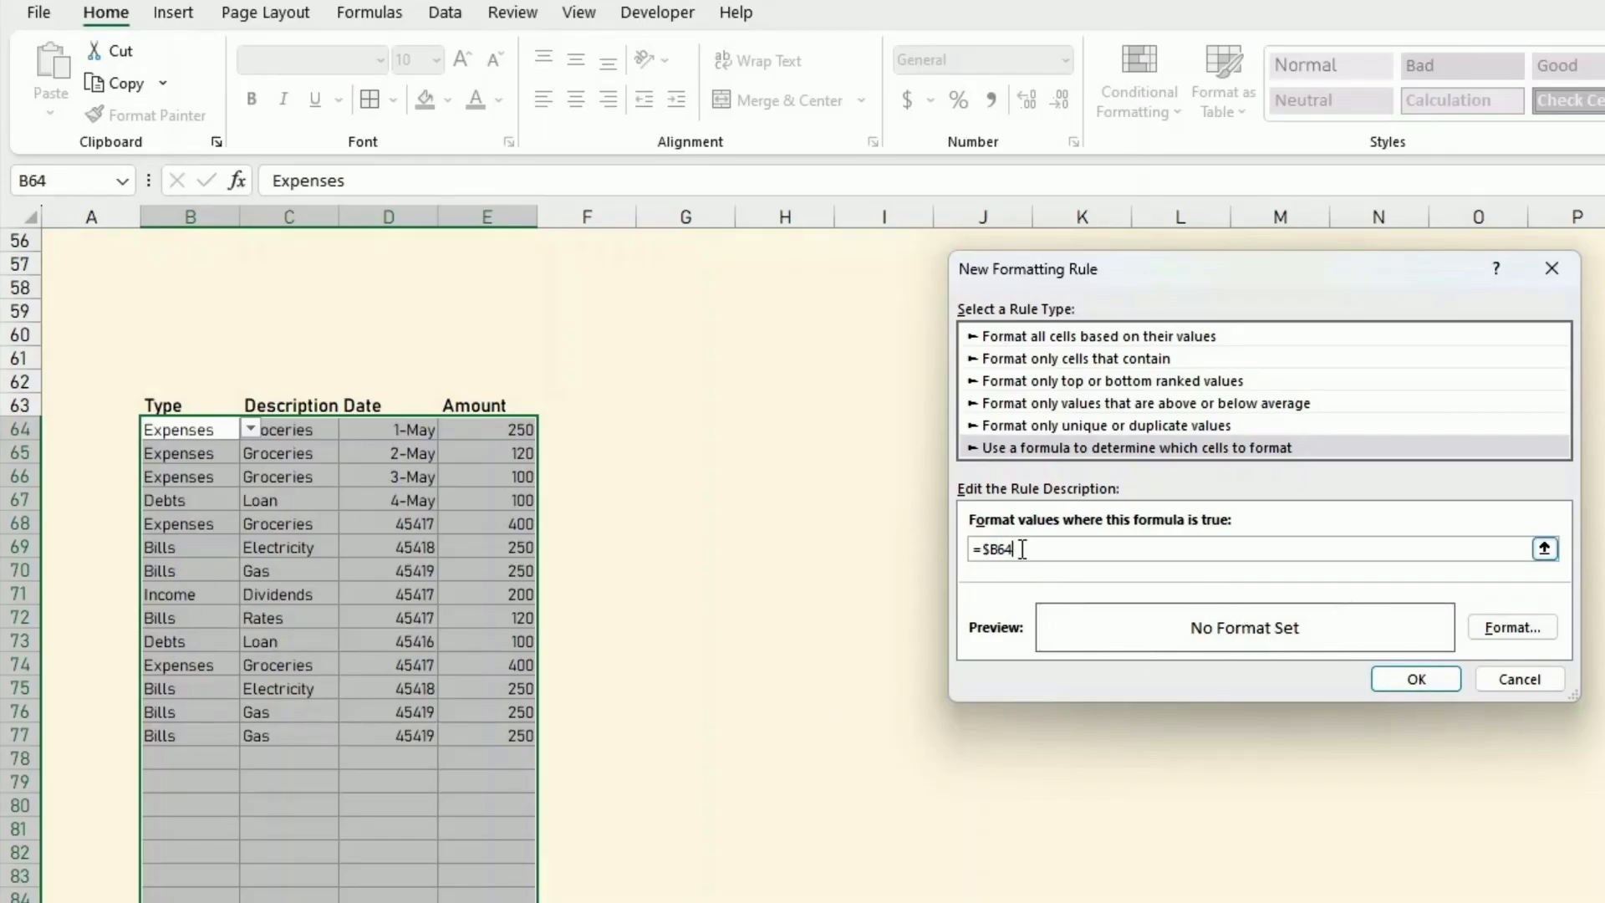
{"action": "type", "text": "="}
{"action": "key", "text": "ctrl+Page_Down"}
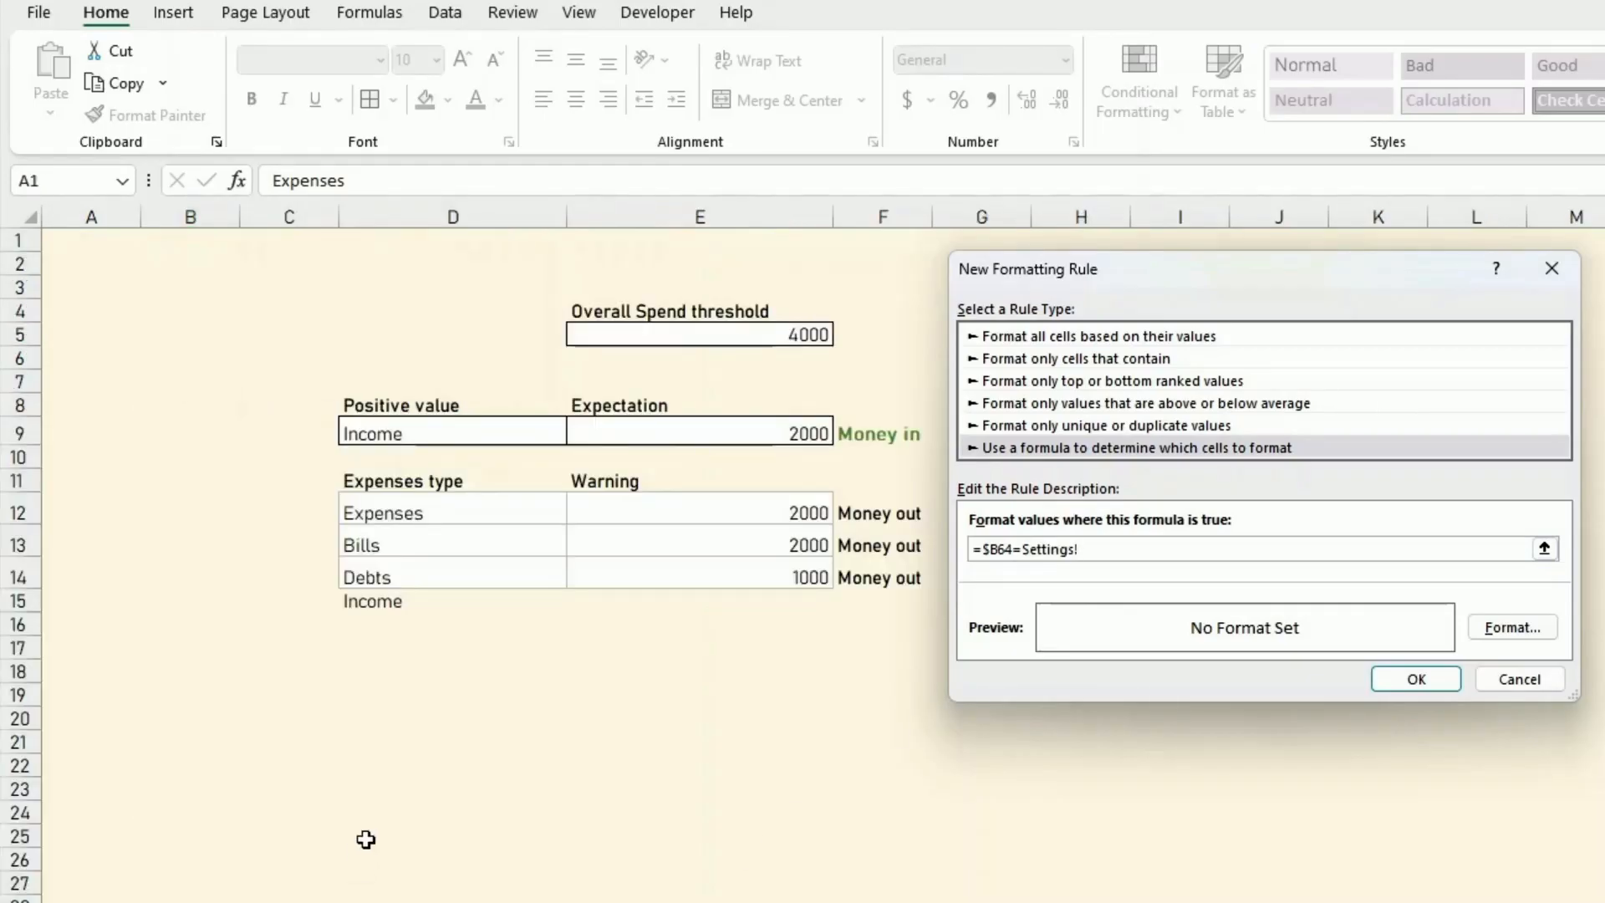
{"action": "left_click", "coordinate": [501, 438]}
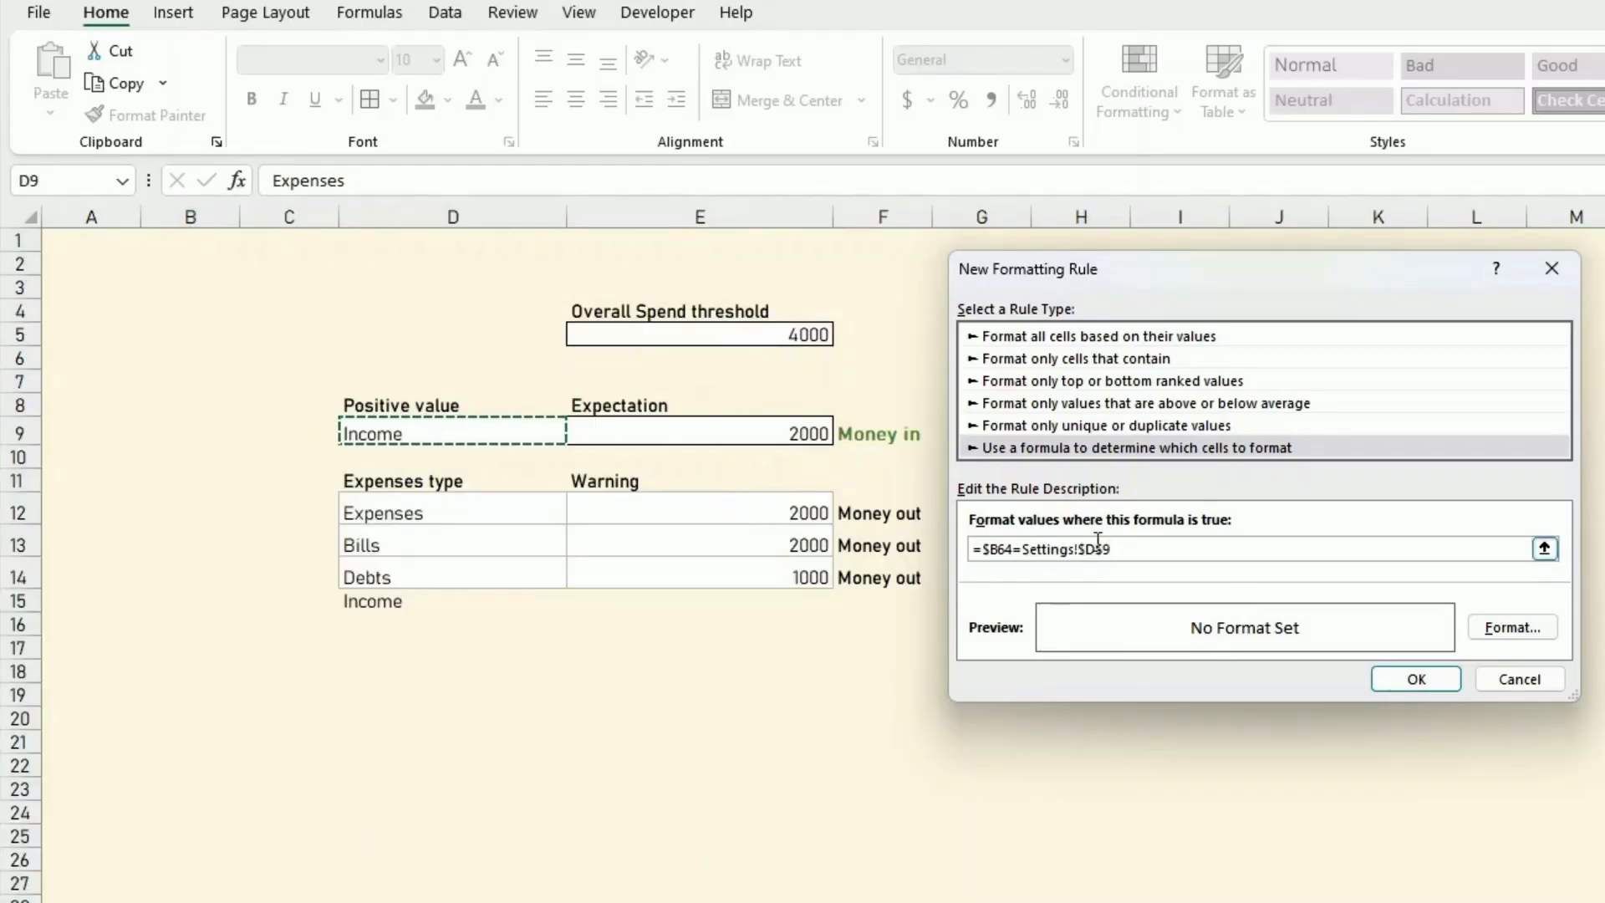
Give the rule a light green fill, apply it, and check the formatting of Income row 71
{"action": "left_click", "coordinate": [1500, 627]}
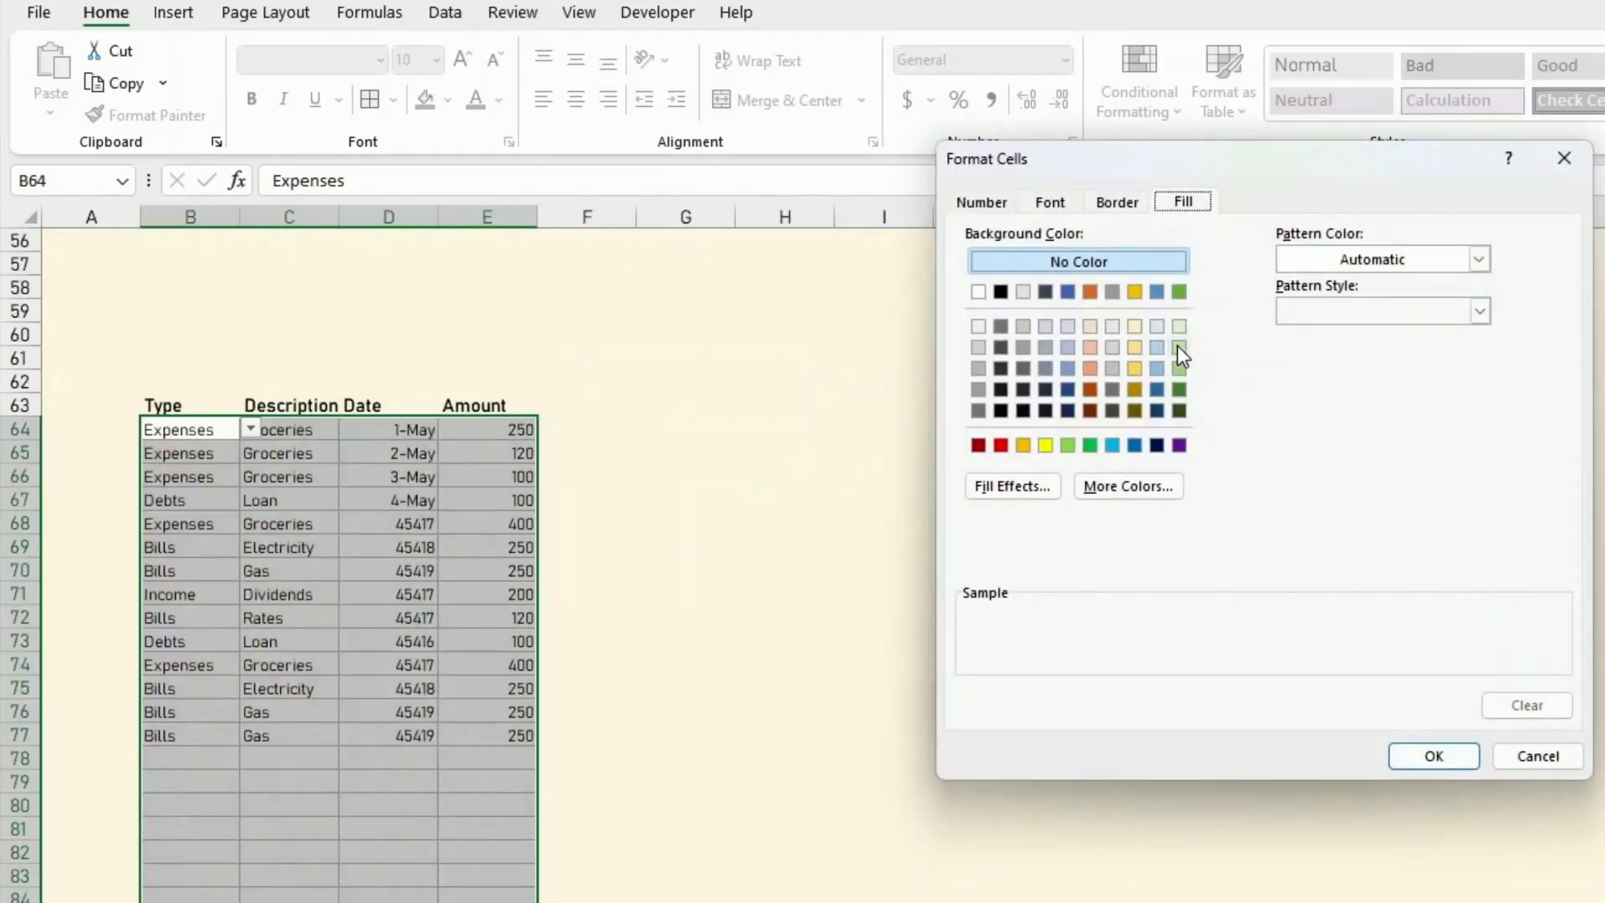
{"action": "left_click", "coordinate": [1177, 346]}
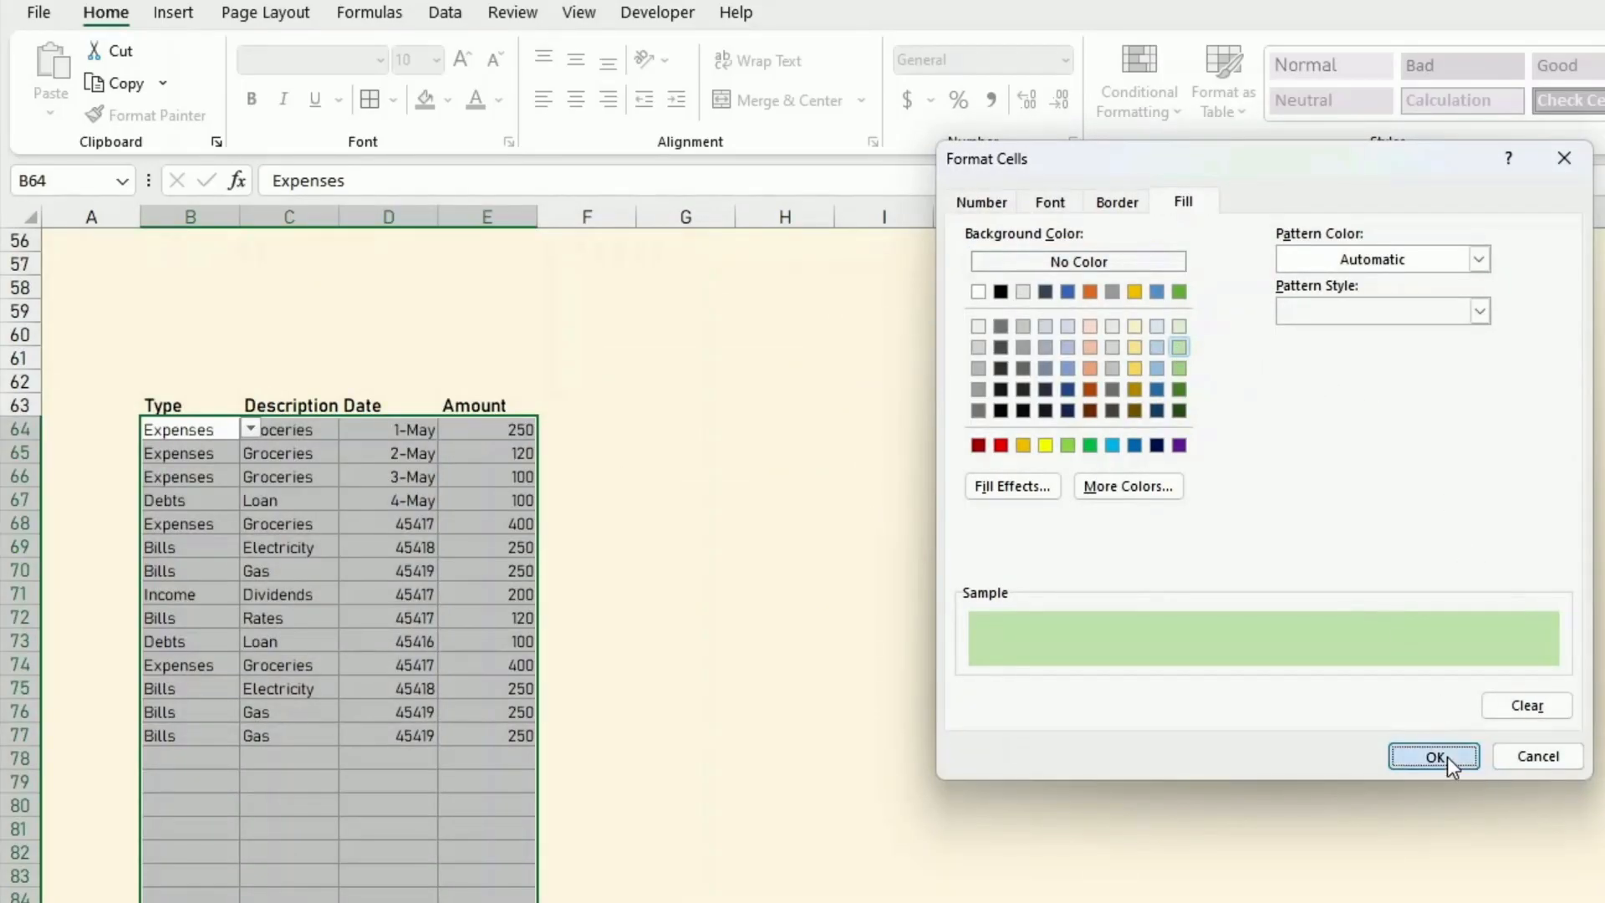
{"action": "left_click", "coordinate": [1447, 756]}
{"action": "left_click", "coordinate": [1440, 685]}
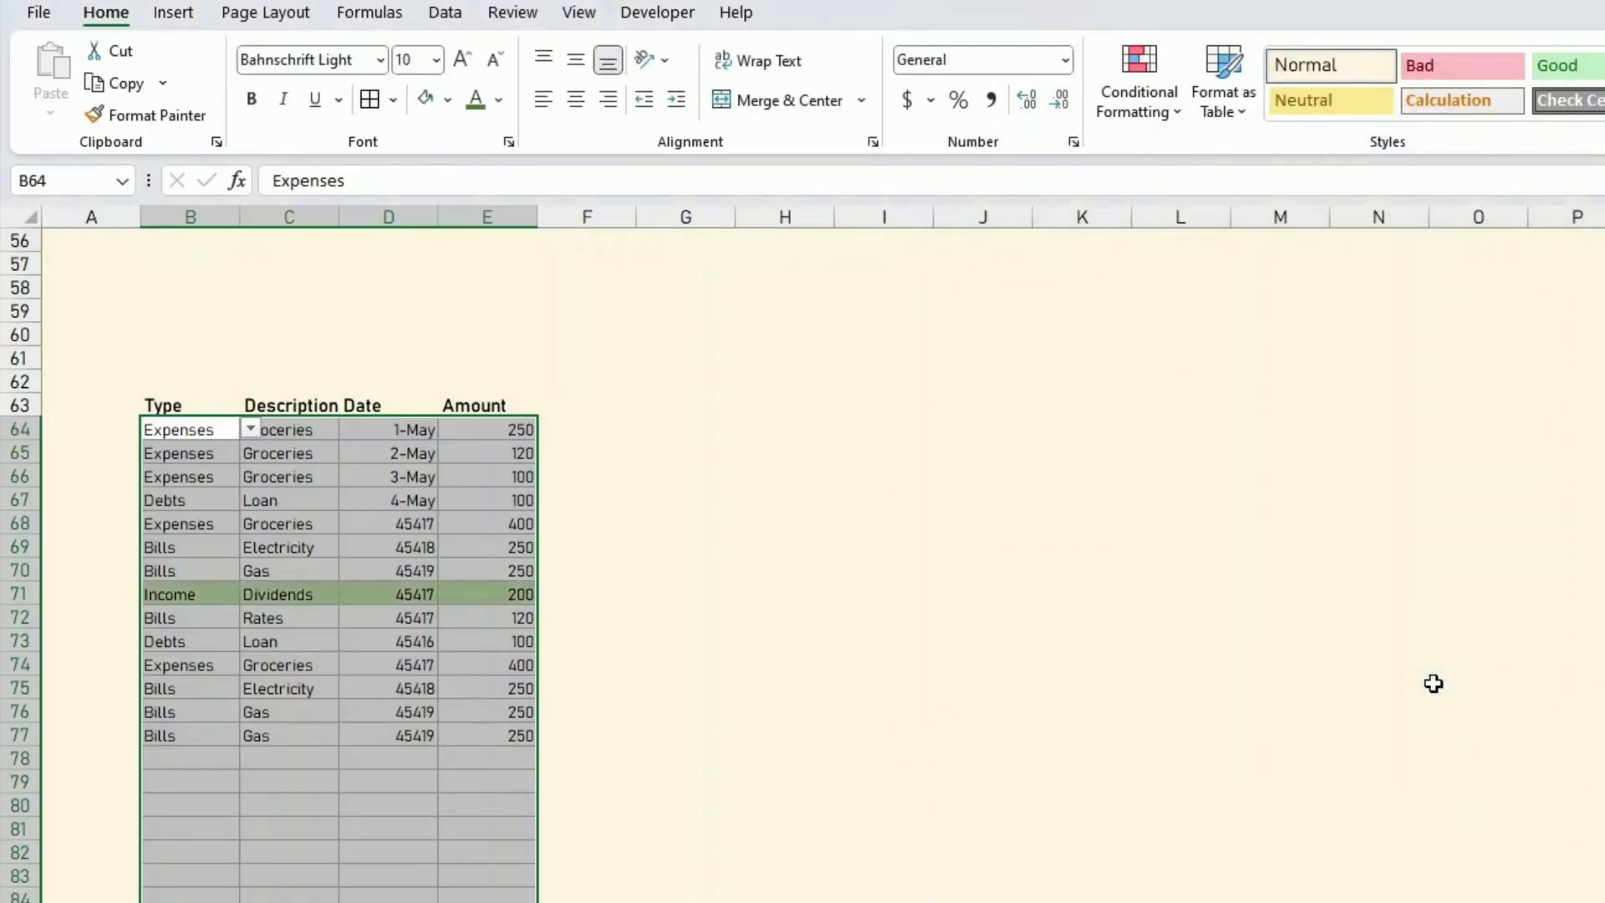
{"action": "left_click", "coordinate": [1433, 684]}
{"action": "left_click_drag", "start_coordinate": [219, 595], "coordinate": [519, 590]}
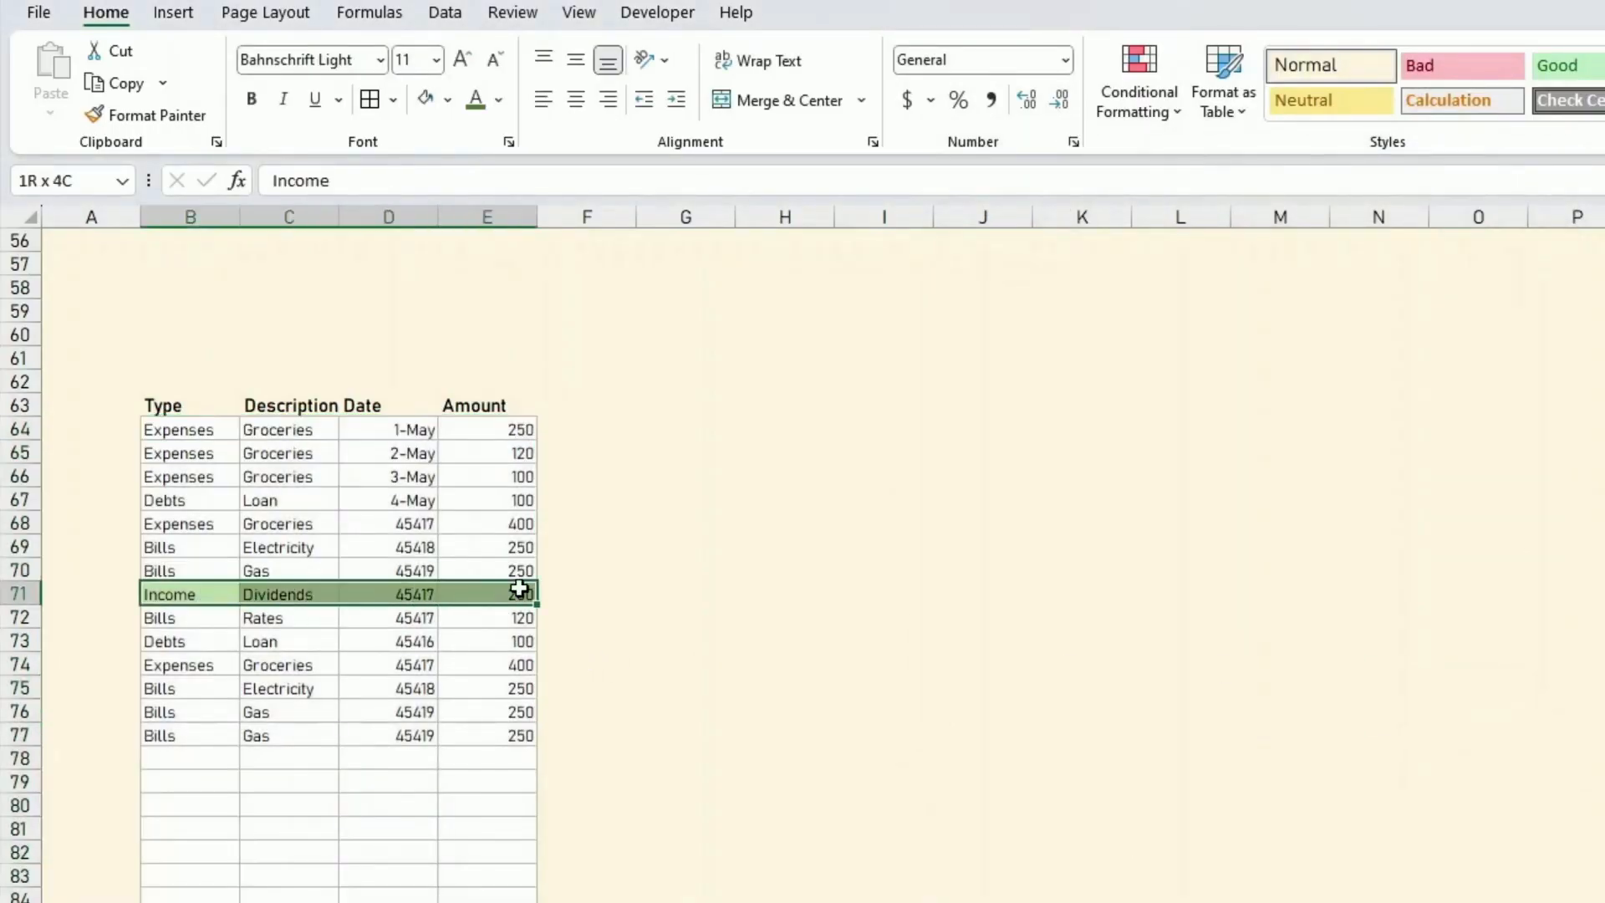
{"action": "left_click", "coordinate": [799, 638]}
{"action": "scroll", "coordinate": [799, 635], "scroll_direction": "up", "scroll_amount": 2}
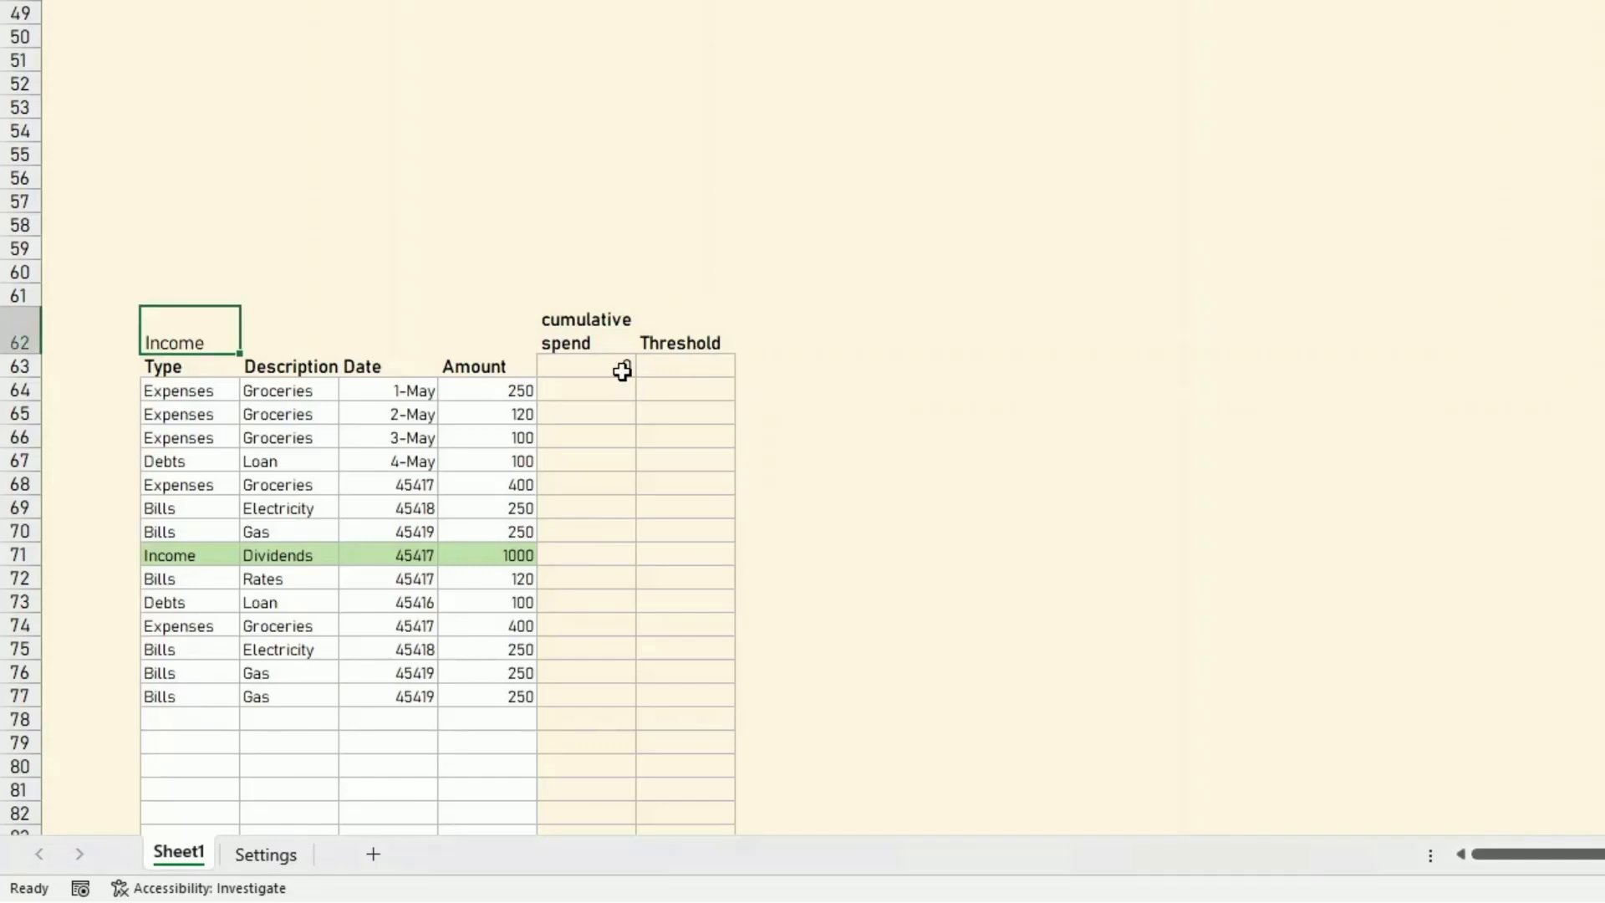
Review the cumulative spend heading, the Income label in B62 against Settings cell D9, and the amounts in E64:E77
{"action": "left_click", "coordinate": [619, 326]}
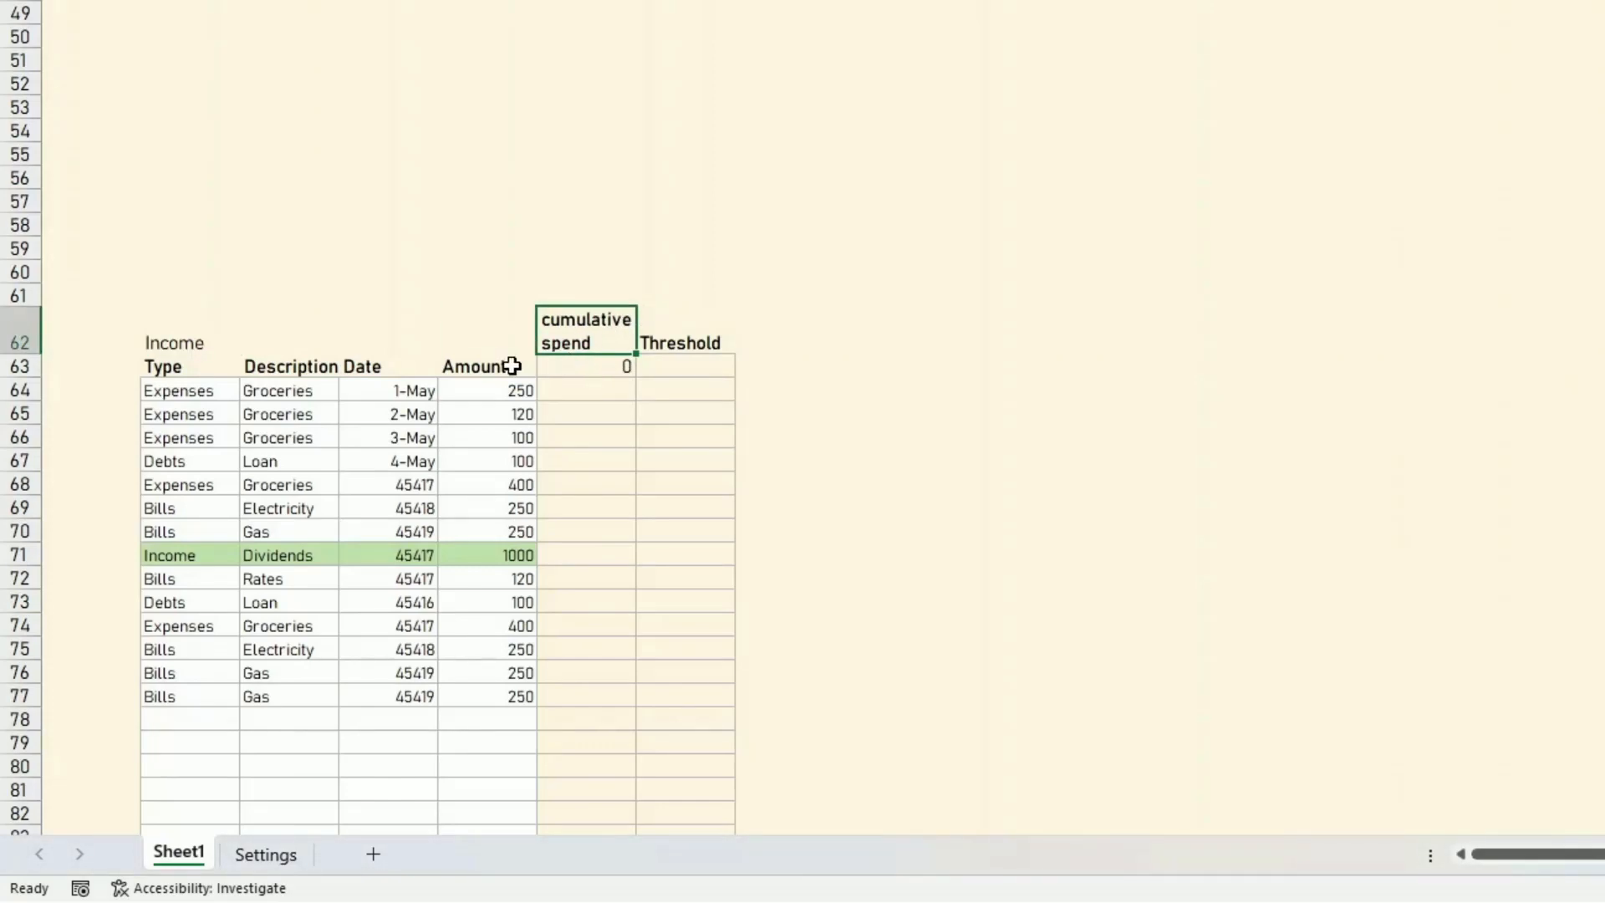
{"action": "left_click", "coordinate": [194, 343]}
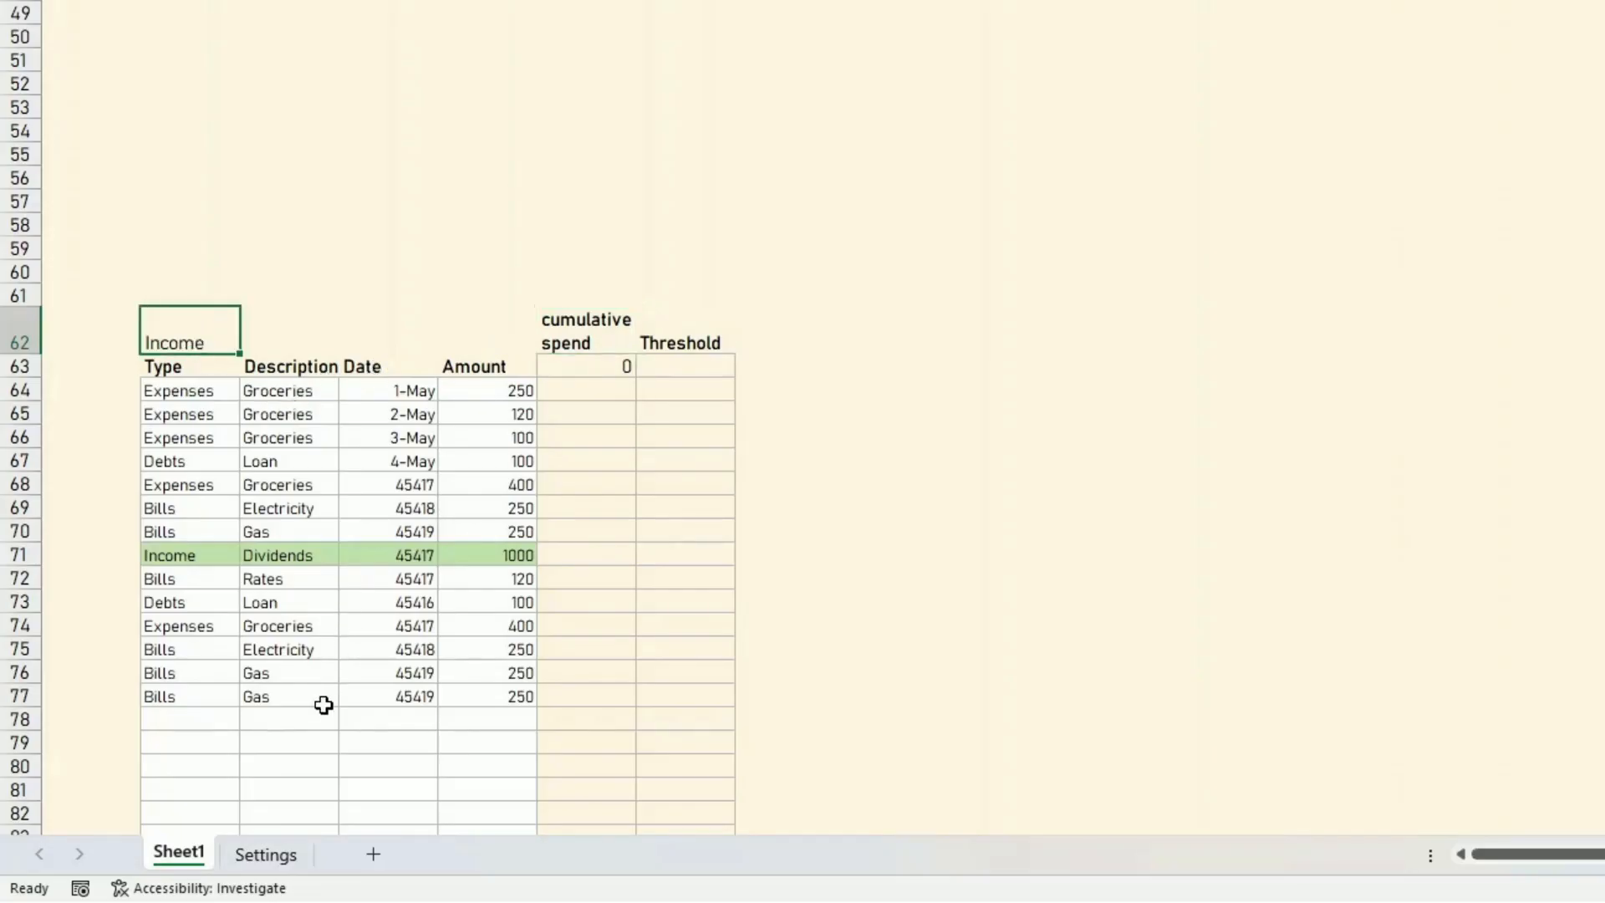
{"action": "left_click", "coordinate": [272, 851]}
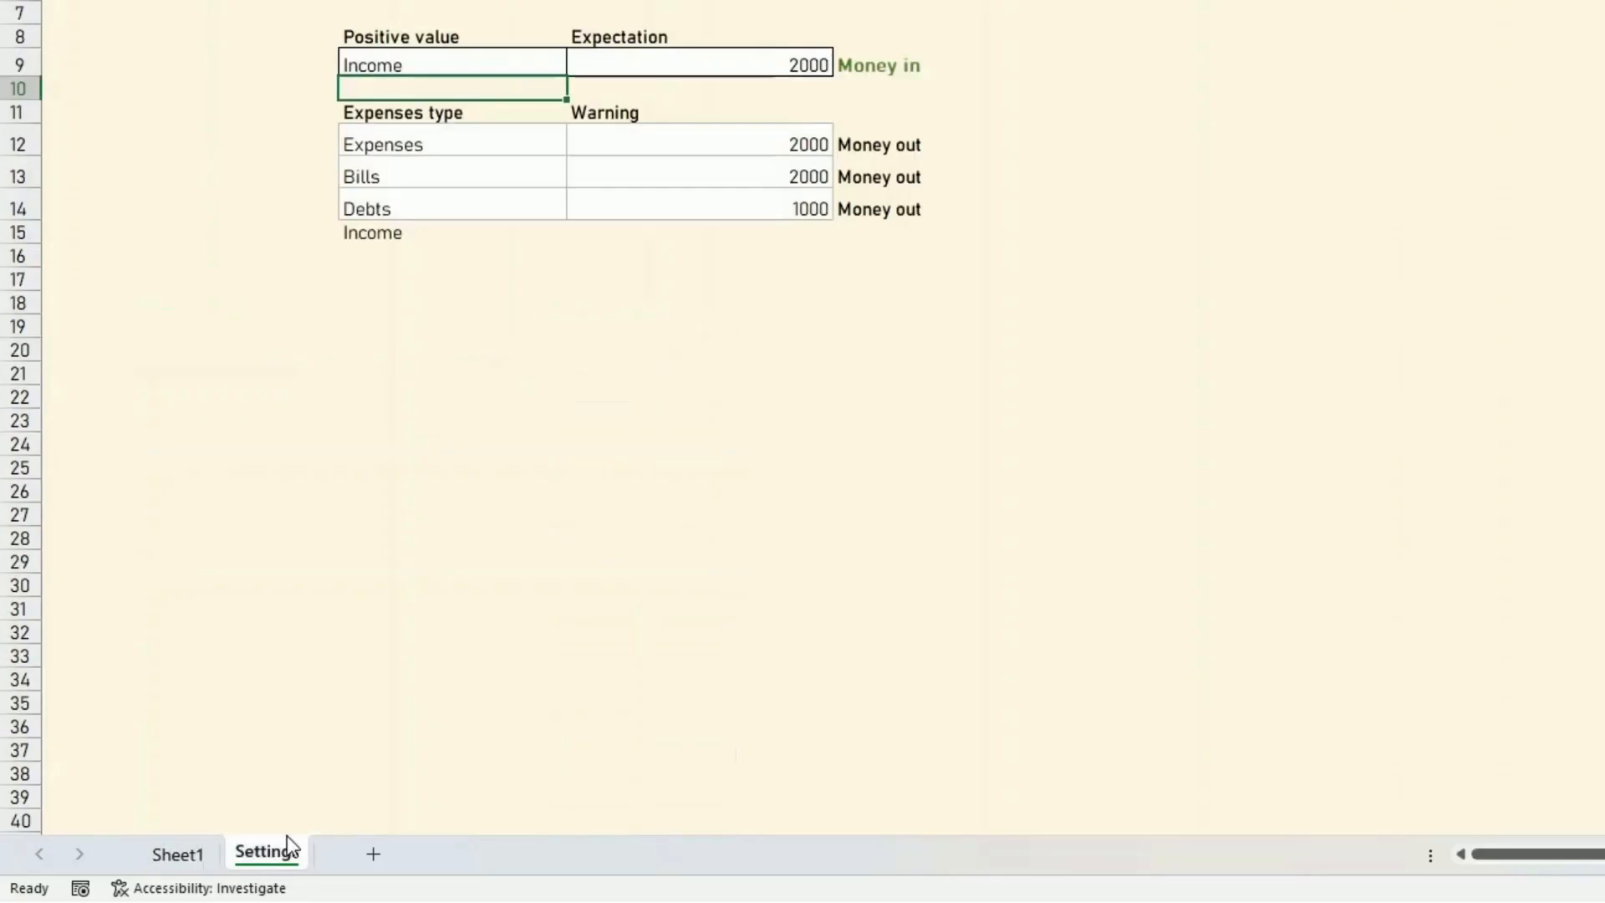
{"action": "left_click", "coordinate": [407, 58]}
{"action": "left_click", "coordinate": [184, 855]}
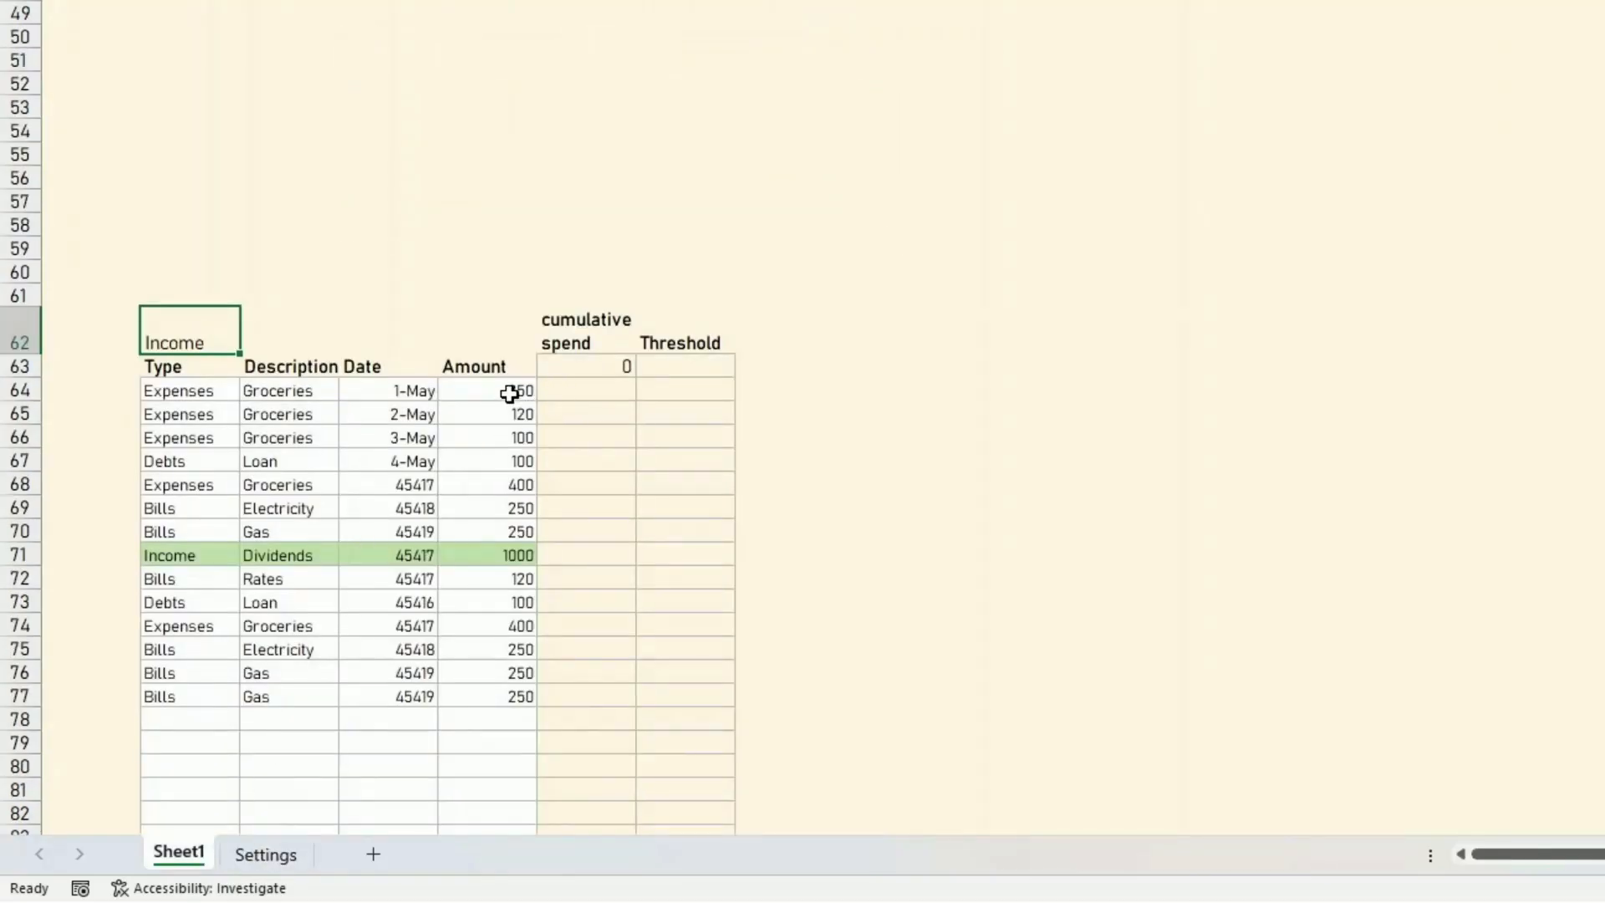
{"action": "left_click_drag", "start_coordinate": [509, 394], "coordinate": [512, 693]}
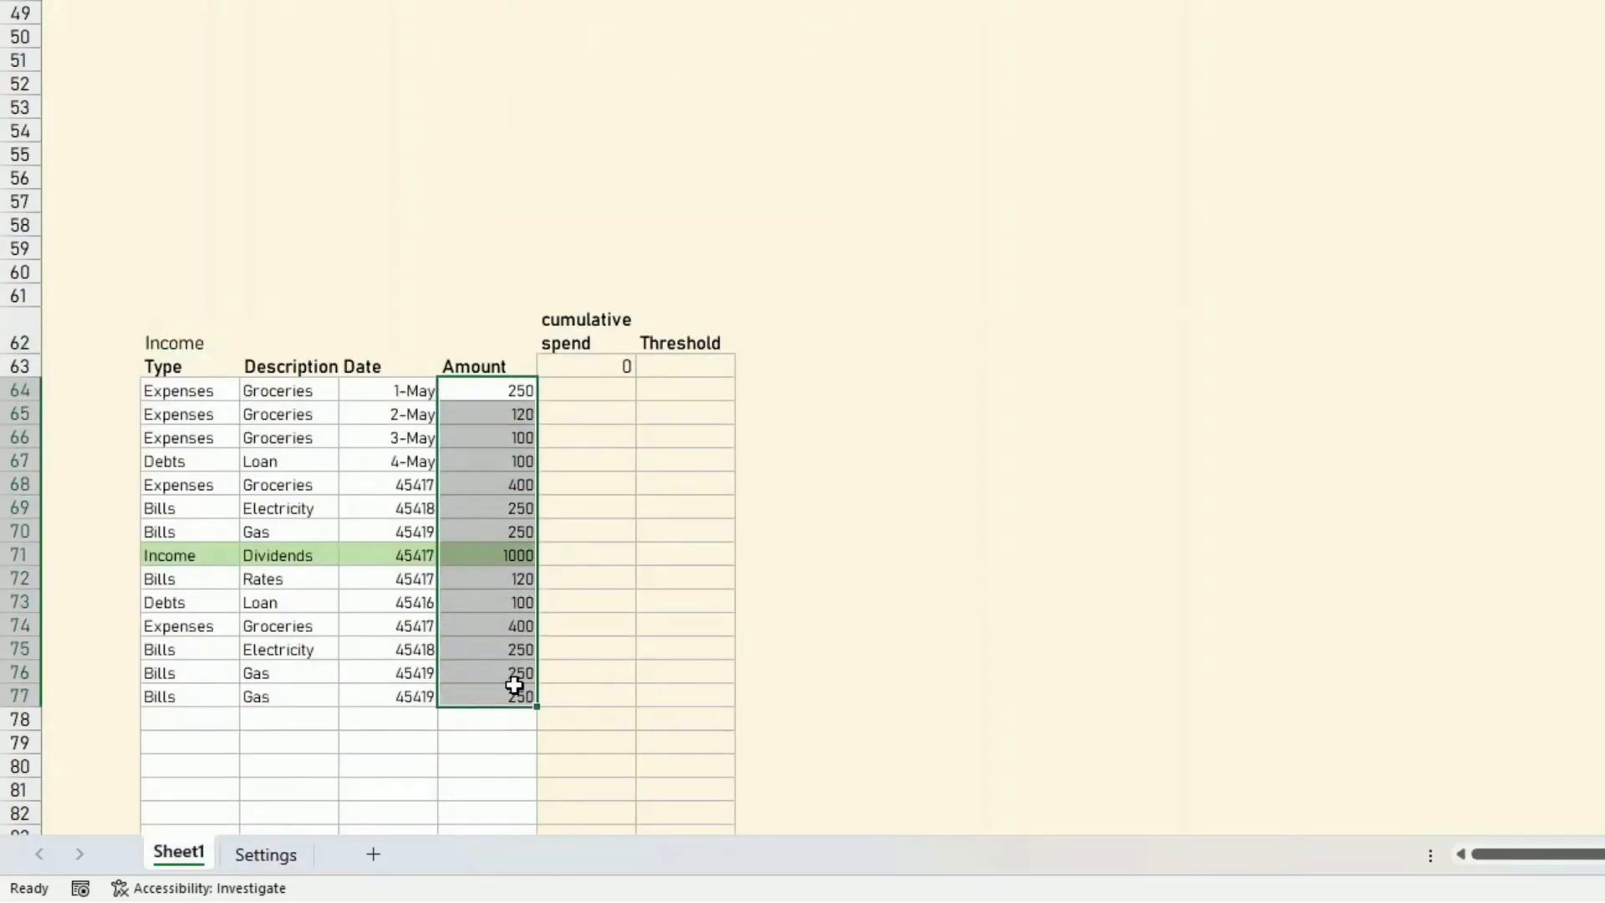
Begin an IFS formula in cumulative spend cell F64 that returns NA() when the type in B64 is blank
{"action": "left_click", "coordinate": [571, 394]}
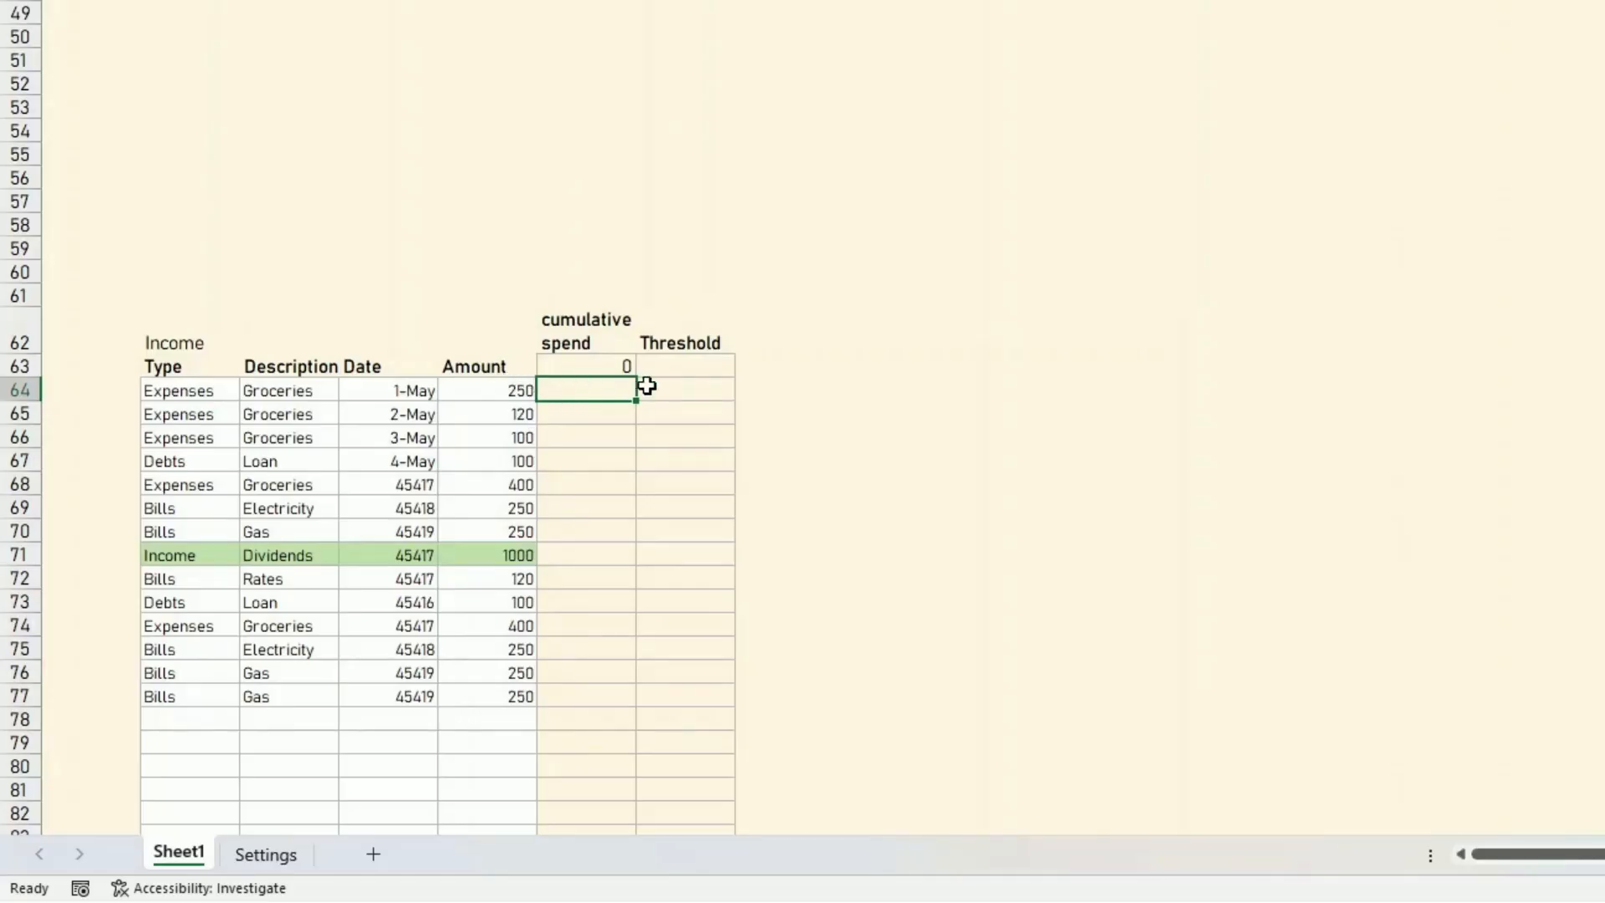
{"action": "type", "text": "=ifs("}
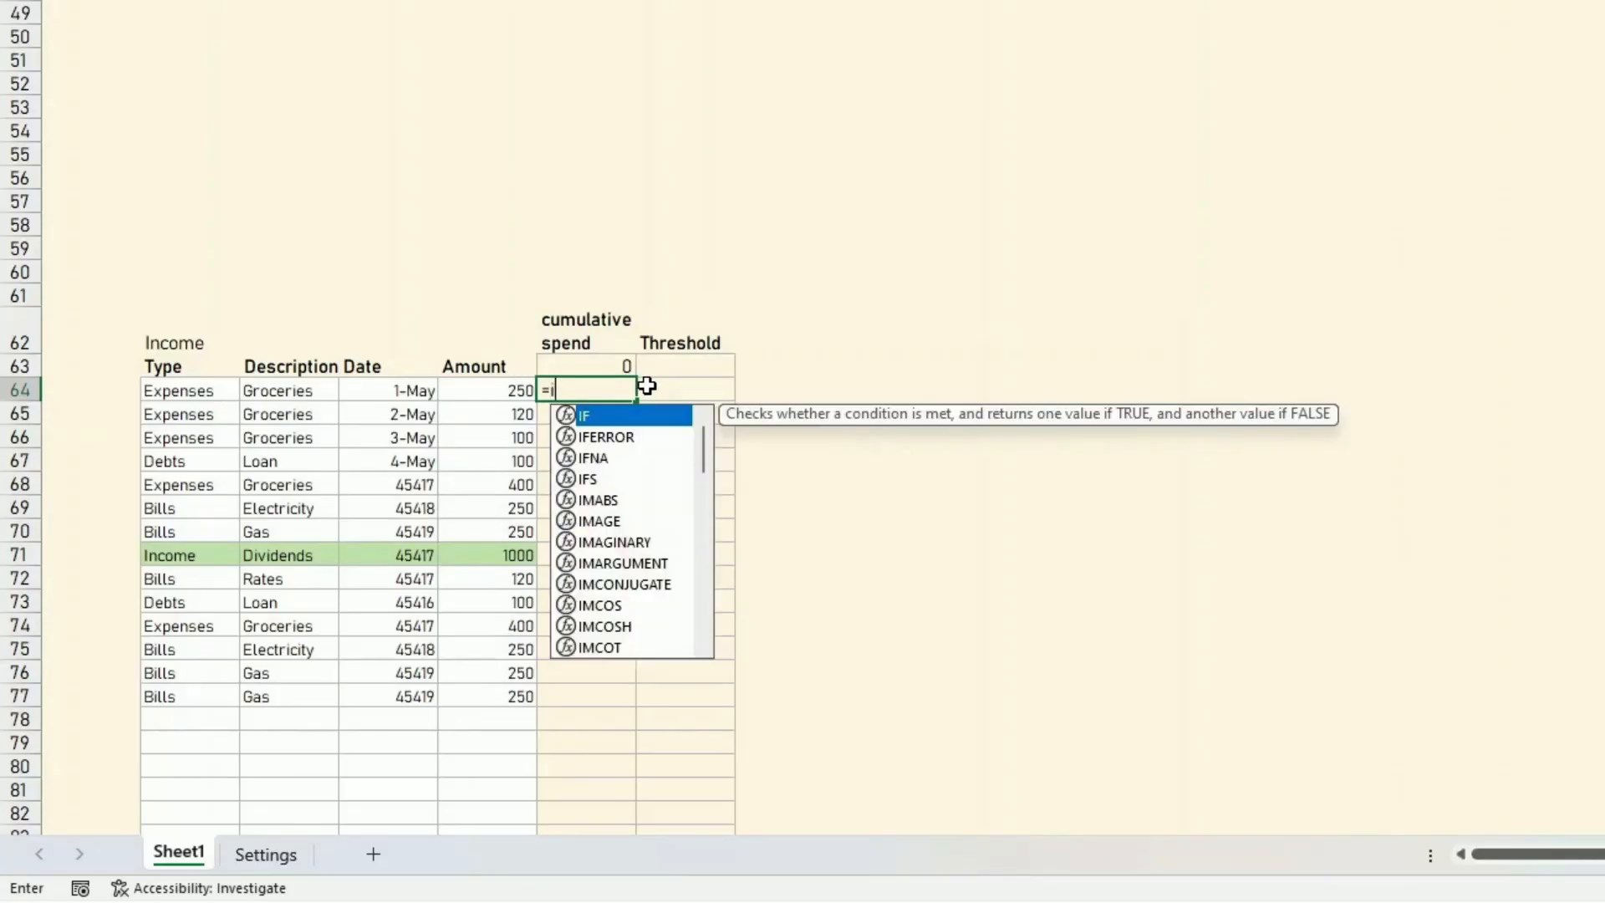
{"action": "key", "text": "Left"}
{"action": "key", "text": "Left"}
{"action": "key", "text": "Left"}
{"action": "key", "text": "Left"}
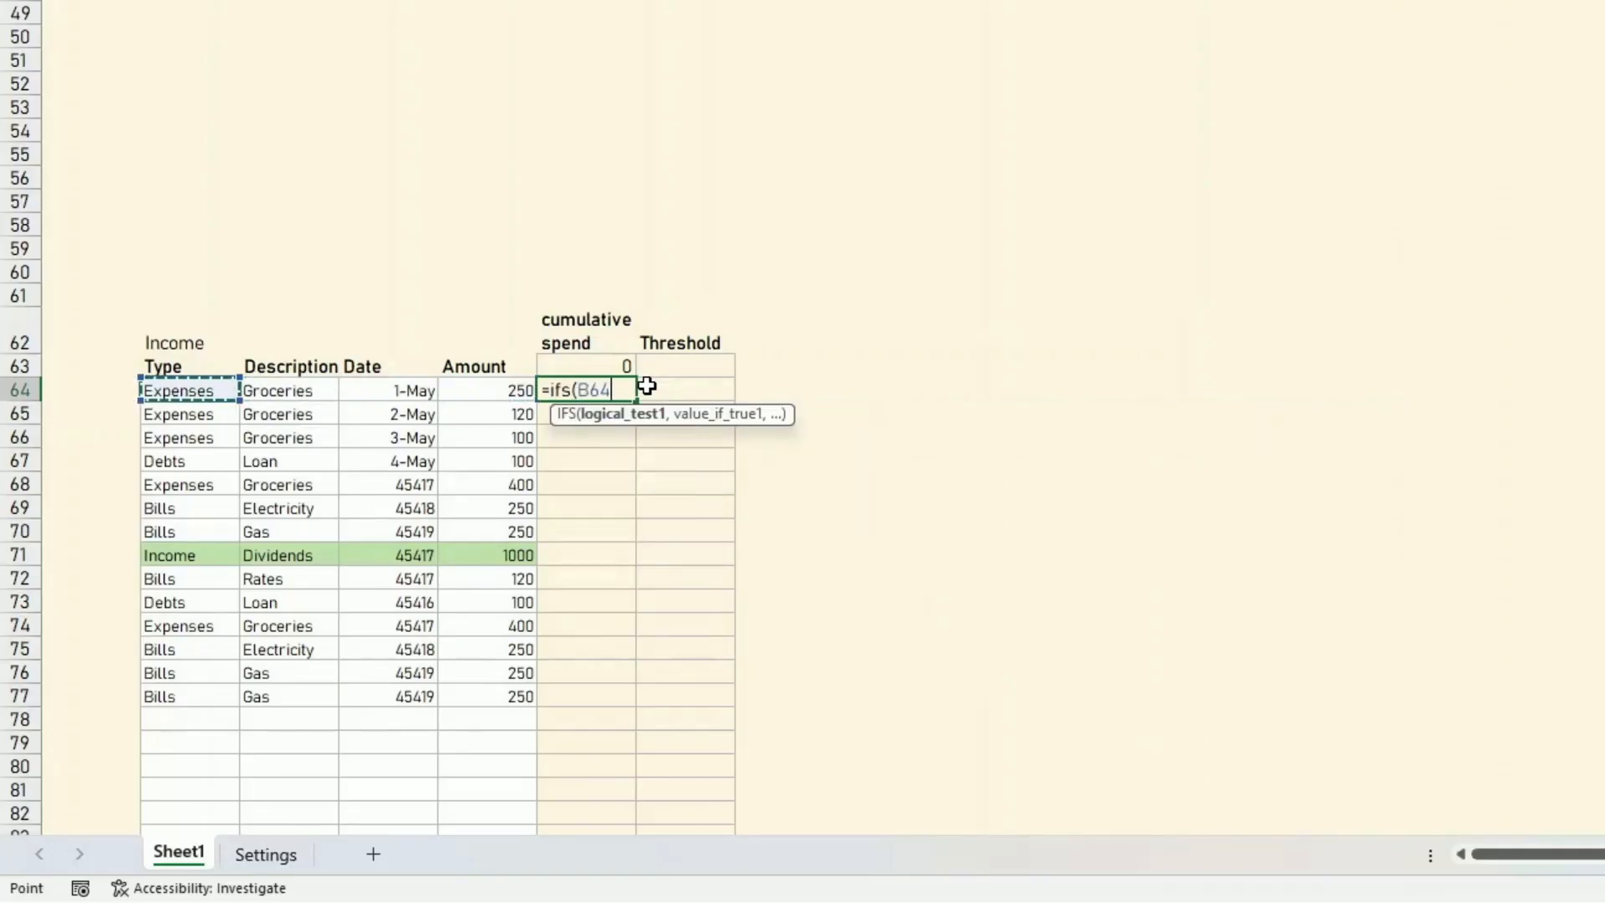
{"action": "type", "text": "="}
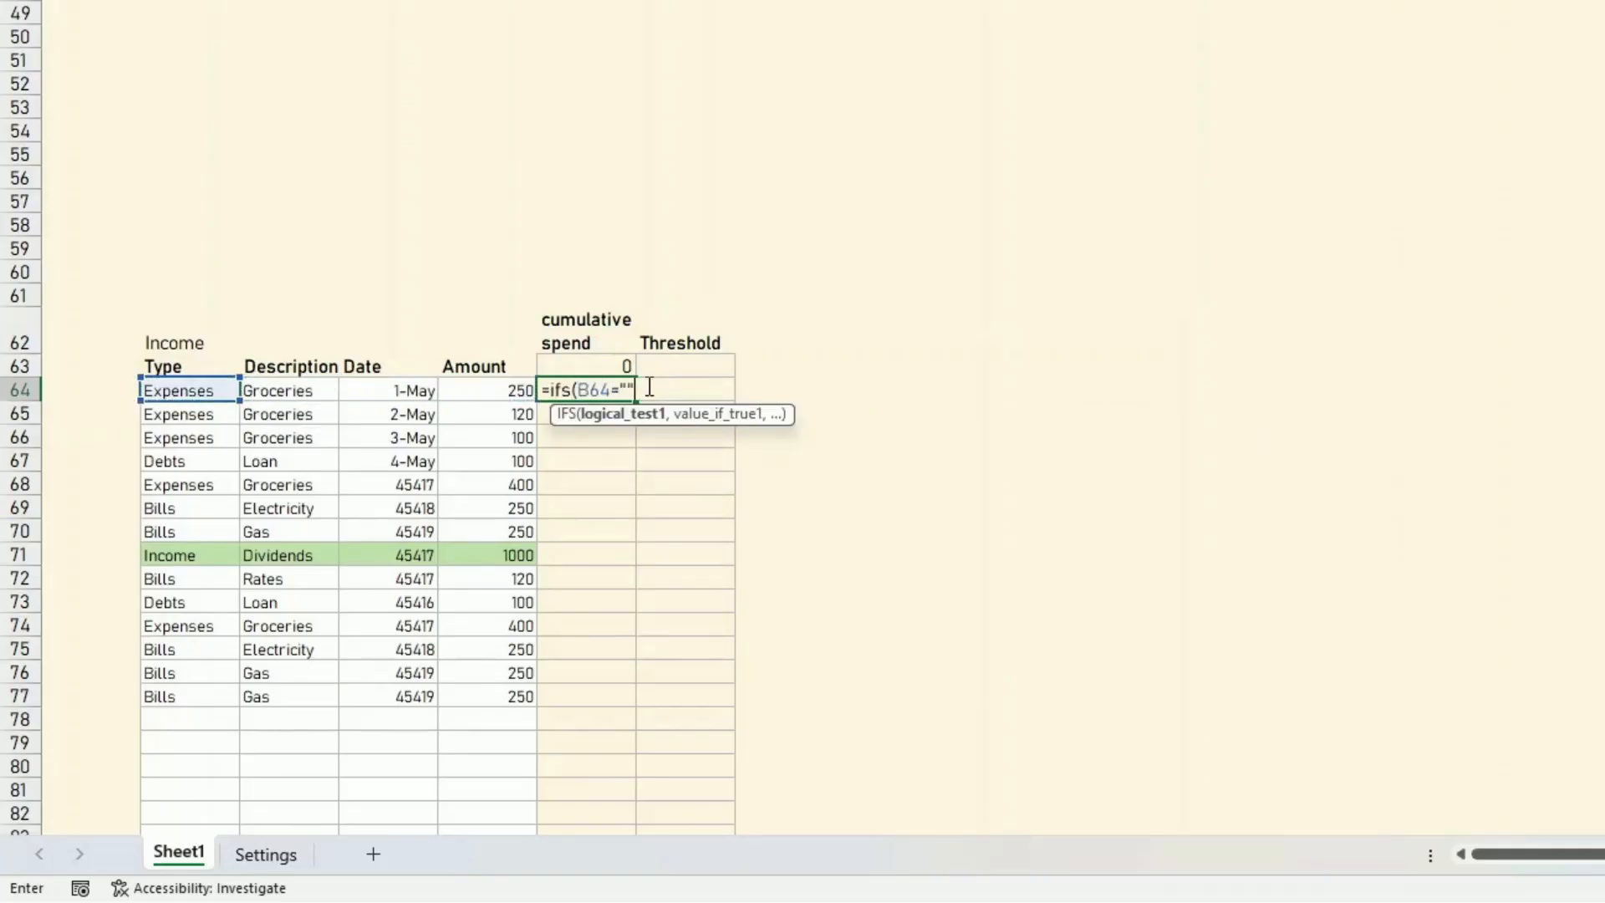
{"action": "type", "text": "\"\",NA"}
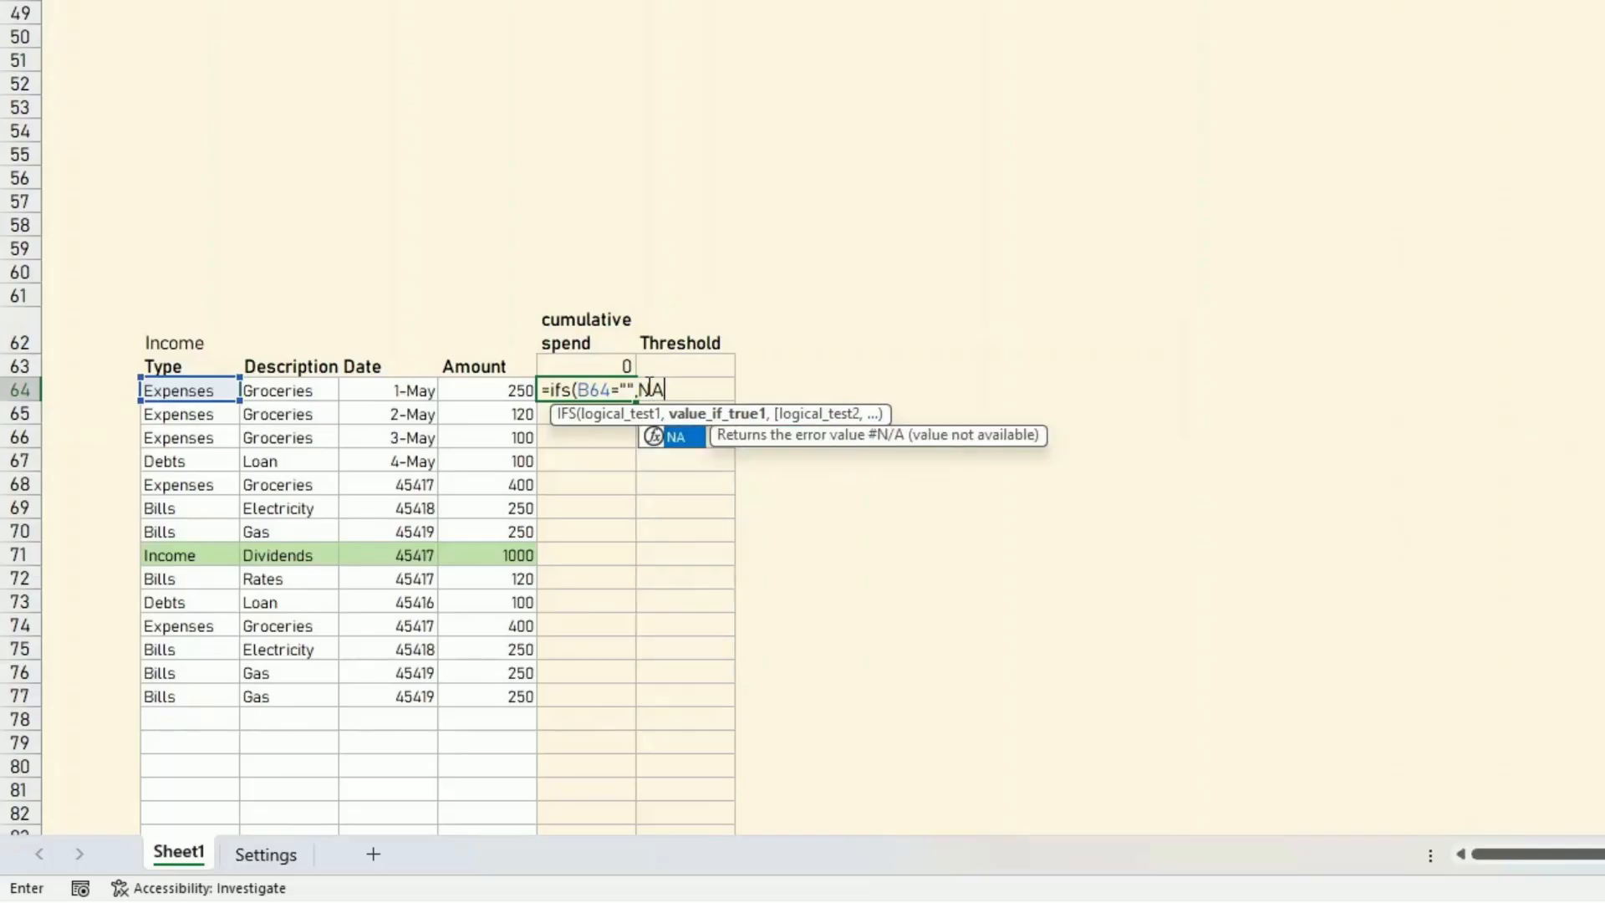
{"action": "type", "text": "()"}
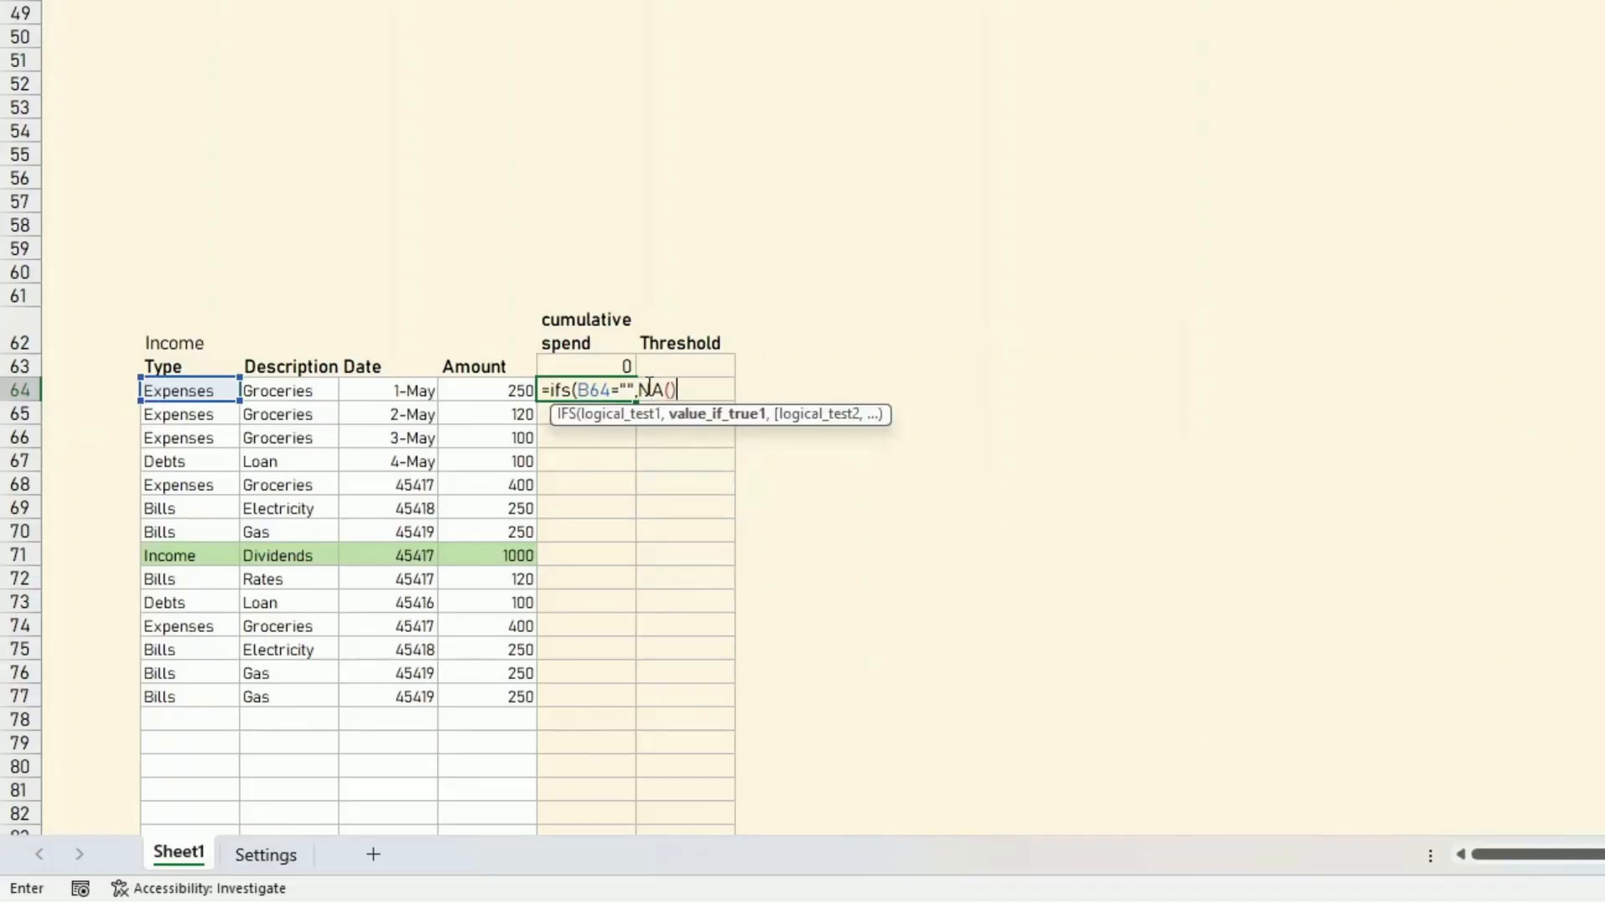
{"action": "type", "text": ","}
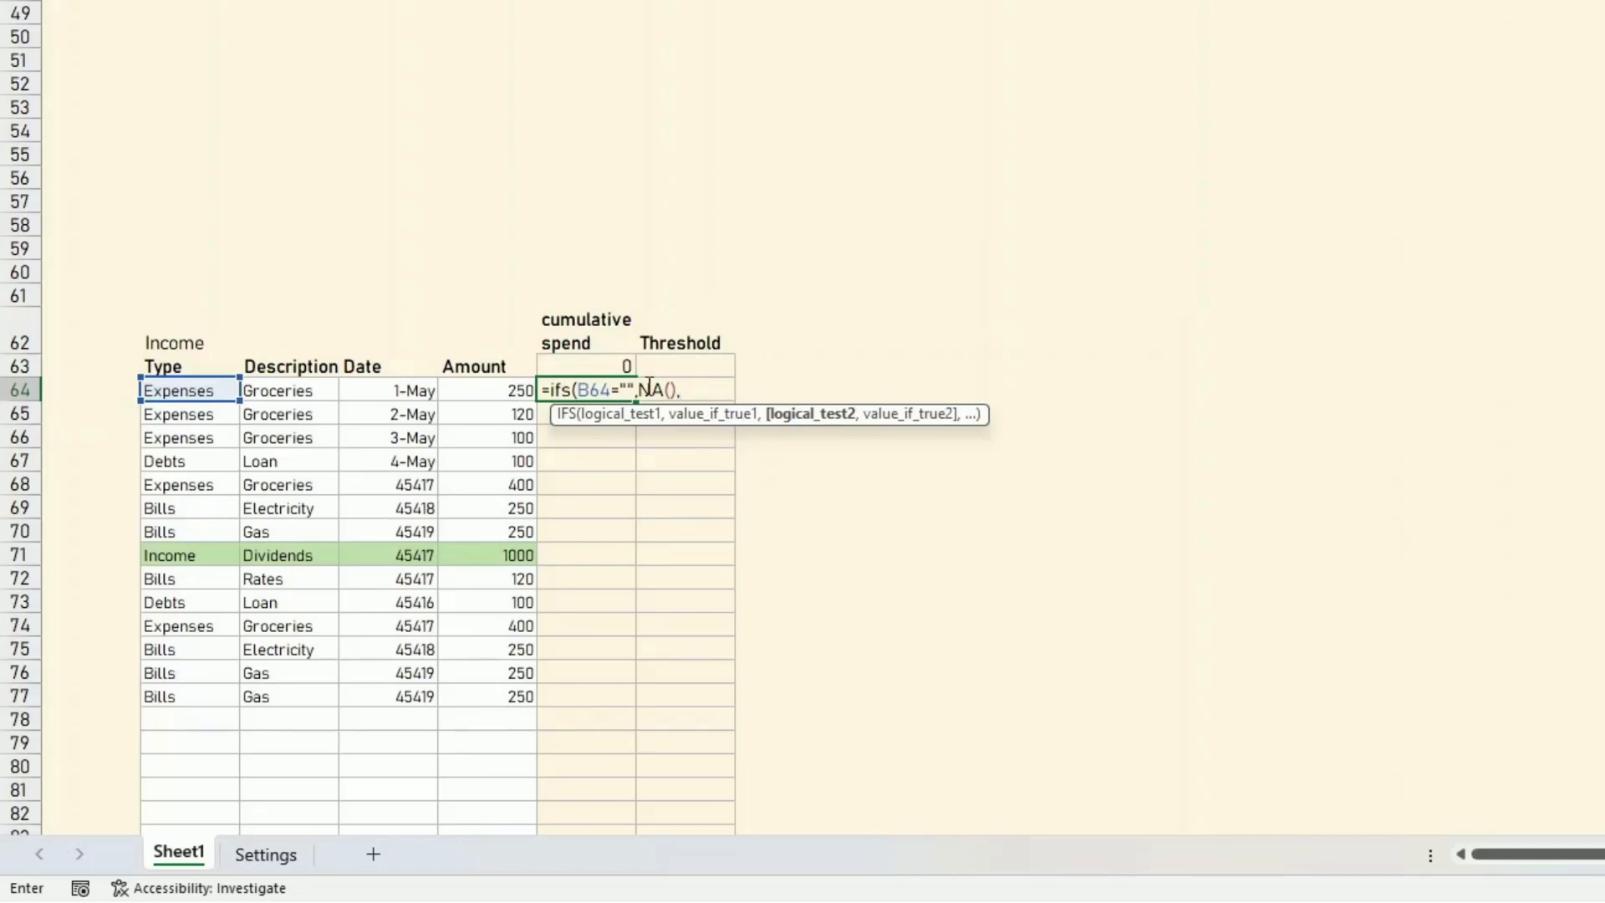
Add a second IFS condition testing B64=$B$62 that returns E64+F63 for income rows
{"action": "left_click", "coordinate": [205, 391]}
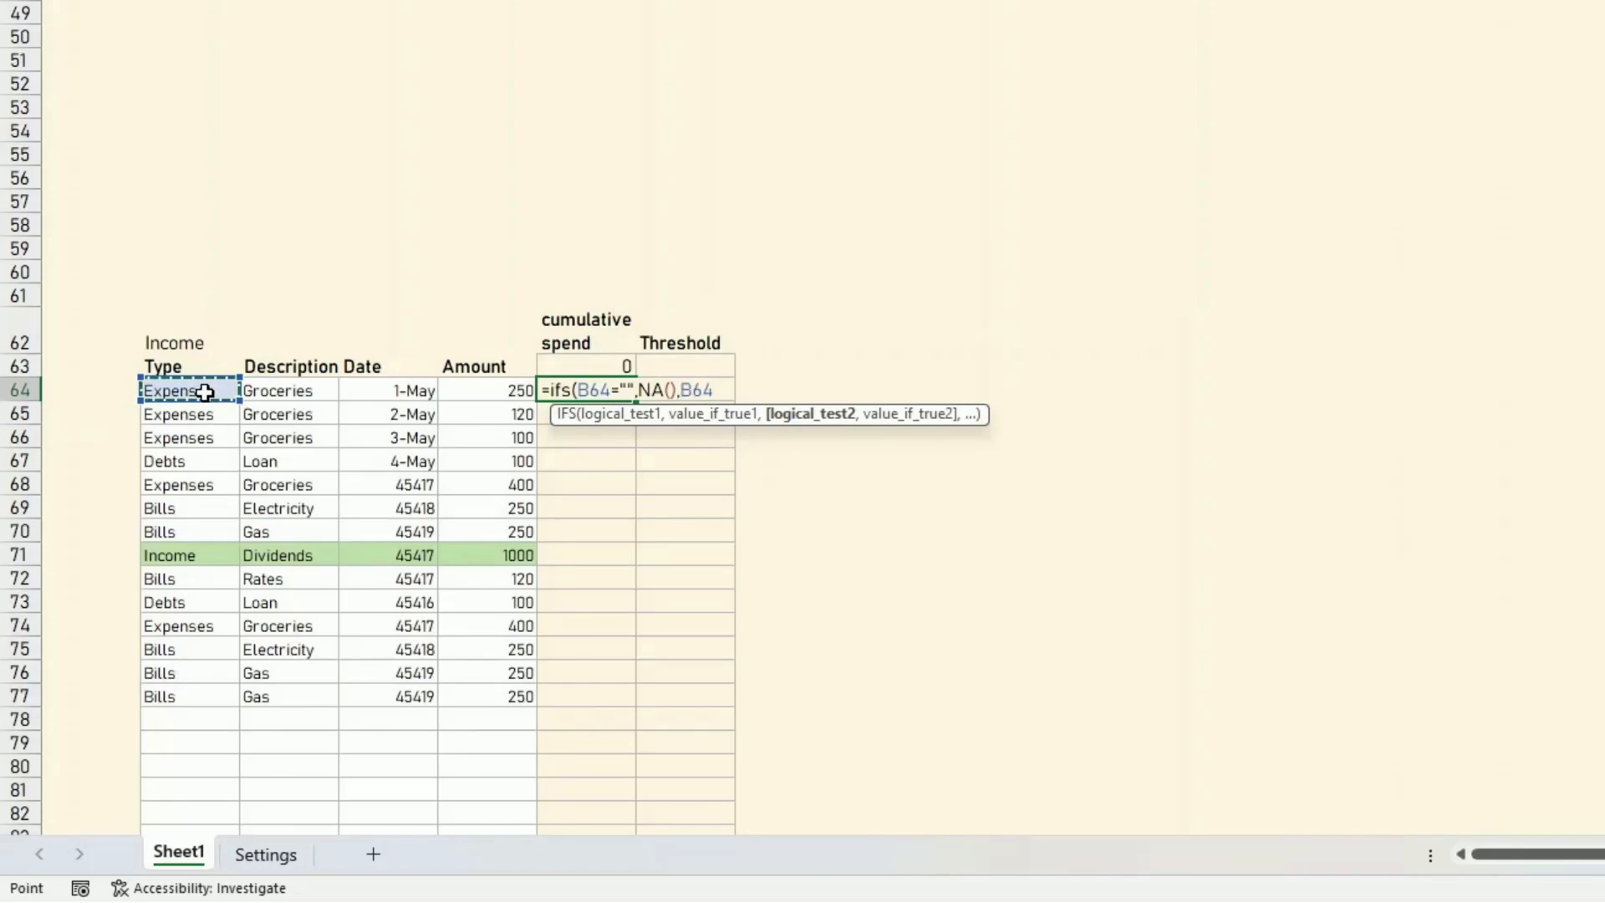
{"action": "type", "text": "="}
{"action": "left_click", "coordinate": [168, 342]}
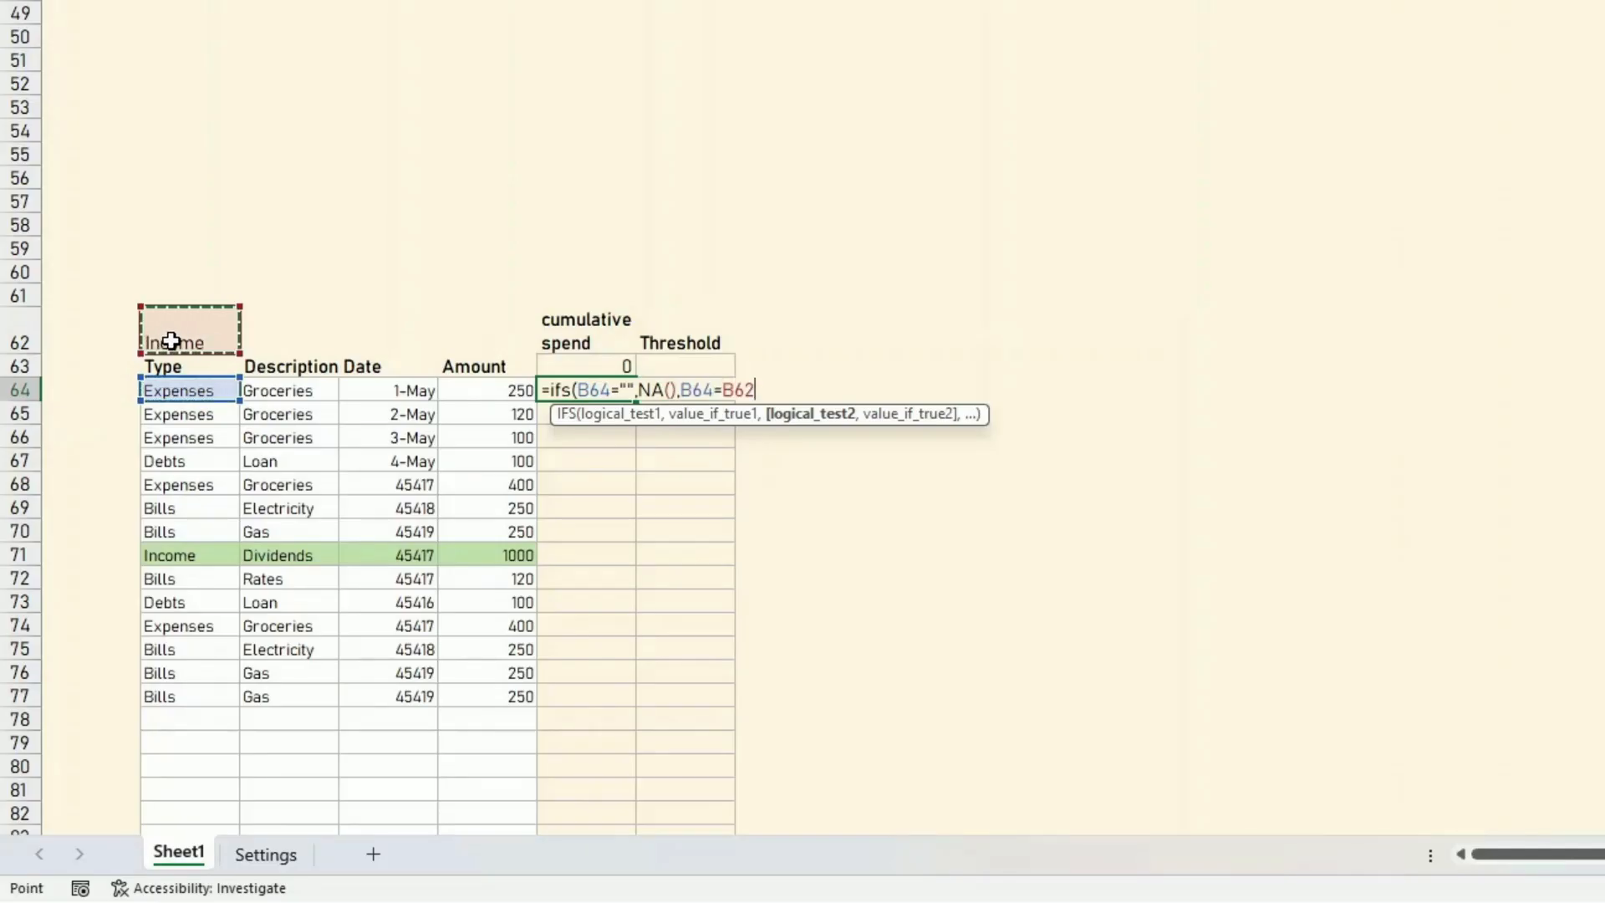
{"action": "key", "text": "F4"}
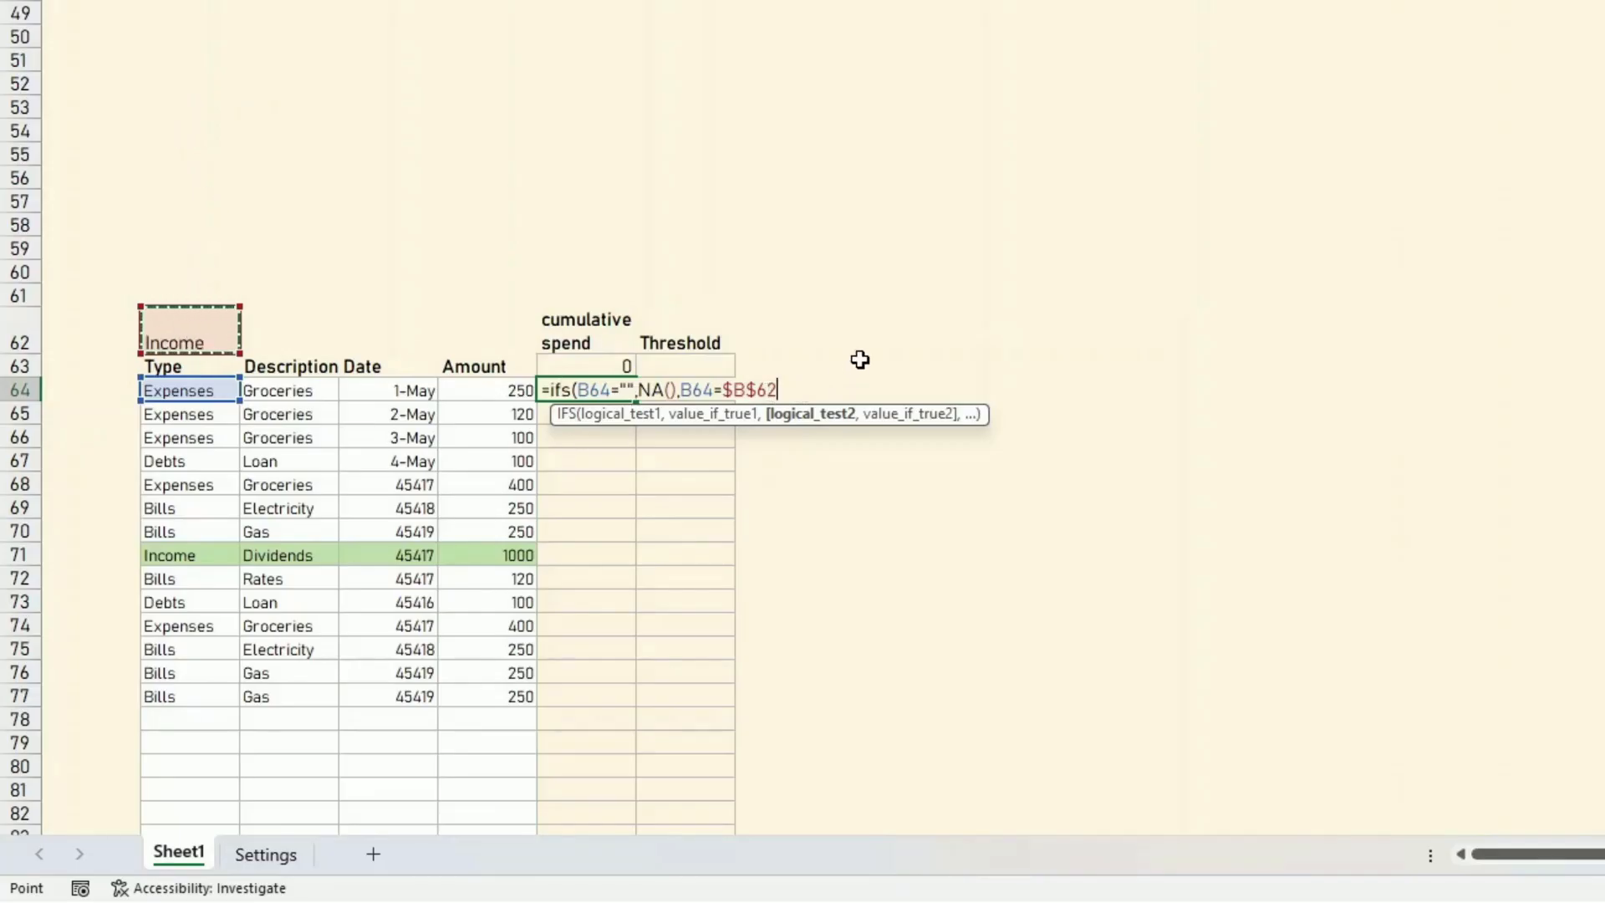
{"action": "type", "text": ","}
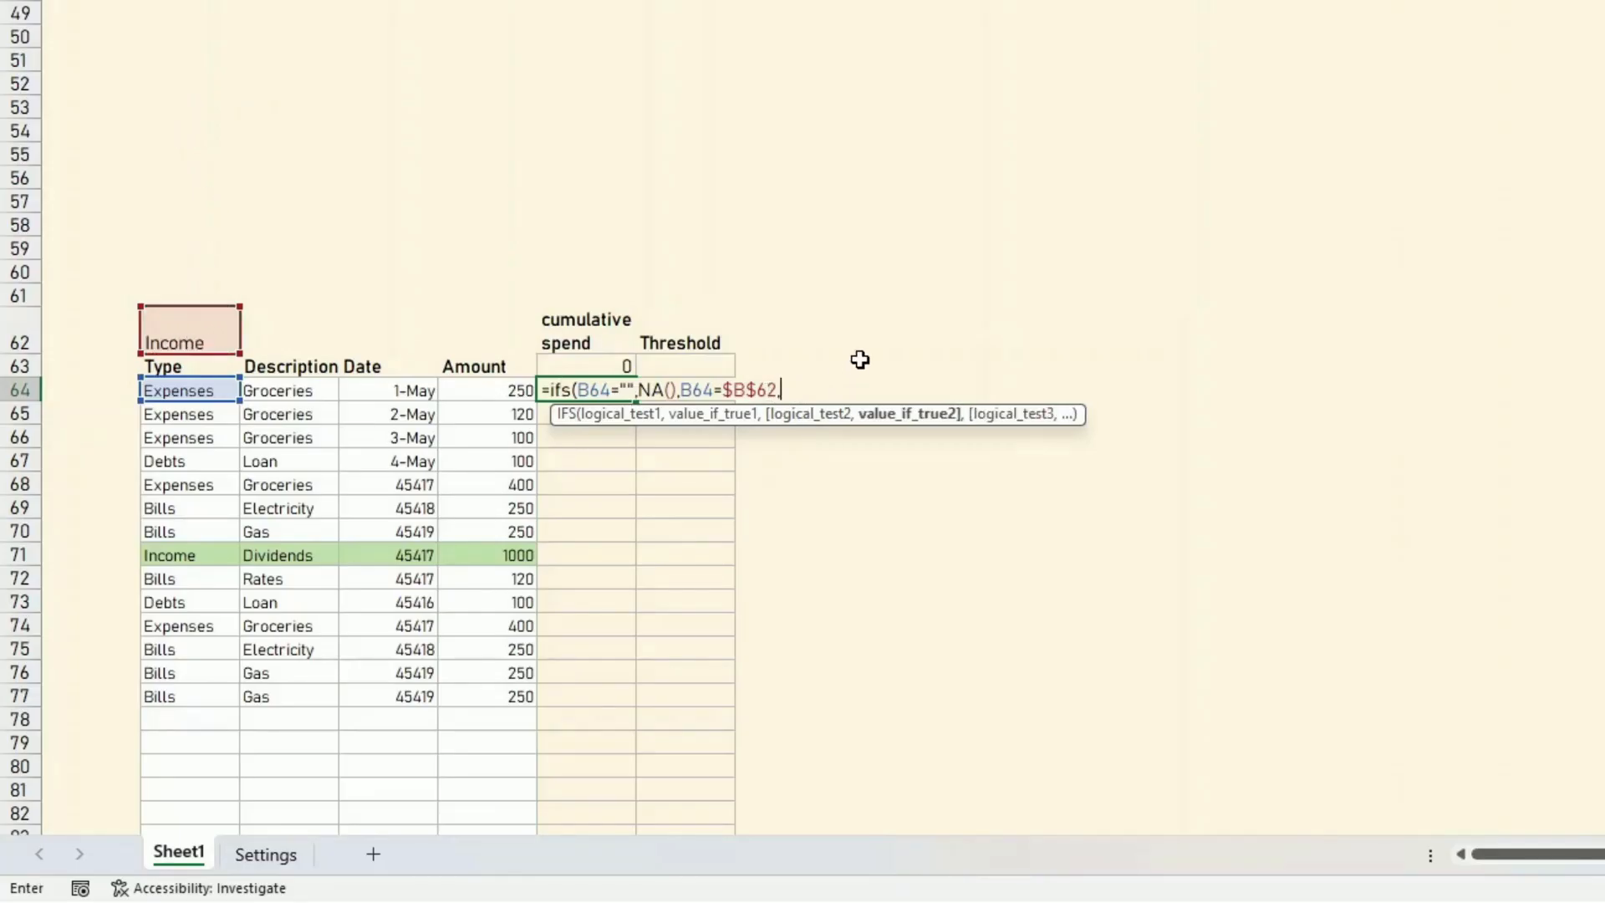
{"action": "left_click", "coordinate": [511, 389]}
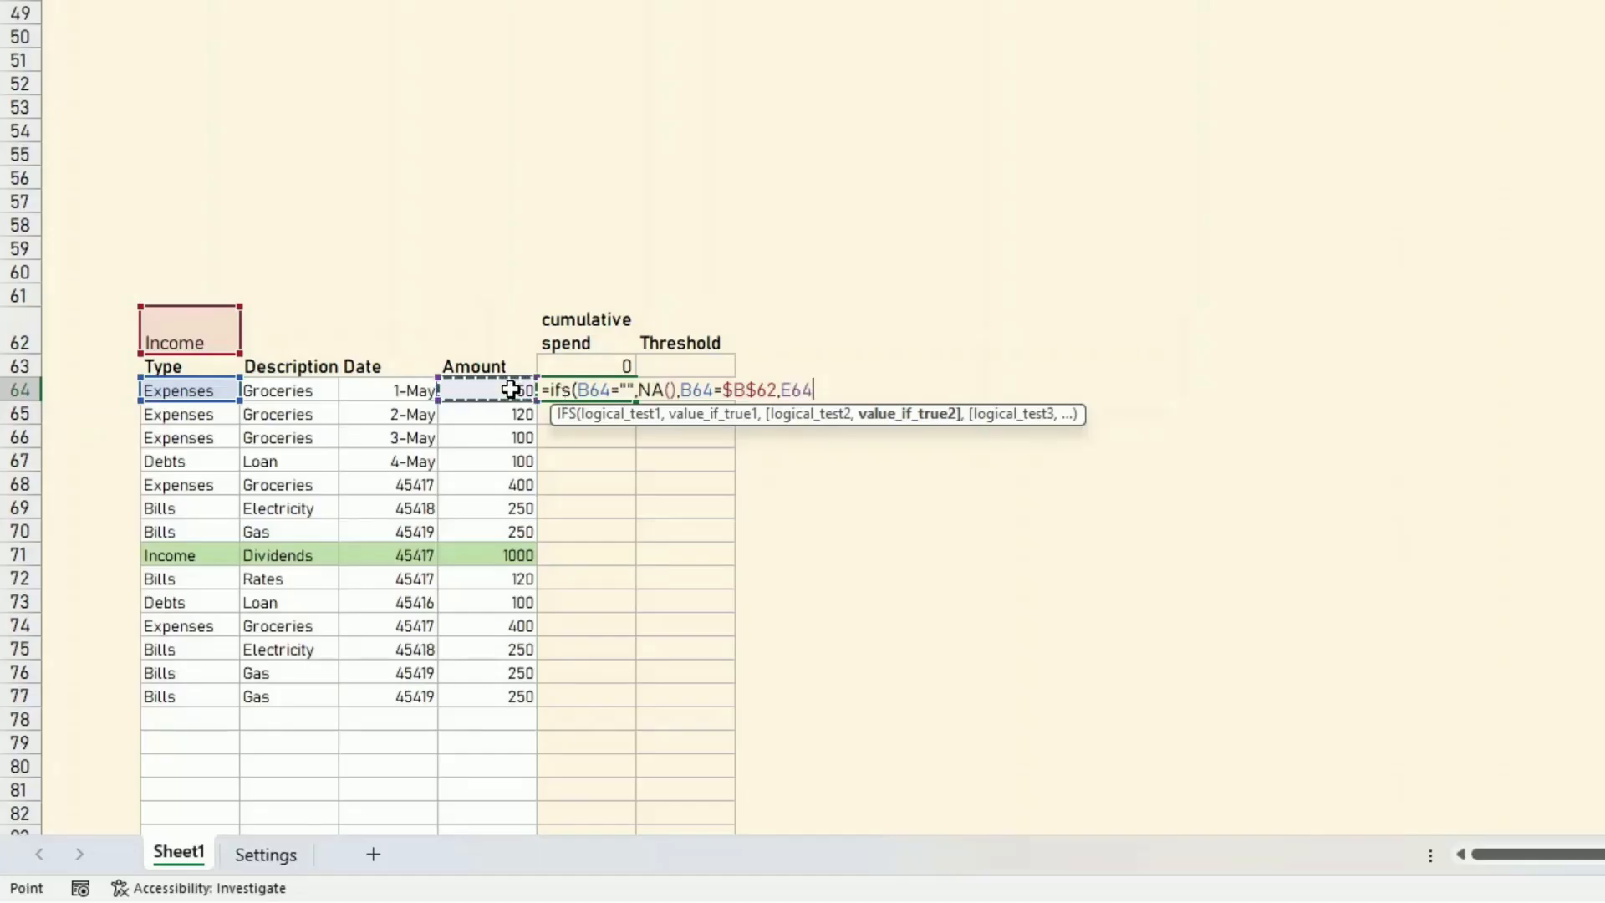
{"action": "type", "text": "+"}
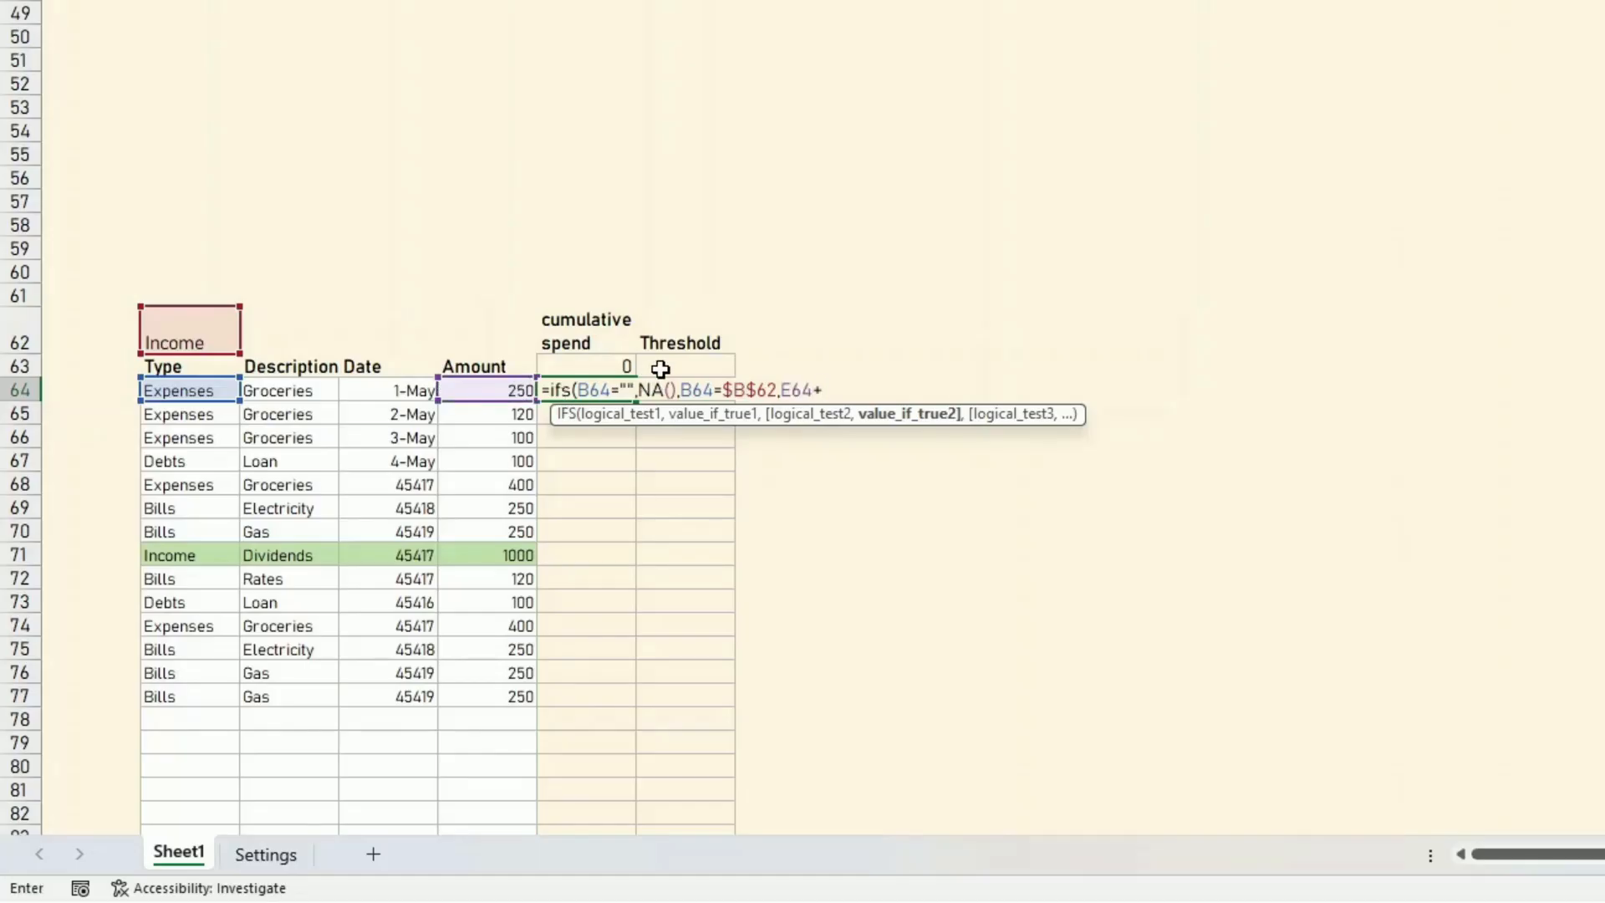
{"action": "left_click", "coordinate": [590, 364]}
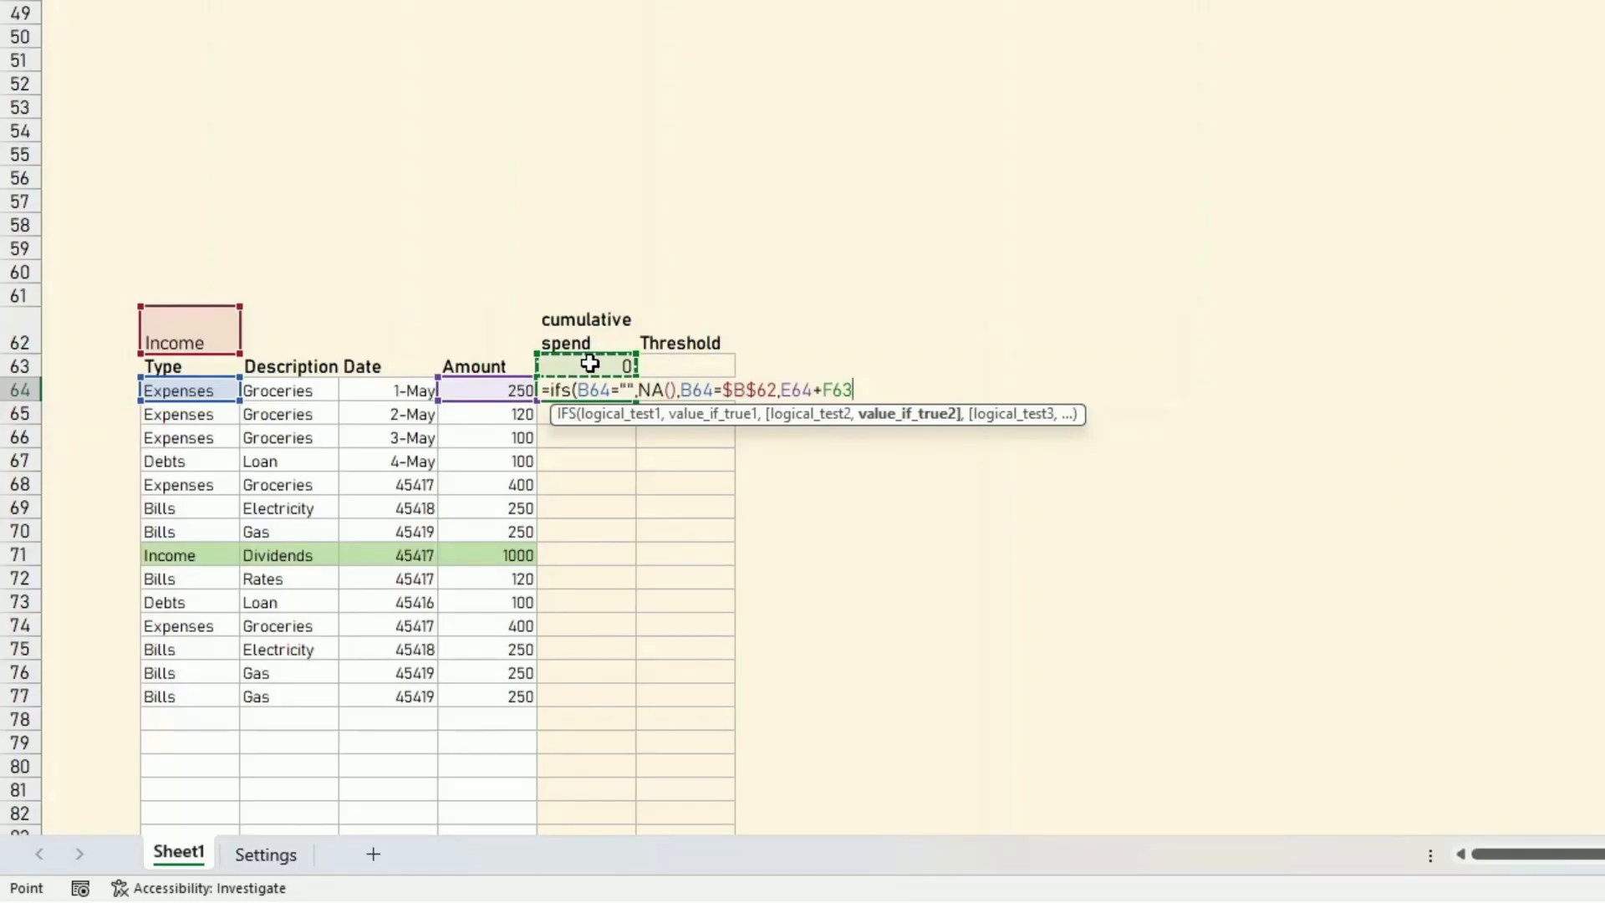
{"action": "type", "text": ","}
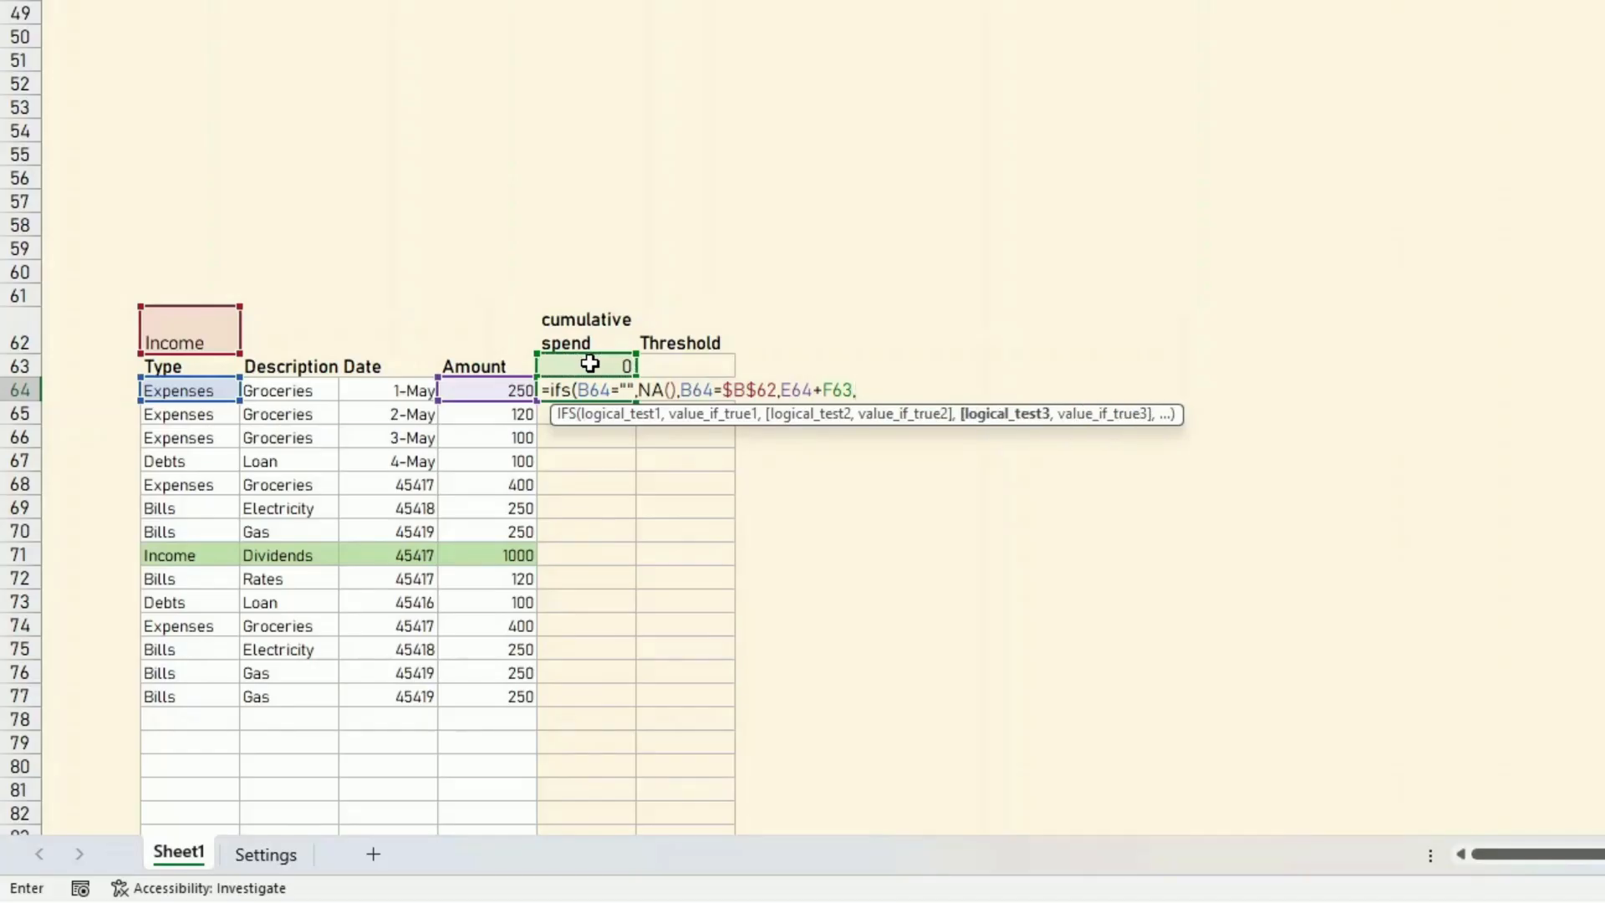
Complete the IFS formula in F64 with a TRUE fallback that returns F63-E64, and enter it
{"action": "type", "text": "true"}
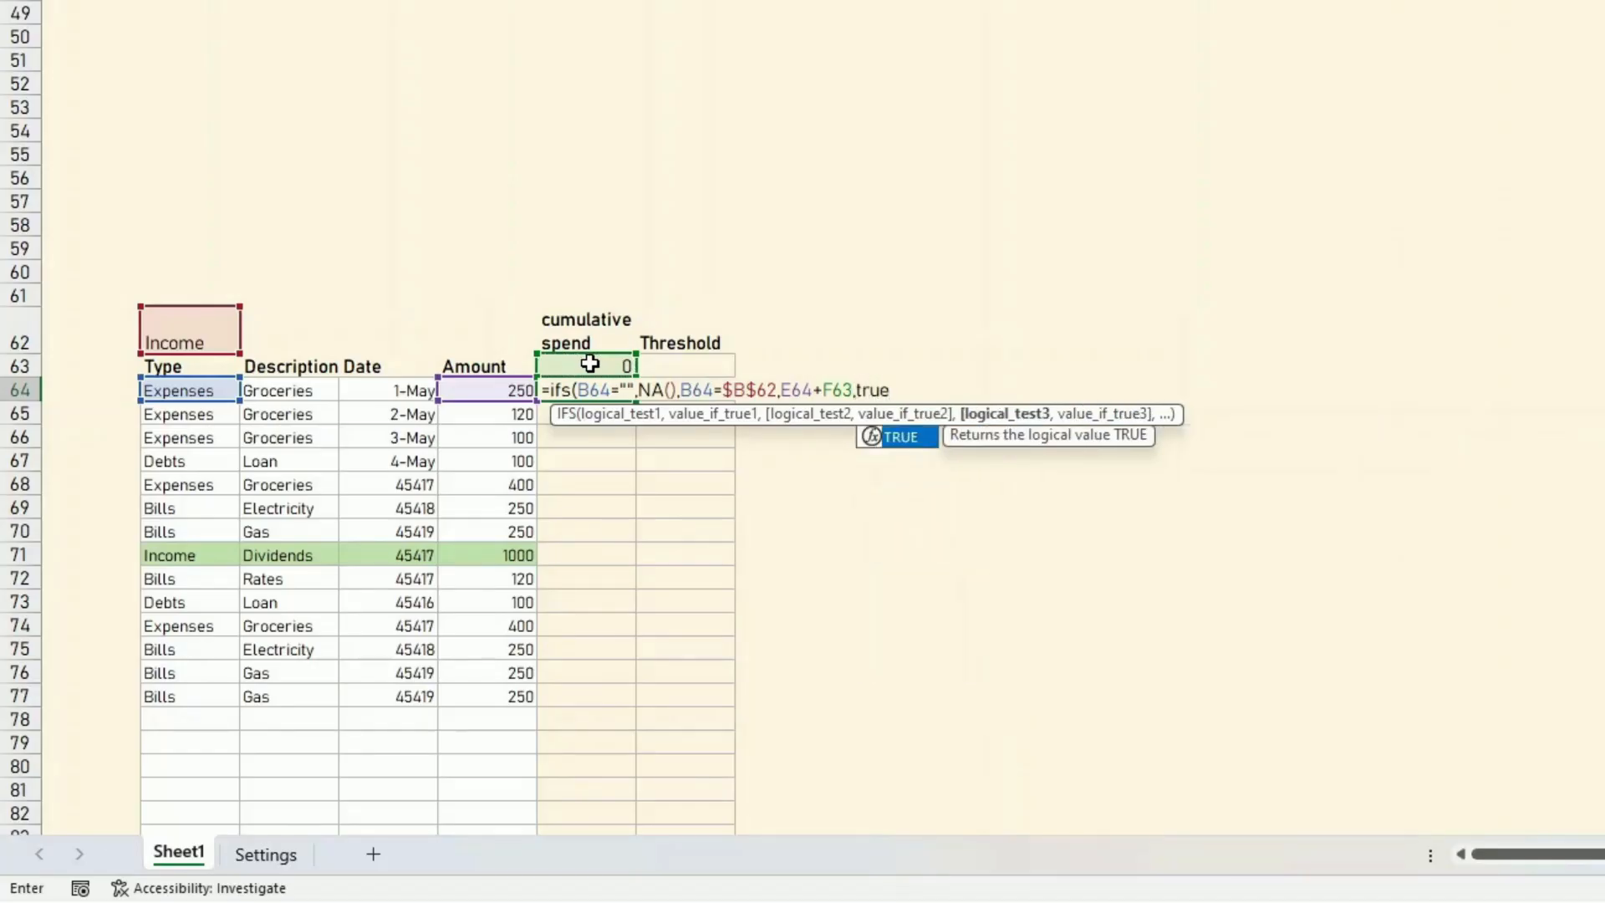
{"action": "type", "text": ","}
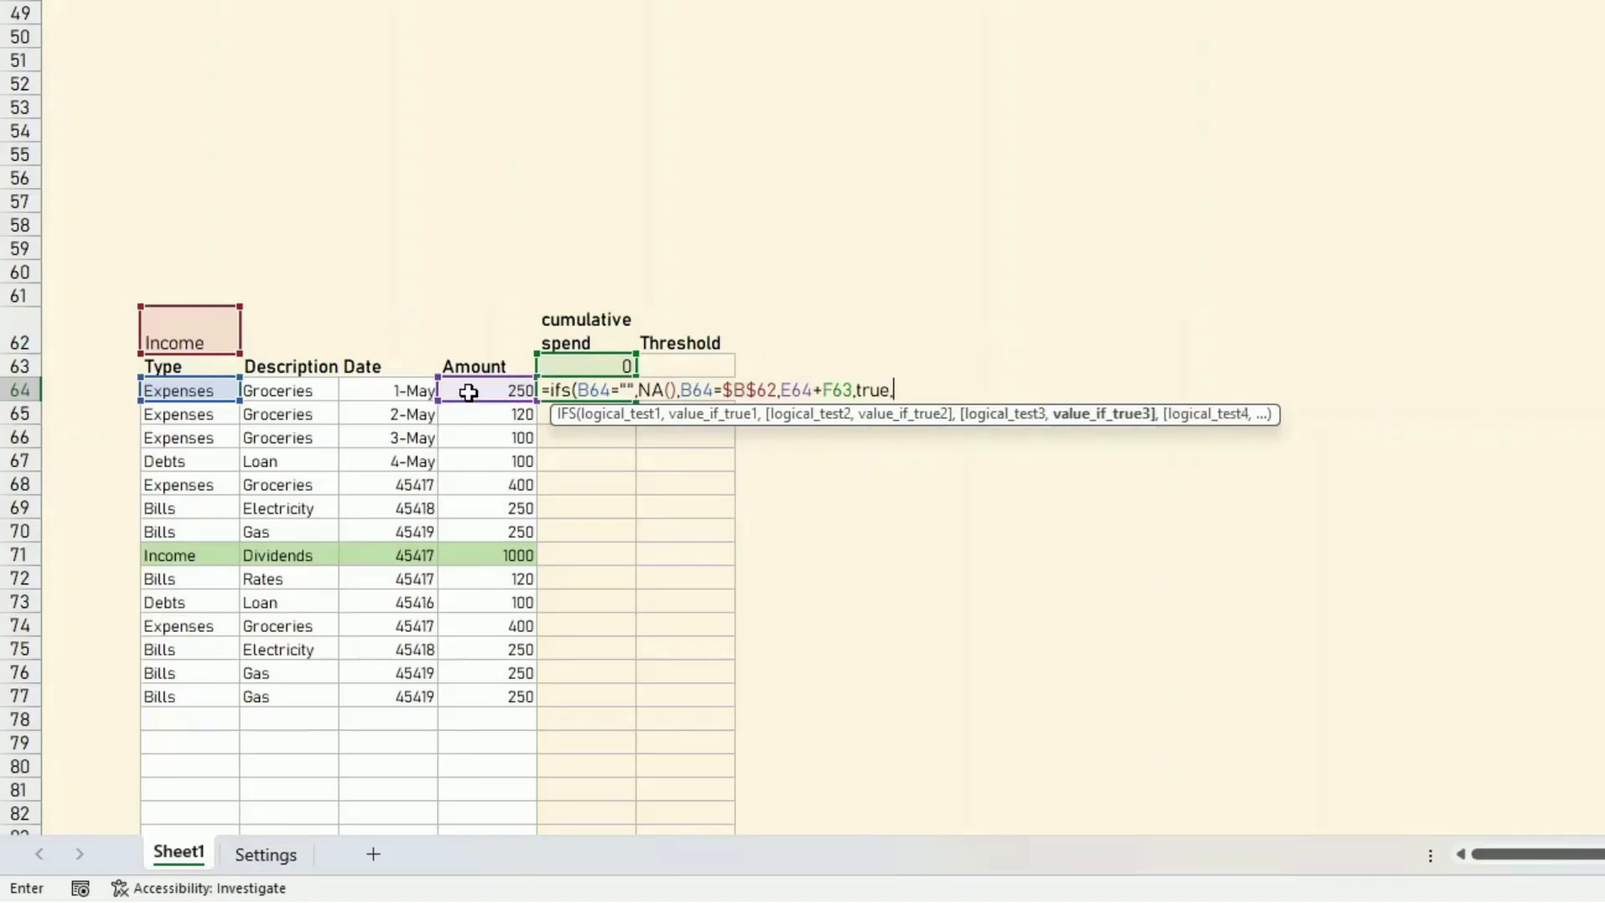
{"action": "left_click", "coordinate": [555, 365]}
{"action": "type", "text": "-"}
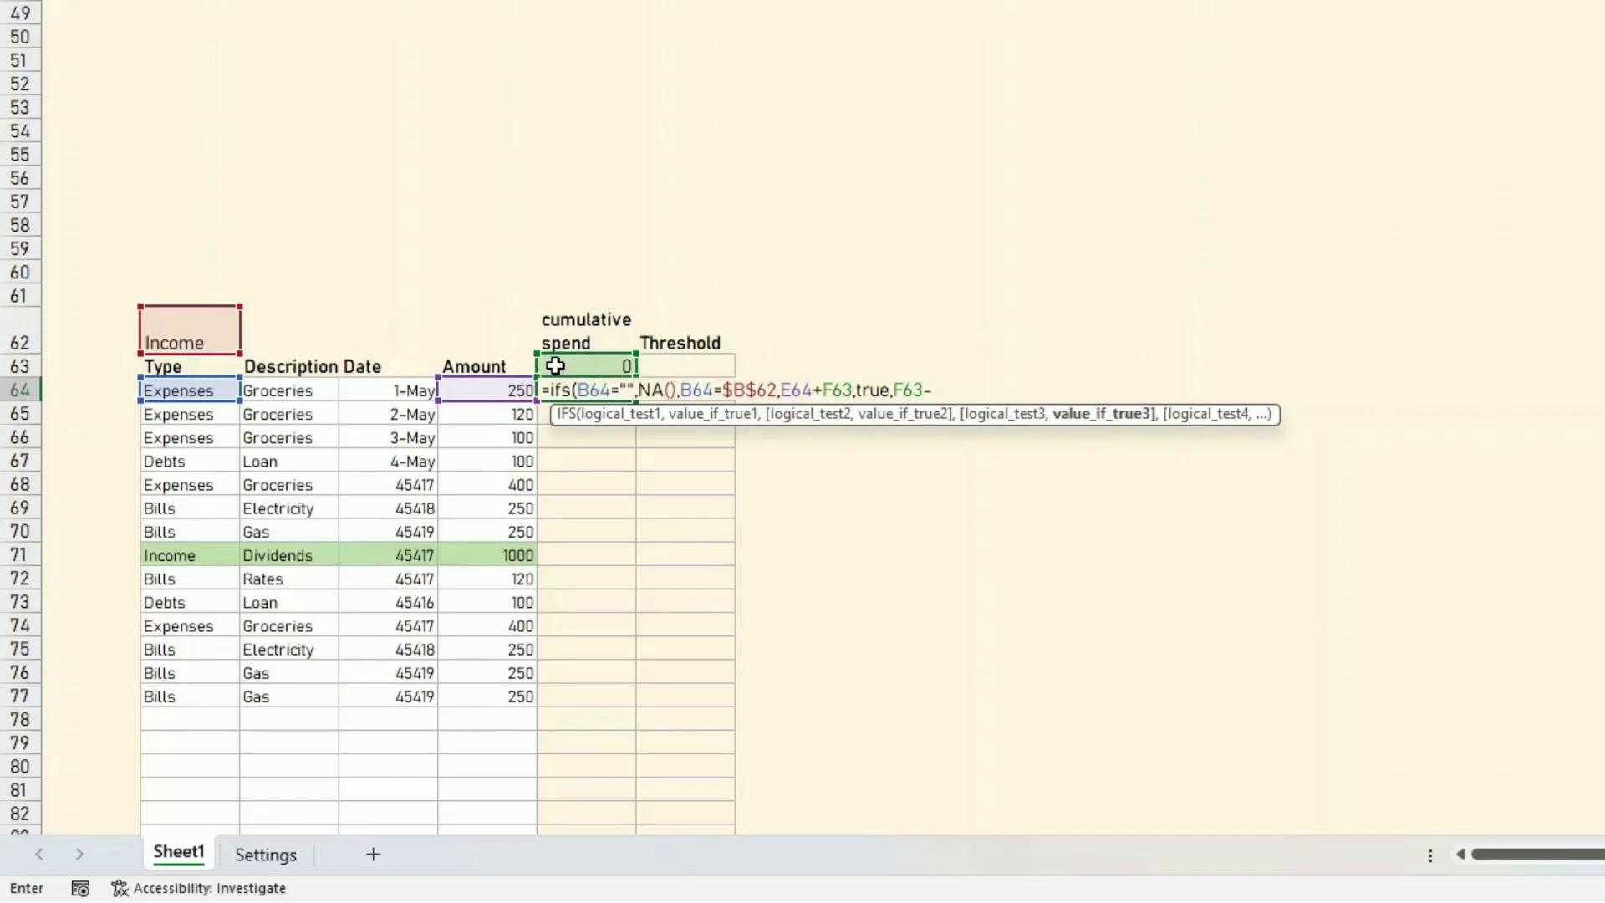
{"action": "left_click", "coordinate": [519, 389]}
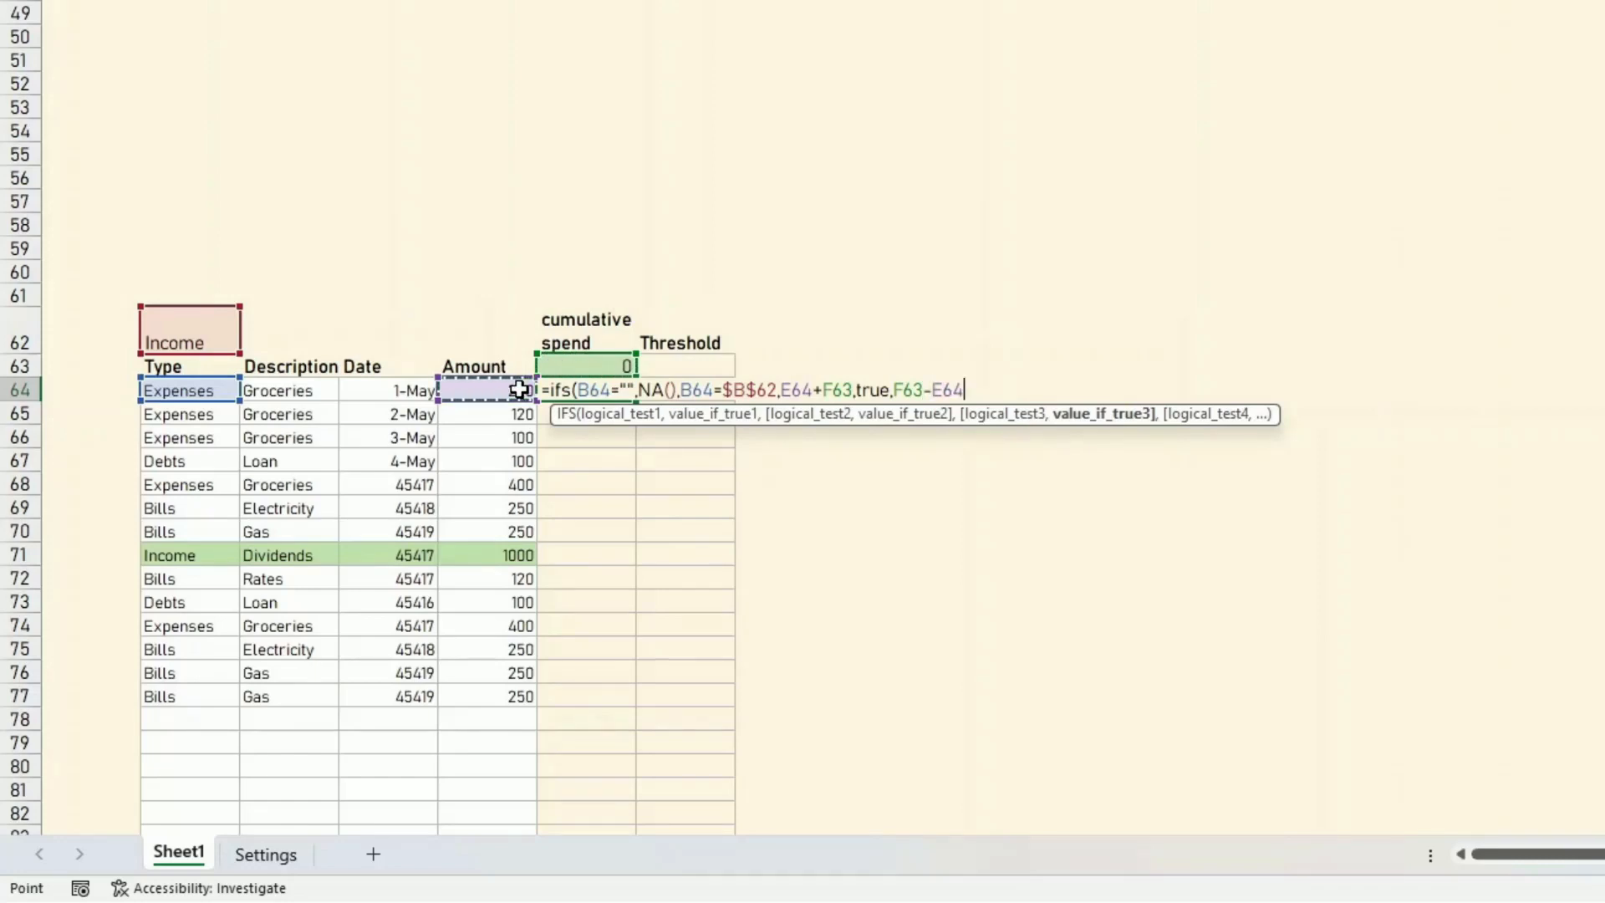
{"action": "type", "text": ")"}
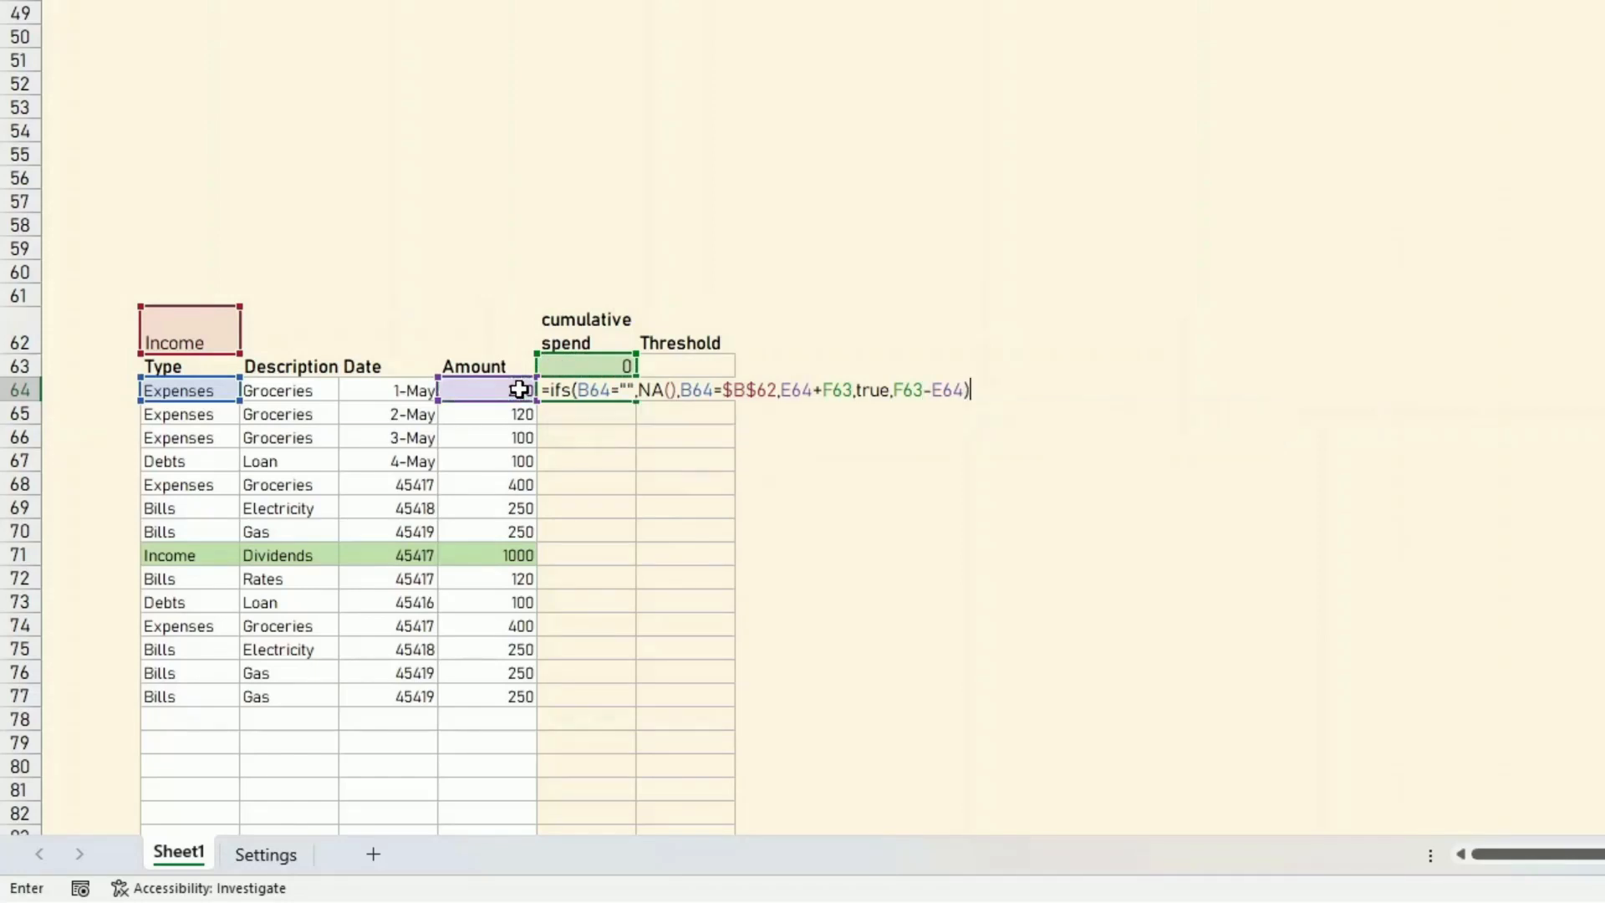
{"action": "key", "text": "Return"}
{"action": "key", "text": "Up"}
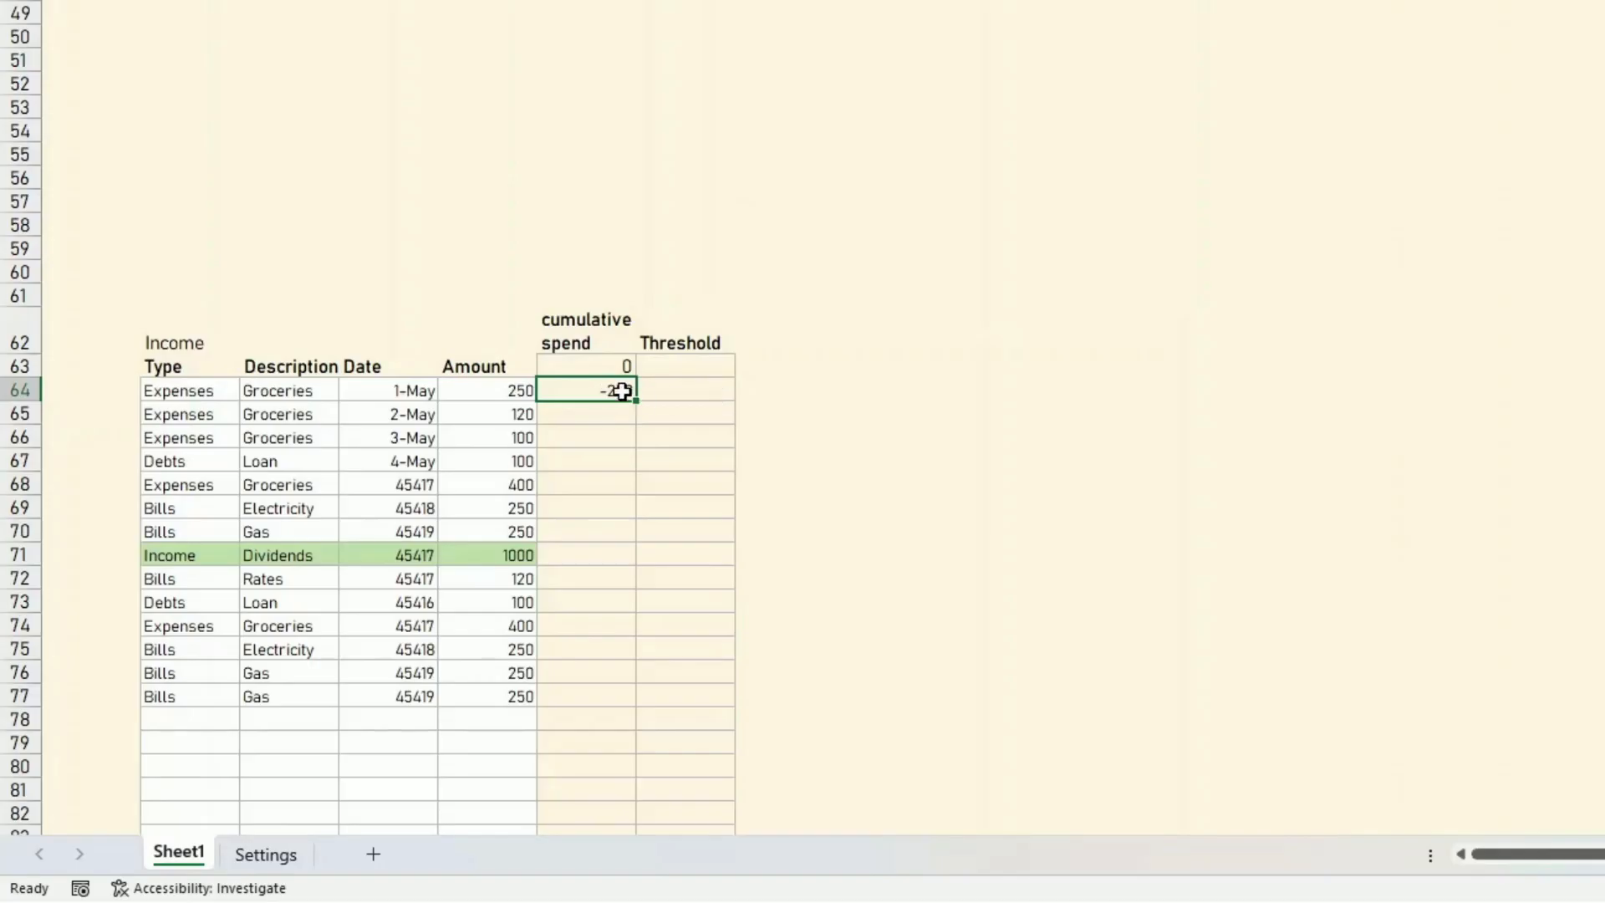
Fill the cumulative spend formula from F64 down to F104 and check the Income row 71
{"action": "left_click_drag", "start_coordinate": [641, 399], "coordinate": [638, 707]}
{"action": "scroll", "coordinate": [752, 609], "scroll_direction": "down", "scroll_amount": 7}
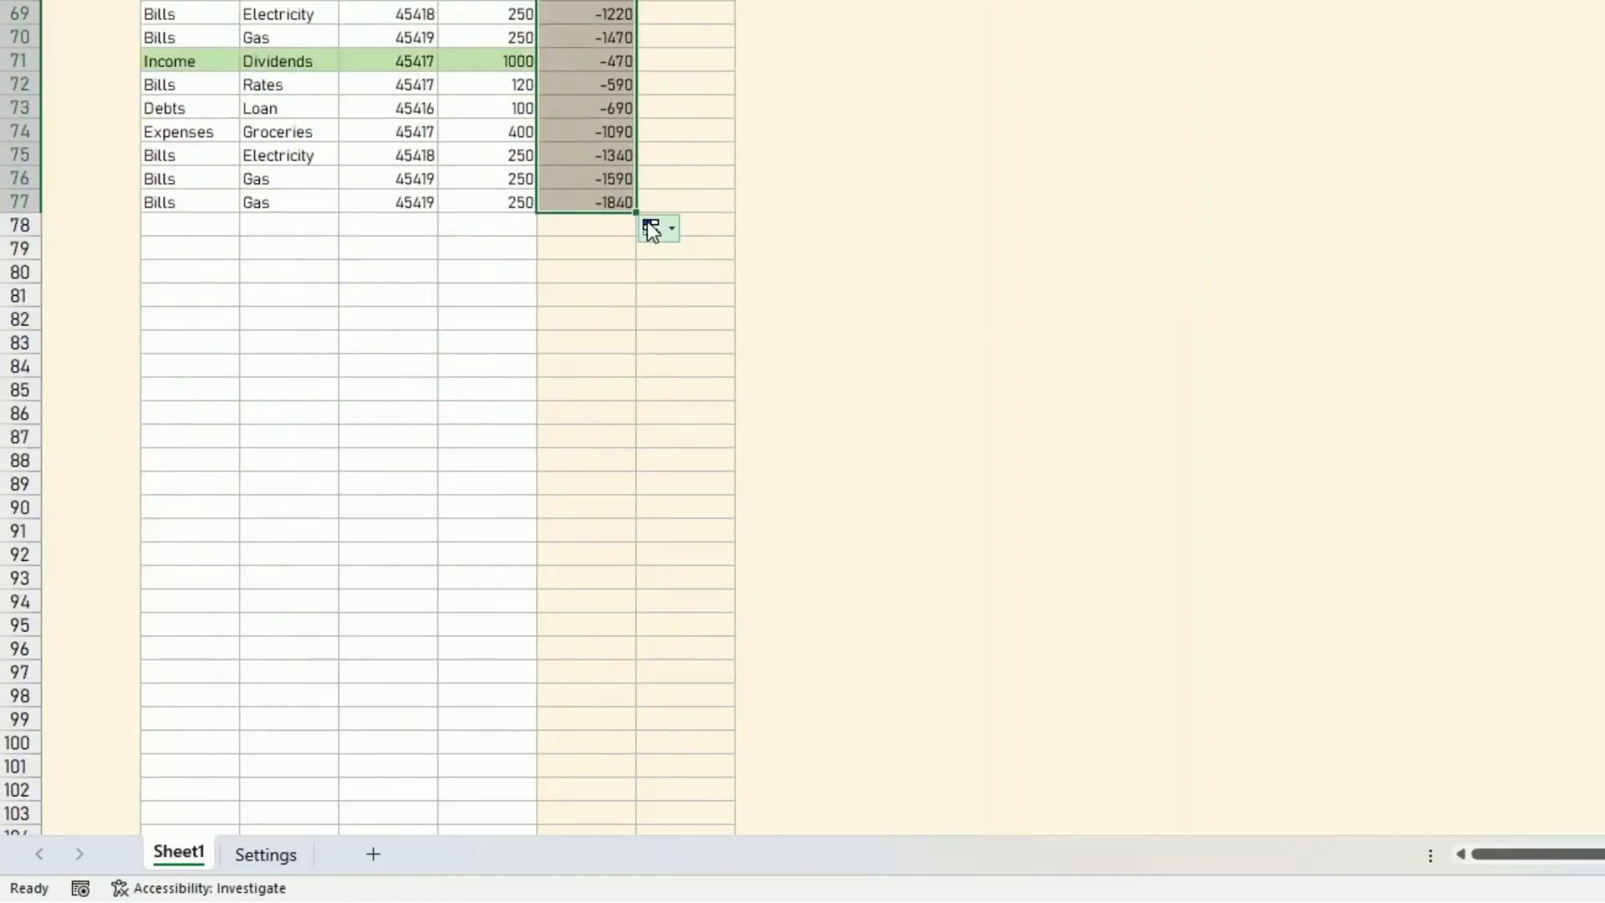
{"action": "left_click_drag", "start_coordinate": [636, 216], "coordinate": [636, 773]}
{"action": "scroll", "coordinate": [788, 663], "scroll_direction": "down", "scroll_amount": 3}
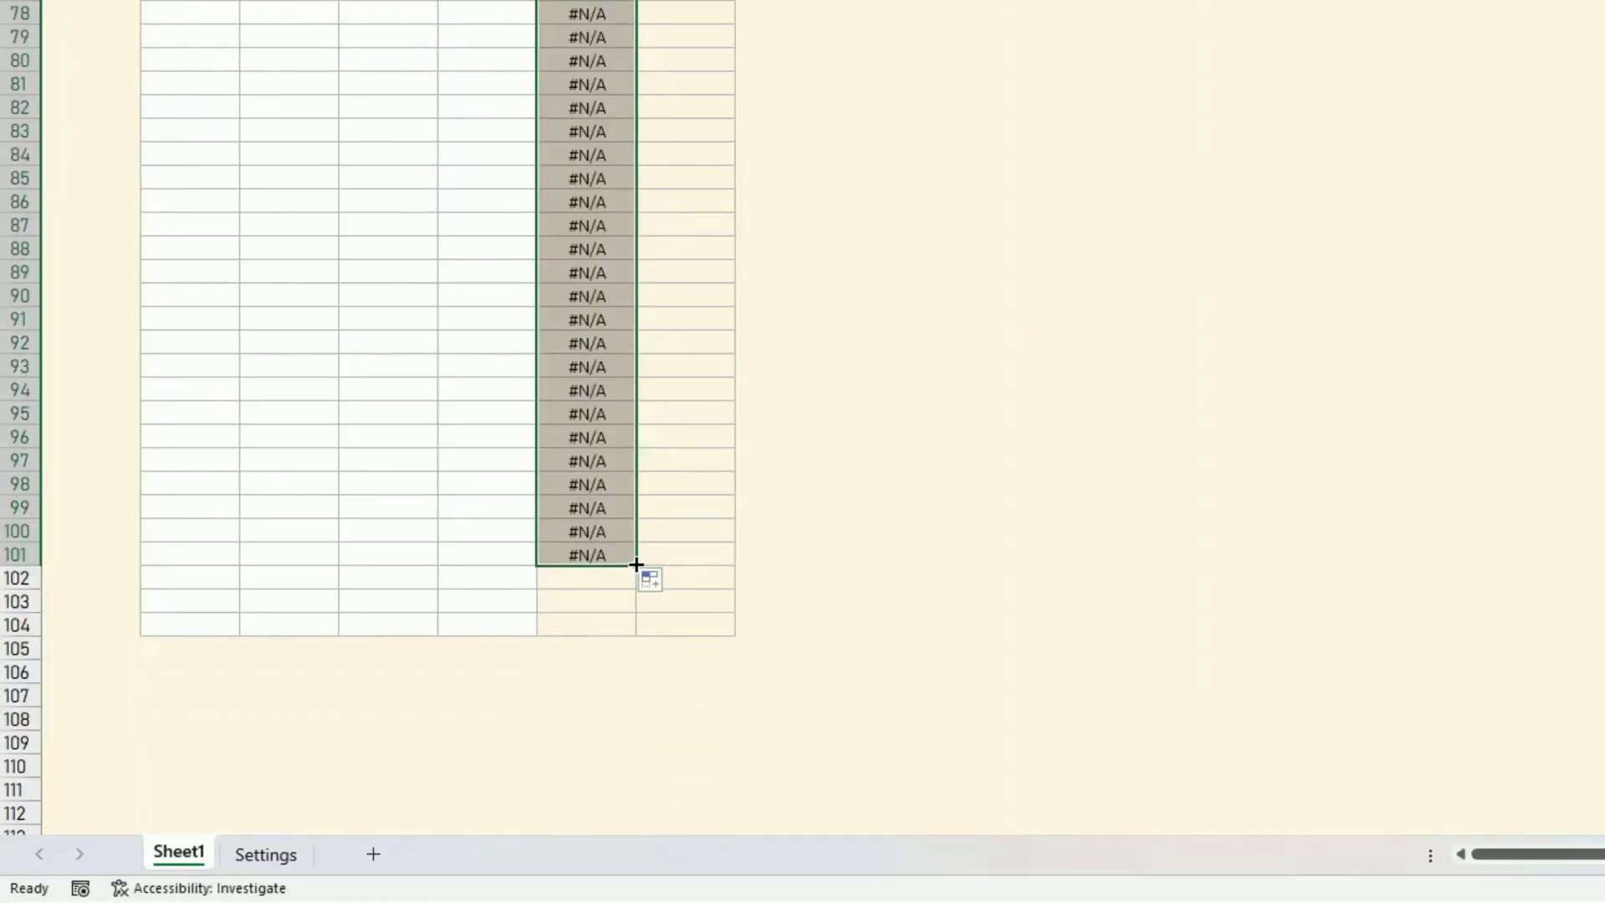
{"action": "left_click_drag", "start_coordinate": [636, 565], "coordinate": [637, 633]}
{"action": "scroll", "coordinate": [956, 447], "scroll_direction": "up", "scroll_amount": 3}
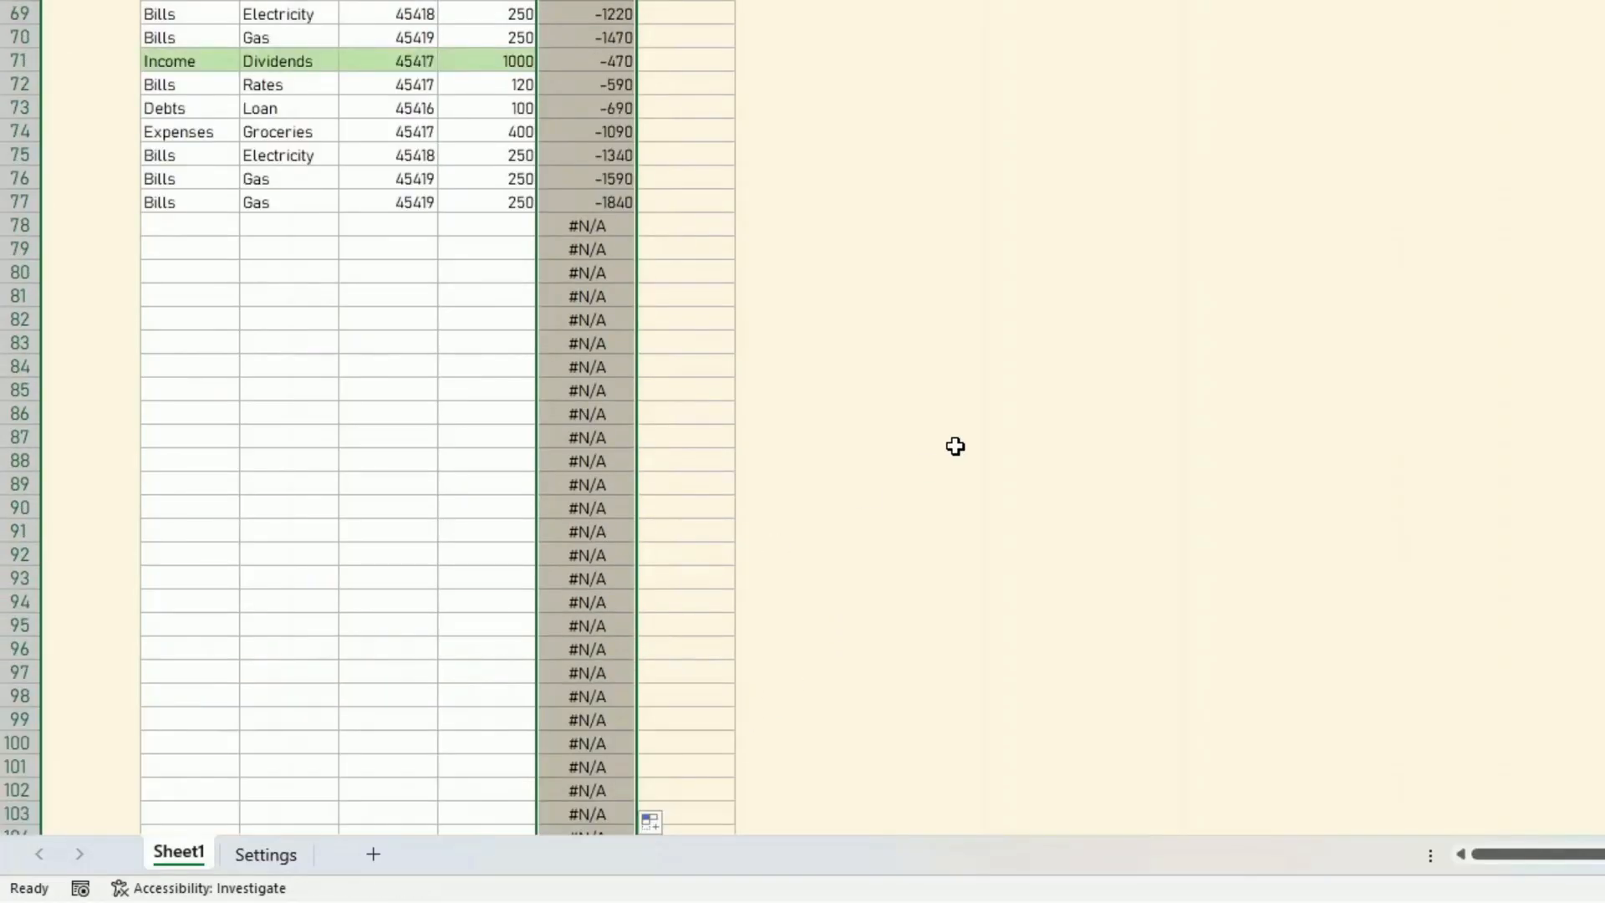
{"action": "scroll", "coordinate": [955, 447], "scroll_direction": "up", "scroll_amount": 3}
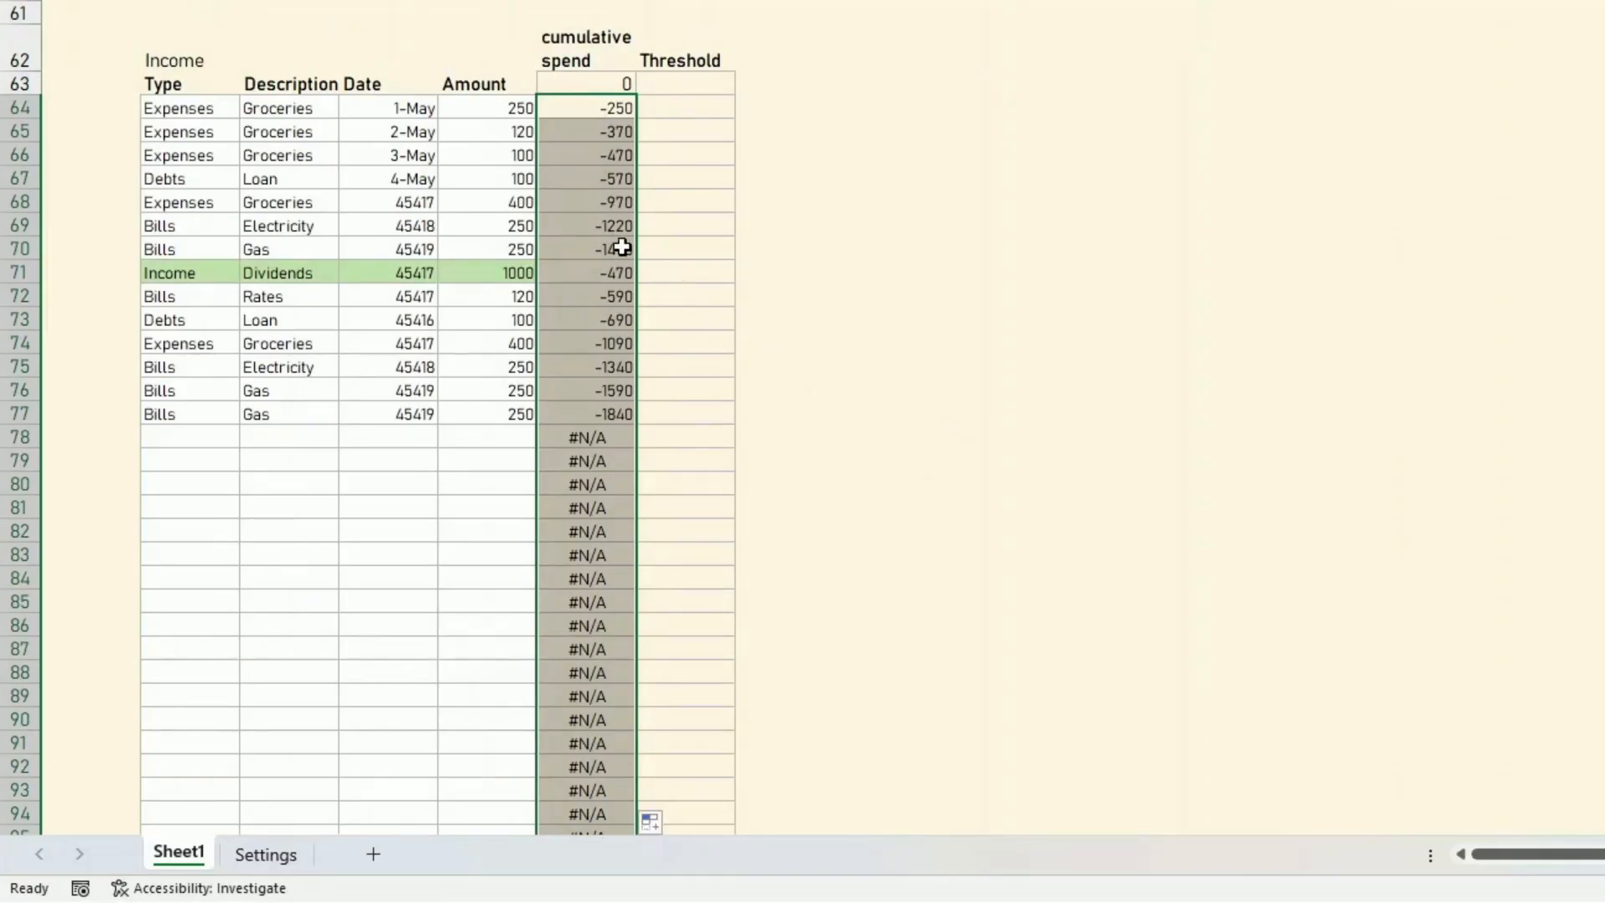
{"action": "left_click", "coordinate": [616, 274]}
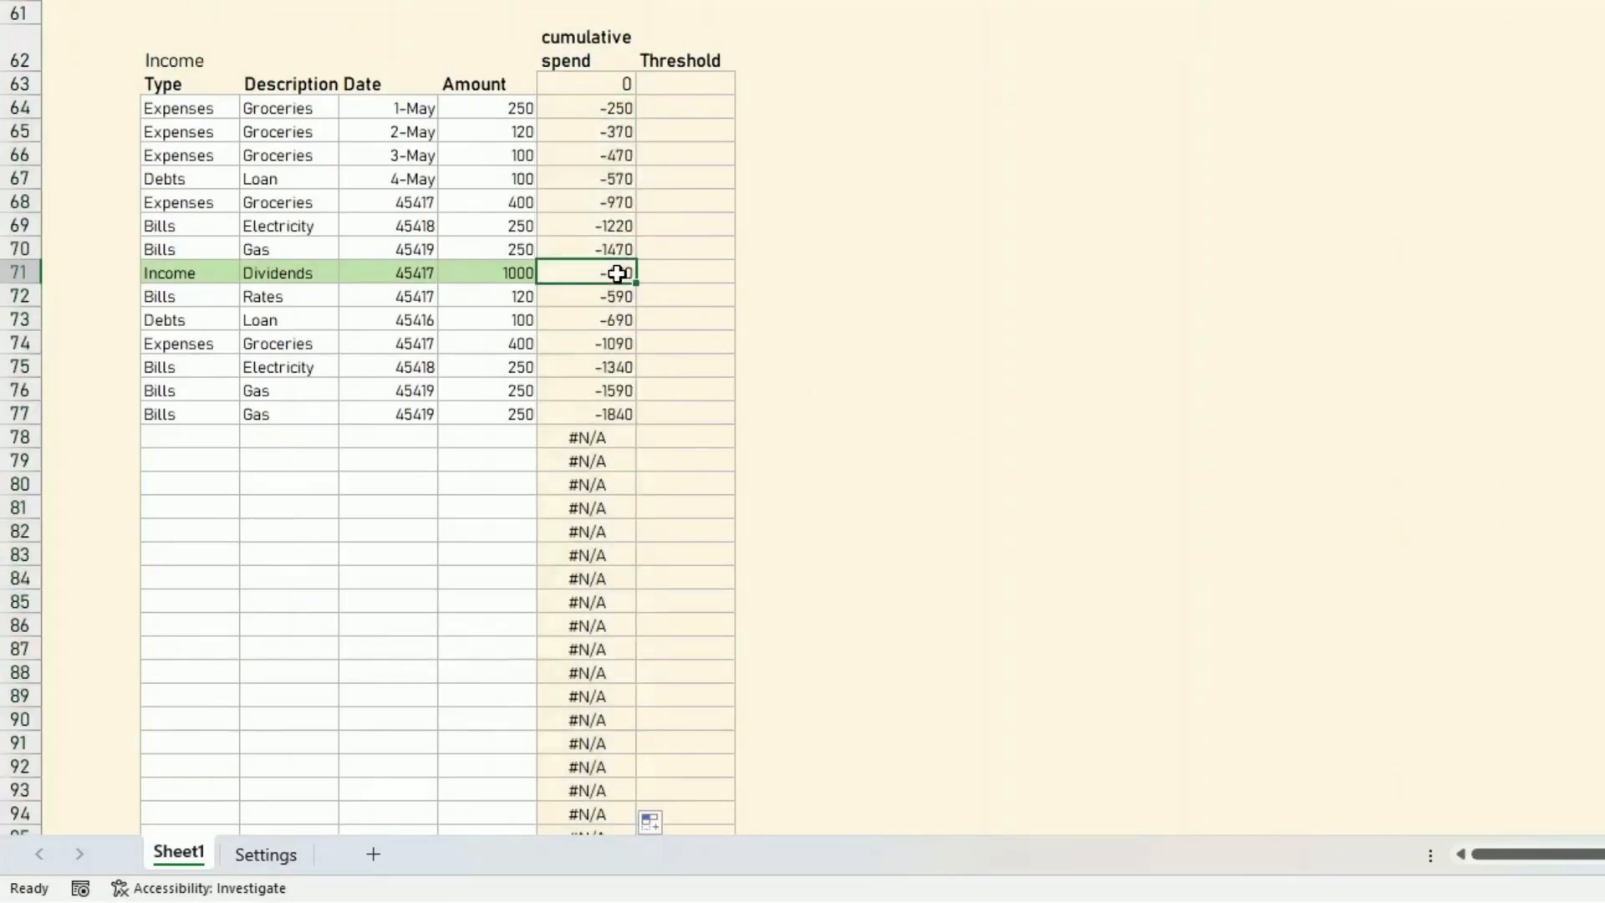
Bring the overall spend threshold of 4000 from the Settings sheet into Threshold cell G63
{"action": "left_click", "coordinate": [664, 86]}
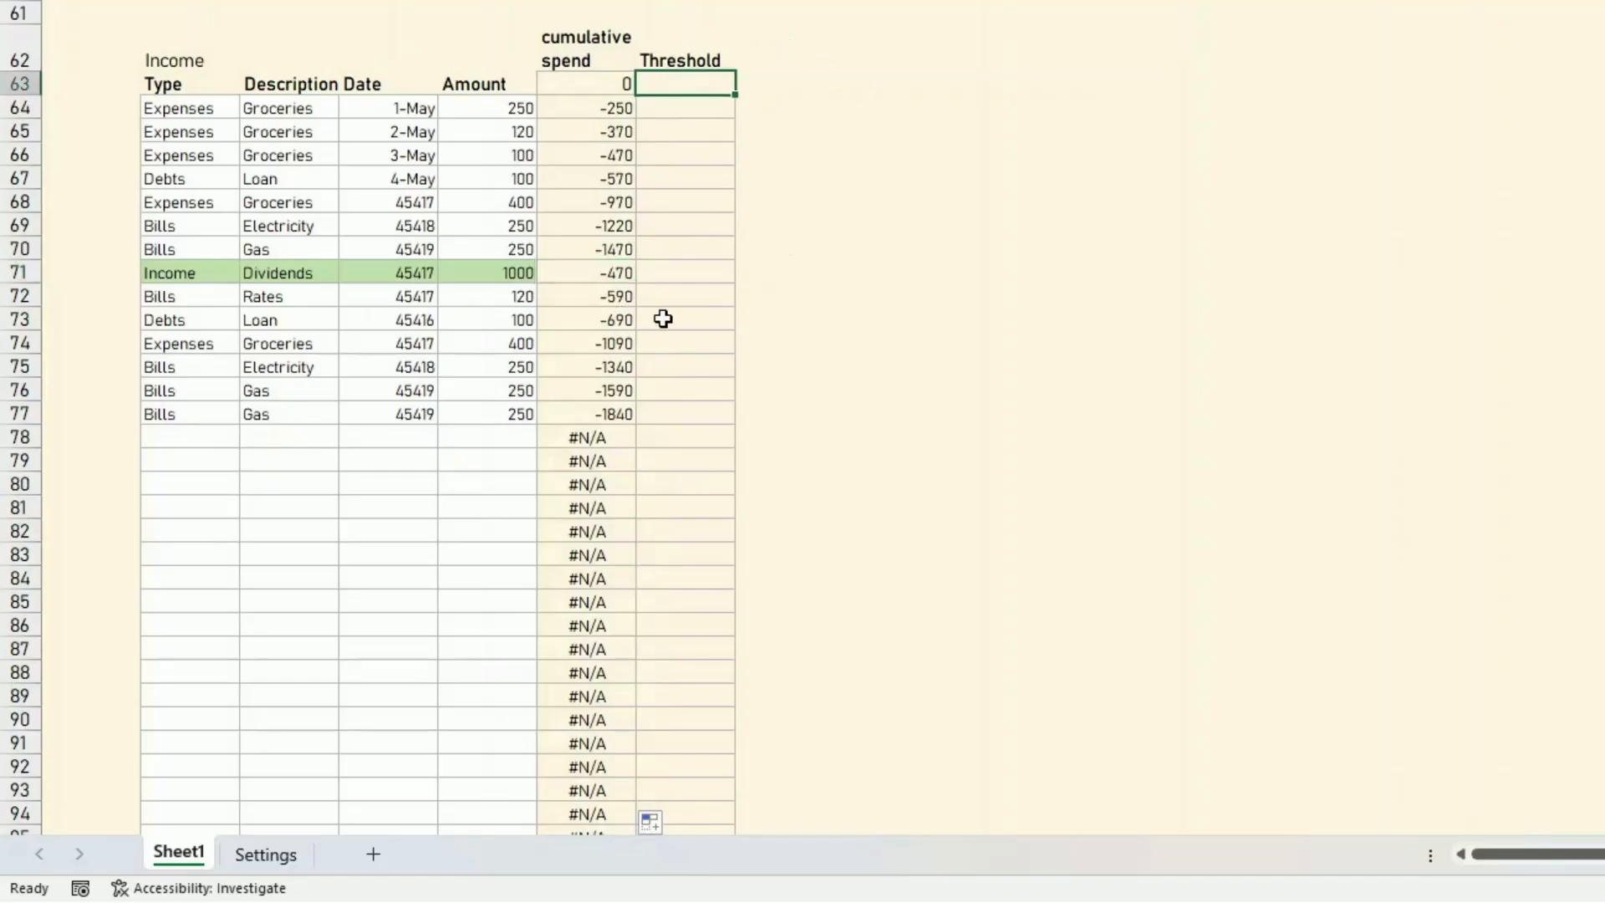
{"action": "scroll", "coordinate": [423, 727], "scroll_direction": "up", "scroll_amount": 20}
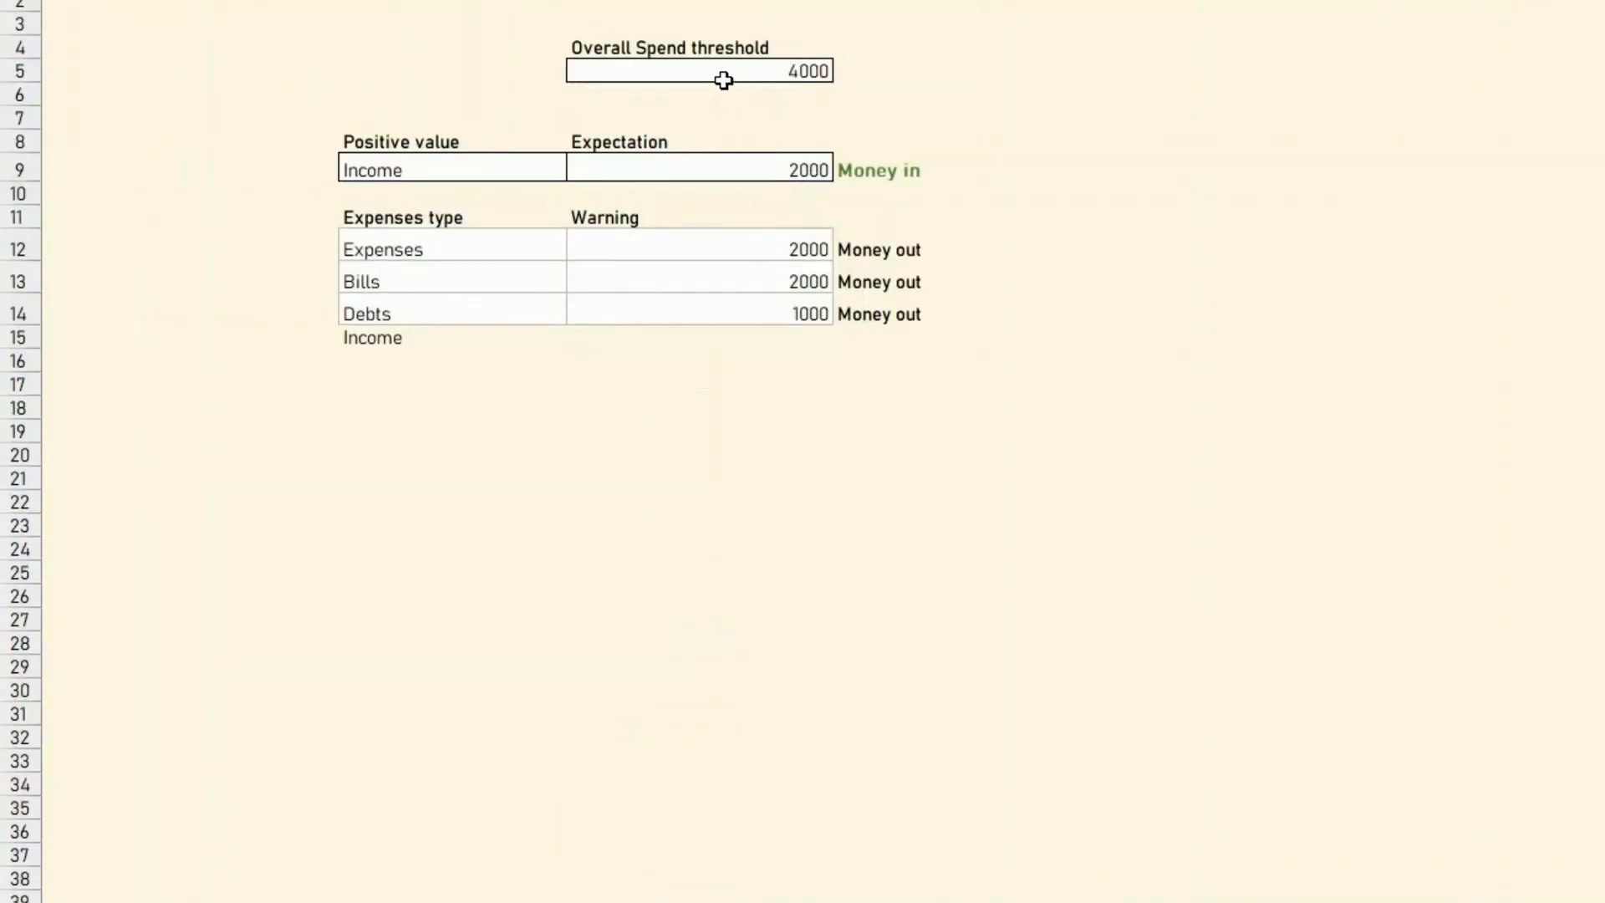
{"action": "left_click", "coordinate": [677, 68]}
{"action": "key", "text": "ctrl+c"}
{"action": "key", "text": "Return"}
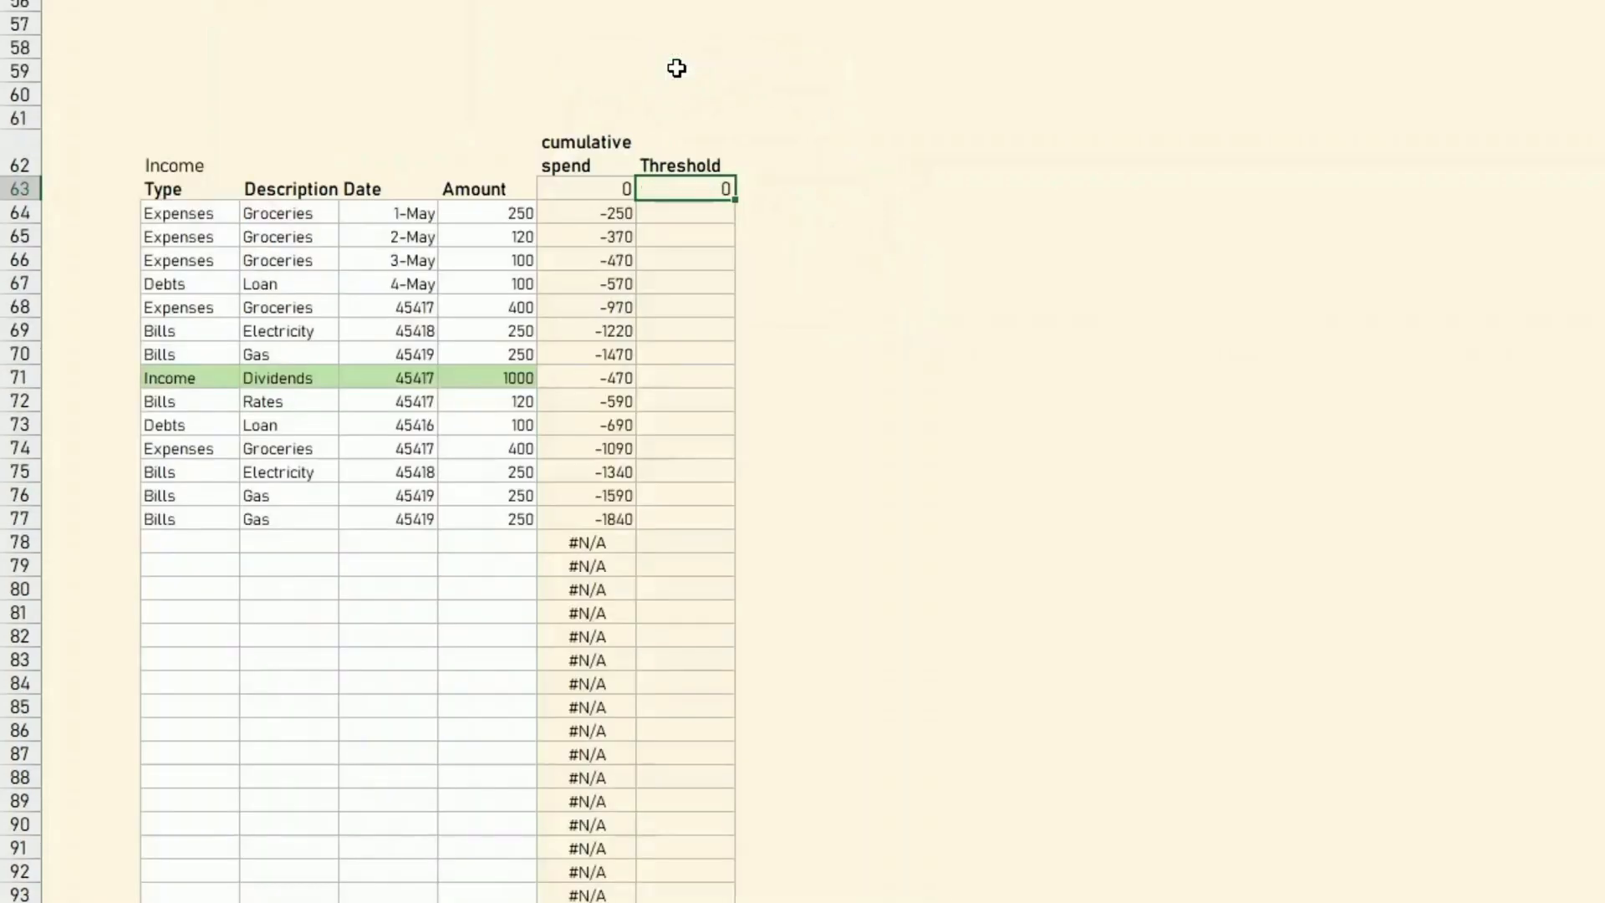
{"action": "left_click", "coordinate": [692, 186]}
Enter =G$63 in G64 and fill it down the Threshold column to the end of the table
{"action": "left_click", "coordinate": [699, 216]}
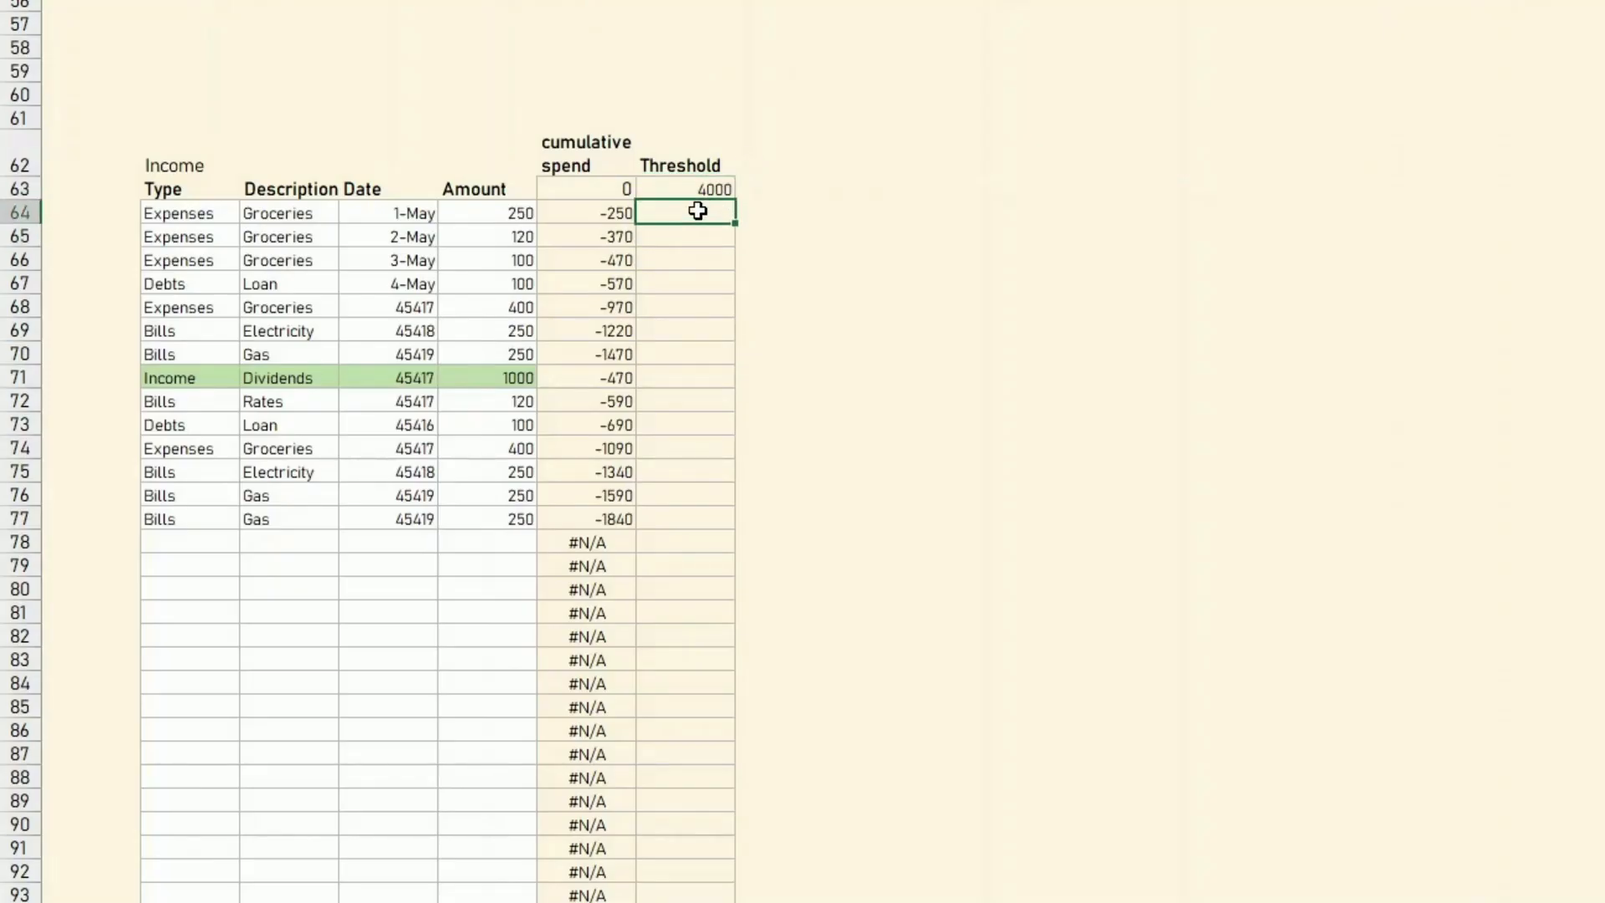
{"action": "type", "text": "=G$63"}
{"action": "key", "text": "Return"}
{"action": "left_click", "coordinate": [698, 212]}
{"action": "left_click_drag", "start_coordinate": [739, 225], "coordinate": [684, 901]}
{"action": "scroll", "coordinate": [892, 627], "scroll_direction": "up", "scroll_amount": 5}
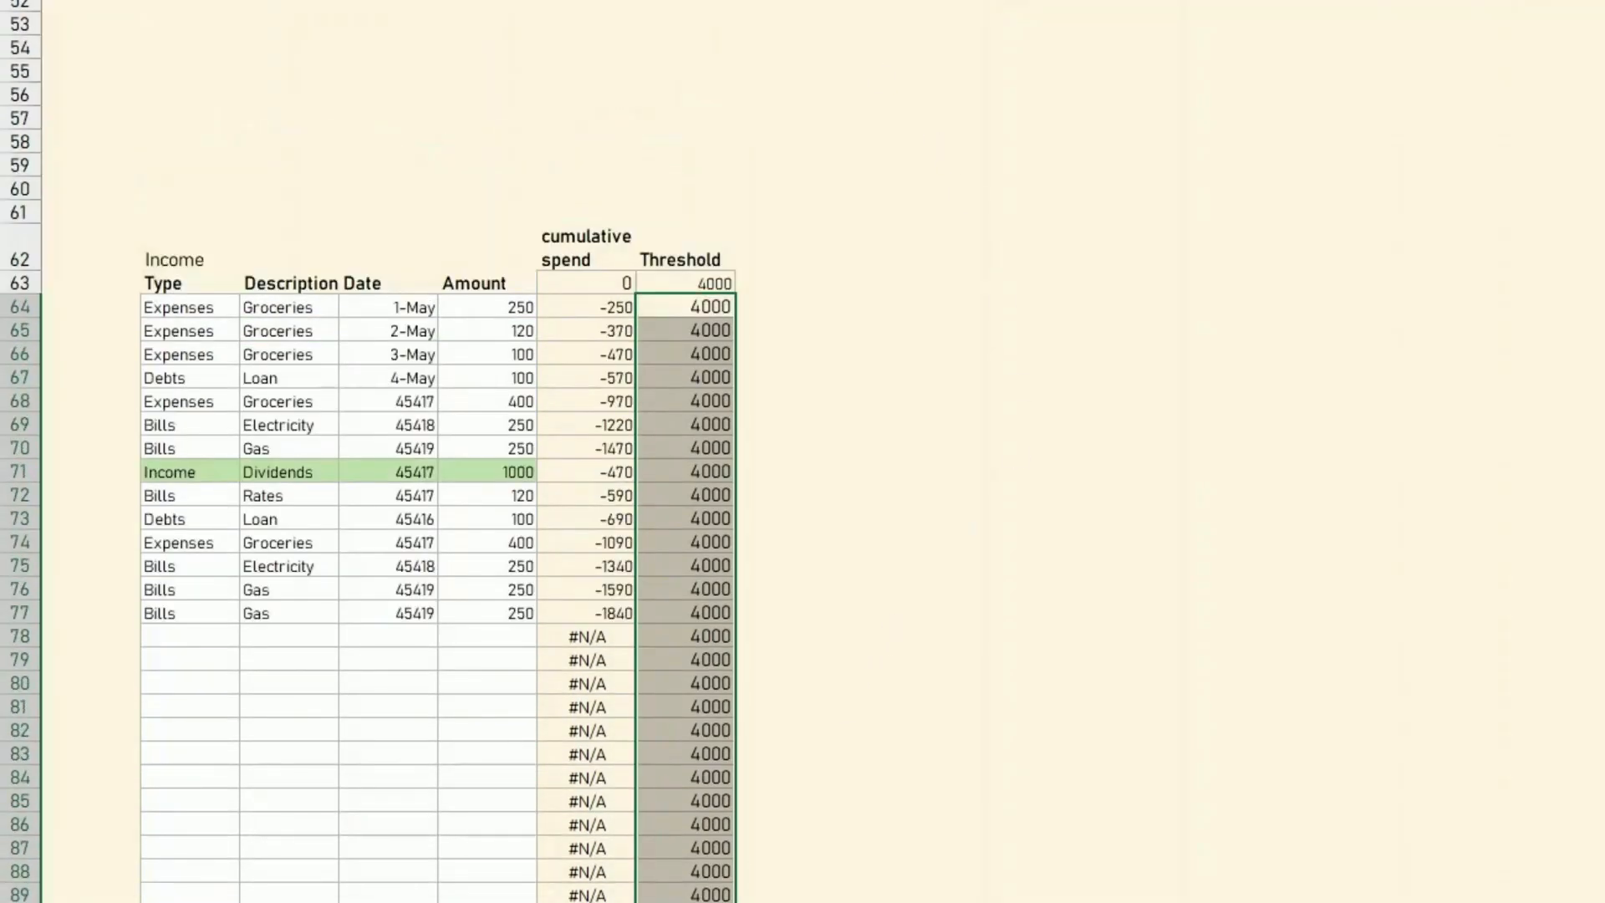
{"action": "left_click", "coordinate": [901, 147]}
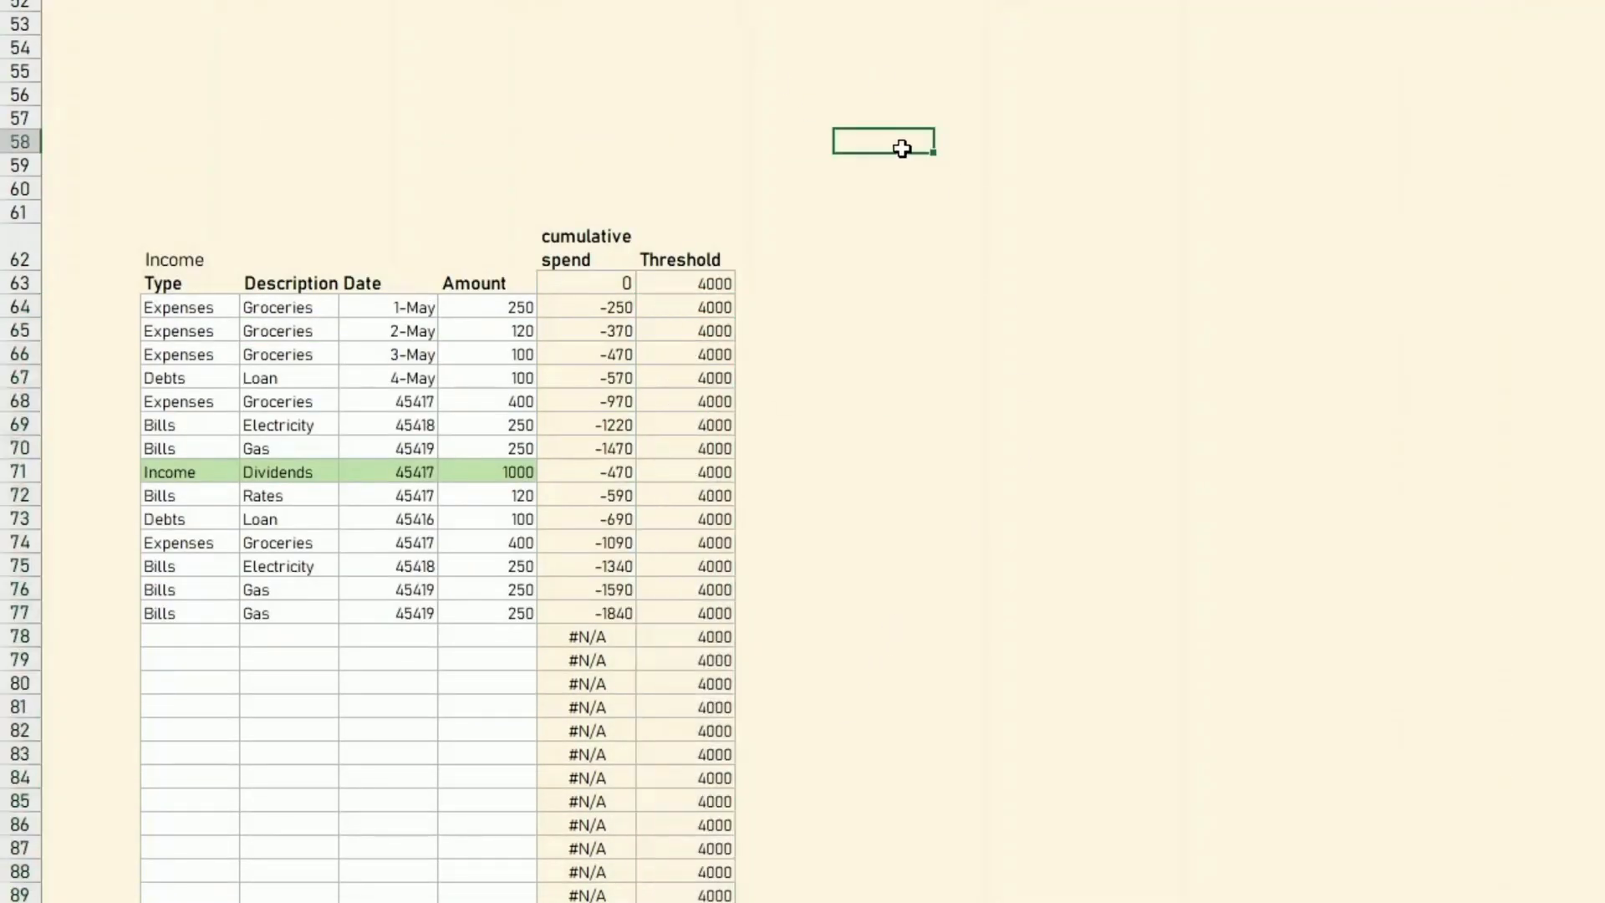
Insert a 2-D line chart with markers from the cumulative spend and Threshold columns, F62:G104
{"action": "scroll", "coordinate": [901, 148], "scroll_direction": "down", "scroll_amount": 2}
{"action": "scroll", "coordinate": [901, 148], "scroll_direction": "down", "scroll_amount": 1}
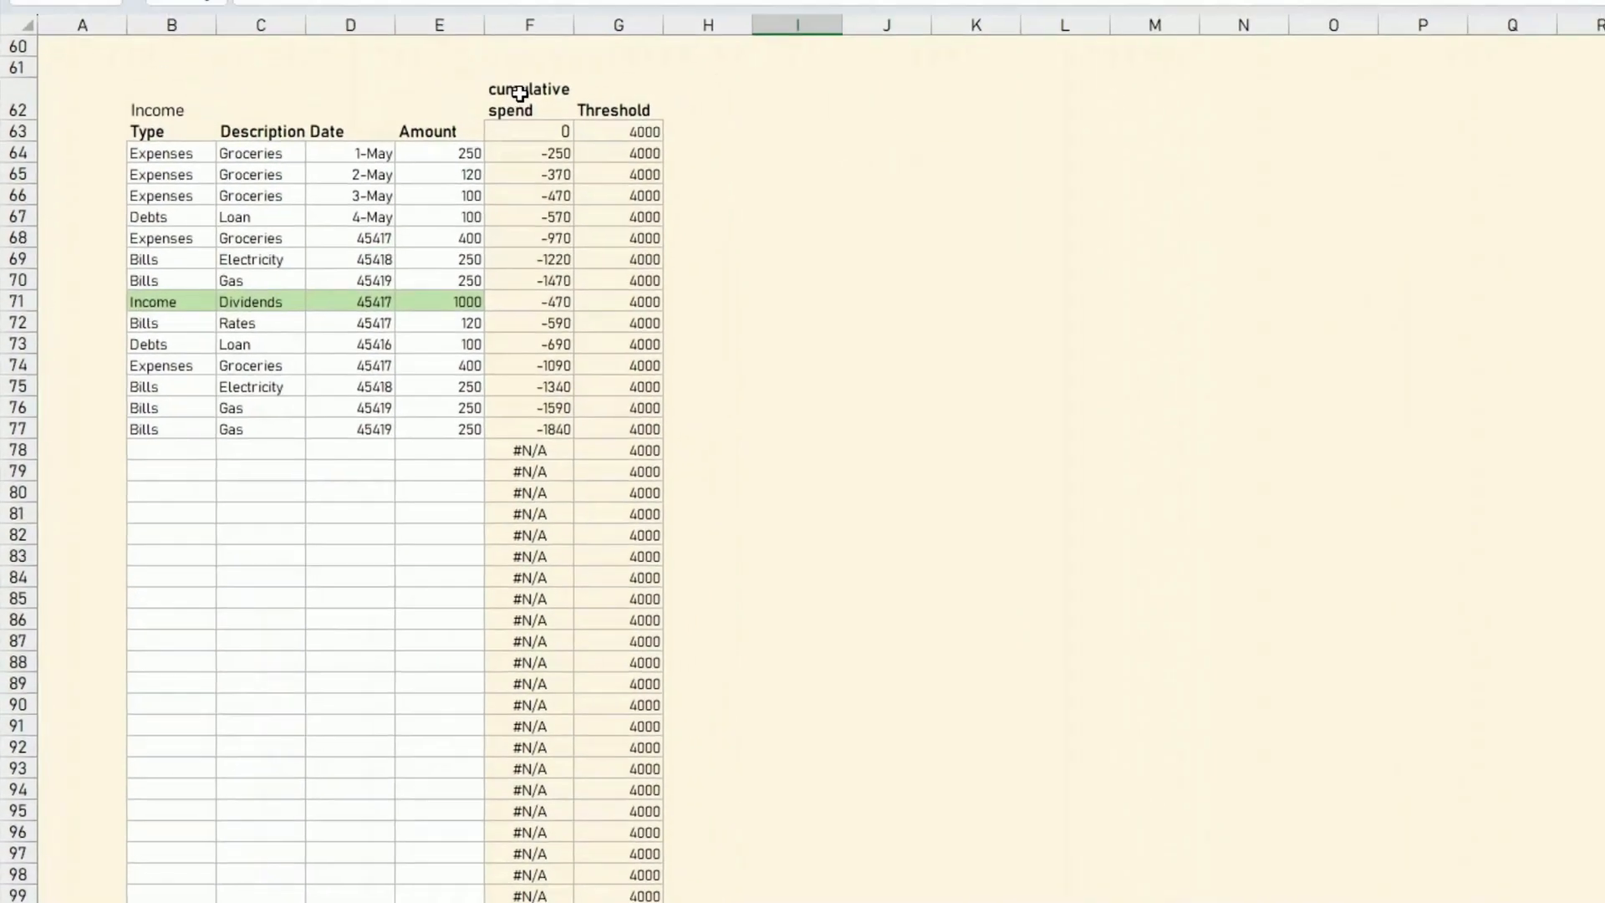
{"action": "left_click_drag", "start_coordinate": [519, 93], "coordinate": [602, 844]}
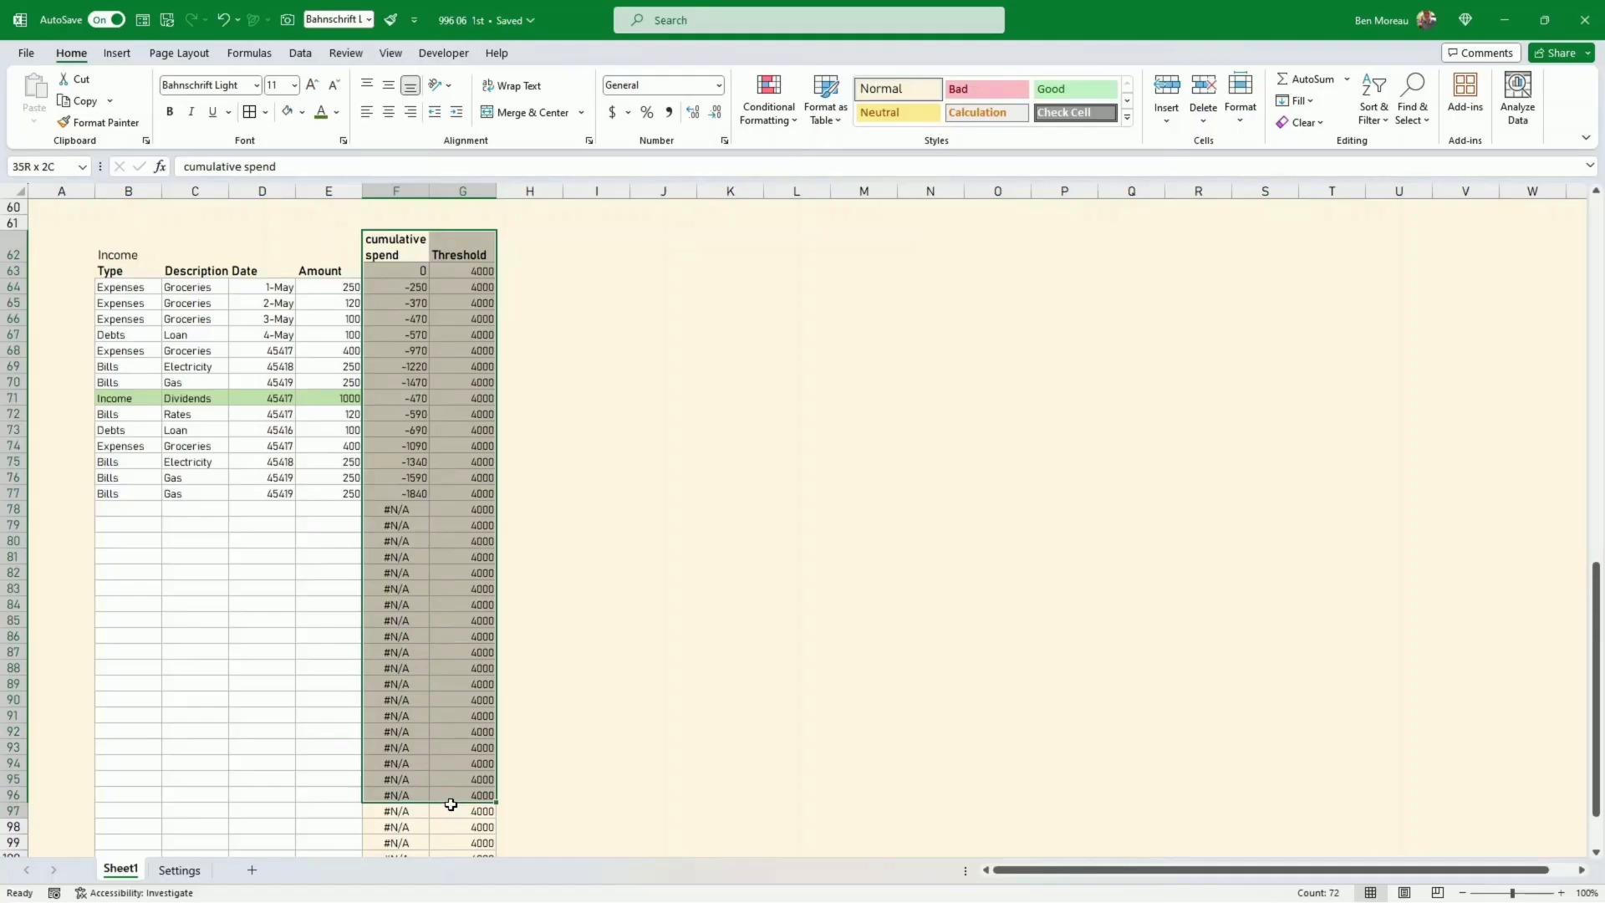
{"action": "left_click_drag", "start_coordinate": [451, 804], "coordinate": [467, 843]}
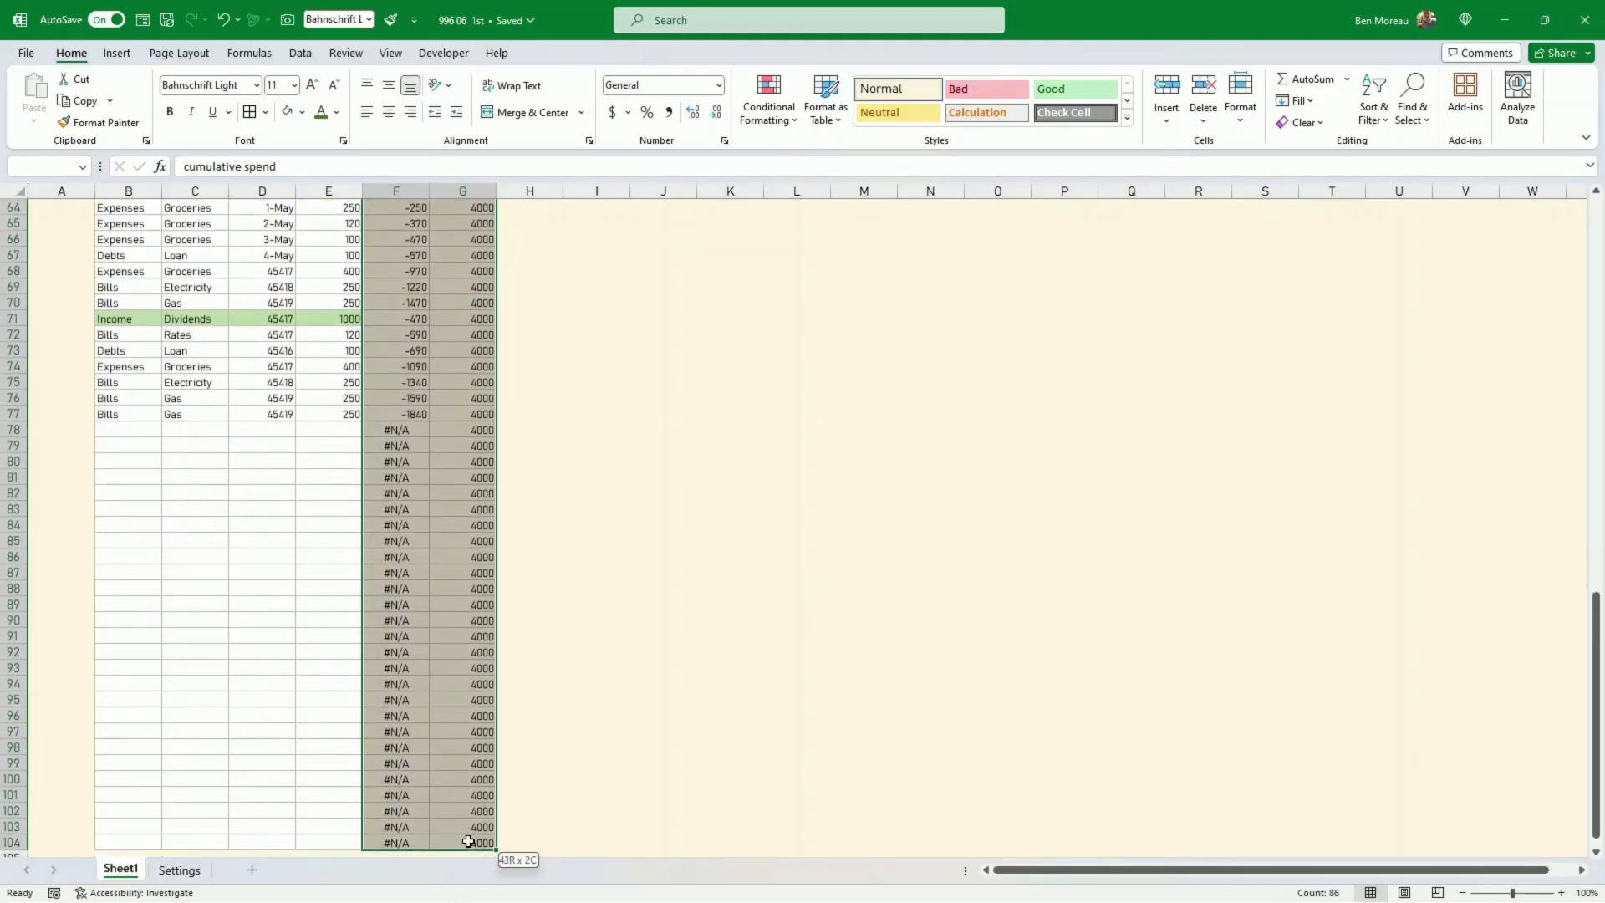
{"action": "left_click", "coordinate": [116, 53]}
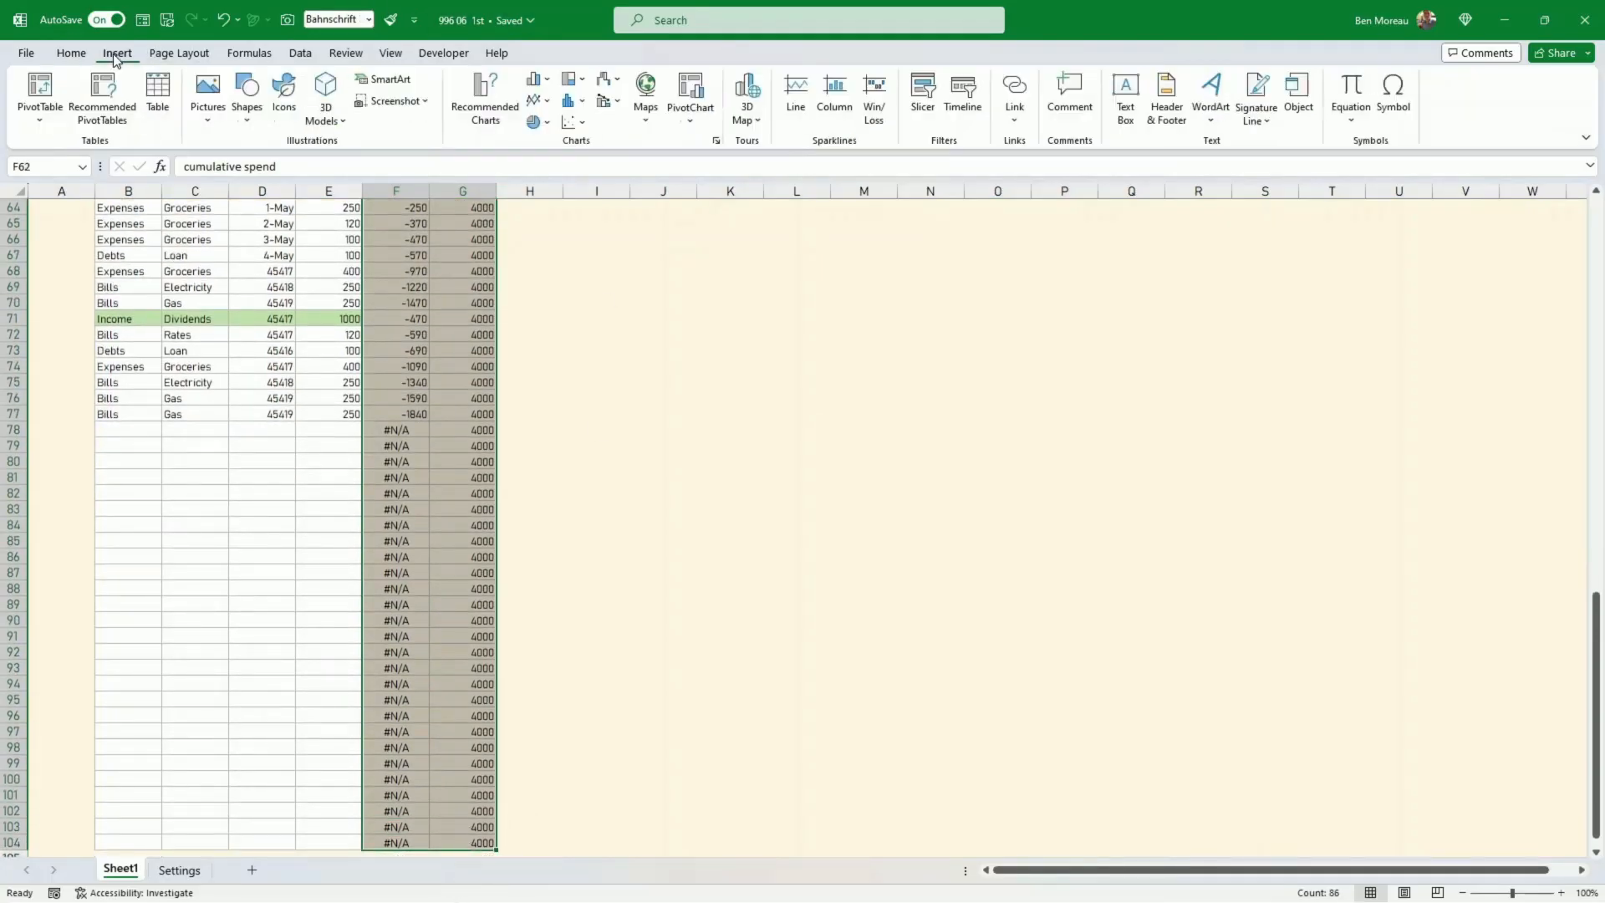
{"action": "left_click", "coordinate": [549, 104]}
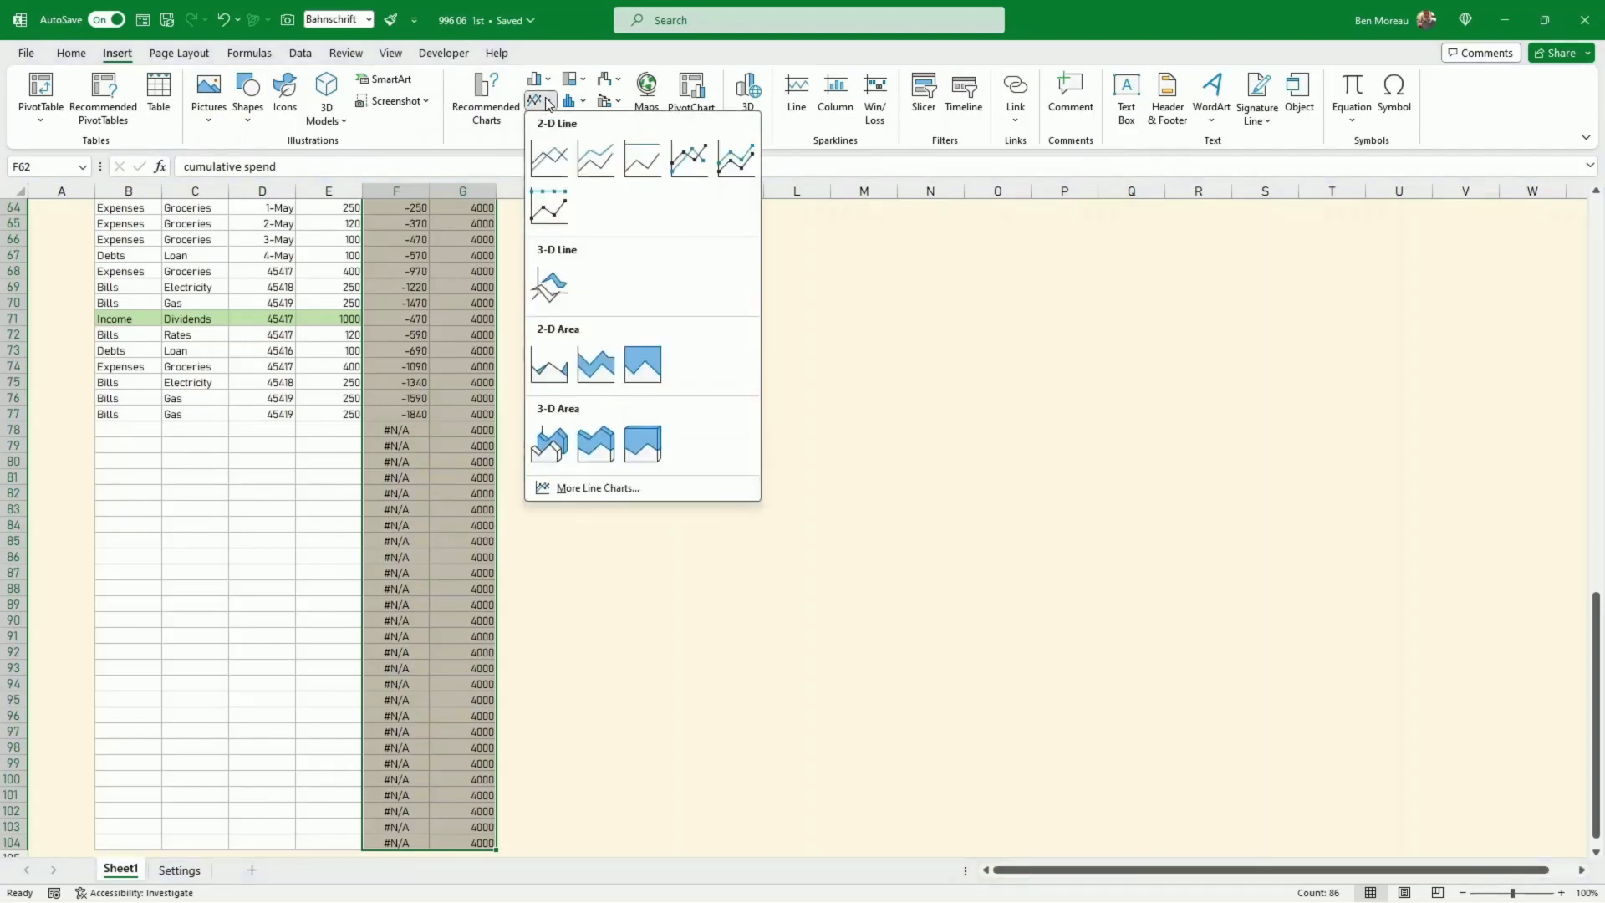
{"action": "left_click", "coordinate": [691, 164]}
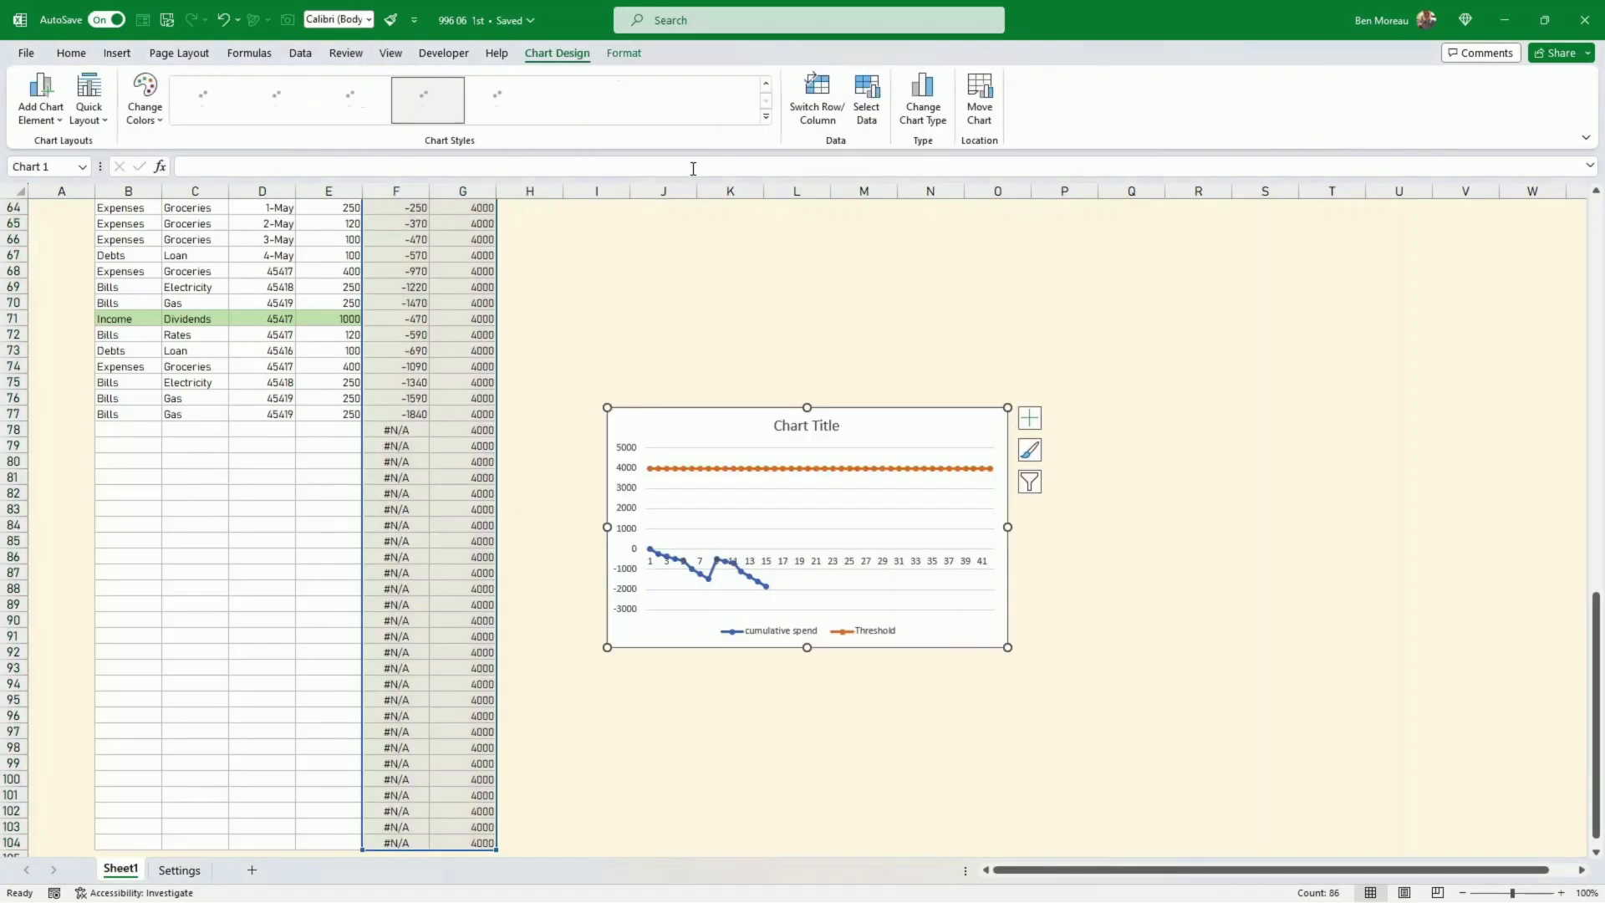
Make the threshold negative by changing the formula in G63 to =-Settings!E5
{"action": "left_click", "coordinate": [766, 585]}
{"action": "scroll", "coordinate": [583, 397], "scroll_direction": "up", "scroll_amount": 3}
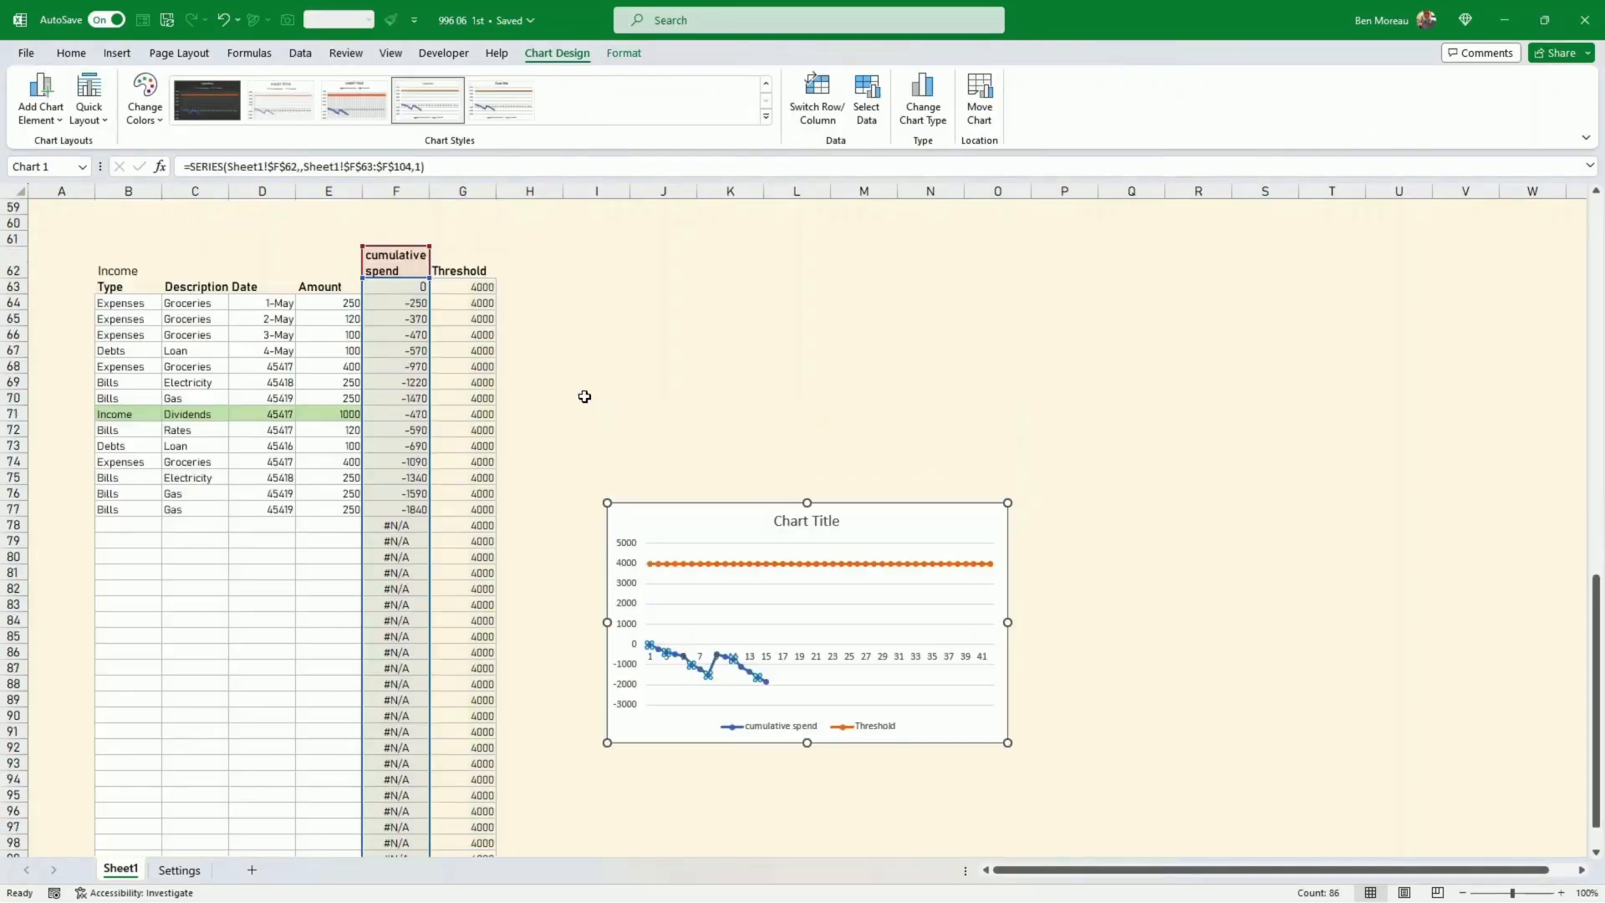
{"action": "left_click", "coordinate": [616, 395]}
{"action": "left_click", "coordinate": [465, 326]}
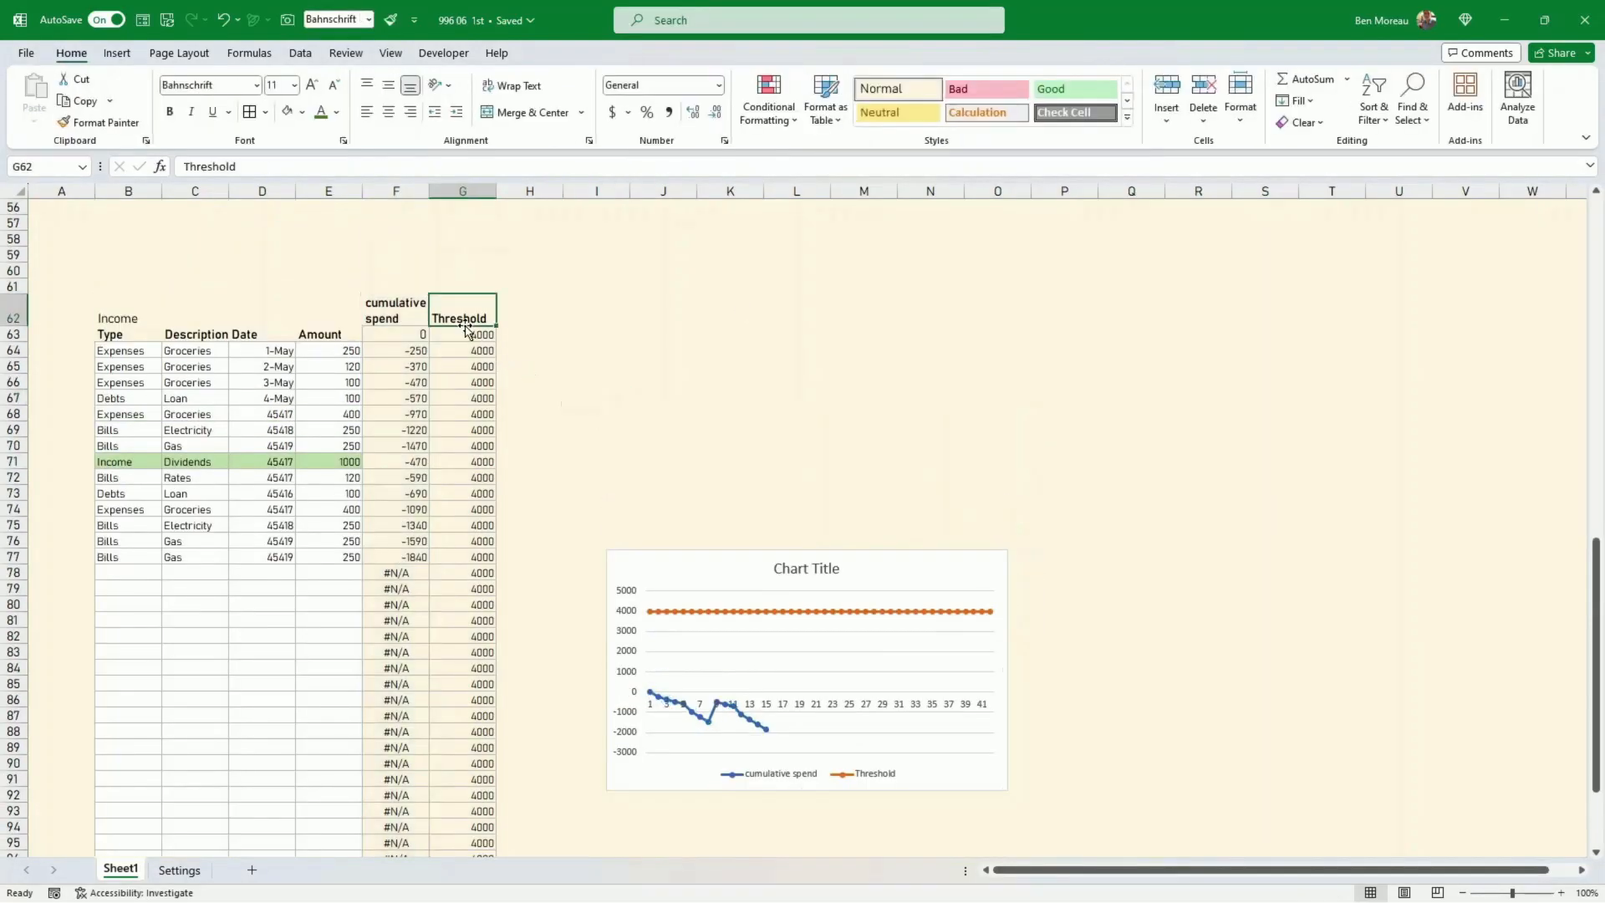
{"action": "left_click", "coordinate": [472, 335]}
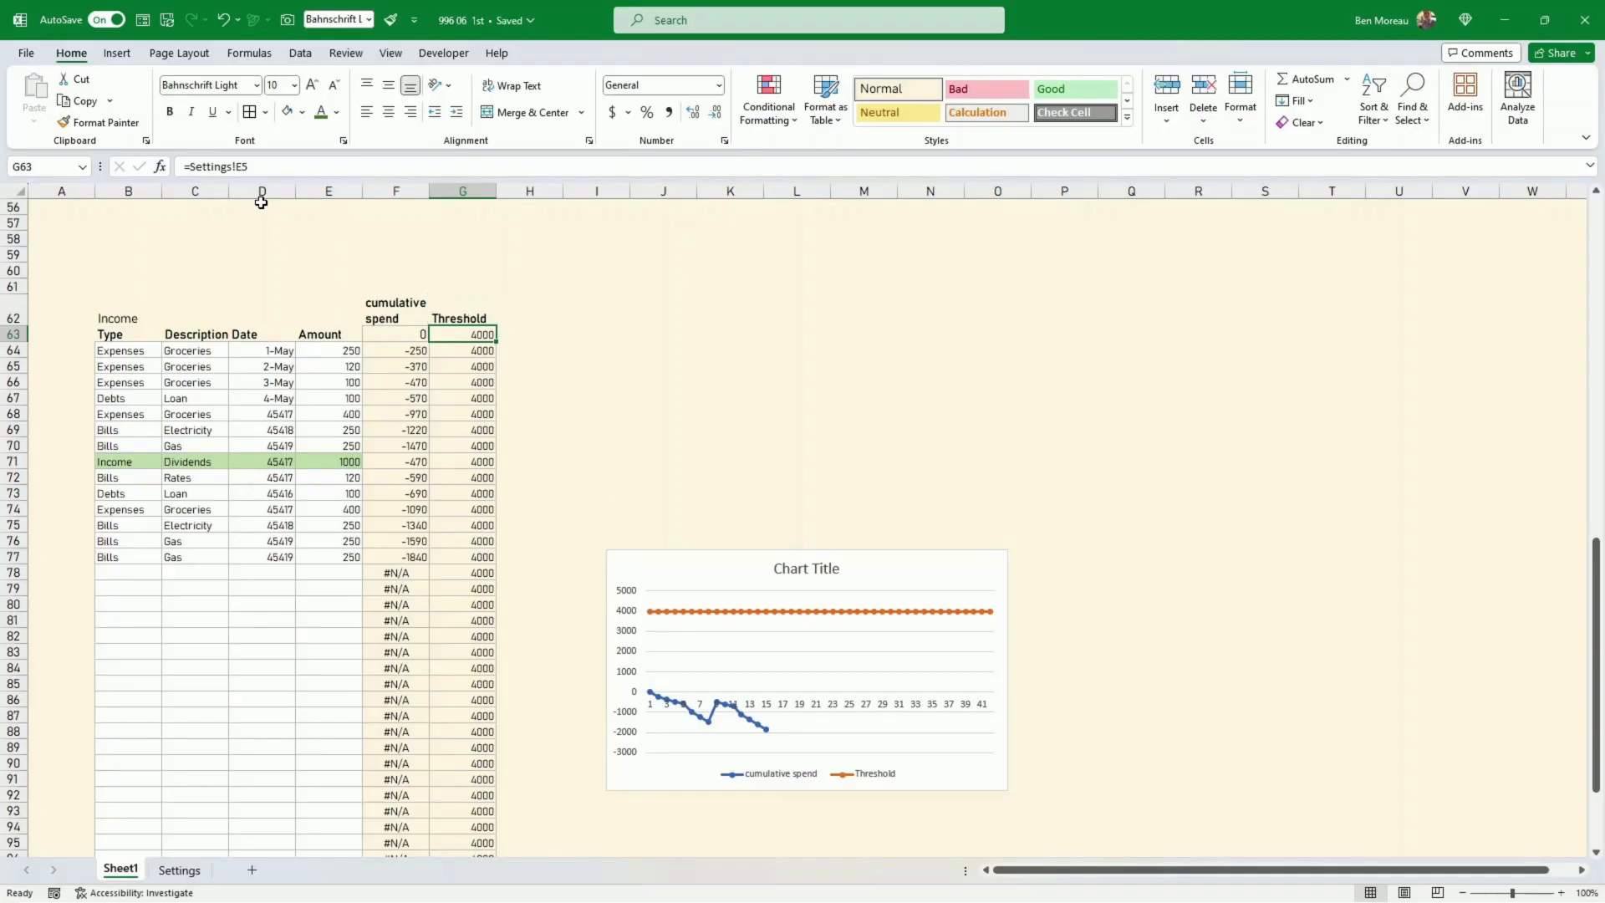
{"action": "left_click", "coordinate": [192, 172]}
{"action": "type", "text": "-"}
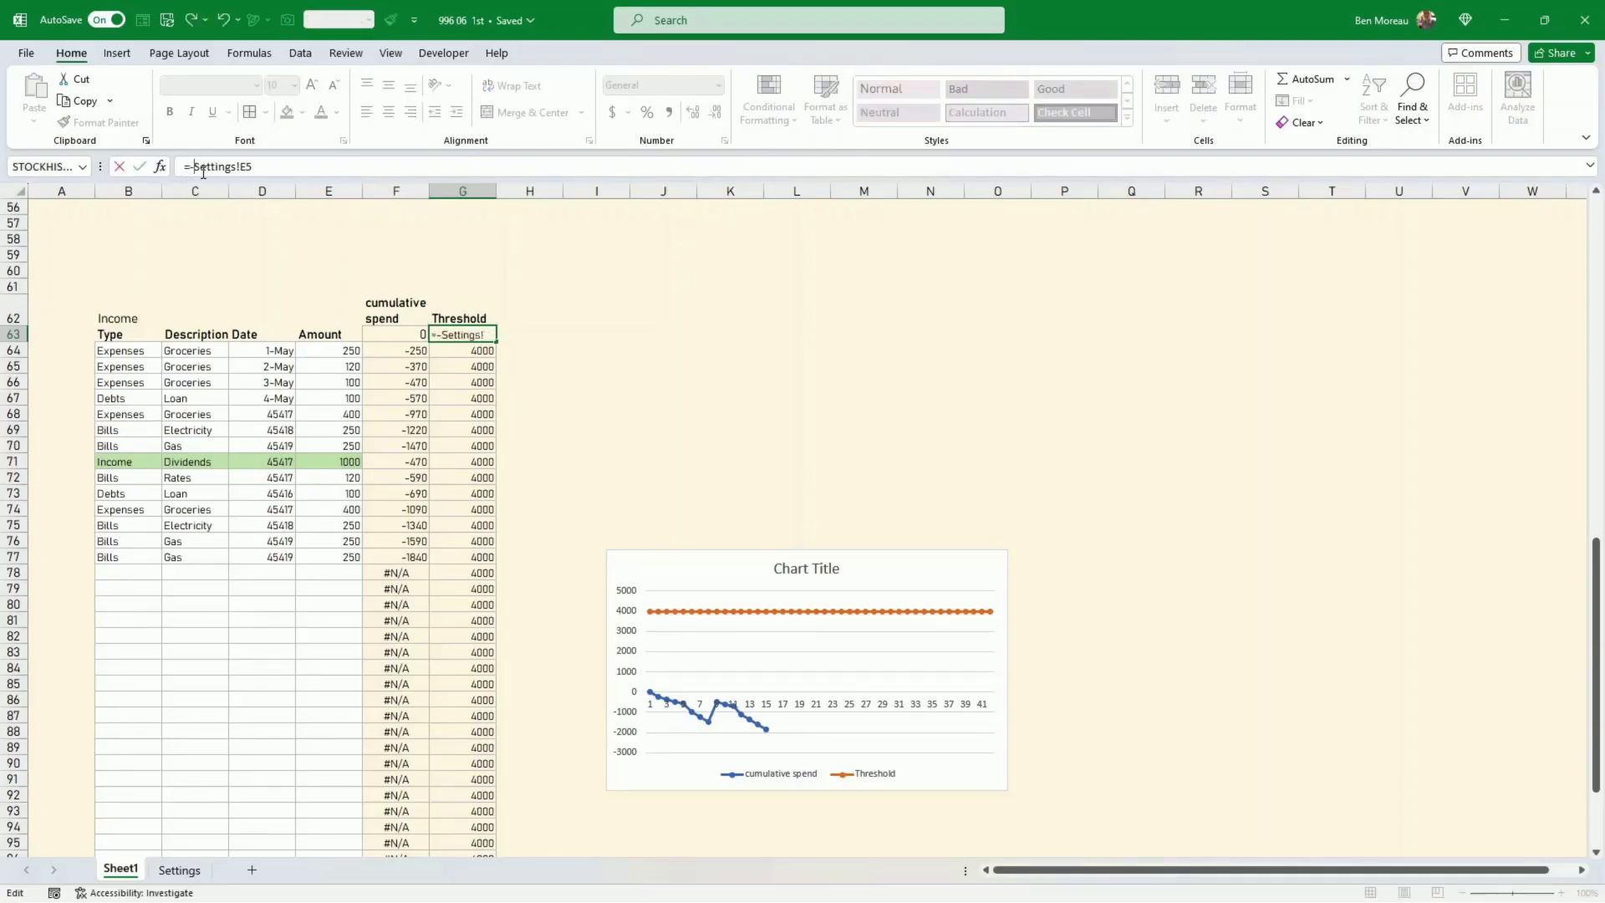
{"action": "key", "text": "Return"}
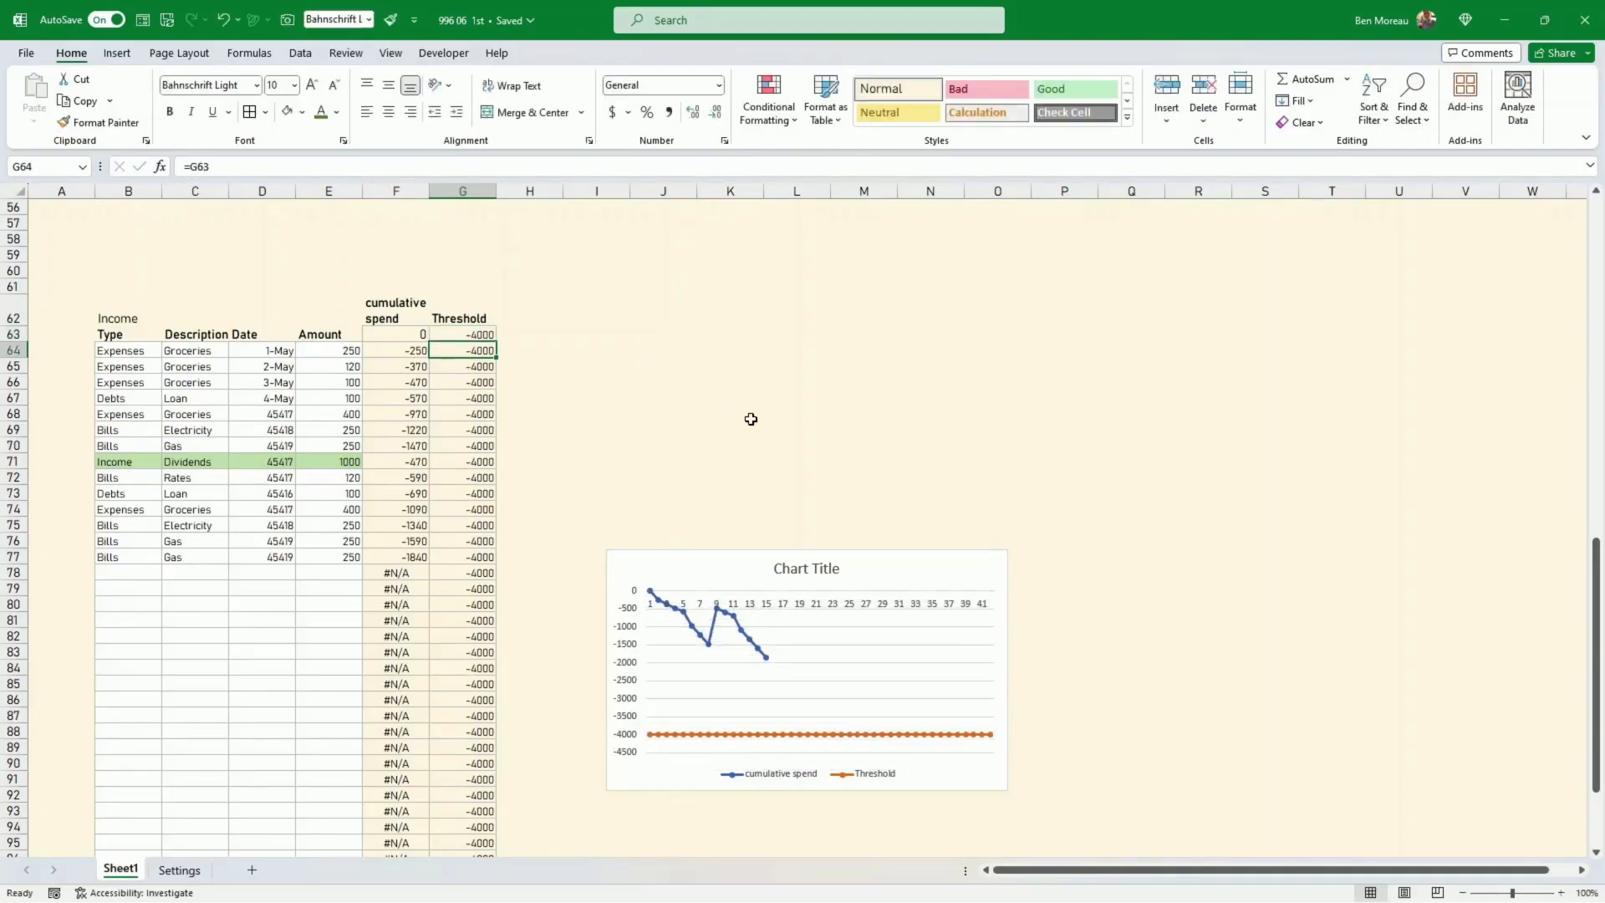
Open the formatting options for the chart's Threshold series and set its markers to None
{"action": "left_click", "coordinate": [710, 640]}
{"action": "left_click", "coordinate": [708, 639]}
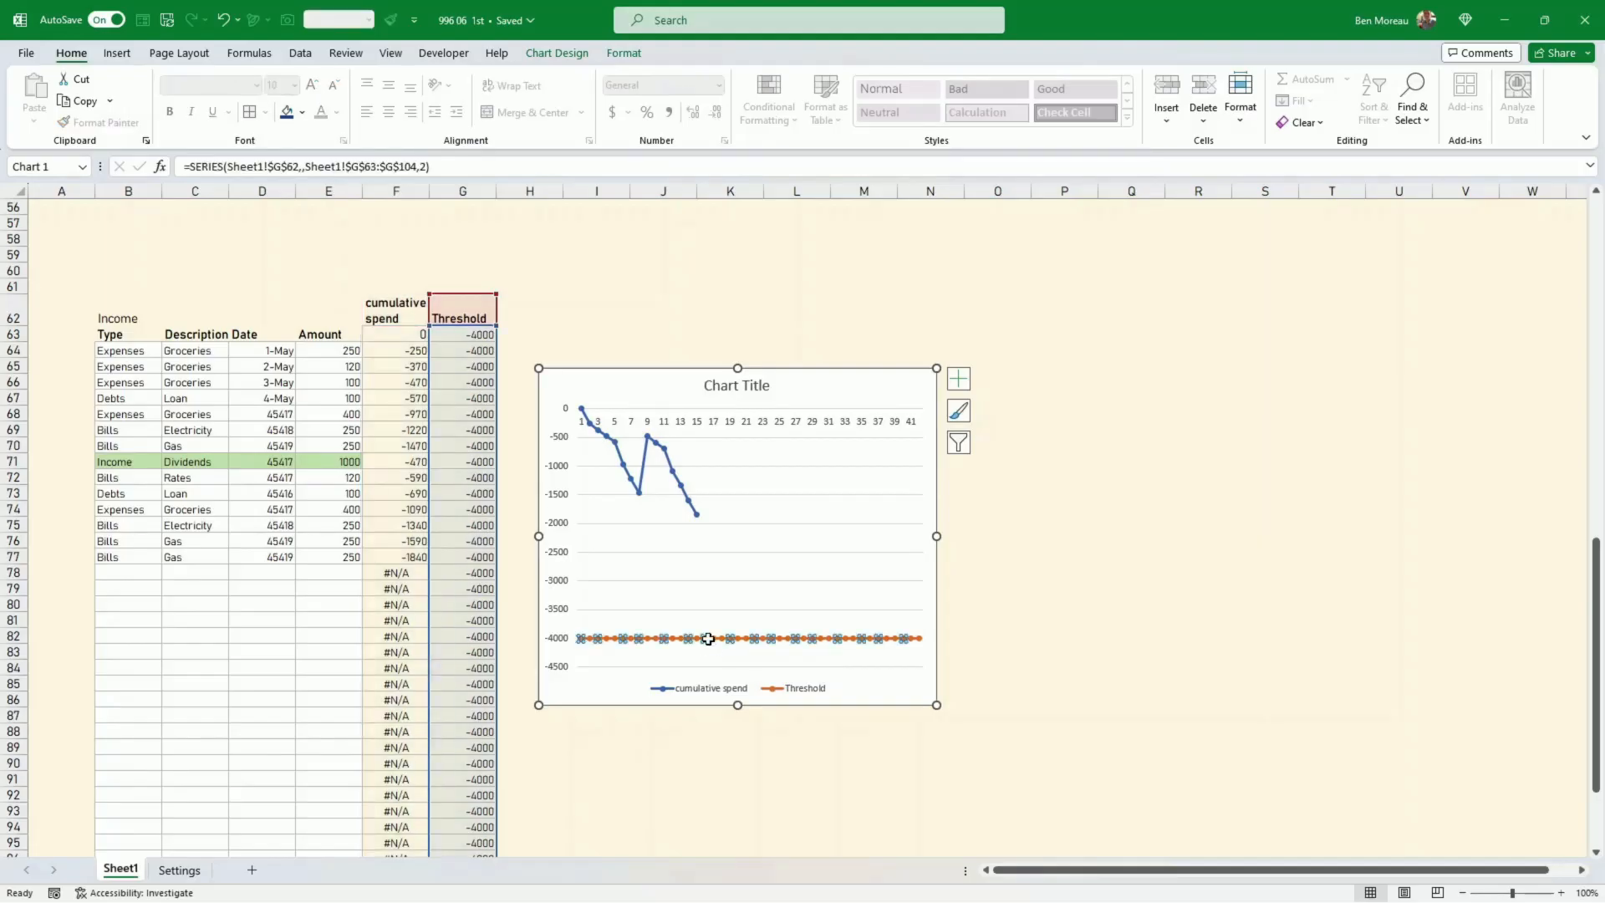
{"action": "left_click", "coordinate": [618, 55]}
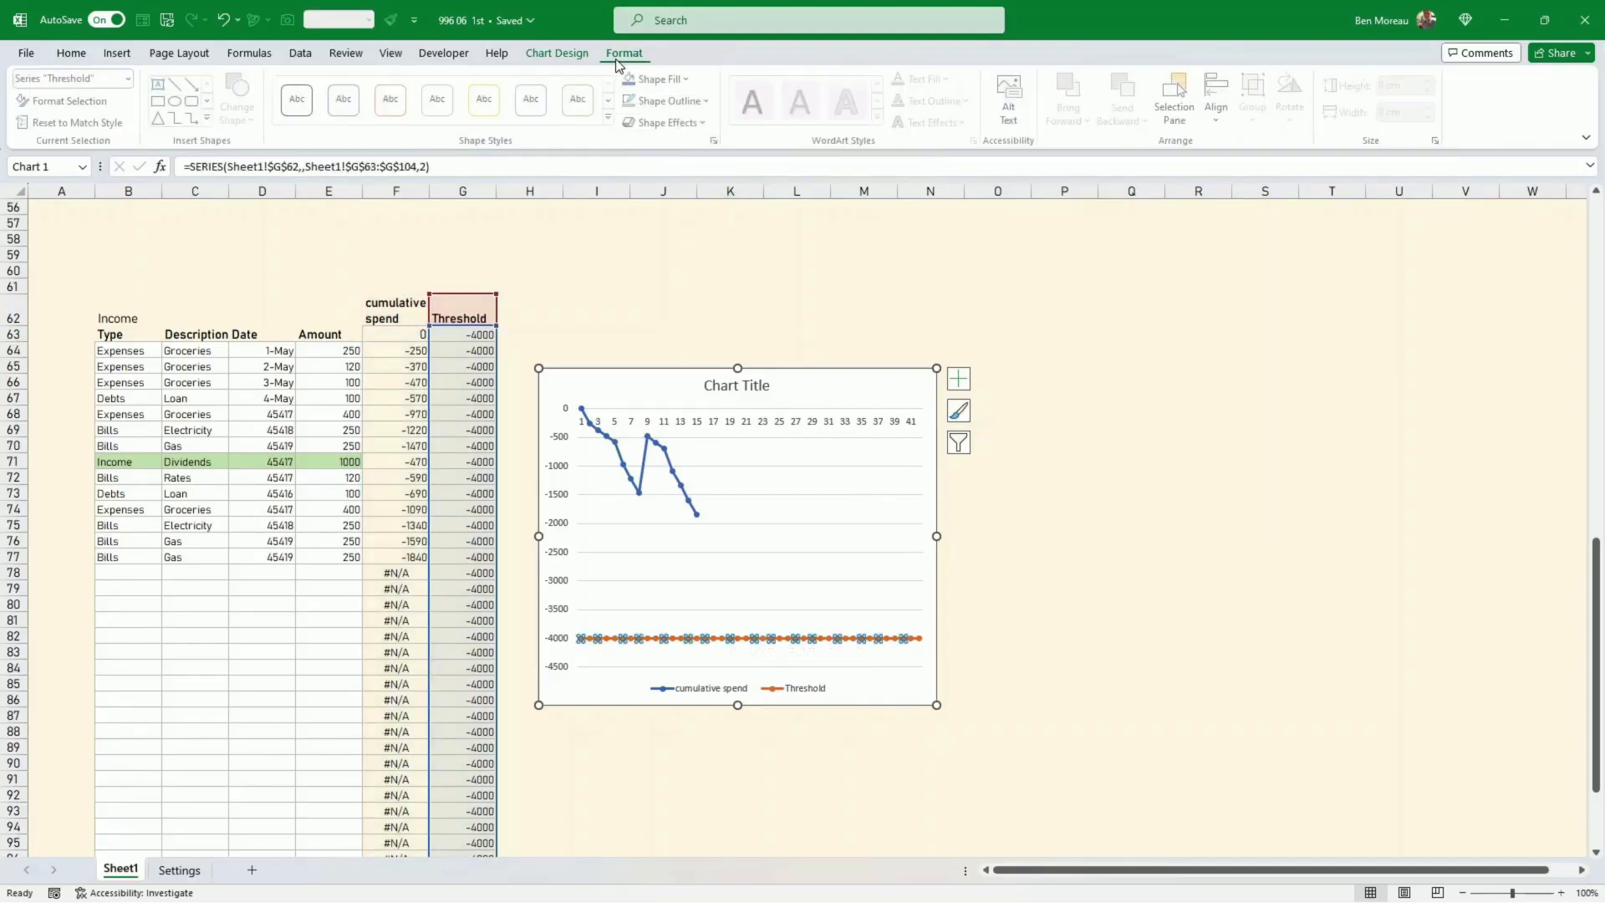
{"action": "right_click", "coordinate": [677, 640]}
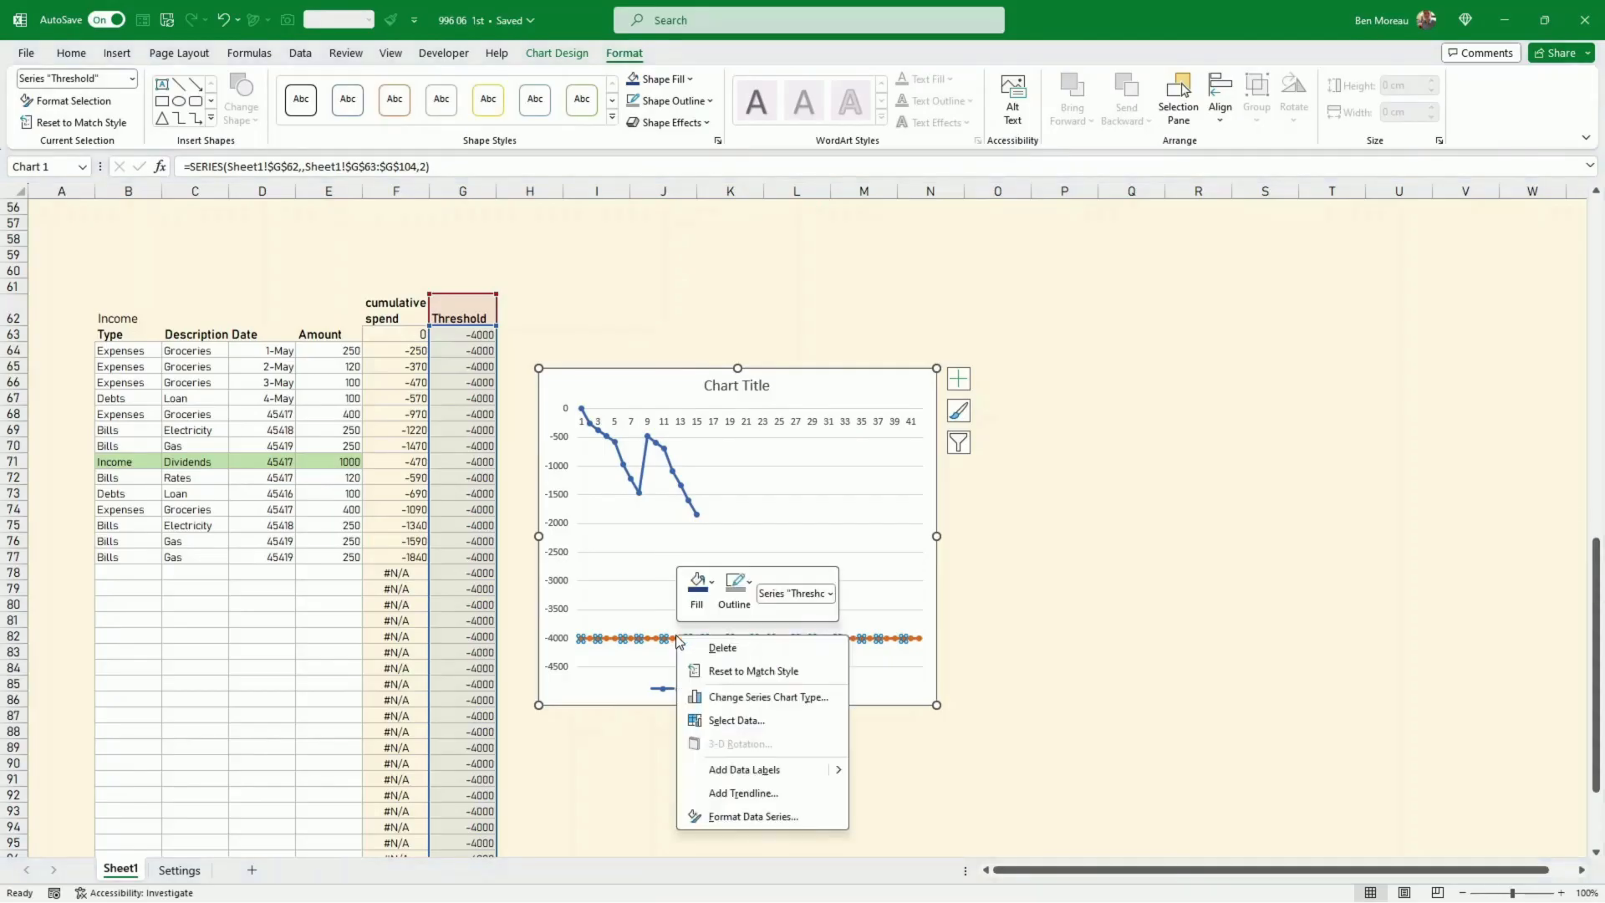
{"action": "left_click", "coordinate": [747, 823]}
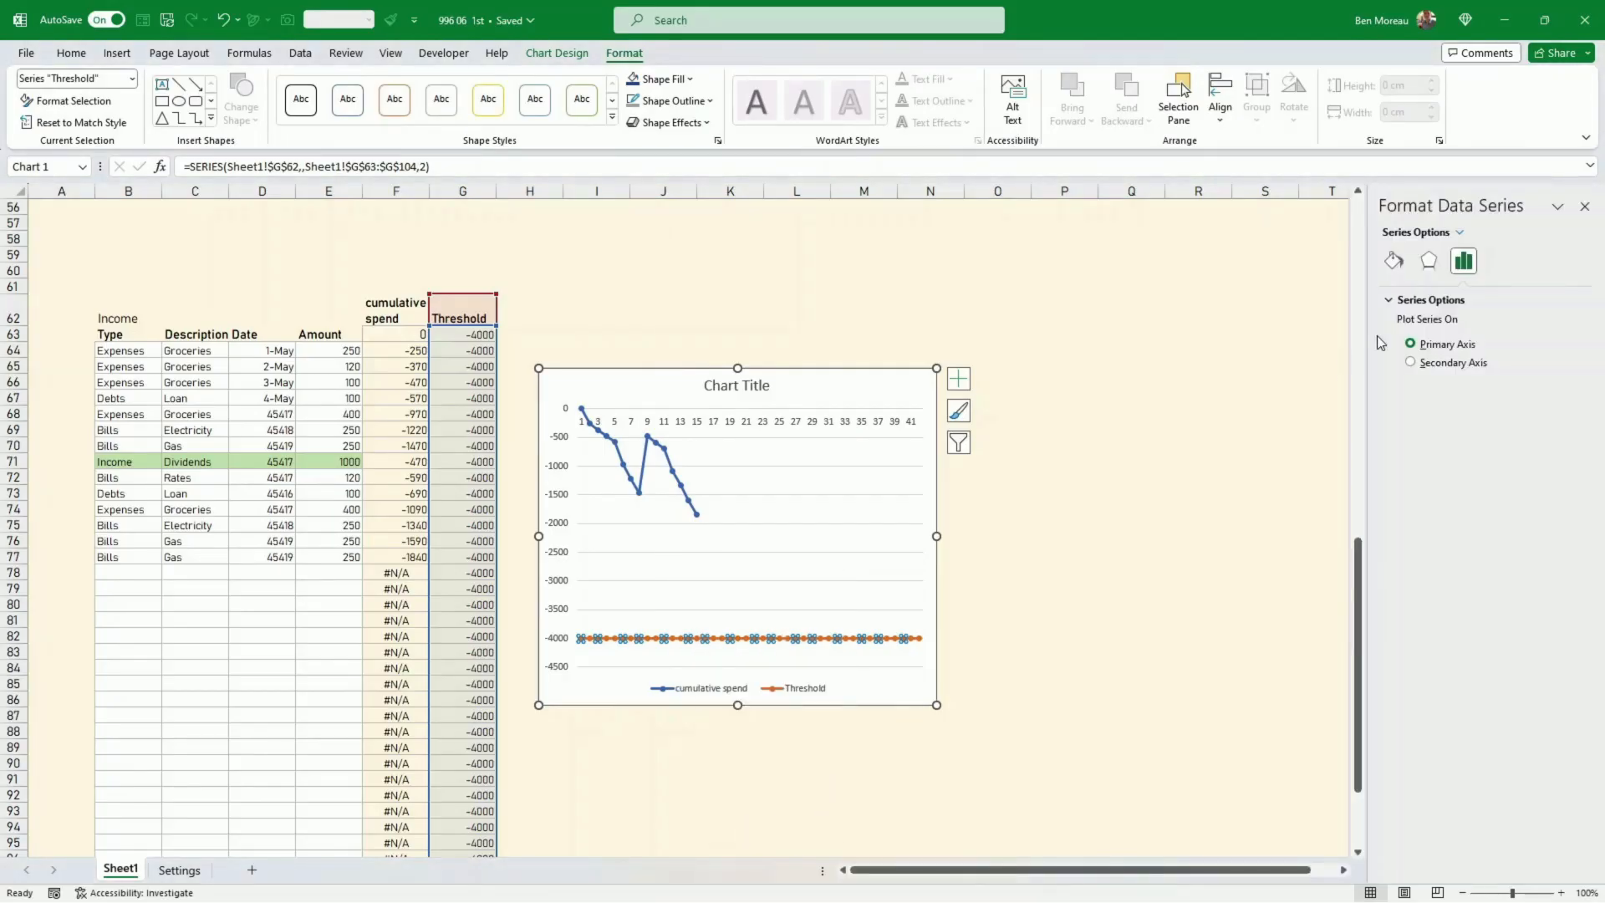
{"action": "left_click", "coordinate": [1393, 260]}
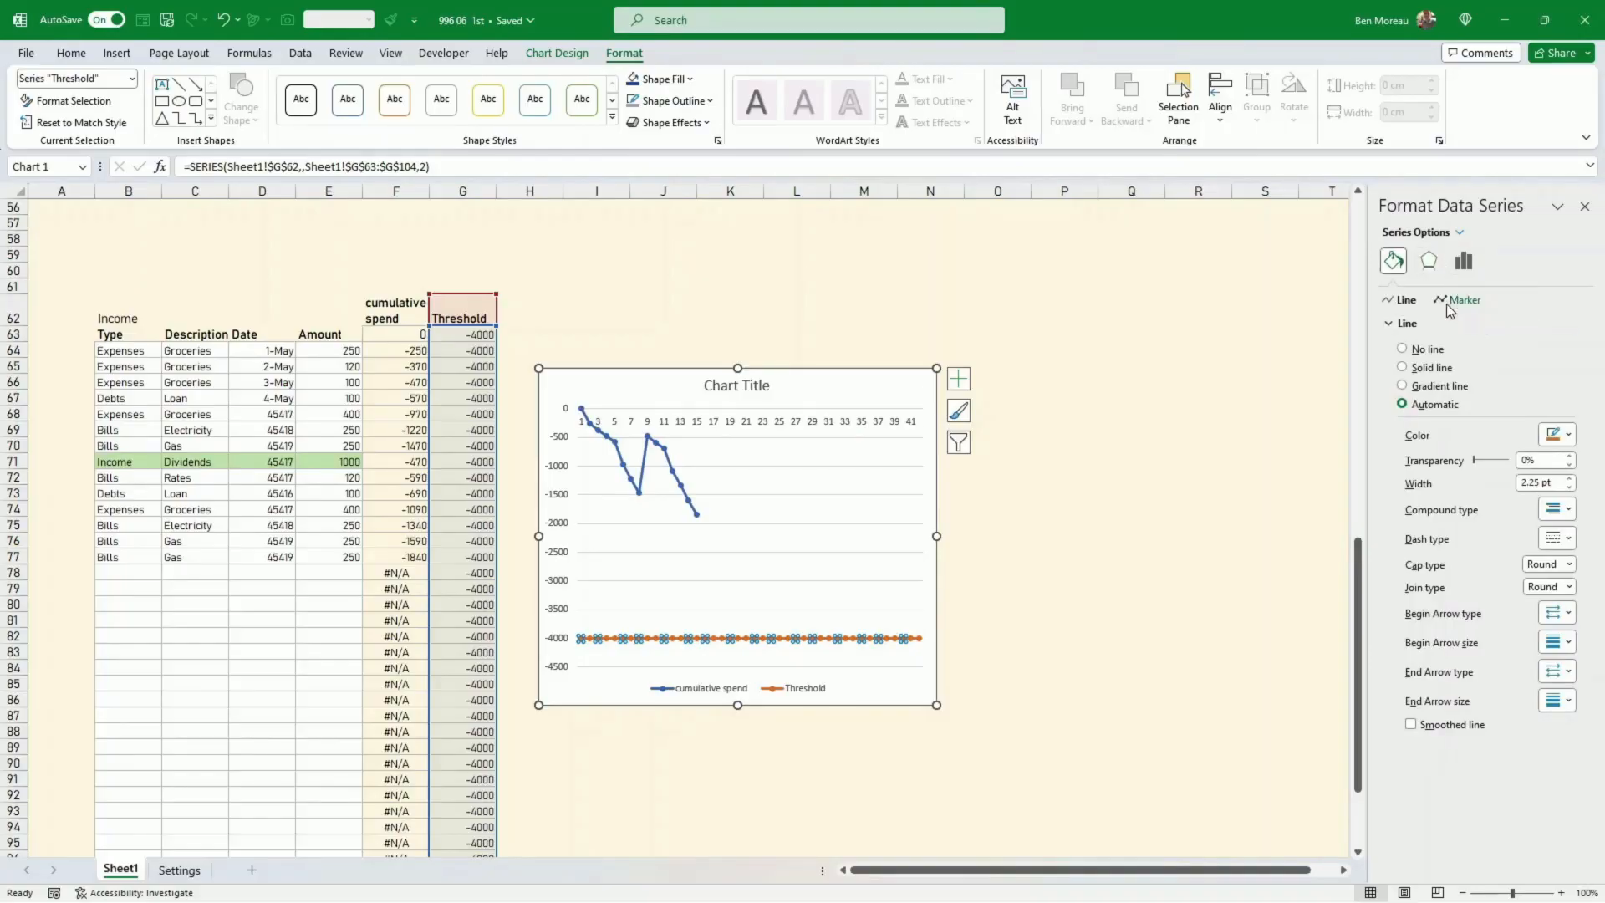
{"action": "left_click", "coordinate": [1448, 302]}
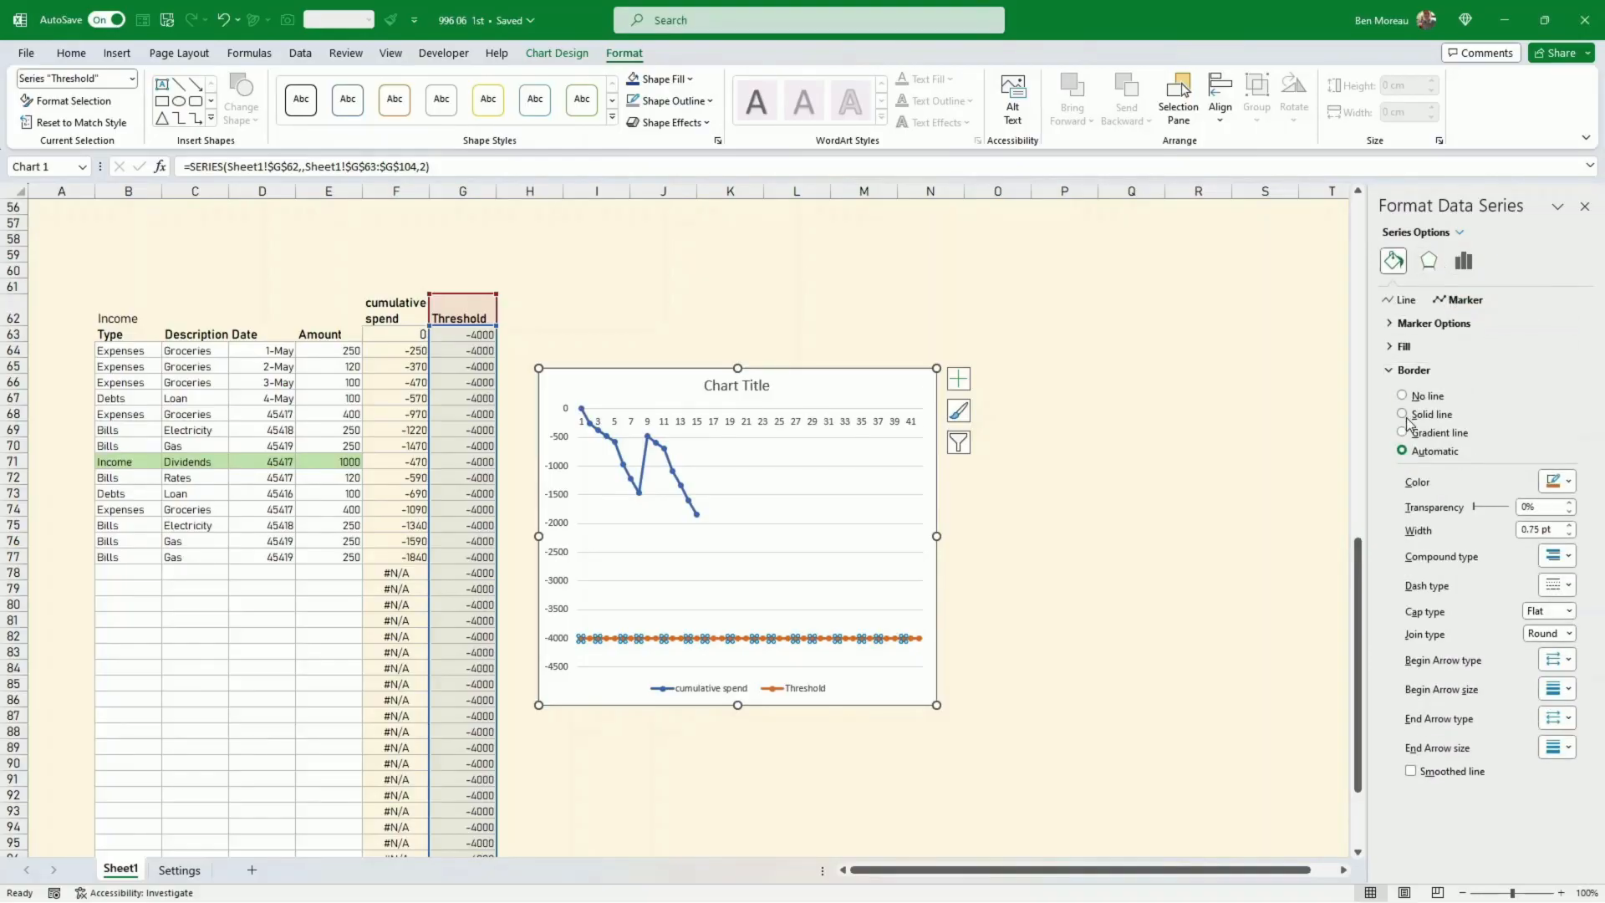
{"action": "left_click", "coordinate": [1412, 323]}
{"action": "left_click", "coordinate": [1404, 367]}
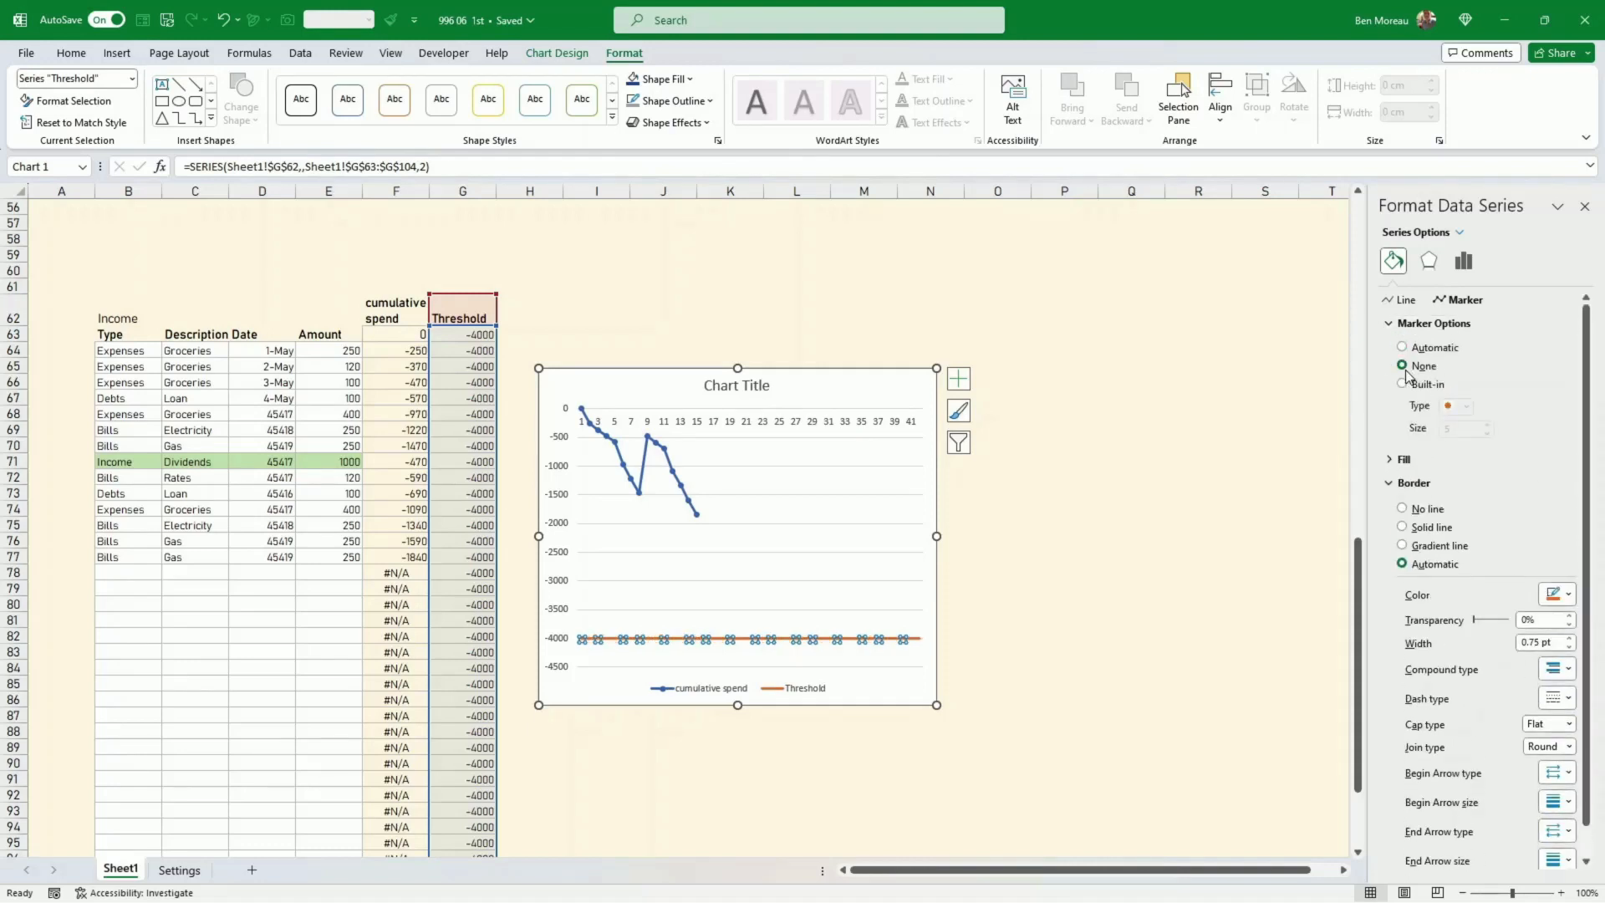
Format the Threshold line with a round-dot dash type and a dark blue color
{"action": "left_click", "coordinate": [1400, 299]}
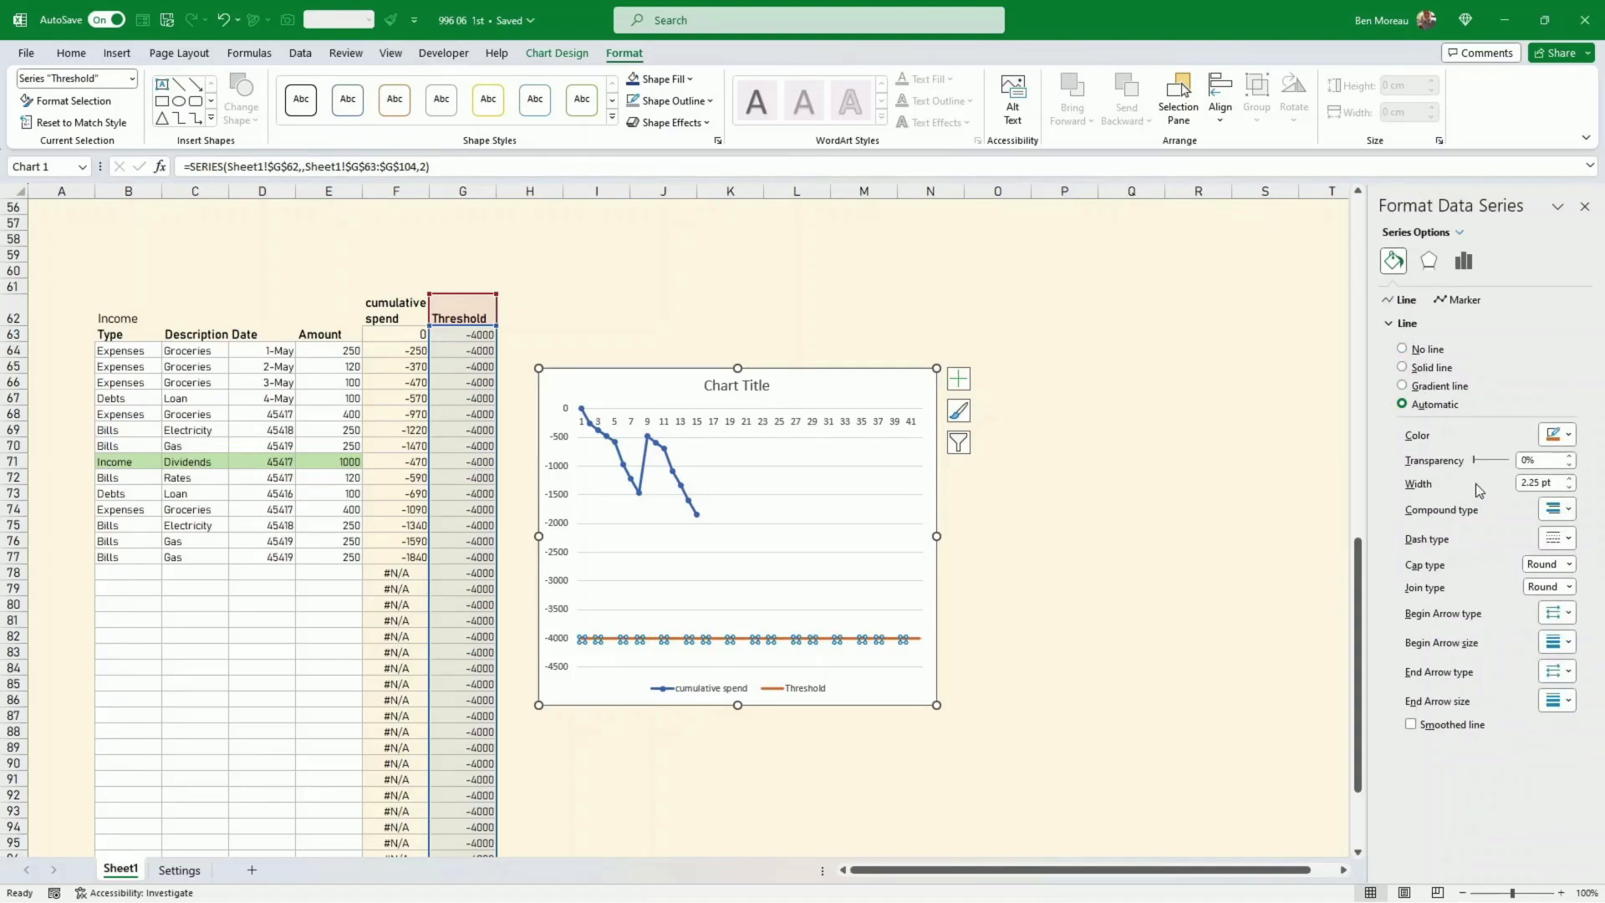
{"action": "left_click", "coordinate": [1557, 538]}
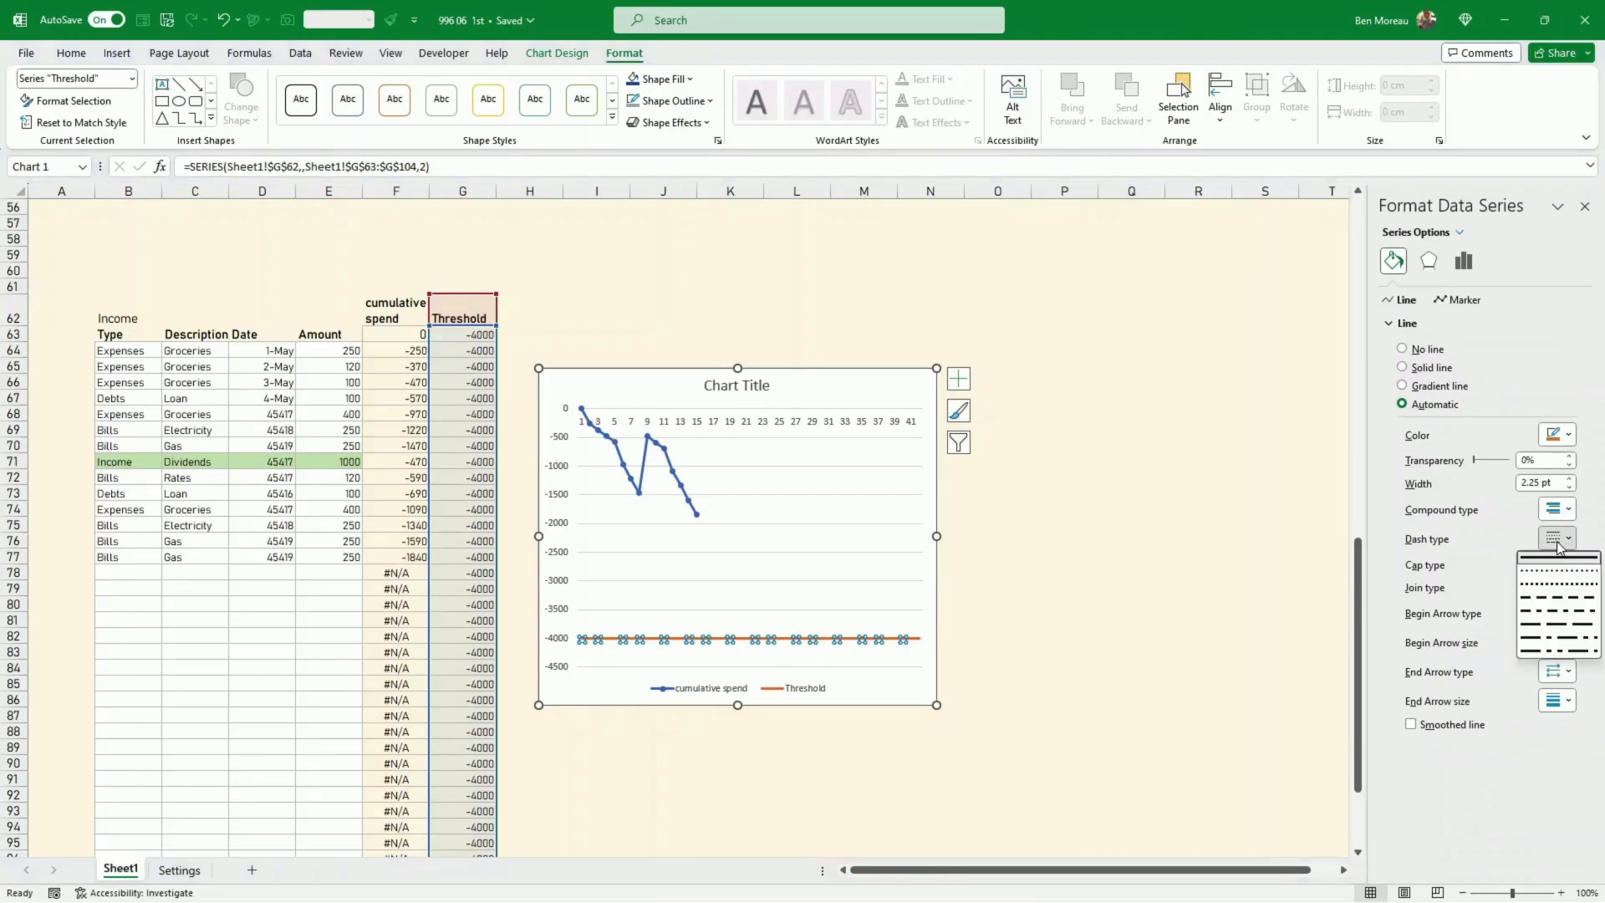
{"action": "left_click", "coordinate": [1559, 584]}
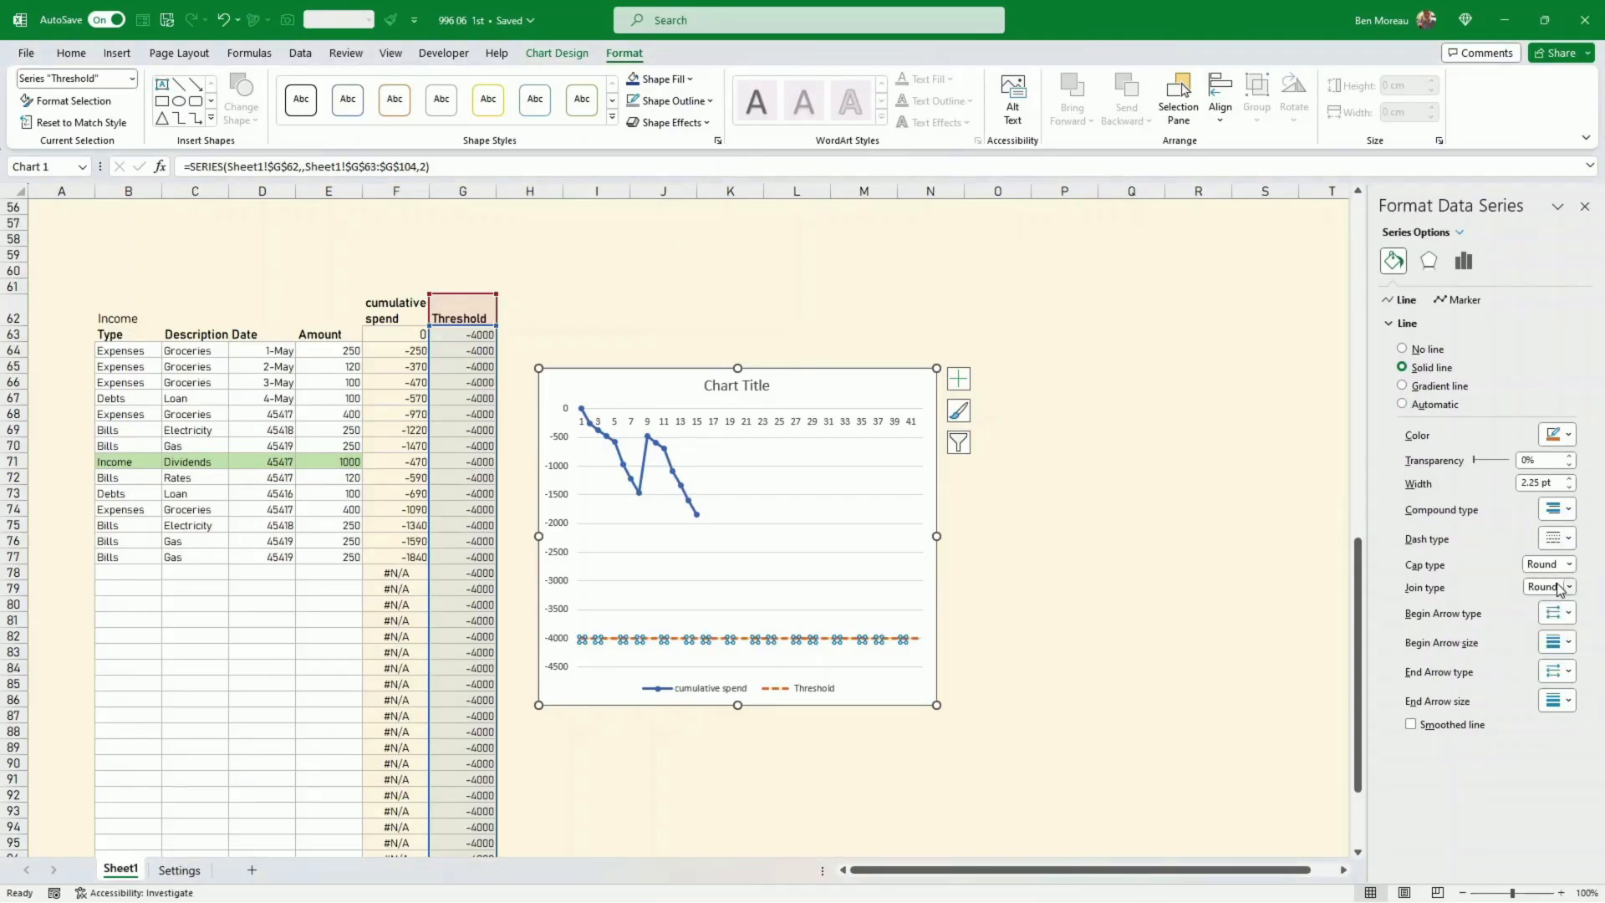
{"action": "left_click", "coordinate": [1556, 538]}
{"action": "left_click", "coordinate": [1564, 572]}
{"action": "left_click", "coordinate": [1567, 435]}
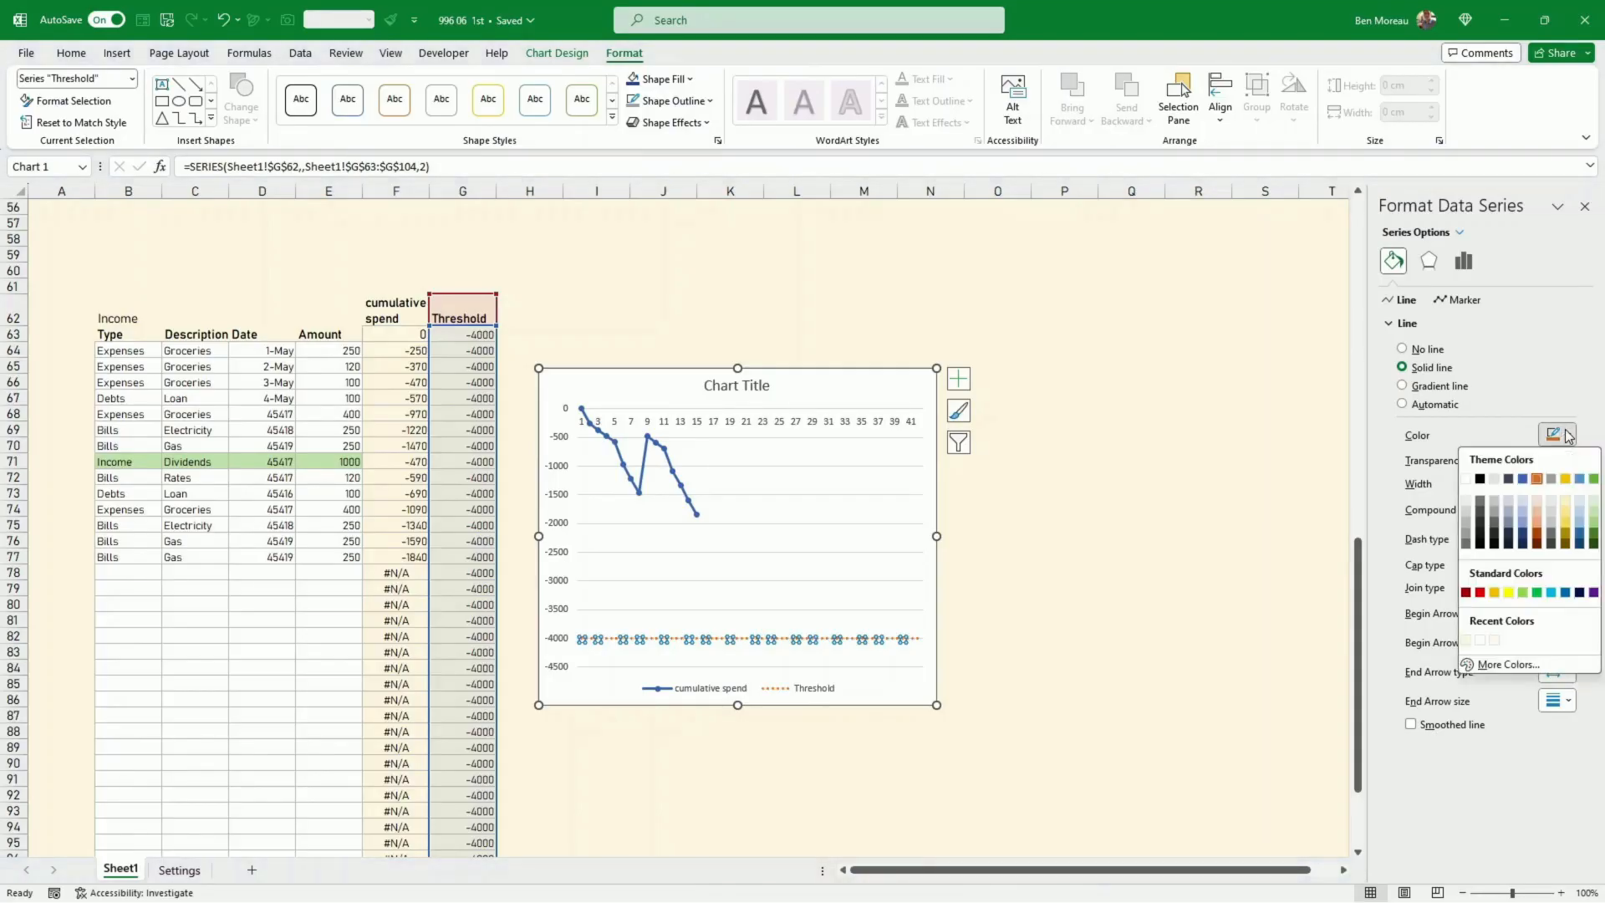
{"action": "left_click", "coordinate": [1579, 547]}
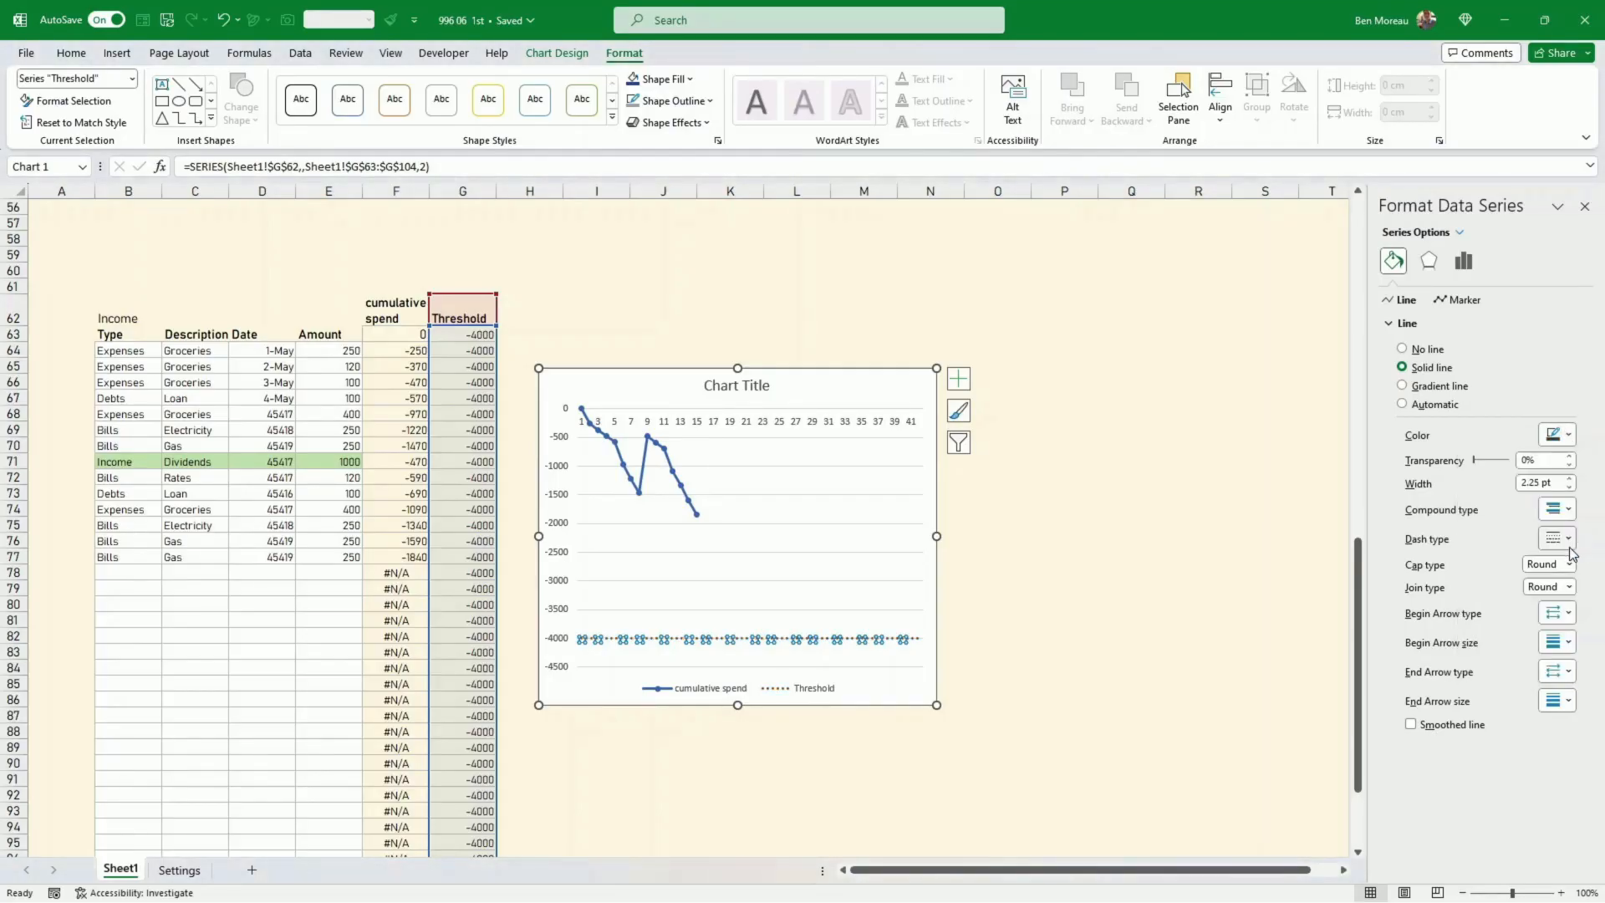
Give the markers of the cumulative spend series a solid white fill
{"action": "left_click", "coordinate": [699, 515]}
{"action": "left_click", "coordinate": [1459, 300]}
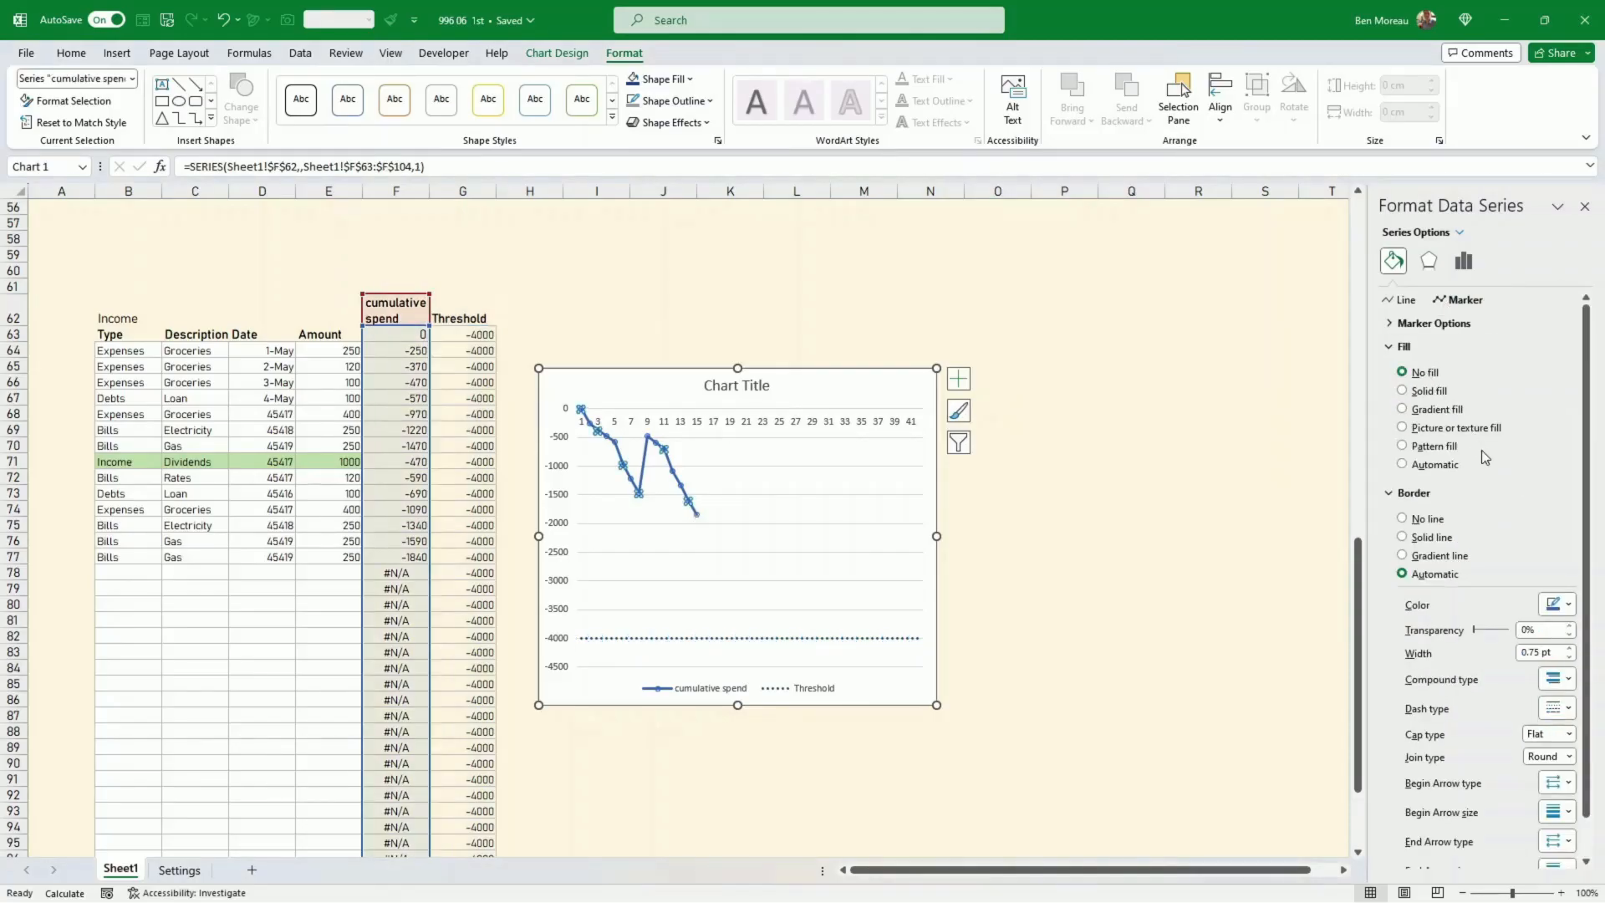
{"action": "left_click", "coordinate": [1436, 328]}
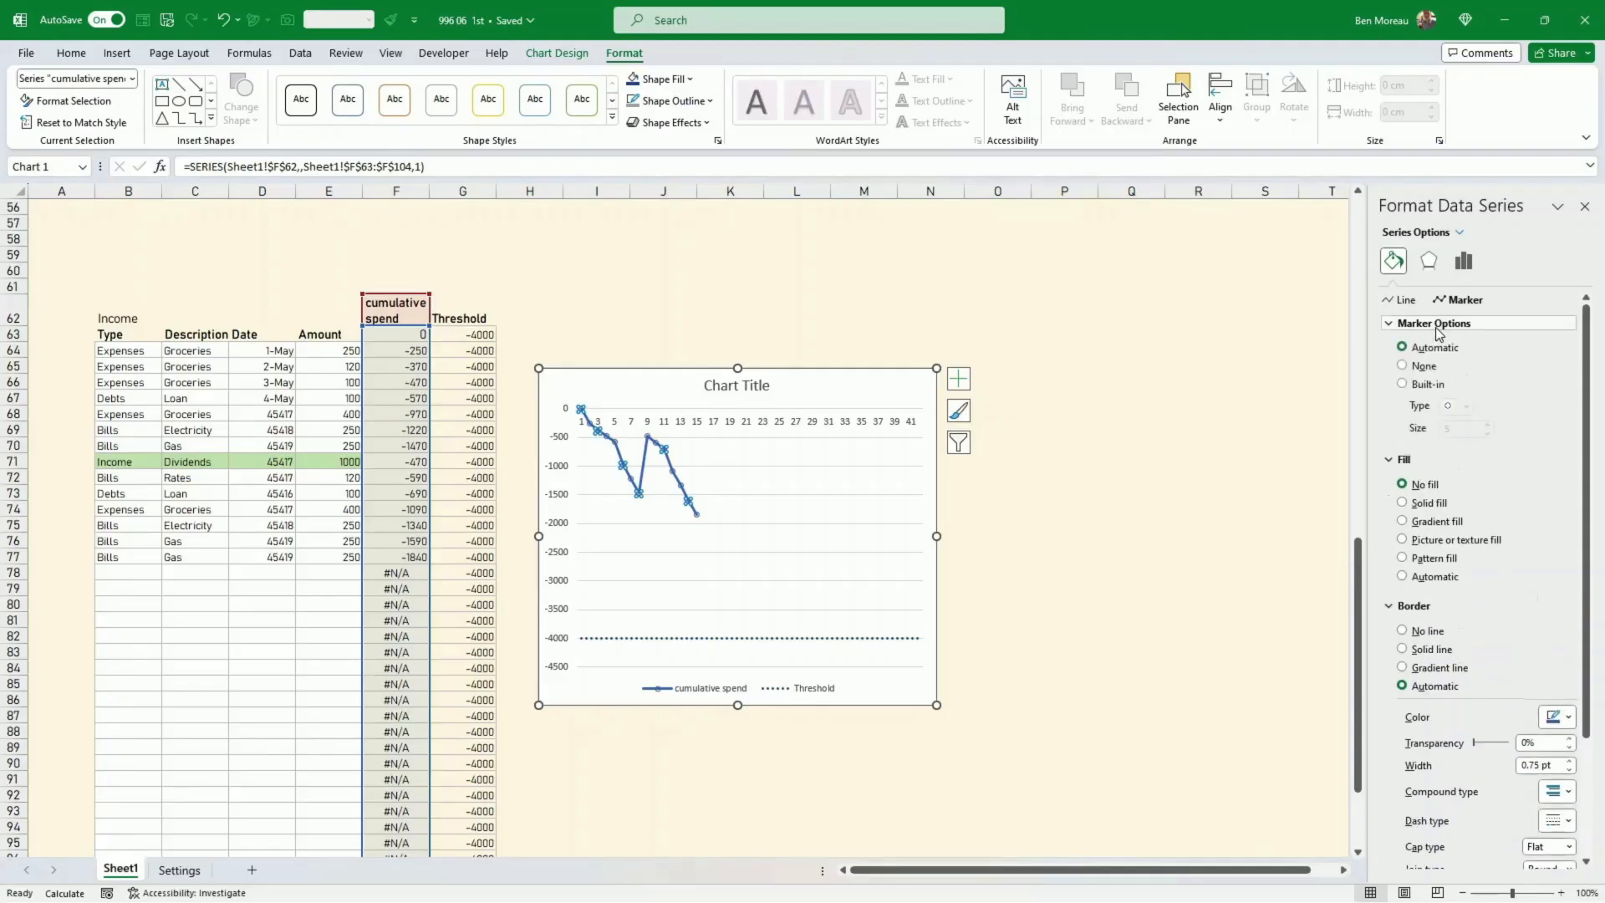
{"action": "left_click", "coordinate": [1438, 505]}
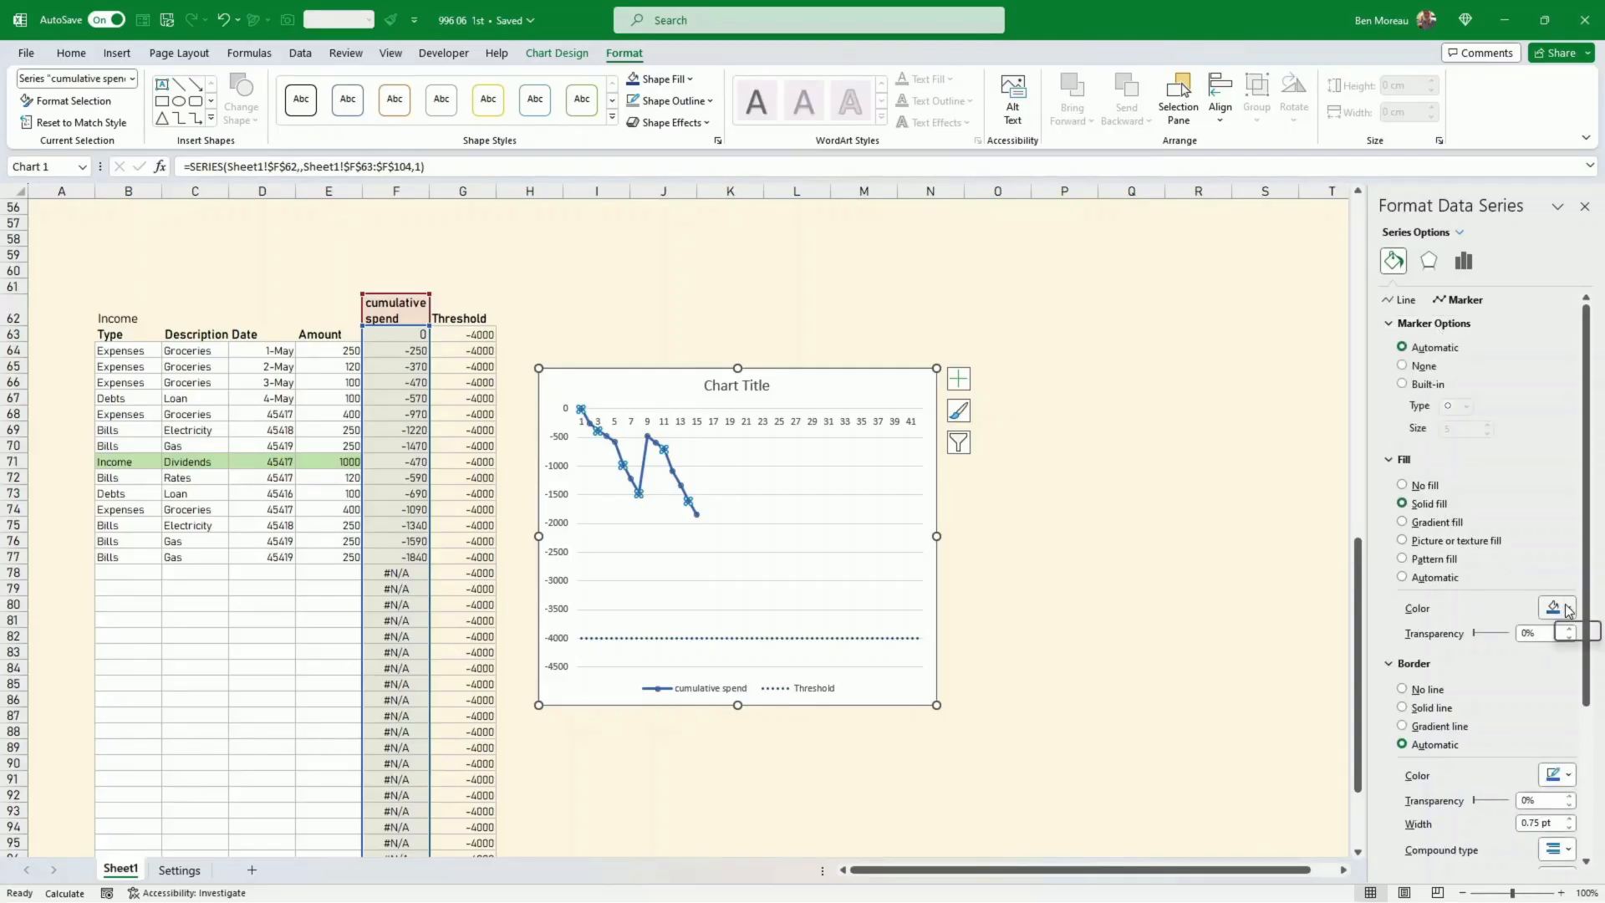
{"action": "left_click", "coordinate": [1567, 608]}
{"action": "left_click", "coordinate": [1469, 660]}
Delete the chart's horizontal category axis and move the chart farther away from the table
{"action": "left_click", "coordinate": [784, 427]}
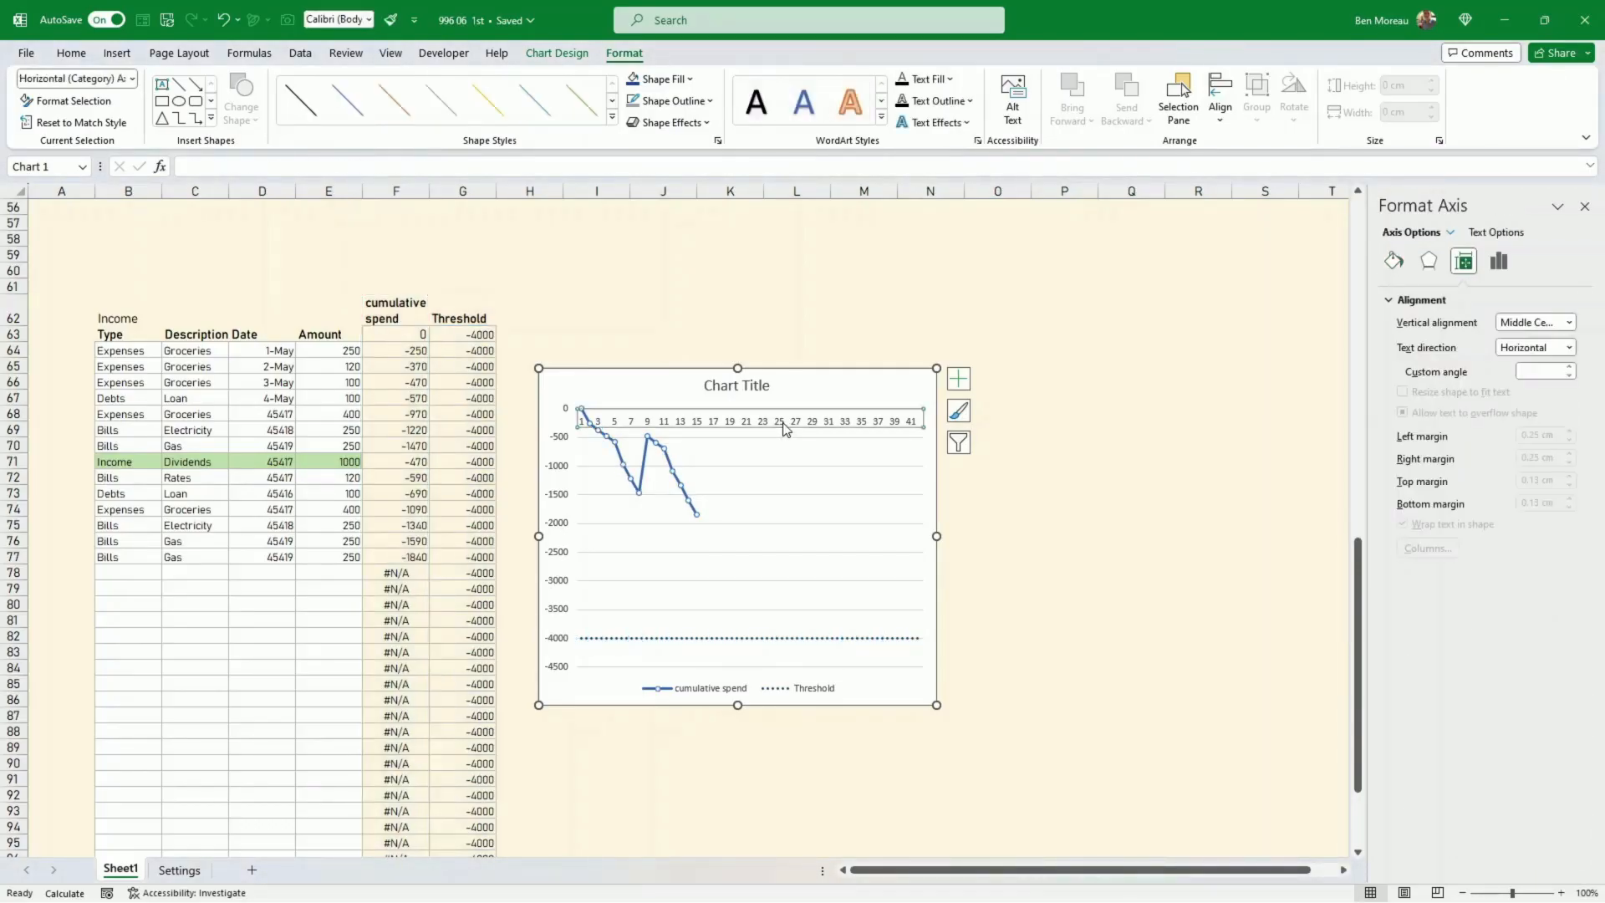
{"action": "left_click_drag", "start_coordinate": [935, 578], "coordinate": [1026, 565]}
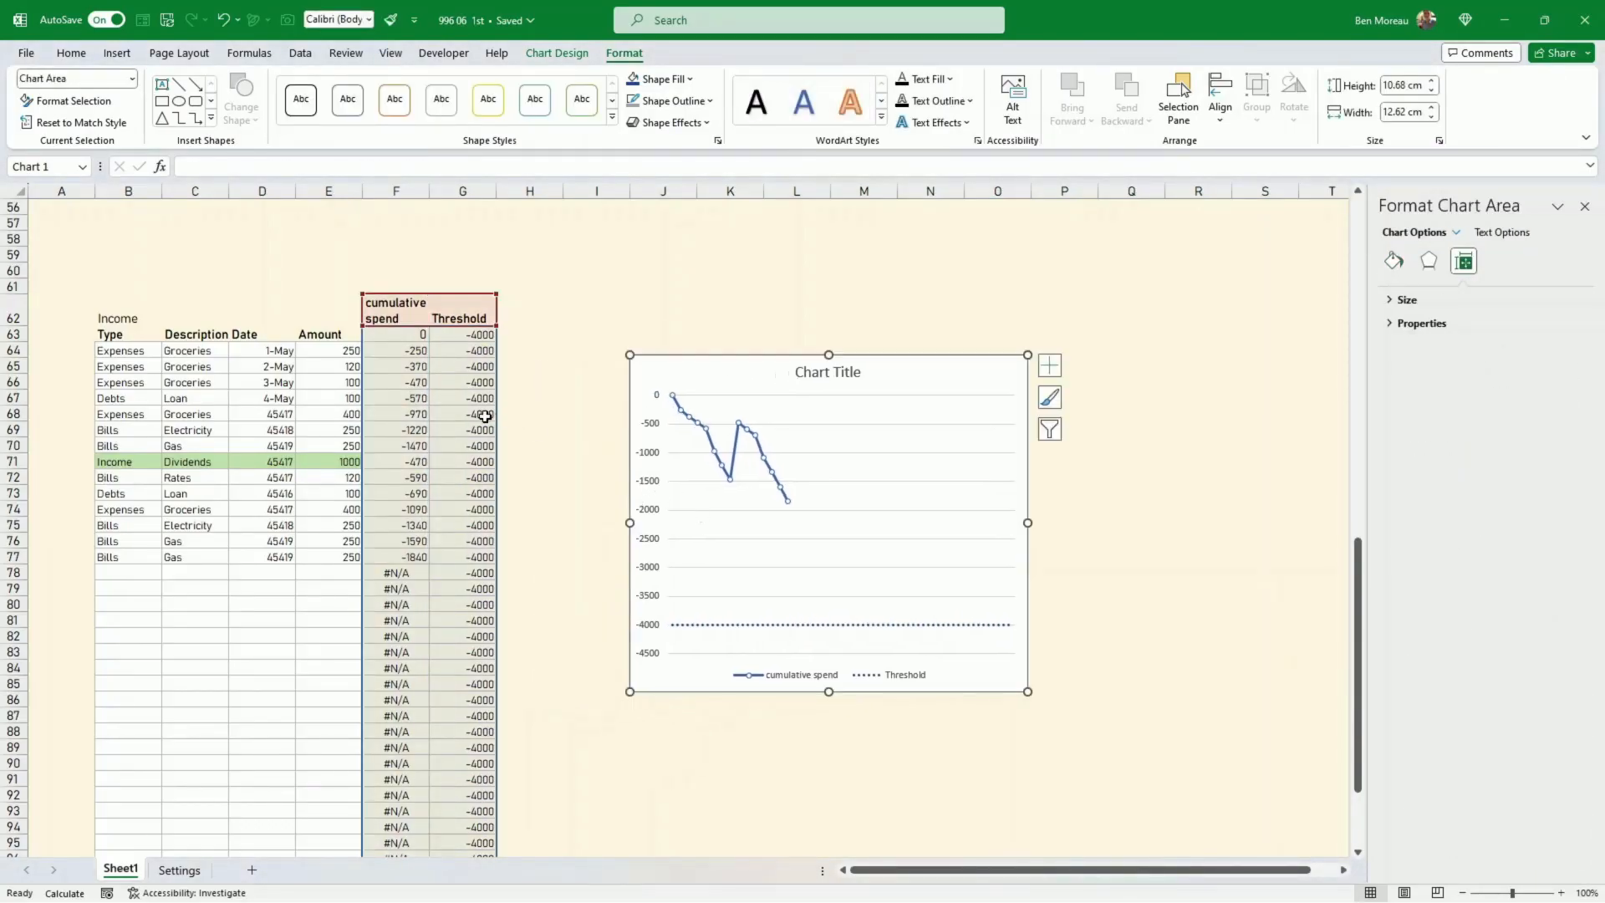
Copy the day-month date format from D64 to the remaining Date cells from D68 down with Format Painter
{"action": "left_click", "coordinate": [485, 415]}
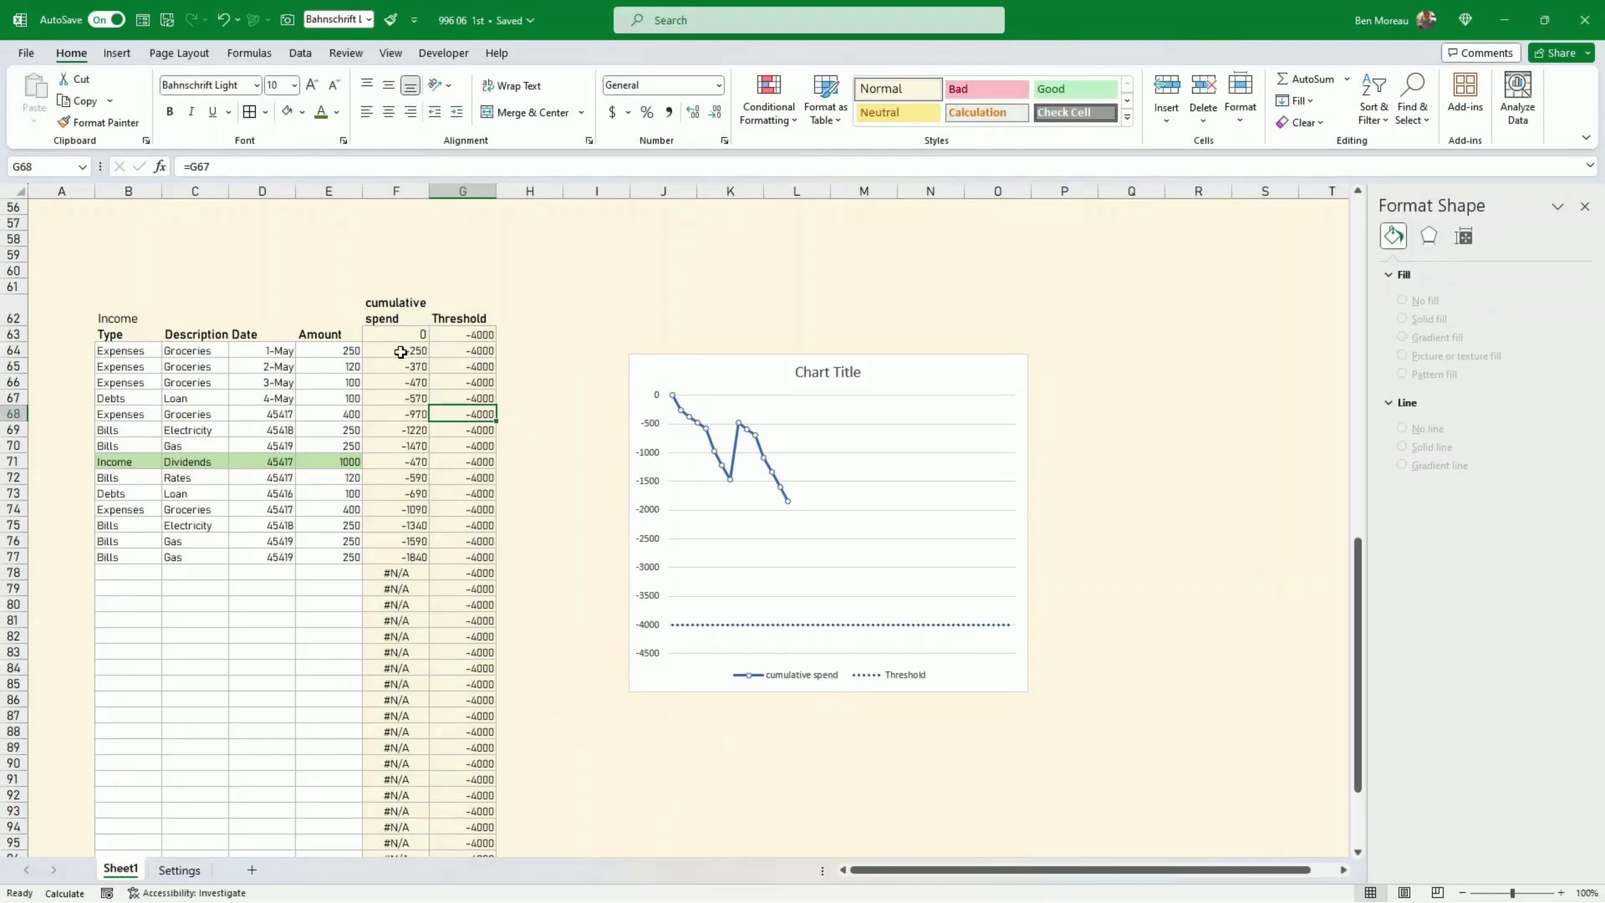
{"action": "left_click_drag", "start_coordinate": [400, 350], "coordinate": [409, 556]}
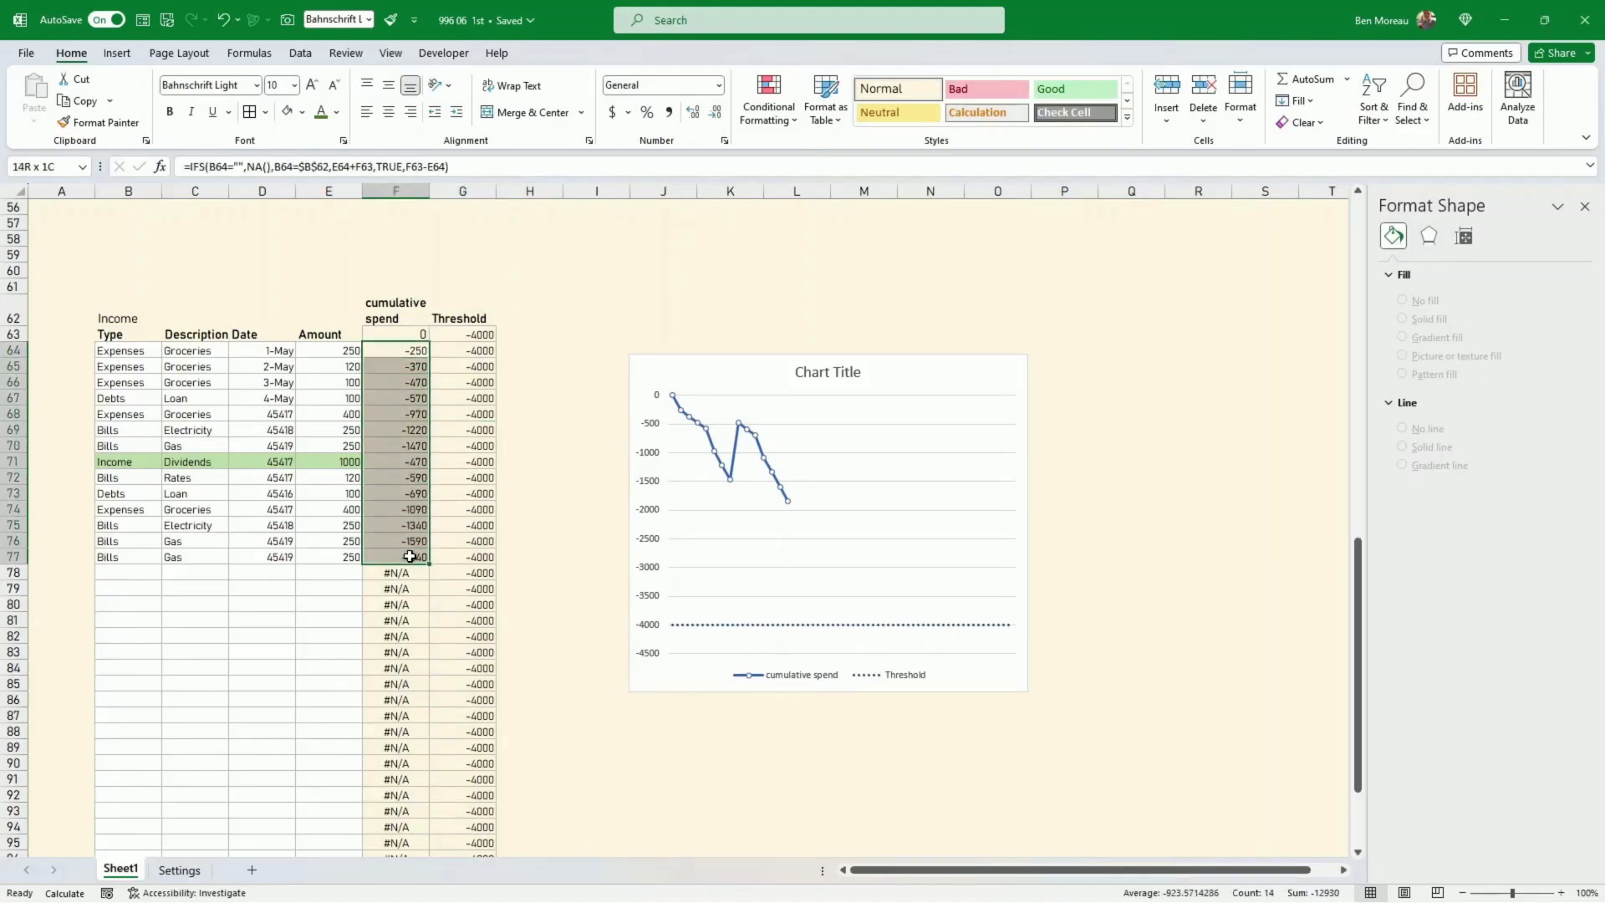
{"action": "left_click", "coordinate": [283, 352]}
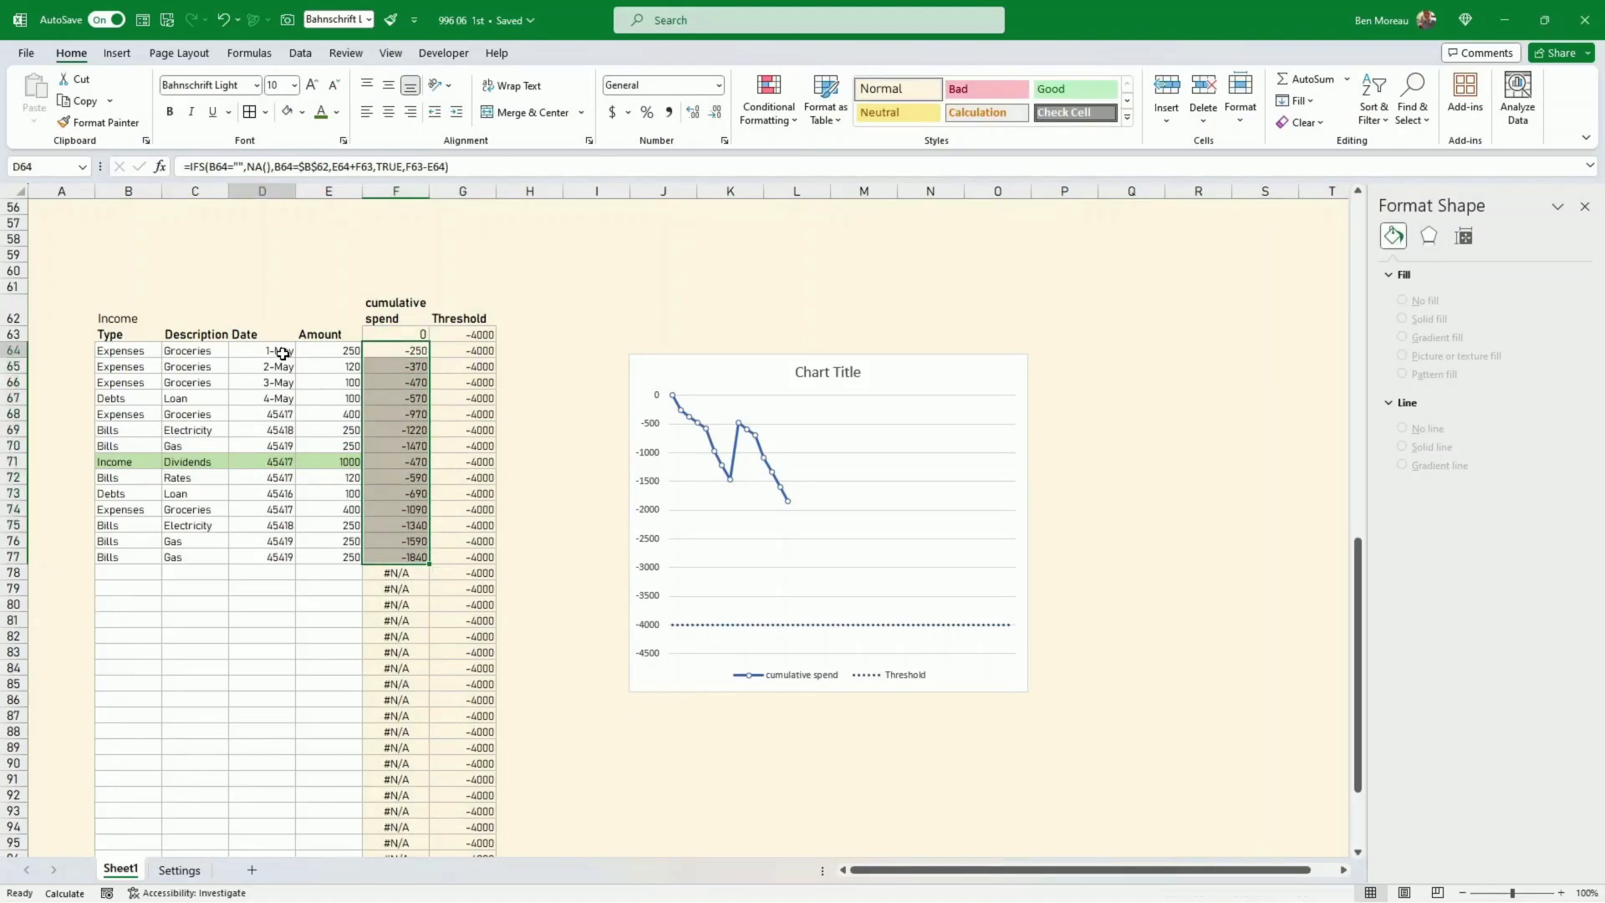
{"action": "left_click", "coordinate": [99, 122]}
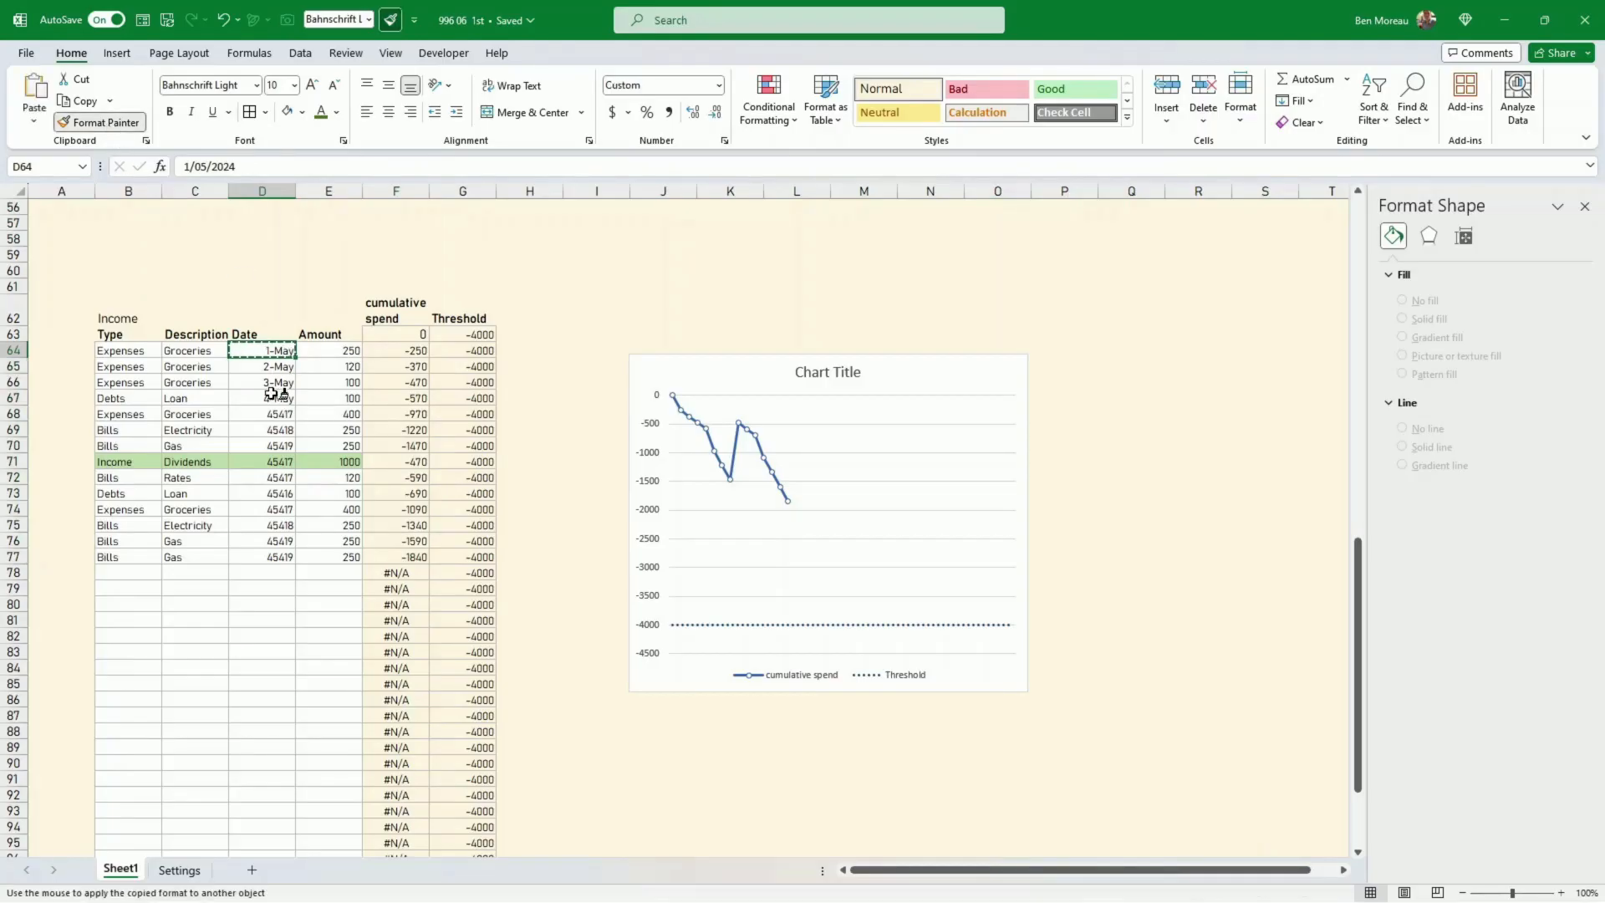
{"action": "mouse_move", "coordinate": [272, 409]}
{"action": "left_mouse_down"}
{"action": "mouse_move", "coordinate": [287, 898]}
{"action": "mouse_move", "coordinate": [288, 856]}
{"action": "left_mouse_up"}
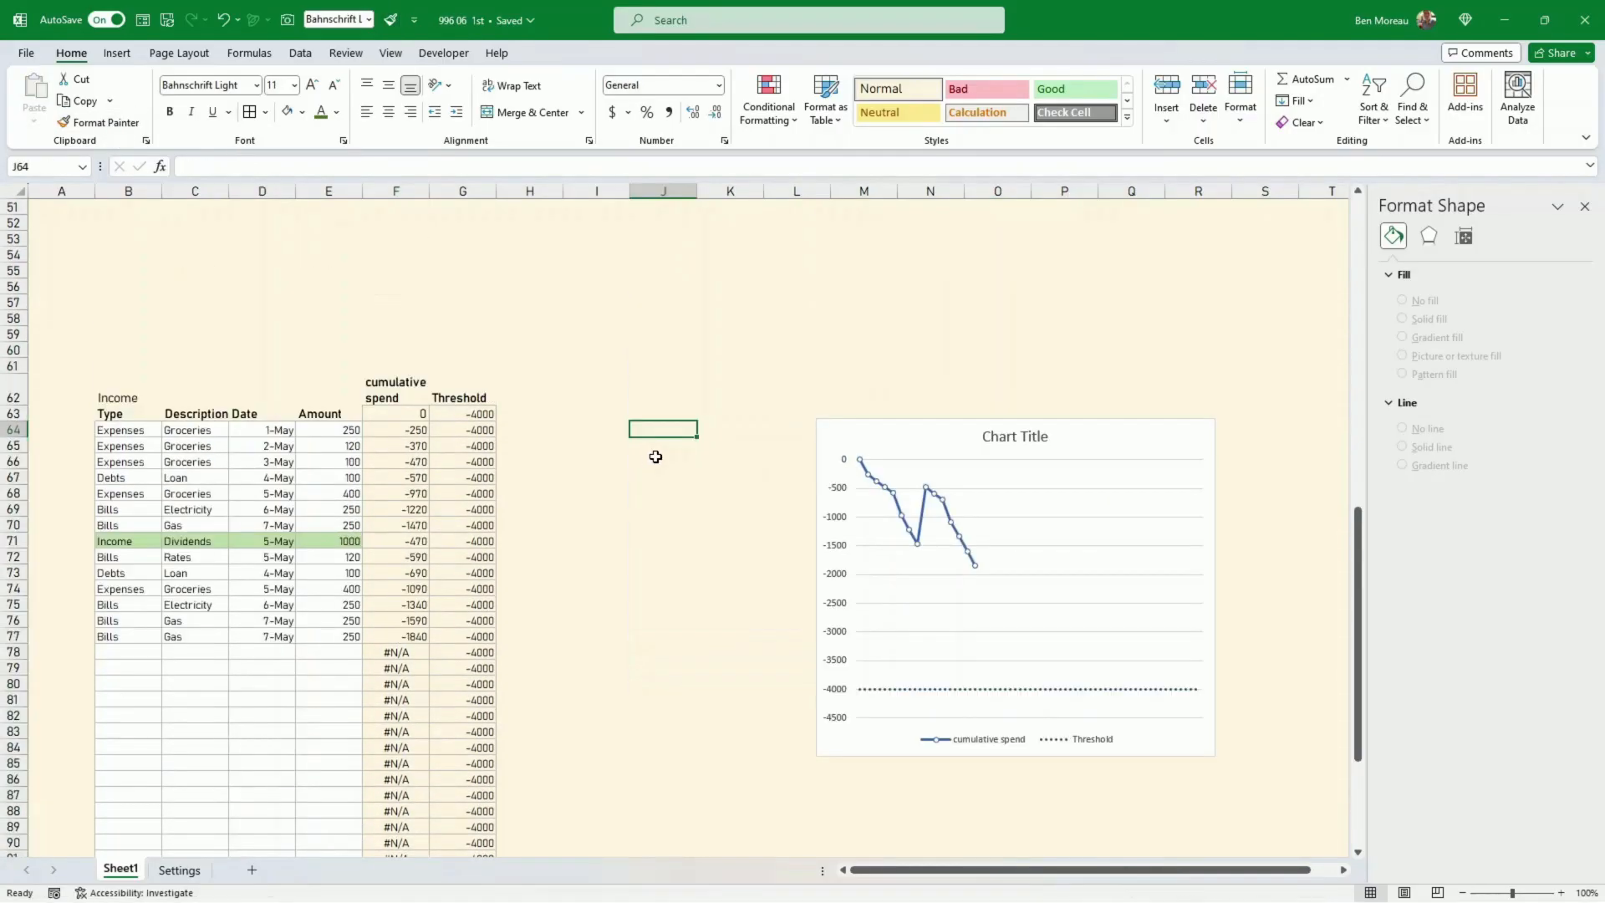
Move the line chart closer to the transaction table, with its upper edge around row 65
{"action": "left_click", "coordinate": [852, 418]}
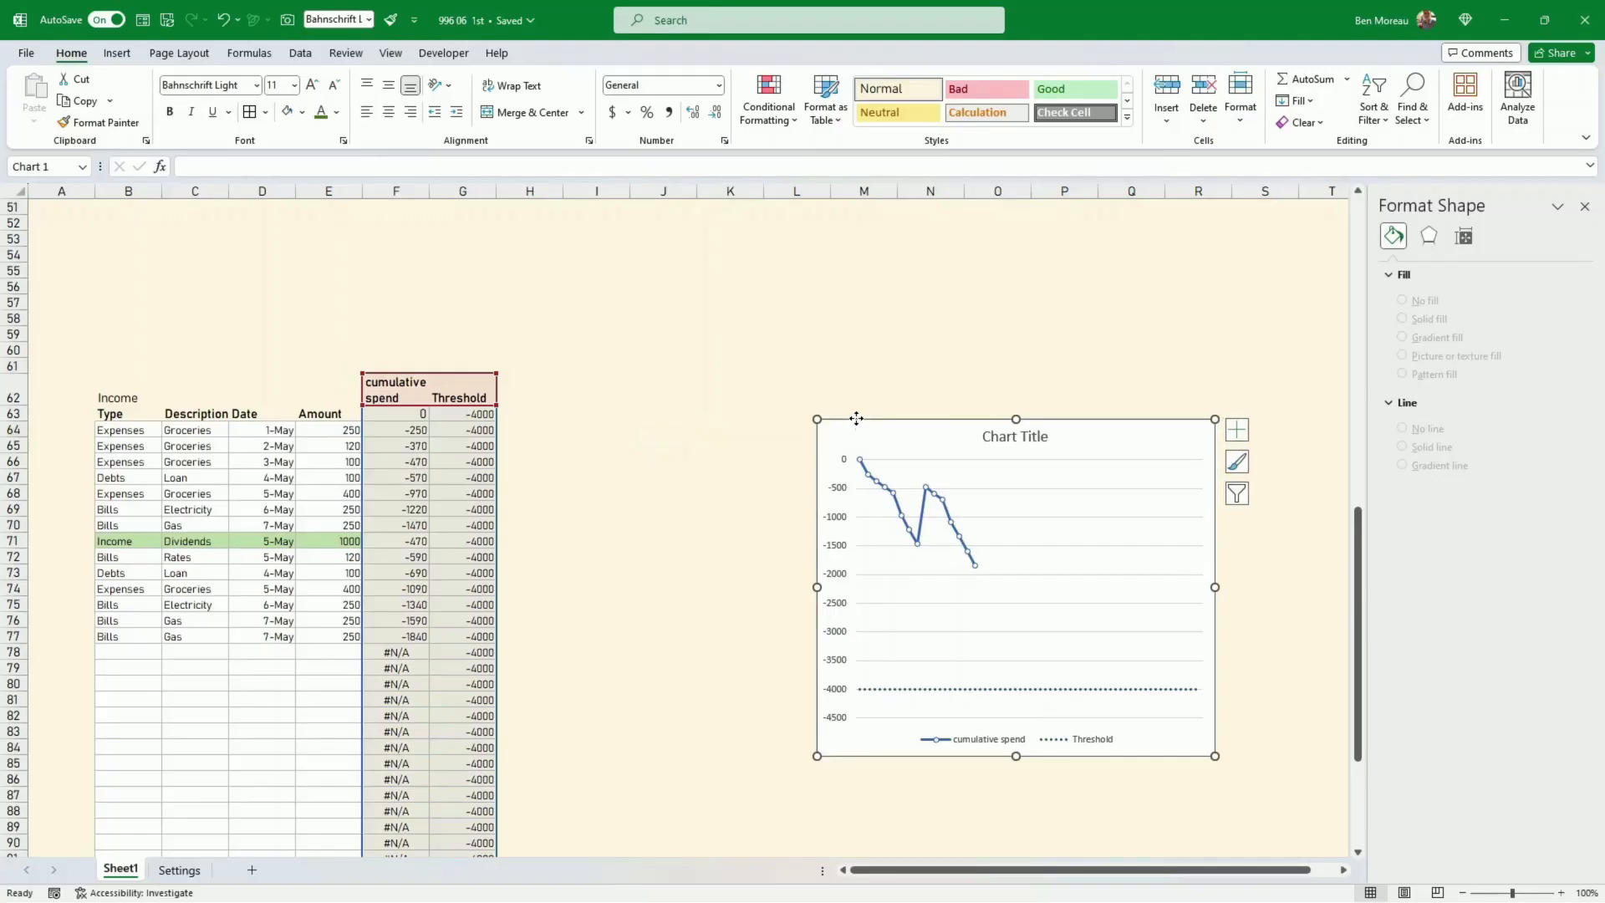
{"action": "left_click_drag", "start_coordinate": [853, 419], "coordinate": [692, 449]}
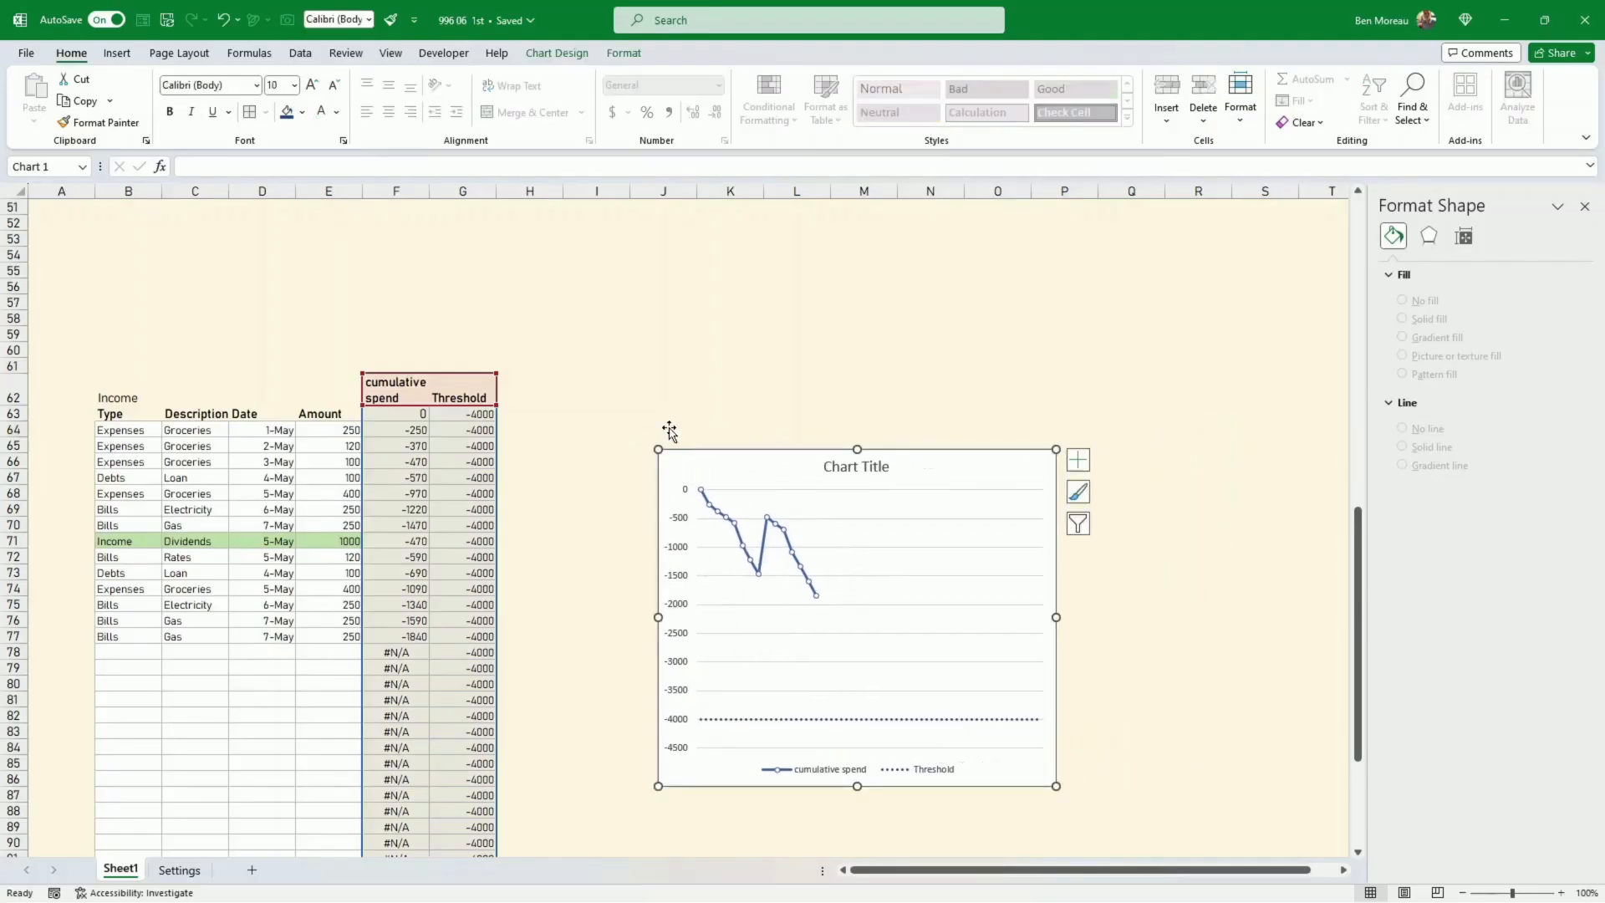
{"action": "scroll", "coordinate": [664, 429], "scroll_direction": "up", "scroll_amount": 8}
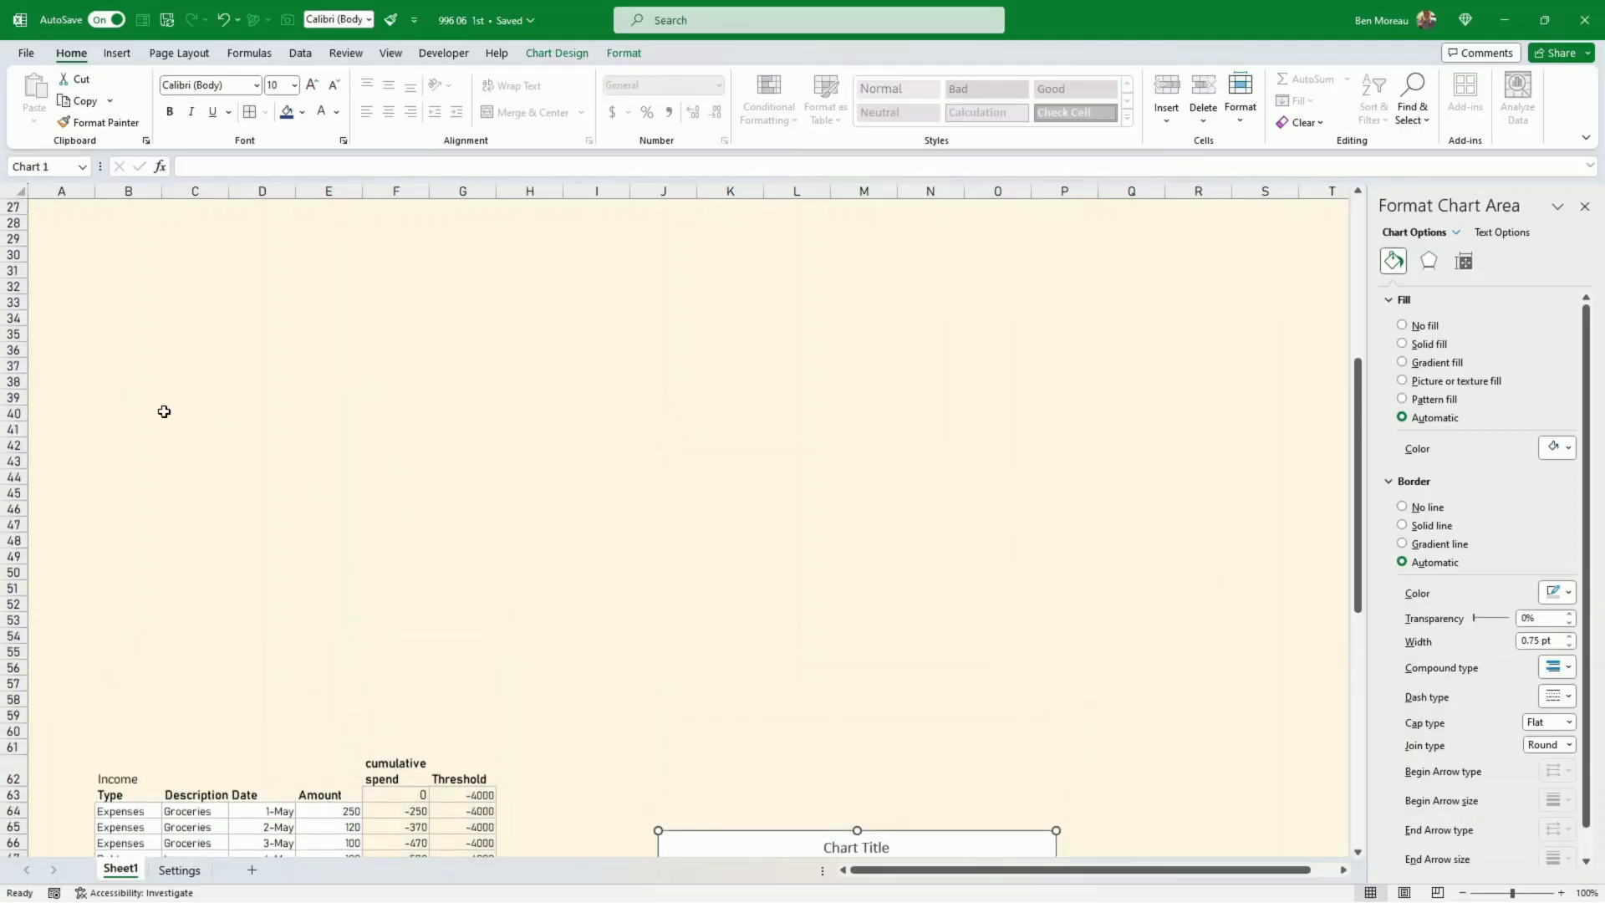
{"action": "scroll", "coordinate": [307, 648], "scroll_direction": "down", "scroll_amount": 5}
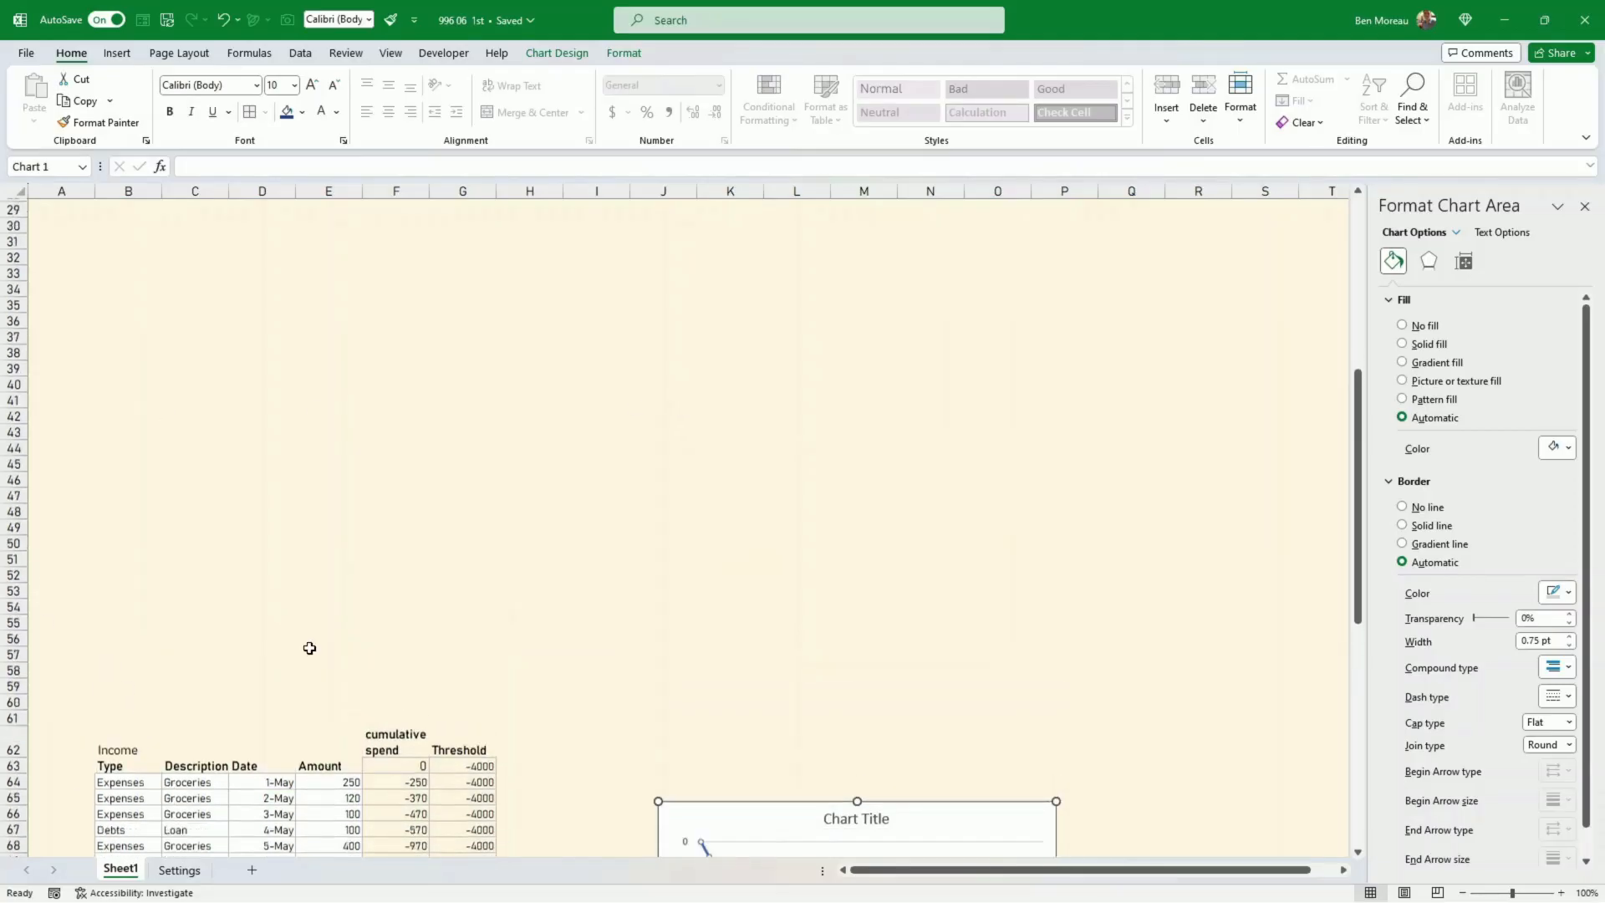
{"action": "left_click_drag", "start_coordinate": [111, 576], "coordinate": [324, 788]}
Fill cells B29:E29 above the transaction table with the green theme color
{"action": "scroll", "coordinate": [270, 494], "scroll_direction": "up", "scroll_amount": 4}
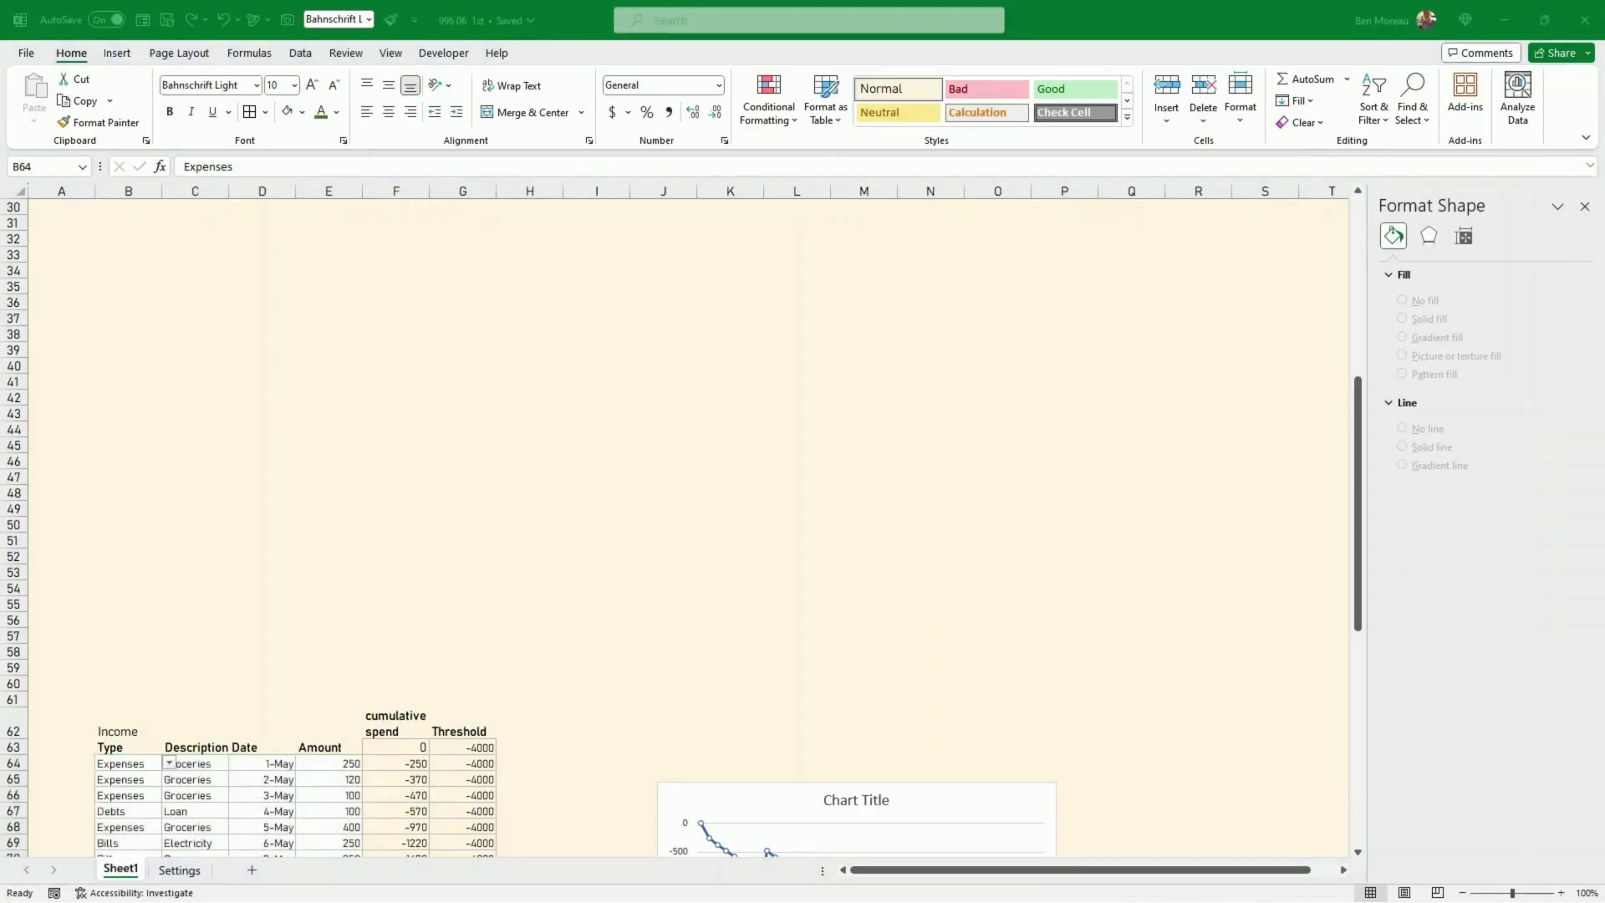
{"action": "scroll", "coordinate": [174, 376], "scroll_direction": "up", "scroll_amount": 1}
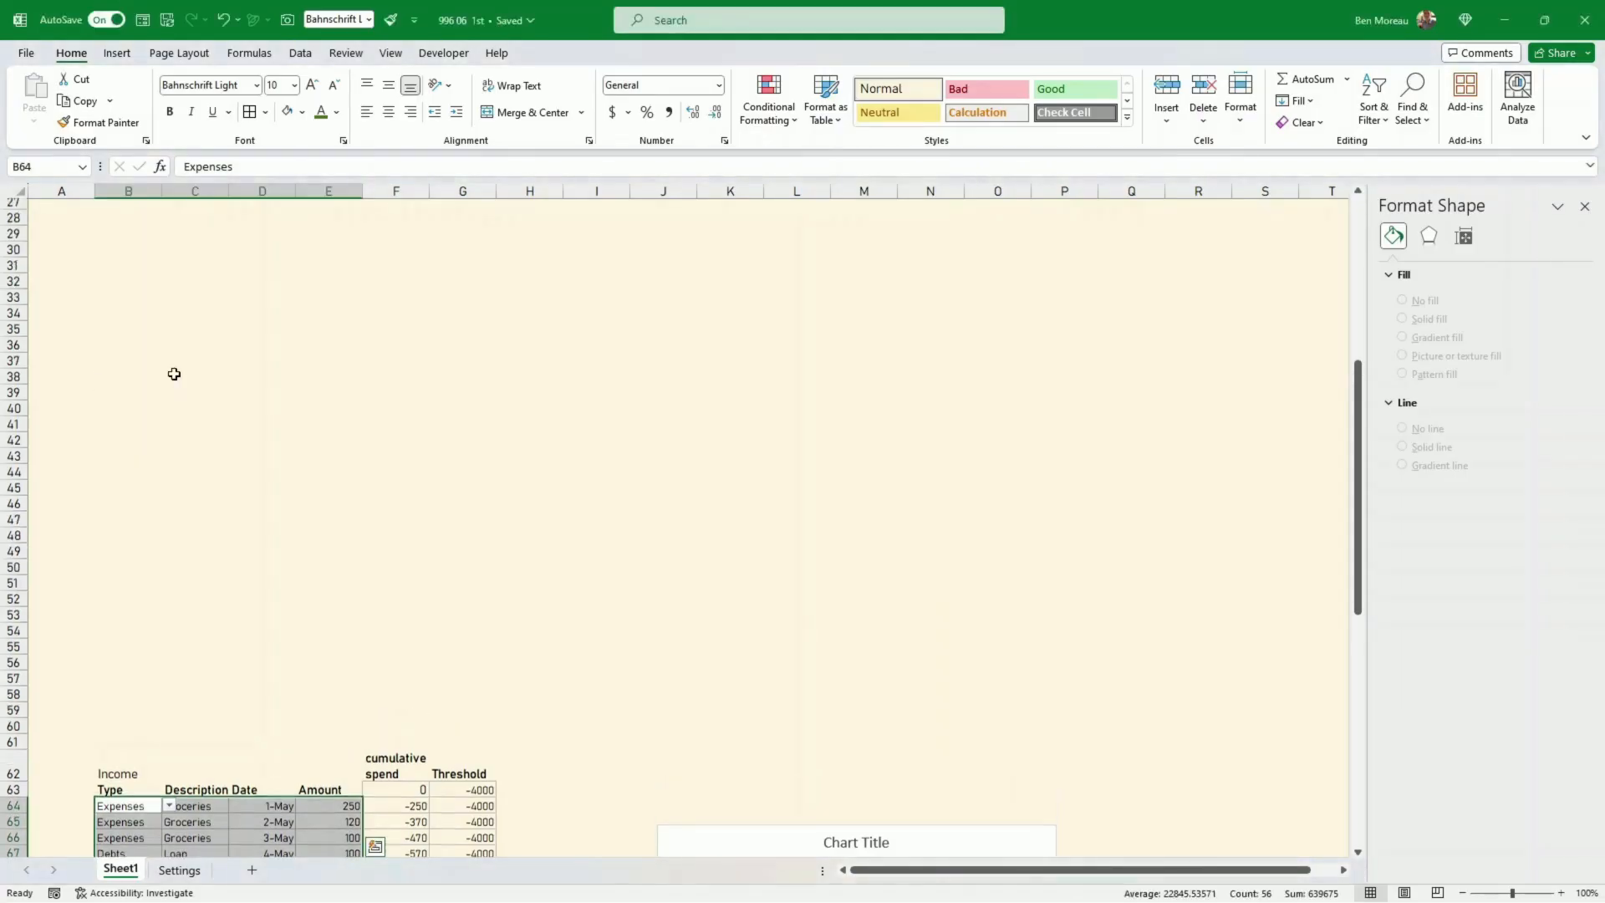
{"action": "left_click", "coordinate": [121, 255]}
{"action": "scroll", "coordinate": [121, 254], "scroll_direction": "up", "scroll_amount": 2}
{"action": "left_click_drag", "start_coordinate": [115, 334], "coordinate": [304, 334]}
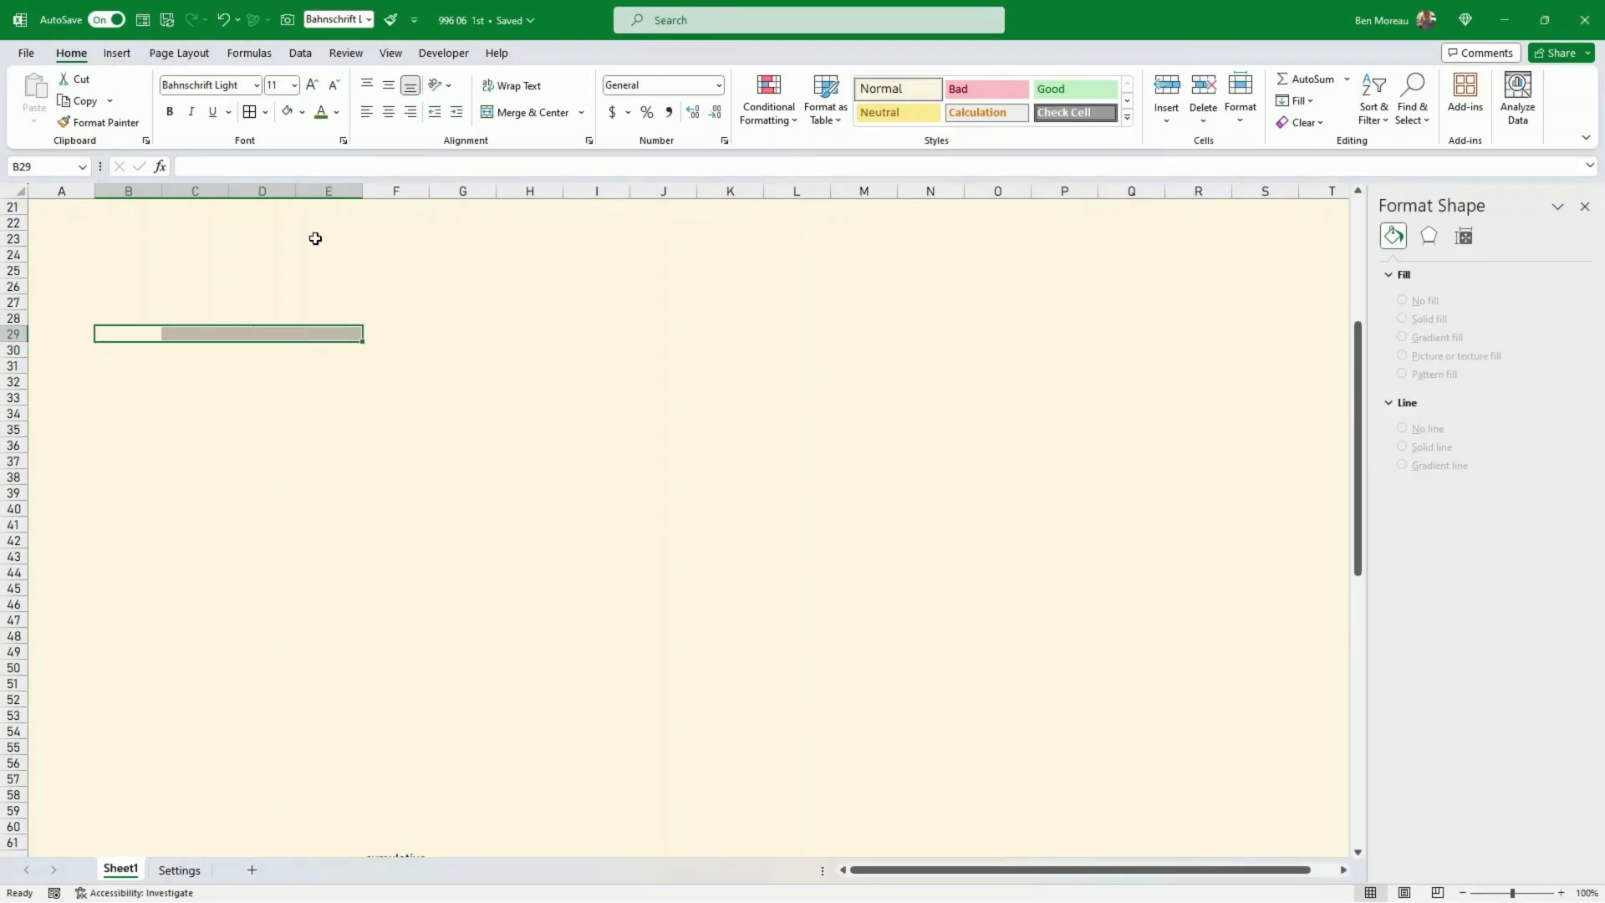
{"action": "left_click", "coordinate": [303, 112]}
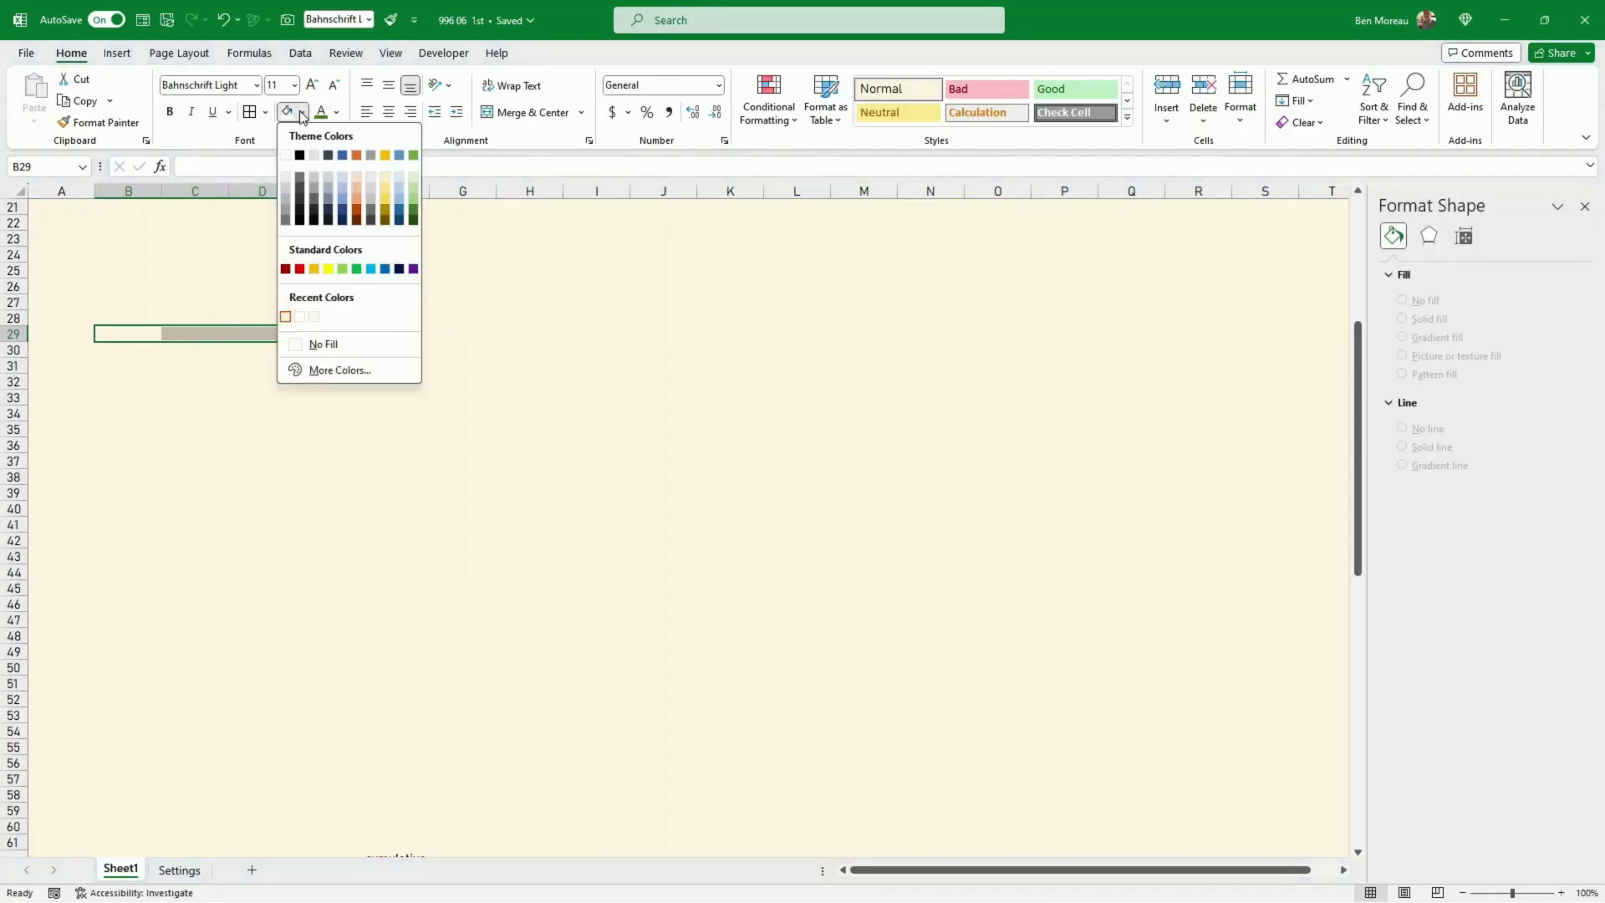
{"action": "left_click", "coordinate": [413, 155]}
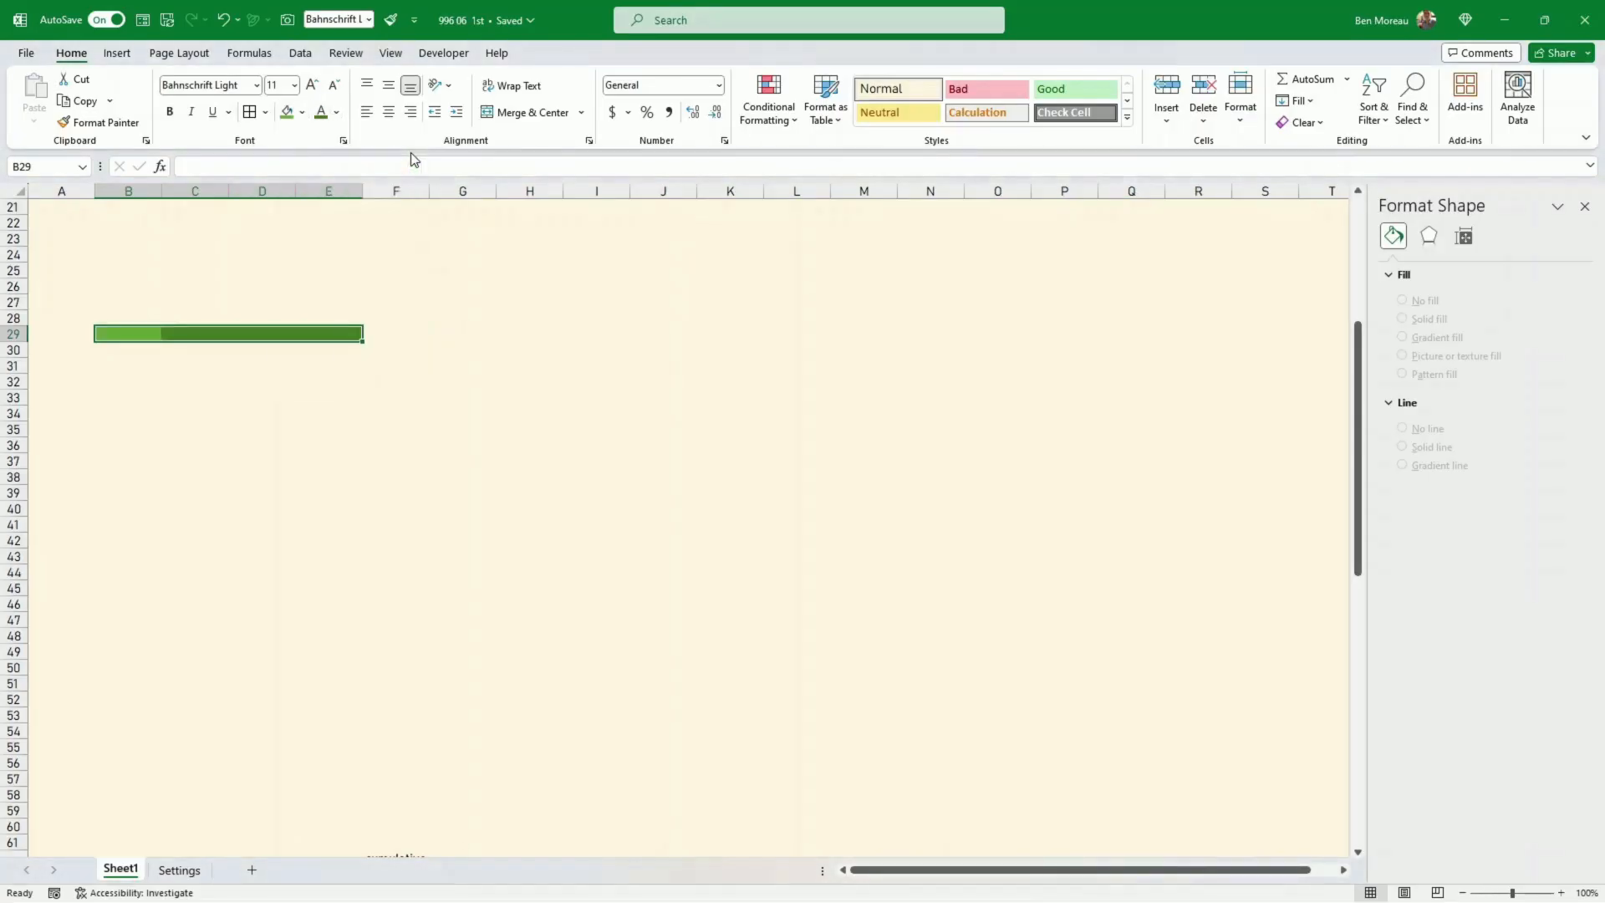
Link cell C29 in the green header bar to the Income label with the formula =Settings!D9
{"action": "left_click", "coordinate": [199, 335]}
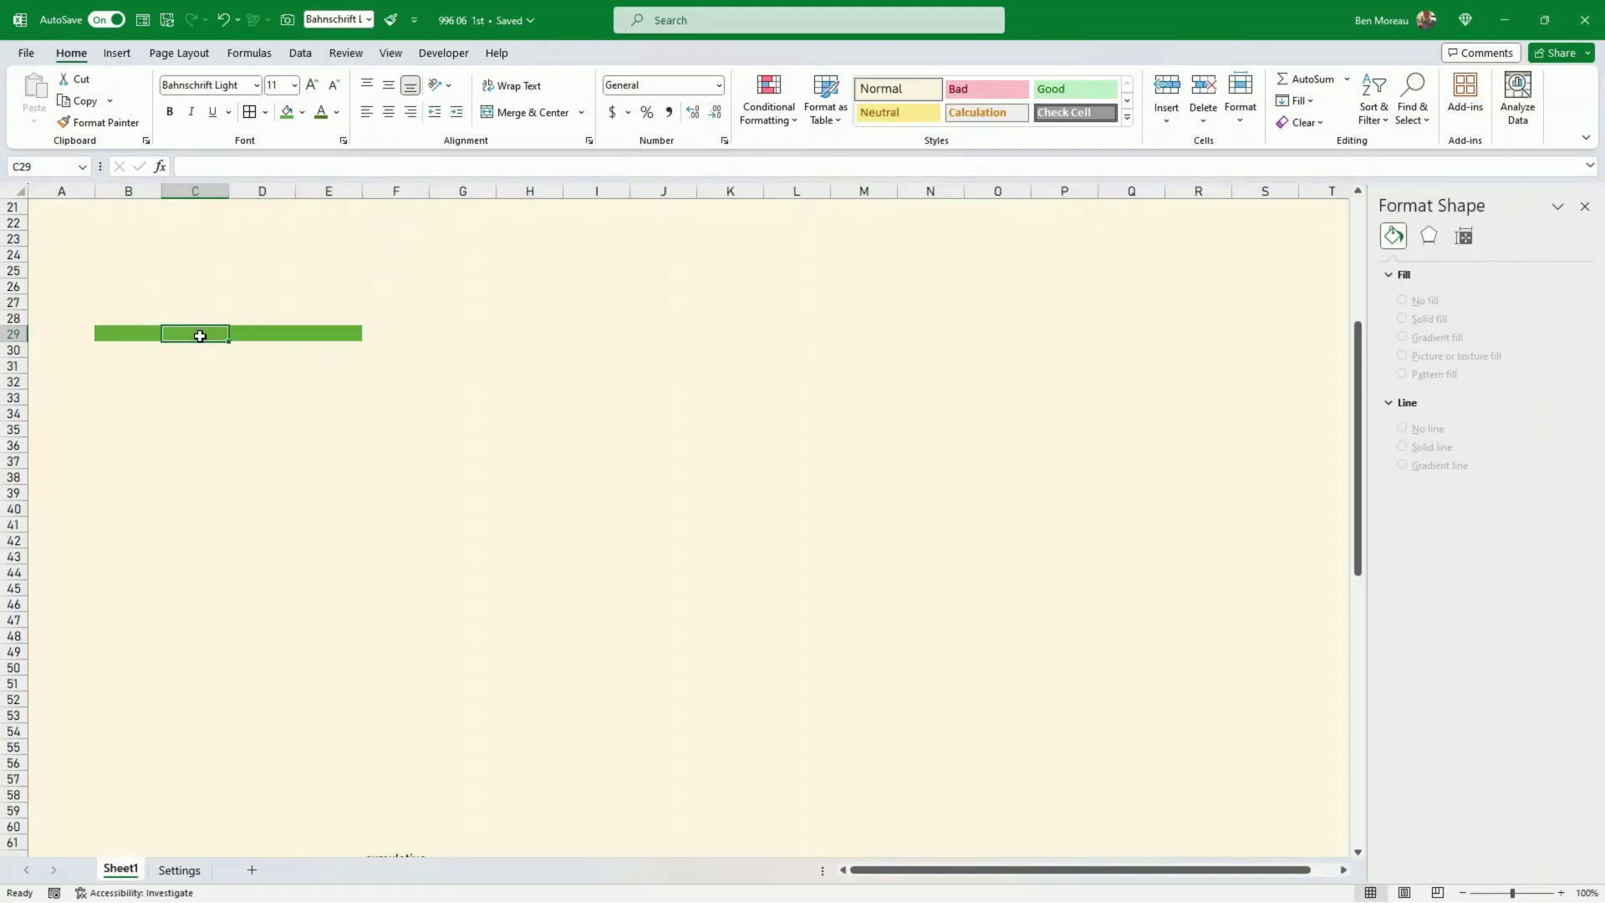
{"action": "type", "text": "="}
{"action": "left_click", "coordinate": [179, 869]}
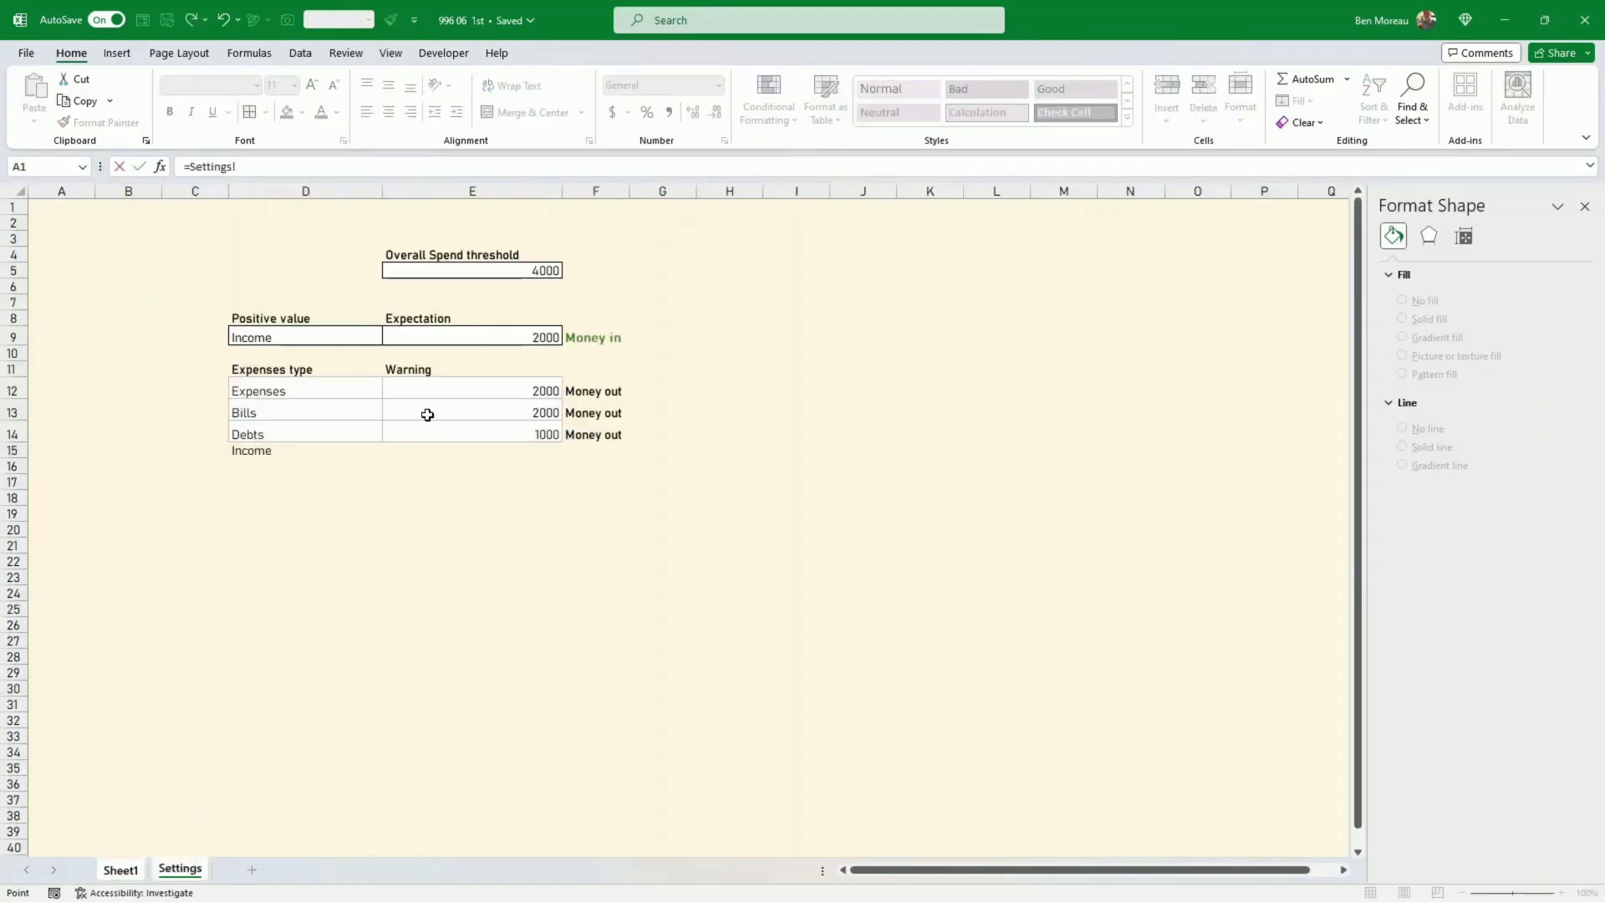
{"action": "left_click", "coordinate": [310, 338]}
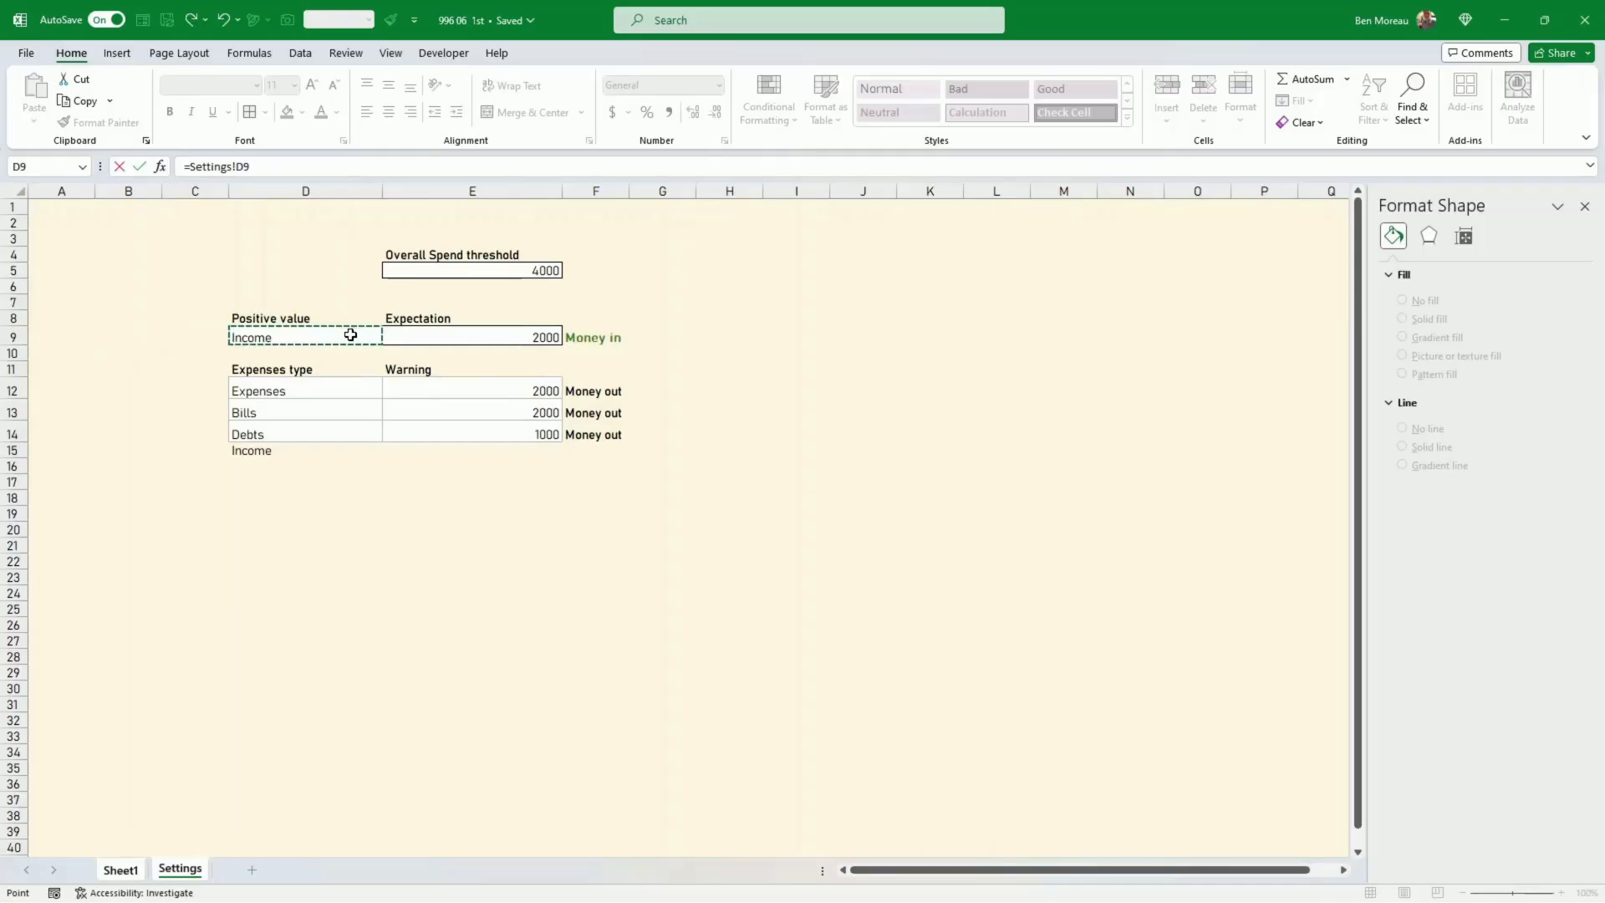
{"action": "key", "text": "Return"}
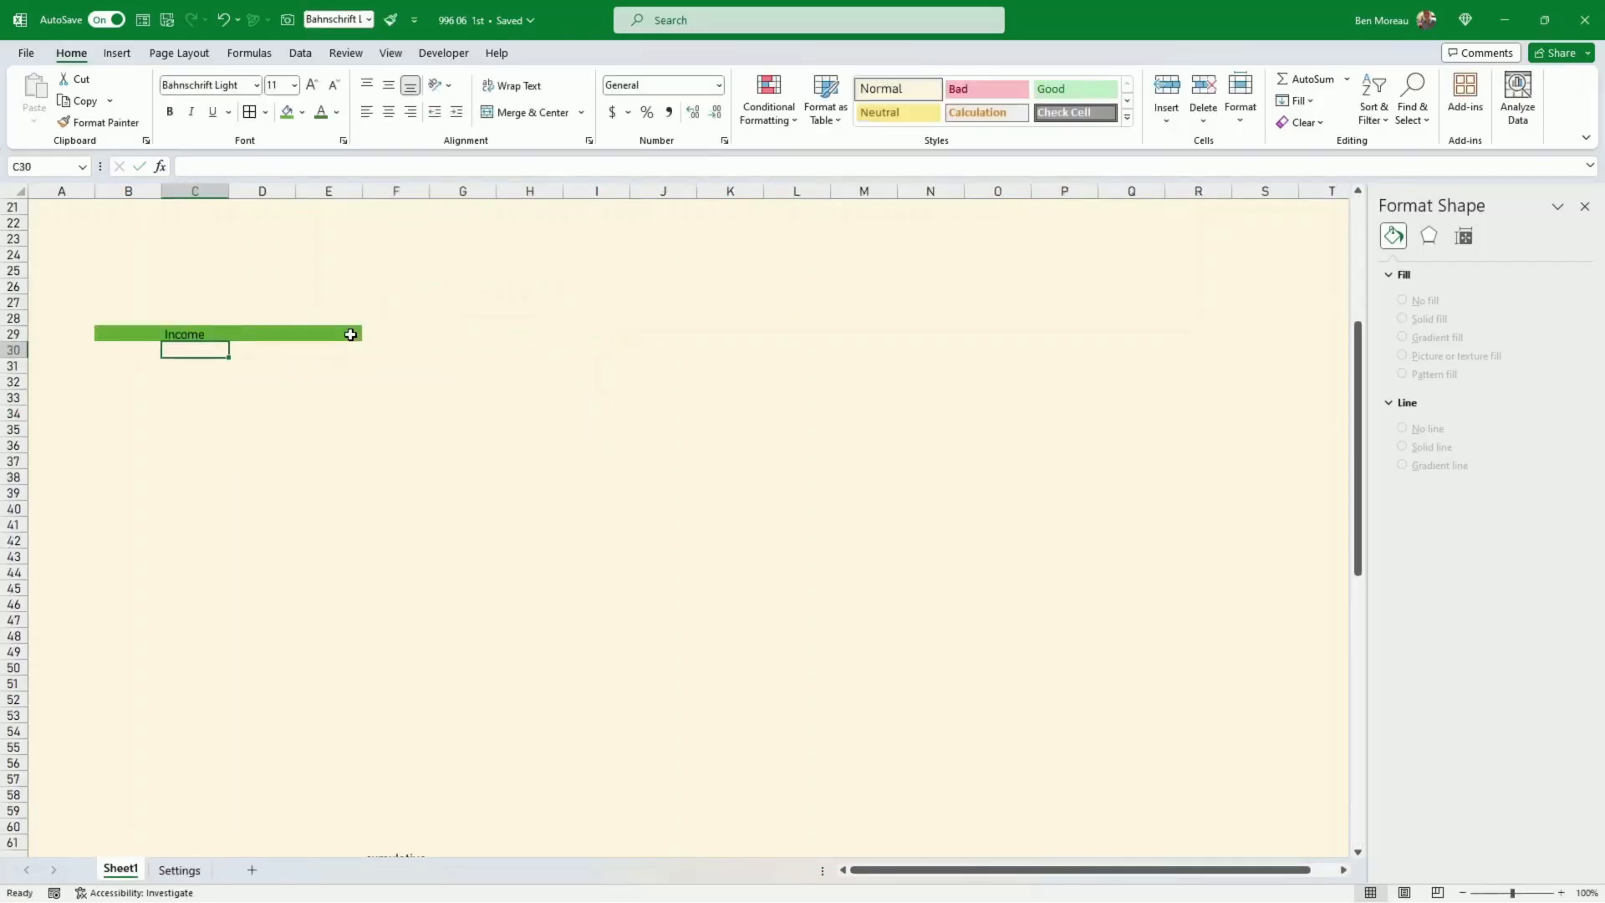
Change the Income heading in C29 to the Bahnschrift font with white text
{"action": "left_click", "coordinate": [184, 333]}
{"action": "left_click", "coordinate": [233, 82]}
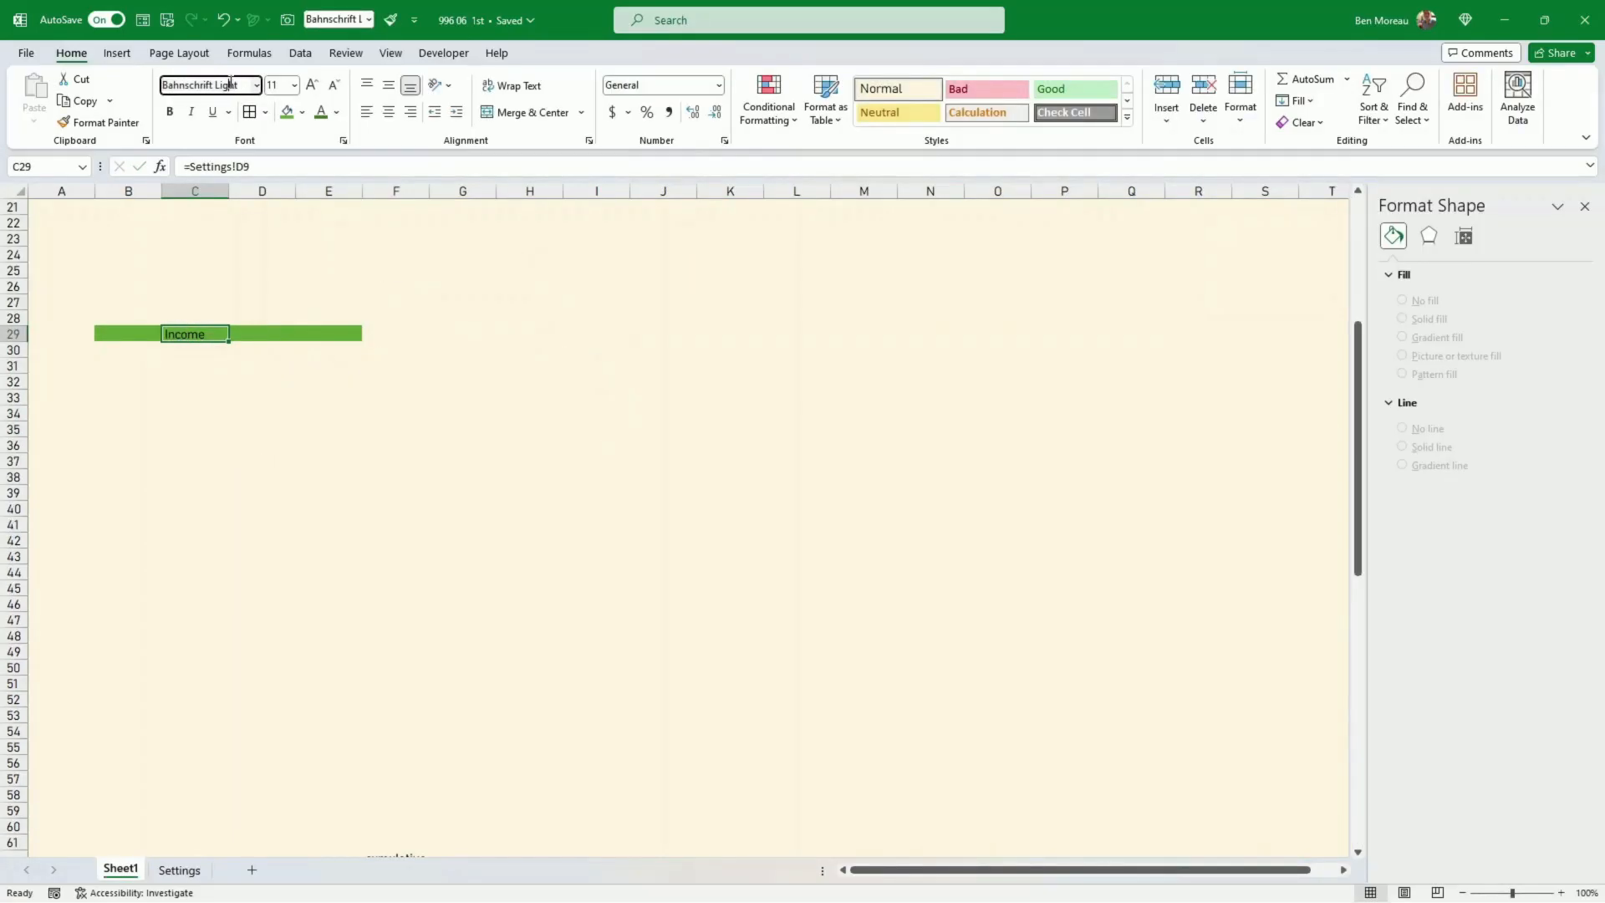
{"action": "double_click", "coordinate": [232, 82]}
{"action": "key", "text": "BackSpace"}
{"action": "key", "text": "Return"}
{"action": "left_click", "coordinate": [337, 113]}
{"action": "left_click", "coordinate": [319, 181]}
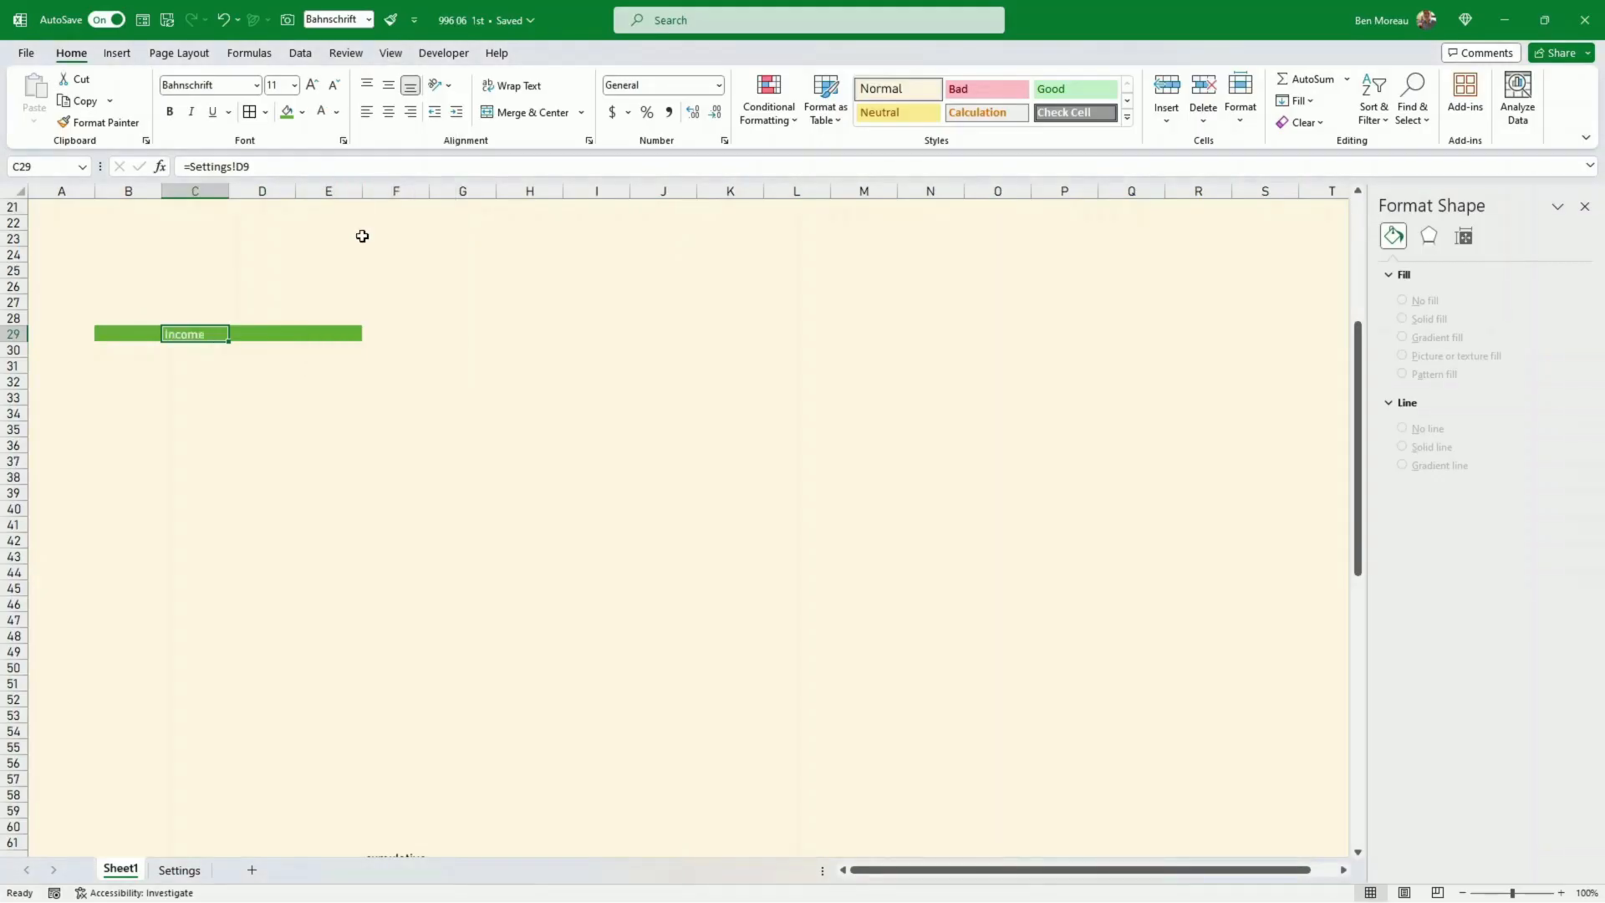
{"action": "left_click", "coordinate": [357, 320]}
Apply grey outline and inside borders to the cell range B30:E54 below the Income header
{"action": "left_click_drag", "start_coordinate": [112, 351], "coordinate": [343, 732]}
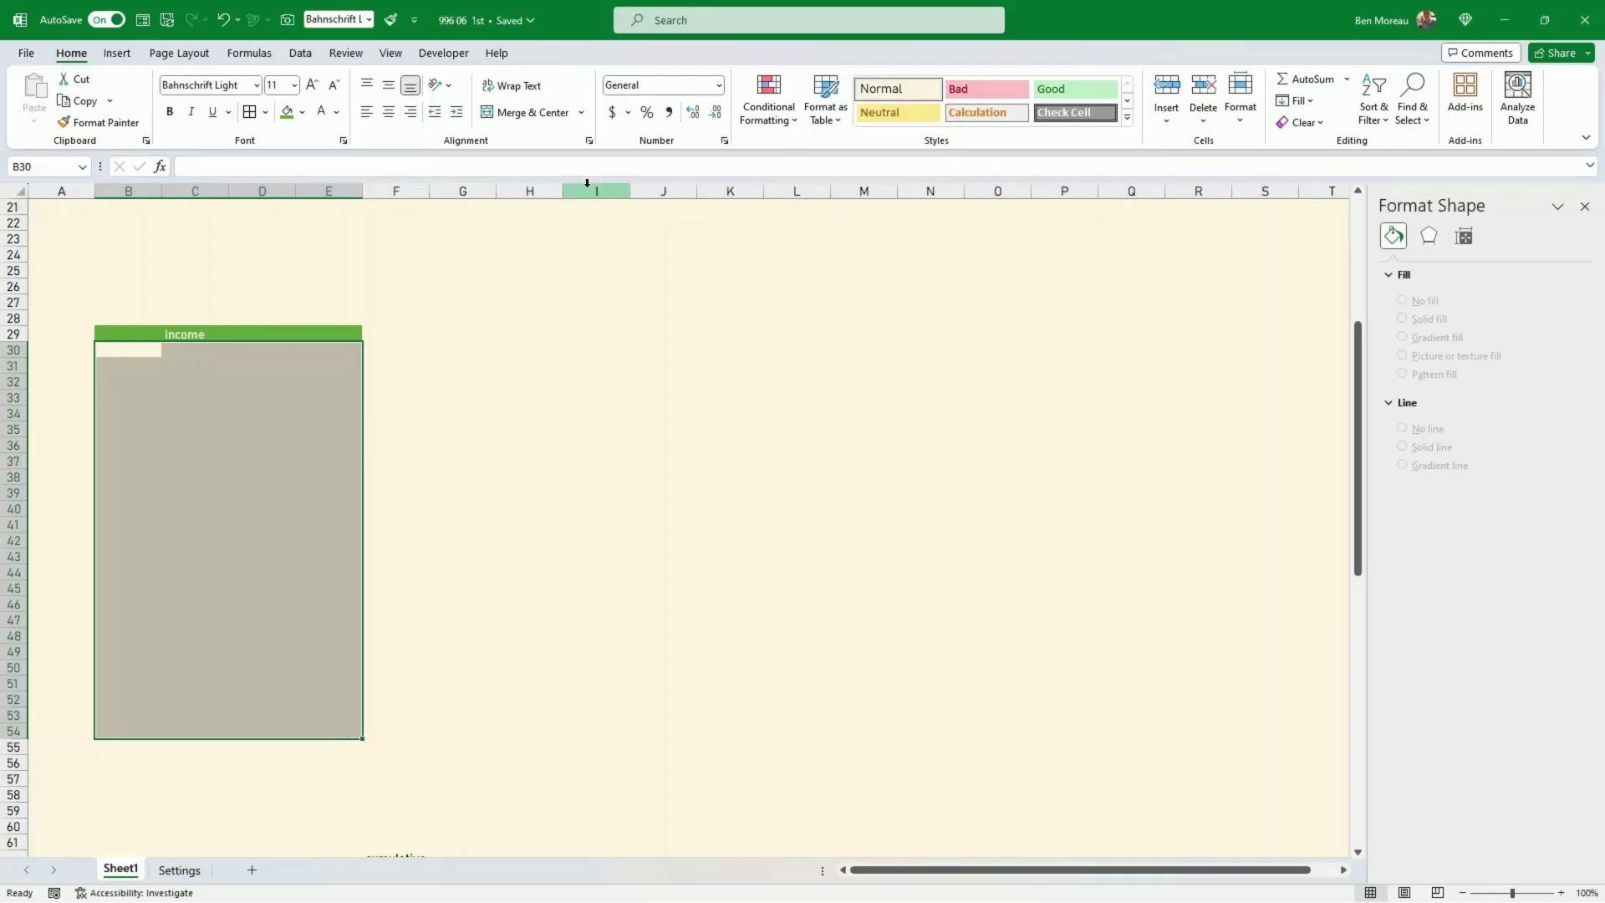
{"action": "left_click", "coordinate": [265, 112]}
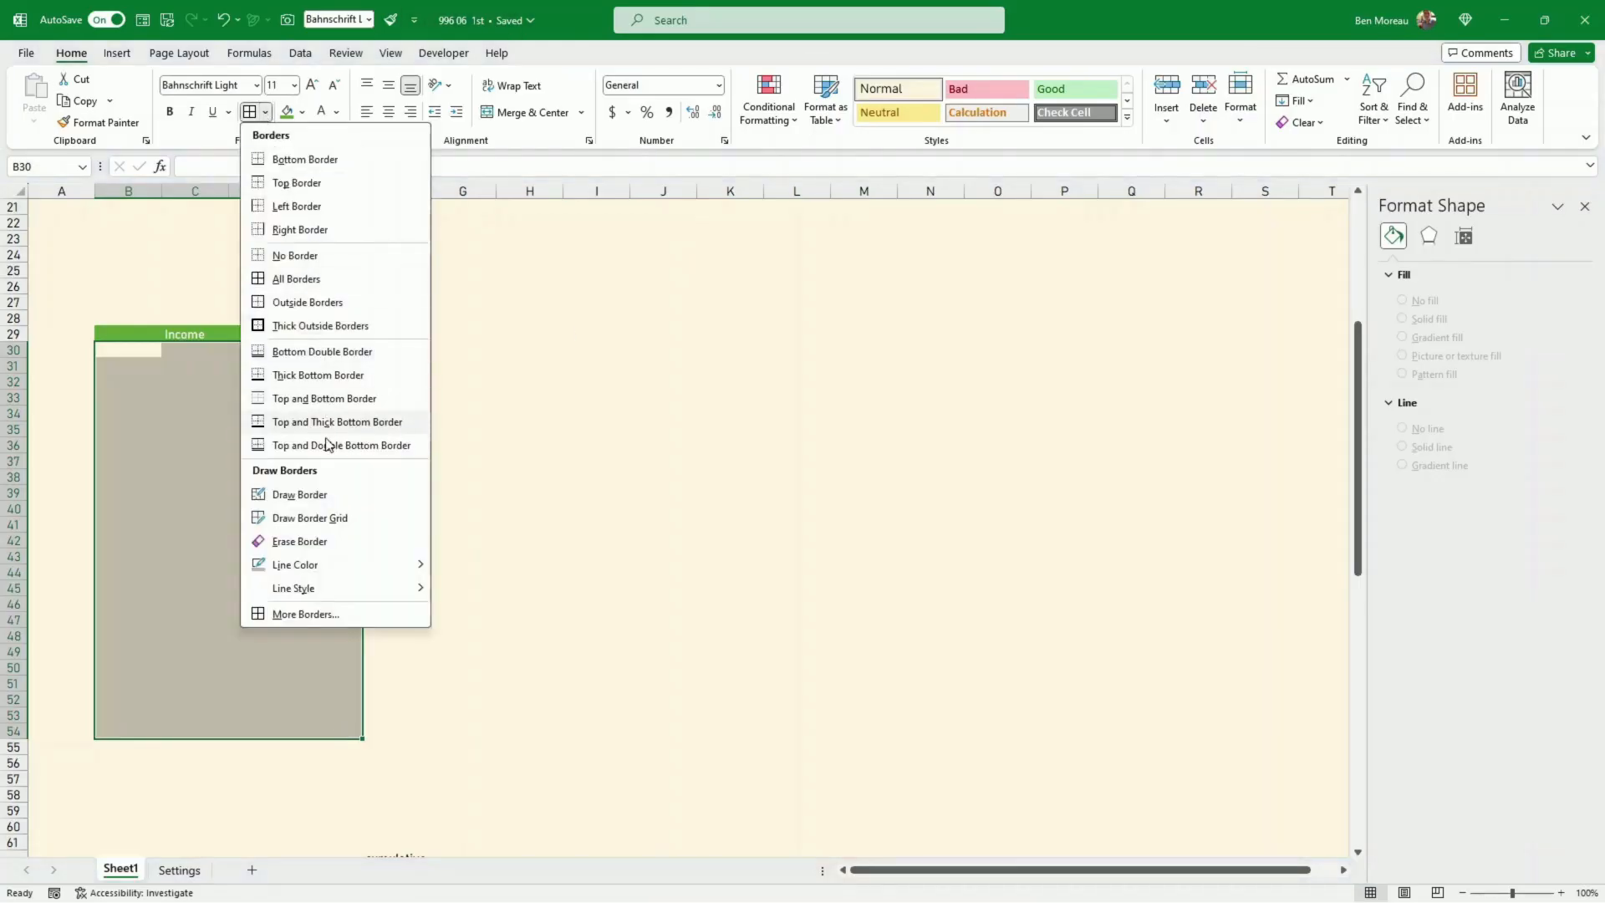
{"action": "left_click", "coordinate": [319, 614]}
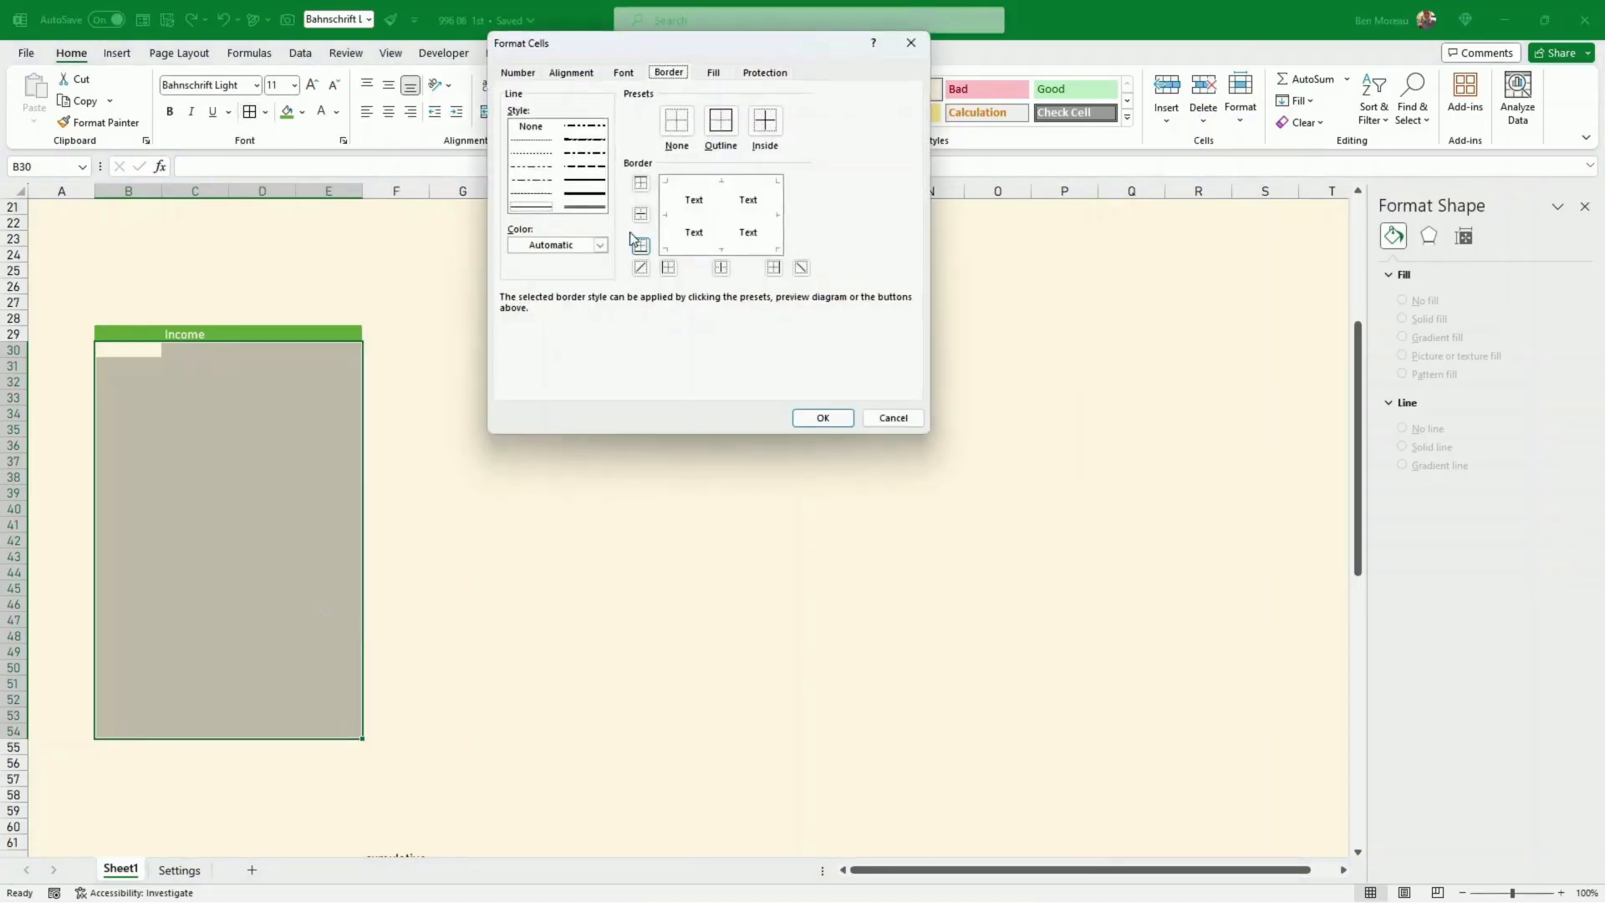
{"action": "left_click", "coordinate": [763, 127]}
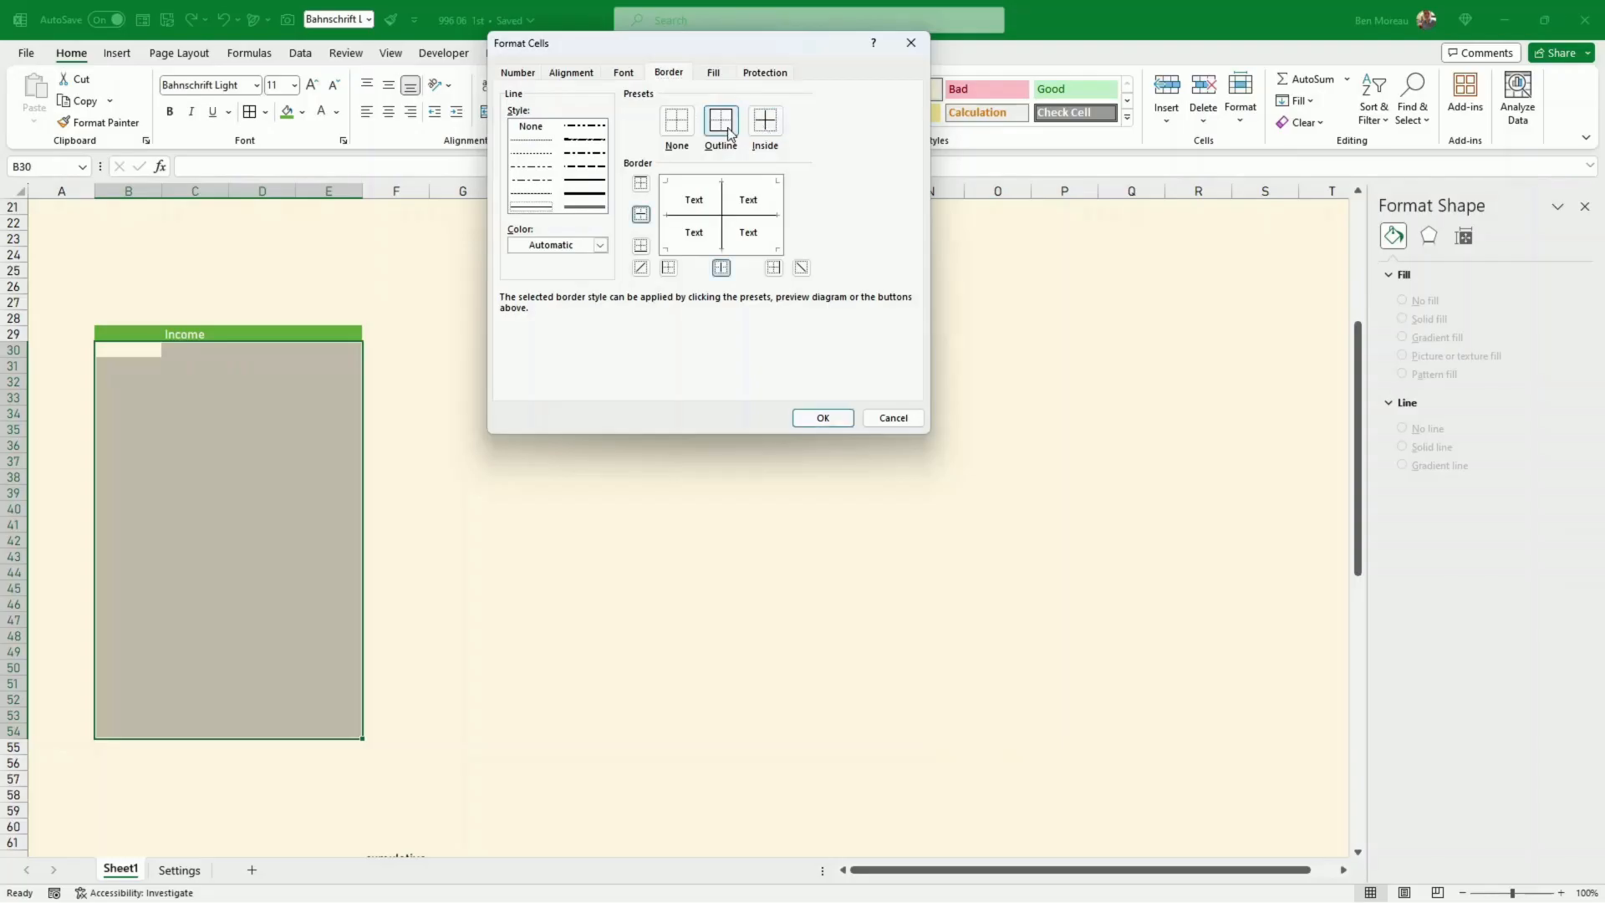
{"action": "left_click", "coordinate": [728, 133]}
{"action": "left_click", "coordinate": [595, 245]}
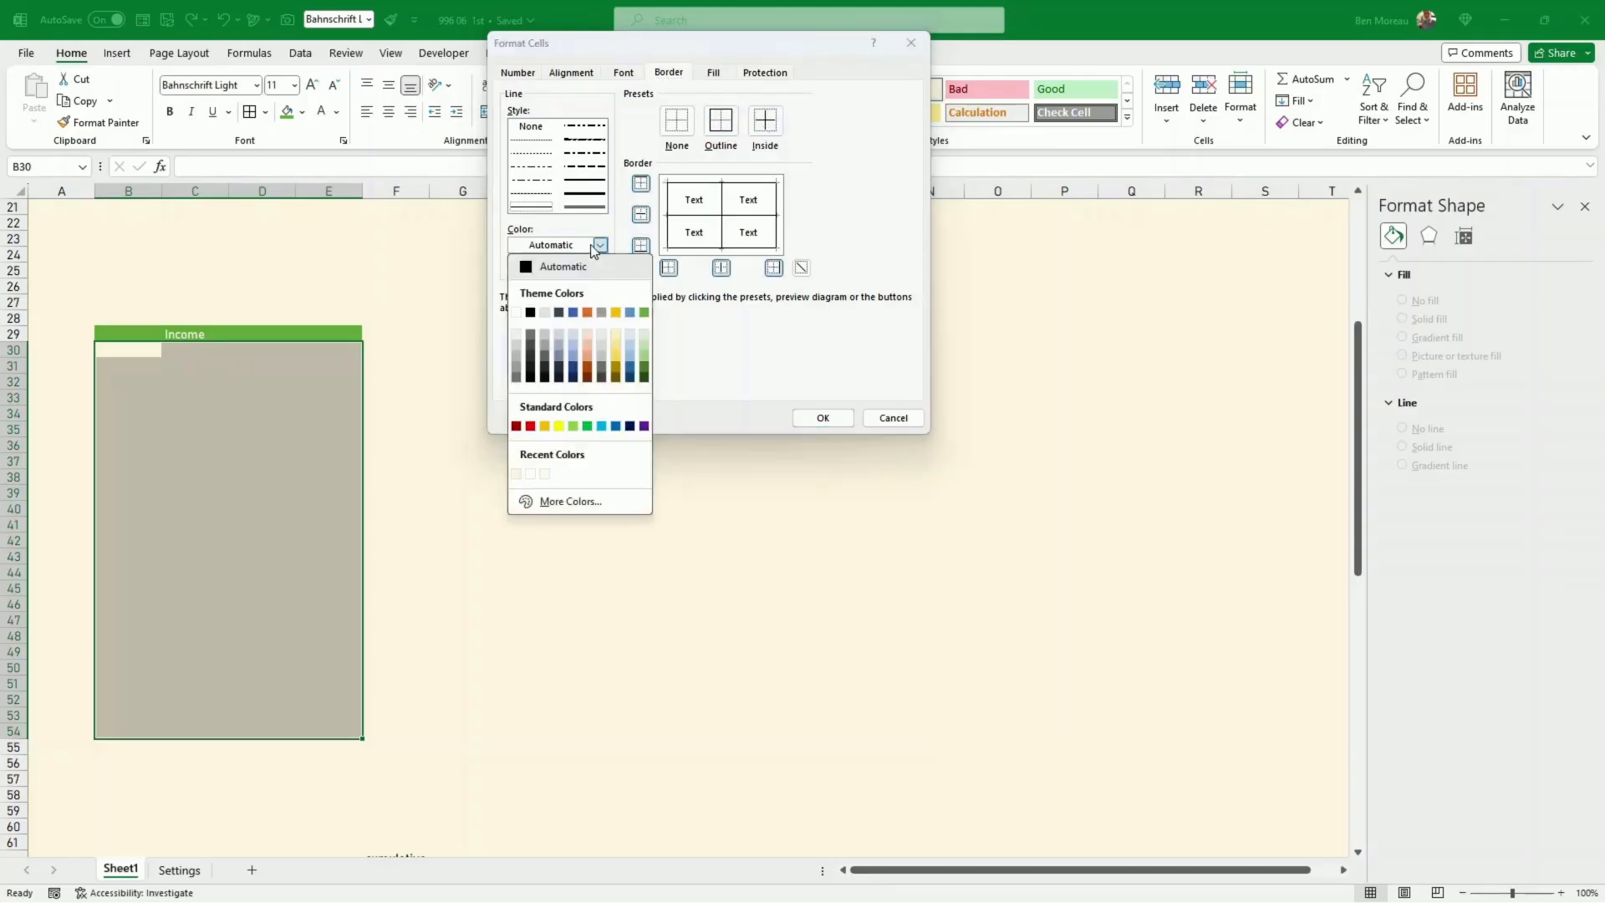
{"action": "left_click", "coordinate": [530, 372]}
{"action": "left_click", "coordinate": [721, 121]}
{"action": "left_click", "coordinate": [762, 130]}
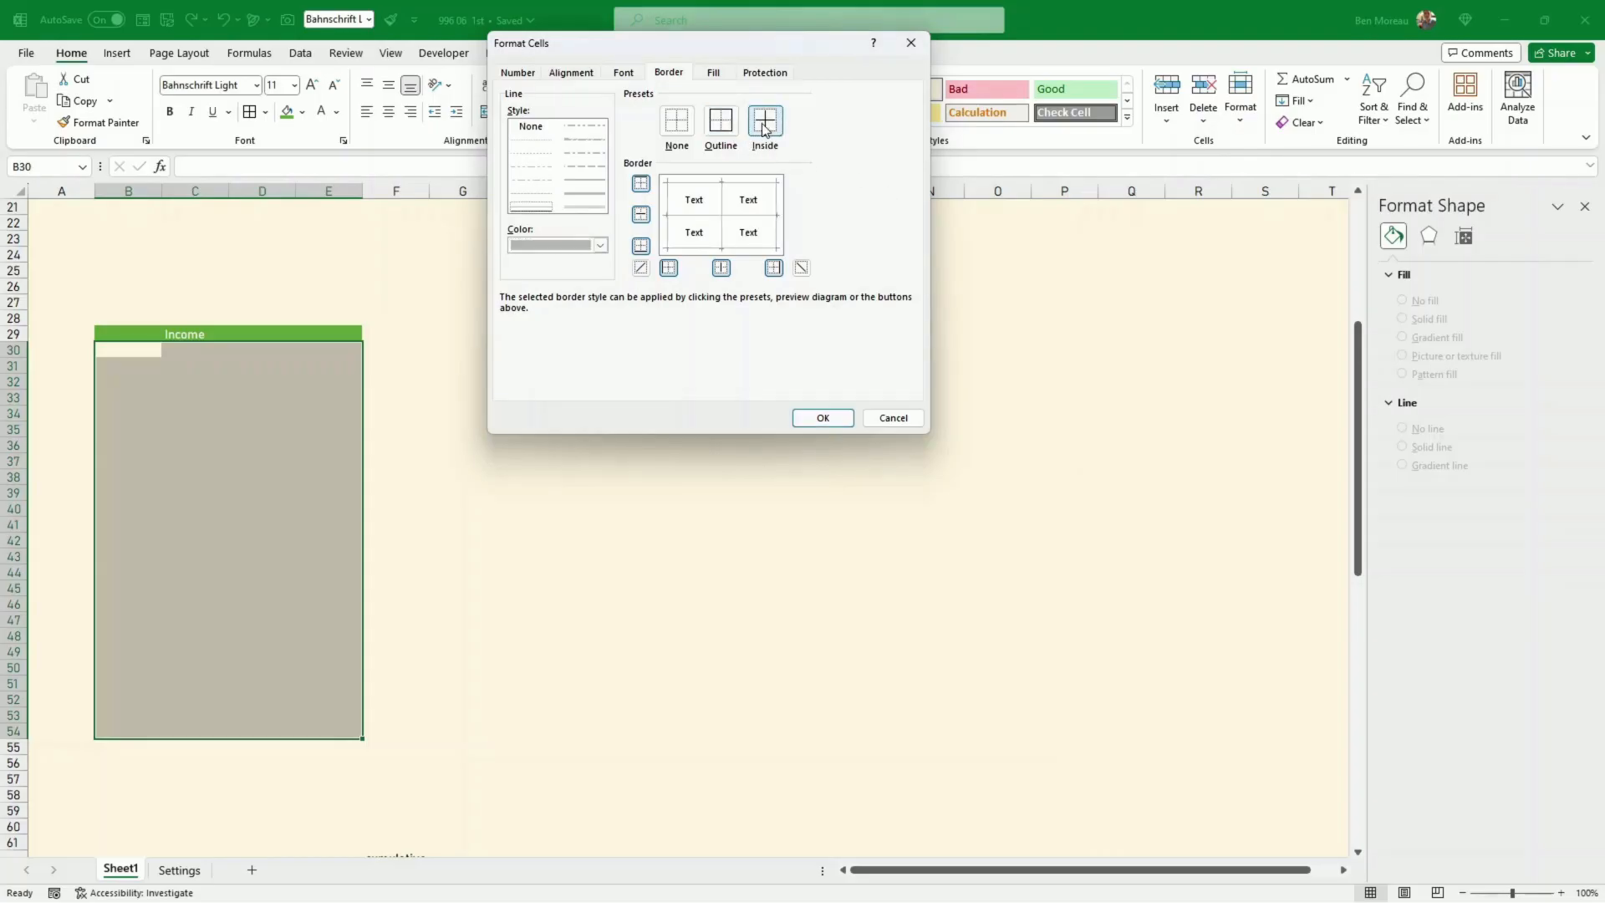
{"action": "left_click", "coordinate": [823, 418]}
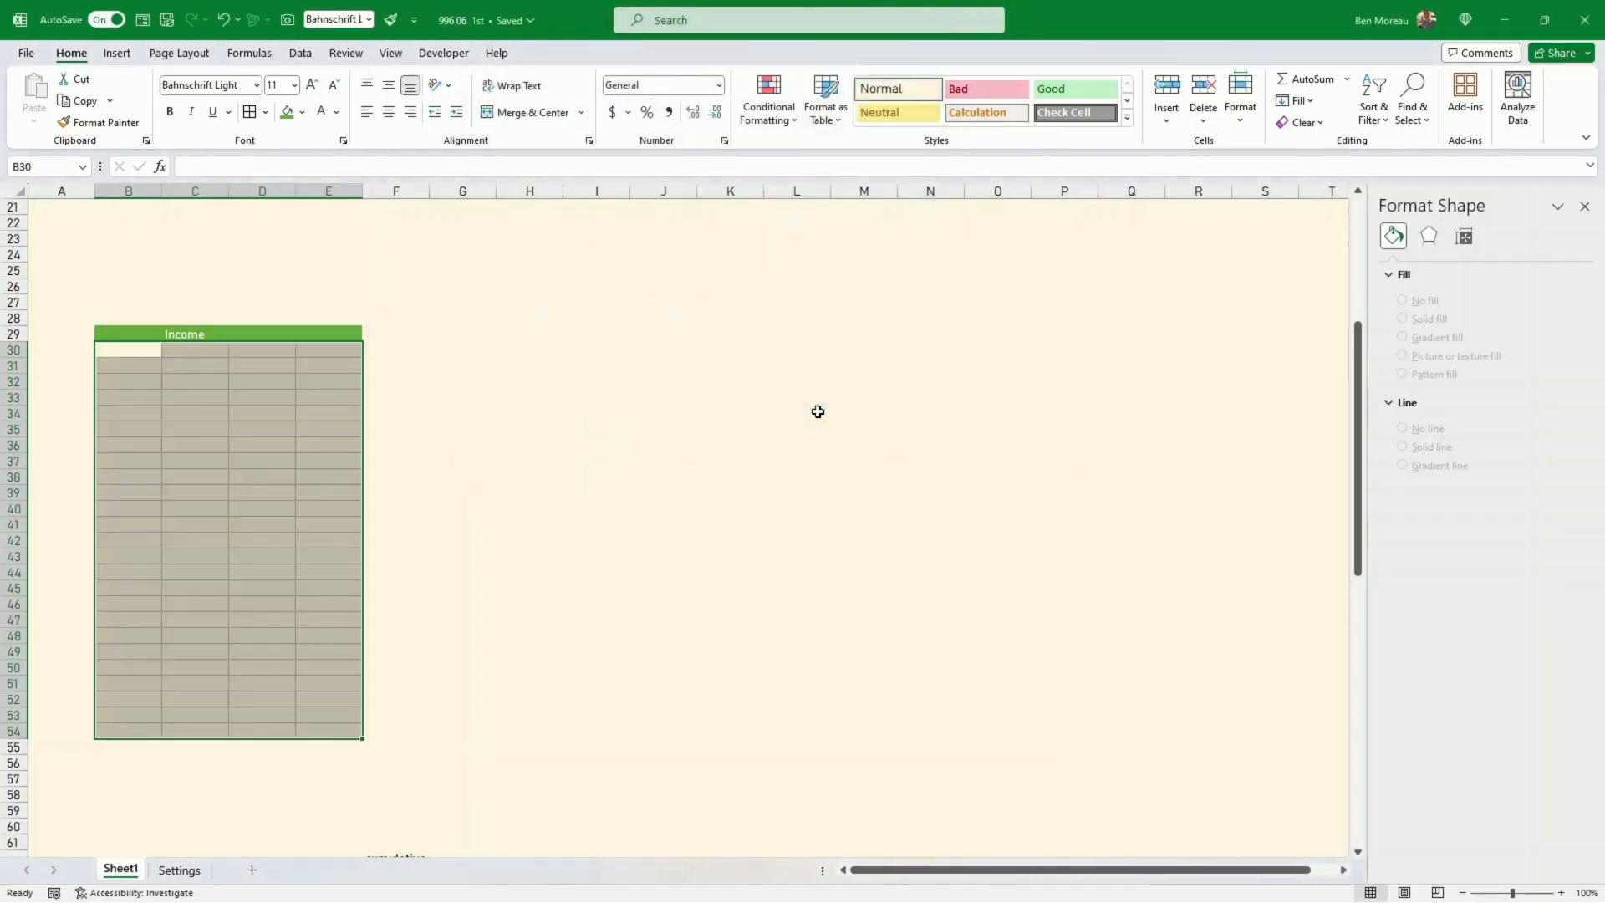
{"action": "left_click", "coordinate": [817, 412]}
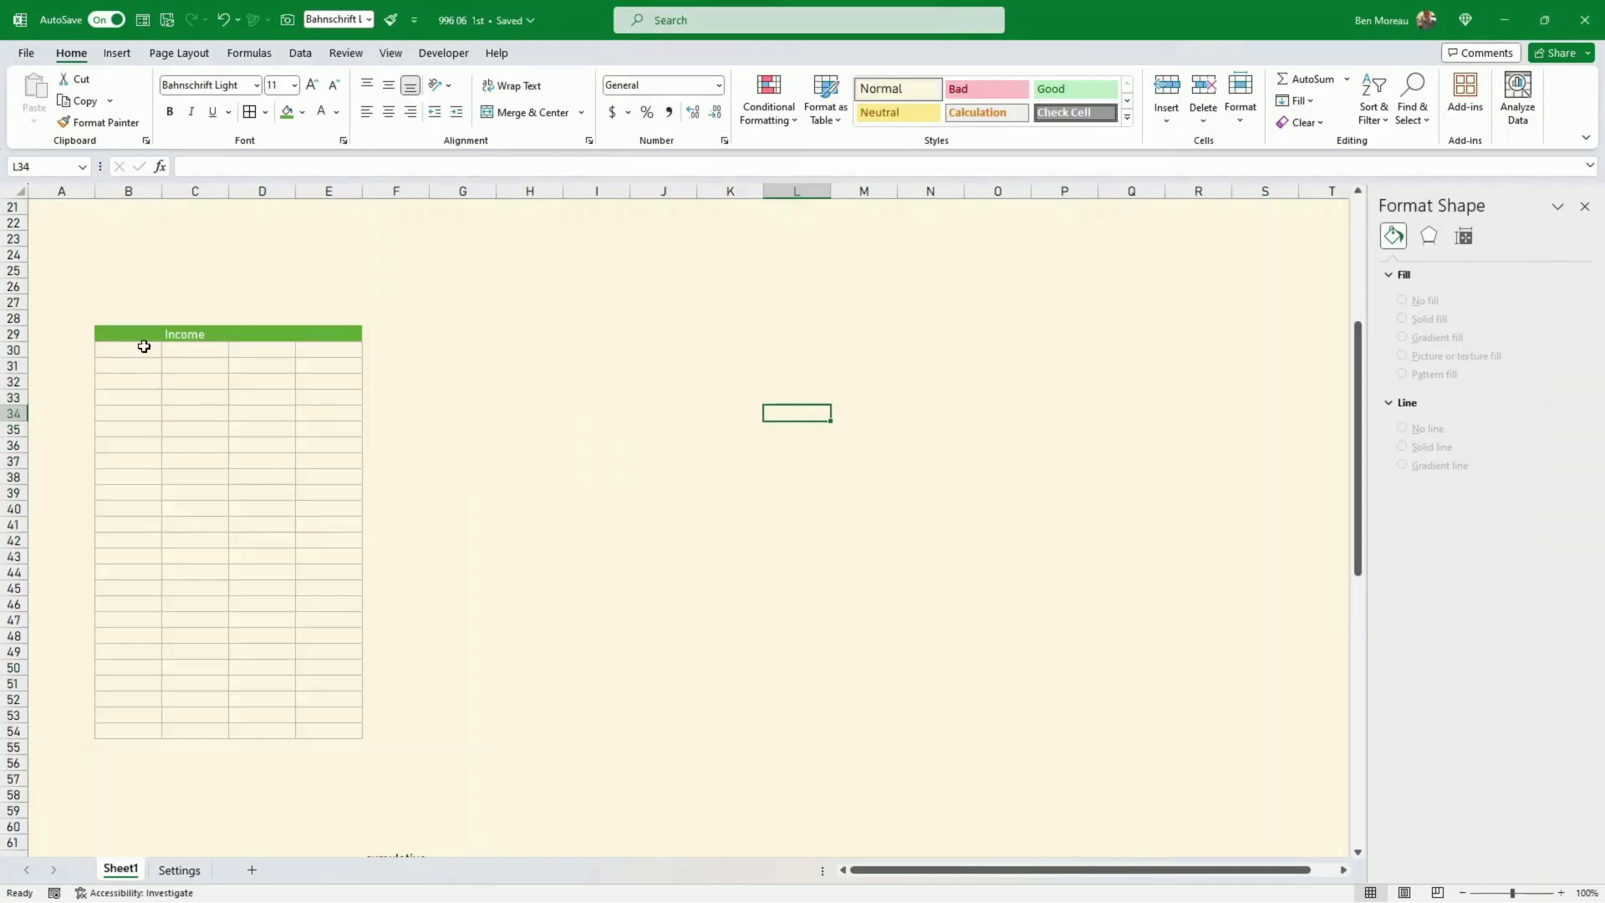
{"action": "left_click_drag", "start_coordinate": [144, 346], "coordinate": [272, 347]}
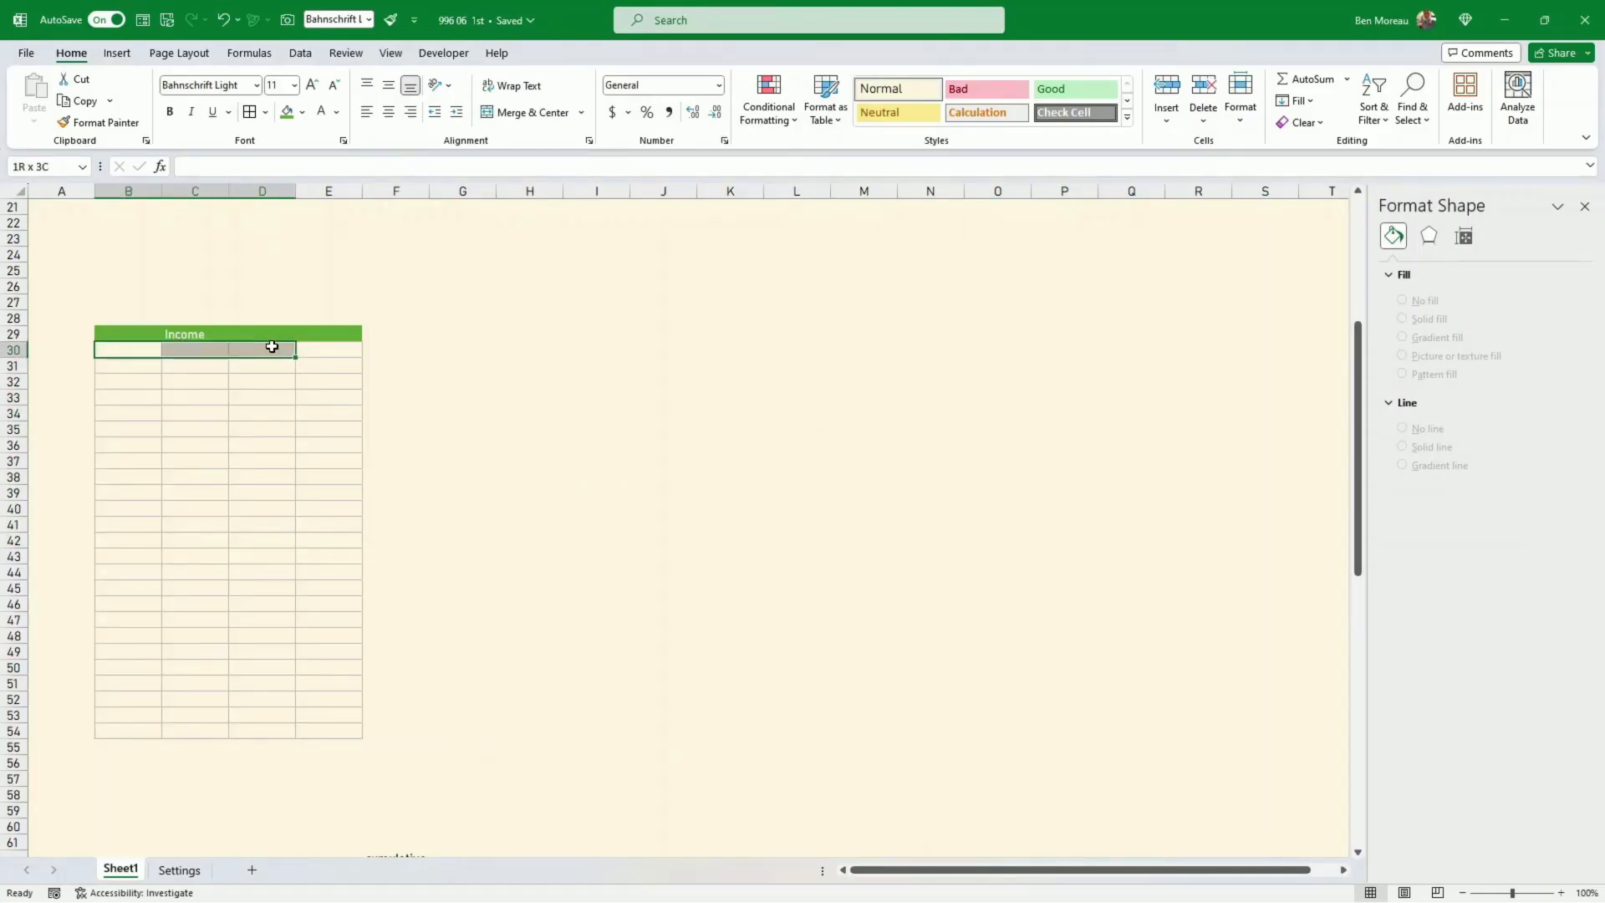
{"action": "scroll", "coordinate": [271, 346], "scroll_direction": "down", "scroll_amount": 10}
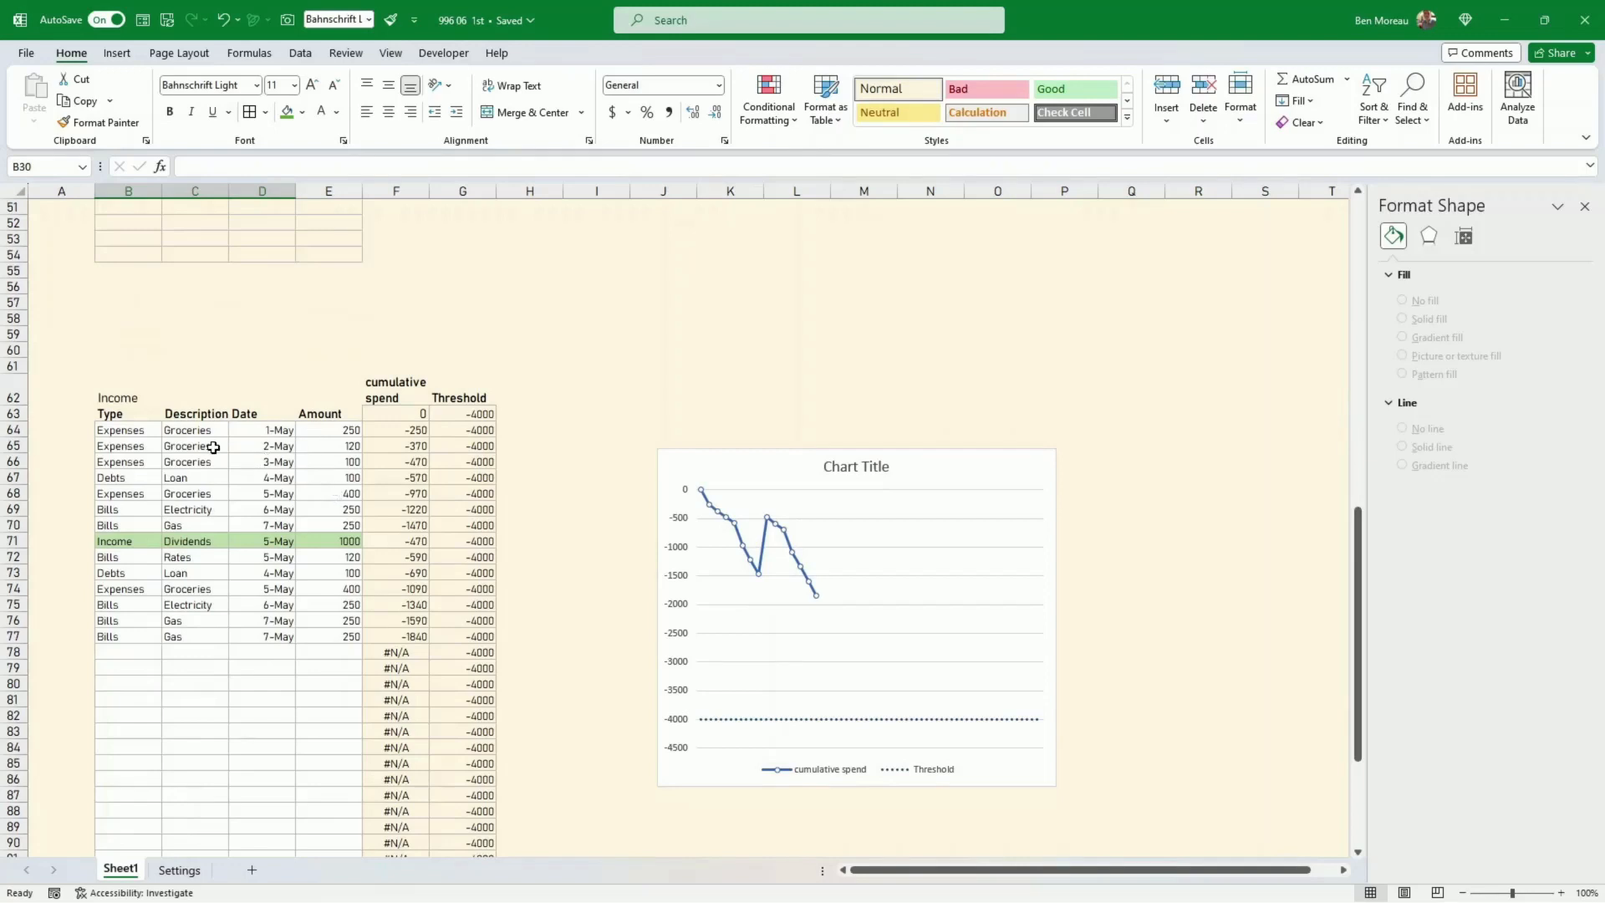
{"action": "scroll", "coordinate": [193, 362], "scroll_direction": "up", "scroll_amount": 11}
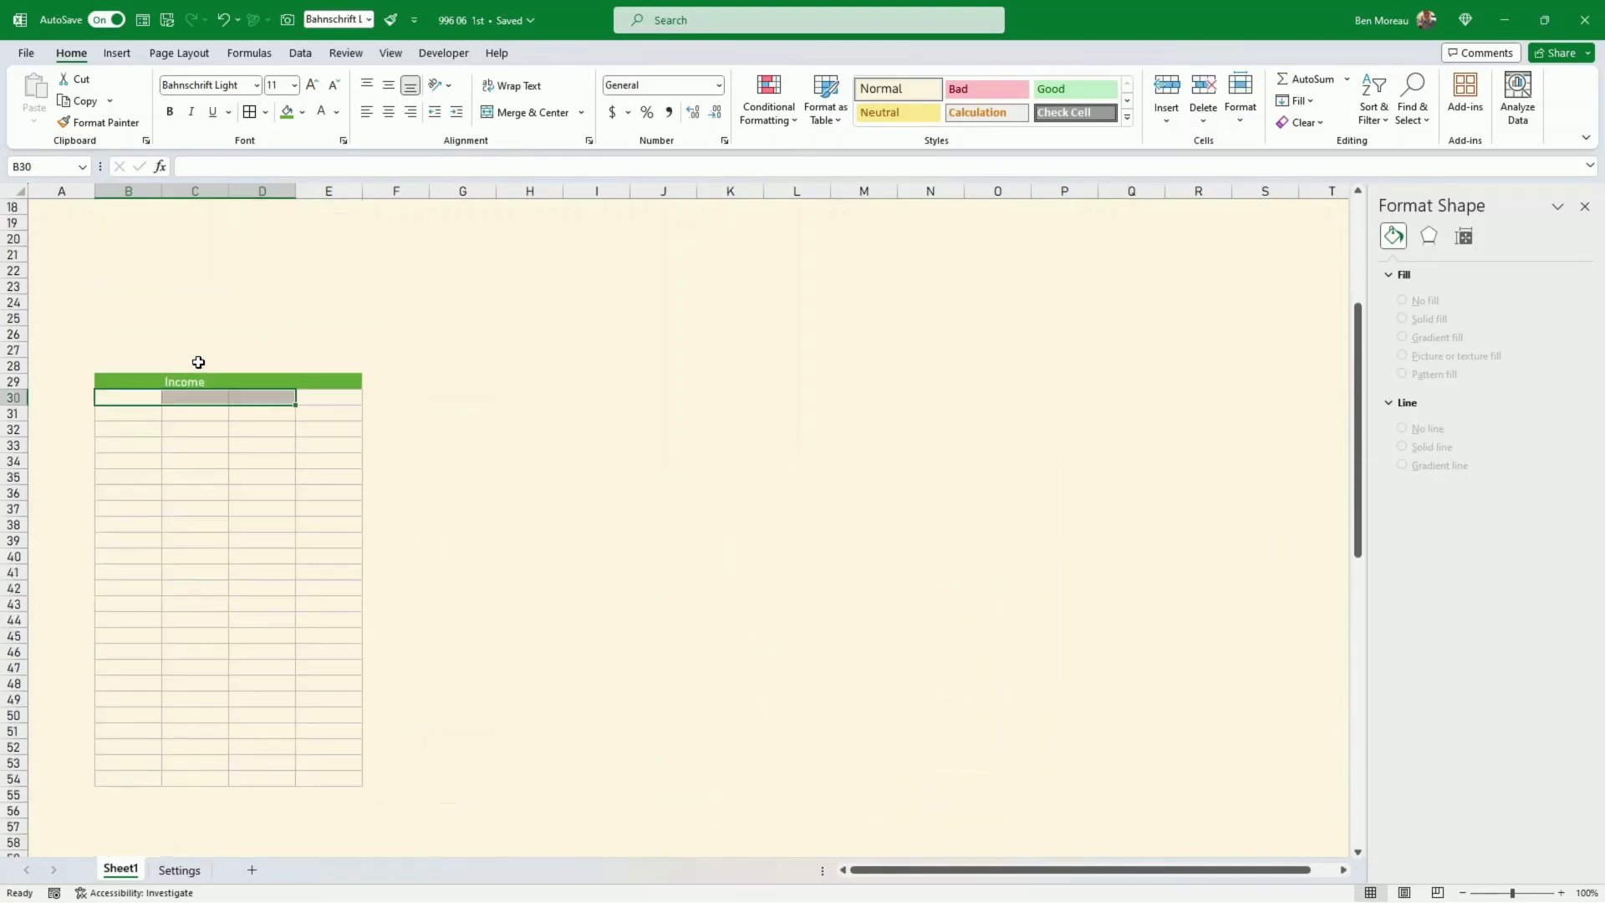
{"action": "left_click", "coordinate": [136, 400]}
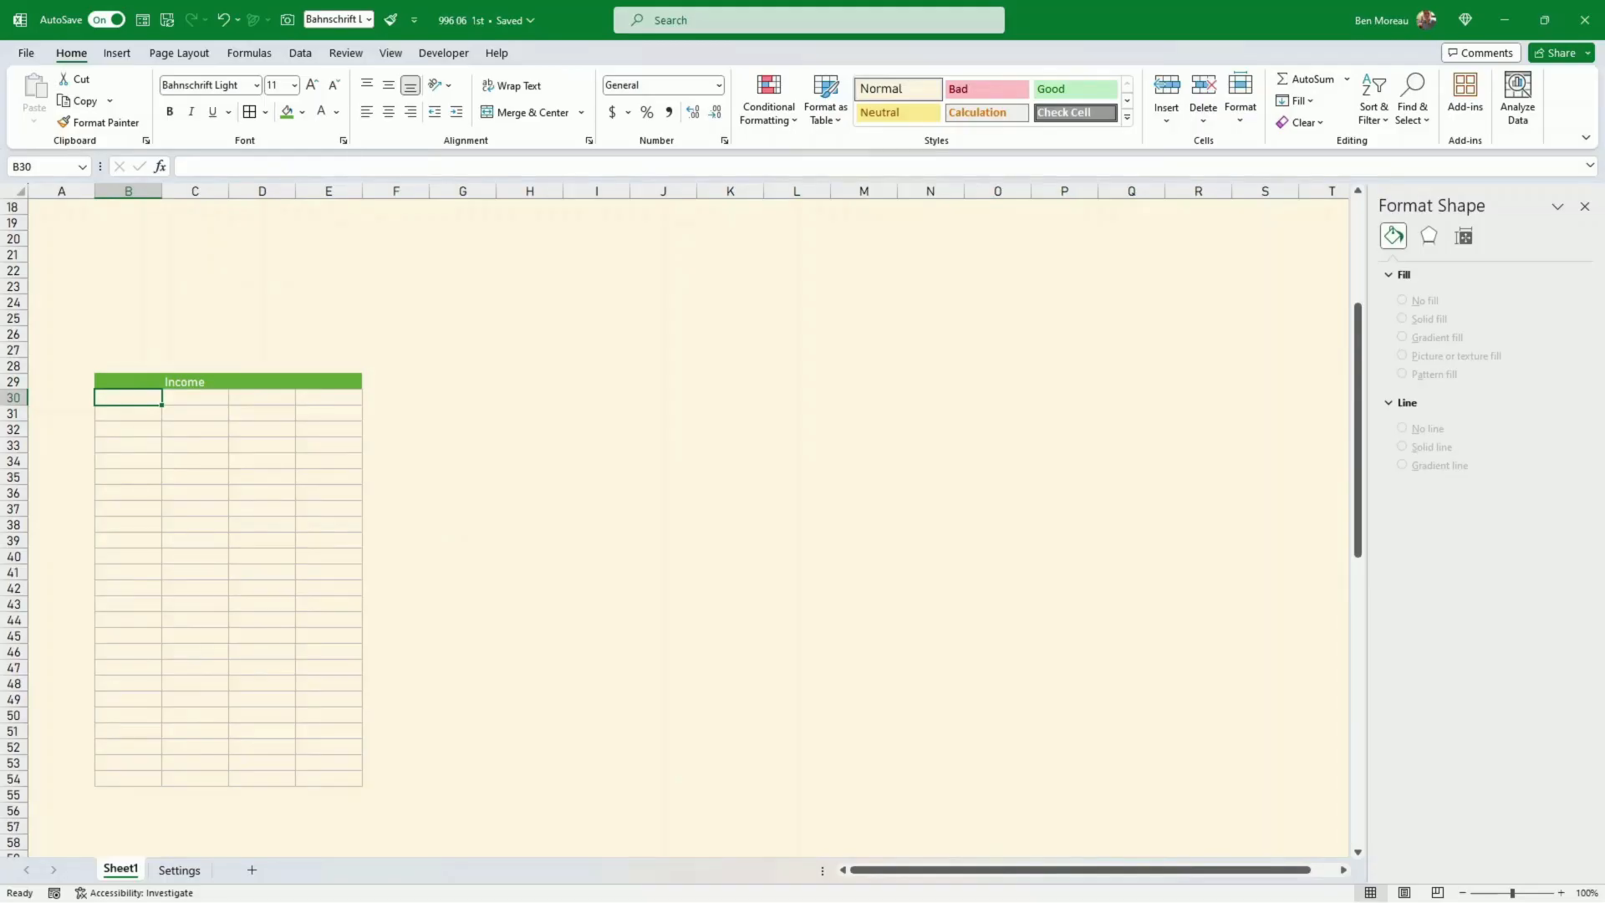
{"action": "scroll", "coordinate": [194, 401], "scroll_direction": "down", "scroll_amount": 10}
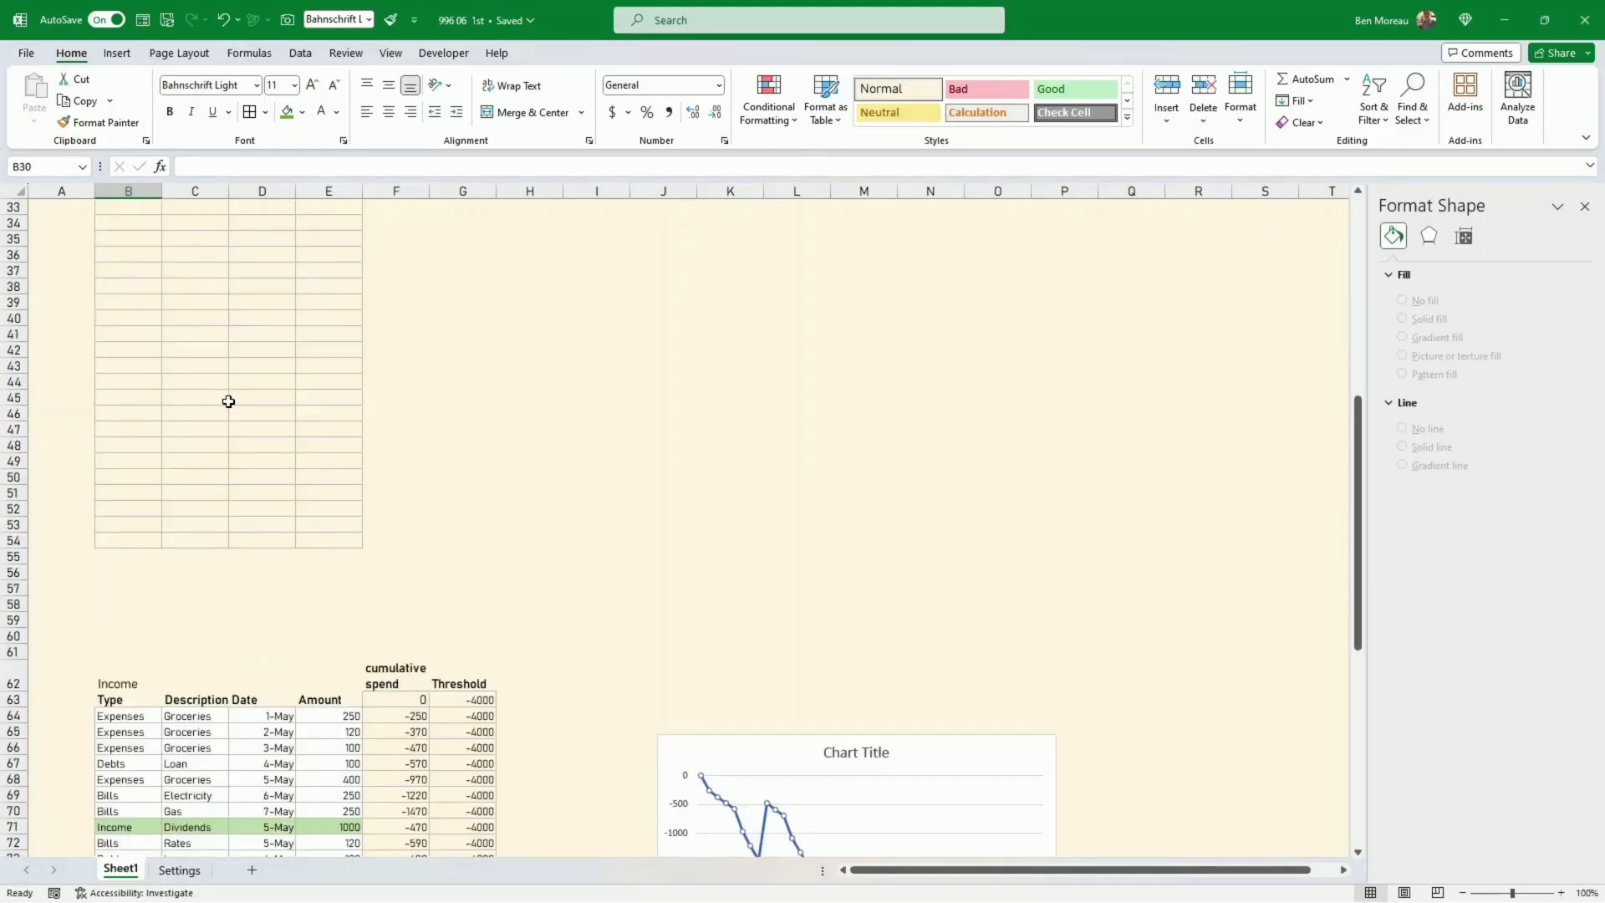
{"action": "scroll", "coordinate": [247, 464], "scroll_direction": "up", "scroll_amount": 8}
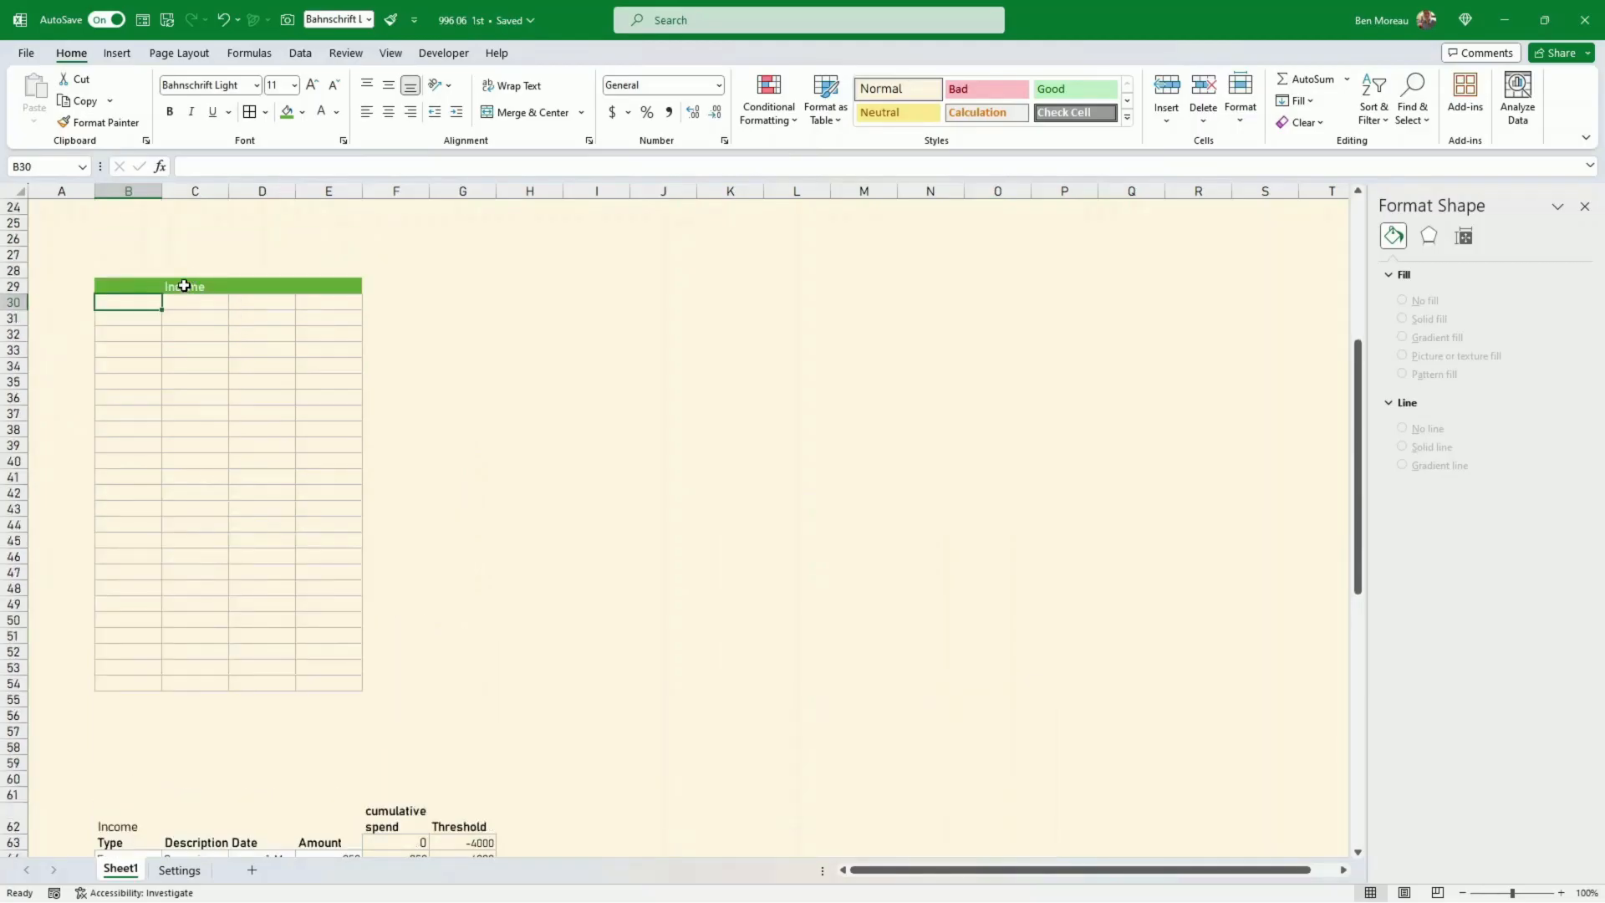
{"action": "left_click", "coordinate": [184, 286]}
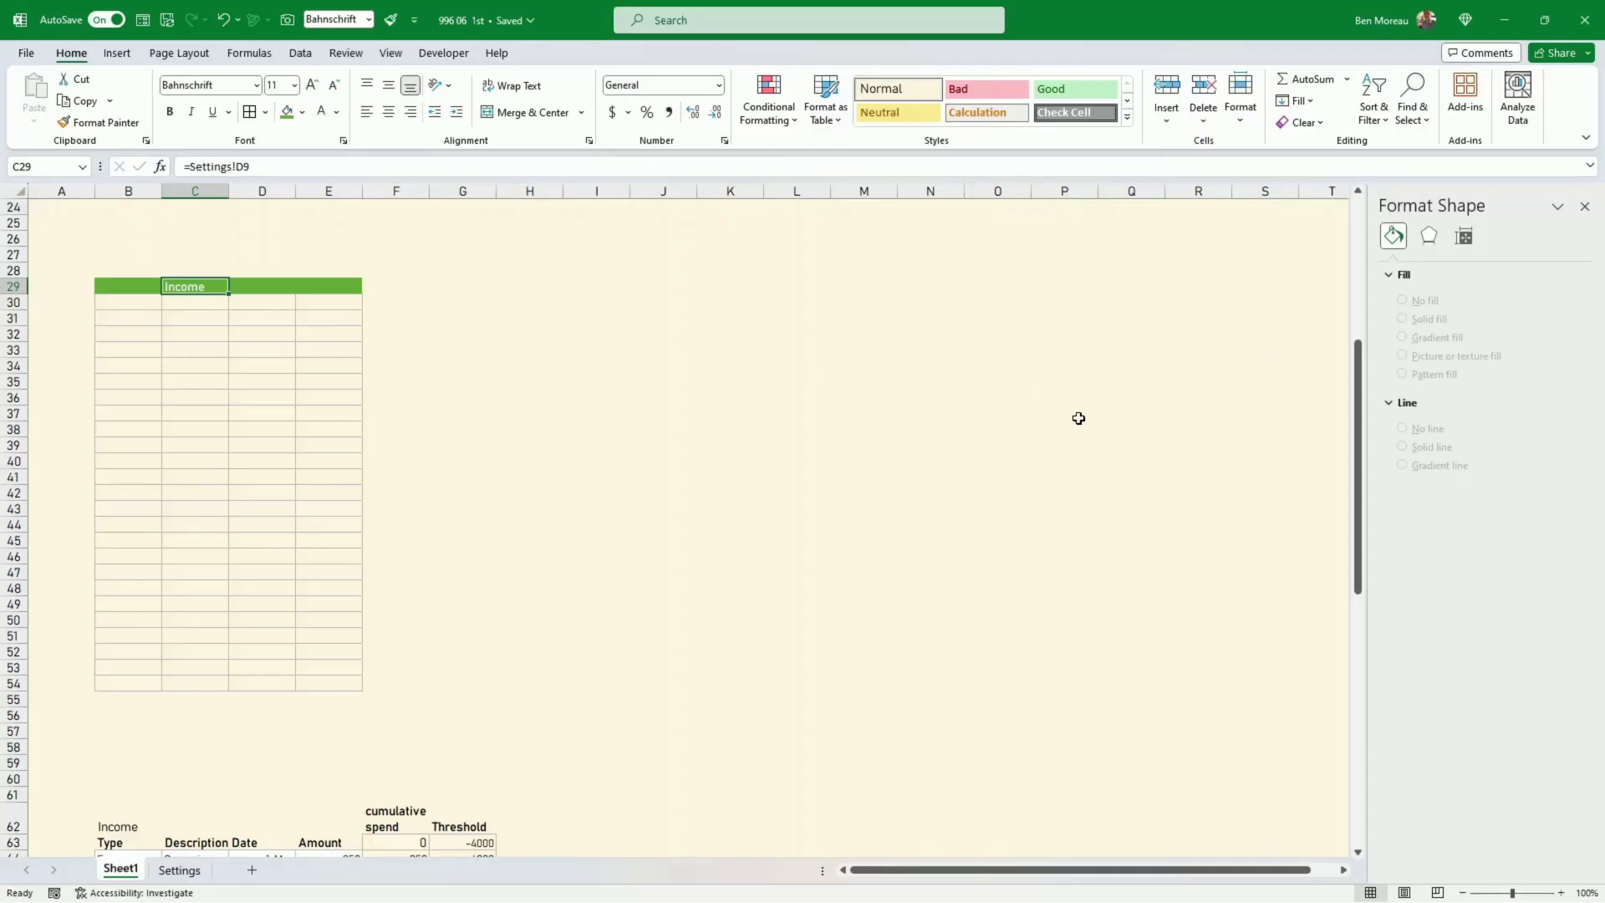
Start a FILTER formula in B30 under the Income header, using the absolute range $B$64:$E$104 as its array
{"action": "left_click", "coordinate": [143, 302]}
{"action": "type", "text": "="}
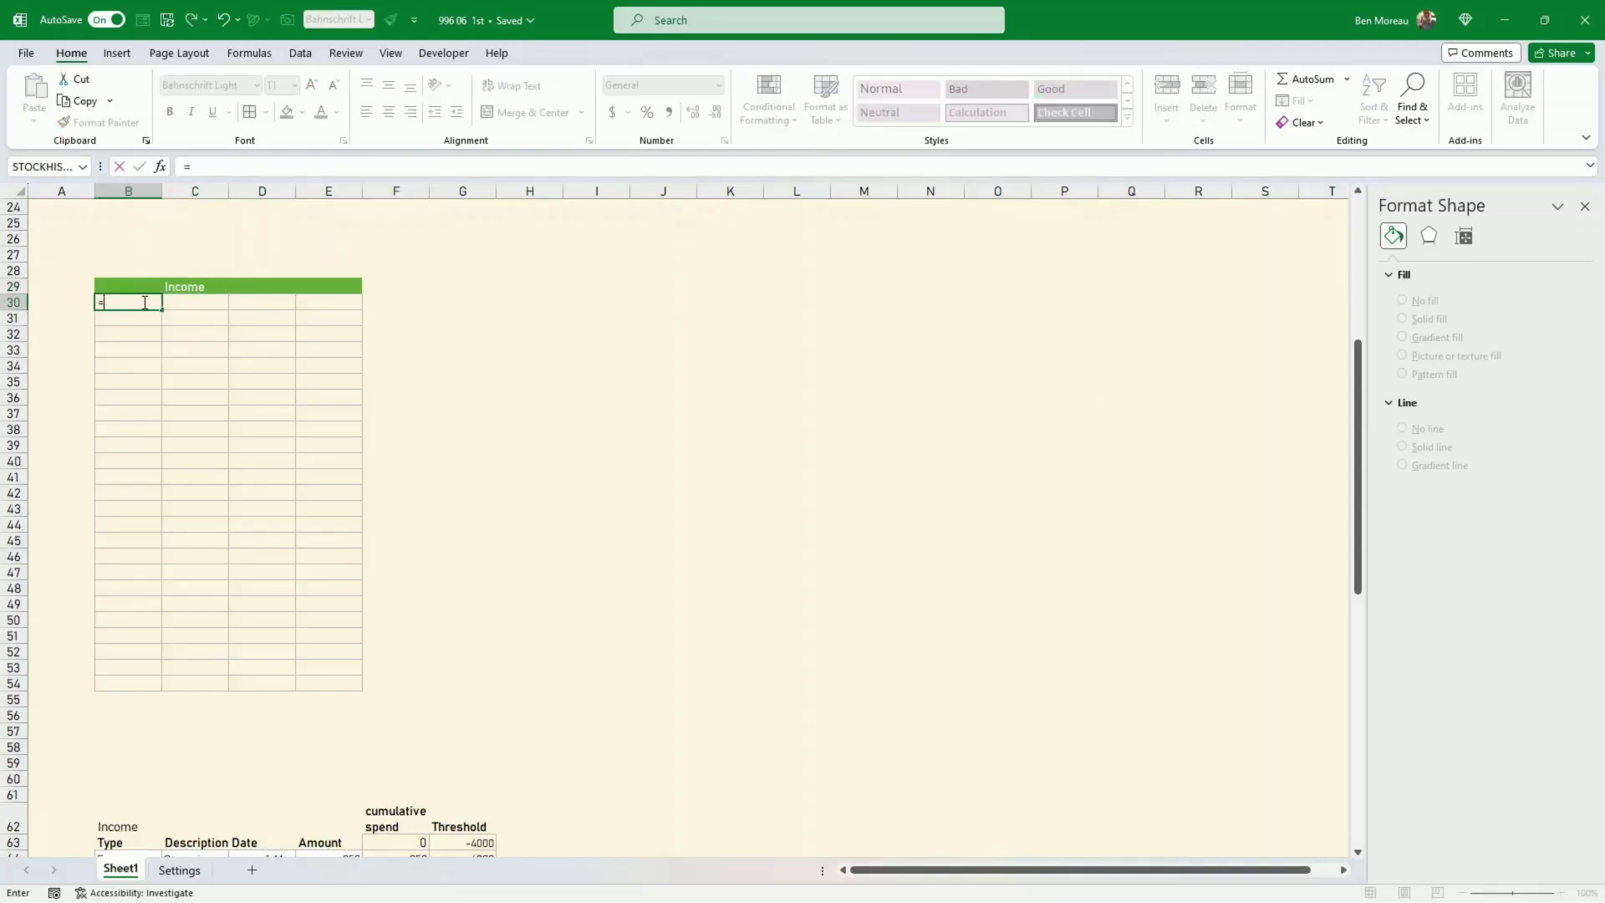
{"action": "type", "text": "filter("}
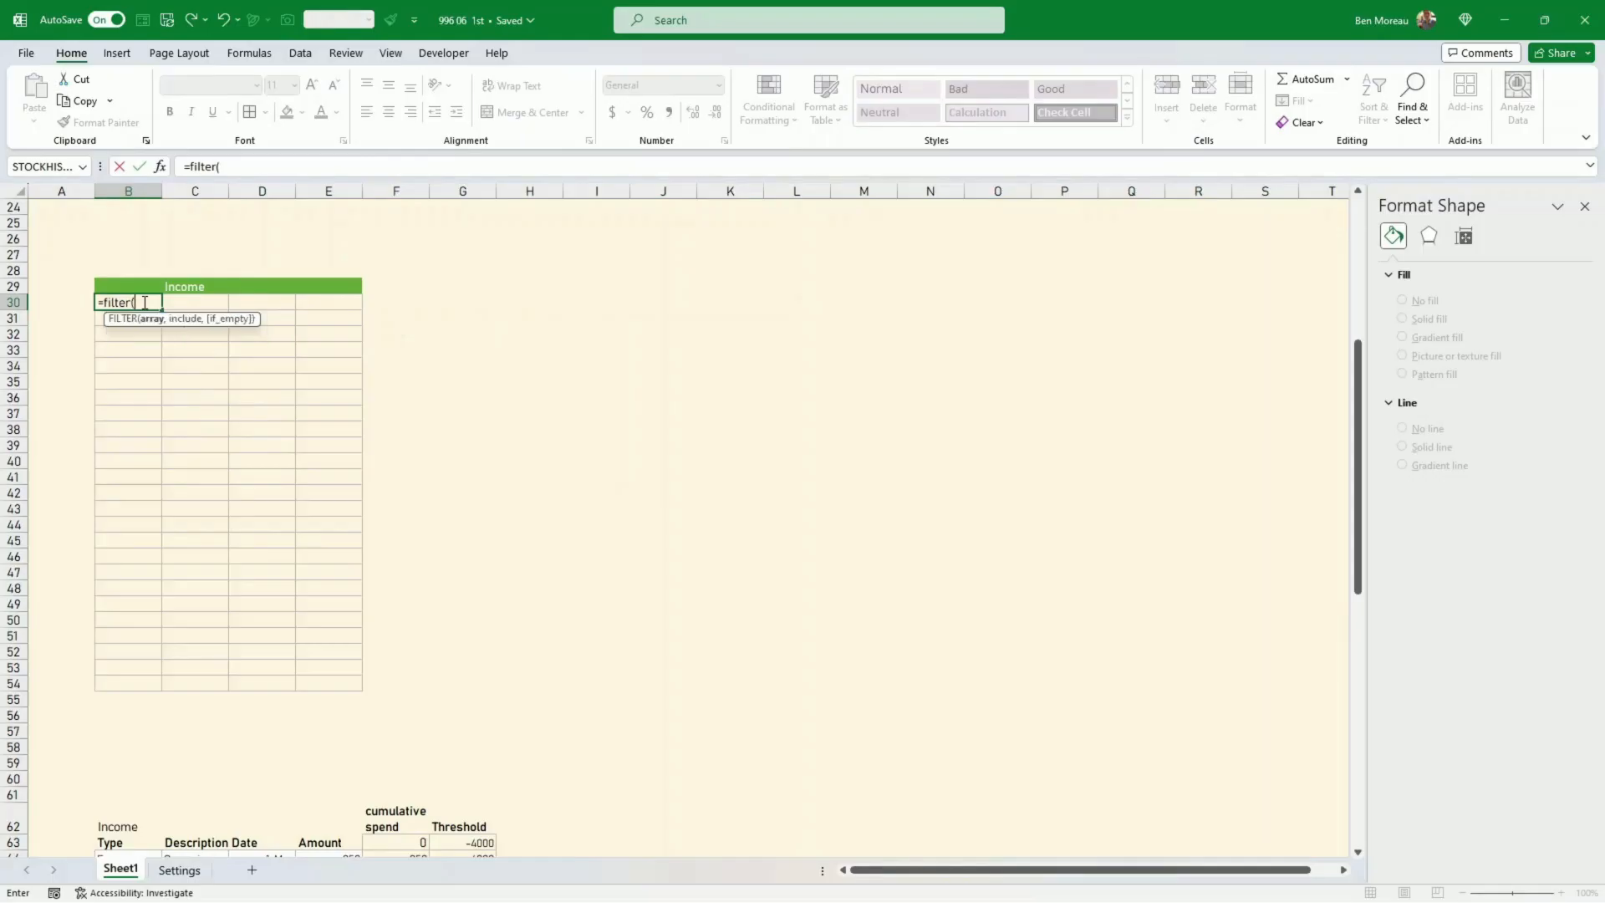
{"action": "scroll", "coordinate": [319, 394], "scroll_direction": "down", "scroll_amount": 10}
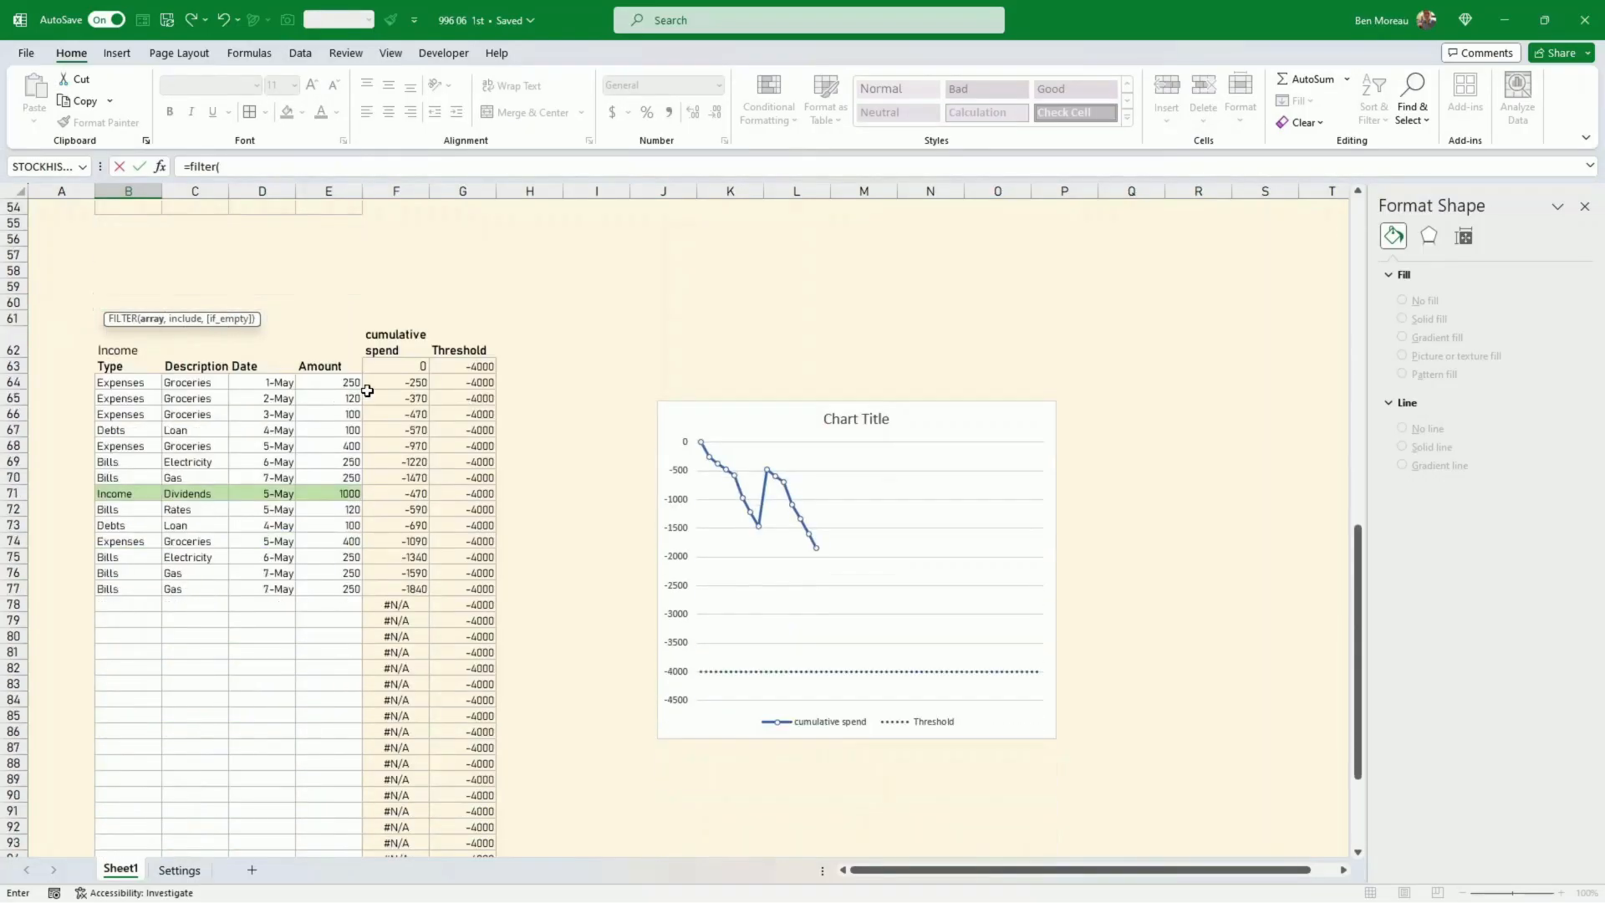
{"action": "left_click_drag", "start_coordinate": [126, 382], "coordinate": [325, 831]}
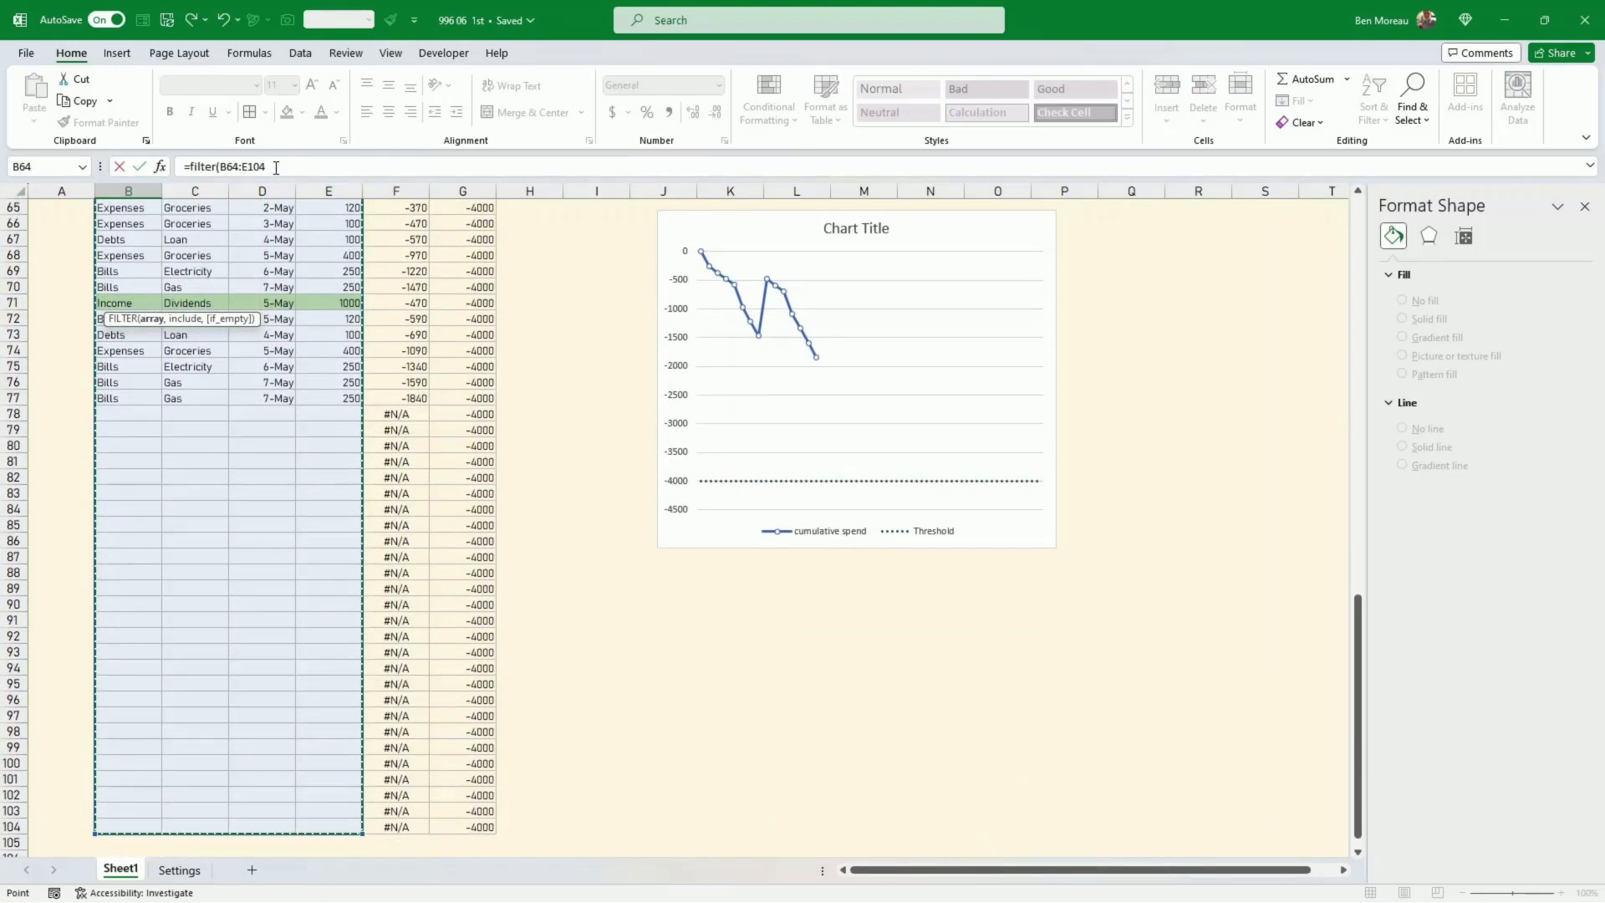
{"action": "left_click", "coordinate": [229, 168]}
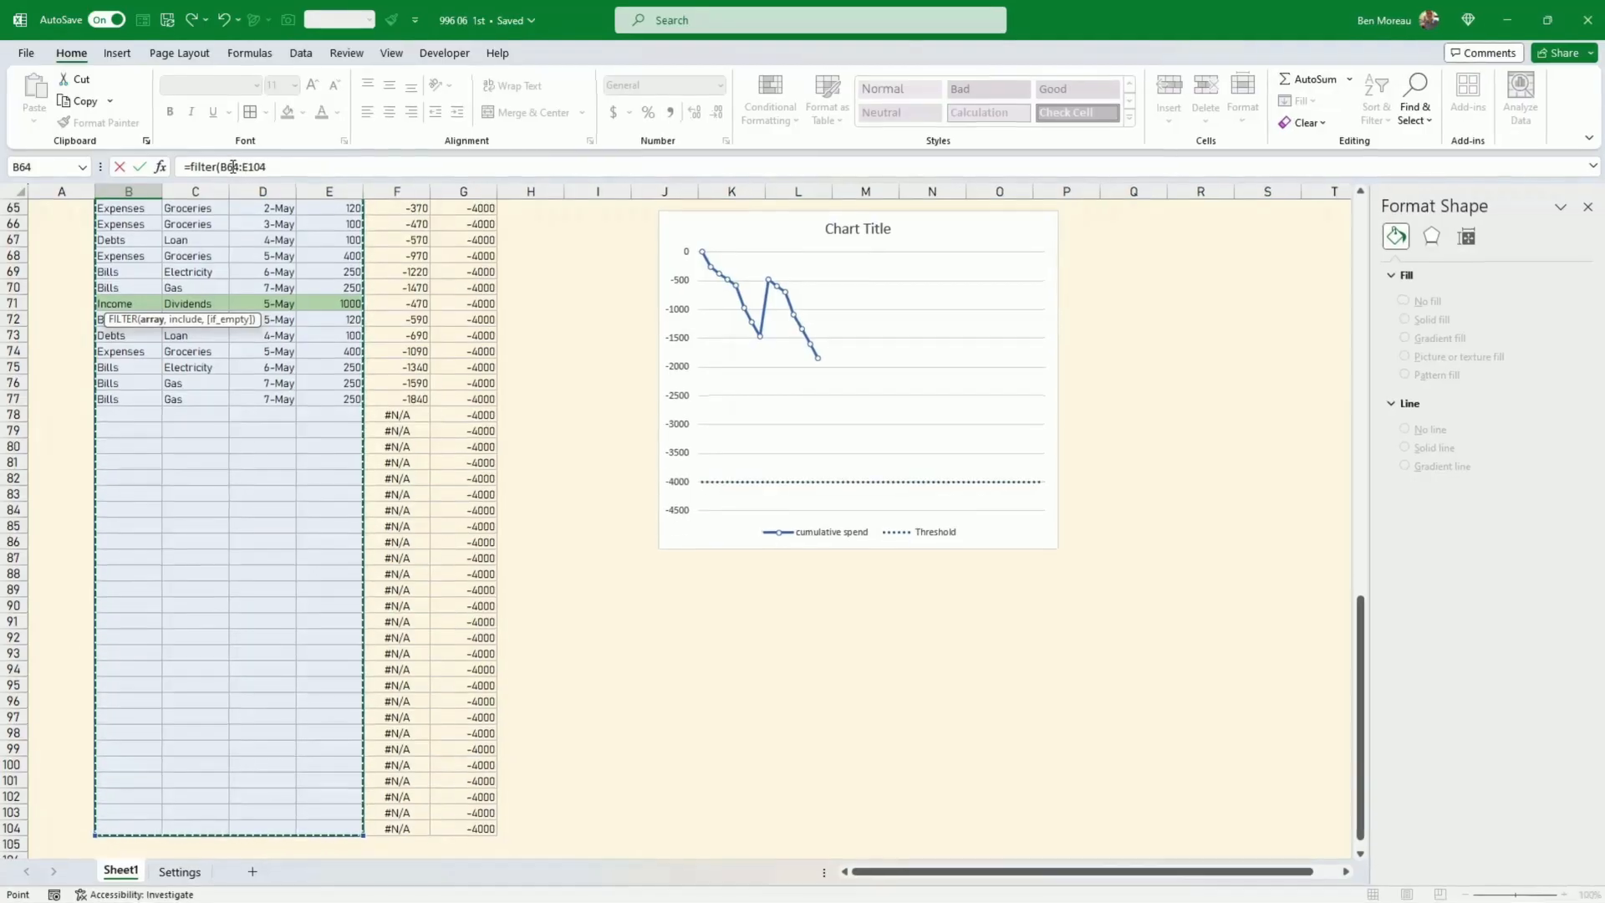
{"action": "key", "text": "F4"}
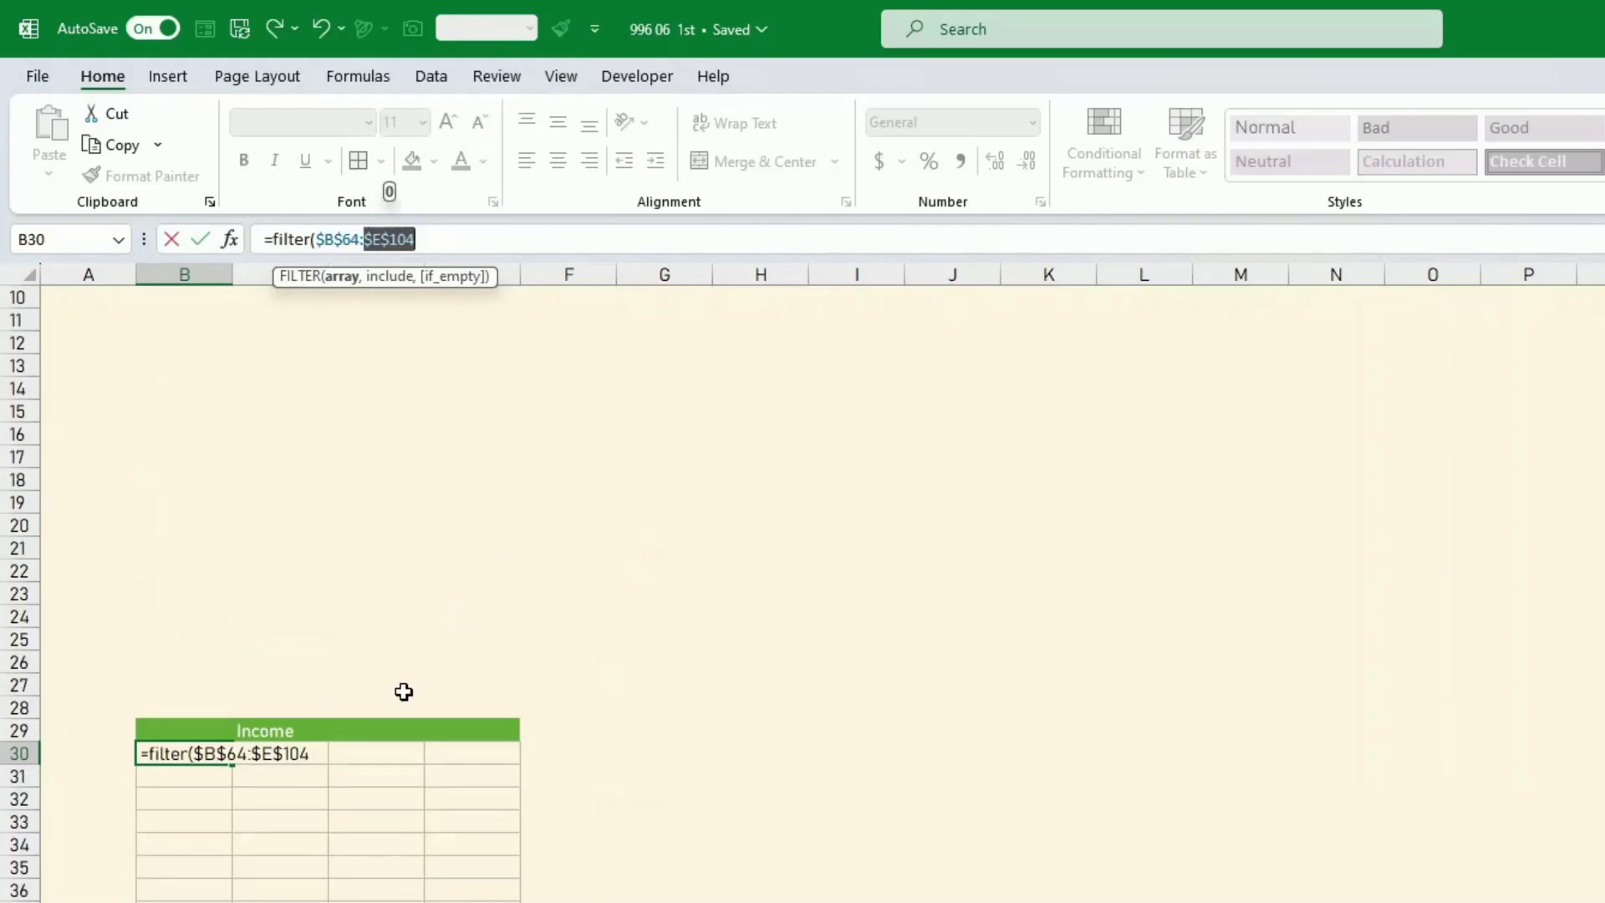
{"action": "left_click", "coordinate": [460, 233]}
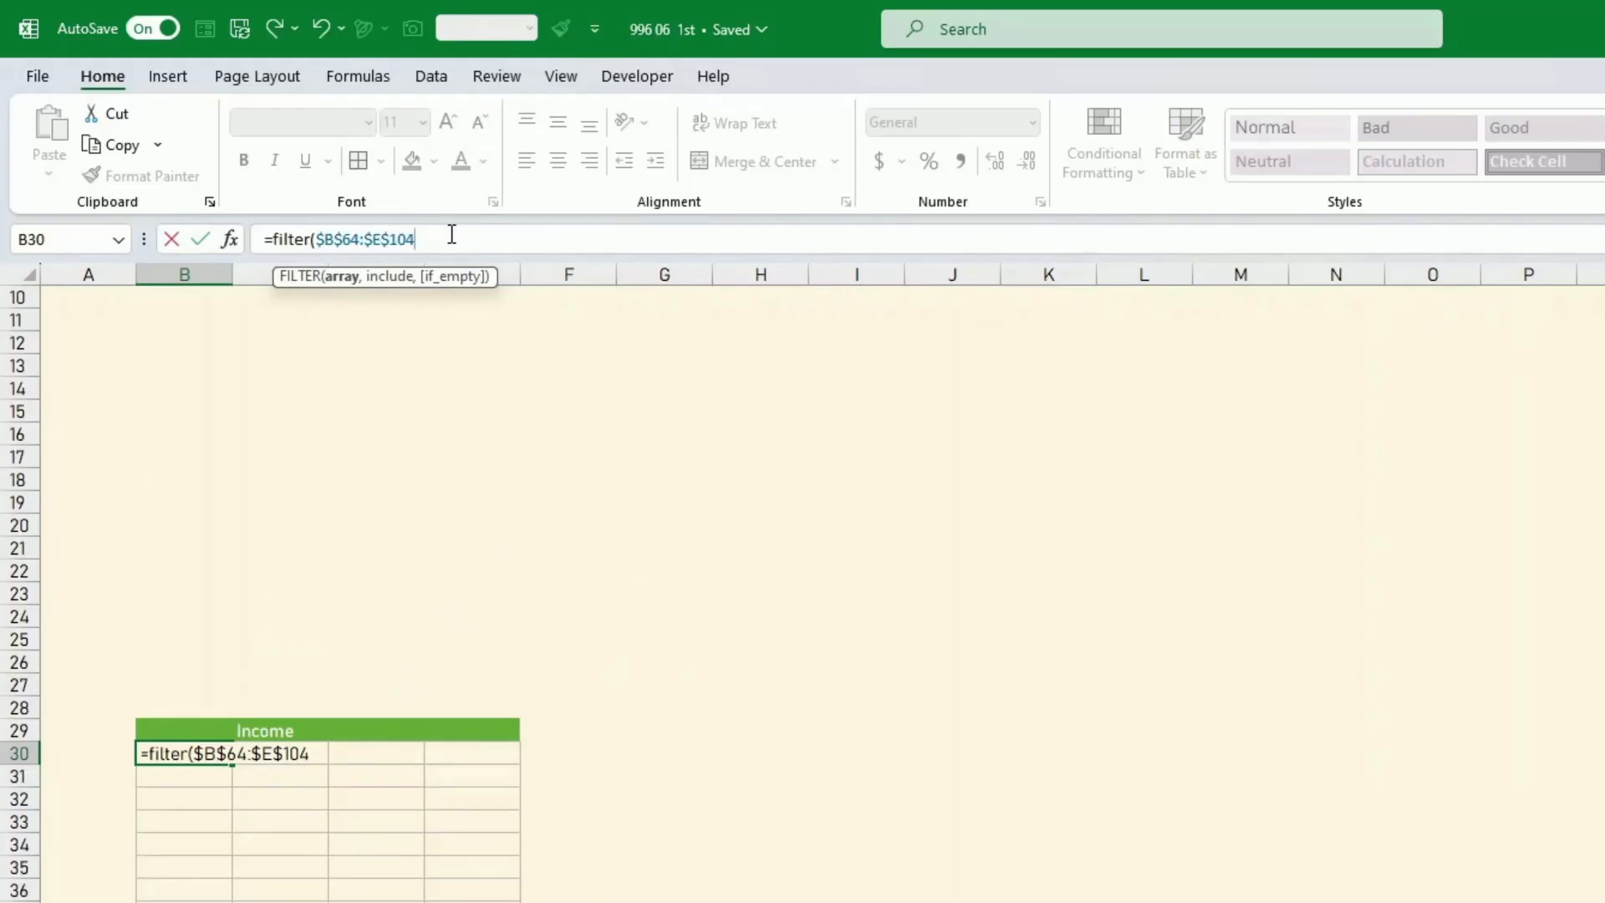
Add the include condition B64:B103=$C$29 to the FILTER formula, matching transaction types against the Income header
{"action": "type", "text": ","}
{"action": "left_click_drag", "start_coordinate": [187, 368], "coordinate": [196, 902]}
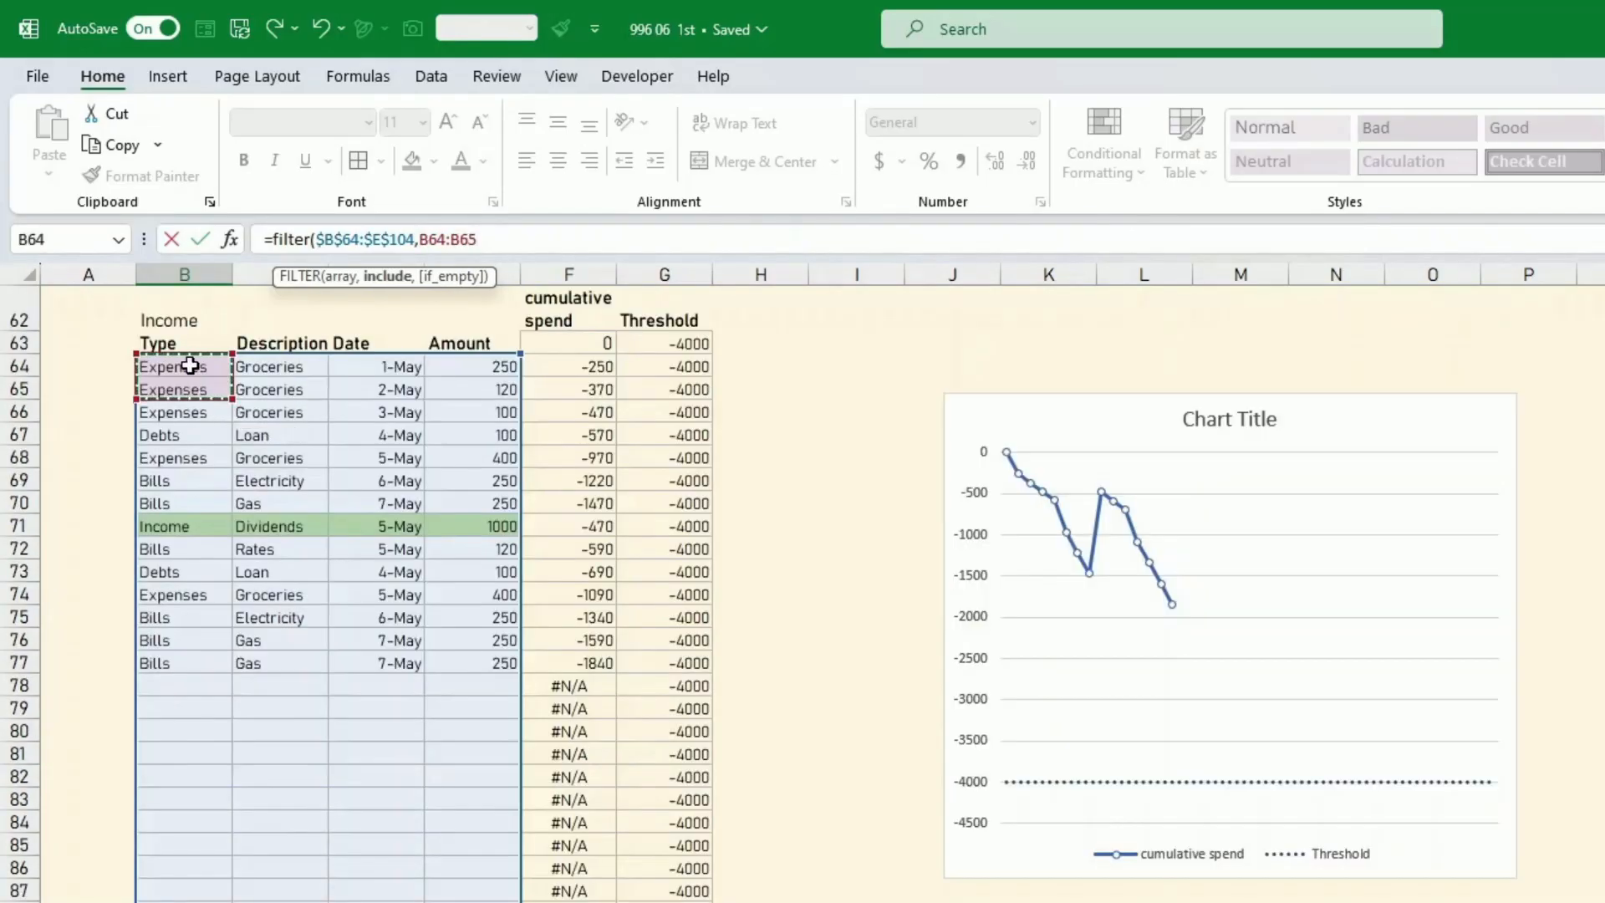
{"action": "scroll", "coordinate": [468, 746], "scroll_direction": "up", "scroll_amount": 19}
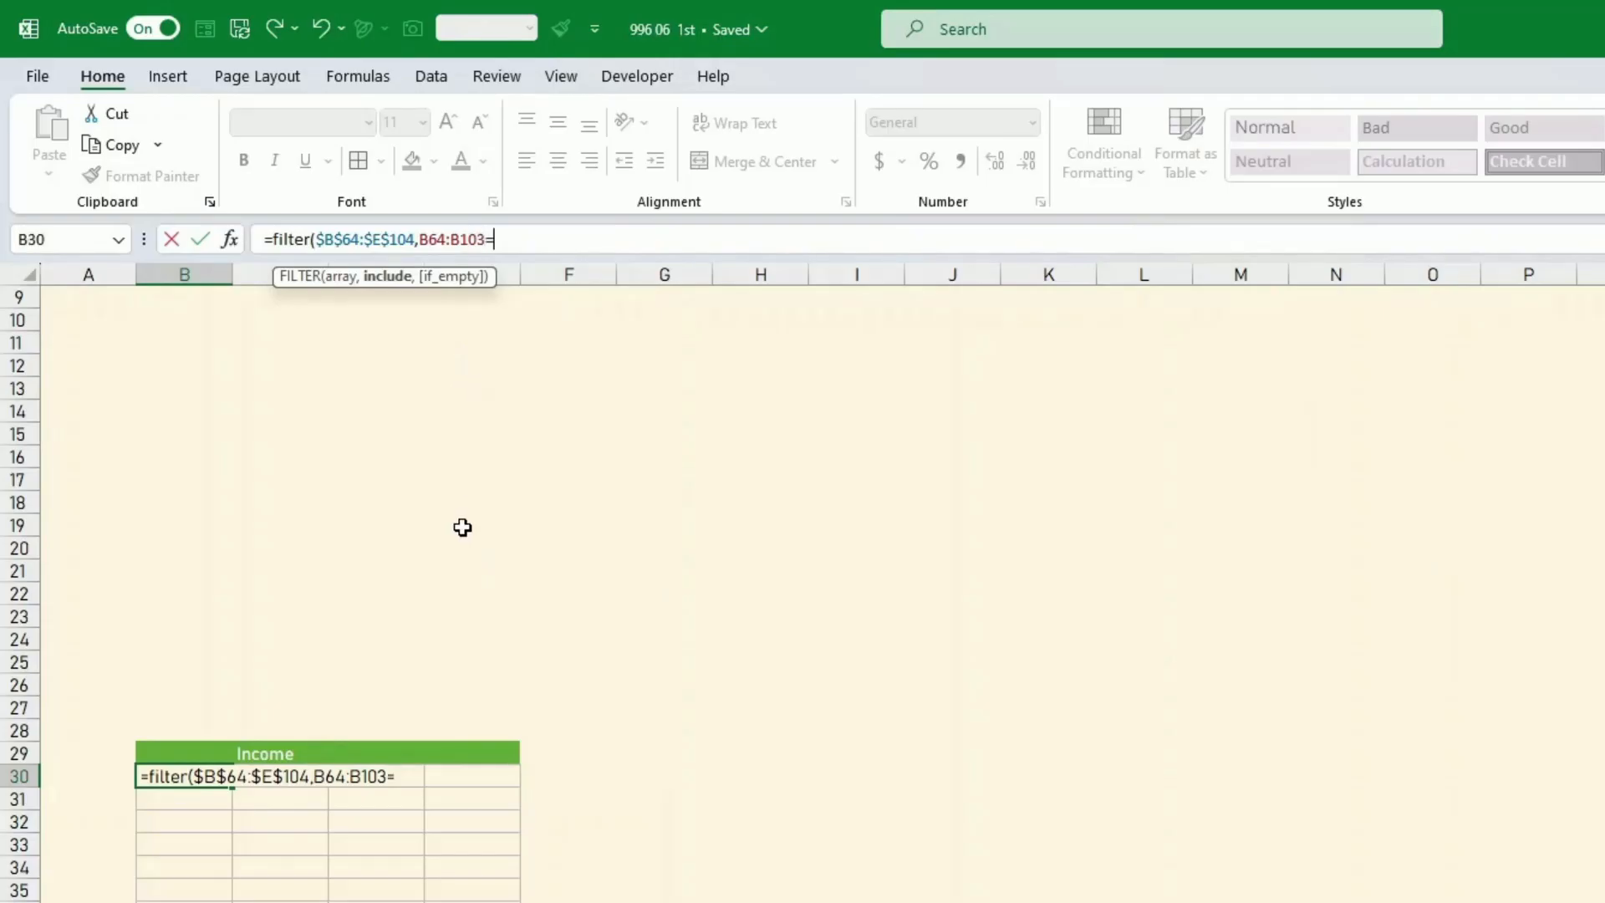
{"action": "type", "text": "="}
{"action": "left_click", "coordinate": [277, 751]}
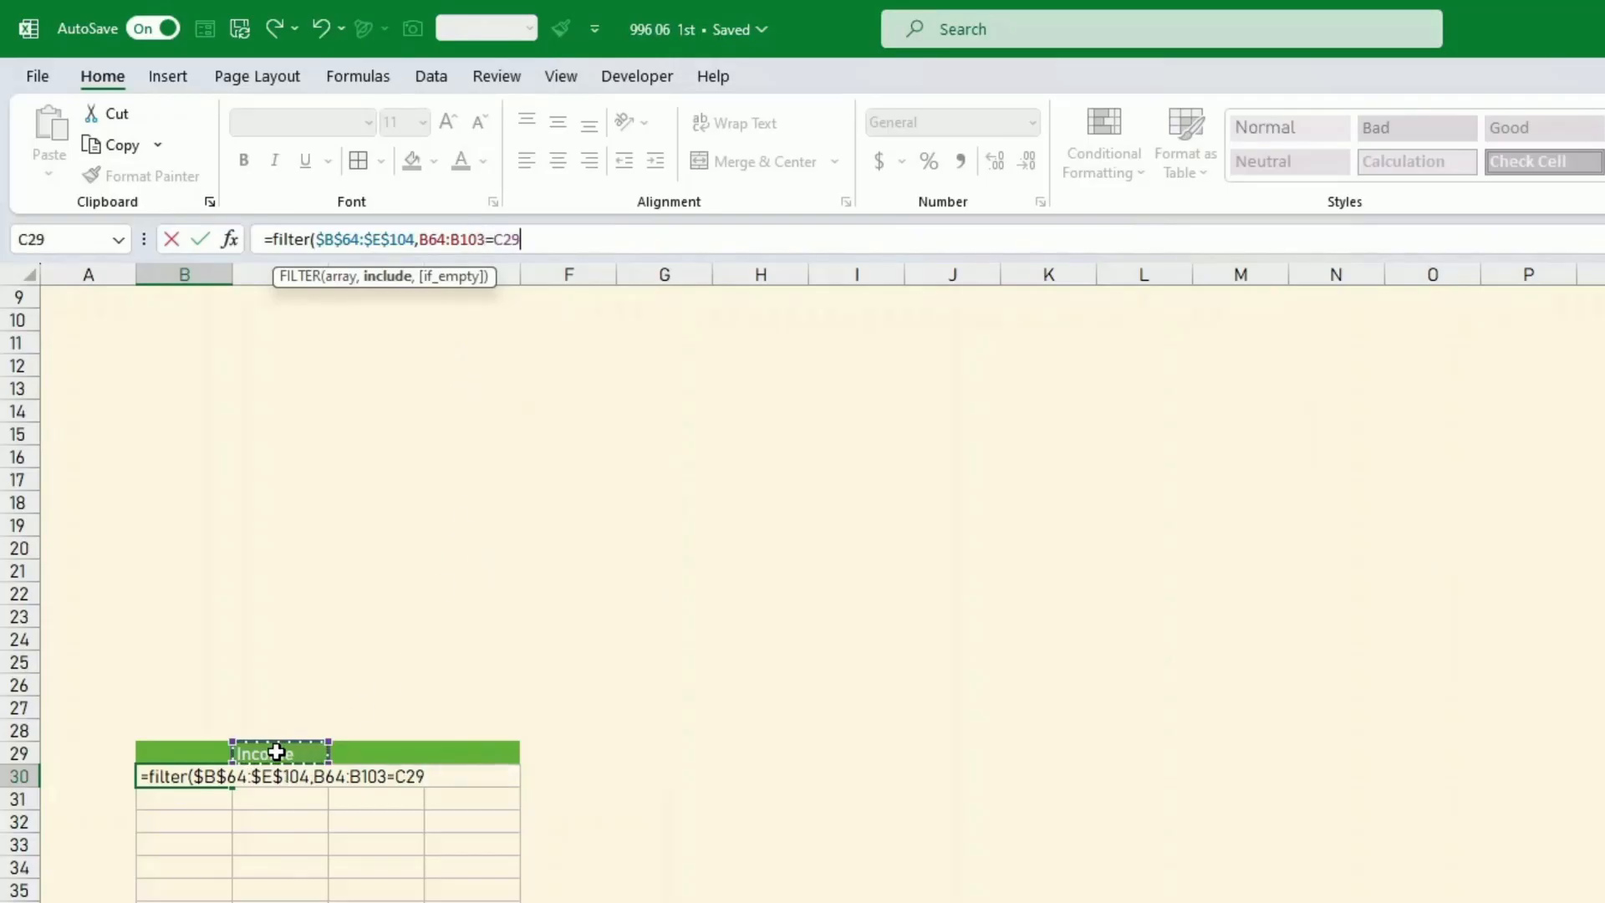
{"action": "left_click", "coordinate": [512, 240]}
{"action": "double_click", "coordinate": [506, 240]}
{"action": "key", "text": "F4"}
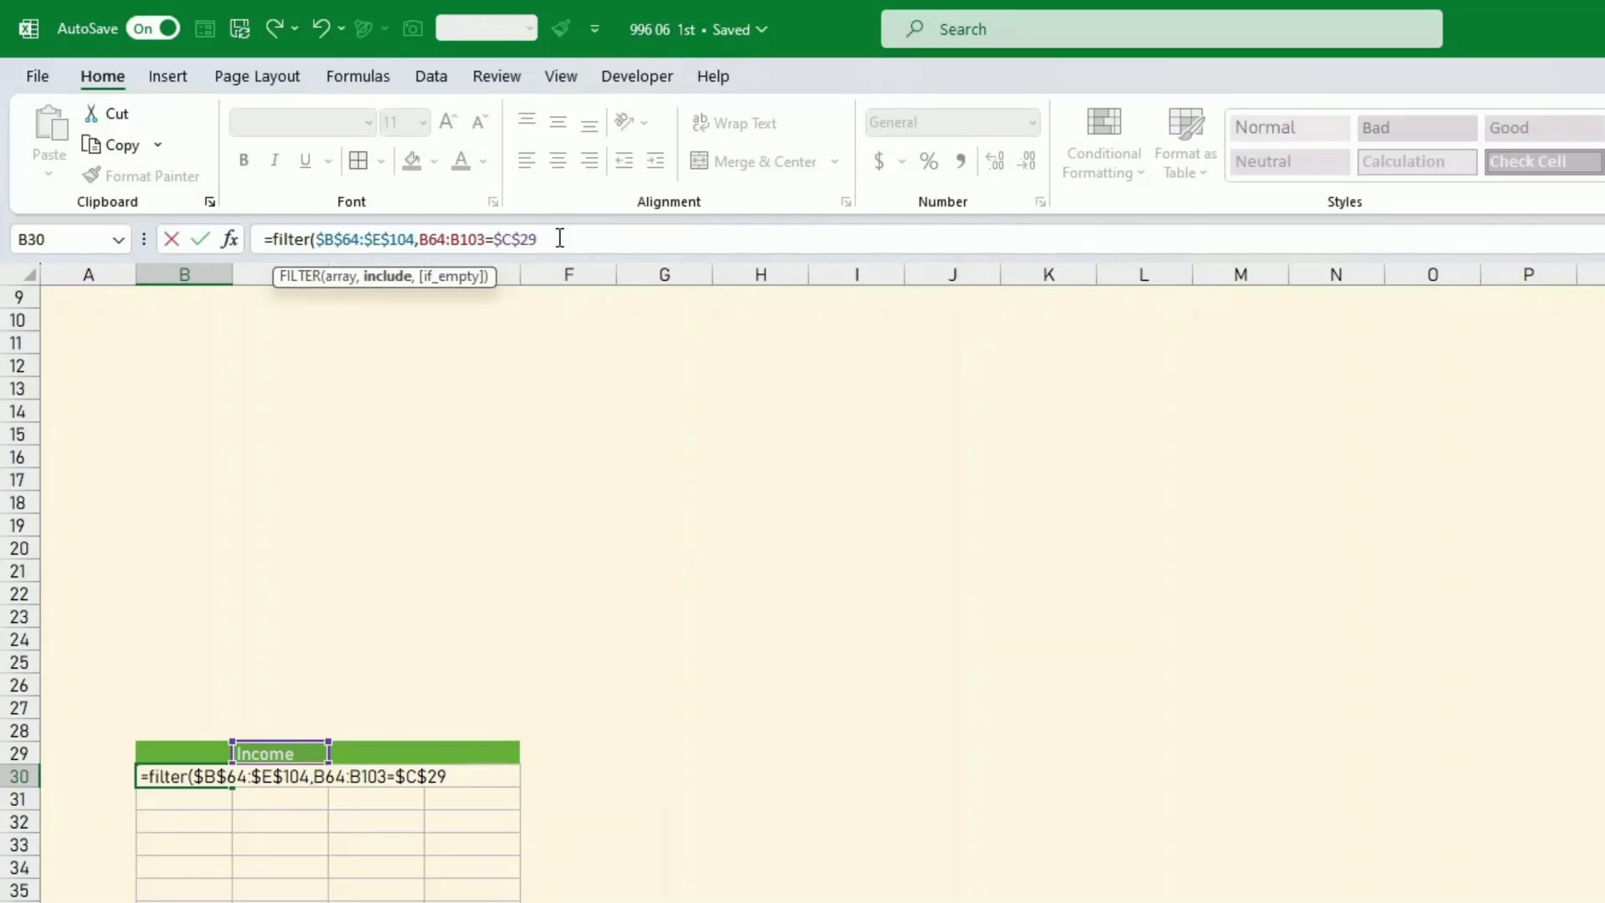
Complete the FILTER formula in B30 with the if-empty text "No "&C29&" yet"
{"action": "type", "text": ","}
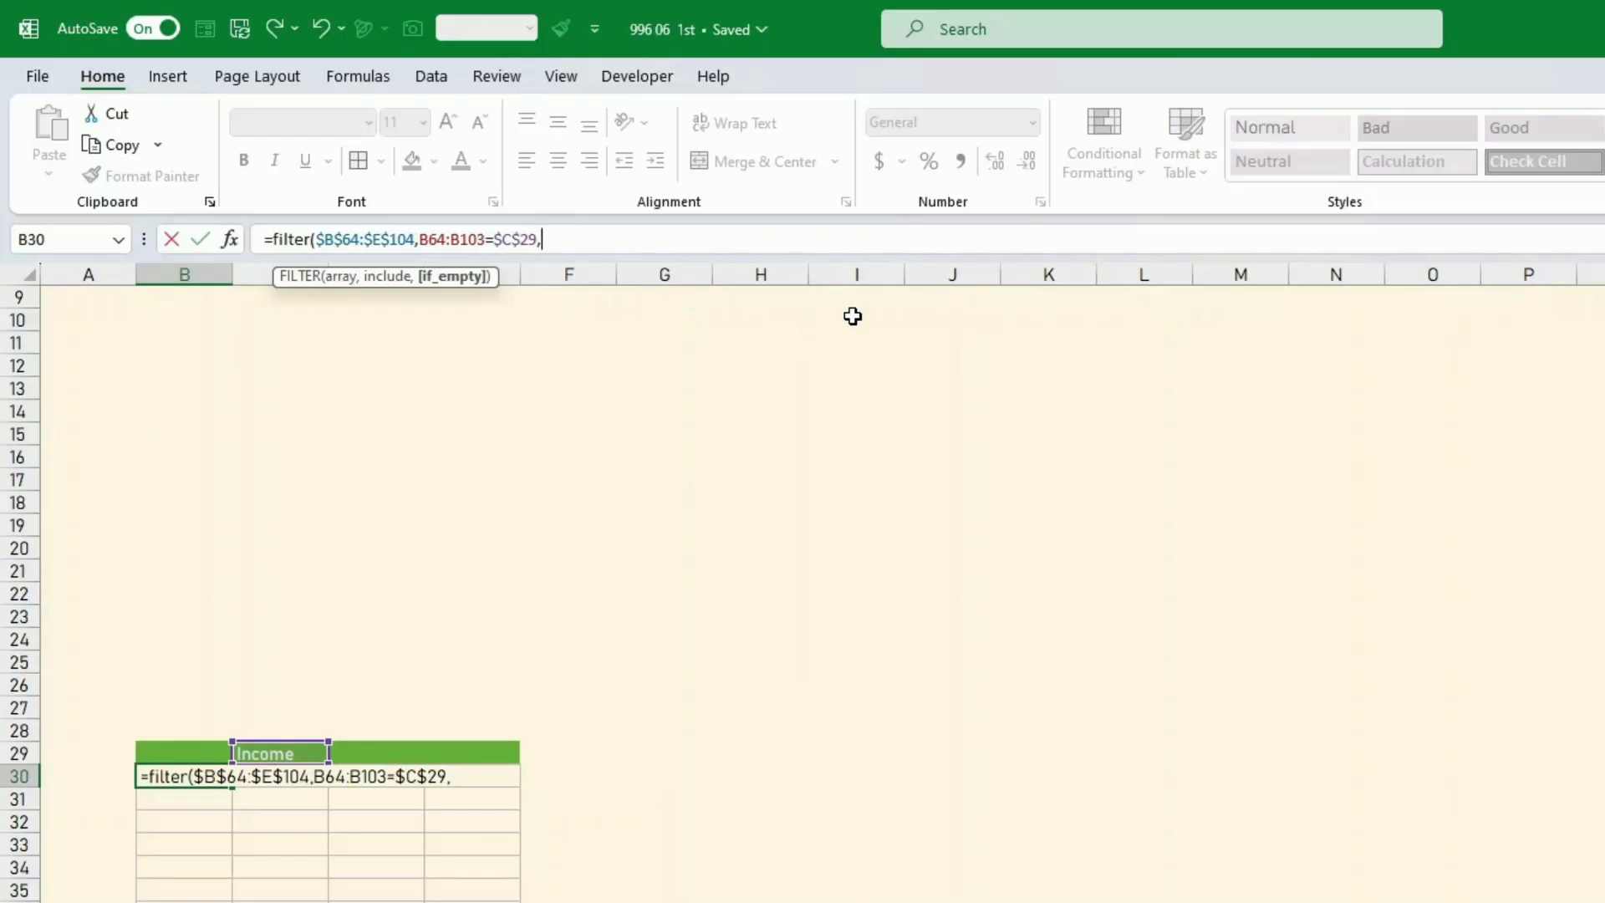
{"action": "type", "text": "\"No \"&"}
{"action": "key", "text": "Up"}
{"action": "key", "text": "Right"}
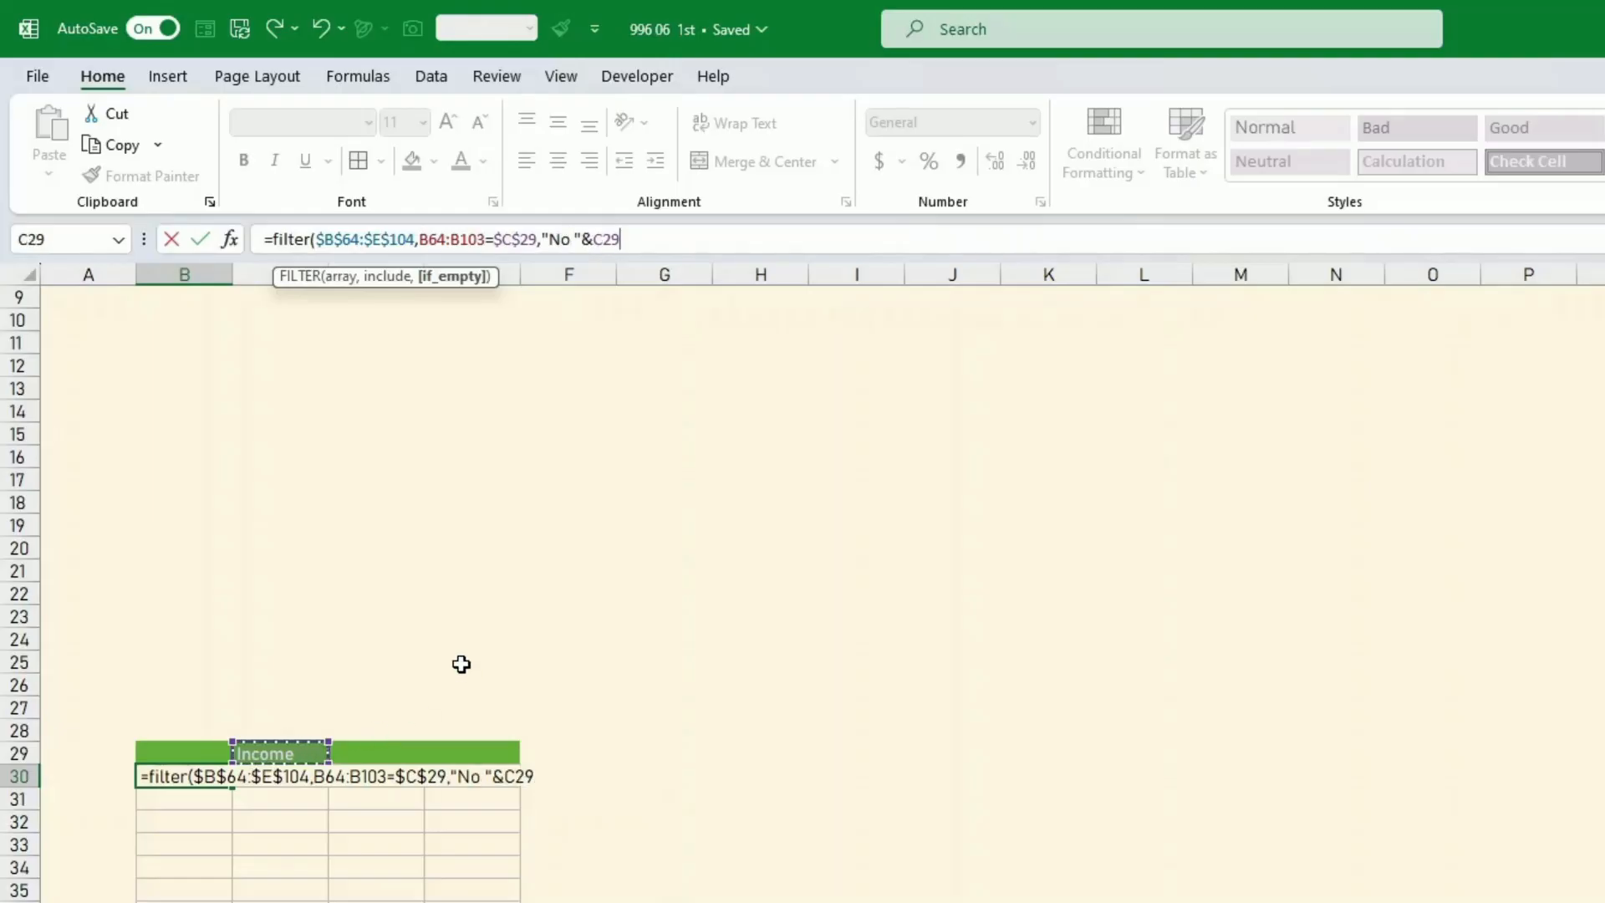
{"action": "type", "text": "\""}
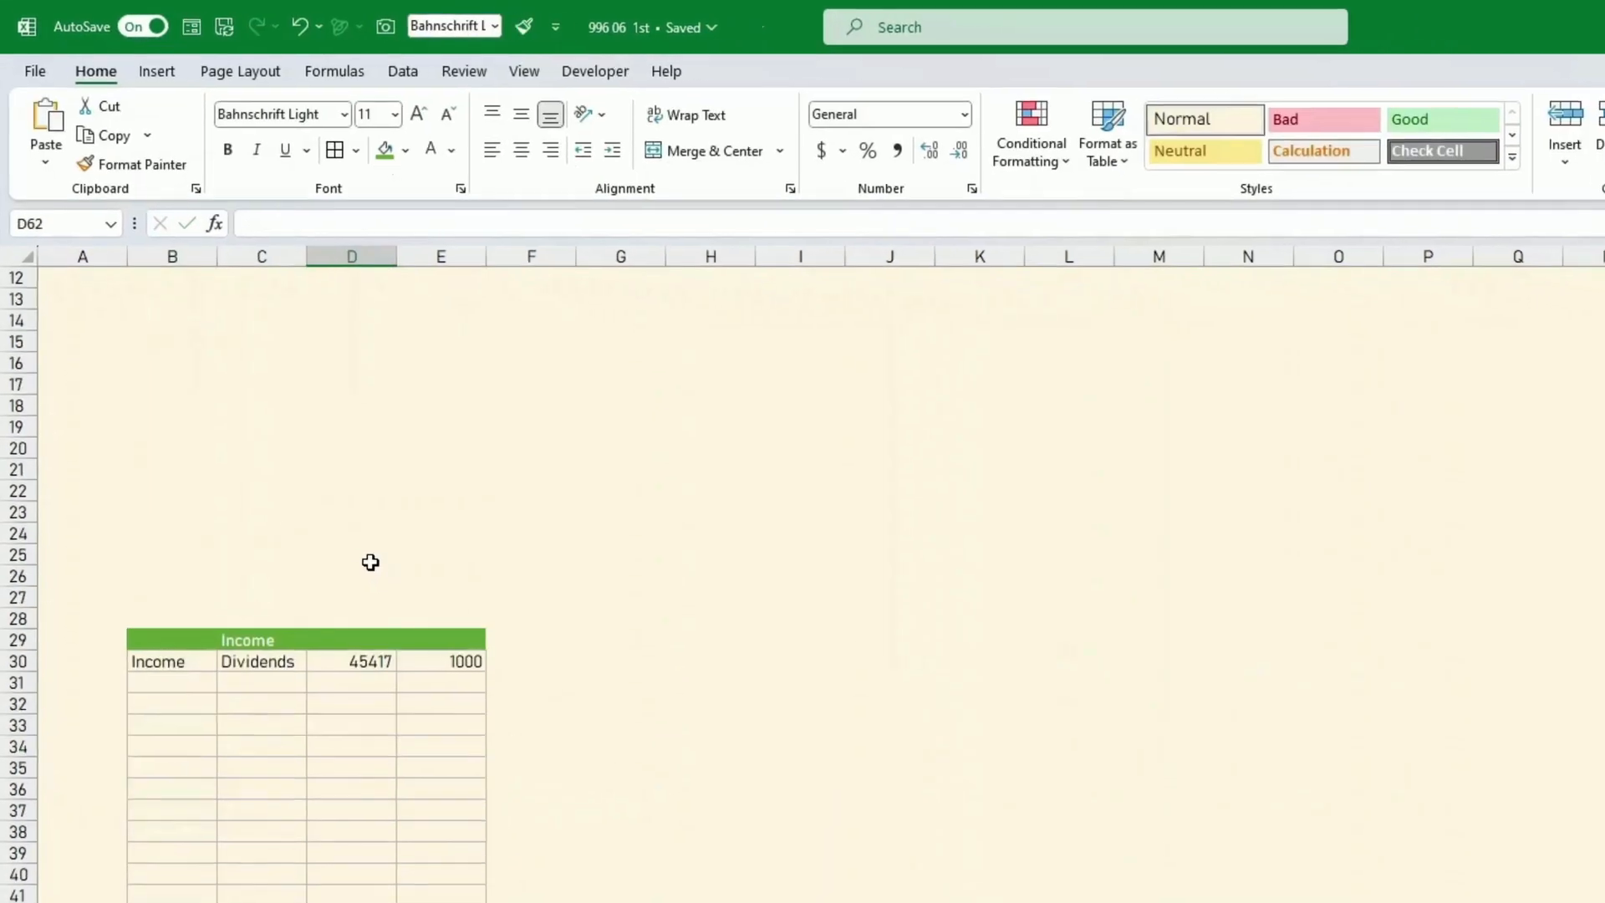
Test the Income table's empty message by clearing the type of the Dividends transaction in B71, and restore the entry
{"action": "scroll", "coordinate": [368, 562], "scroll_direction": "down", "scroll_amount": 12}
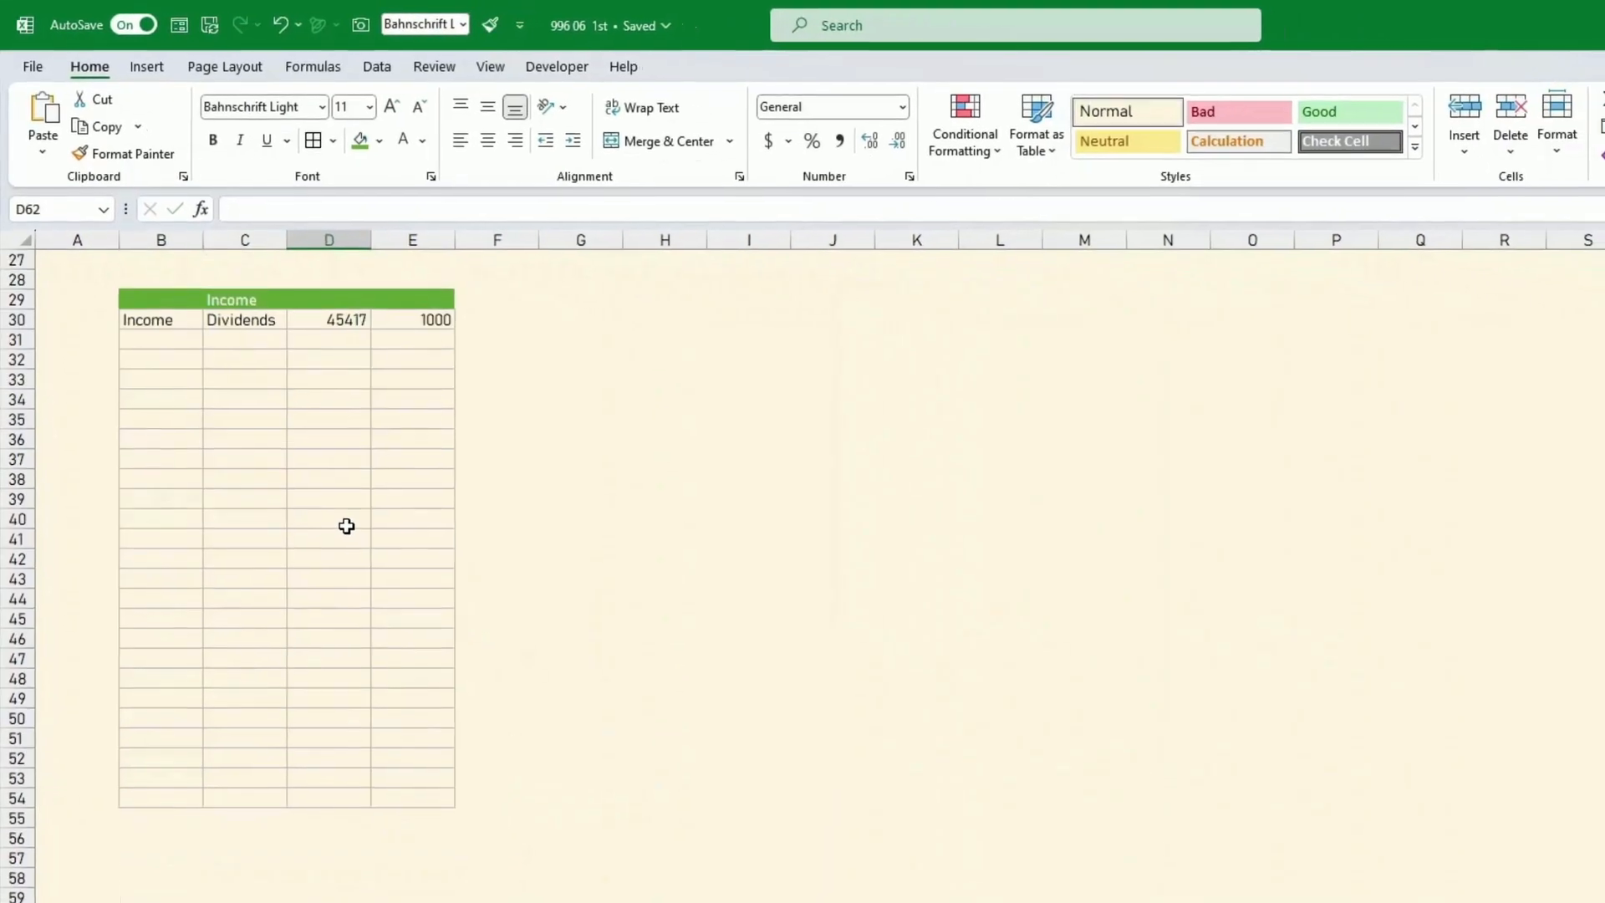
{"action": "left_click", "coordinate": [194, 790]}
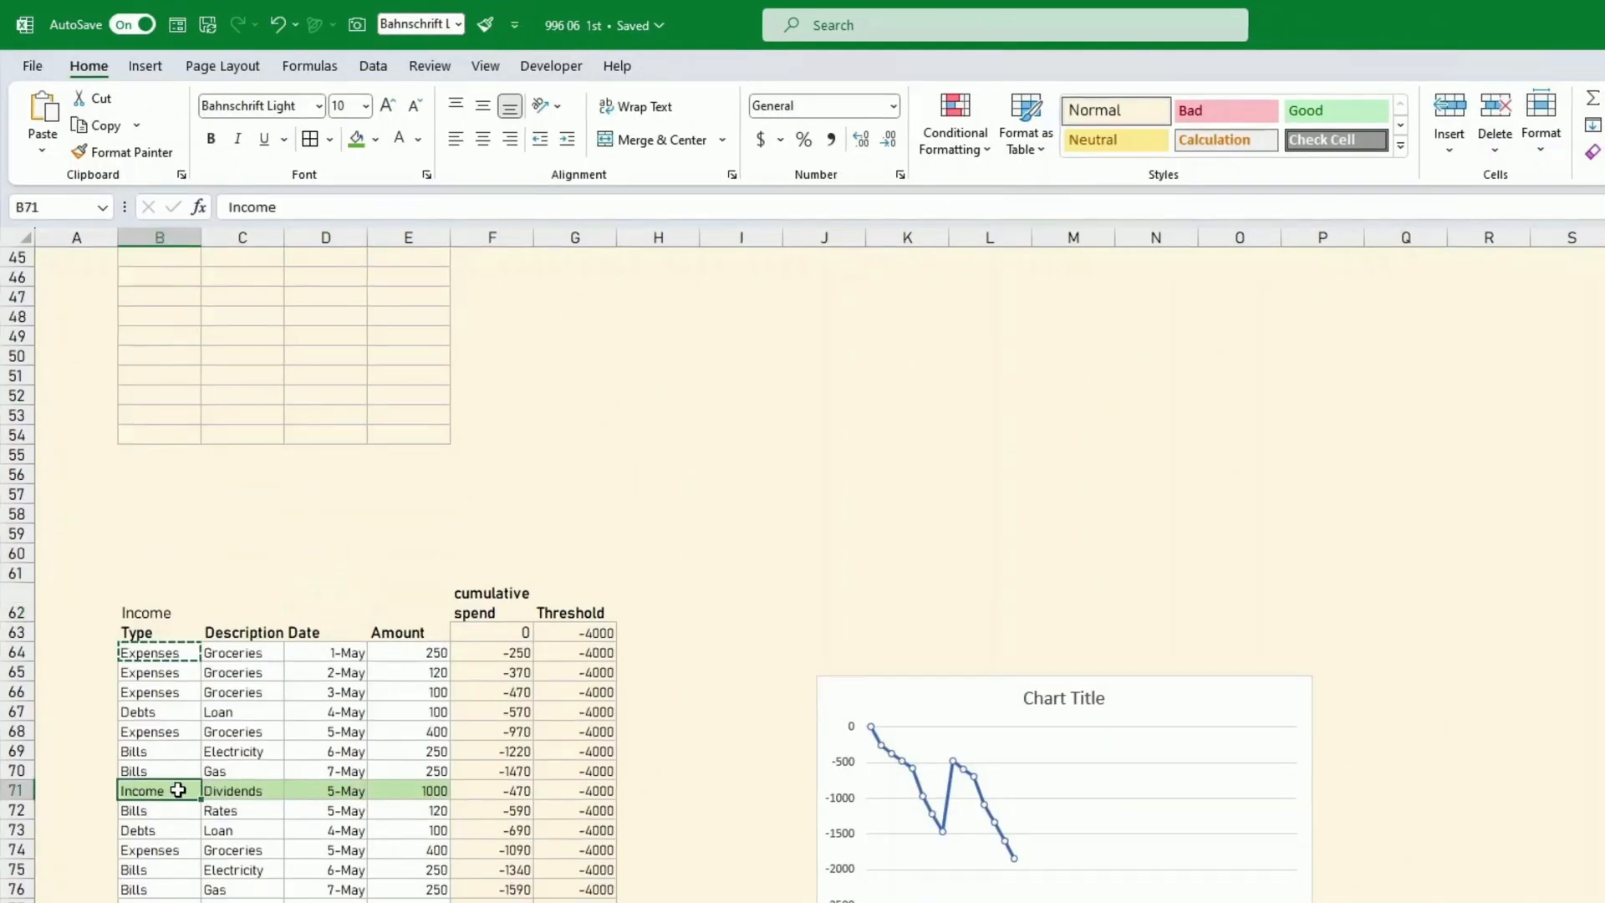
{"action": "key", "text": "Delete"}
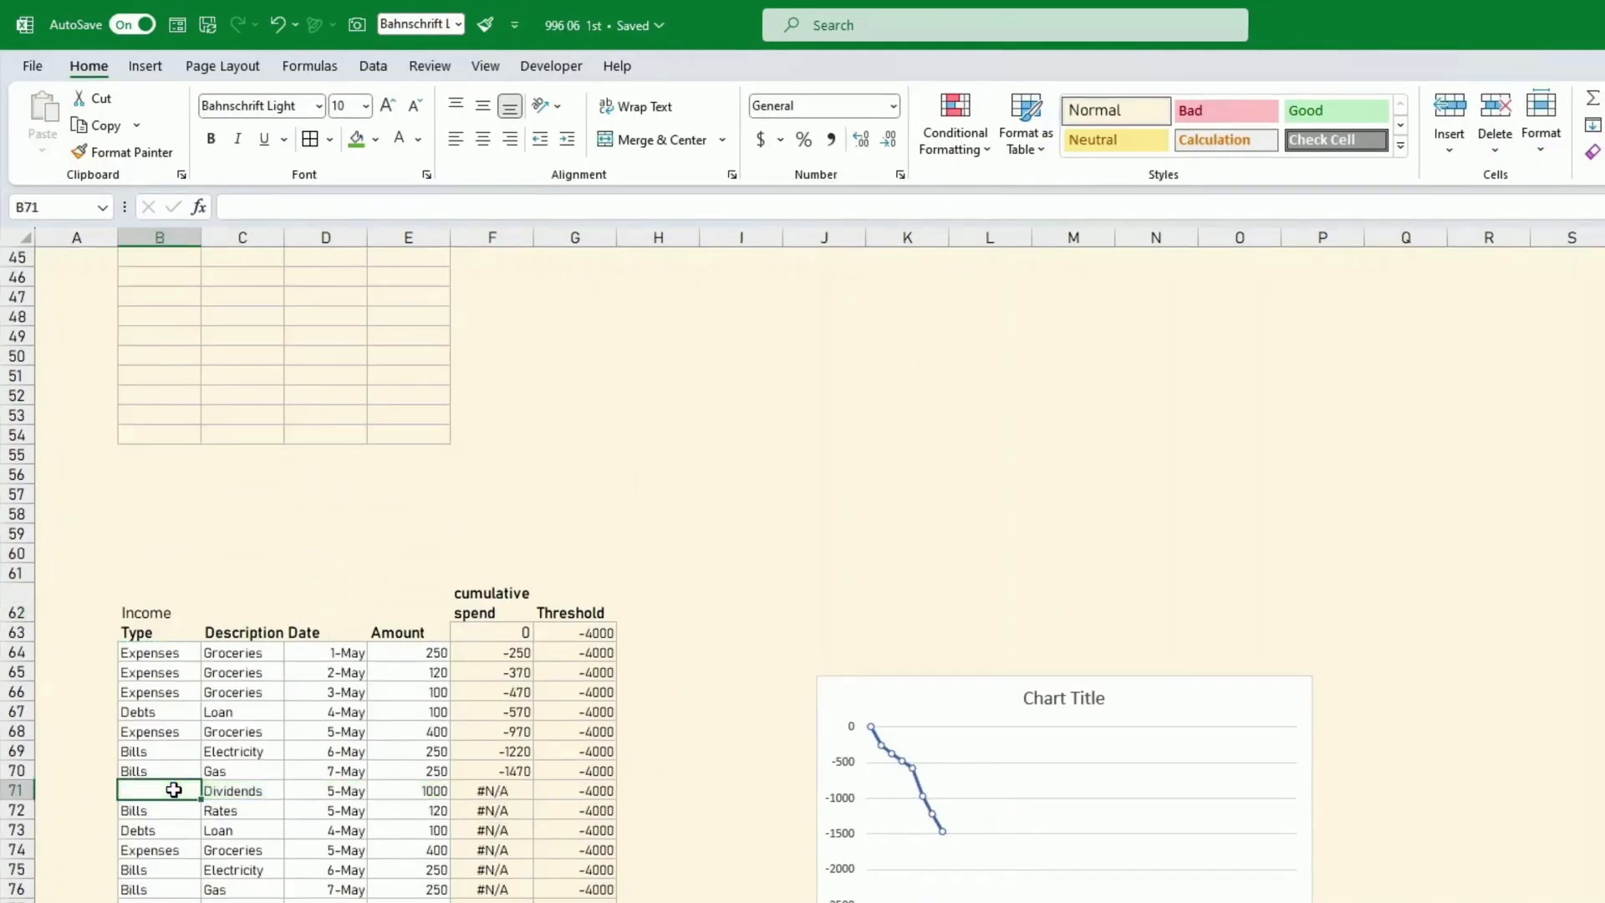
{"action": "scroll", "coordinate": [174, 790], "scroll_direction": "up", "scroll_amount": 4}
{"action": "scroll", "coordinate": [174, 790], "scroll_direction": "up", "scroll_amount": 4}
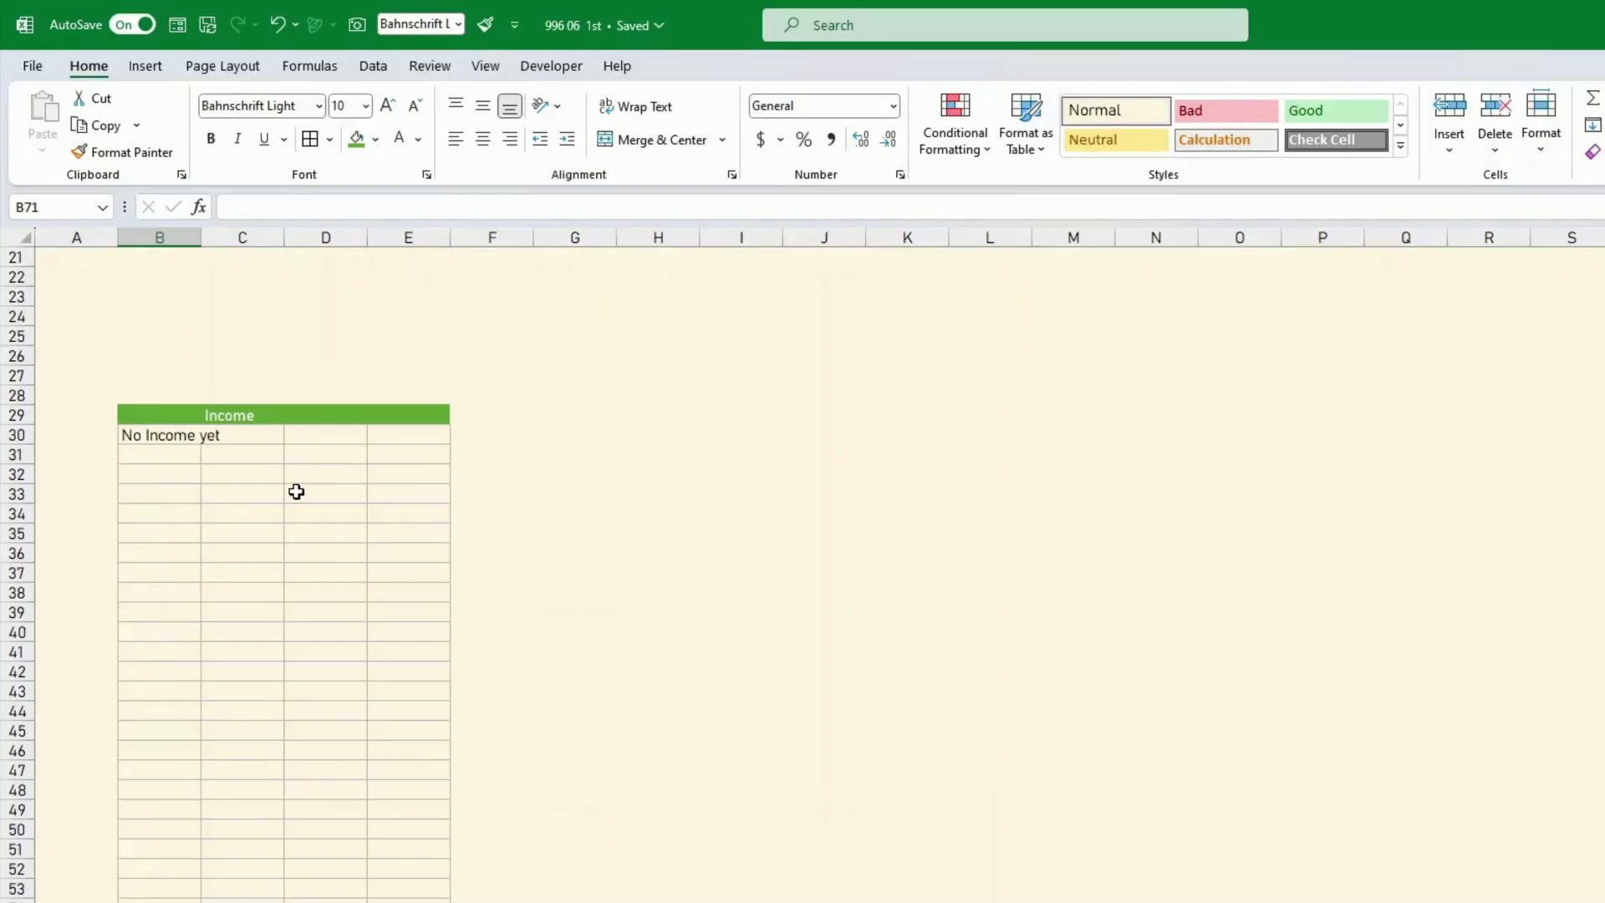
{"action": "scroll", "coordinate": [384, 596], "scroll_direction": "up", "scroll_amount": 6}
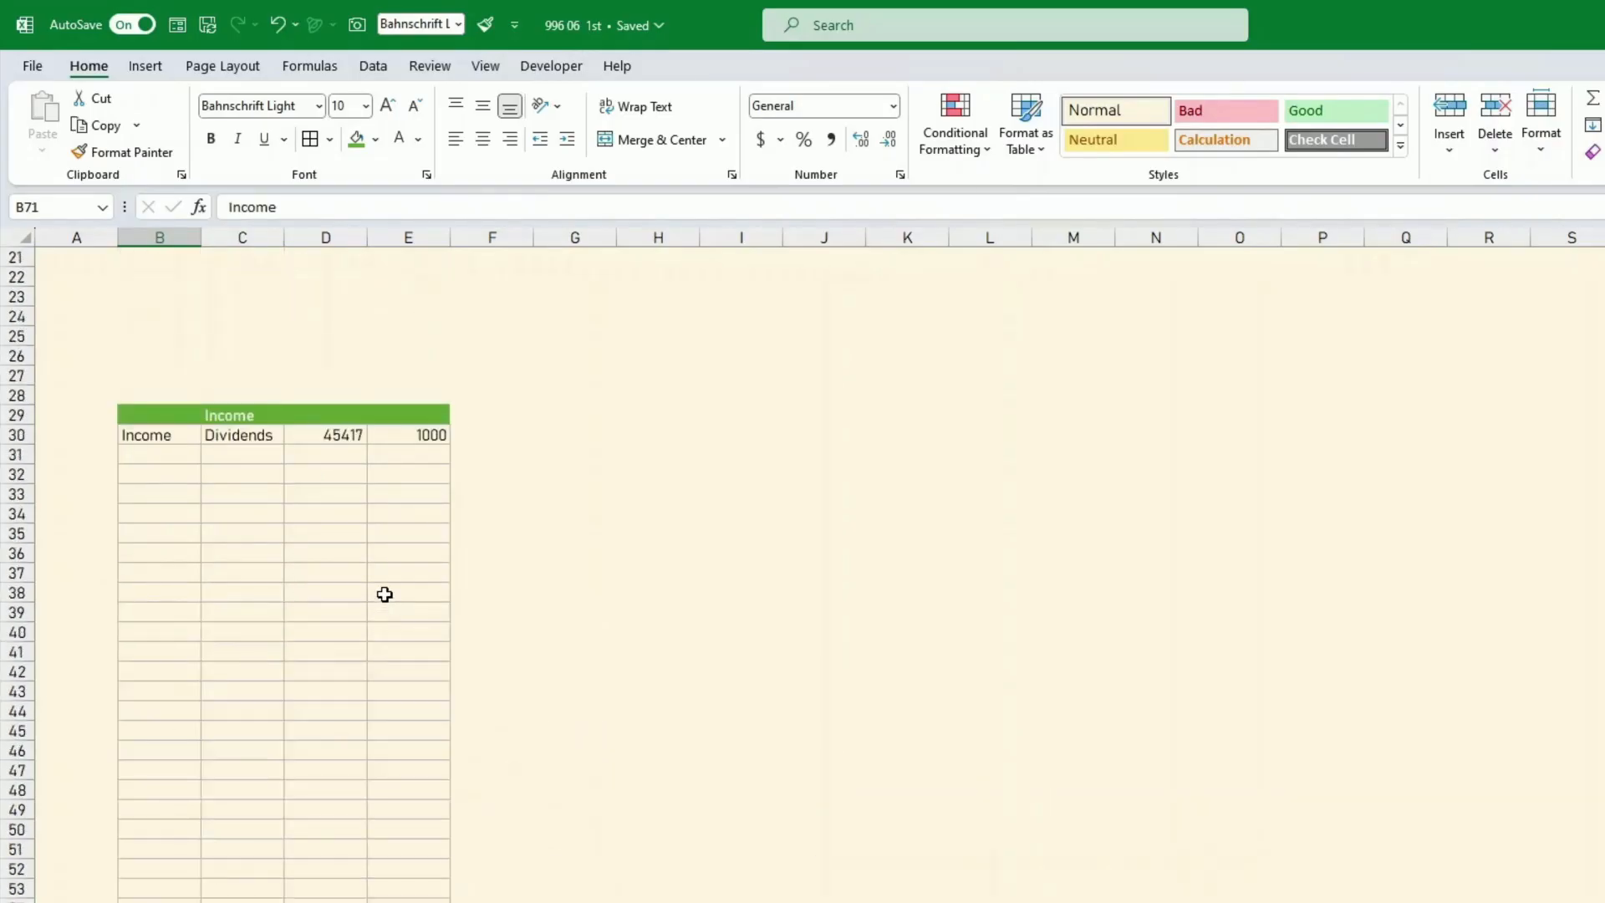
{"action": "scroll", "coordinate": [384, 594], "scroll_direction": "down", "scroll_amount": 7}
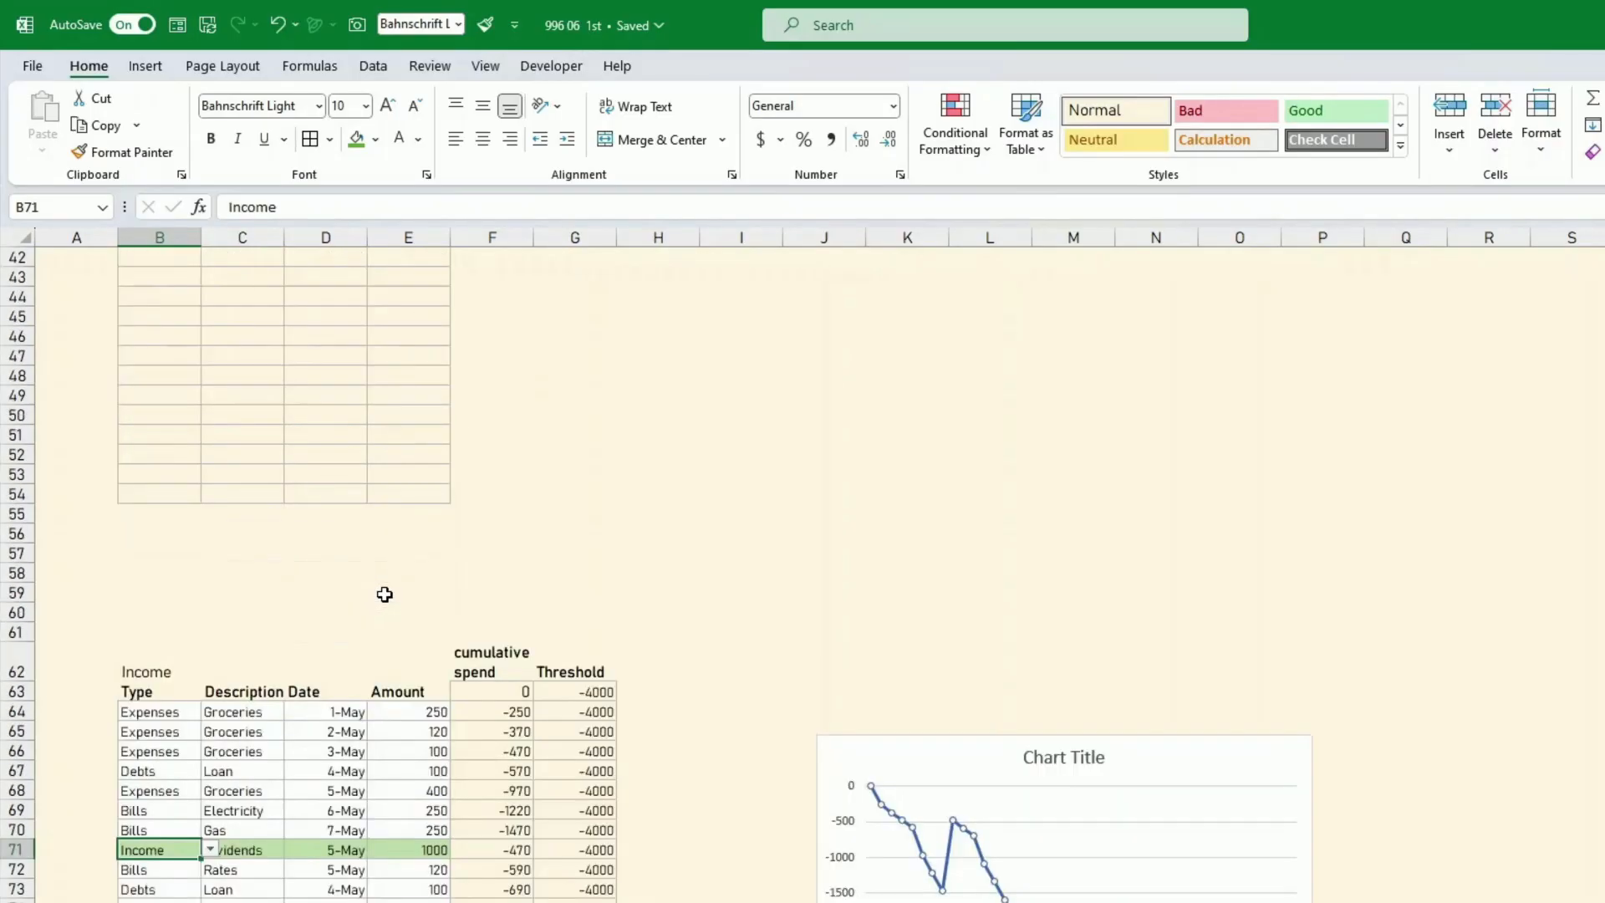
{"action": "scroll", "coordinate": [384, 594], "scroll_direction": "up", "scroll_amount": 6}
{"action": "scroll", "coordinate": [384, 595], "scroll_direction": "down", "scroll_amount": 10}
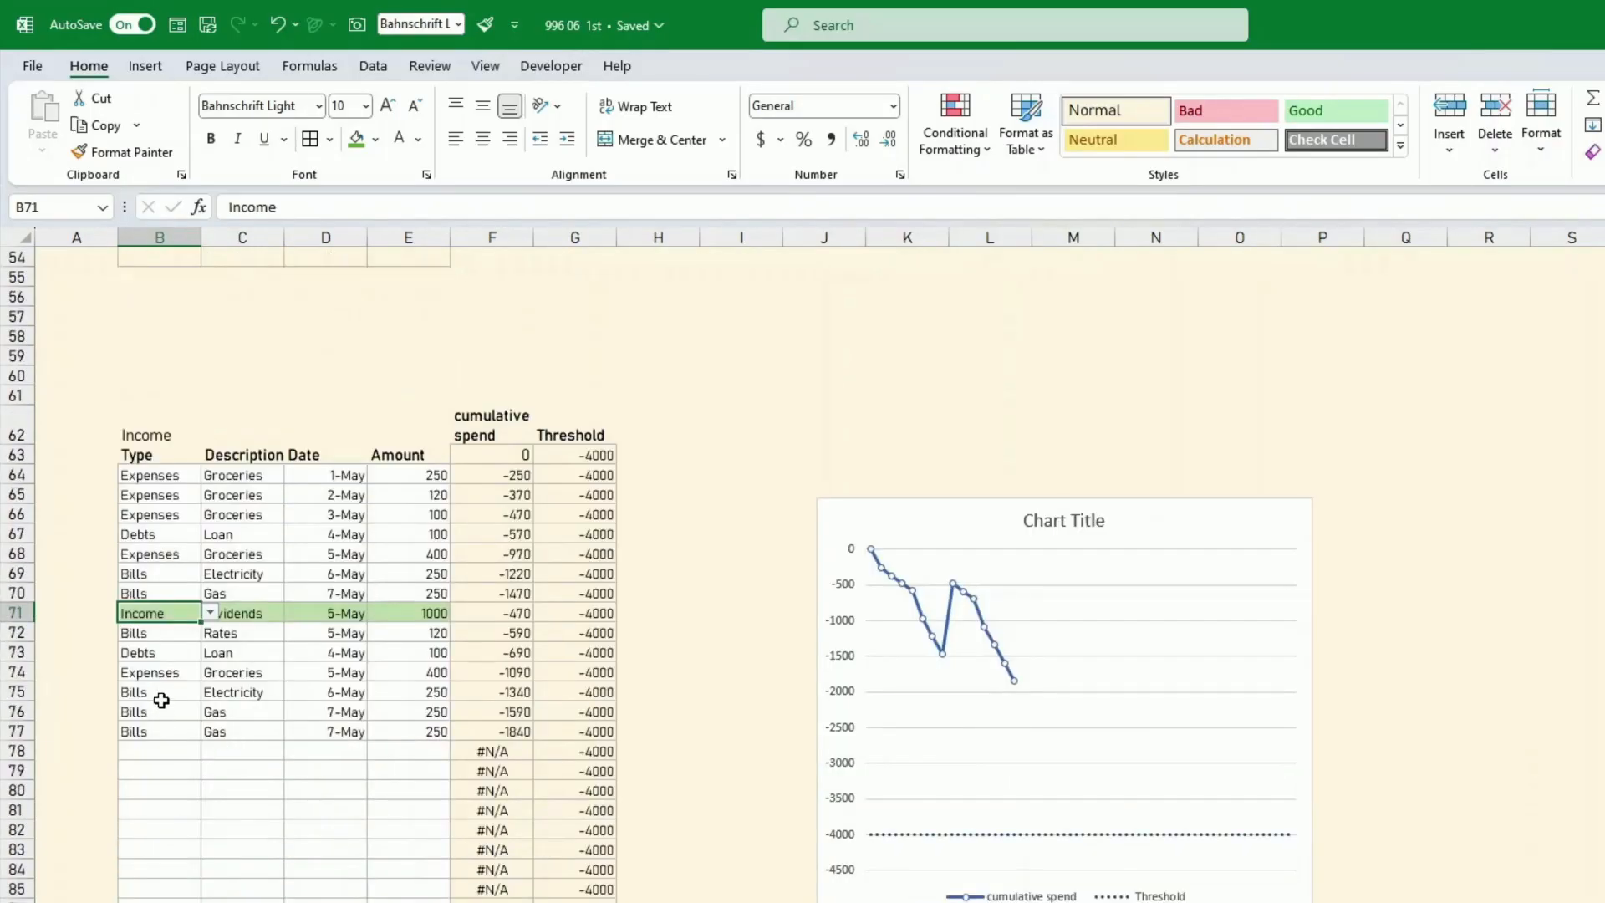
Set the type of the Electricity transaction in B75 to Income and check the Income table
{"action": "left_click", "coordinate": [163, 694]}
{"action": "left_click", "coordinate": [212, 691]}
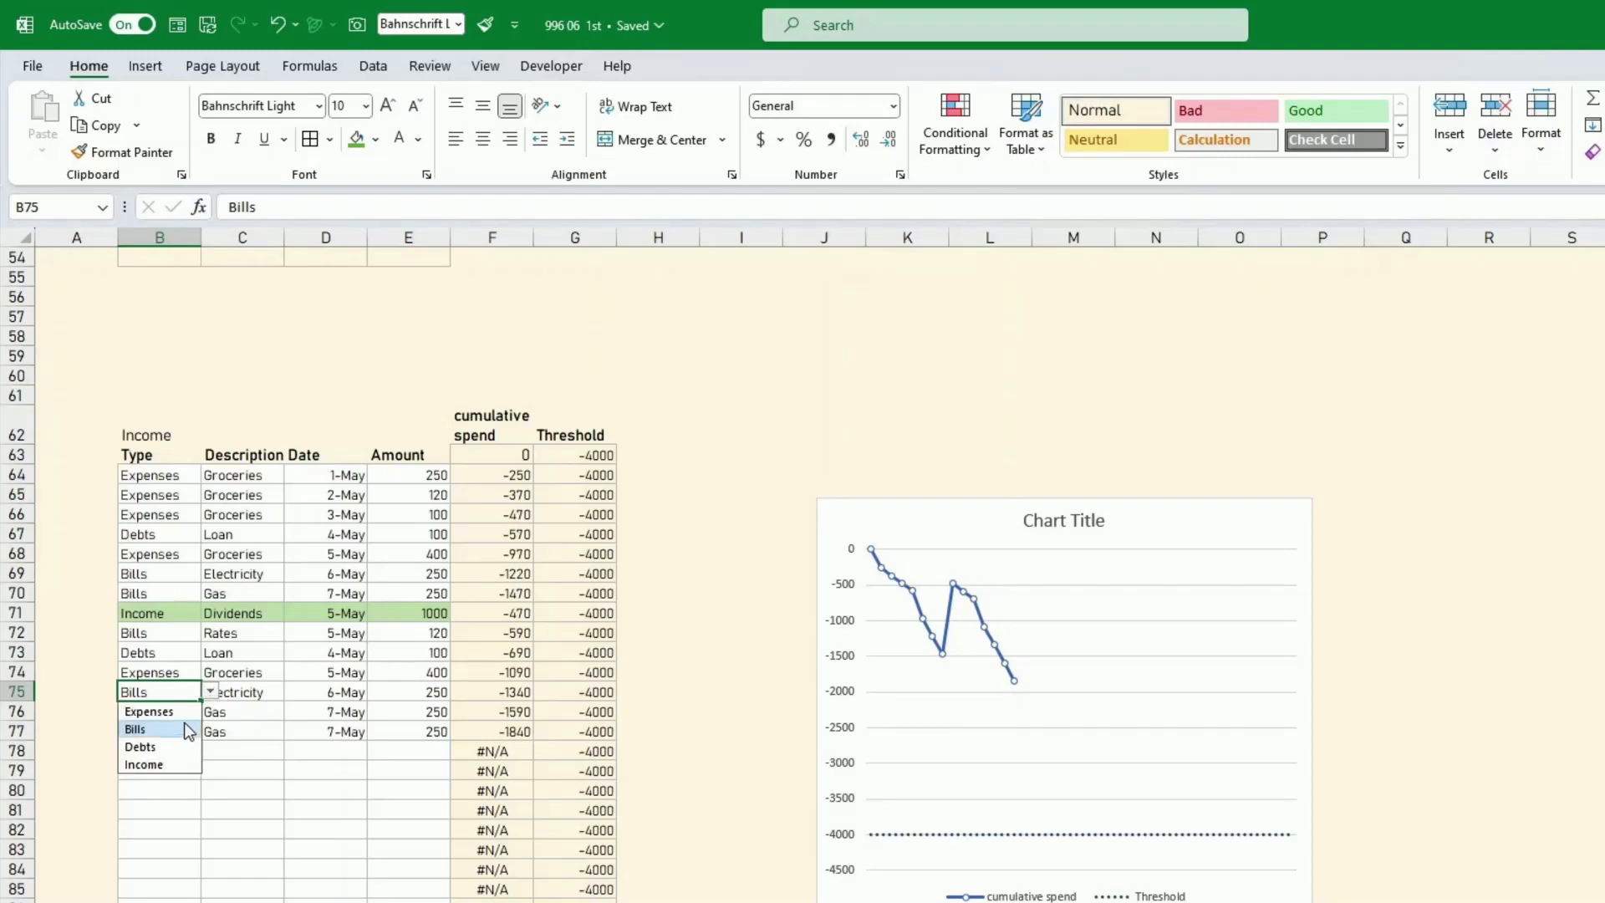
{"action": "left_click", "coordinate": [183, 764]}
{"action": "left_click", "coordinate": [251, 767]}
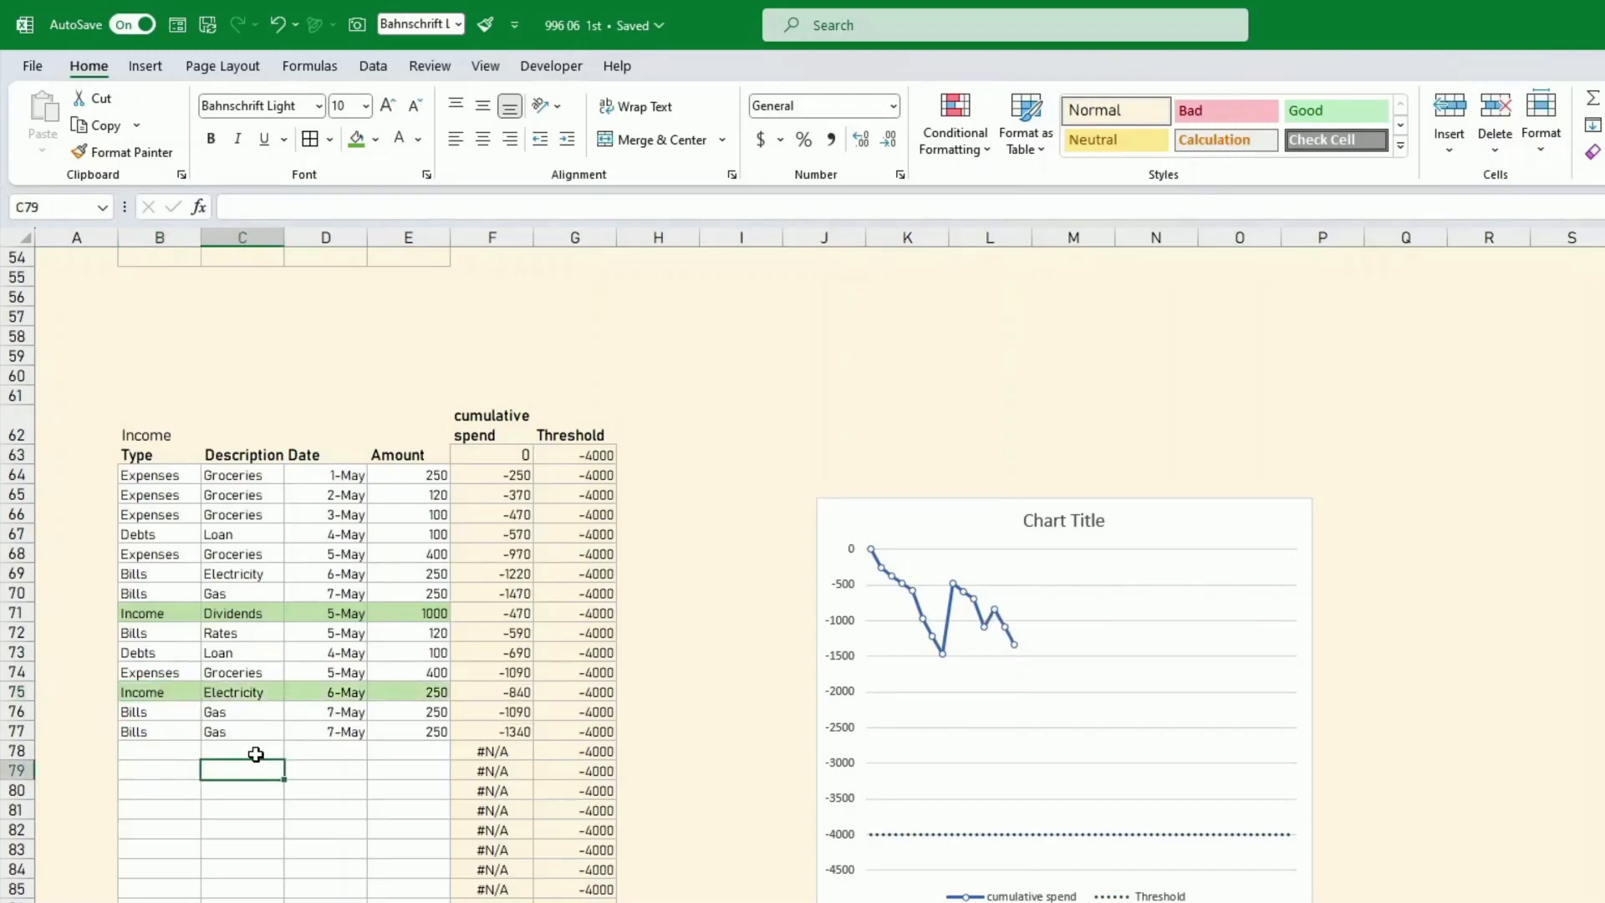
{"action": "scroll", "coordinate": [254, 754], "scroll_direction": "up", "scroll_amount": 13}
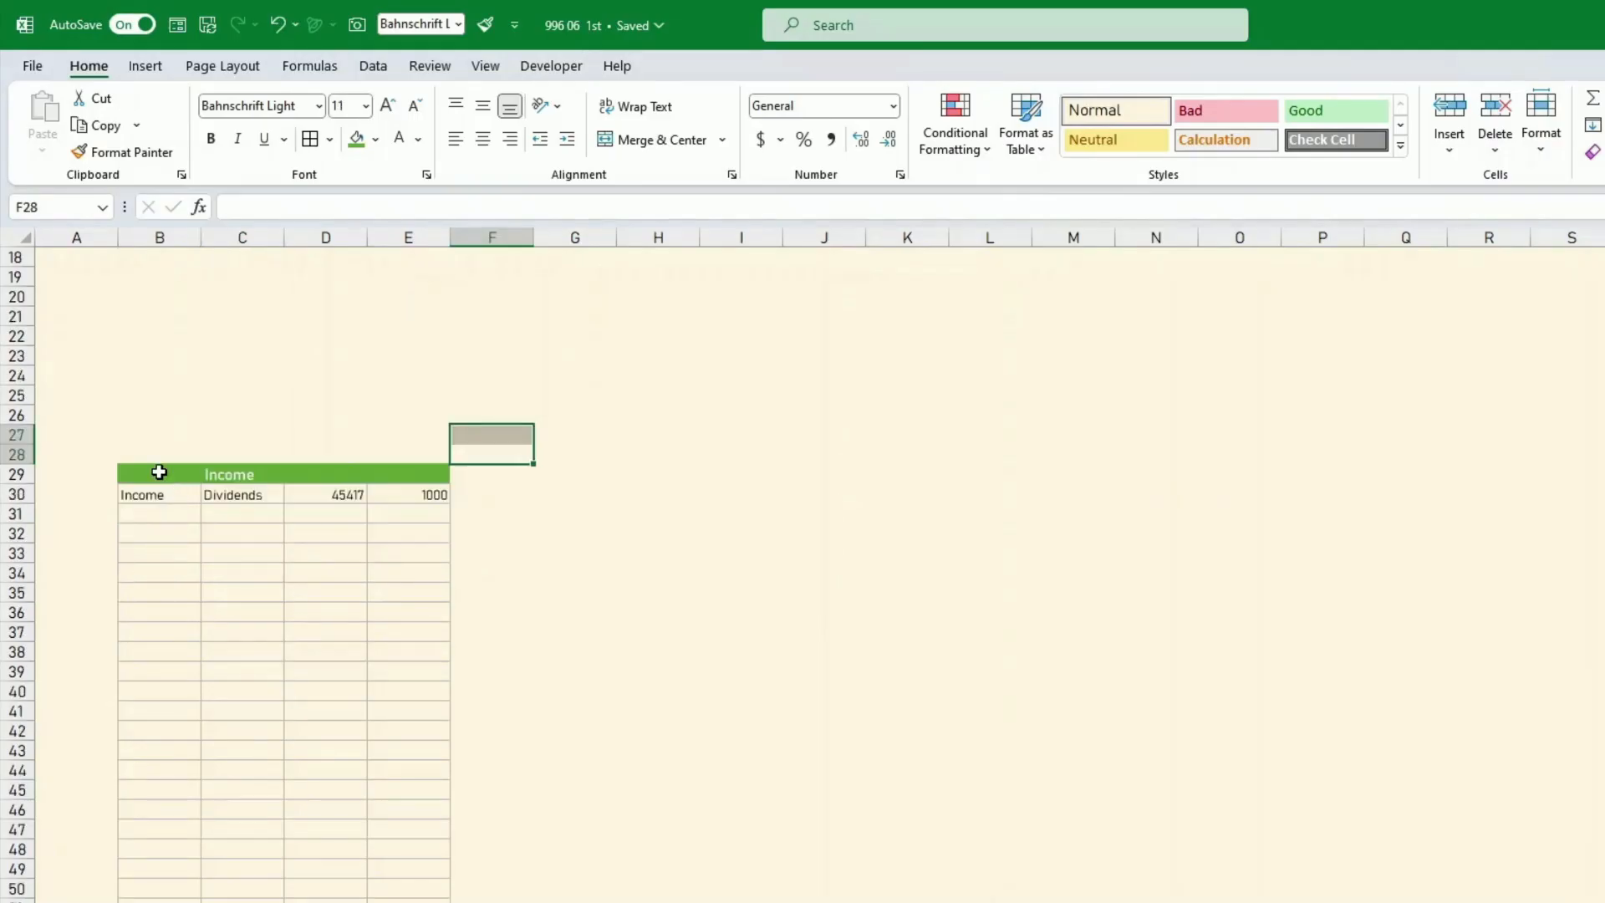
Copy the whole Income table, including its green header starting at B29, to G29
{"action": "left_click_drag", "start_coordinate": [159, 473], "coordinate": [422, 901]}
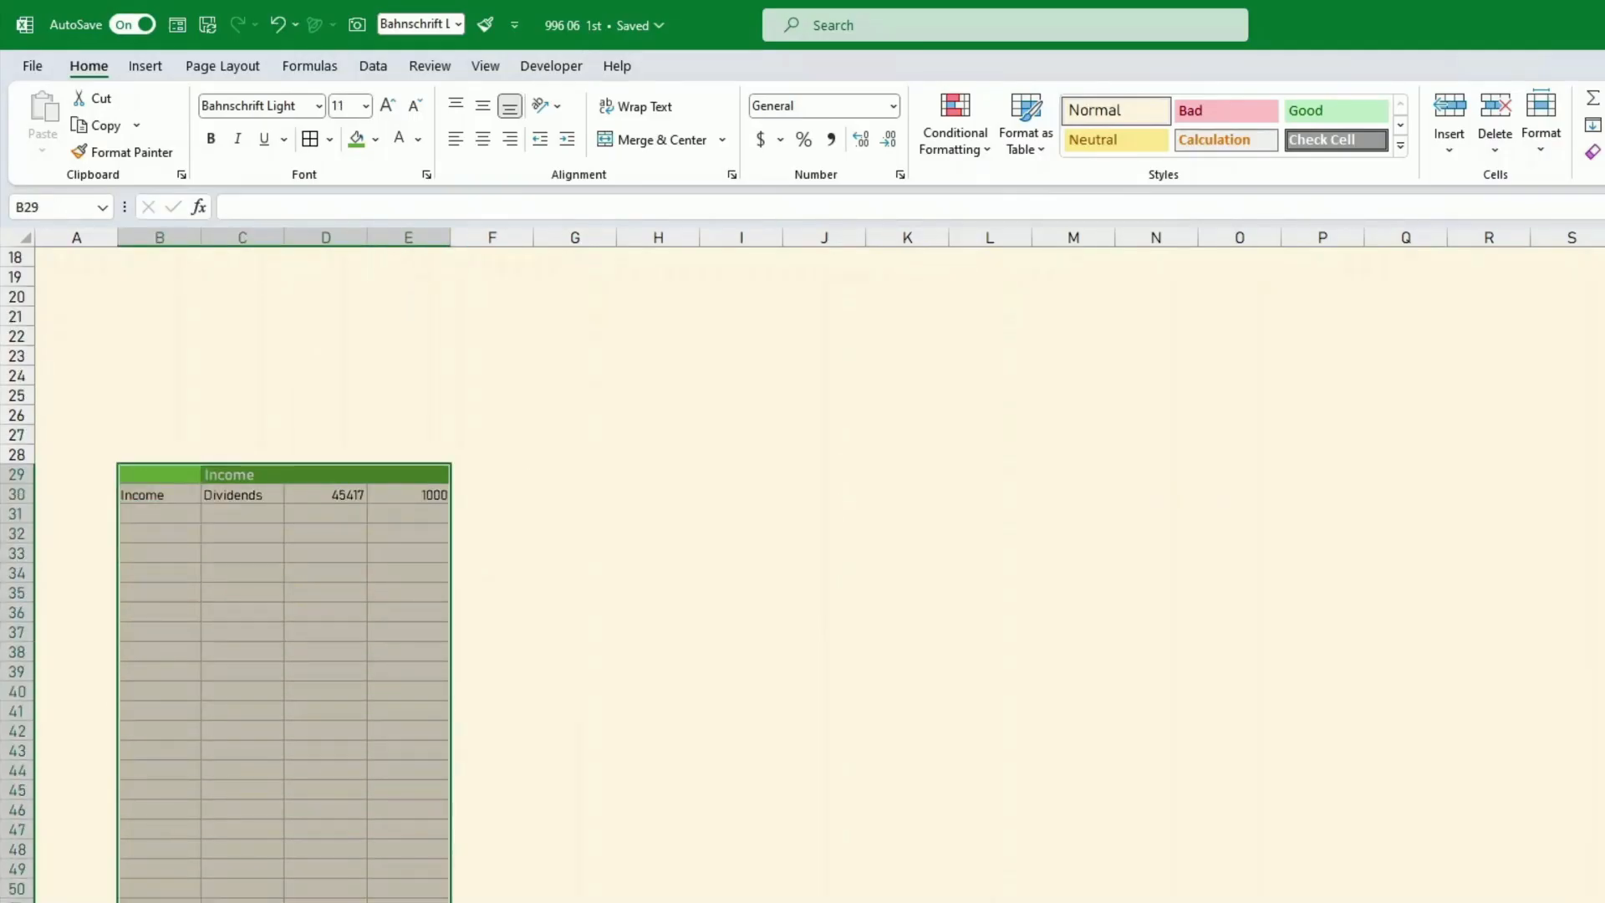
{"action": "key", "text": "ctrl+c"}
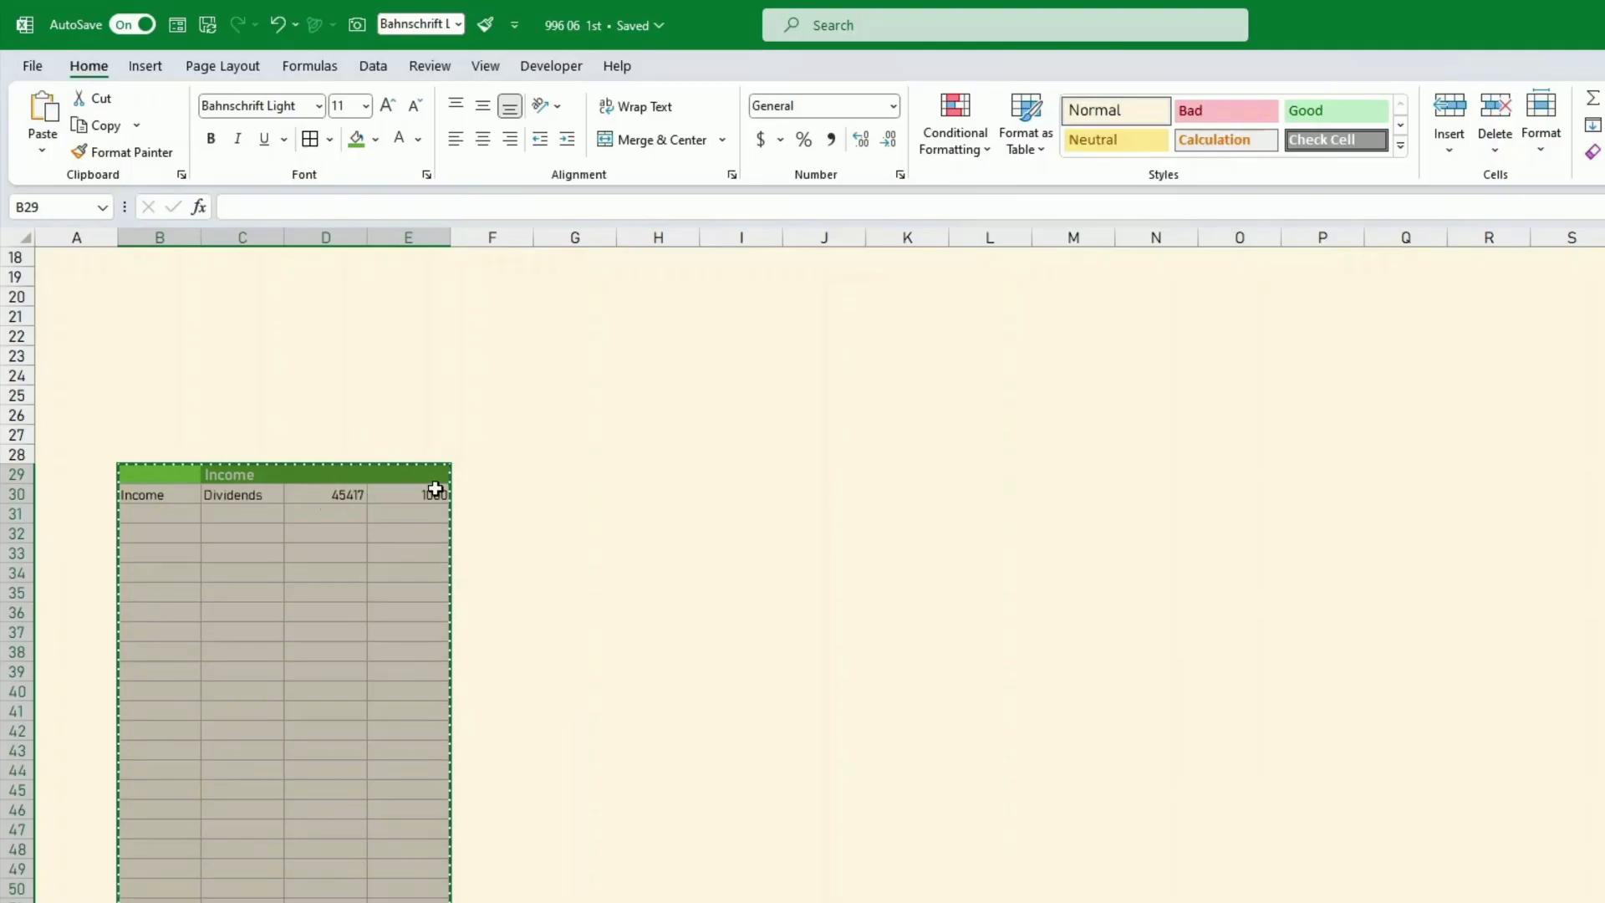
{"action": "left_click", "coordinate": [525, 468]}
{"action": "left_click", "coordinate": [580, 476]}
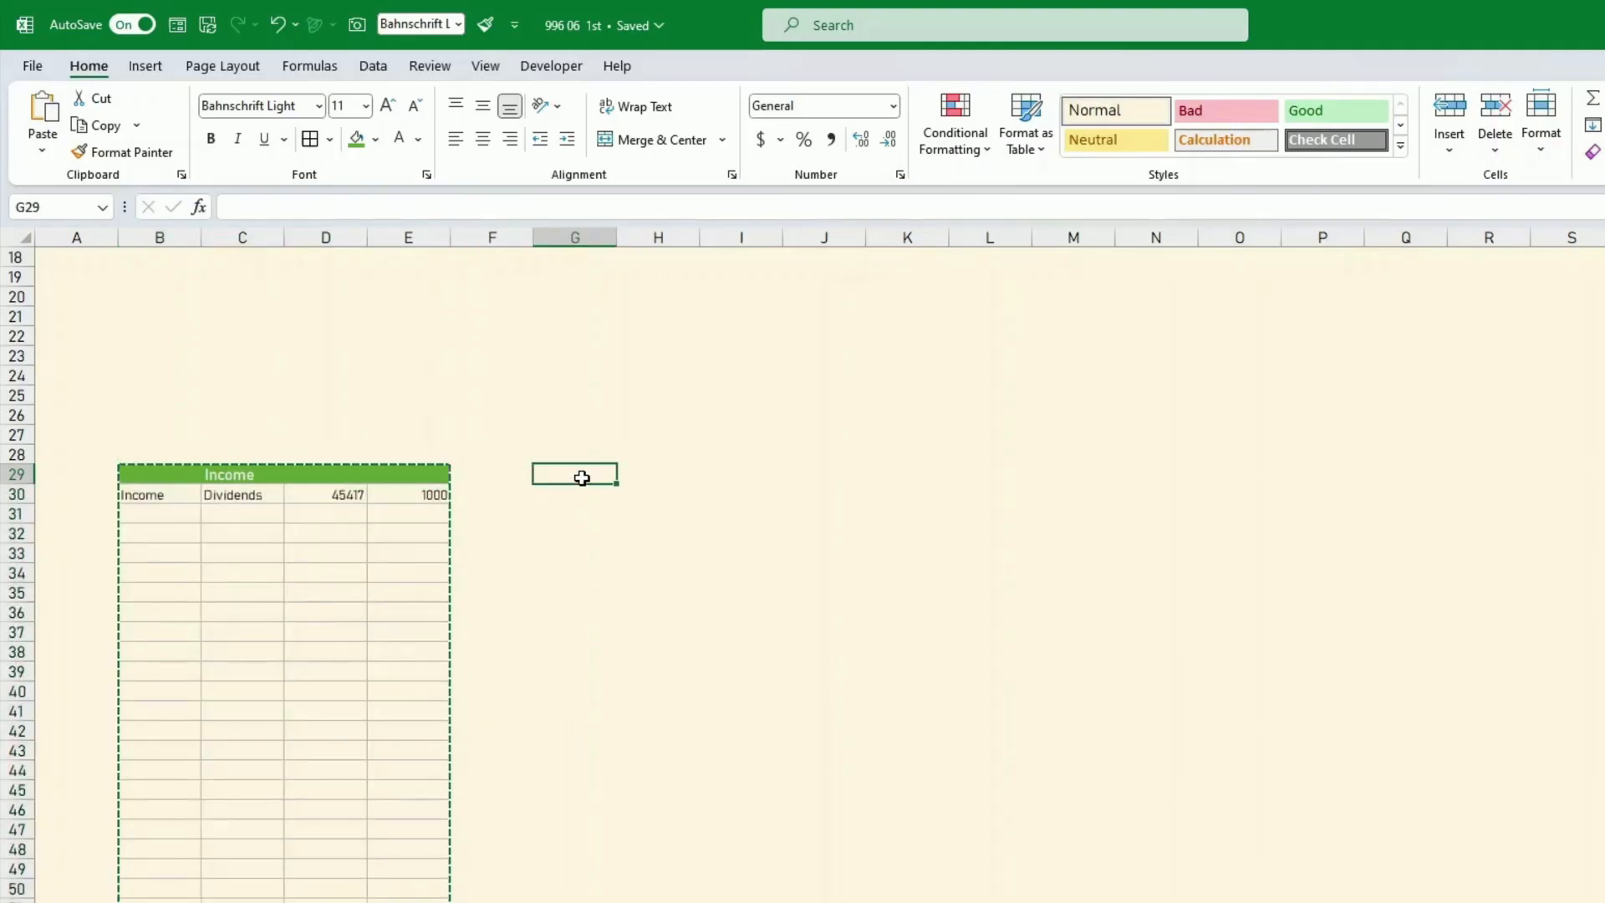
{"action": "key", "text": "ctrl+v"}
Link the copied table's header cell H29 to the Expenses label with the formula =Settings!D12
{"action": "left_click", "coordinate": [627, 476]}
{"action": "type", "text": "="}
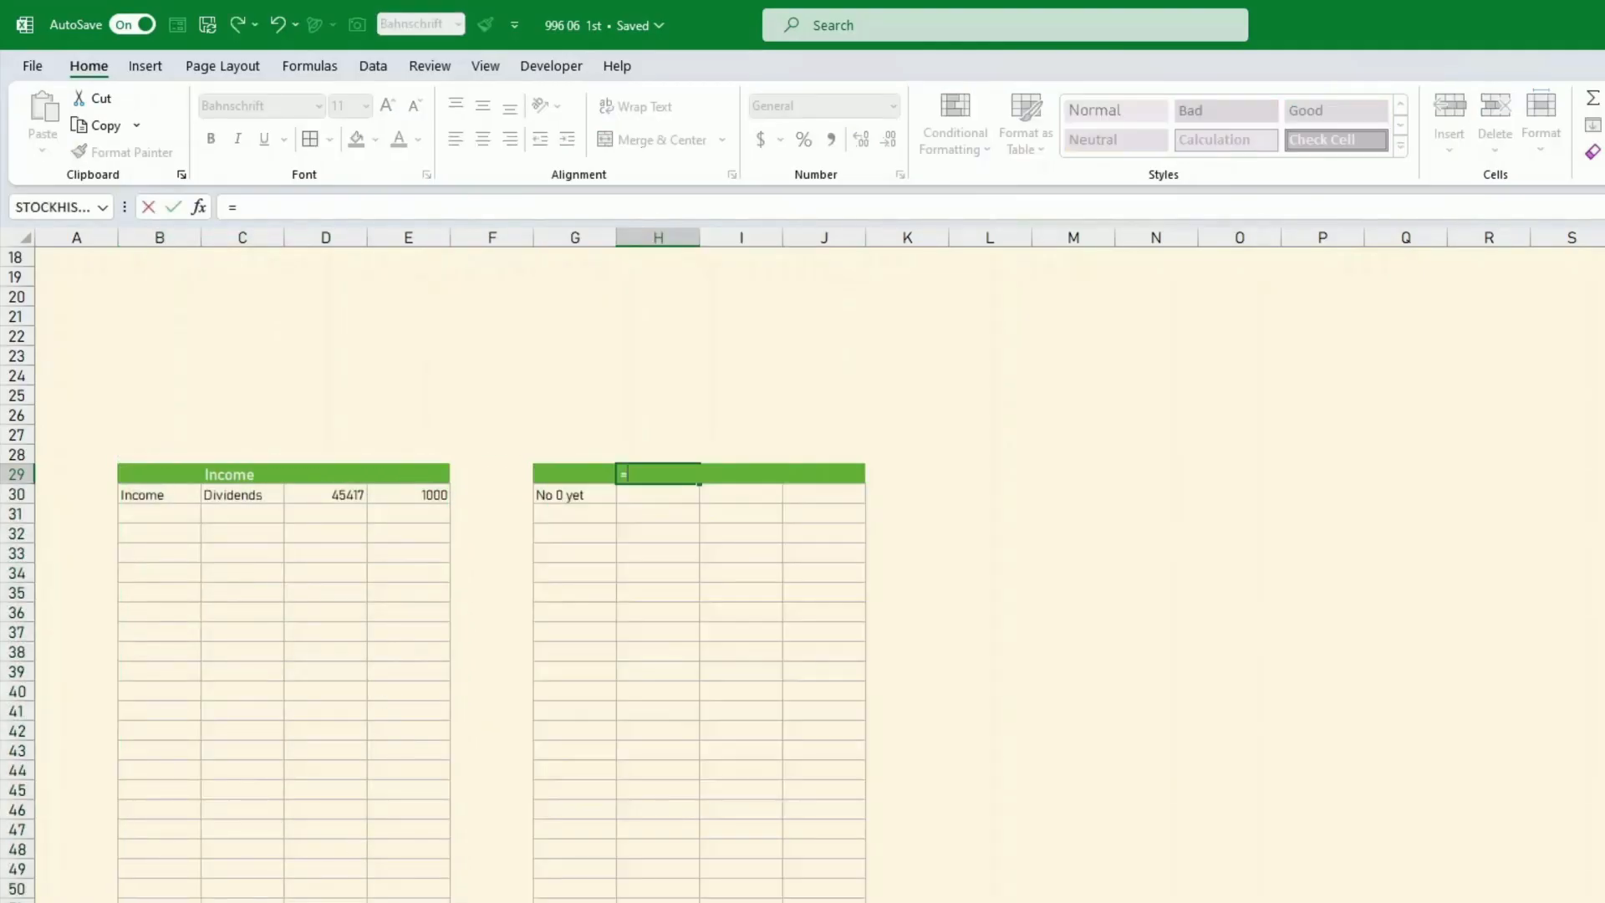
{"action": "key", "text": "ctrl+Page_Up"}
{"action": "left_click", "coordinate": [336, 483]}
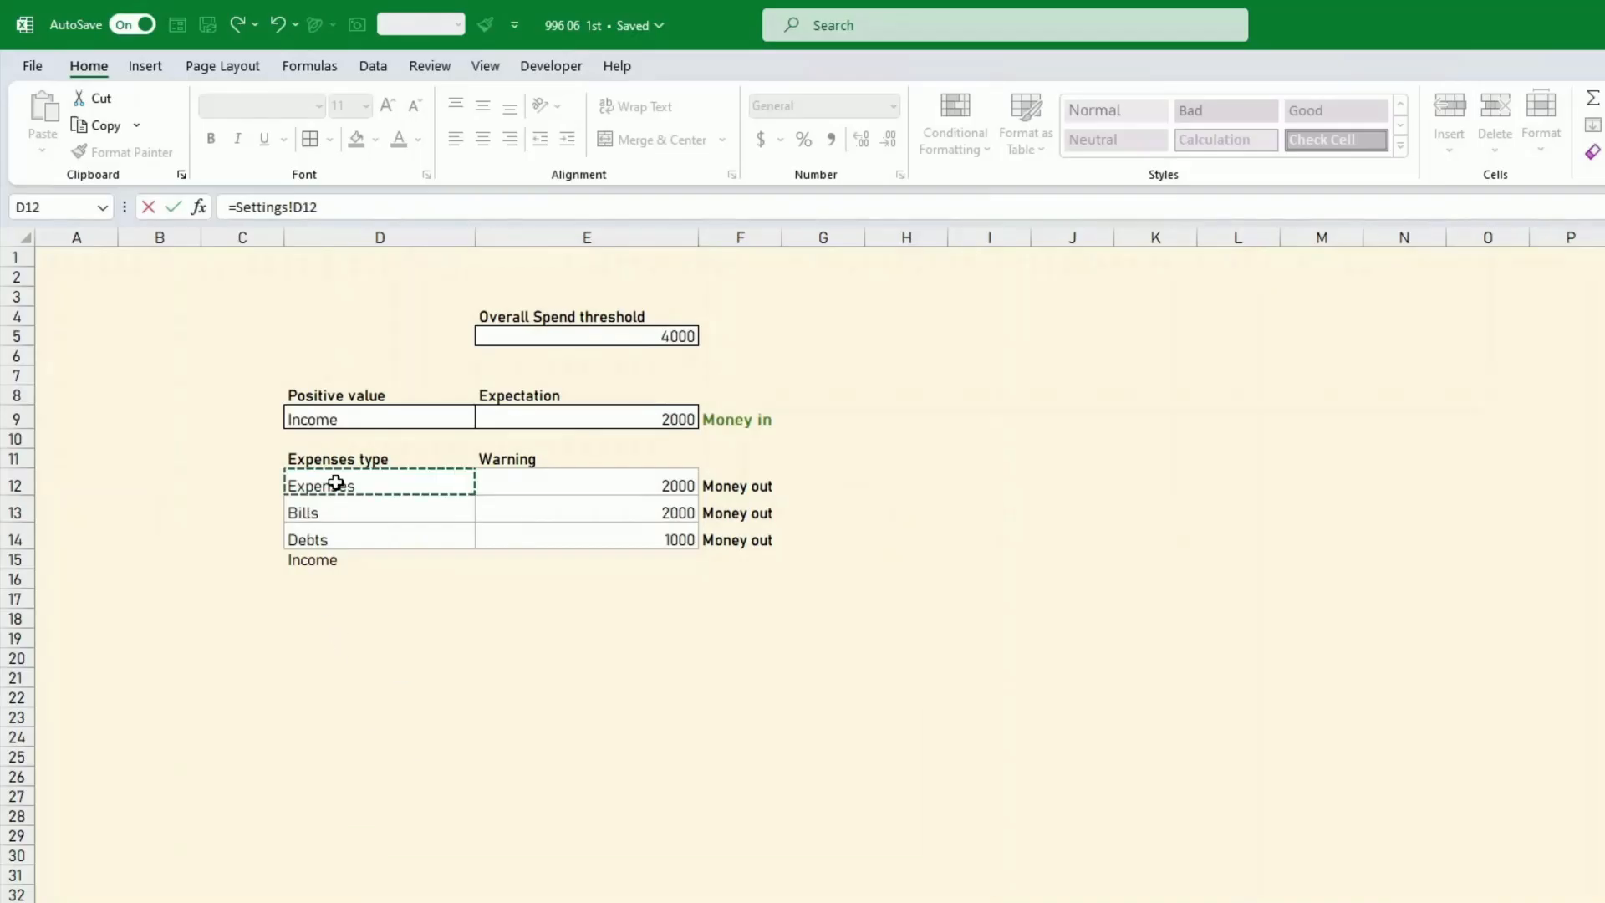
{"action": "key", "text": "Return"}
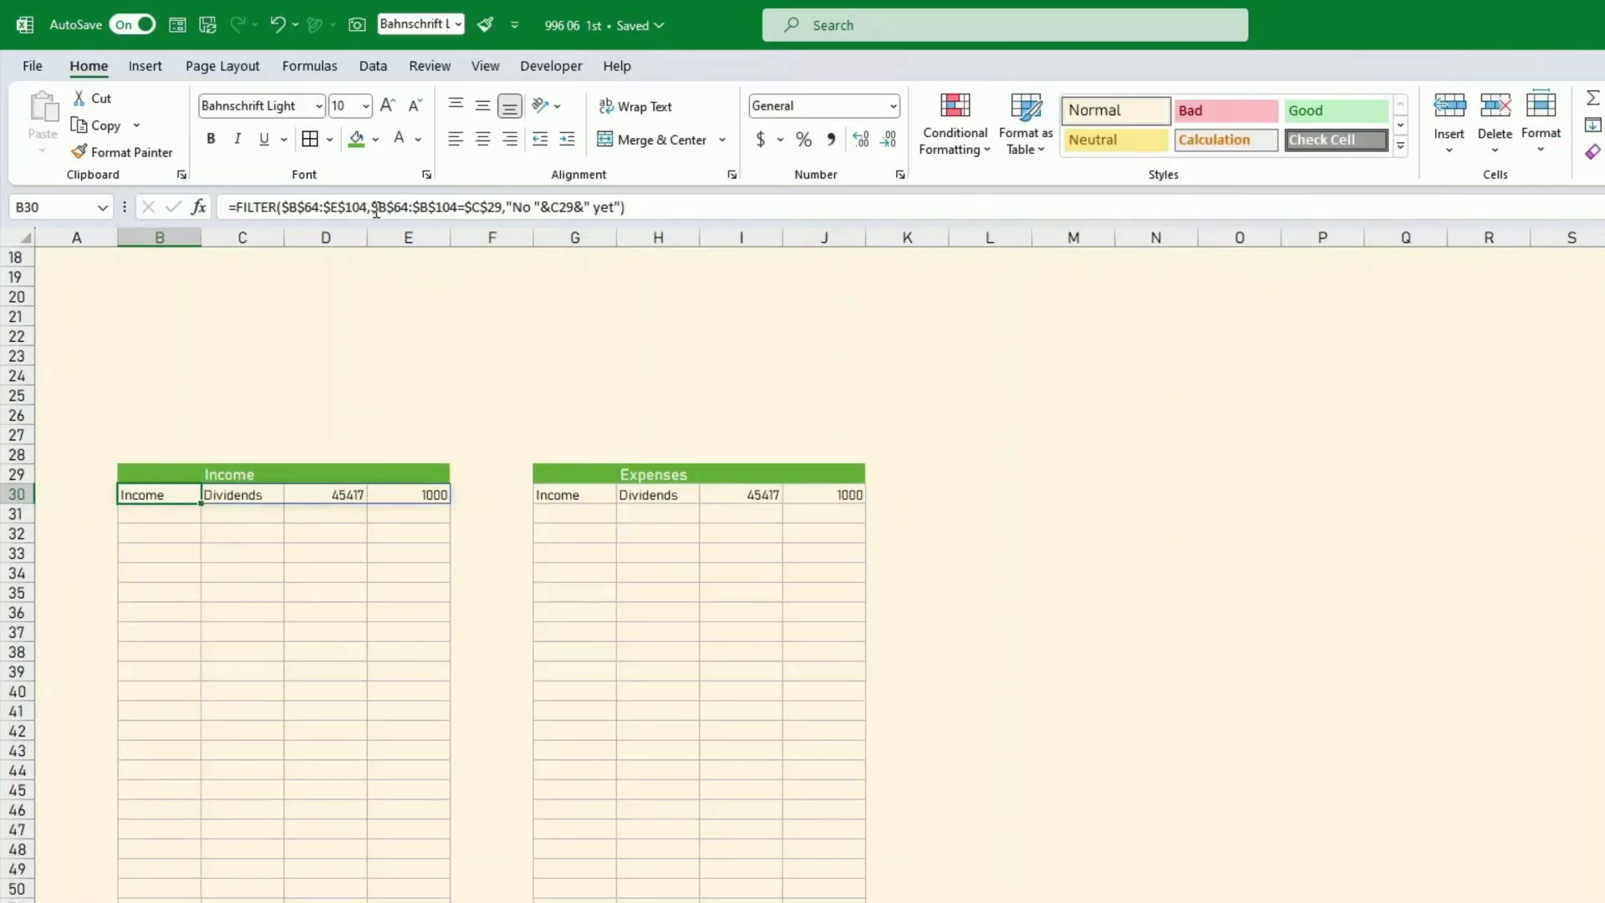
Change the header reference $C$29 in the B30 FILTER formula to the relative reference C29
{"action": "left_click", "coordinate": [473, 207]}
{"action": "key", "text": "BackSpace"}
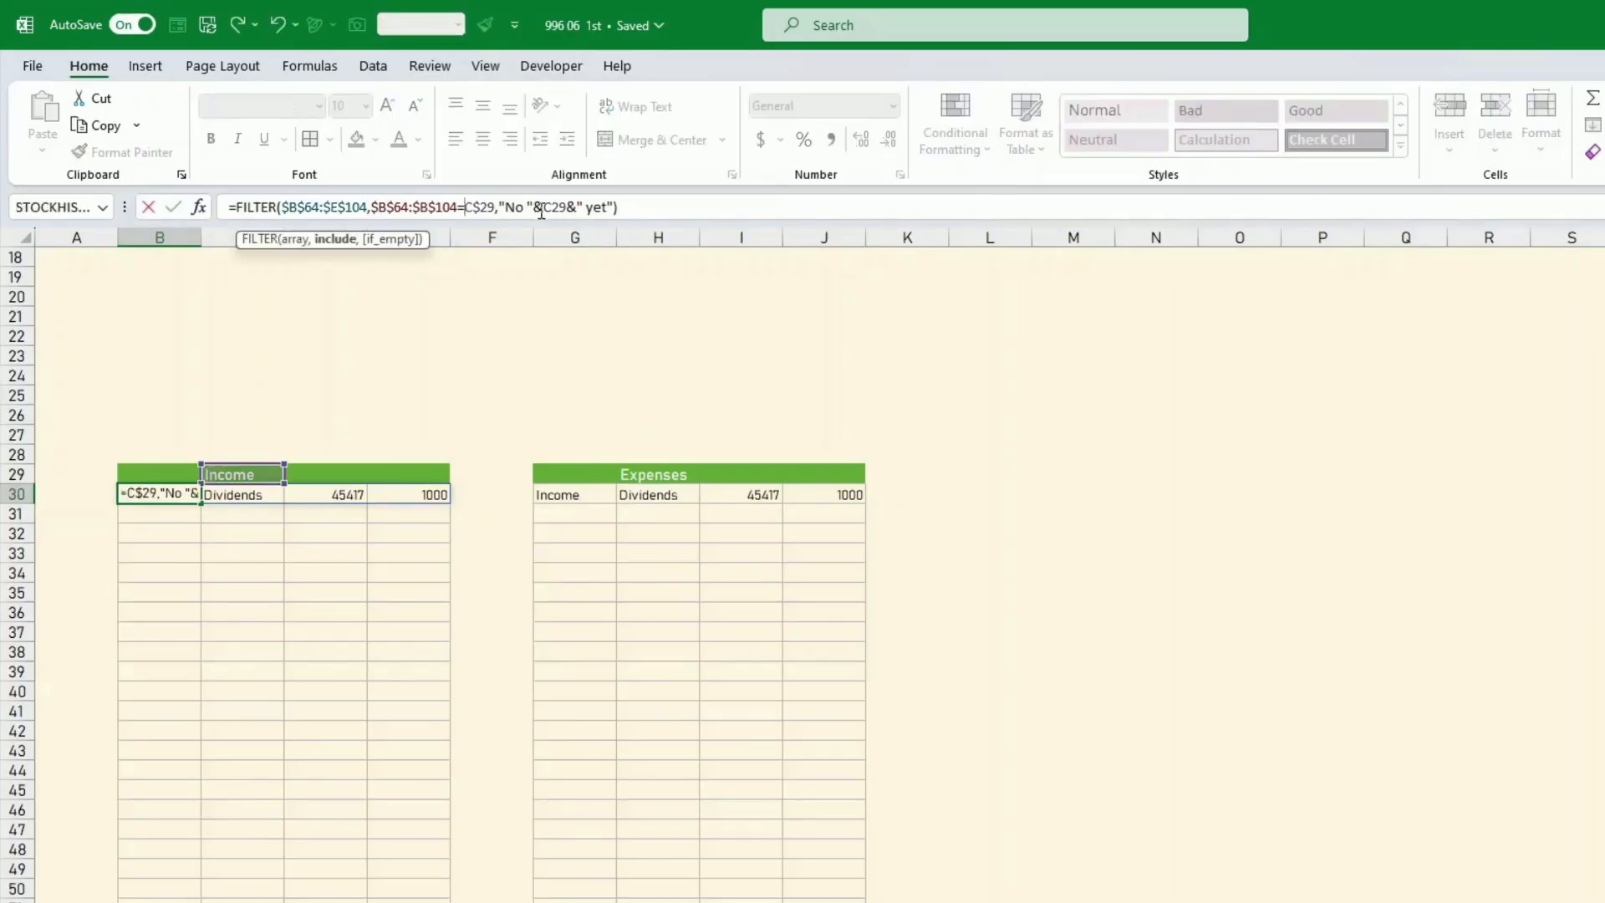
{"action": "key", "text": "Right"}
{"action": "key", "text": "Delete"}
{"action": "key", "text": "ctrl+Return"}
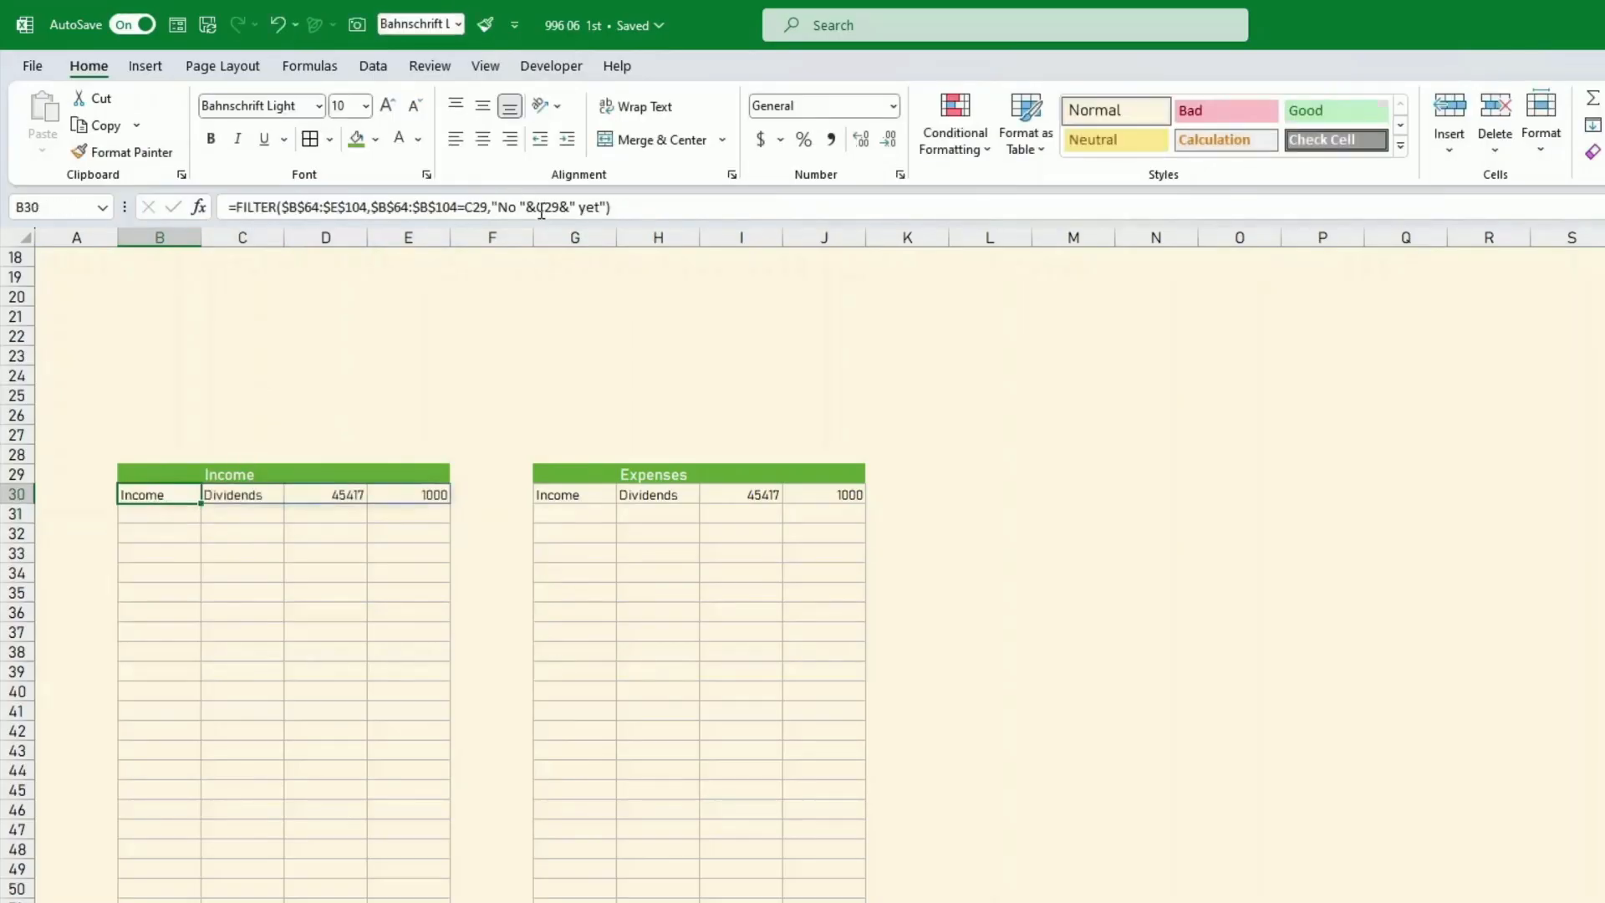
Copy the FILTER formula from B30 into G30, the first cell under the Expenses header
{"action": "key", "text": "ctrl+c"}
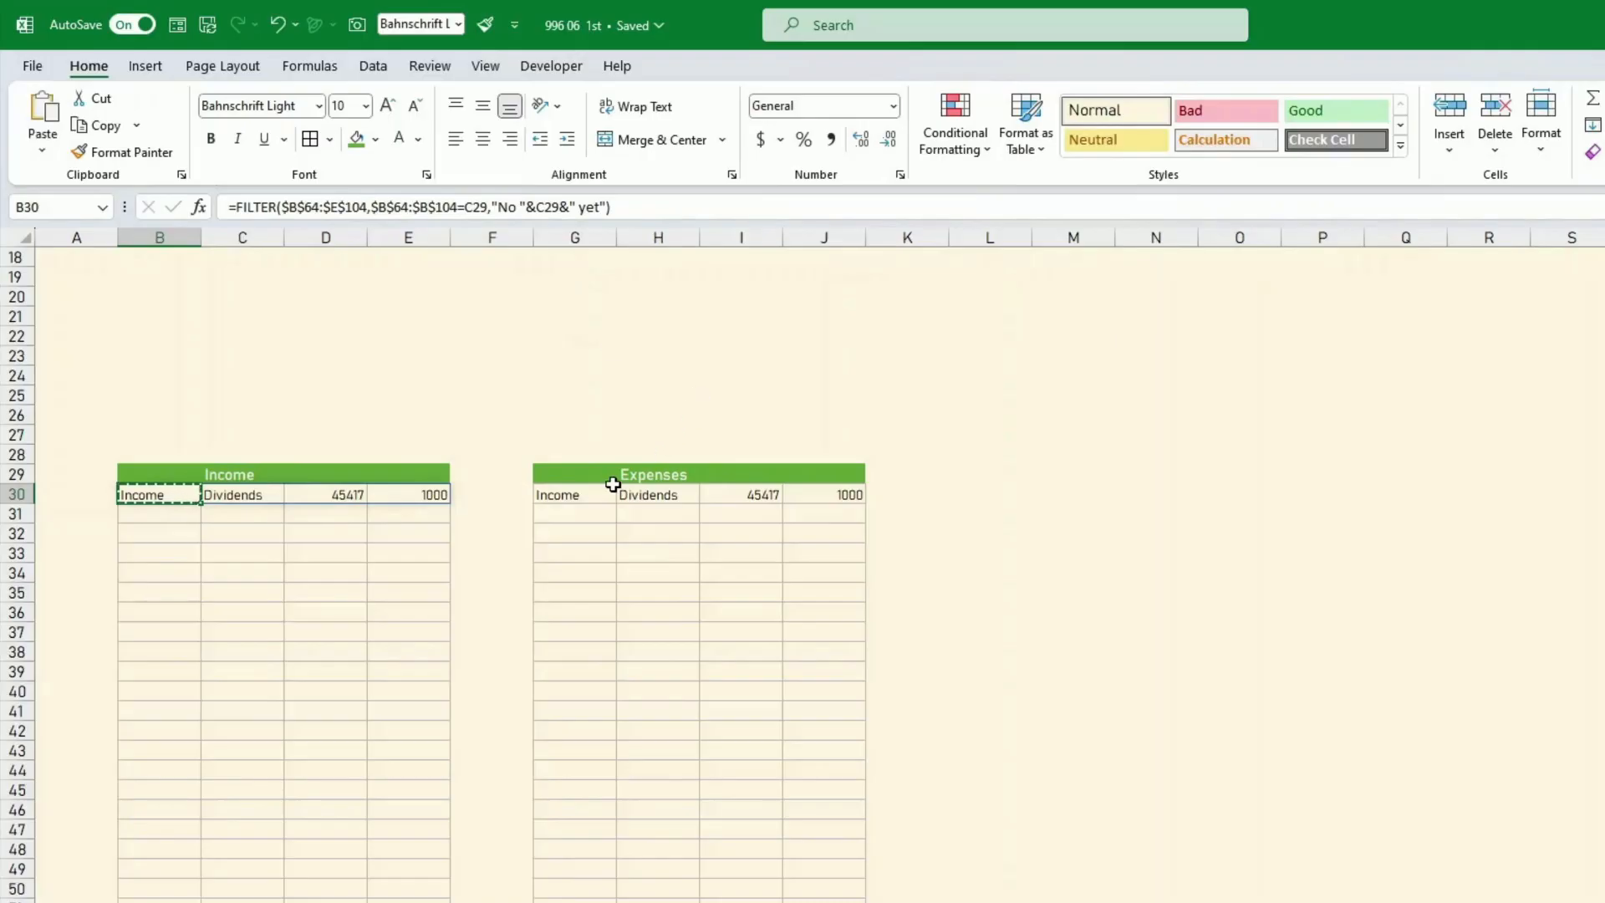
{"action": "left_click", "coordinate": [587, 498]}
{"action": "key", "text": "ctrl+v"}
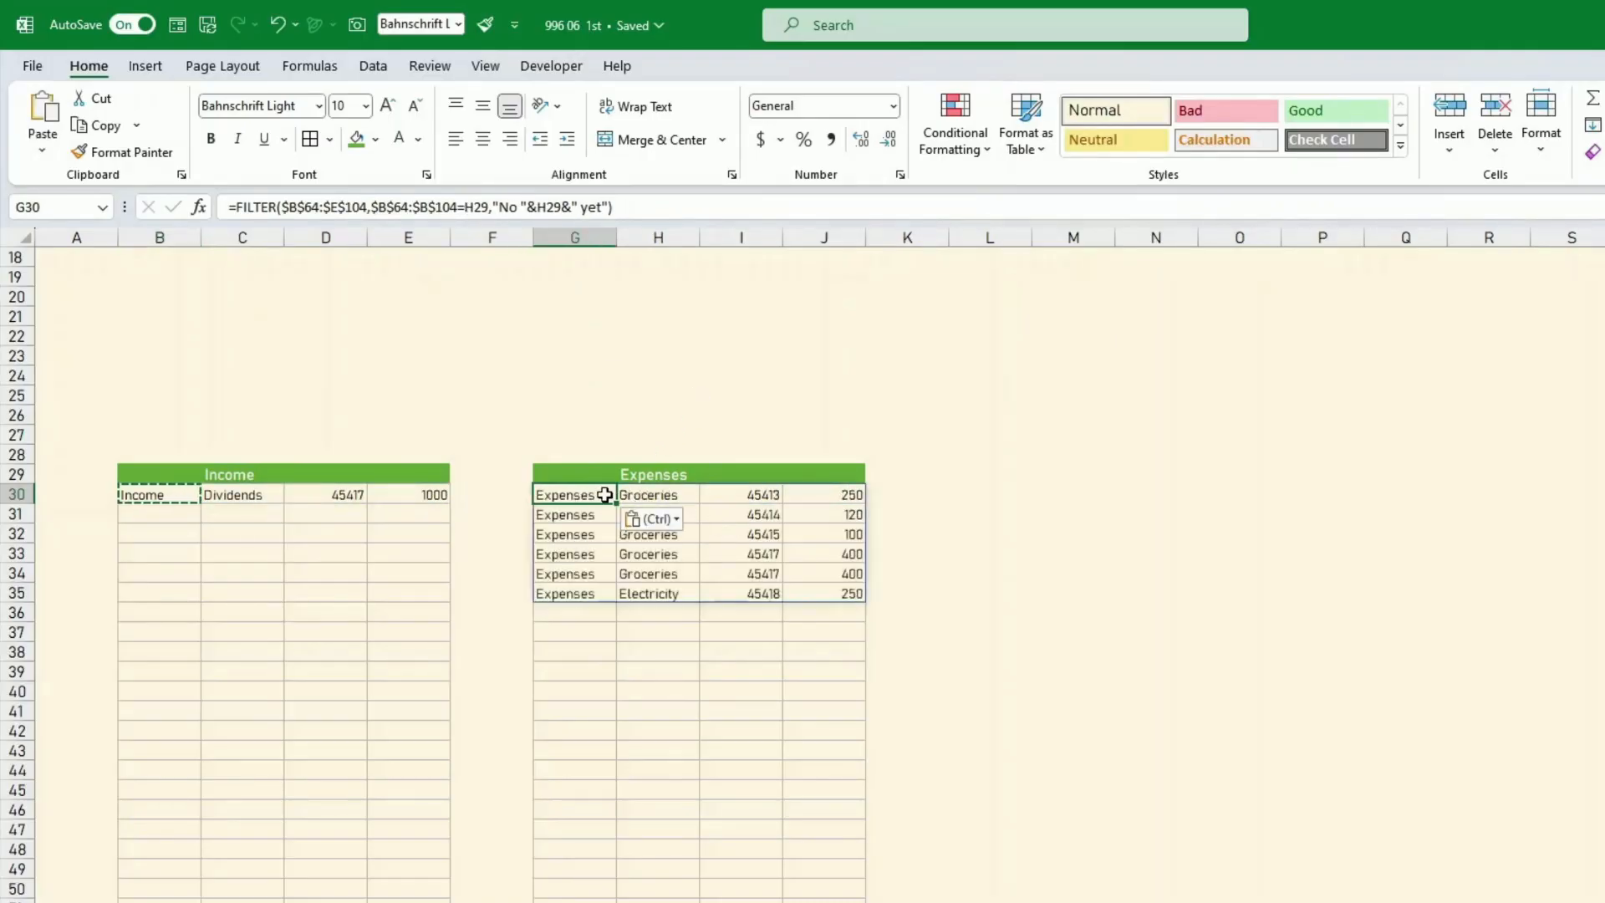
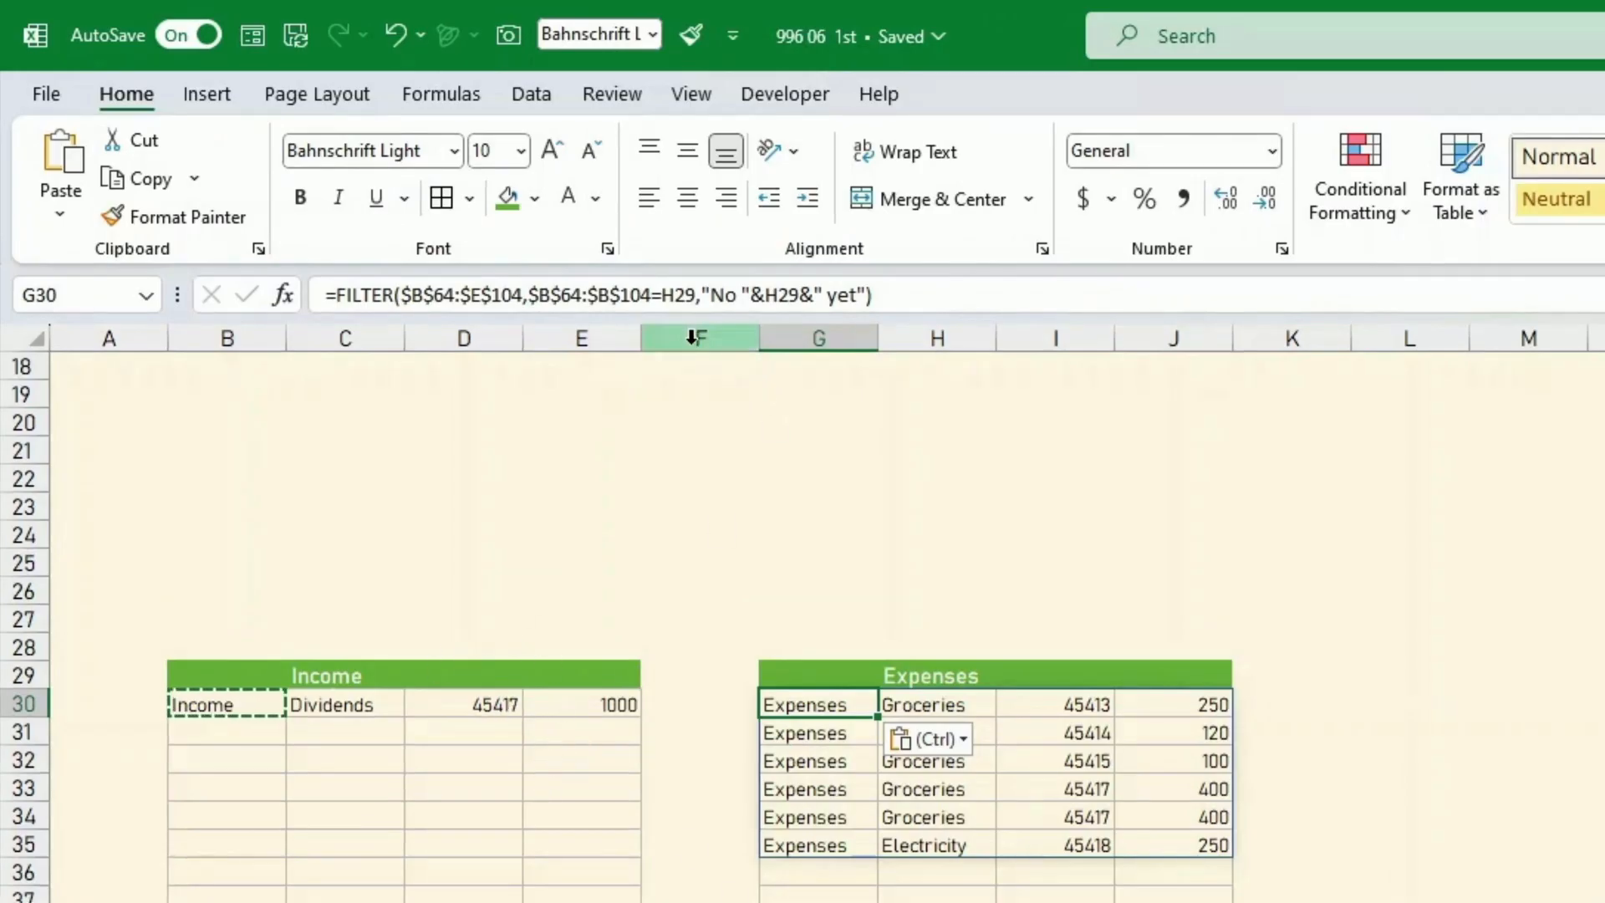
Check the header references used by the FILTER formulas in G30 and B30 against header cells H29 and C29
{"action": "left_click", "coordinate": [685, 295]}
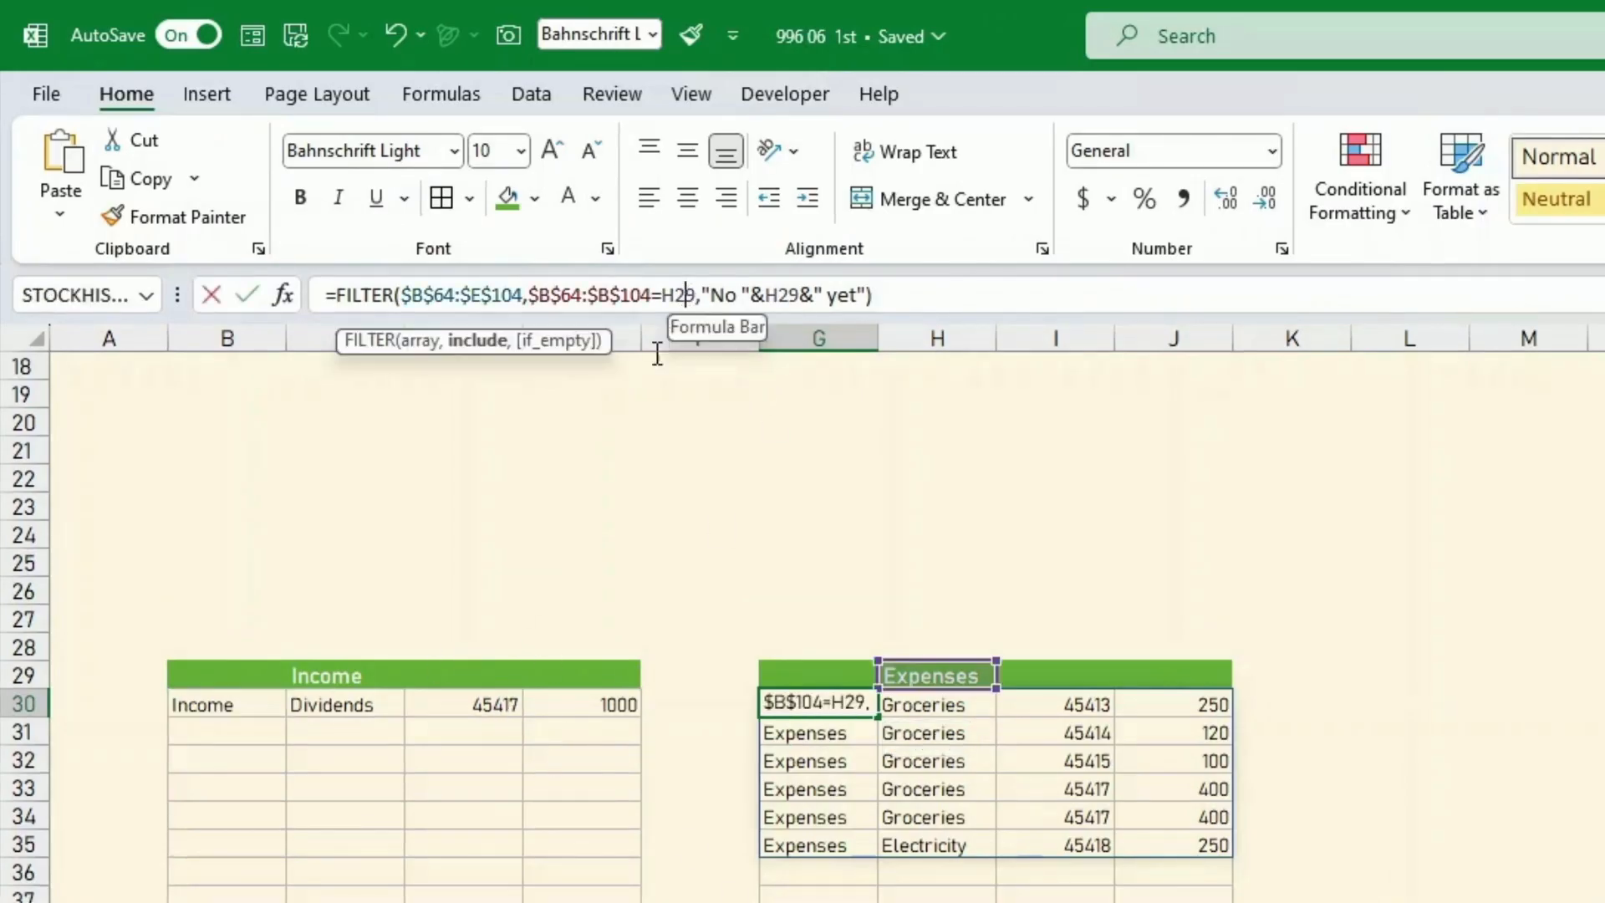
{"action": "left_click", "coordinate": [332, 675]}
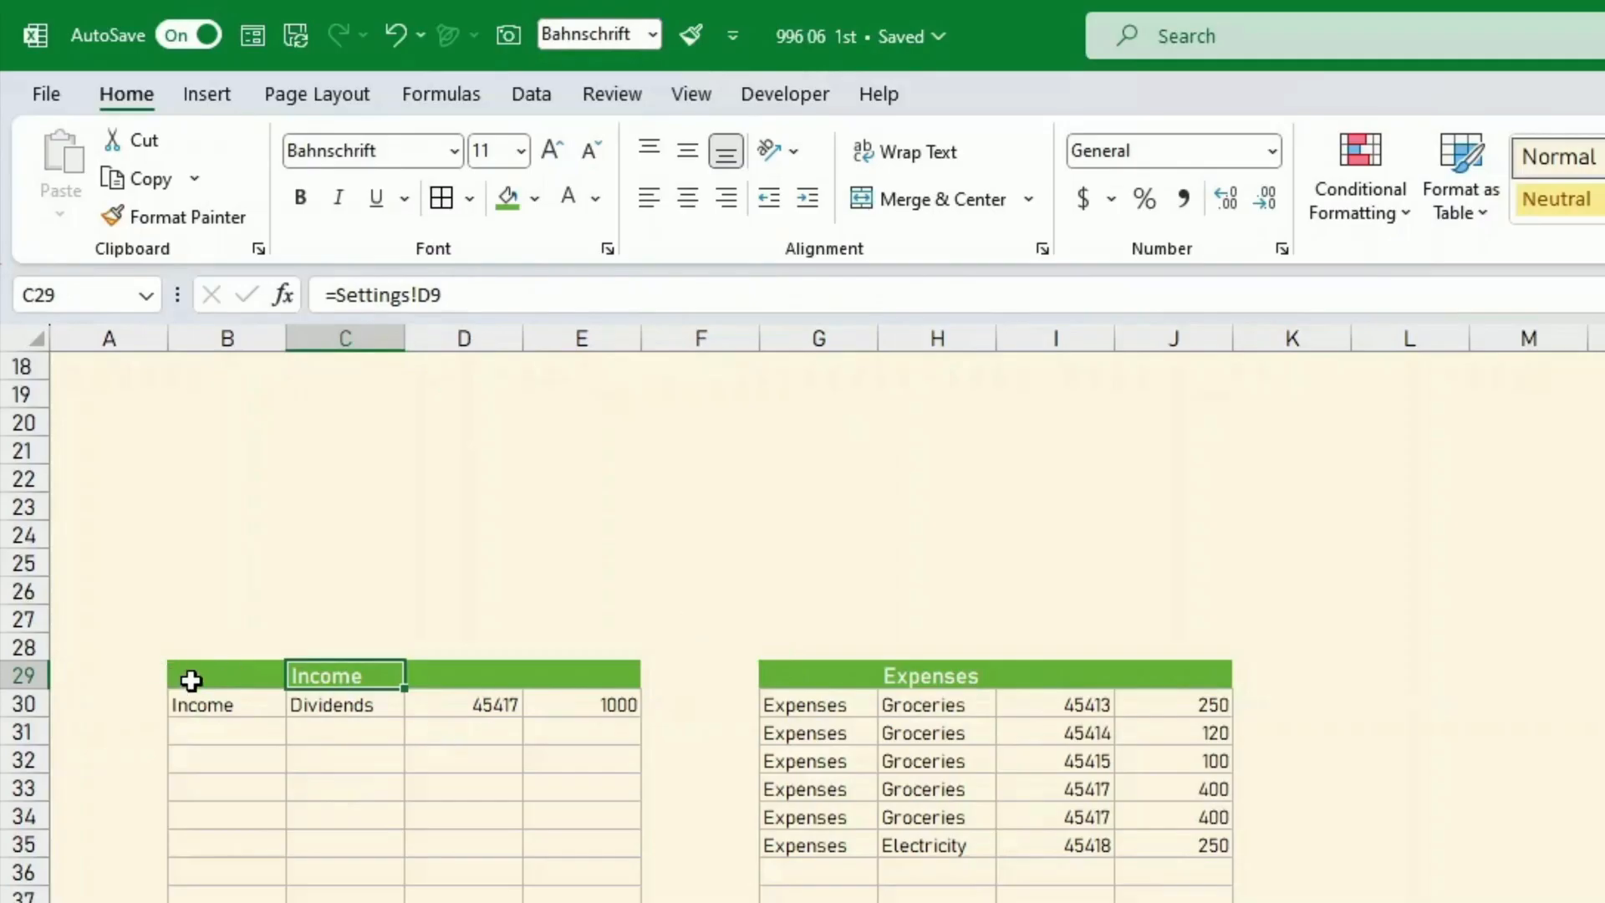
{"action": "left_click", "coordinate": [214, 696]}
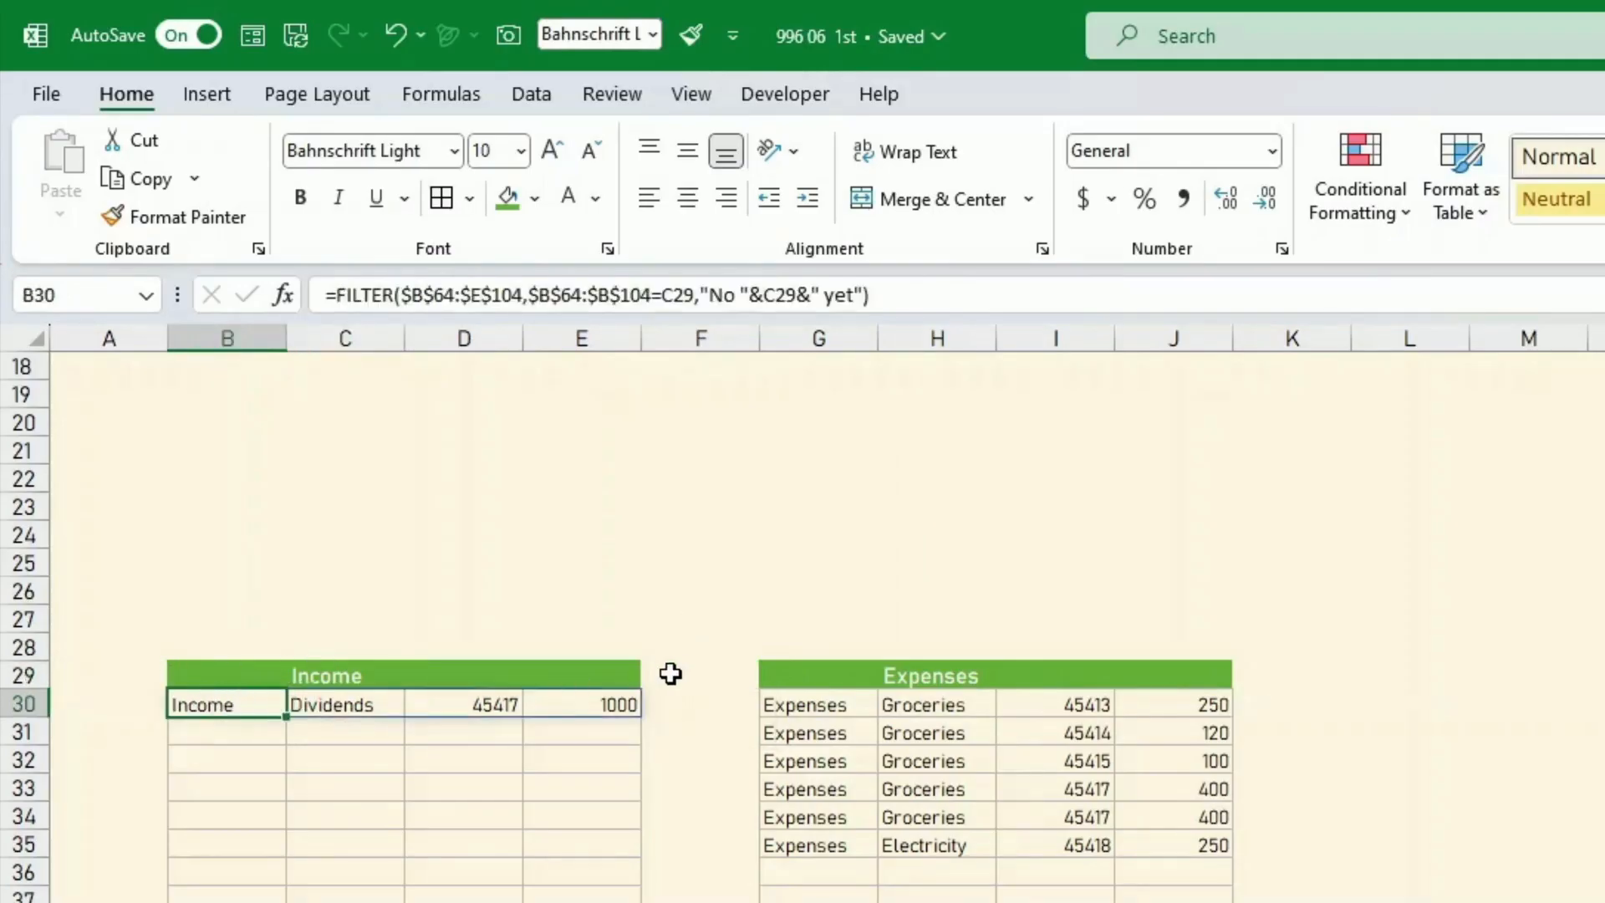
{"action": "left_click", "coordinate": [802, 712]}
{"action": "left_click", "coordinate": [906, 674]}
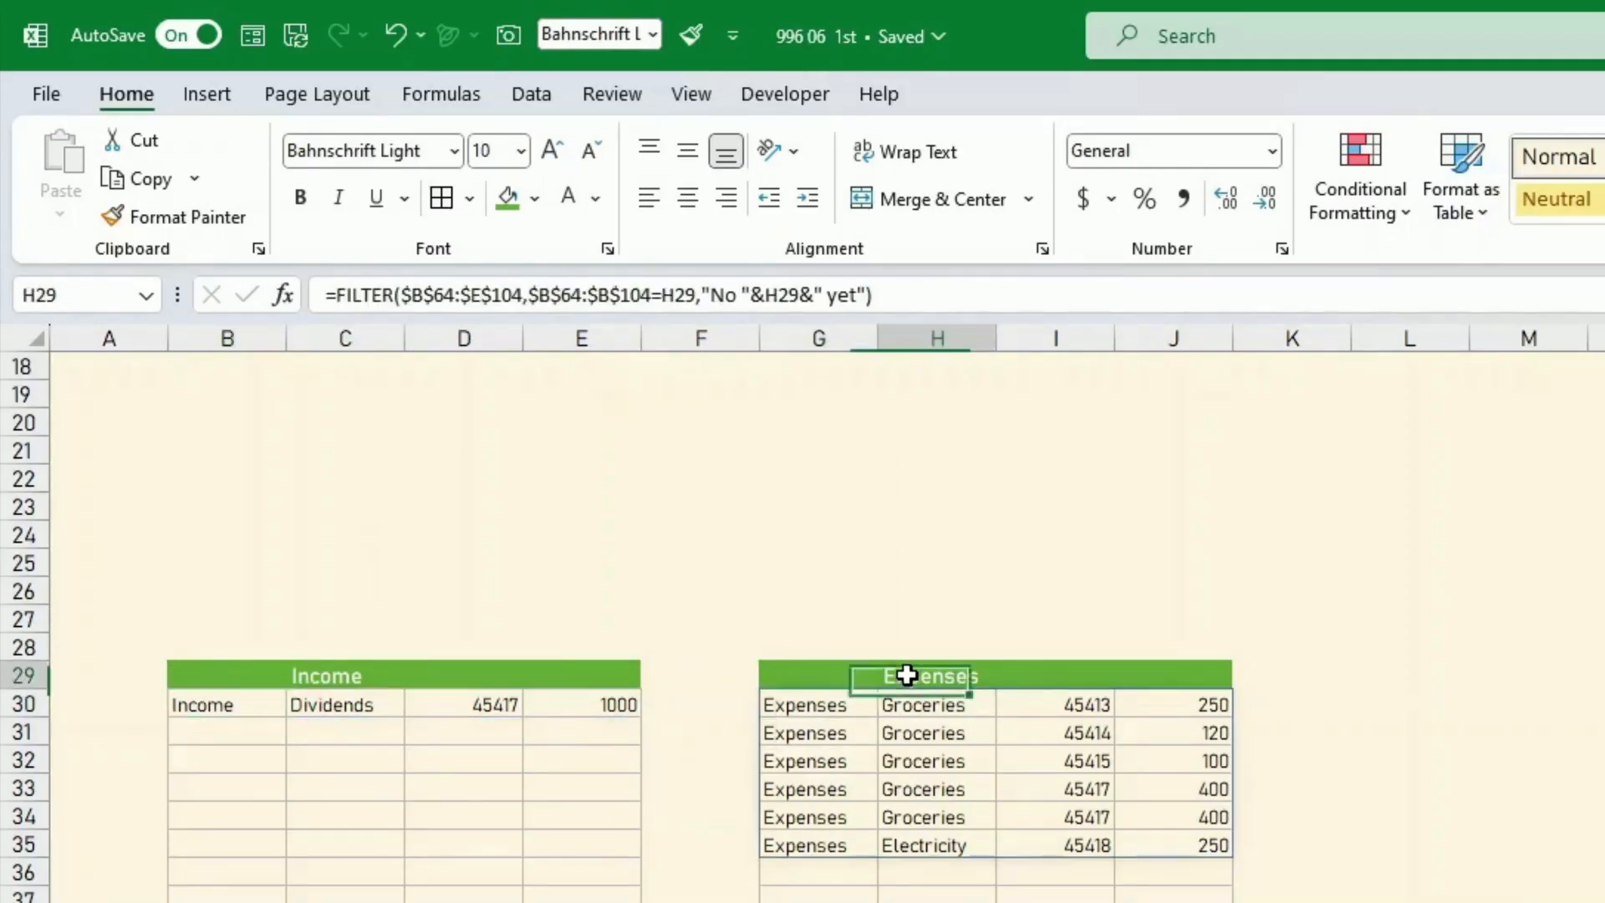
Copy the whole Expenses table, G29:J54, and paste it twice along the same row, at L29 and at Q29
{"action": "left_click_drag", "start_coordinate": [837, 674], "coordinate": [1214, 902]}
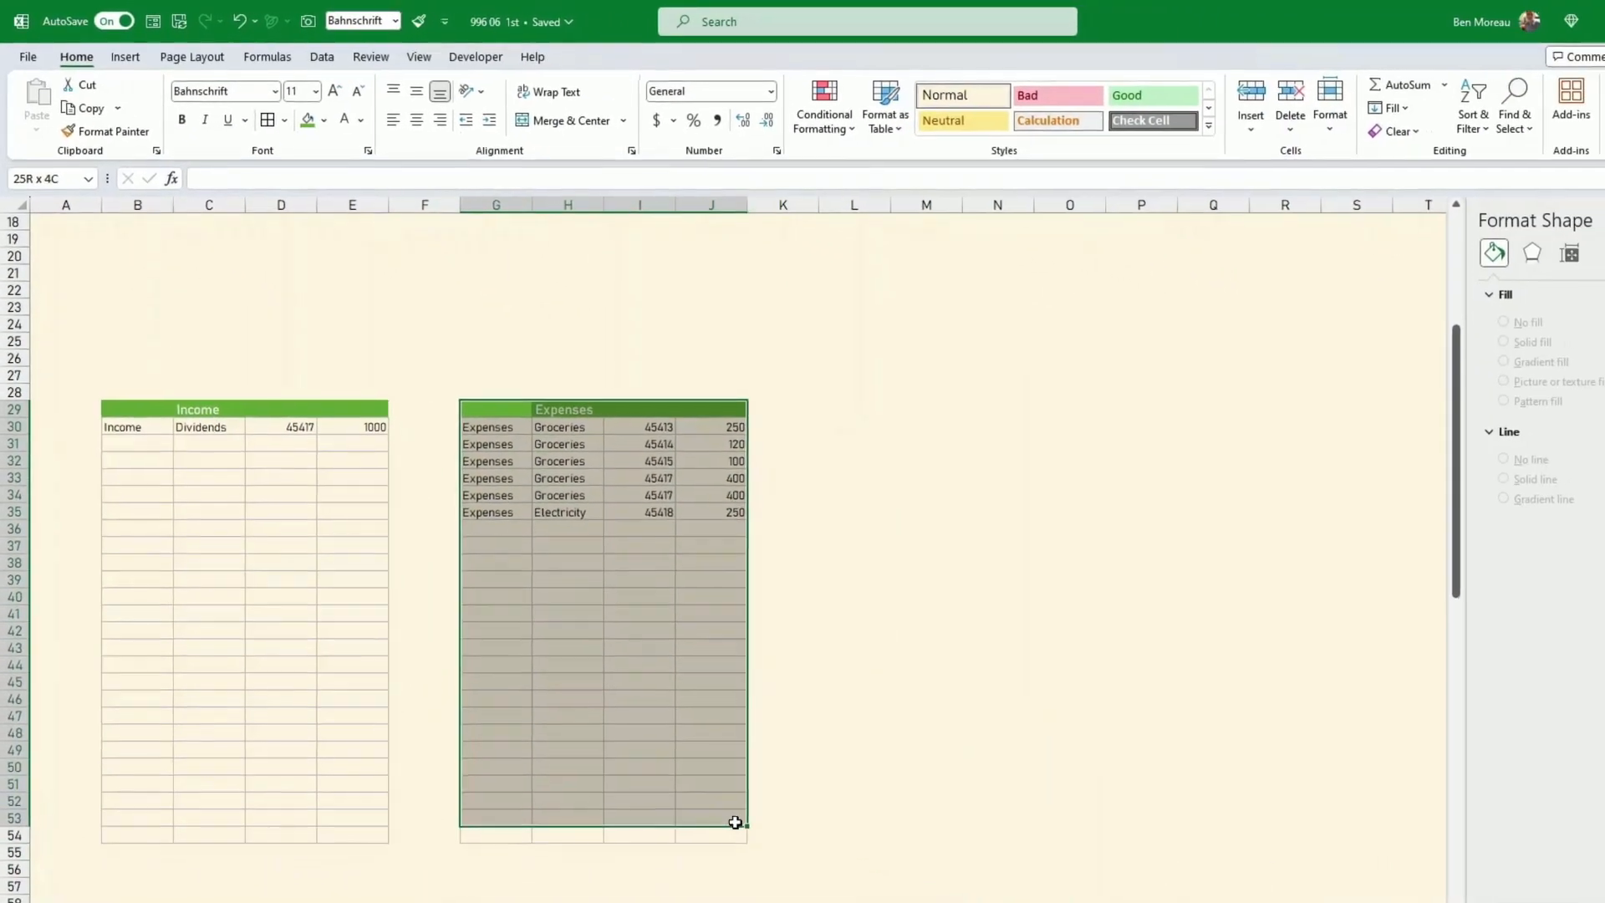
{"action": "left_click_drag", "start_coordinate": [734, 823], "coordinate": [724, 836]}
{"action": "key", "text": "ctrl+c"}
{"action": "left_click", "coordinate": [794, 409]}
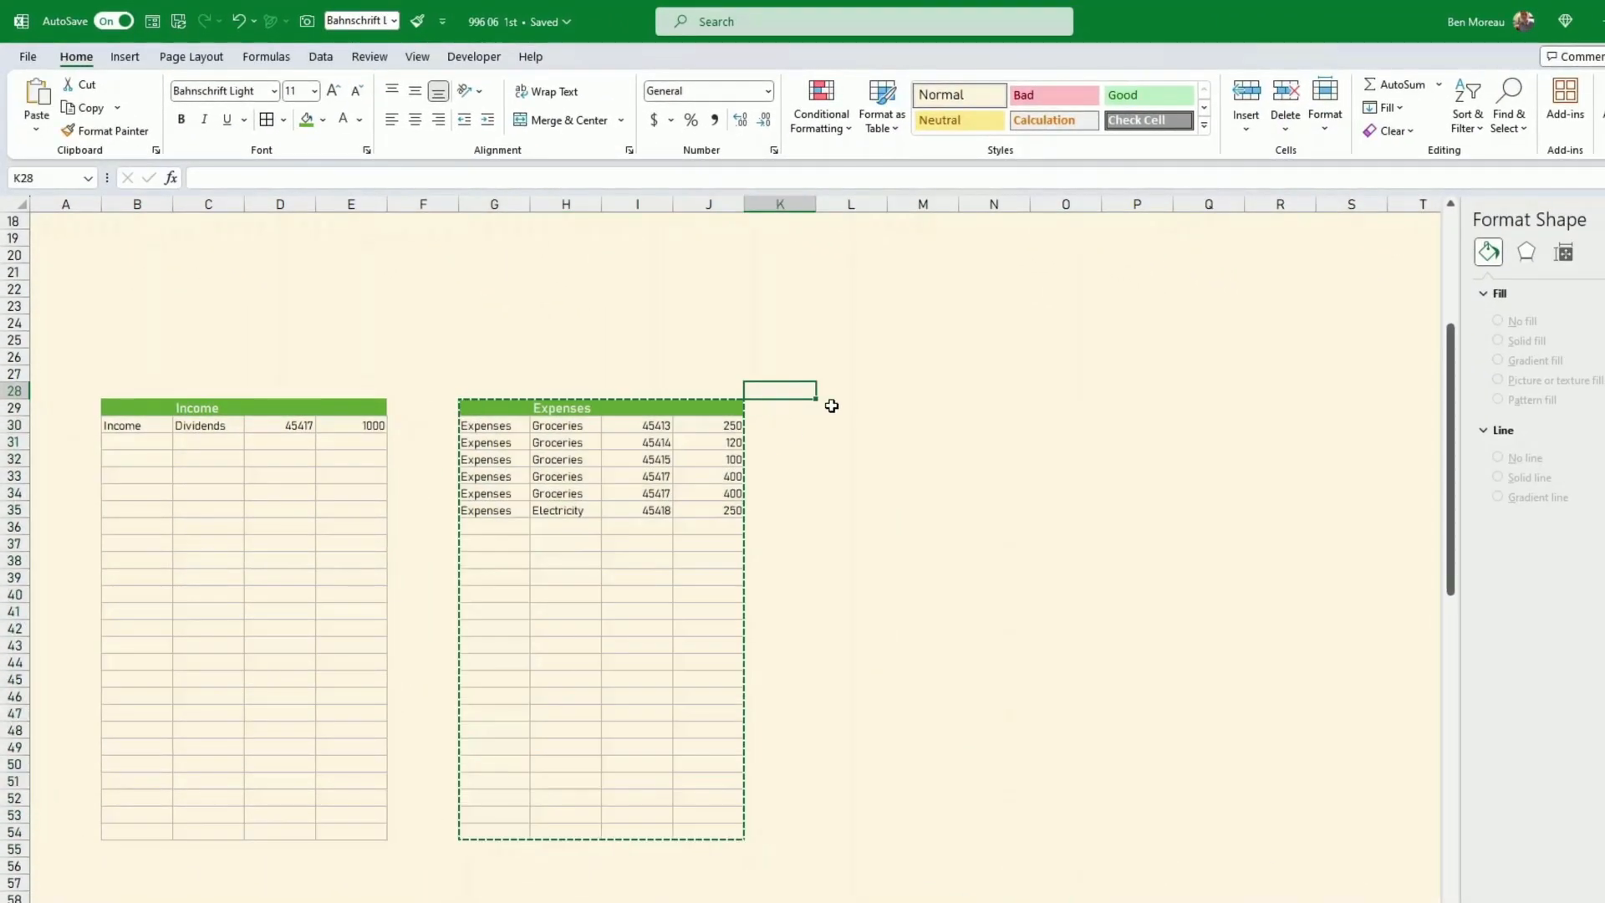
{"action": "left_click", "coordinate": [840, 407]}
{"action": "key", "text": "ctrl+v"}
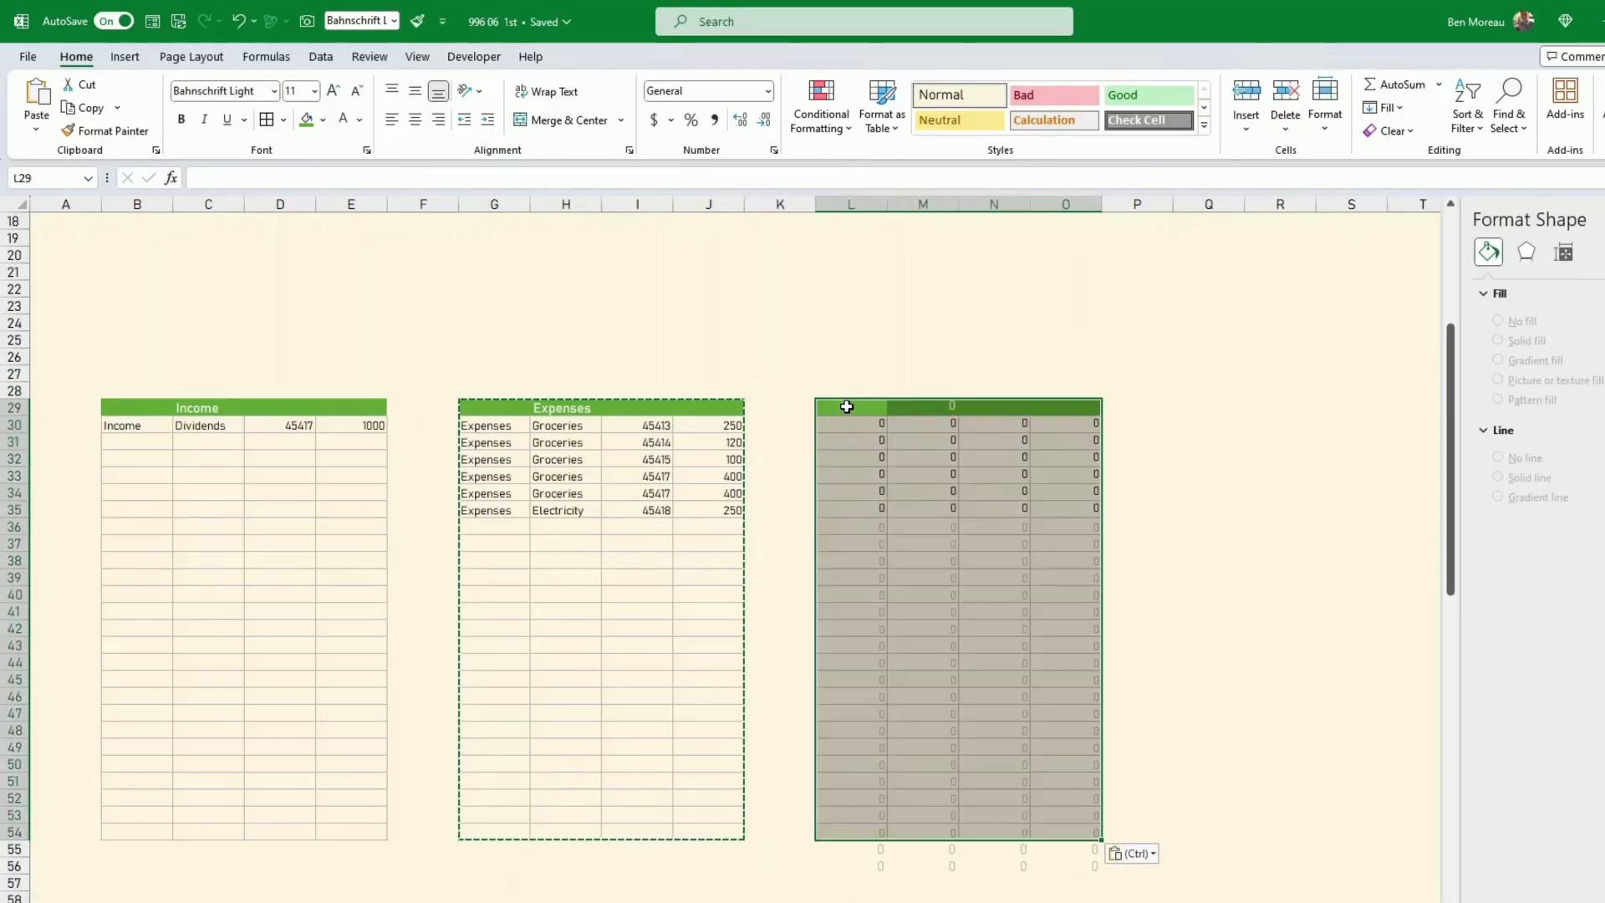
{"action": "left_click", "coordinate": [1116, 402]}
{"action": "left_click", "coordinate": [1182, 403]}
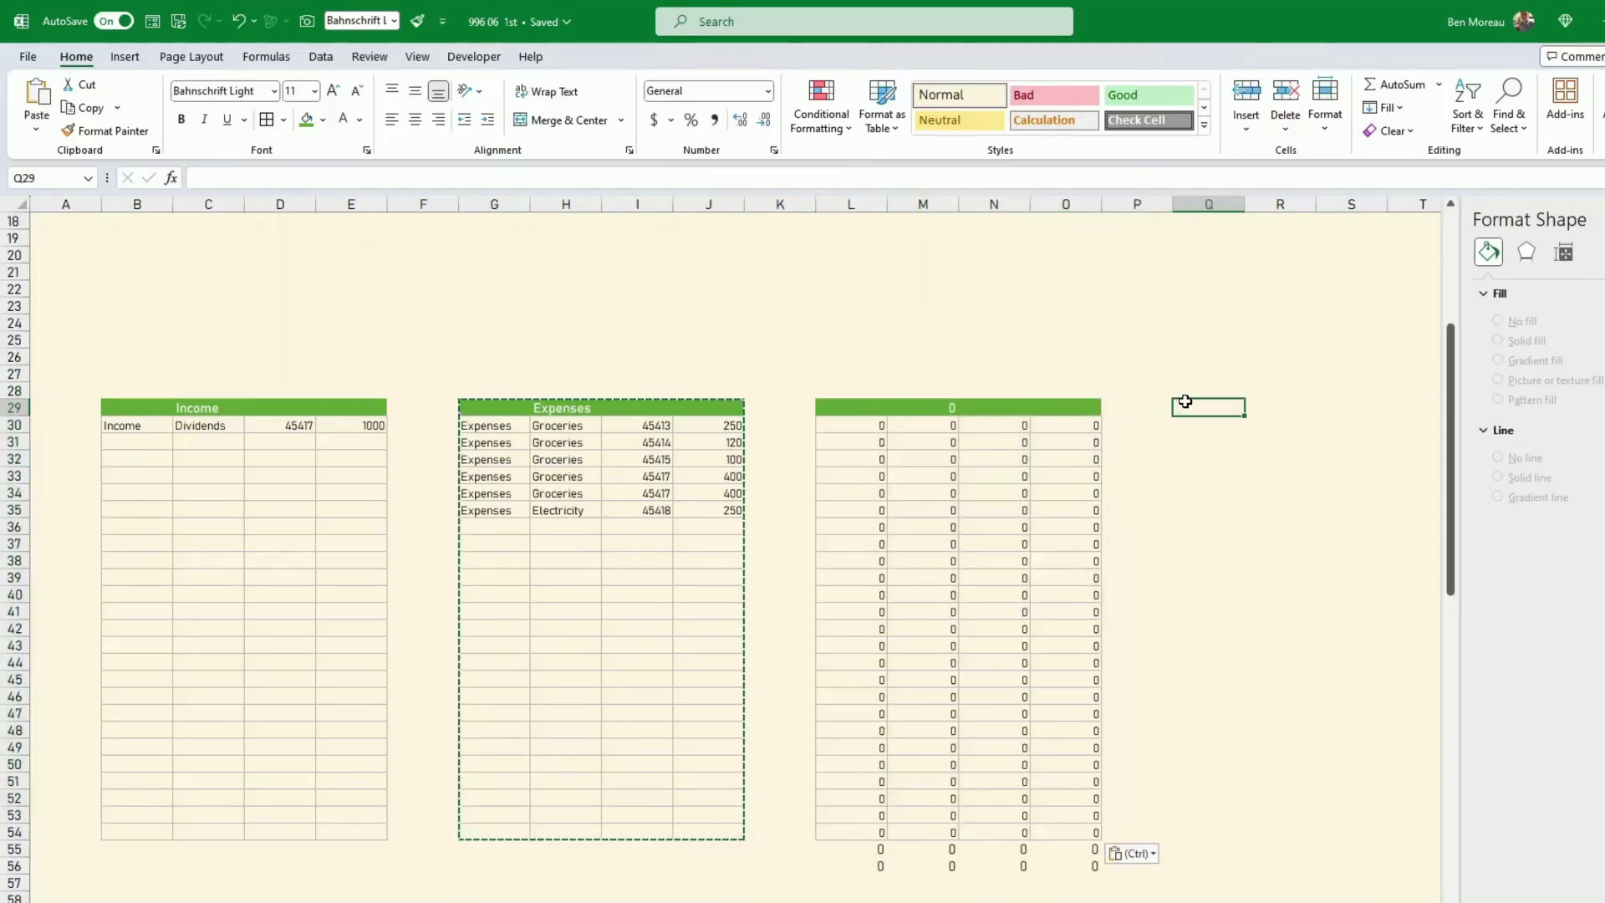
{"action": "key", "text": "ctrl+v"}
Link the third table's header cell M29 to the Bills label with the formula =Settings!D13
{"action": "left_click", "coordinate": [931, 407]}
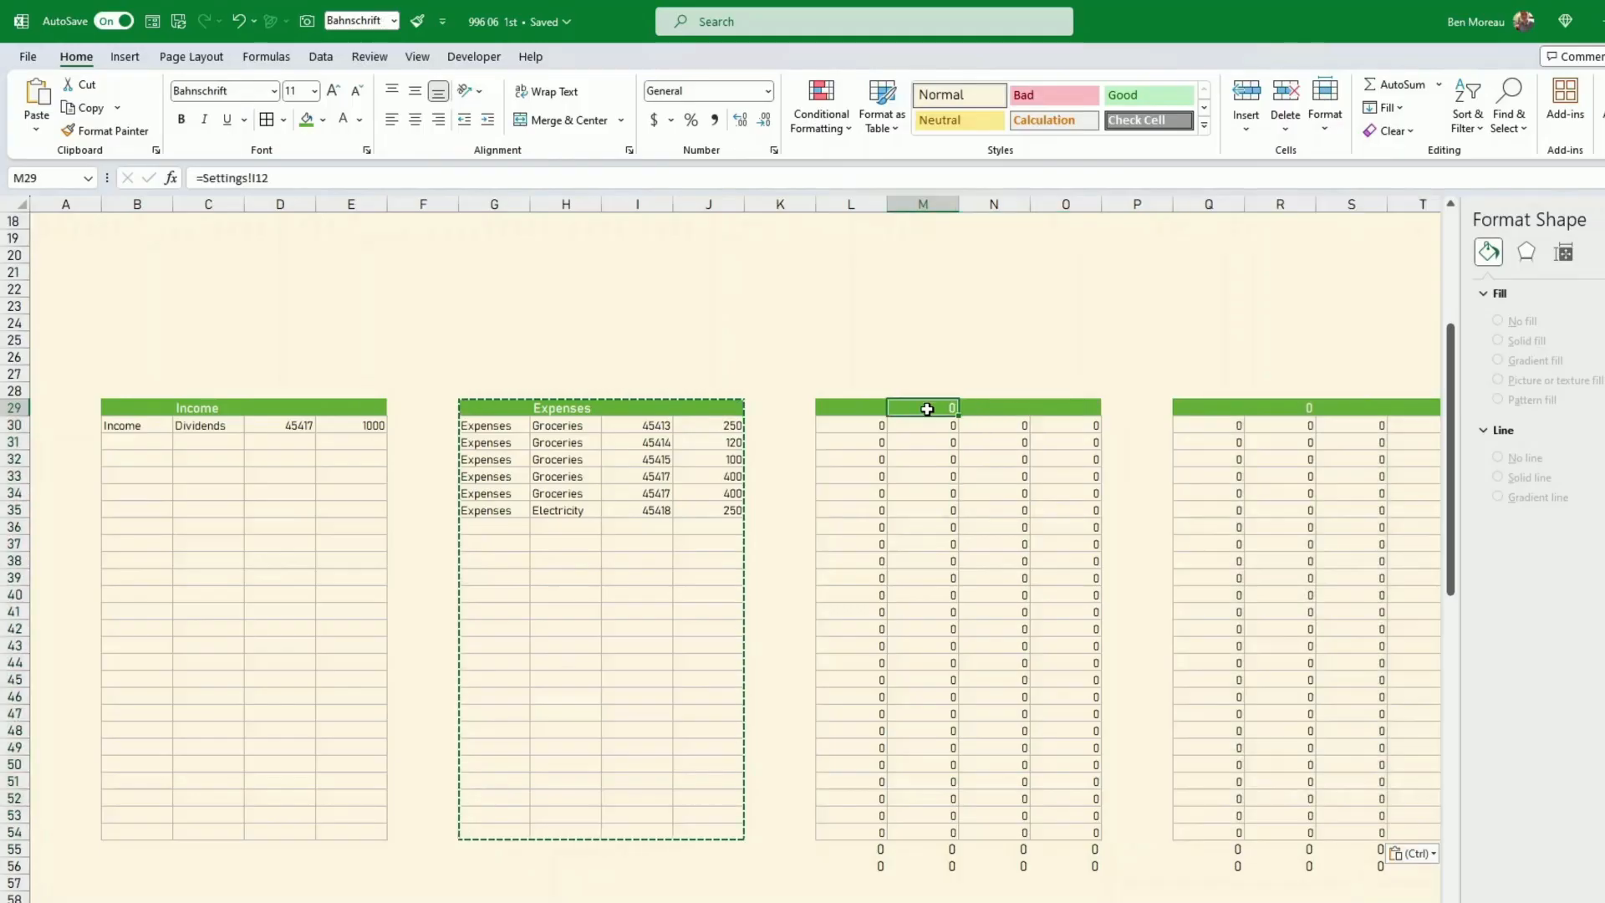
{"action": "type", "text": "="}
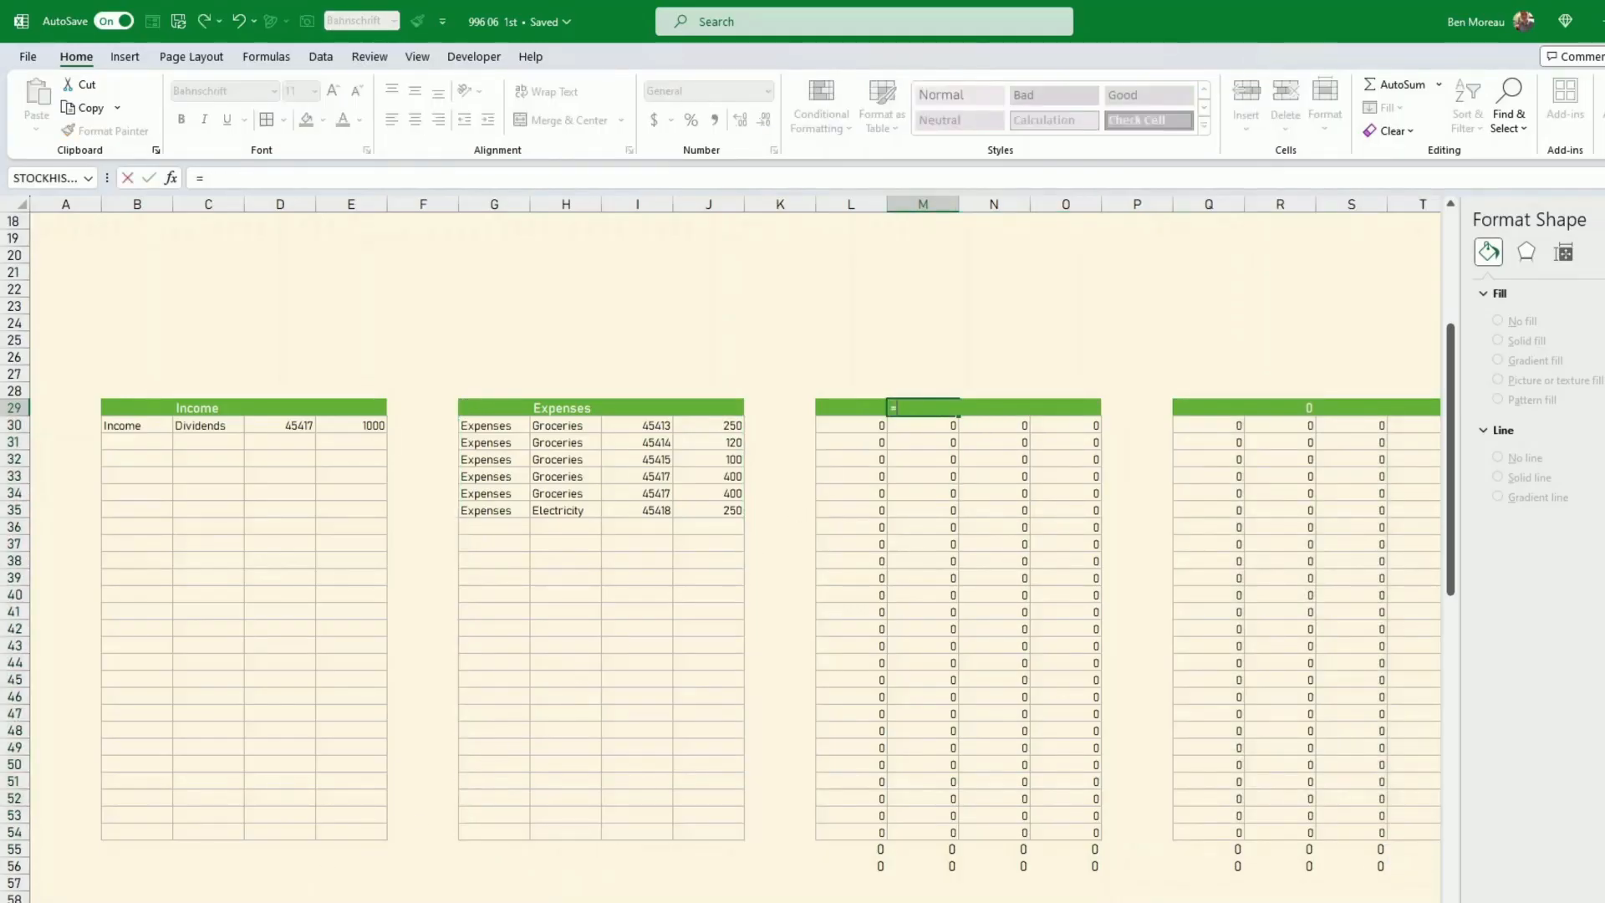
{"action": "left_click", "coordinate": [276, 902]}
{"action": "left_click", "coordinate": [296, 443]}
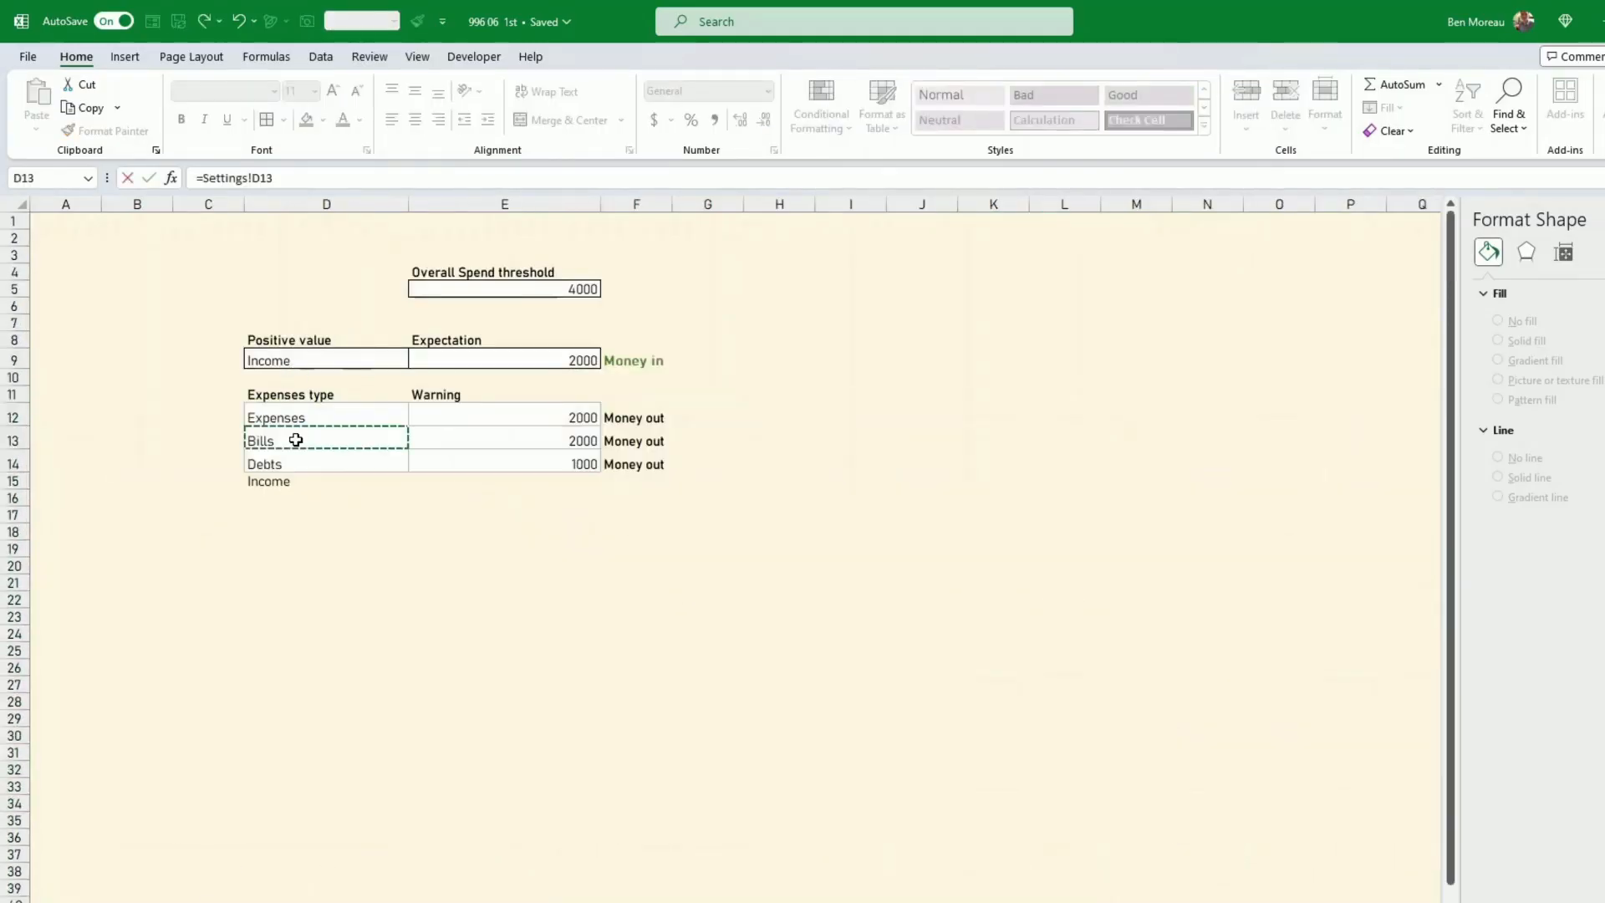
{"action": "key", "text": "Return"}
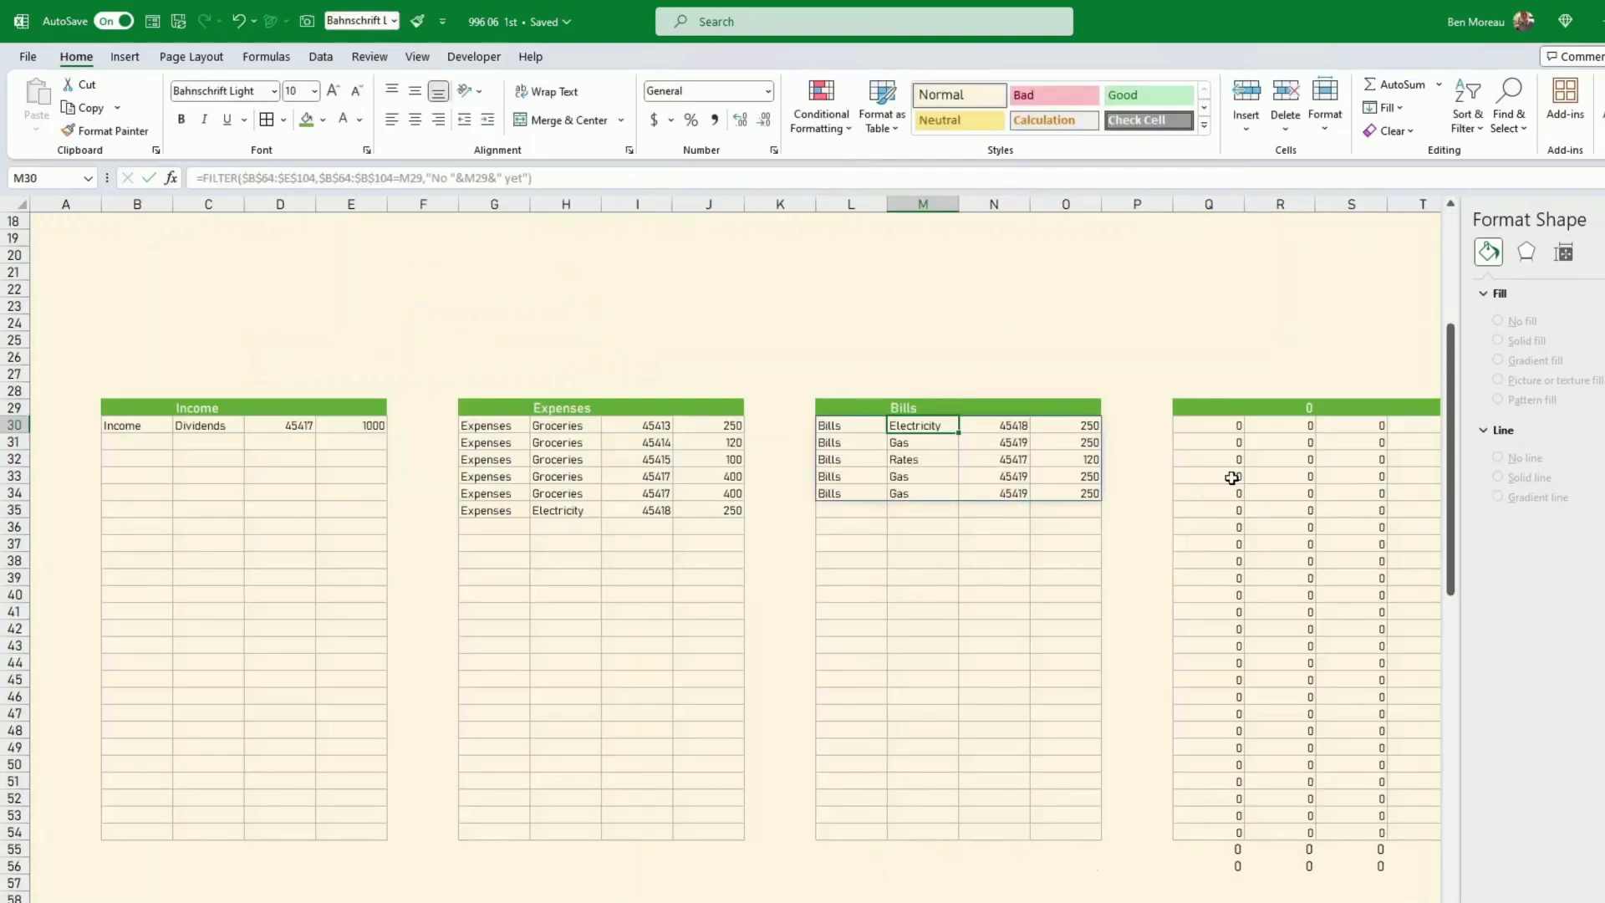
Link the fourth table's header cell R29 to the Debts label in D14 of the Settings sheet
{"action": "left_click", "coordinate": [1208, 428]}
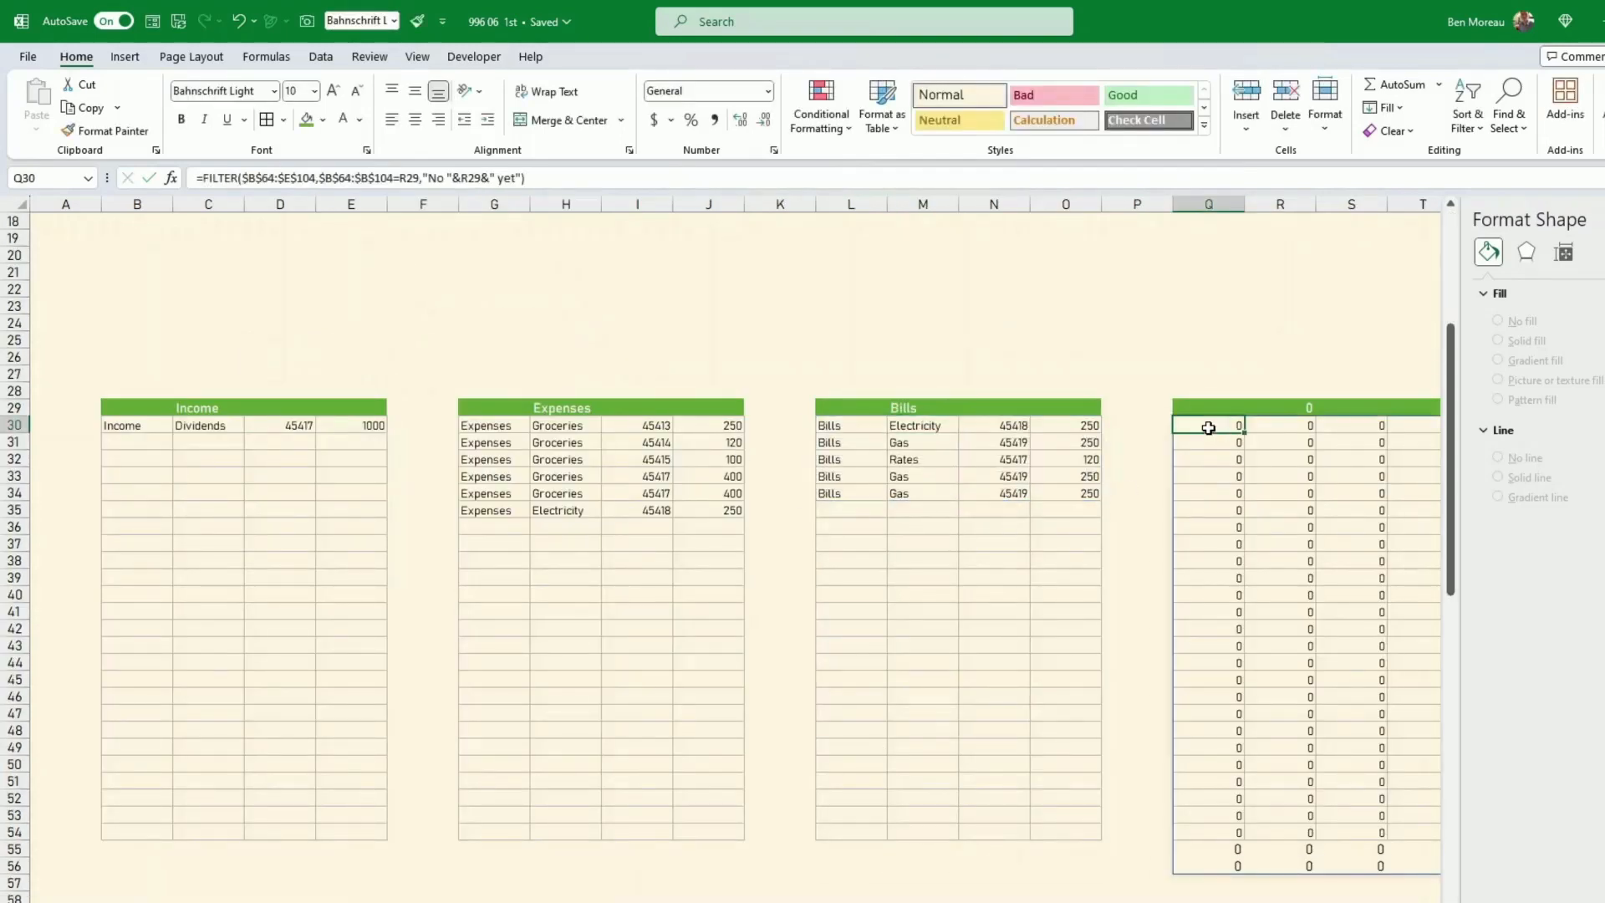
{"action": "left_click", "coordinate": [1261, 407]}
{"action": "type", "text": "="}
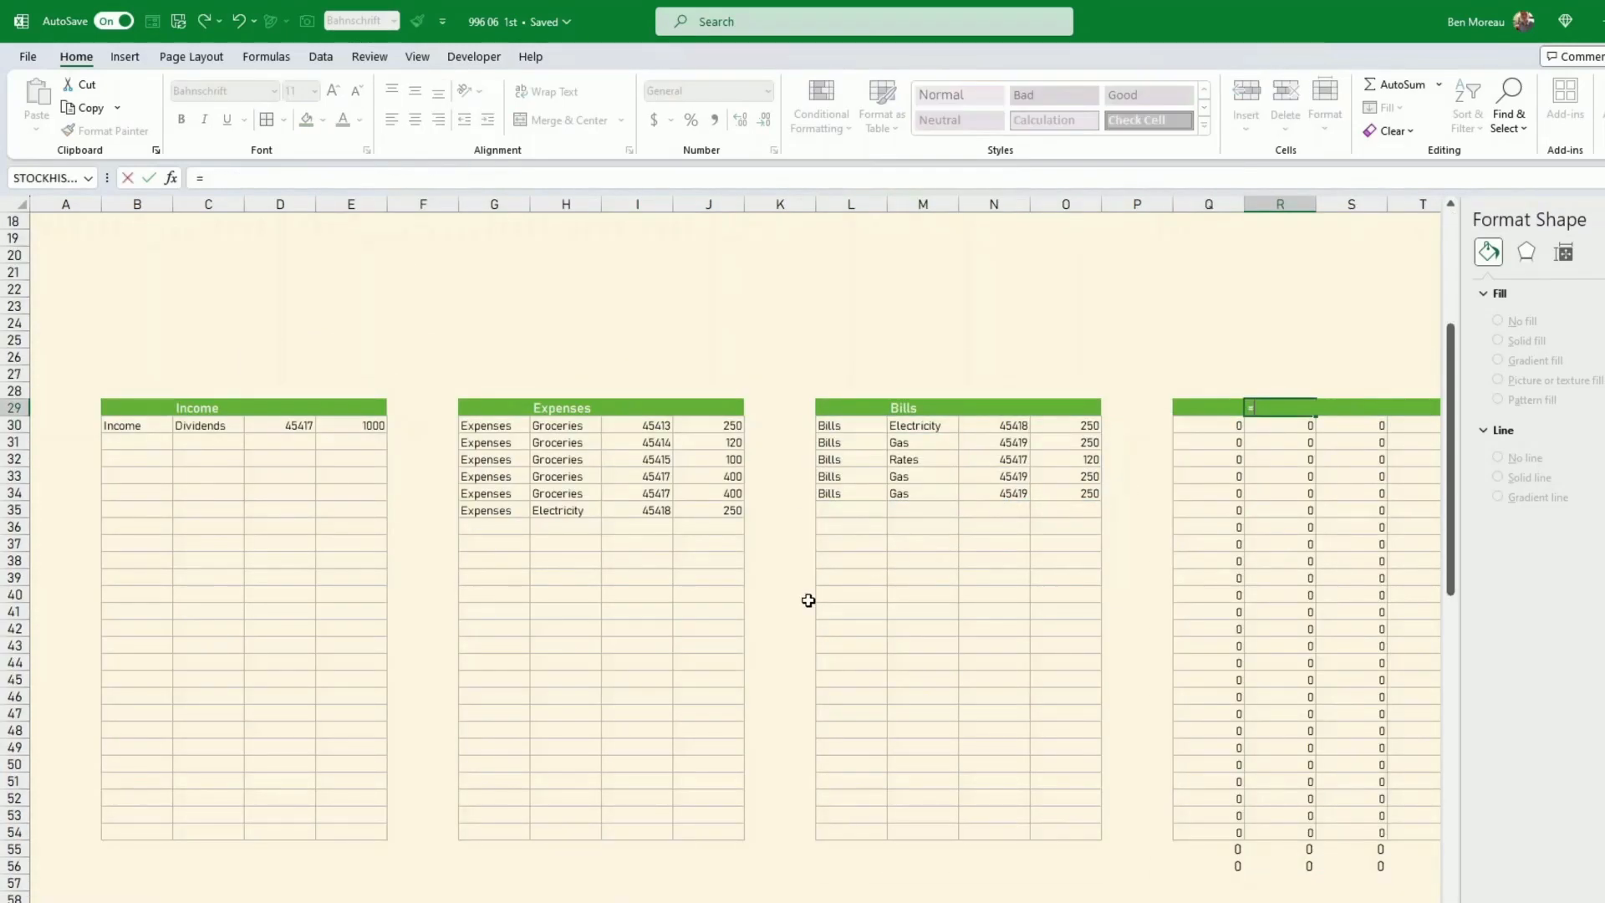
{"action": "key", "text": "ctrl+Page_Up"}
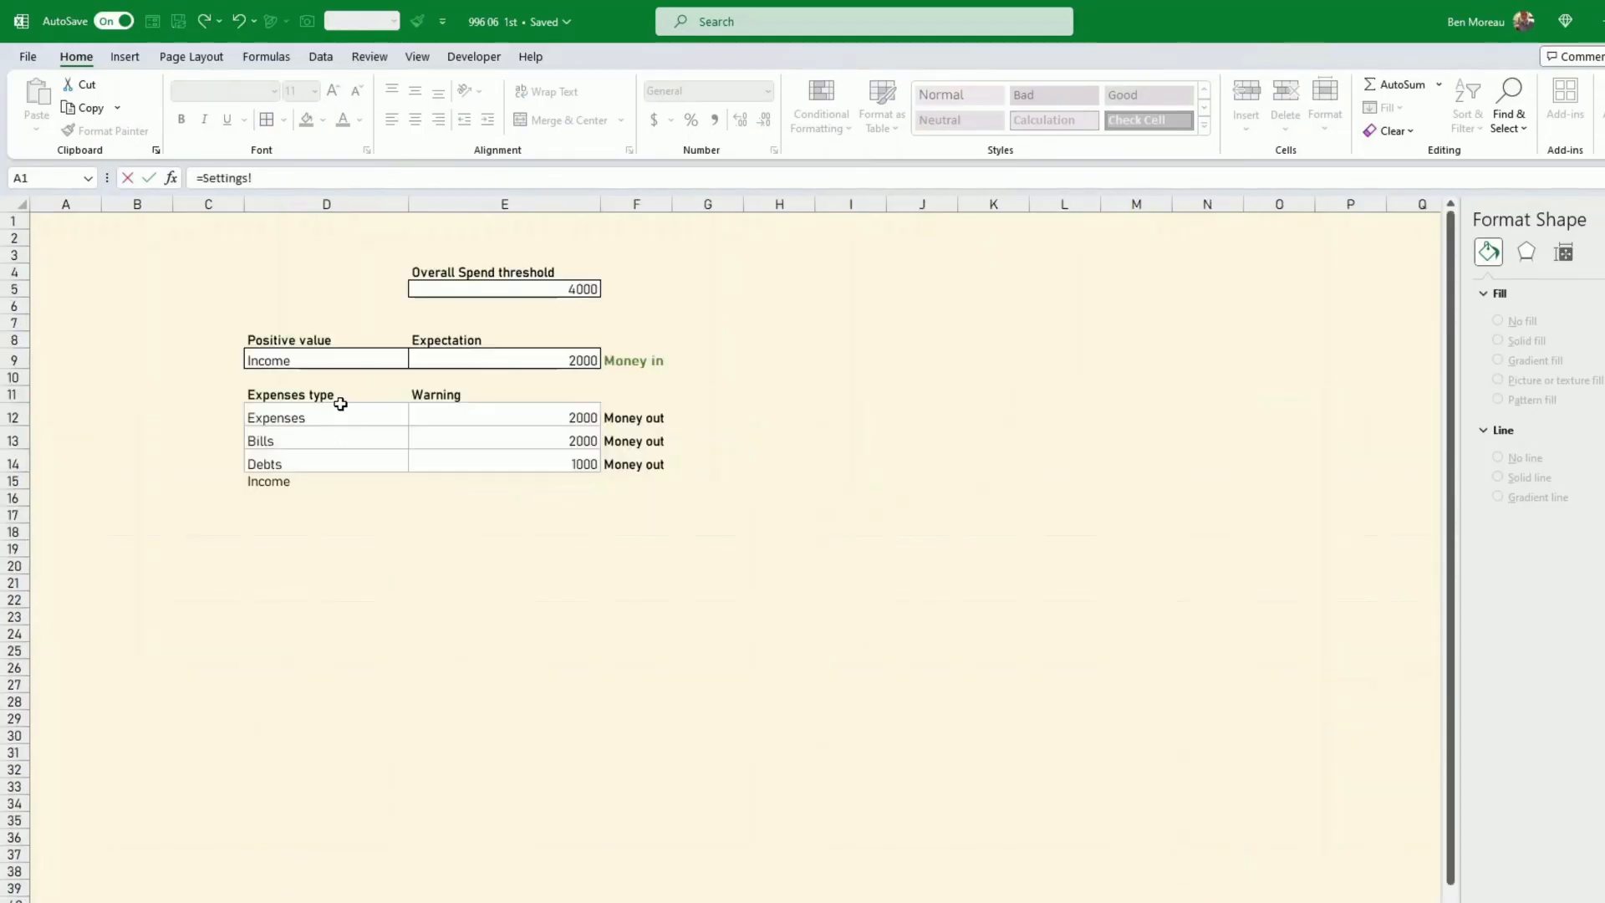
{"action": "left_click", "coordinate": [321, 459]}
{"action": "key", "text": "Return"}
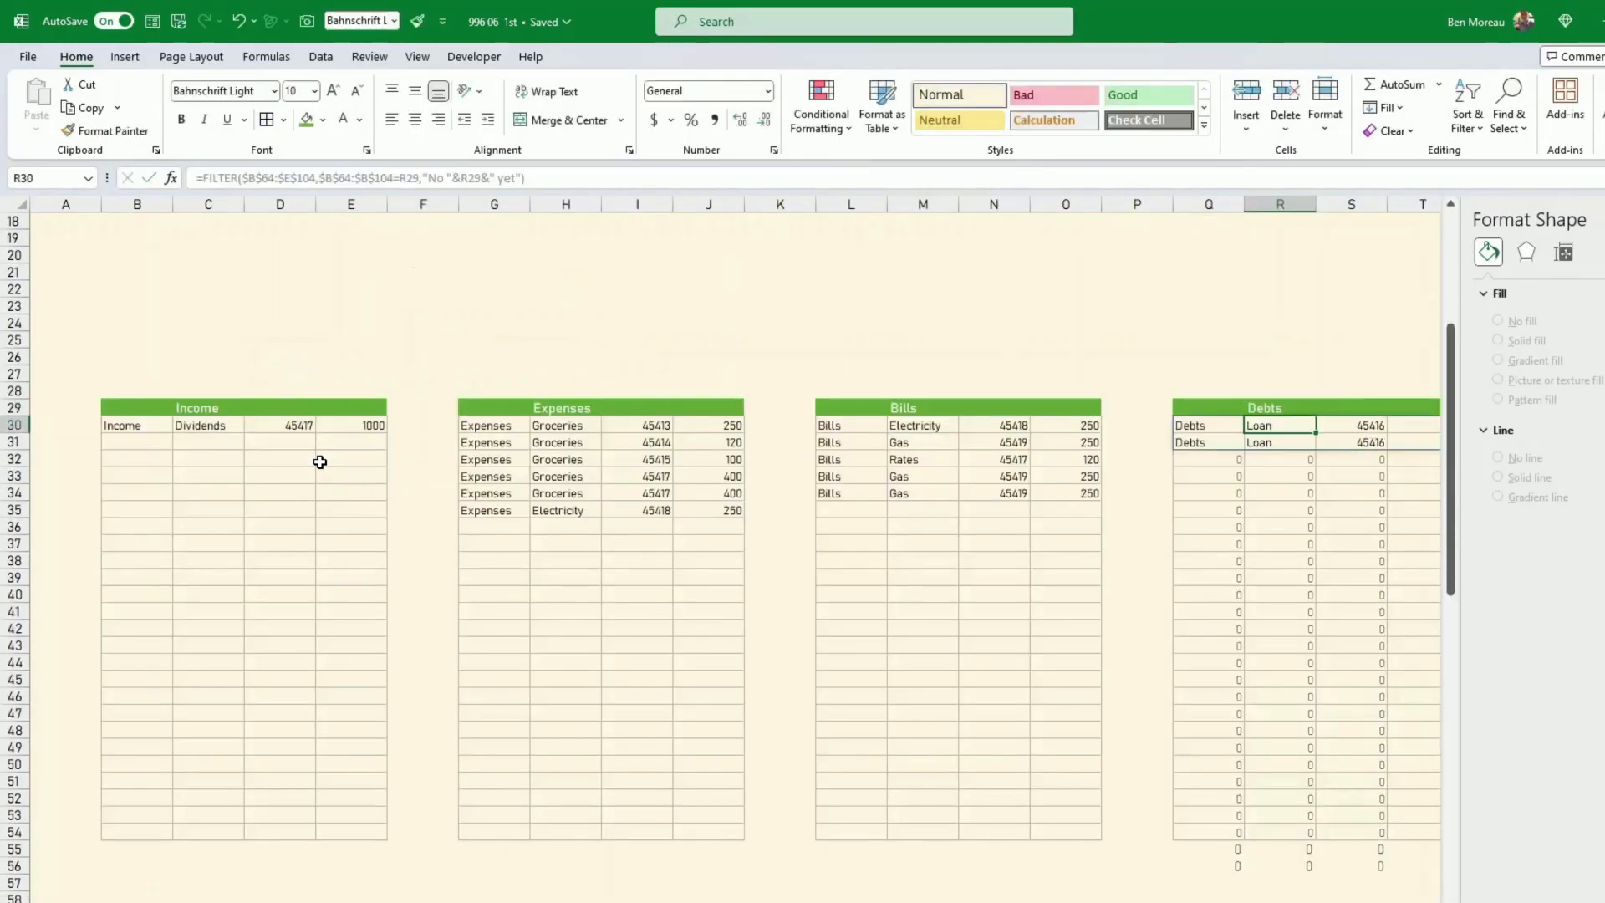
Review the four category tables and compare them with the transaction table that starts at row 63
{"action": "left_click", "coordinate": [874, 478]}
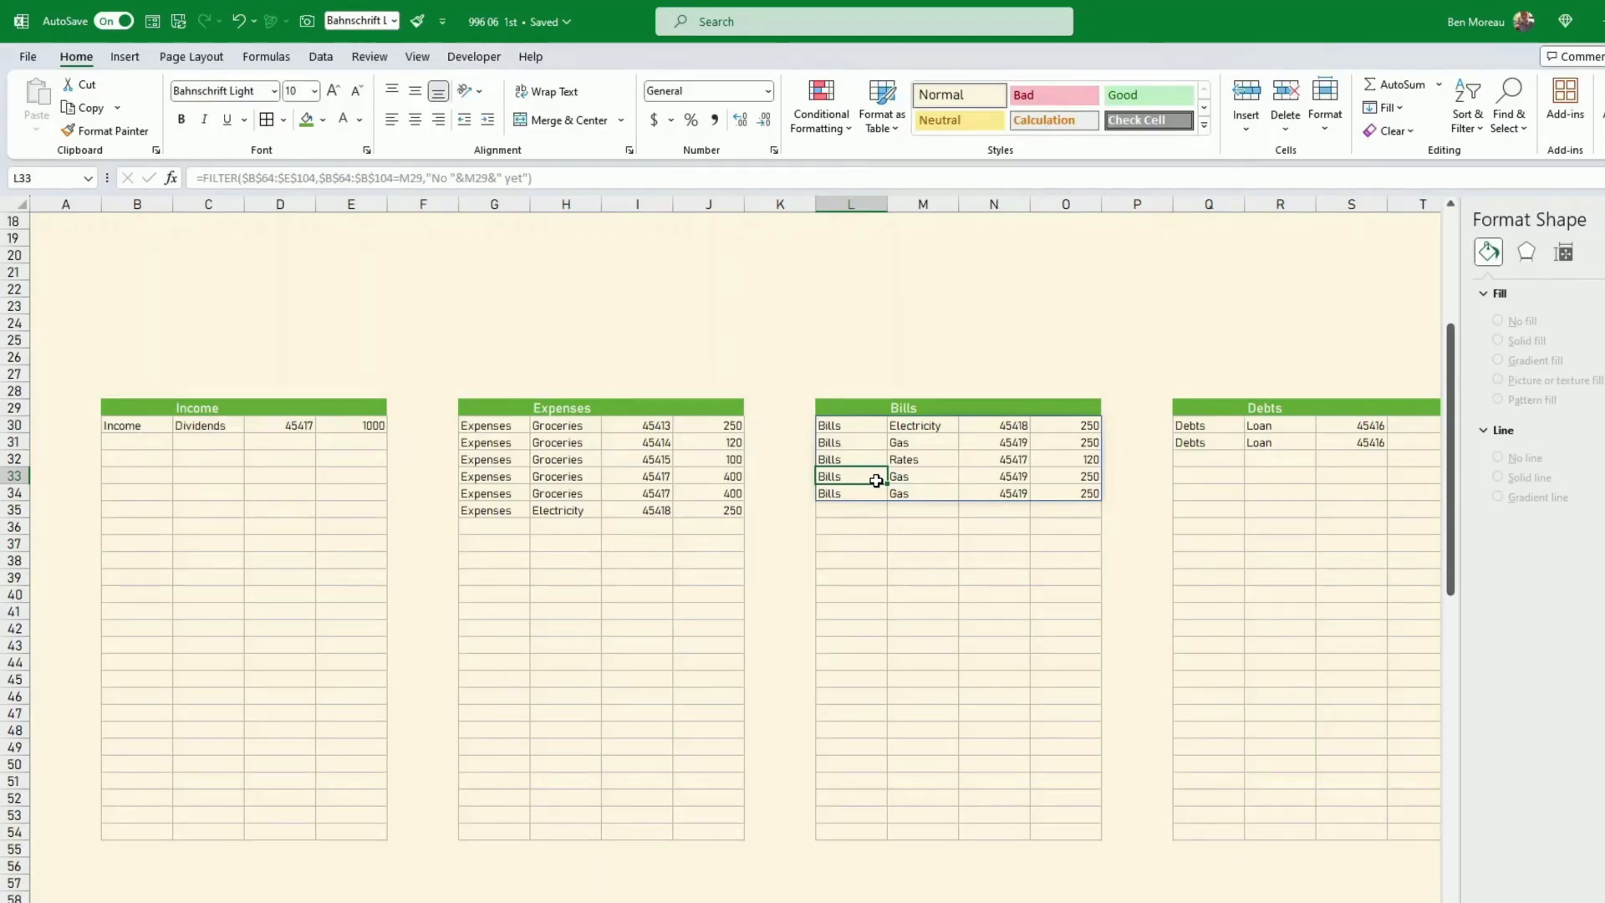
{"action": "left_click", "coordinate": [125, 425]}
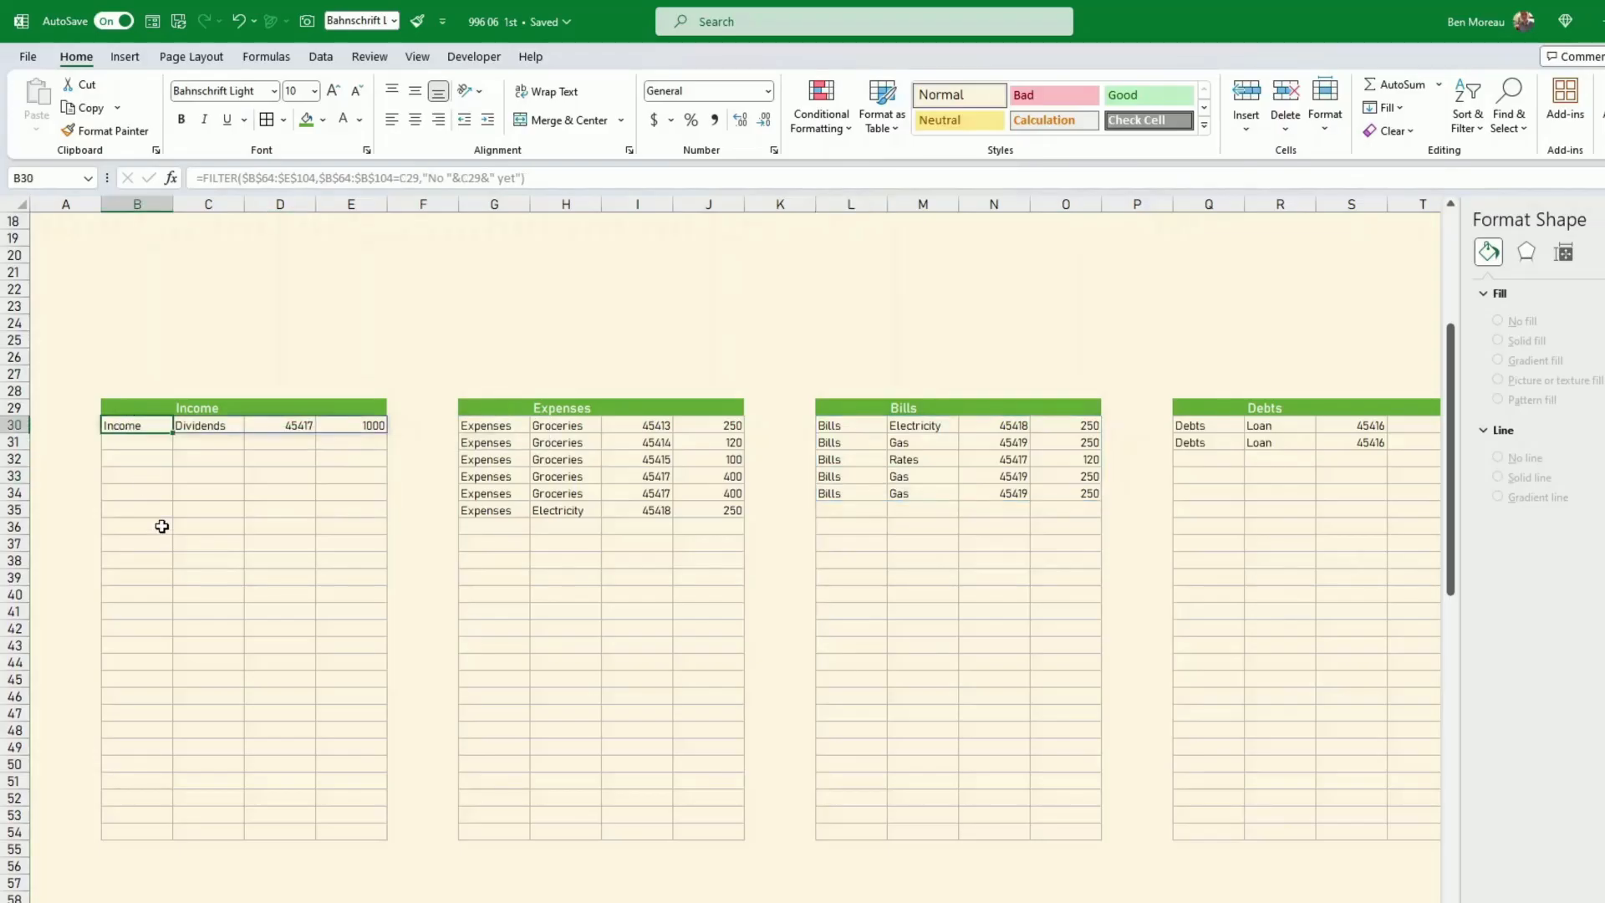
{"action": "scroll", "coordinate": [161, 526], "scroll_direction": "down", "scroll_amount": 10}
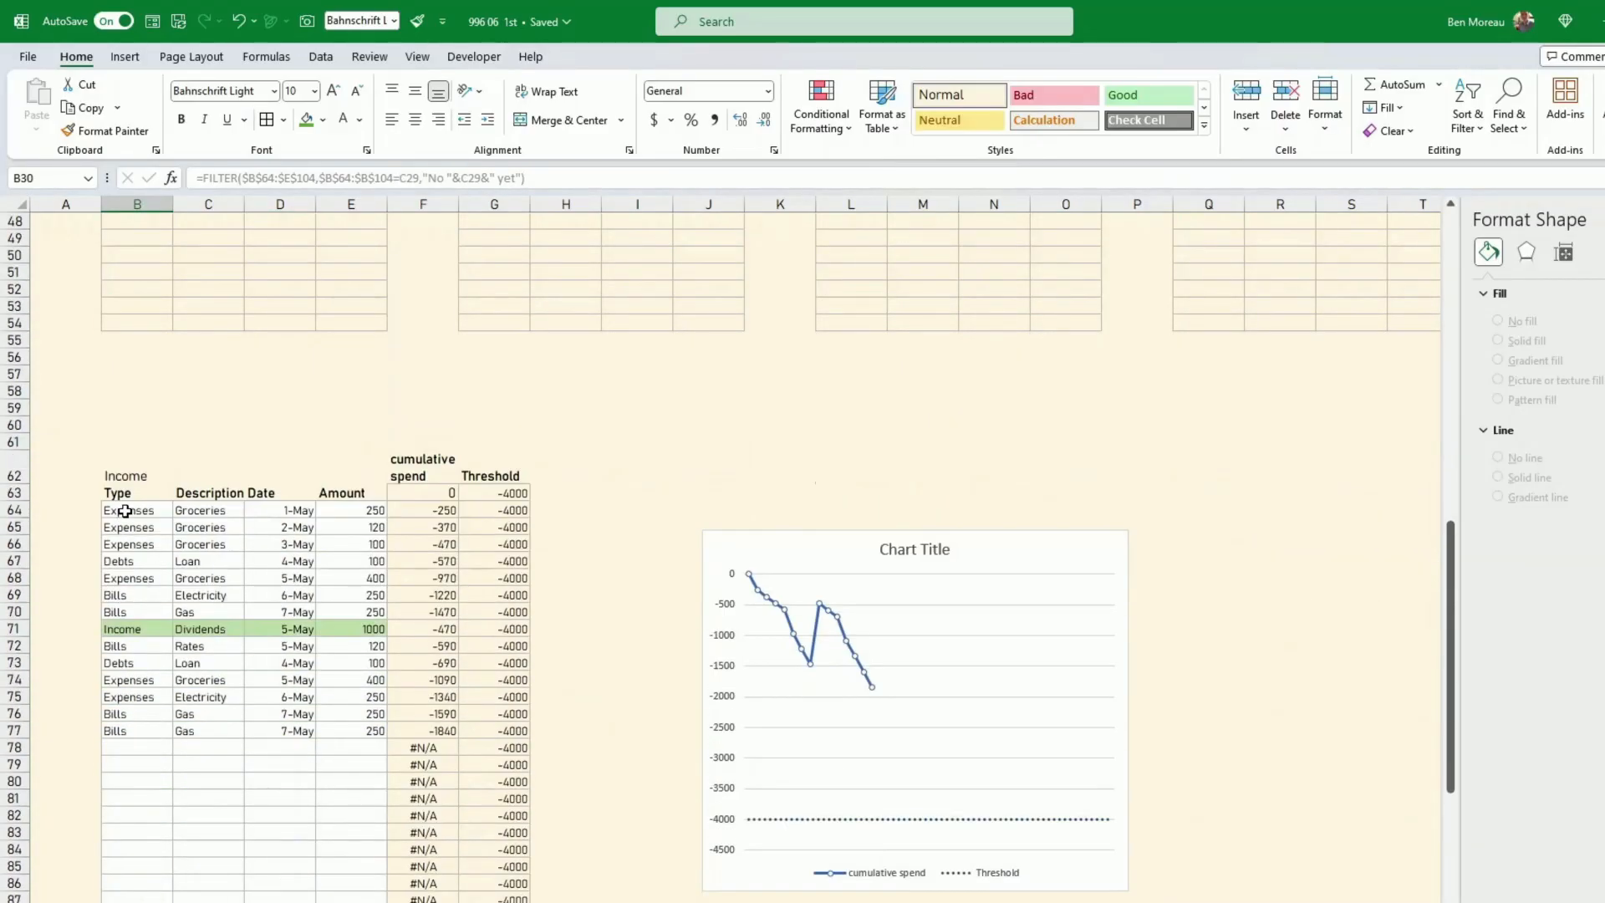
{"action": "scroll", "coordinate": [203, 337], "scroll_direction": "up", "scroll_amount": 7}
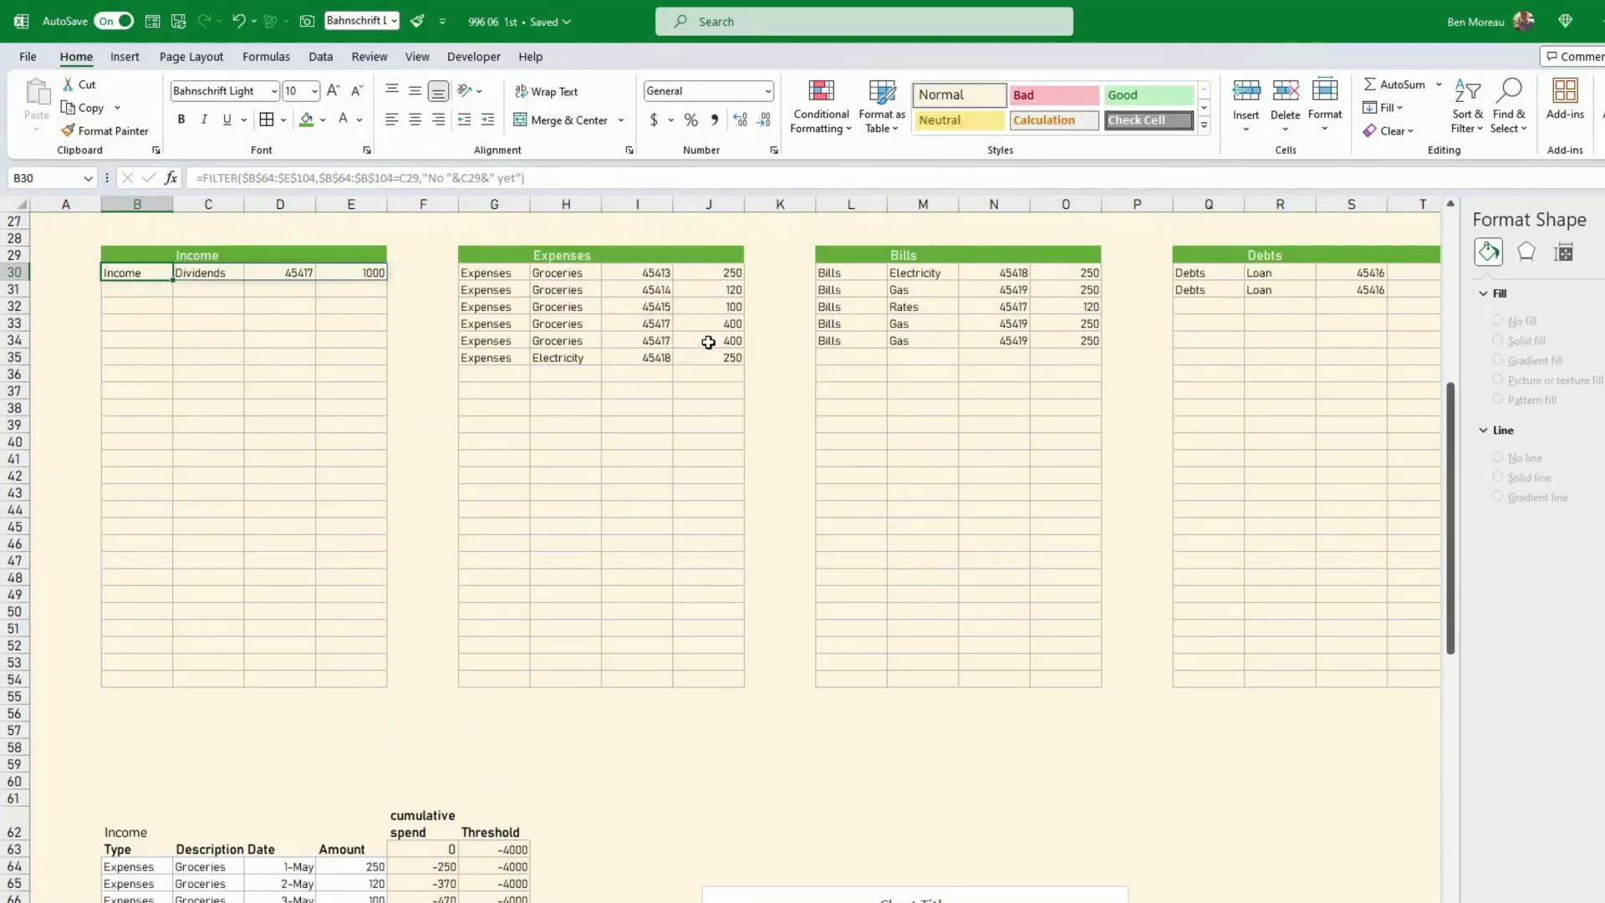
{"action": "left_click", "coordinate": [203, 259]}
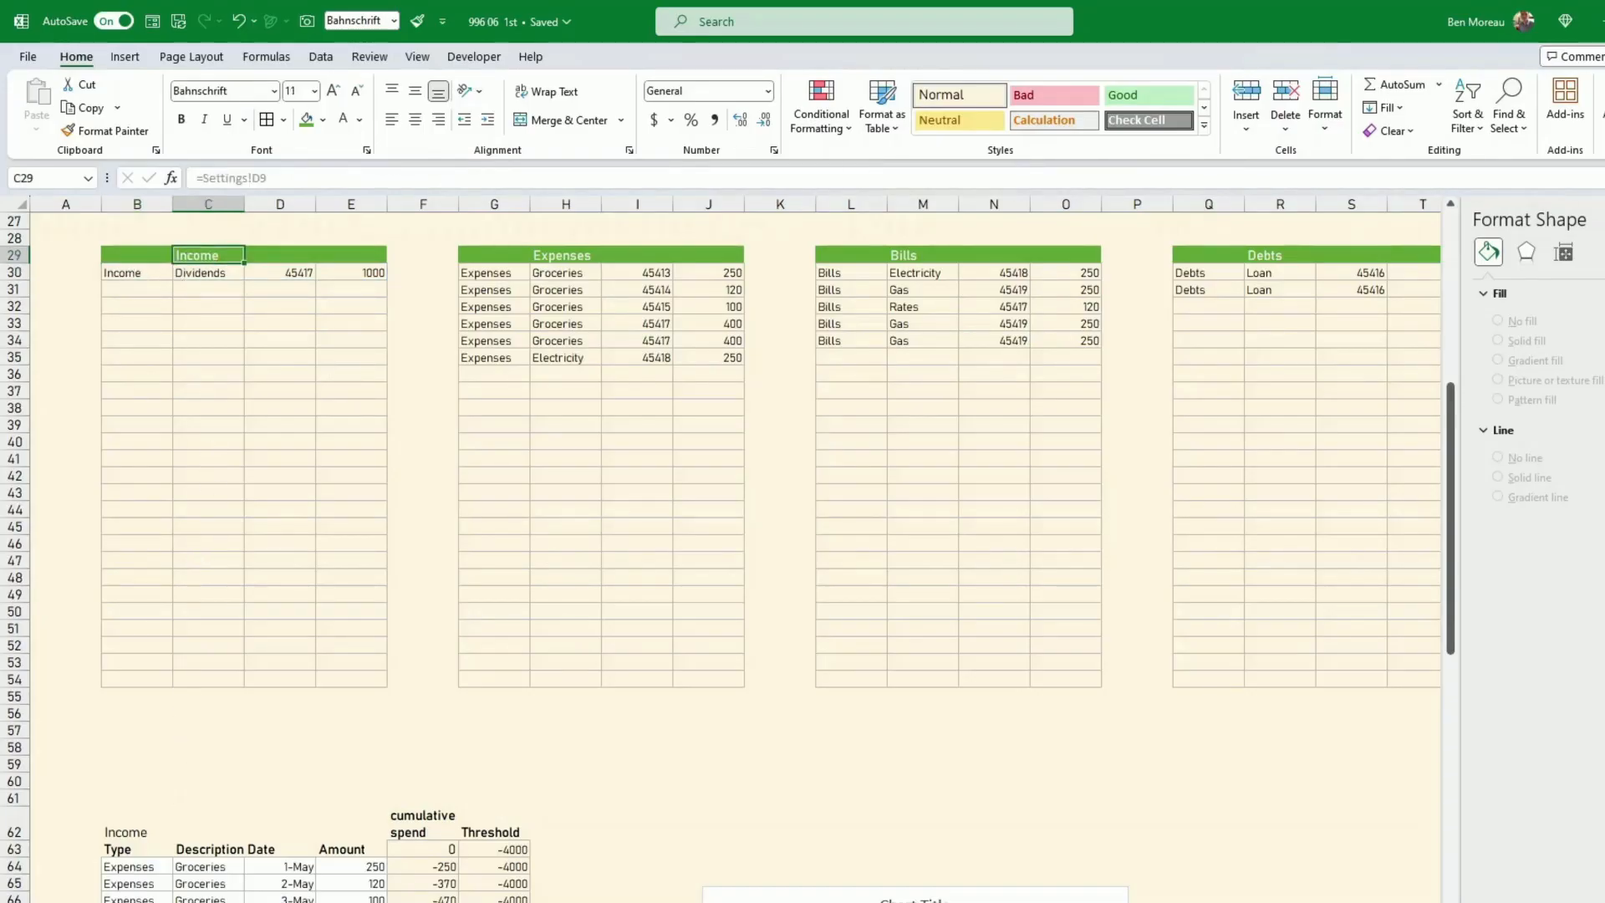
{"action": "left_click", "coordinate": [476, 580]}
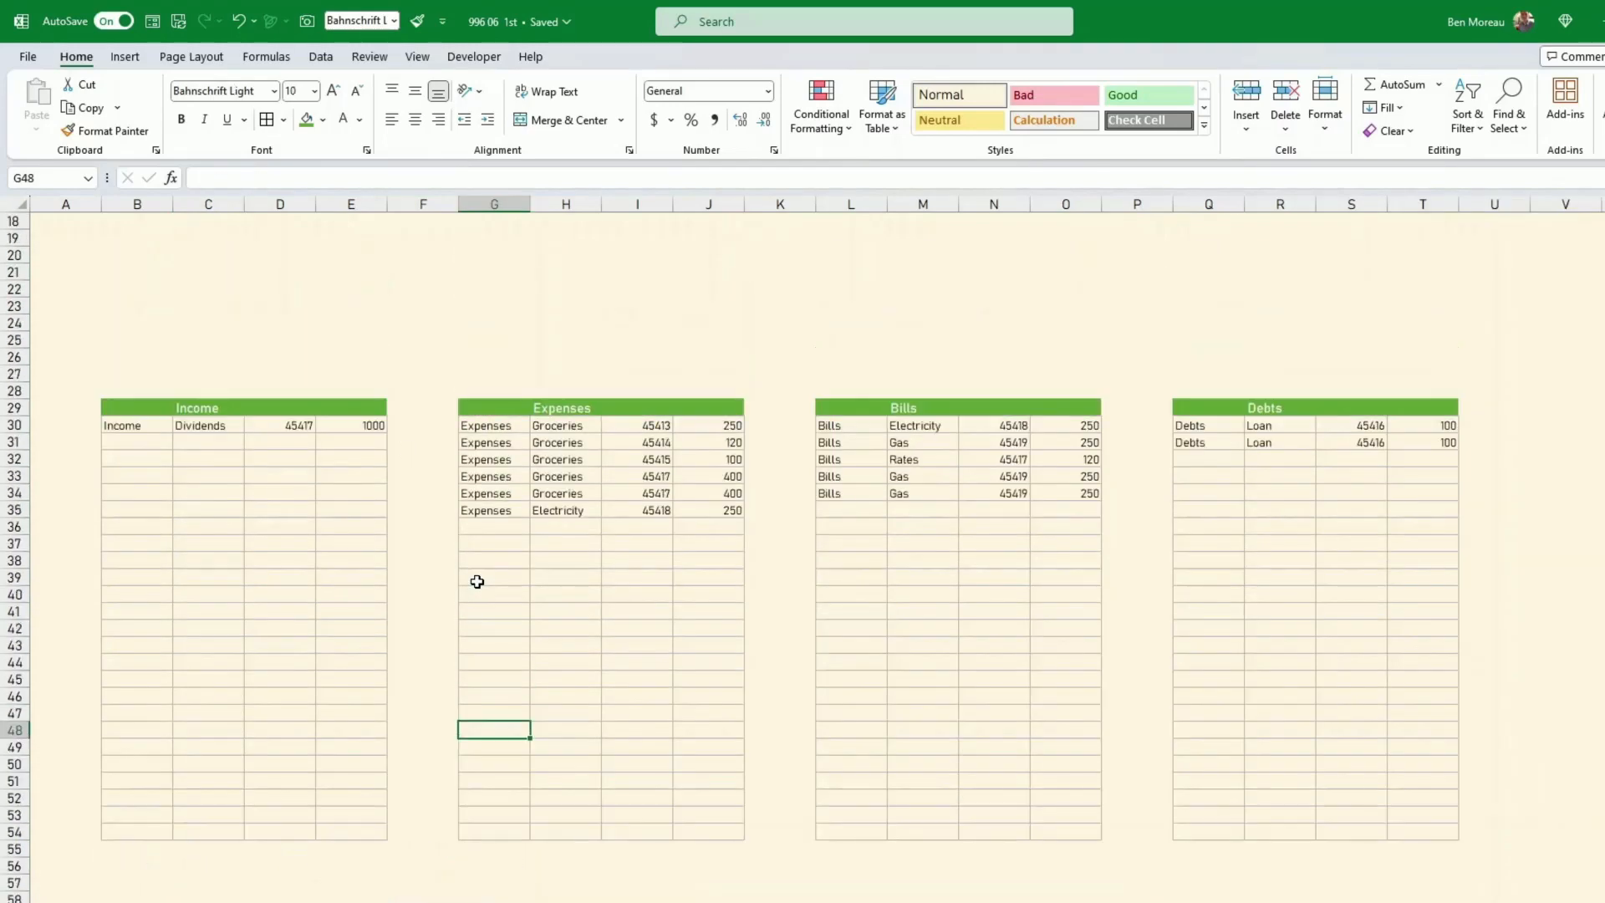
Fill the Income table's amount column, E30:E54, with the lightest green theme shade
{"action": "left_click_drag", "start_coordinate": [372, 277], "coordinate": [351, 679]}
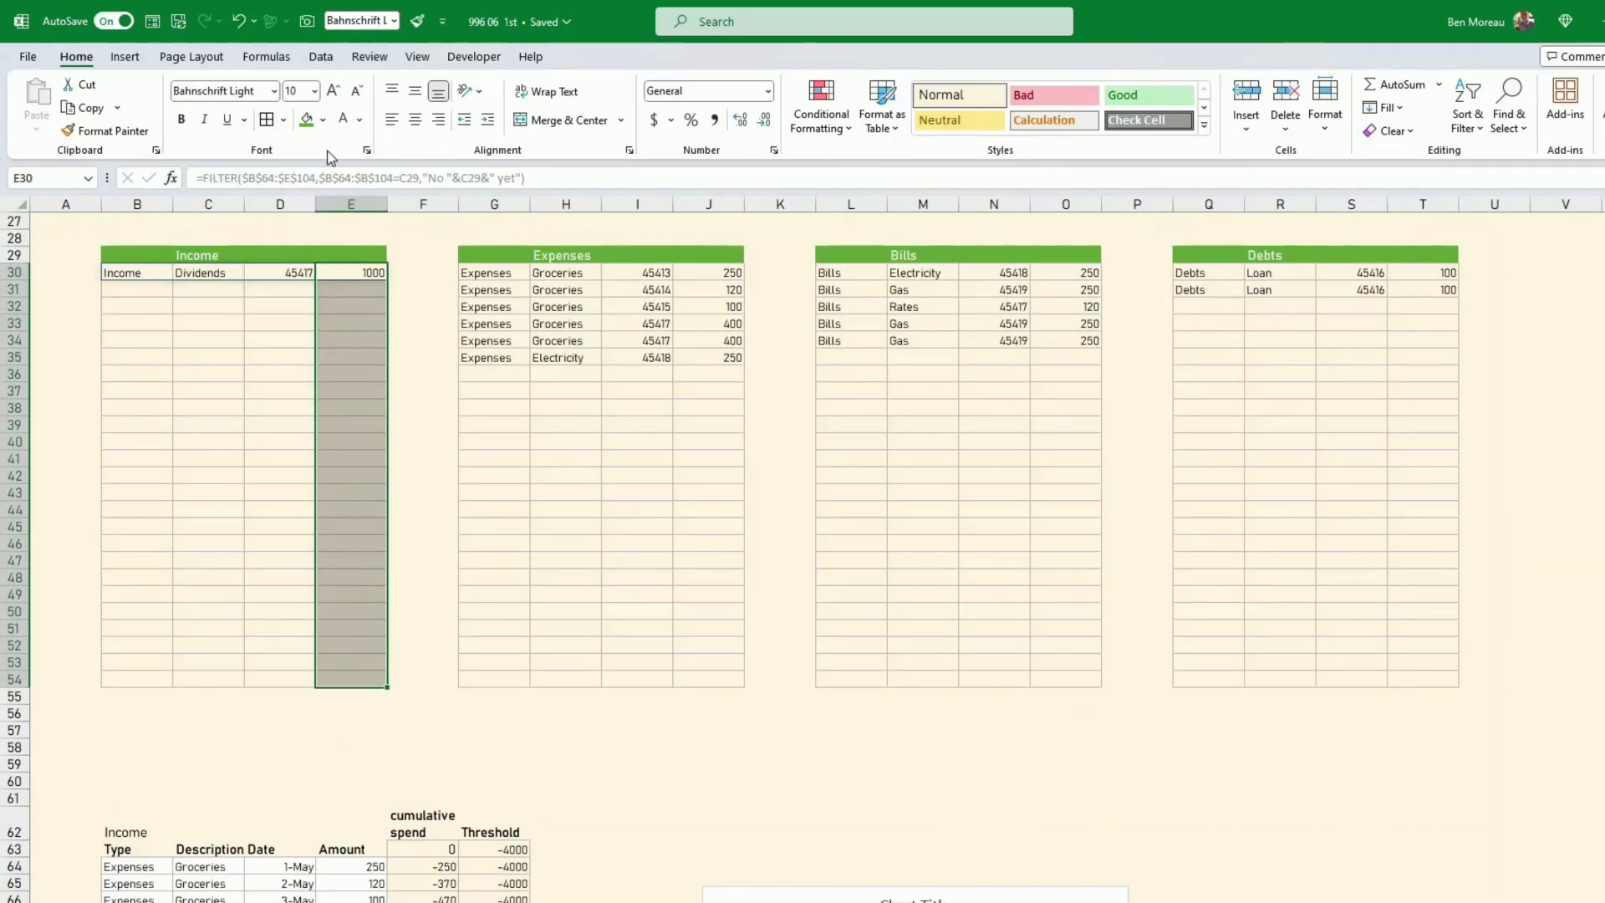
{"action": "left_click", "coordinate": [323, 119]}
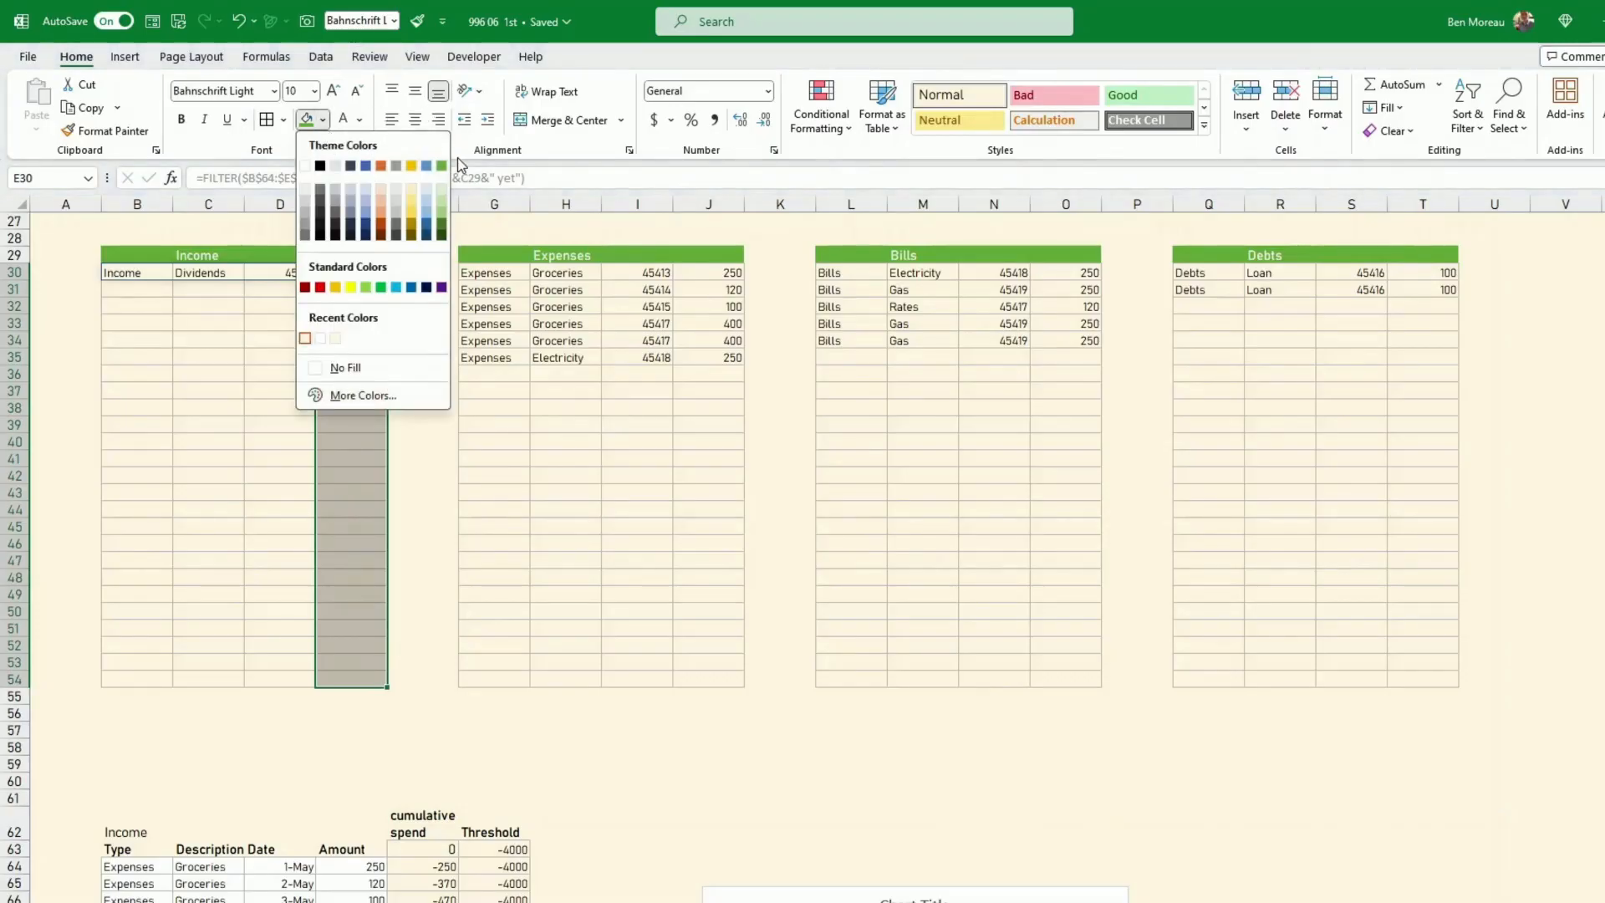
{"action": "left_click", "coordinate": [442, 188]}
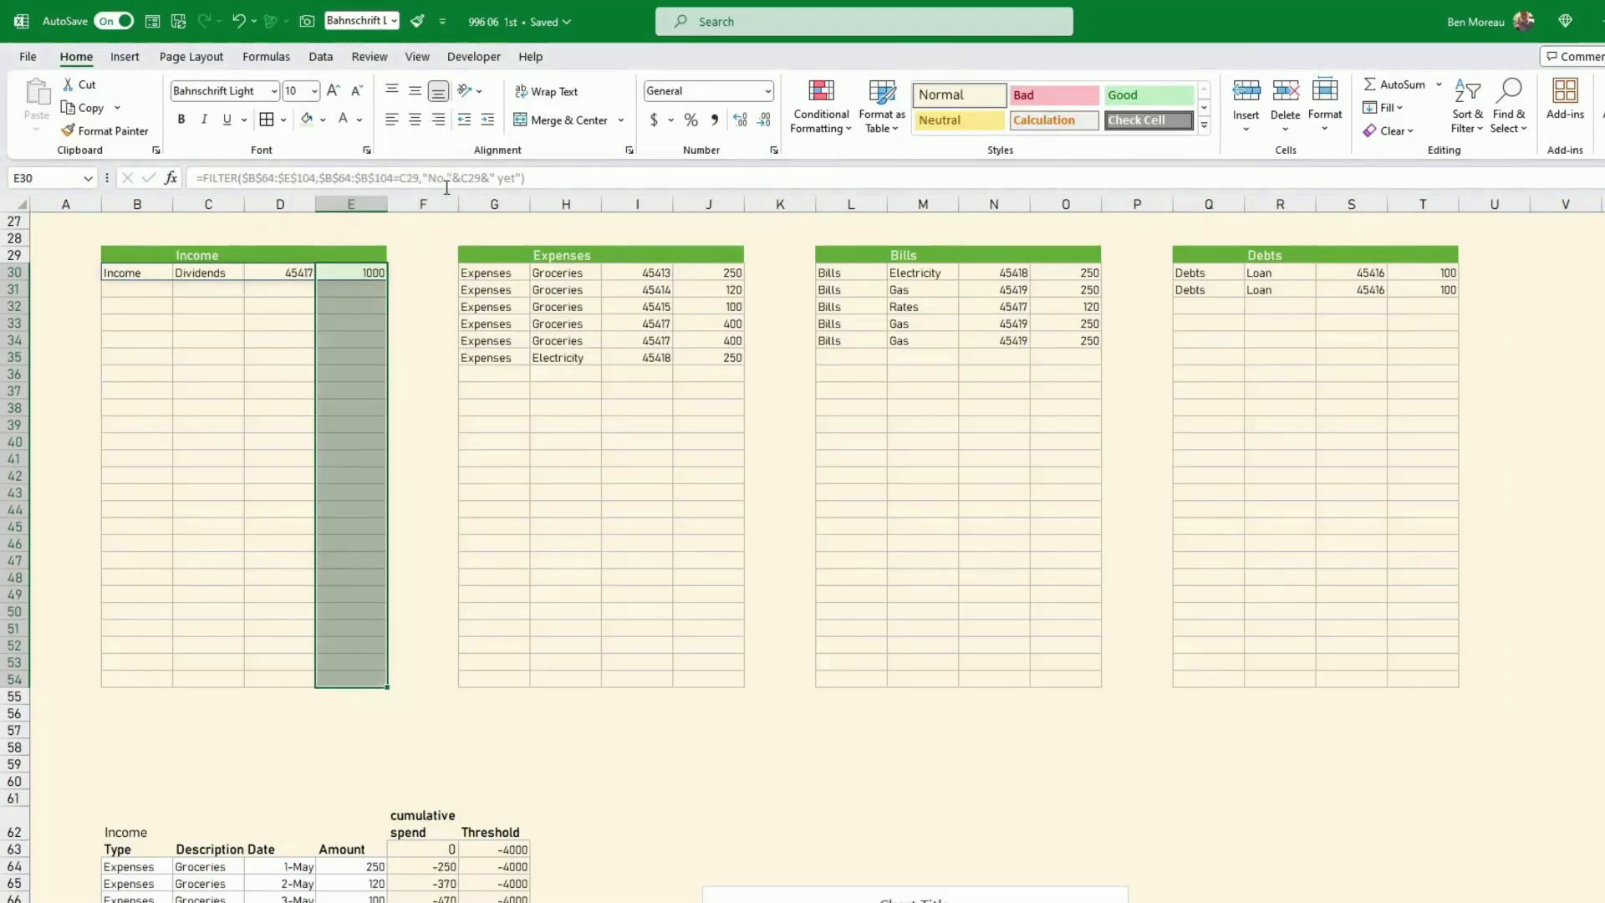
{"action": "left_click", "coordinate": [439, 284]}
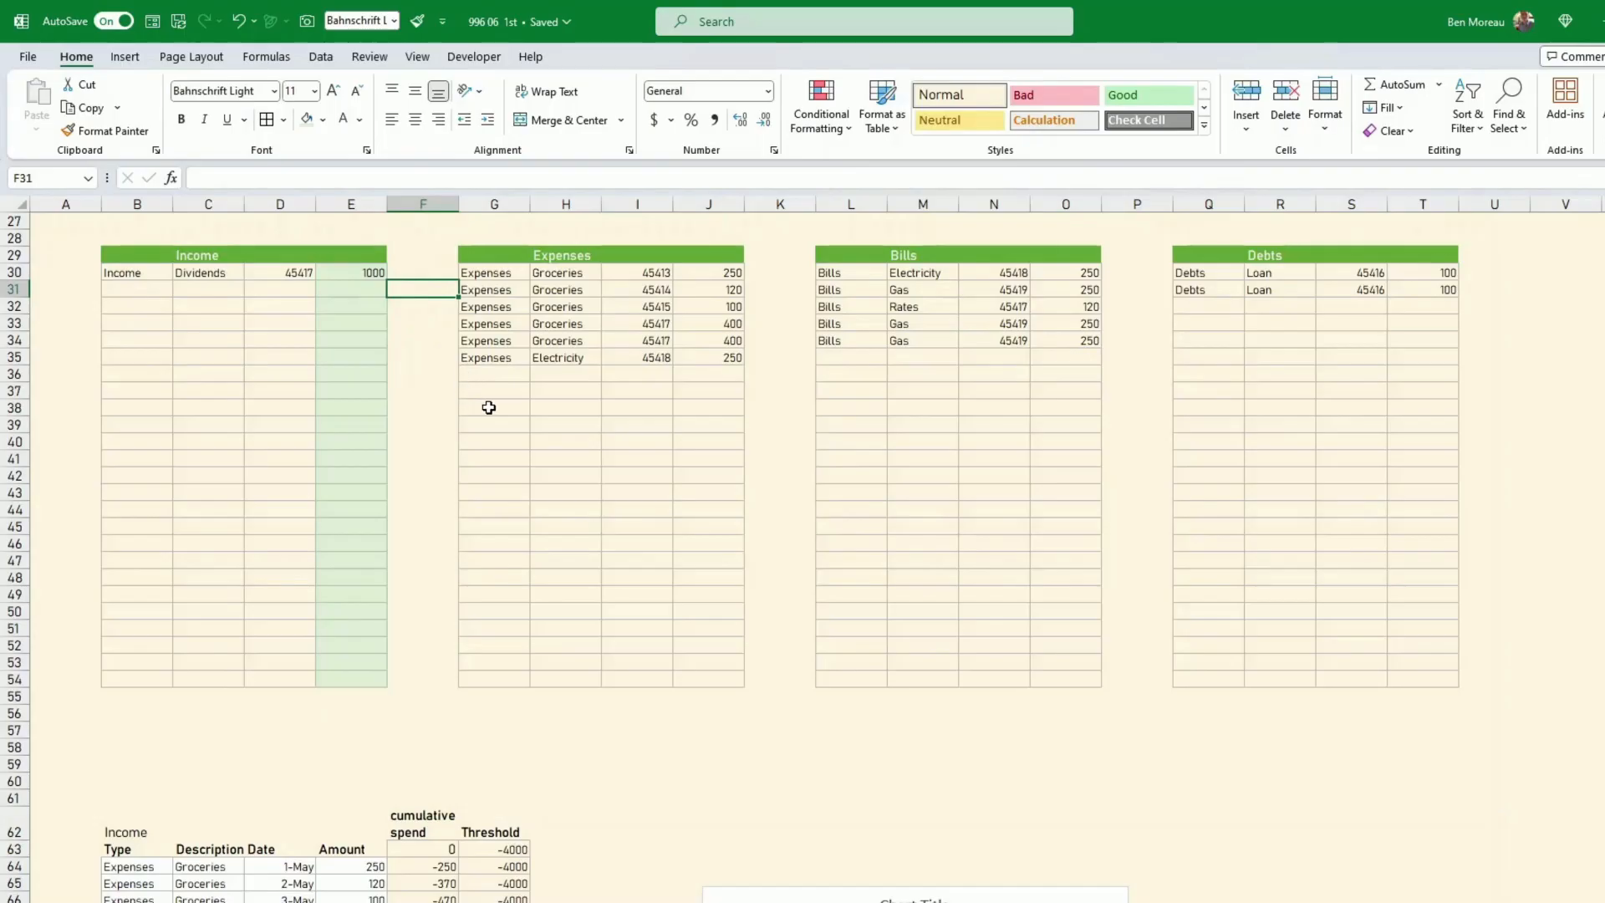
{"action": "left_click", "coordinate": [426, 424]}
Fill the Expenses header G29:J29 with the custom light red #FF7171, lightened from the standard dark red
{"action": "scroll", "coordinate": [580, 344], "scroll_direction": "up", "scroll_amount": 2}
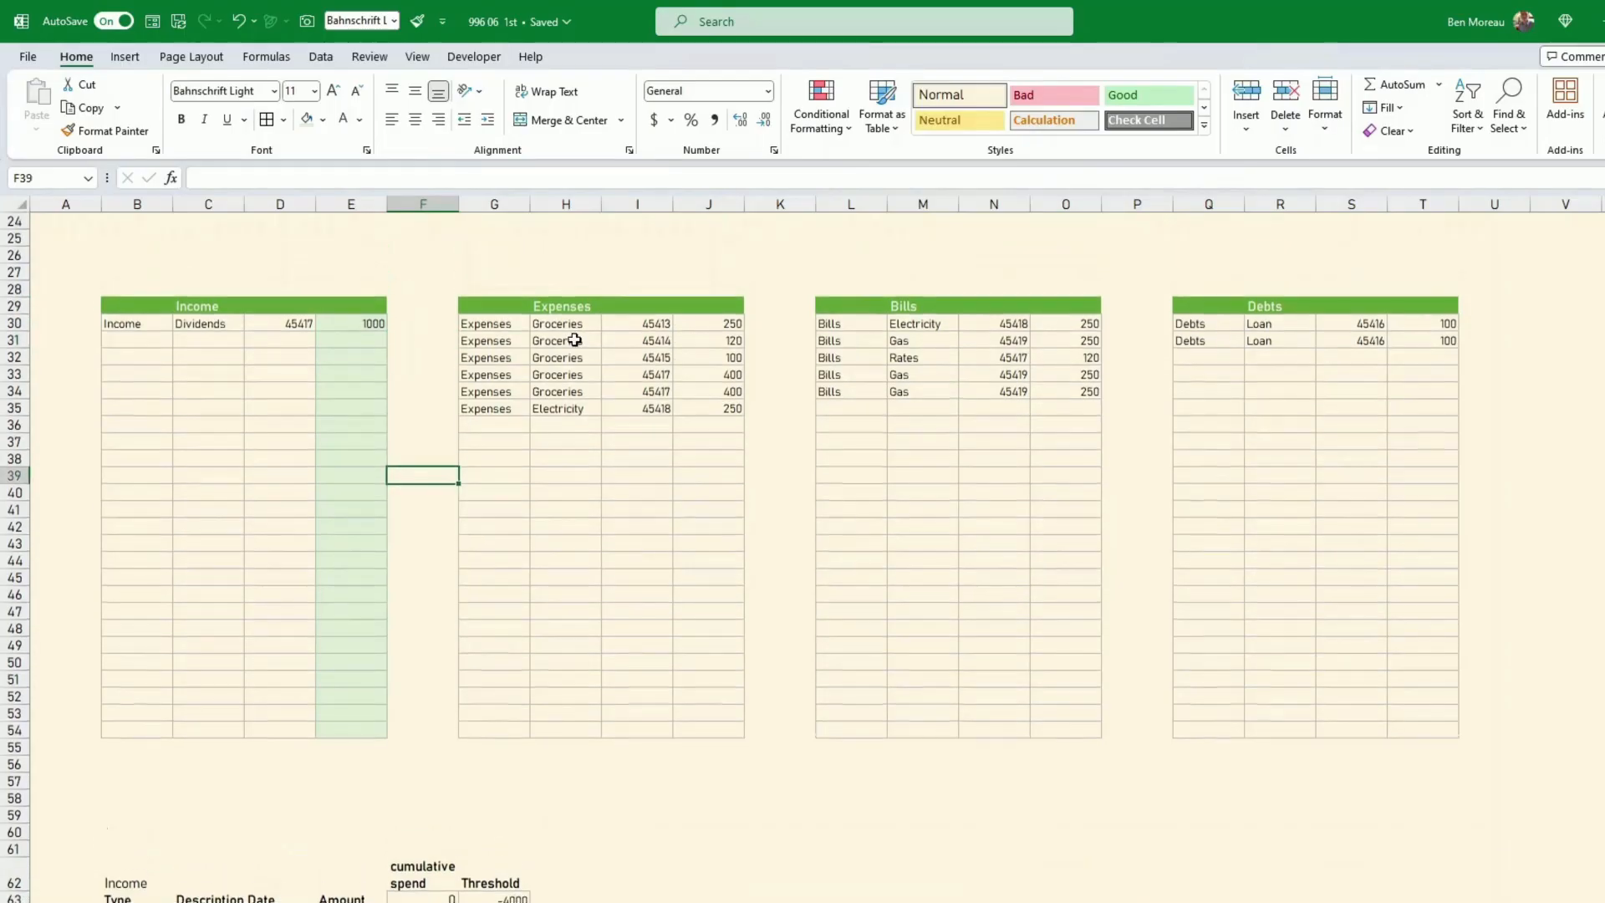
{"action": "left_click_drag", "start_coordinate": [494, 356], "coordinate": [698, 348]}
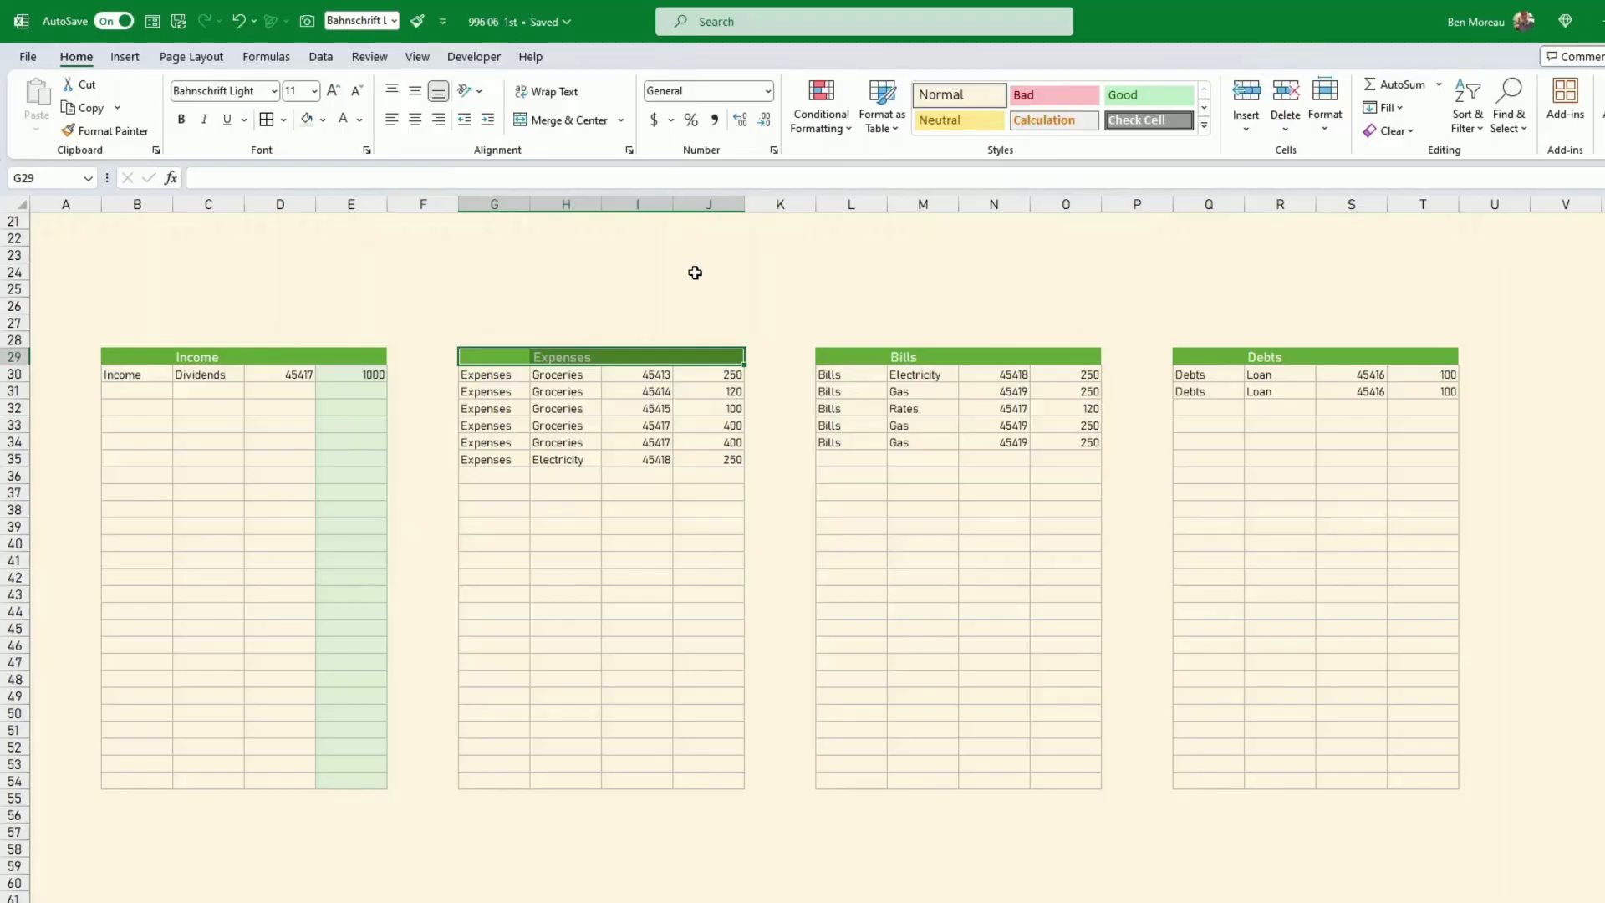
{"action": "left_click", "coordinate": [322, 119]}
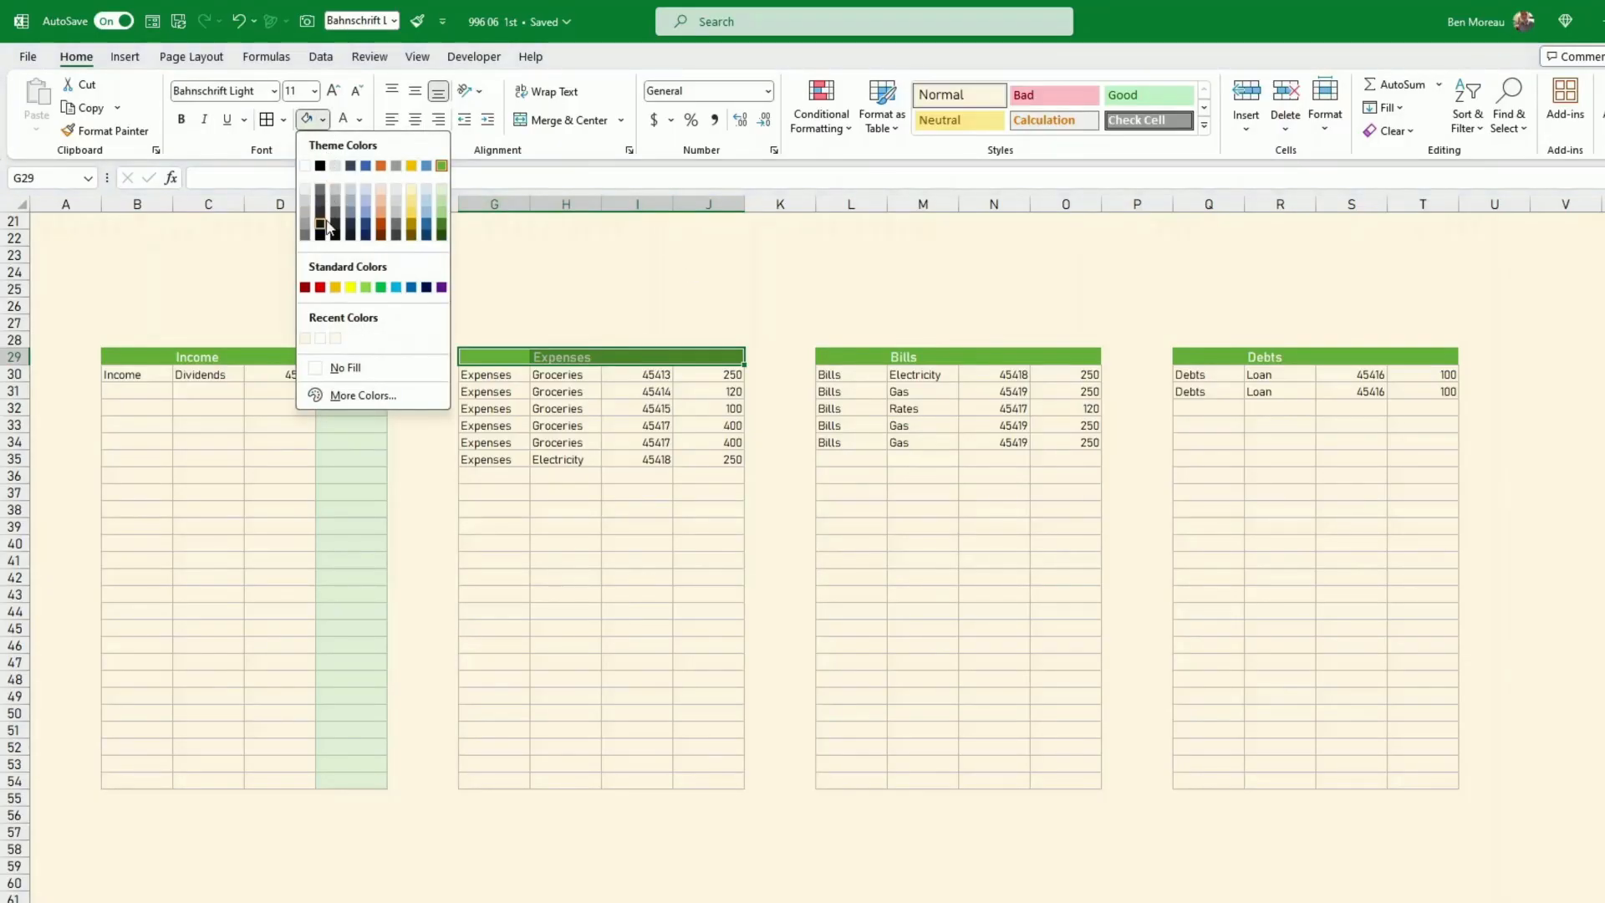
{"action": "left_click", "coordinate": [305, 289]}
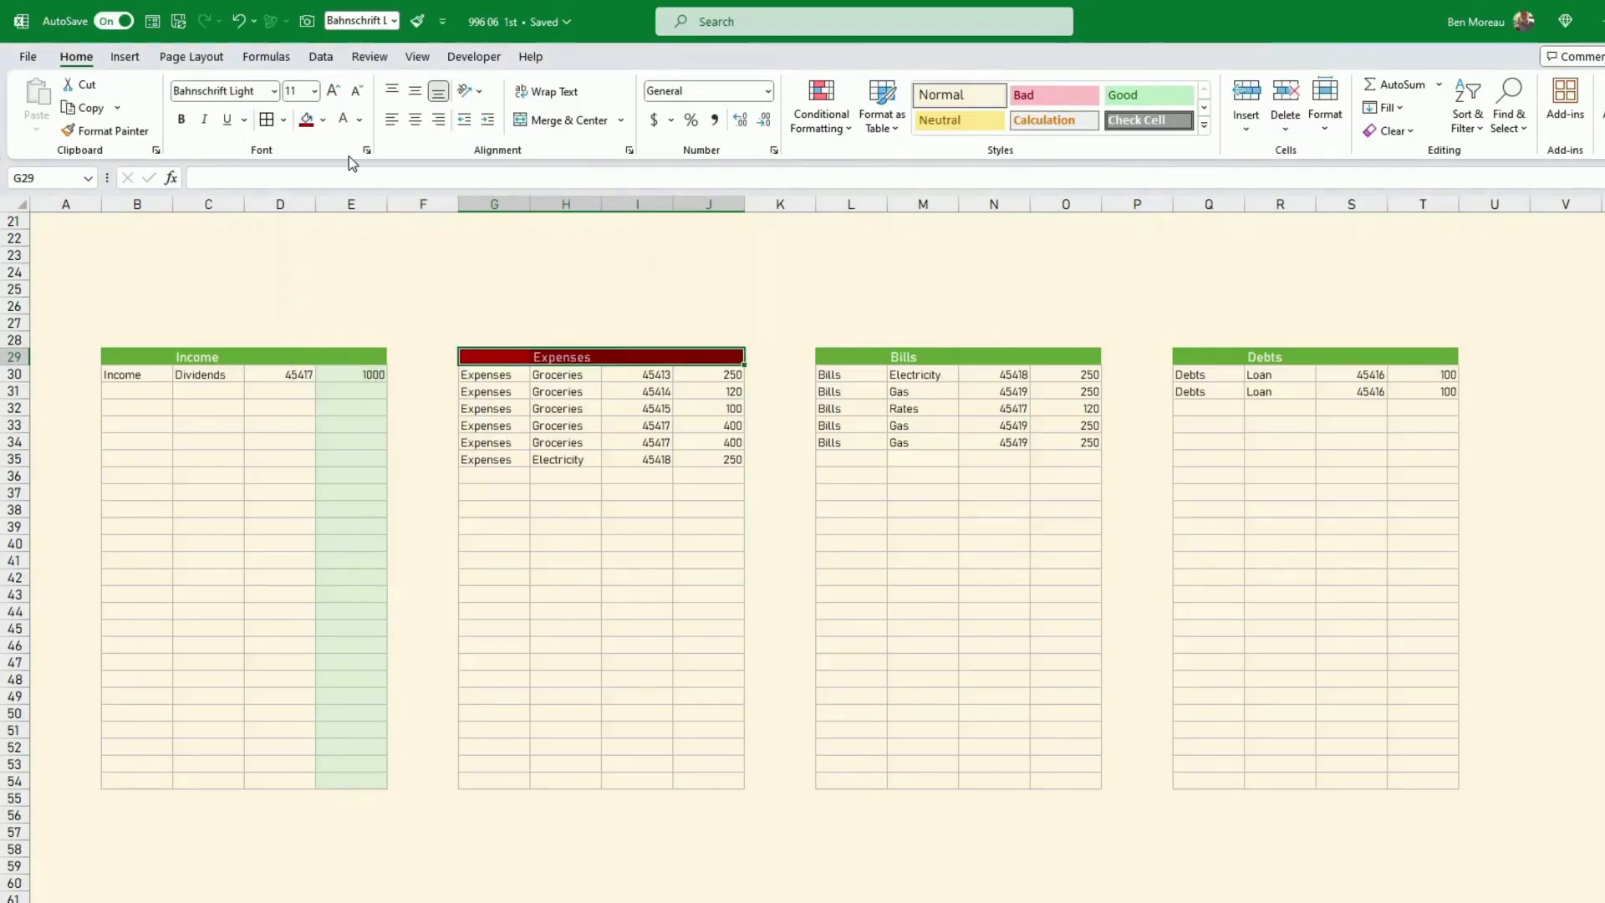
{"action": "left_click", "coordinate": [322, 121]}
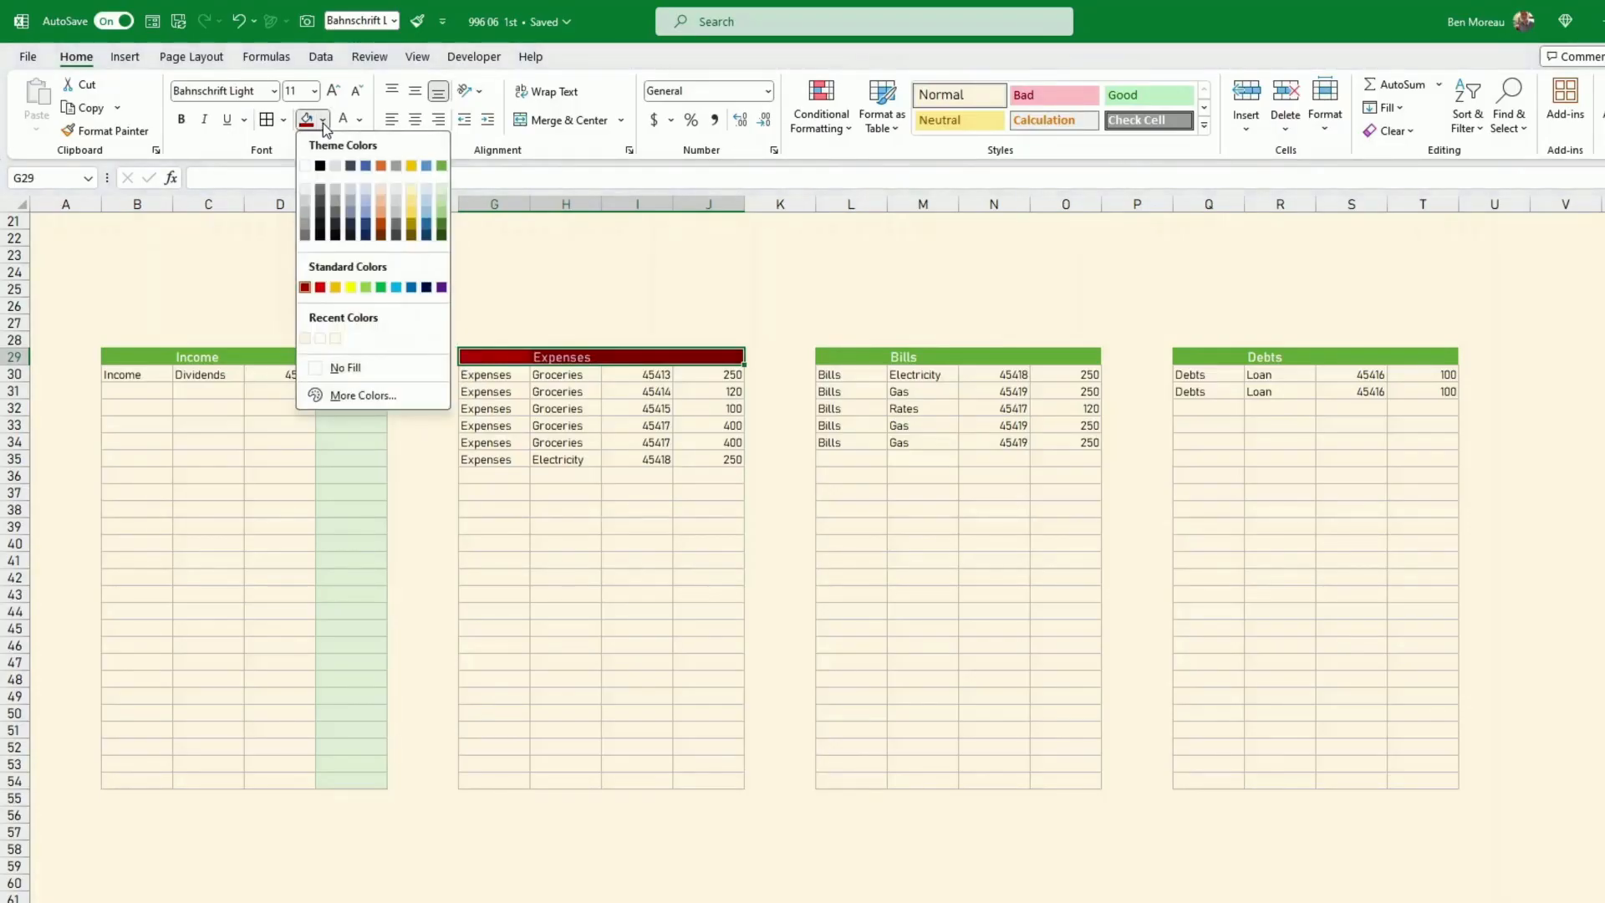
{"action": "left_click", "coordinate": [365, 397]}
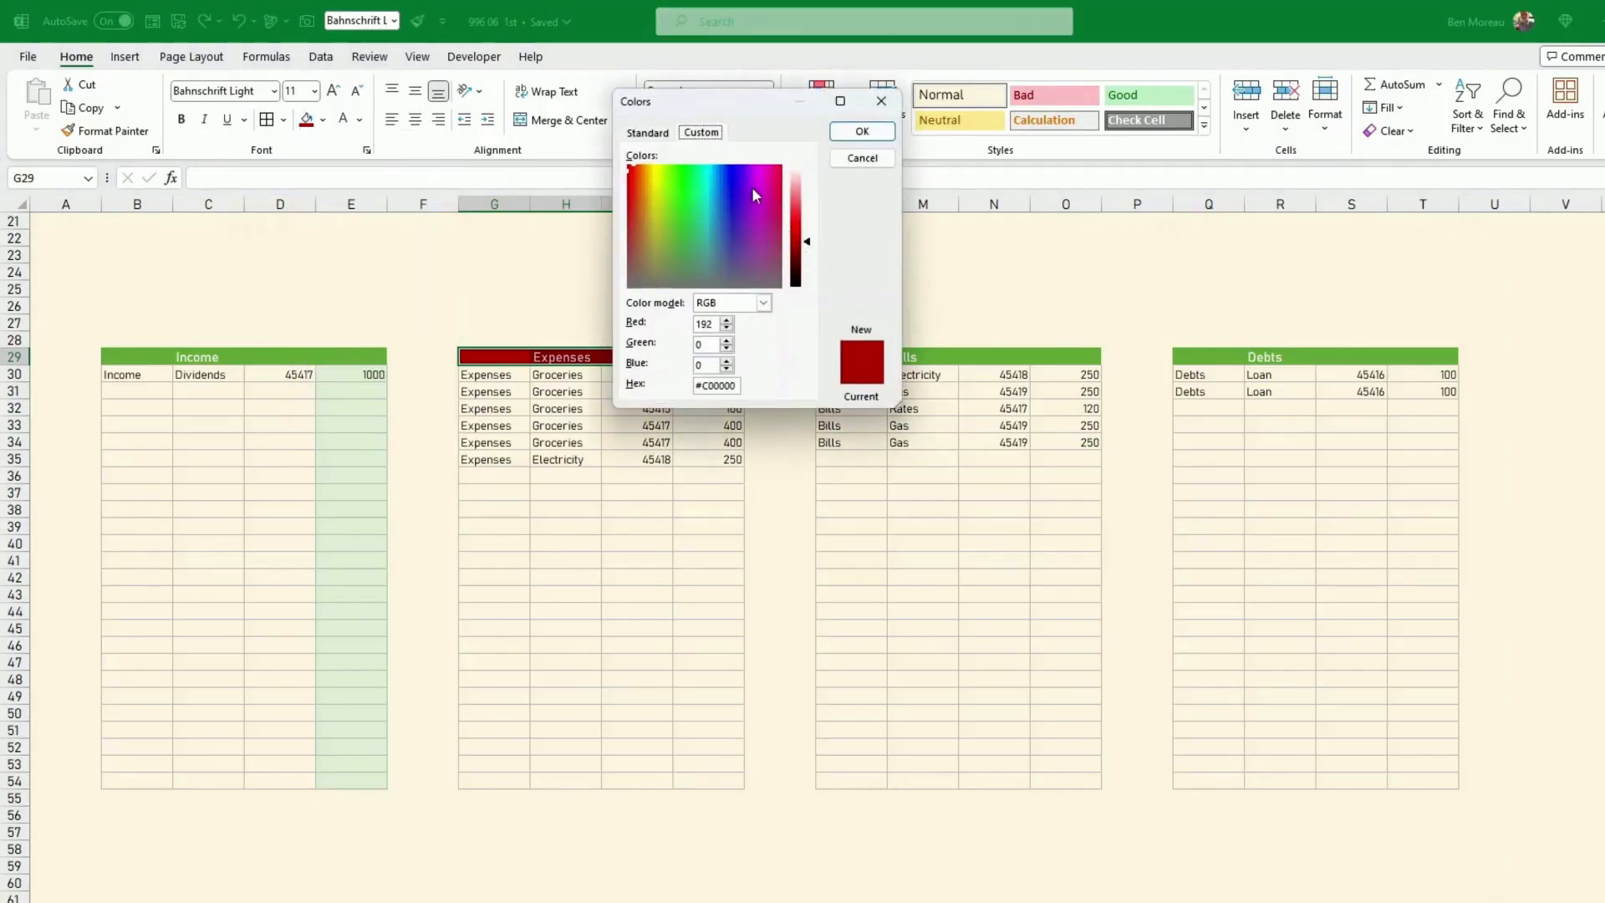
{"action": "left_click_drag", "start_coordinate": [807, 242], "coordinate": [805, 203]}
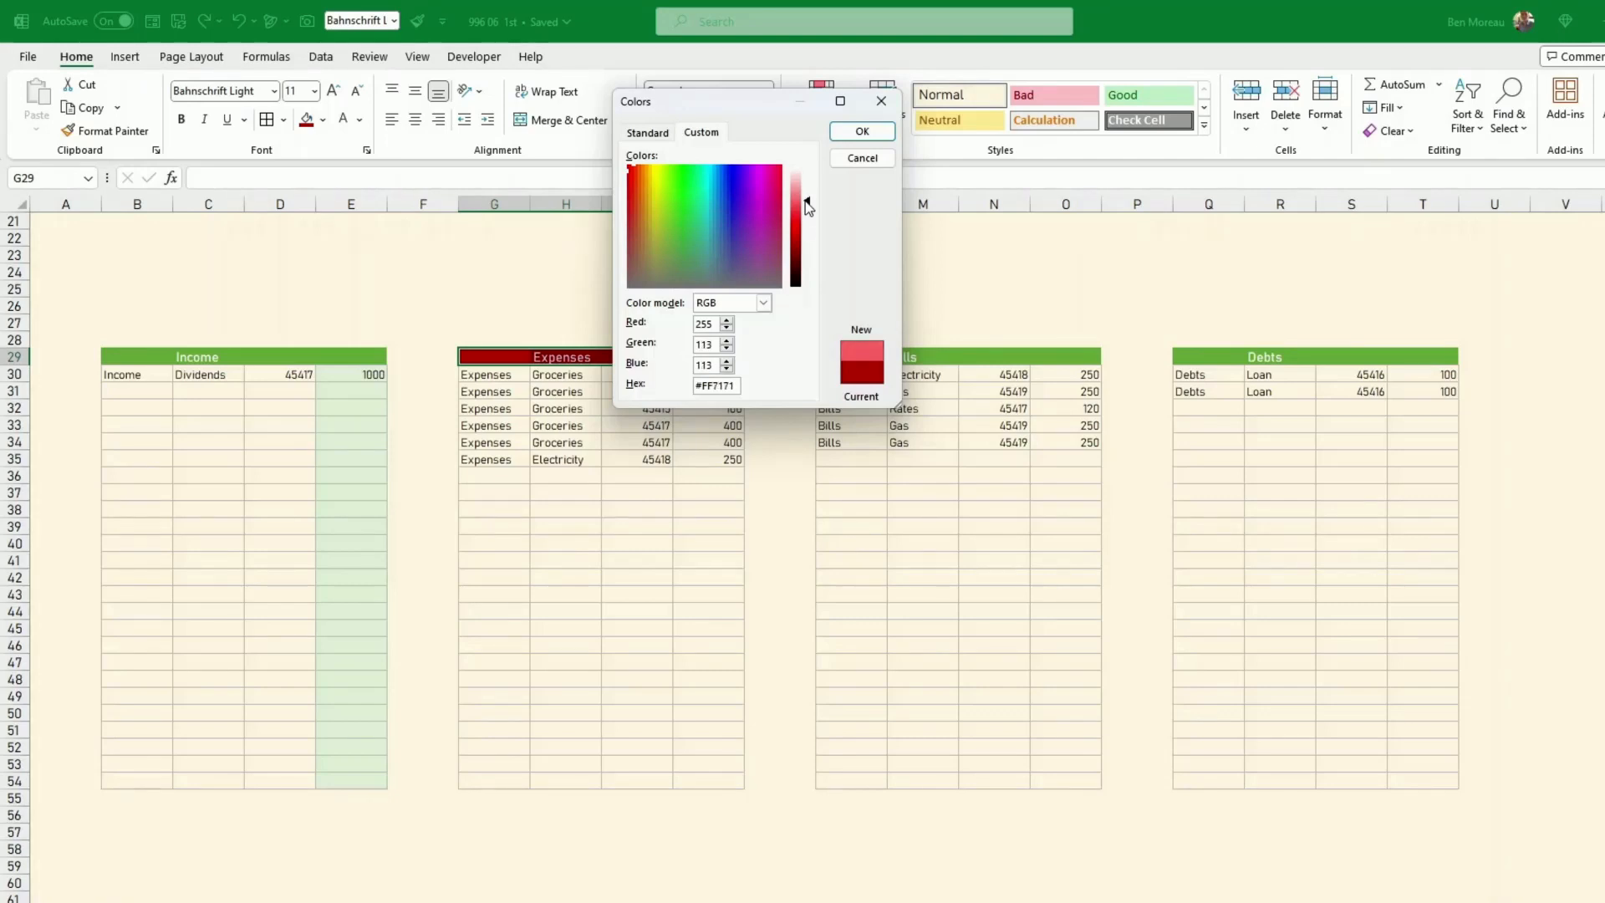
{"action": "left_click", "coordinate": [862, 131]}
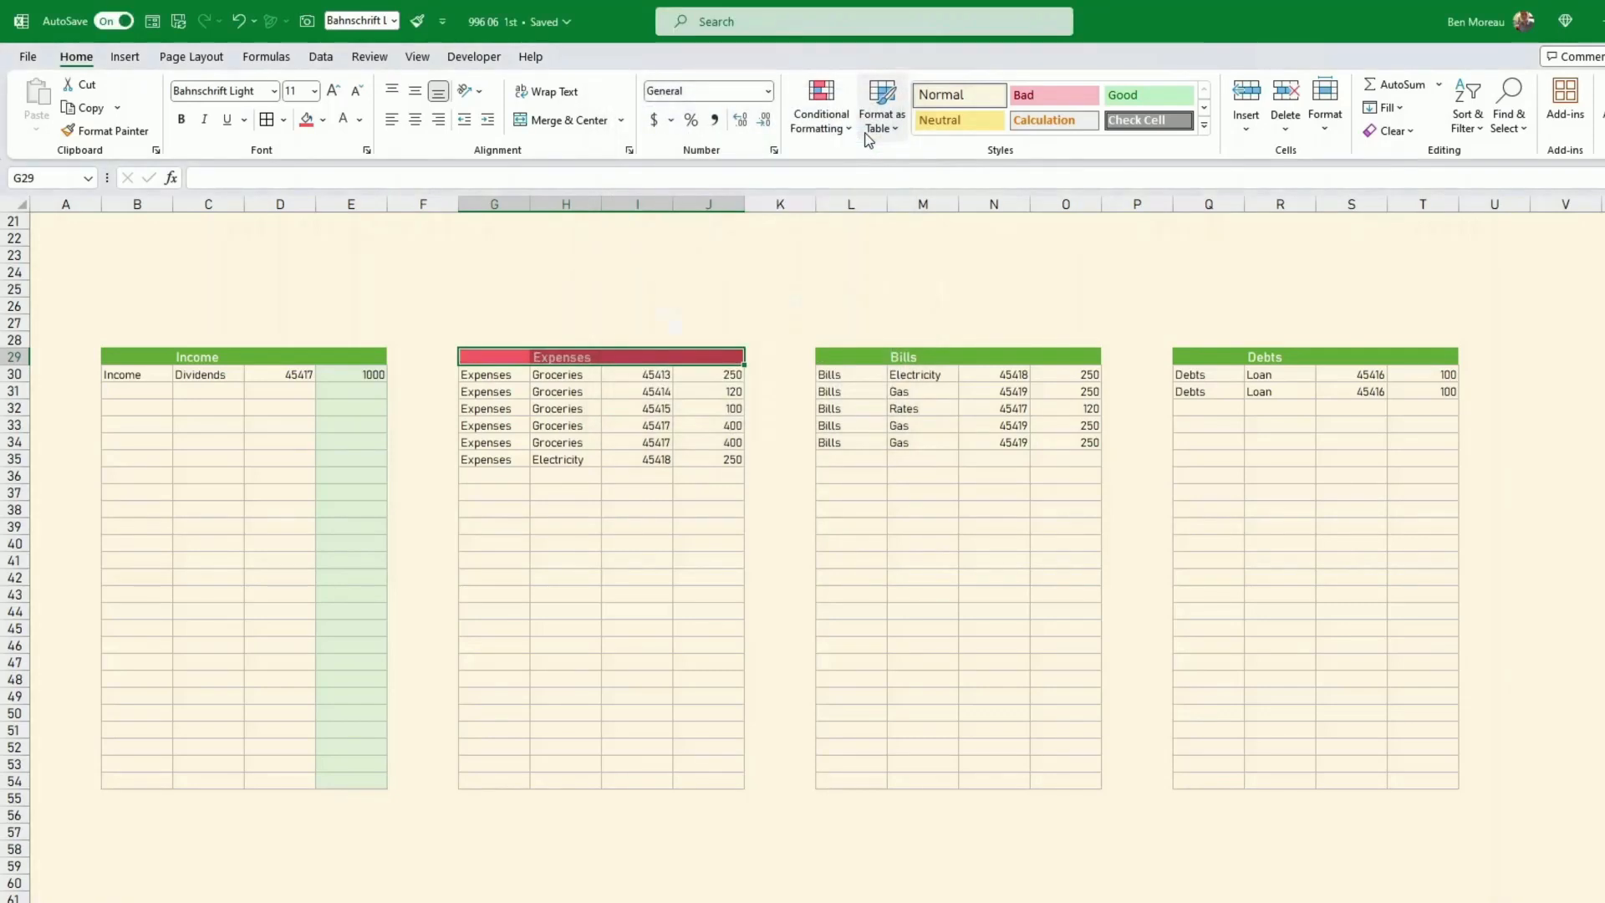
Fill the Expenses amount column, J30:J54, with the custom pale red #FFD9D9, lightened from the header's red
{"action": "left_click_drag", "start_coordinate": [711, 374], "coordinate": [724, 781]}
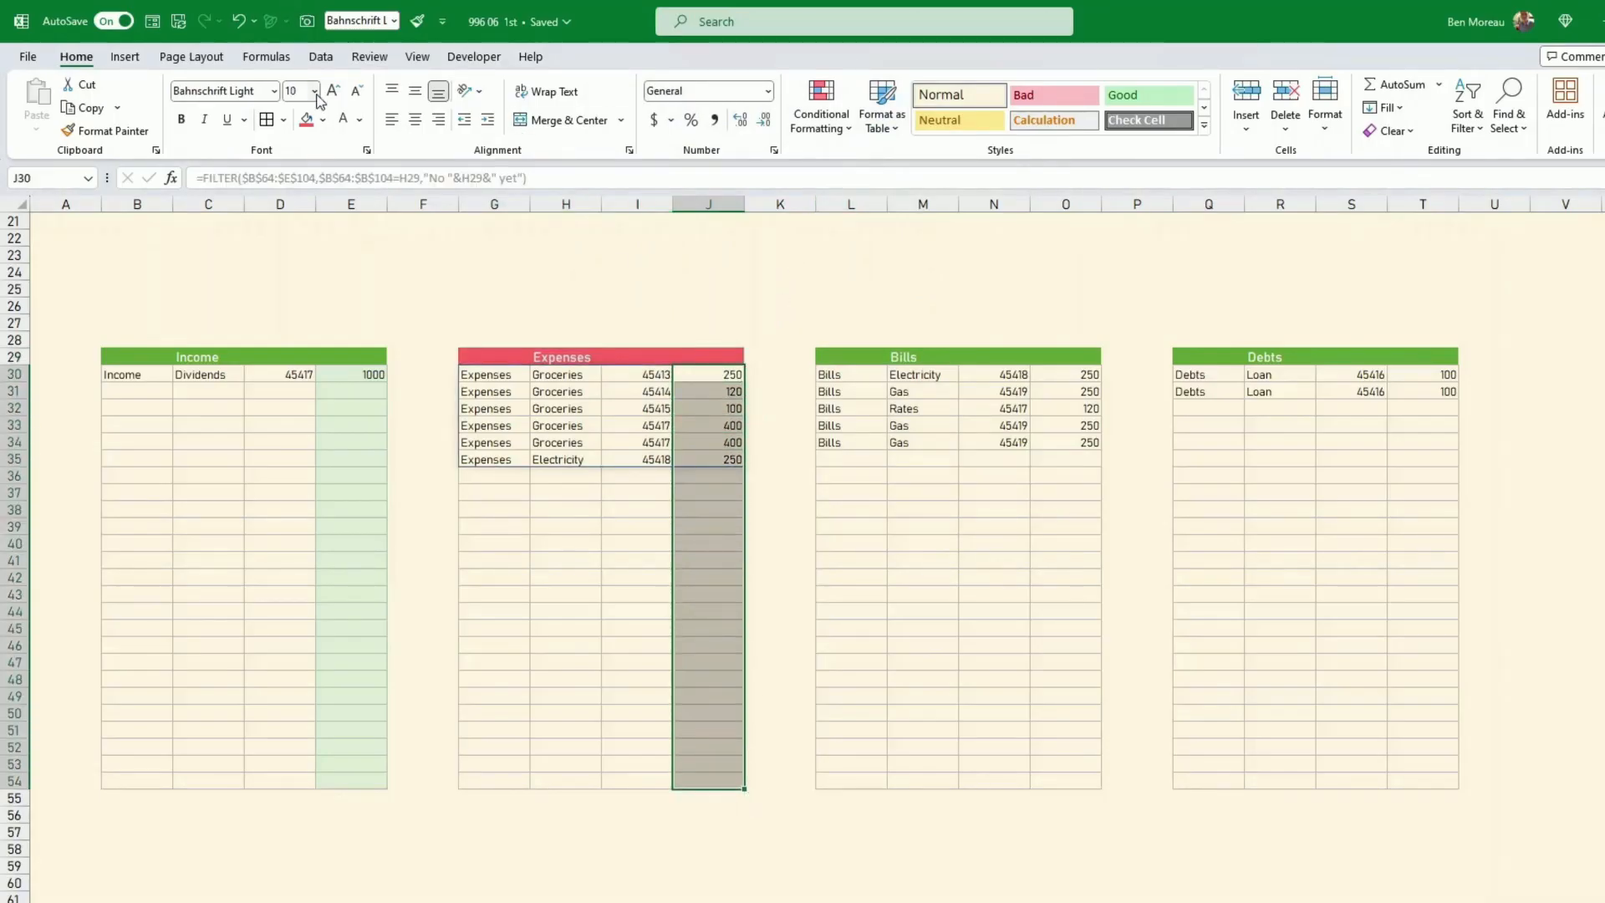
{"action": "left_click", "coordinate": [323, 121]}
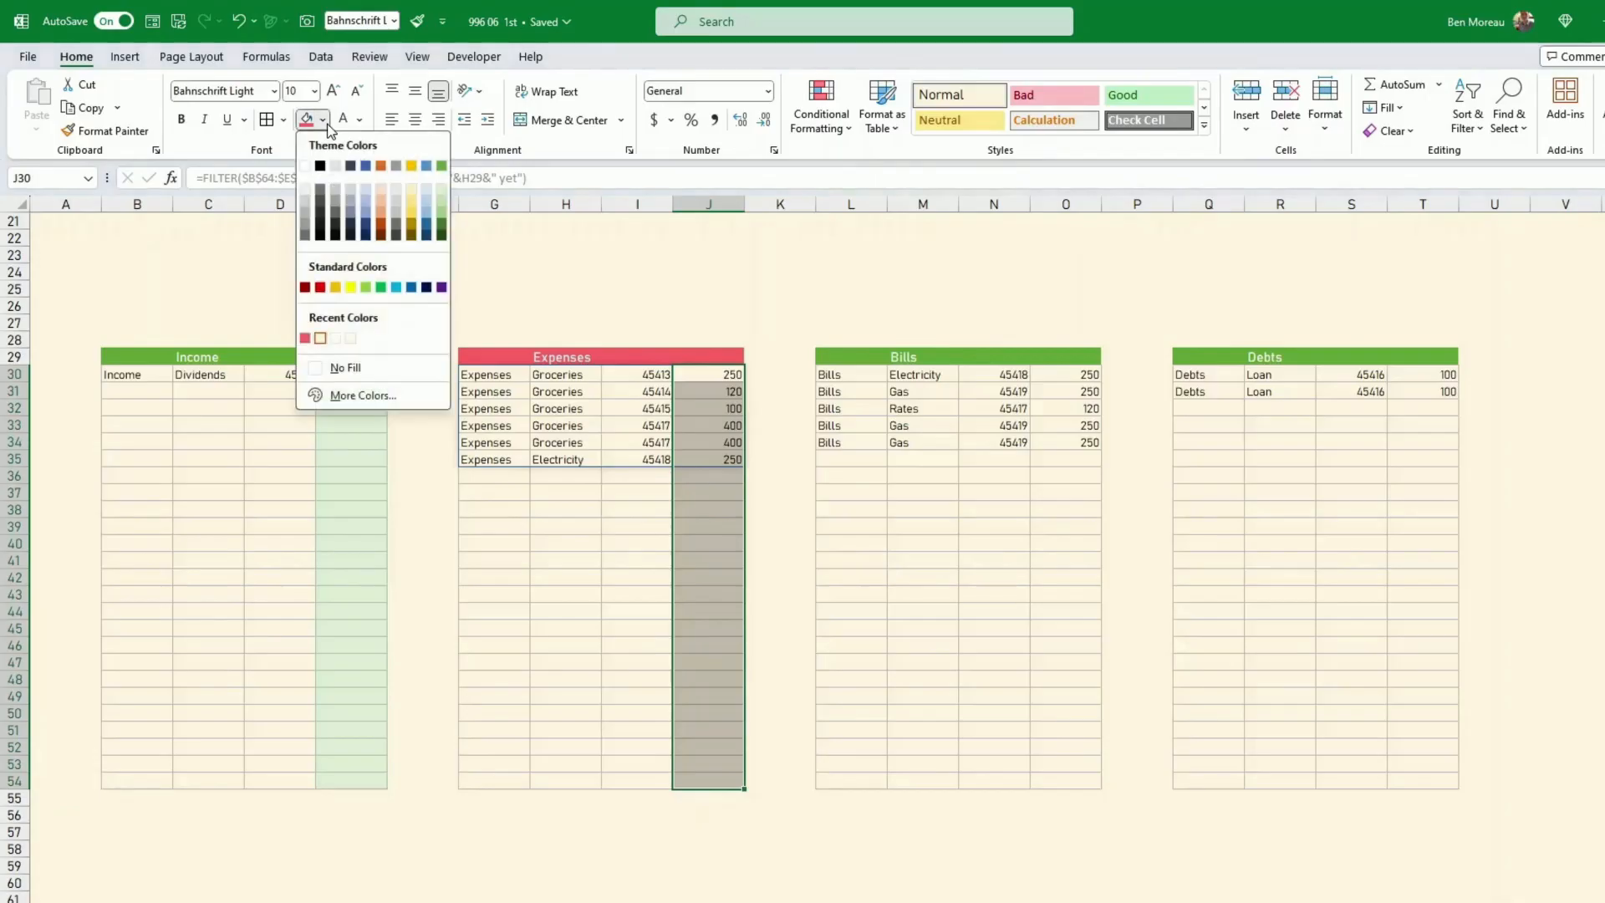
{"action": "left_click", "coordinate": [359, 394]}
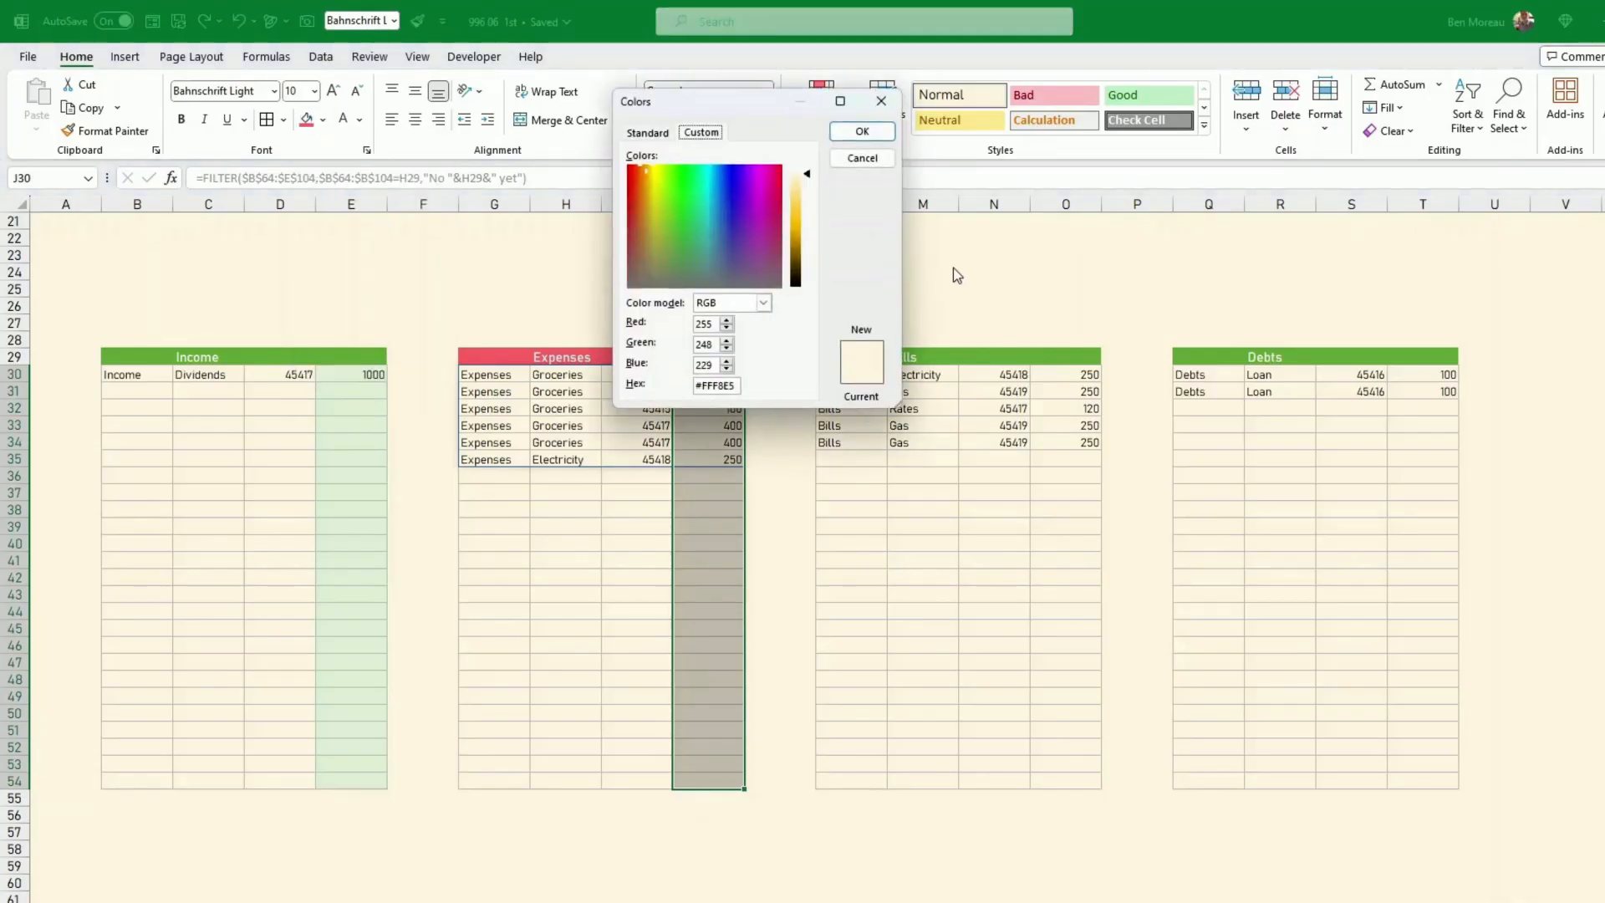
{"action": "left_click", "coordinate": [862, 158]}
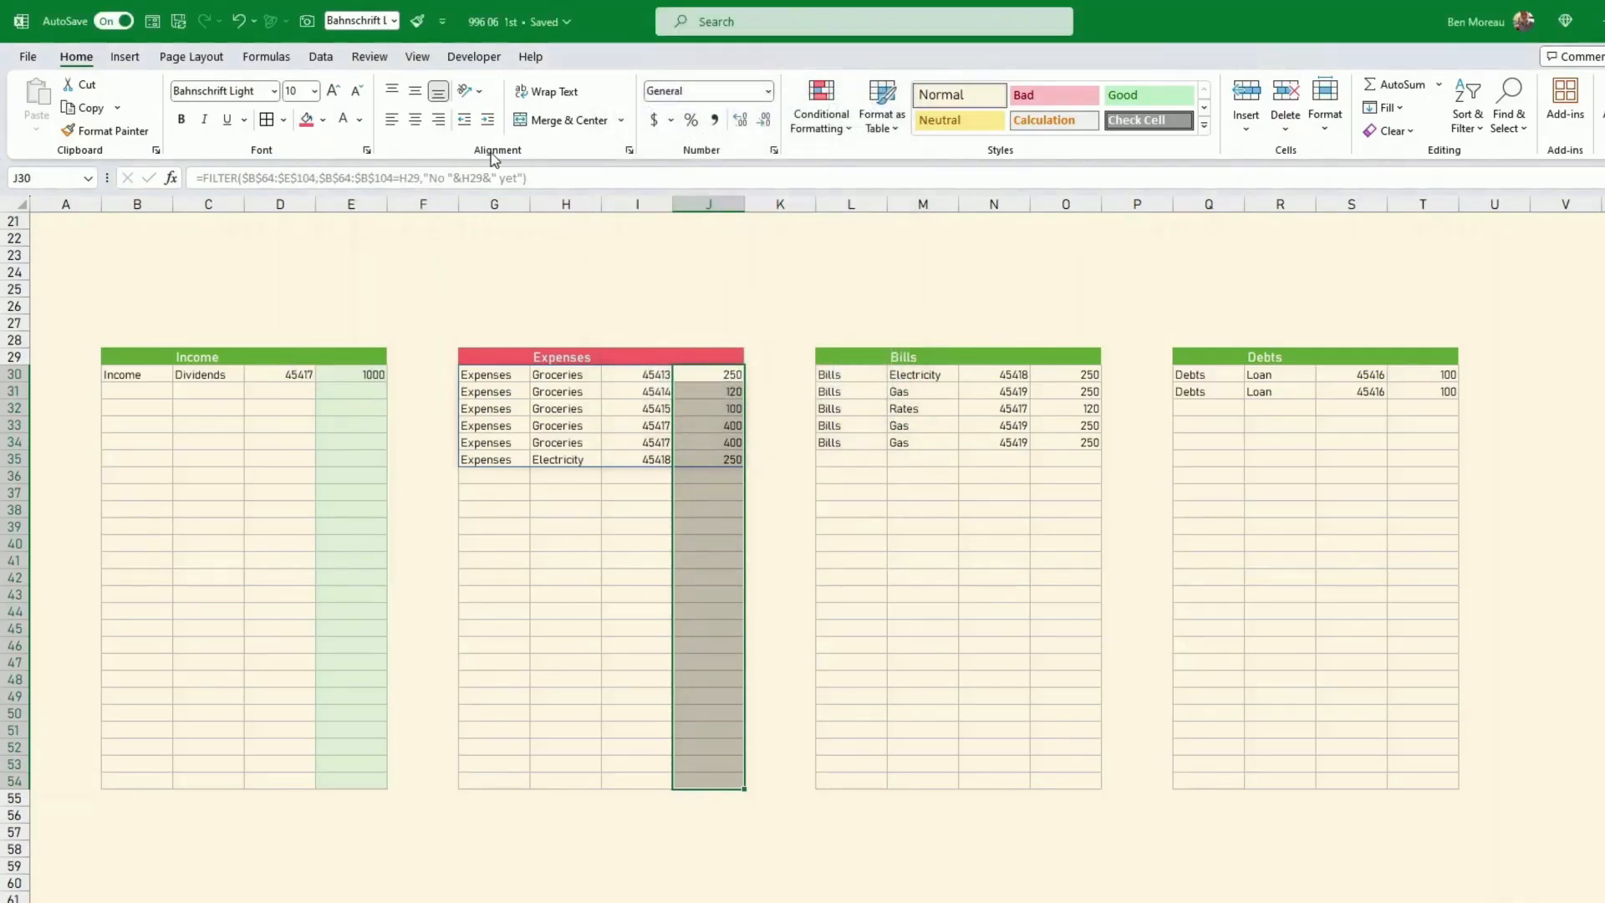
{"action": "left_click", "coordinate": [323, 121]}
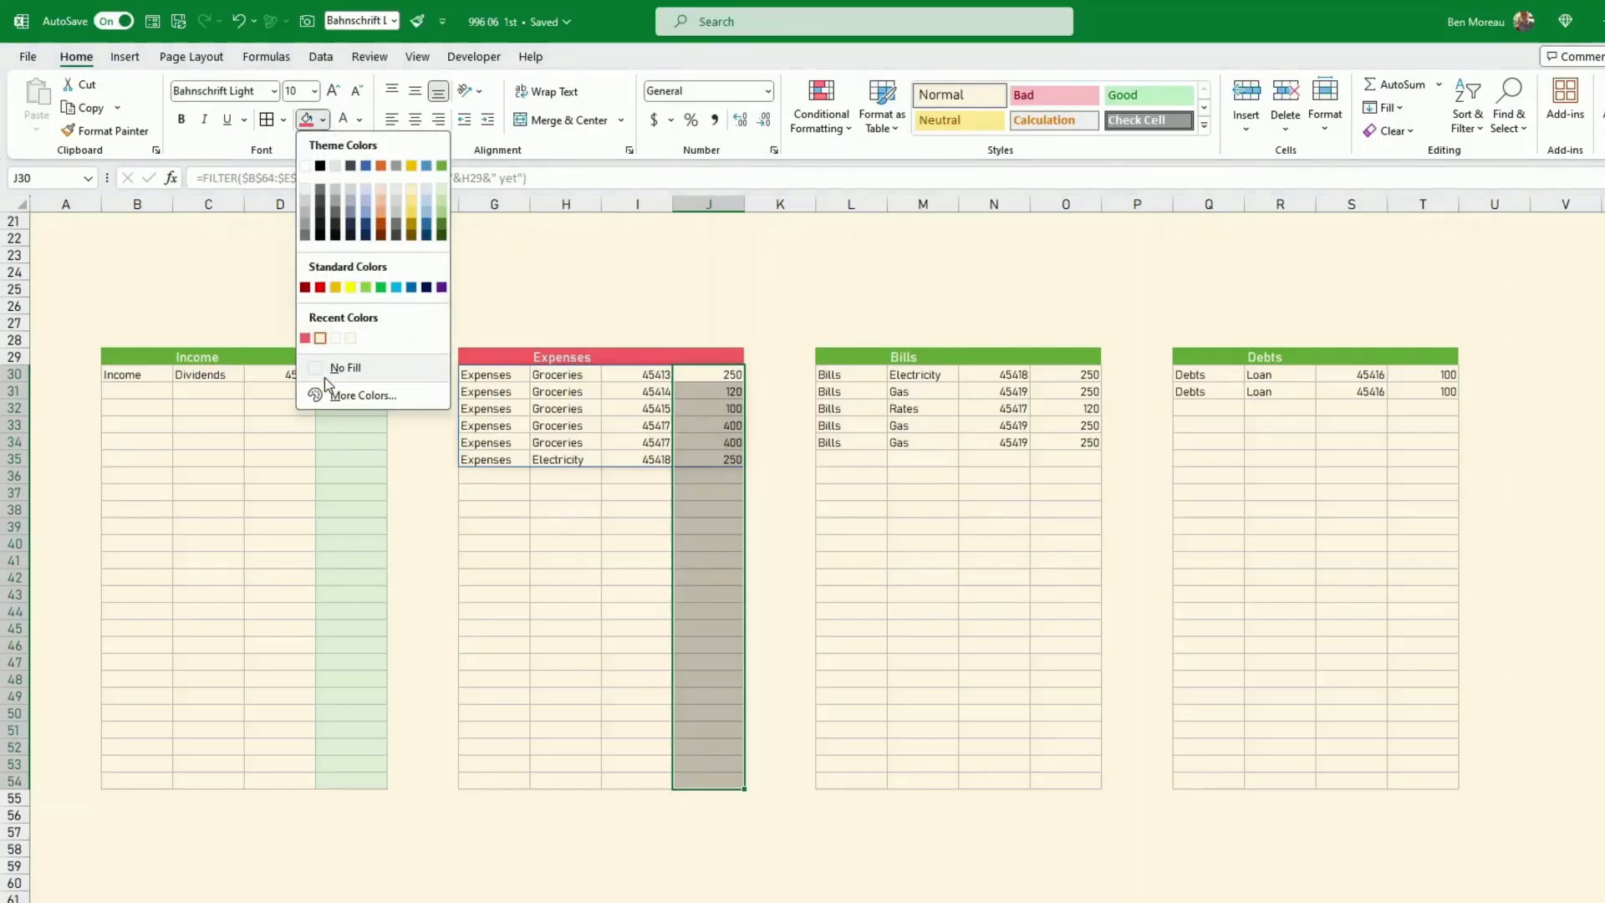
{"action": "left_click", "coordinate": [305, 337]}
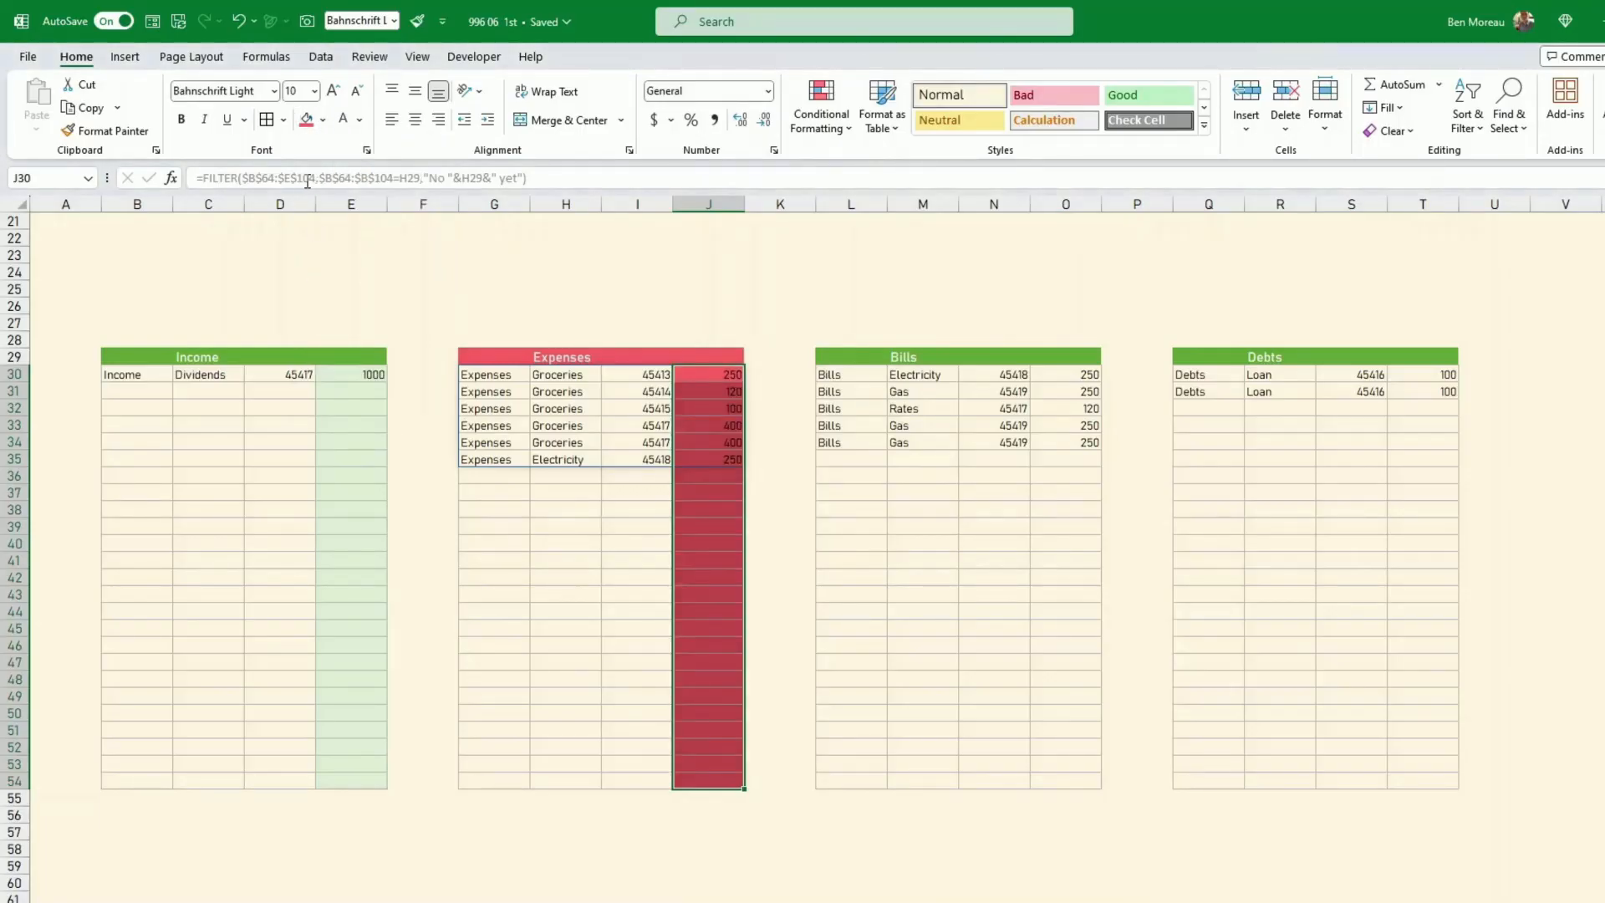
{"action": "left_click", "coordinate": [323, 119]}
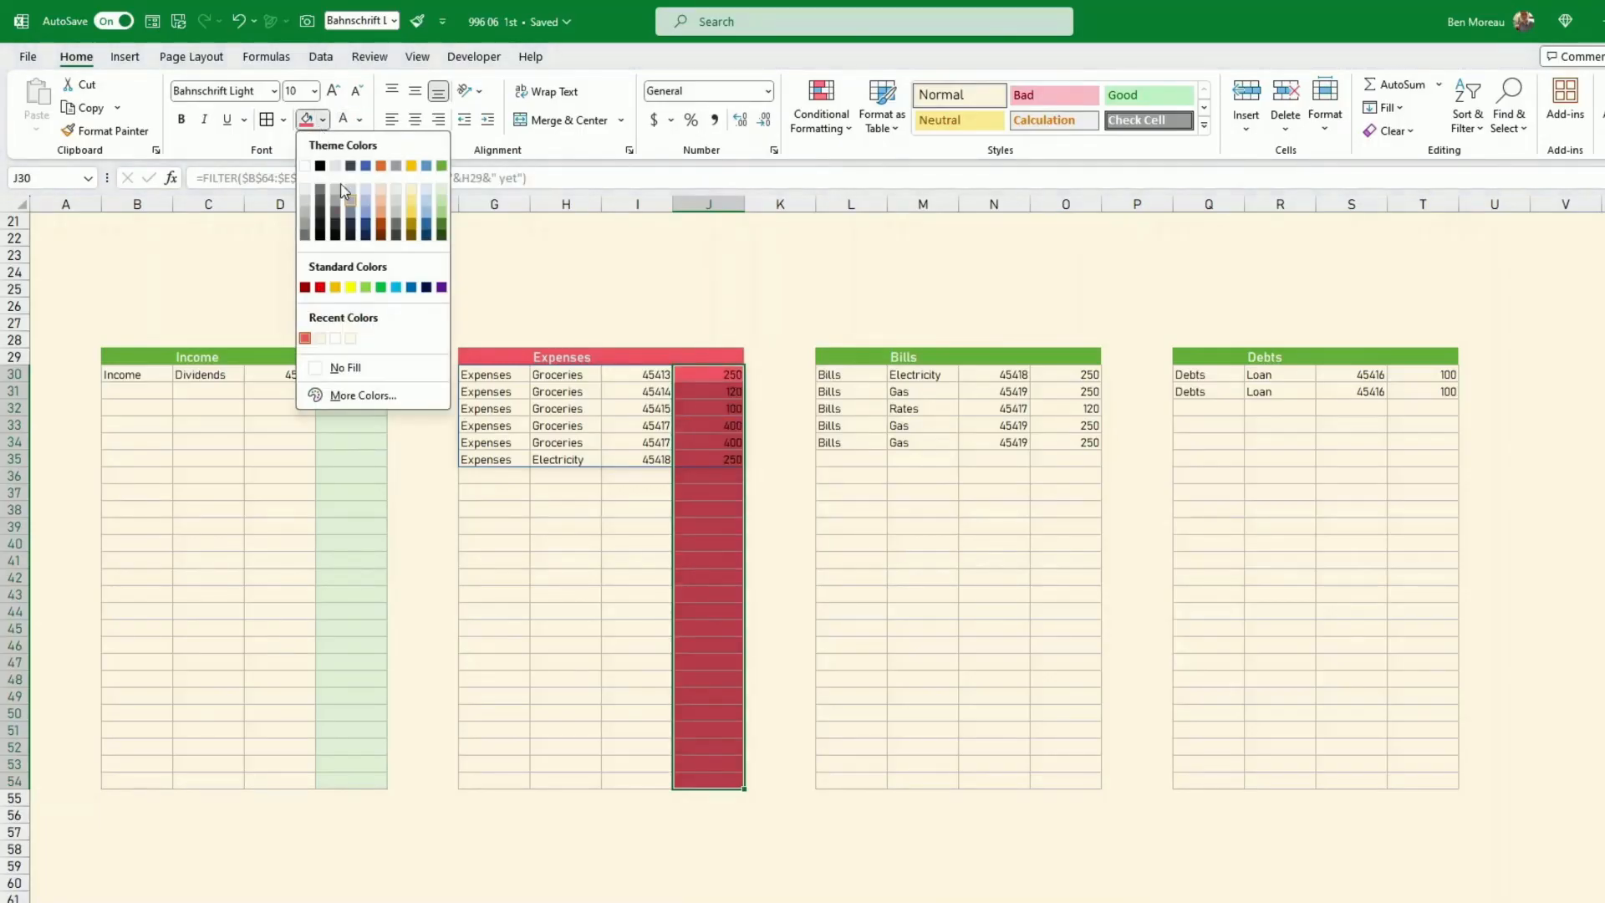
{"action": "left_click", "coordinate": [365, 392]}
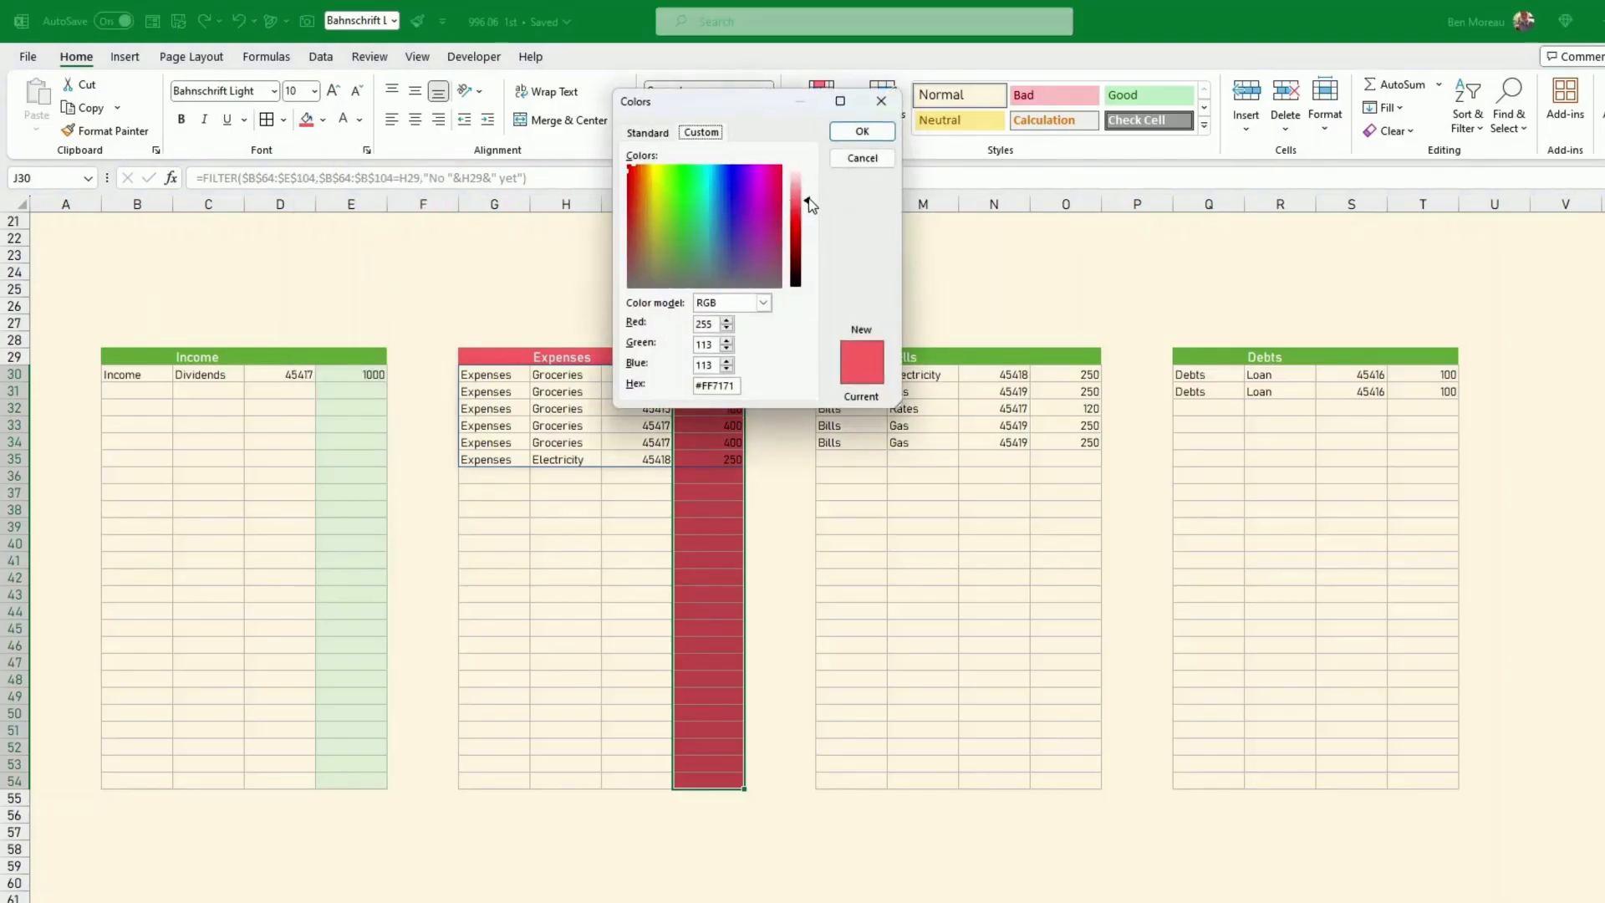
{"action": "left_click_drag", "start_coordinate": [808, 202], "coordinate": [806, 184]}
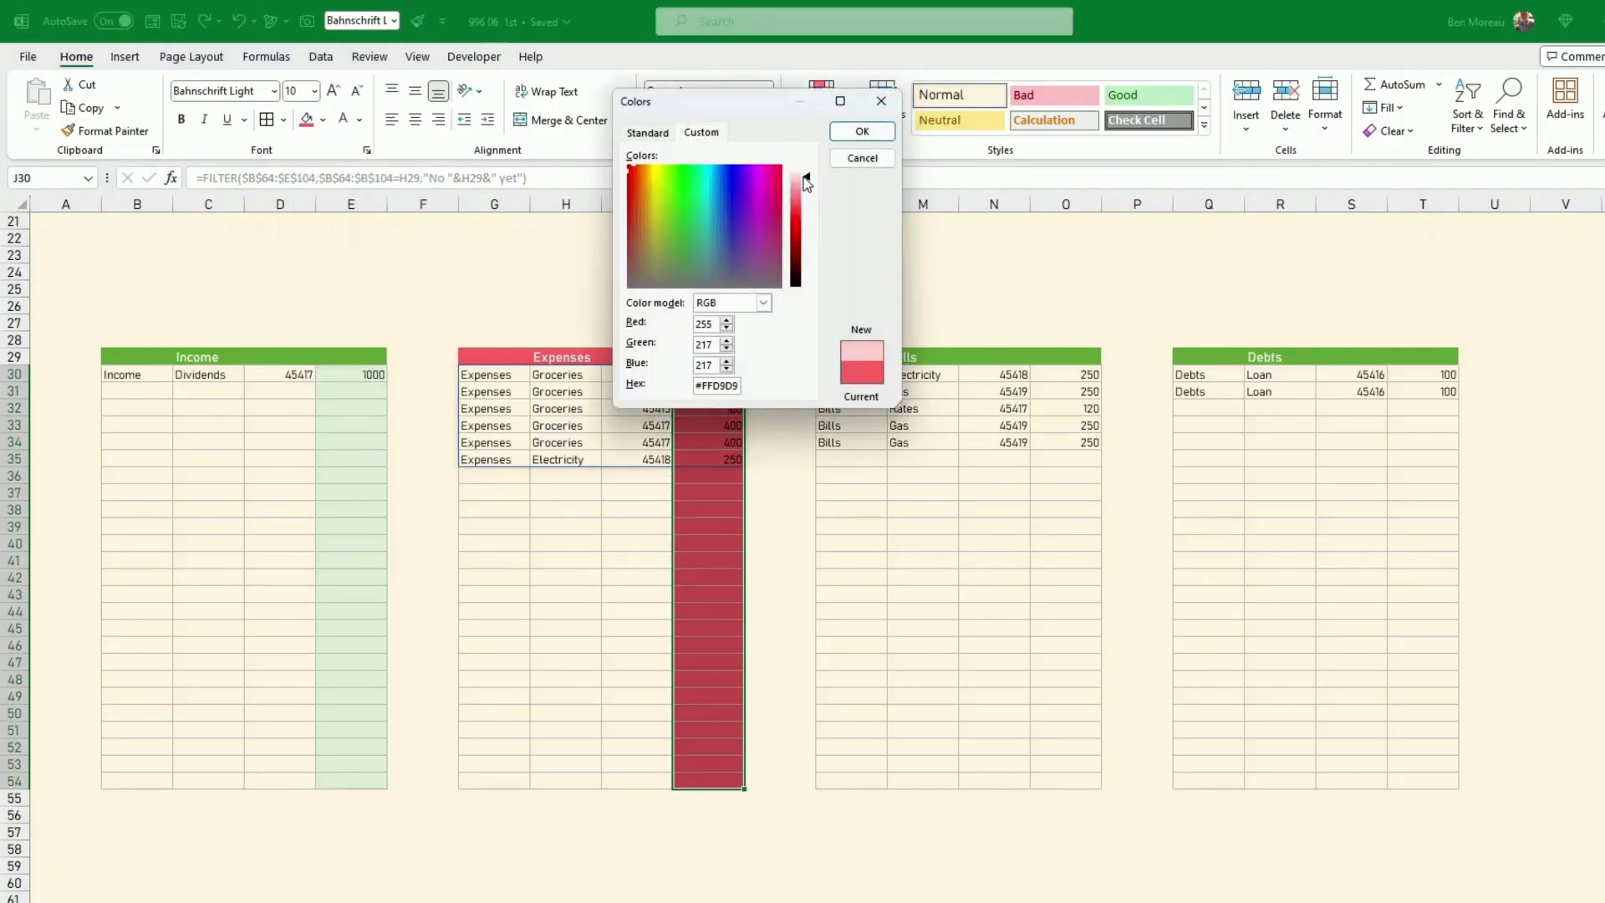
{"action": "left_click", "coordinate": [862, 132]}
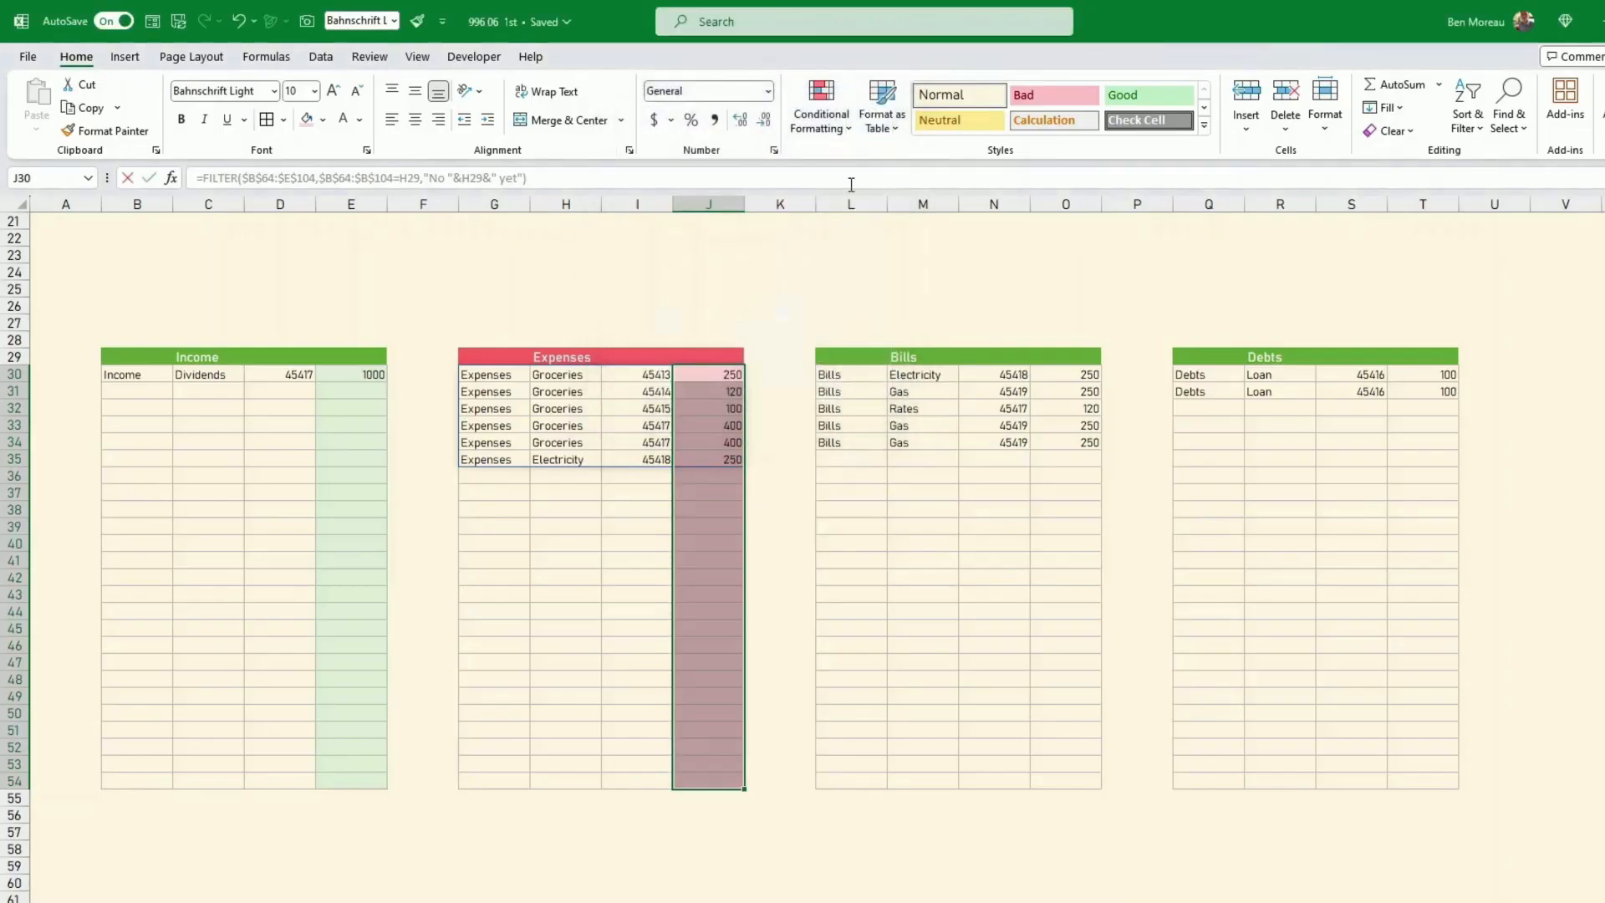
{"action": "left_click", "coordinate": [870, 409]}
{"action": "left_click", "coordinate": [897, 497]}
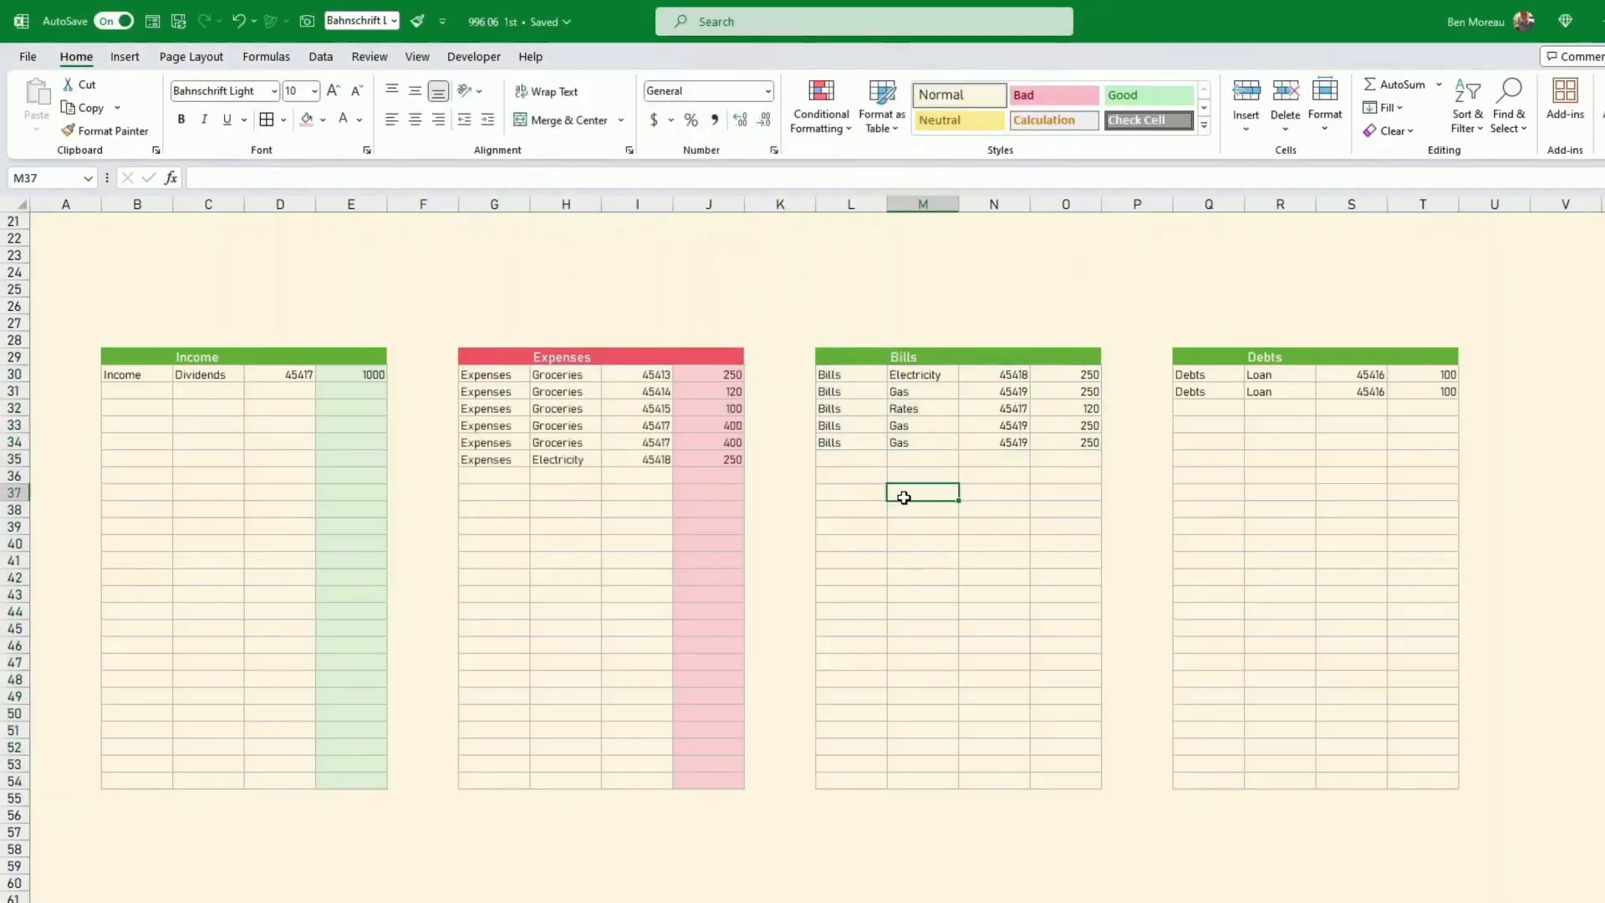
Lighten the fill of the Expenses amount column, J30:J54, to the custom pale red #FFE5E5
{"action": "left_click_drag", "start_coordinate": [705, 373], "coordinate": [709, 782]}
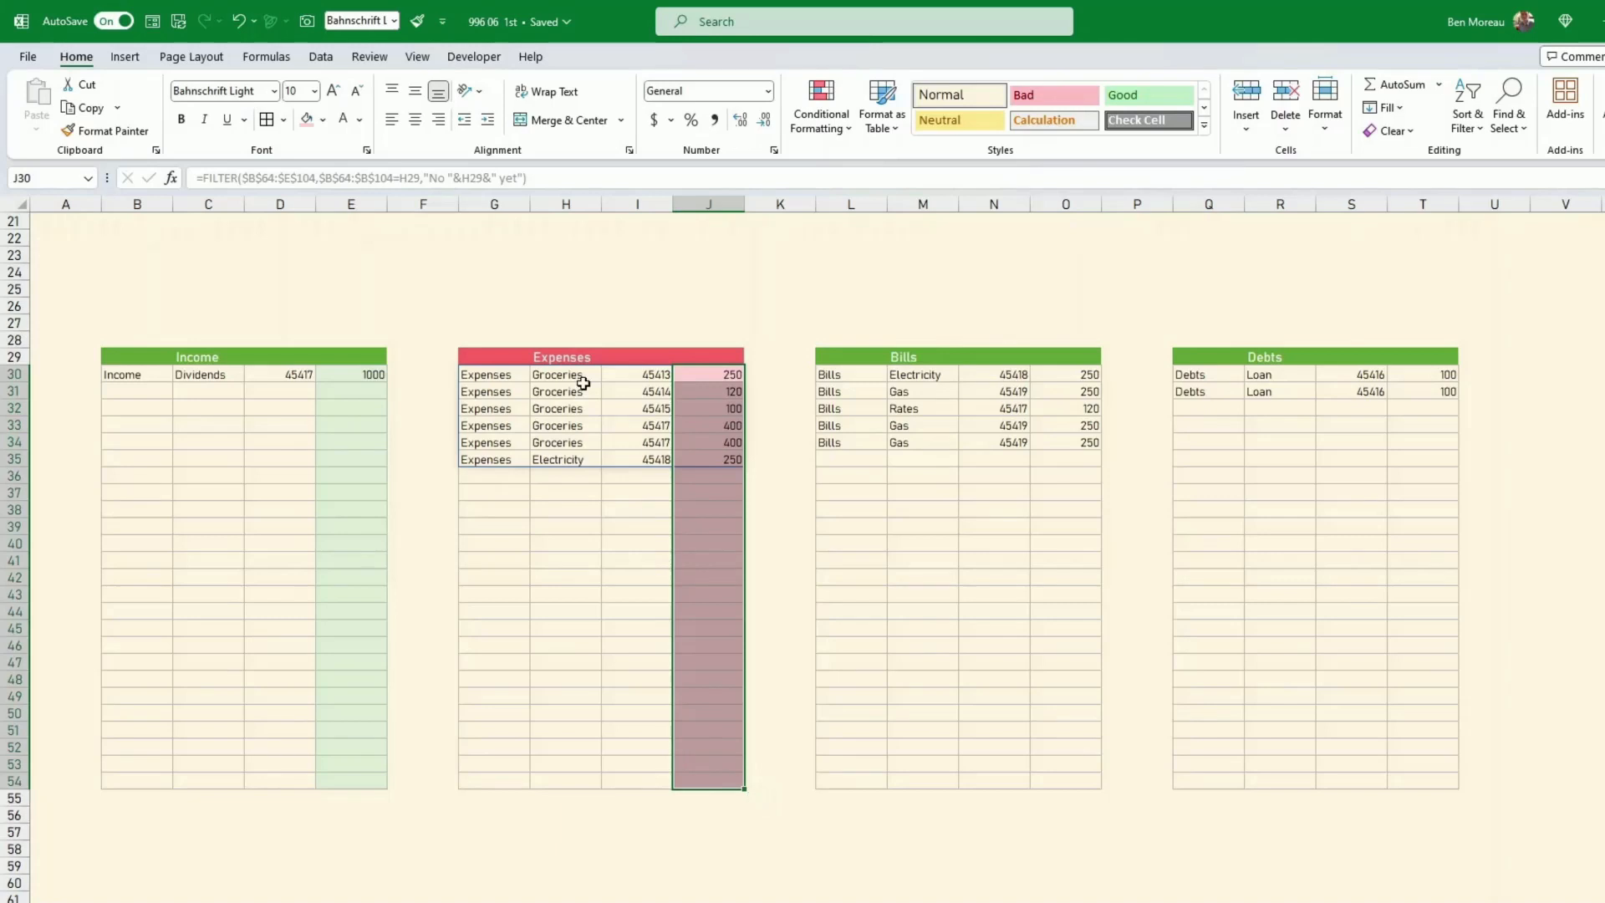
{"action": "left_click", "coordinate": [323, 120]}
{"action": "left_click", "coordinate": [393, 397]}
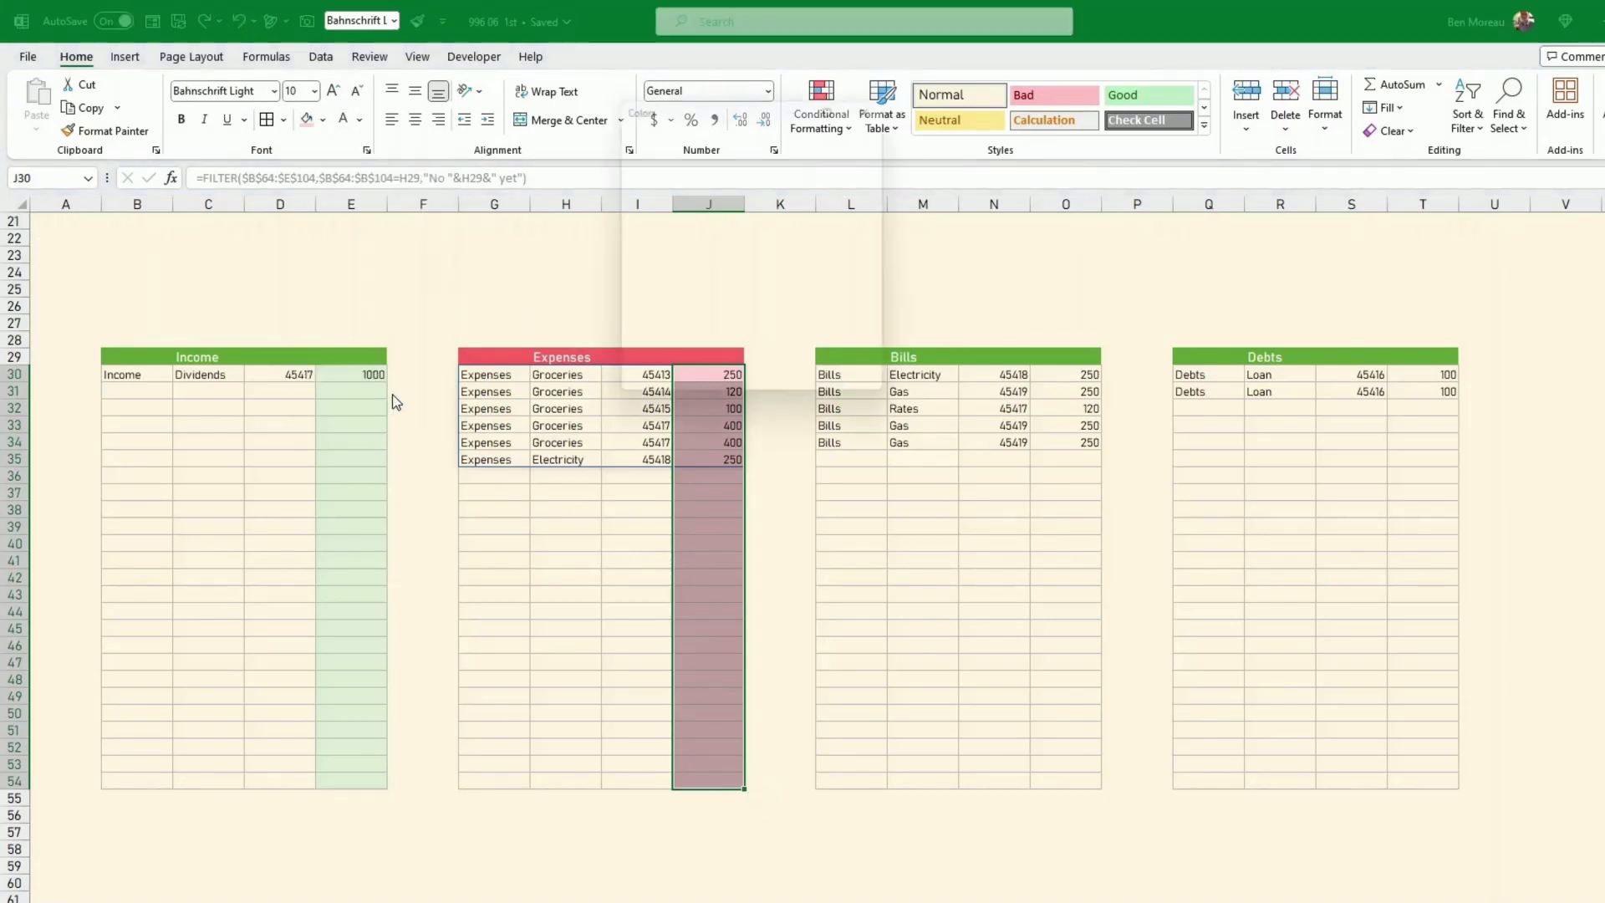
{"action": "left_click", "coordinate": [807, 173]}
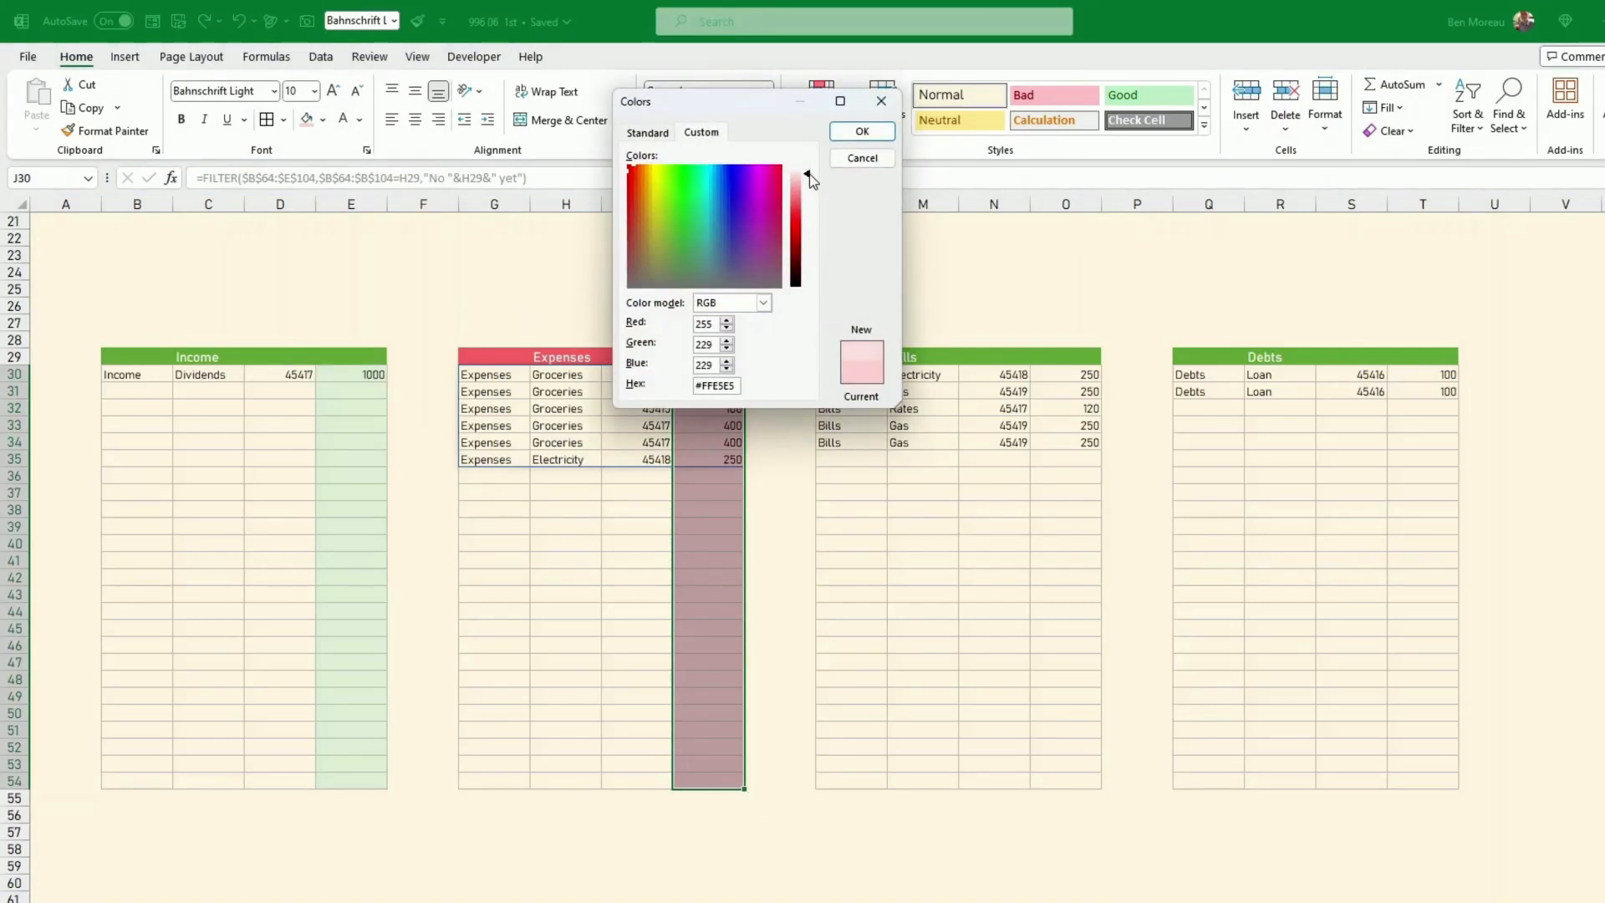
{"action": "left_click", "coordinate": [881, 131]}
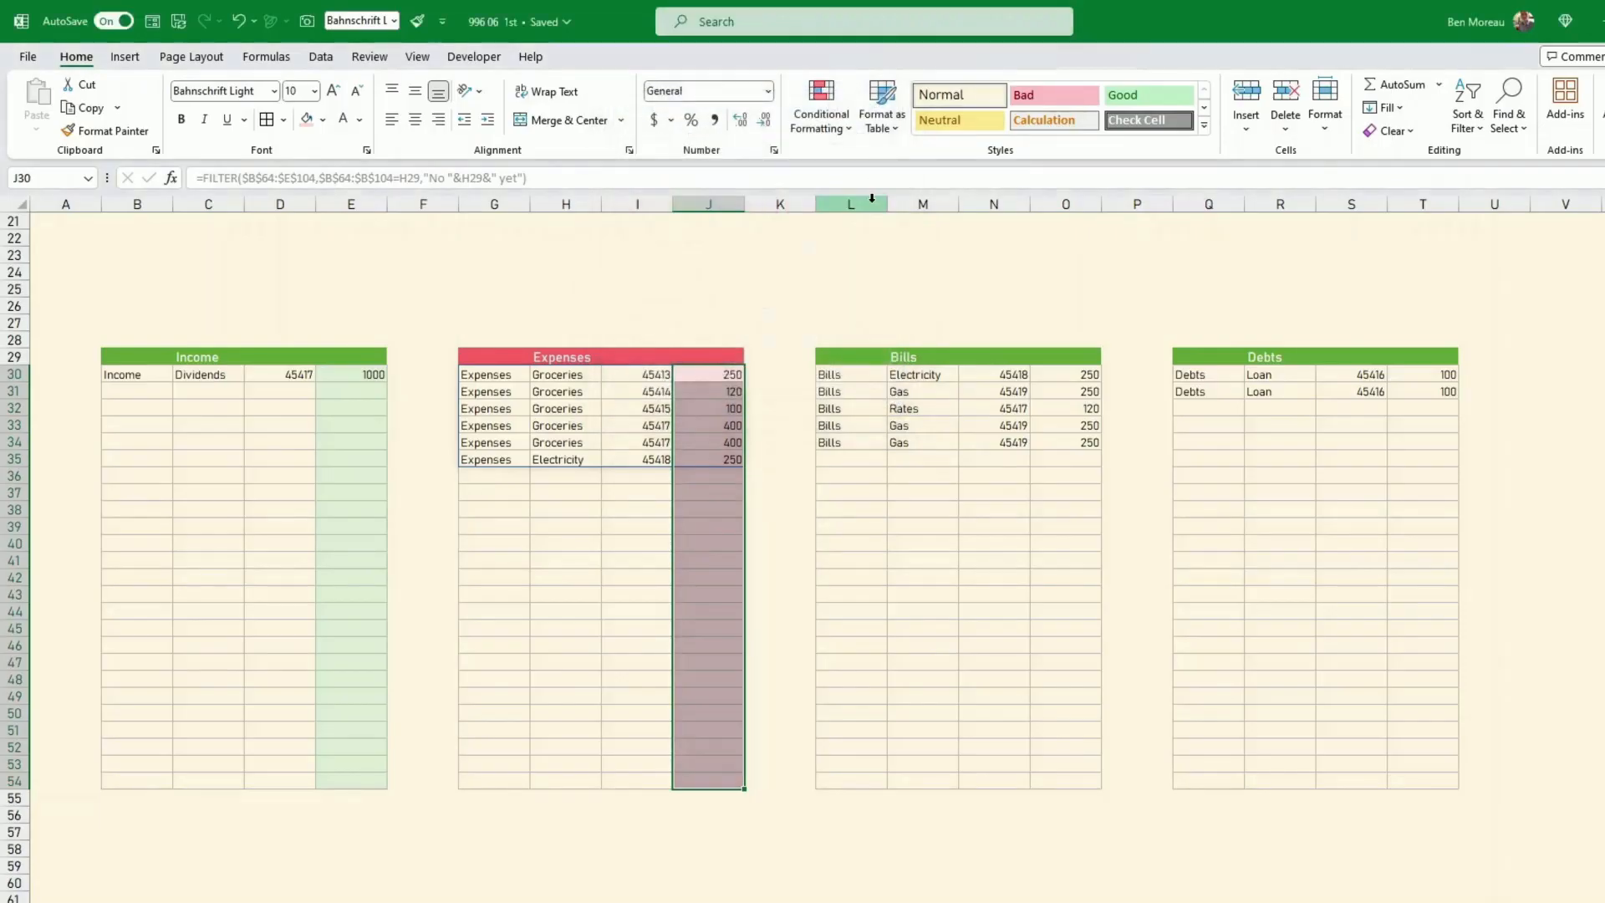
{"action": "left_click", "coordinate": [867, 292]}
Copy the formatting of the whole Expenses table, G29:J54, onto the Bills table starting at L29 with Format Painter
{"action": "scroll", "coordinate": [895, 374], "scroll_direction": "up", "scroll_amount": 3}
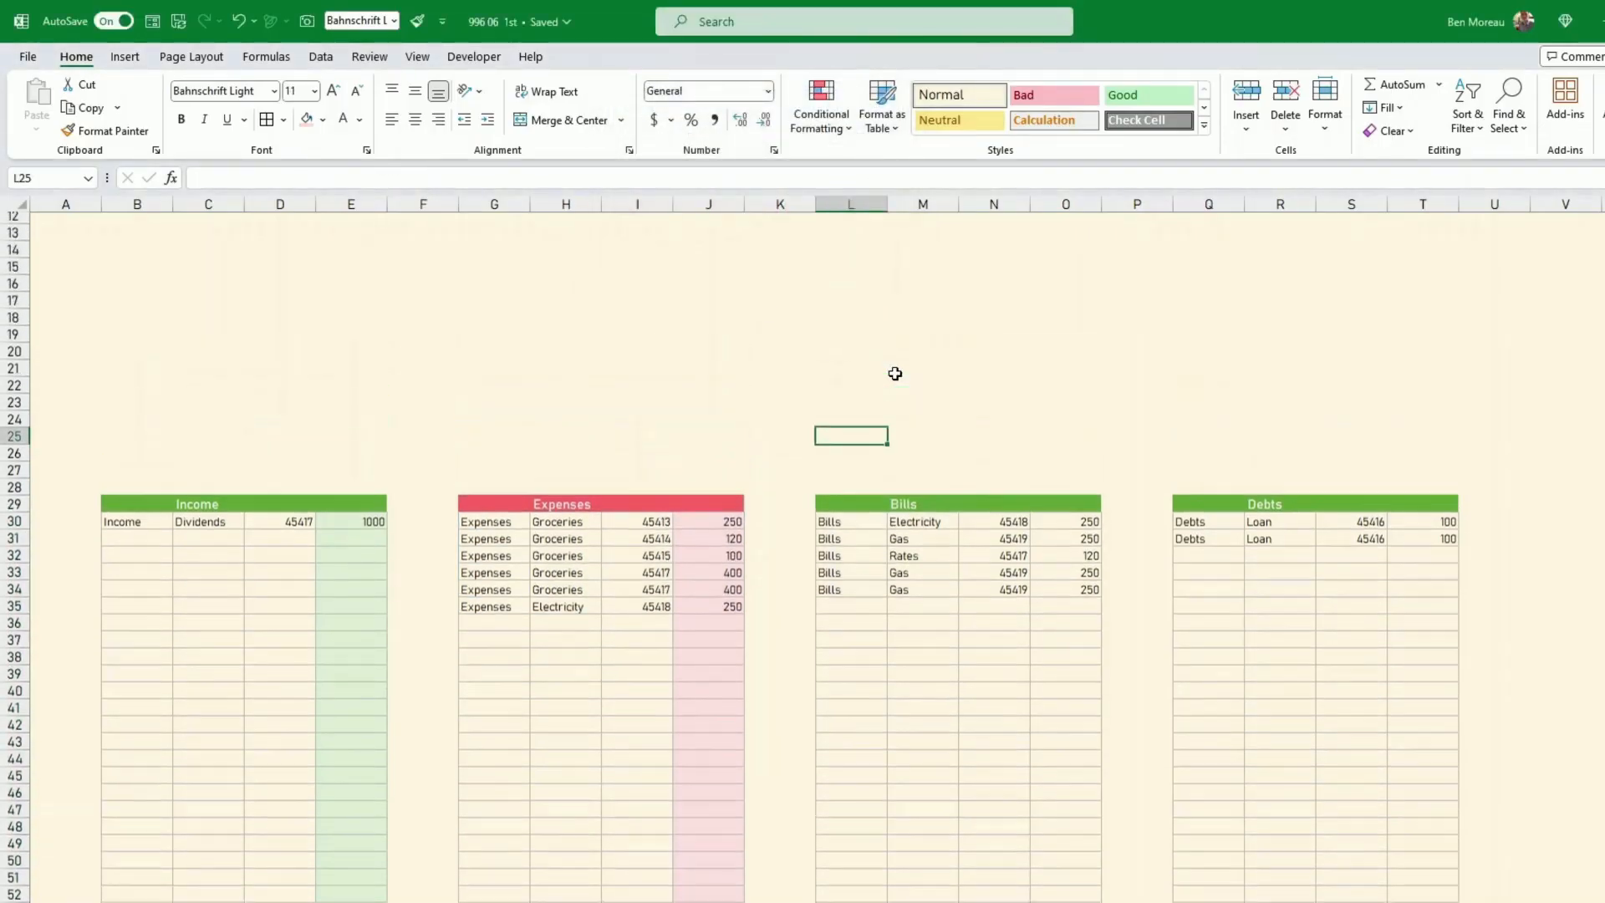
{"action": "left_click_drag", "start_coordinate": [504, 512], "coordinate": [717, 416]}
{"action": "scroll", "coordinate": [950, 410], "scroll_direction": "up", "scroll_amount": 5}
{"action": "scroll", "coordinate": [951, 409], "scroll_direction": "up", "scroll_amount": 6}
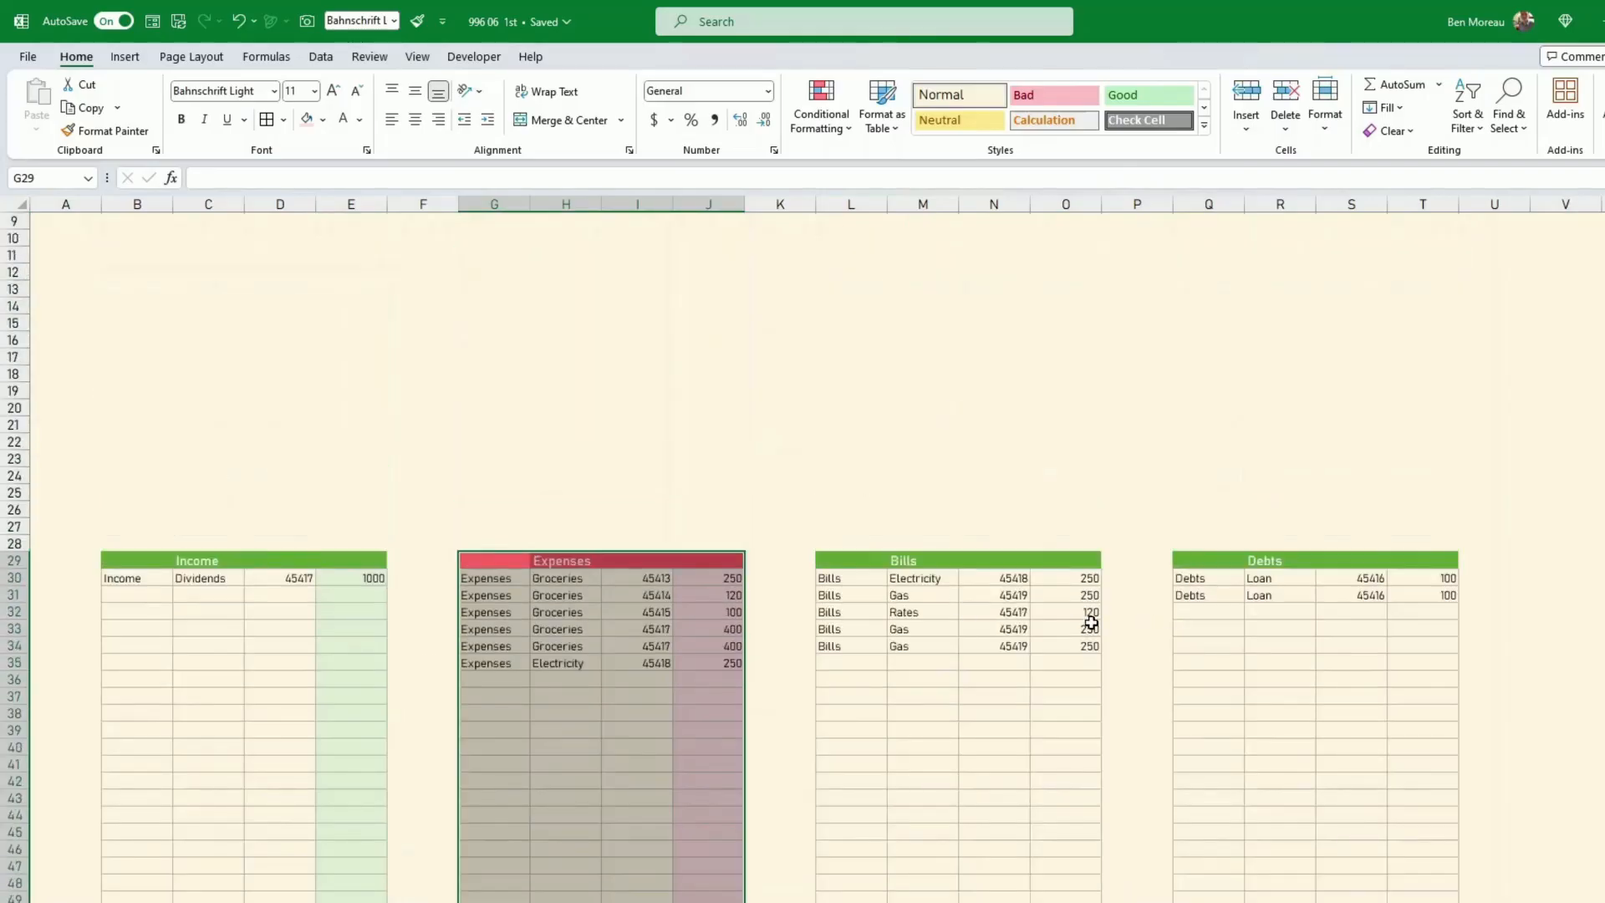
{"action": "left_click", "coordinate": [105, 131]}
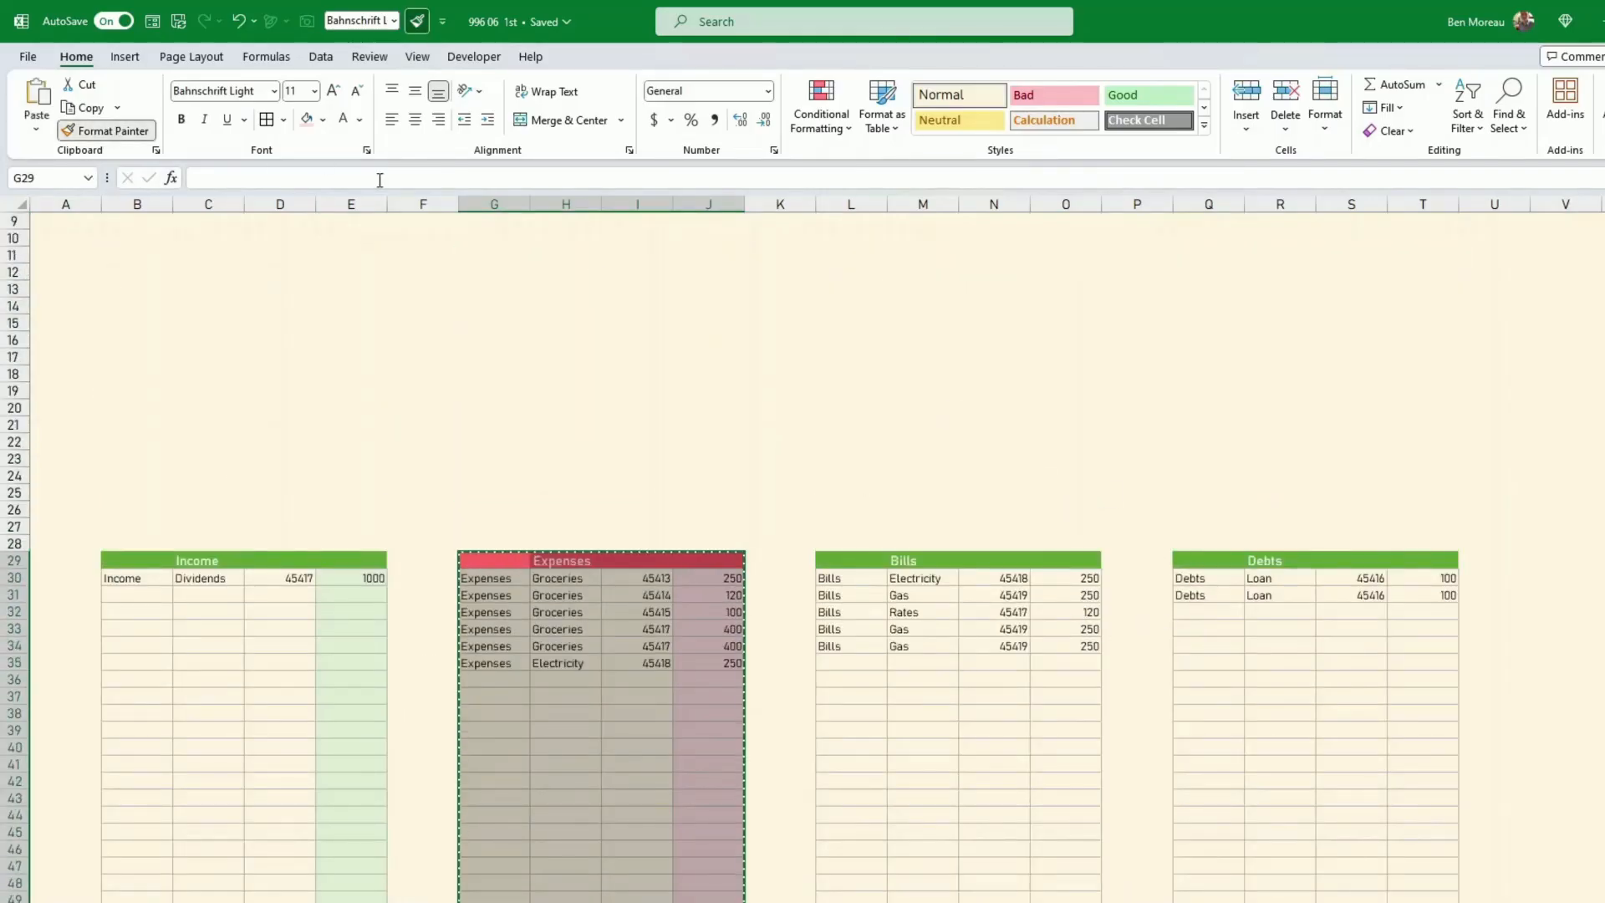
{"action": "left_click", "coordinate": [874, 567]}
Make header row 29 of the category tables taller and align its contents vertically to the middle
{"action": "left_click", "coordinate": [1265, 560]}
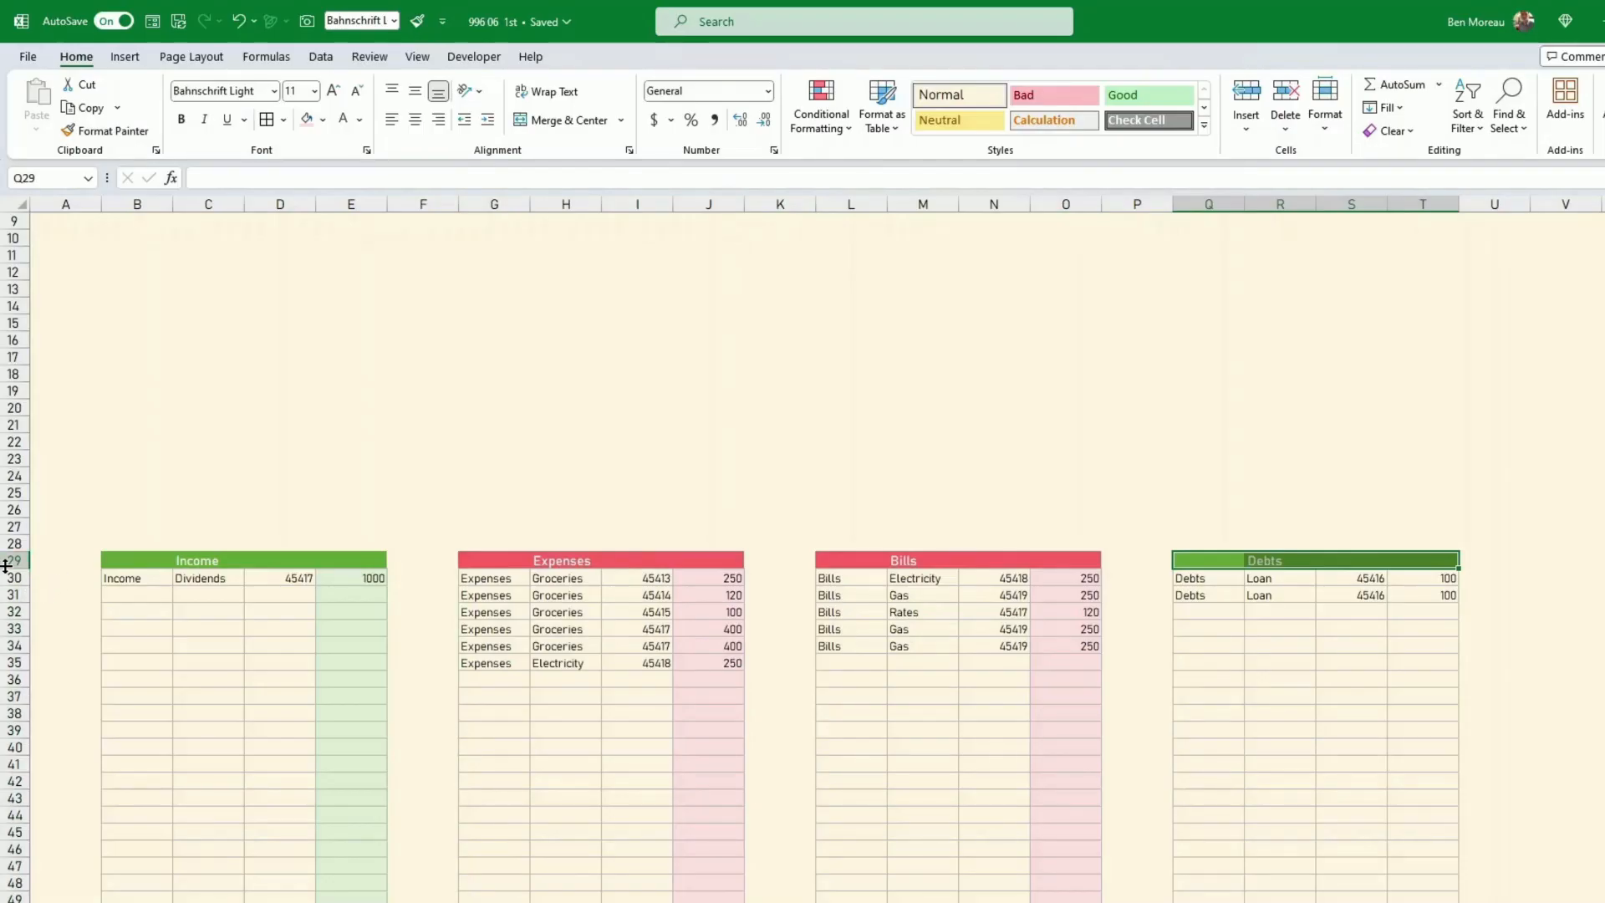
{"action": "left_click_drag", "start_coordinate": [6, 567], "coordinate": [10, 579]}
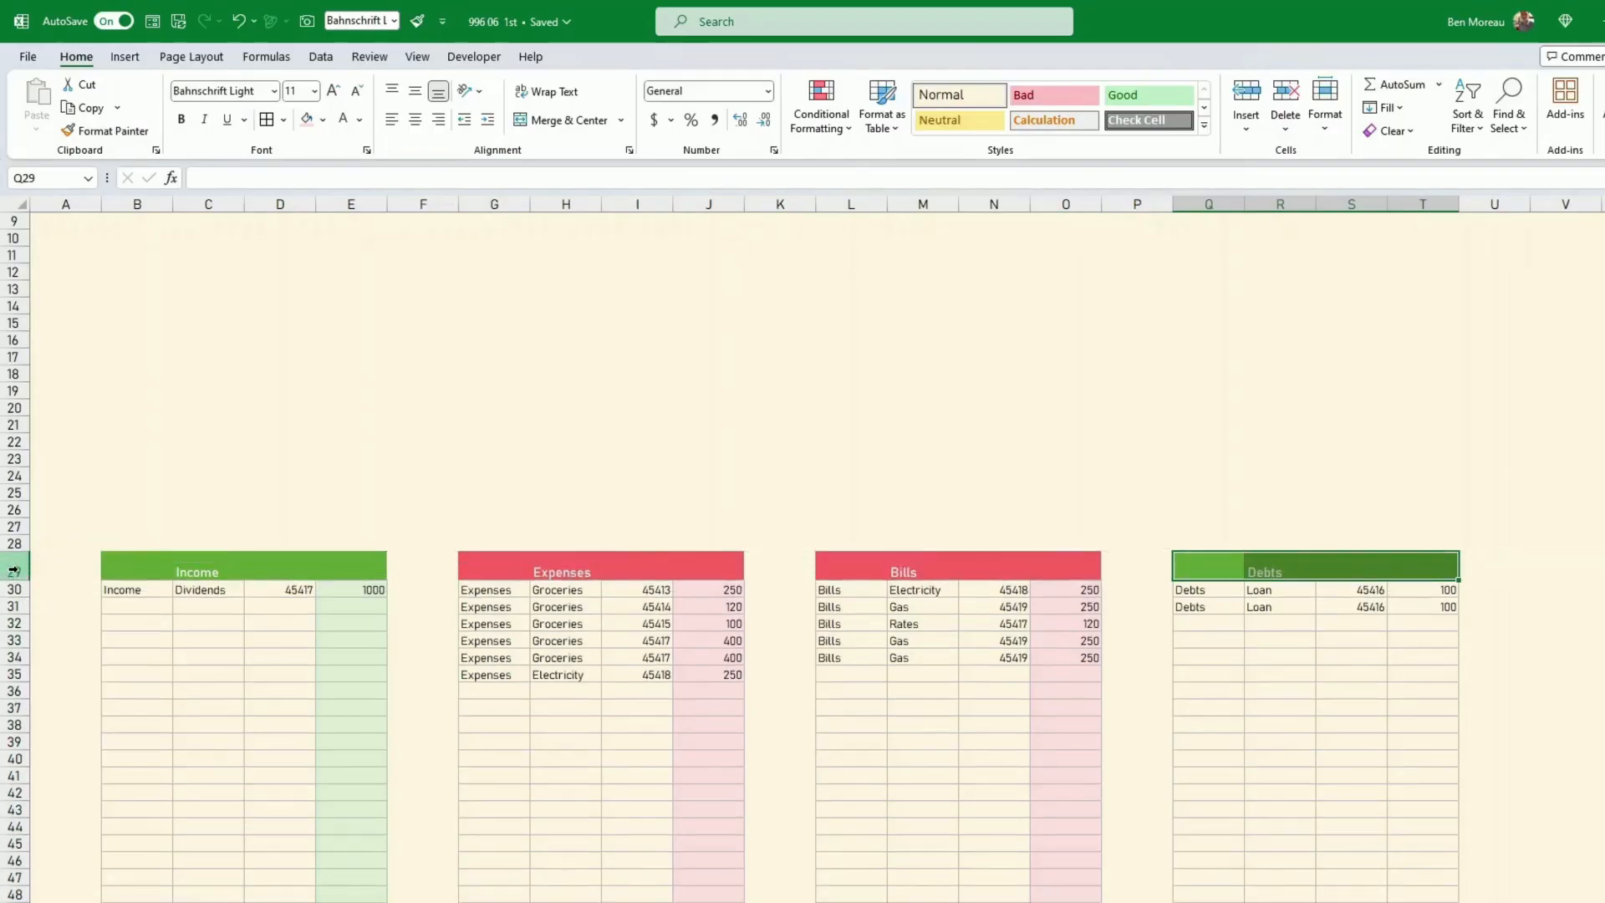
{"action": "left_click", "coordinate": [14, 571]}
{"action": "left_click", "coordinate": [415, 91]}
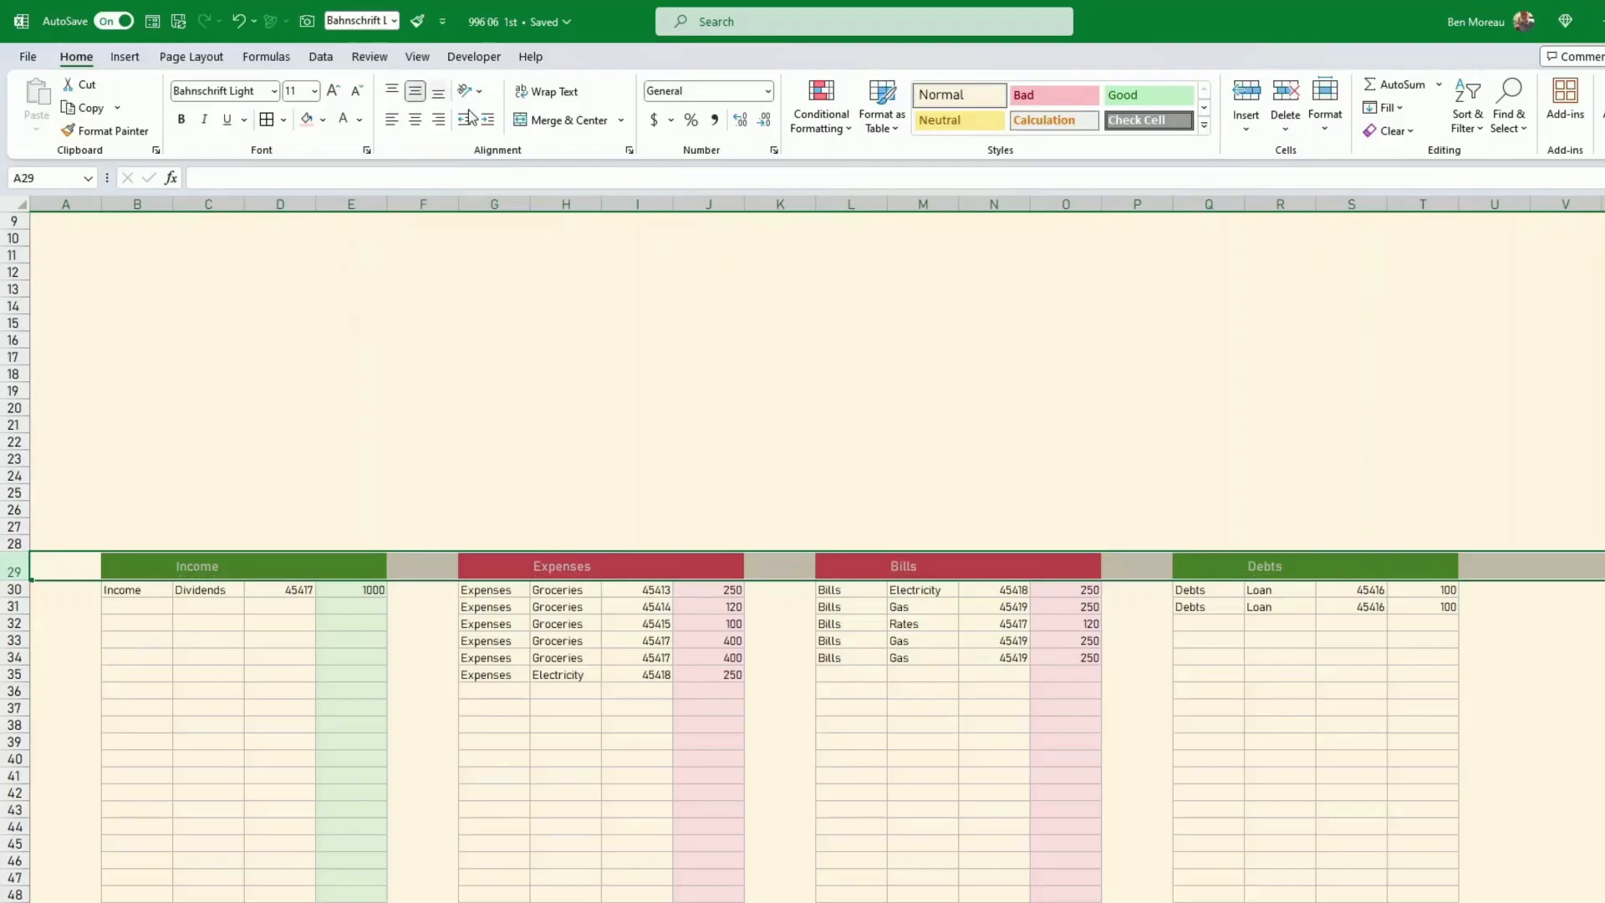
Fill the Debts header Q29:T29 with the gold theme colour
{"action": "left_click", "coordinate": [1212, 562]}
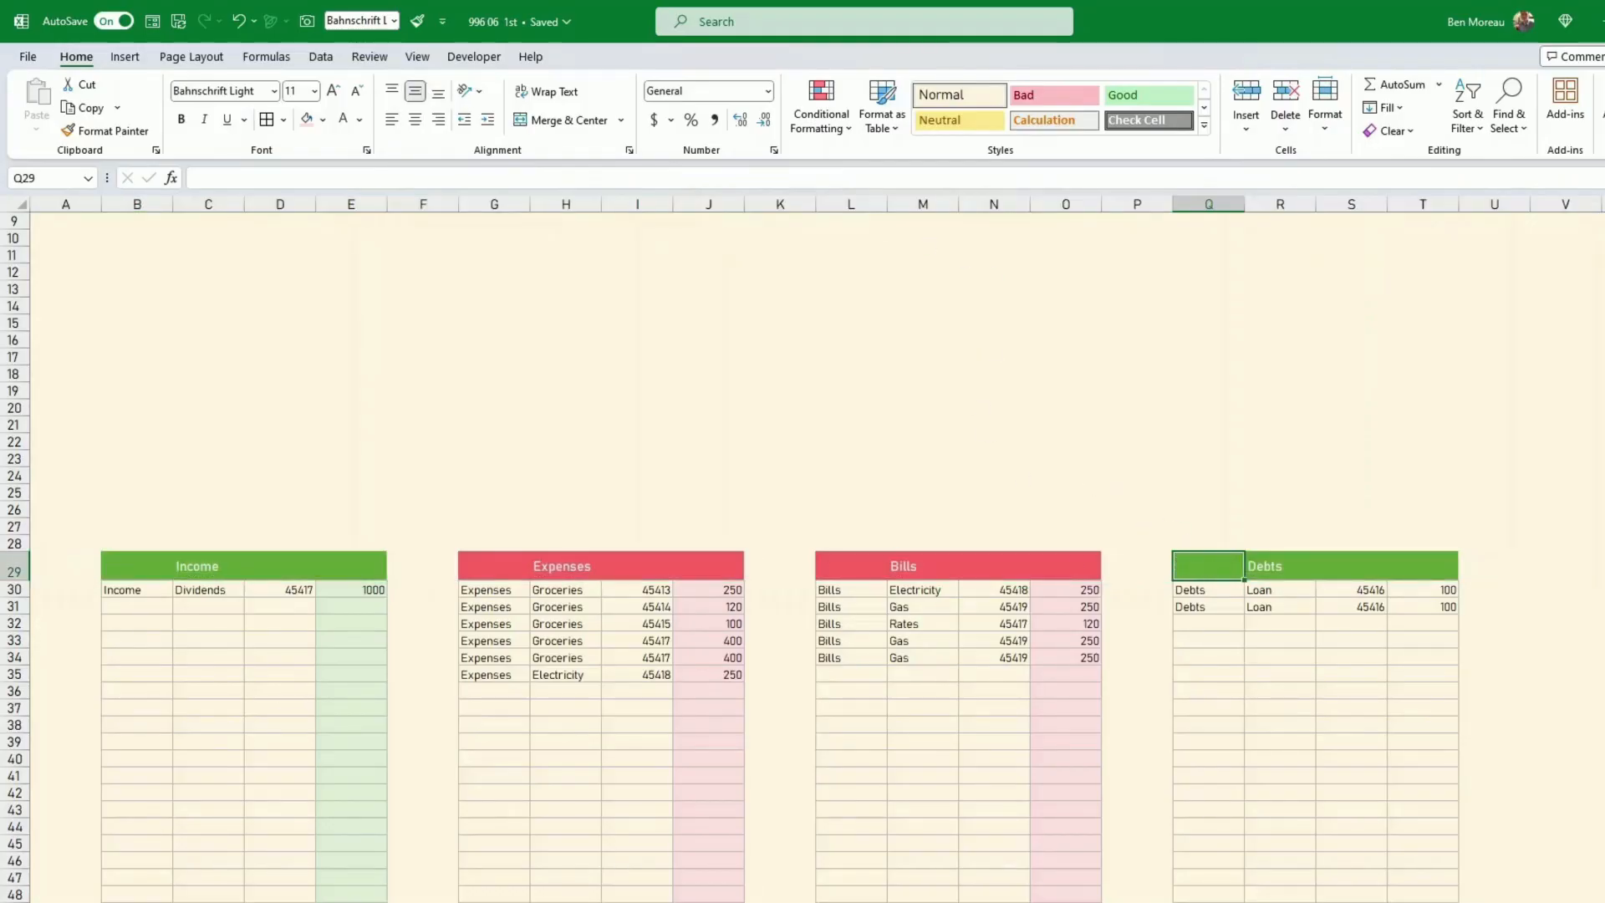
{"action": "left_click", "coordinate": [1545, 669]}
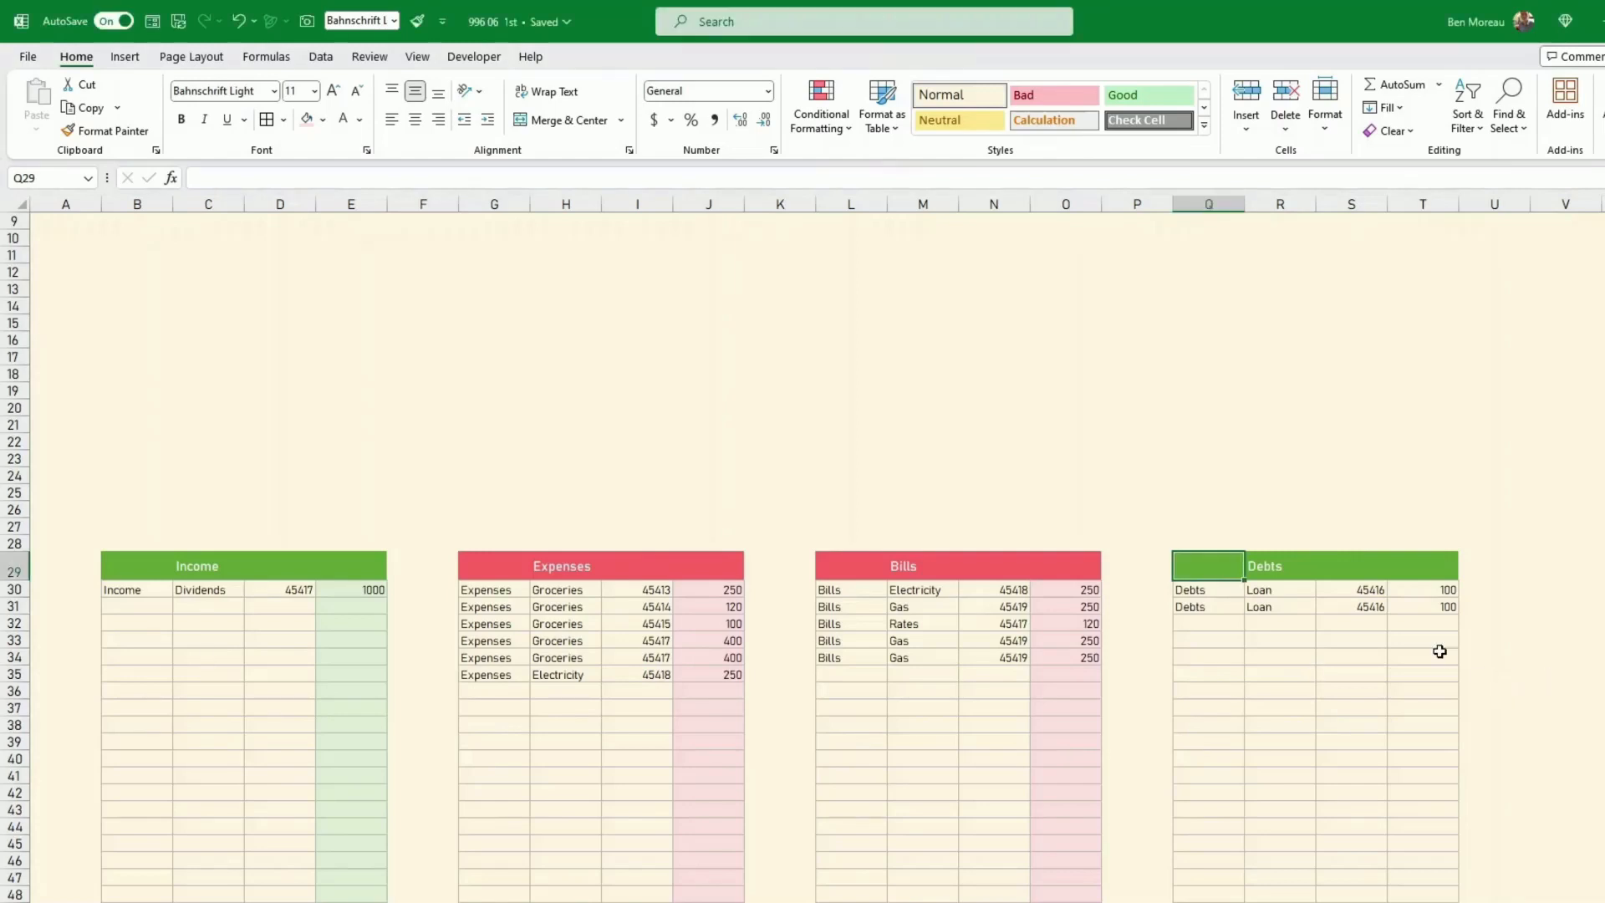
{"action": "left_click_drag", "start_coordinate": [1231, 569], "coordinate": [1433, 566]}
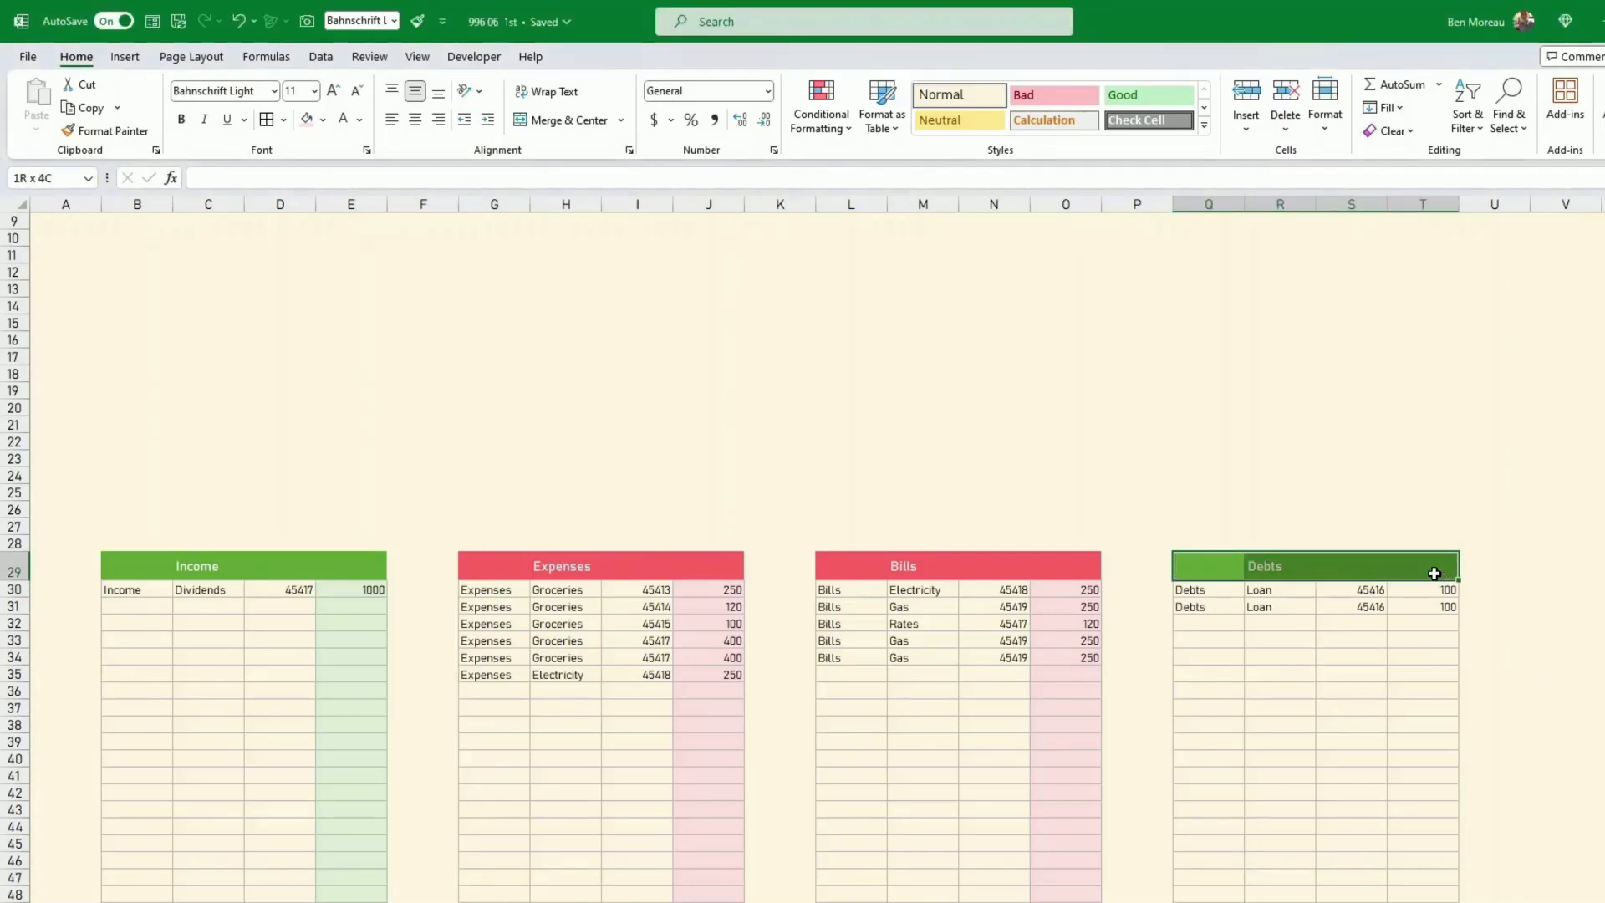
{"action": "left_click", "coordinate": [322, 120]}
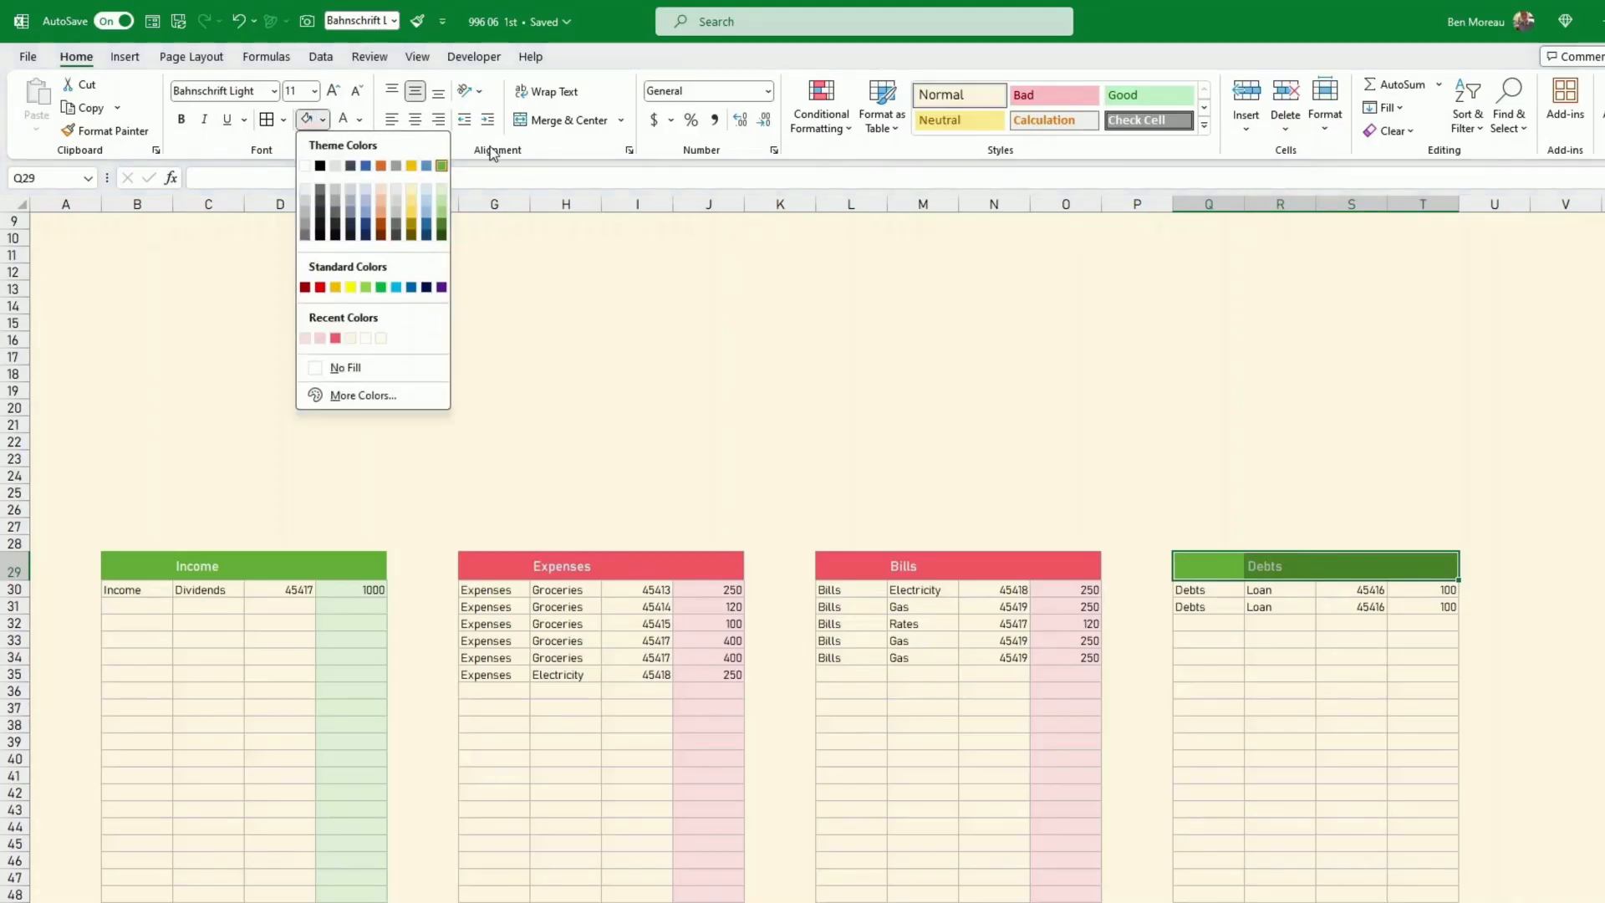
{"action": "left_click", "coordinate": [415, 165]}
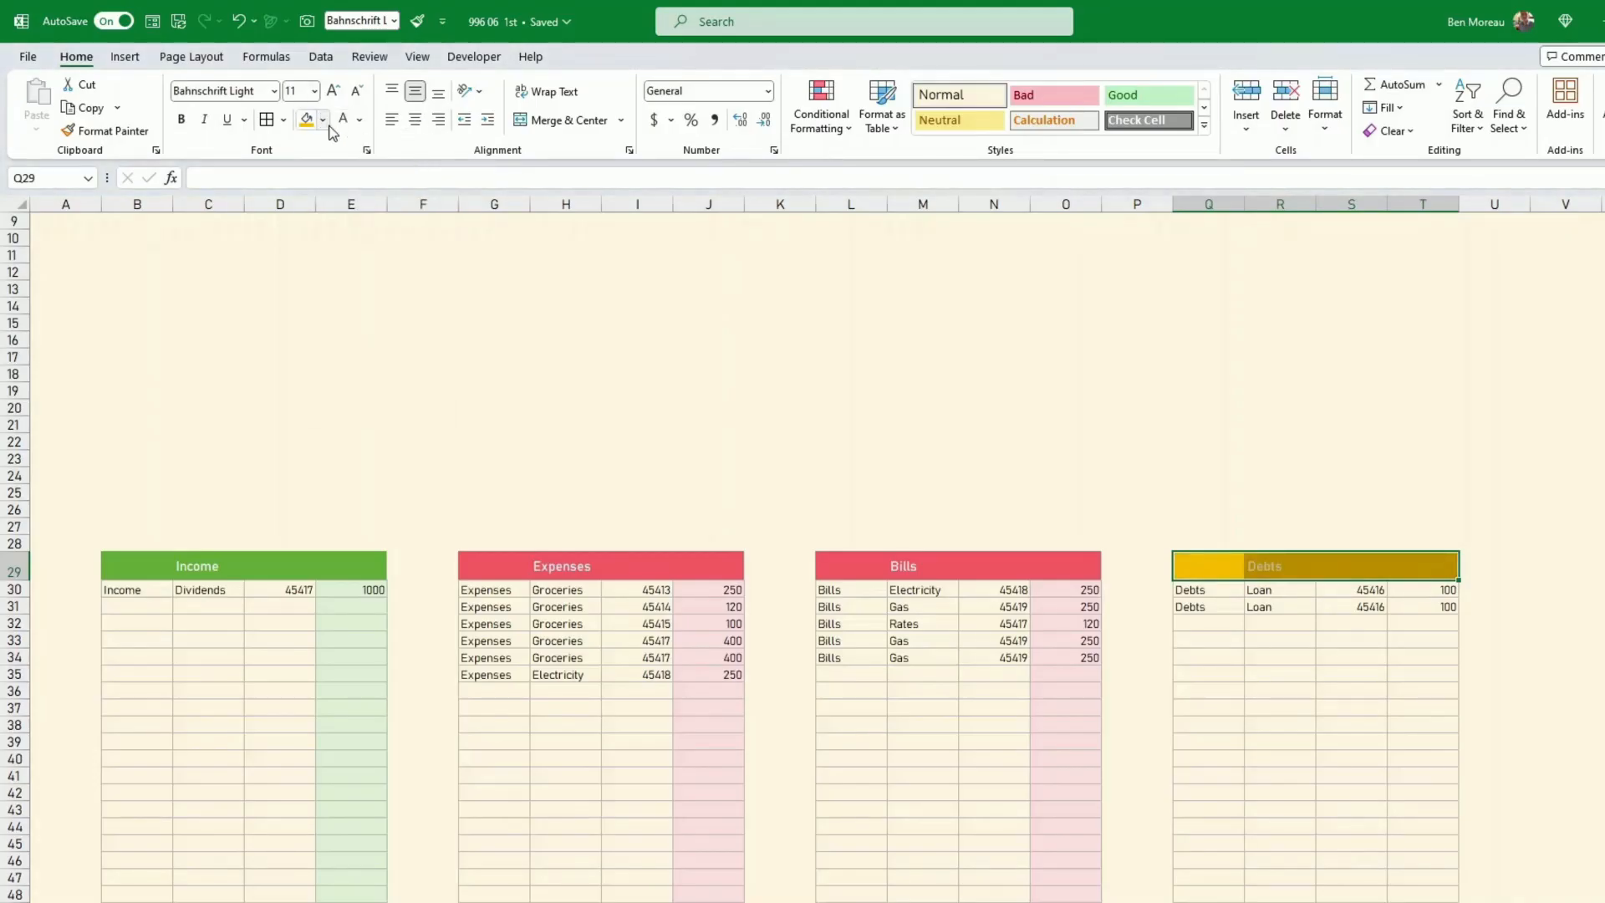
{"action": "left_click", "coordinate": [205, 59]}
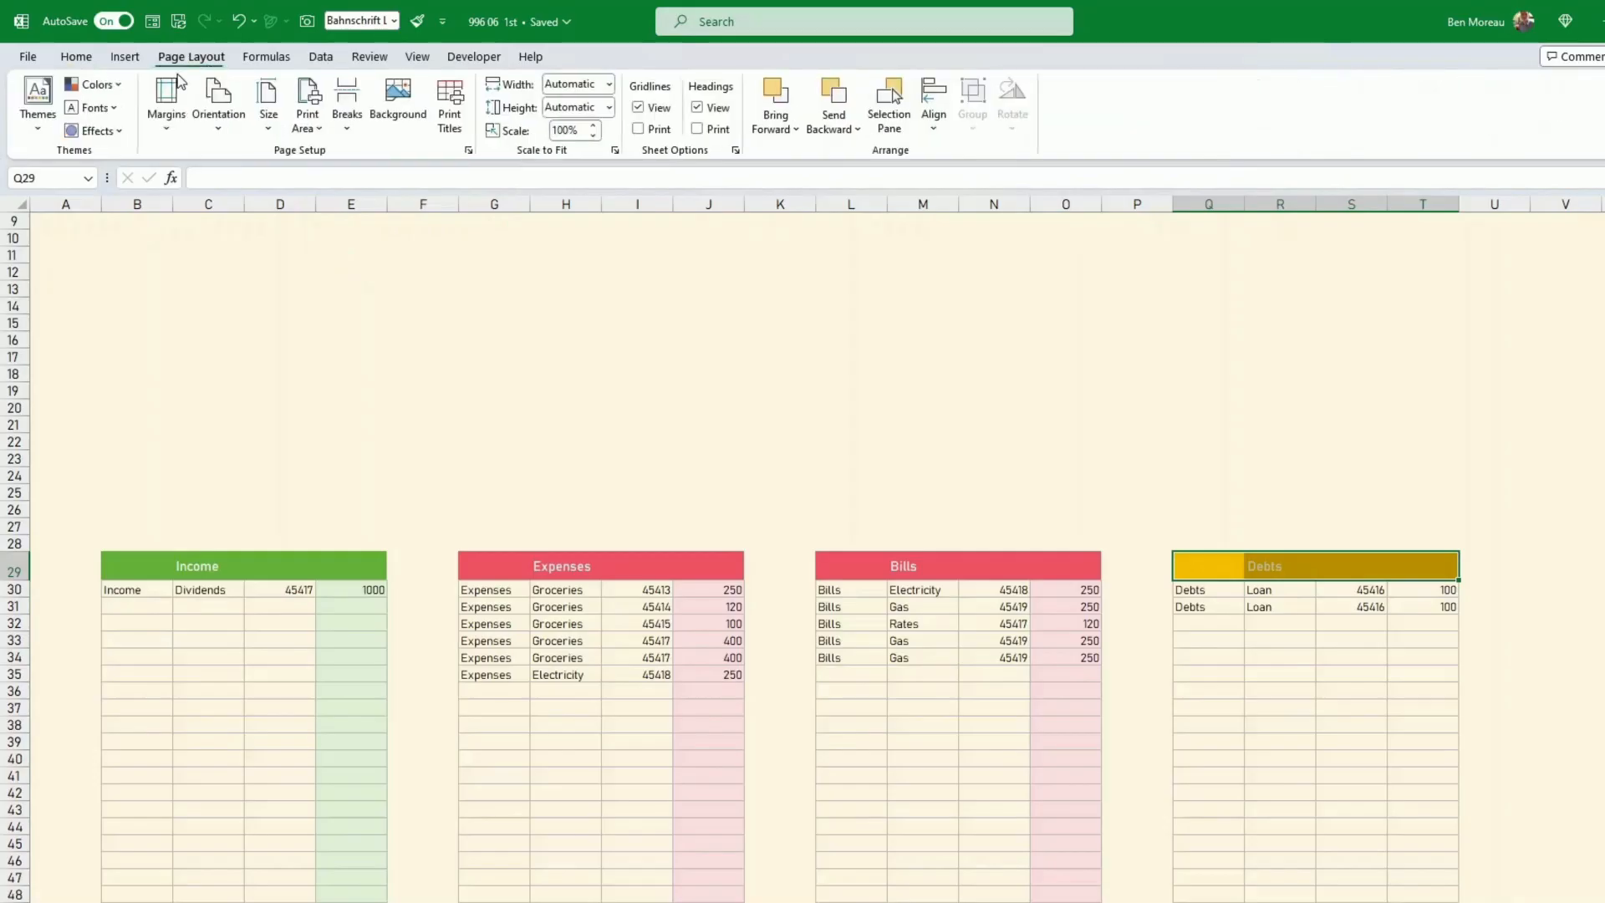
{"action": "left_click", "coordinate": [117, 87]}
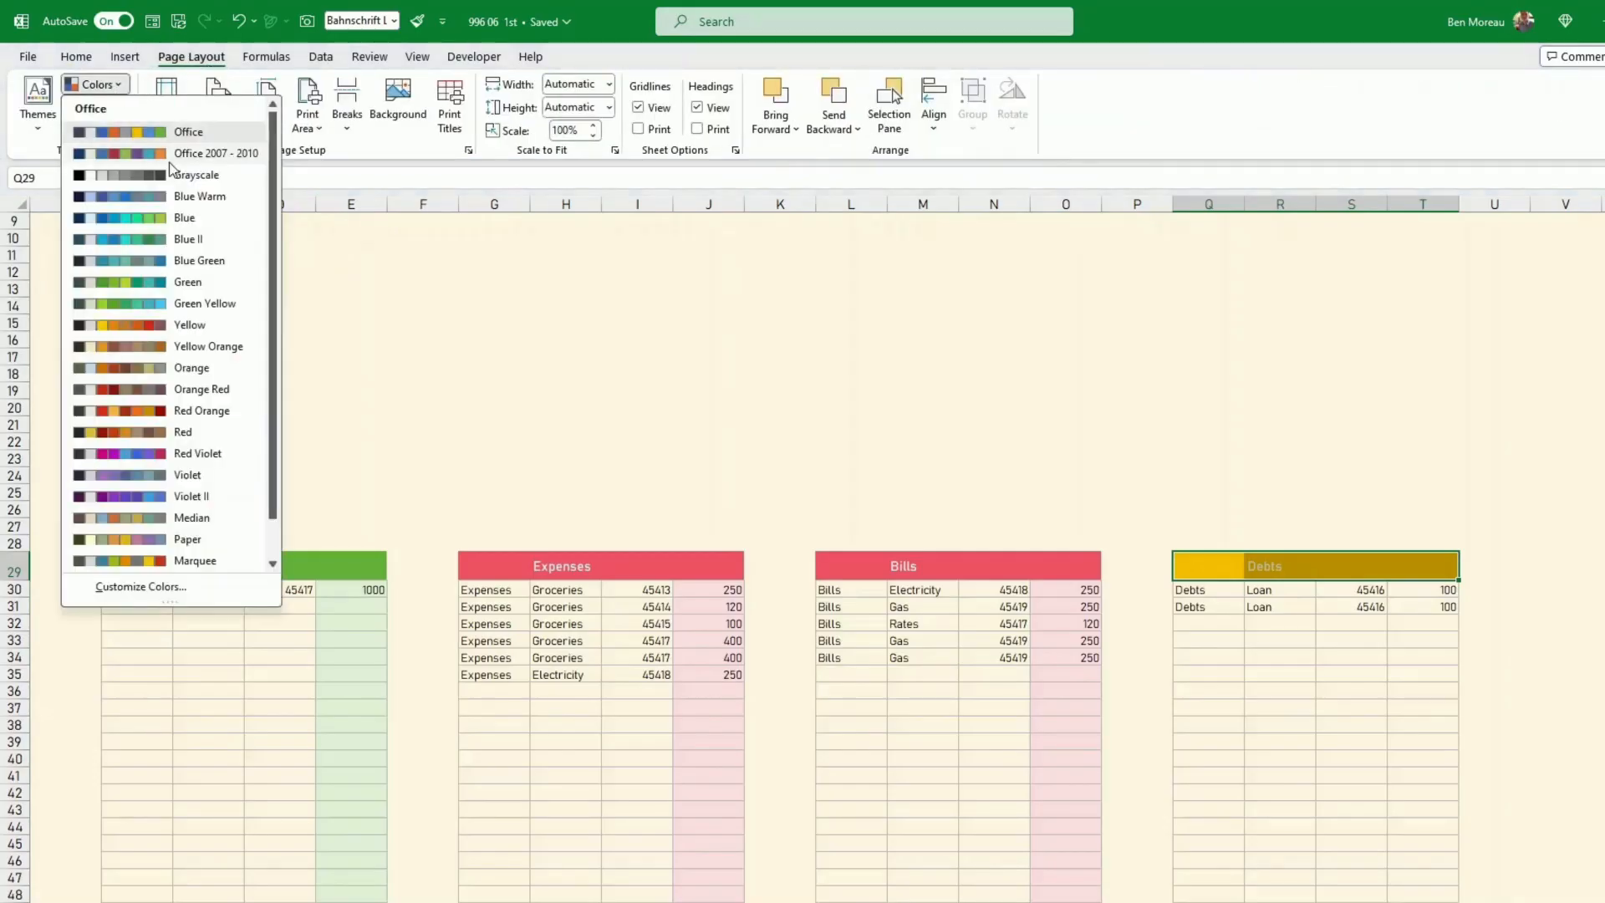
{"action": "left_click", "coordinate": [573, 341]}
{"action": "left_click", "coordinate": [1125, 404]}
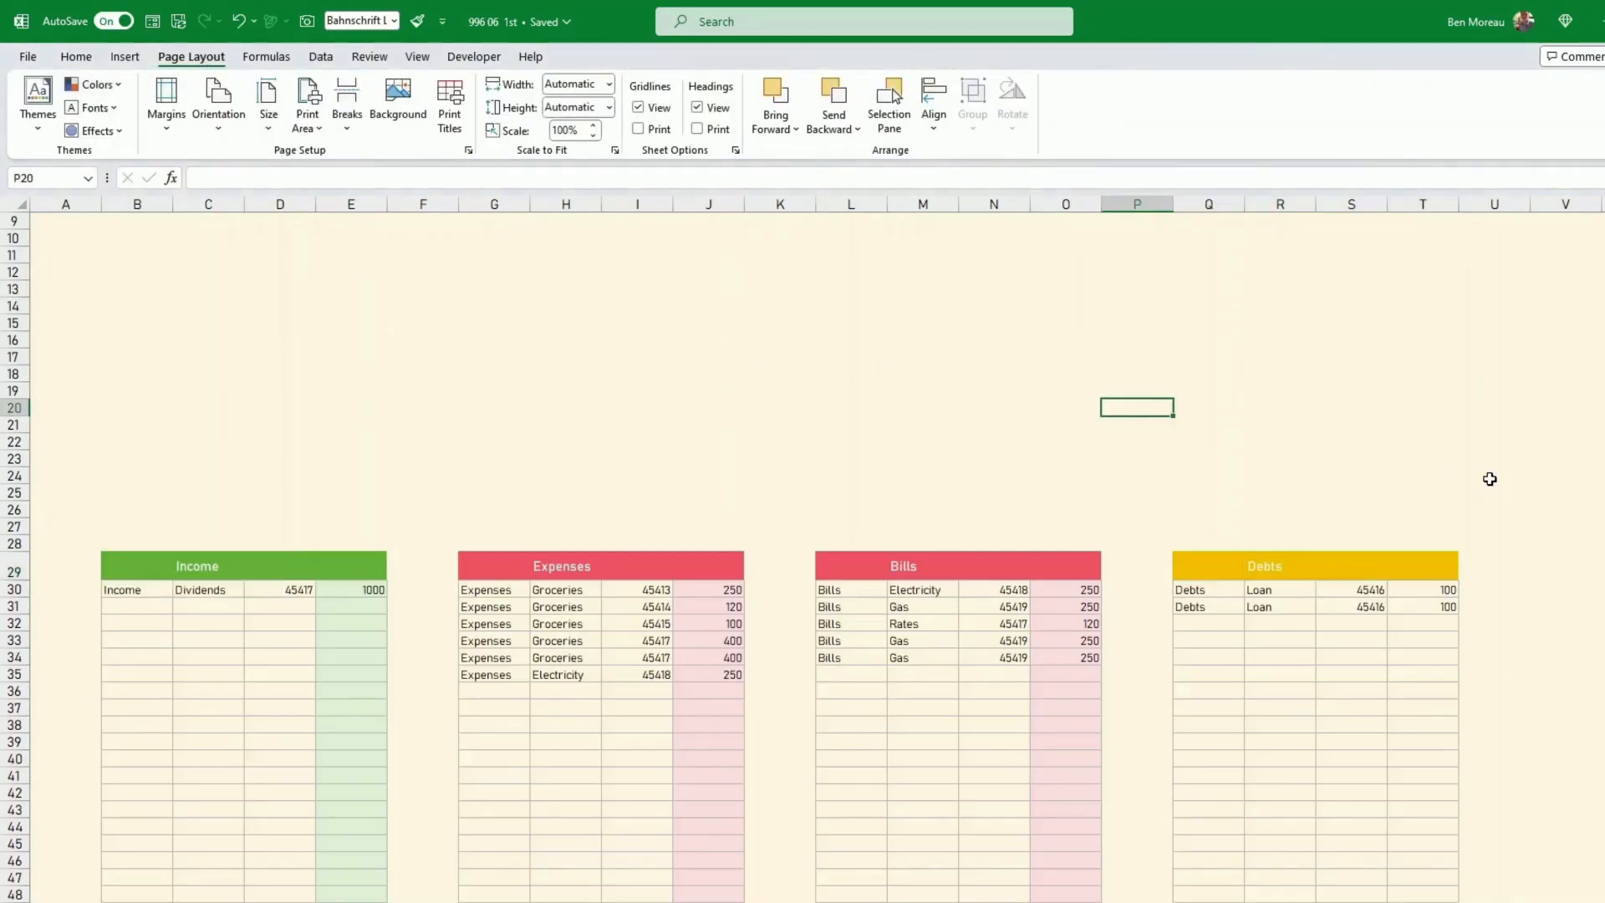
Fill the Debts amount column, T30:T54, with the lightest gold theme shade
{"action": "scroll", "coordinate": [1448, 496], "scroll_direction": "down", "scroll_amount": 5}
{"action": "left_click_drag", "start_coordinate": [1425, 764], "coordinate": [1421, 351]}
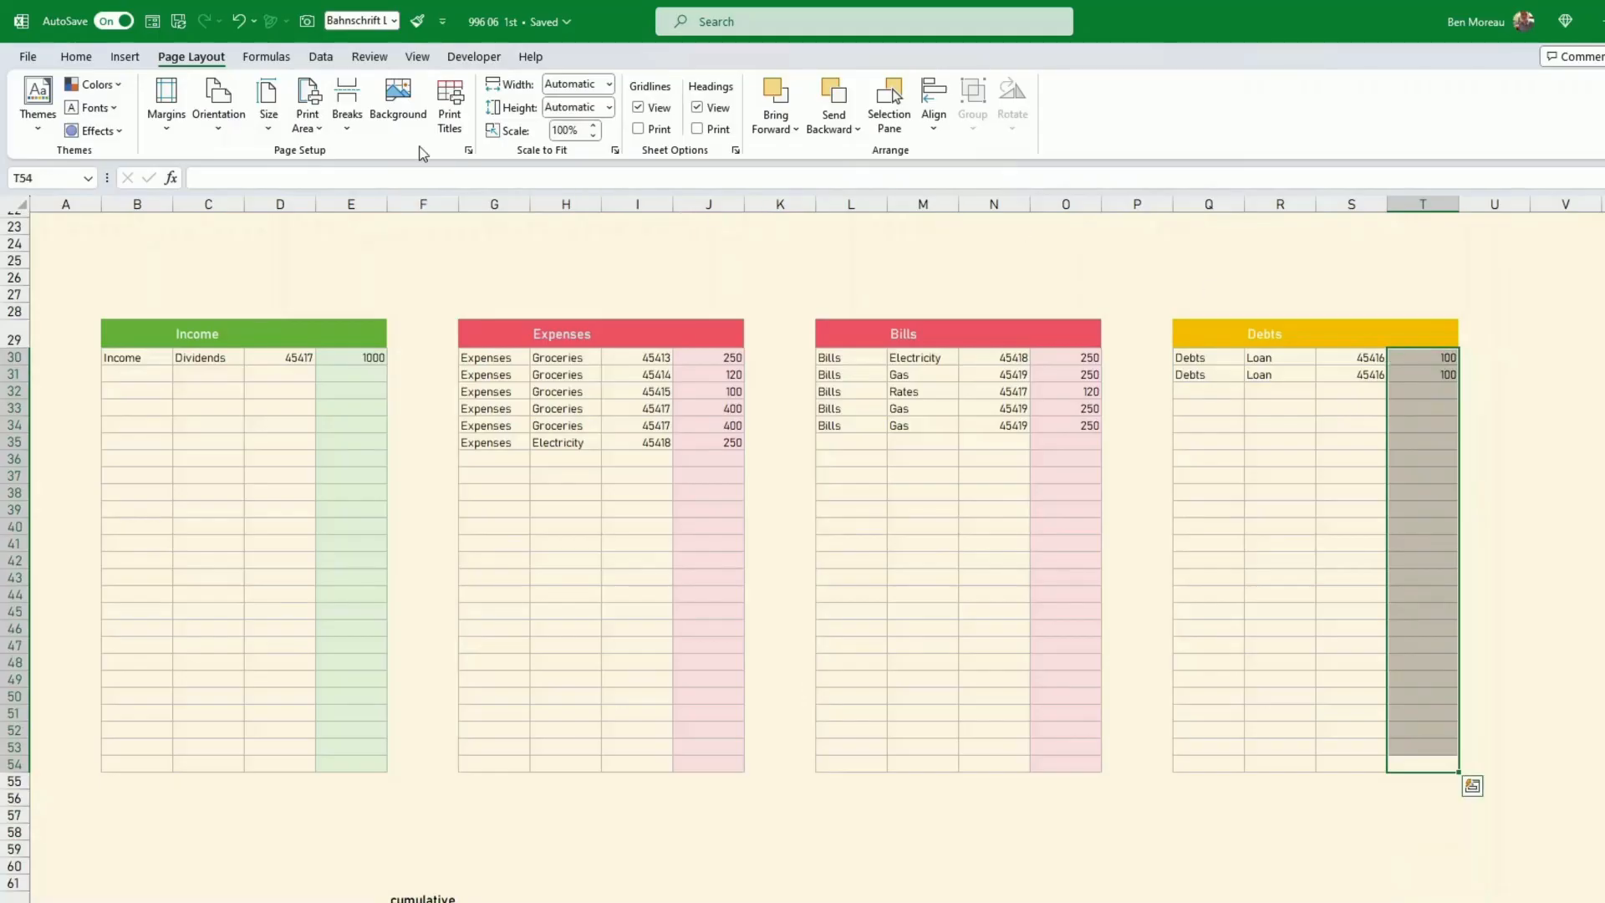
{"action": "left_click", "coordinate": [76, 56]}
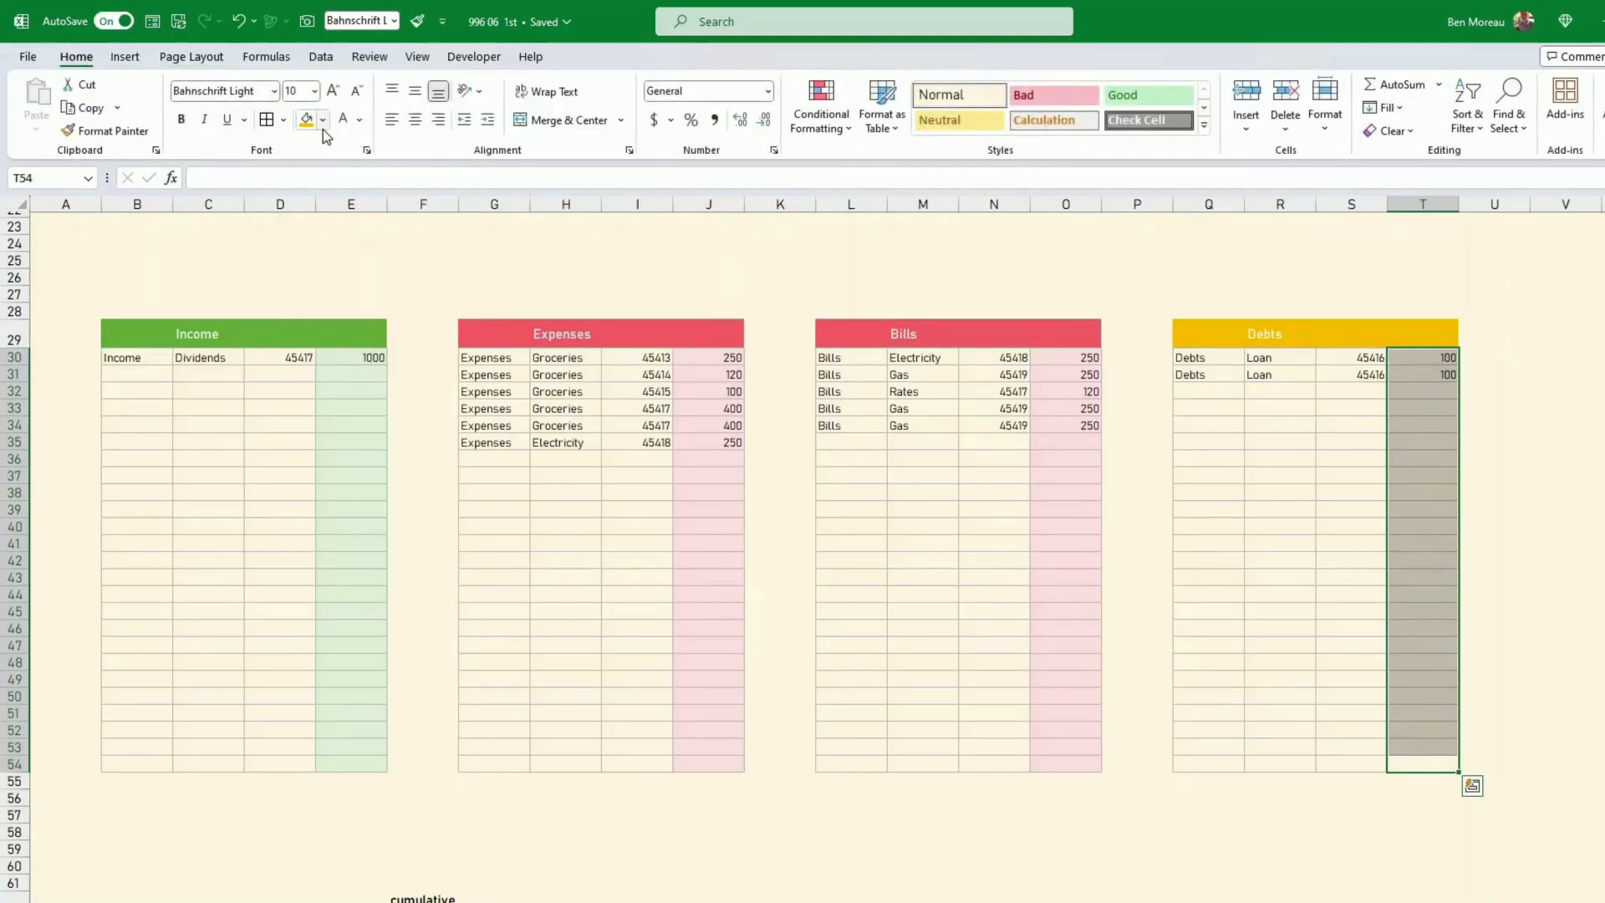
{"action": "left_click", "coordinate": [322, 121]}
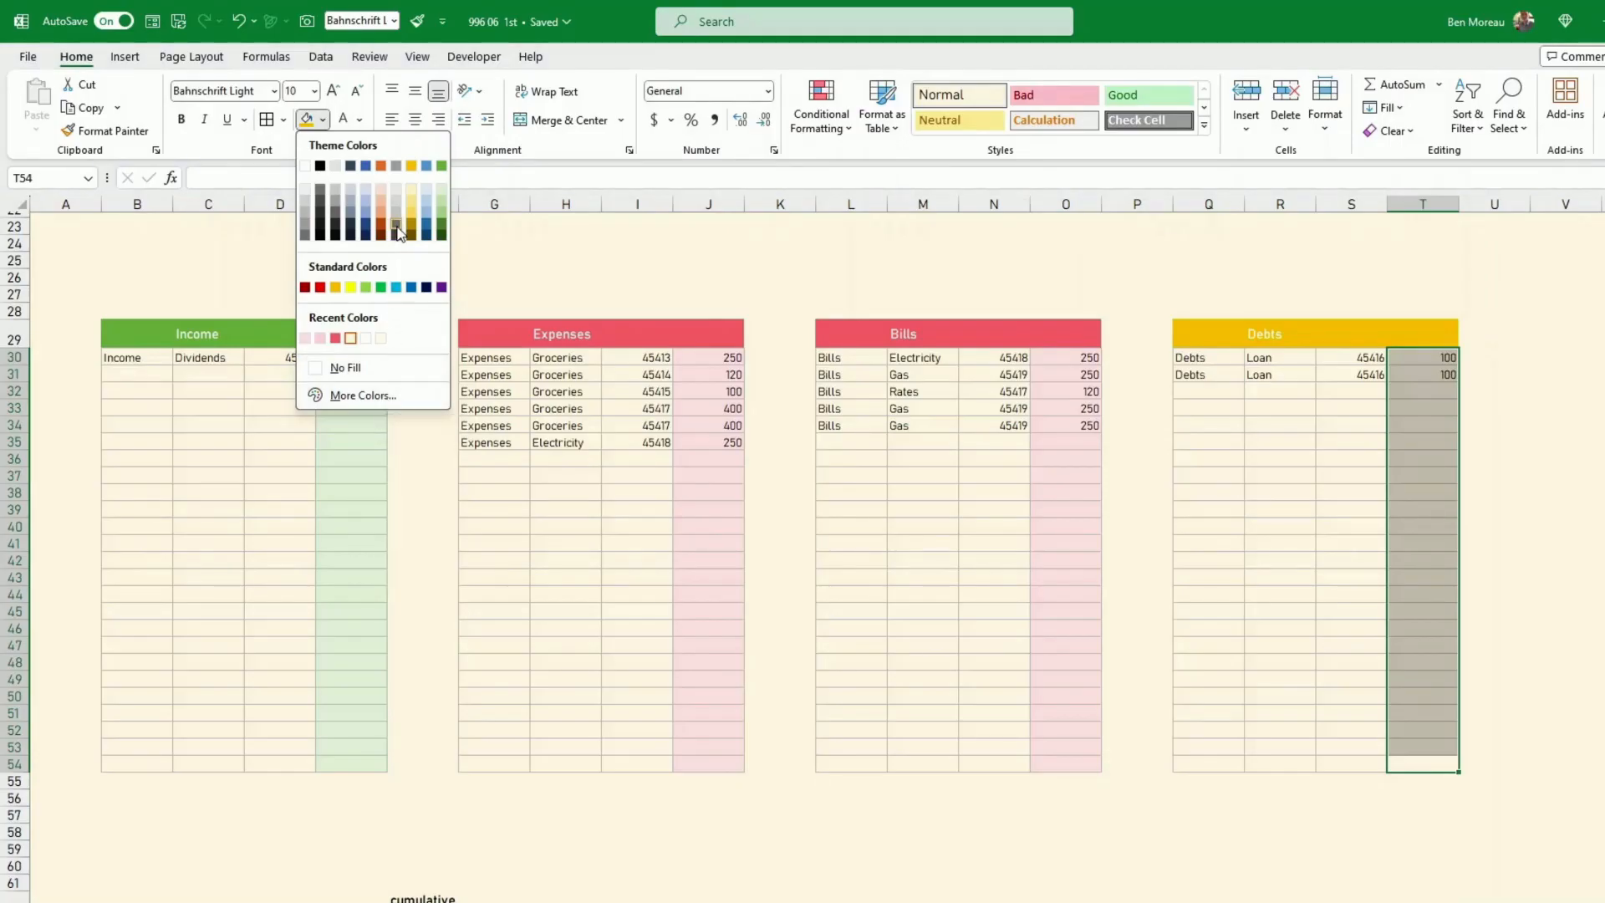
{"action": "left_click", "coordinate": [411, 189]}
{"action": "left_click", "coordinate": [1187, 495]}
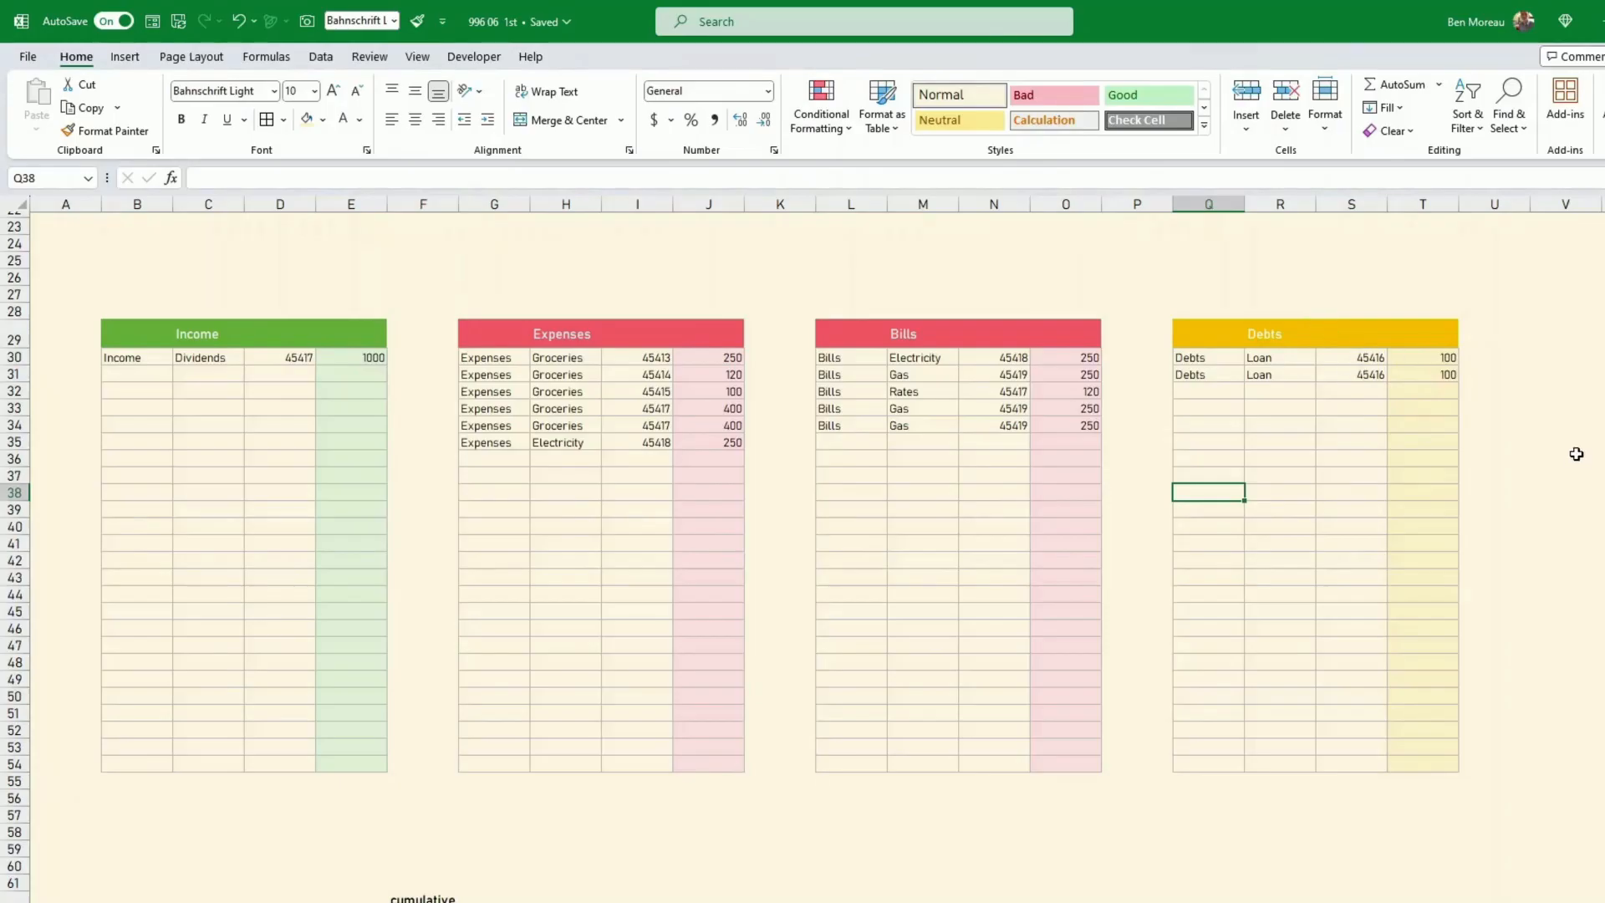
{"action": "left_click", "coordinate": [1527, 482]}
{"action": "scroll", "coordinate": [1528, 486], "scroll_direction": "up", "scroll_amount": 3}
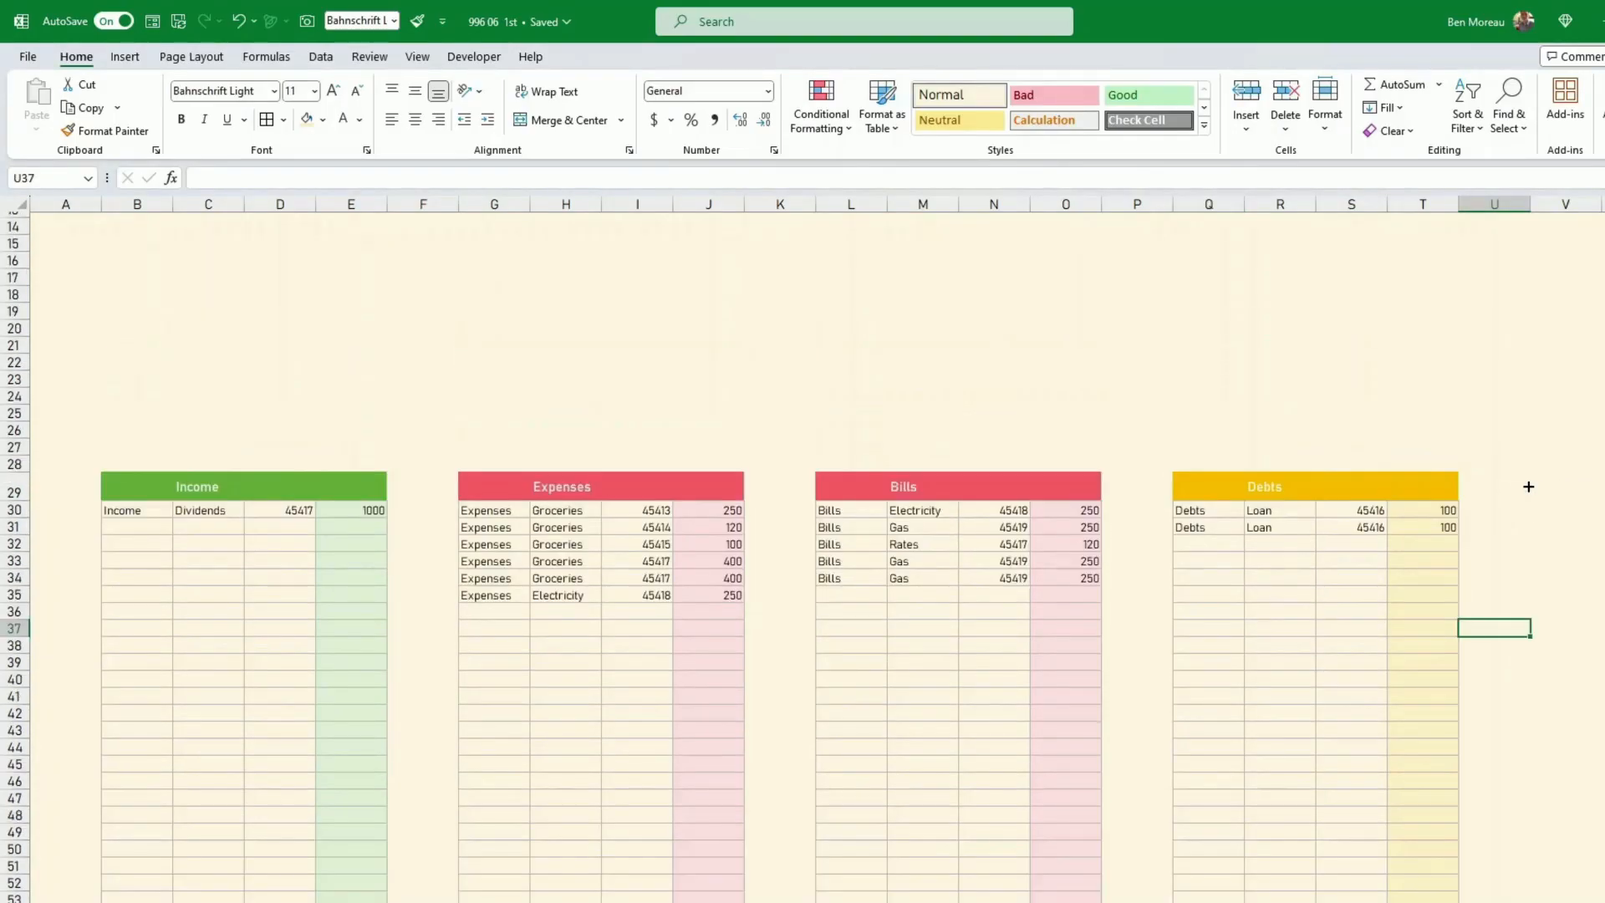
{"action": "scroll", "coordinate": [1528, 486], "scroll_direction": "up", "scroll_amount": 3}
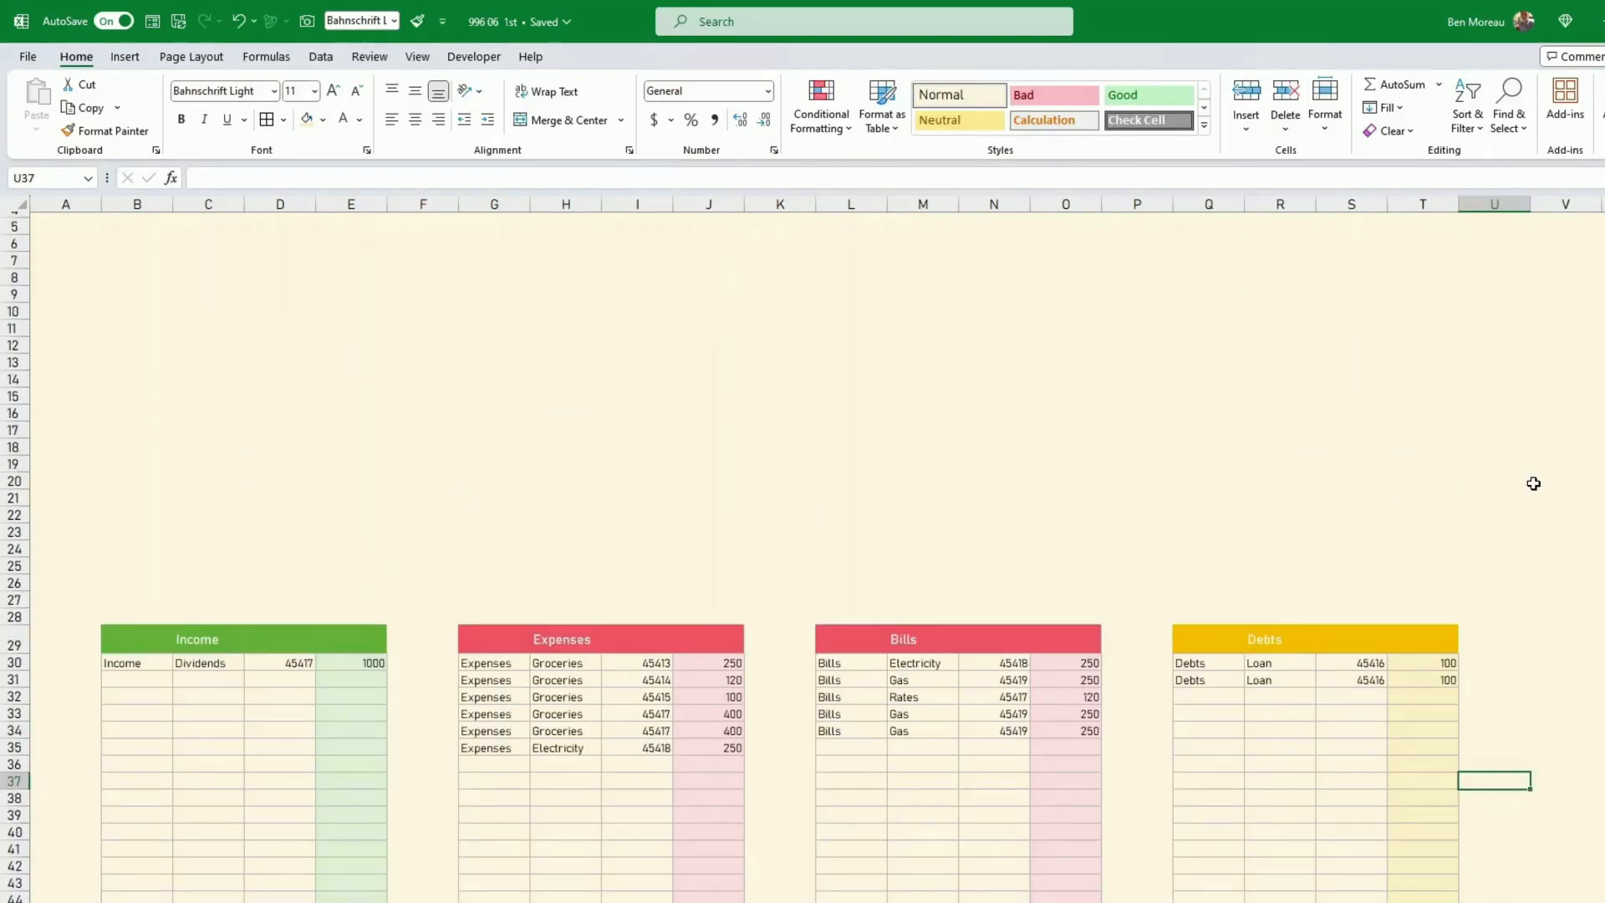
Change the array of the Income table's FILTER formula in B30 to $C$64:$E$104, leaving out the category column
{"action": "scroll", "coordinate": [1533, 483], "scroll_direction": "up", "scroll_amount": 1}
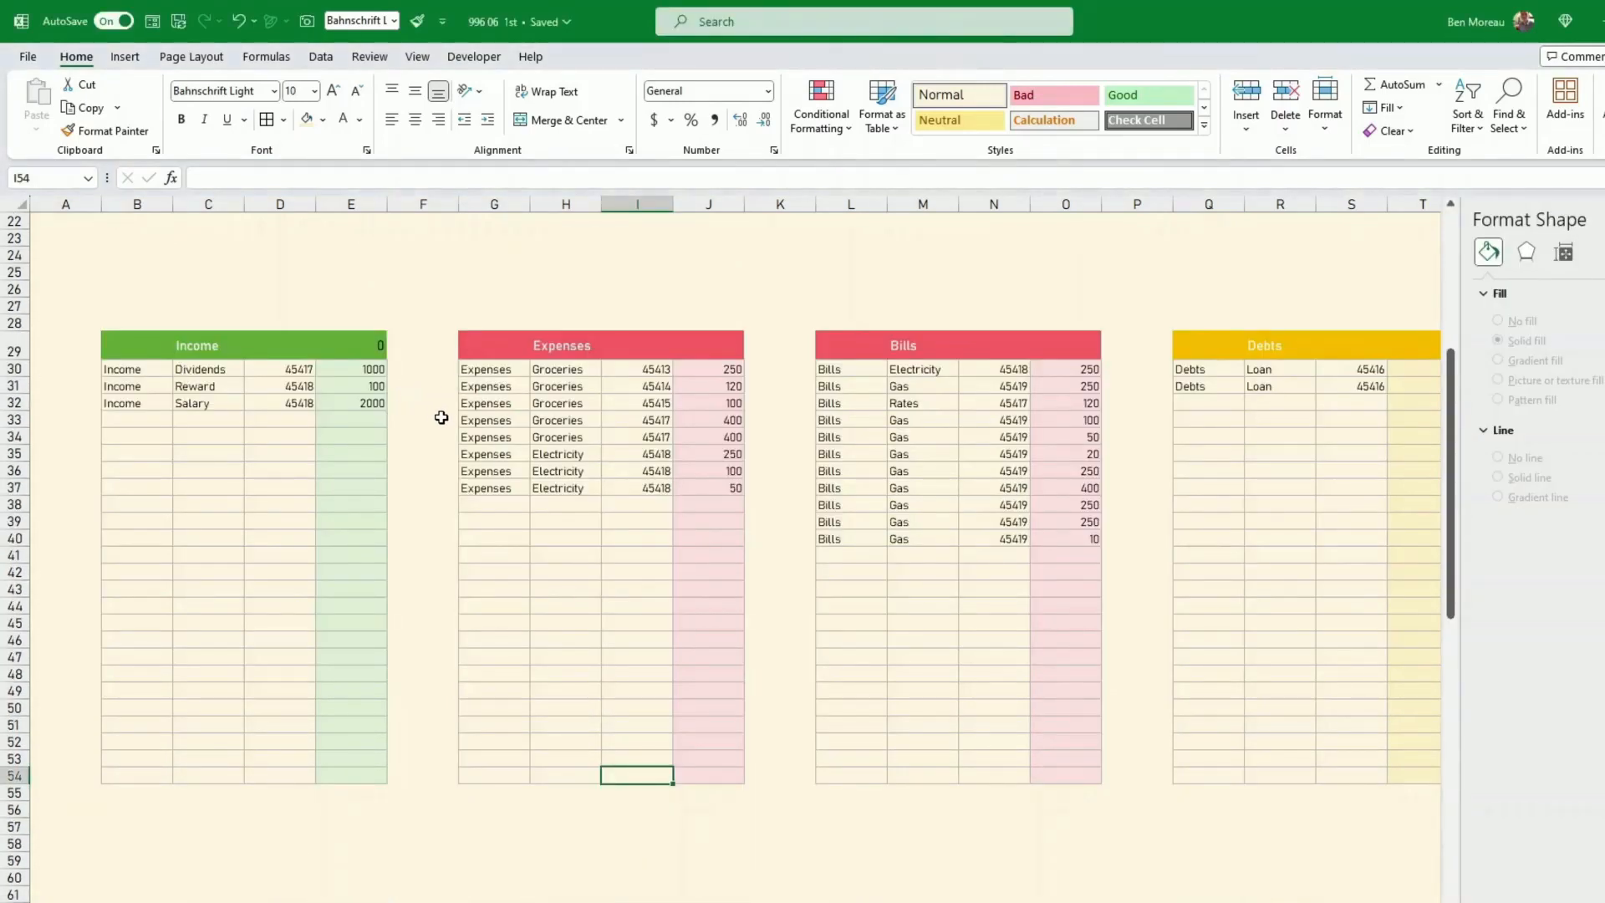
{"action": "left_click", "coordinate": [428, 386]}
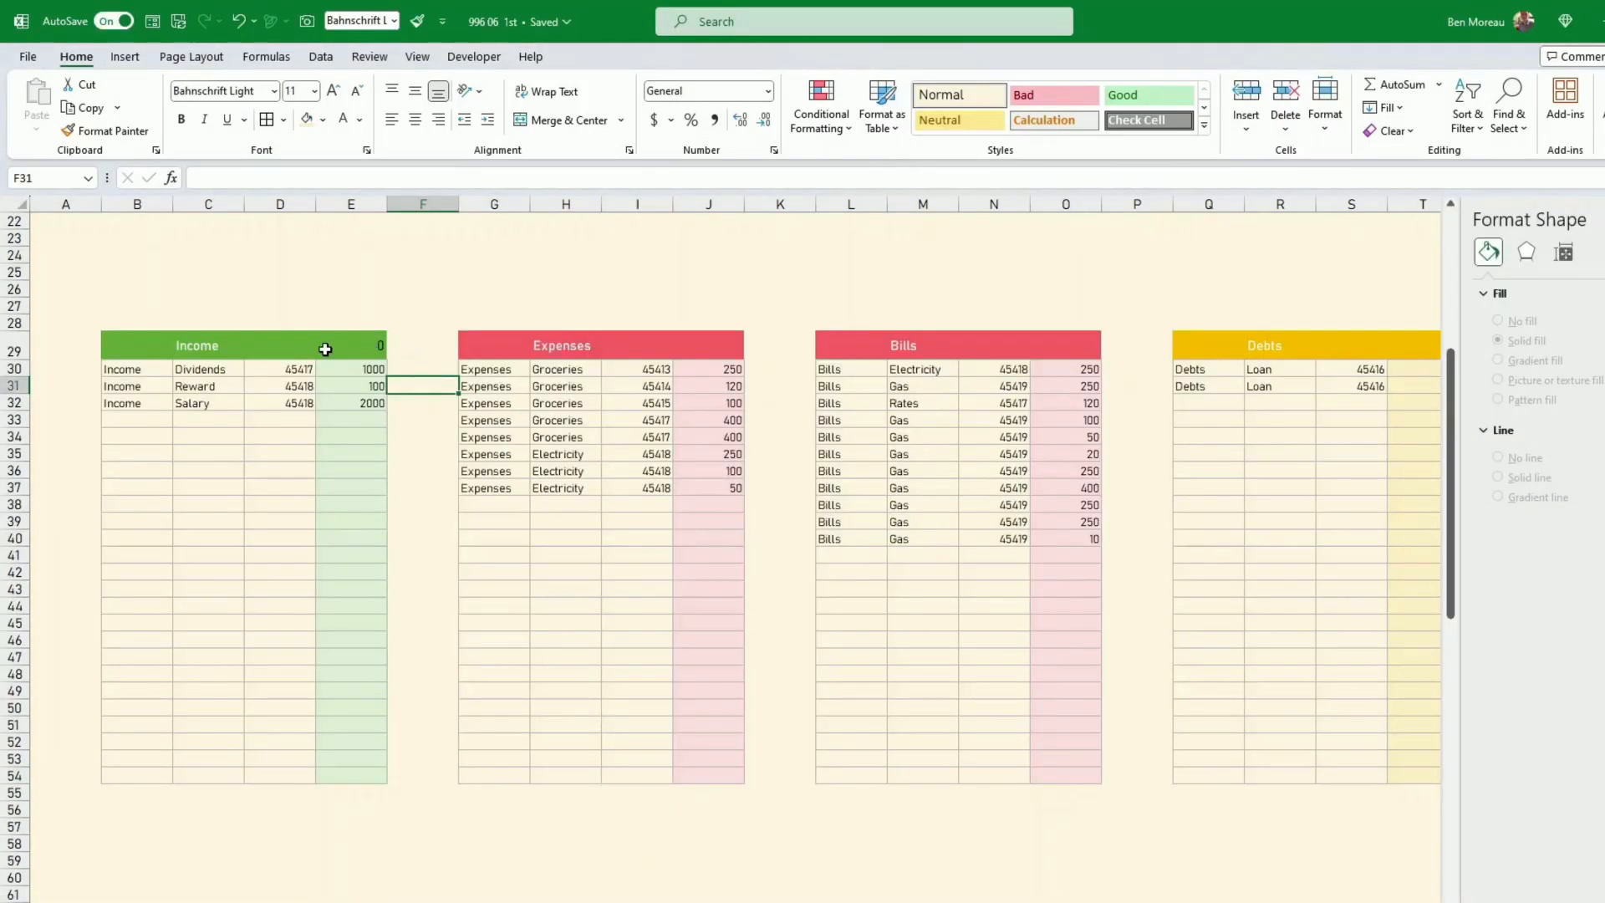
{"action": "left_click", "coordinate": [118, 373]}
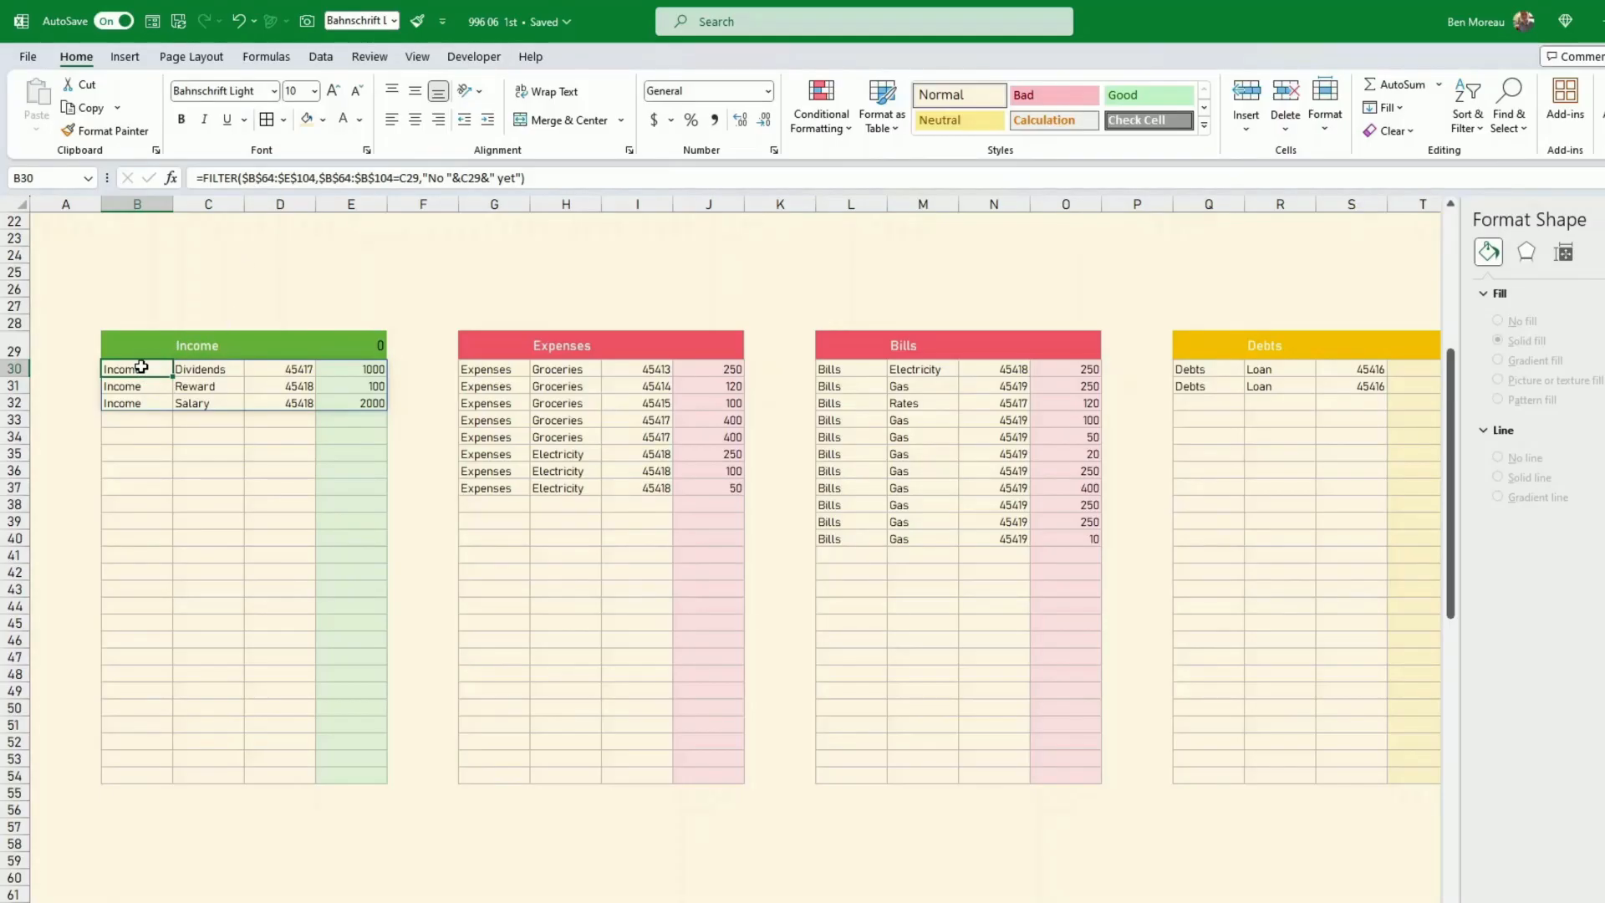
{"action": "left_click", "coordinate": [255, 178]}
{"action": "key", "text": "BackSpace"}
{"action": "type", "text": "c"}
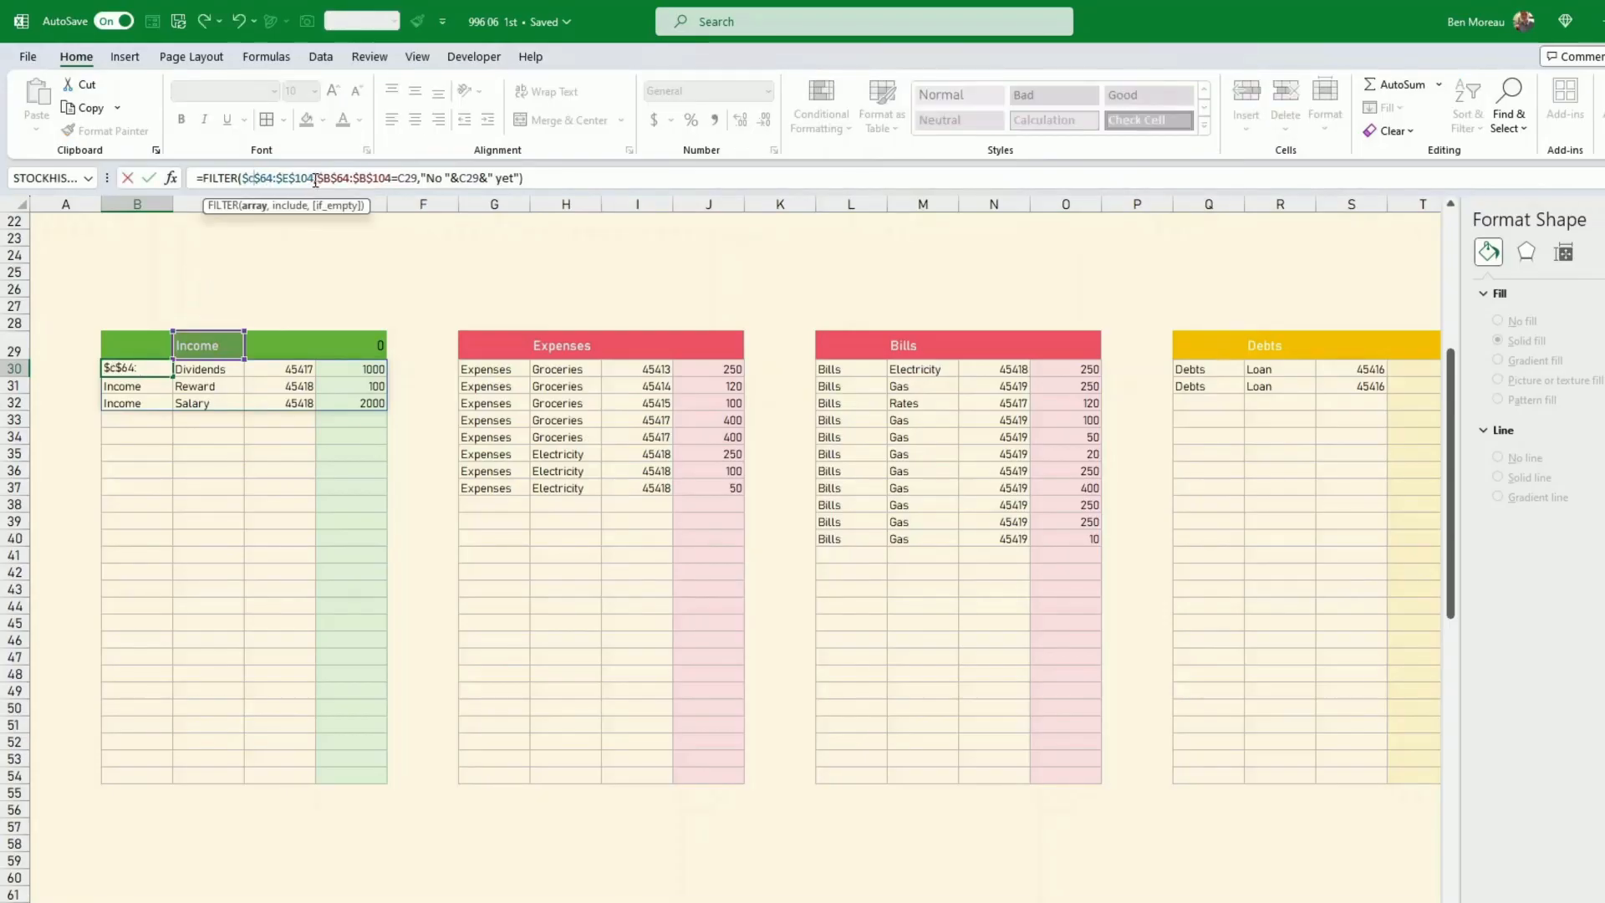
Enter an IF formula in E30 that tests B30="" and uses NA as the value if true
{"action": "left_click", "coordinate": [376, 369]}
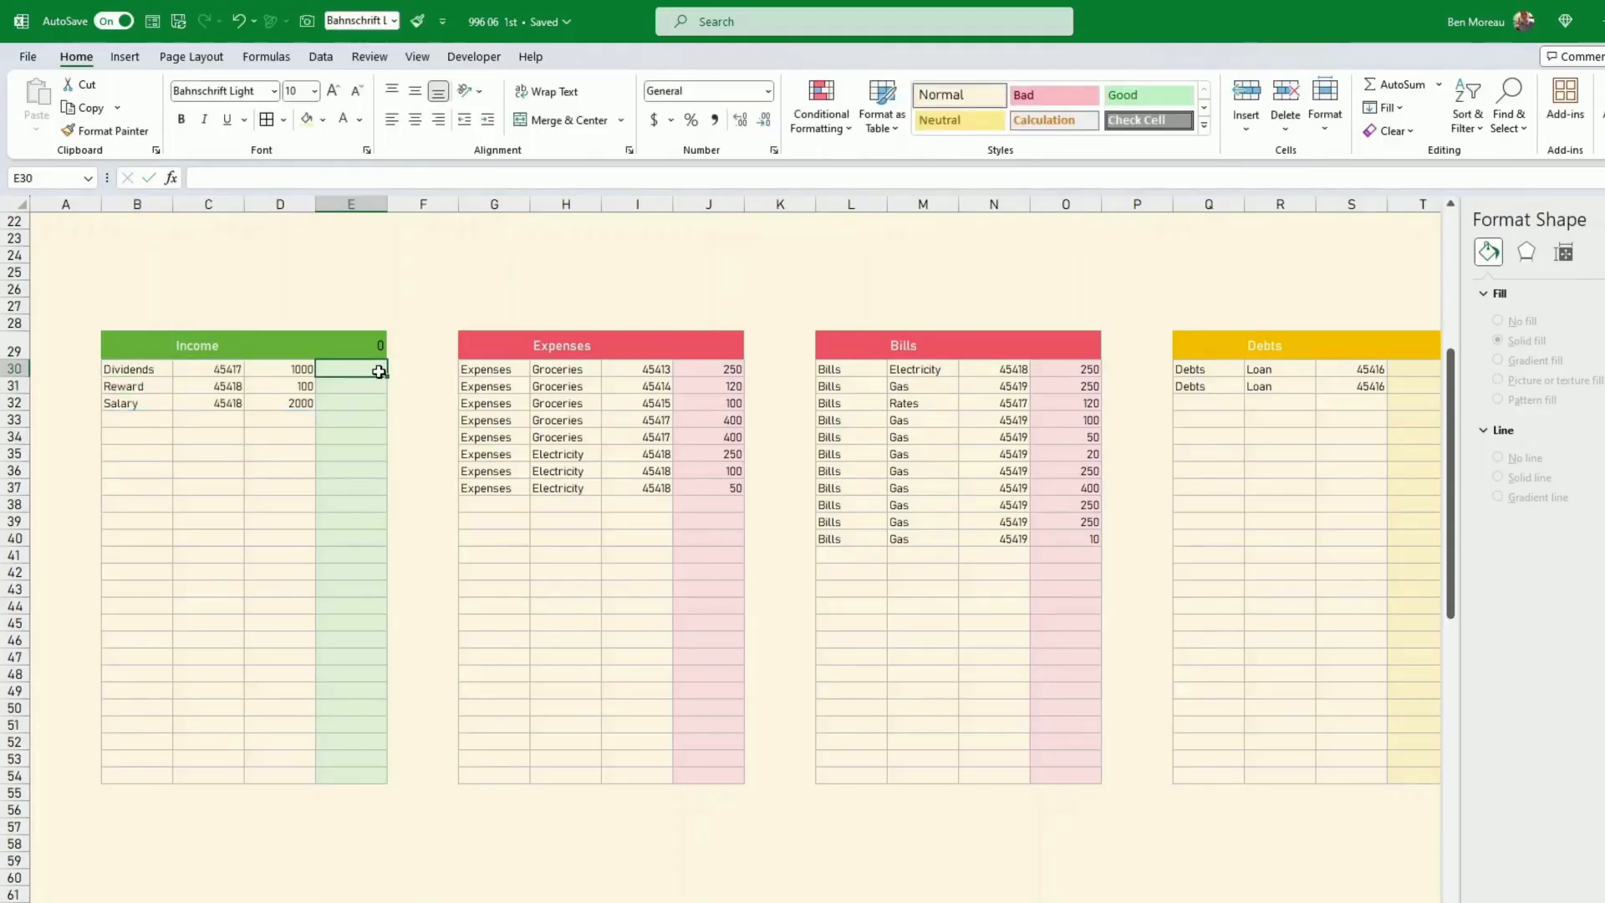
{"action": "type", "text": "="}
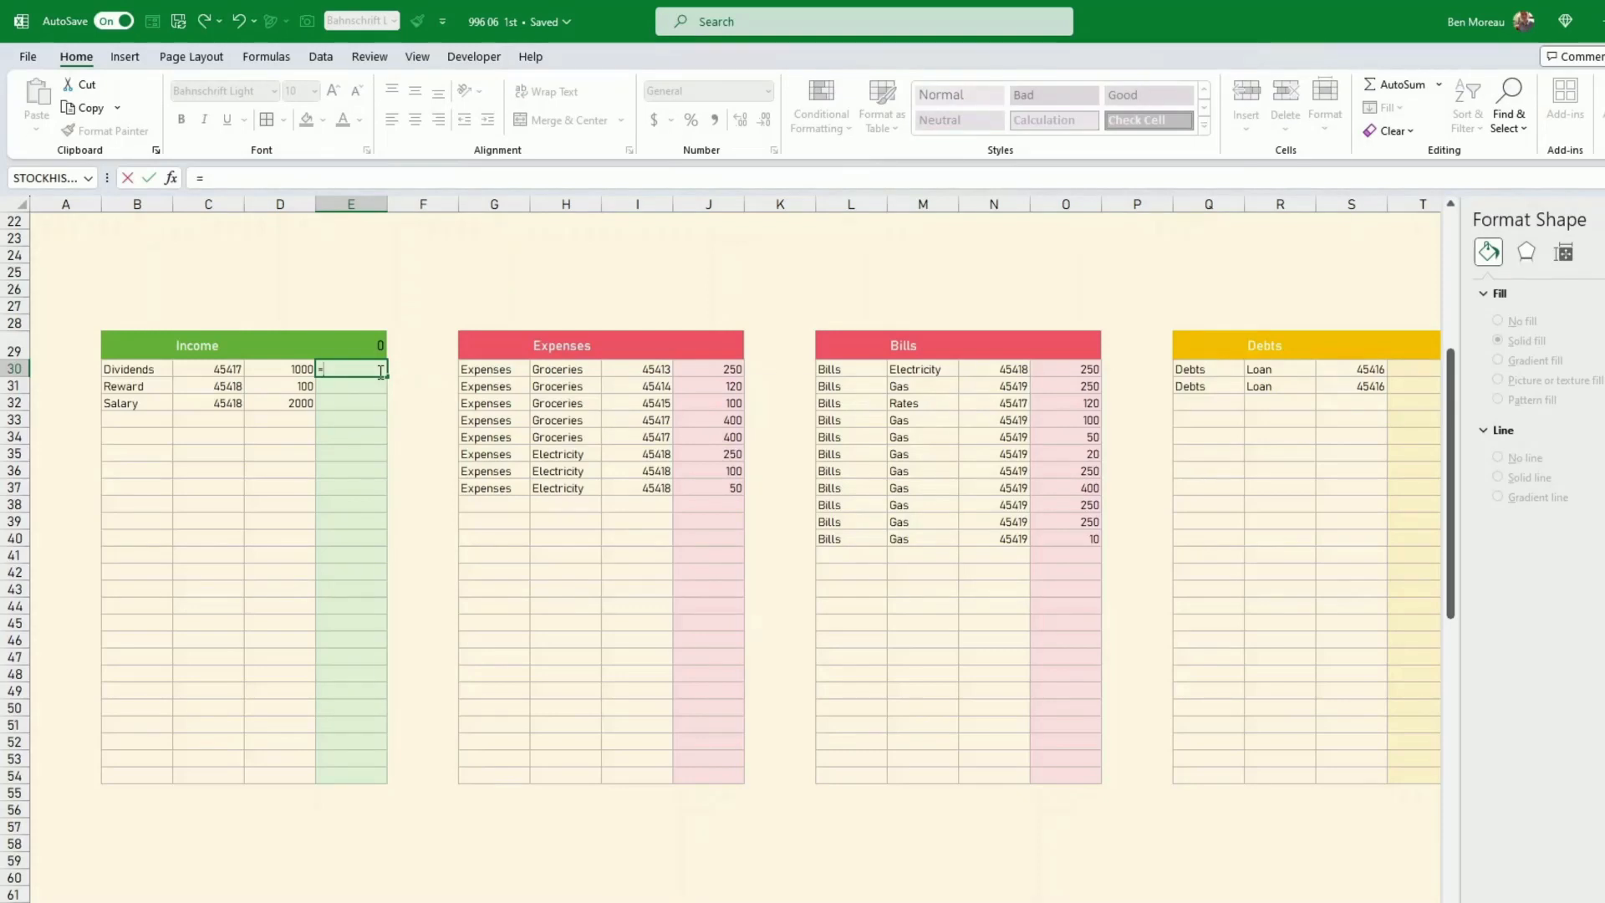
{"action": "type", "text": "if(B30=\"\""}
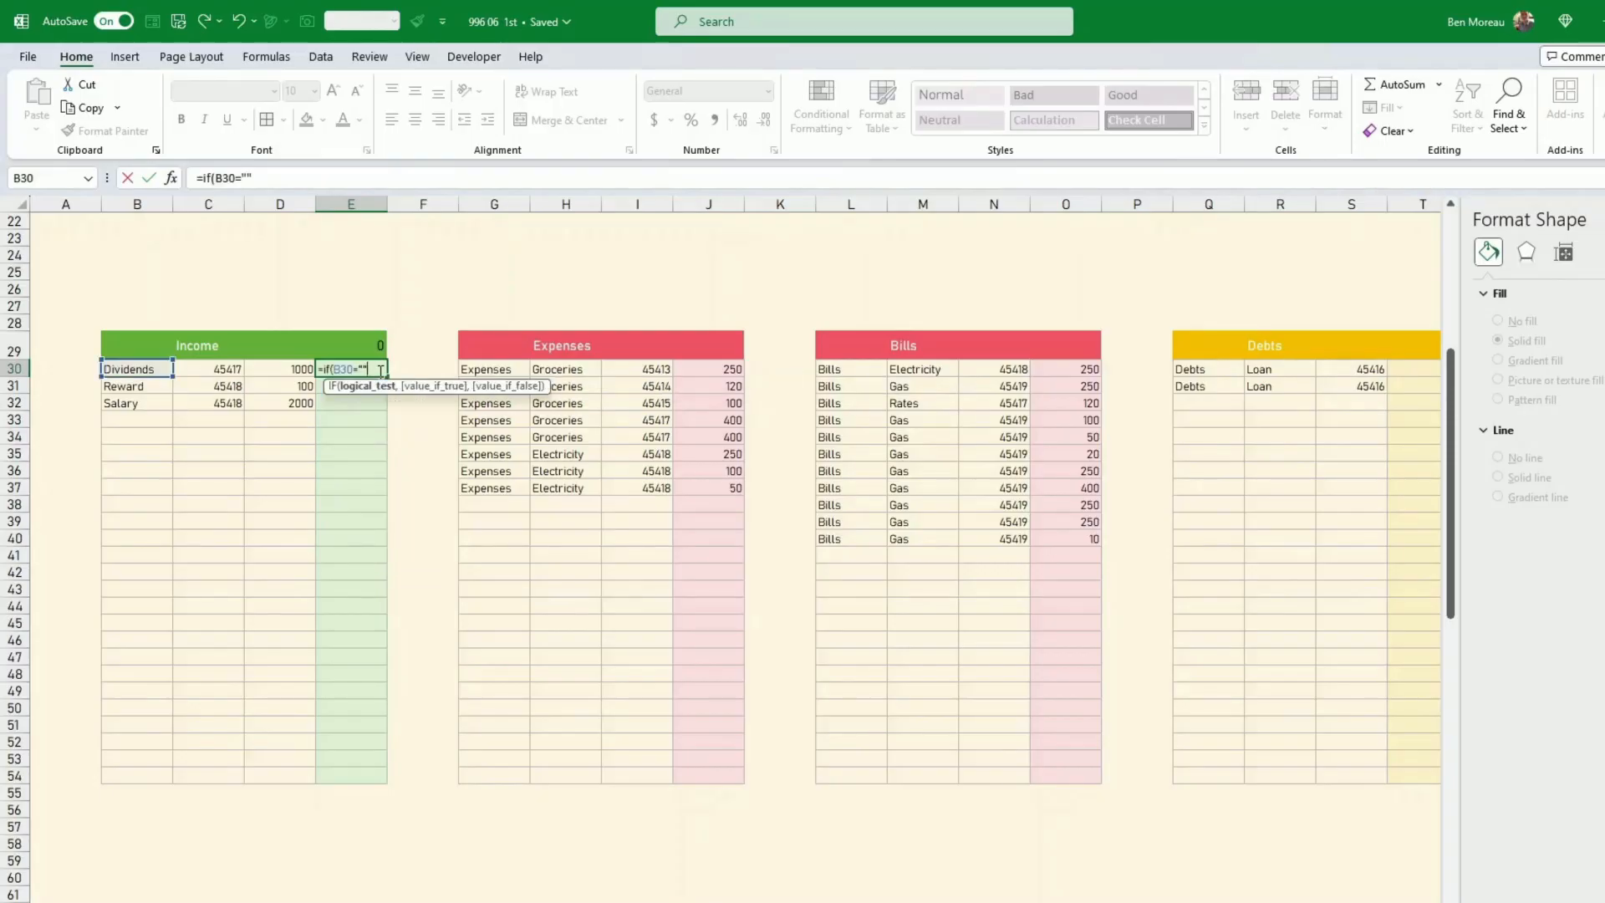
{"action": "type", "text": ",na"}
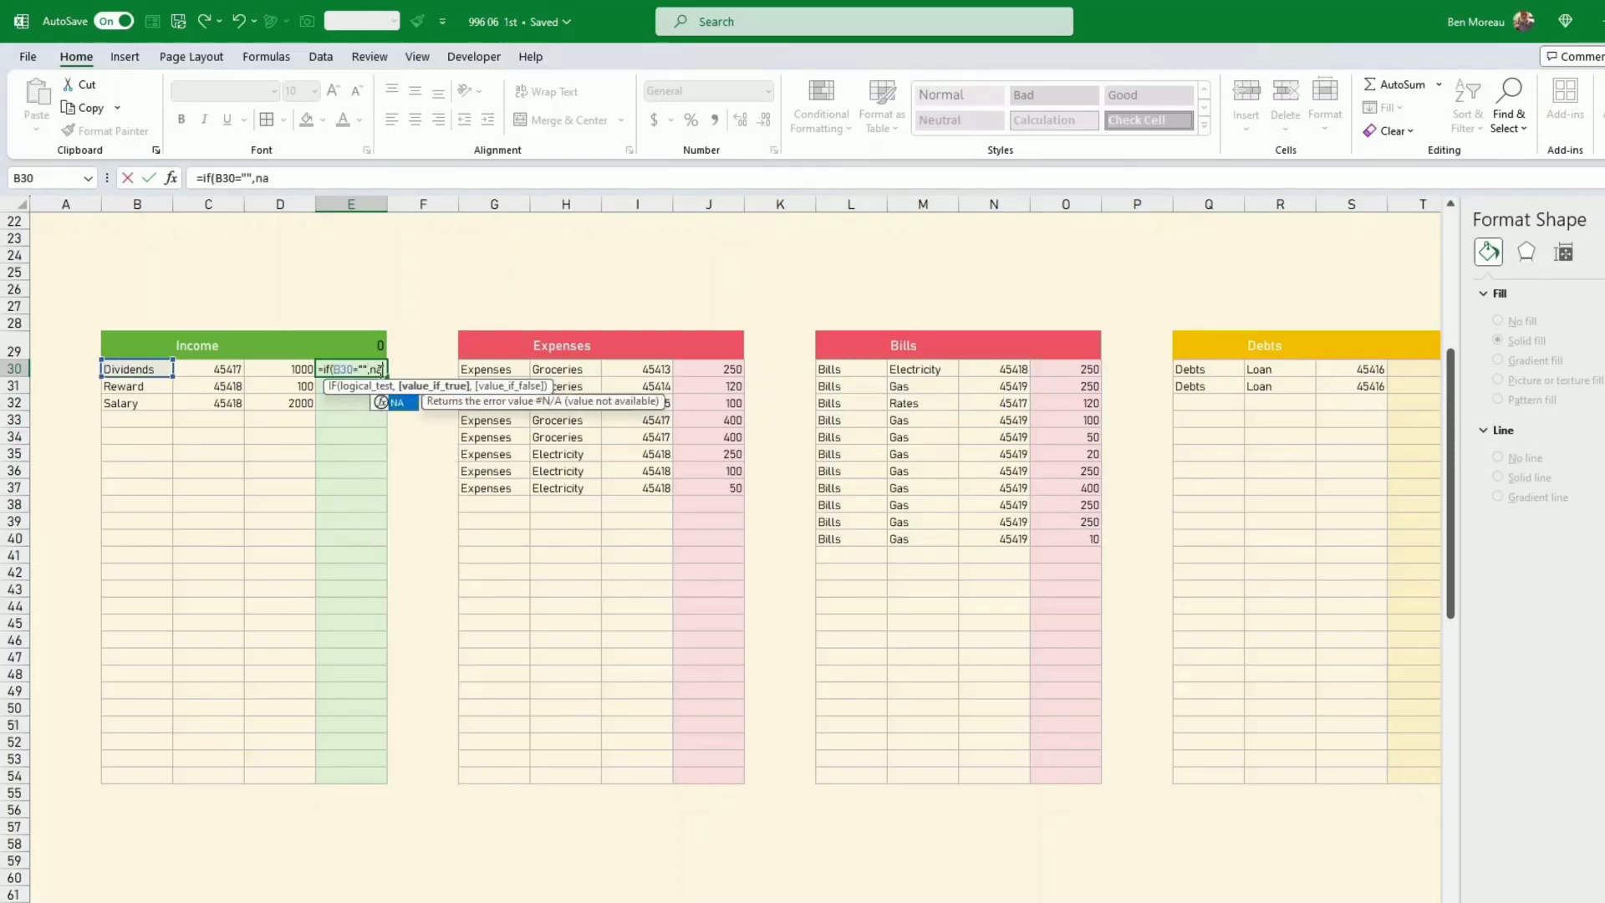
Complete the running-total formula =IF(B30="",NA(),D30+E29) in E30 and fill it down to E54
{"action": "type", "text": "(),"}
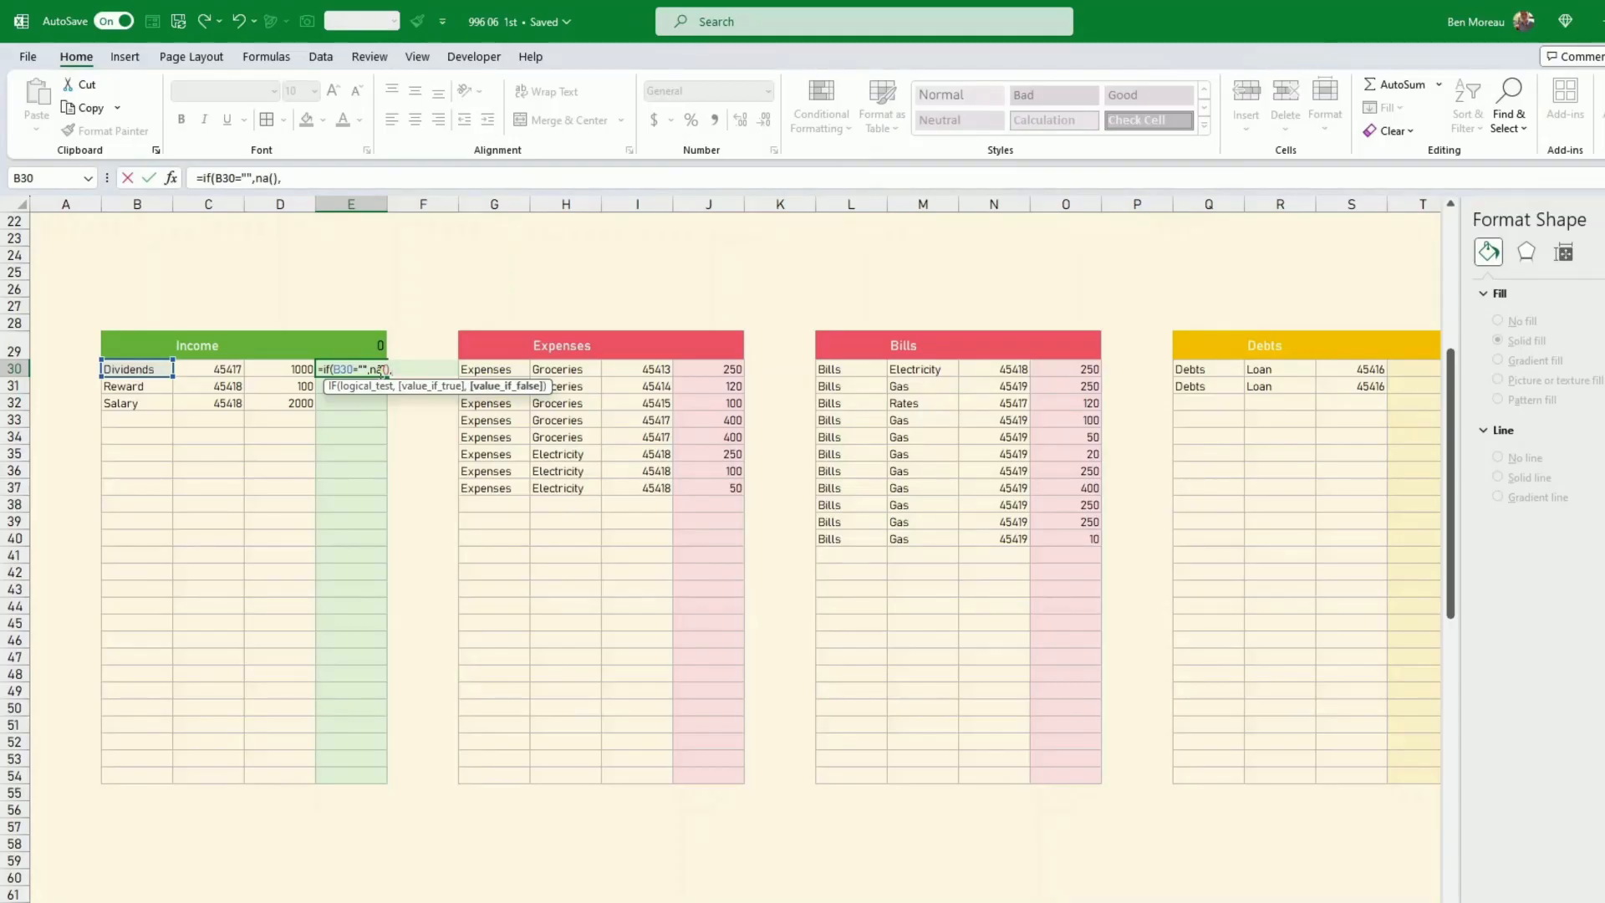
{"action": "type", "text": "D30+"}
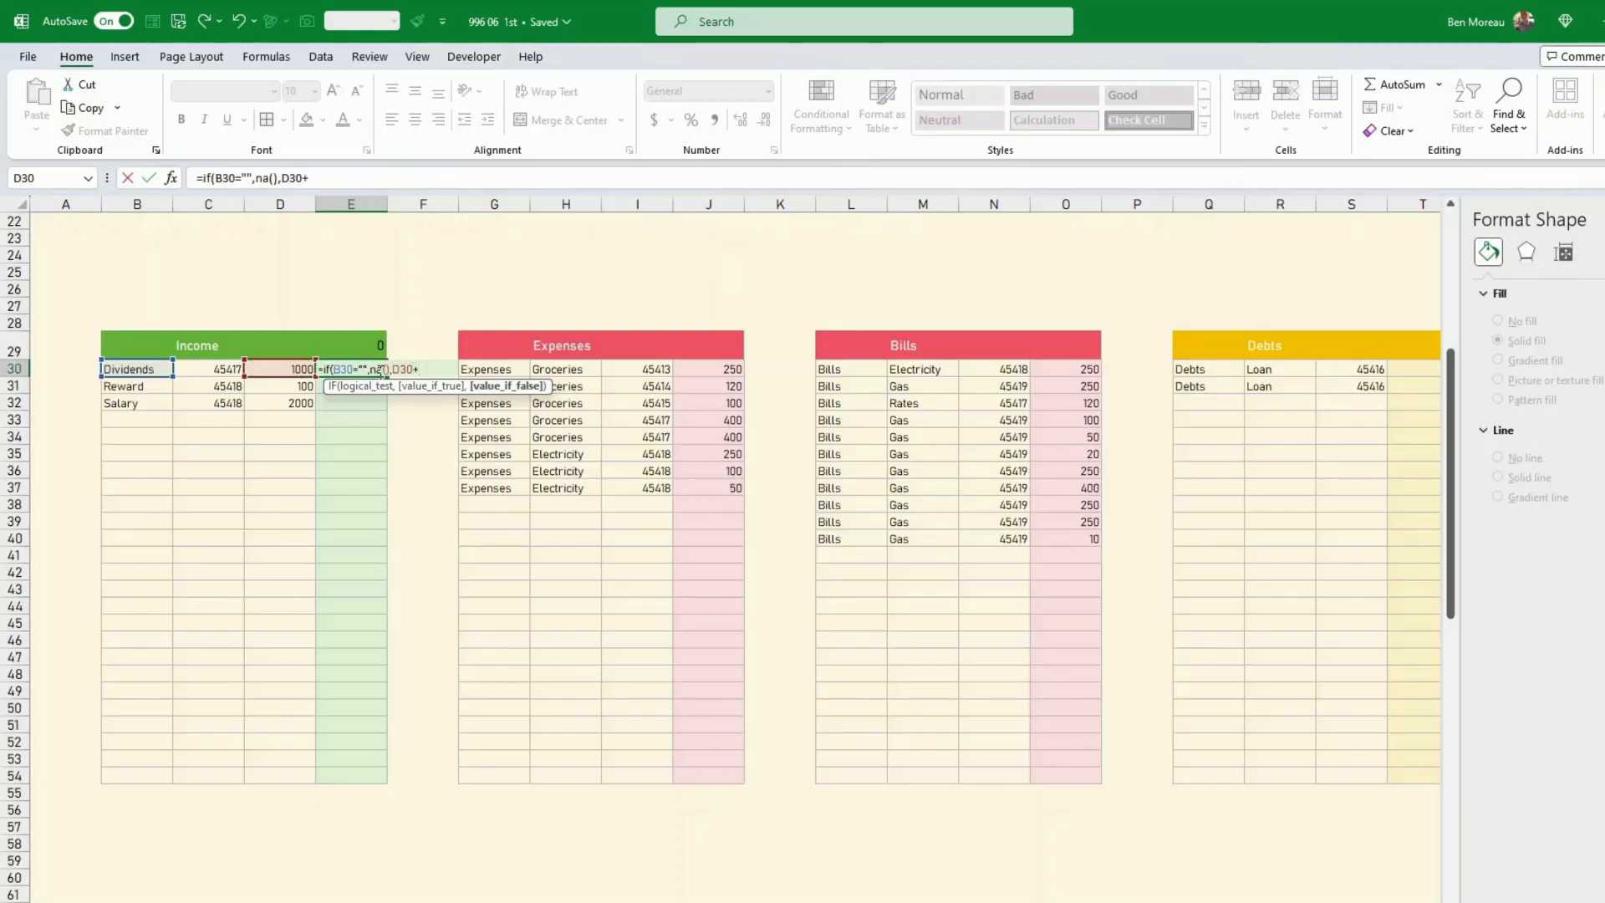
{"action": "key", "text": "Up"}
{"action": "key", "text": "Return"}
{"action": "key", "text": "Return"}
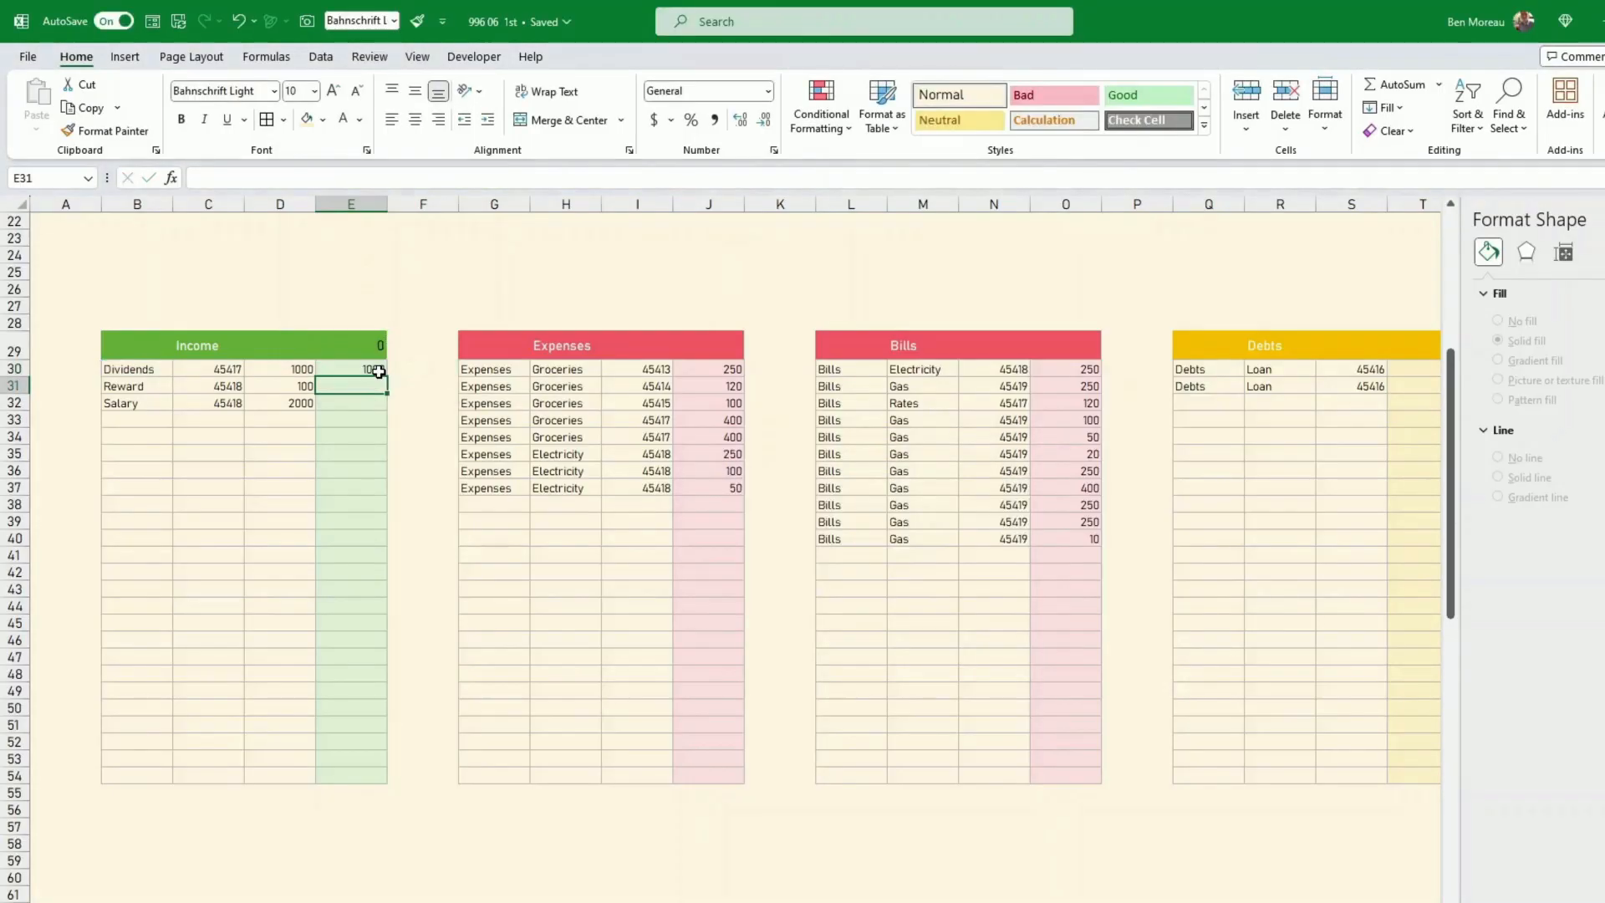
{"action": "left_click", "coordinate": [379, 372]}
{"action": "left_click_drag", "start_coordinate": [387, 375], "coordinate": [384, 784]}
{"action": "left_click", "coordinate": [419, 741]}
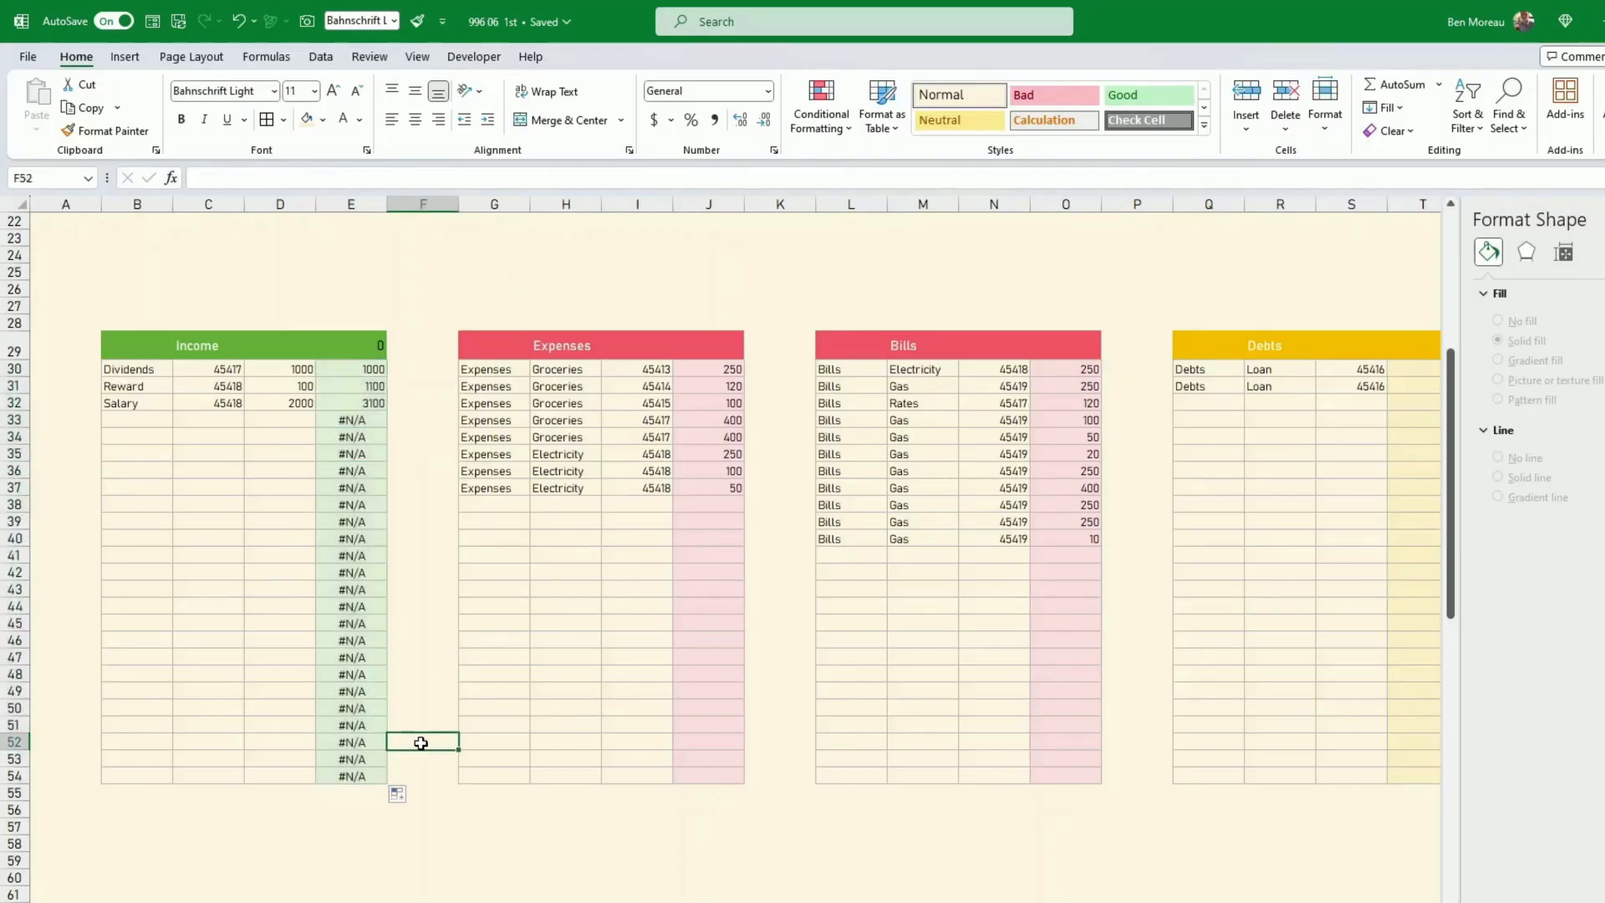
Set the font colour of the 0 in E29 to the theme green so it blends into the Income header
{"action": "scroll", "coordinate": [419, 741], "scroll_direction": "up", "scroll_amount": 2}
{"action": "left_click", "coordinate": [364, 447]}
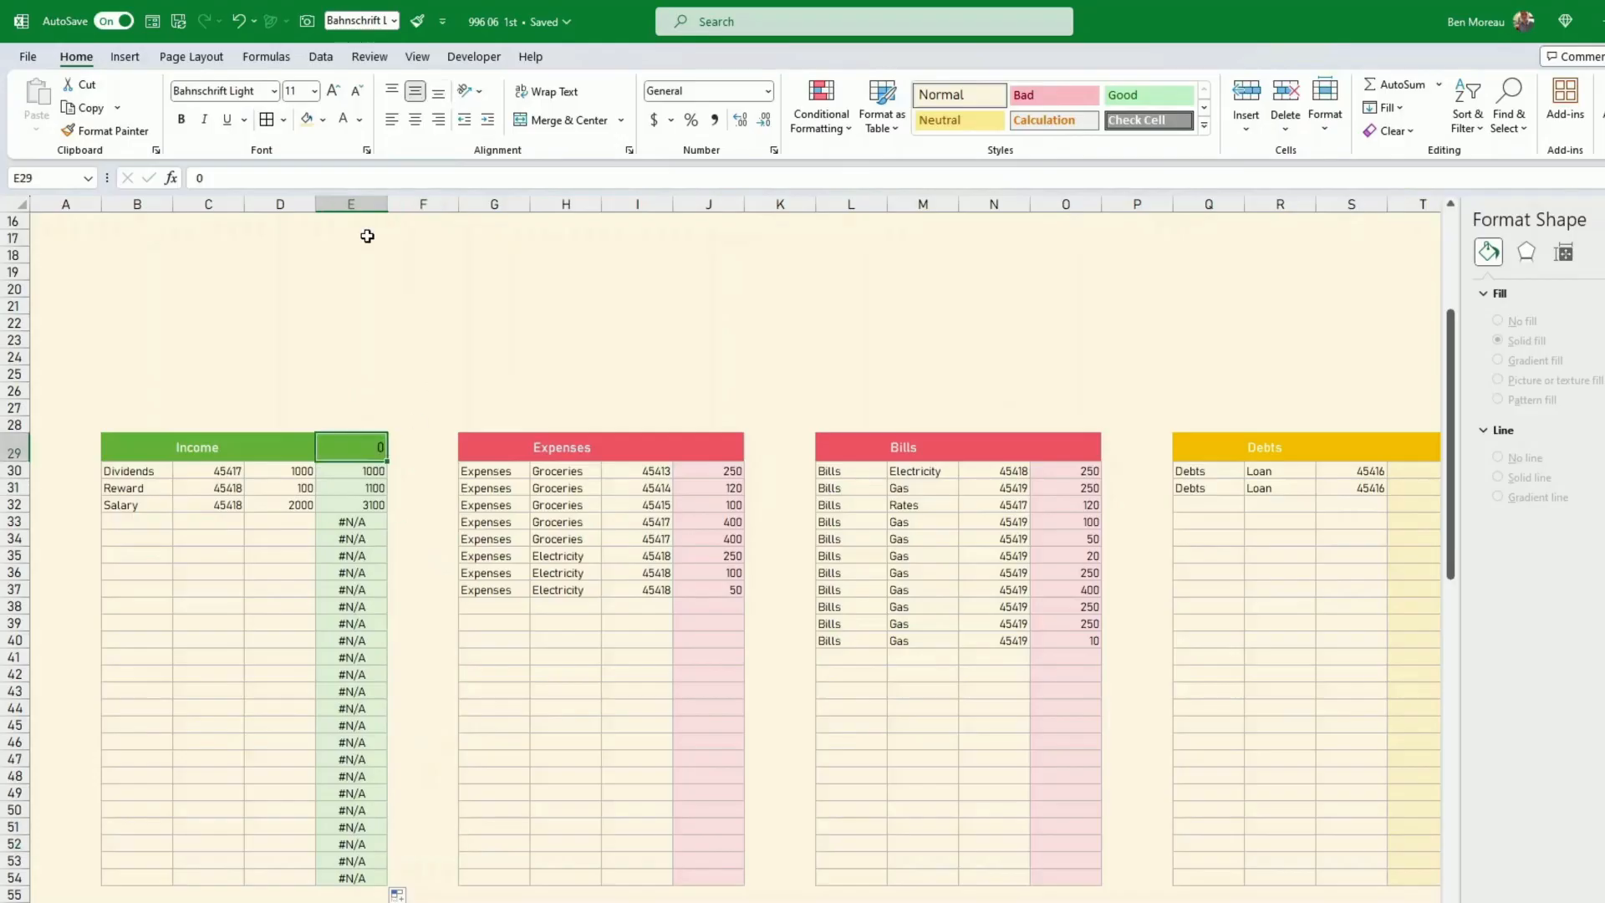
{"action": "left_click", "coordinate": [356, 91]}
{"action": "left_click", "coordinate": [361, 122]}
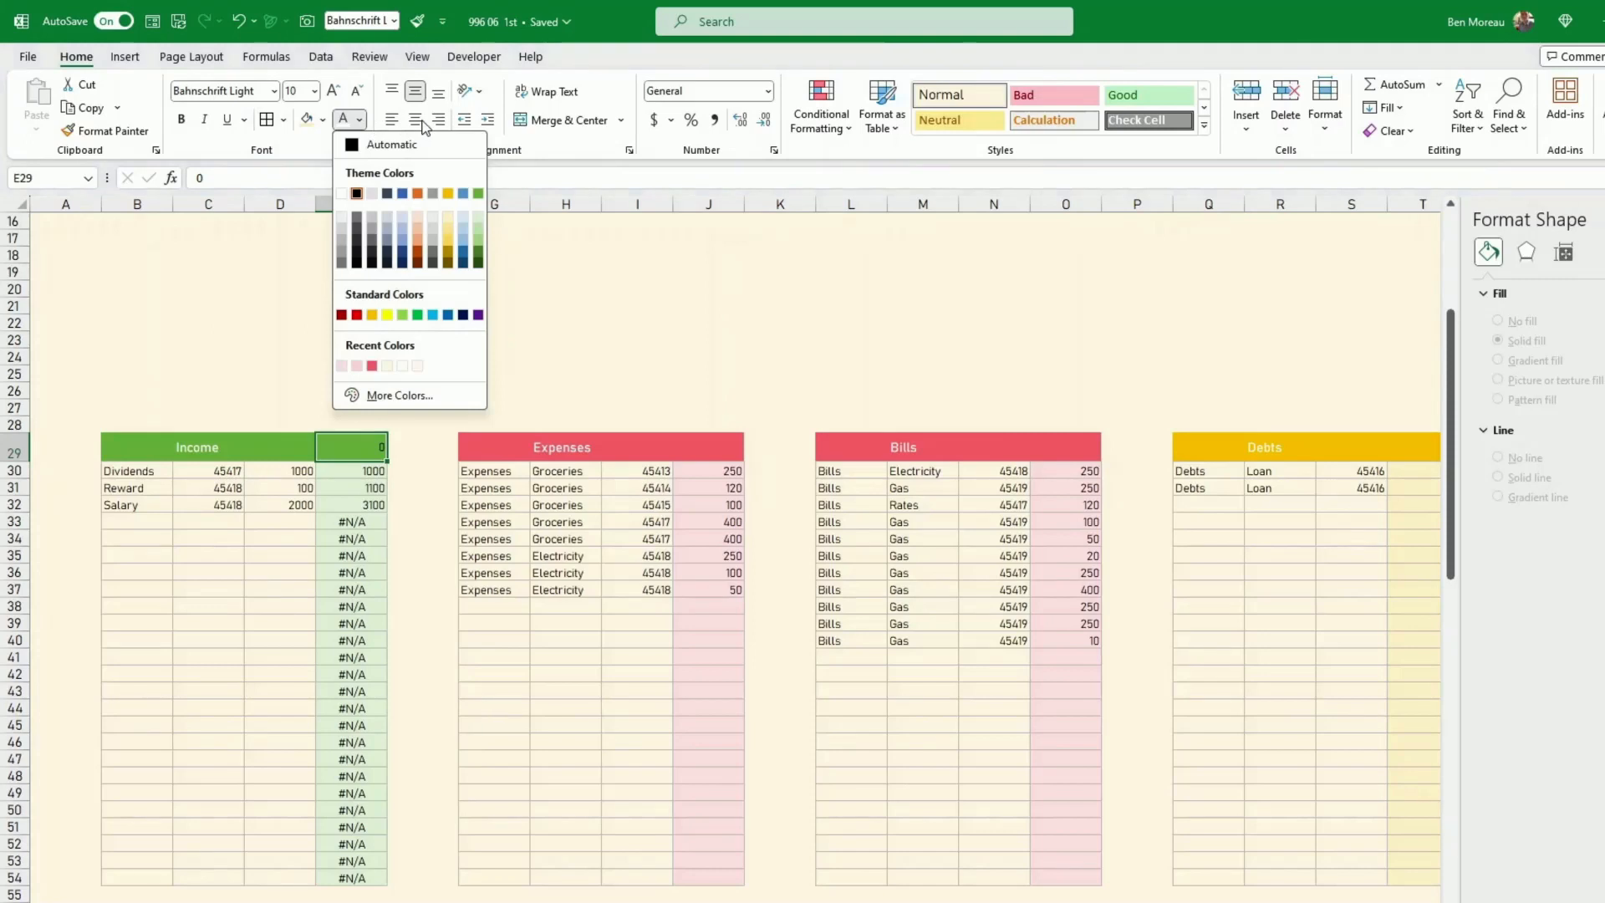
{"action": "left_click", "coordinate": [478, 194]}
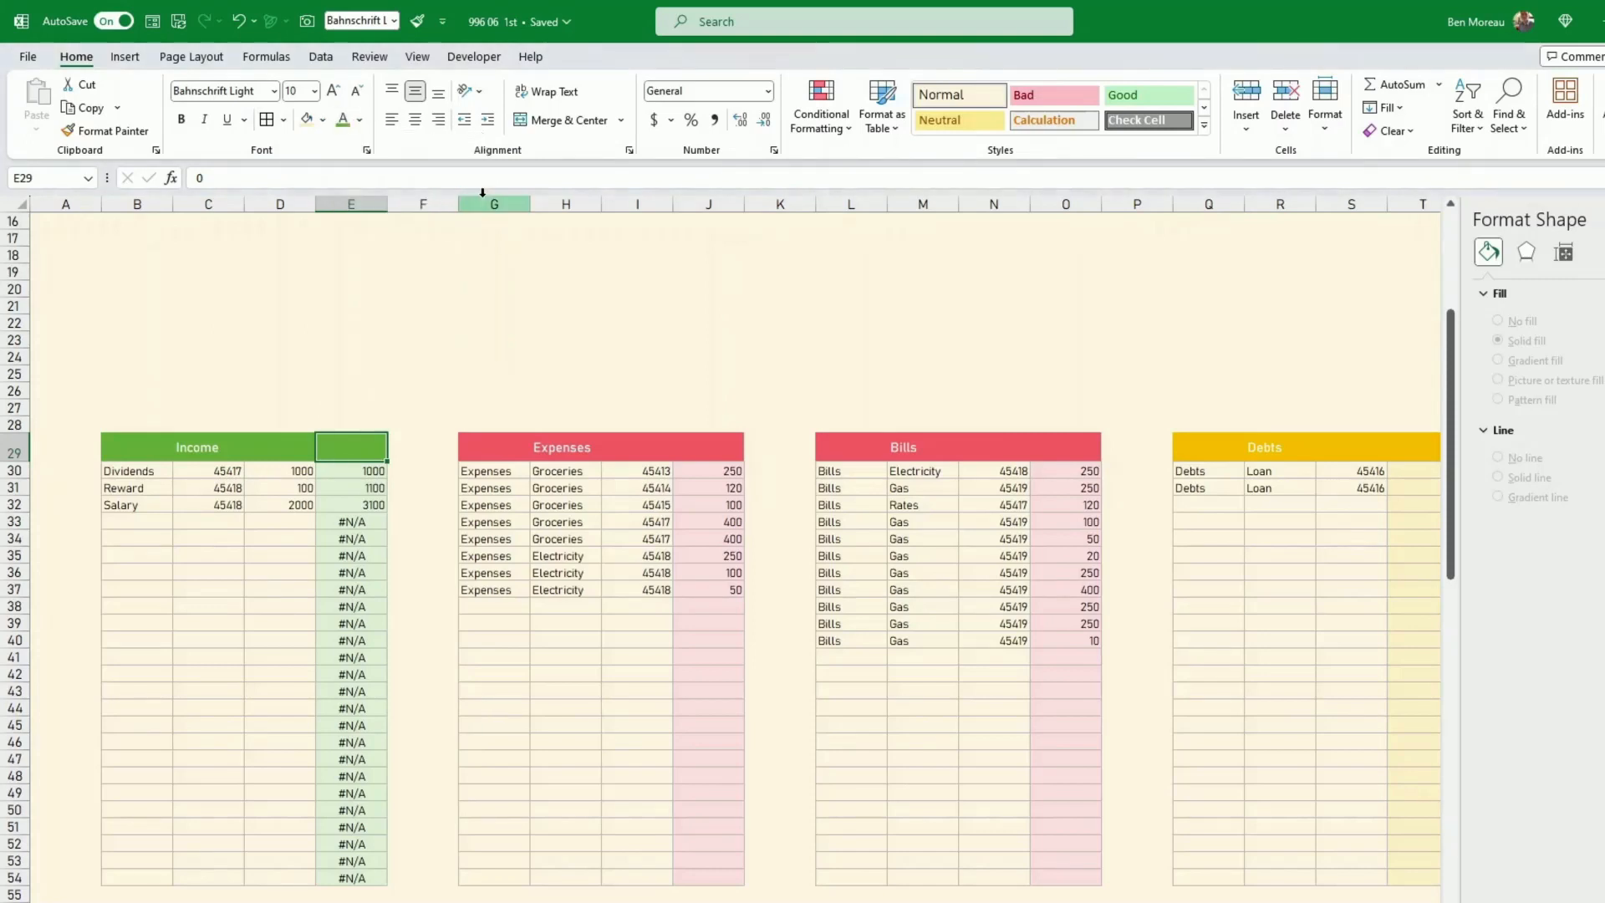
Link F29 to the Income expectation value in cell E9 of the Settings sheet
{"action": "left_click", "coordinate": [403, 453]}
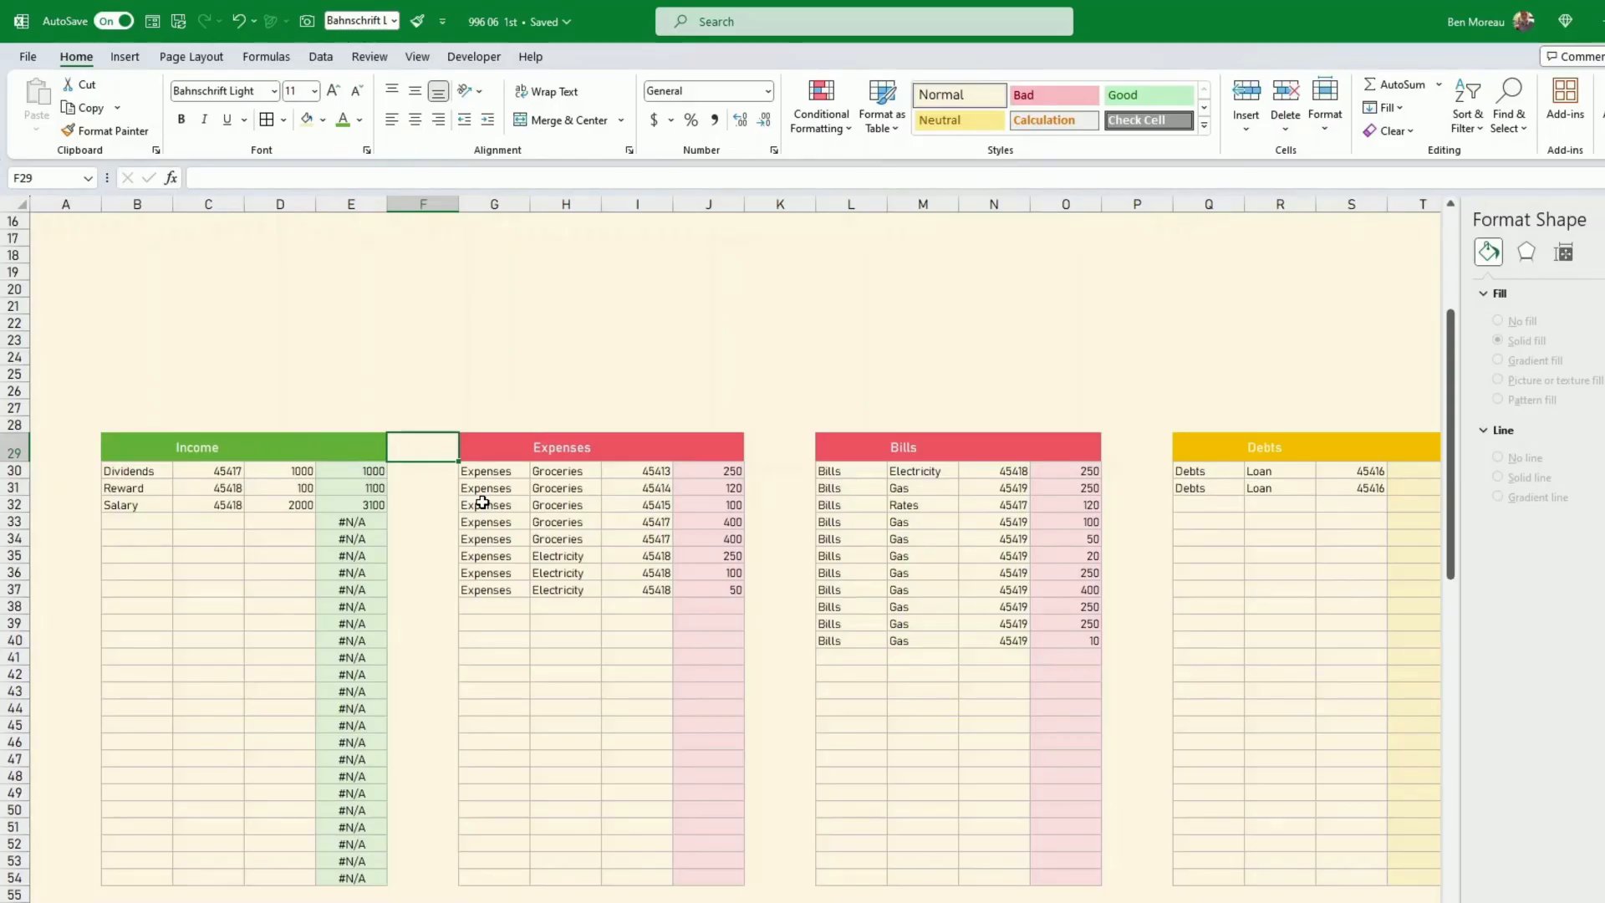
{"action": "type", "text": "="}
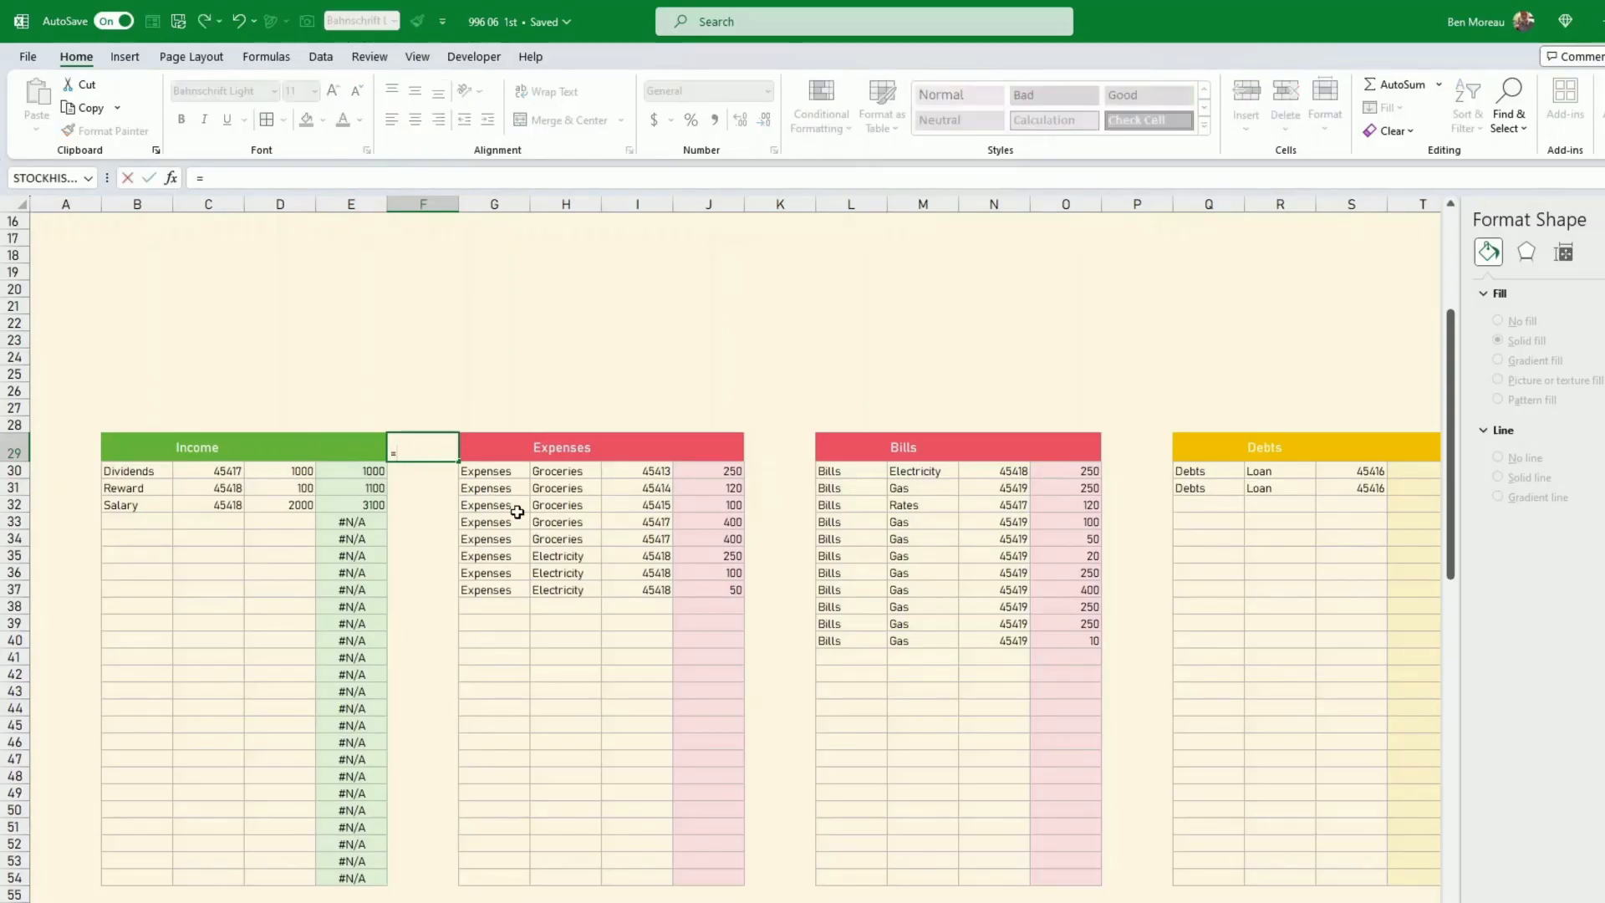
{"action": "left_click", "coordinate": [233, 899]}
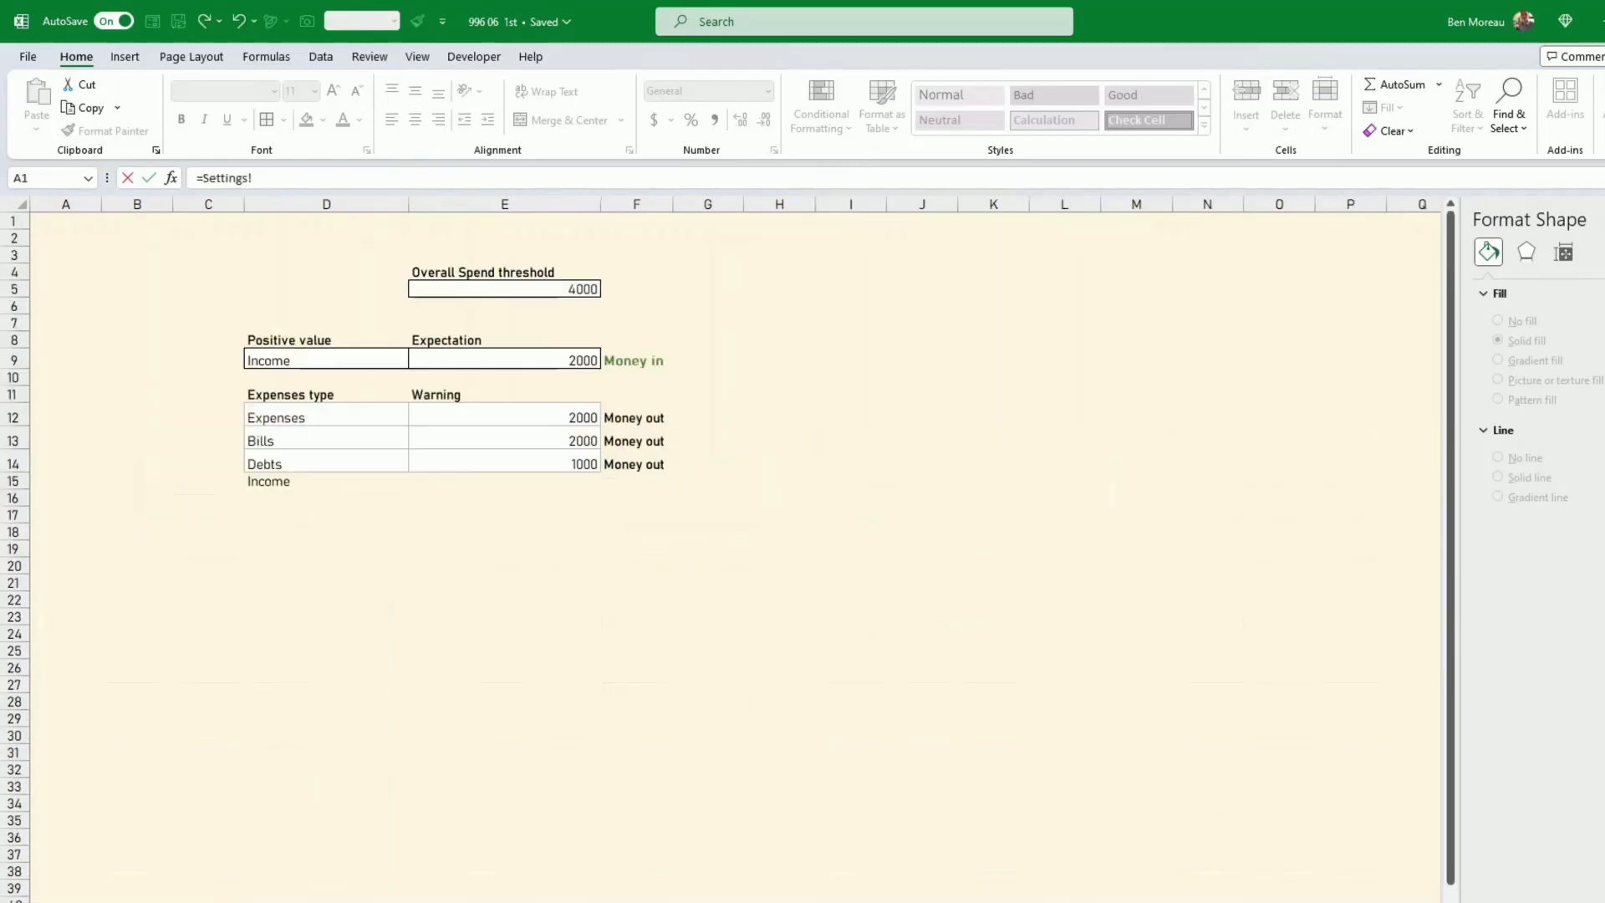
{"action": "left_click", "coordinate": [513, 360]}
{"action": "key", "text": "Return"}
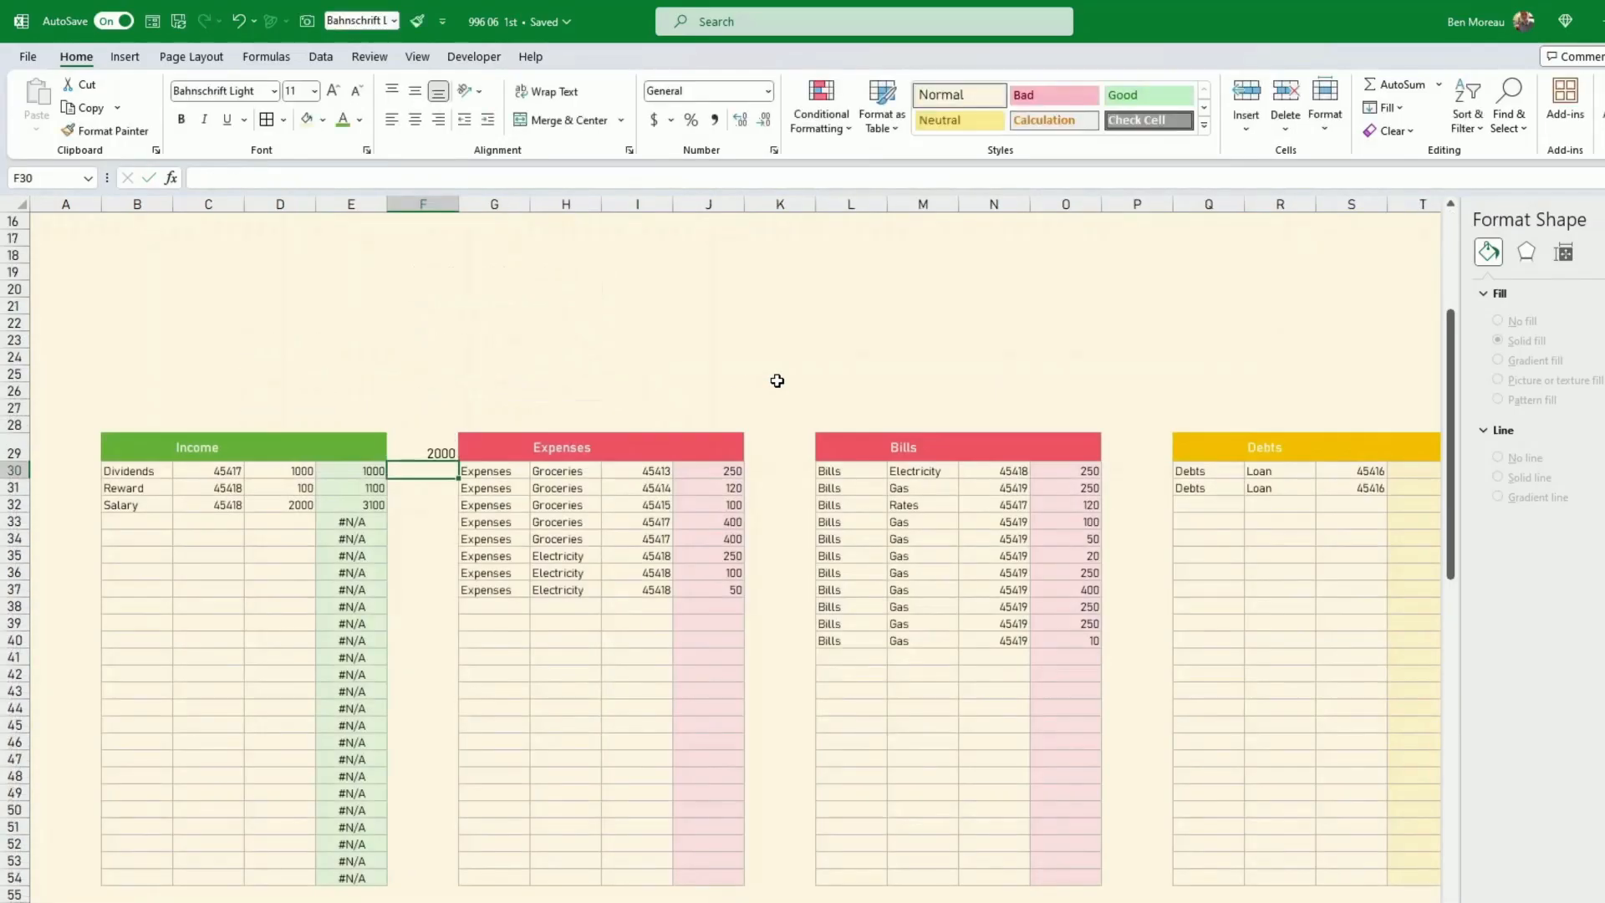
Enter =F29 in F30 and fill it down to F54
{"action": "type", "text": "=F29"}
{"action": "key", "text": "Return"}
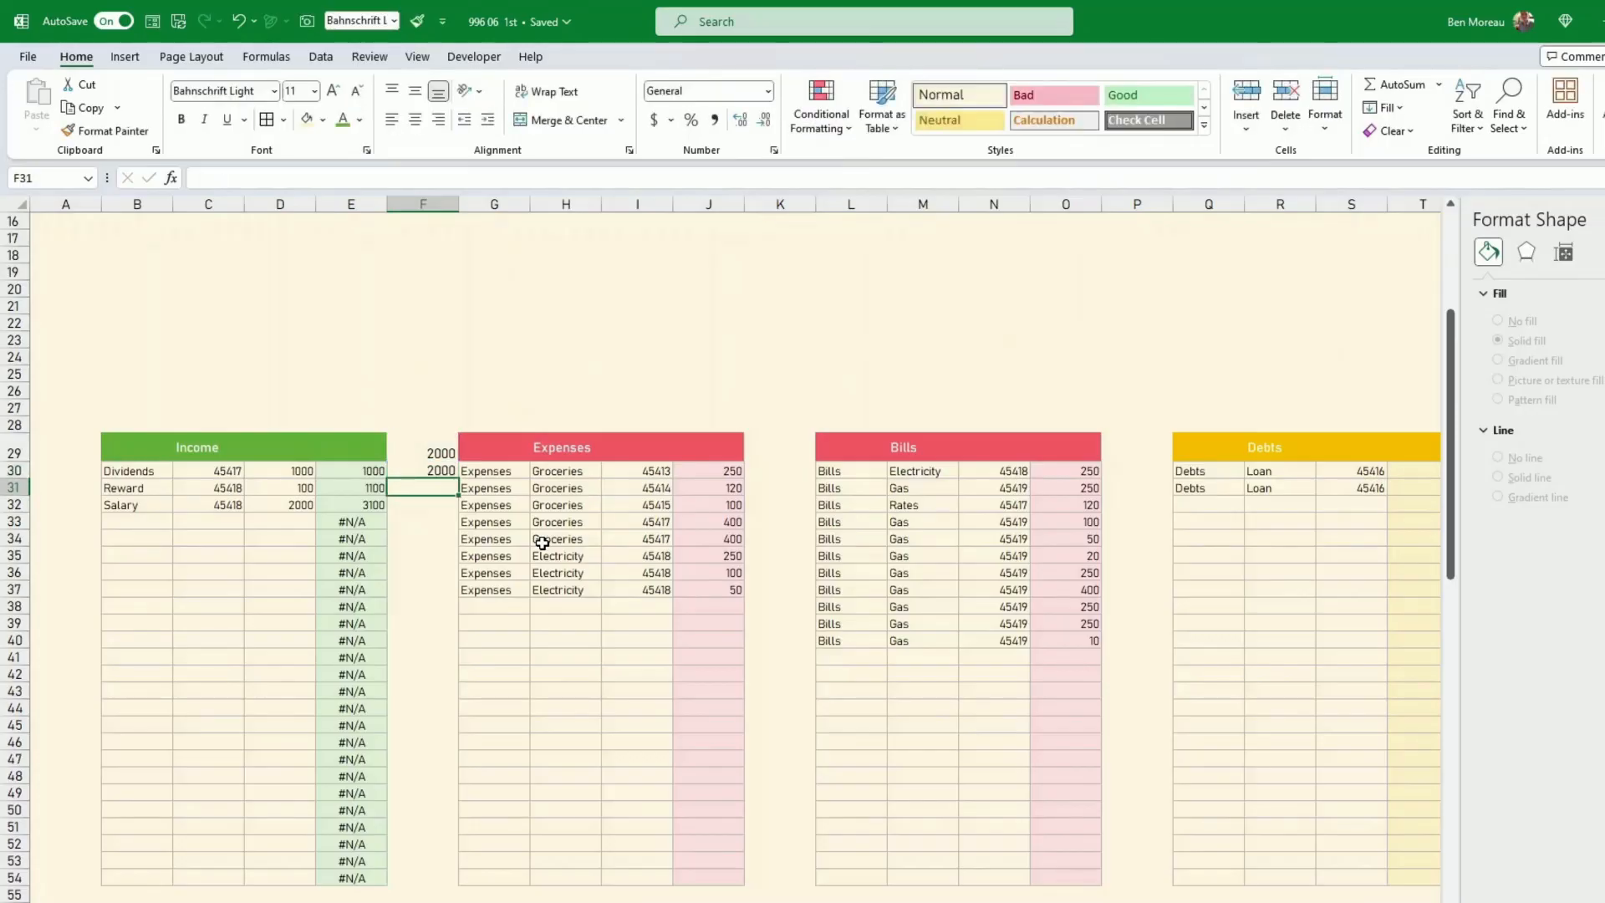
{"action": "left_click", "coordinate": [449, 471]}
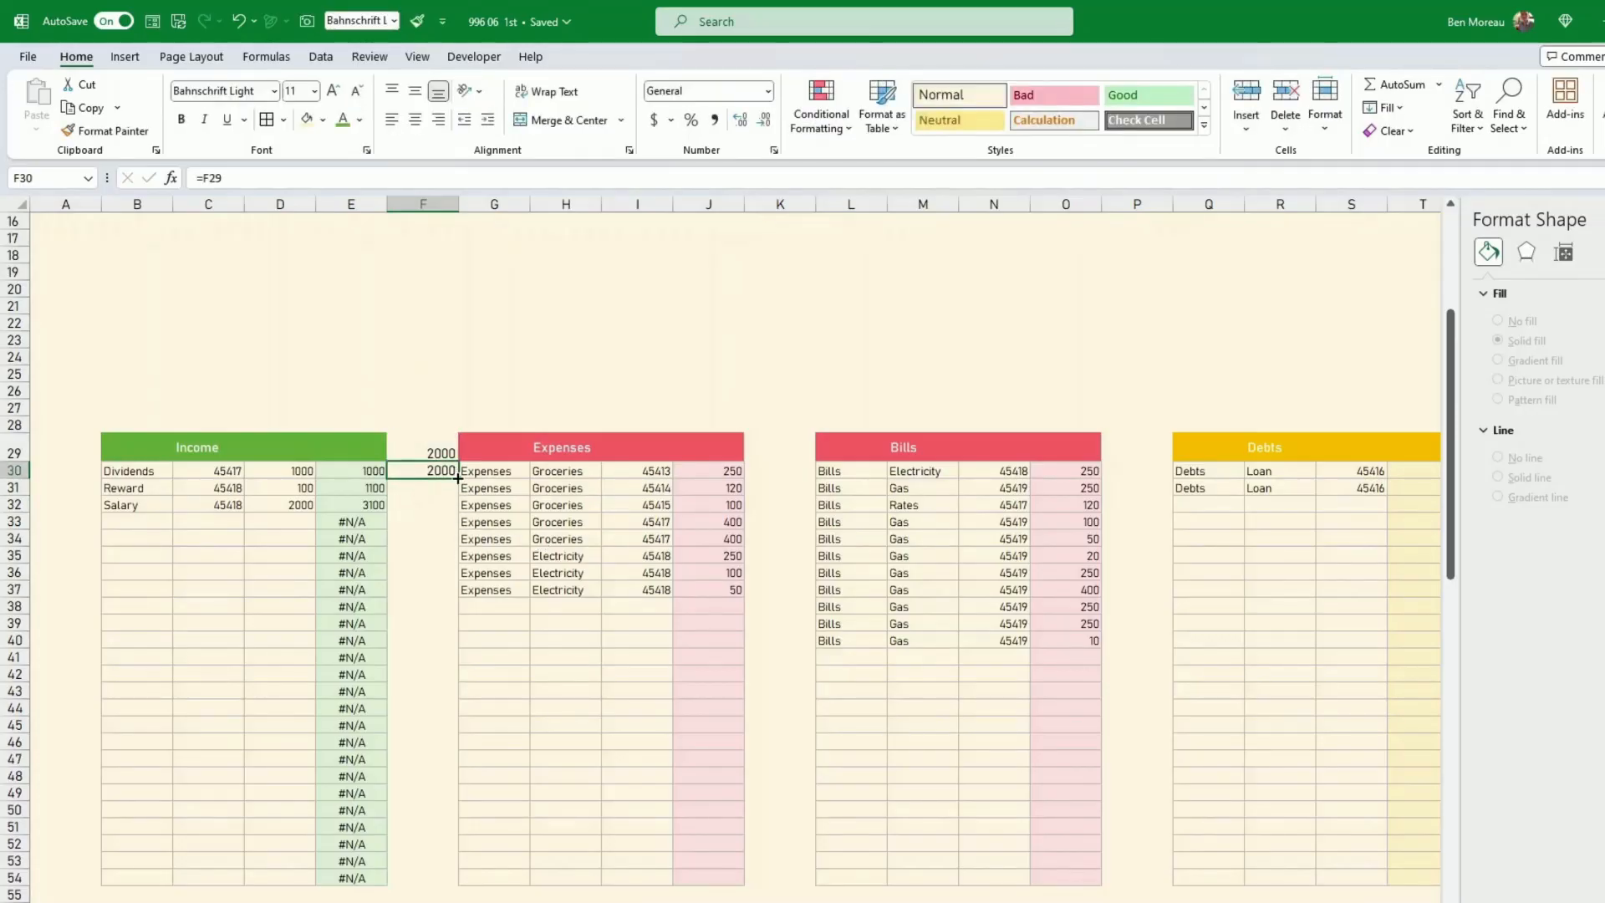
{"action": "left_click_drag", "start_coordinate": [458, 477], "coordinate": [437, 878]}
Insert a basic line chart from E30:F54 and move it up so it overlaps the Expenses and Bills headers
{"action": "left_click", "coordinate": [360, 472]}
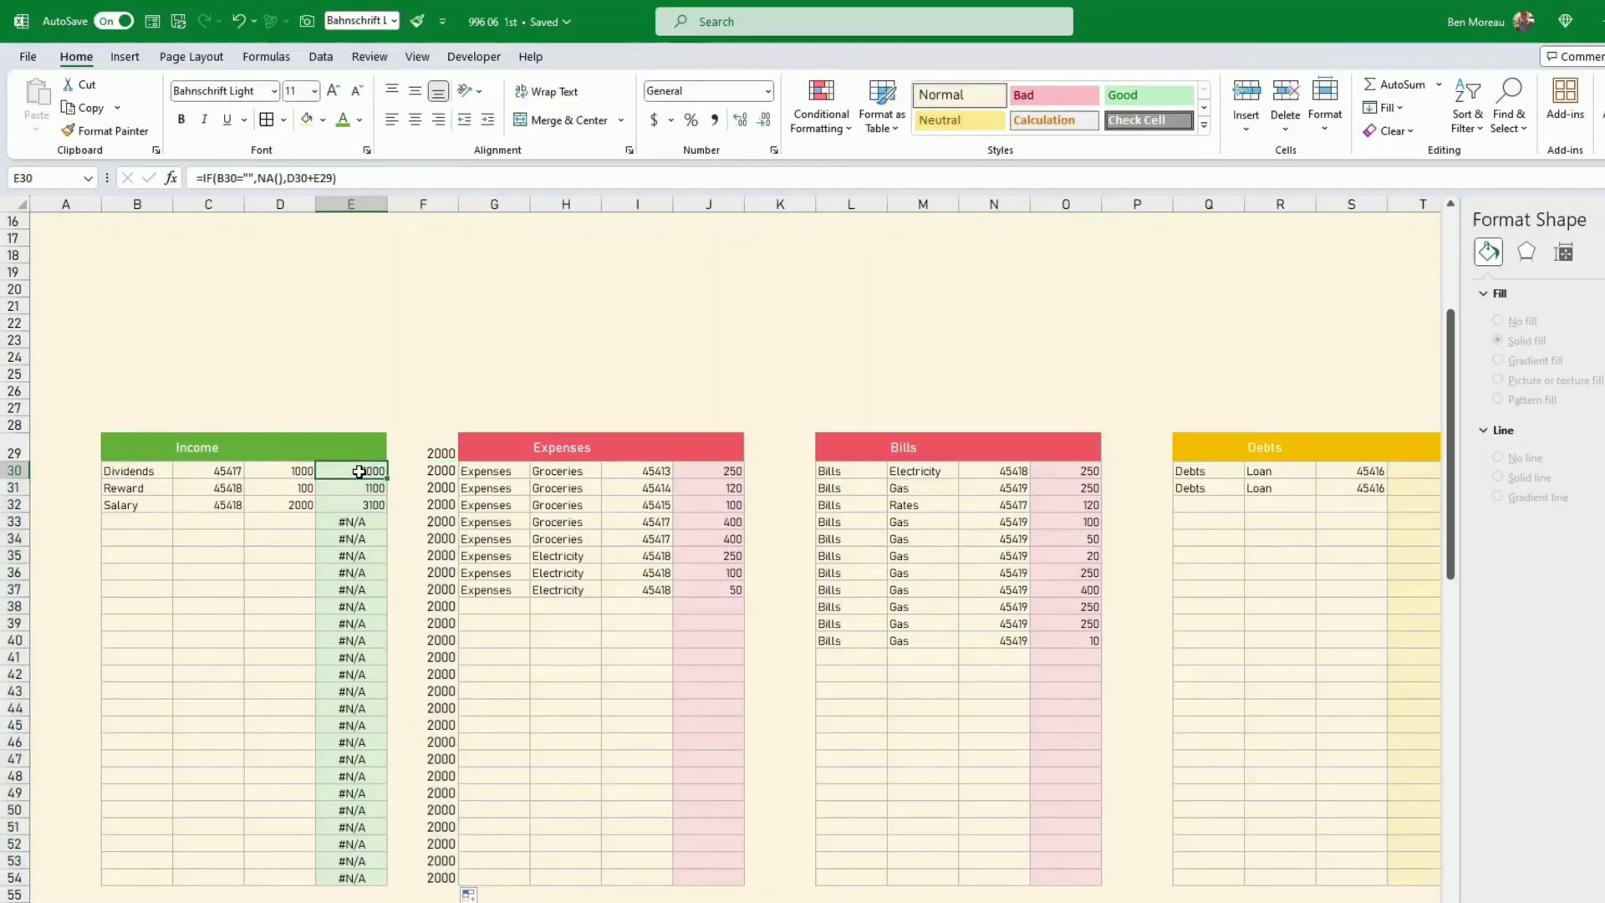
{"action": "left_click_drag", "start_coordinate": [359, 472], "coordinate": [399, 873]}
{"action": "left_click", "coordinate": [132, 58]}
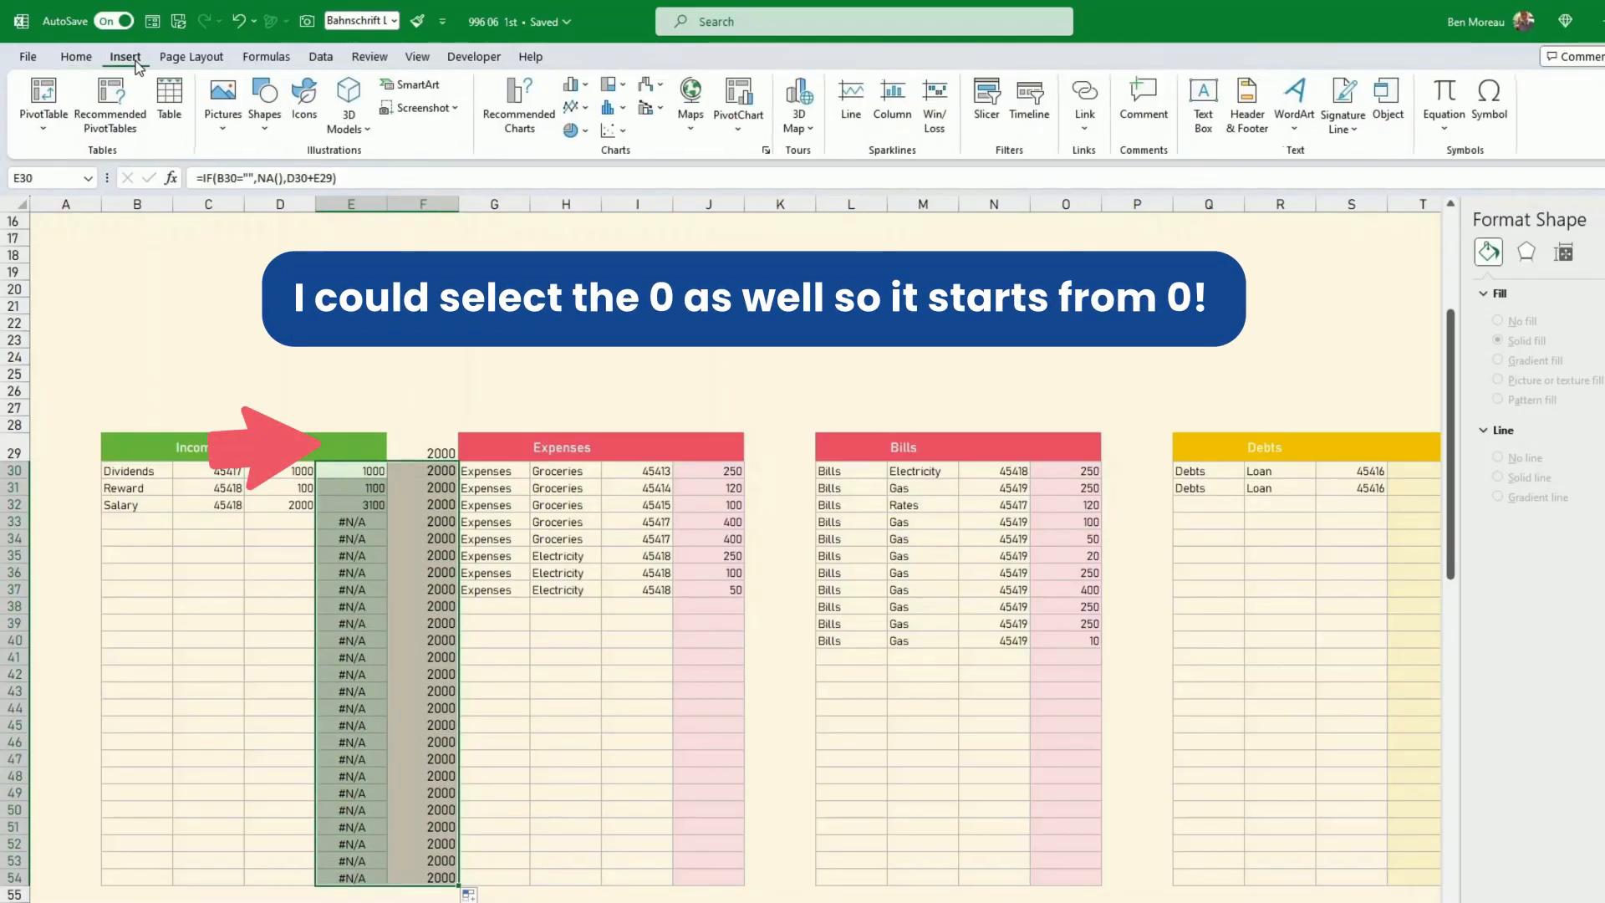
{"action": "left_click", "coordinate": [529, 120]}
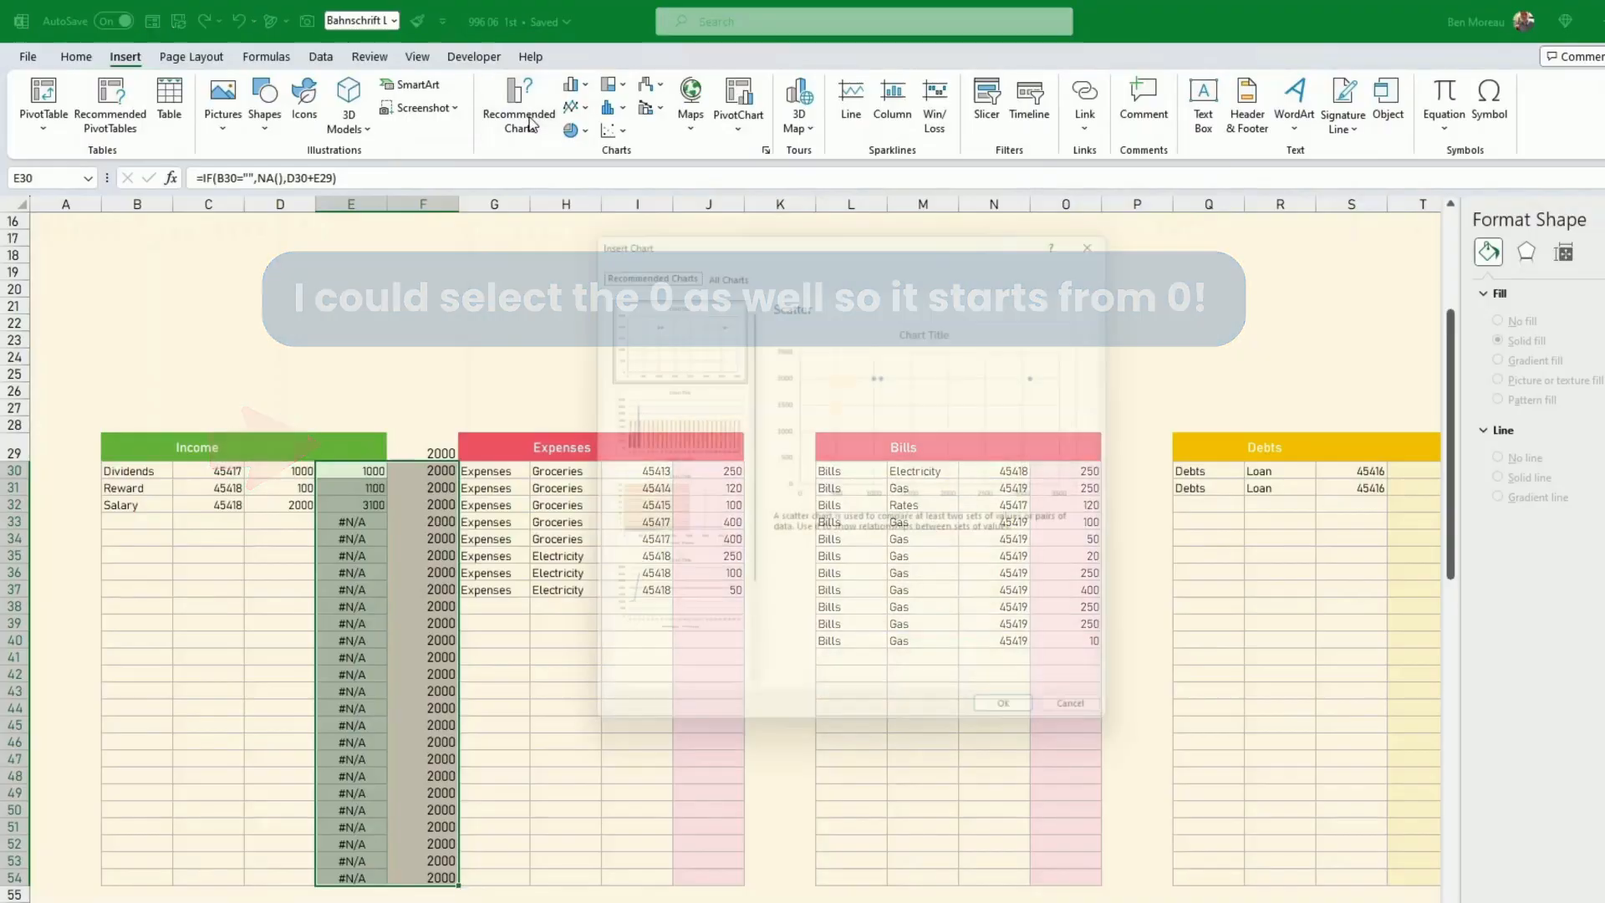
{"action": "left_click", "coordinate": [722, 261]}
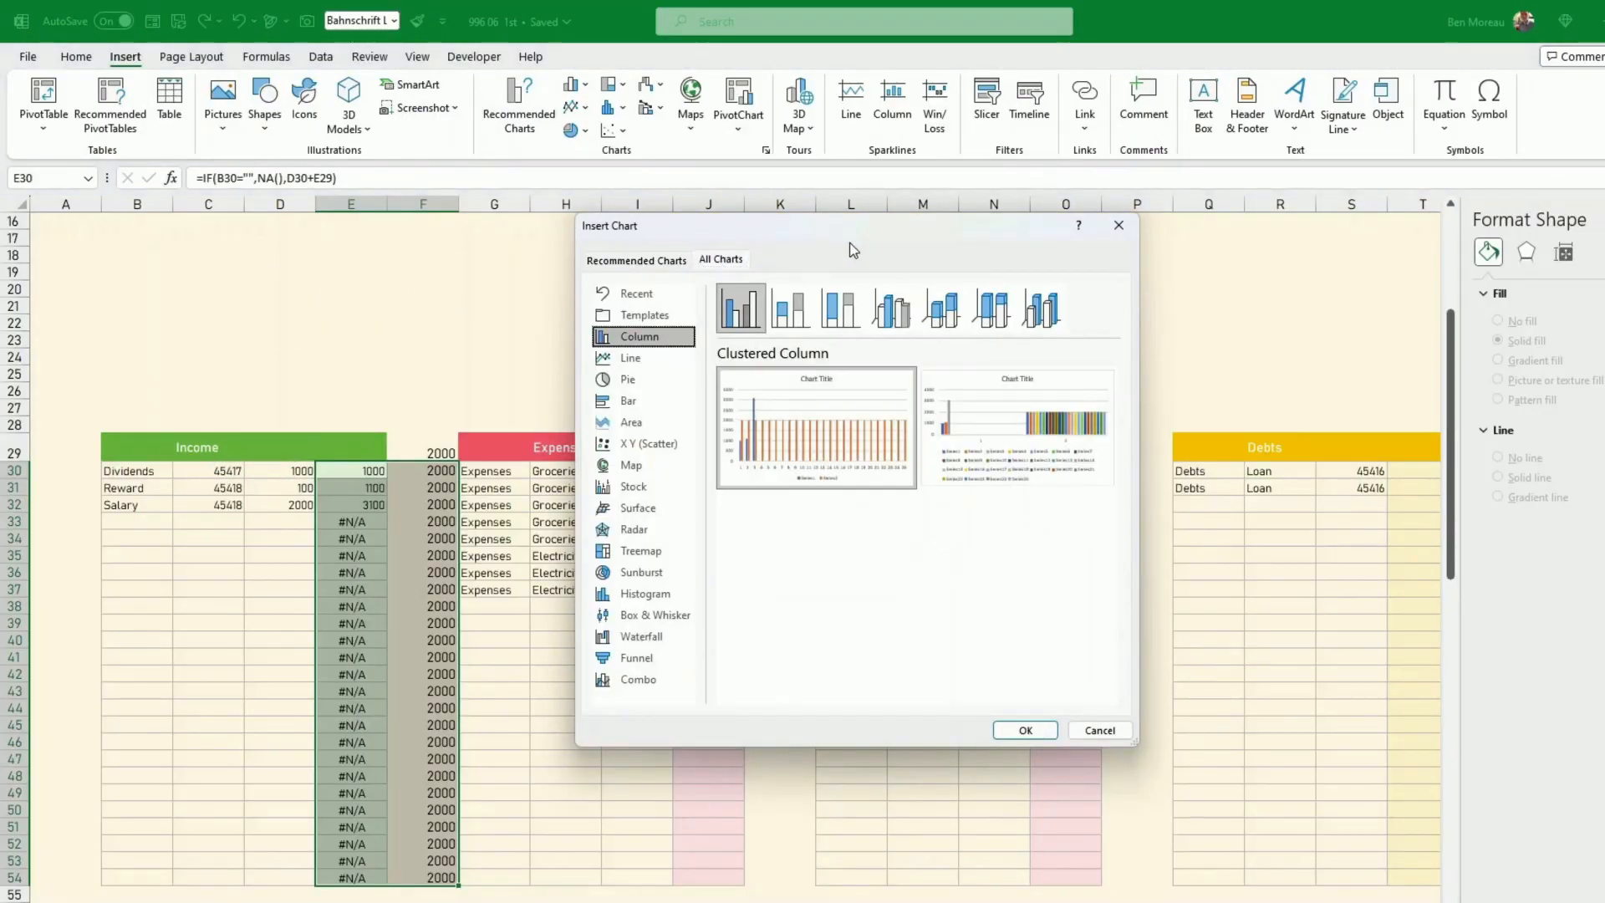
{"action": "left_click", "coordinate": [639, 359]}
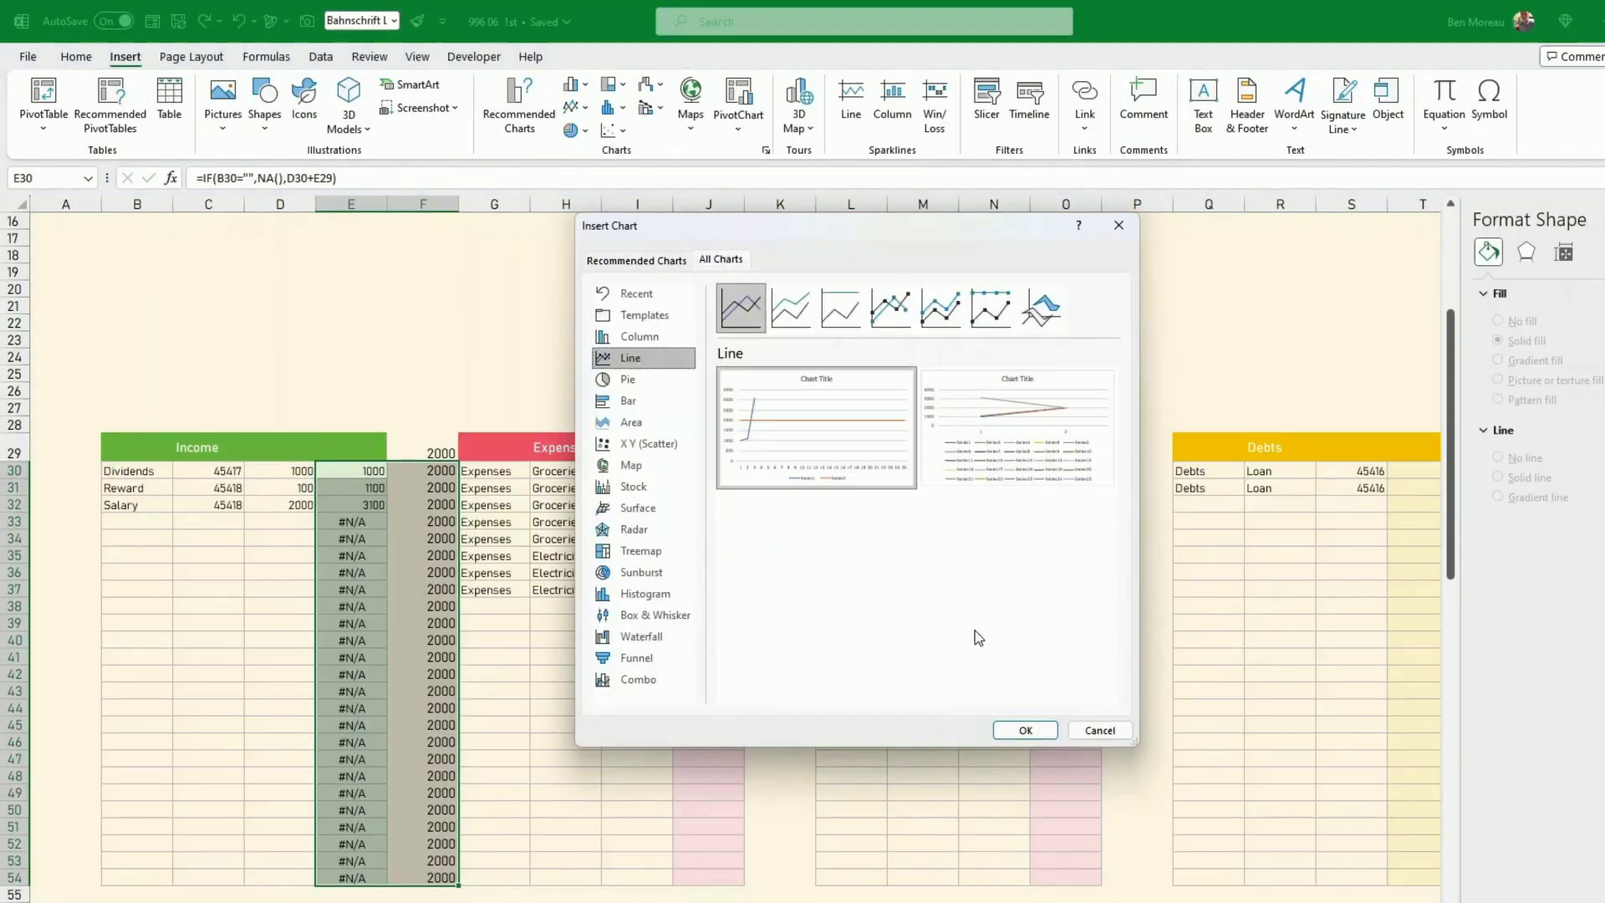
{"action": "left_click", "coordinate": [1030, 732]}
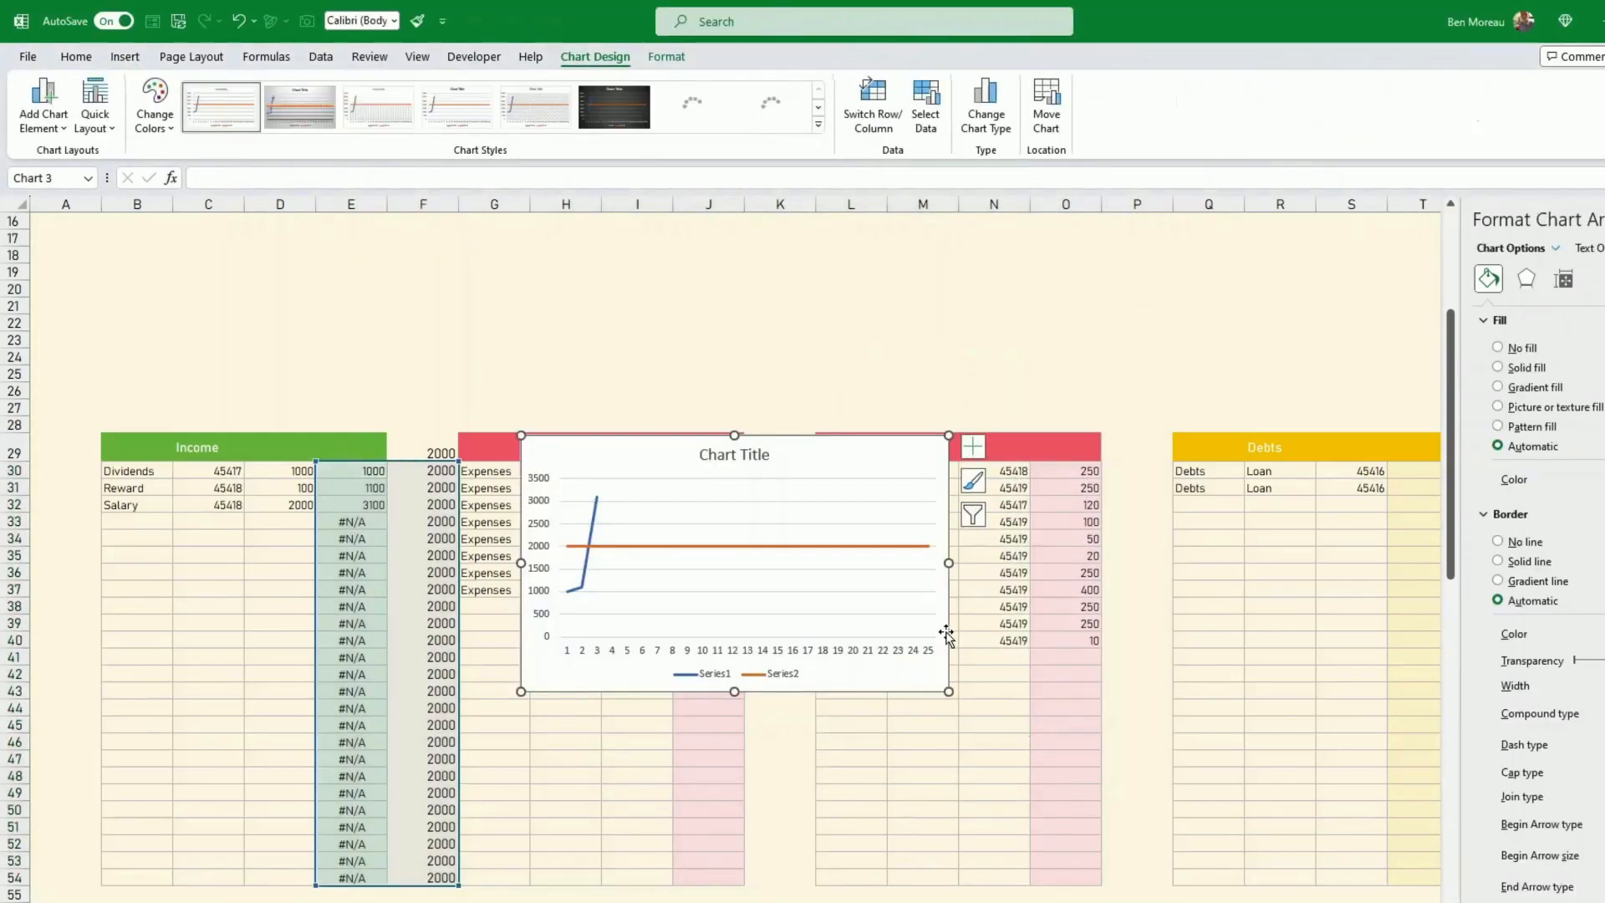
{"action": "left_click_drag", "start_coordinate": [855, 437], "coordinate": [811, 310]}
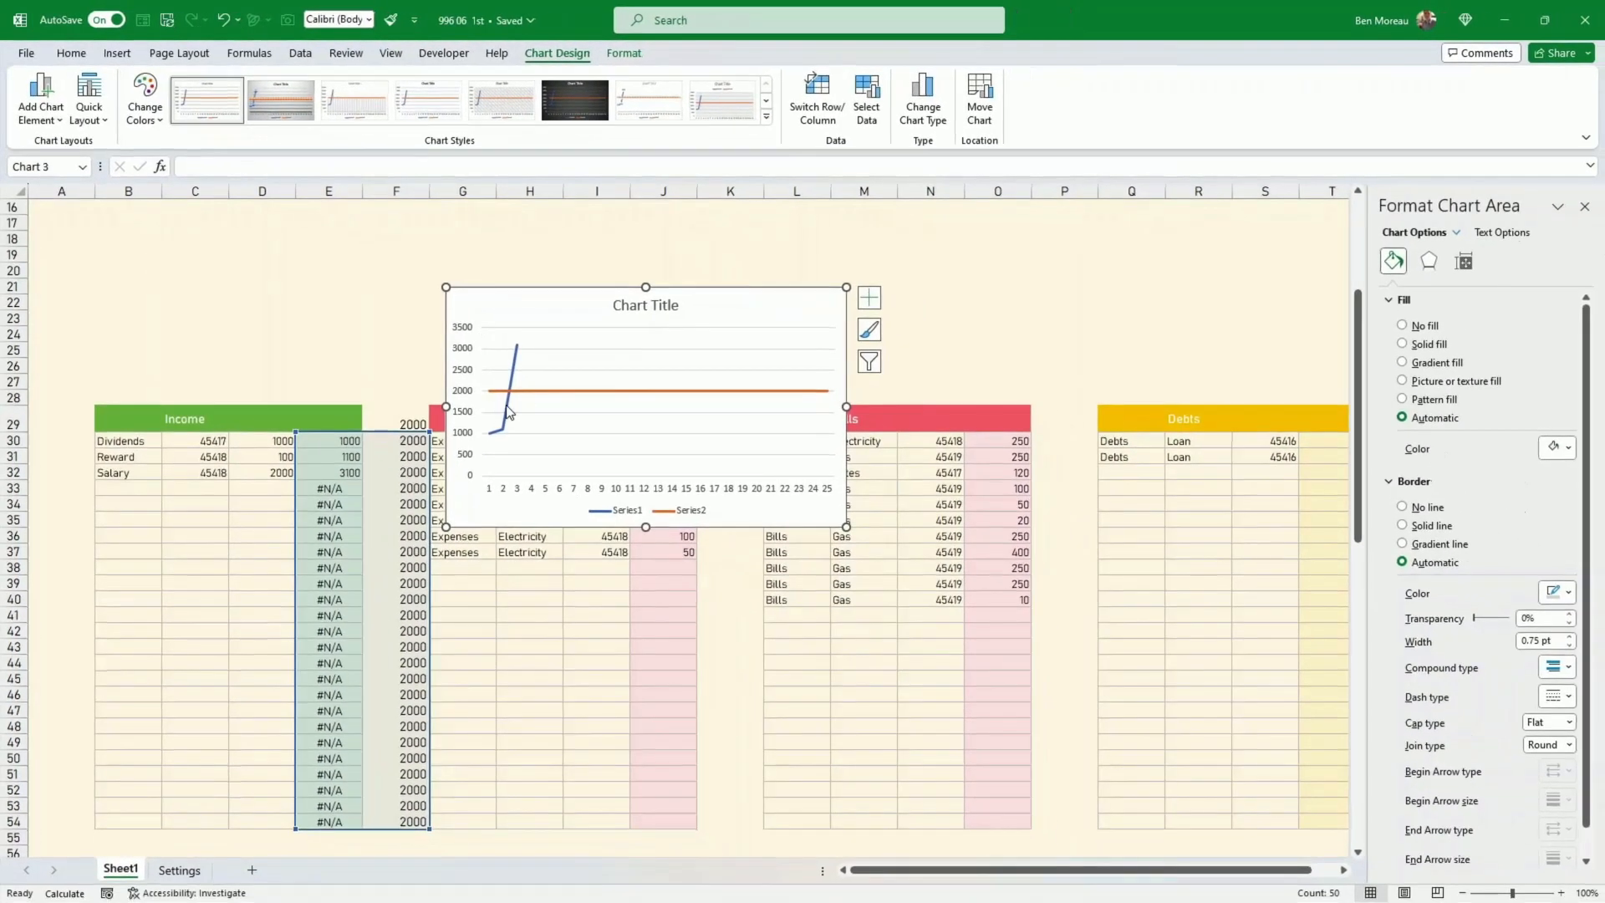
Link the chart title to the Income header text with =Sheet1!$C$29
{"action": "left_click", "coordinate": [647, 304]}
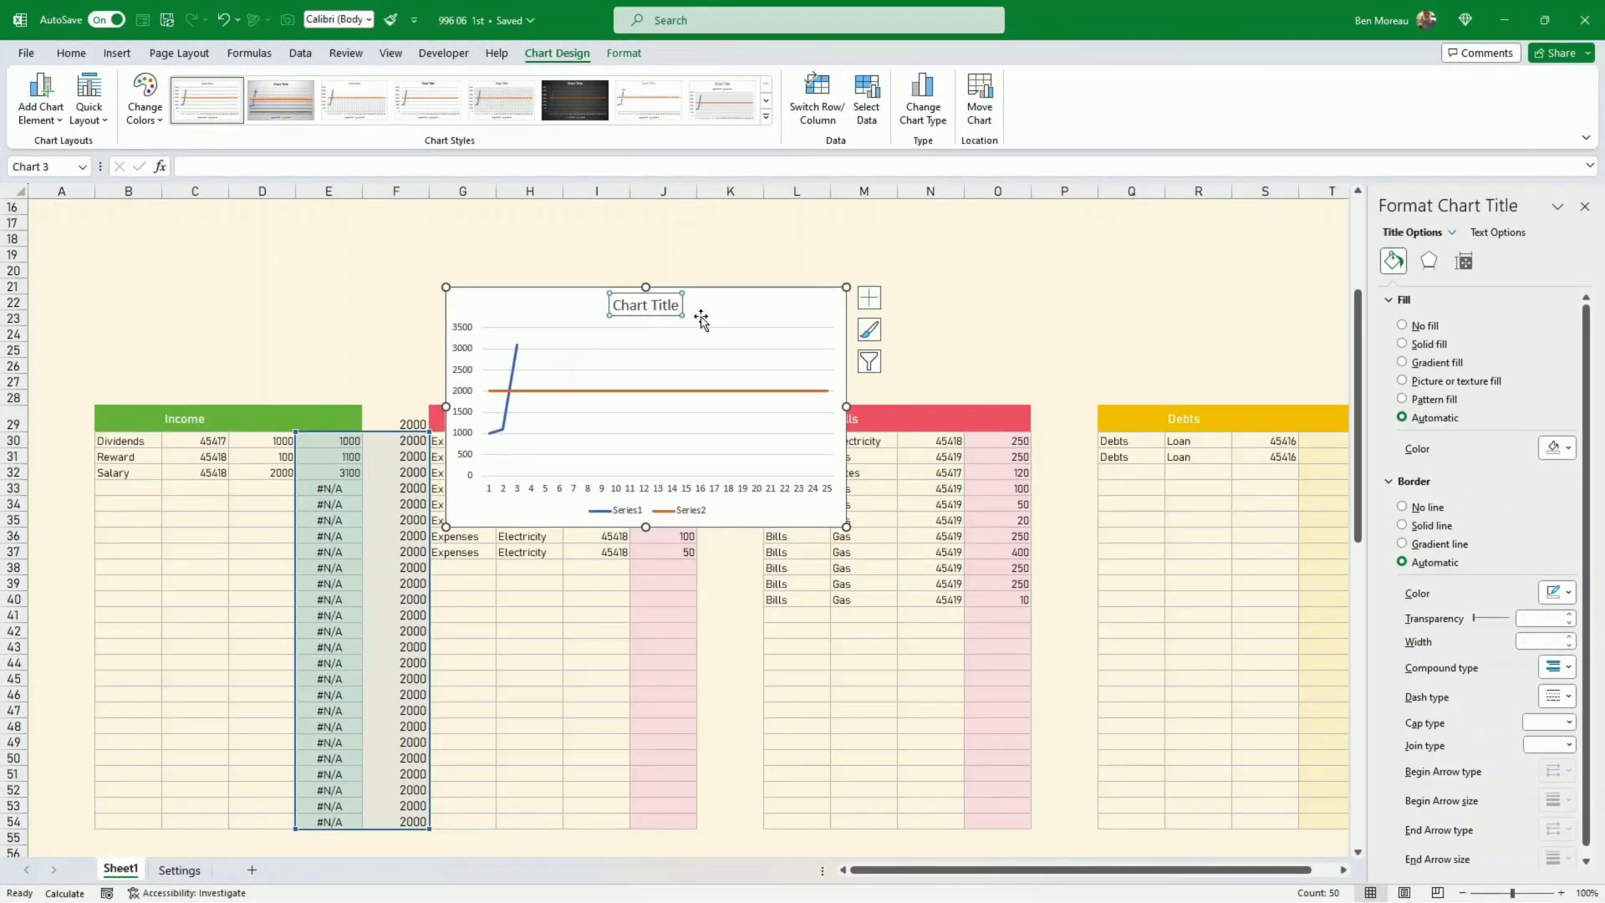
{"action": "left_click", "coordinate": [660, 311]}
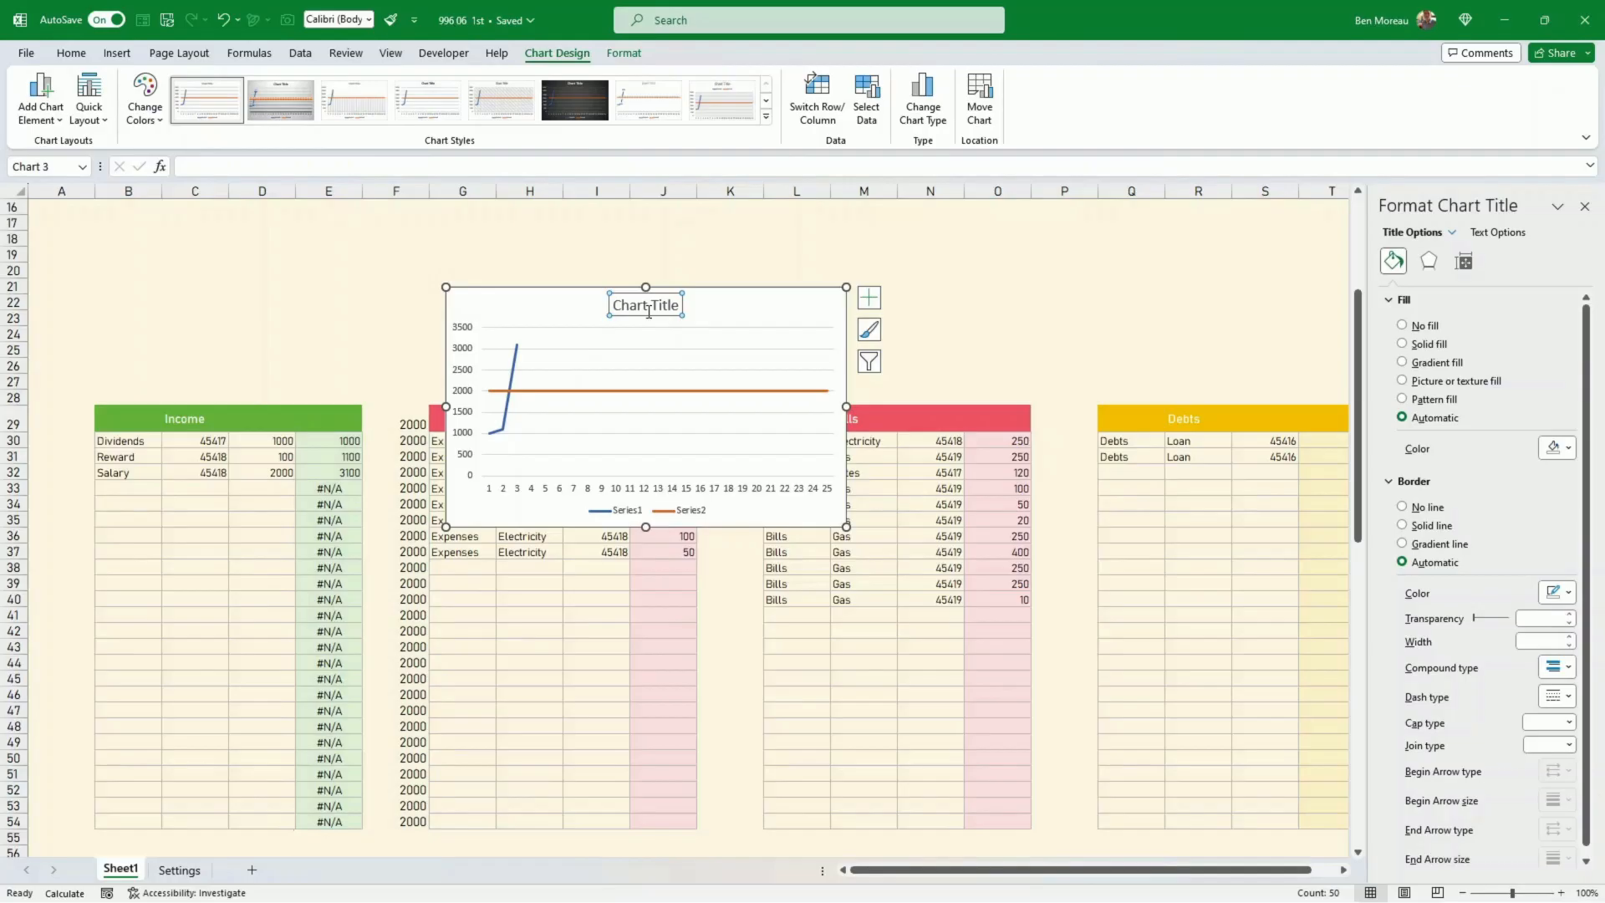
{"action": "left_click", "coordinate": [233, 168]}
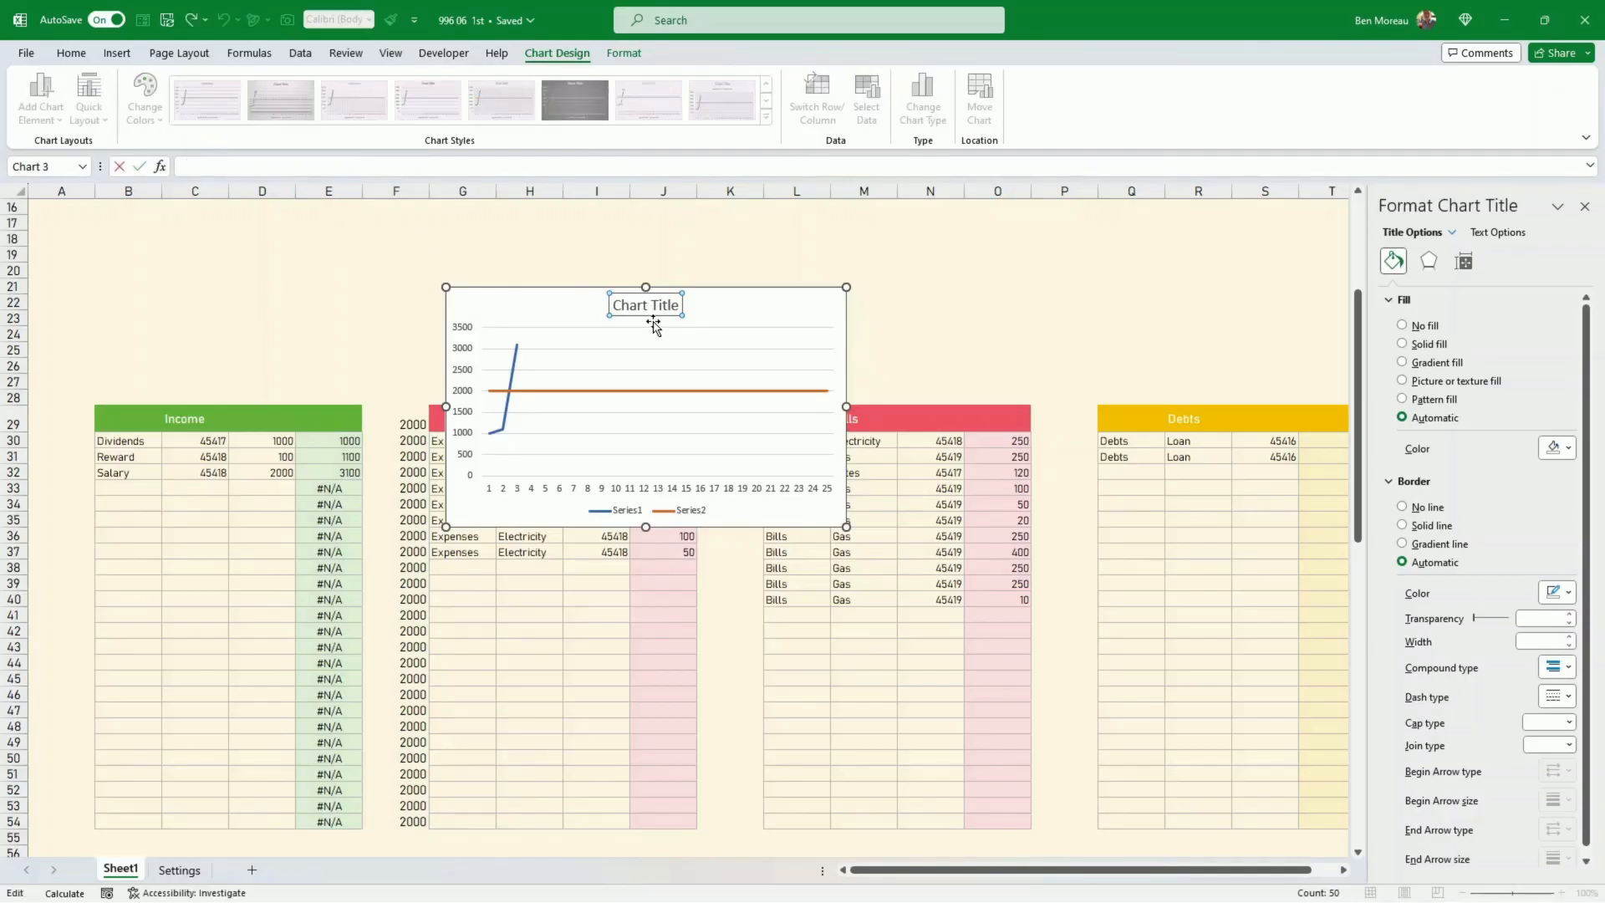
{"action": "type", "text": "="}
{"action": "left_click", "coordinate": [181, 426]}
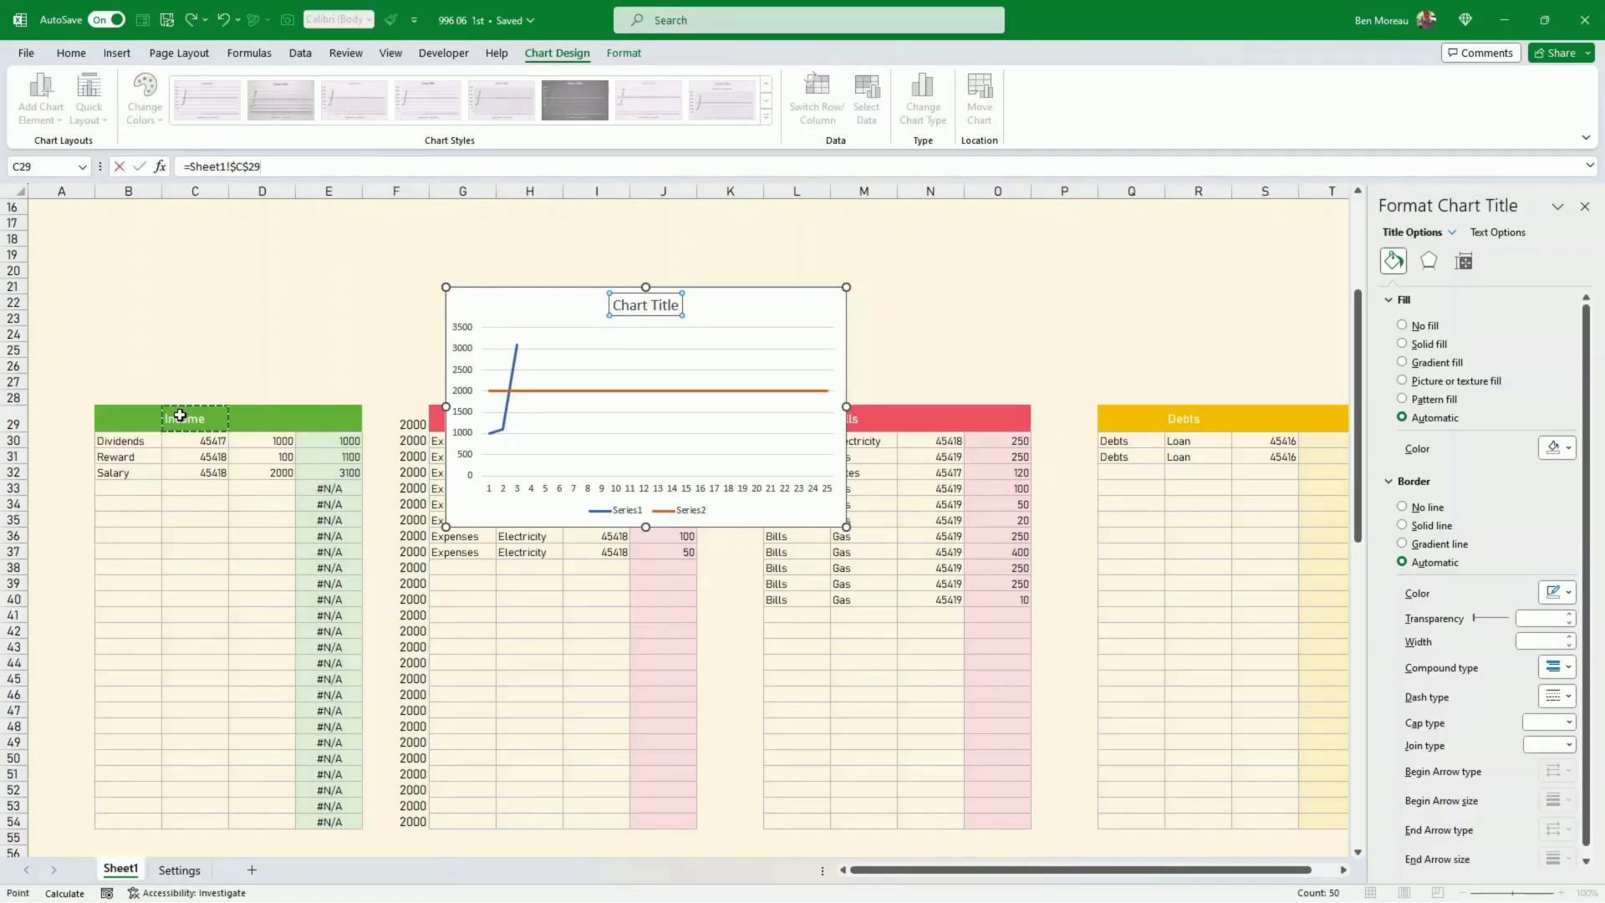
{"action": "key", "text": "Return"}
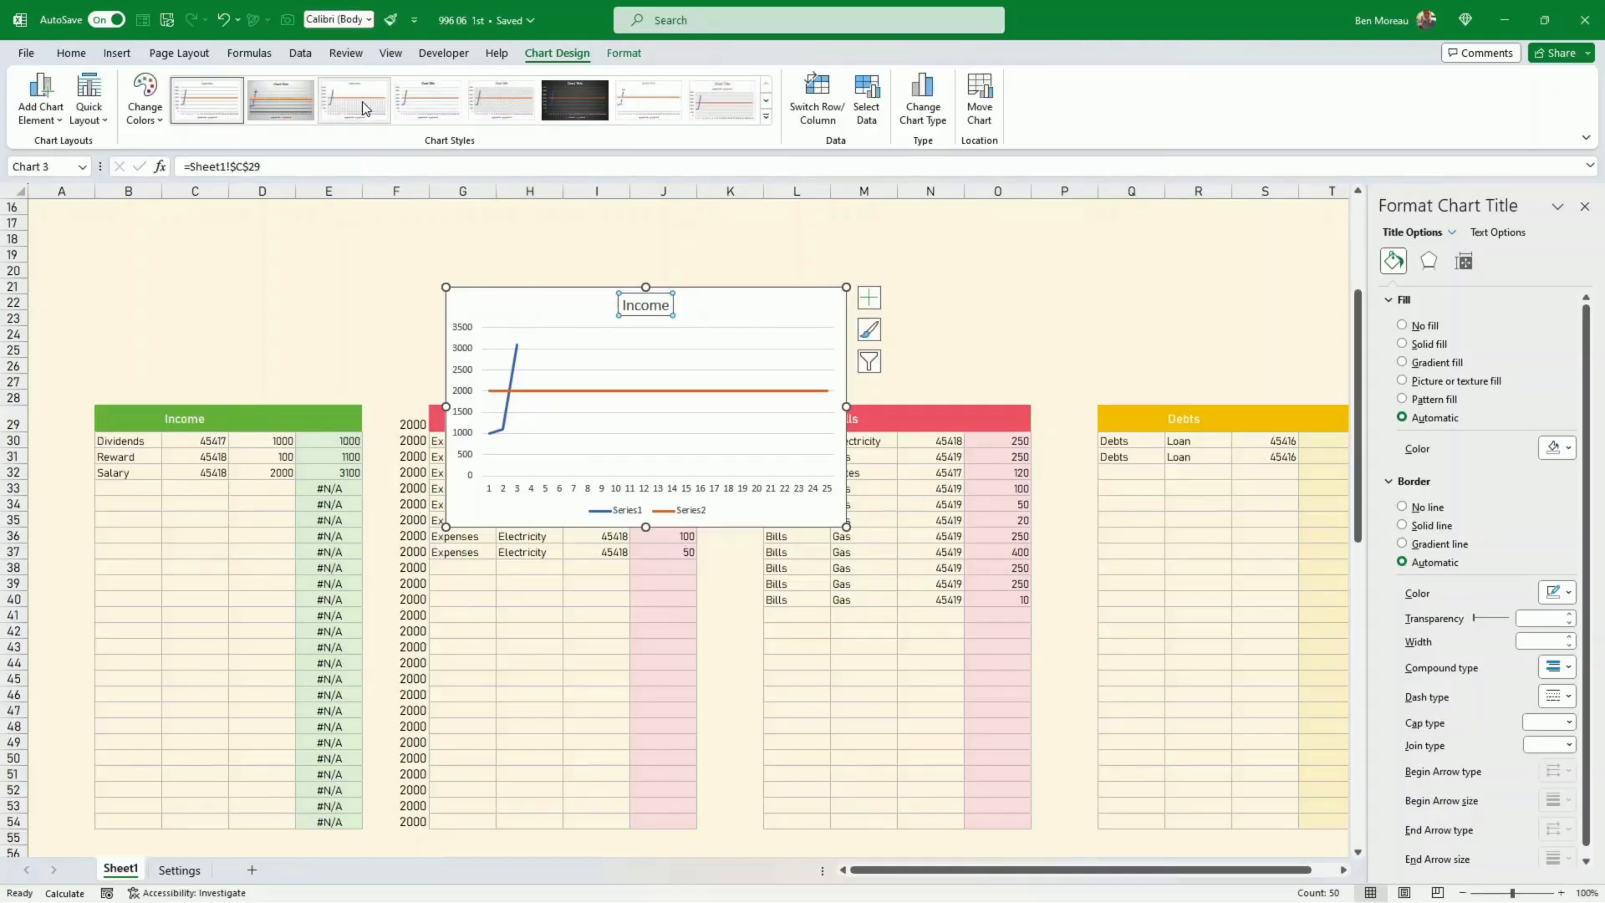
Format the chart title with a theme green fill, the Bahnschrift font and white text
{"action": "left_click", "coordinate": [634, 52]}
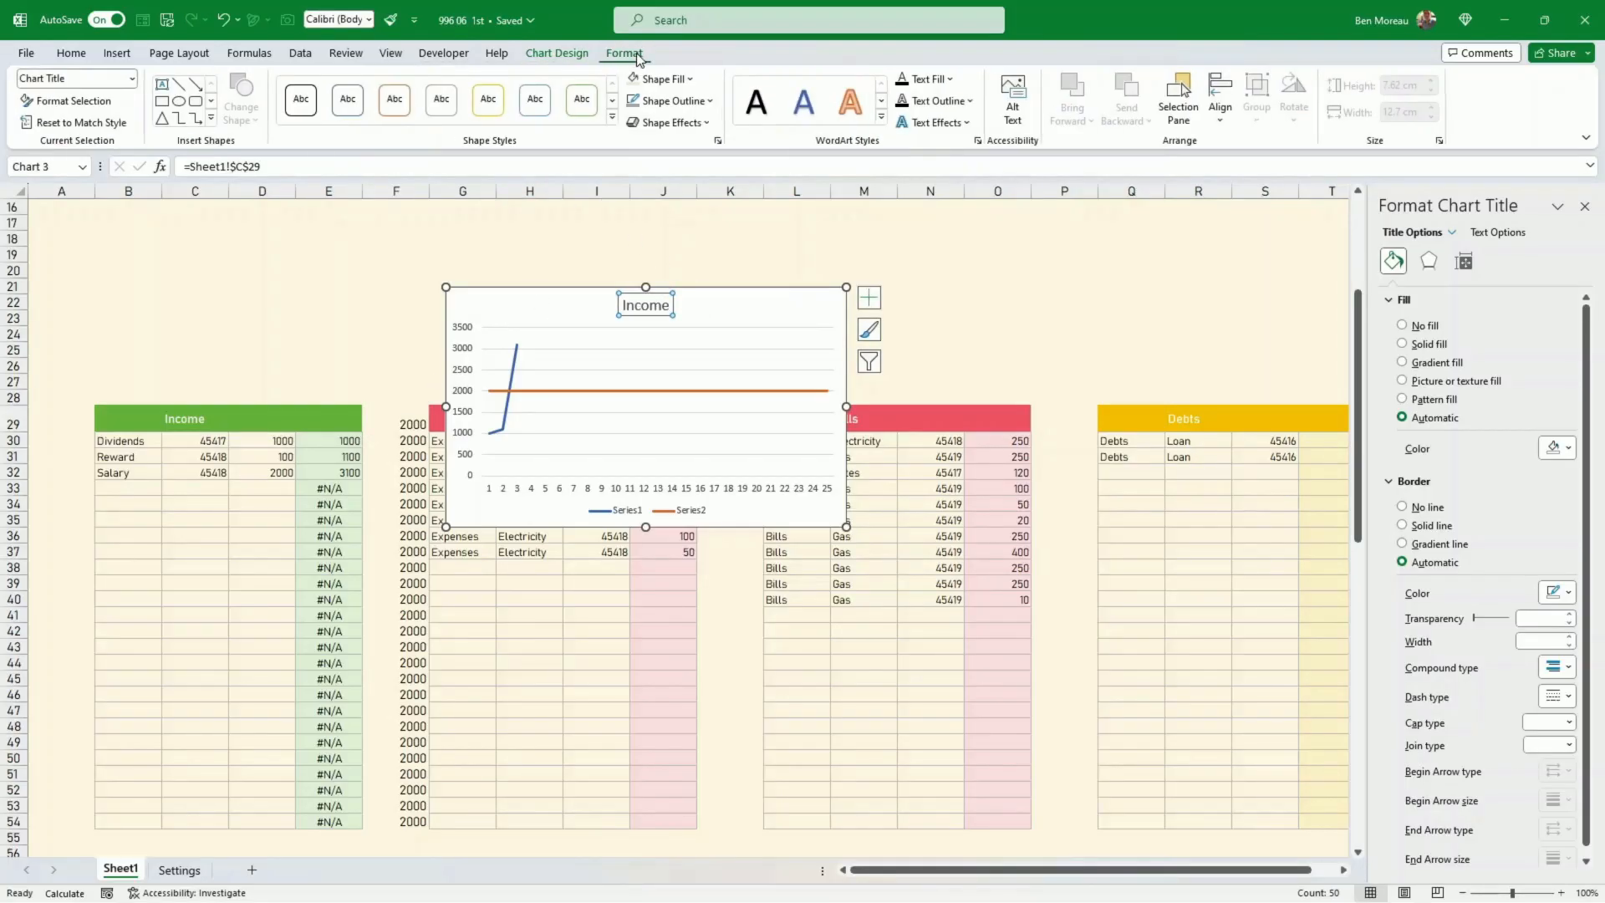
{"action": "left_click", "coordinate": [692, 80]}
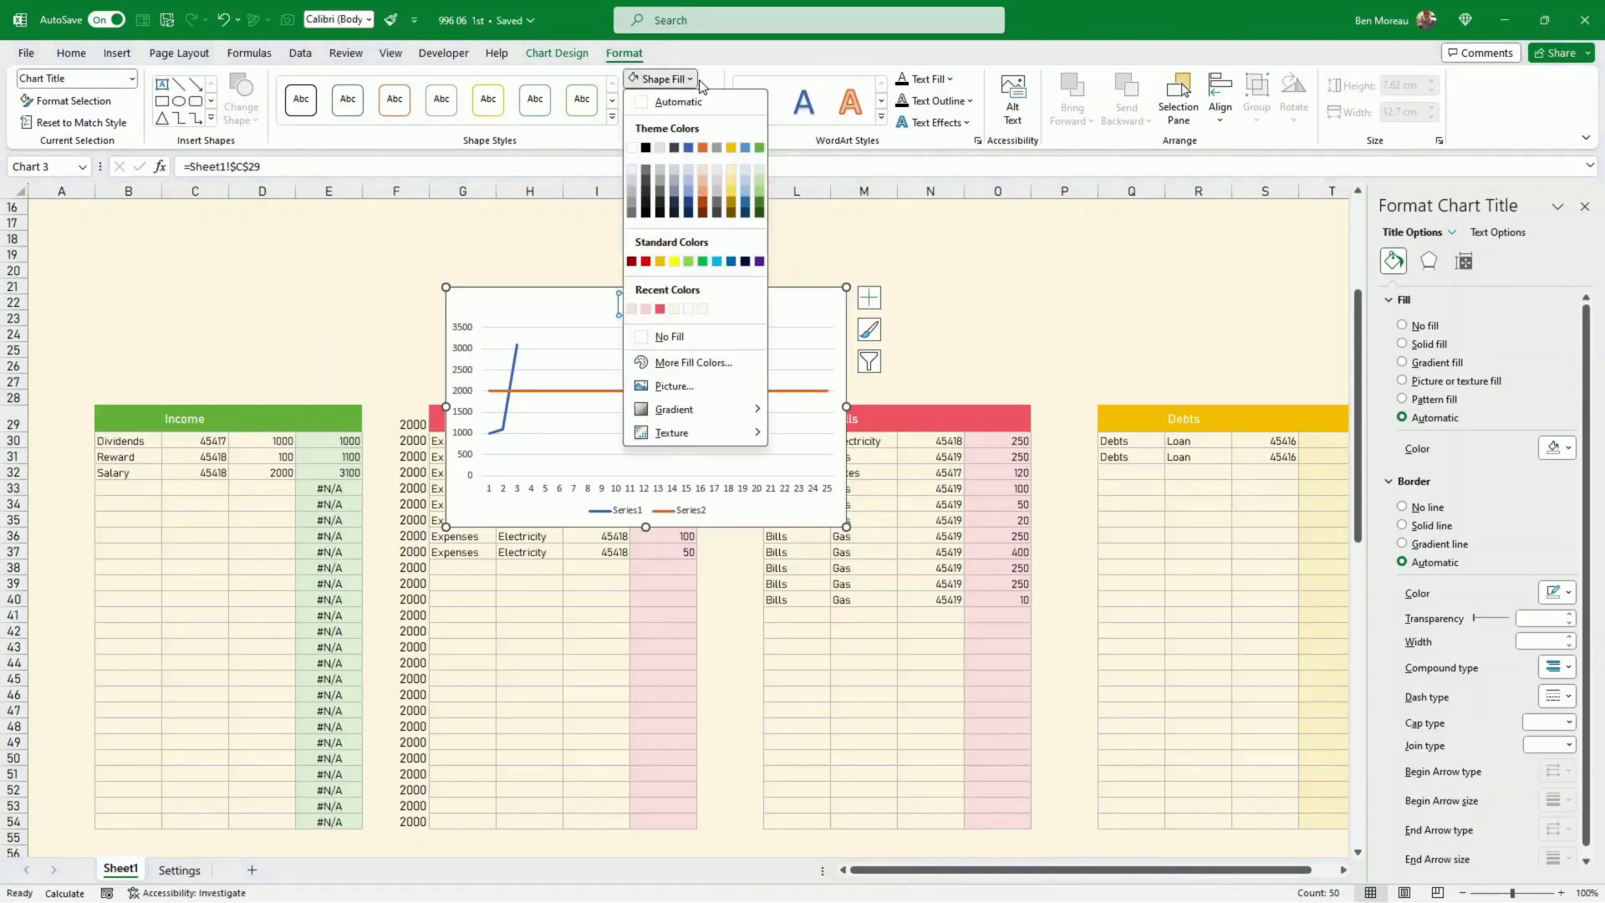
{"action": "left_click", "coordinate": [759, 147]}
{"action": "left_click", "coordinate": [71, 53]}
{"action": "left_click", "coordinate": [255, 85]}
{"action": "left_click", "coordinate": [251, 205]}
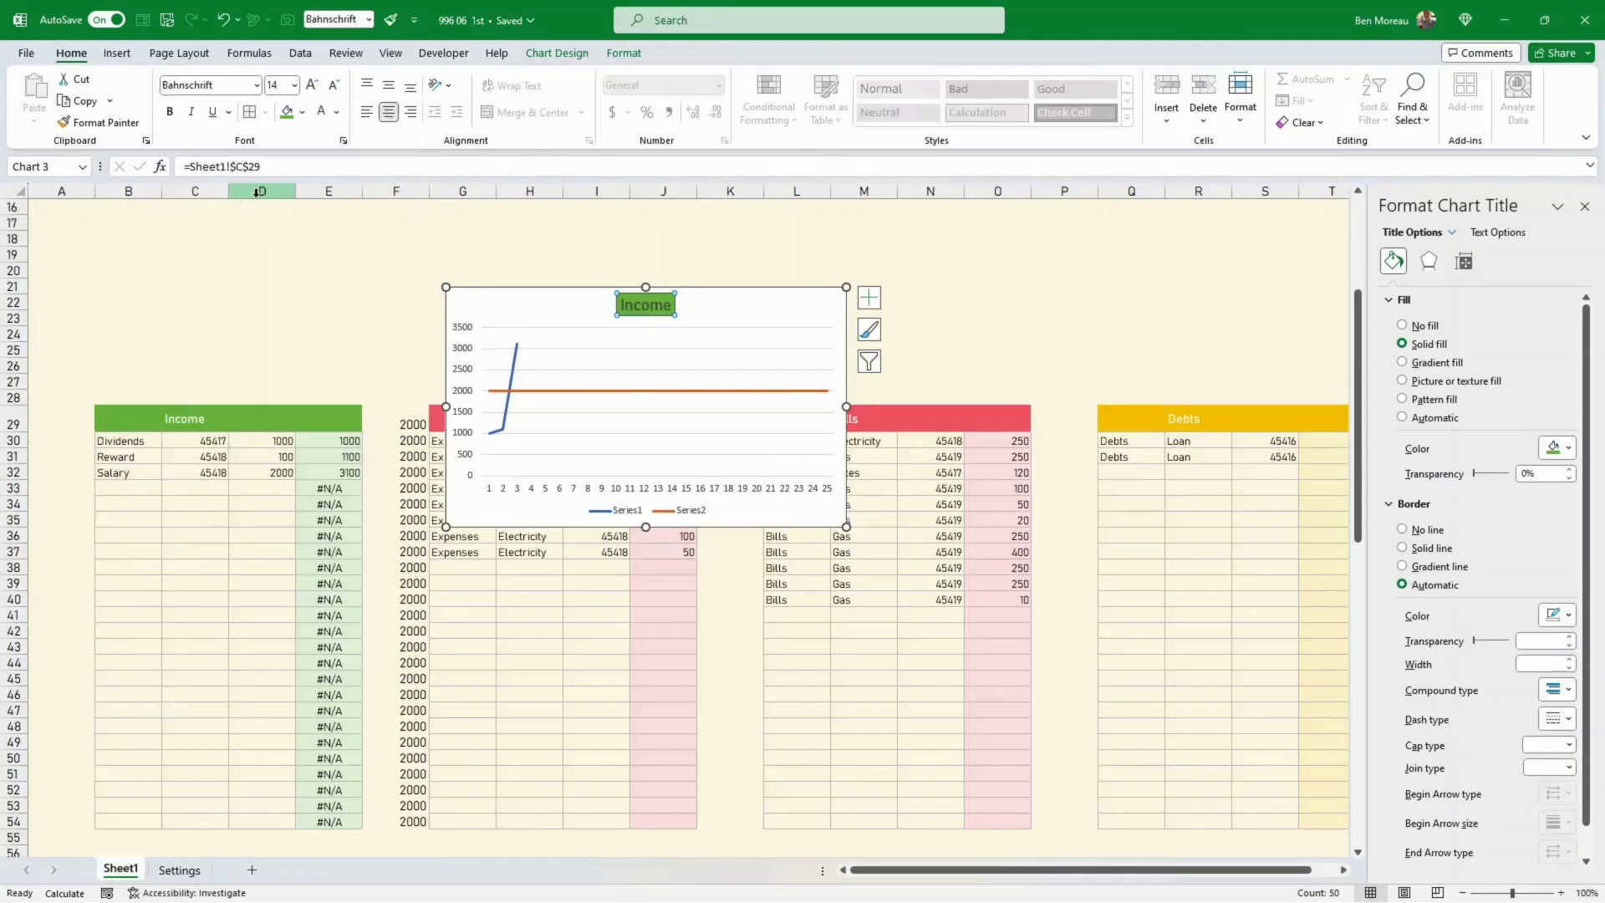
{"action": "left_click", "coordinate": [328, 116]}
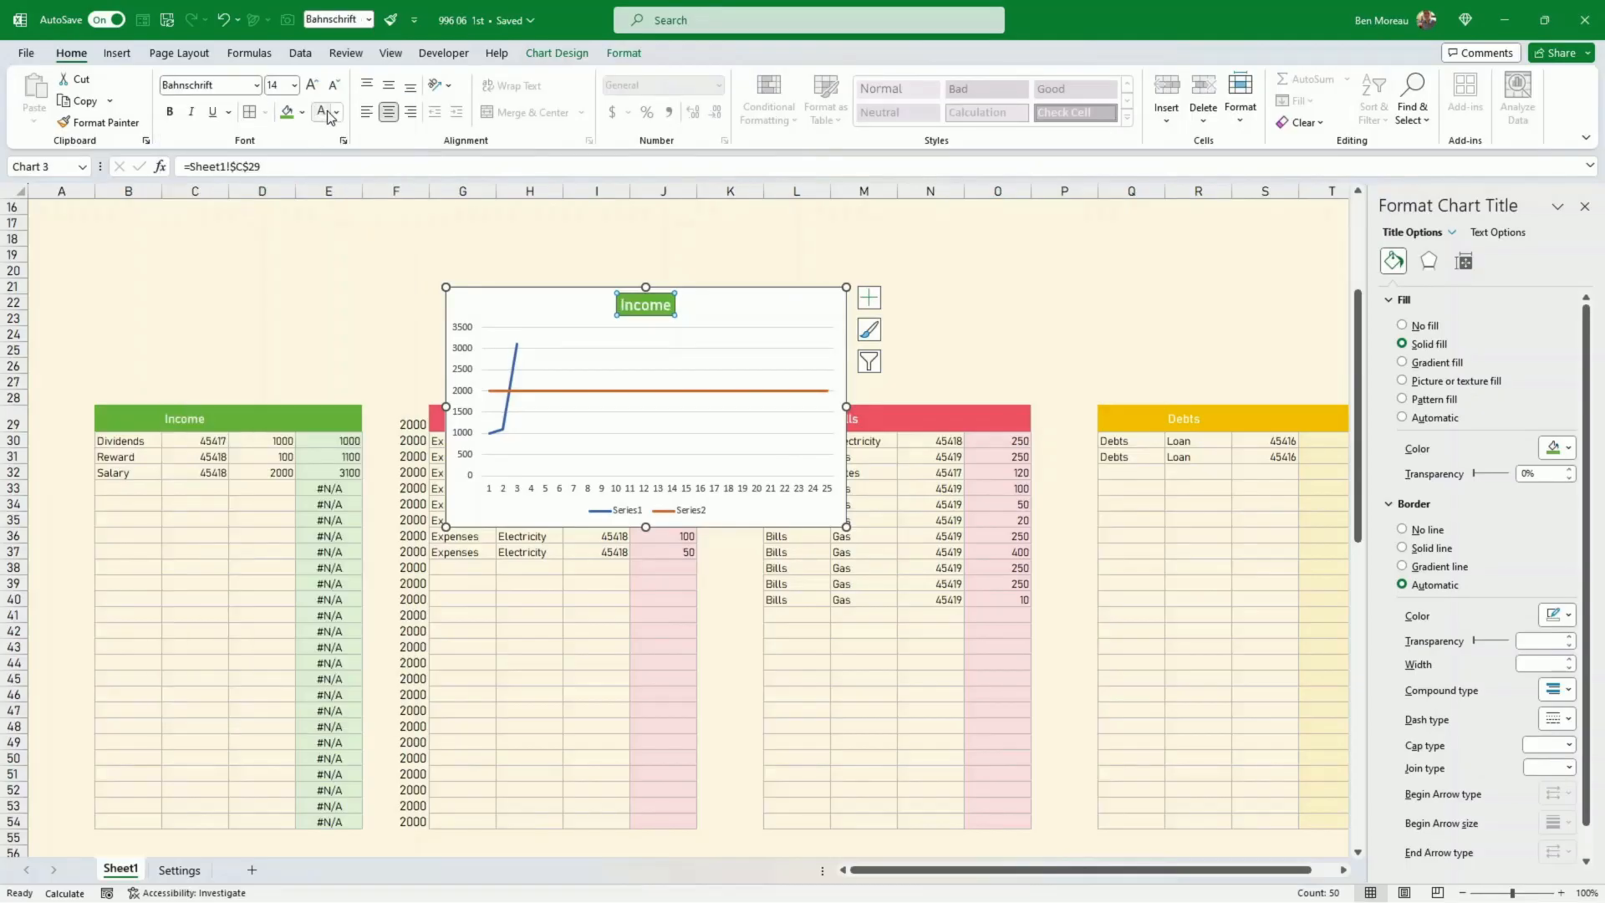
Change the dash type of the chart's horizontal 2000 line to the fine dotted style
{"action": "left_click", "coordinate": [728, 391]}
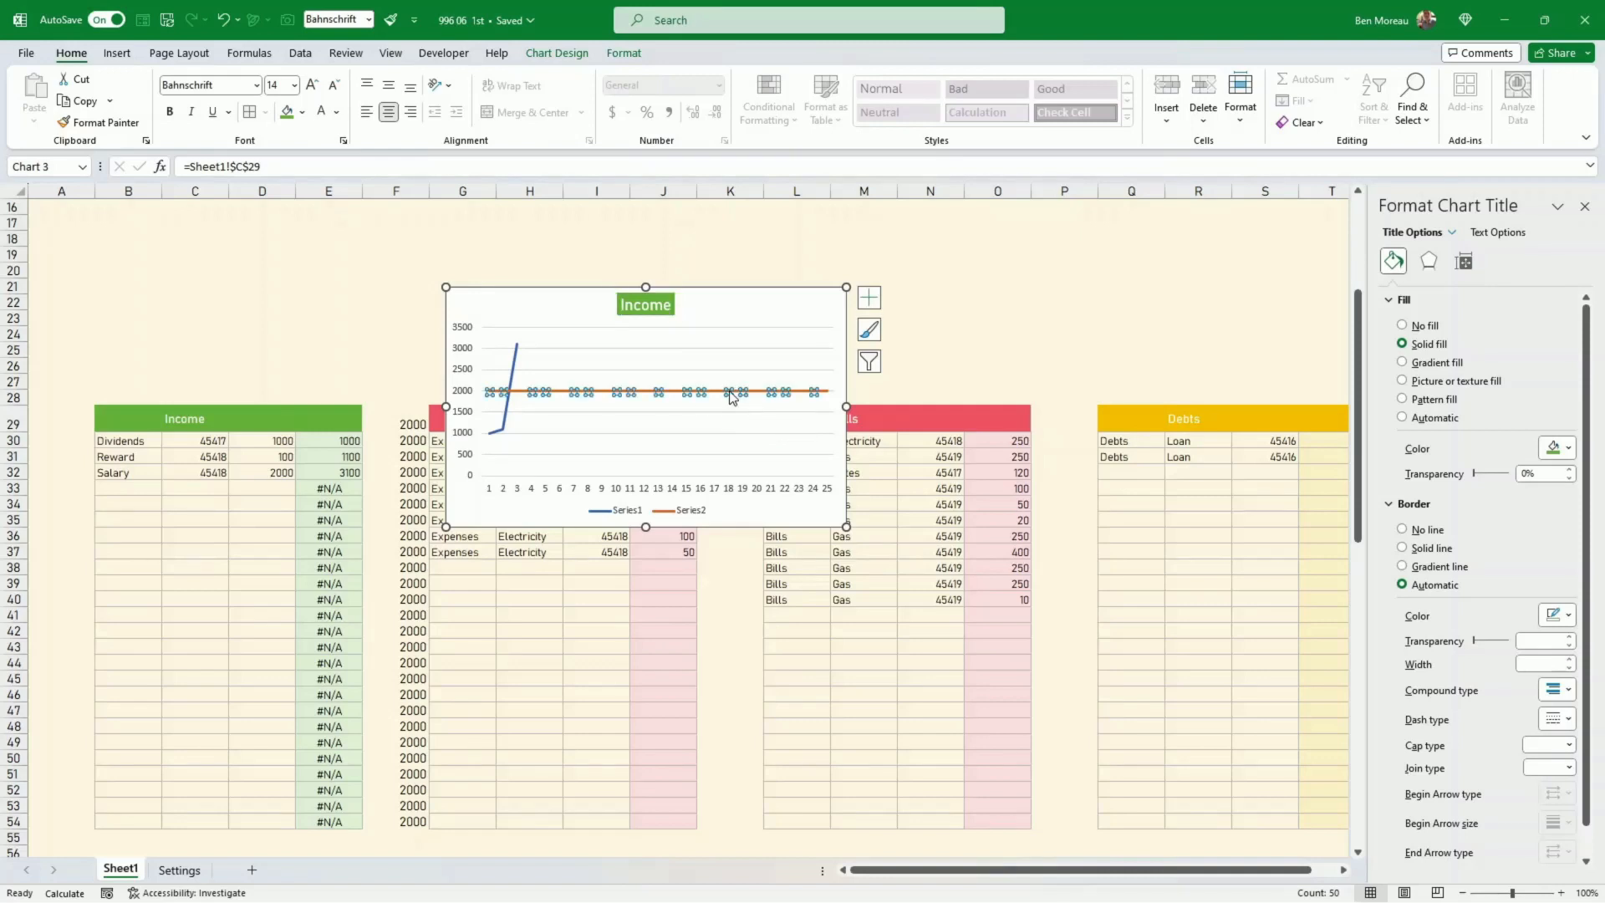
{"action": "right_click", "coordinate": [721, 399]}
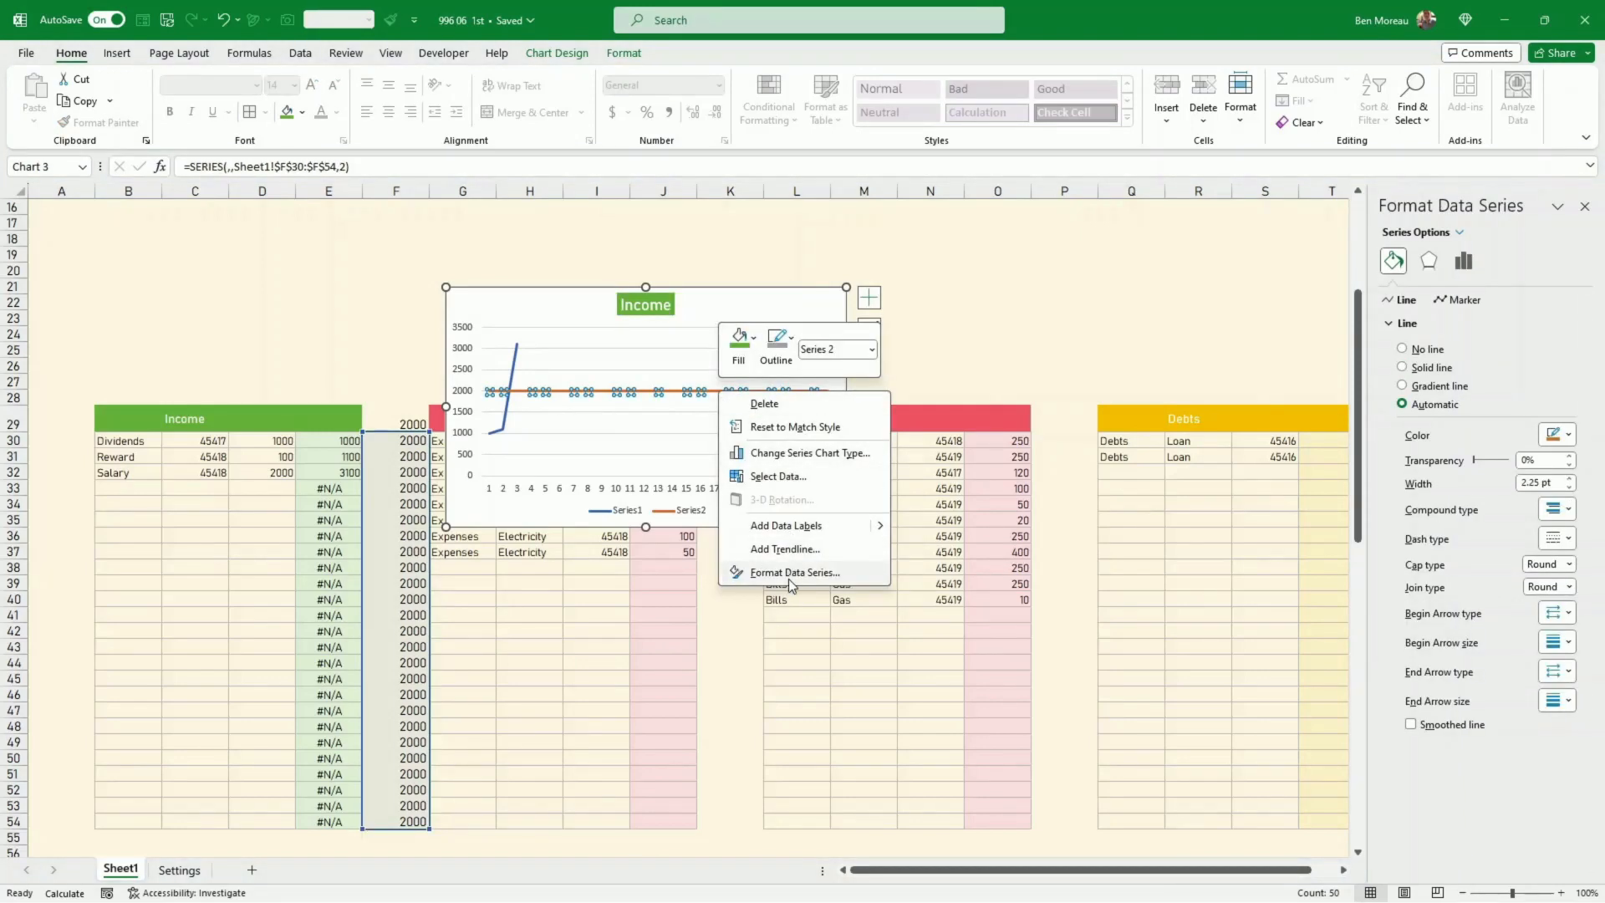
{"action": "left_click", "coordinate": [789, 575]}
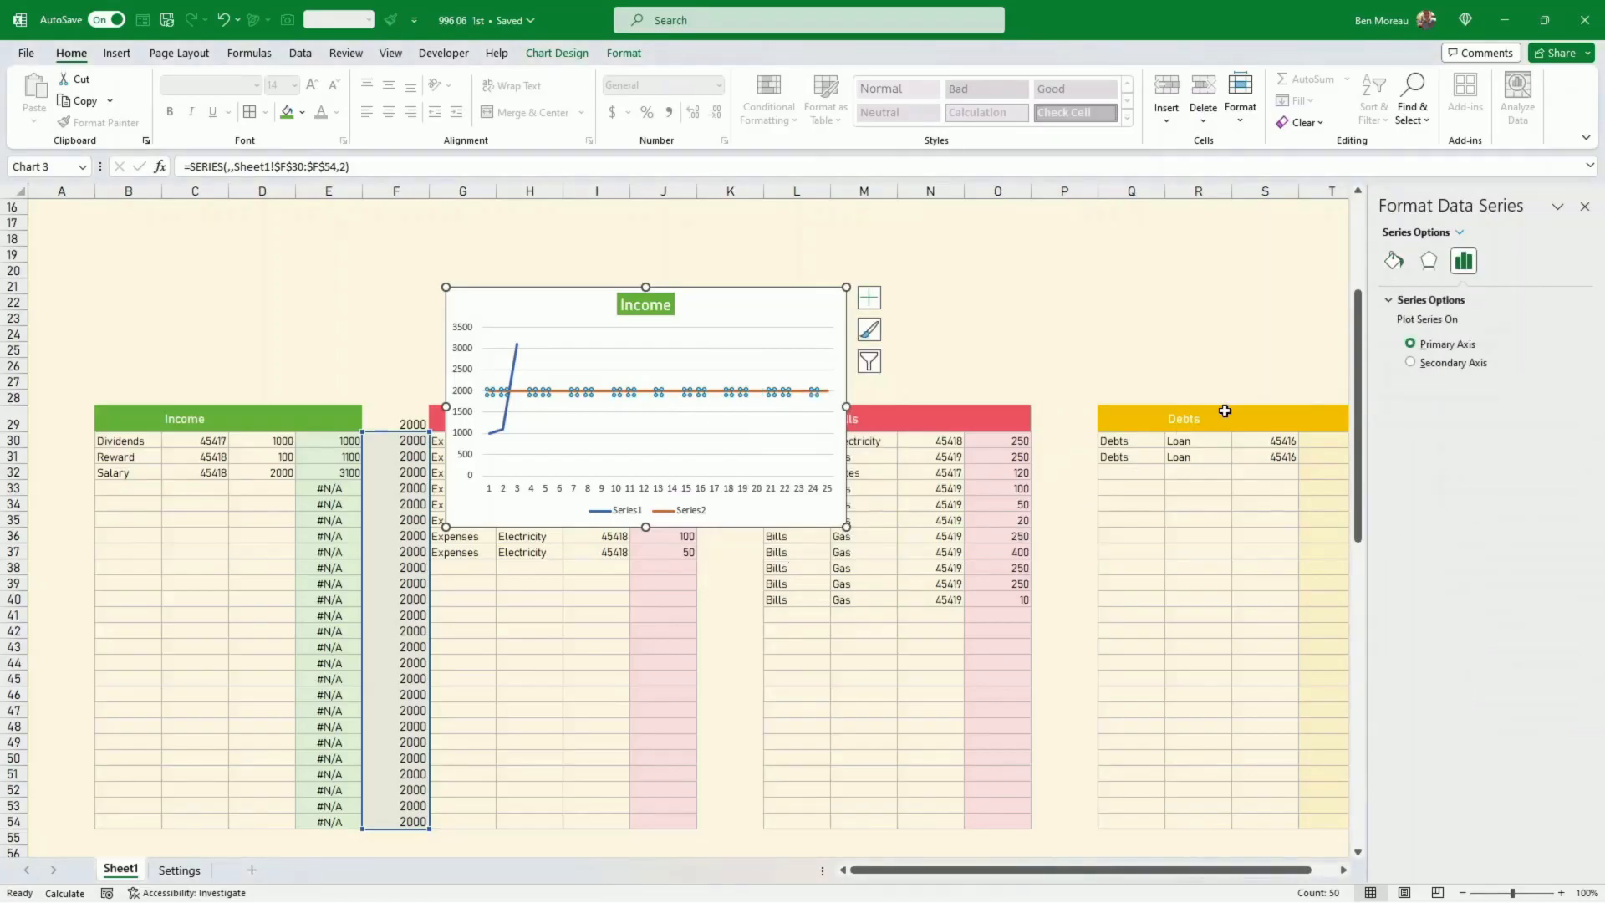
{"action": "left_click", "coordinate": [1393, 259]}
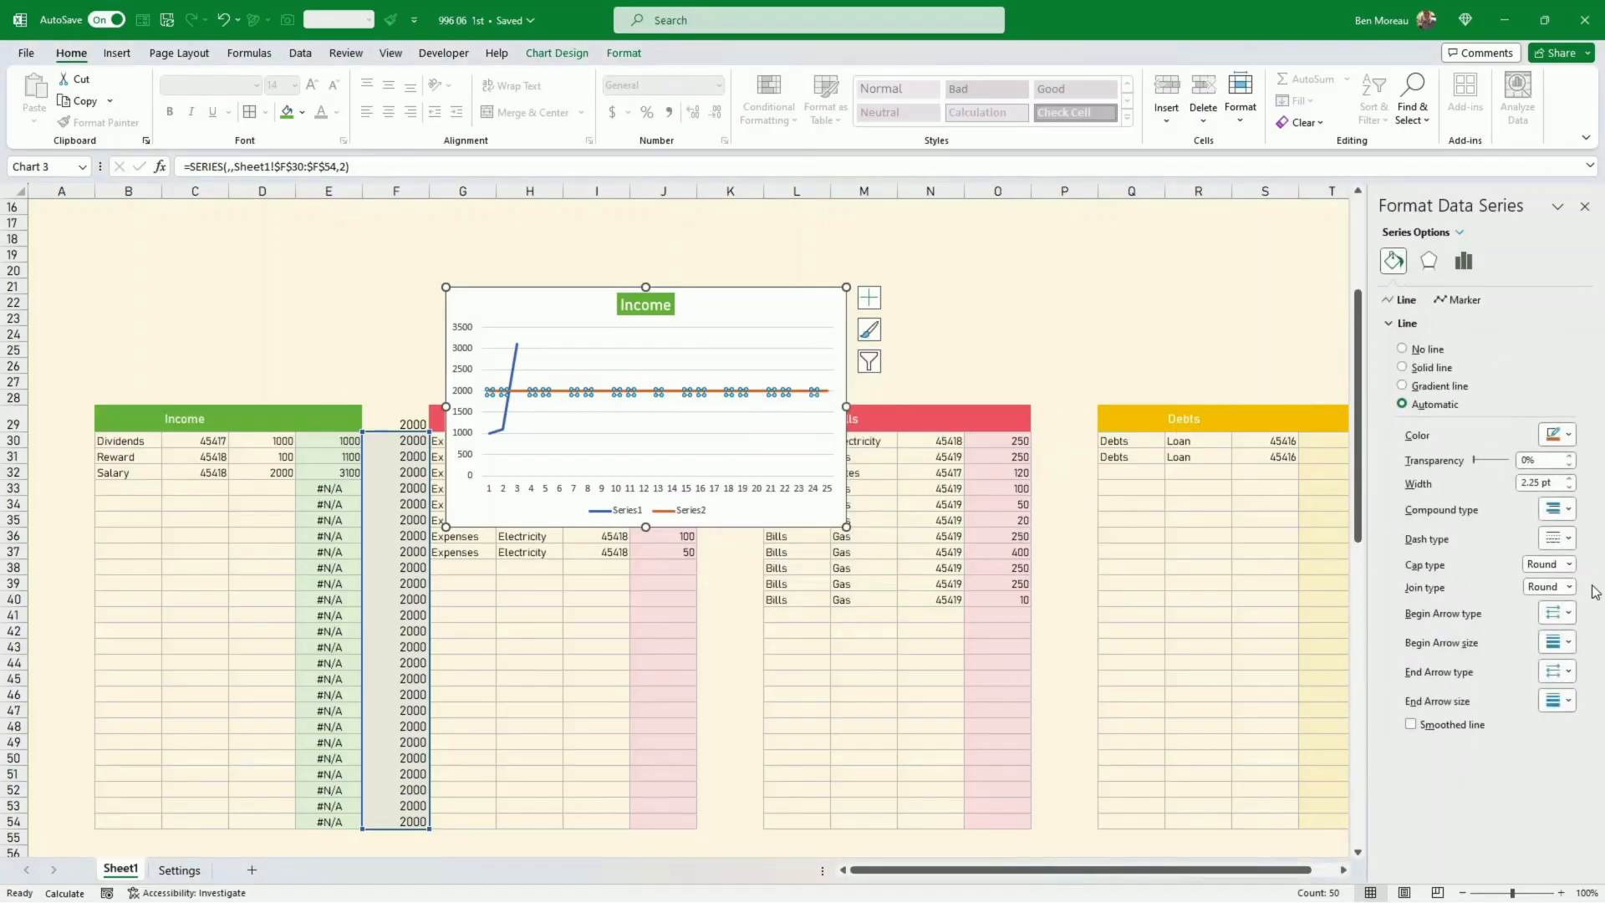
{"action": "left_click", "coordinate": [1568, 538]}
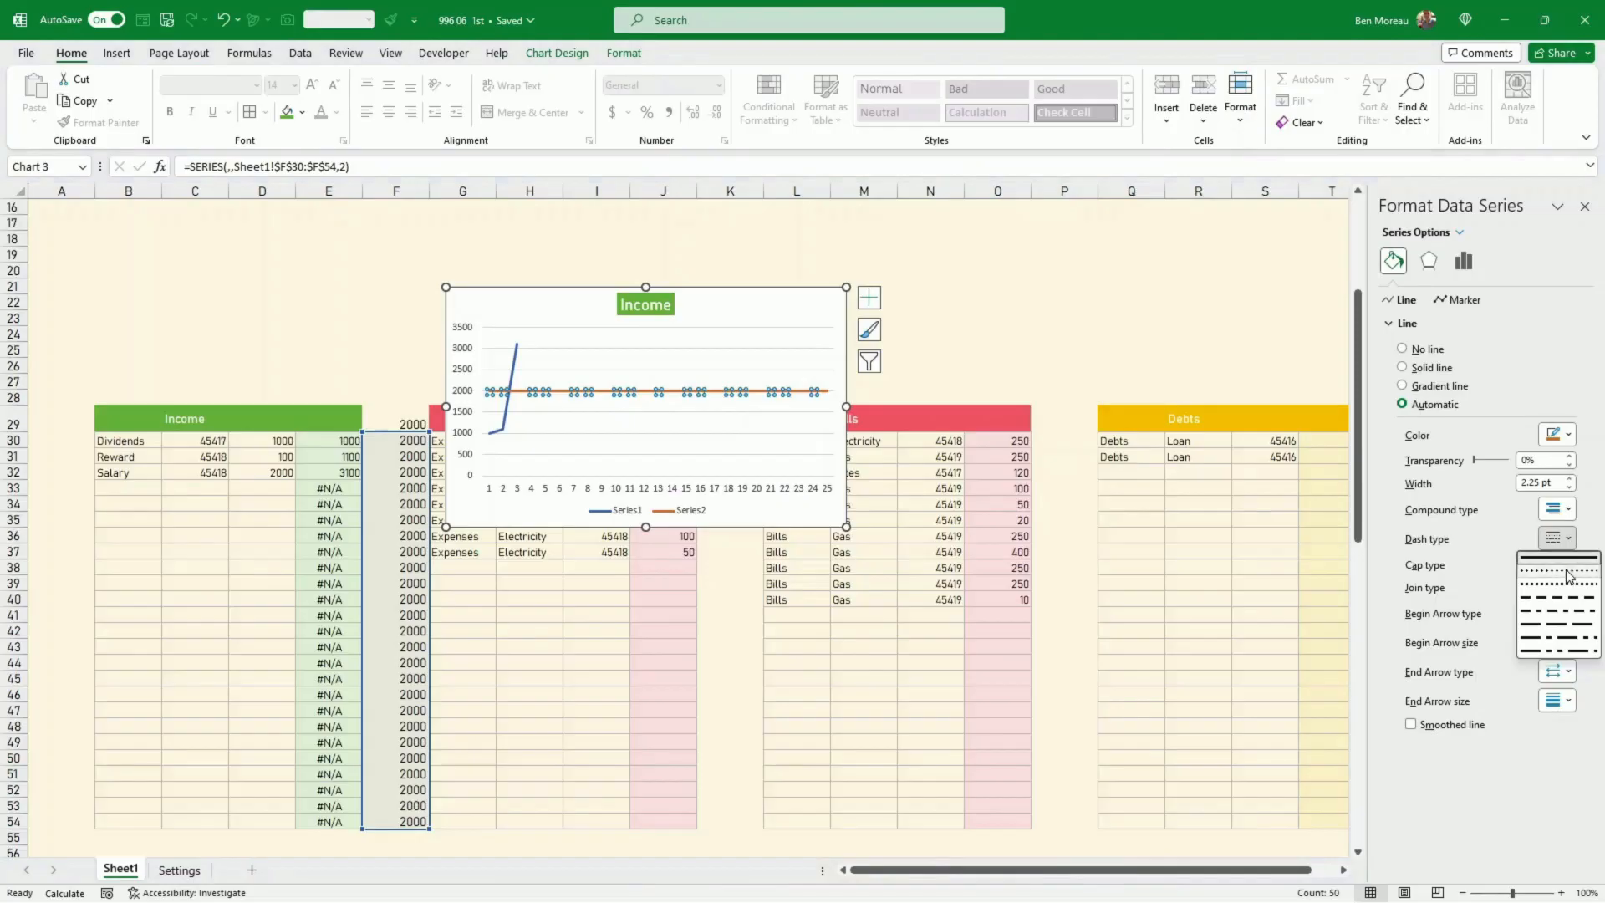
{"action": "left_click", "coordinate": [1568, 575]}
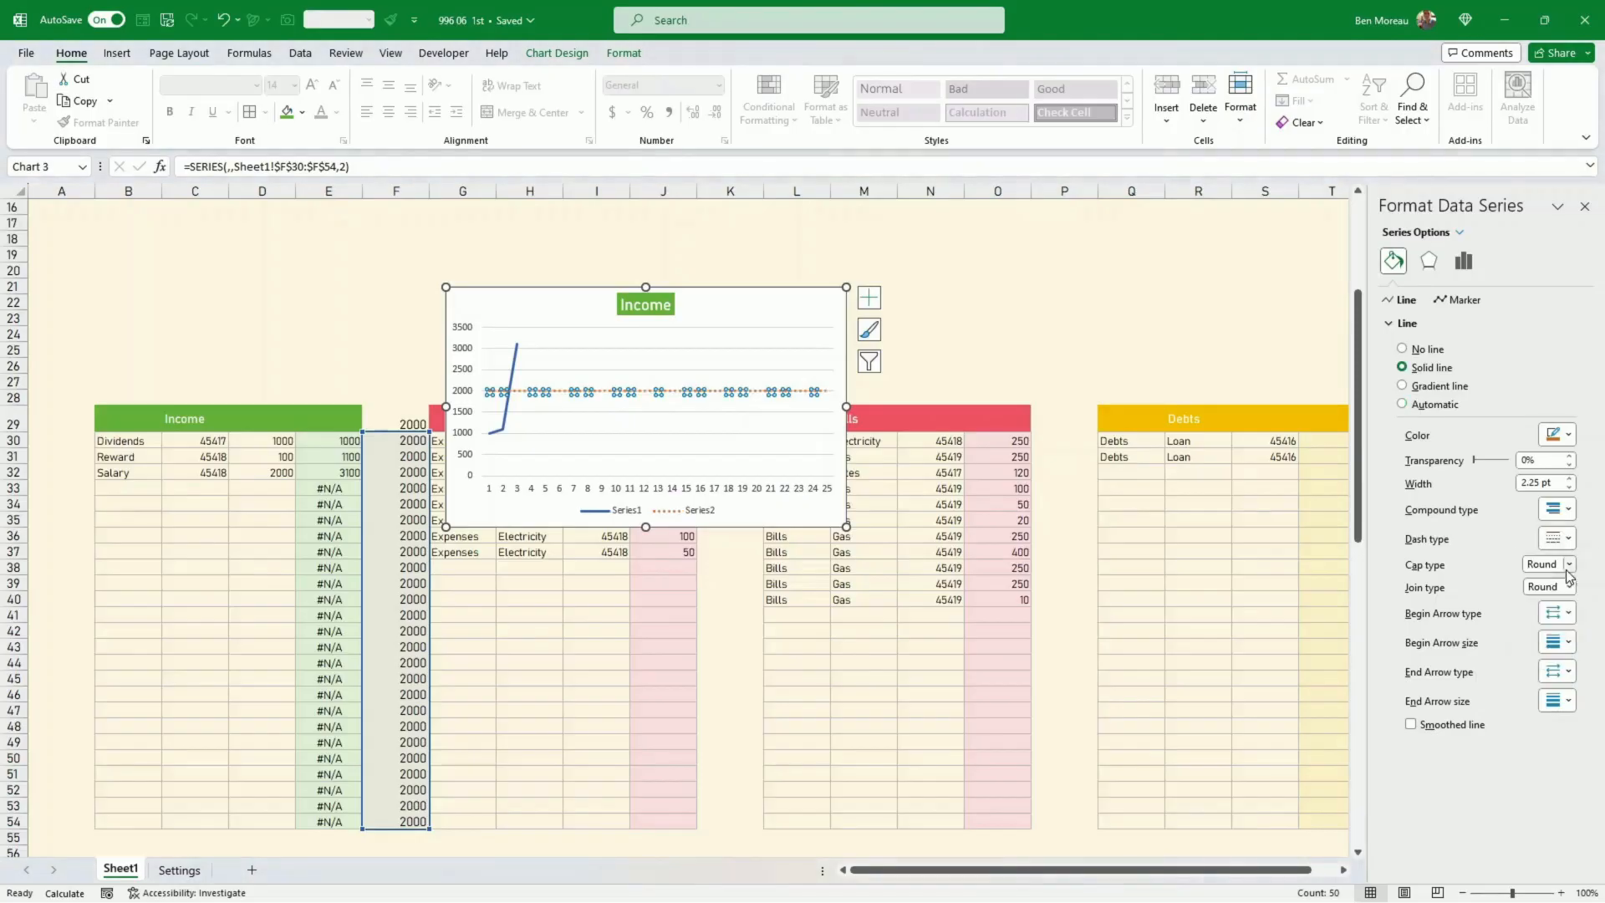
Color the dotted 2000 line the darkest theme green and turn the rising income series into a smoothed line
{"action": "left_click", "coordinate": [1570, 436]}
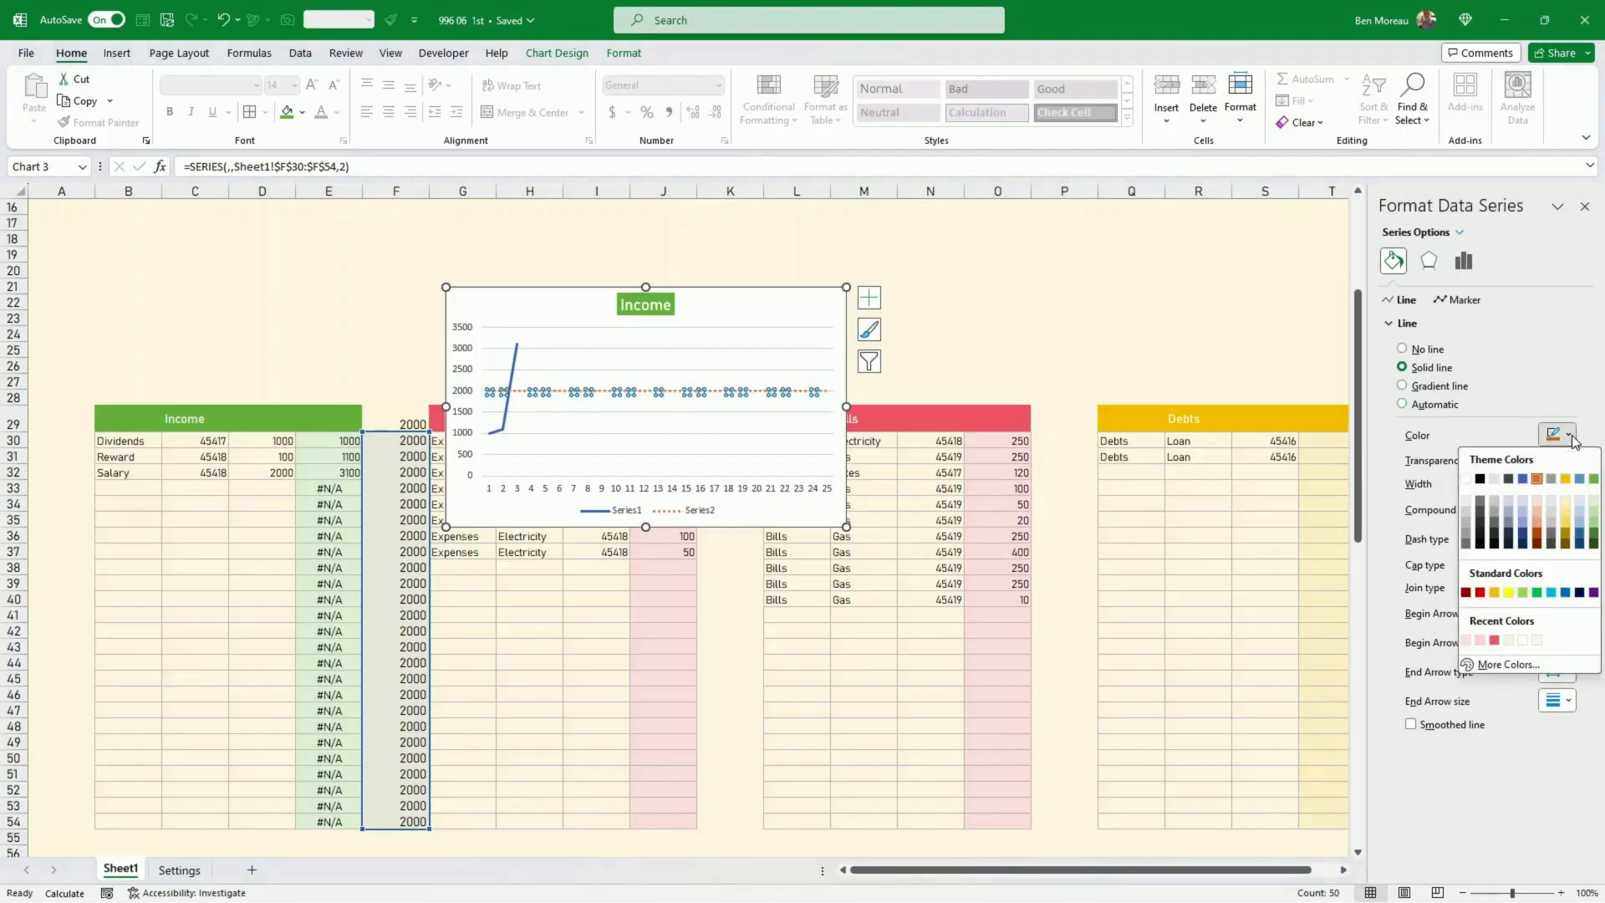
{"action": "left_click", "coordinate": [1593, 543]}
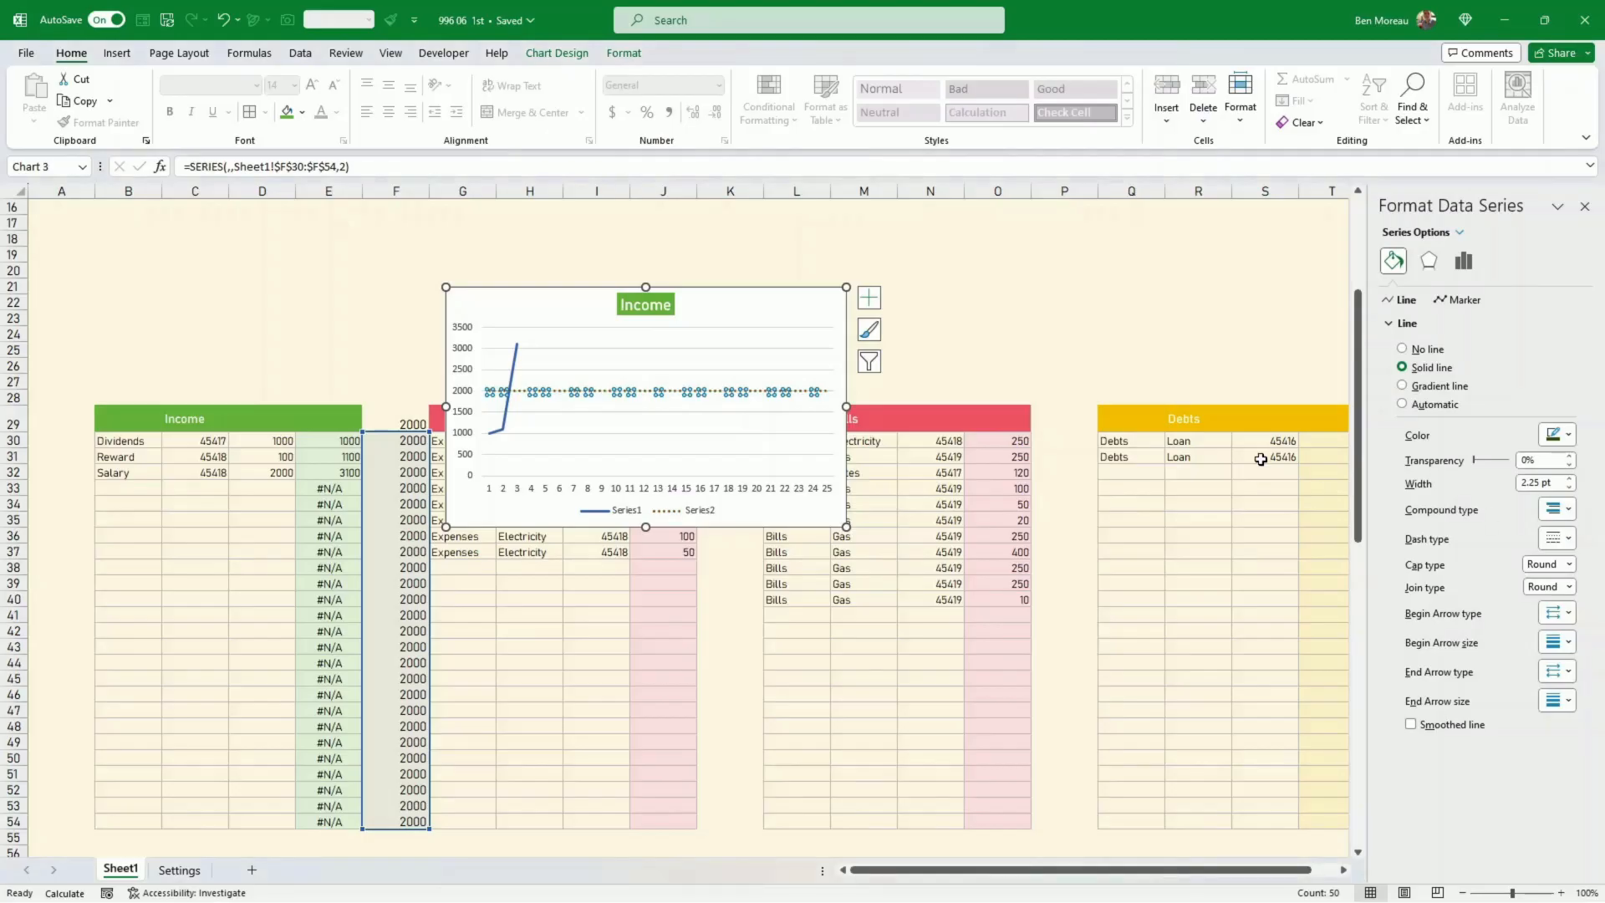
{"action": "left_click", "coordinate": [516, 375]}
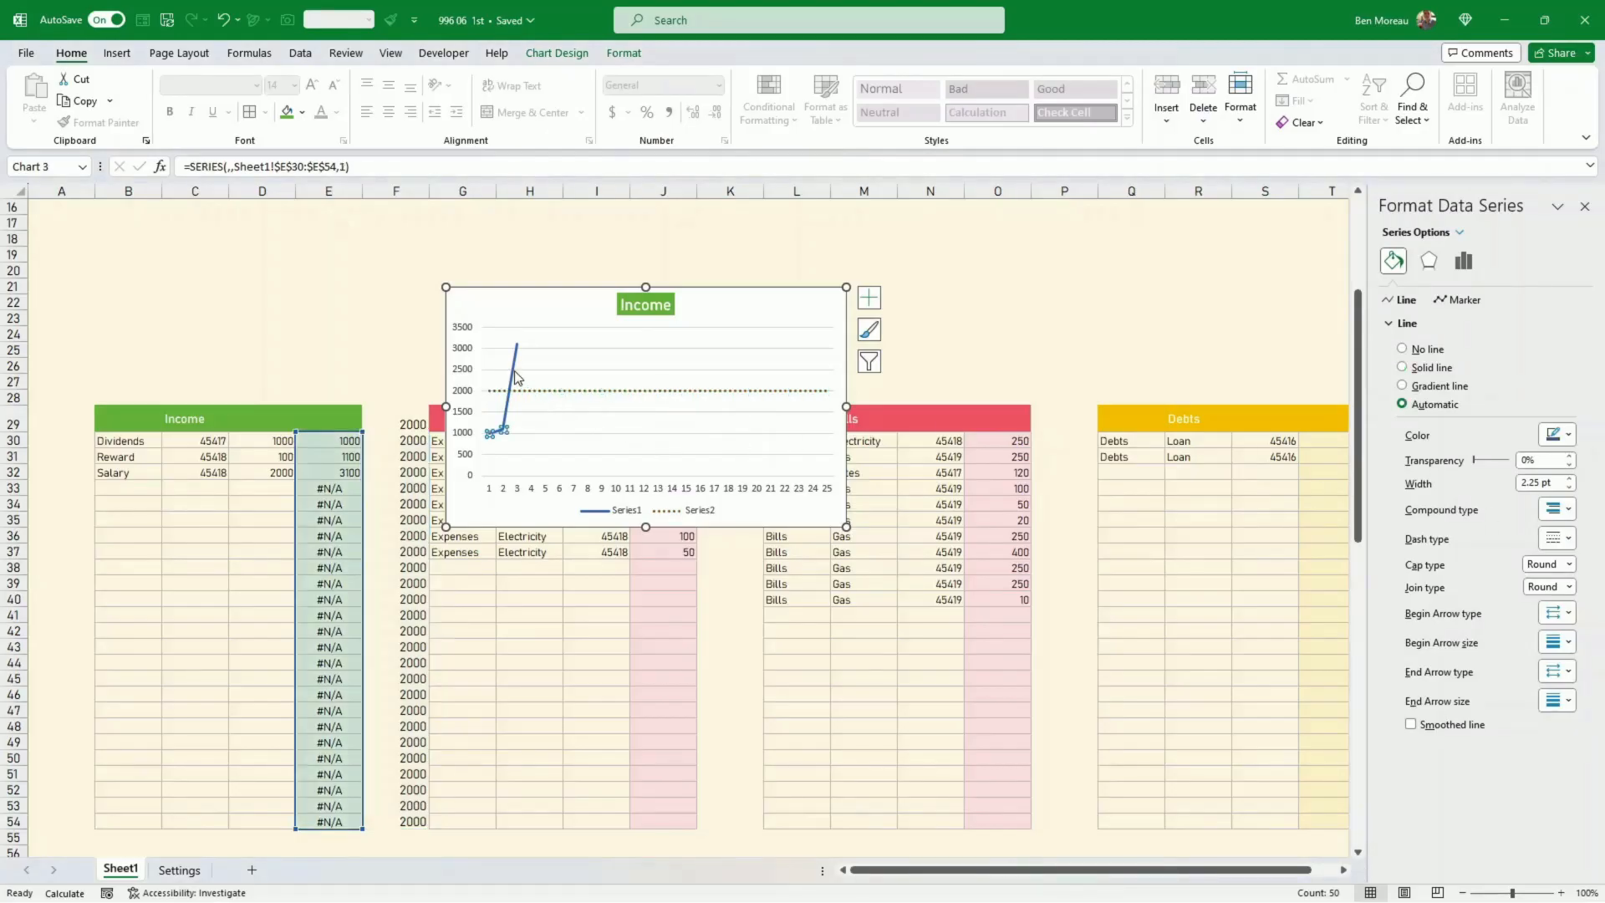
{"action": "right_click", "coordinate": [516, 373]}
{"action": "left_click", "coordinate": [576, 553]}
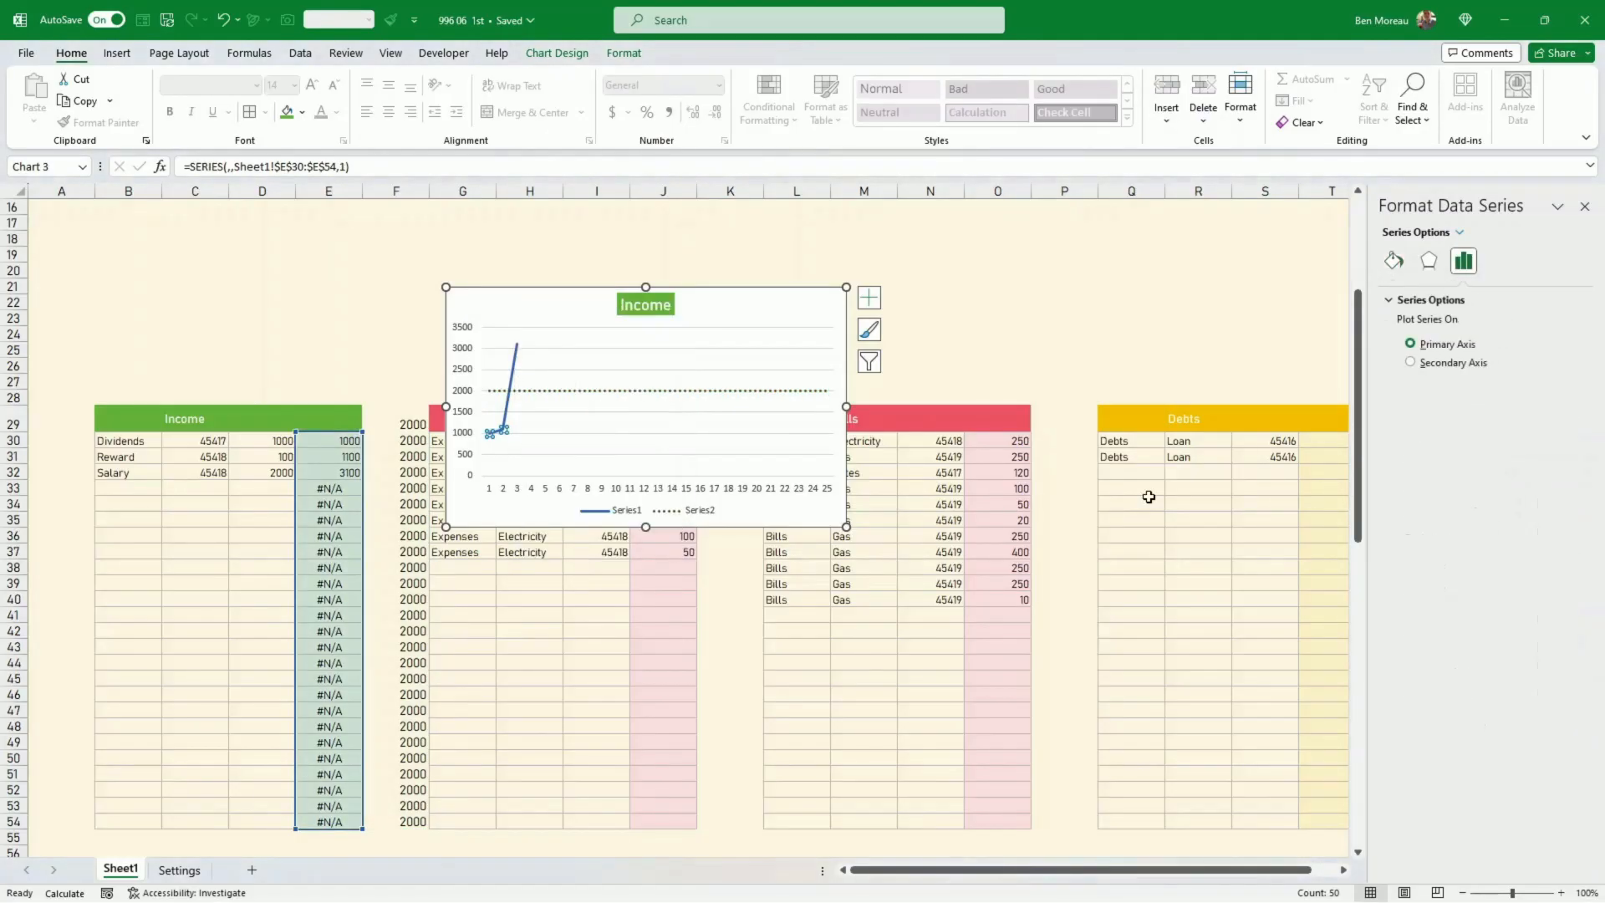
{"action": "left_click", "coordinate": [1401, 265]}
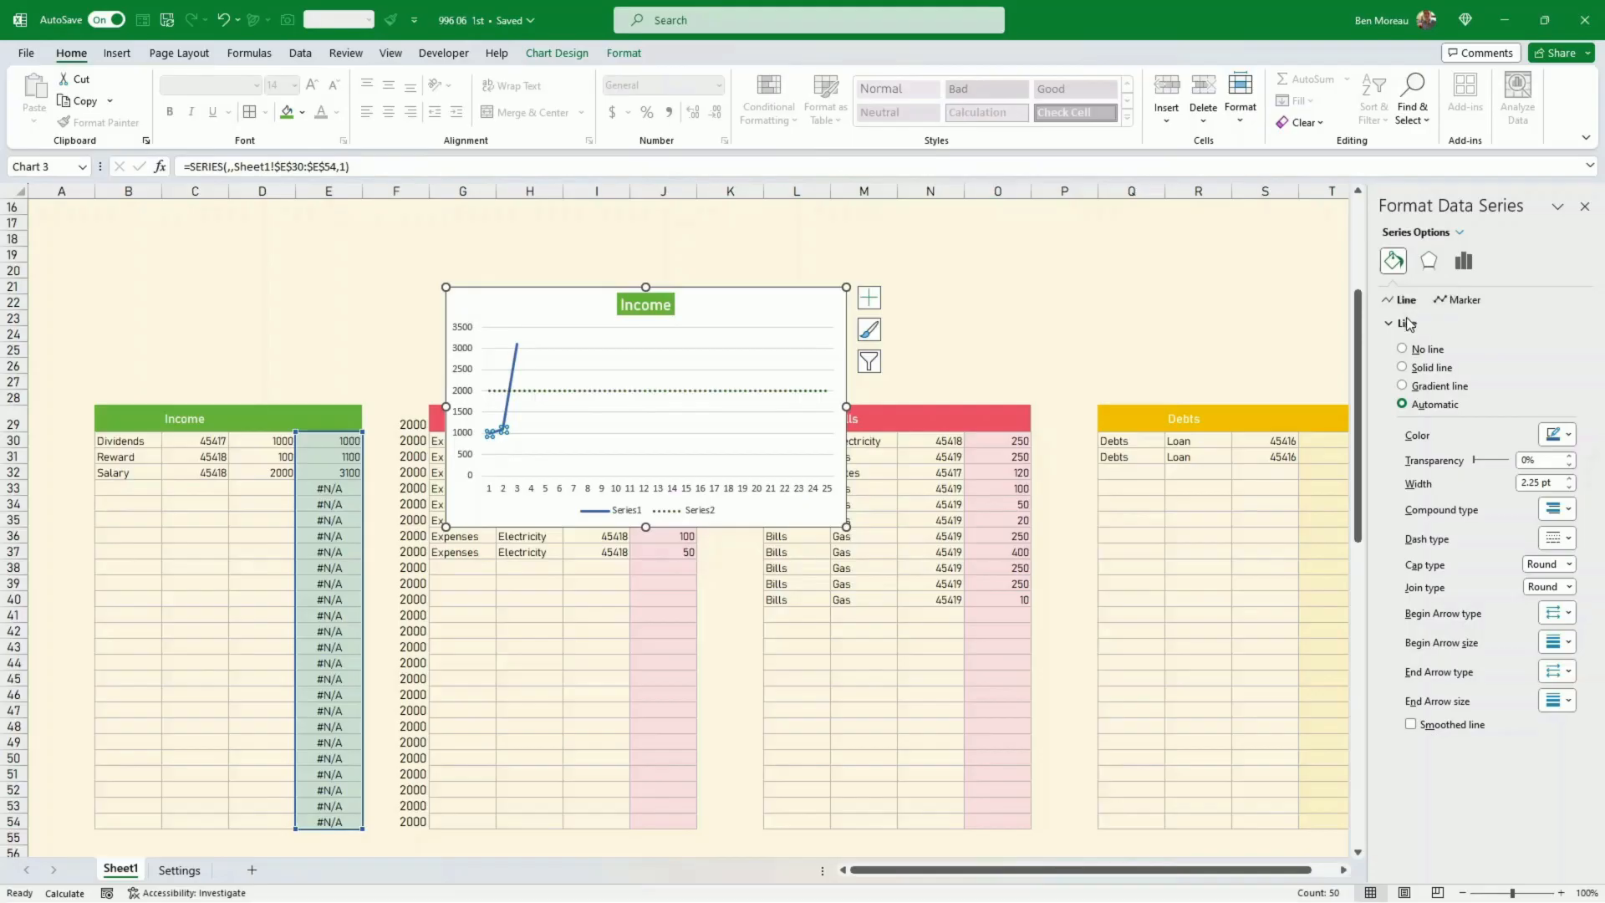
{"action": "left_click", "coordinate": [1411, 725]}
Remove the horizontal category axis from the Income chart
{"action": "left_click", "coordinate": [601, 498]}
{"action": "left_click", "coordinate": [596, 485]}
{"action": "left_click", "coordinate": [605, 489]}
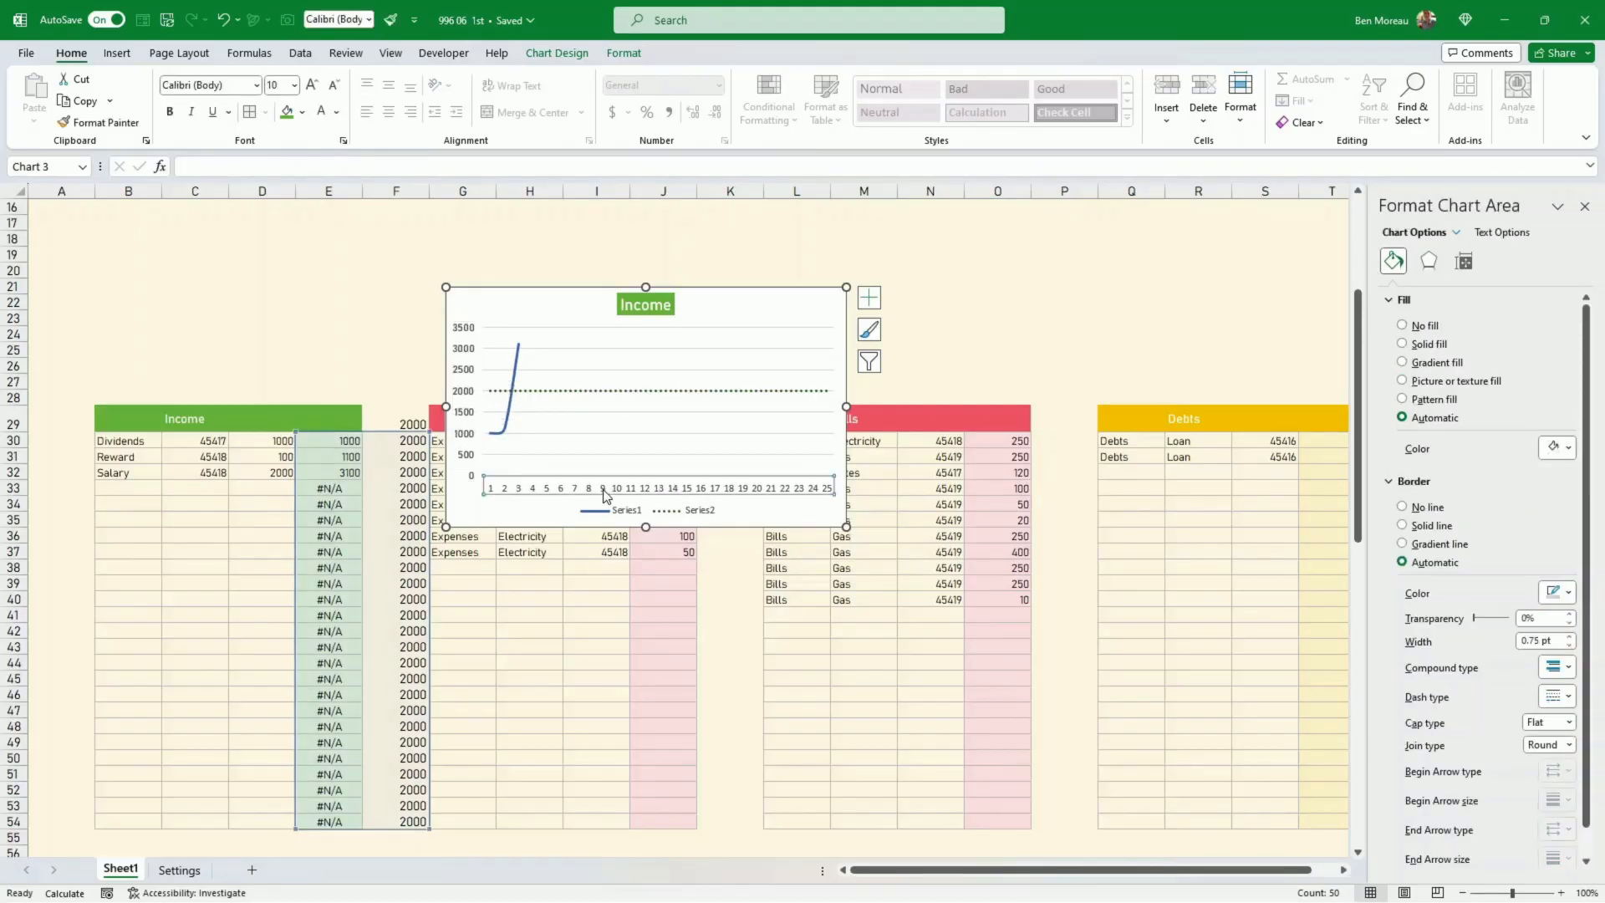
{"action": "key", "text": "Delete"}
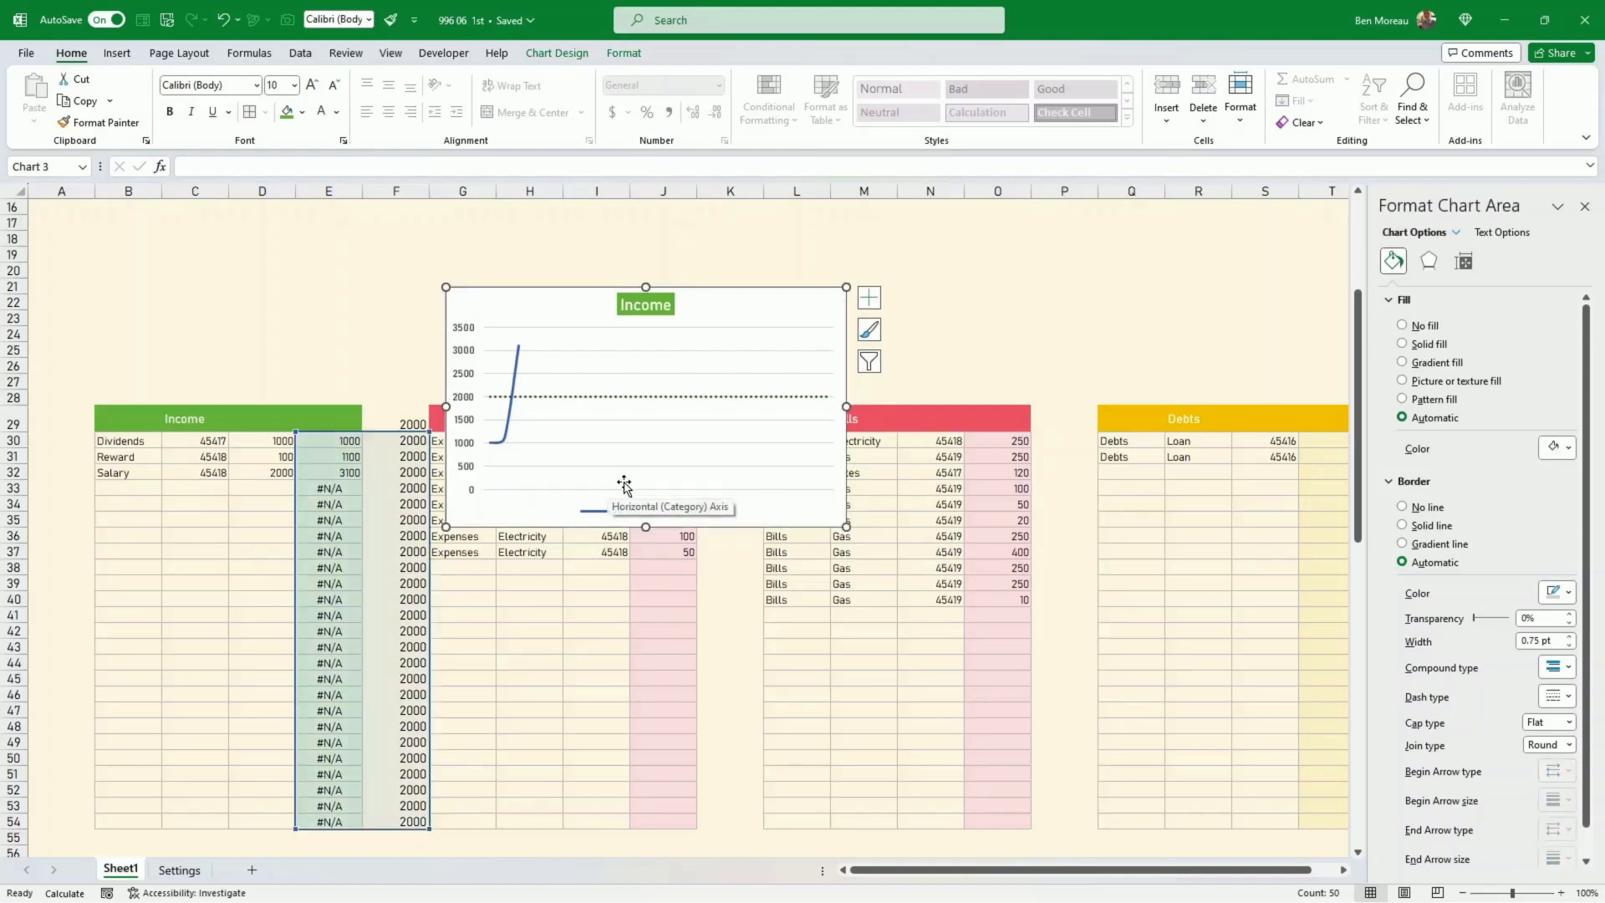
Fill the chart area with the lightest theme green and delete the chart legend
{"action": "left_click", "coordinate": [628, 55]}
{"action": "left_click", "coordinate": [692, 79]}
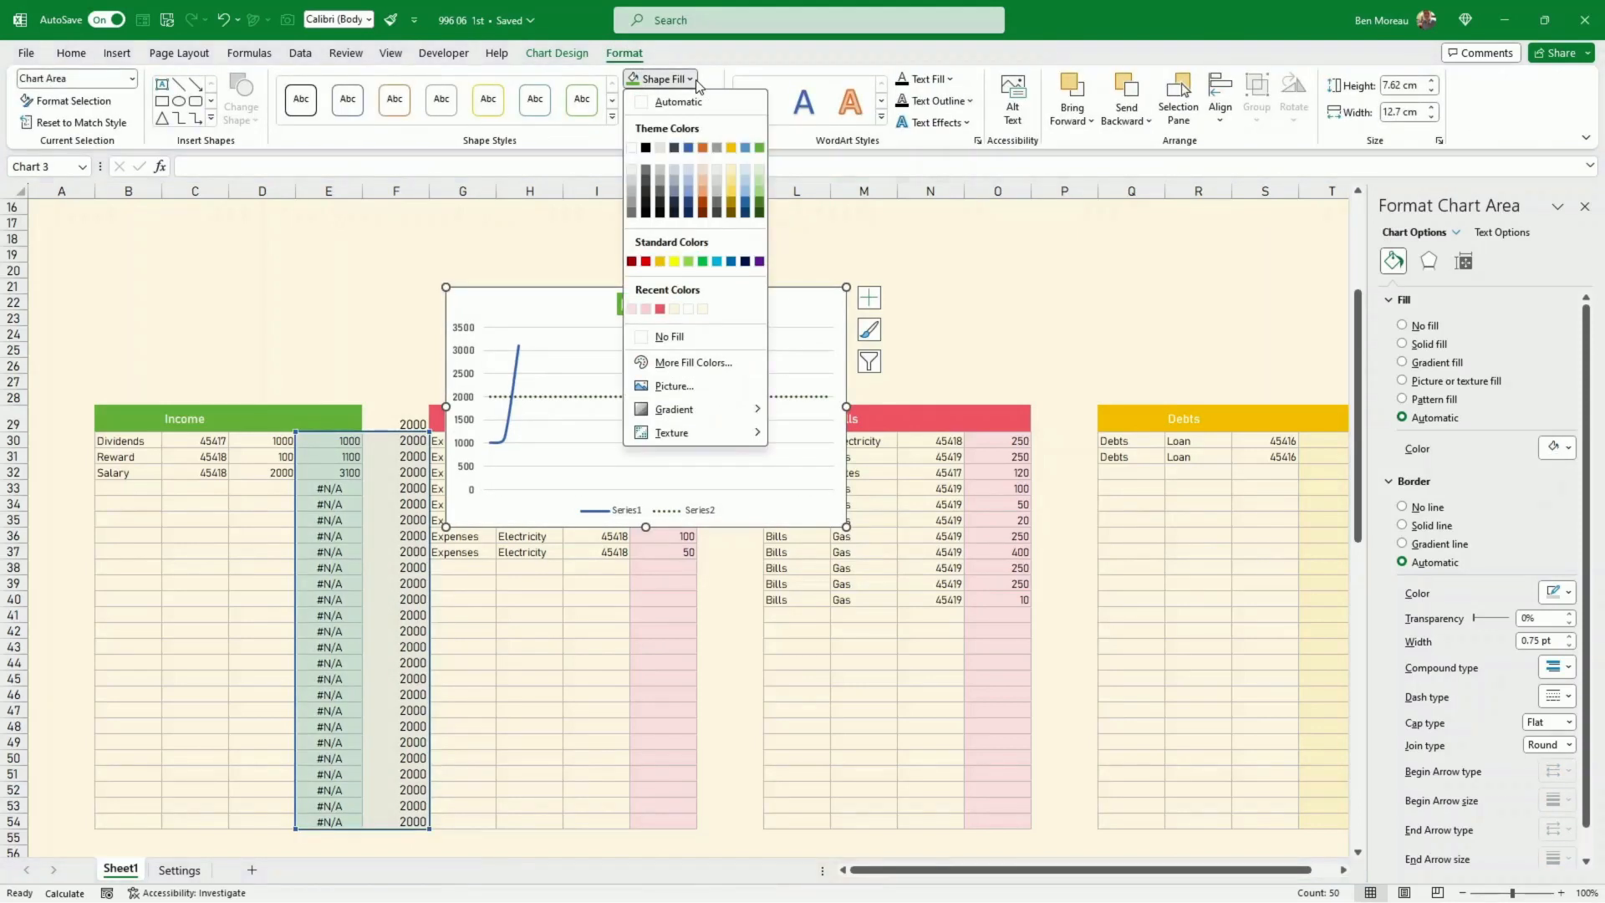
{"action": "left_click", "coordinate": [764, 168]}
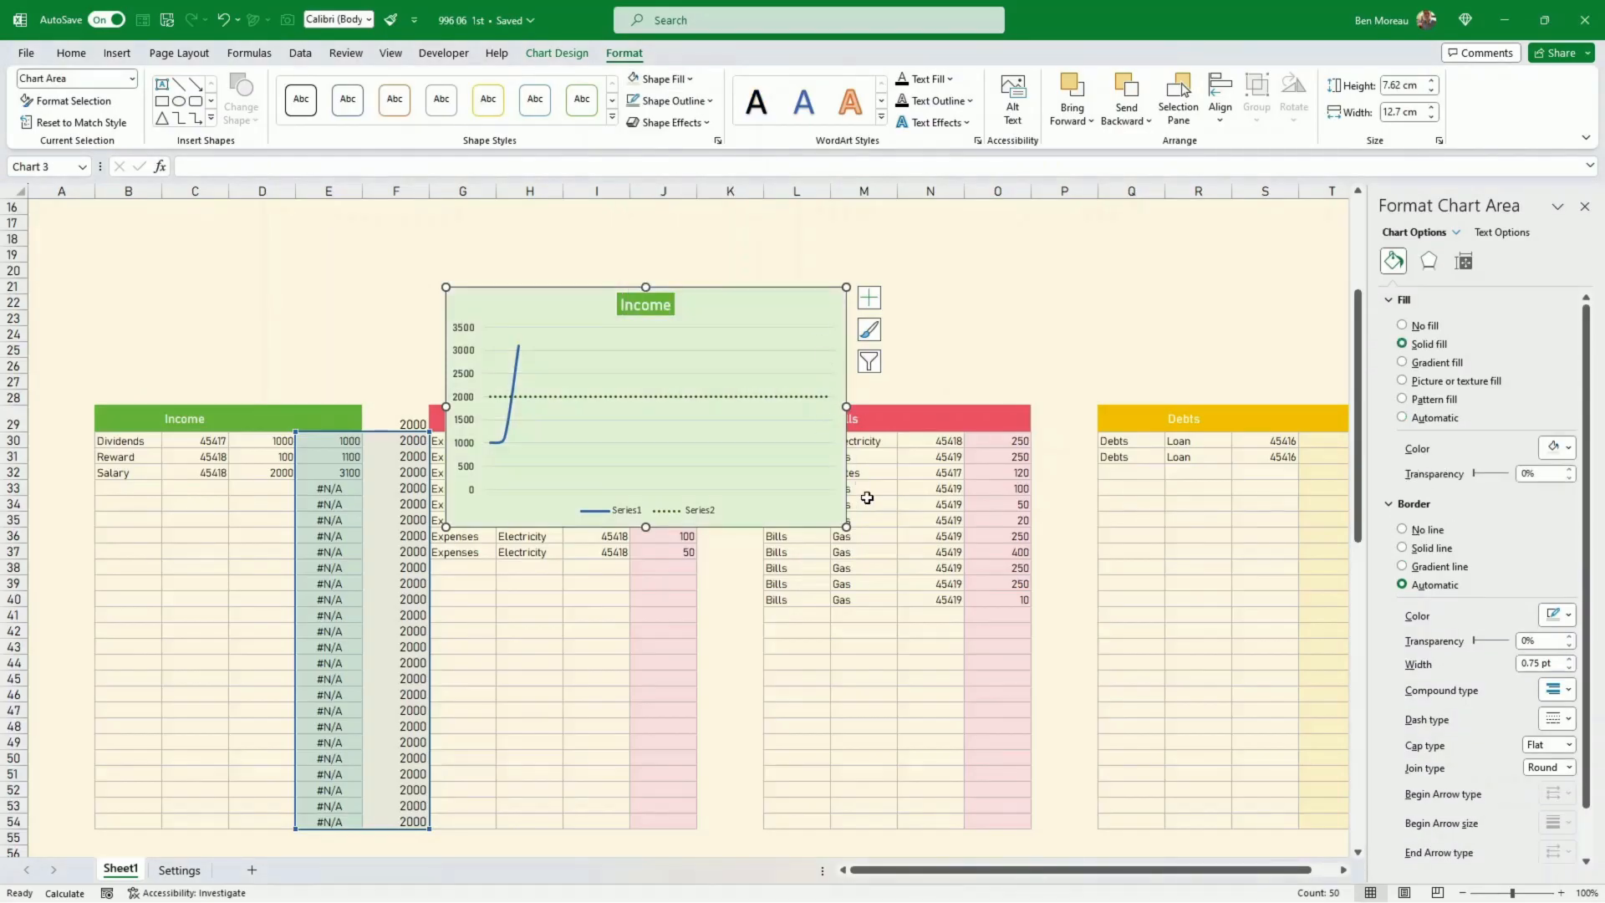
{"action": "left_click", "coordinate": [627, 511]}
{"action": "key", "text": "Delete"}
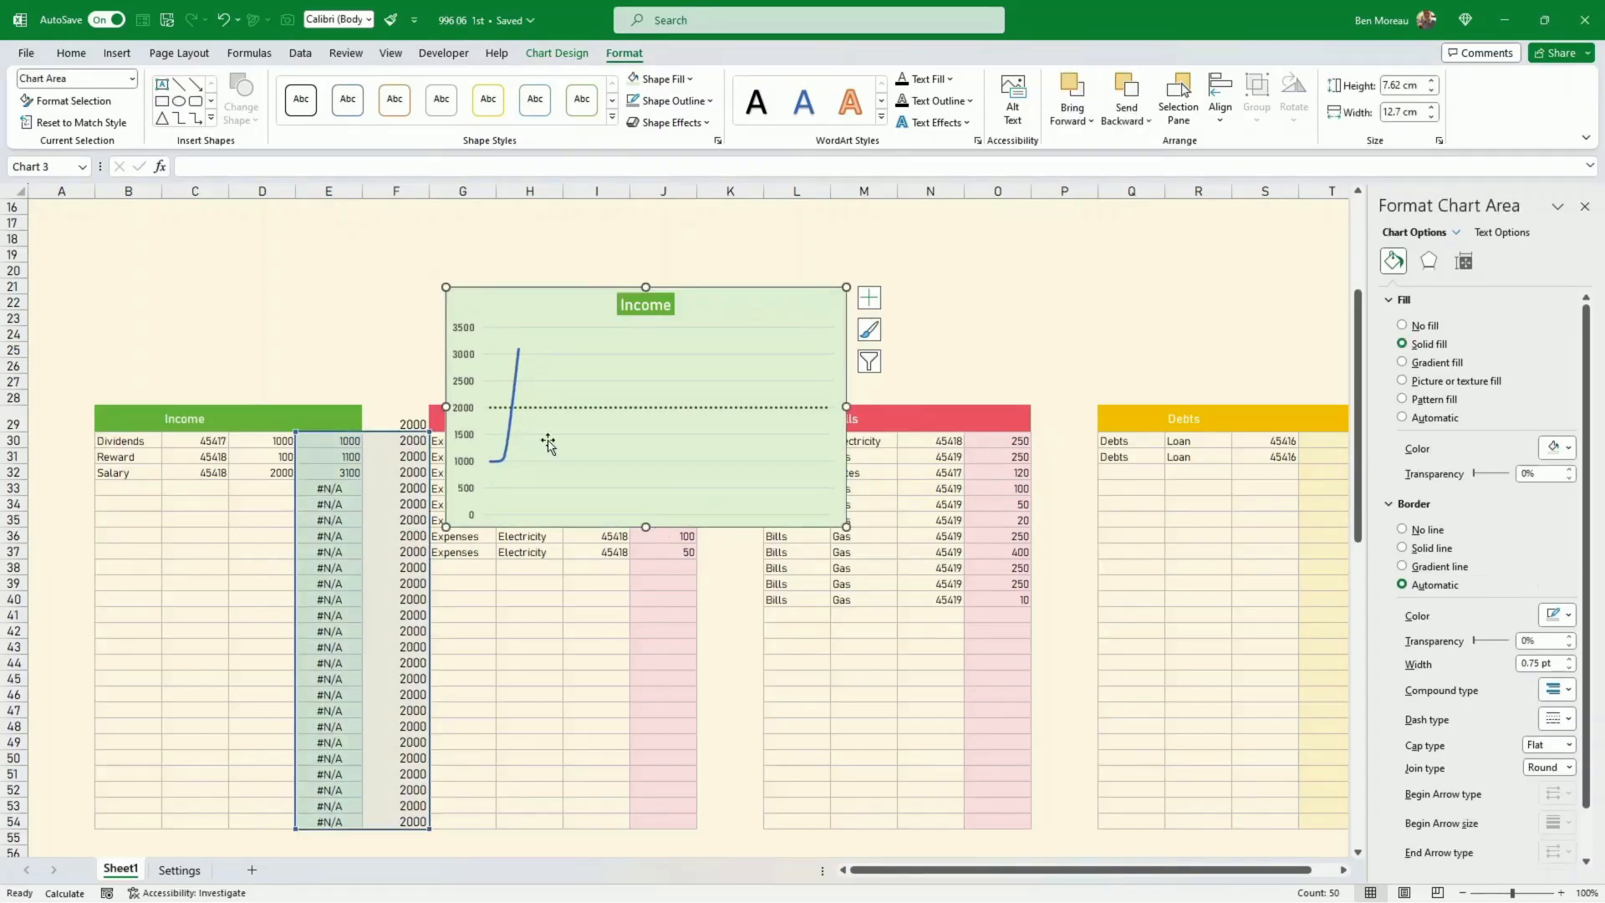
Change the smoothed income line's color to the darkest theme green
{"action": "left_click", "coordinate": [517, 381]}
{"action": "right_click", "coordinate": [517, 381]}
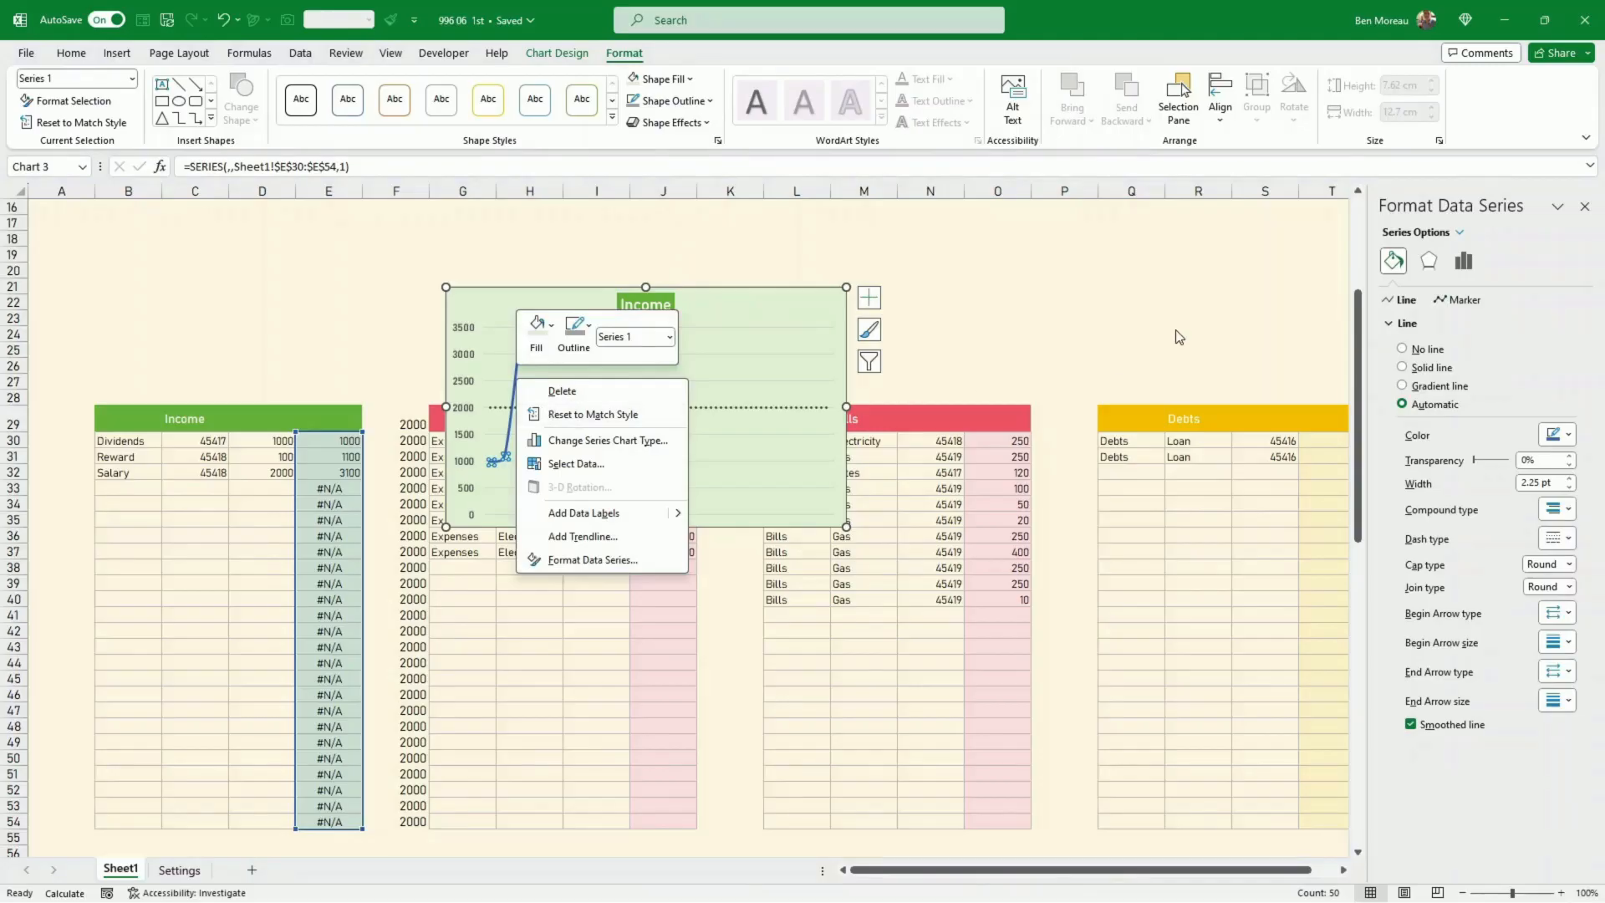
{"action": "left_click", "coordinate": [1568, 435]}
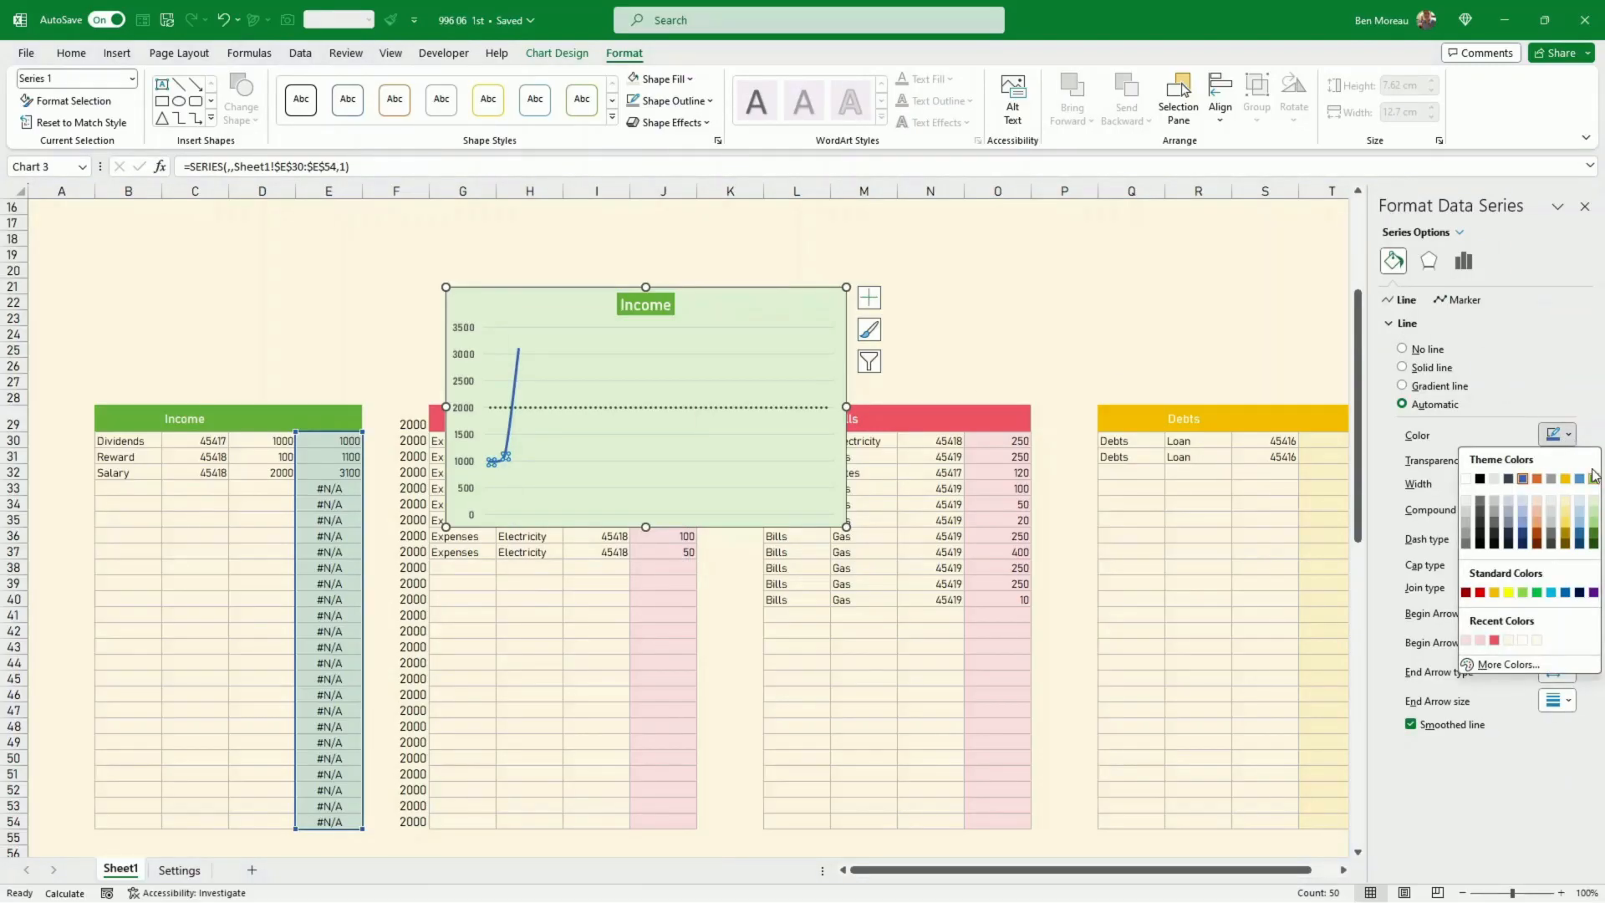
{"action": "left_click", "coordinate": [1593, 541]}
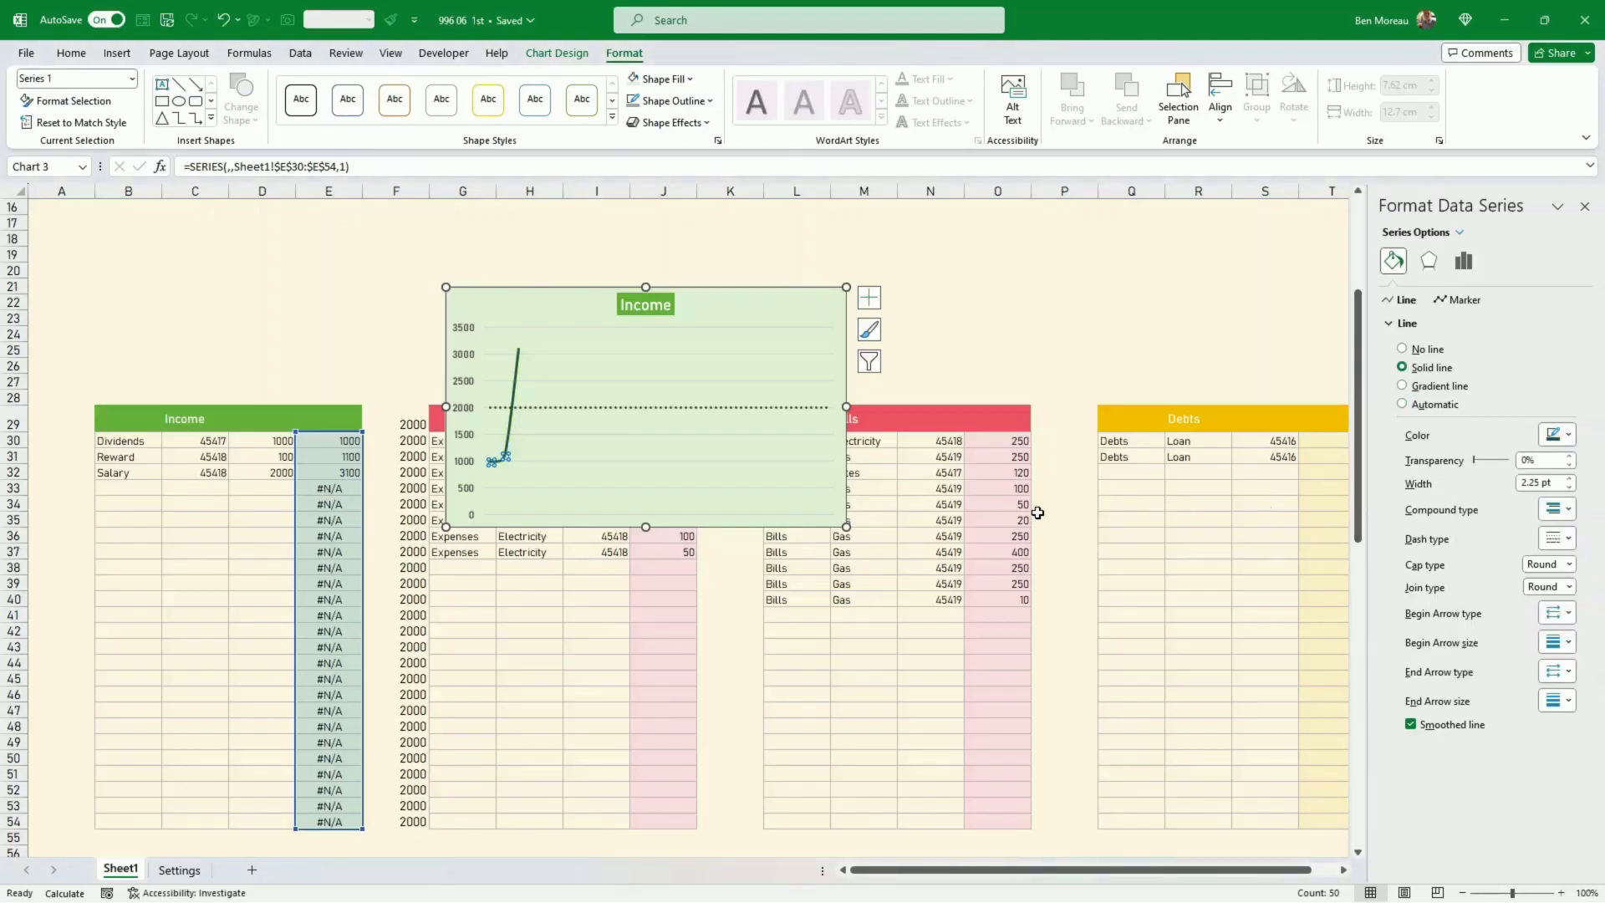
Move the chart directly above the Income table and shrink it to about 6.5 cm high and 8.3 cm wide
{"action": "left_click_drag", "start_coordinate": [847, 528], "coordinate": [358, 399]}
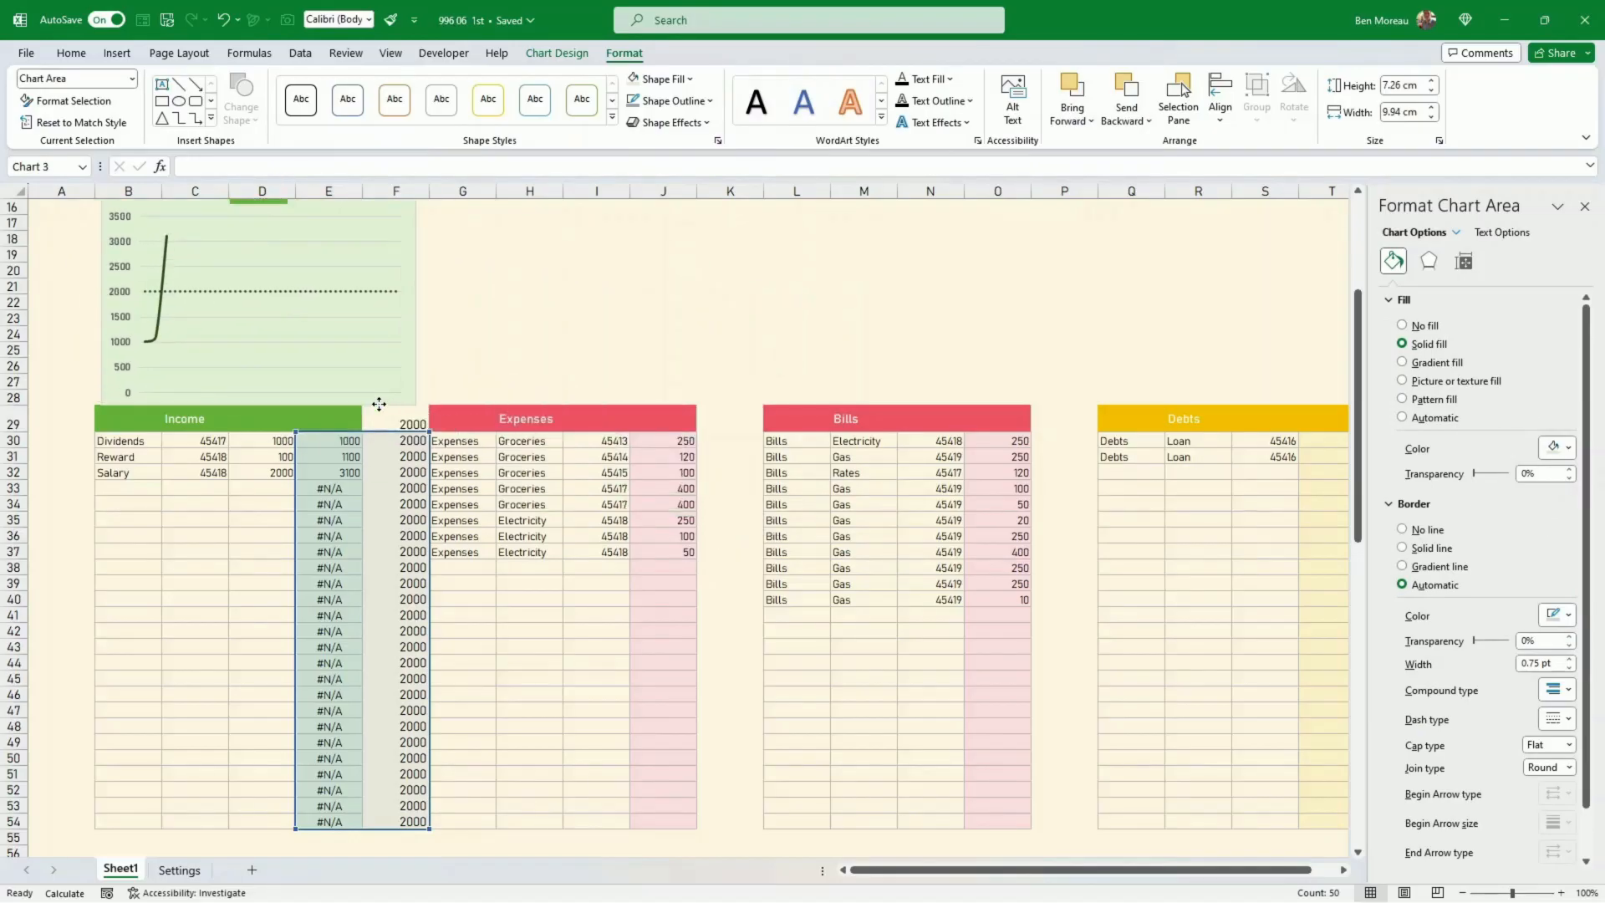
{"action": "scroll", "coordinate": [527, 357], "scroll_direction": "up", "scroll_amount": 2}
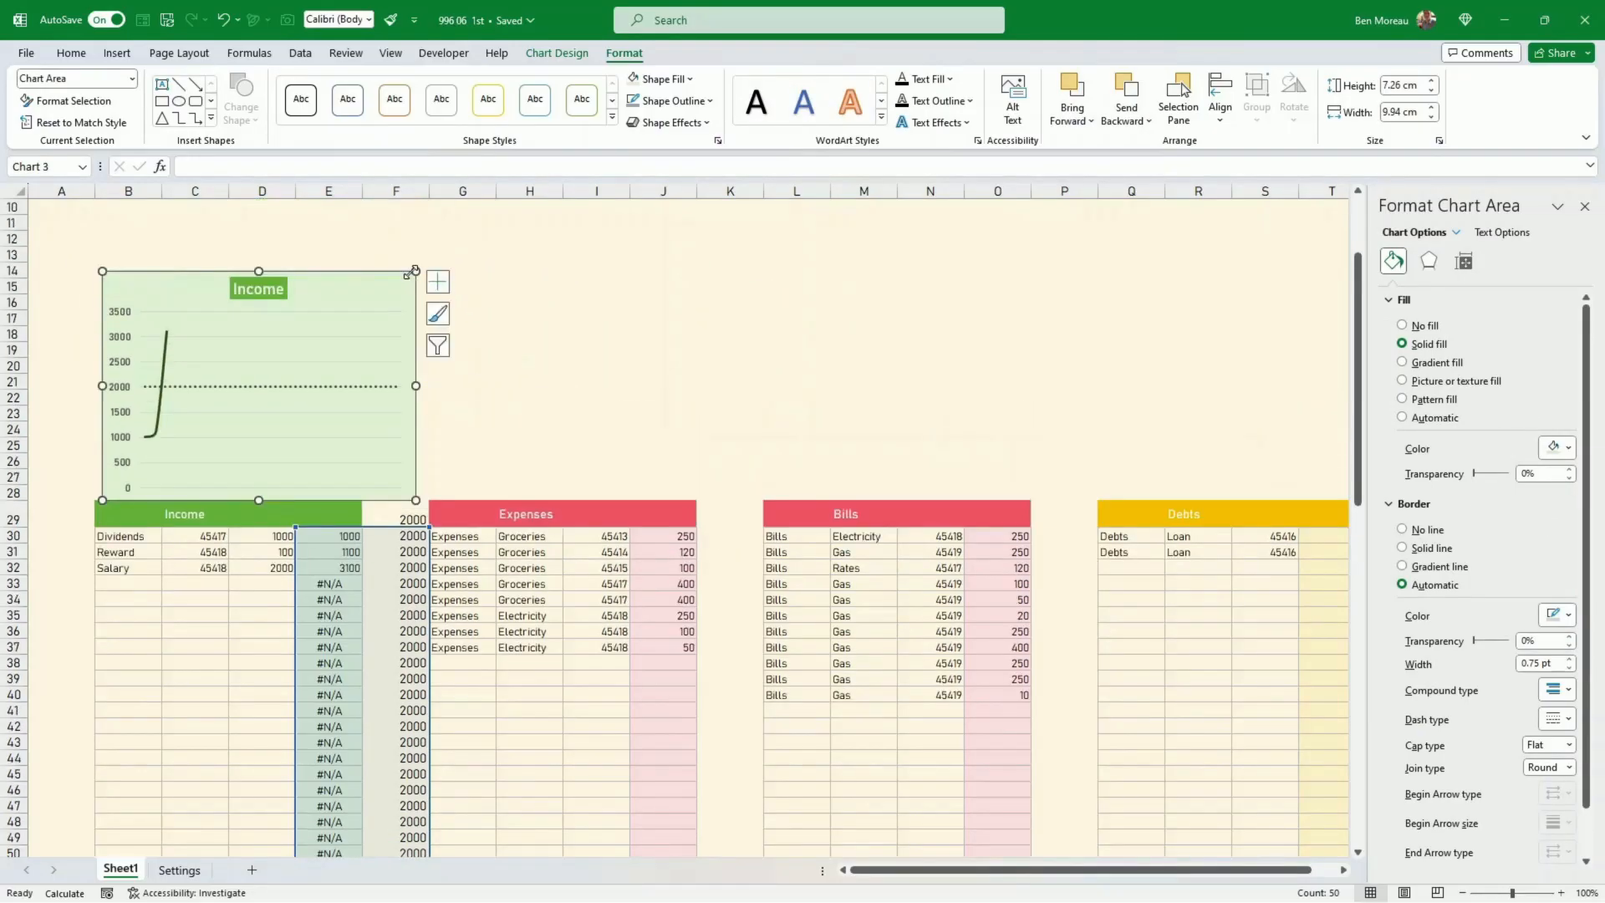
{"action": "left_click_drag", "start_coordinate": [415, 267], "coordinate": [362, 298]}
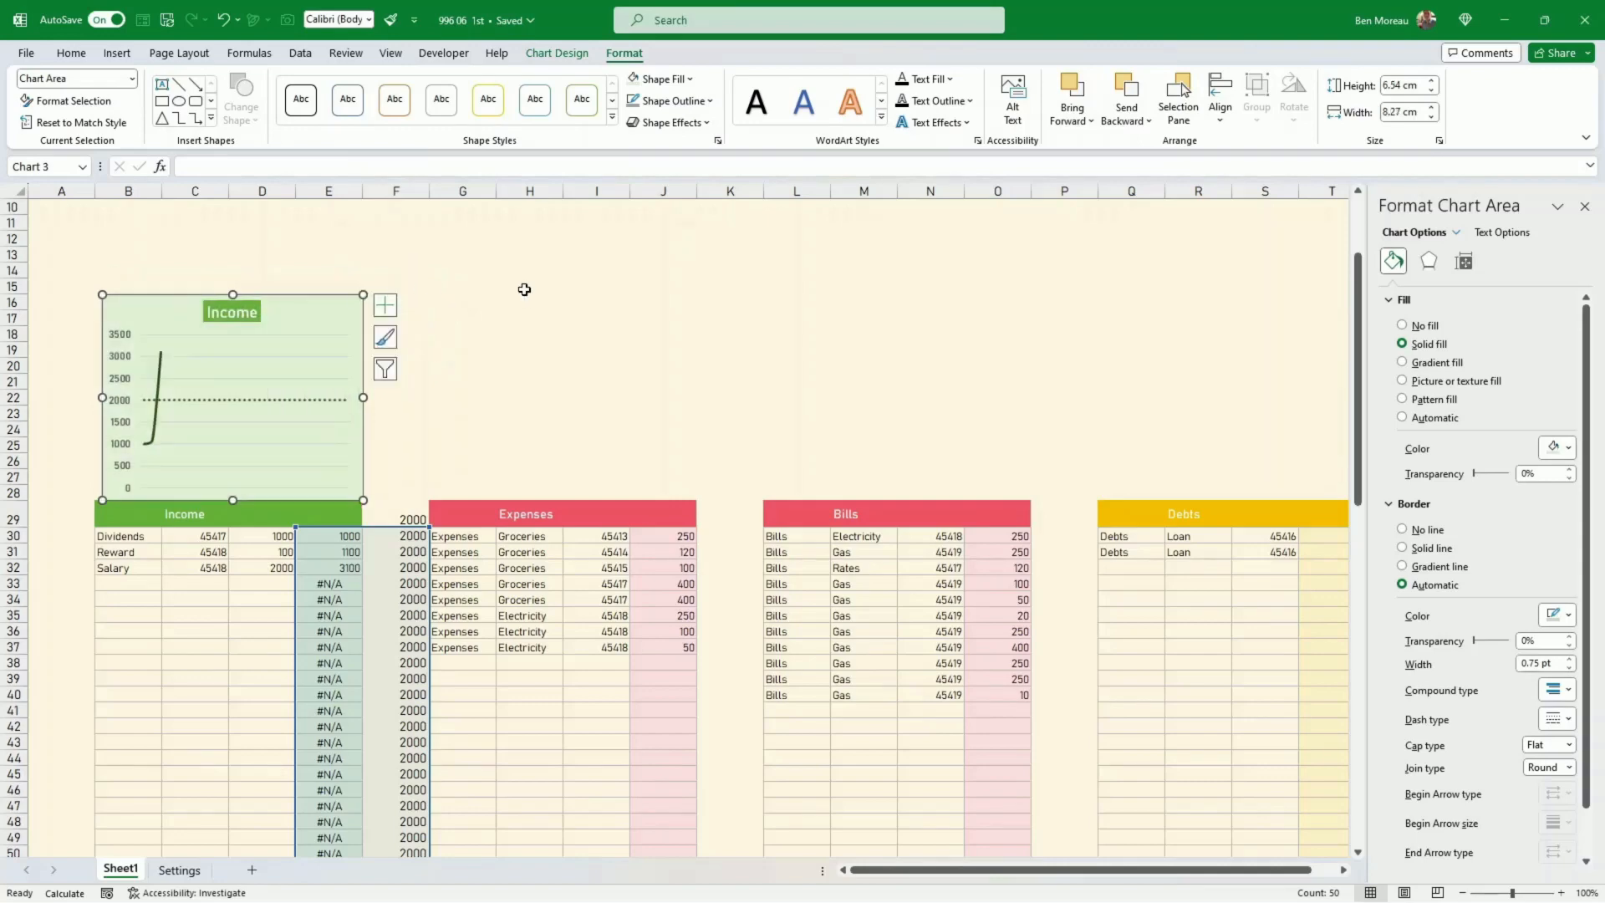
Hide the helper values in F29:F54 by setting their font to the recent cream color that matches the sheet background
{"action": "left_click", "coordinate": [529, 445]}
{"action": "left_click_drag", "start_coordinate": [410, 513], "coordinate": [404, 817]}
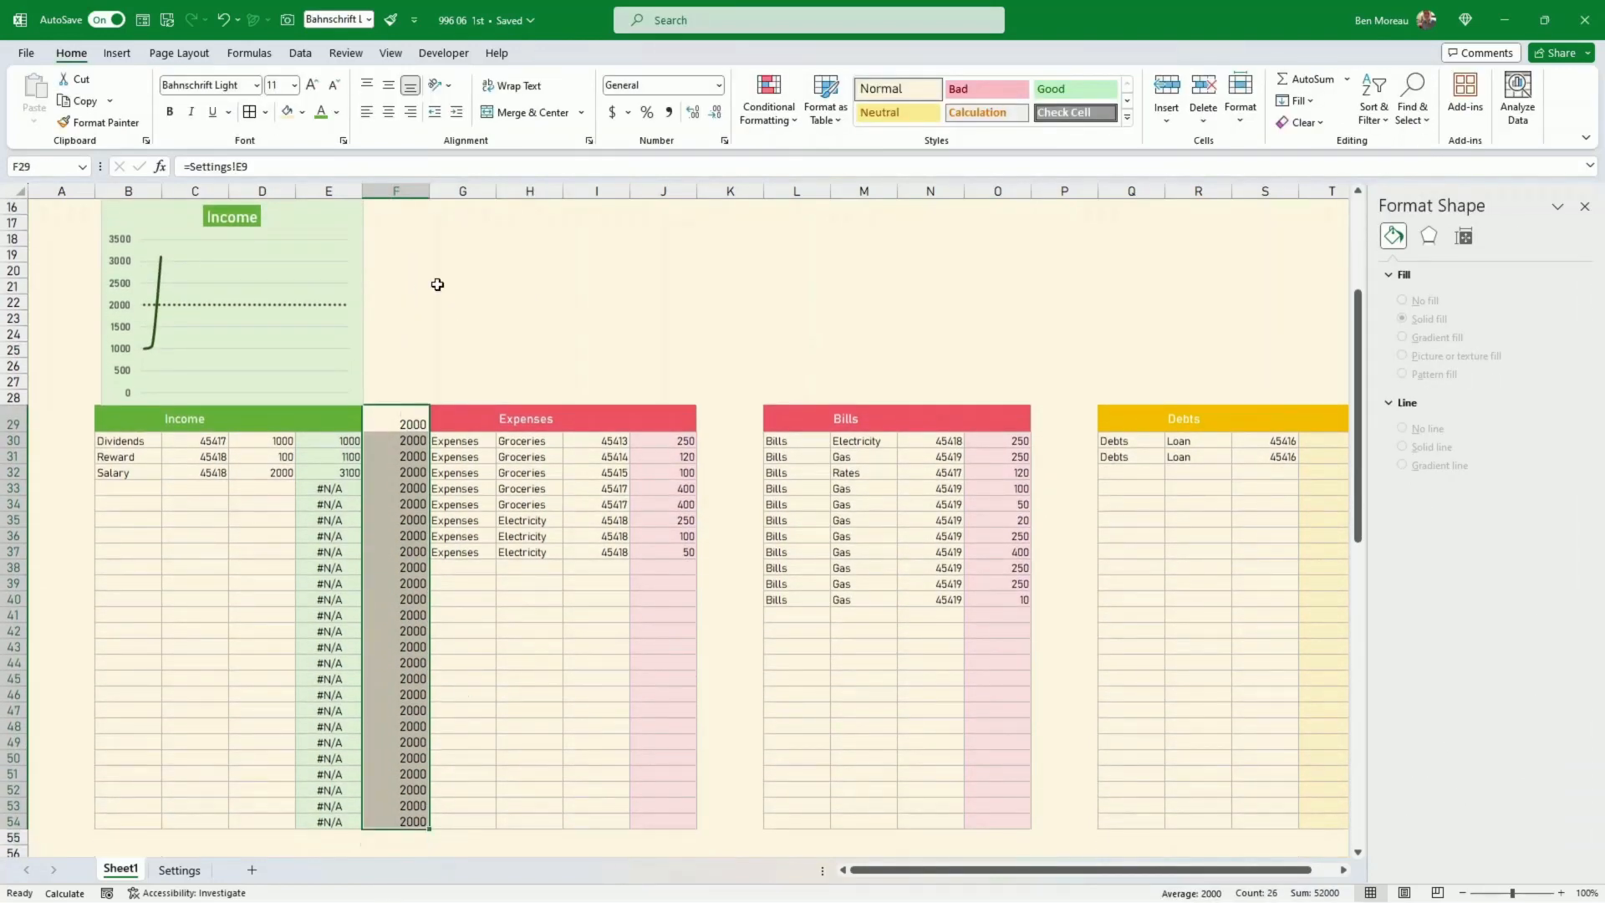
{"action": "left_click", "coordinate": [339, 112]}
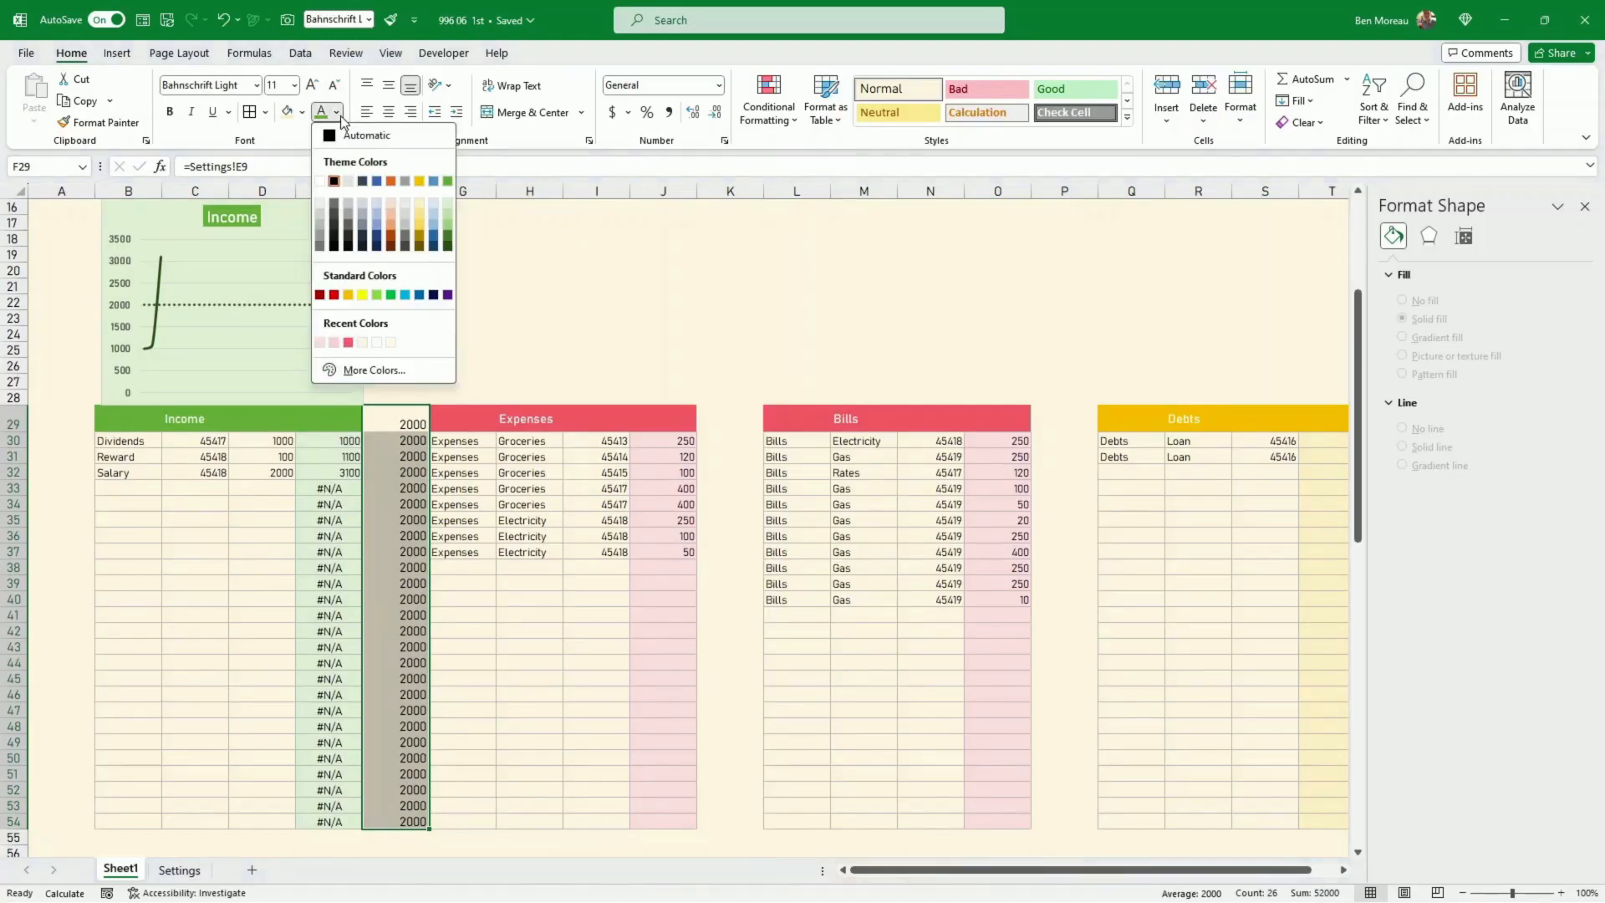
{"action": "left_click", "coordinate": [391, 342]}
{"action": "left_click", "coordinate": [423, 367]}
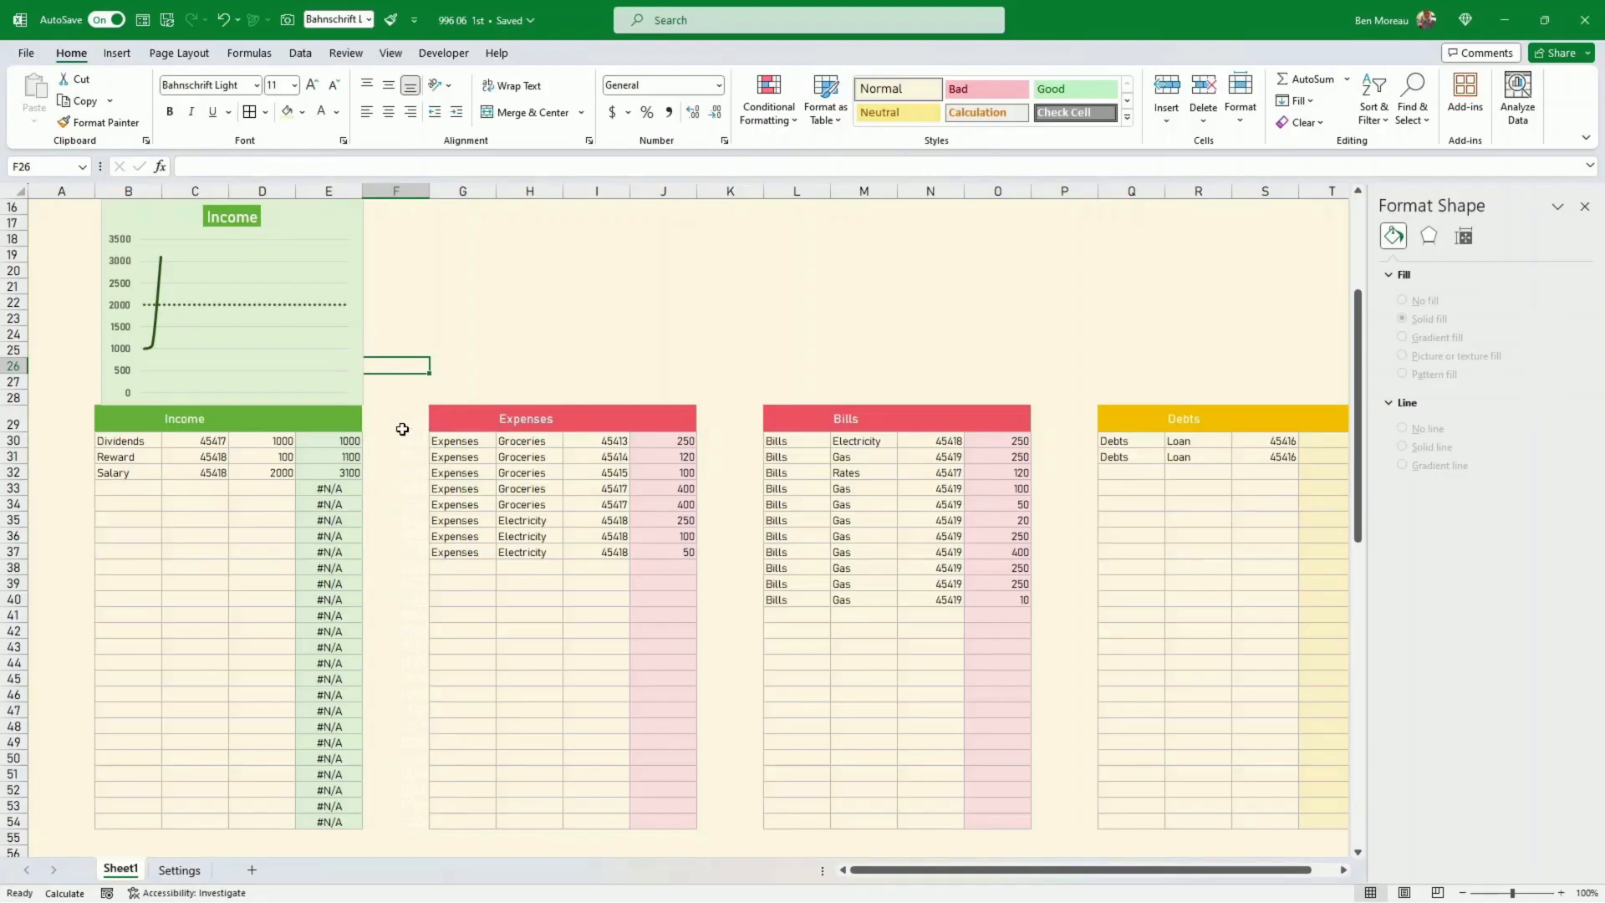
{"action": "left_click_drag", "start_coordinate": [401, 418], "coordinate": [389, 817]}
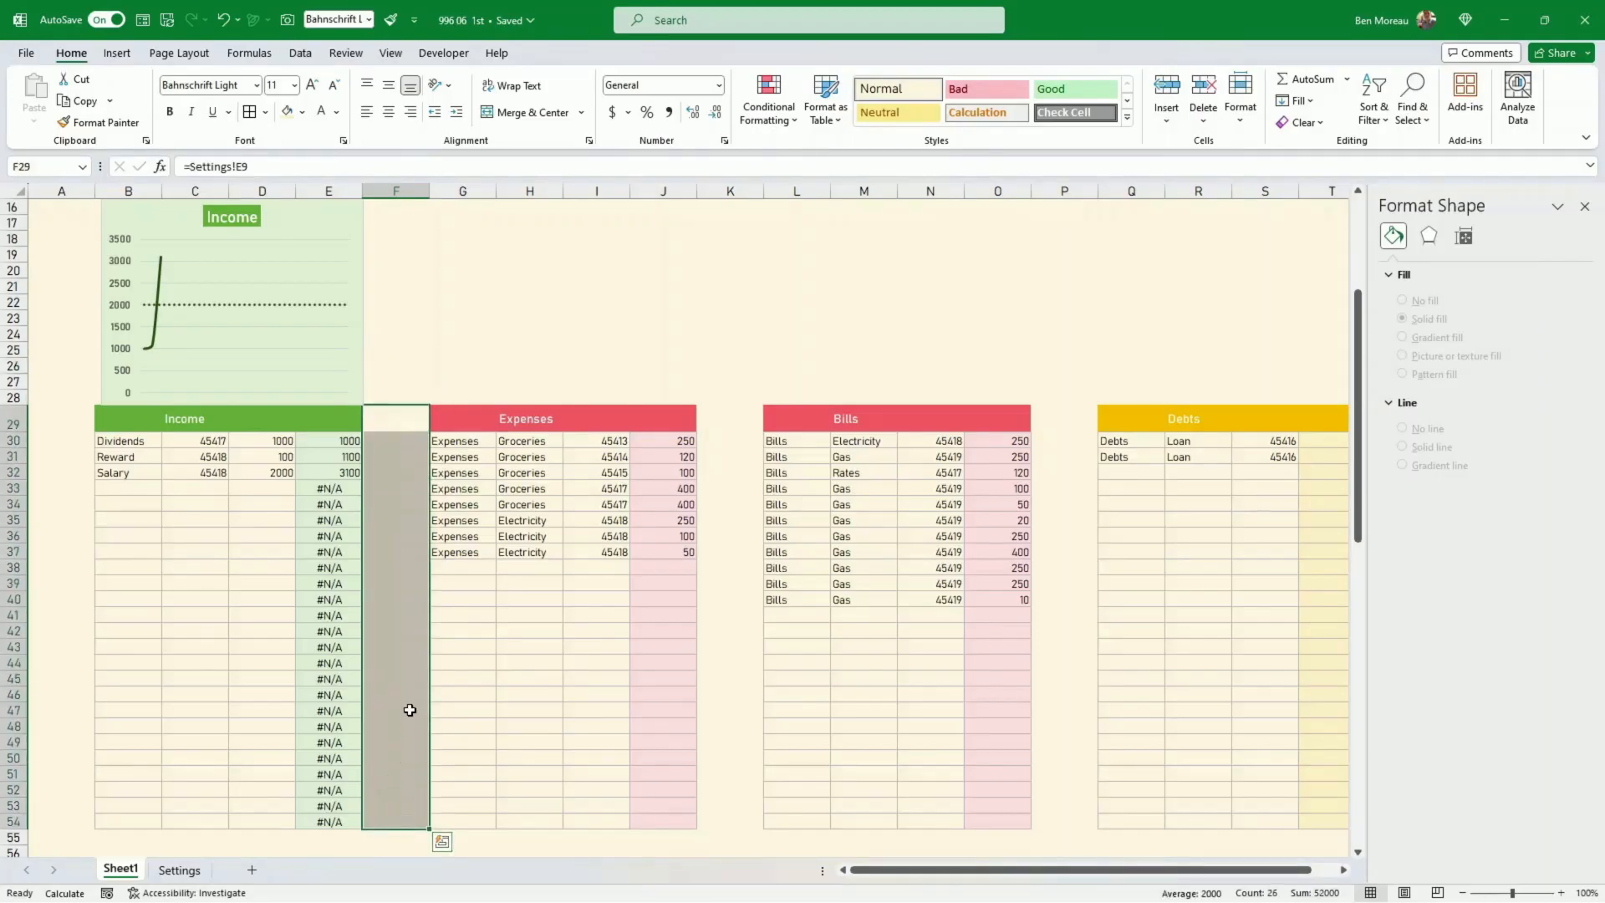
{"action": "left_click", "coordinate": [411, 698]}
Widen the chart to about 8.5 cm so its left edge aligns with the Income table's edge
{"action": "scroll", "coordinate": [392, 376], "scroll_direction": "up", "scroll_amount": 2}
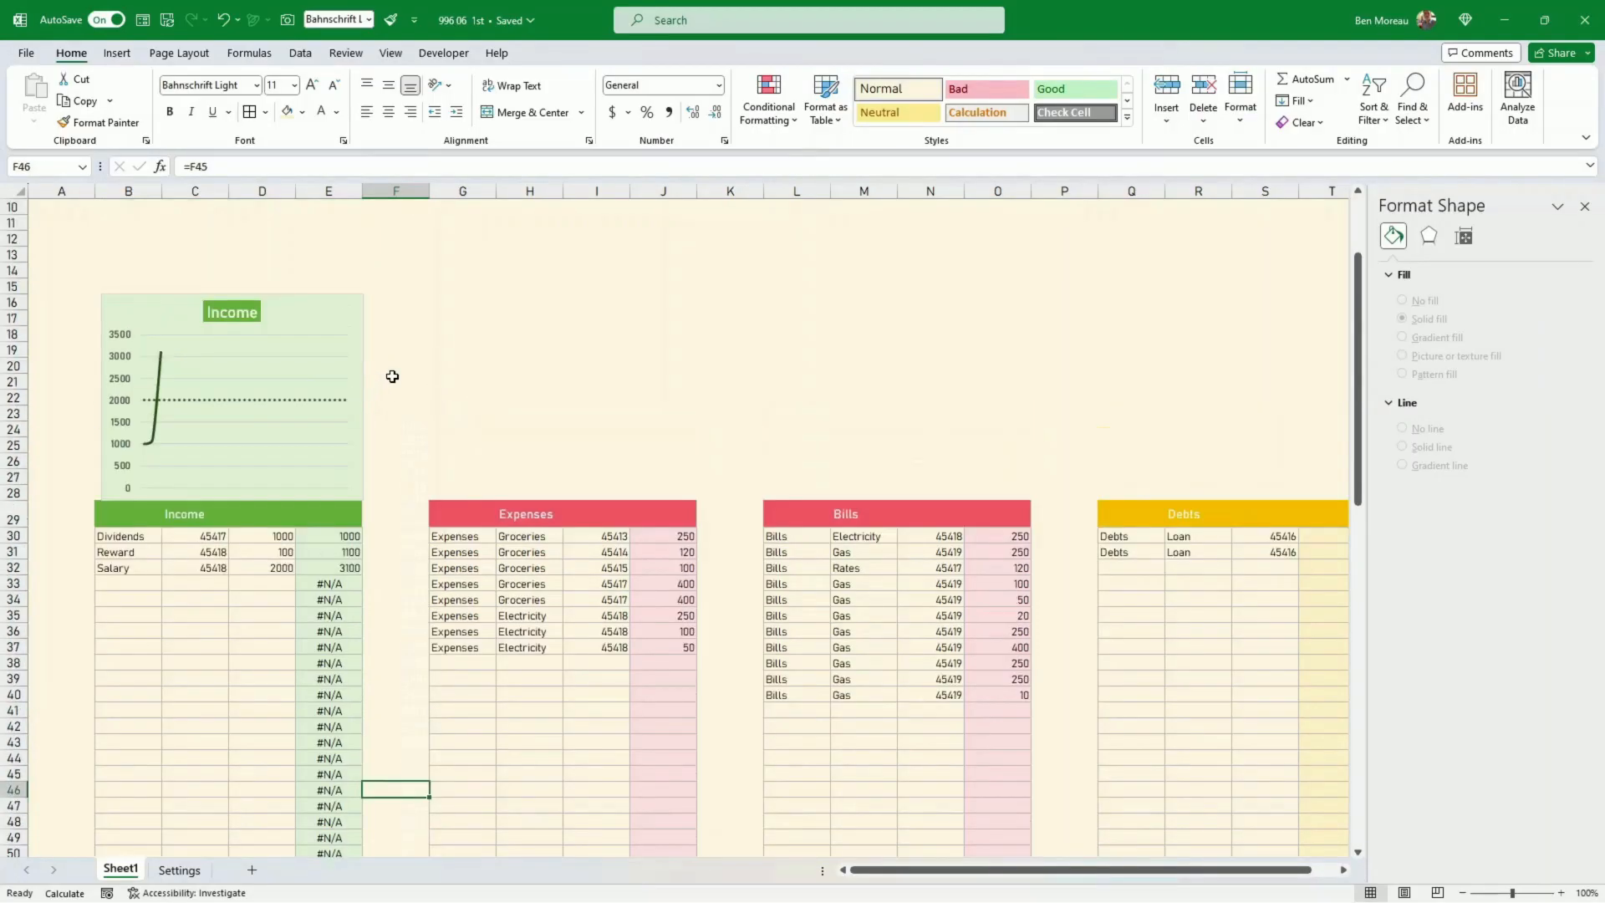
{"action": "left_click", "coordinate": [365, 476]}
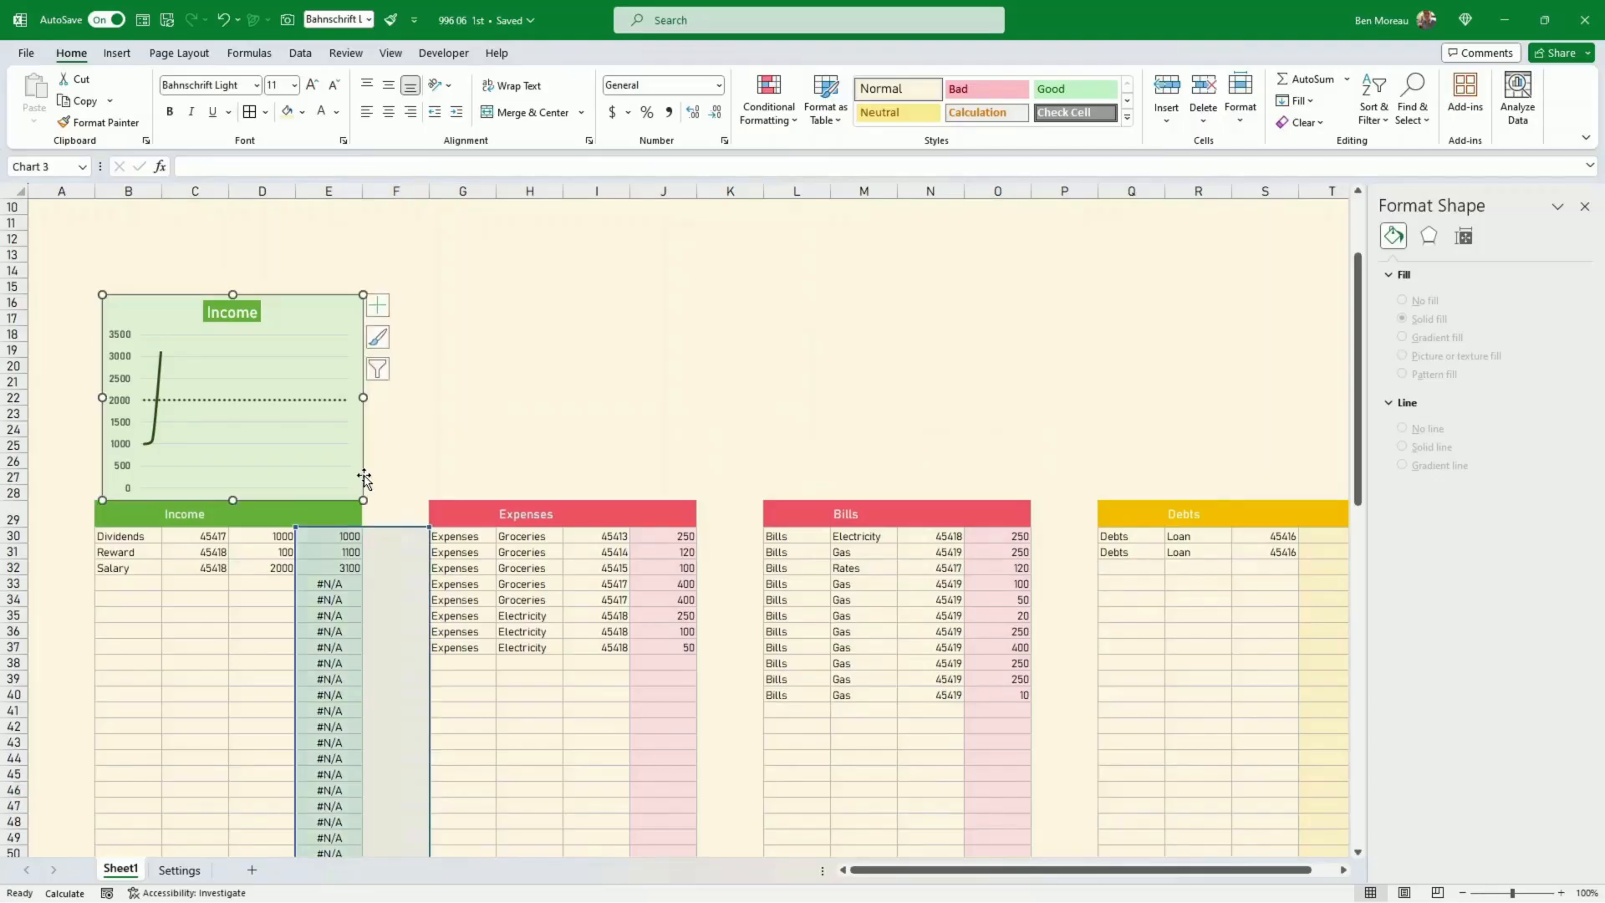
{"action": "left_click_drag", "start_coordinate": [99, 398], "coordinate": [94, 398]}
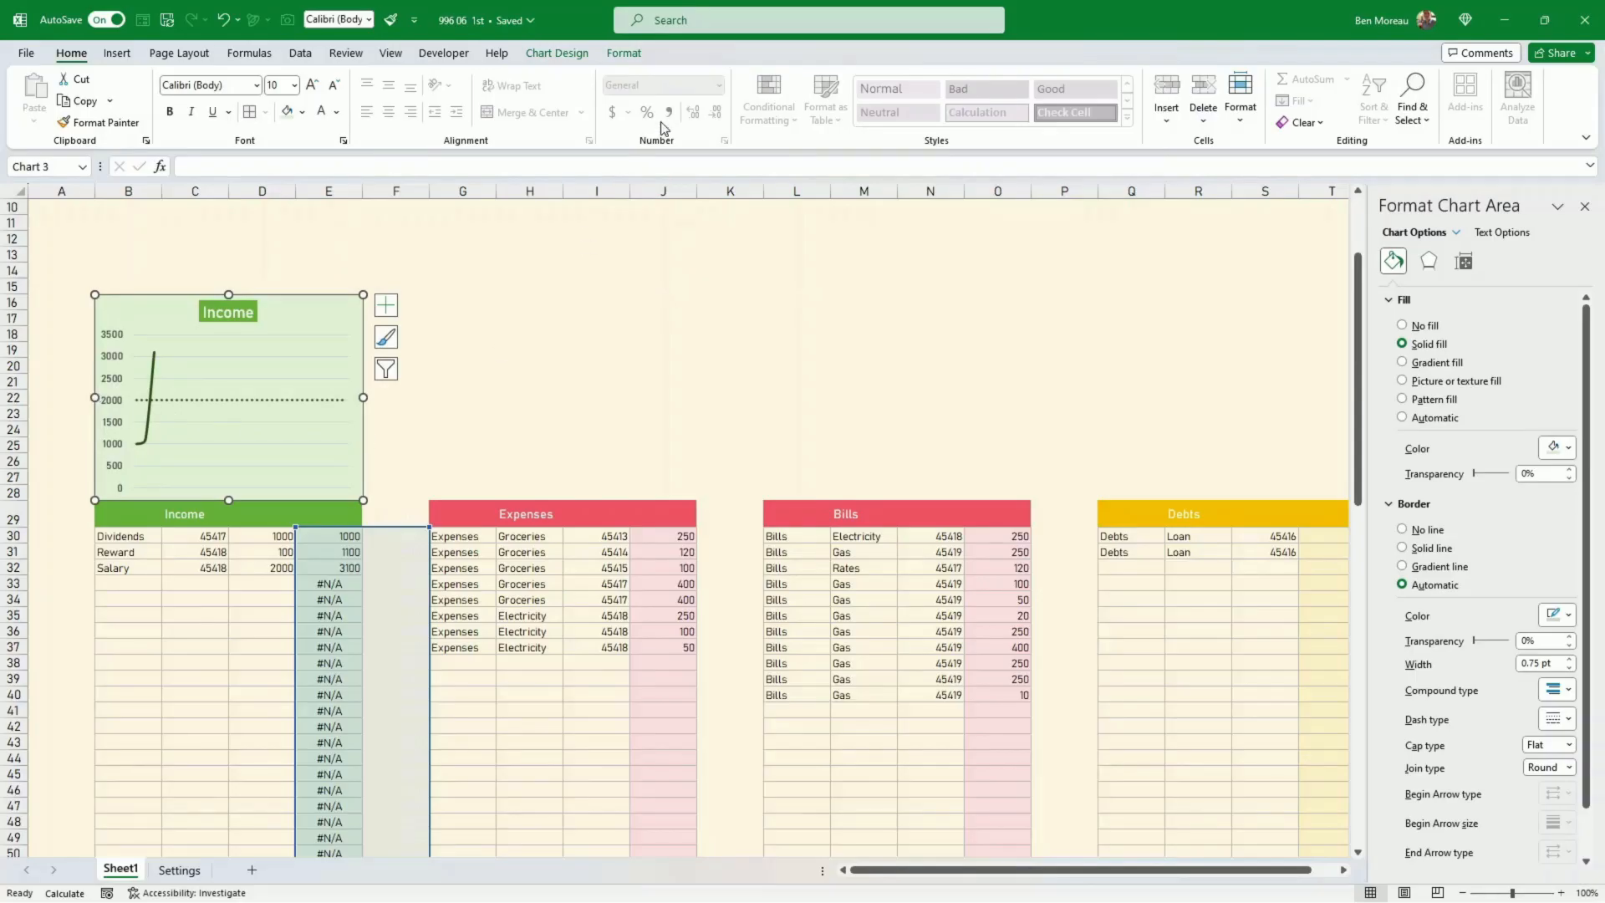
Give the Income chart area an outline in the standard theme green
{"action": "left_click", "coordinate": [637, 54]}
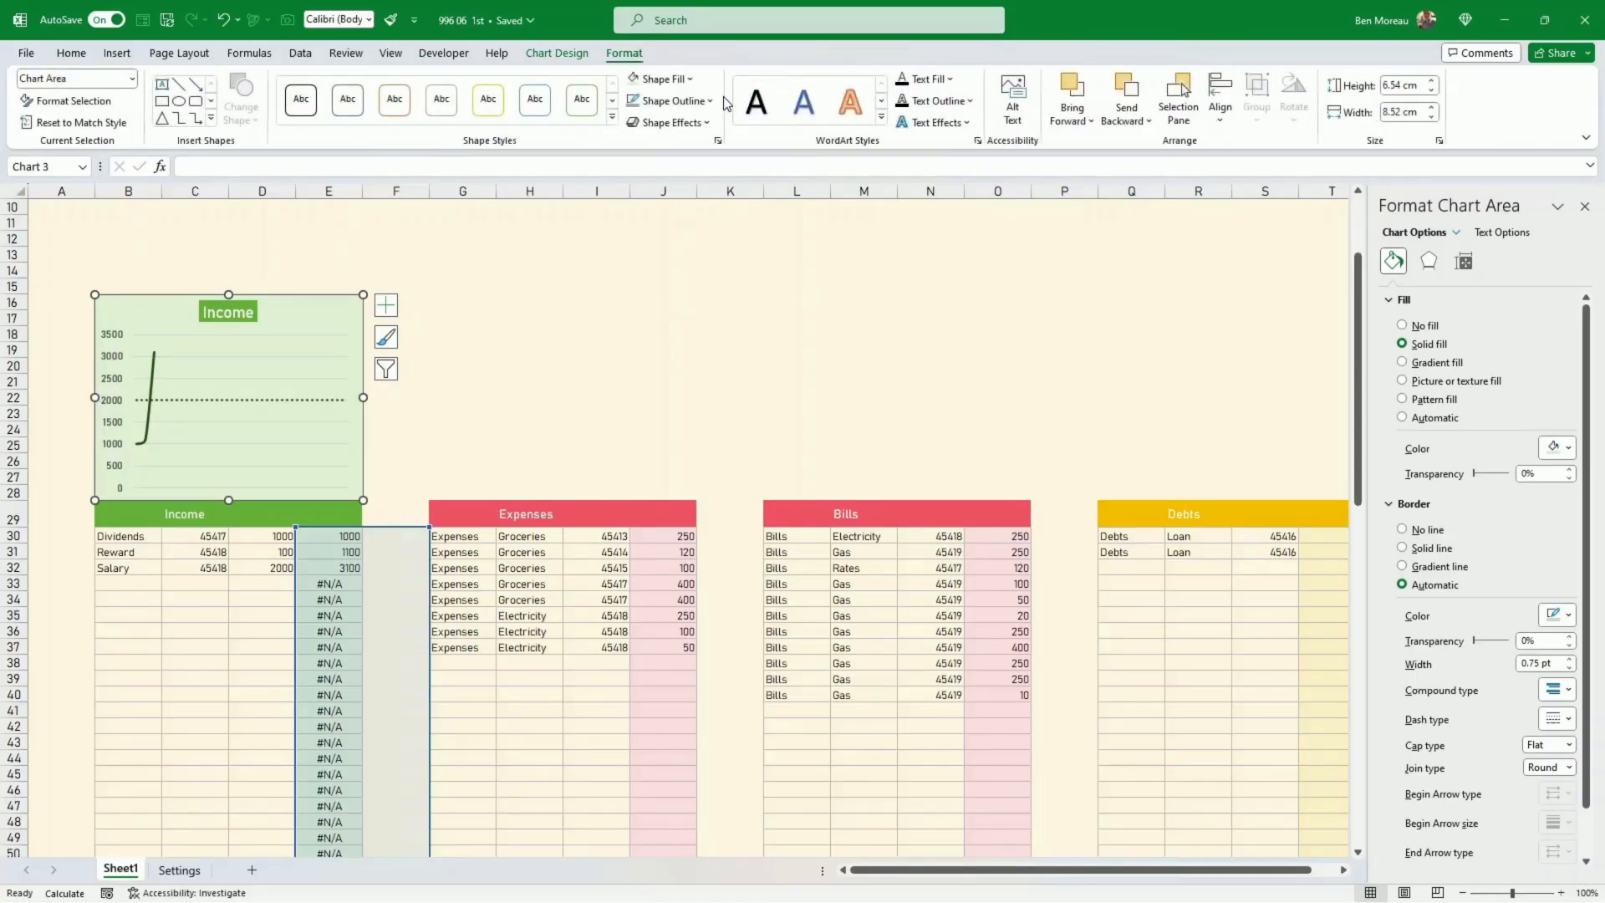
{"action": "left_click", "coordinate": [710, 102]}
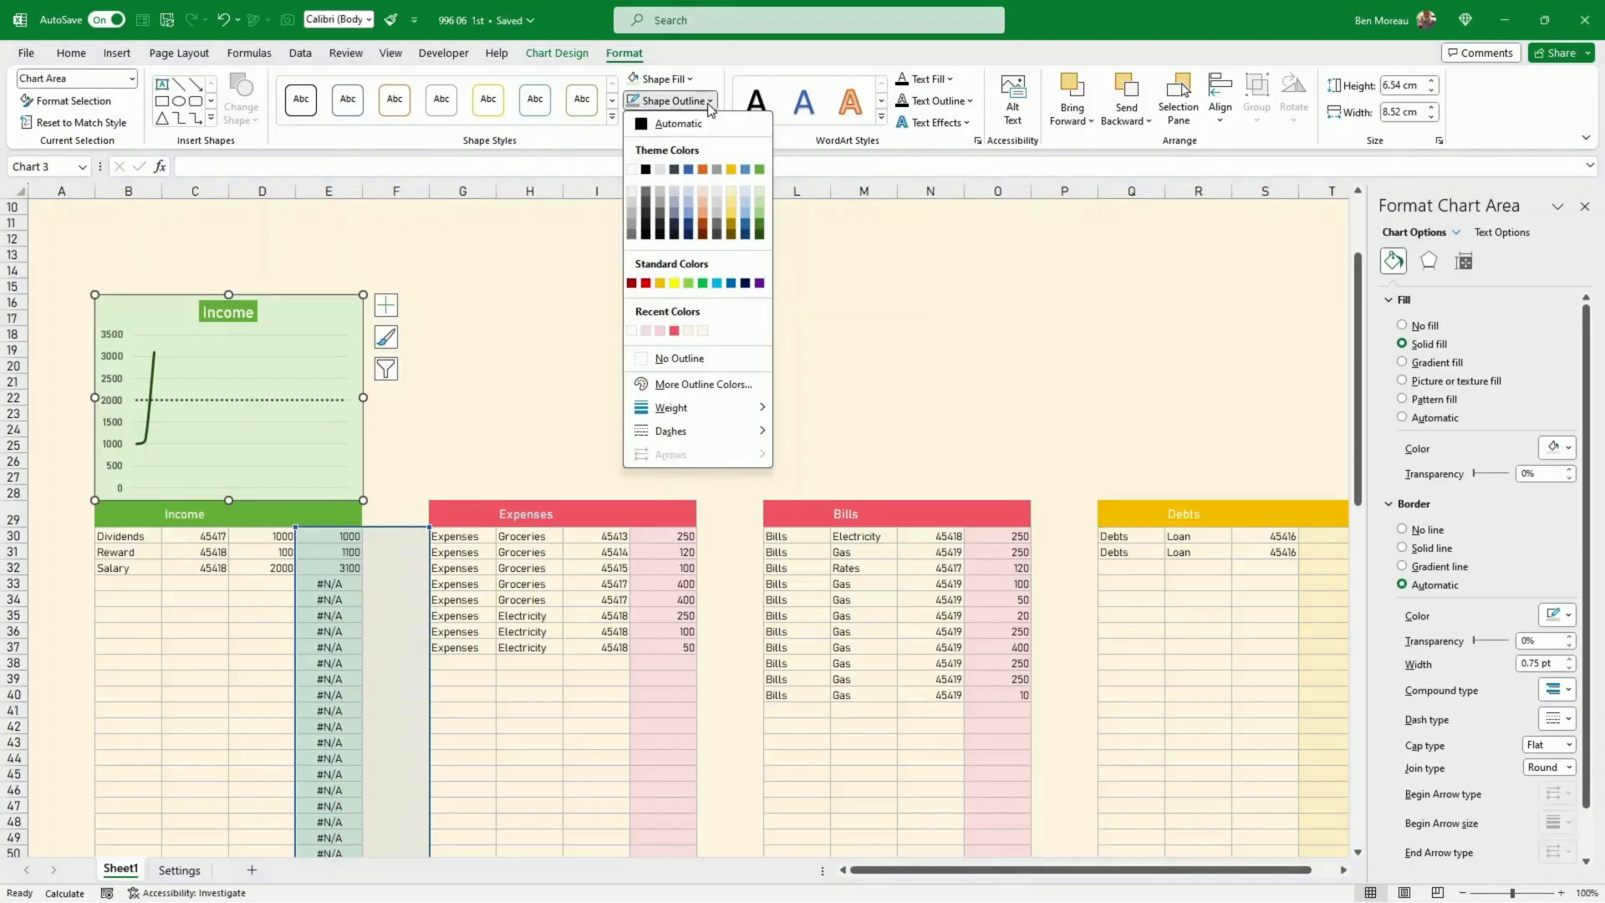
{"action": "left_click", "coordinate": [759, 170]}
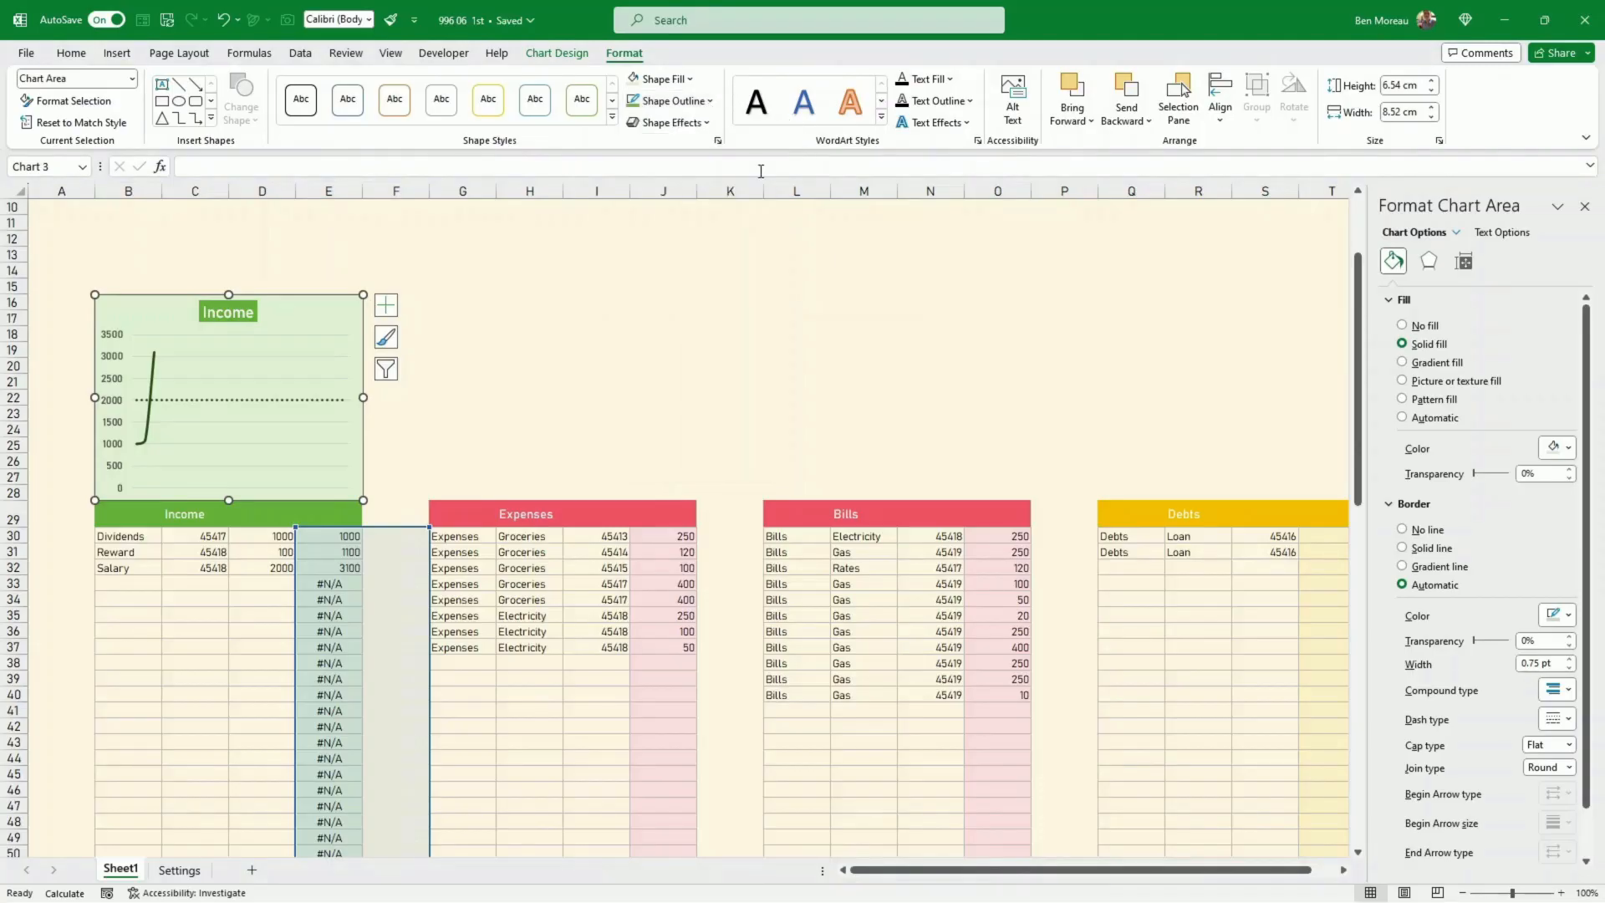
{"action": "left_click", "coordinate": [717, 317]}
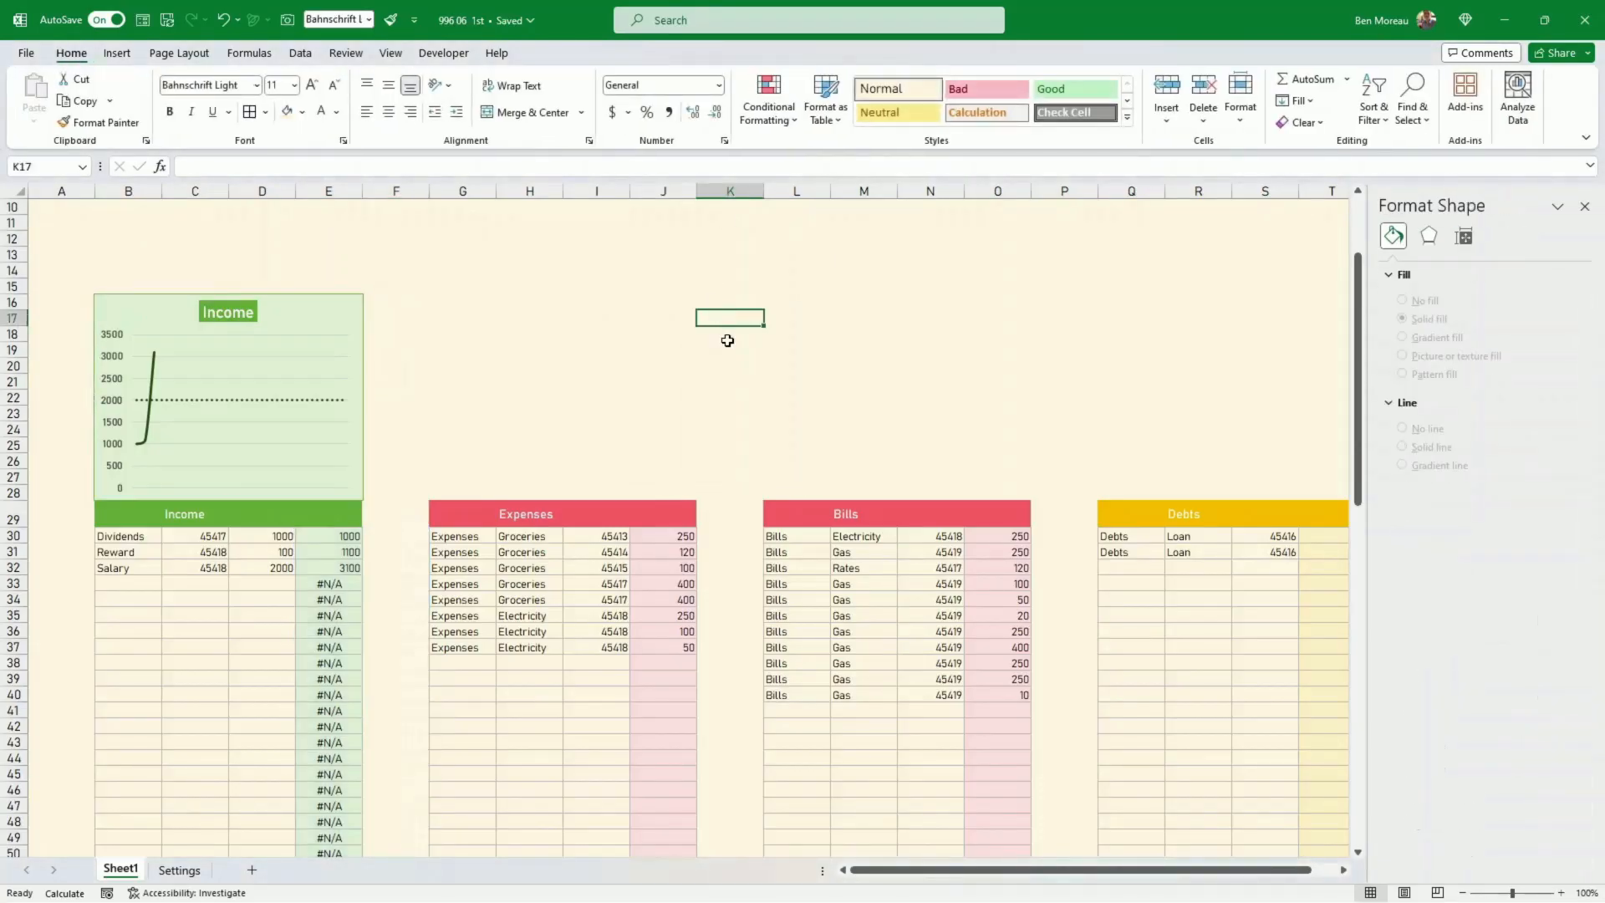
Set the weight of the chart's dotted 2000 line to 1½ pt
{"action": "left_click", "coordinate": [310, 402]}
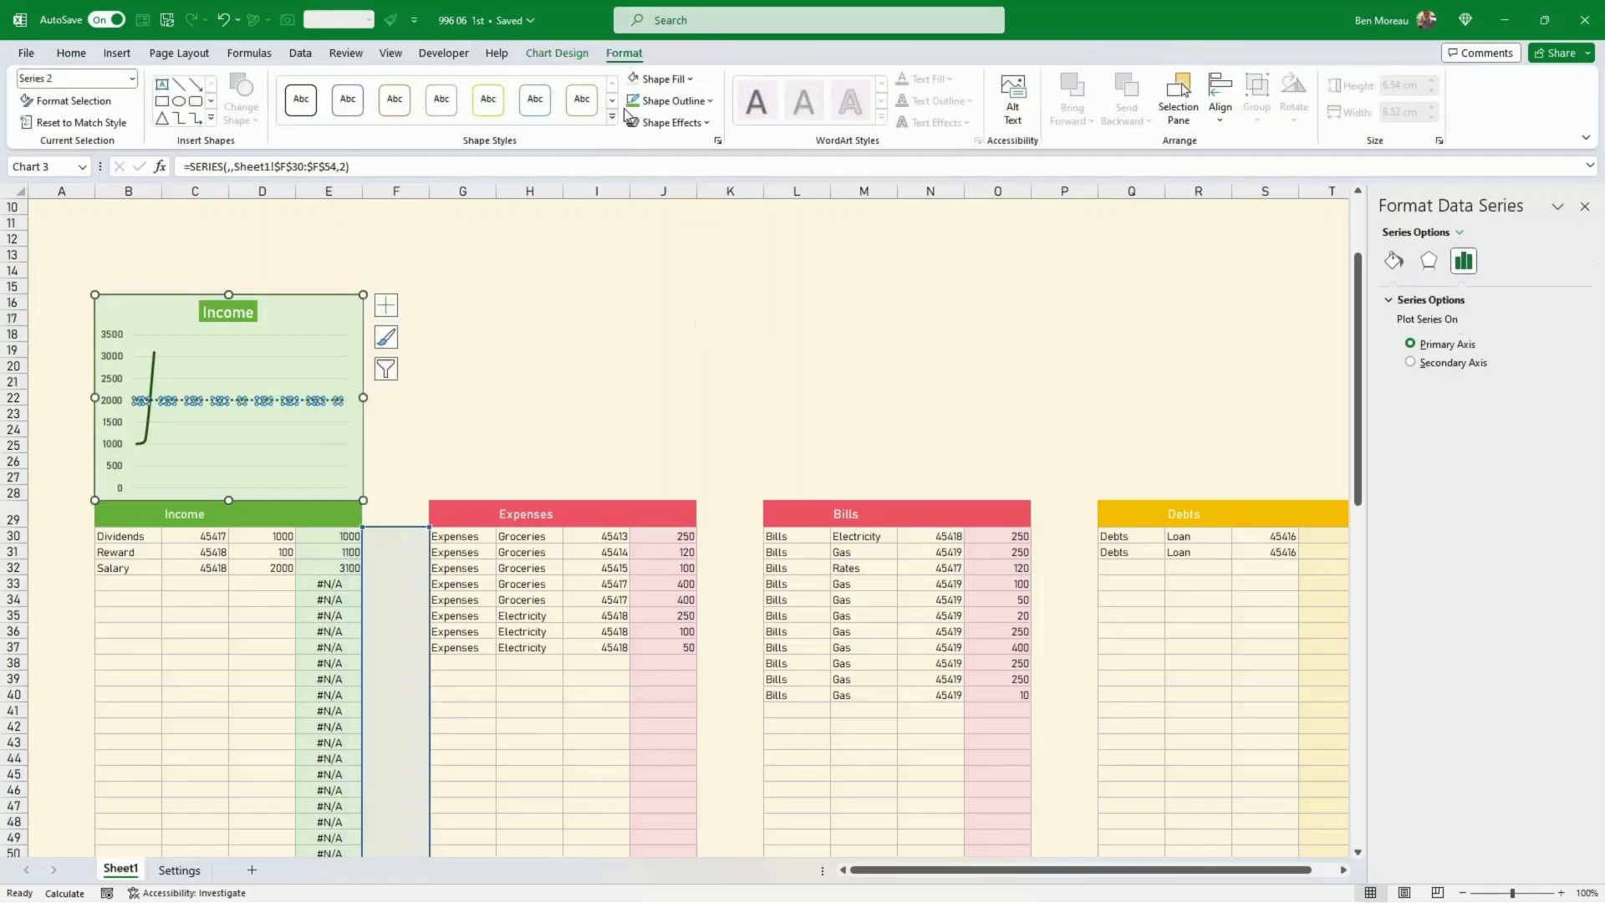
{"action": "left_click", "coordinate": [663, 101]}
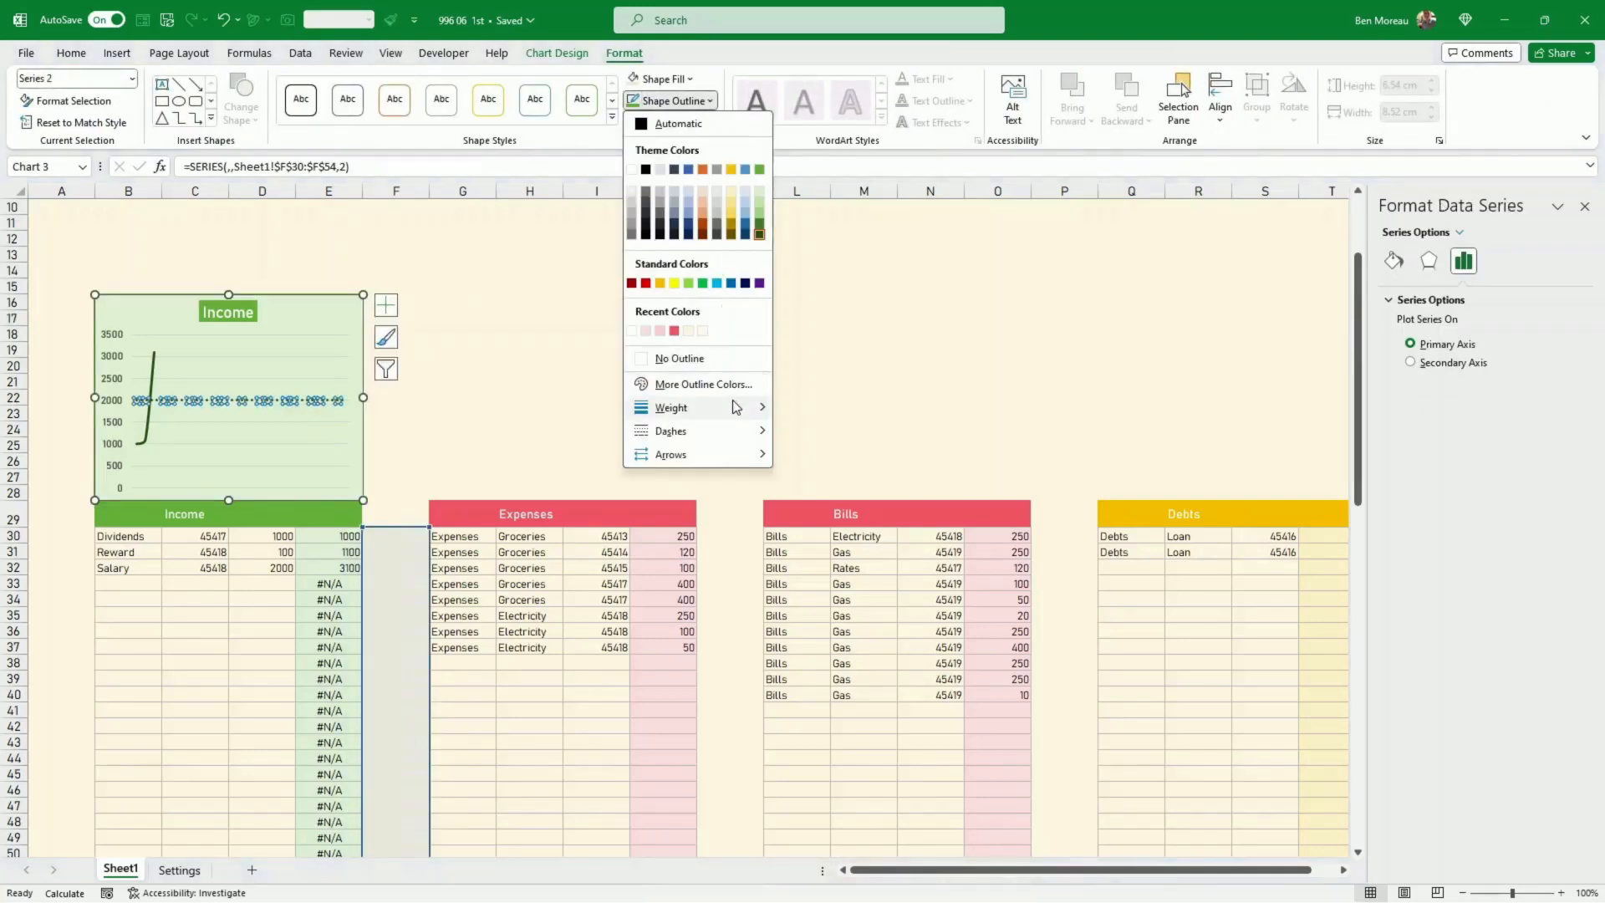
{"action": "mouse_move", "coordinate": [734, 407]}
{"action": "left_click", "coordinate": [830, 496]}
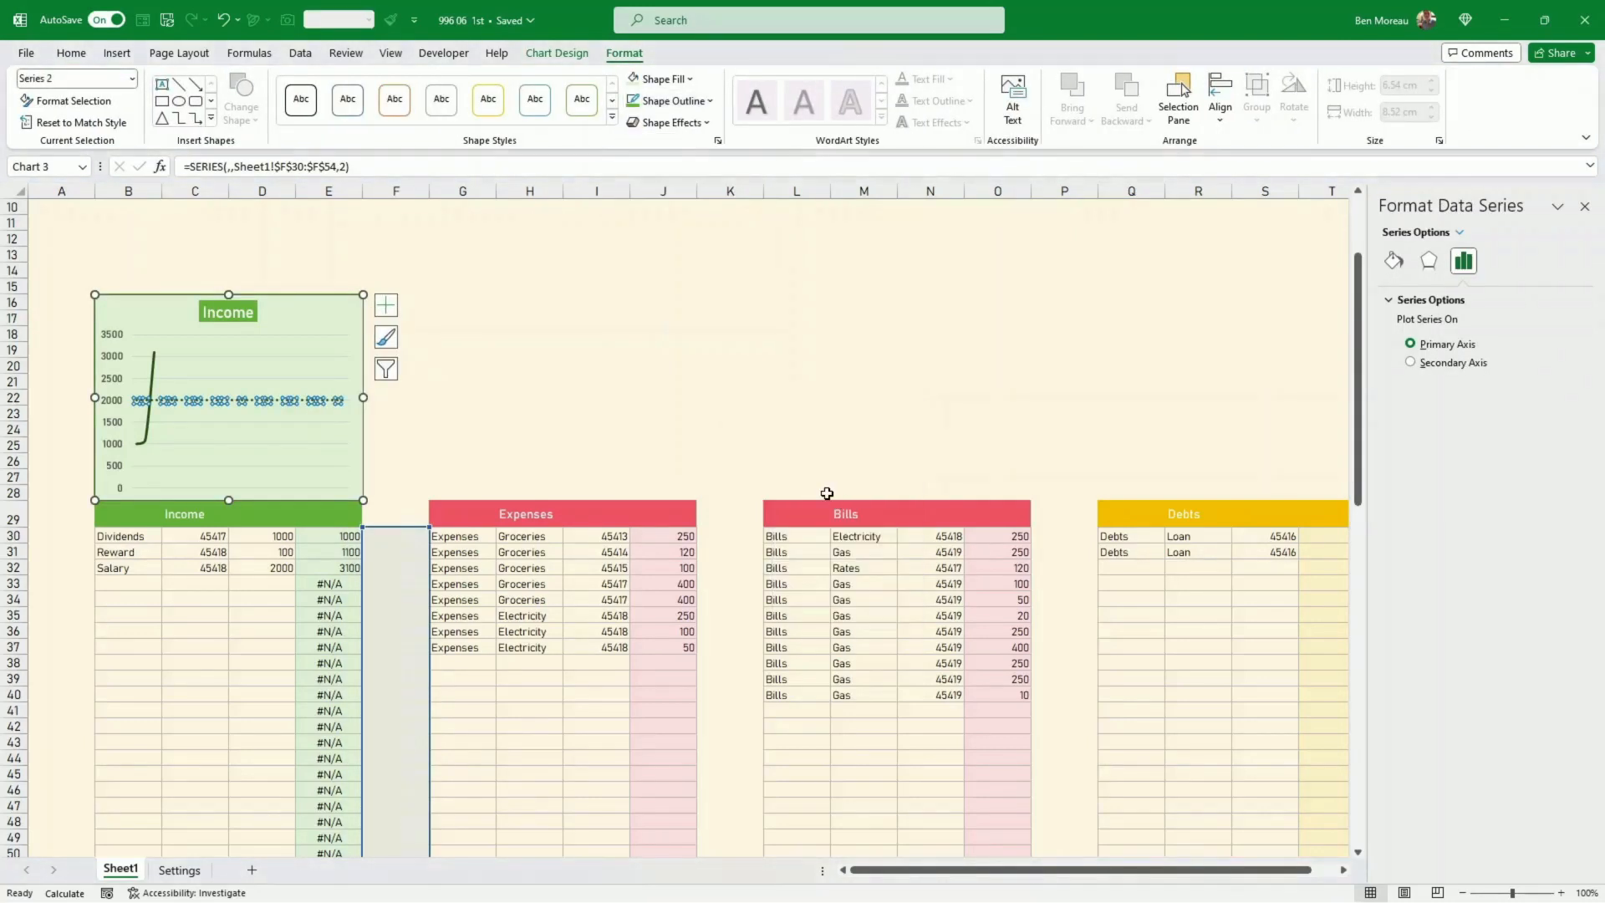
Set the weight of the chart's rising income line to 1½ pt
{"action": "left_click", "coordinate": [749, 459]}
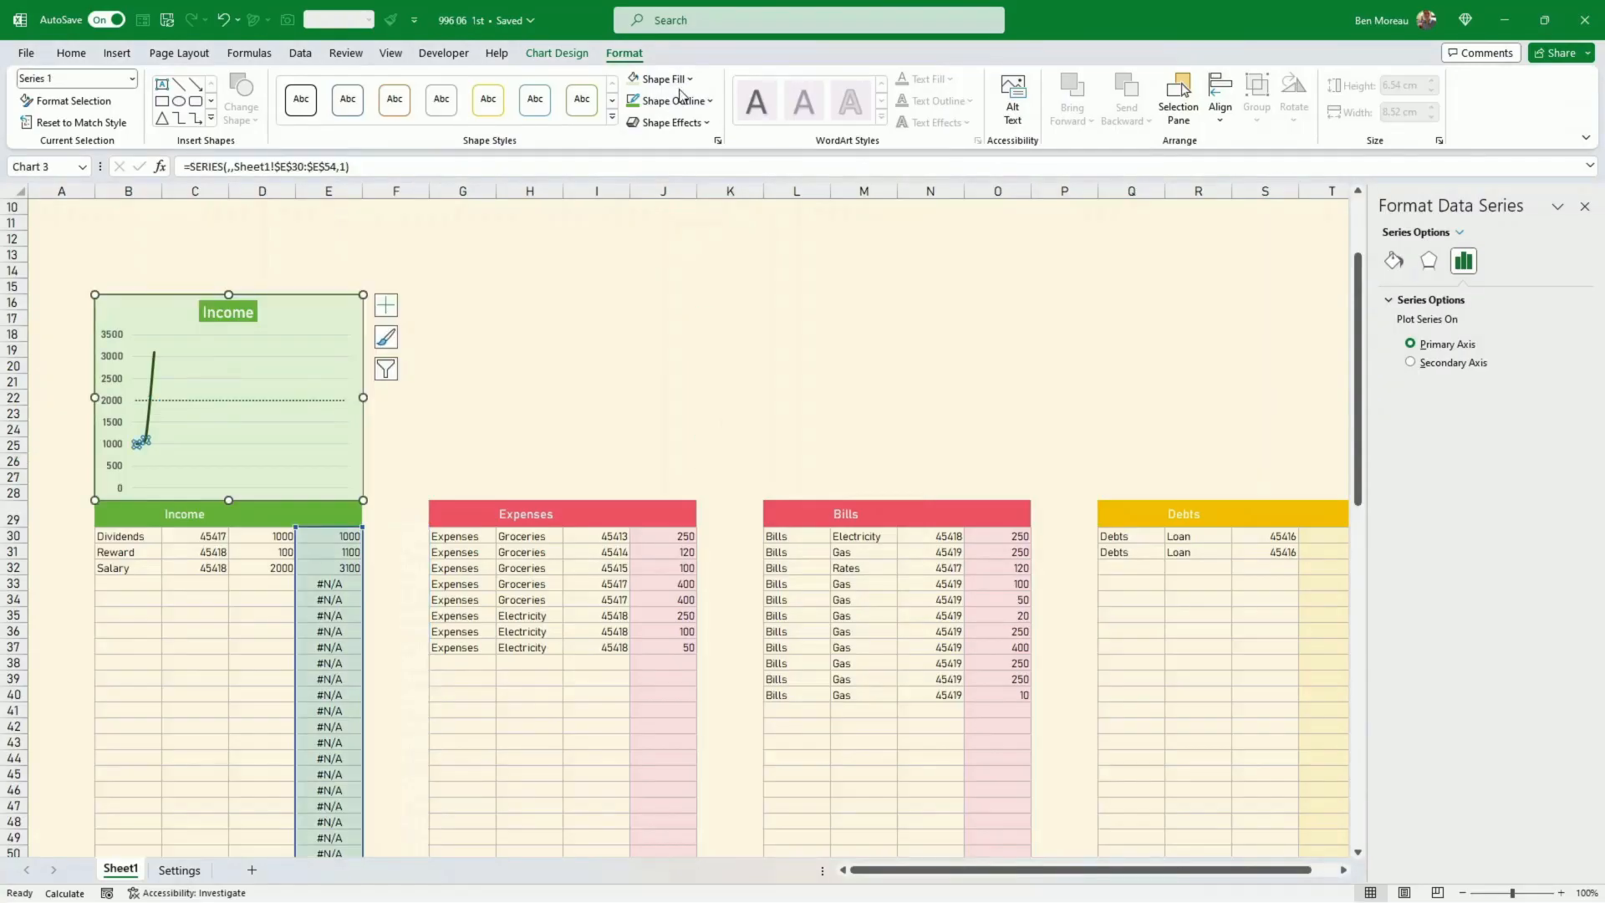
{"action": "left_click", "coordinate": [679, 100]}
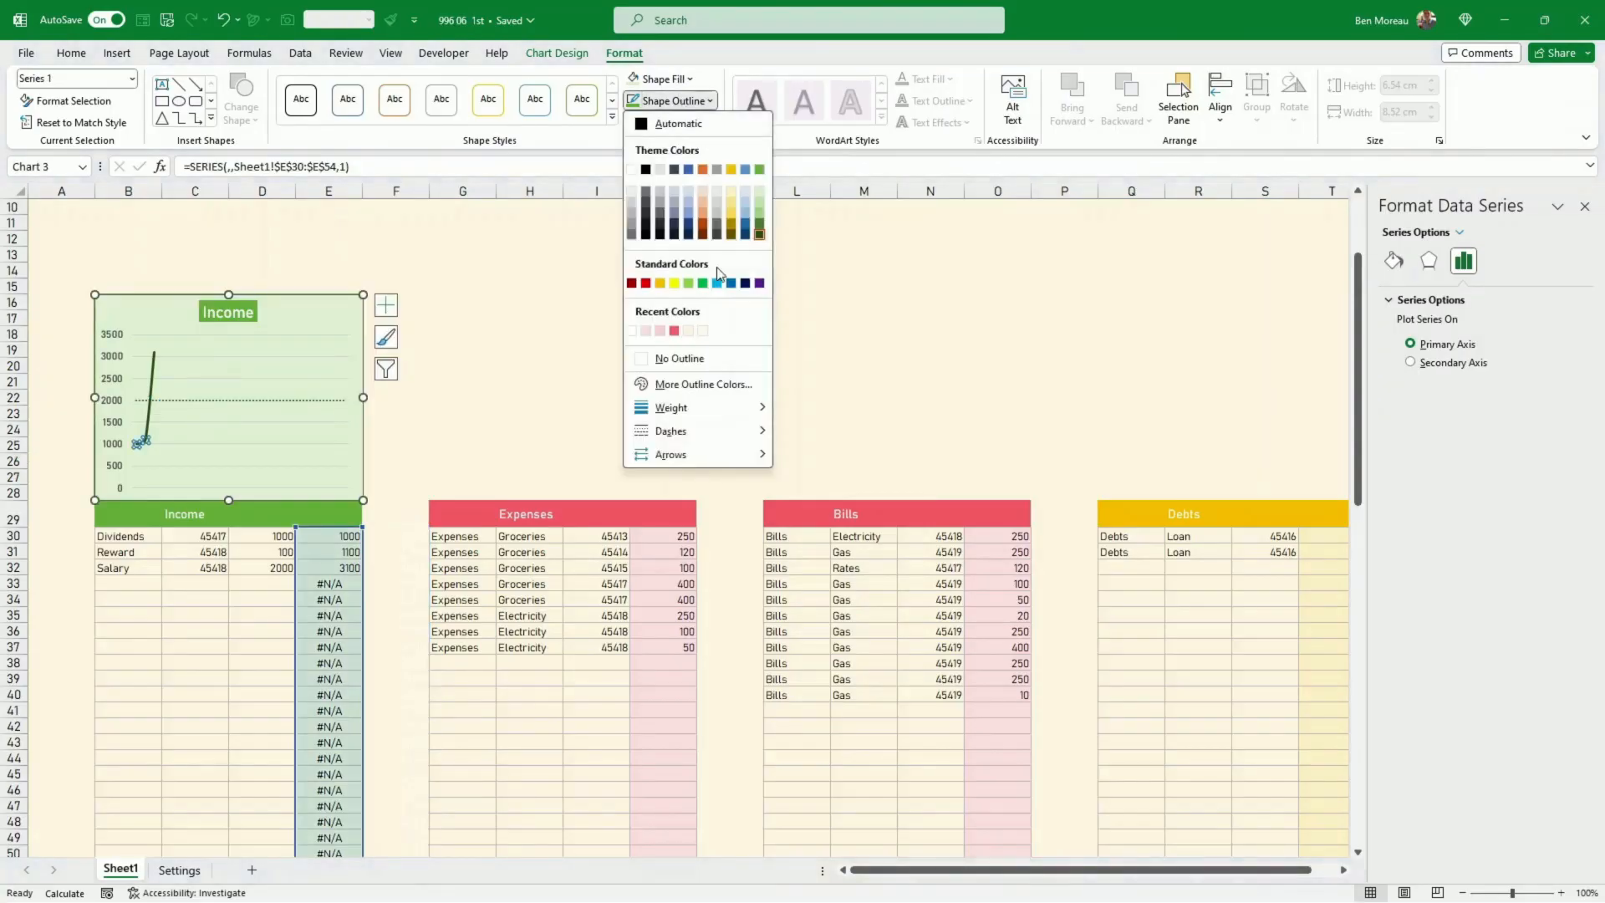
{"action": "mouse_move", "coordinate": [740, 411]}
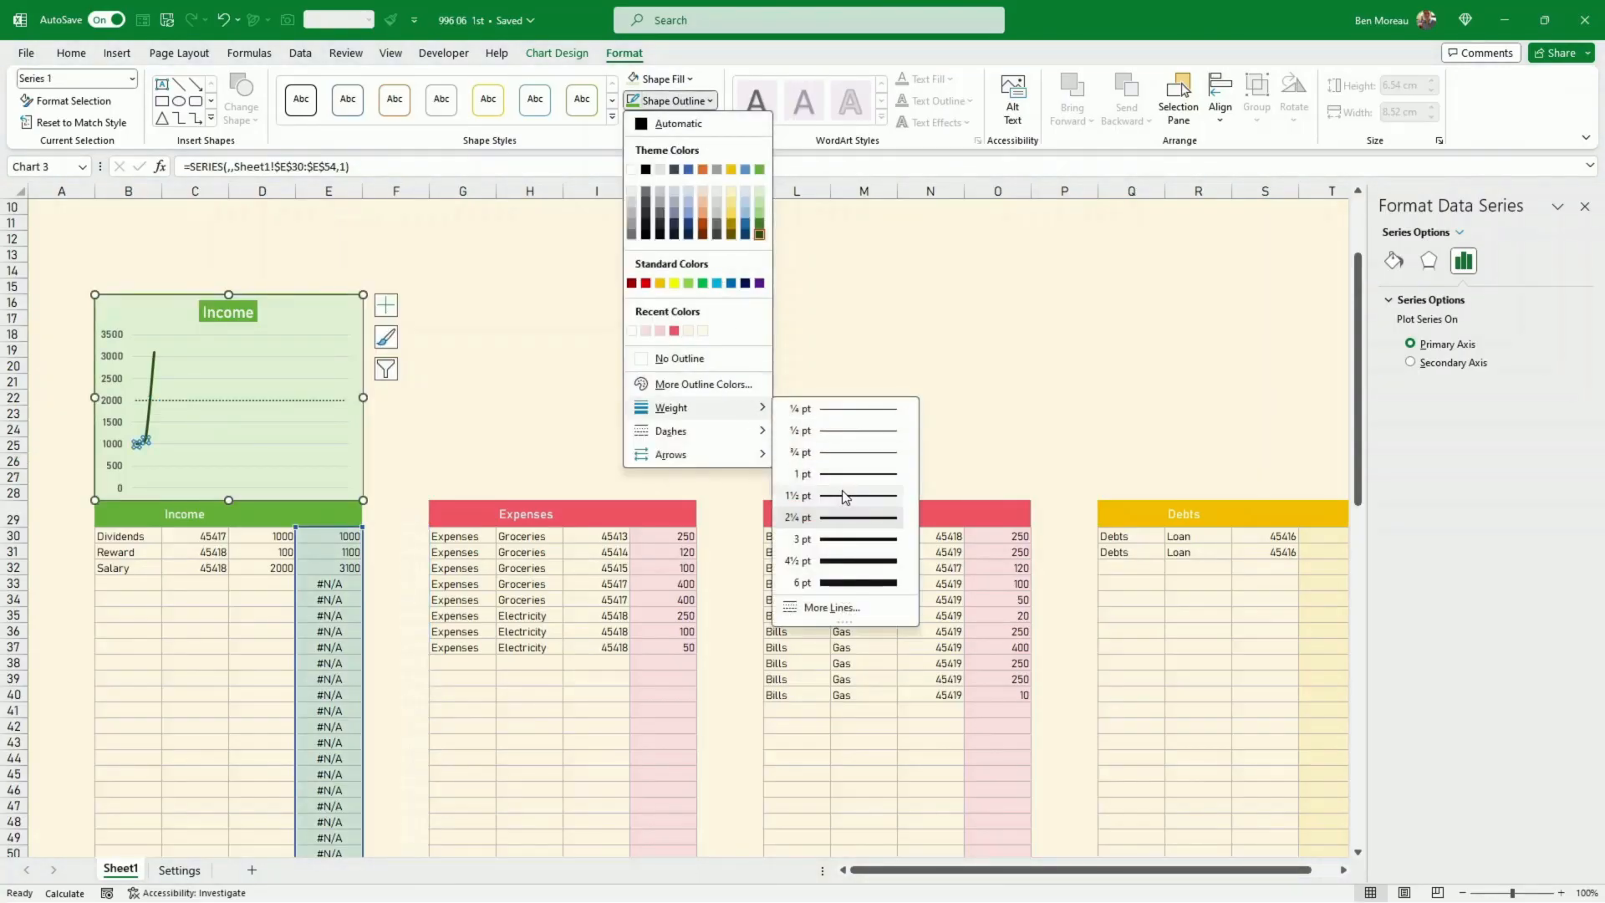
{"action": "left_click", "coordinate": [845, 496]}
{"action": "left_click", "coordinate": [827, 481]}
Change the Income chart's vertical axis labels to a lighter Bahnschrift font
{"action": "left_click", "coordinate": [108, 355]}
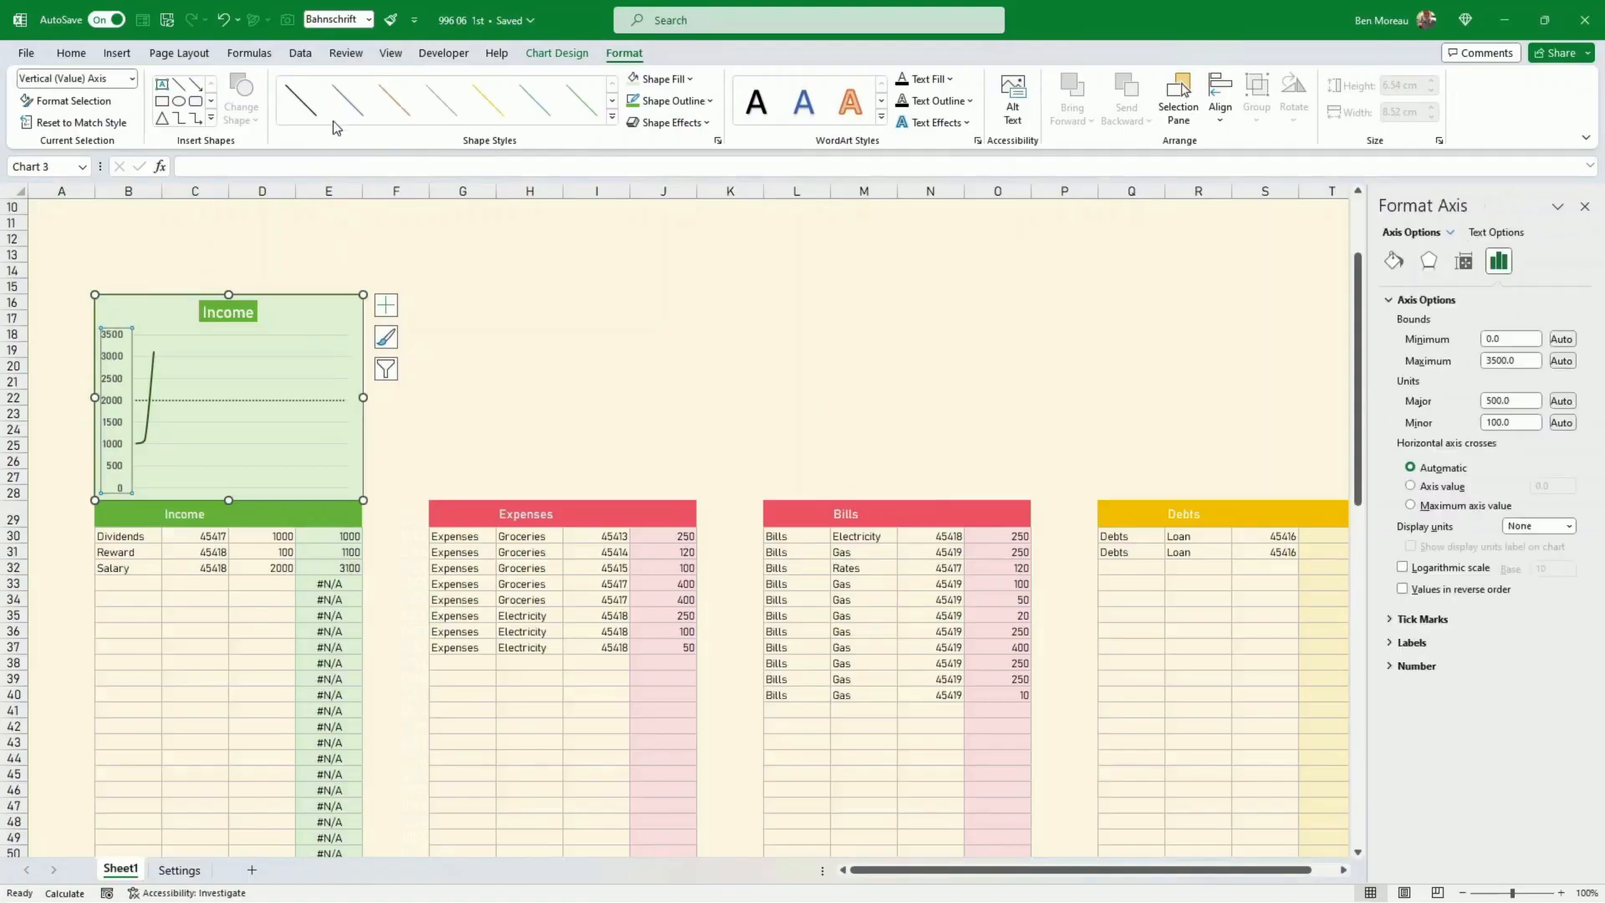
{"action": "left_click", "coordinate": [71, 55]}
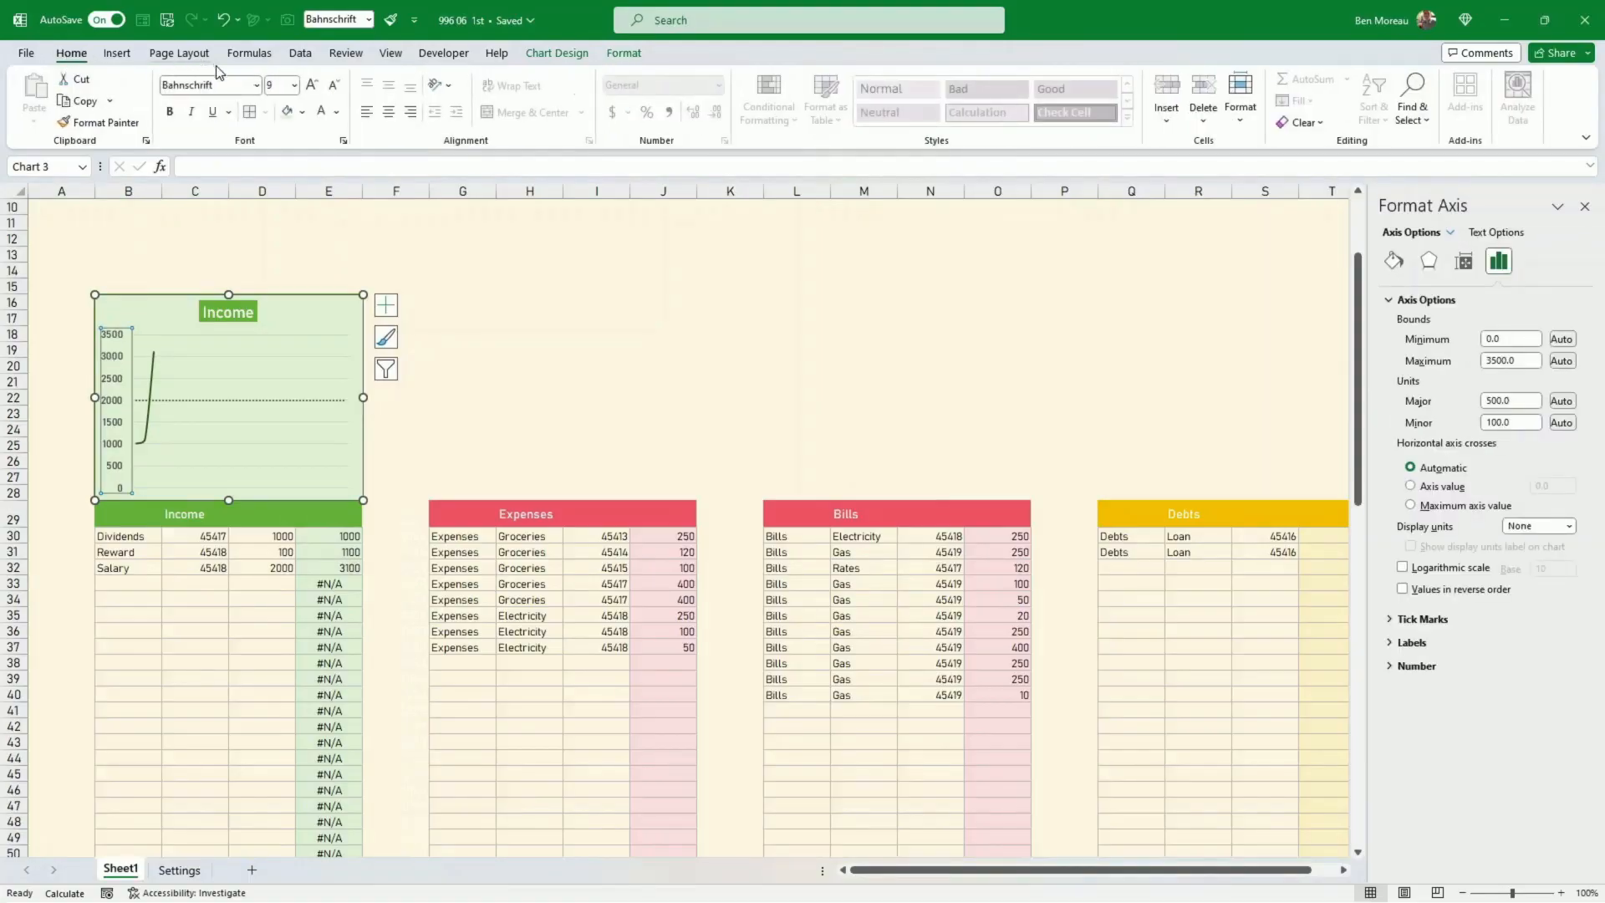
{"action": "left_click", "coordinate": [257, 86]}
{"action": "left_click", "coordinate": [249, 348]}
{"action": "left_click", "coordinate": [463, 397]}
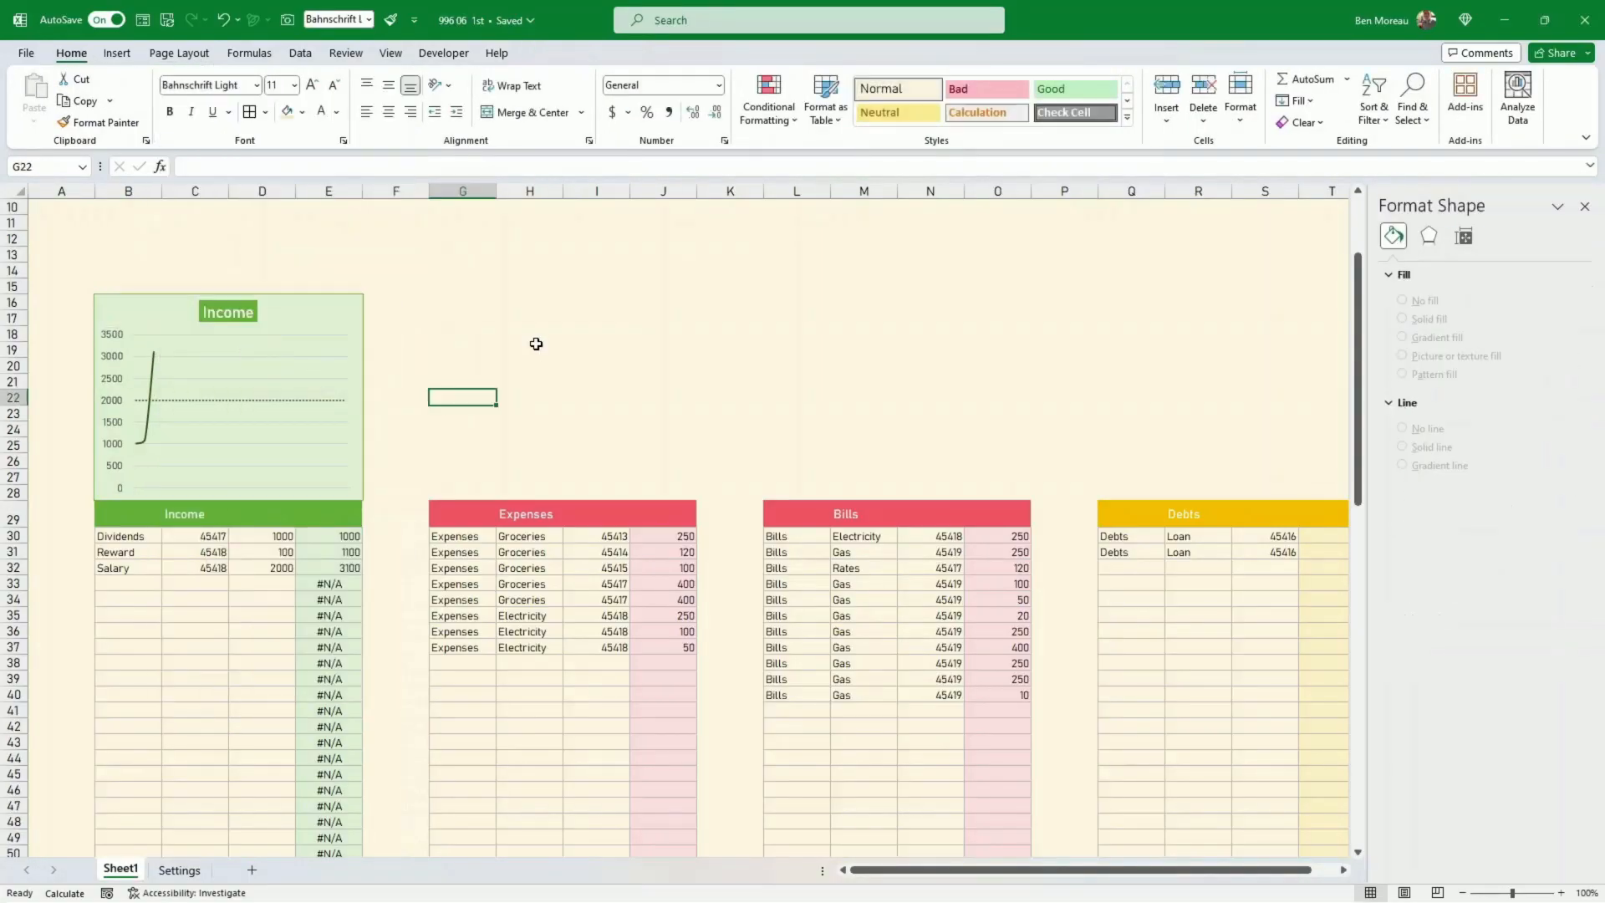
Copy the Income table's FILTER formula from B30 into the first cells of the Expenses, Bills and Debts tables (G30, L30, Q30)
{"action": "left_click", "coordinate": [150, 532]}
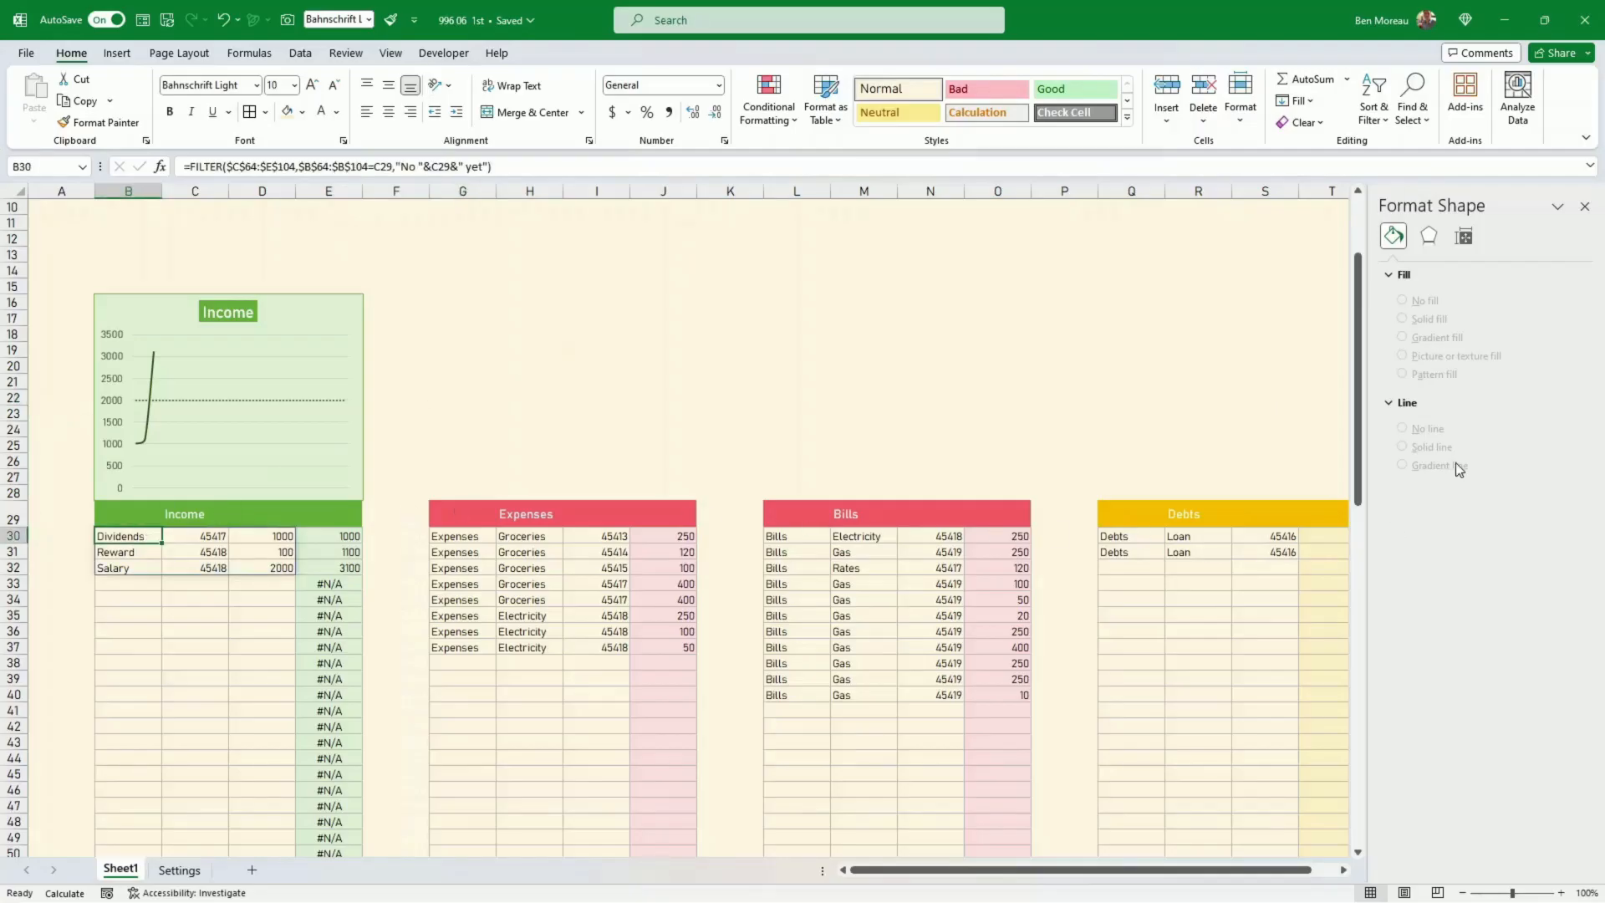
{"action": "left_click", "coordinate": [1585, 207]}
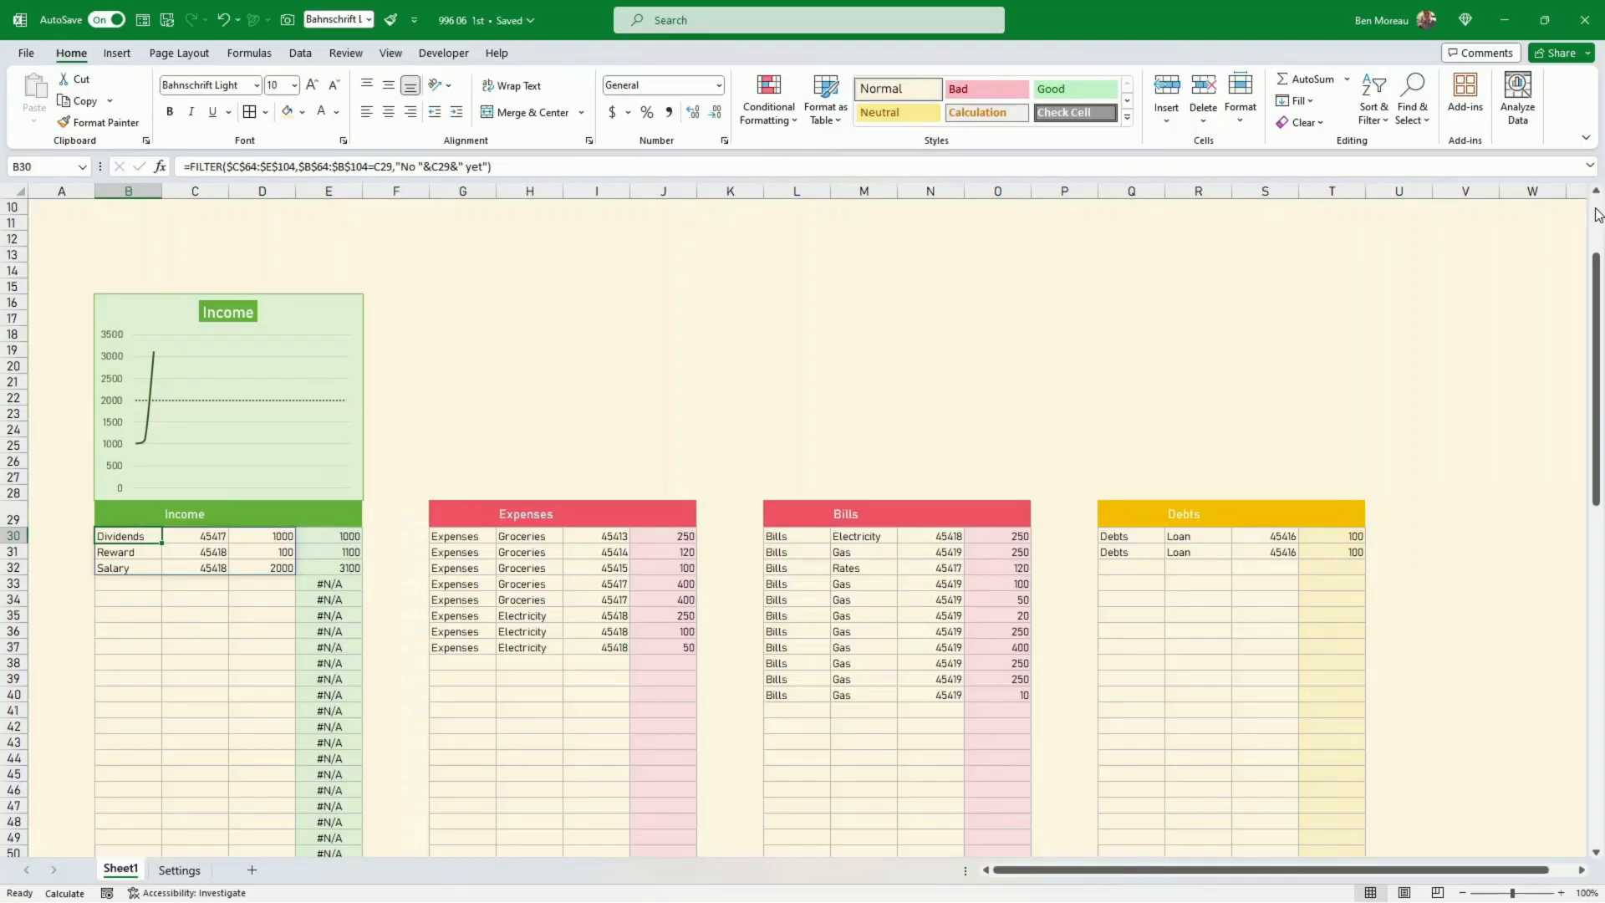
{"action": "key", "text": "ctrl+c"}
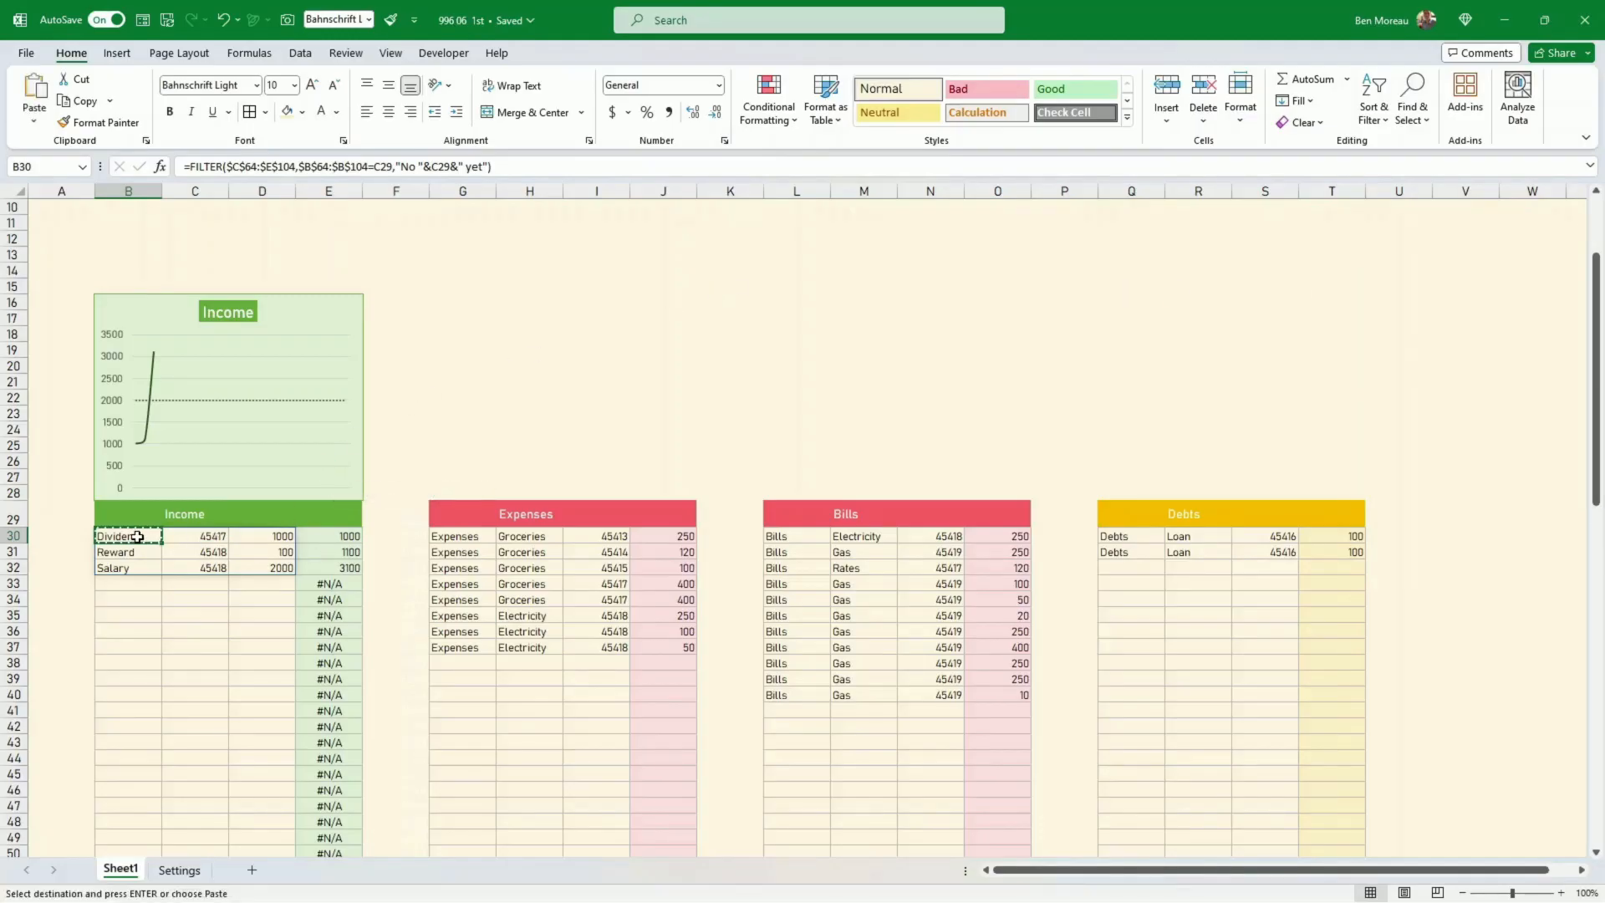
{"action": "left_click", "coordinate": [456, 534]}
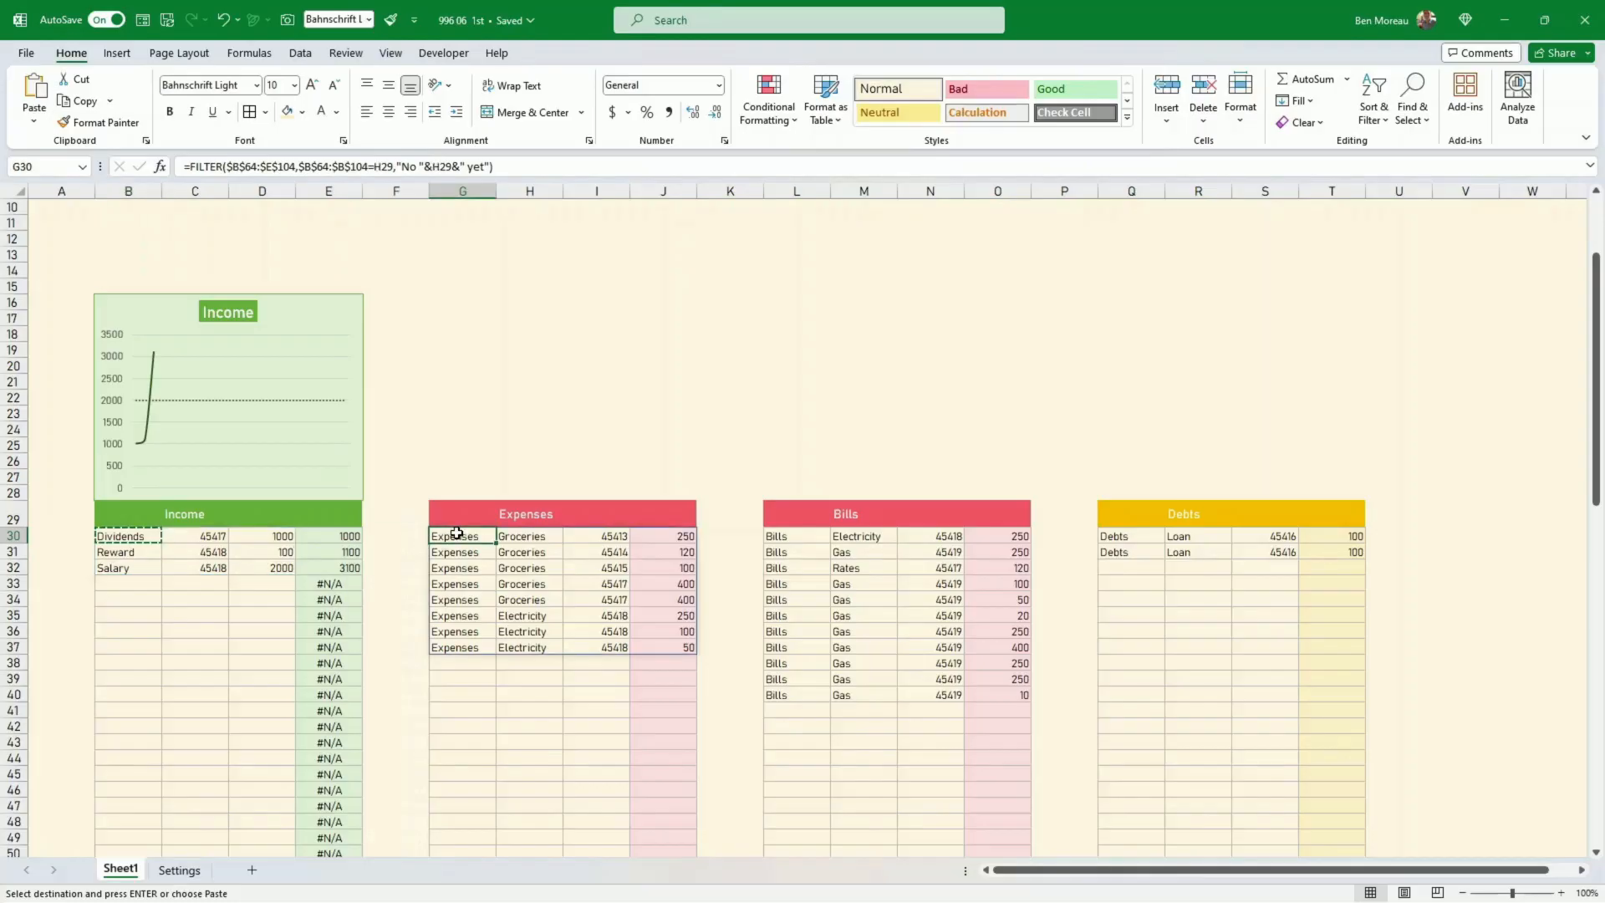
{"action": "key", "text": "ctrl+v"}
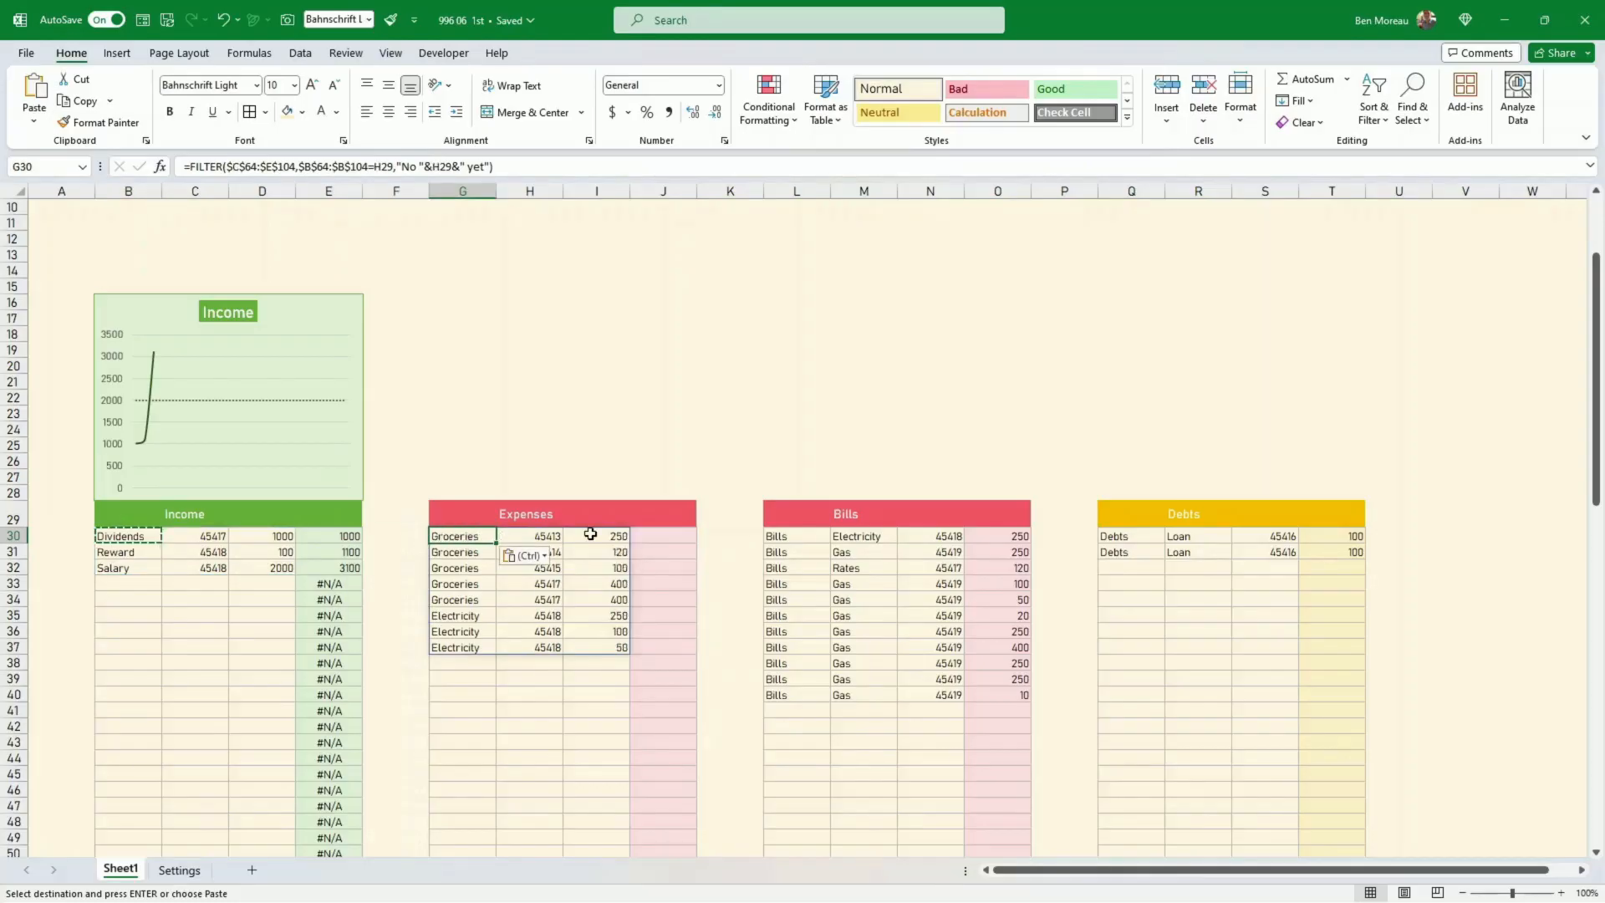
{"action": "left_click", "coordinate": [770, 534]}
{"action": "key", "text": "ctrl+v"}
{"action": "left_click", "coordinate": [1129, 535]}
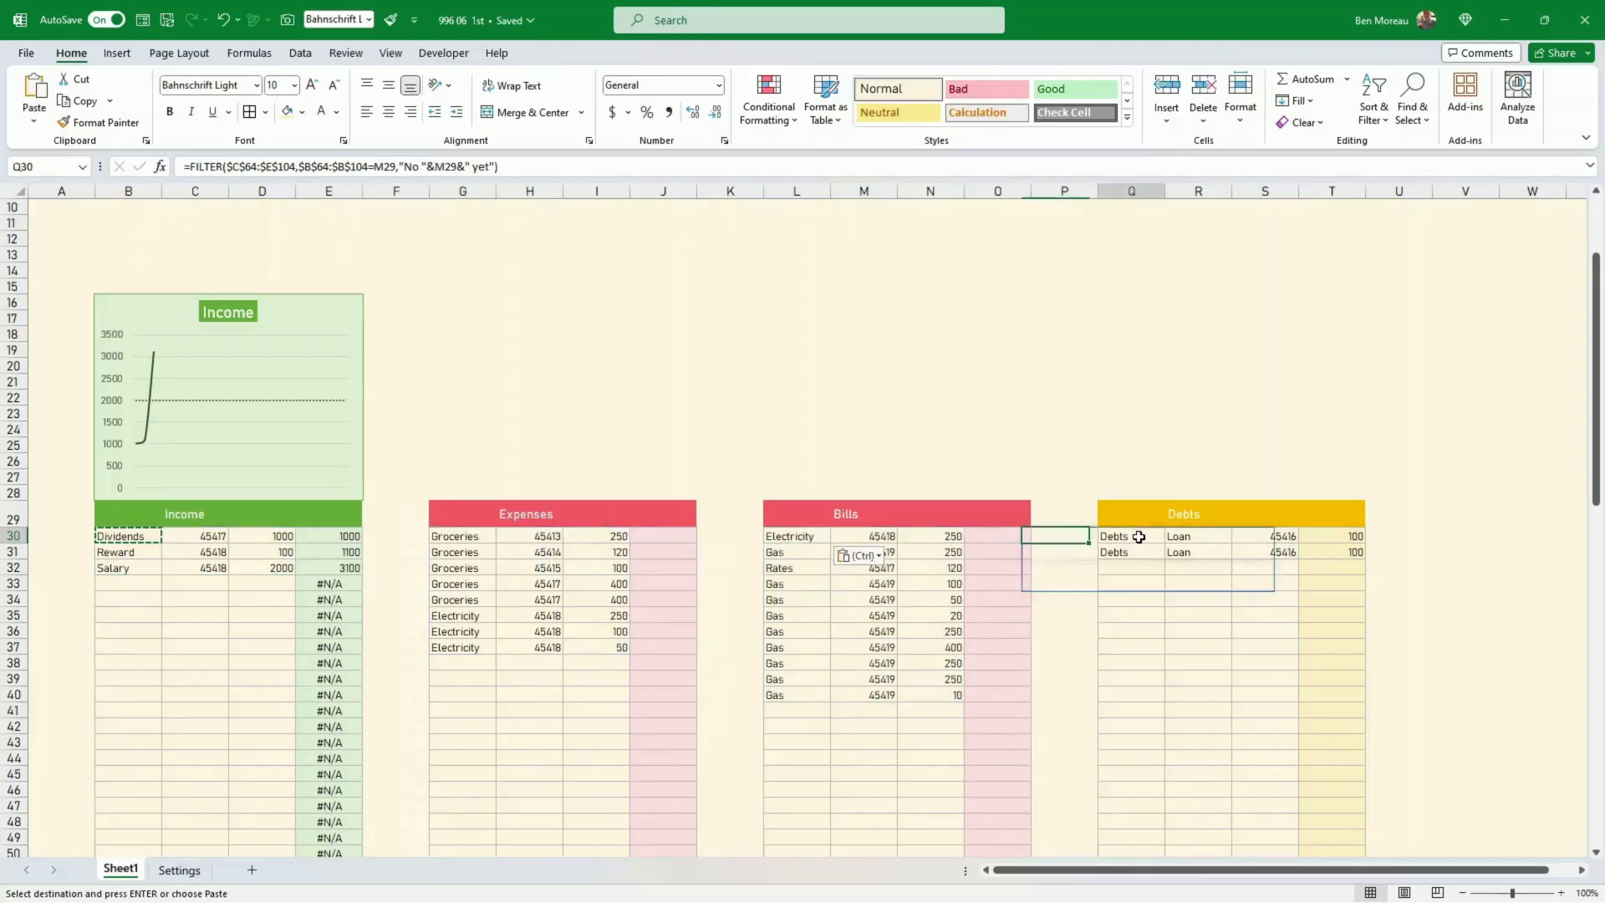
{"action": "key", "text": "ctrl+v"}
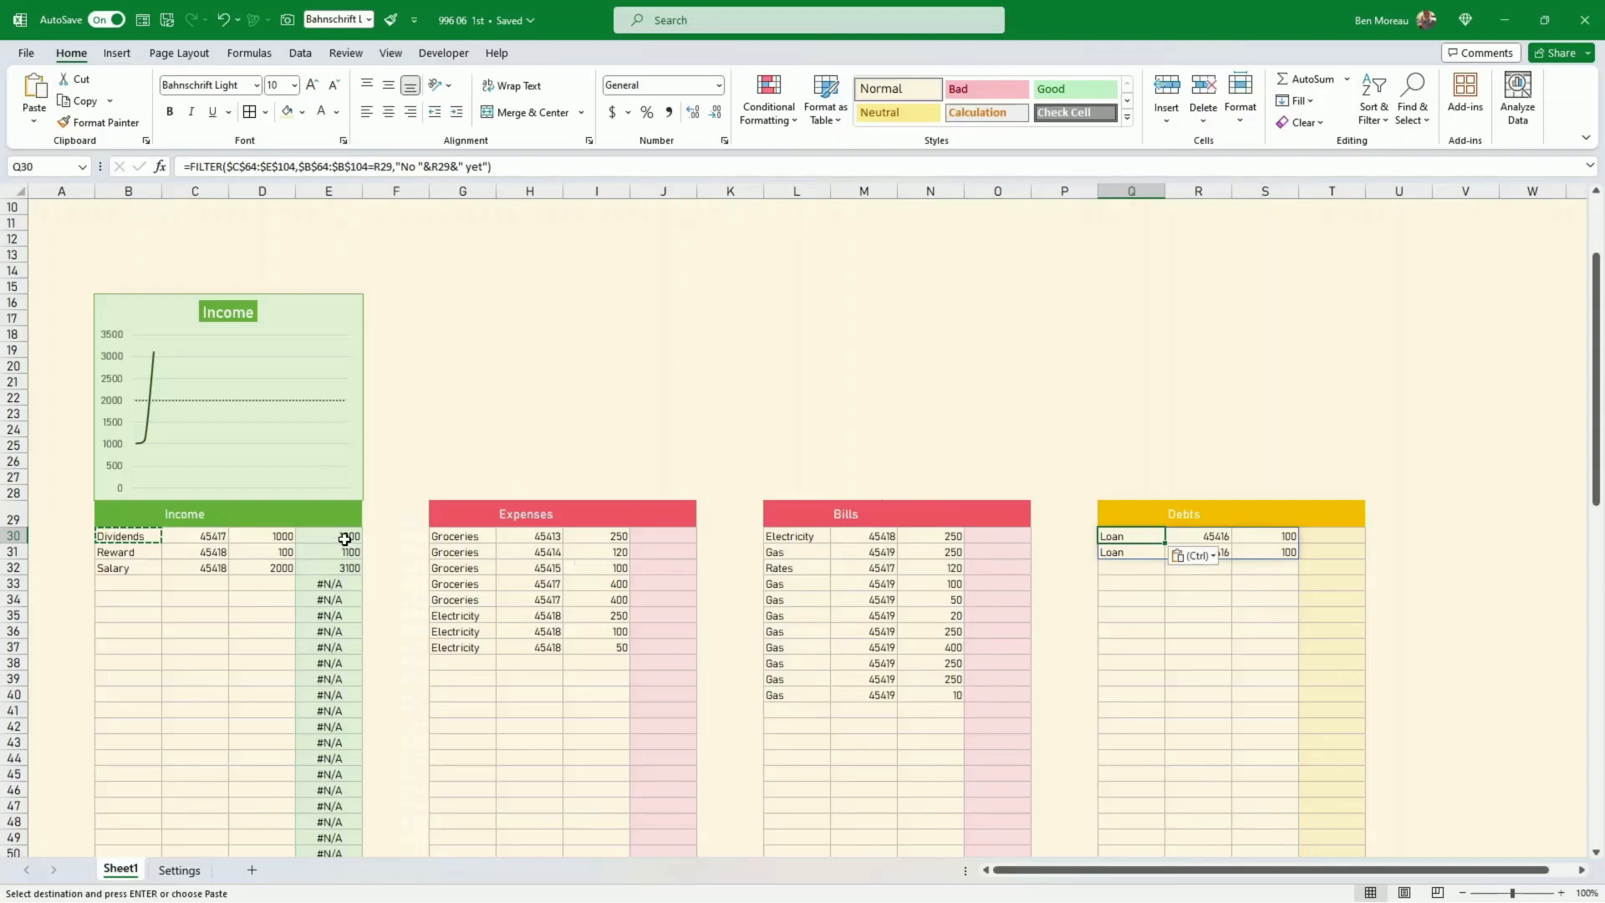
Copy the cumulative formula from E30 to J30 in the Expenses table and enter 0 in J29 above it
{"action": "left_click", "coordinate": [345, 540]}
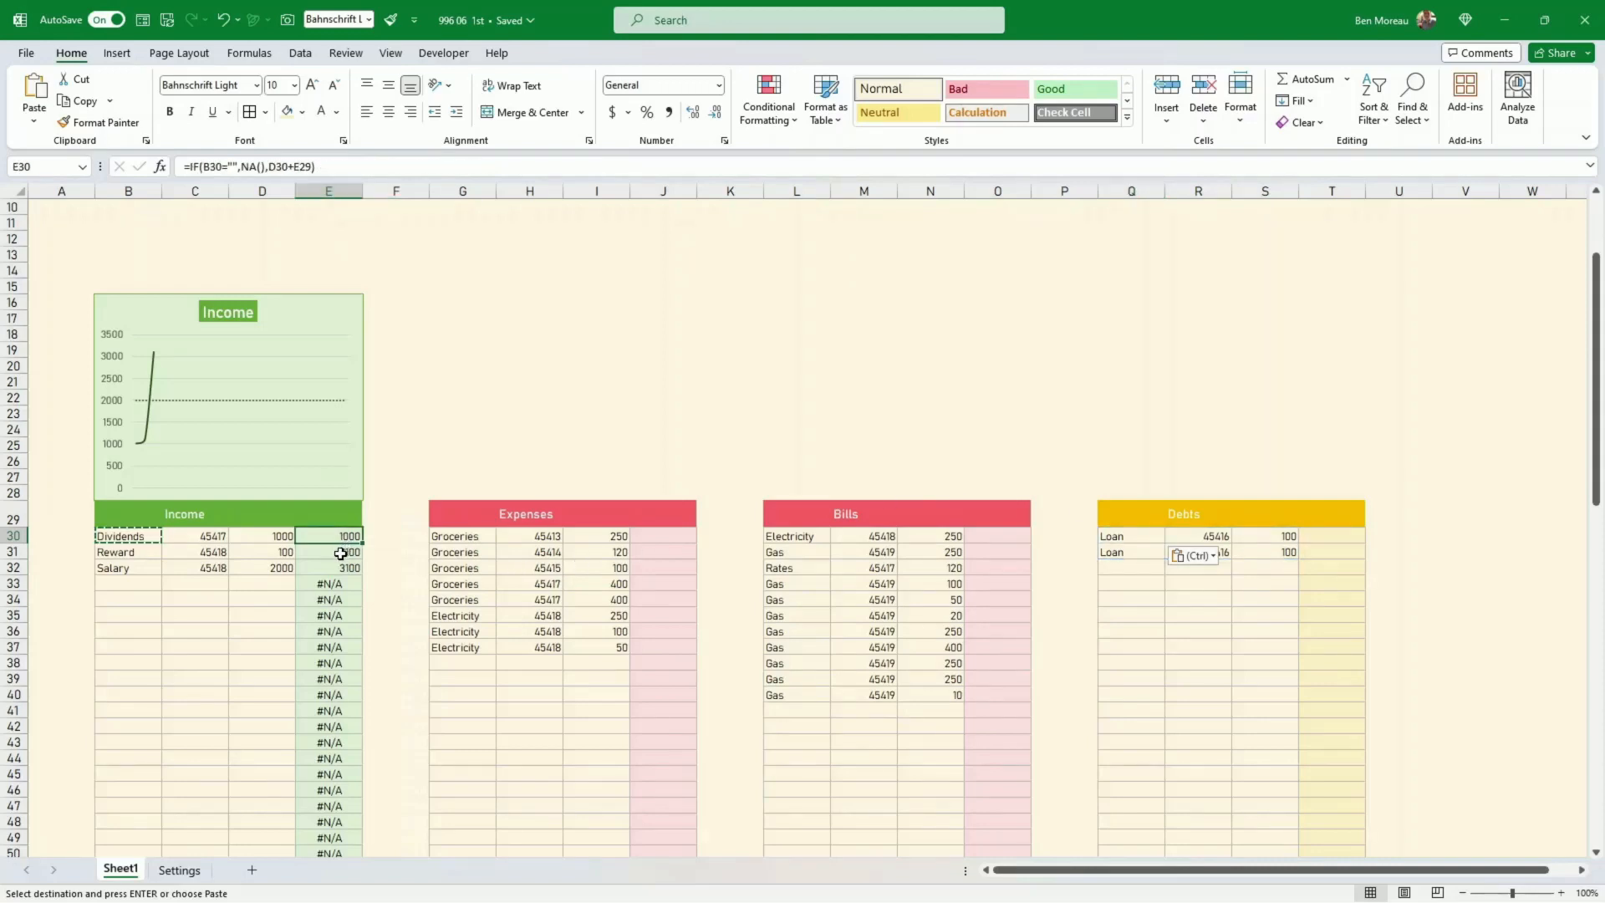
{"action": "left_click_drag", "start_coordinate": [344, 545], "coordinate": [681, 545]}
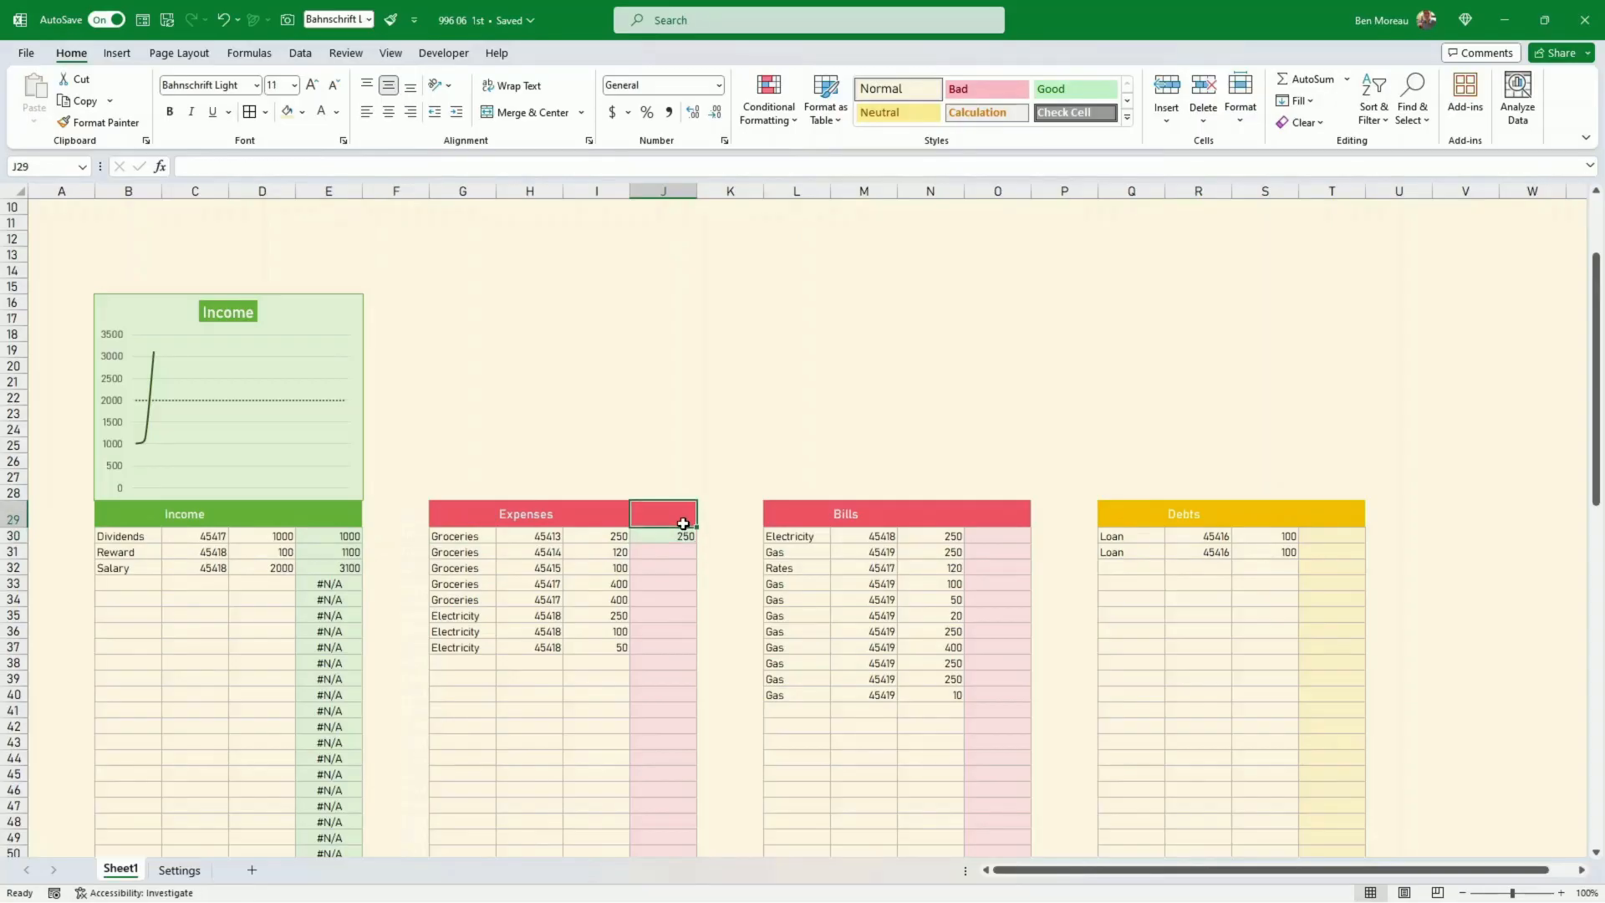
{"action": "left_click", "coordinate": [682, 552]}
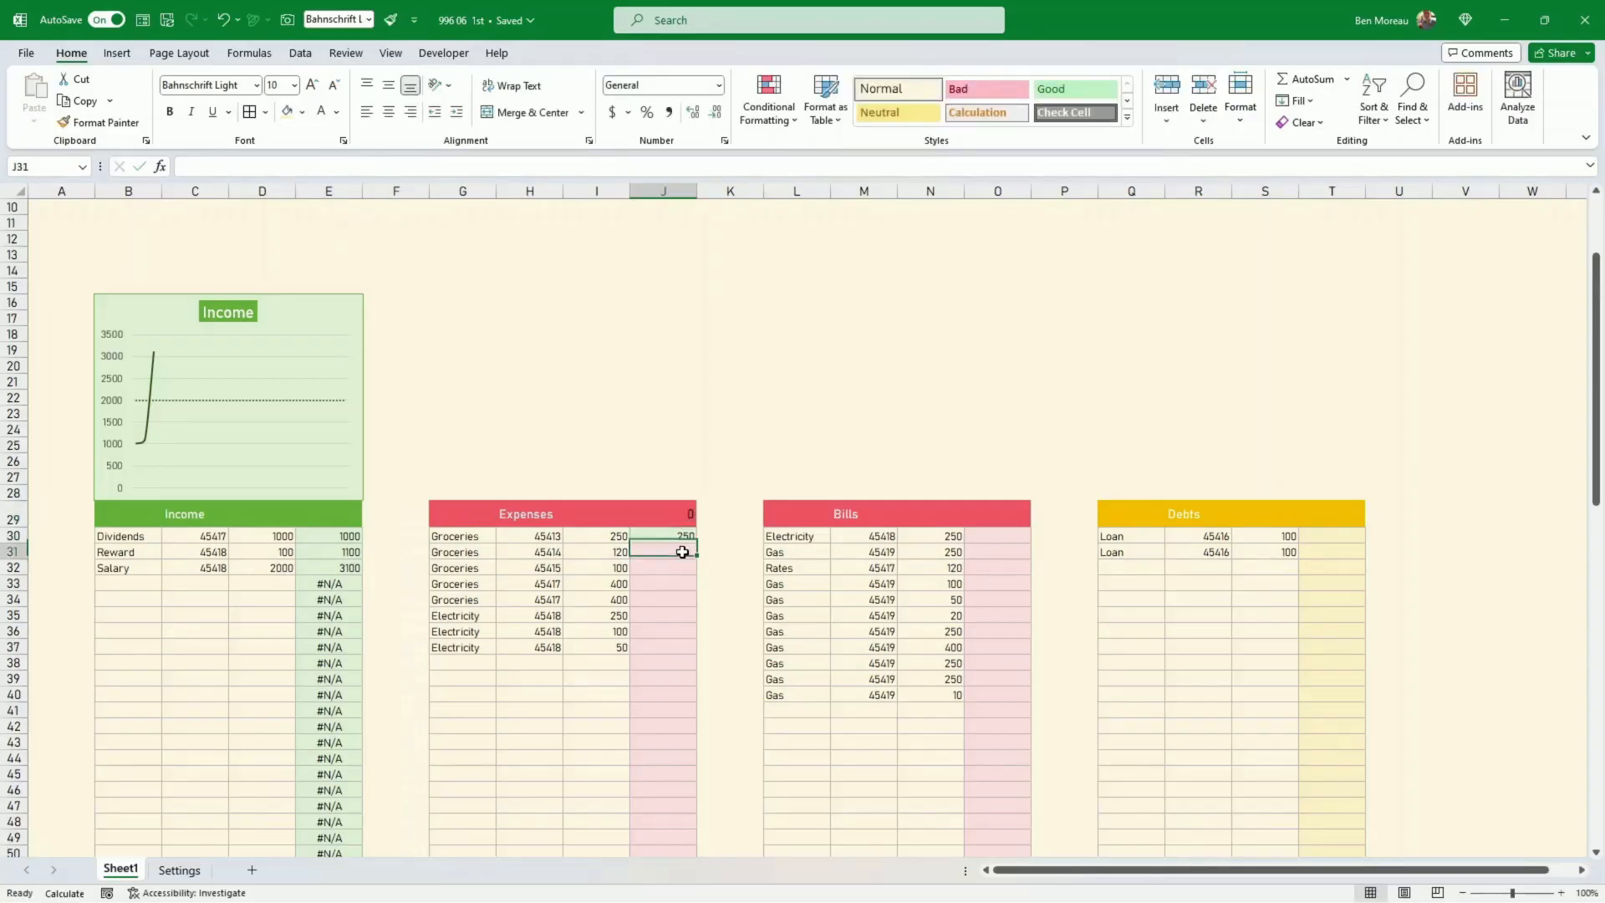
Apply J31's pink cell formatting to J30 and fill its cumulative formula down the Expenses column to row 54
{"action": "left_click", "coordinate": [101, 122]}
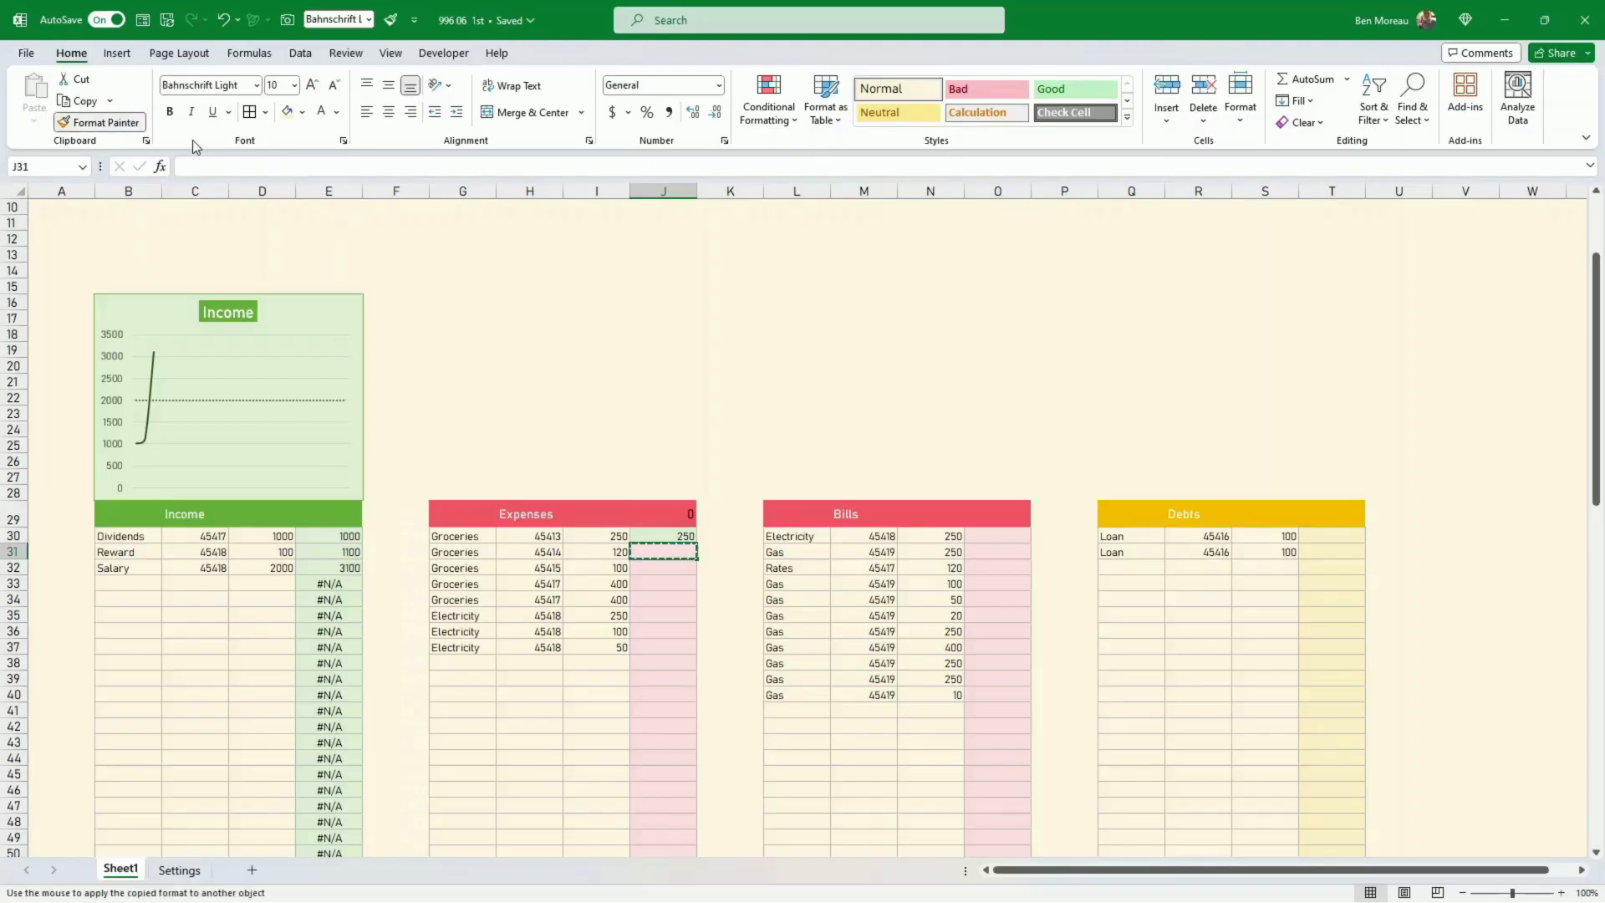
{"action": "left_click", "coordinate": [663, 536]}
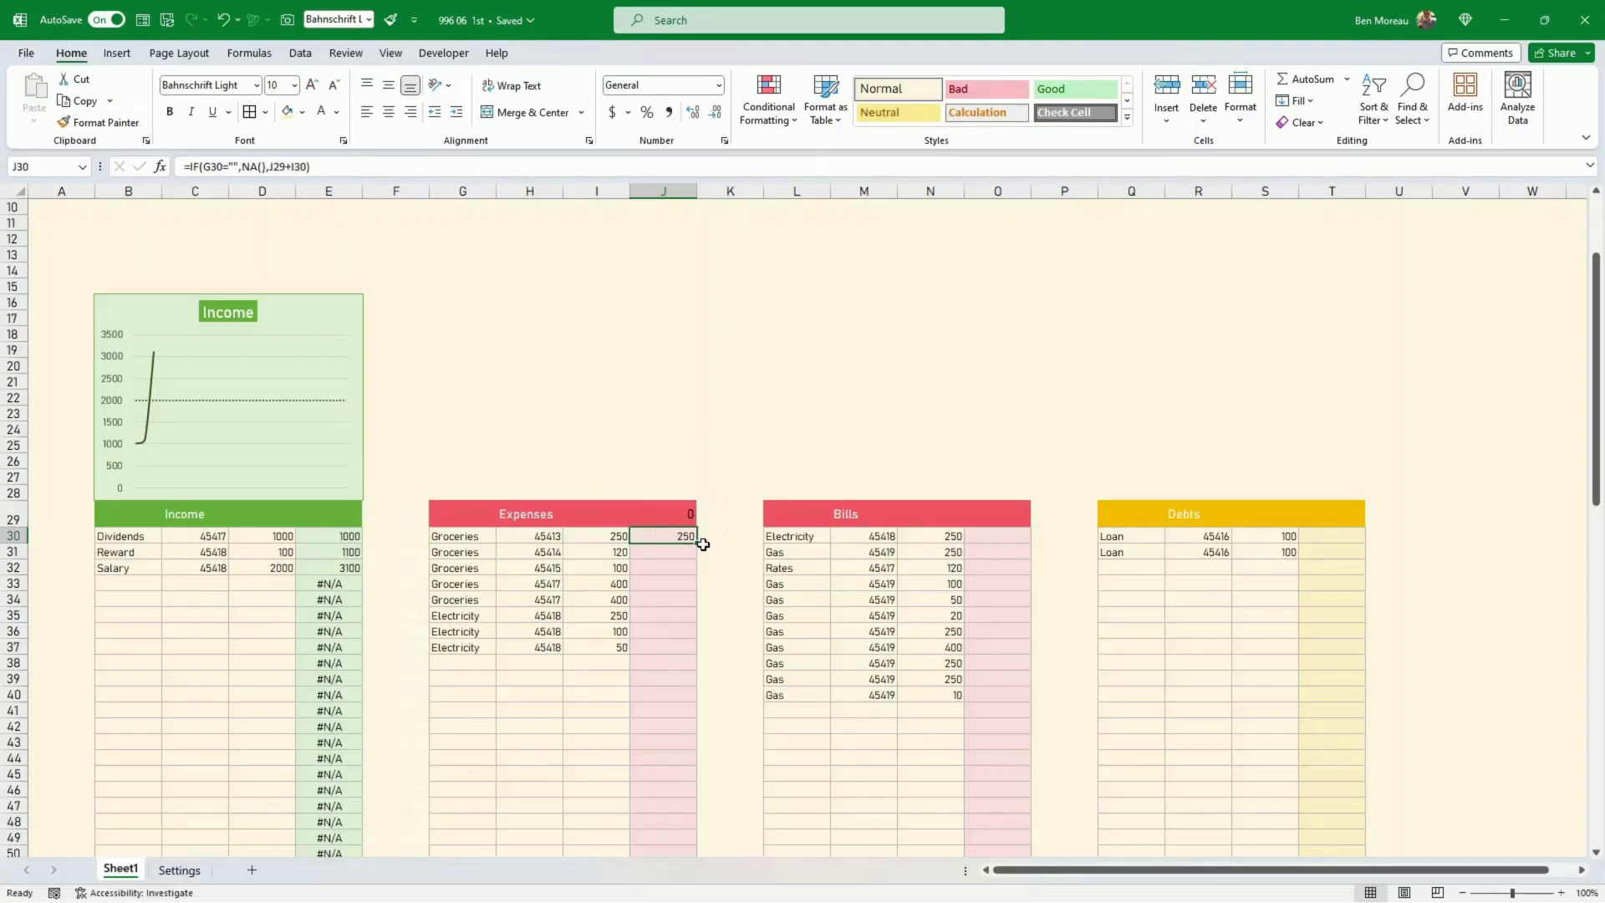
{"action": "left_click_drag", "start_coordinate": [698, 544], "coordinate": [681, 830]}
{"action": "left_click", "coordinate": [723, 644]}
{"action": "scroll", "coordinate": [710, 643], "scroll_direction": "up", "scroll_amount": 3}
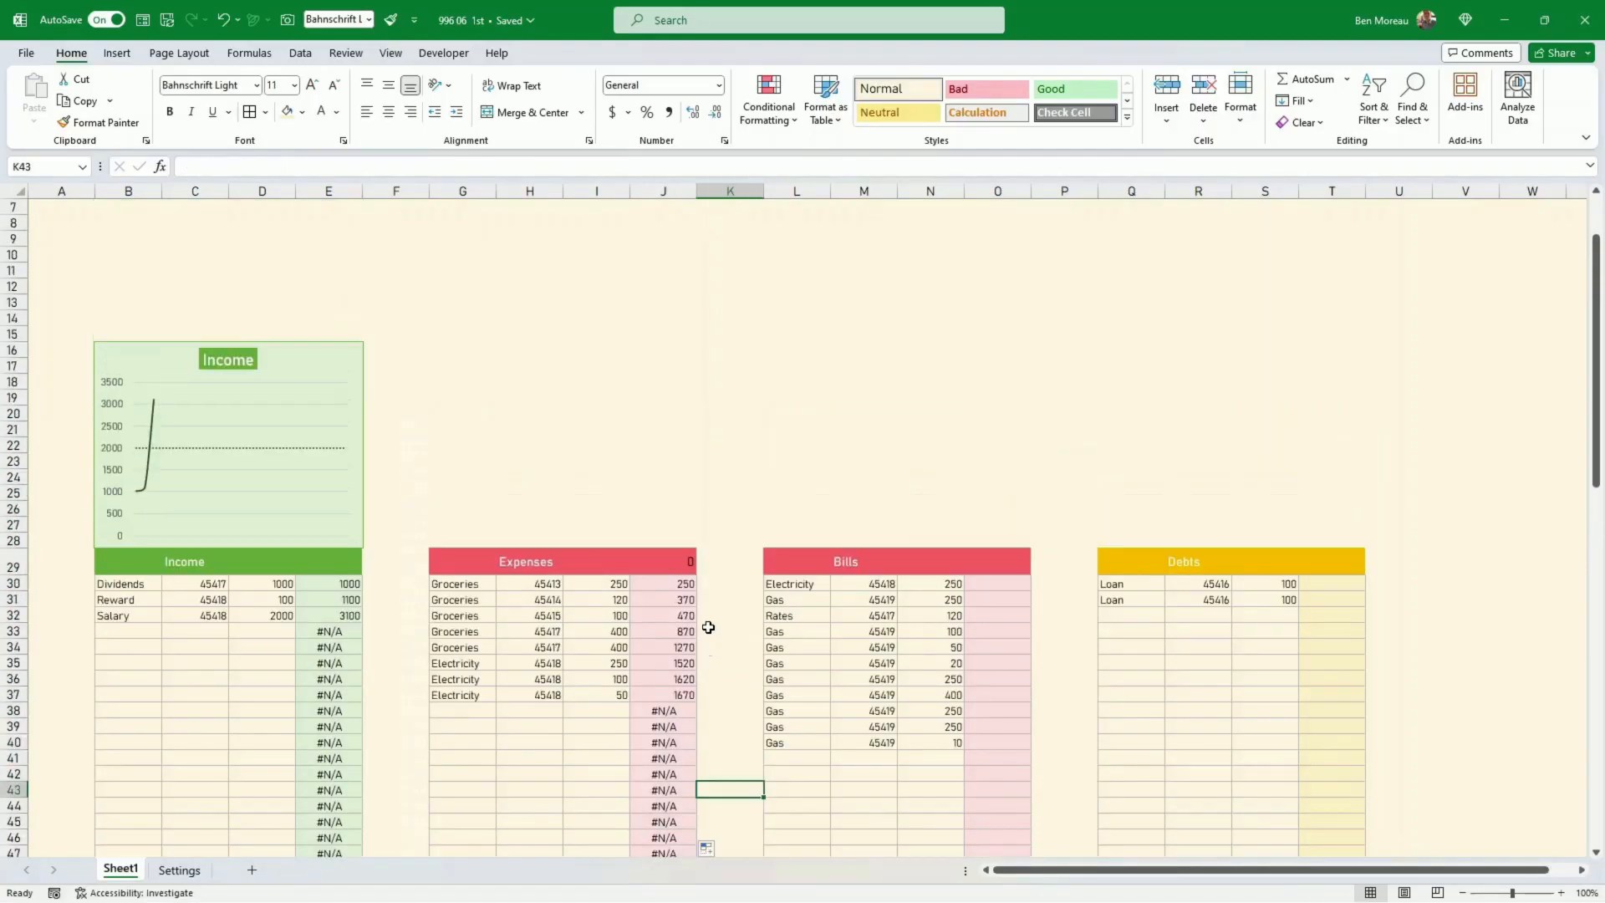
Set the font colour of the 0 in J29 to the same pinkish red as the Expenses header fill
{"action": "left_click", "coordinate": [677, 553]}
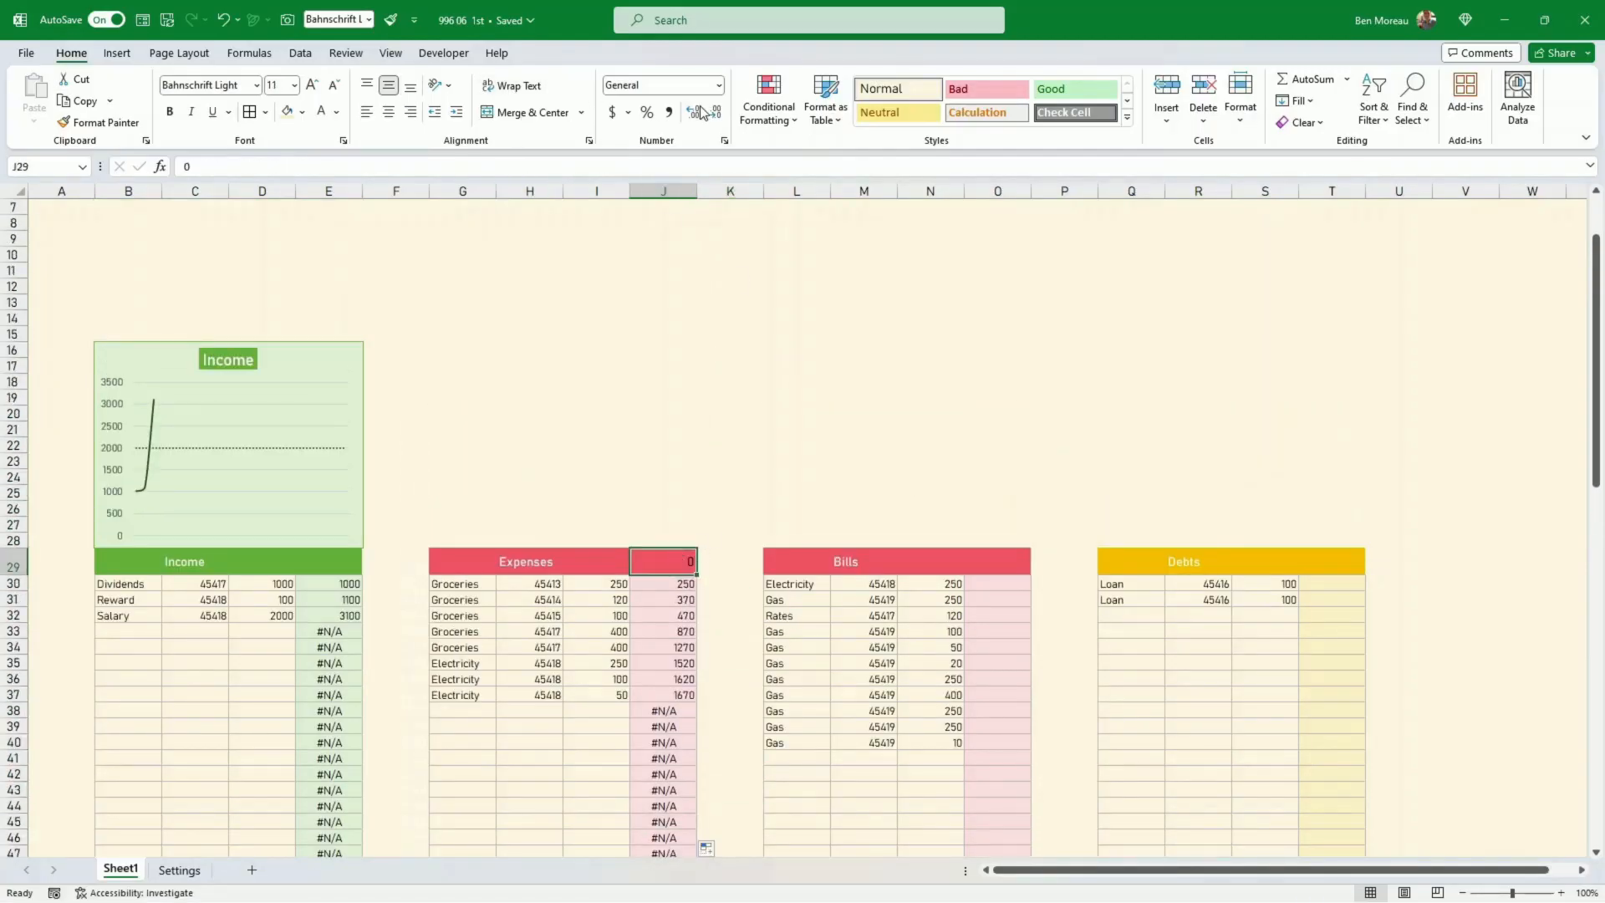
{"action": "left_click", "coordinate": [336, 112]}
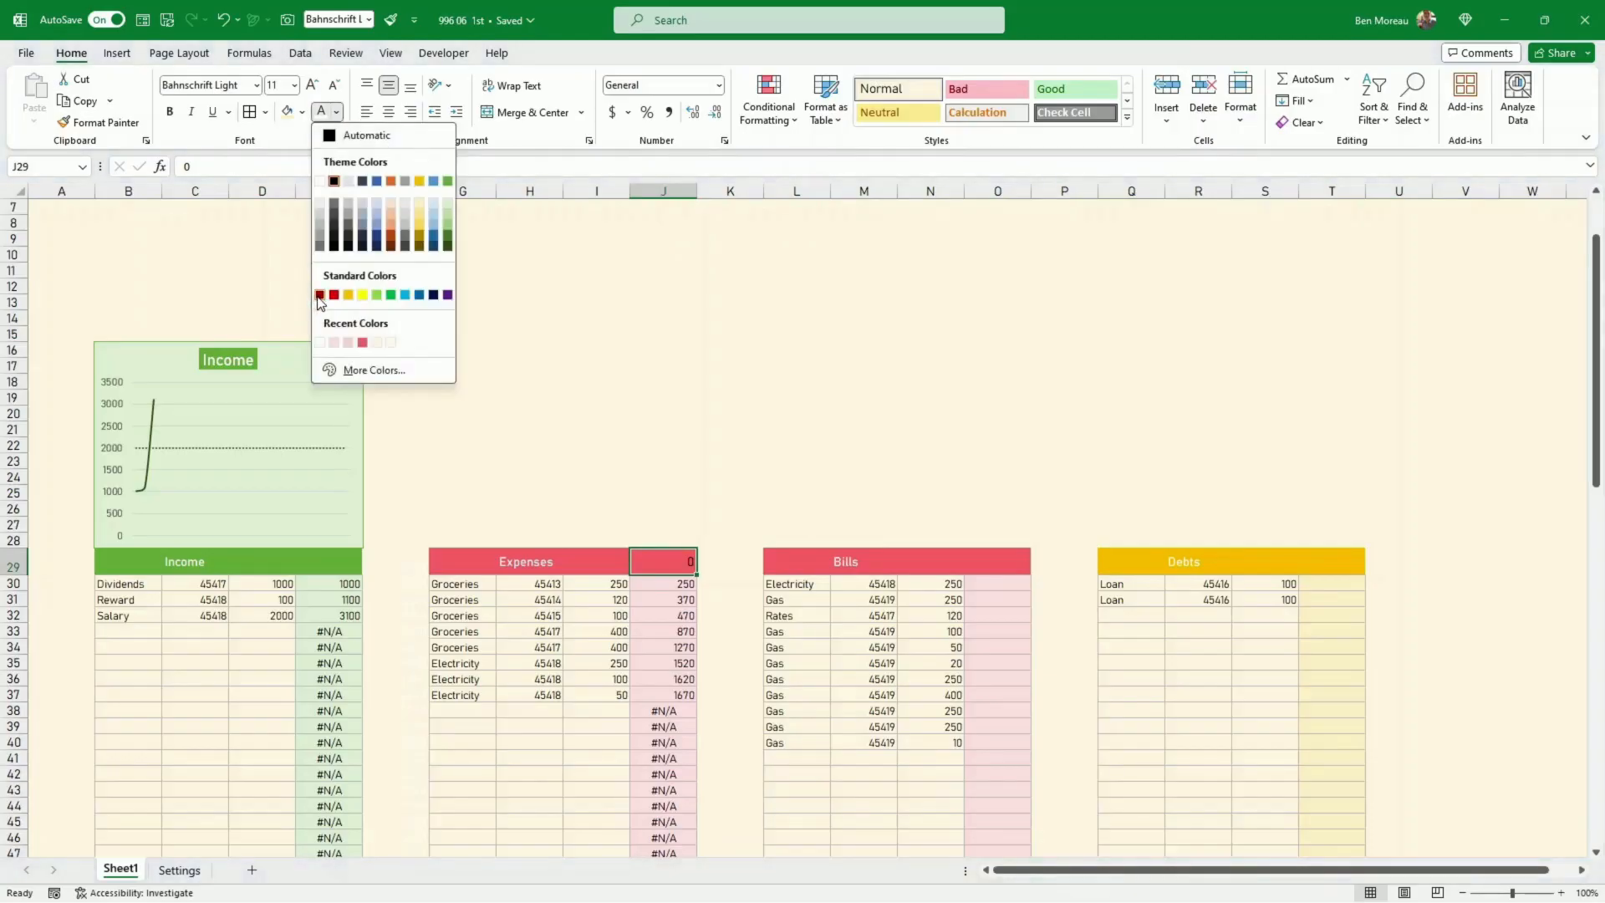
{"action": "left_click", "coordinate": [352, 343]}
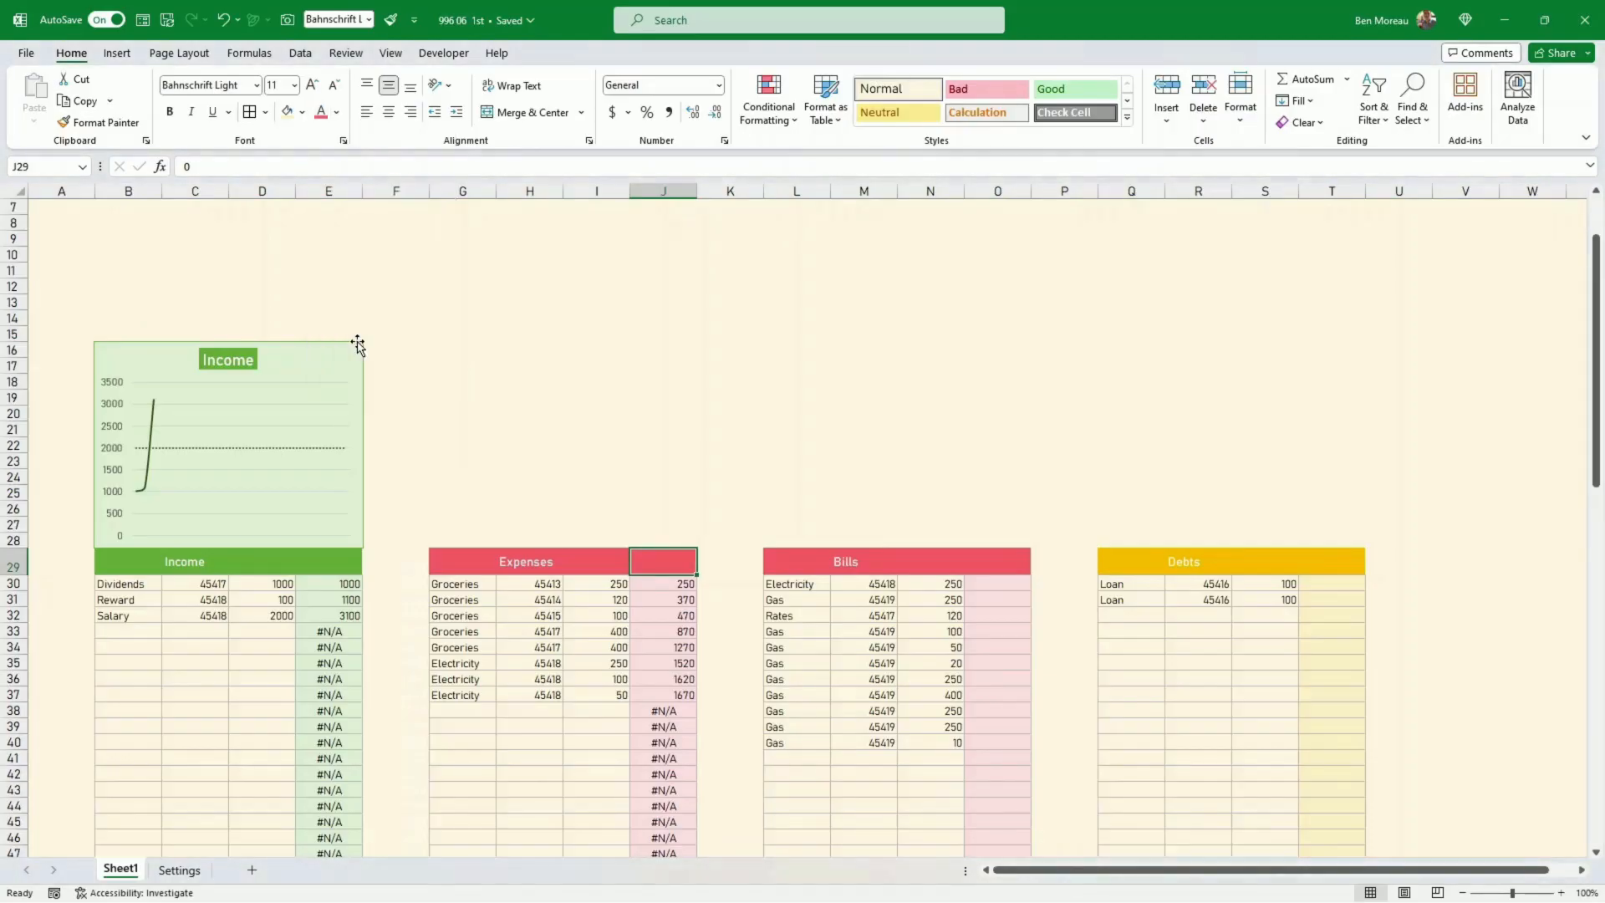
{"action": "left_click", "coordinate": [582, 416]}
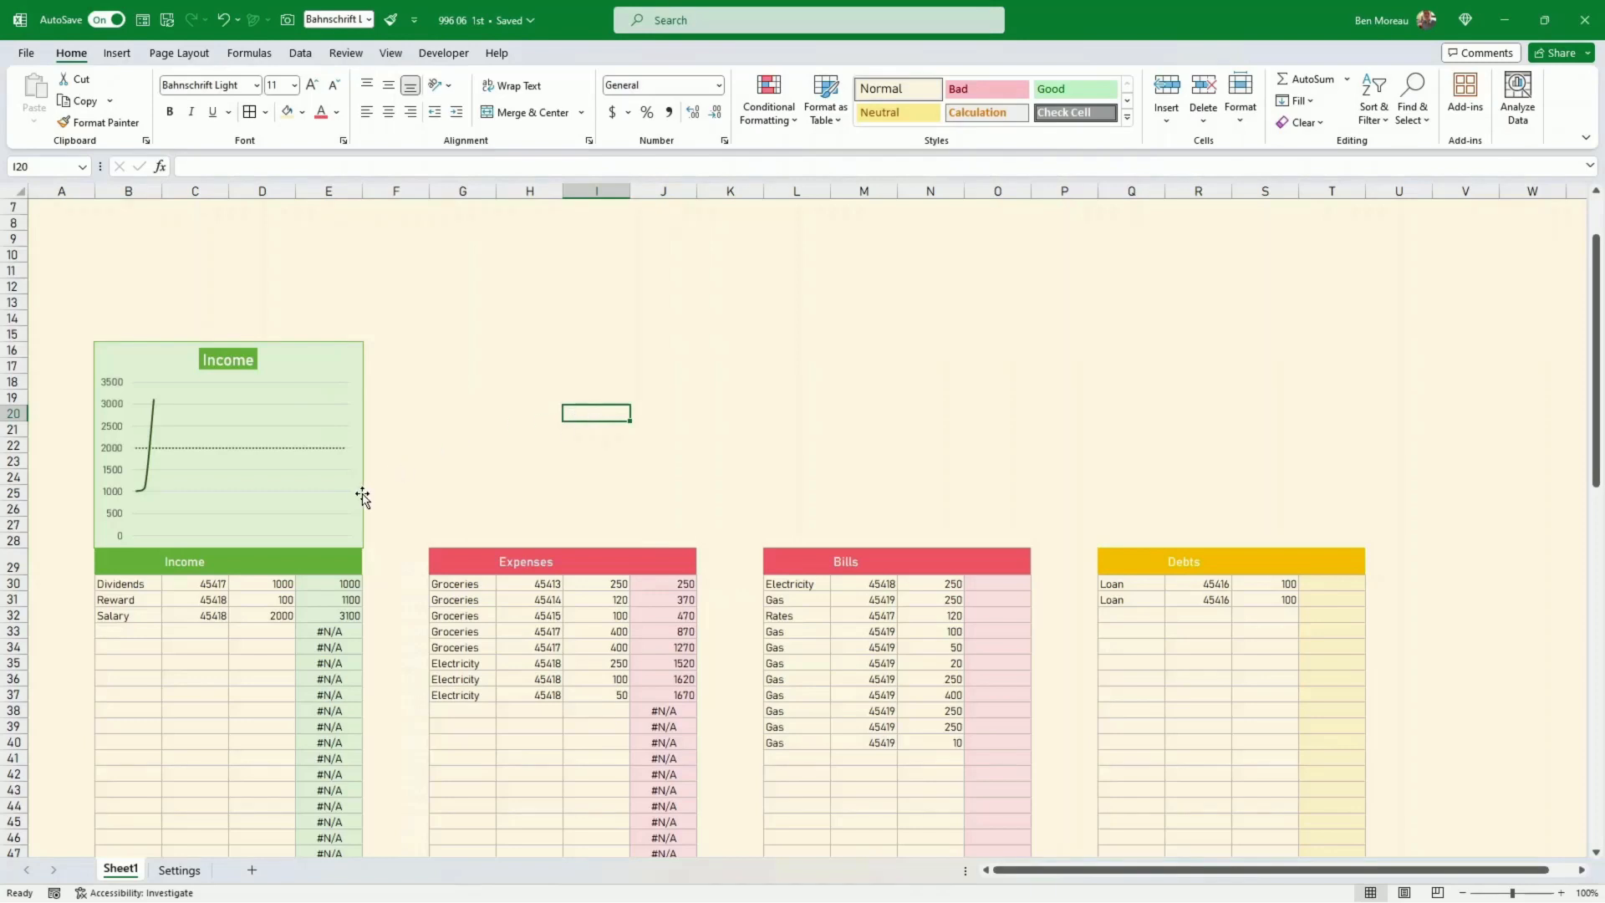
Duplicate the Income chart and place the copy directly above the Expenses table
{"action": "left_click", "coordinate": [361, 500]}
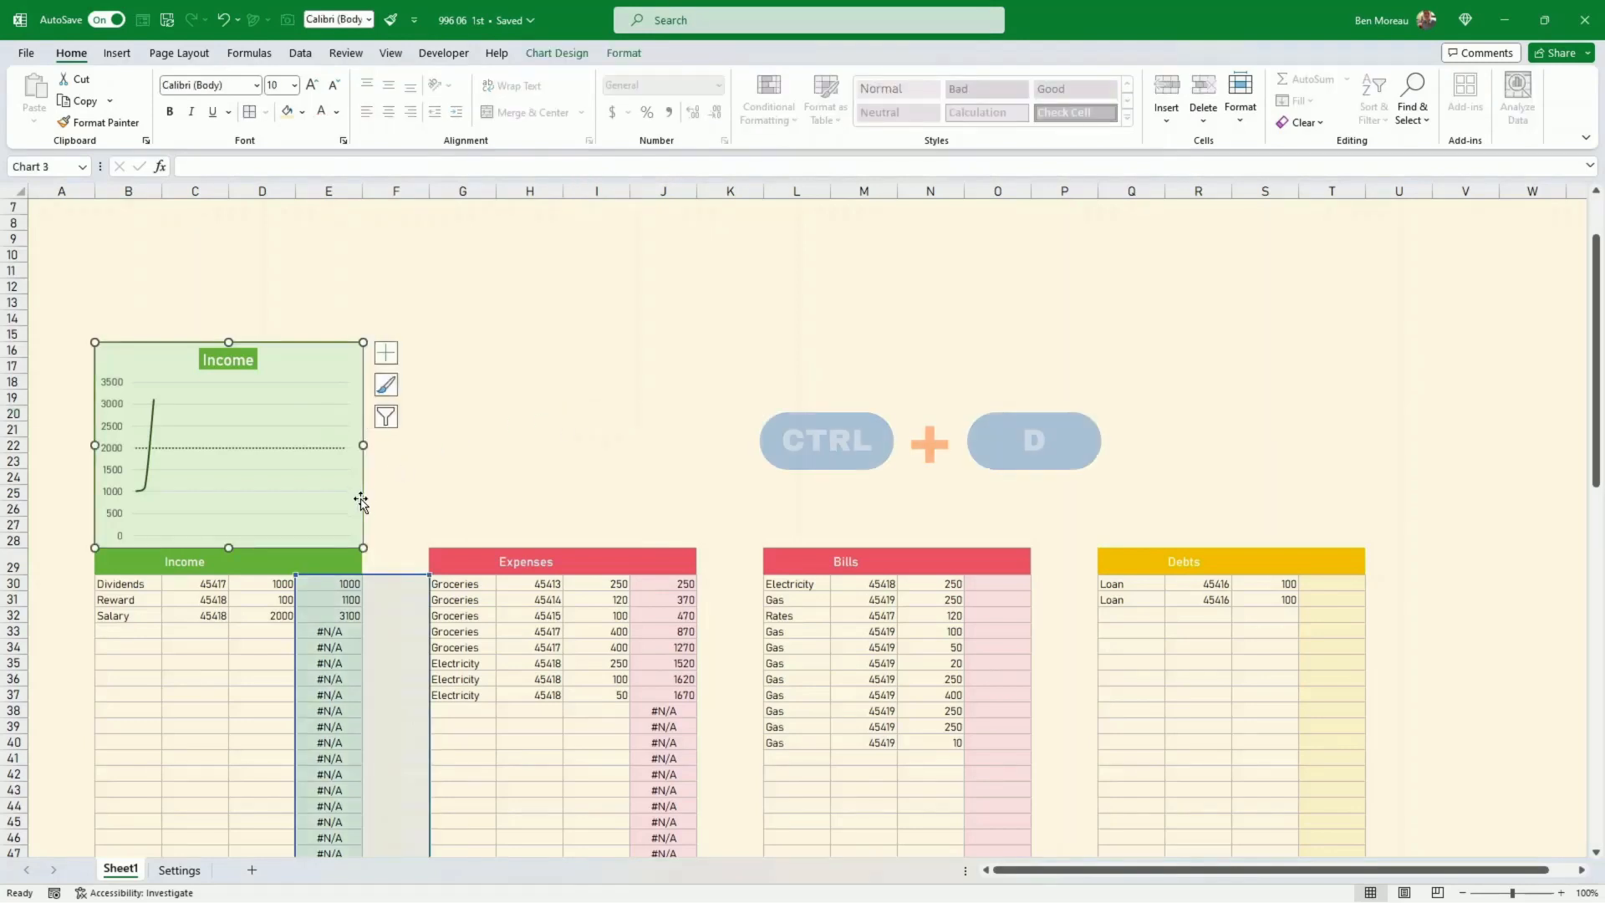
{"action": "key", "text": "ctrl+d"}
{"action": "left_click_drag", "start_coordinate": [375, 522], "coordinate": [695, 504]}
Link K29 to the Expenses warning value on the Settings sheet with =Settings!E12
{"action": "left_click", "coordinate": [730, 555]}
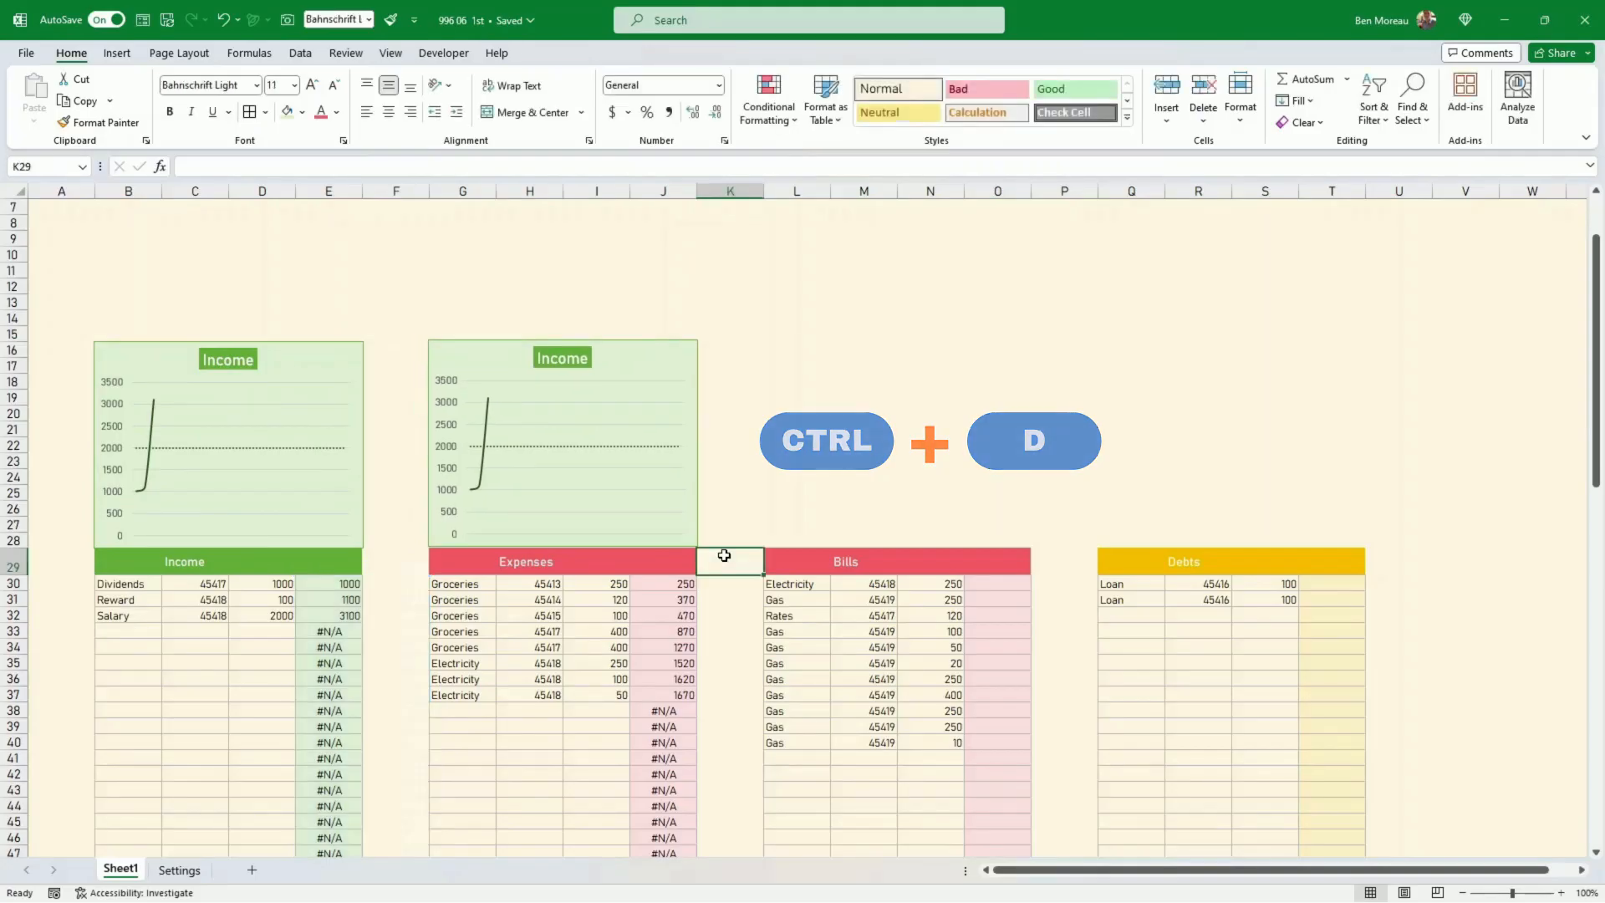
{"action": "type", "text": "="}
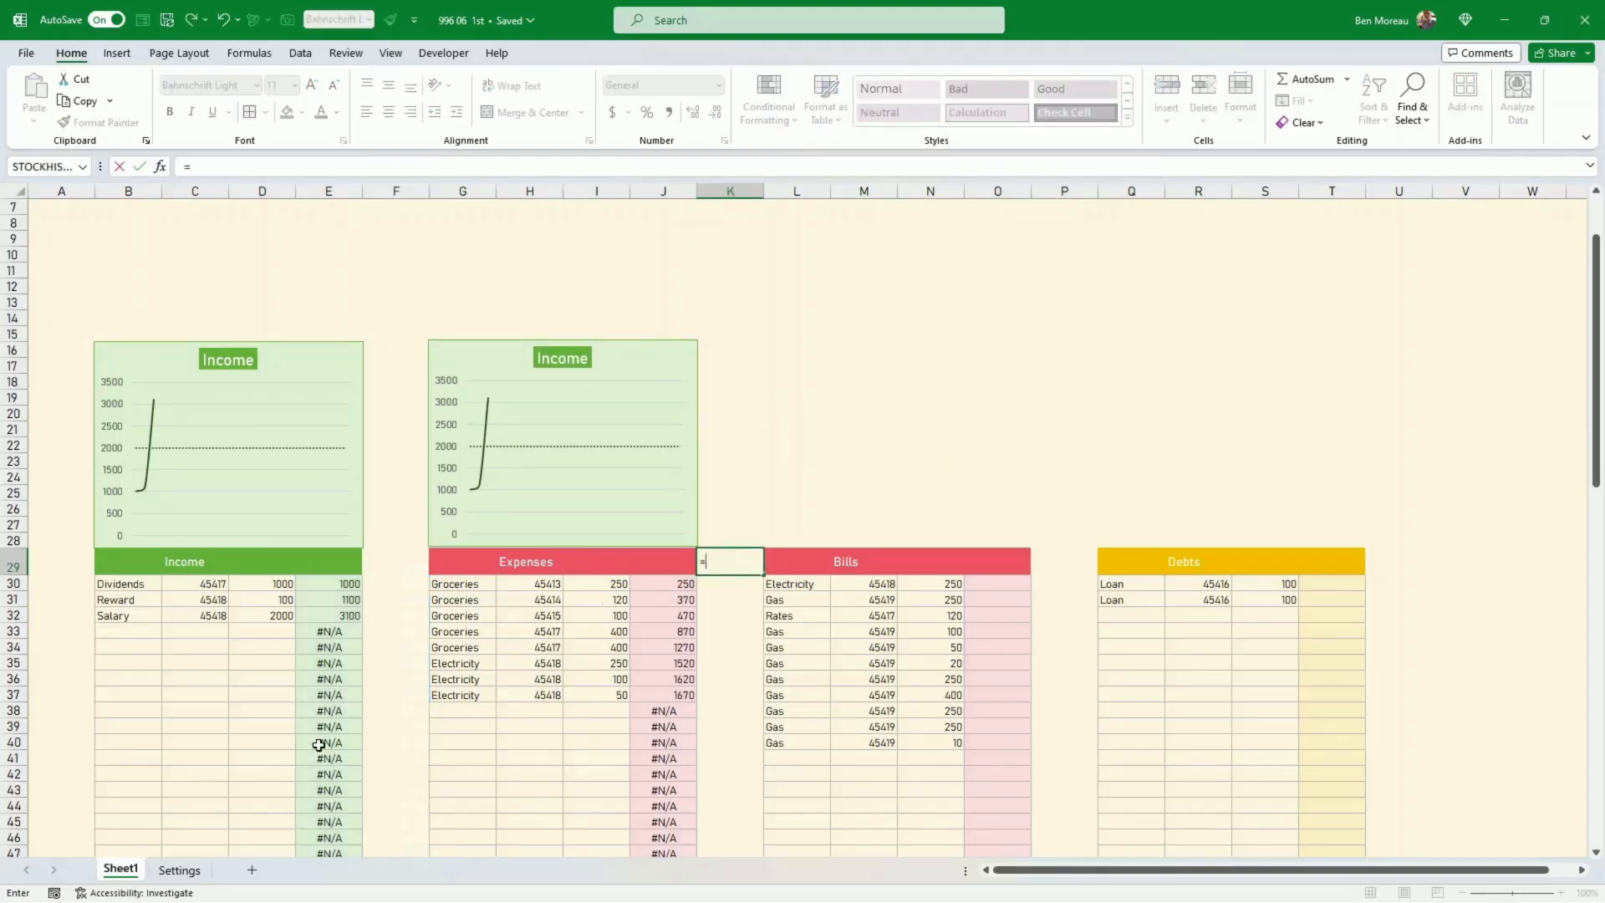
{"action": "left_click", "coordinate": [191, 871]}
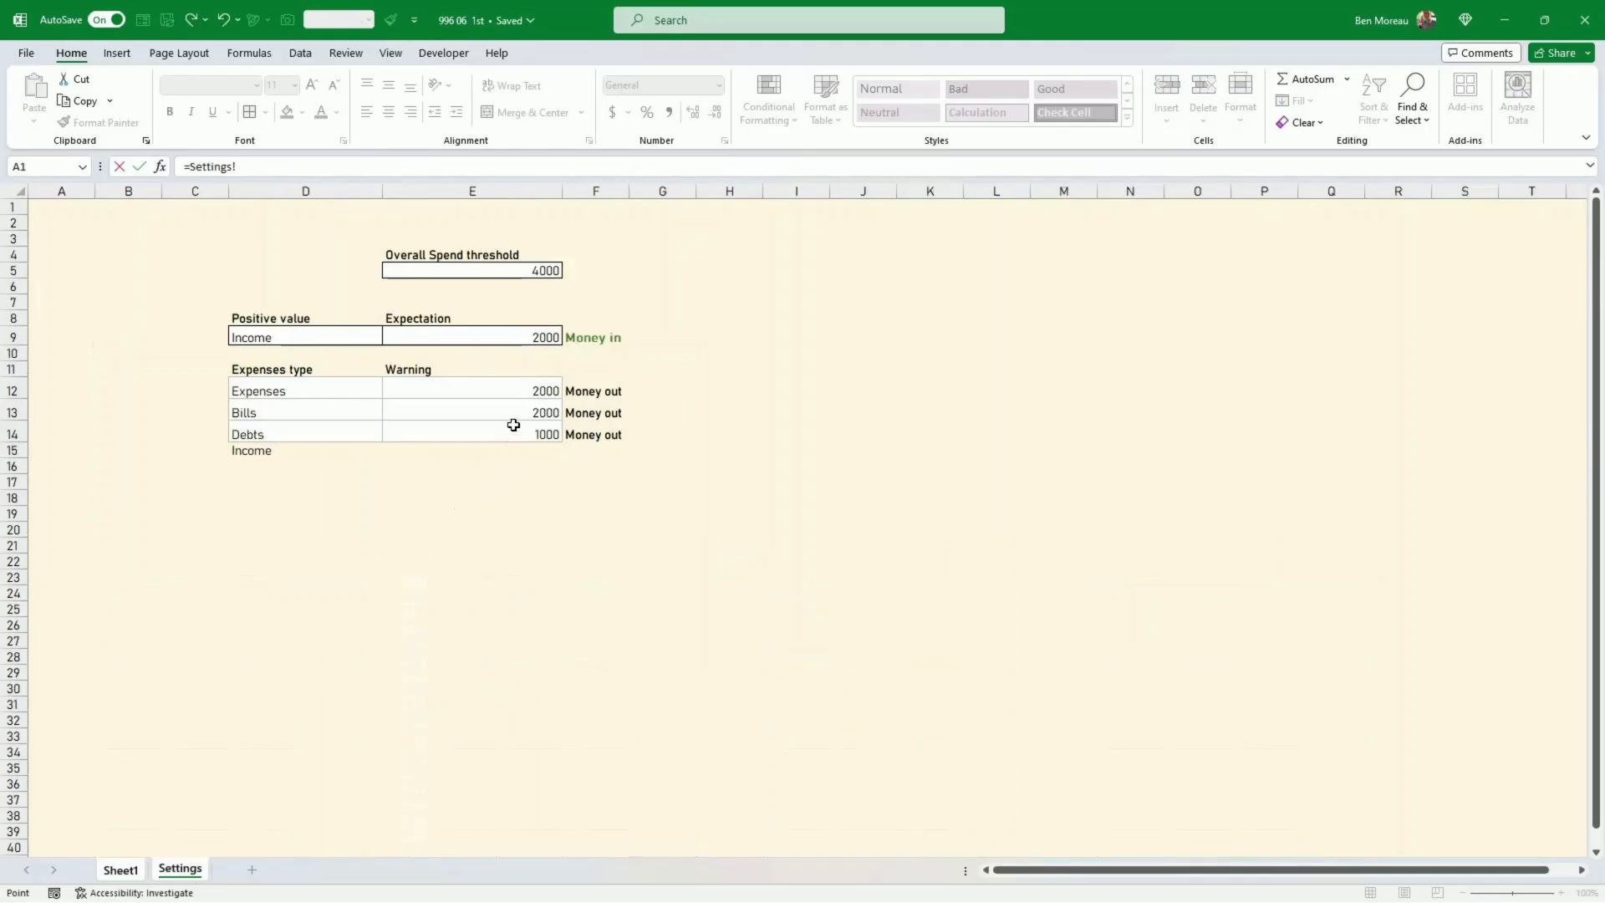
{"action": "left_click", "coordinate": [513, 395]}
{"action": "key", "text": "Return"}
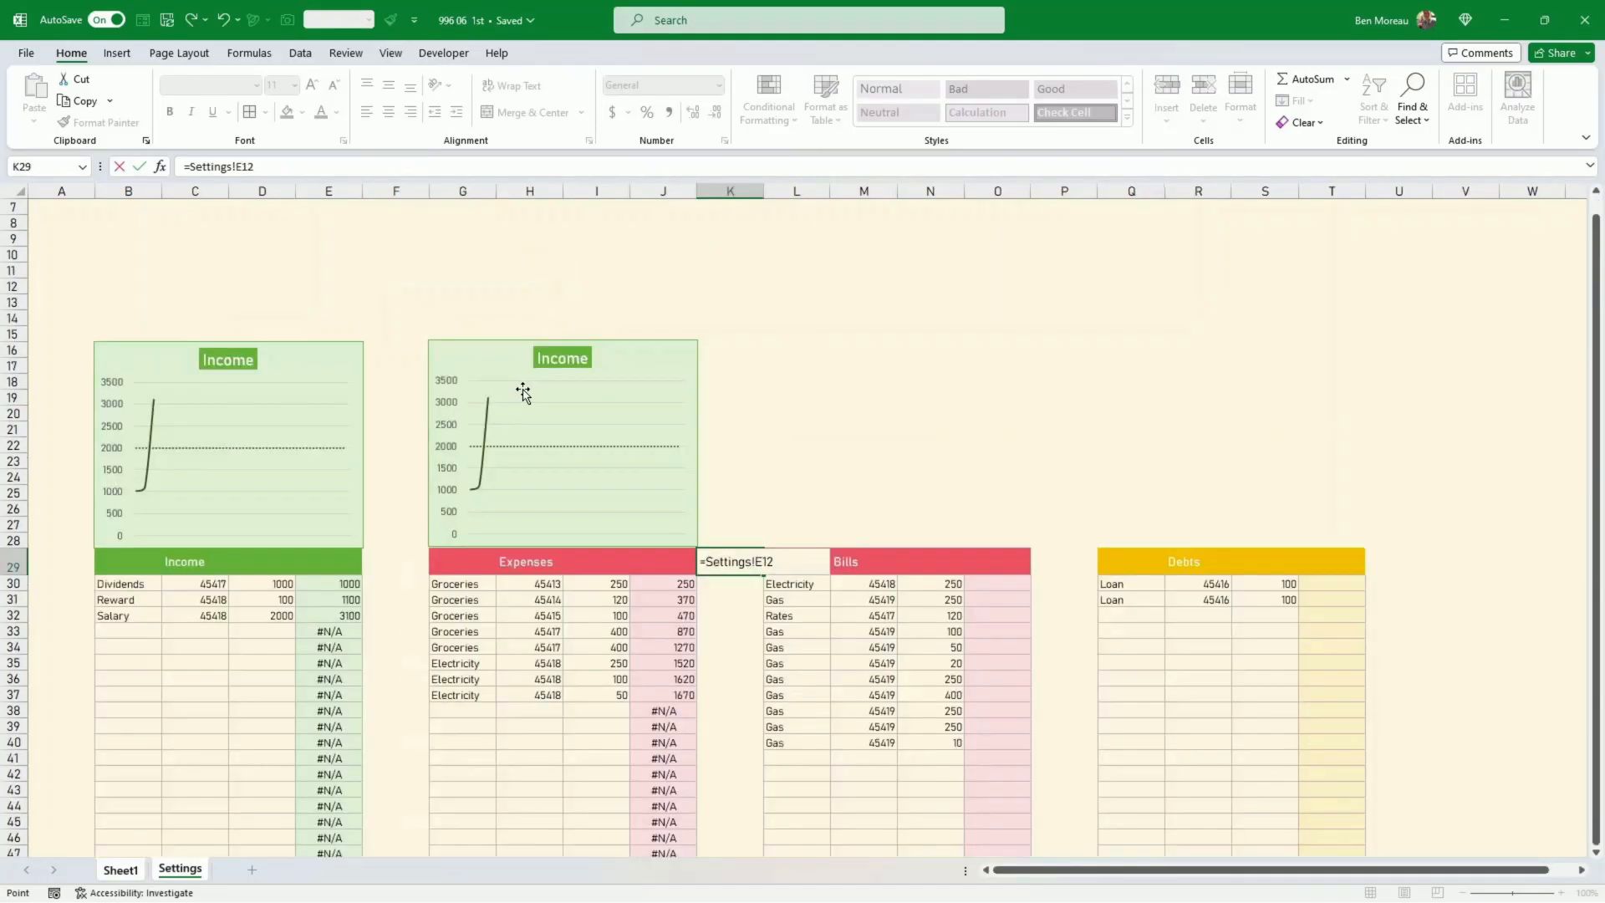
Make K30 reference K29 and fill the formula down column K beside the Expenses table
{"action": "type", "text": "="}
{"action": "left_click", "coordinate": [730, 561]}
{"action": "key", "text": "ctrl+Return"}
{"action": "left_click_drag", "start_coordinate": [764, 591], "coordinate": [753, 863]}
{"action": "left_click", "coordinate": [931, 762]}
Shift the duplicated chart's source range from columns E and F to the Expenses data in columns J and K
{"action": "scroll", "coordinate": [931, 736], "scroll_direction": "up", "scroll_amount": 4}
{"action": "left_click", "coordinate": [696, 574]}
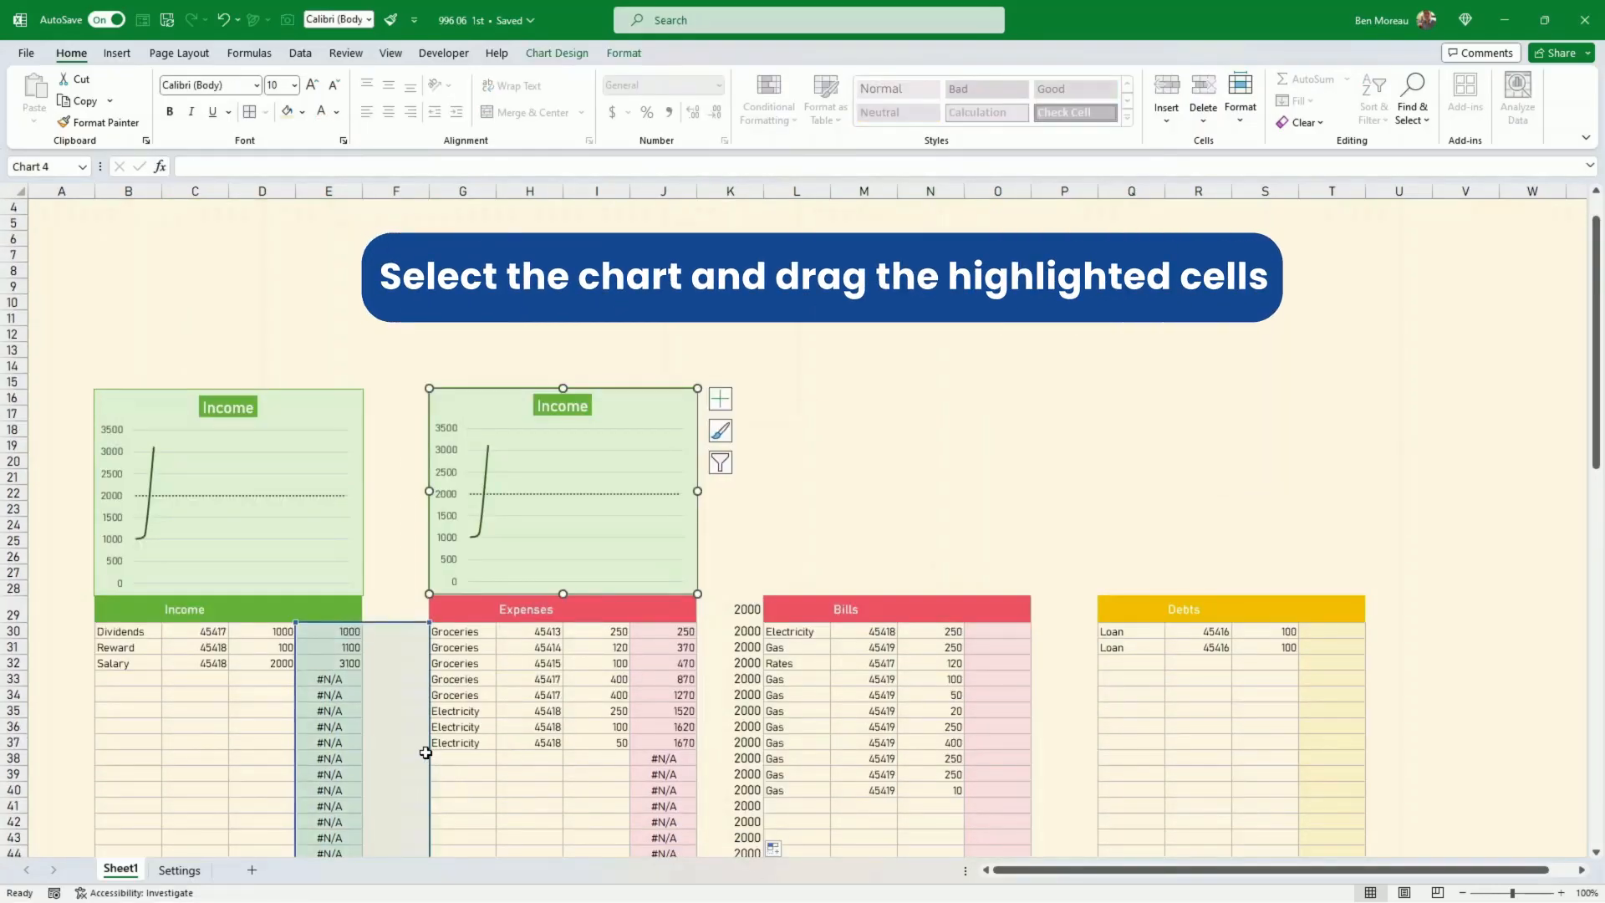
{"action": "left_click_drag", "start_coordinate": [425, 753], "coordinate": [712, 761]}
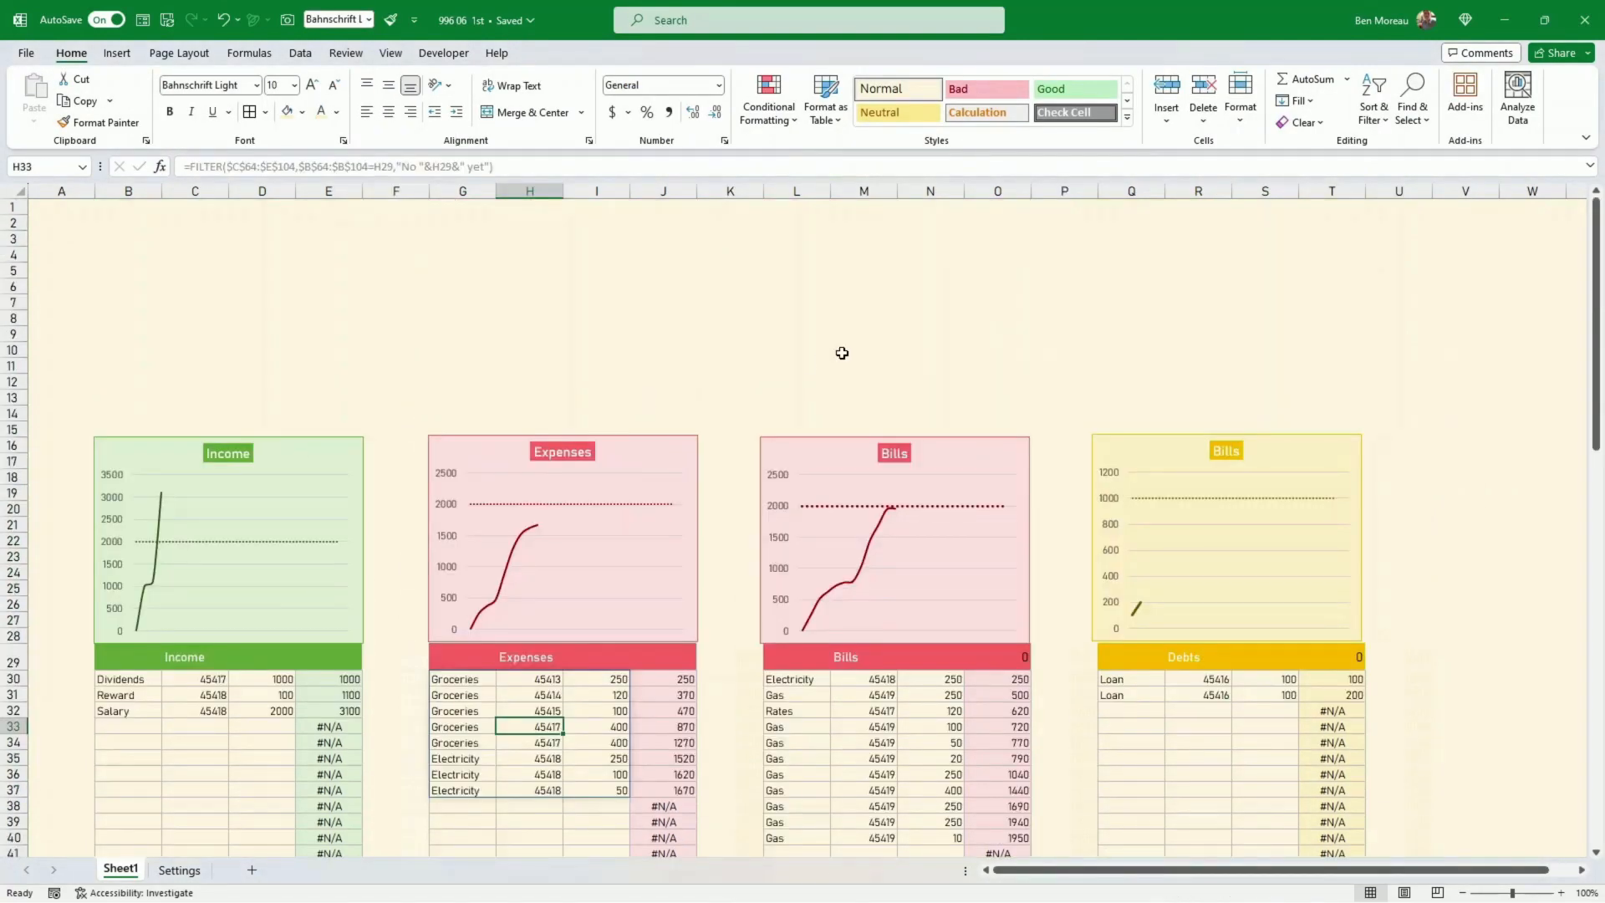
Move the cumulative spend and threshold chart from the transaction list up to the top of the sheet, around columns J to O
{"action": "left_click", "coordinate": [361, 548]}
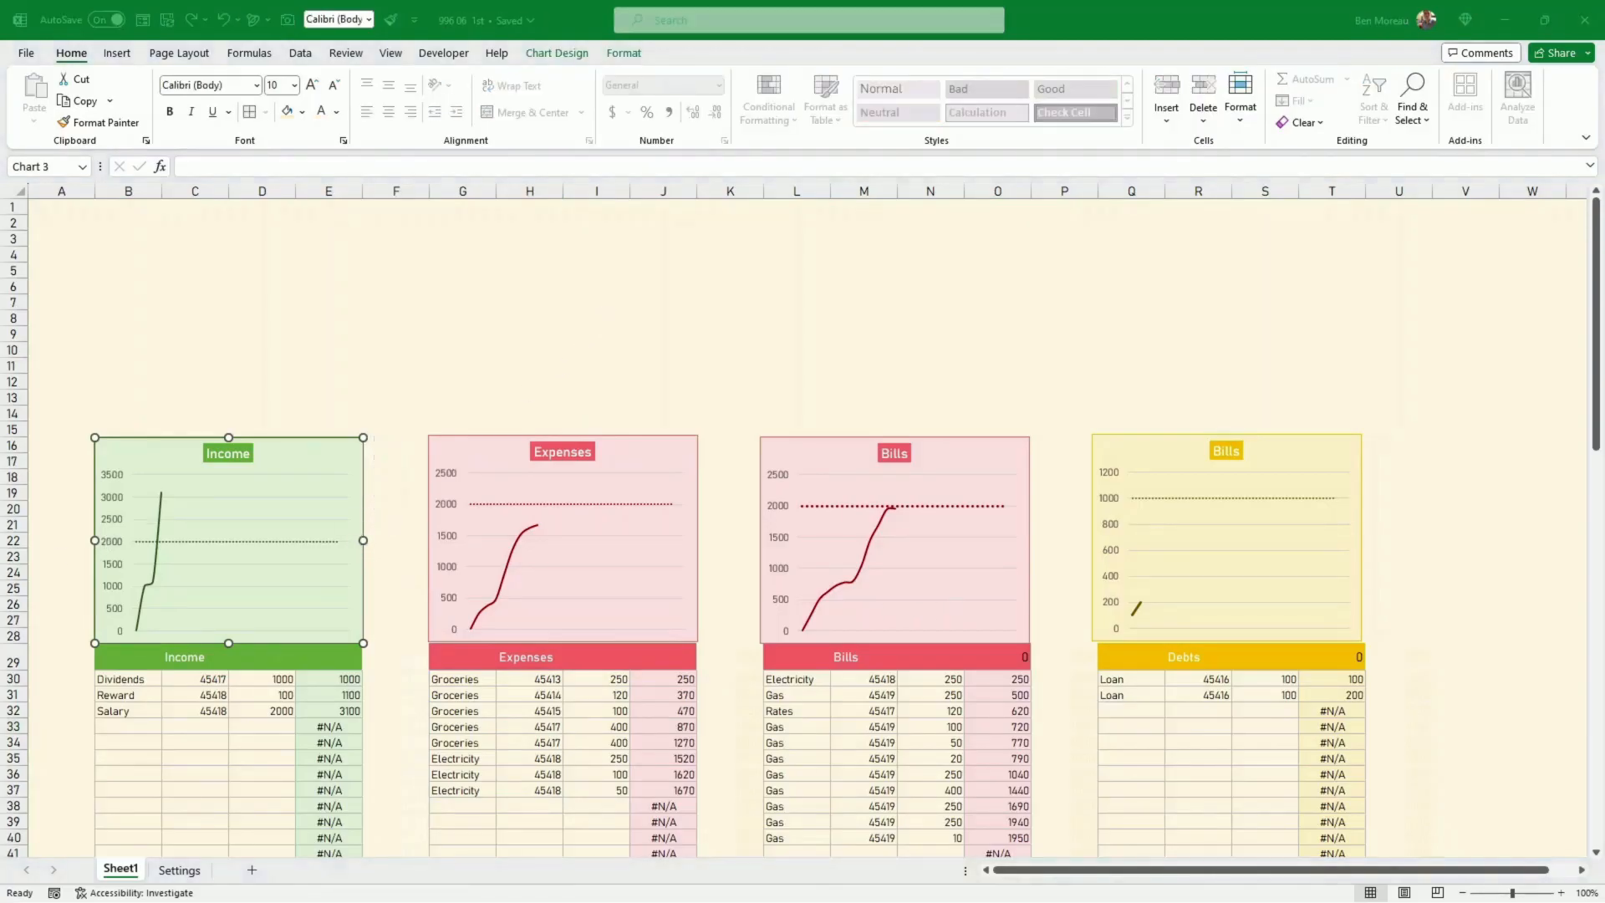
{"action": "scroll", "coordinate": [1487, 510], "scroll_direction": "down", "scroll_amount": 12}
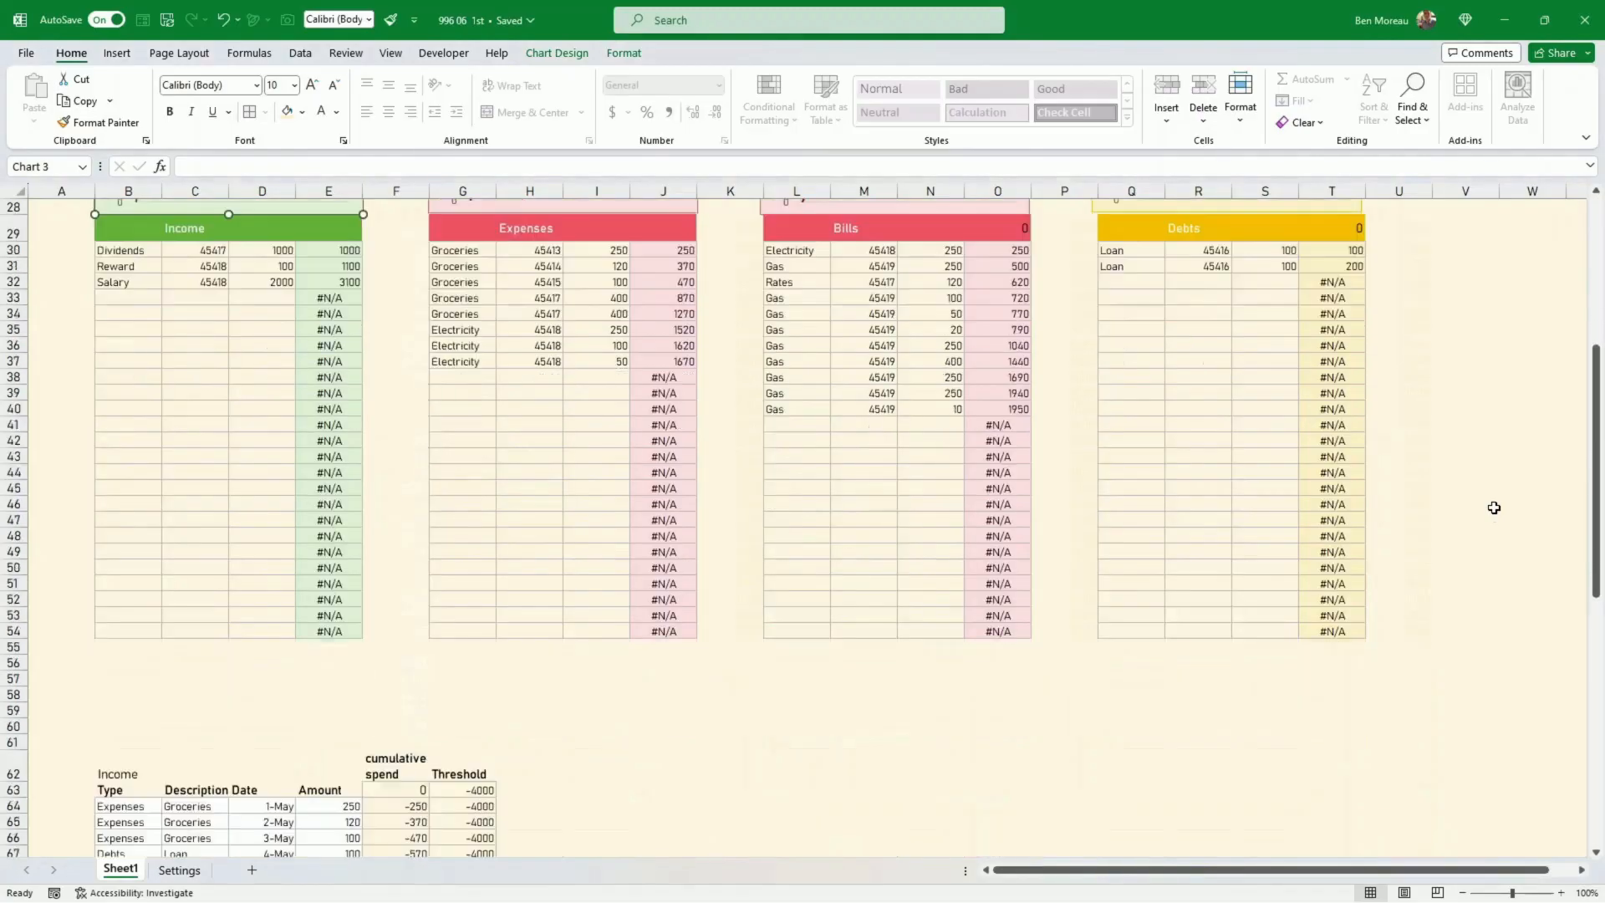
{"action": "left_click_drag", "start_coordinate": [1059, 817], "coordinate": [1060, 433]}
{"action": "scroll", "coordinate": [1272, 656], "scroll_direction": "up", "scroll_amount": 7}
{"action": "scroll", "coordinate": [1274, 654], "scroll_direction": "up", "scroll_amount": 2}
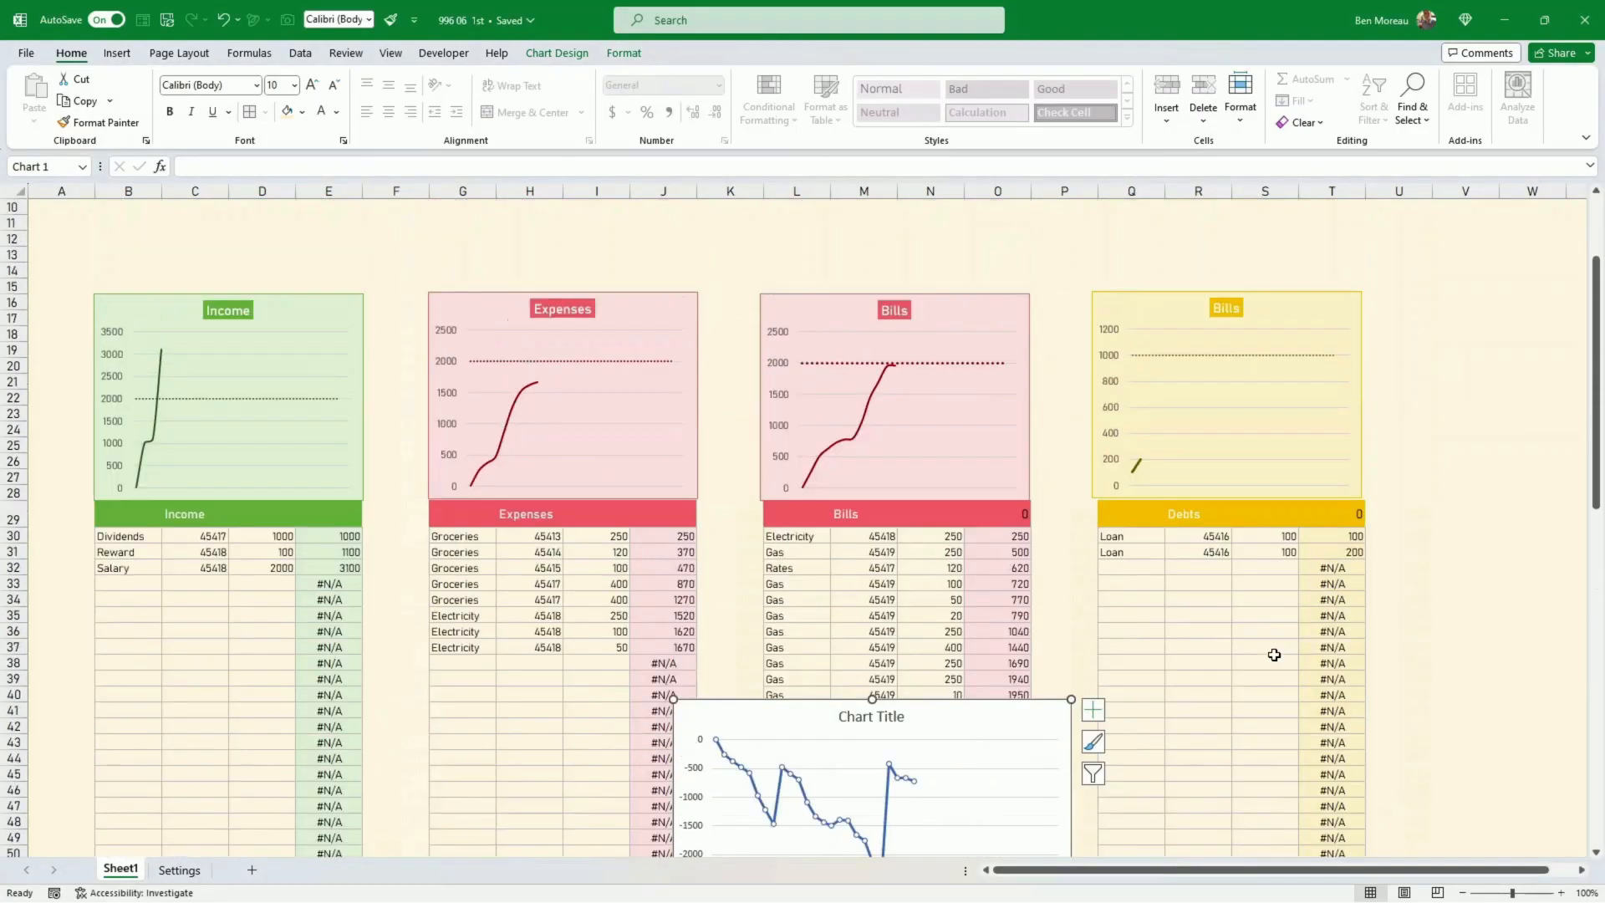
{"action": "left_click_drag", "start_coordinate": [1072, 778], "coordinate": [1037, 372]}
{"action": "scroll", "coordinate": [1064, 669], "scroll_direction": "up", "scroll_amount": 3}
{"action": "left_click_drag", "start_coordinate": [1037, 674], "coordinate": [1036, 434]}
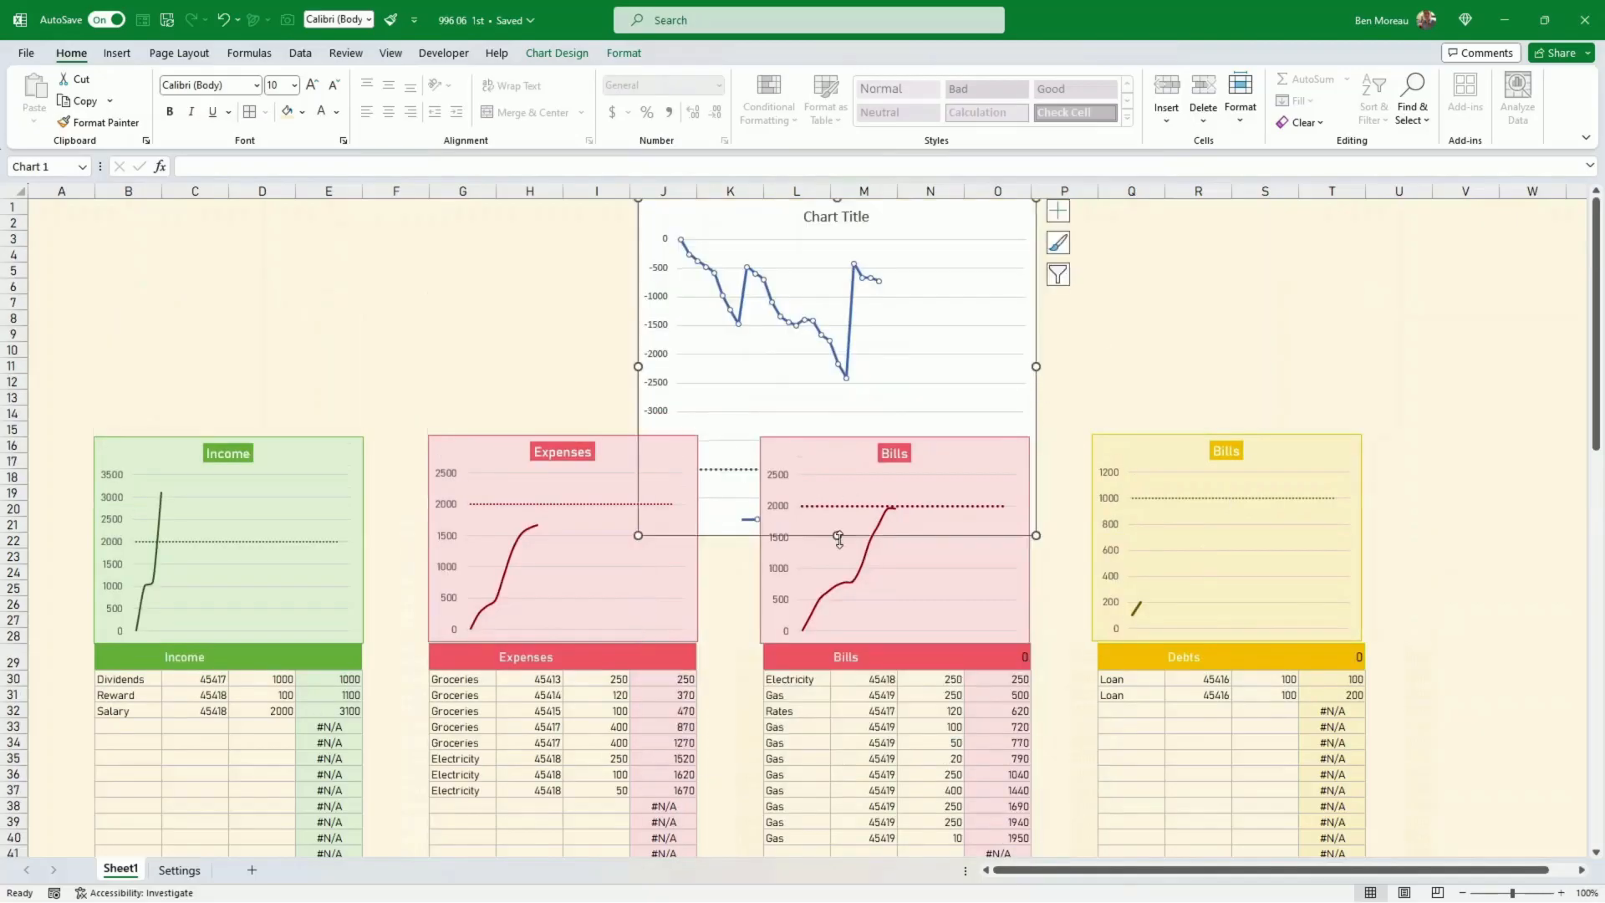
Resize the cumulative spend chart to about 7.75 cm high, increasing row 1's height so it fits above the category charts
{"action": "left_click_drag", "start_coordinate": [838, 538], "coordinate": [839, 407]}
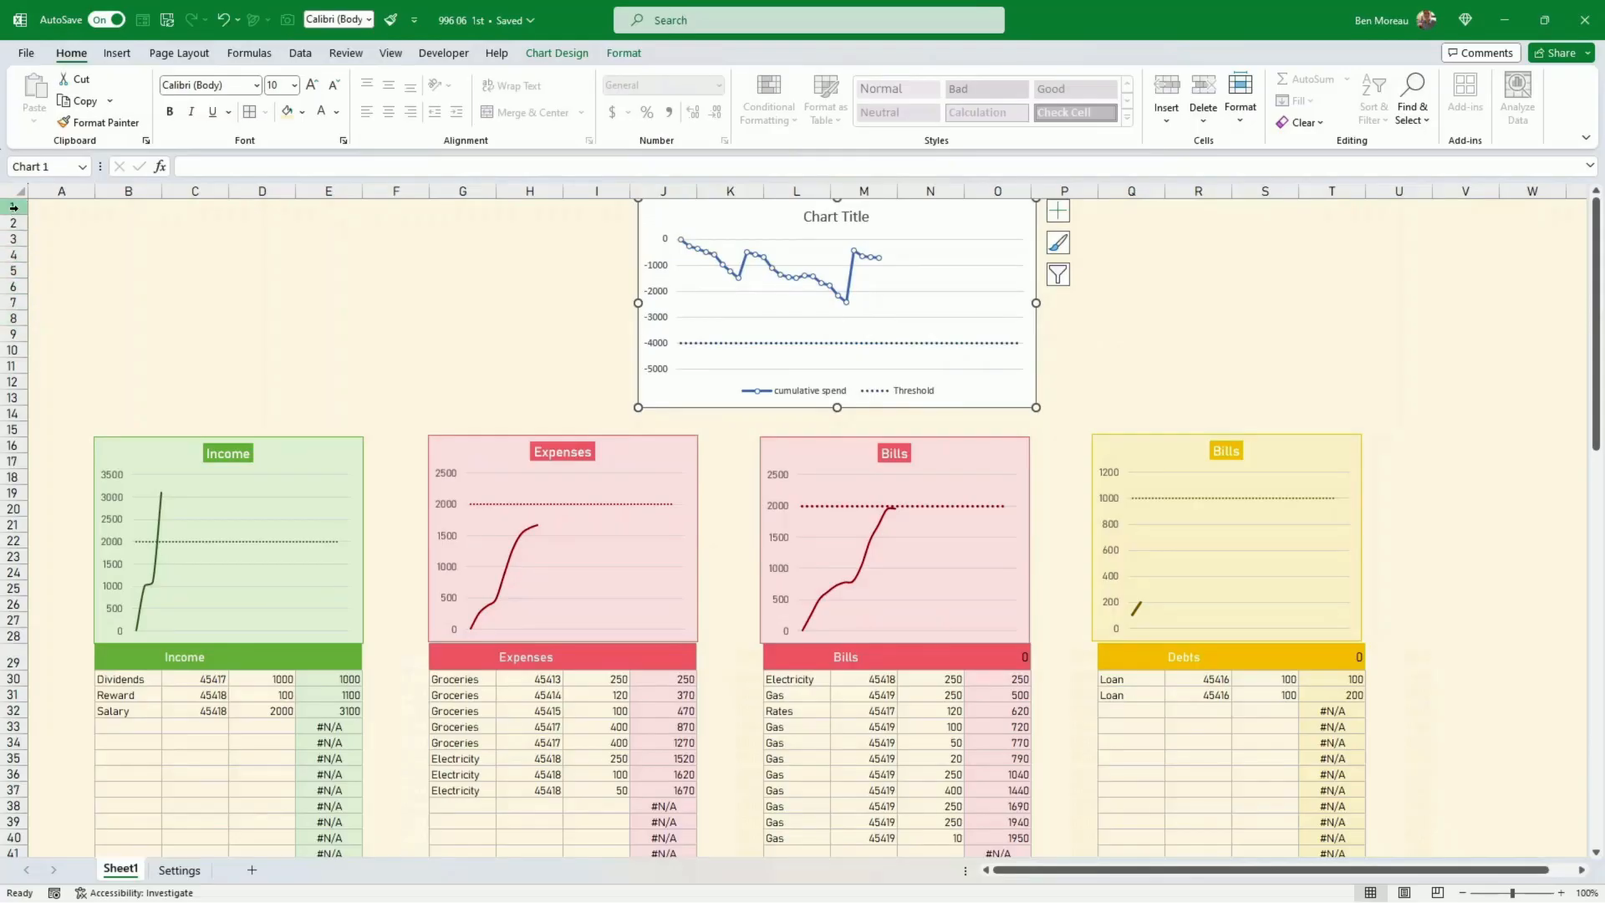
{"action": "left_click_drag", "start_coordinate": [13, 215], "coordinate": [15, 250]}
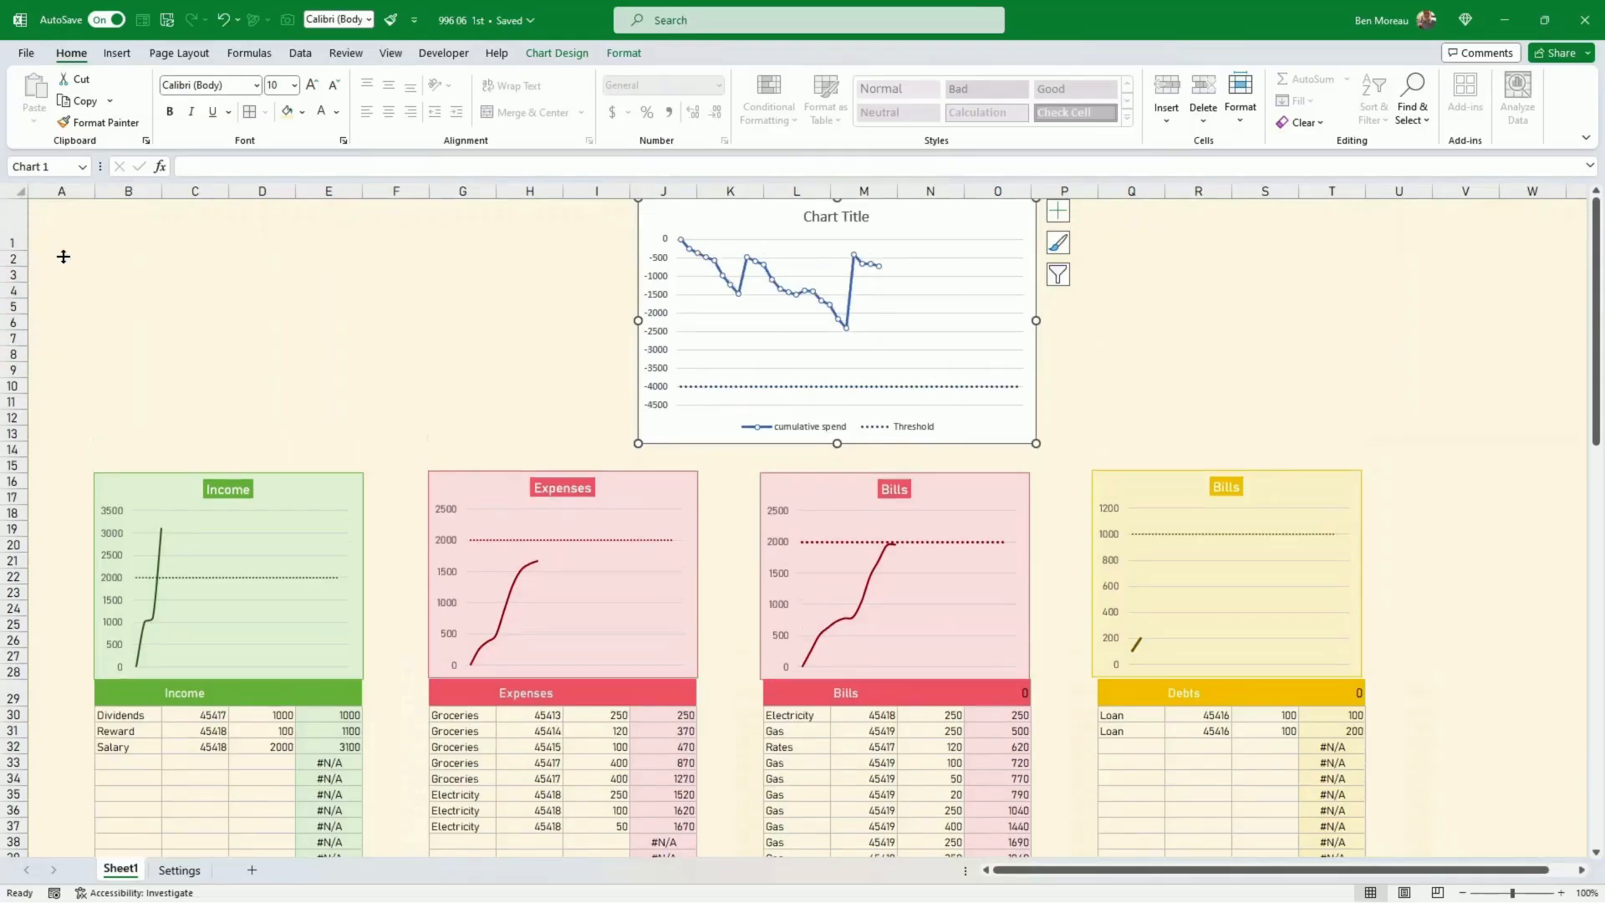
{"action": "left_click_drag", "start_coordinate": [851, 447], "coordinate": [805, 454]}
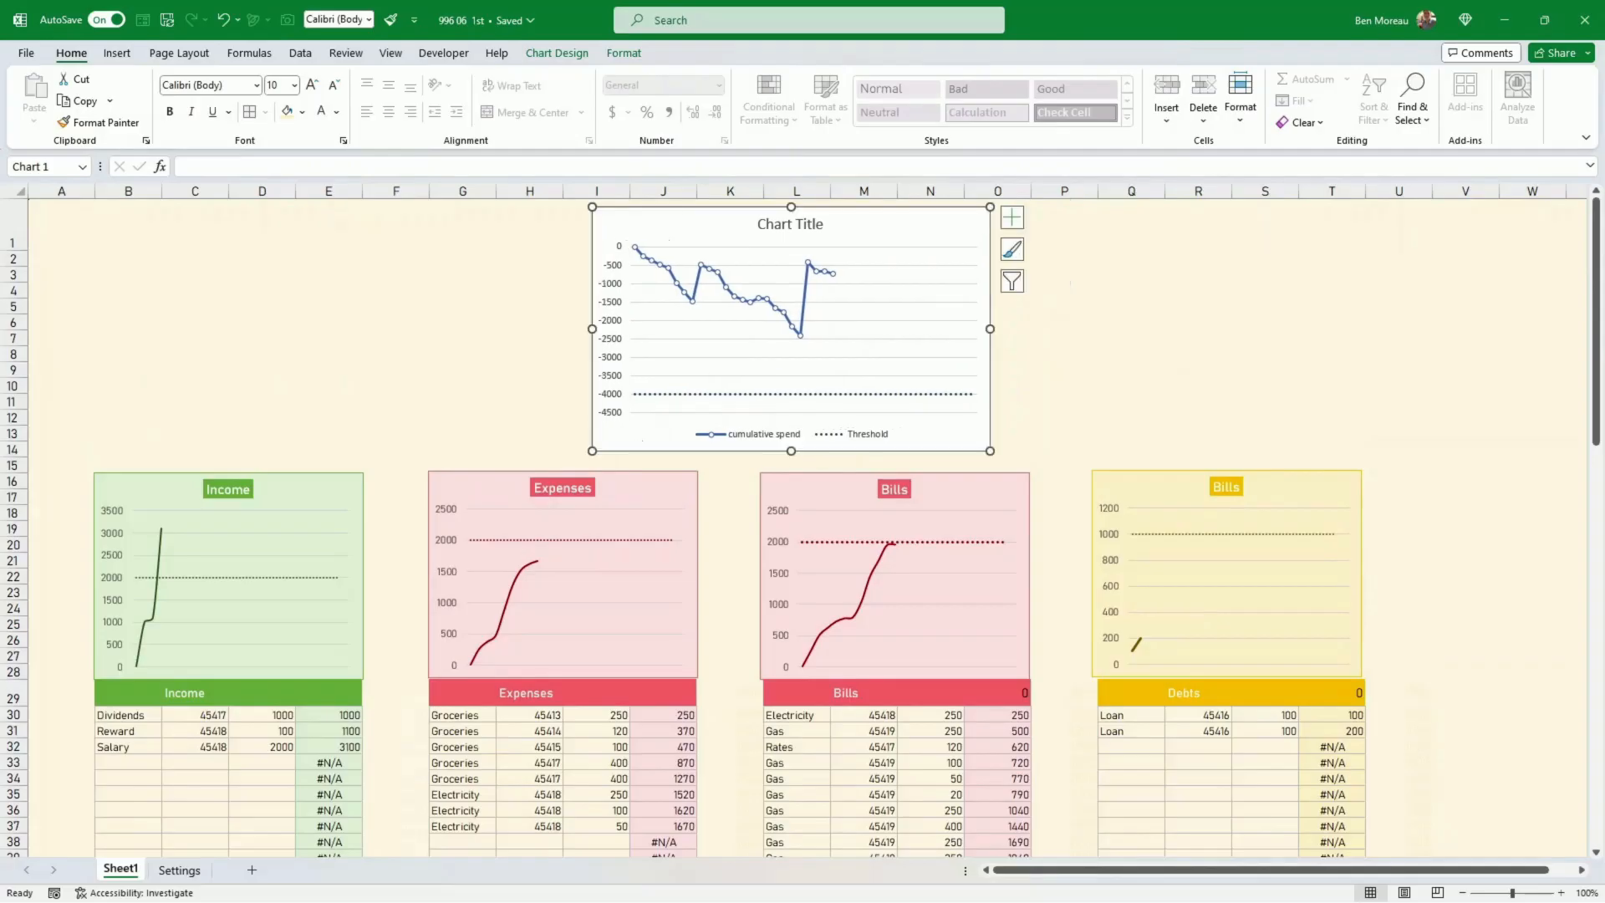
Remove the cumulative spend chart's background fill and delete its legend
{"action": "left_click", "coordinate": [633, 56]}
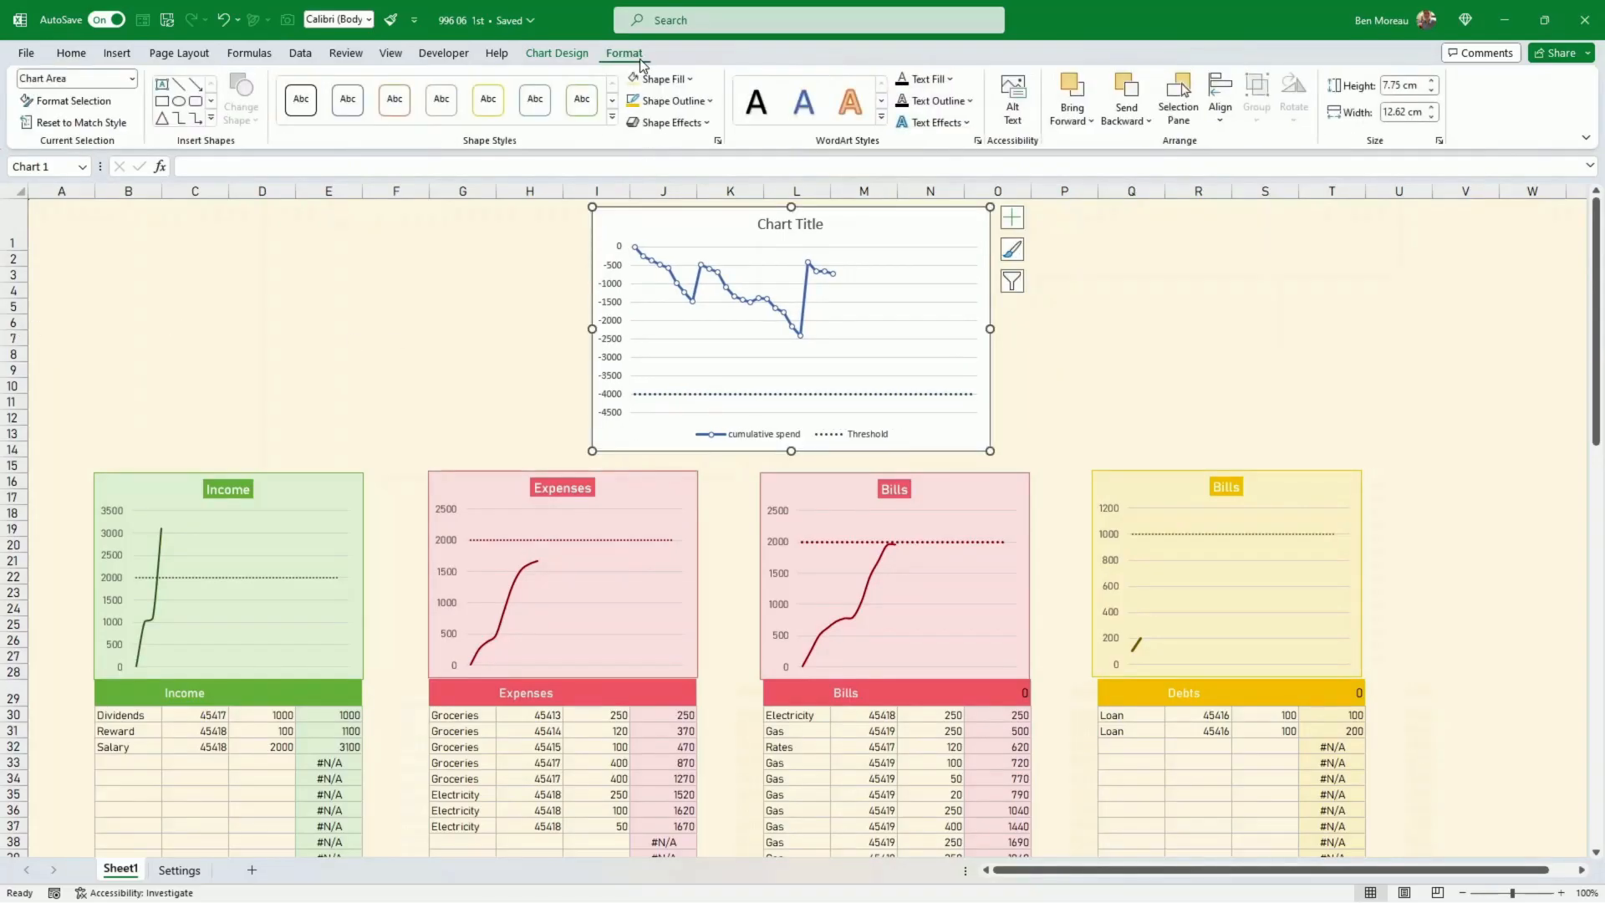
{"action": "left_click", "coordinate": [710, 100]}
{"action": "left_click", "coordinate": [660, 343]}
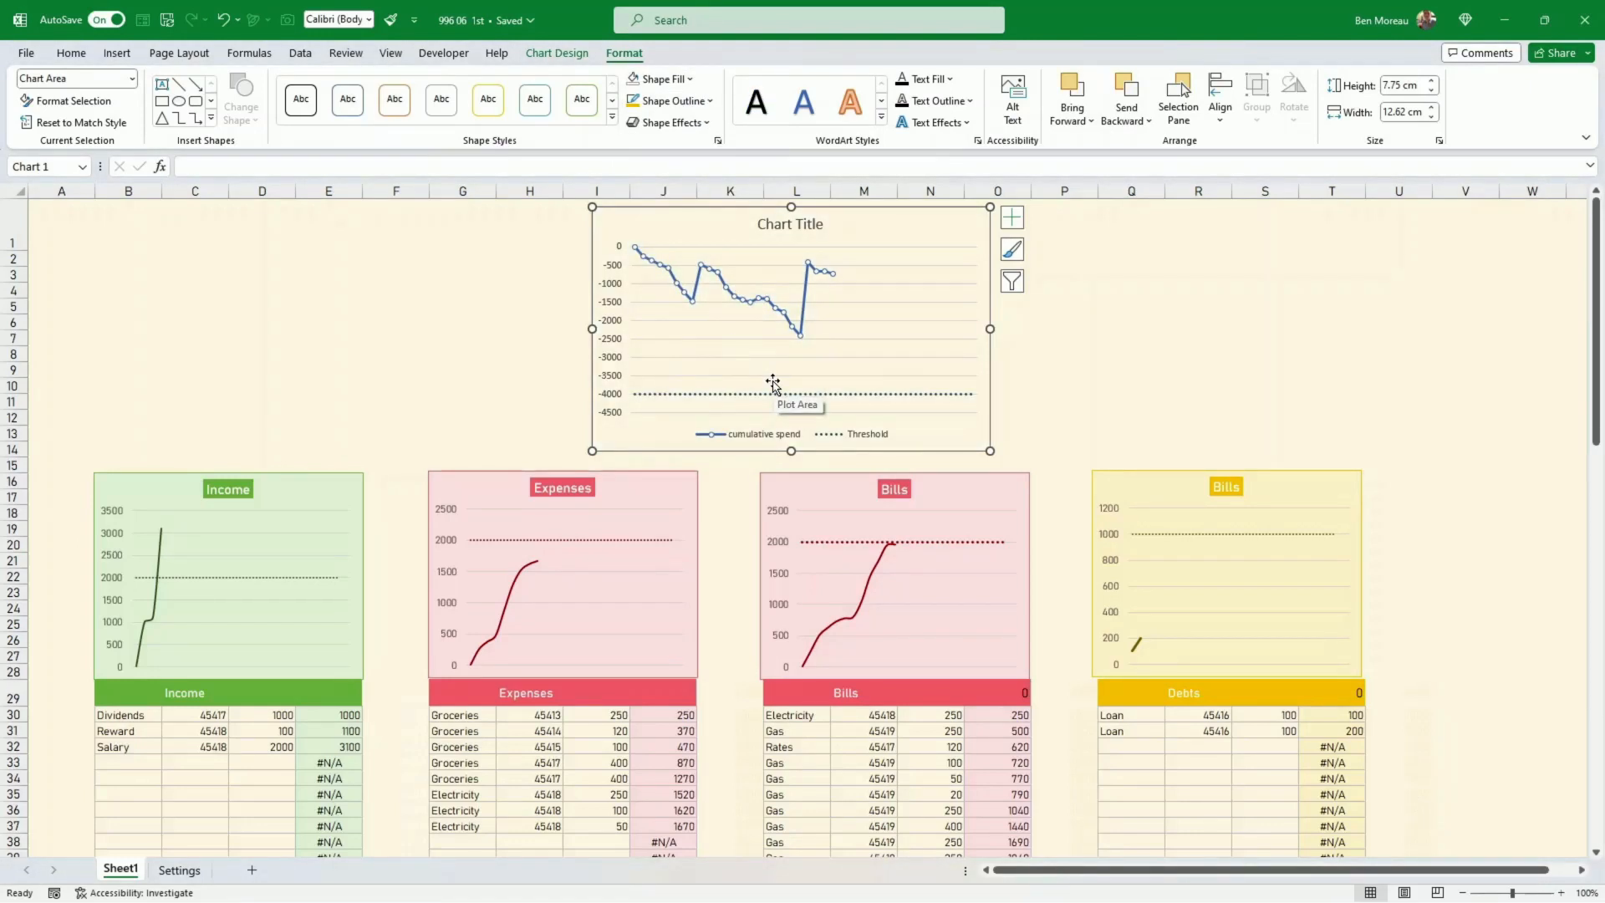
{"action": "left_click", "coordinate": [778, 438]}
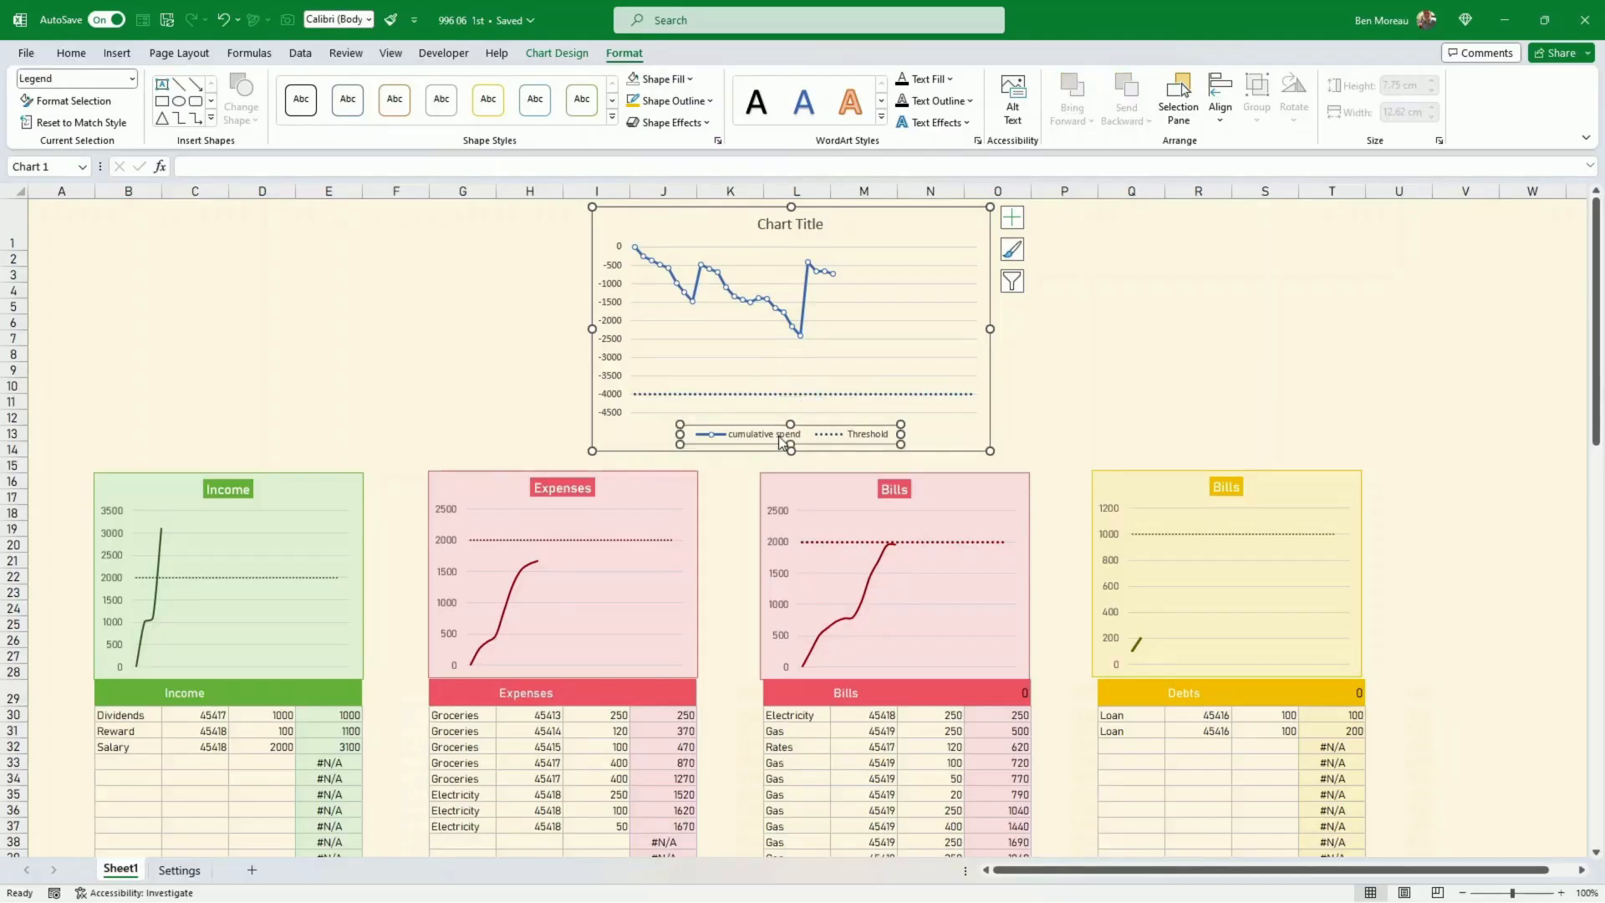
{"action": "key", "text": "Delete"}
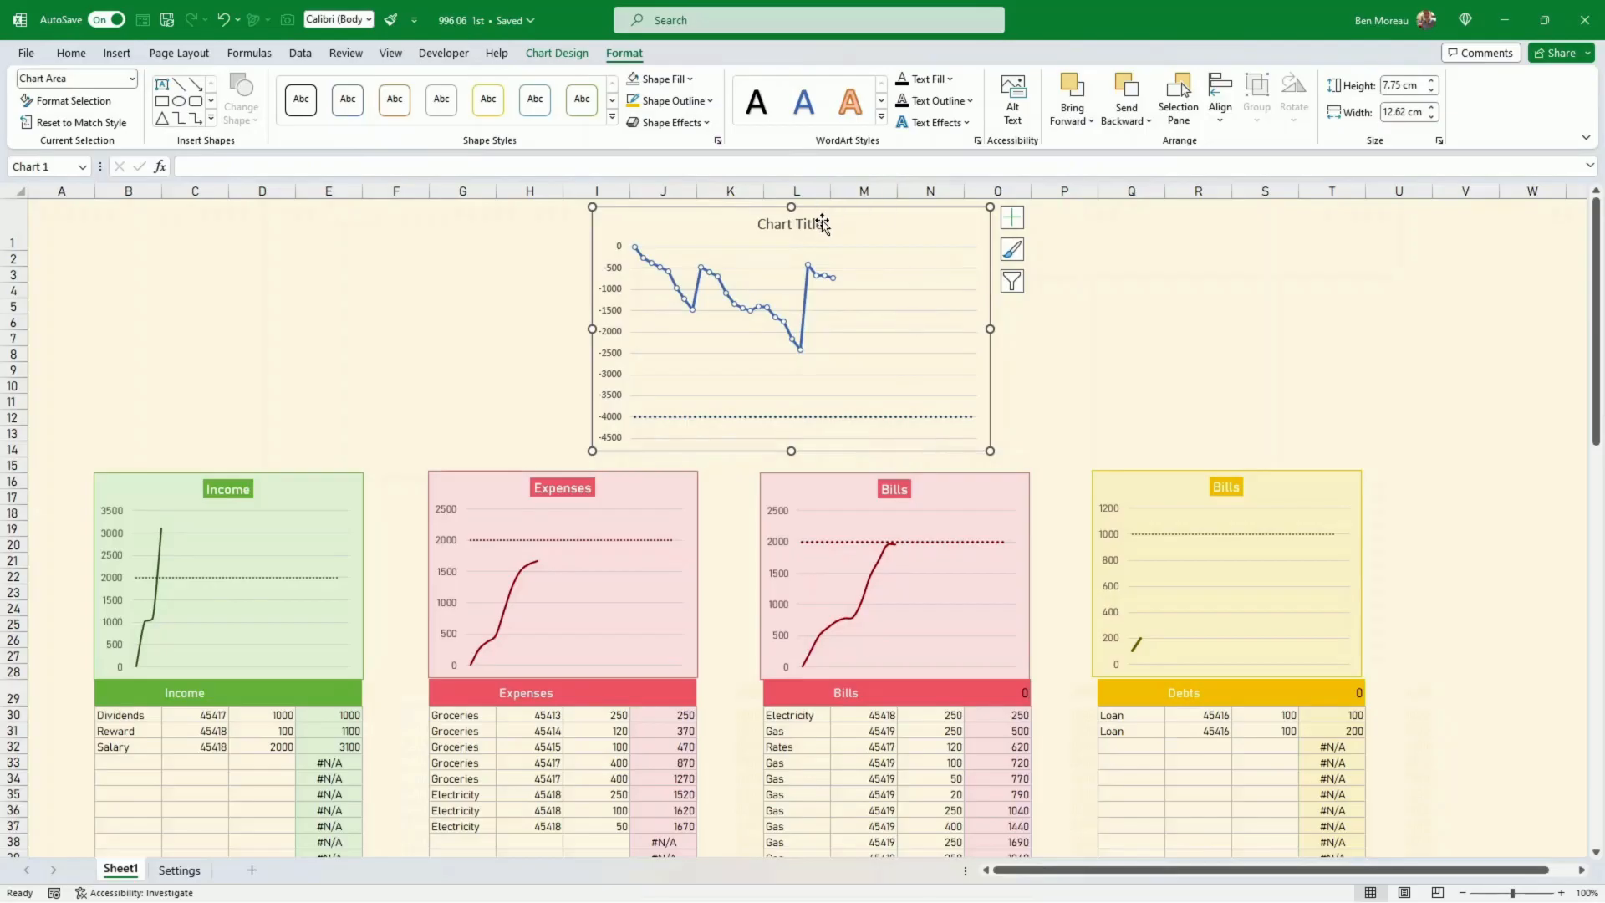
Give the cumulative chart's title a blue fill with white text, and shift the chart slightly to the left
{"action": "left_click", "coordinate": [822, 224]}
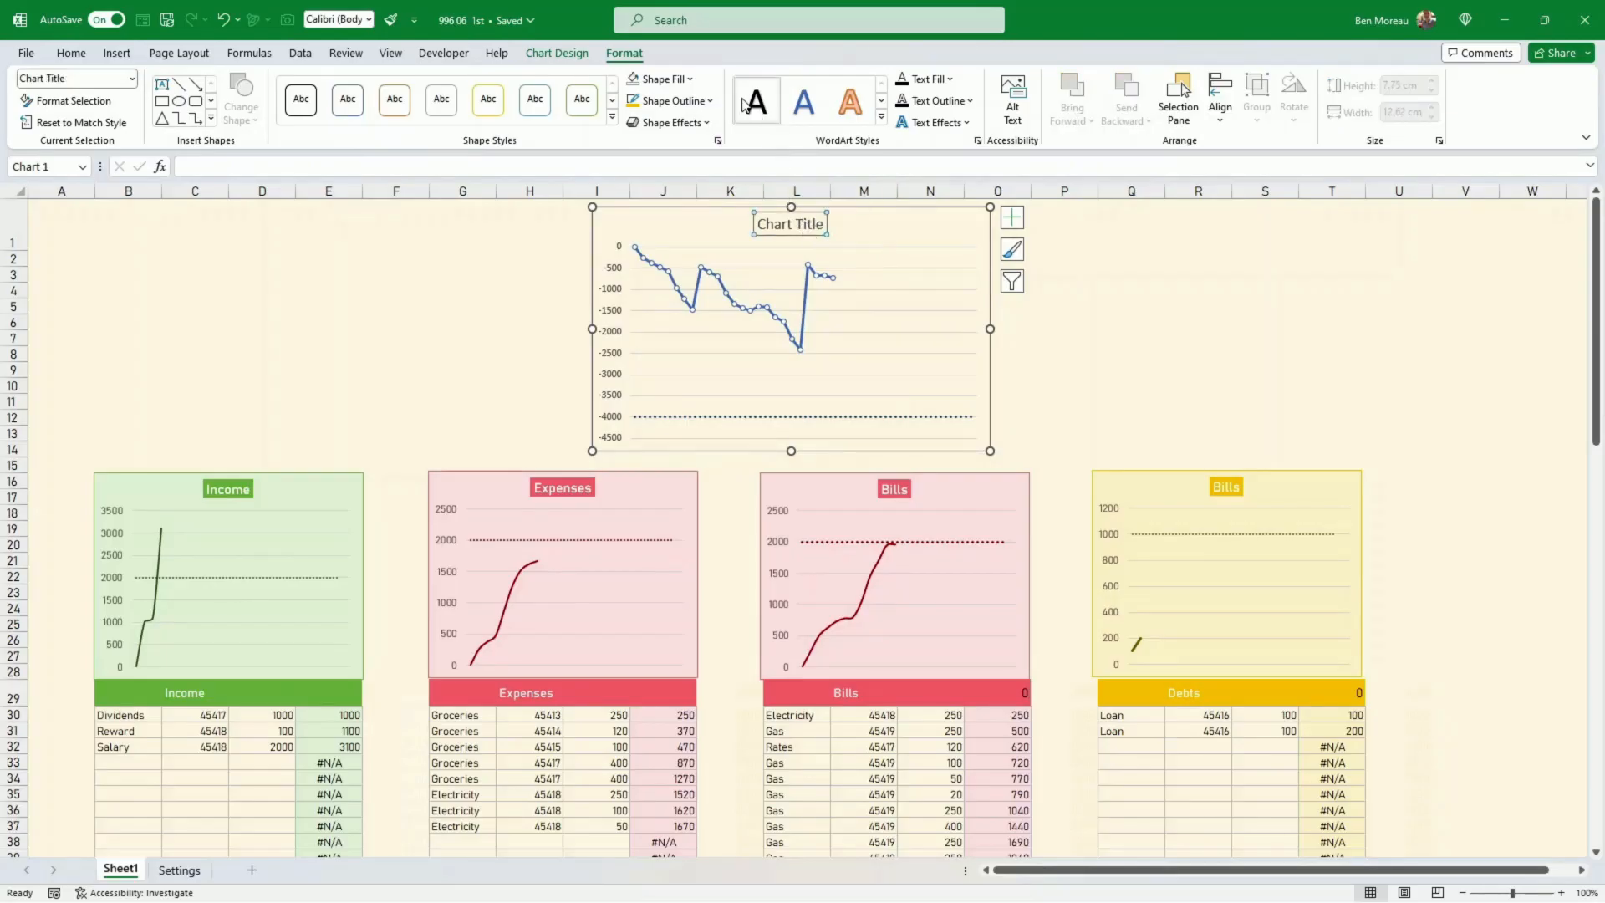
{"action": "left_click", "coordinate": [687, 82]}
{"action": "left_click", "coordinate": [748, 207]}
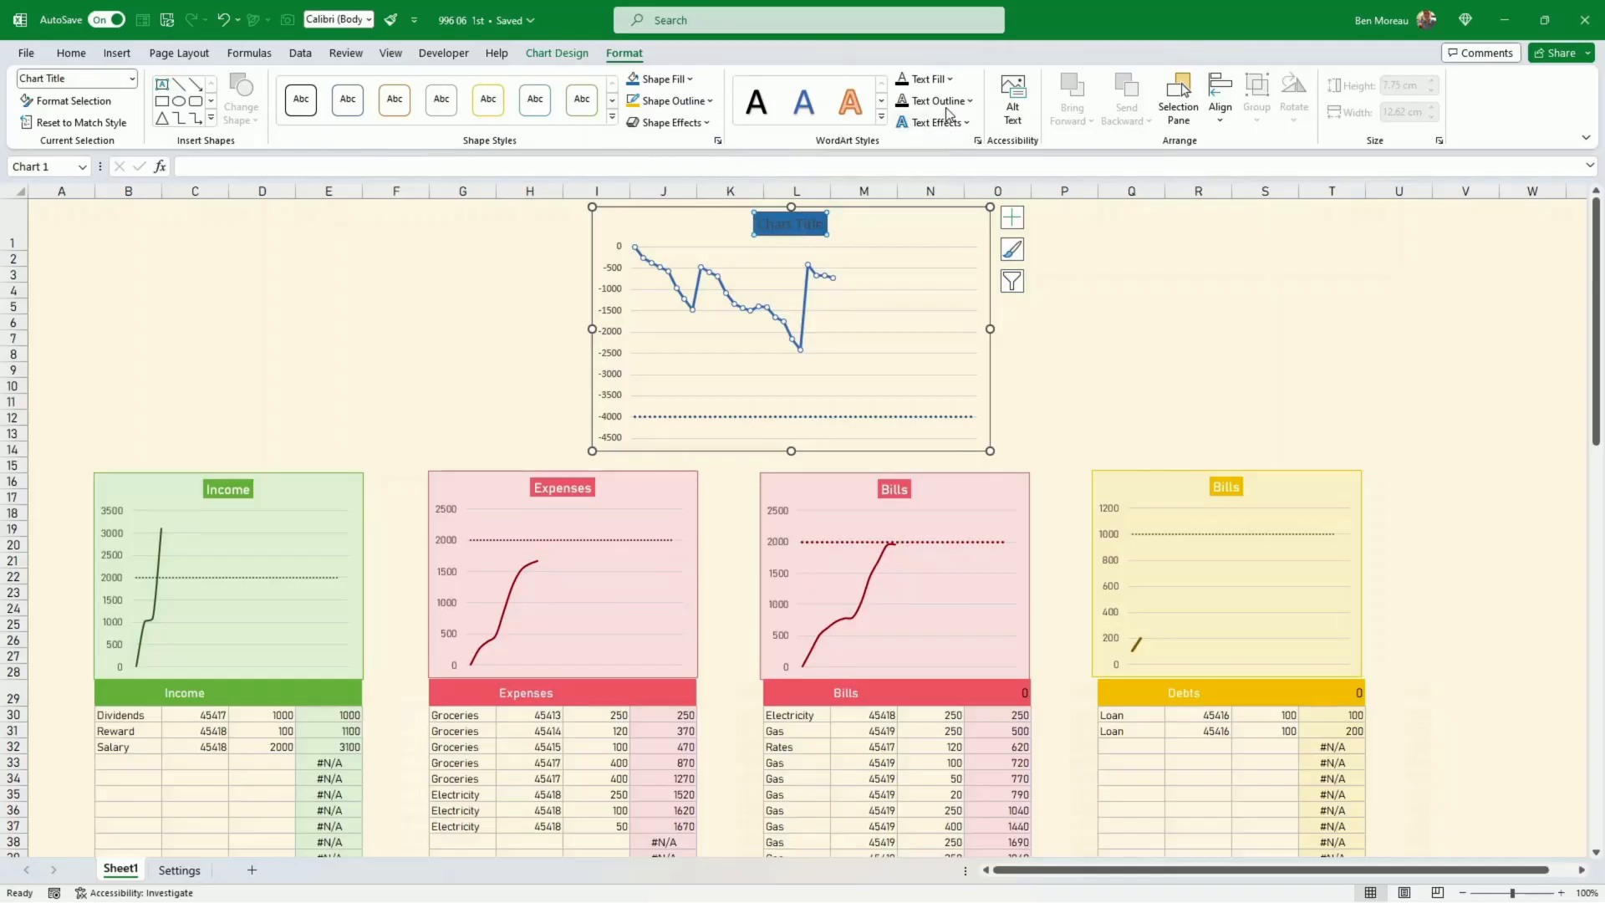
{"action": "left_click", "coordinate": [948, 79]}
{"action": "left_click", "coordinate": [901, 148]}
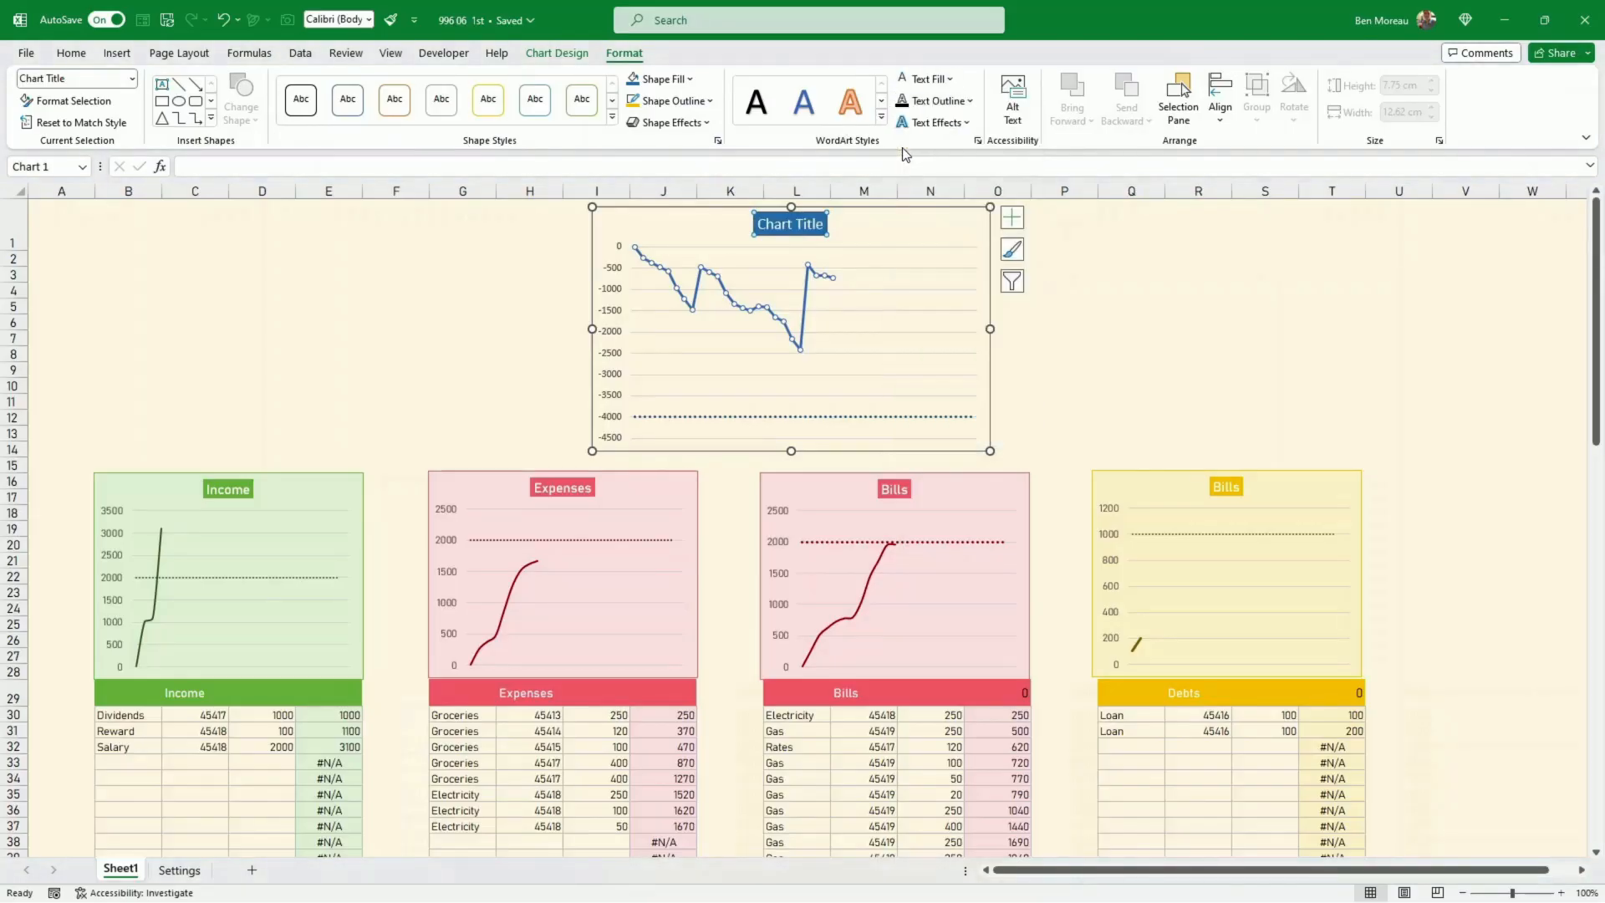
{"action": "key", "text": "Escape"}
{"action": "key", "text": "Escape"}
{"action": "left_click", "coordinate": [689, 456]}
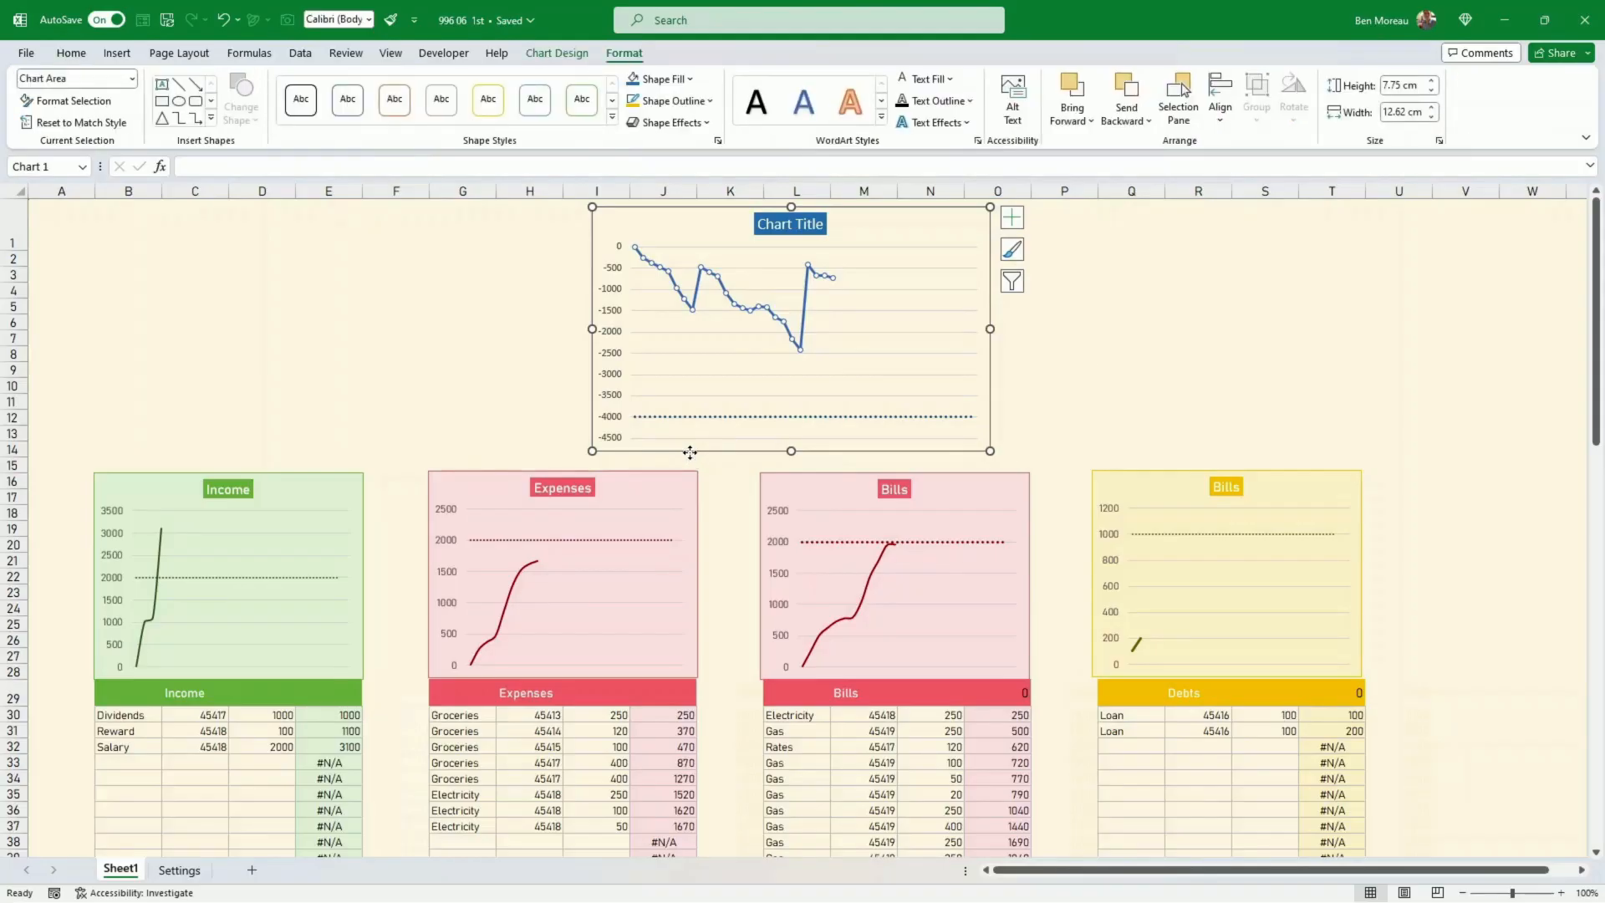
{"action": "left_click_drag", "start_coordinate": [690, 452], "coordinate": [667, 453]}
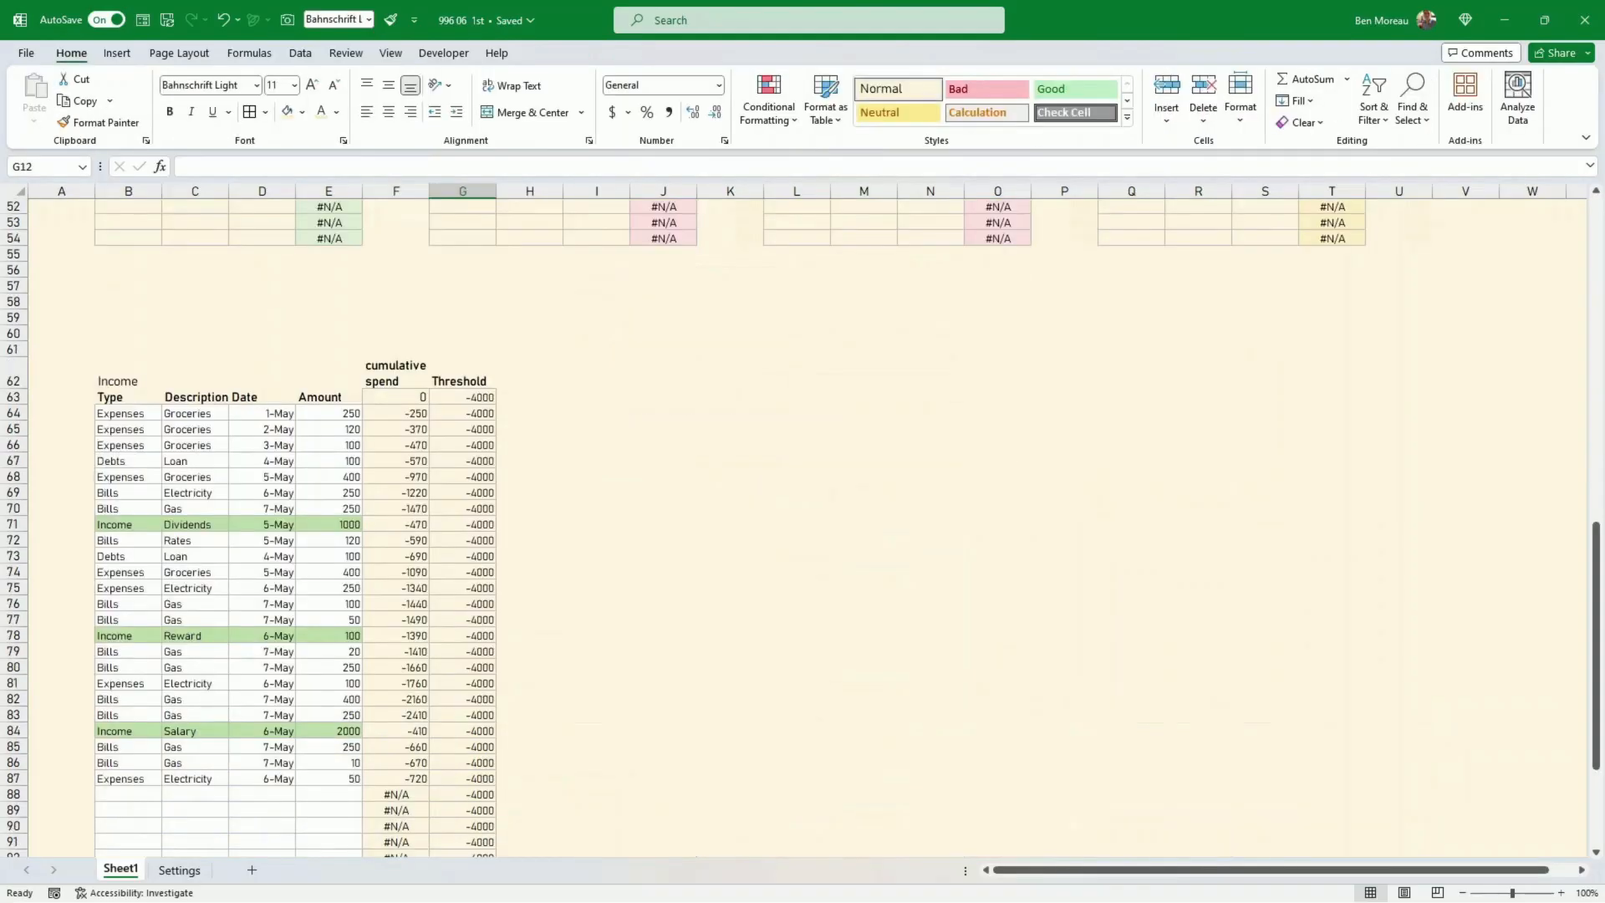
Total the Income amounts in D55 with =SUM(D30:D54)
{"action": "scroll", "coordinate": [648, 459], "scroll_direction": "up", "scroll_amount": 9}
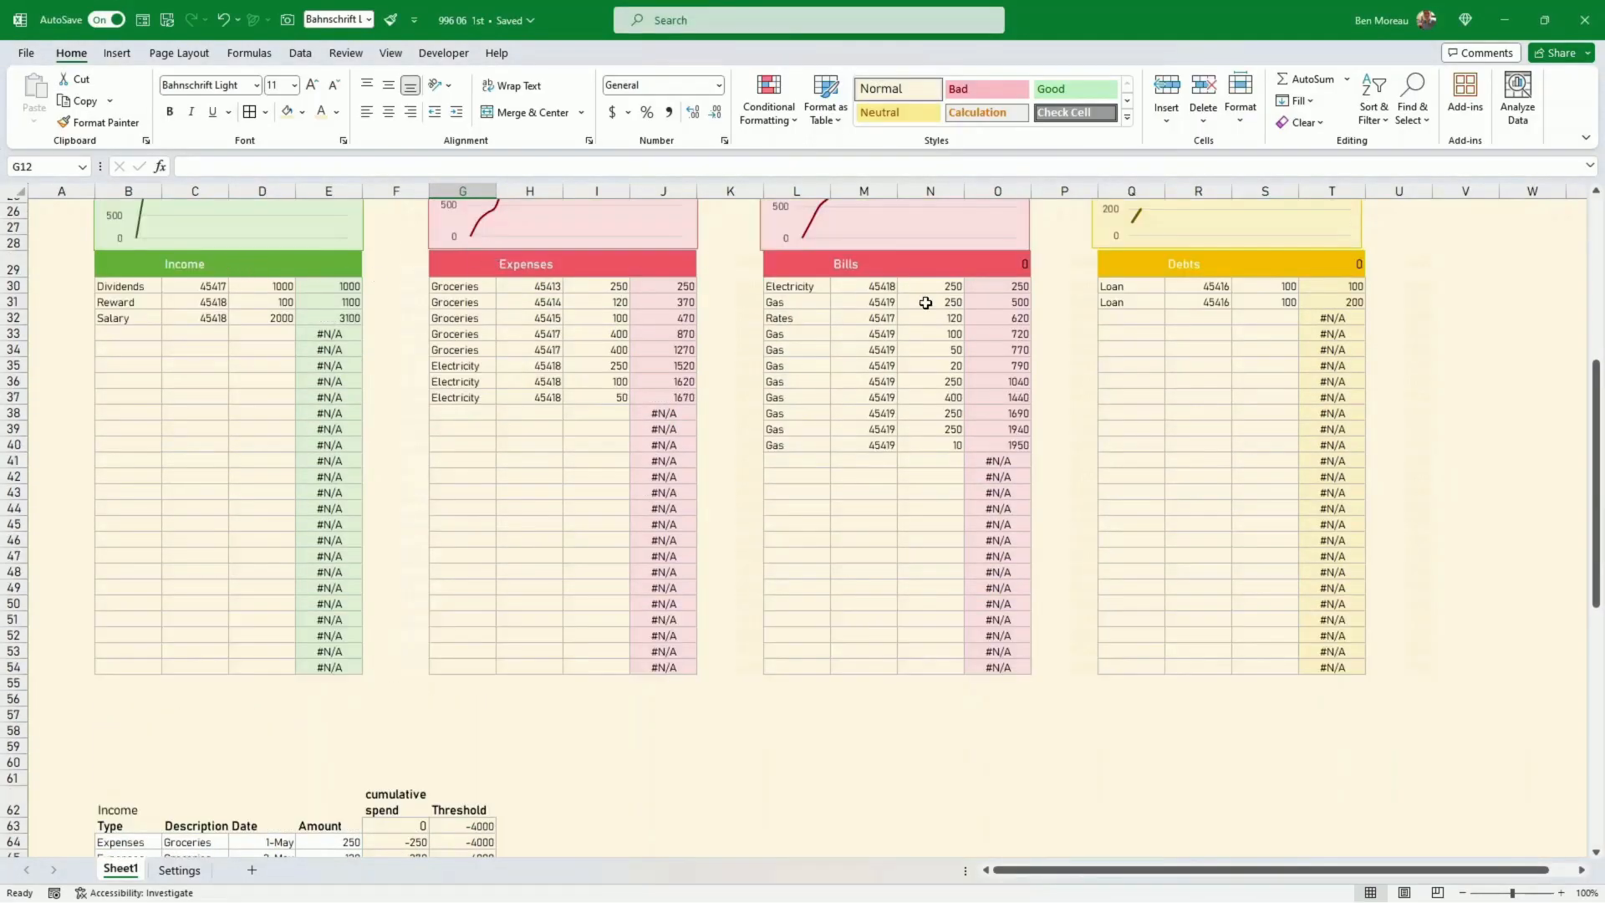
{"action": "left_click", "coordinate": [338, 680]}
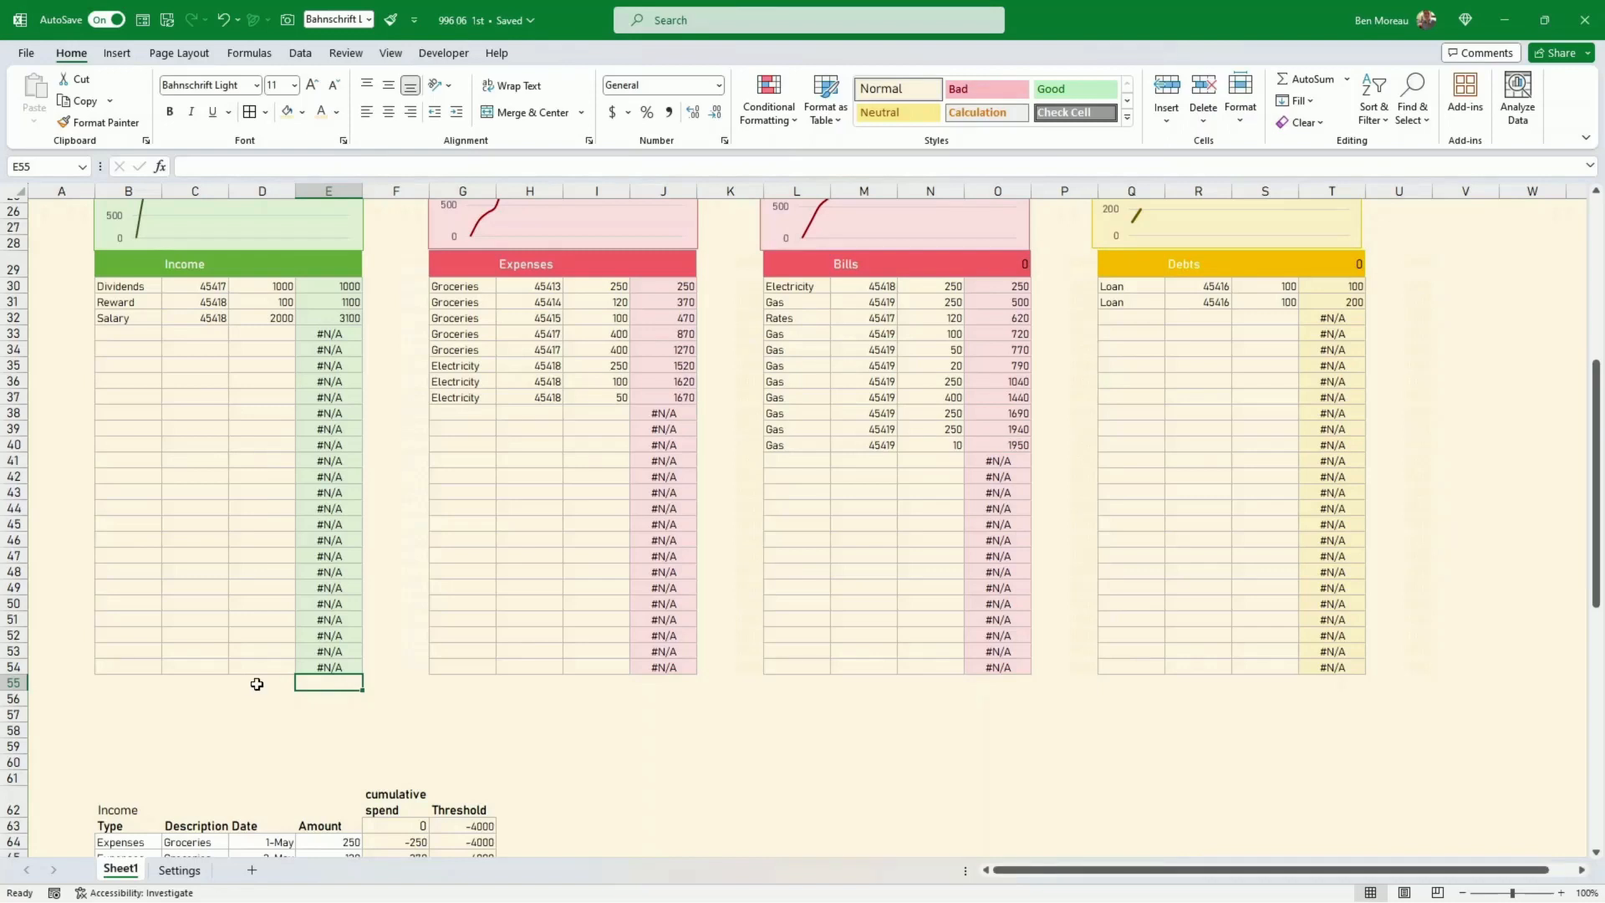
{"action": "left_click", "coordinate": [257, 684]}
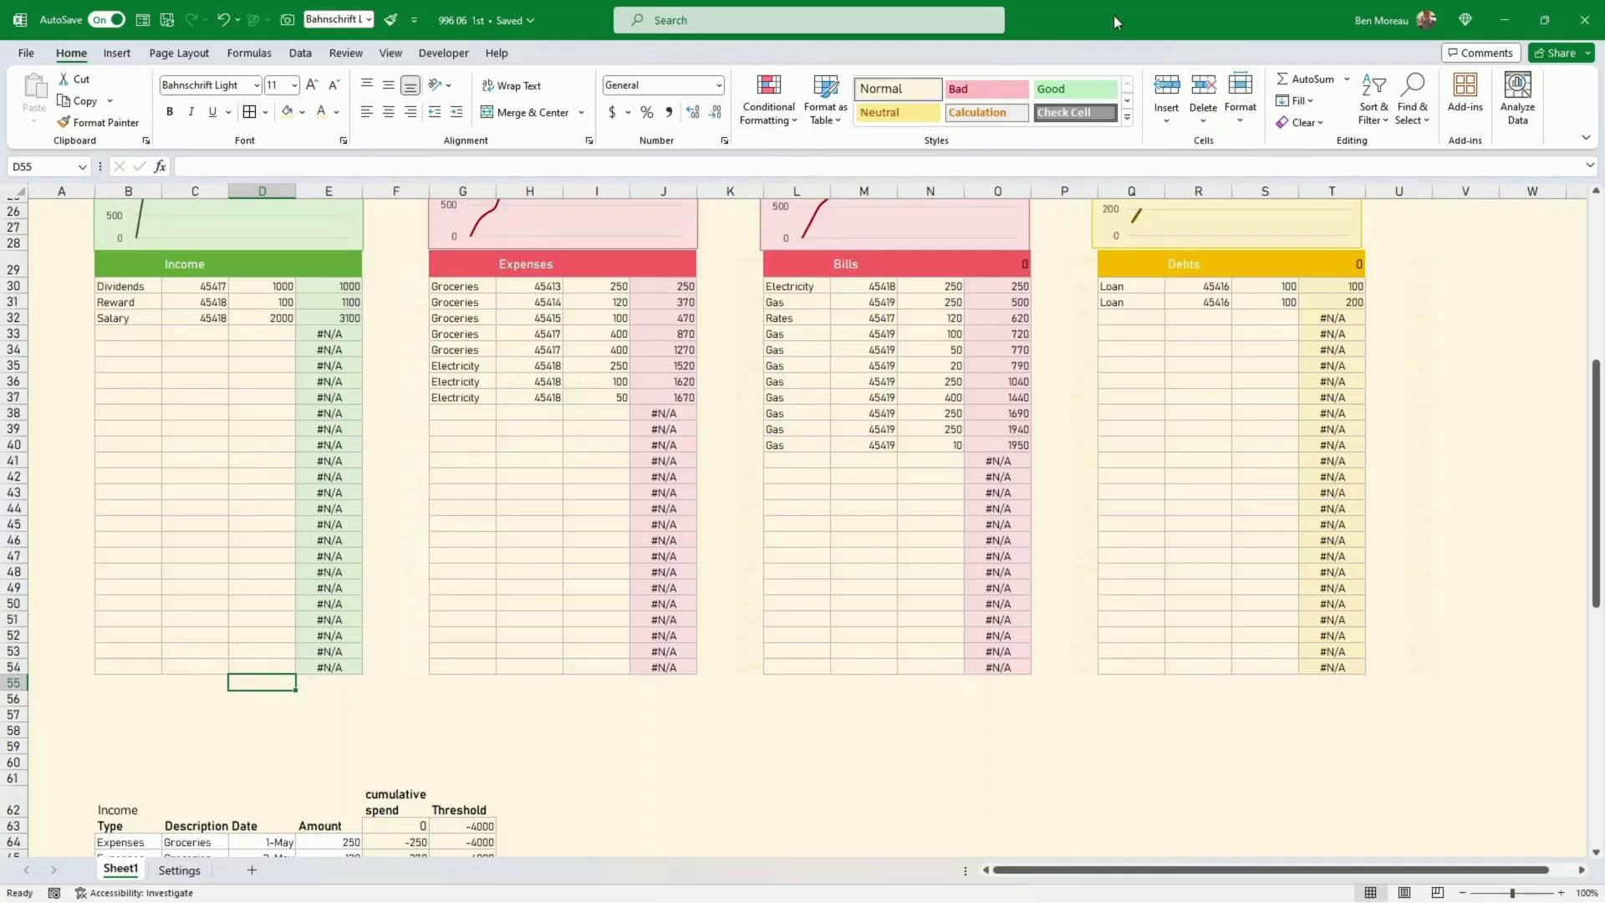
{"action": "left_click", "coordinate": [1305, 78]}
{"action": "key", "text": "Return"}
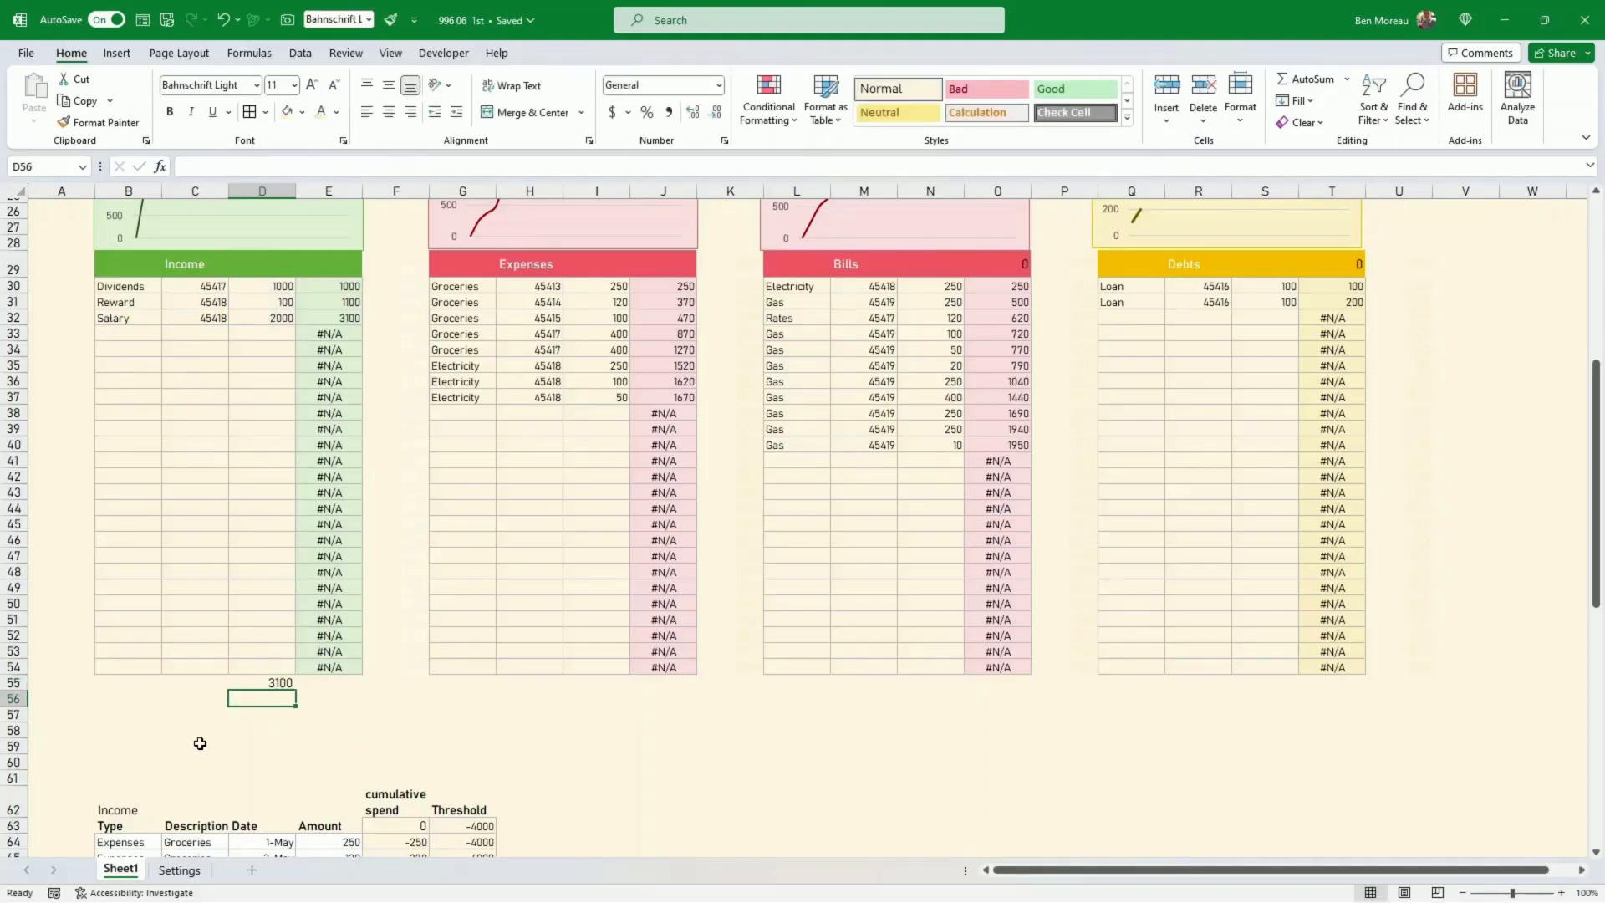
Format the Income total in D55 with a dark green fill and bold white text
{"action": "left_click", "coordinate": [275, 685]}
{"action": "left_click", "coordinate": [302, 112]}
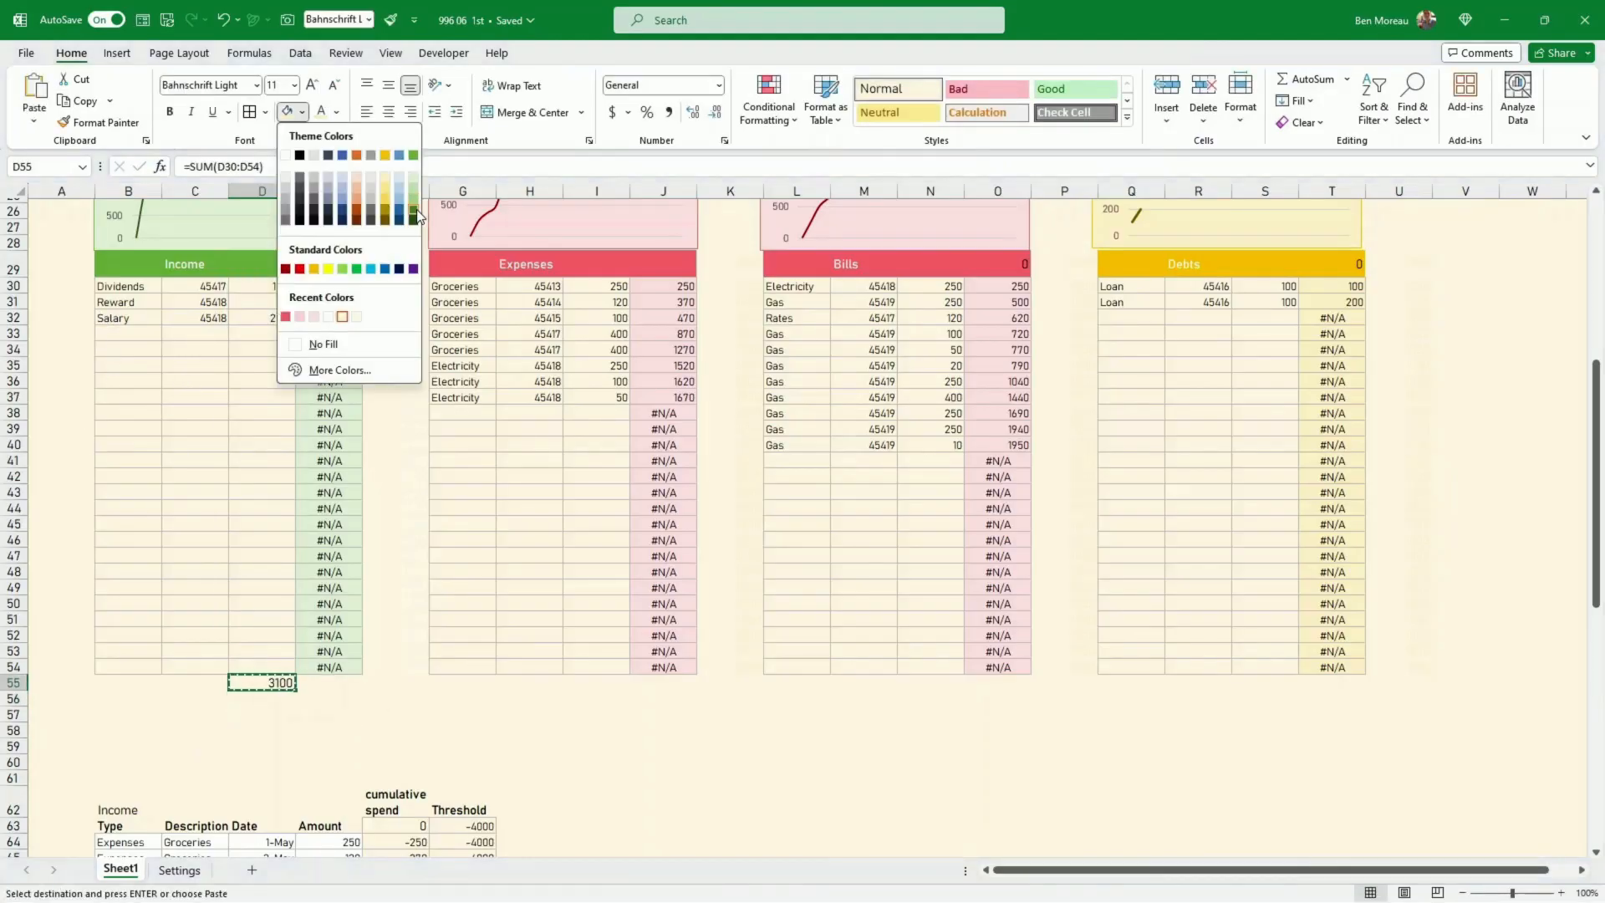
{"action": "left_click", "coordinate": [402, 191]}
{"action": "left_click", "coordinate": [336, 112]}
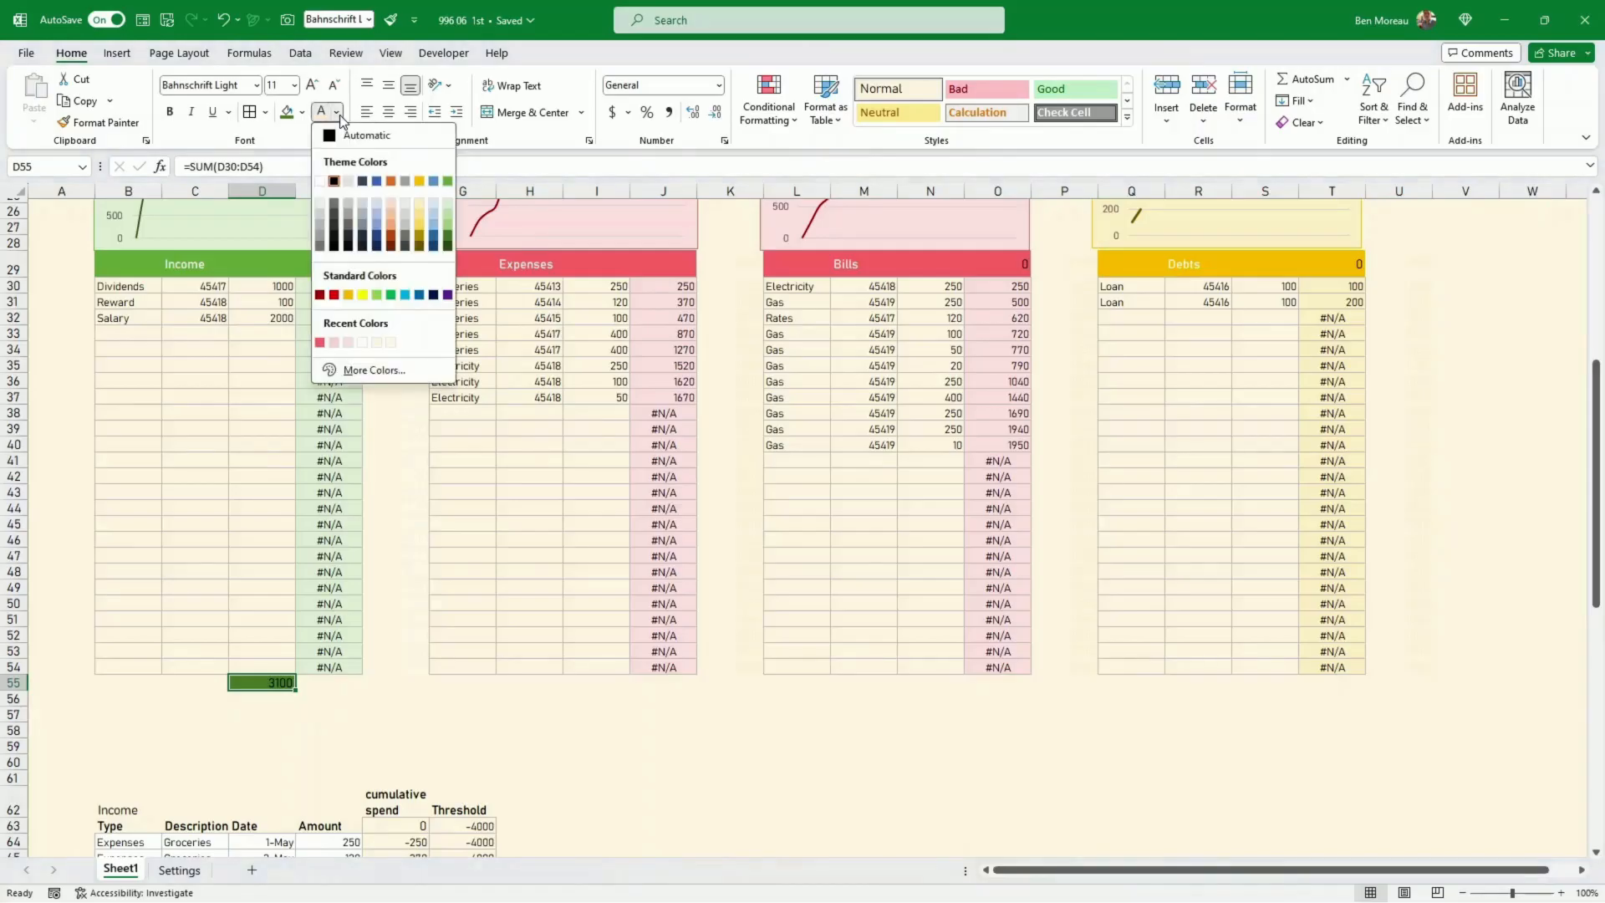
{"action": "left_click", "coordinate": [320, 181]}
Copy the Income total to I55 under the Expenses amounts and change its fill to the Expenses red
{"action": "key", "text": "ctrl+c"}
{"action": "left_click", "coordinate": [604, 685]}
{"action": "key", "text": "ctrl+v"}
{"action": "left_click", "coordinate": [301, 112]}
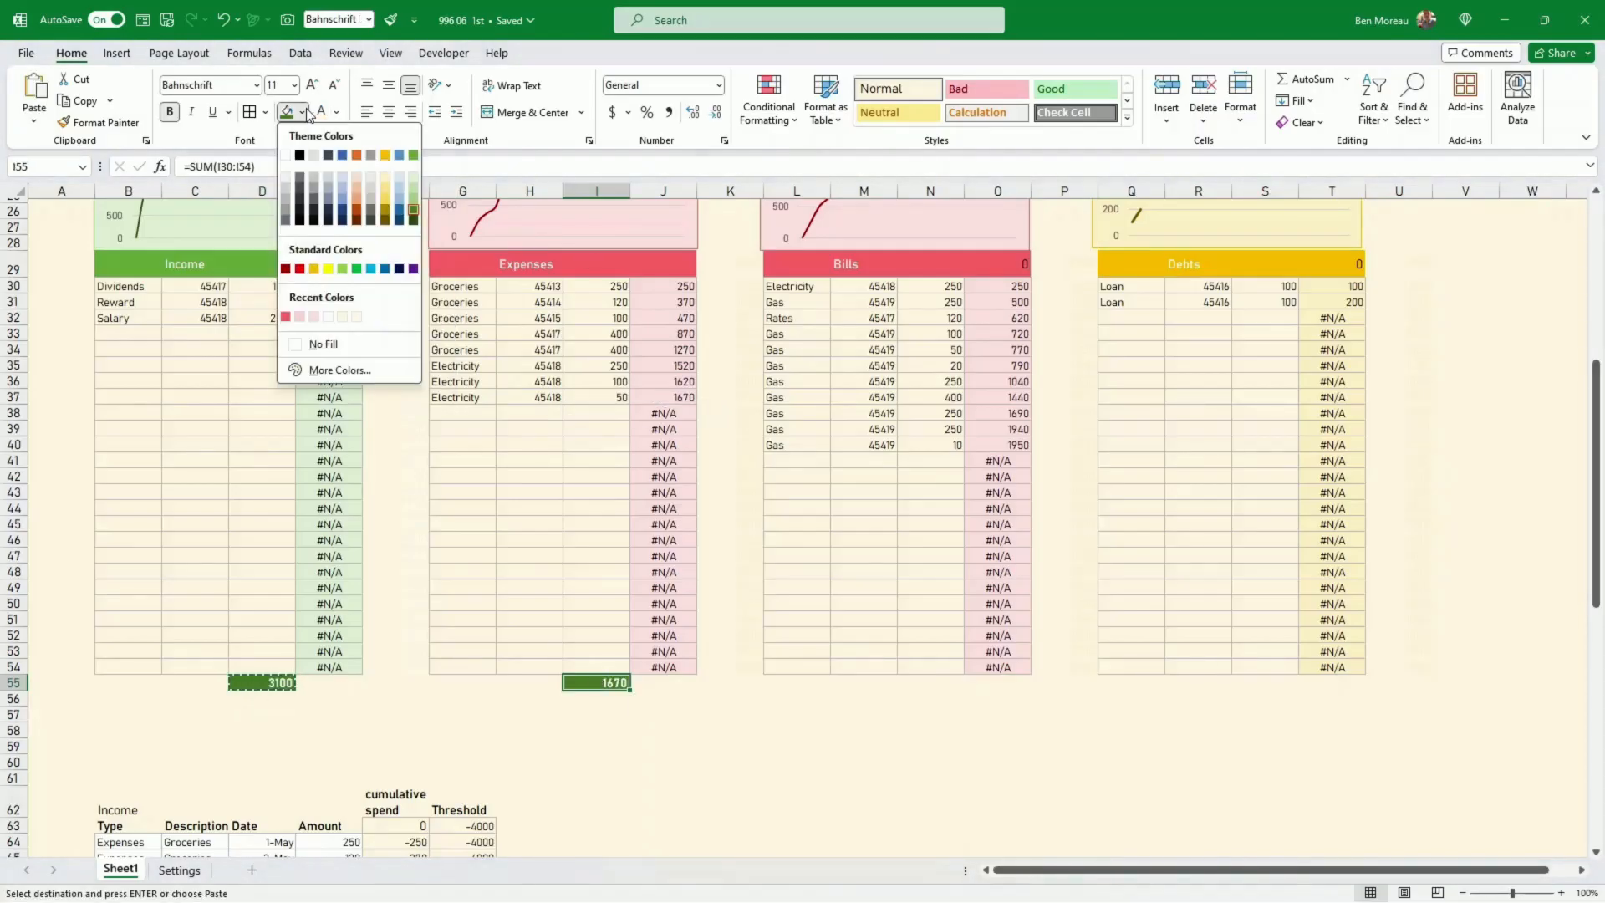
{"action": "left_click", "coordinate": [286, 317]}
Copy the red total cell to N55 for Bills and S55 for Debts, and give the Debts total a gold fill
{"action": "left_click", "coordinate": [938, 685]}
{"action": "key", "text": "Return"}
{"action": "key", "text": "ctrl+c"}
{"action": "left_click", "coordinate": [1264, 684]}
{"action": "key", "text": "Return"}
{"action": "left_click", "coordinate": [302, 112]}
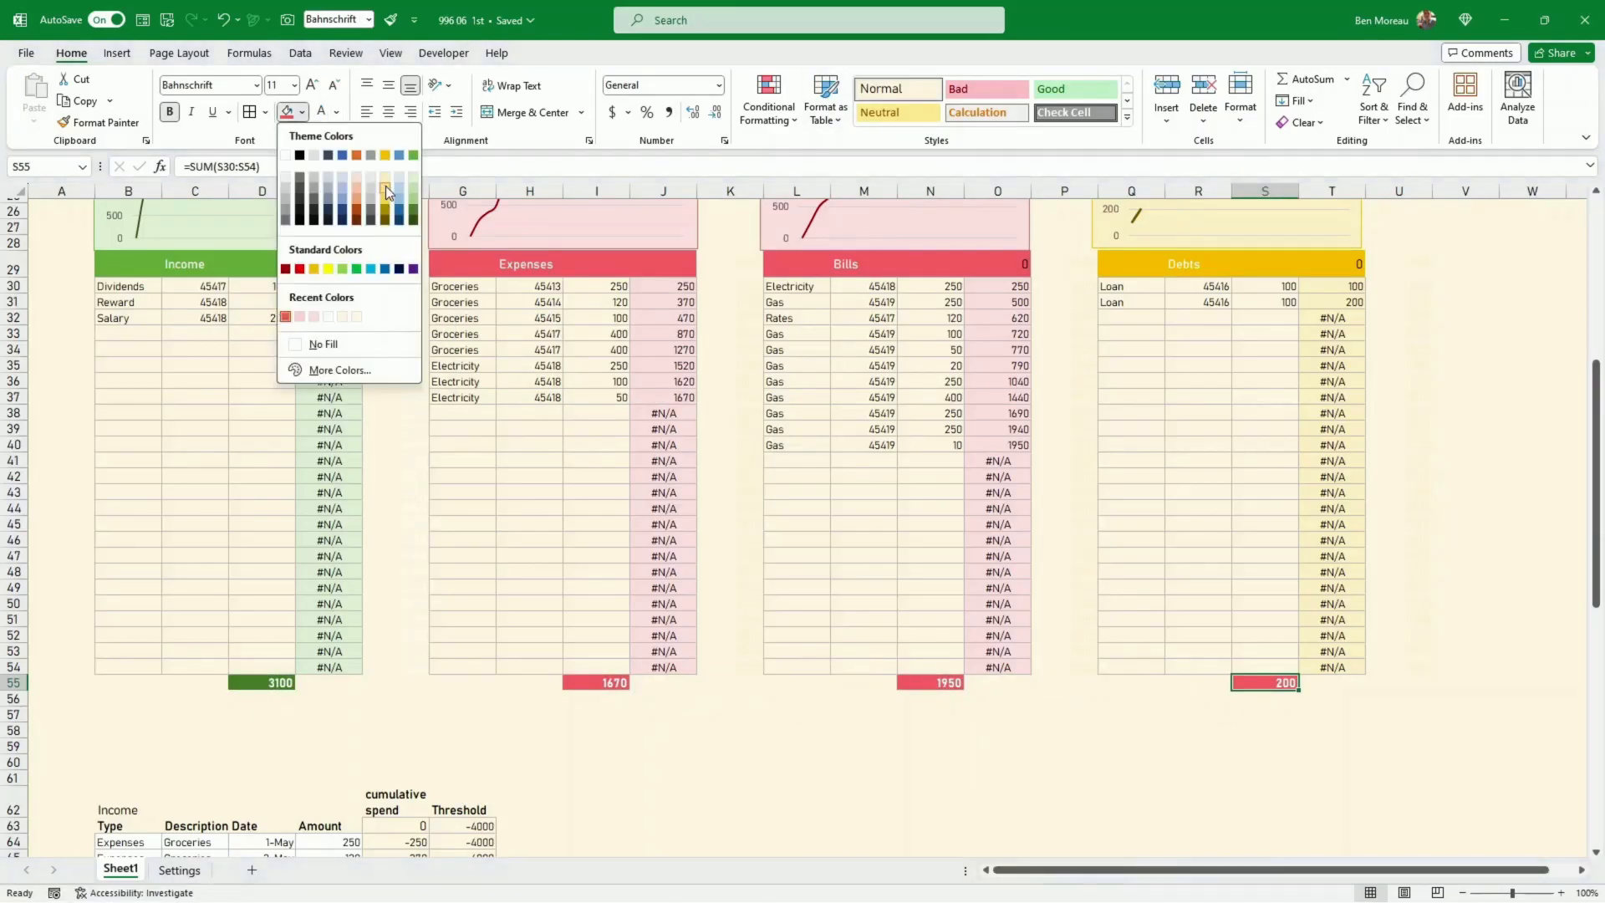
{"action": "left_click", "coordinate": [384, 174]}
{"action": "left_click", "coordinate": [1001, 730]}
{"action": "scroll", "coordinate": [1050, 727], "scroll_direction": "up", "scroll_amount": 5}
{"action": "scroll", "coordinate": [1050, 727], "scroll_direction": "down", "scroll_amount": 4}
{"action": "left_click", "coordinate": [832, 646]}
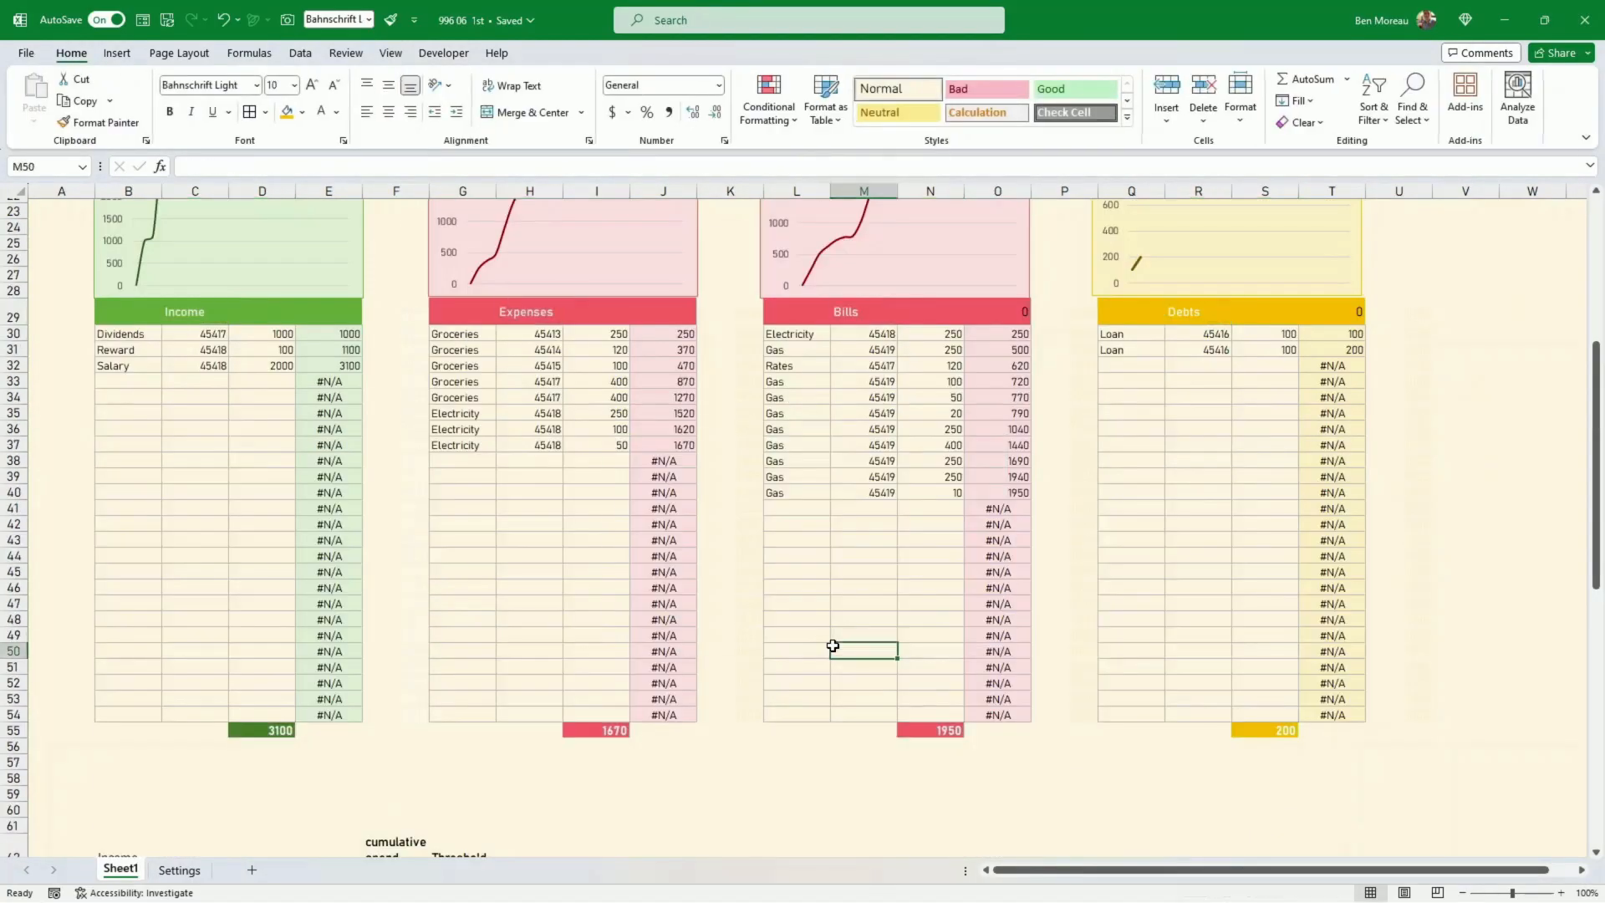
Beside the transaction list, link I63 to the Income heading in C29 and J63 to the Income total in D55
{"action": "scroll", "coordinate": [833, 645], "scroll_direction": "down", "scroll_amount": 4}
{"action": "left_click", "coordinate": [603, 689]}
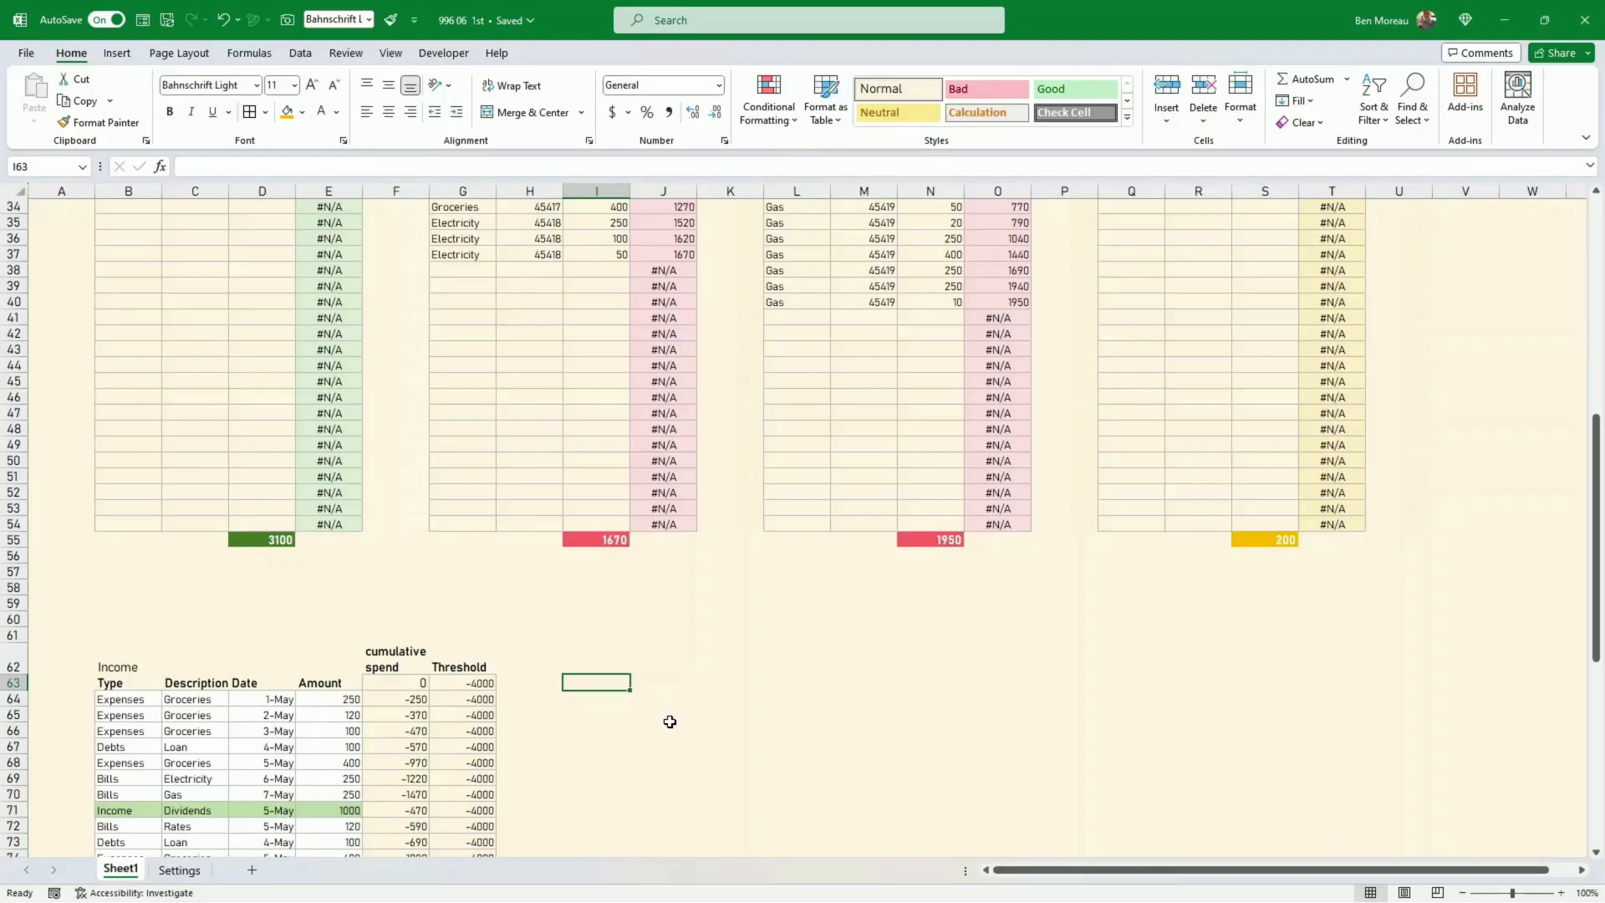
{"action": "type", "text": "="}
{"action": "scroll", "coordinate": [657, 666], "scroll_direction": "up", "scroll_amount": 5}
{"action": "left_click", "coordinate": [211, 360]}
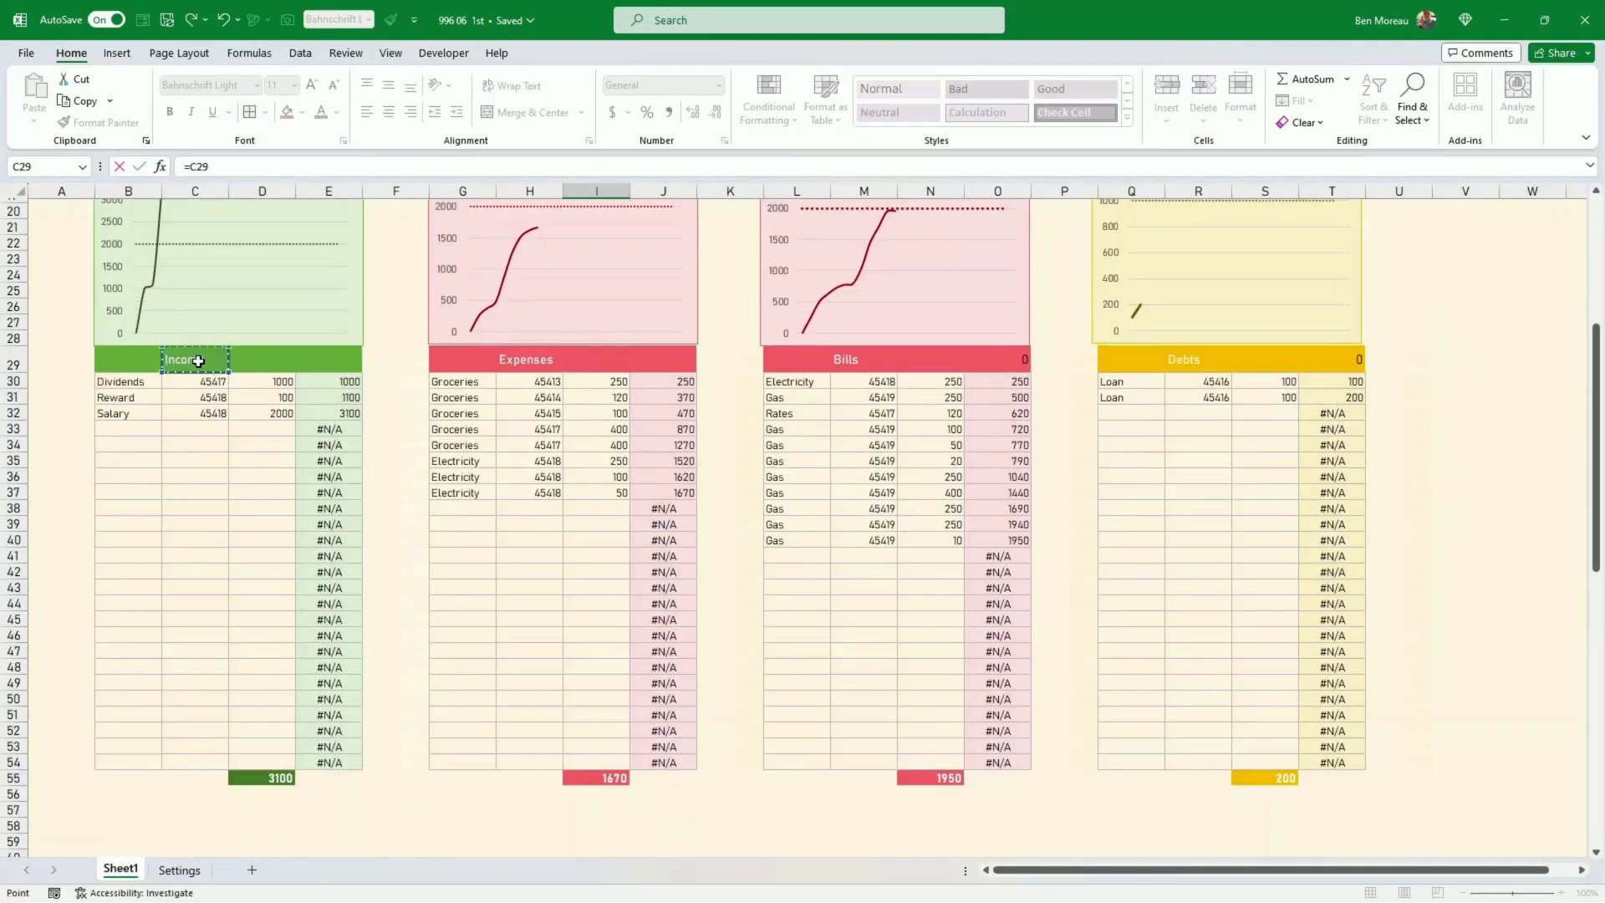
{"action": "key", "text": "Return"}
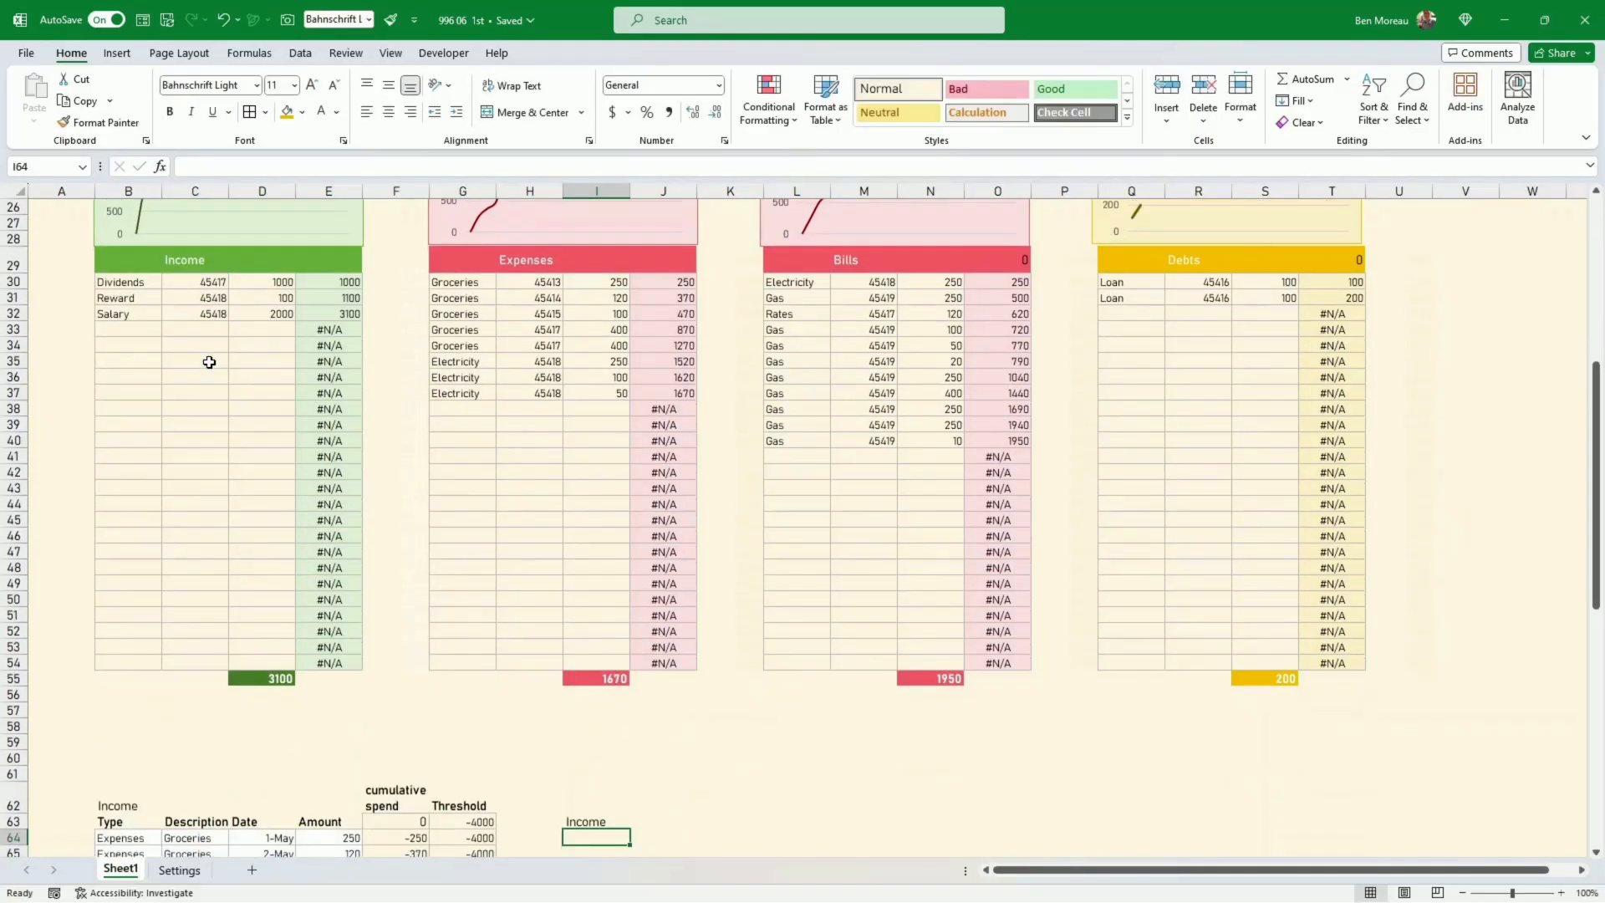
{"action": "left_click", "coordinate": [640, 822]}
{"action": "type", "text": "="}
{"action": "left_click", "coordinate": [277, 676]}
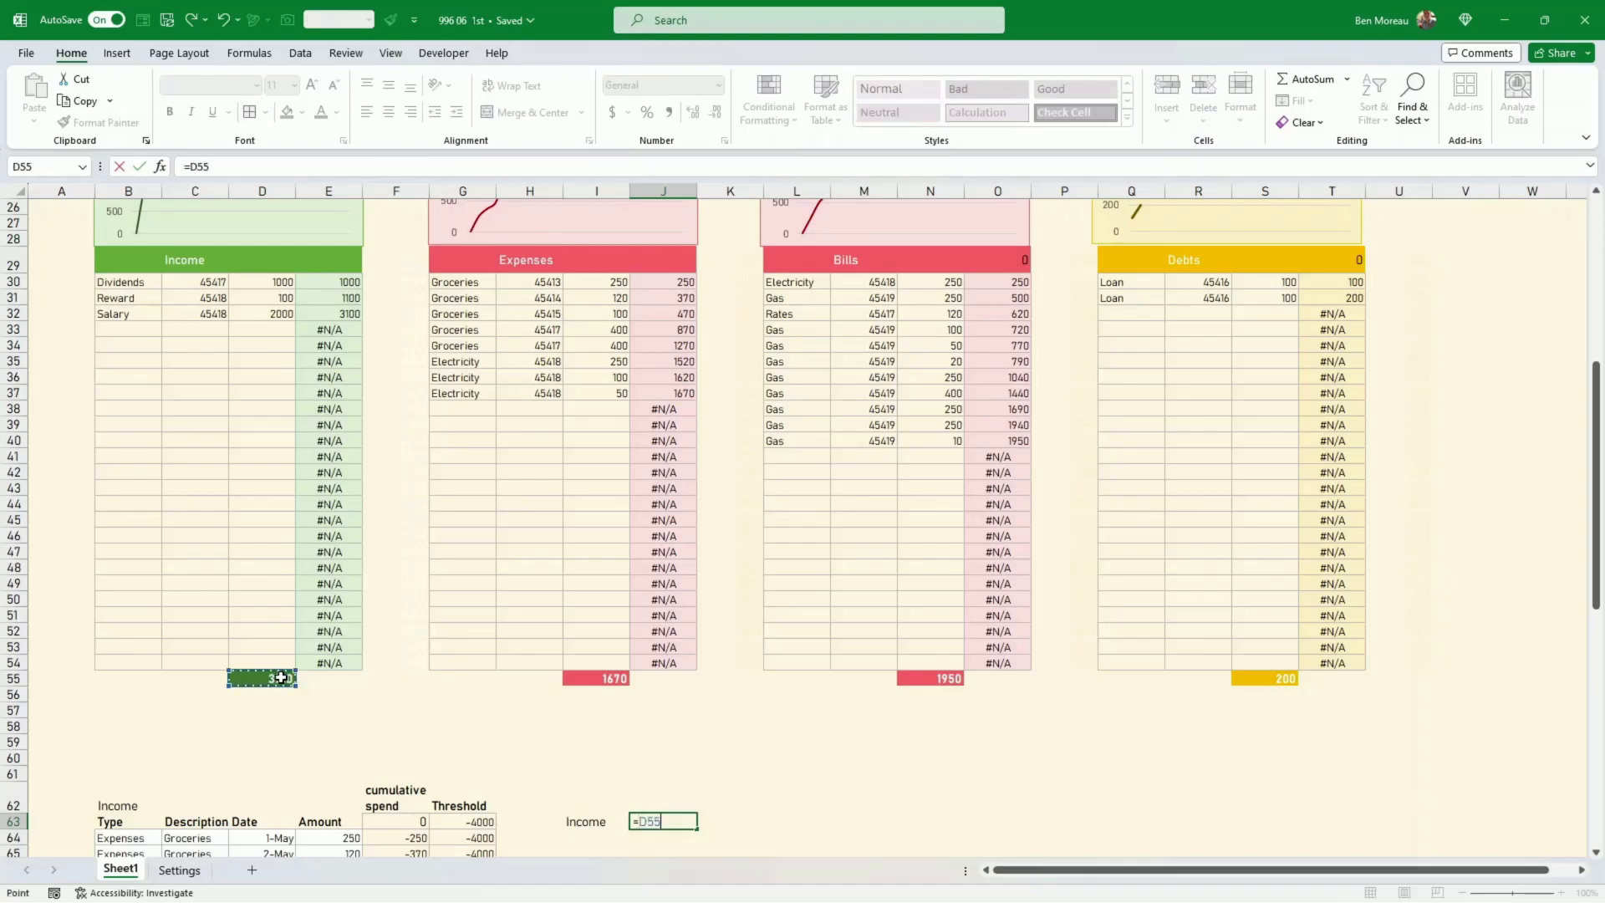
{"action": "key", "text": "Return"}
Fill I64:J66 with links to the Expenses, Bills and Debts headings and their row 55 totals
{"action": "left_click", "coordinate": [585, 837]}
{"action": "type", "text": "="}
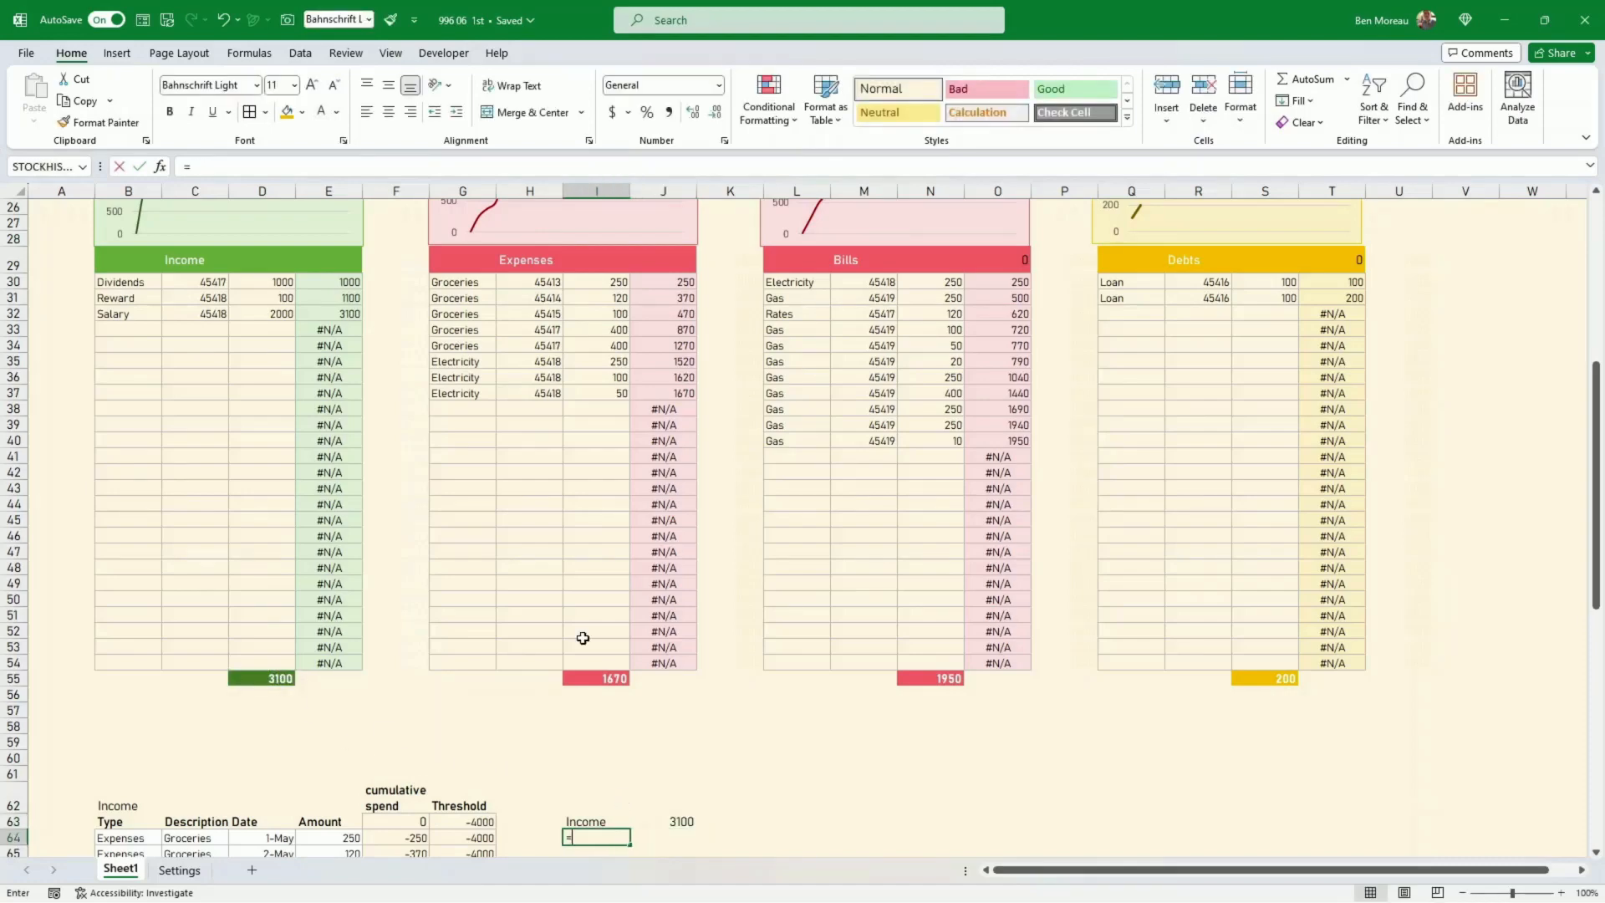
{"action": "left_click", "coordinate": [525, 259]}
{"action": "key", "text": "Return"}
{"action": "type", "text": "="}
{"action": "left_click", "coordinate": [849, 253]}
{"action": "key", "text": "Return"}
{"action": "left_click", "coordinate": [666, 821]}
{"action": "type", "text": "="}
{"action": "left_click", "coordinate": [939, 648]}
{"action": "key", "text": "Return"}
{"action": "left_click", "coordinate": [596, 837]}
{"action": "type", "text": "="}
{"action": "left_click", "coordinate": [1185, 230]}
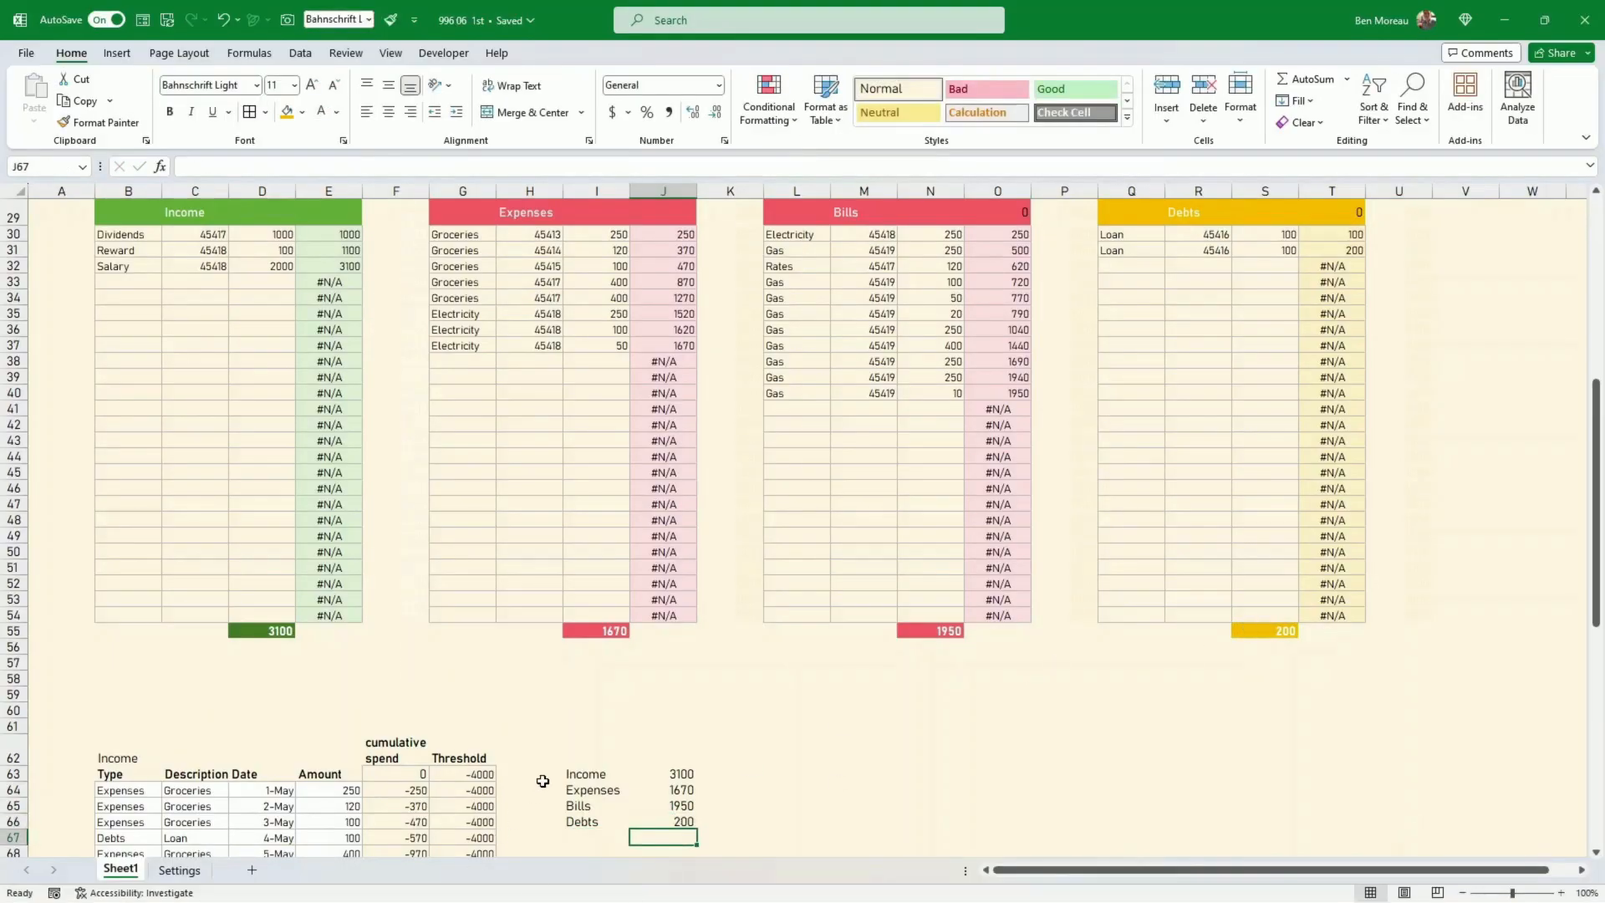
Insert a doughnut chart from the category totals in I63:J66
{"action": "left_click_drag", "start_coordinate": [578, 775], "coordinate": [677, 815]}
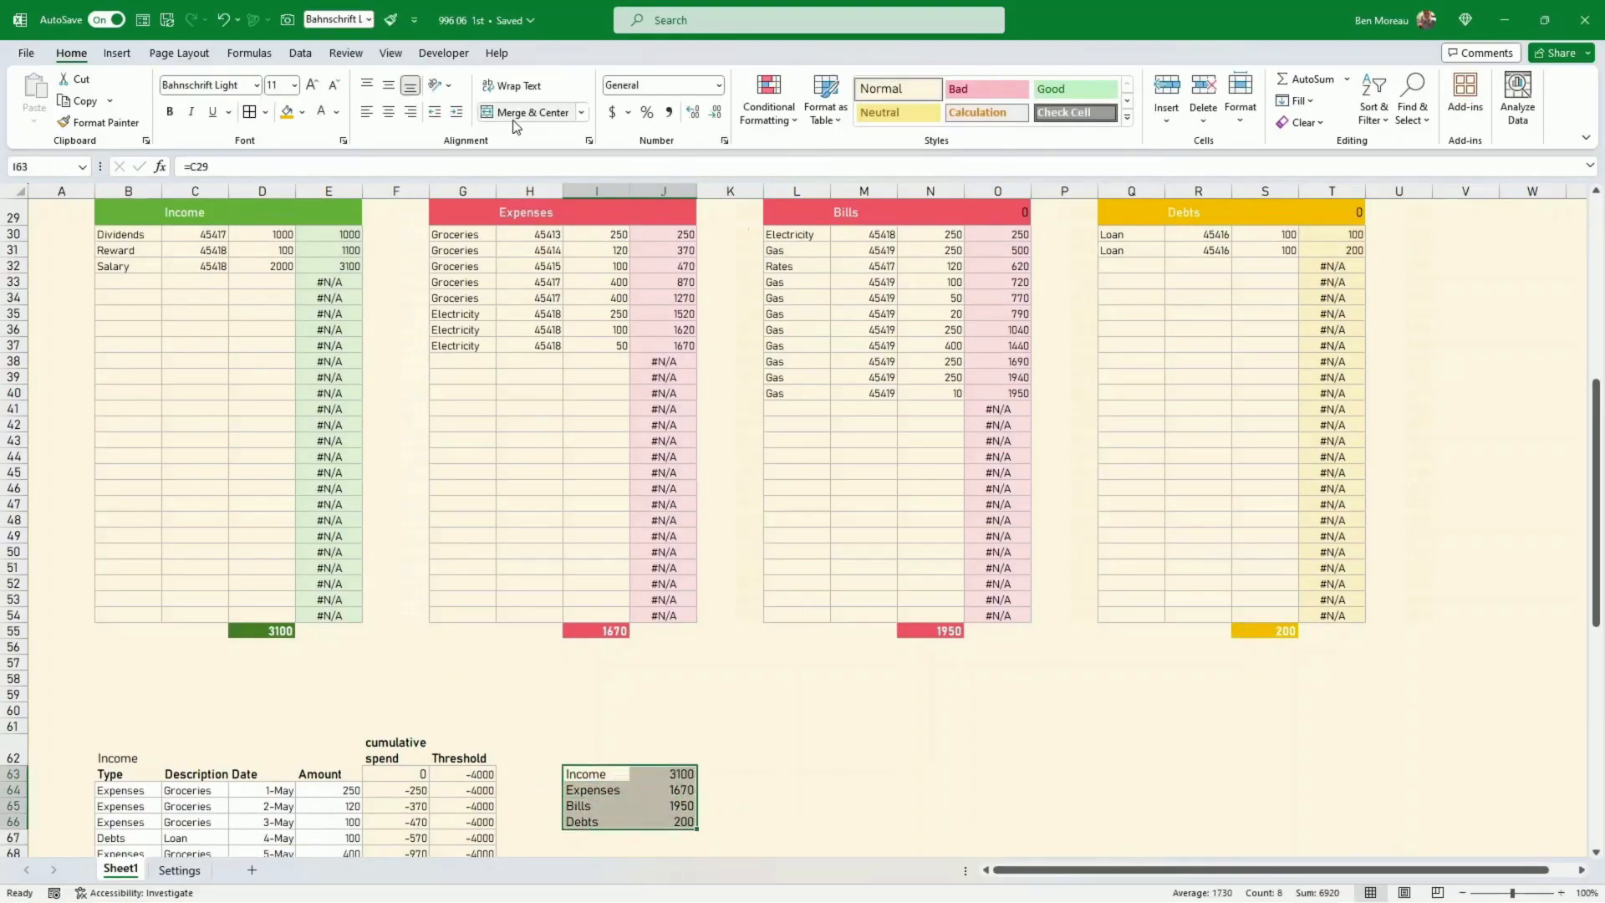
{"action": "left_click", "coordinate": [117, 53]}
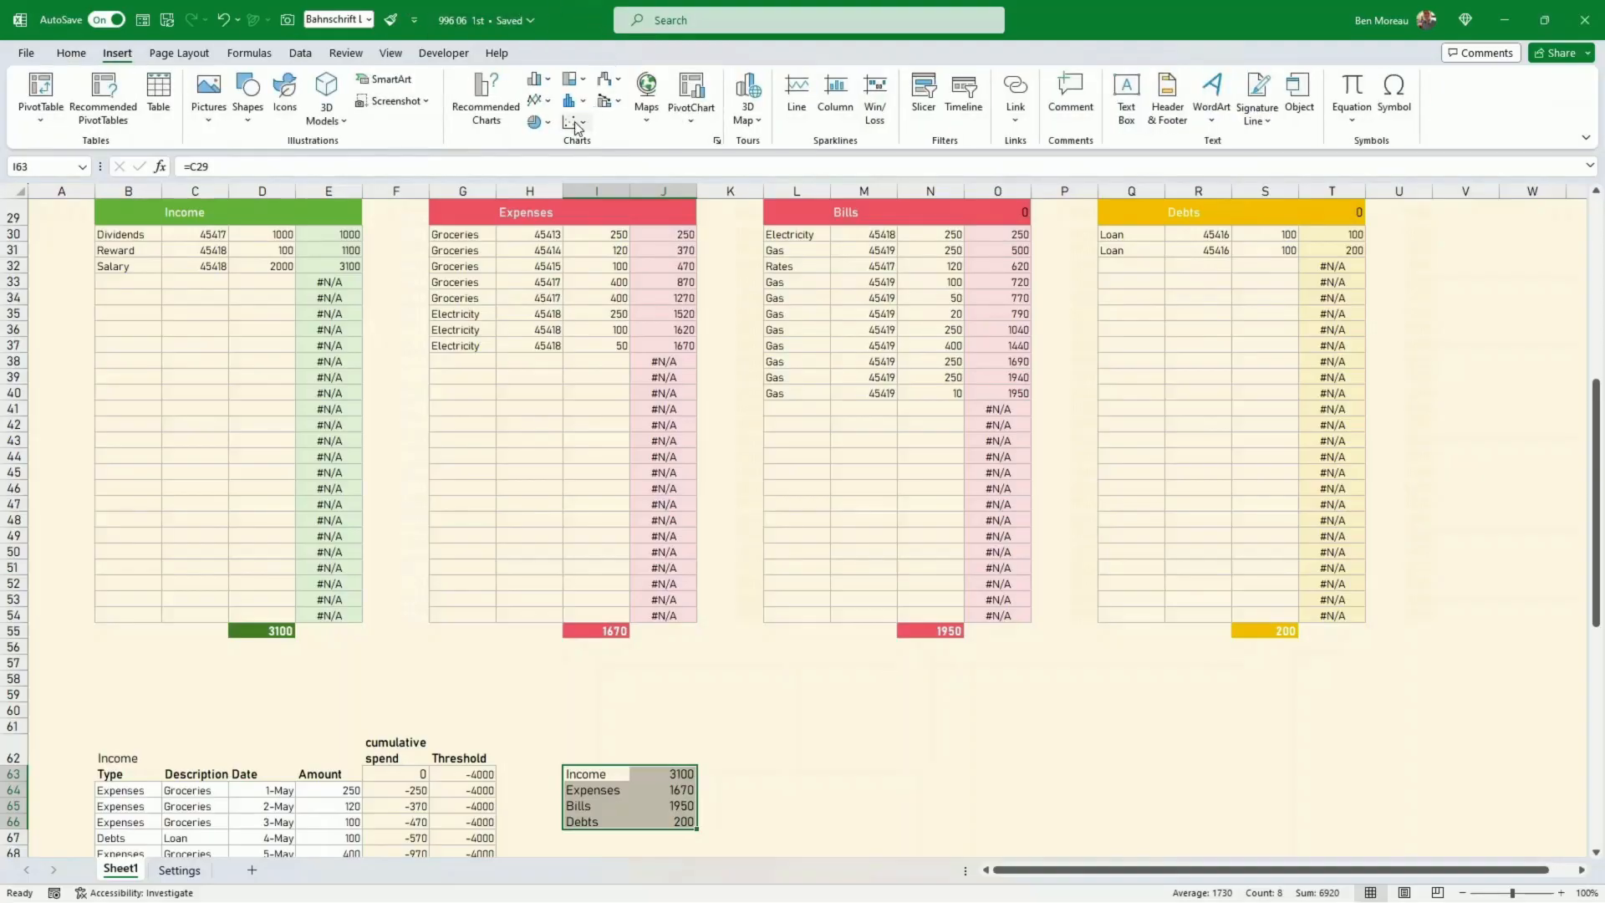
{"action": "left_click", "coordinate": [548, 123]}
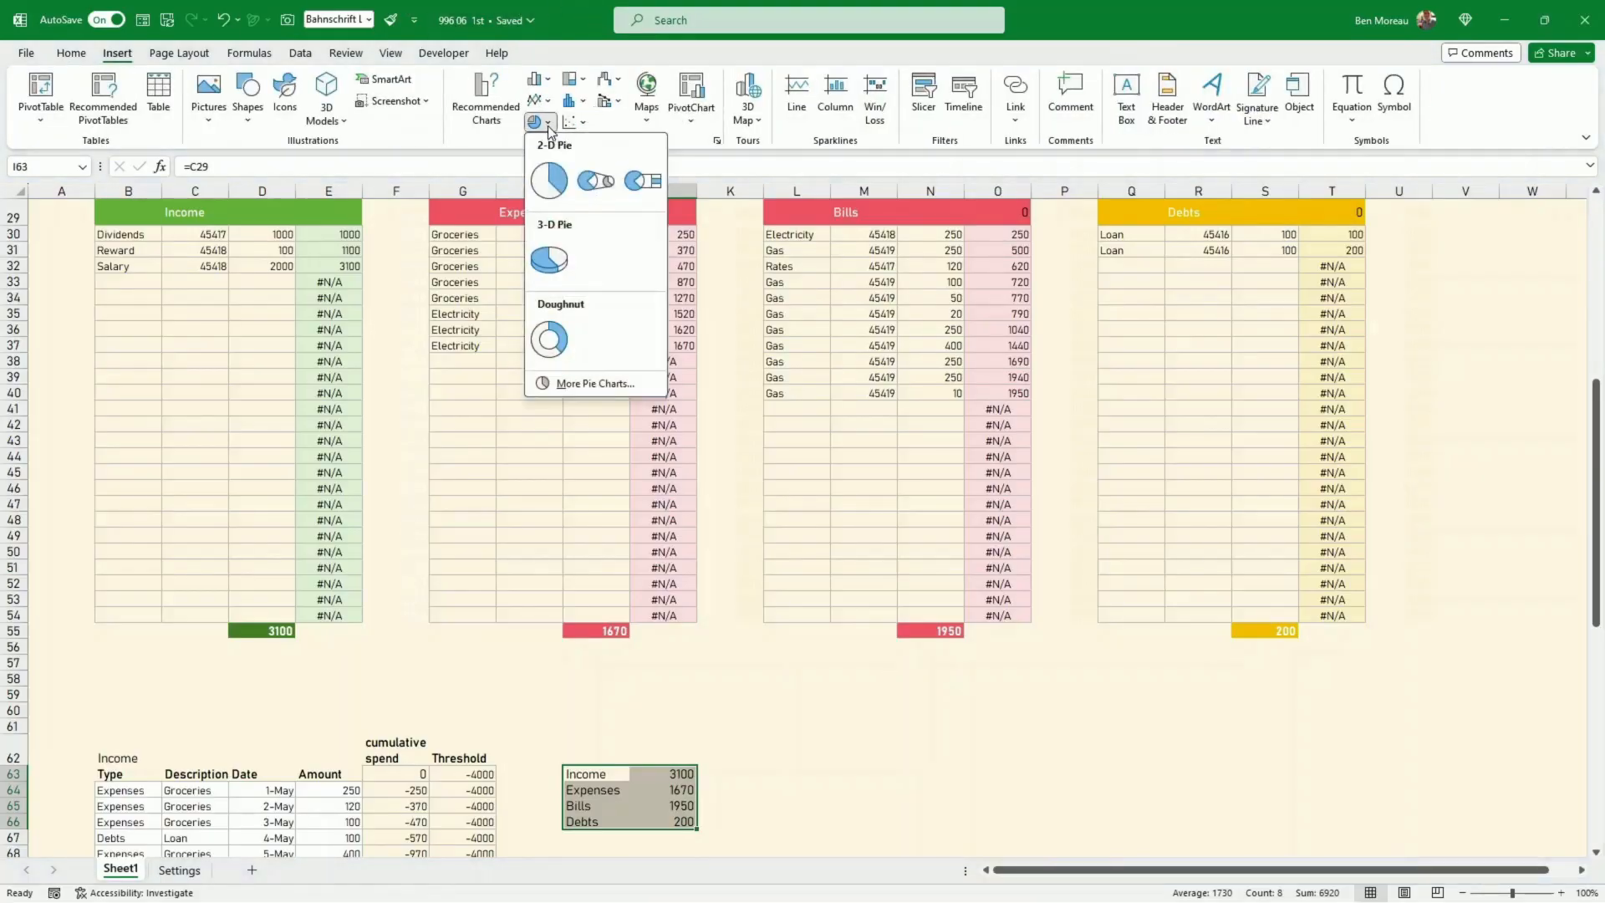
{"action": "left_click", "coordinate": [555, 346]}
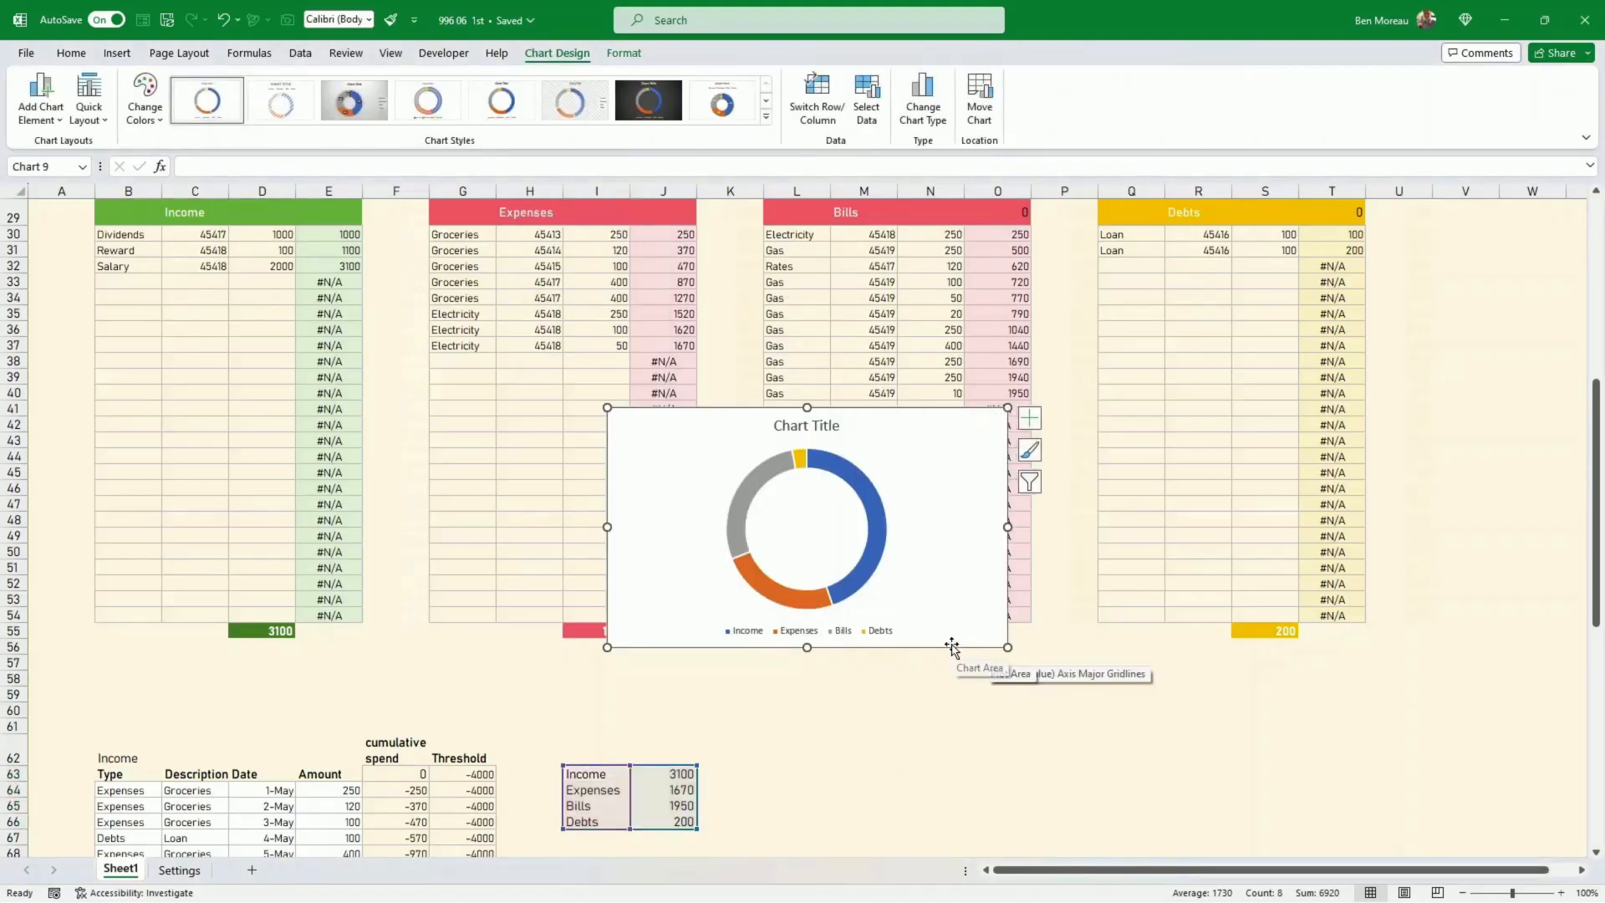
Move the doughnut chart to the top of the sheet beside the cumulative spend chart, above the Debts chart
{"action": "left_click_drag", "start_coordinate": [952, 646], "coordinate": [986, 631]}
{"action": "scroll", "coordinate": [1215, 508], "scroll_direction": "up", "scroll_amount": 8}
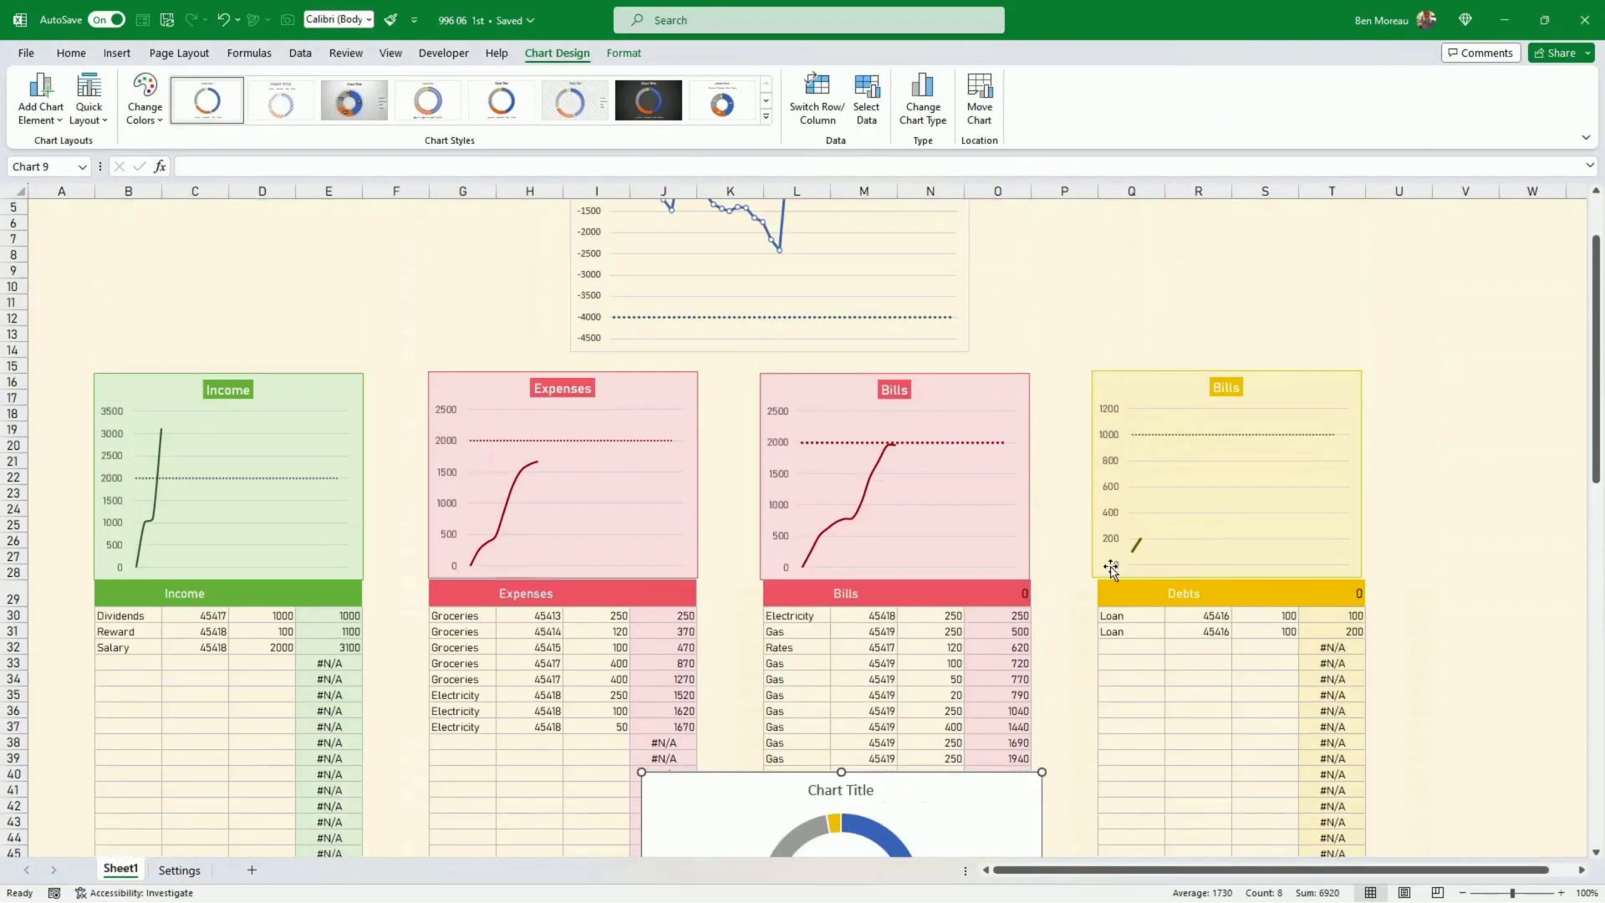
{"action": "scroll", "coordinate": [1110, 568], "scroll_direction": "down", "scroll_amount": 3}
{"action": "left_click_drag", "start_coordinate": [1036, 685], "coordinate": [1258, 331]}
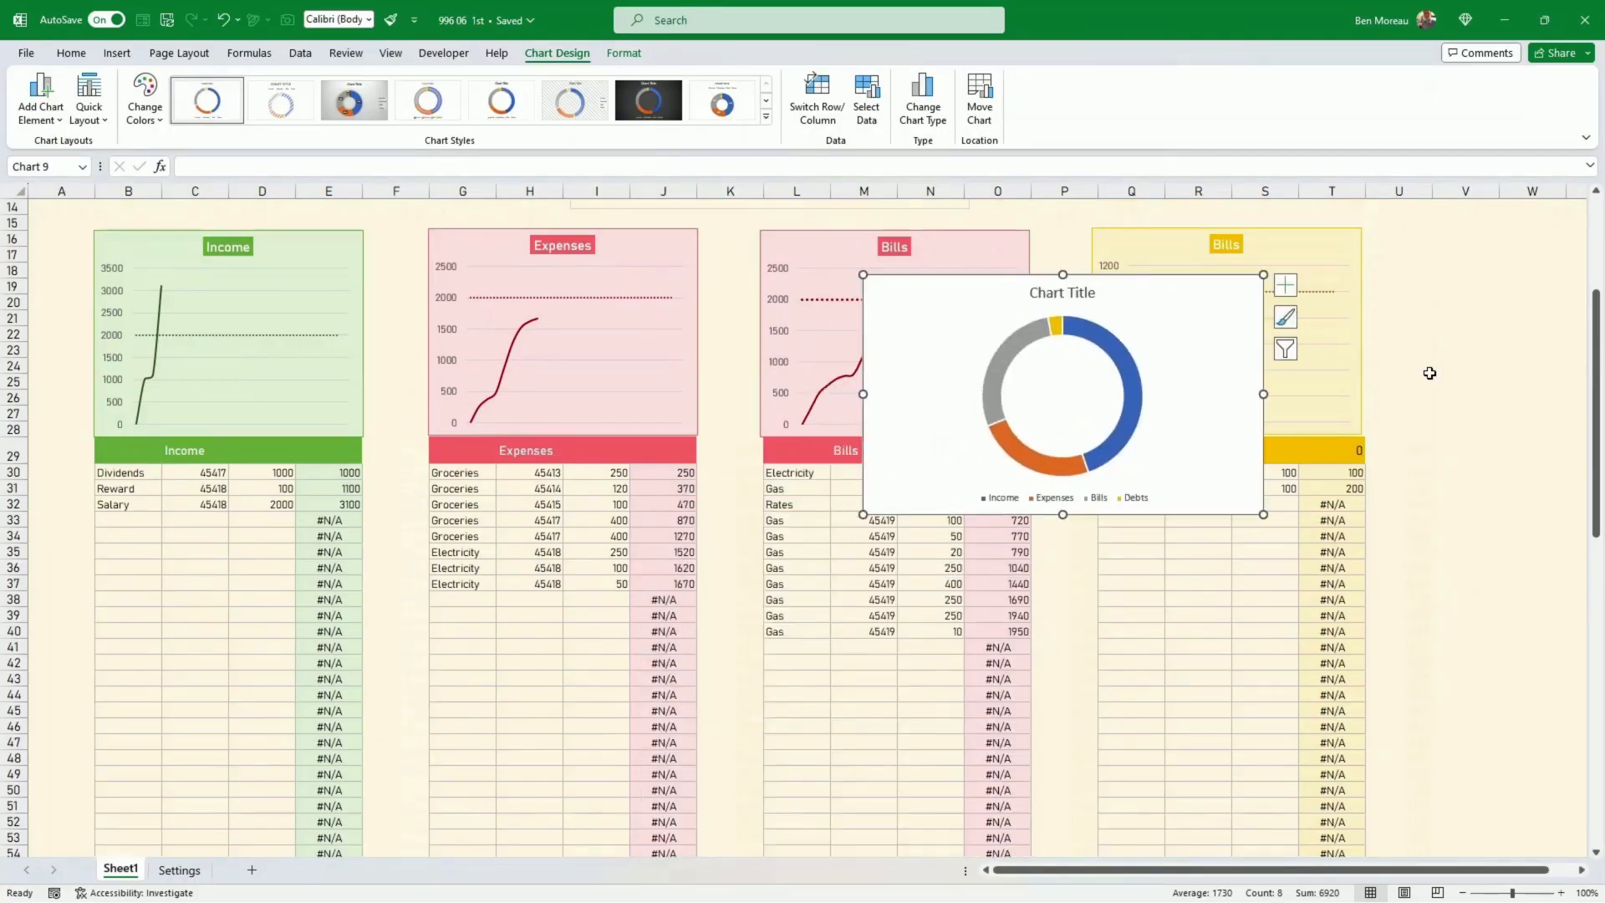
{"action": "scroll", "coordinate": [1429, 372], "scroll_direction": "up", "scroll_amount": 5}
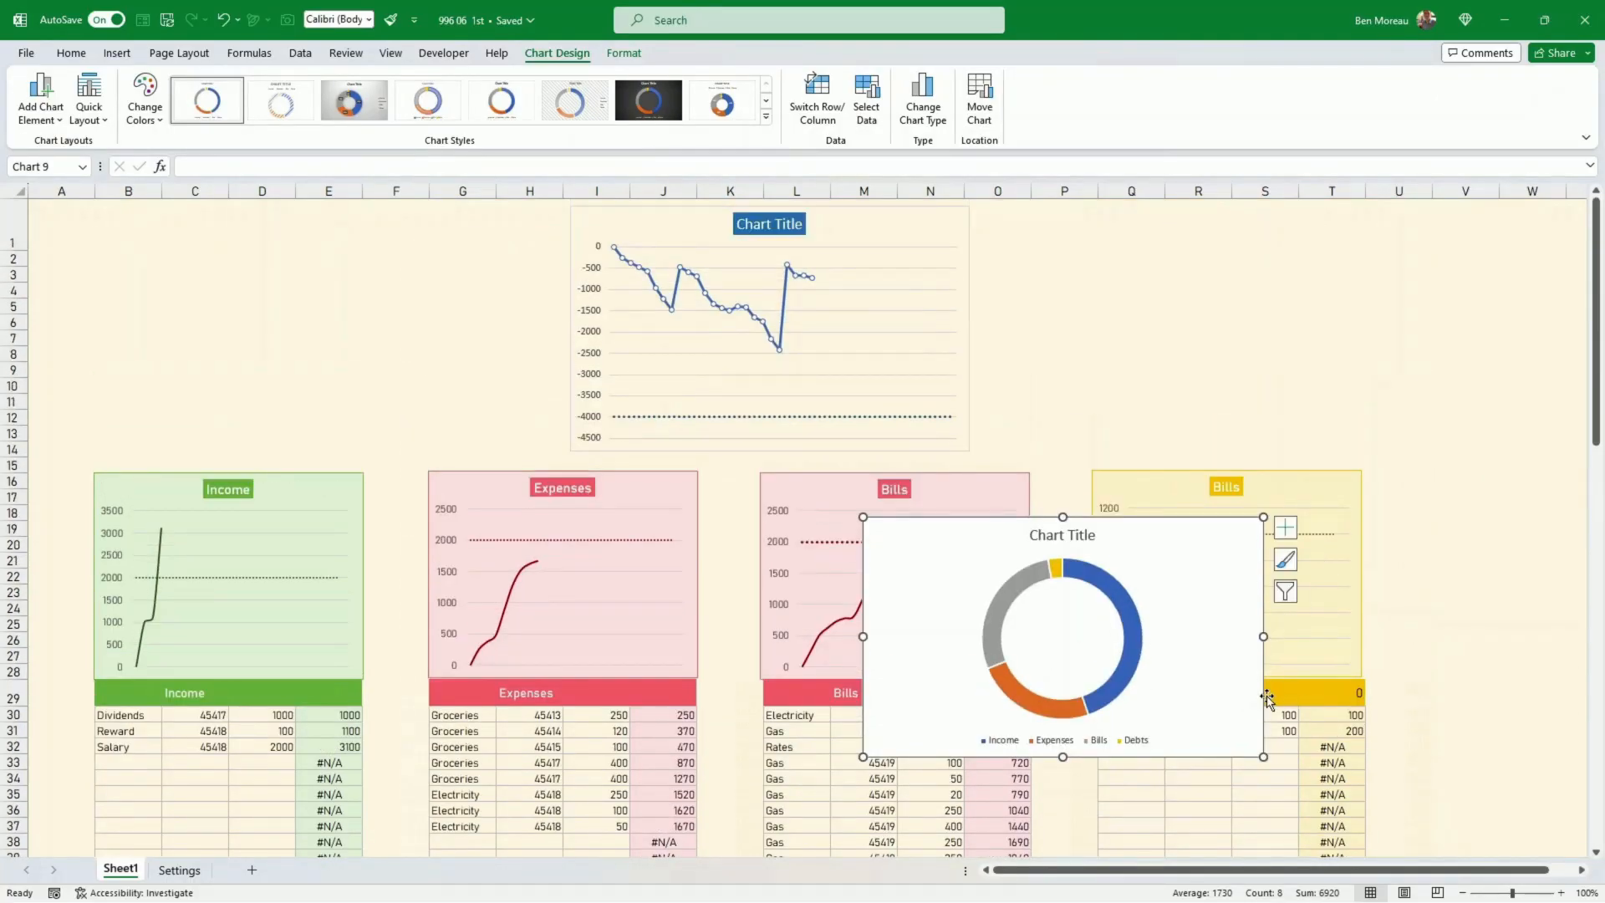
{"action": "left_click_drag", "start_coordinate": [1267, 695], "coordinate": [1388, 430]}
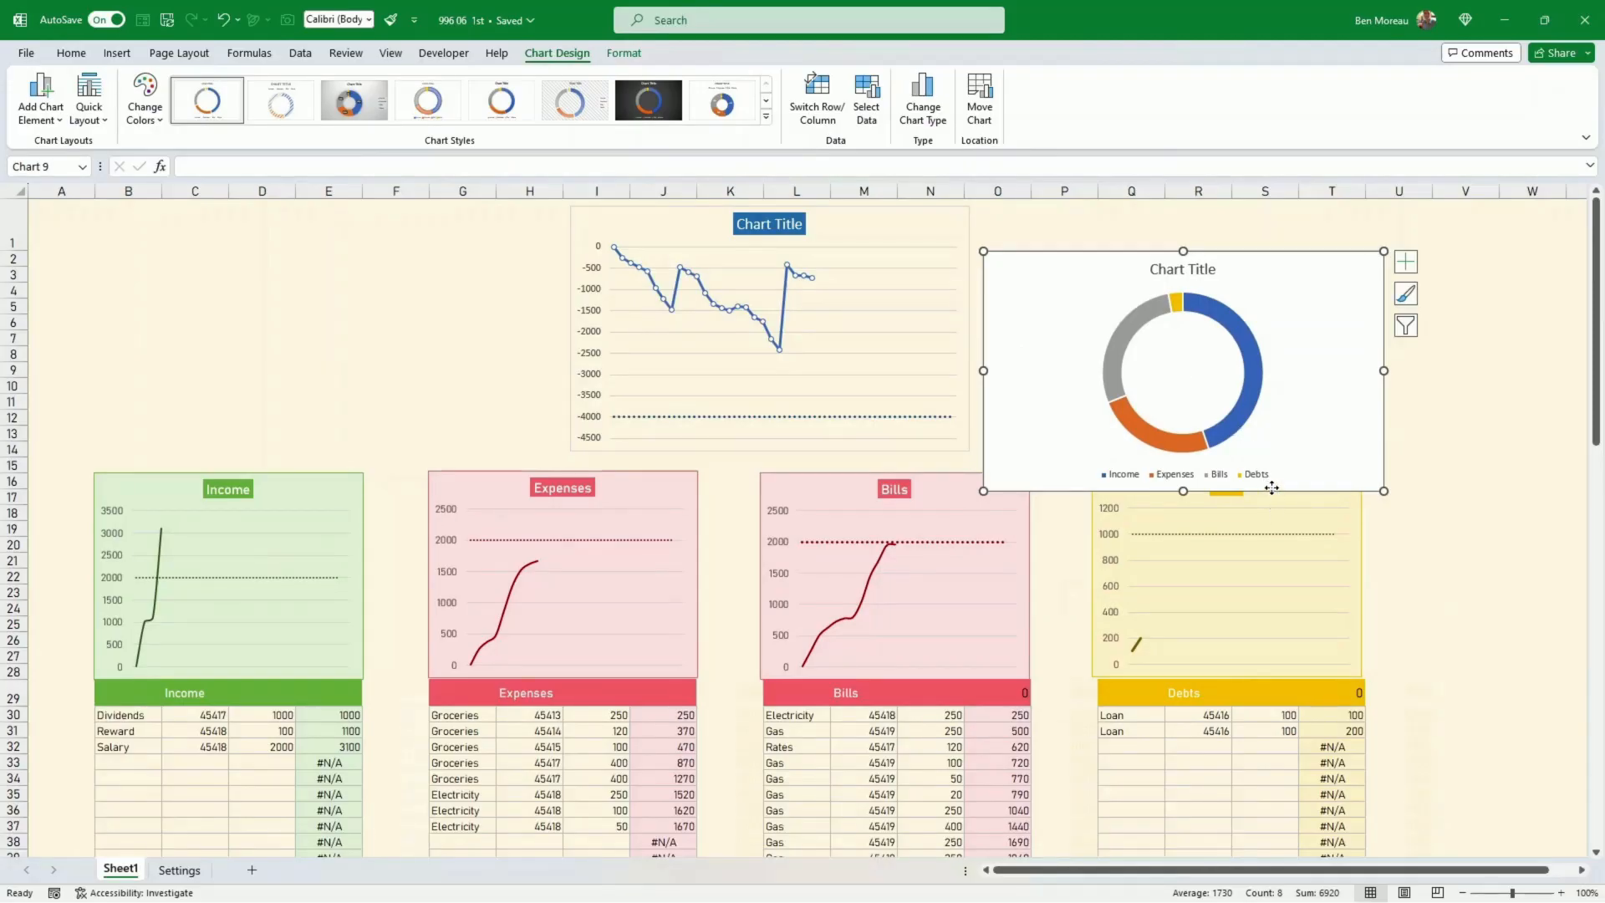
{"action": "left_click_drag", "start_coordinate": [1272, 488], "coordinate": [1280, 436]}
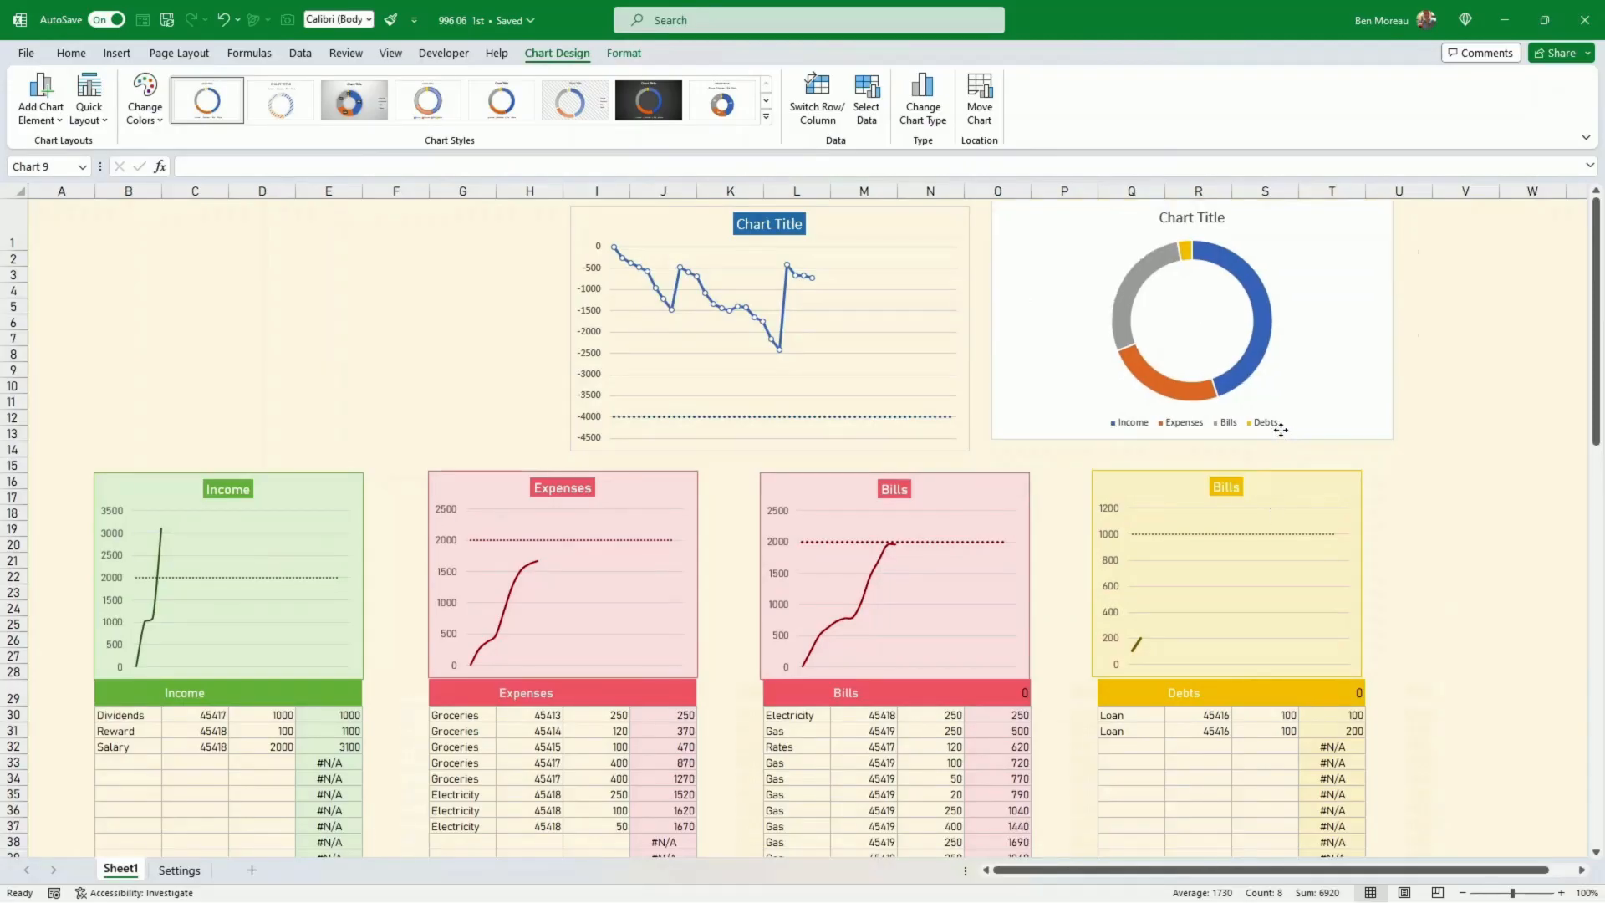
Set the doughnut chart's background to no fill
{"action": "left_click", "coordinate": [624, 54]}
{"action": "left_click", "coordinate": [659, 79]}
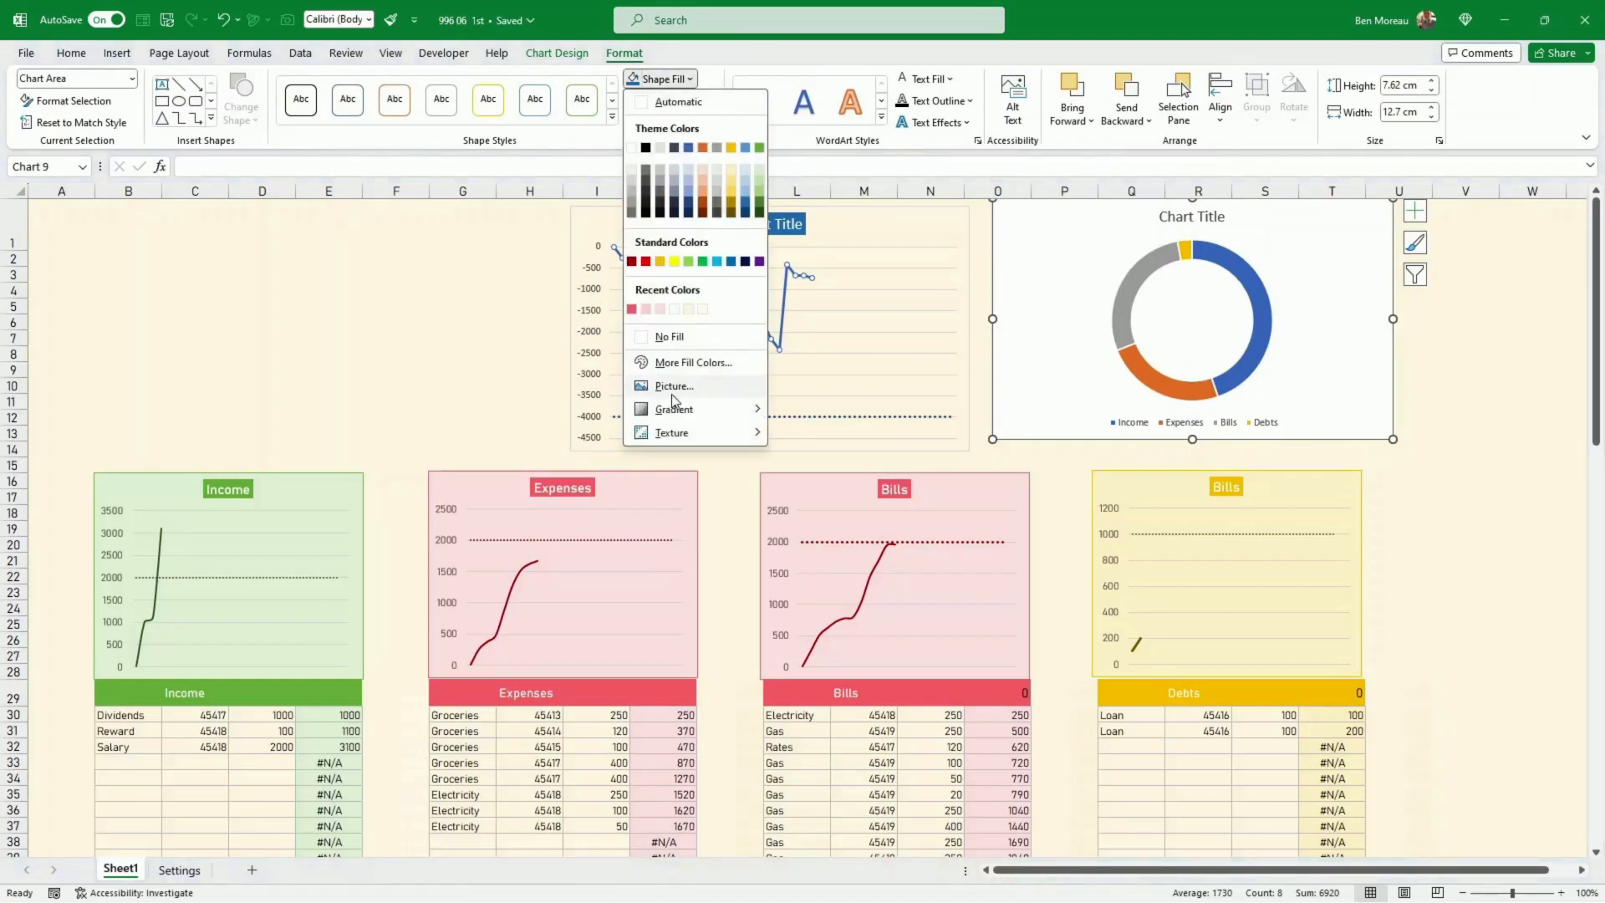
{"action": "left_click", "coordinate": [669, 336]}
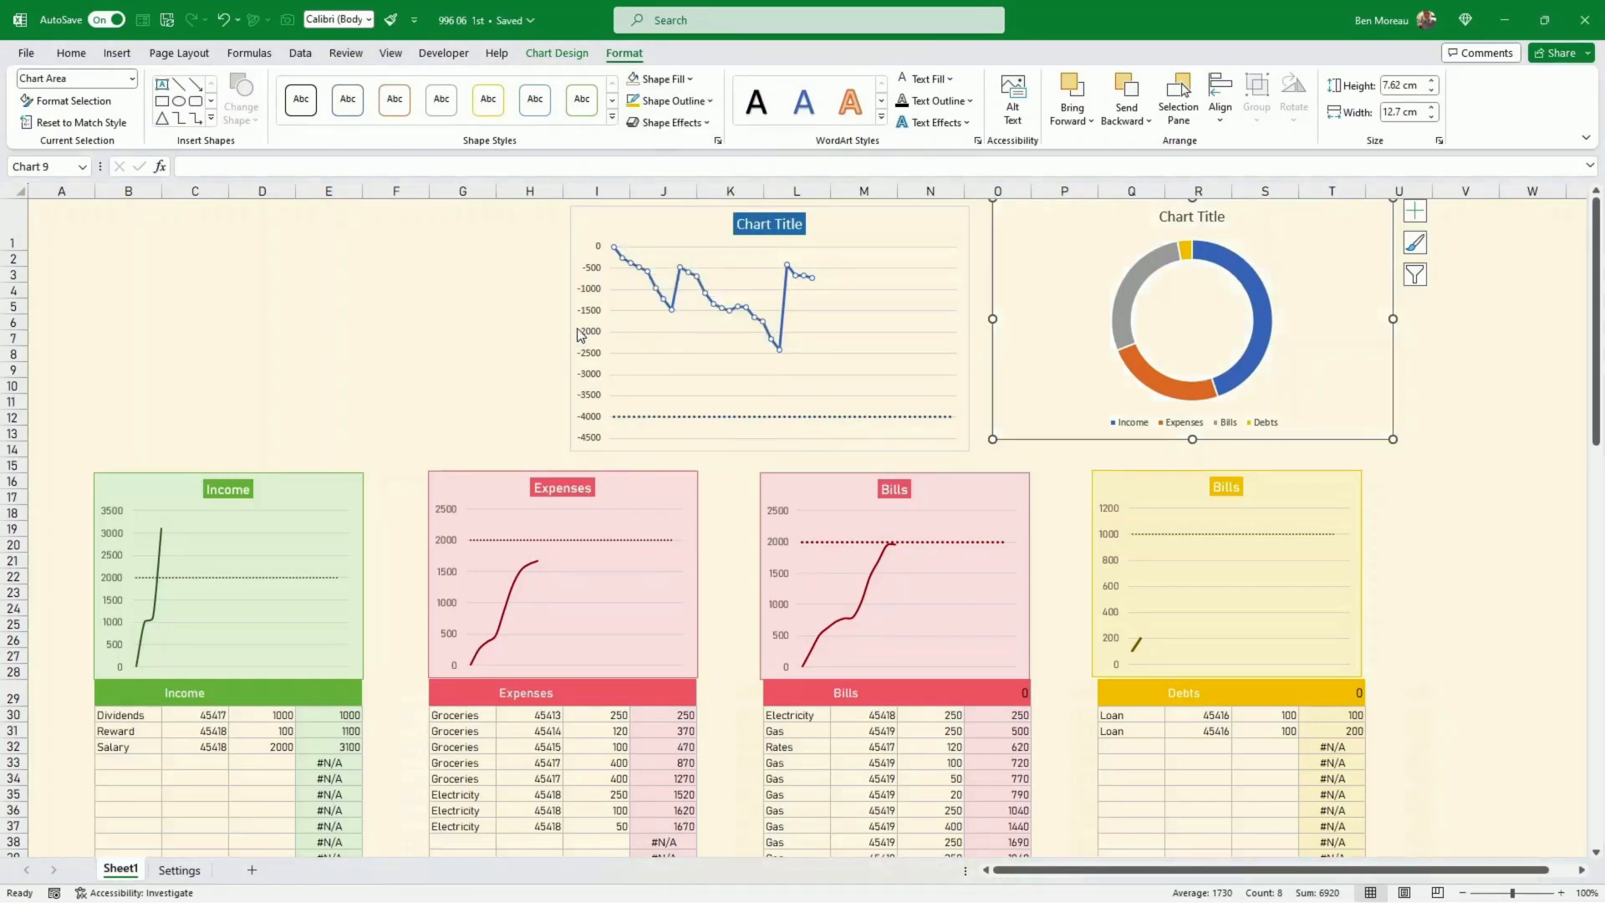
Remove the doughnut chart's legend and set the doughnut hole size to 63%
{"action": "left_click", "coordinate": [1226, 425]}
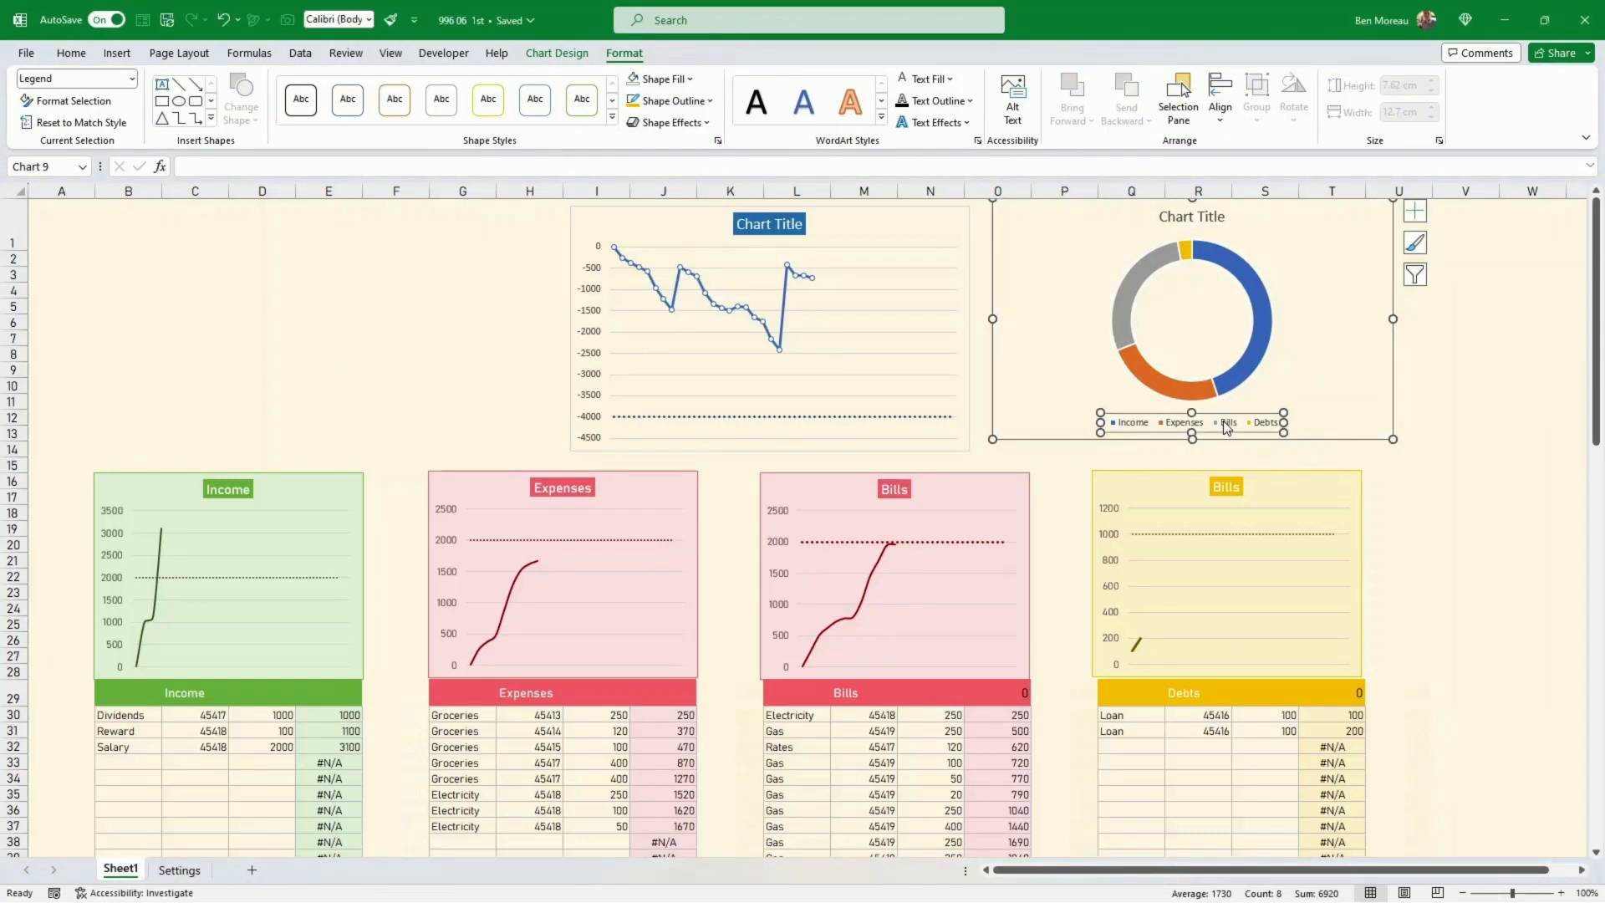
{"action": "key", "text": "Delete"}
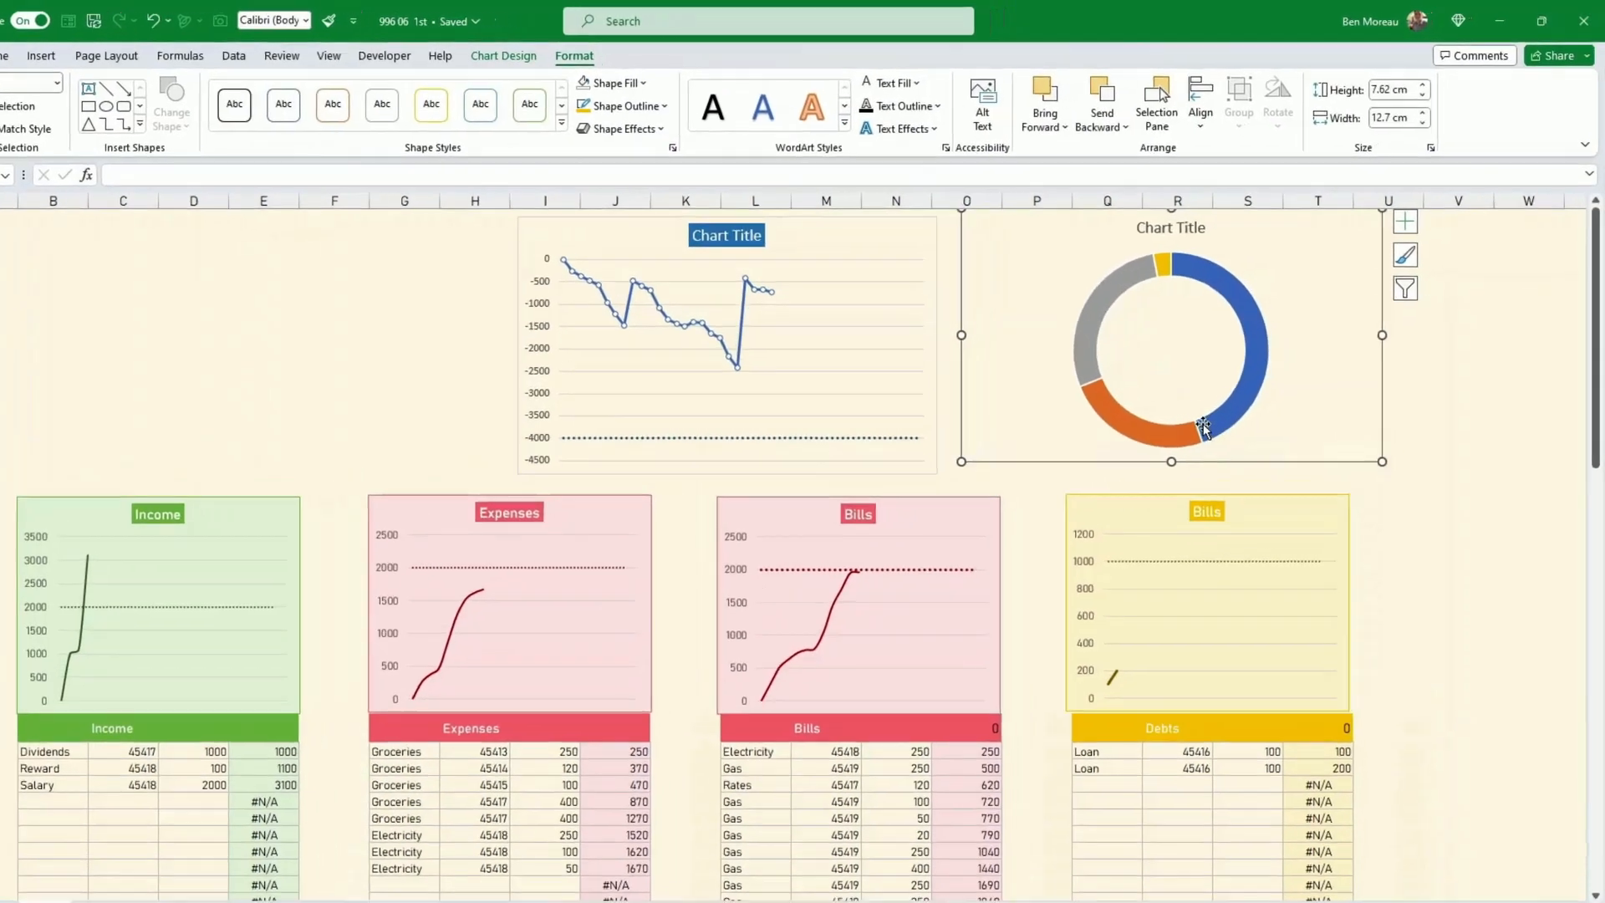
{"action": "right_click", "coordinate": [1223, 410]}
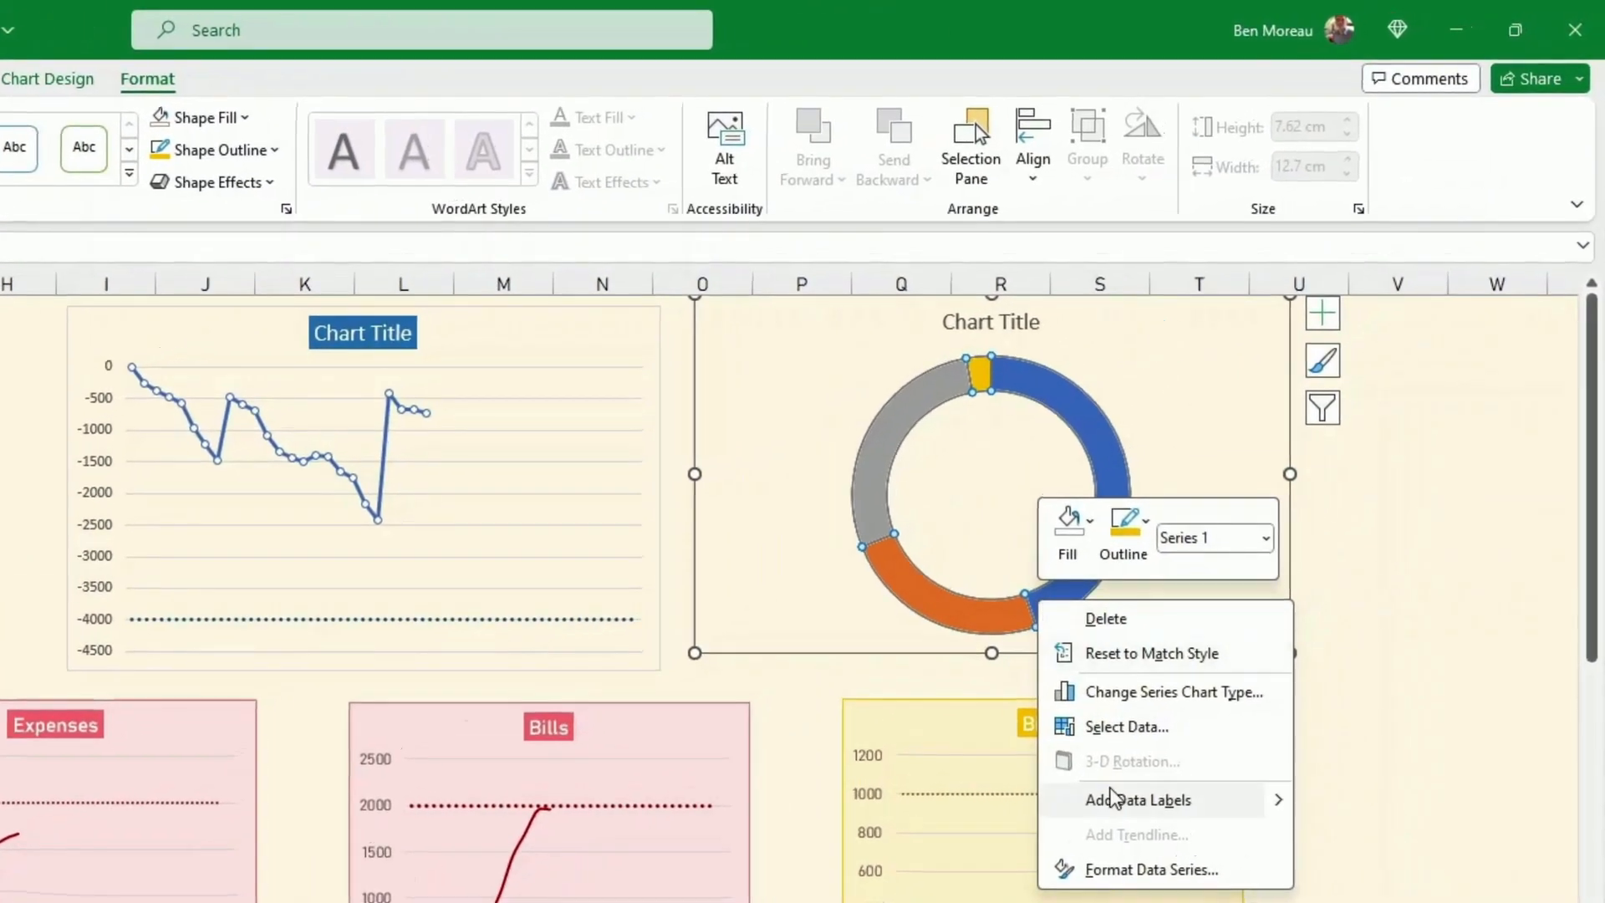
{"action": "left_click", "coordinate": [1124, 870]}
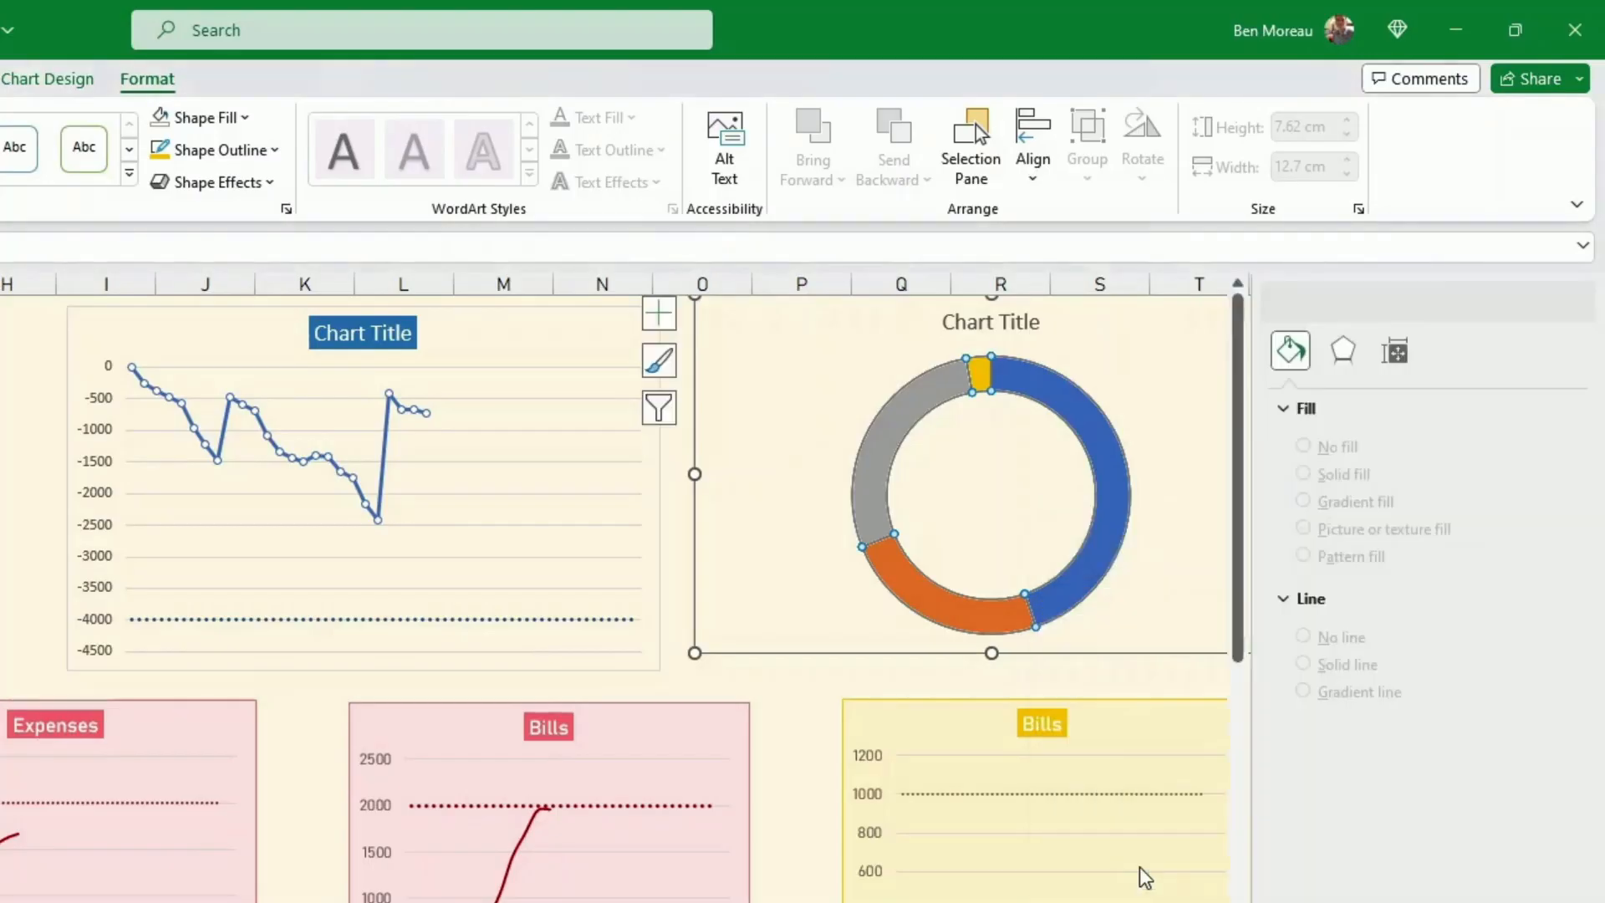
{"action": "left_click", "coordinate": [1538, 608]}
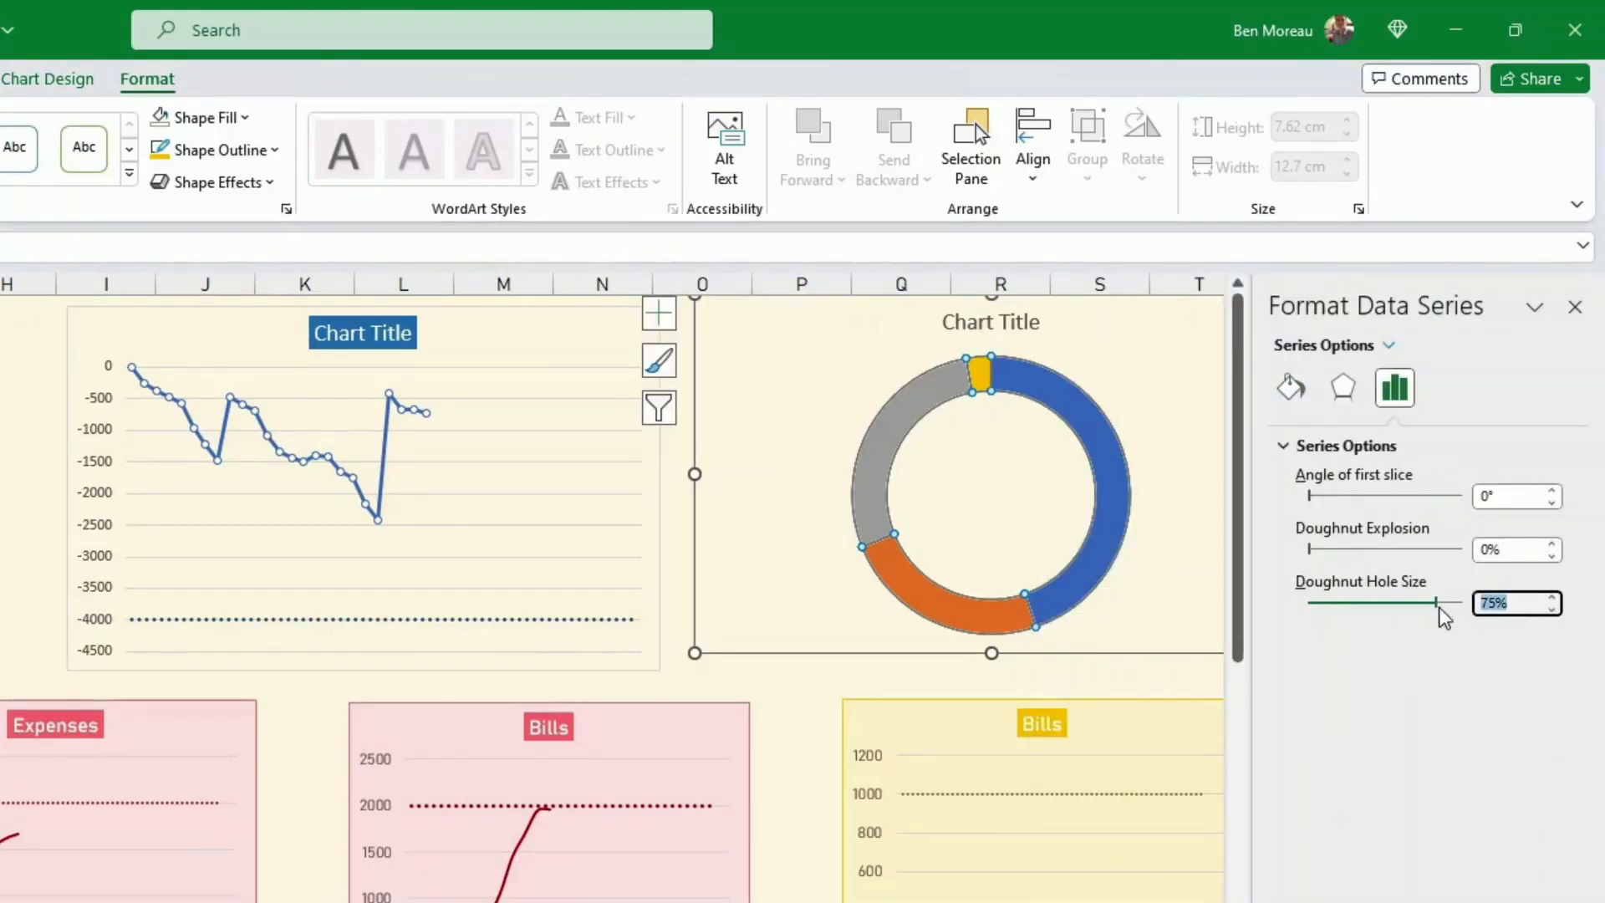
{"action": "type", "text": "50"}
{"action": "key", "text": "Return"}
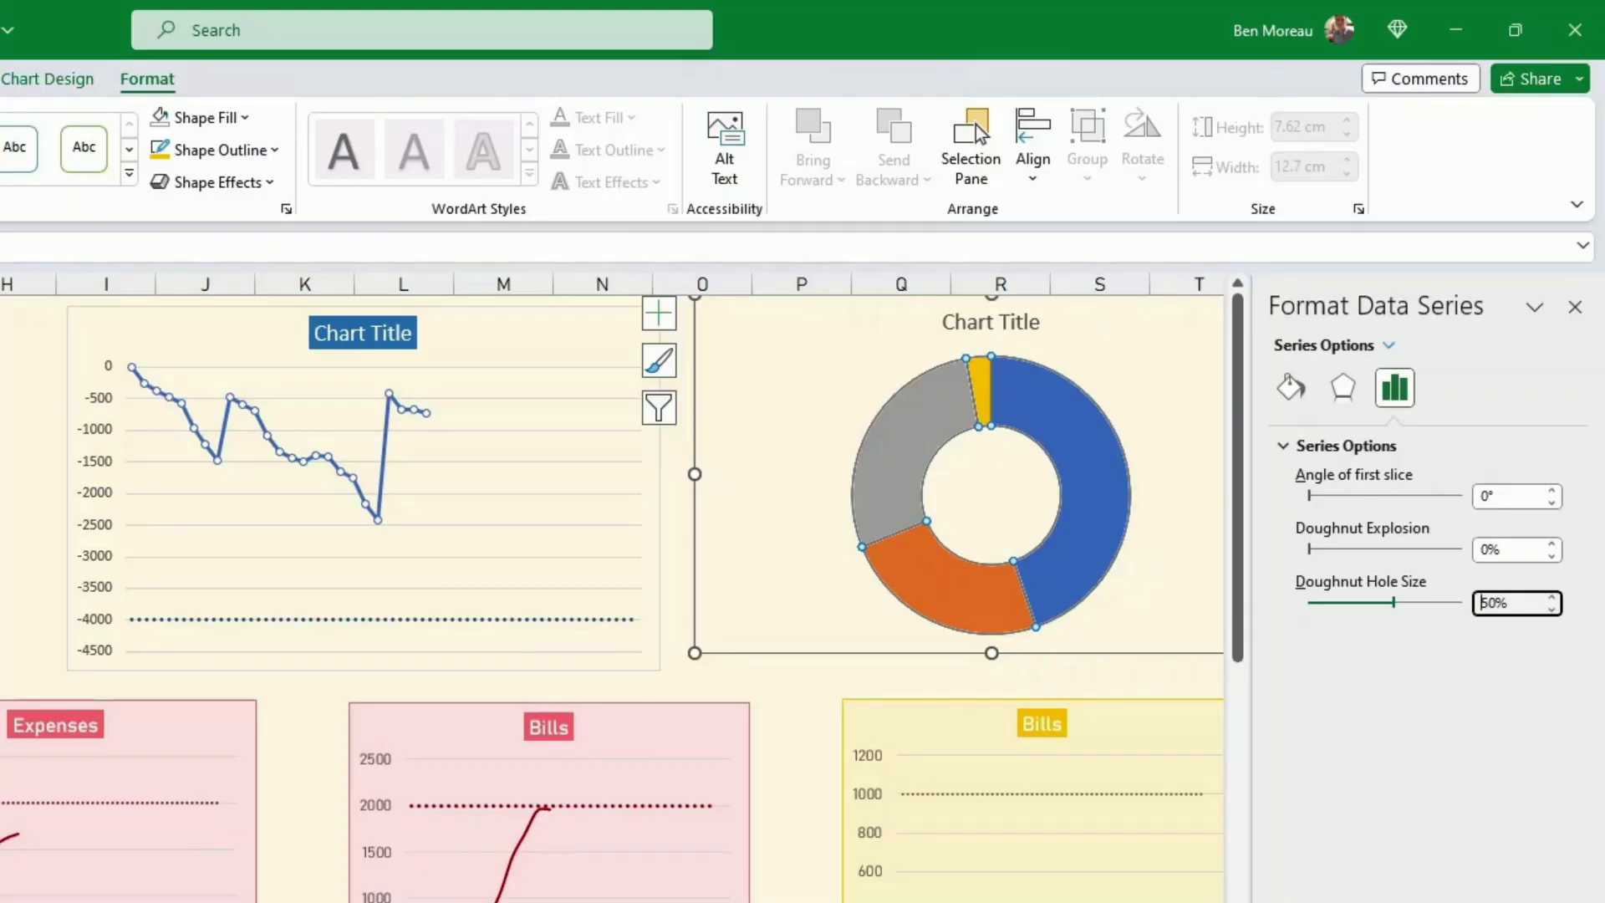
{"action": "left_click", "coordinate": [1554, 598]}
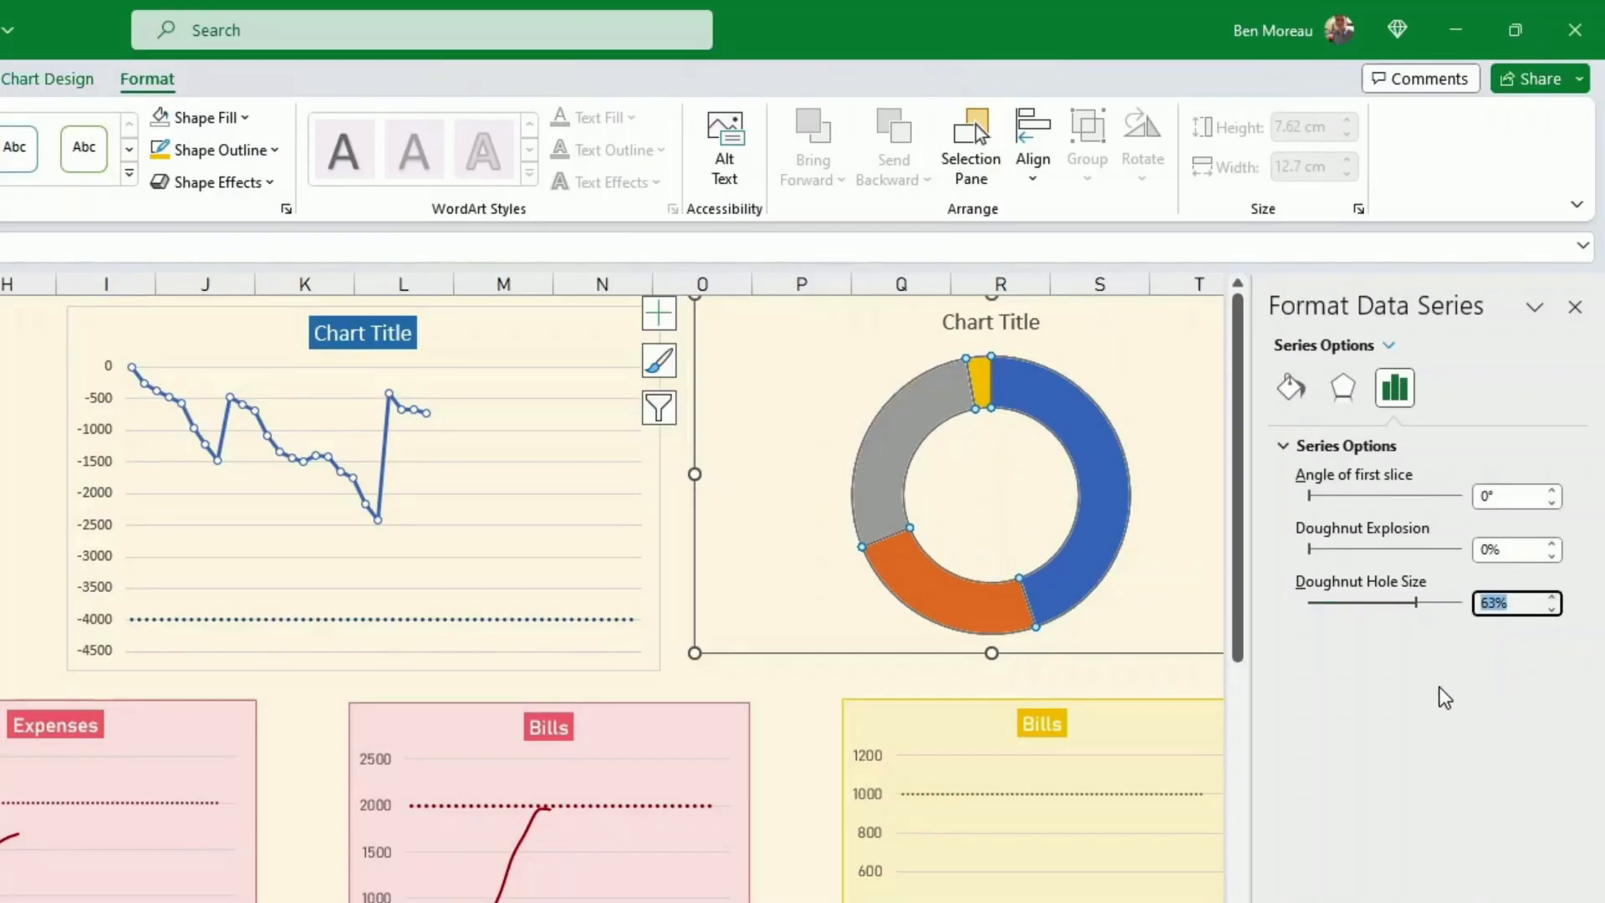
Add data labels to the doughnut chart showing category name and value, separated by a new line
{"action": "right_click", "coordinate": [1066, 593]}
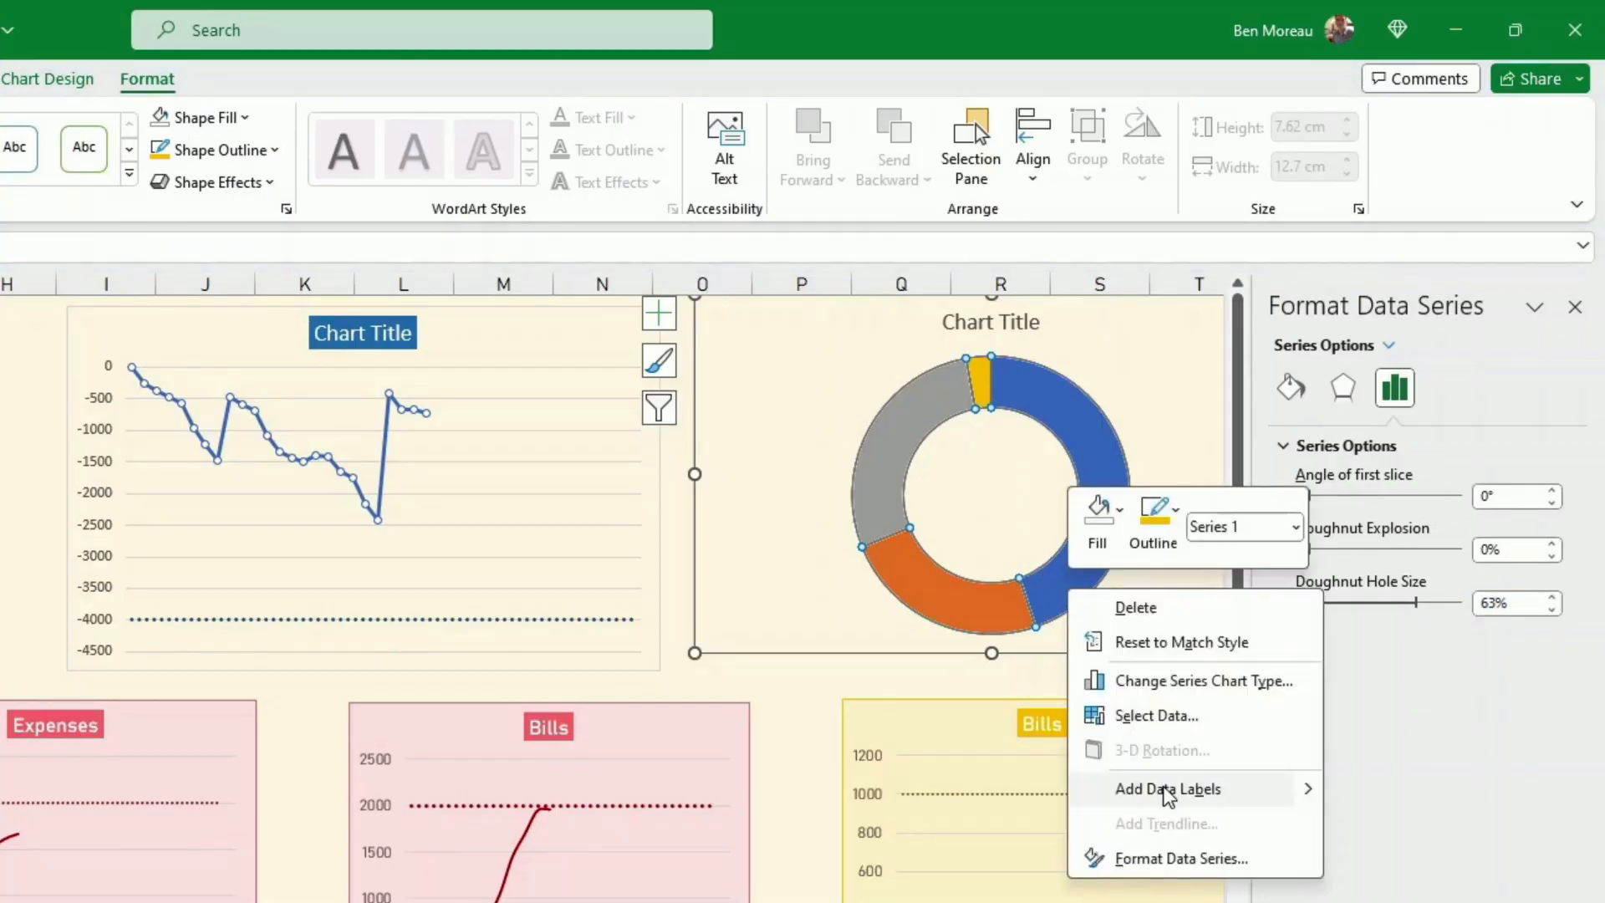
{"action": "left_click", "coordinate": [1165, 792]}
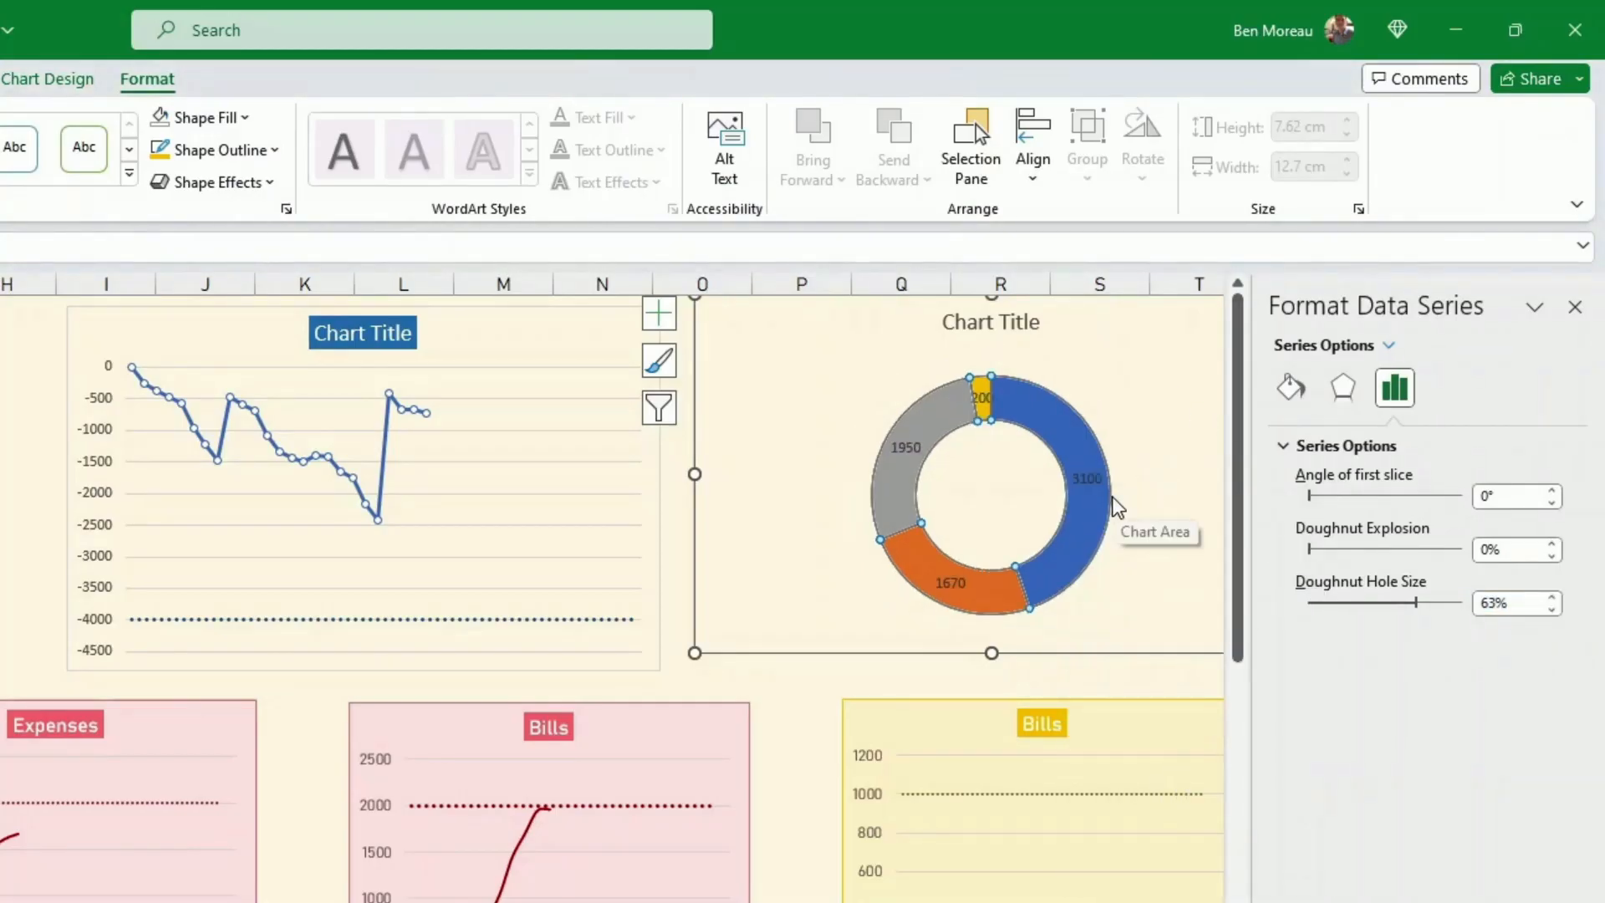
{"action": "left_click", "coordinate": [1086, 485]}
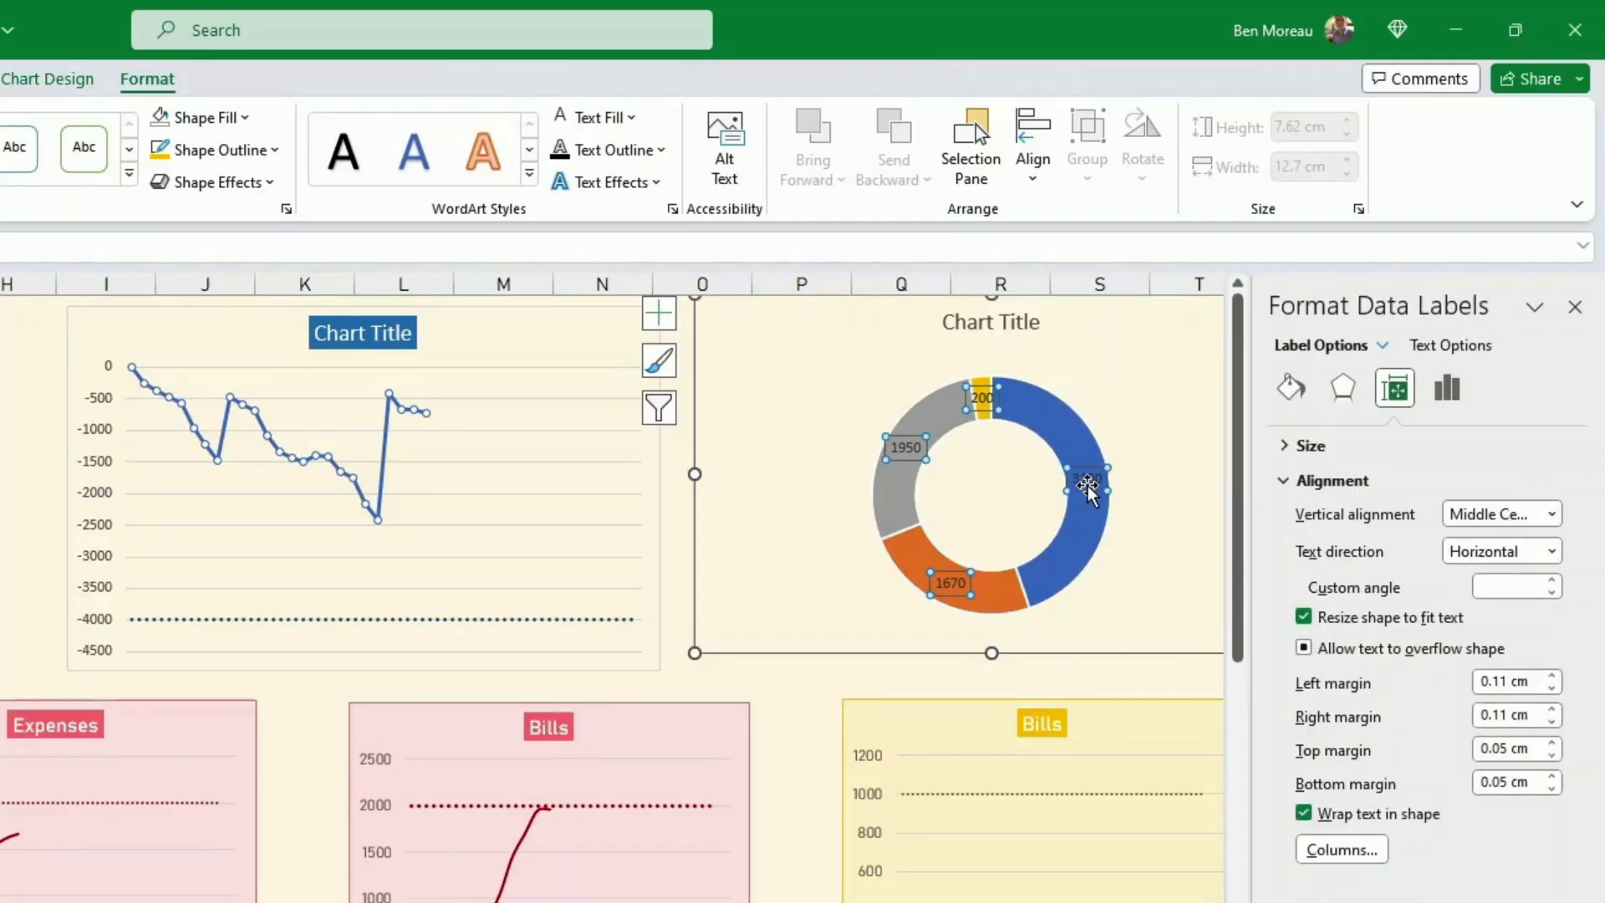
{"action": "right_click", "coordinate": [1088, 489]}
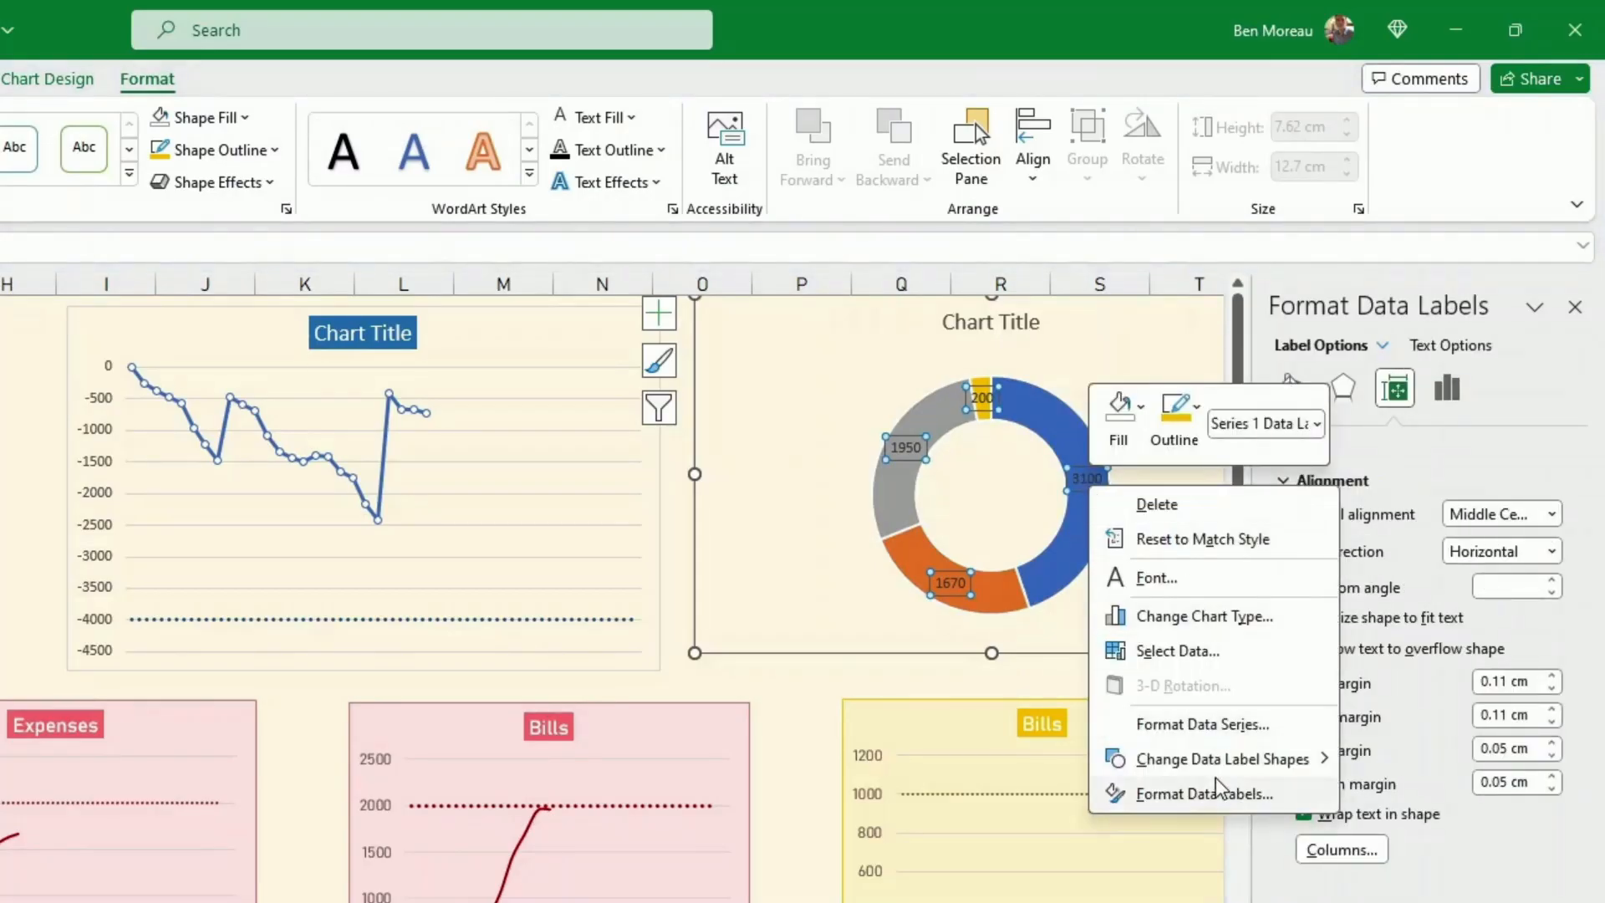
{"action": "left_click", "coordinate": [1195, 794]}
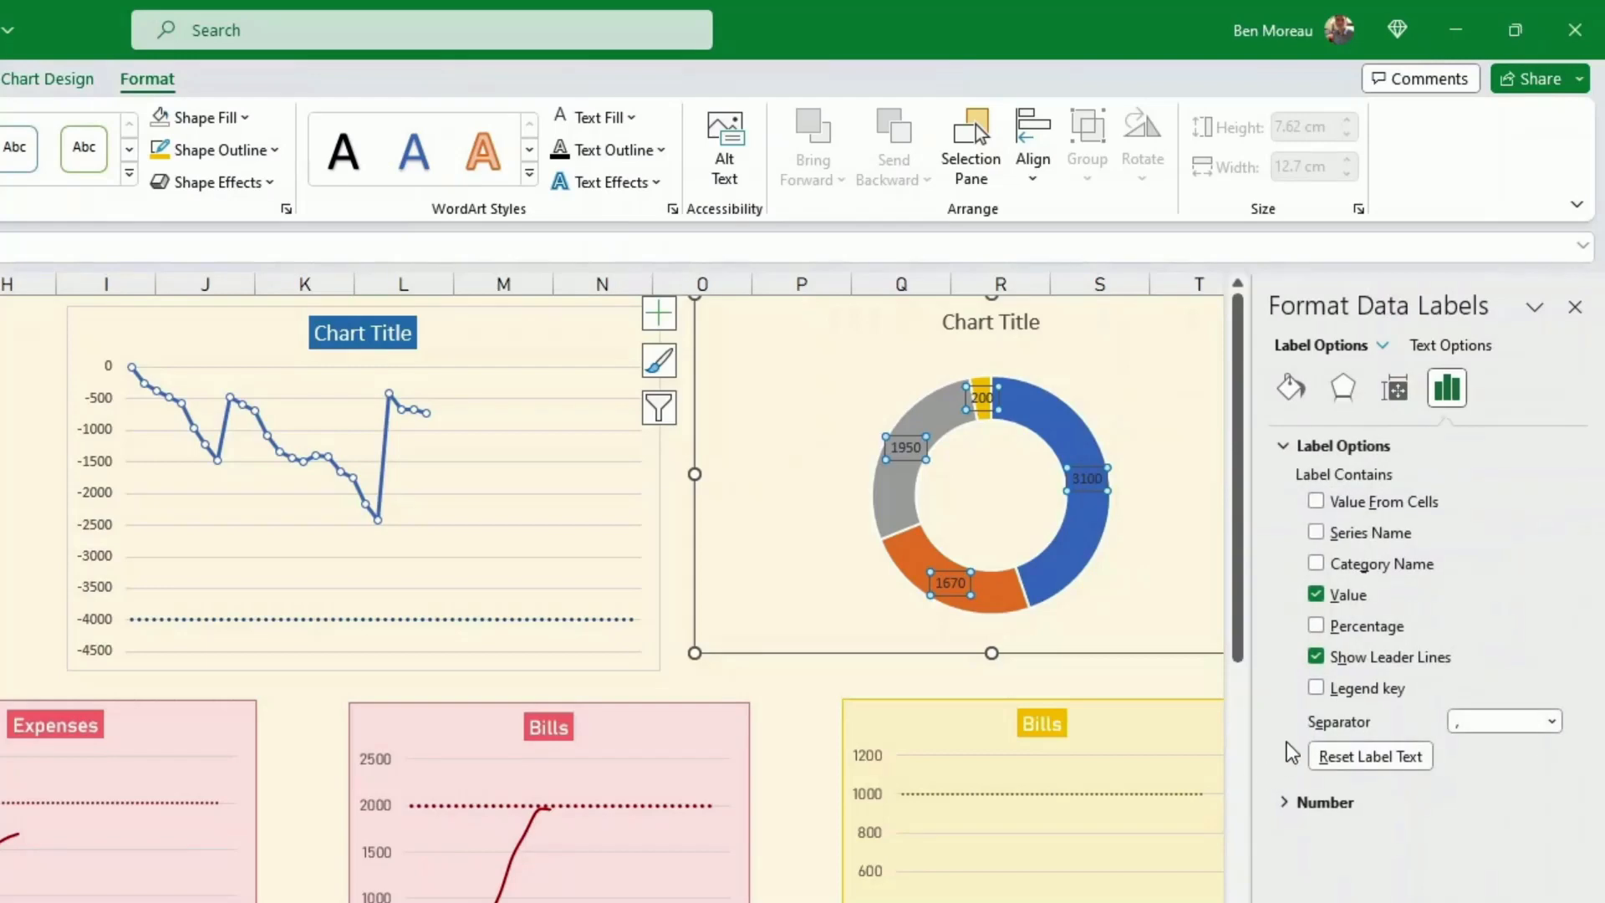
{"action": "left_click", "coordinate": [1316, 564]}
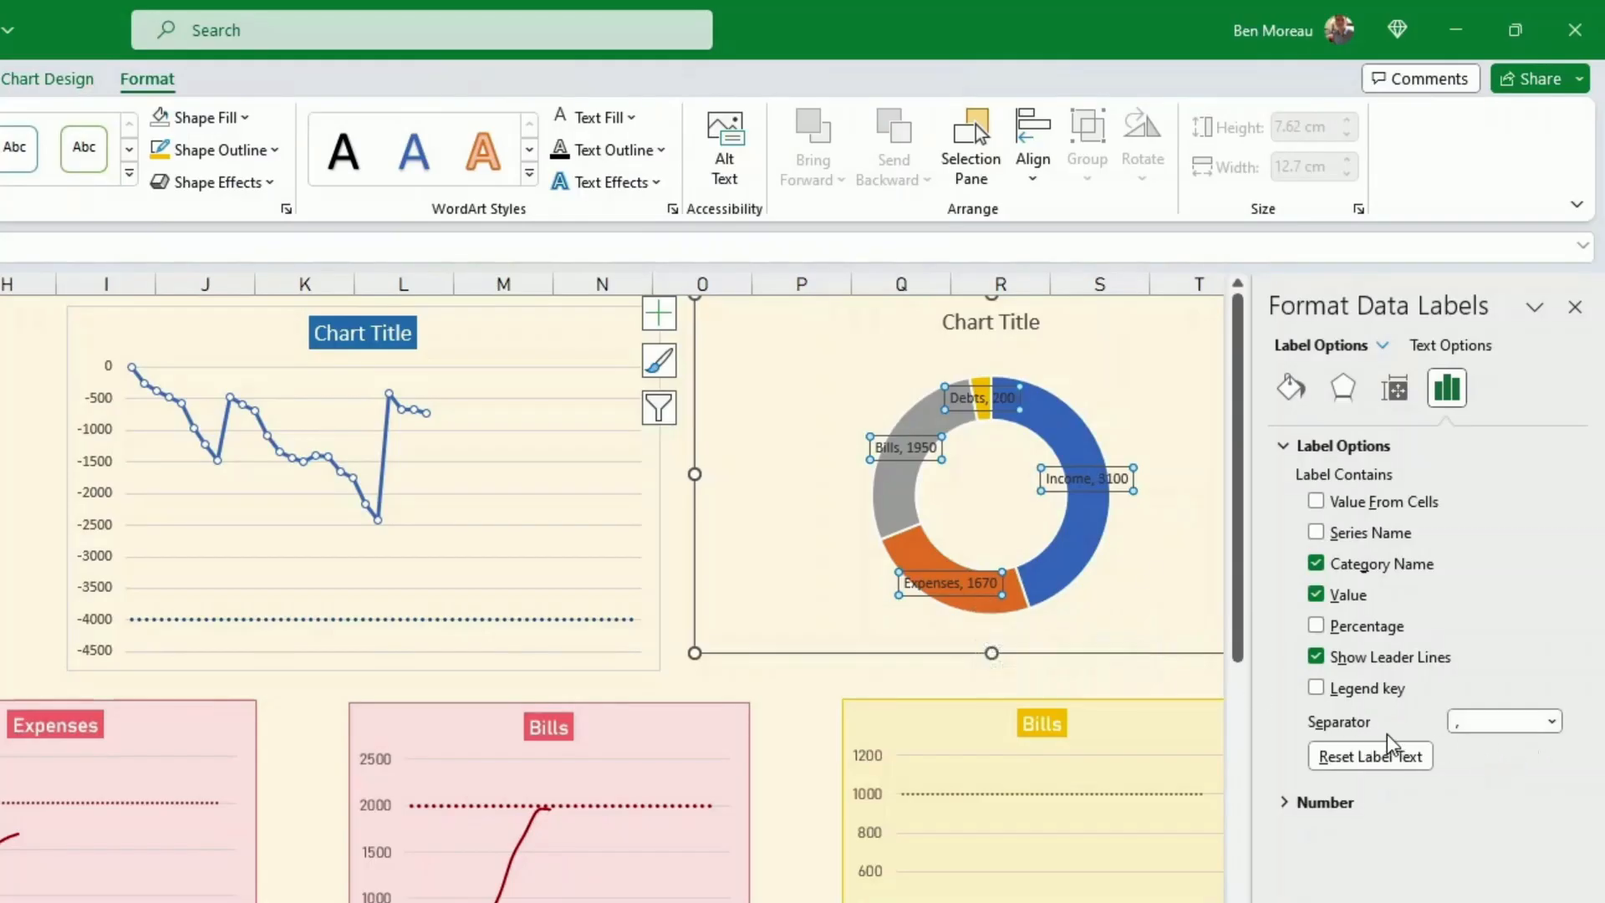
{"action": "left_click", "coordinate": [1551, 721]}
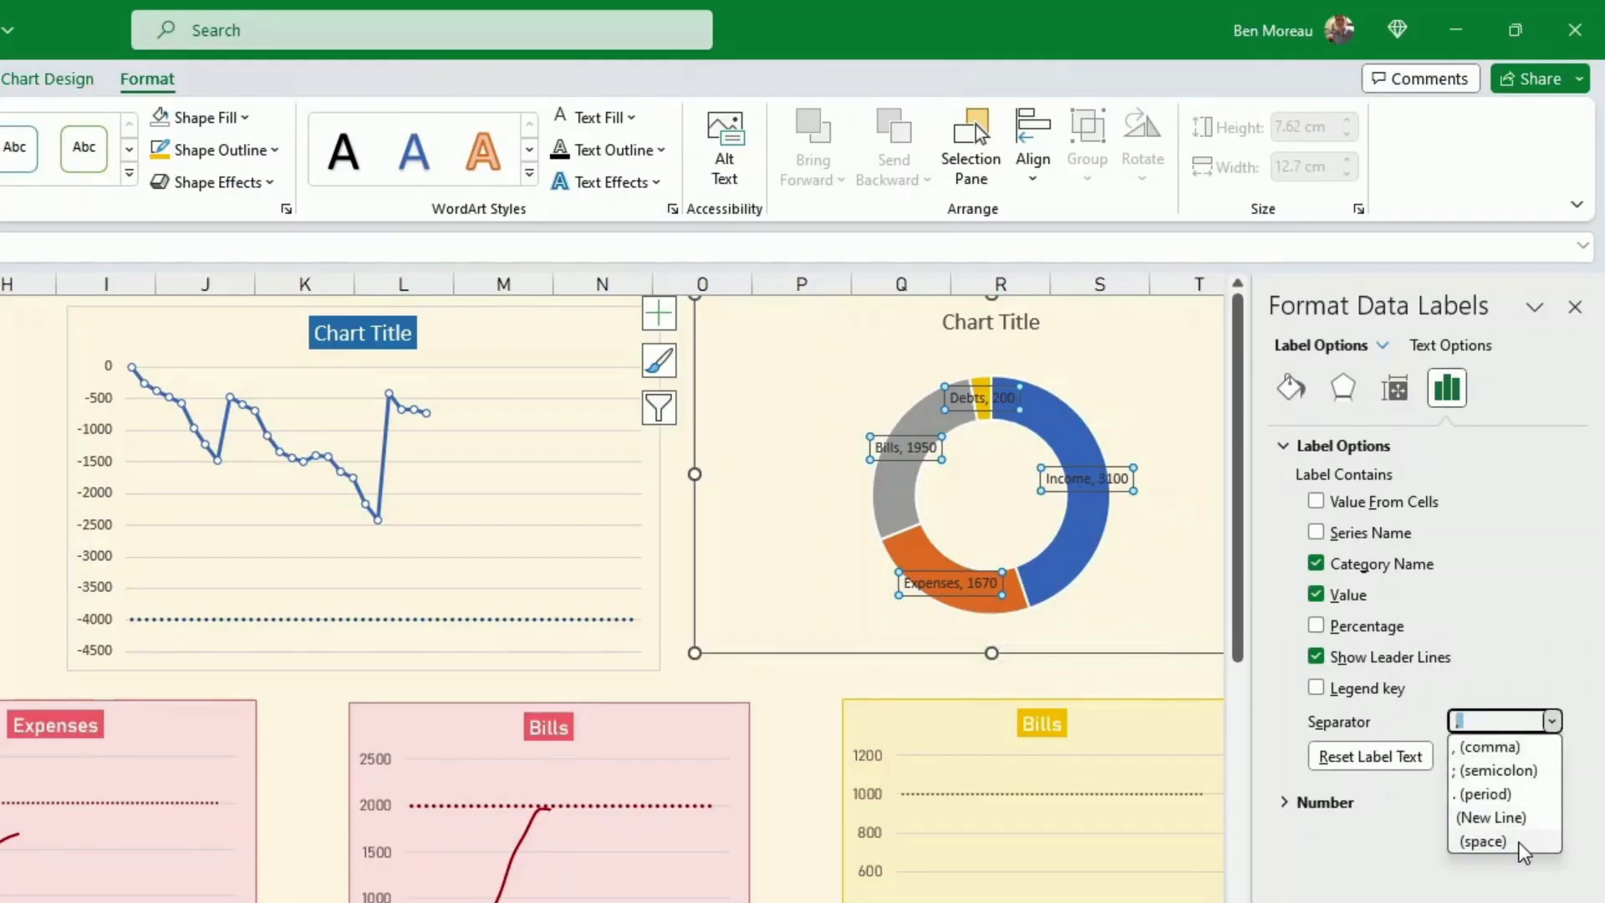
{"action": "left_click", "coordinate": [1504, 819]}
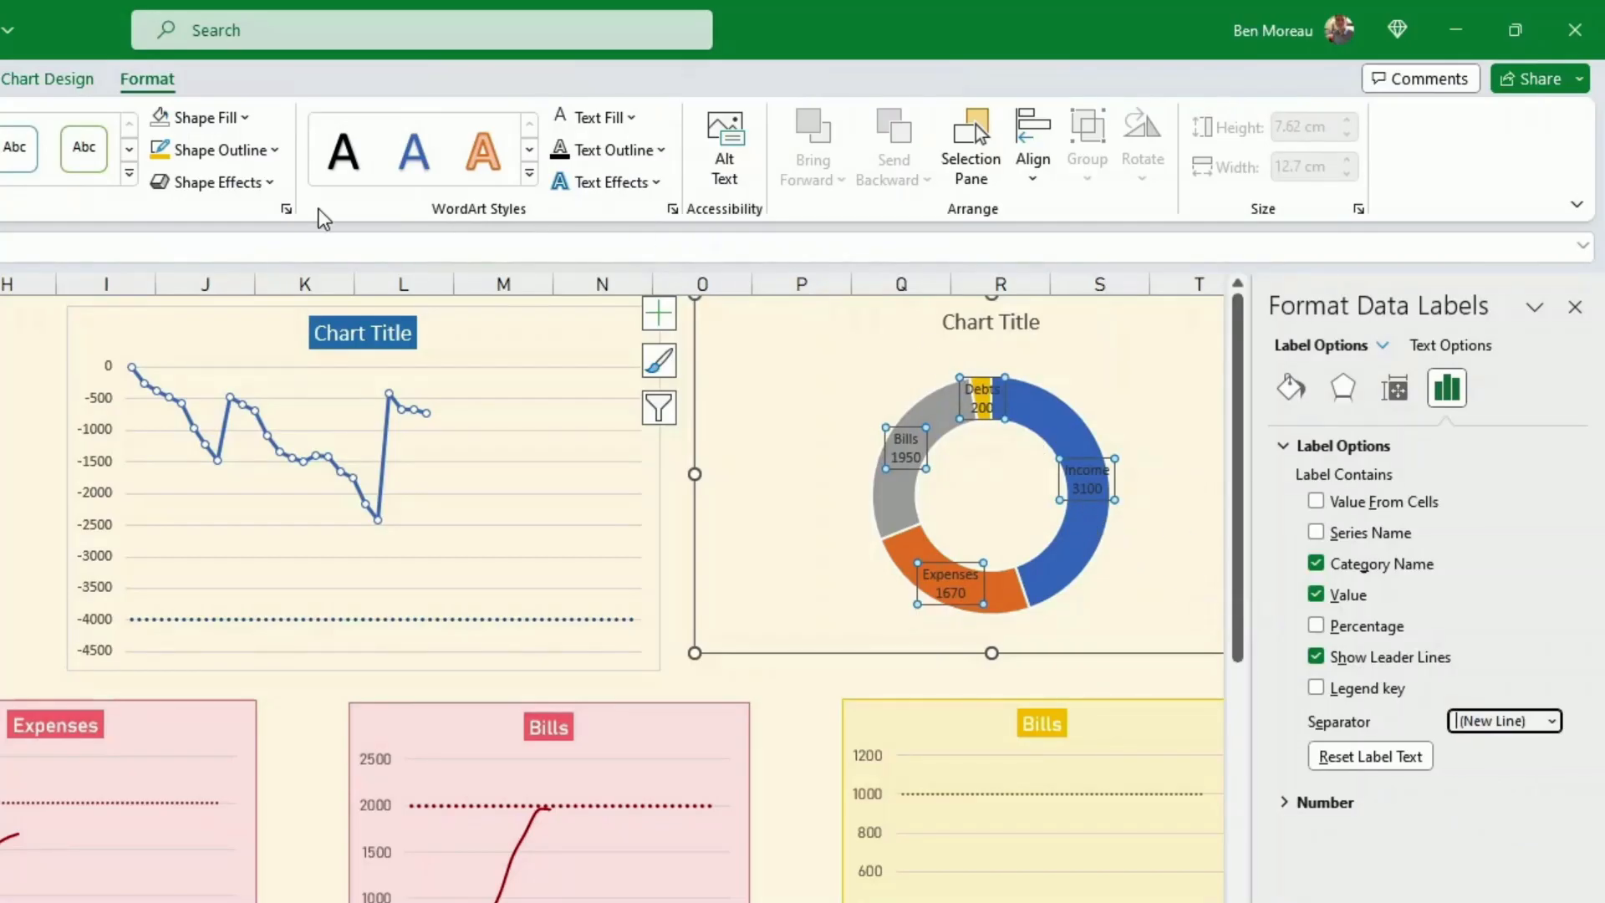
Format the doughnut's data labels as white Bahnschrift text and move the Expenses label outside the ring at its lower left
{"action": "left_click", "coordinate": [562, 121]}
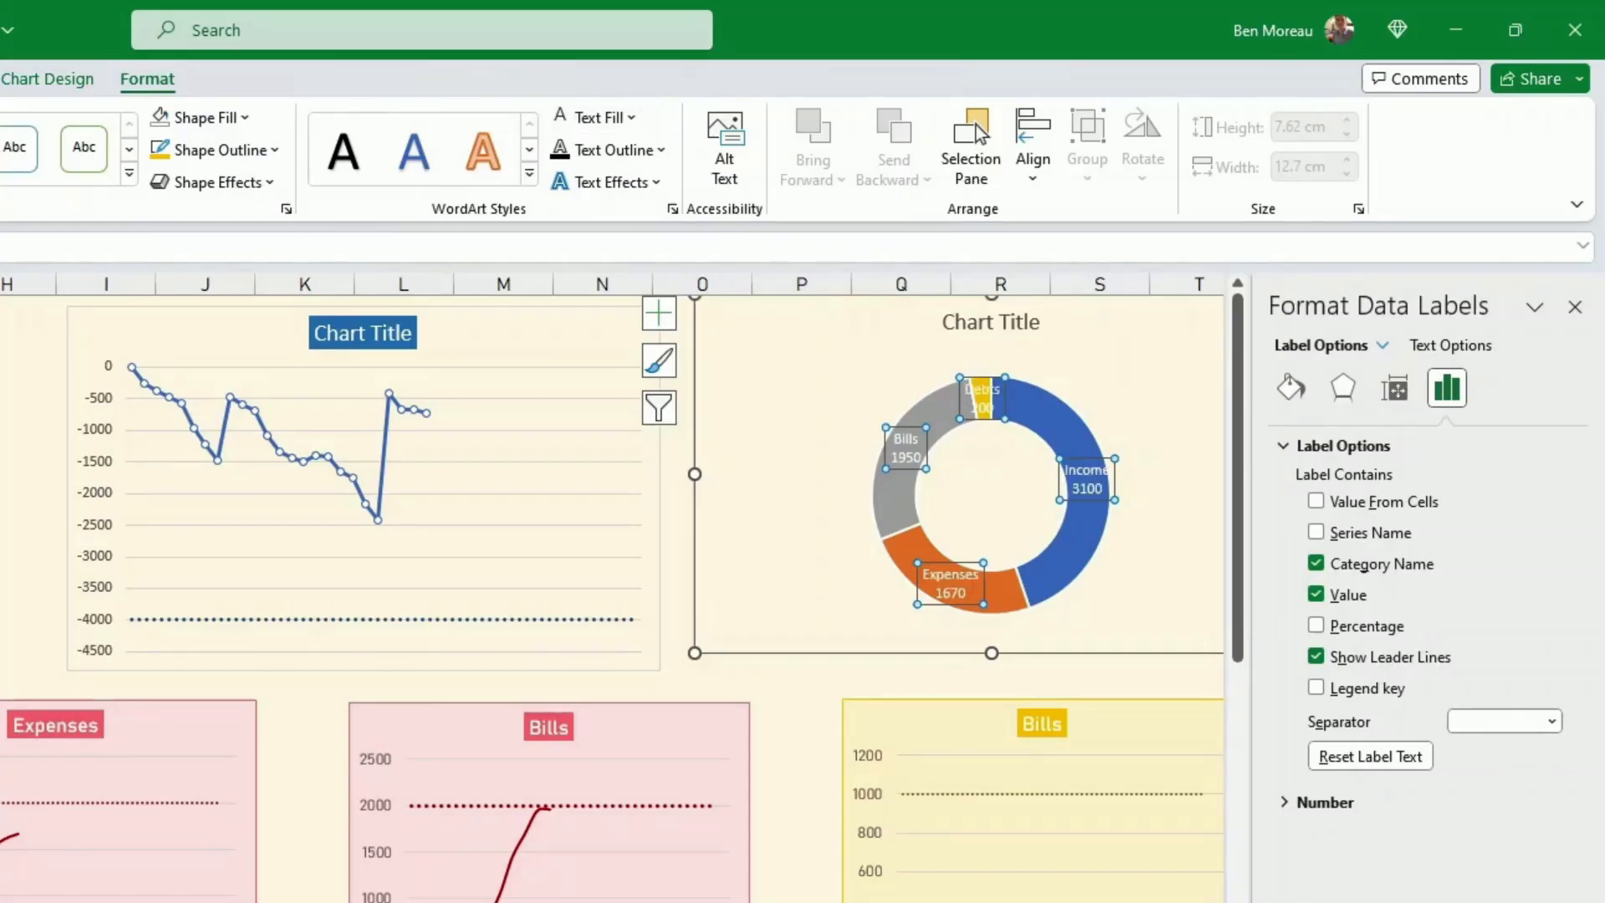
{"action": "left_click", "coordinate": [0, 79]}
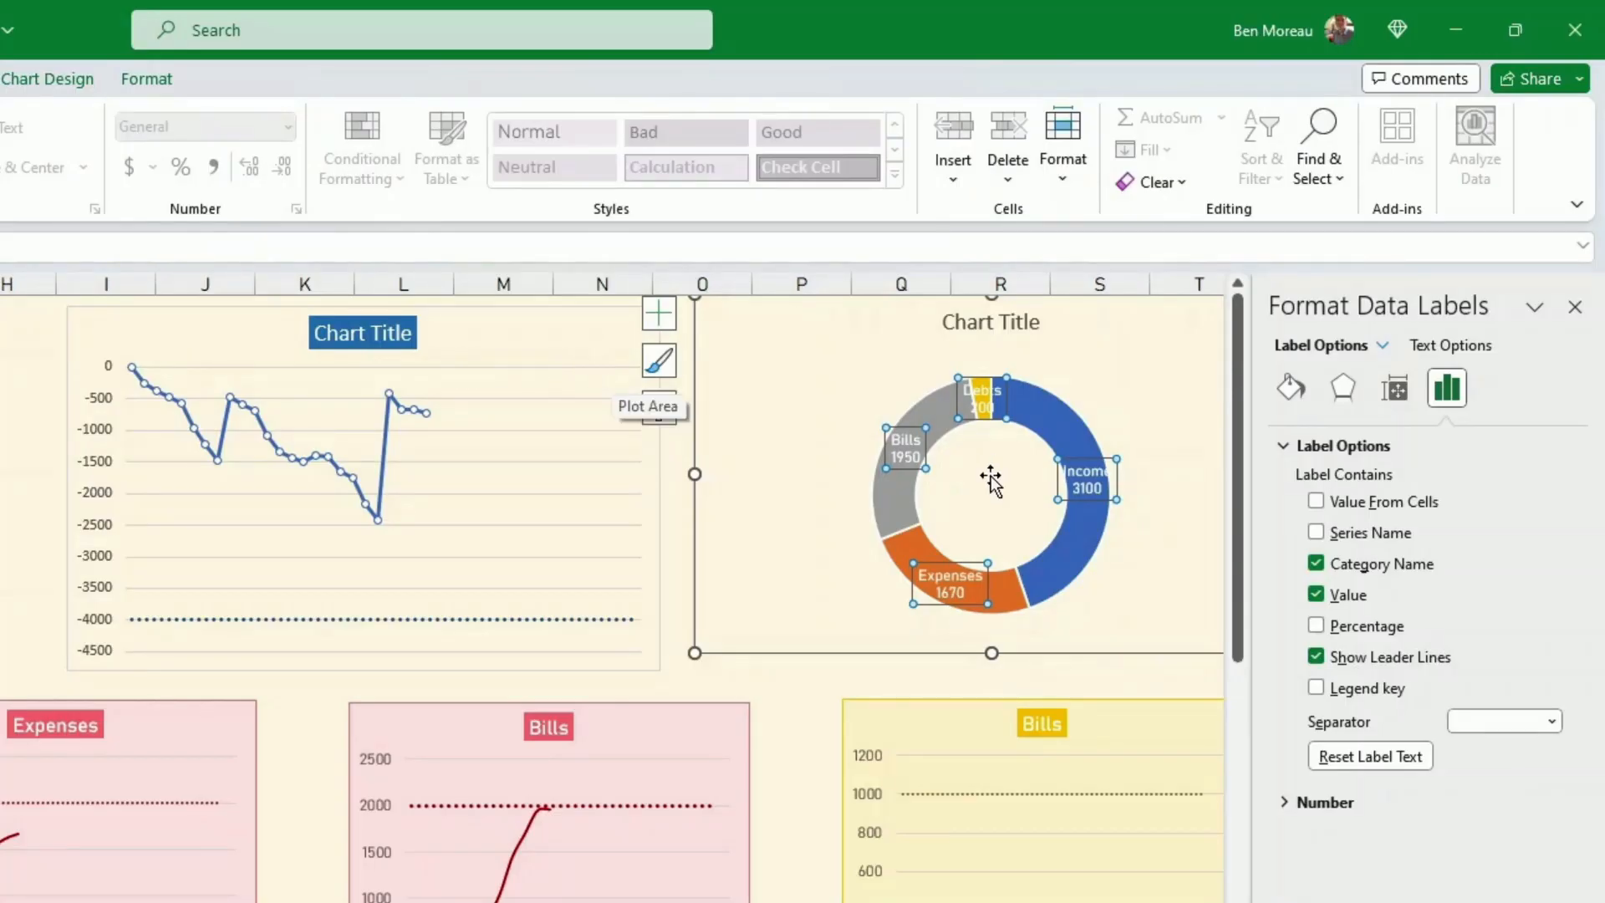
{"action": "left_click", "coordinate": [833, 607]}
{"action": "left_click", "coordinate": [924, 600]}
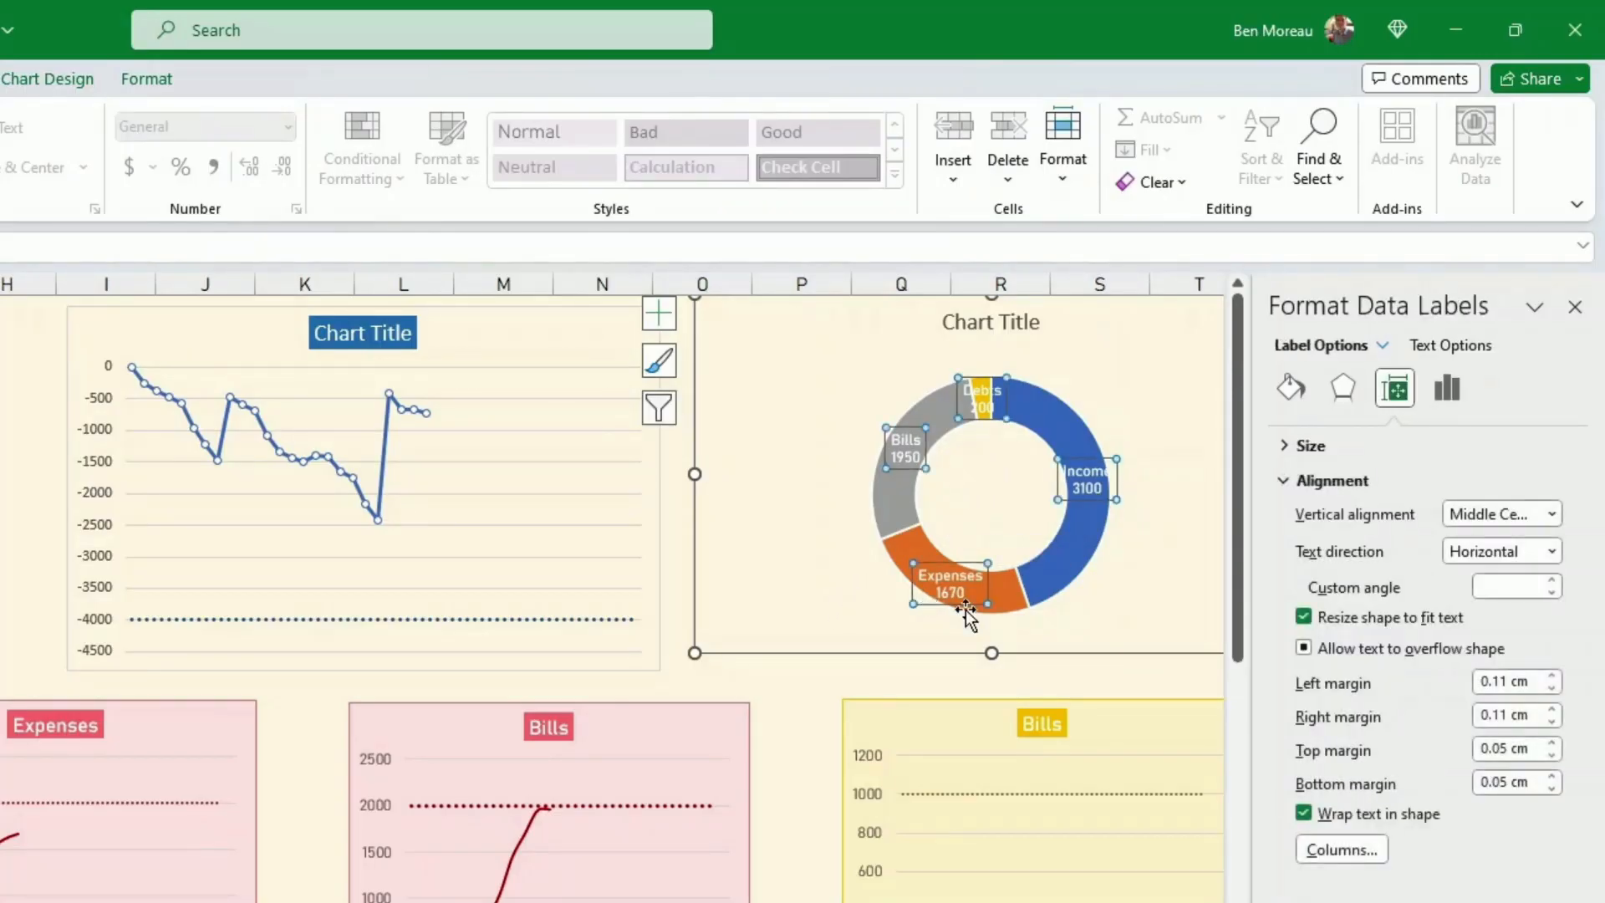
{"action": "left_click", "coordinate": [970, 606]}
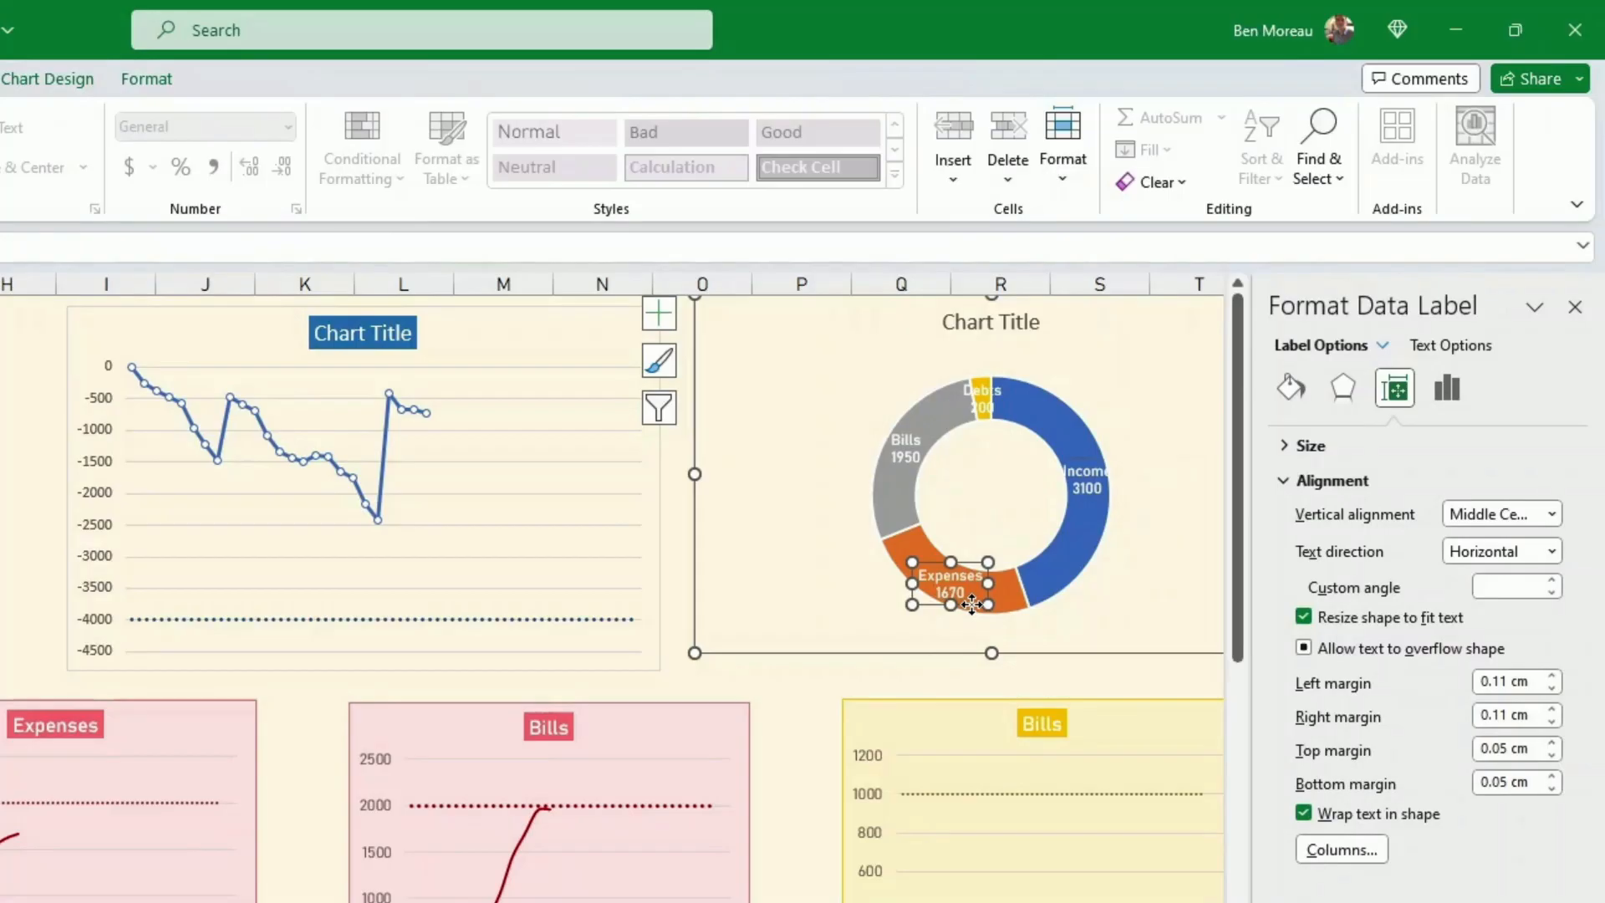
{"action": "left_click_drag", "start_coordinate": [971, 604], "coordinate": [854, 622]}
Fill the doughnut's Income slice with the green theme colour
{"action": "left_click", "coordinate": [1089, 550]}
{"action": "left_click", "coordinate": [1104, 542]}
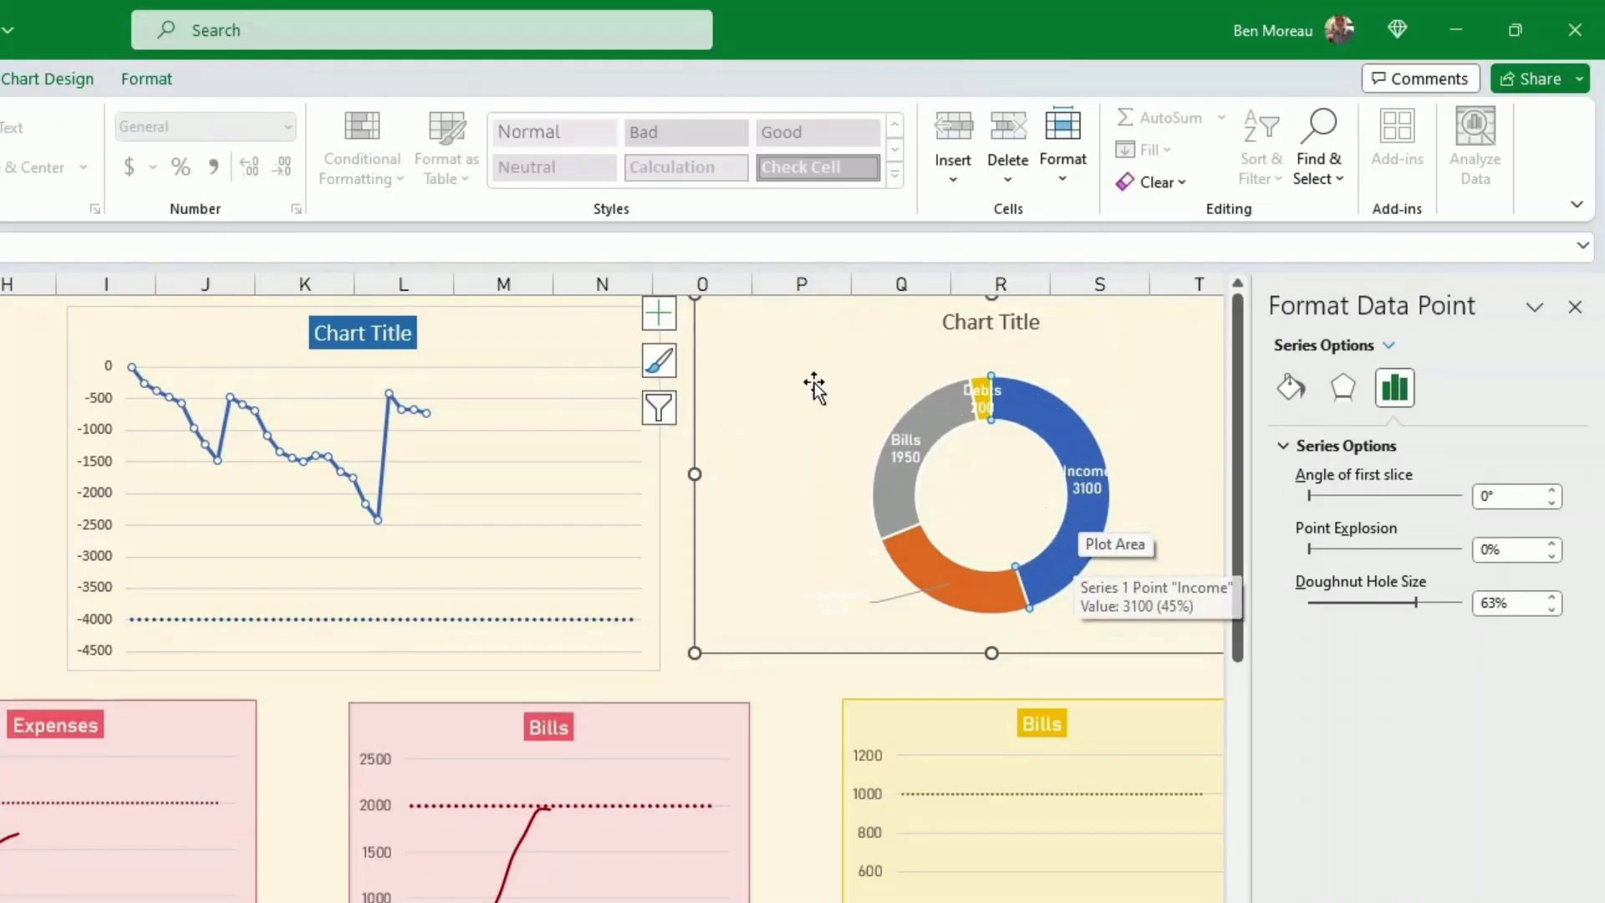
{"action": "left_click", "coordinate": [148, 84]}
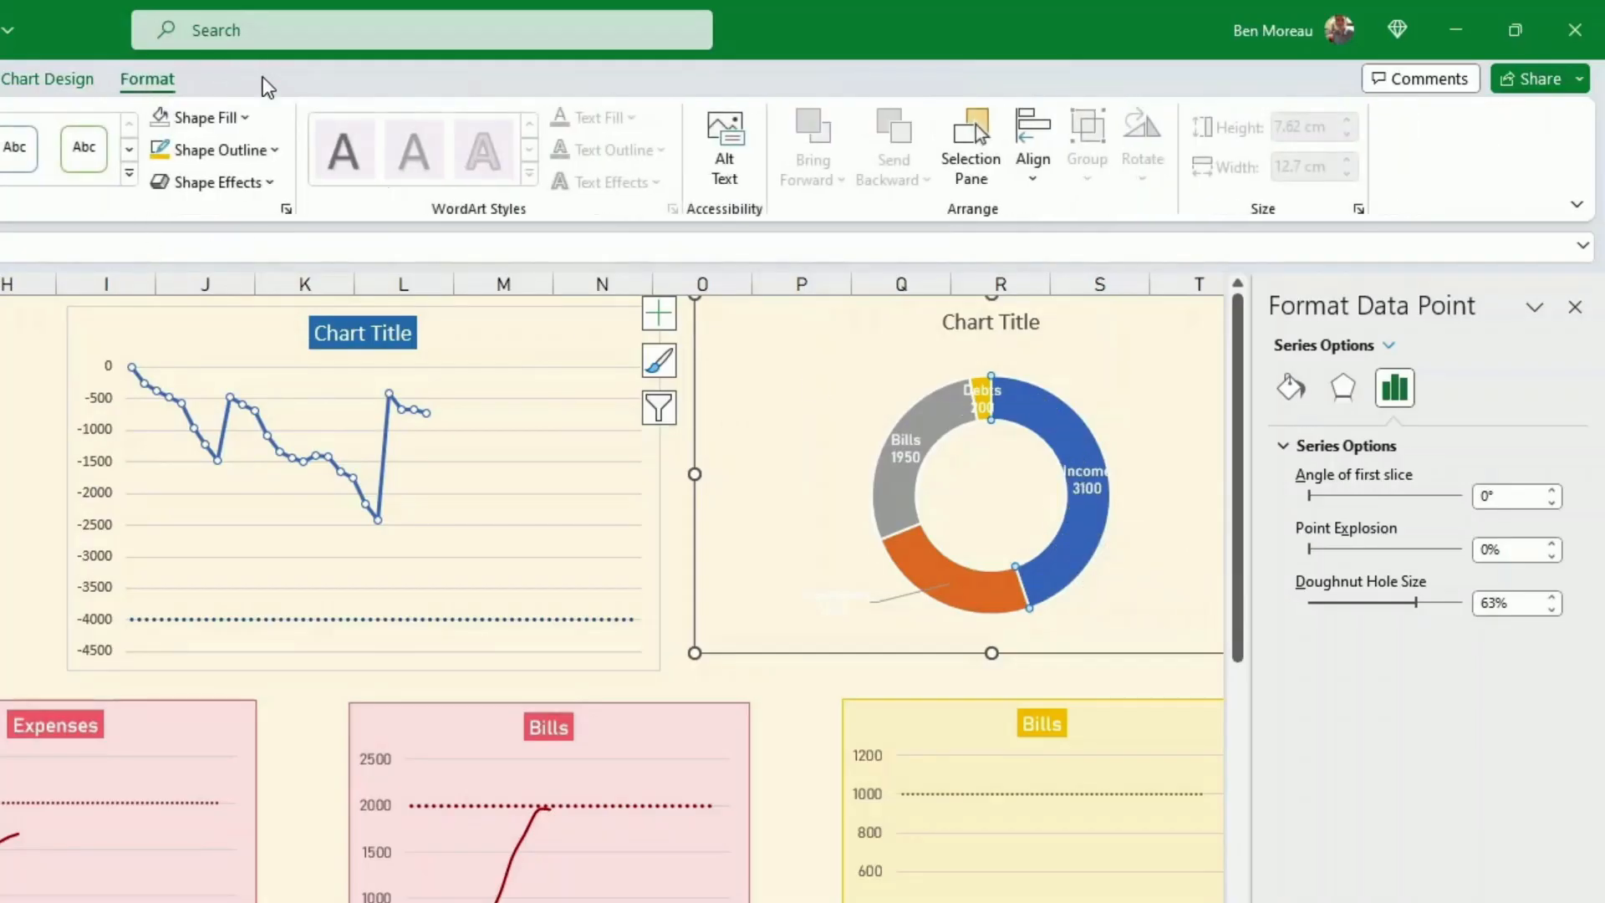
{"action": "left_click", "coordinate": [246, 118]}
{"action": "left_click", "coordinate": [347, 219]}
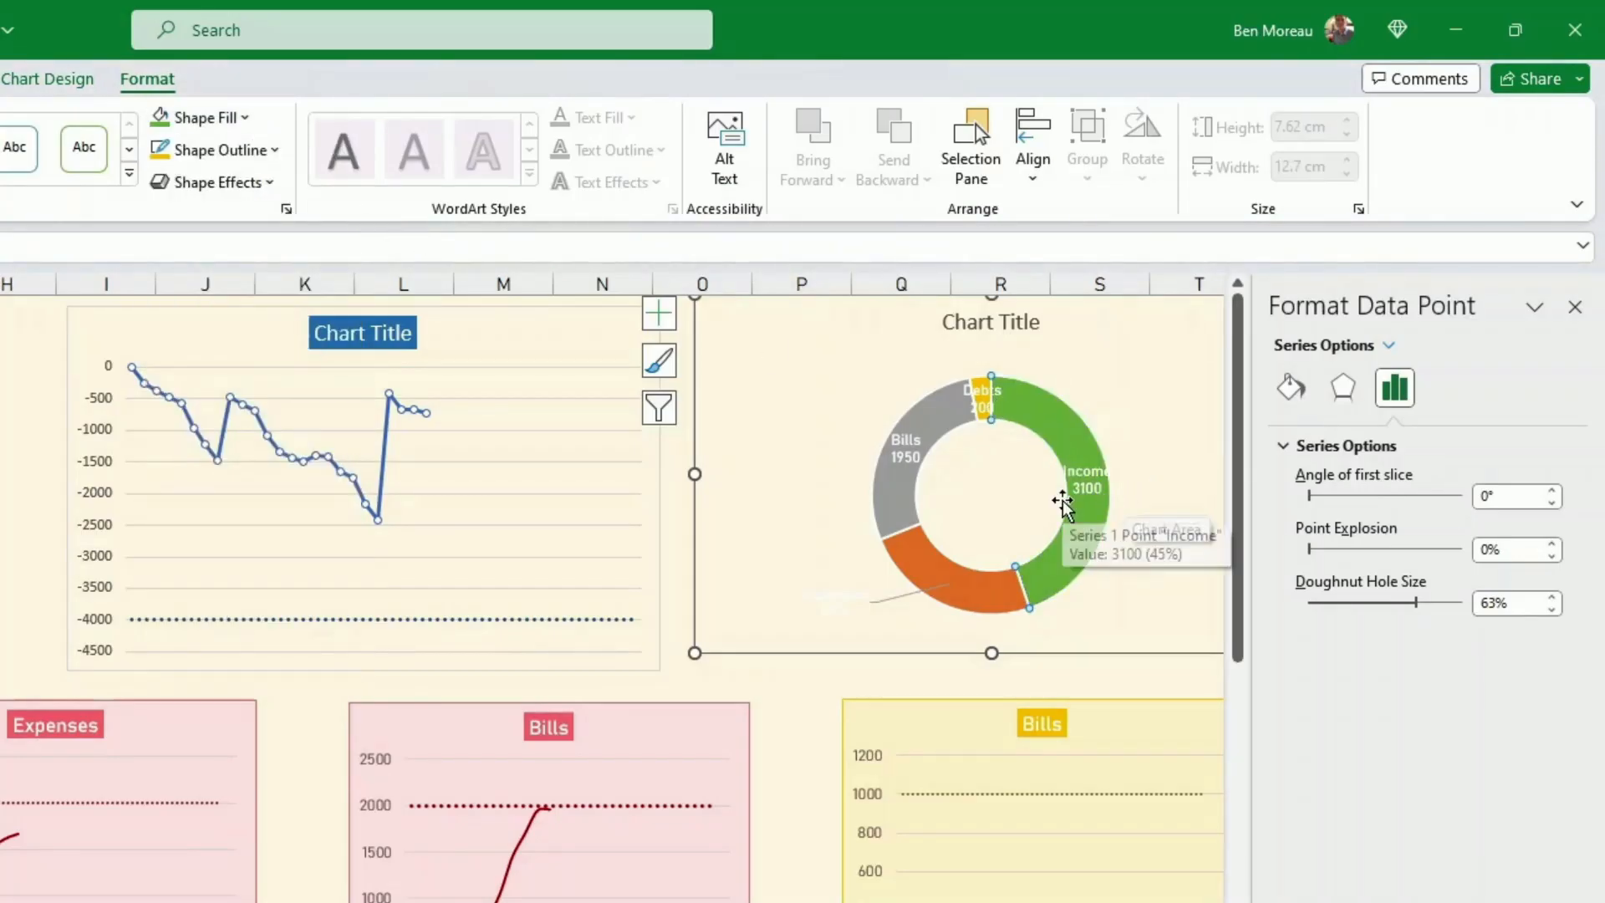
Move the Income data label outside the ring at its upper right and give the label a green fill
{"action": "left_click", "coordinate": [1085, 491]}
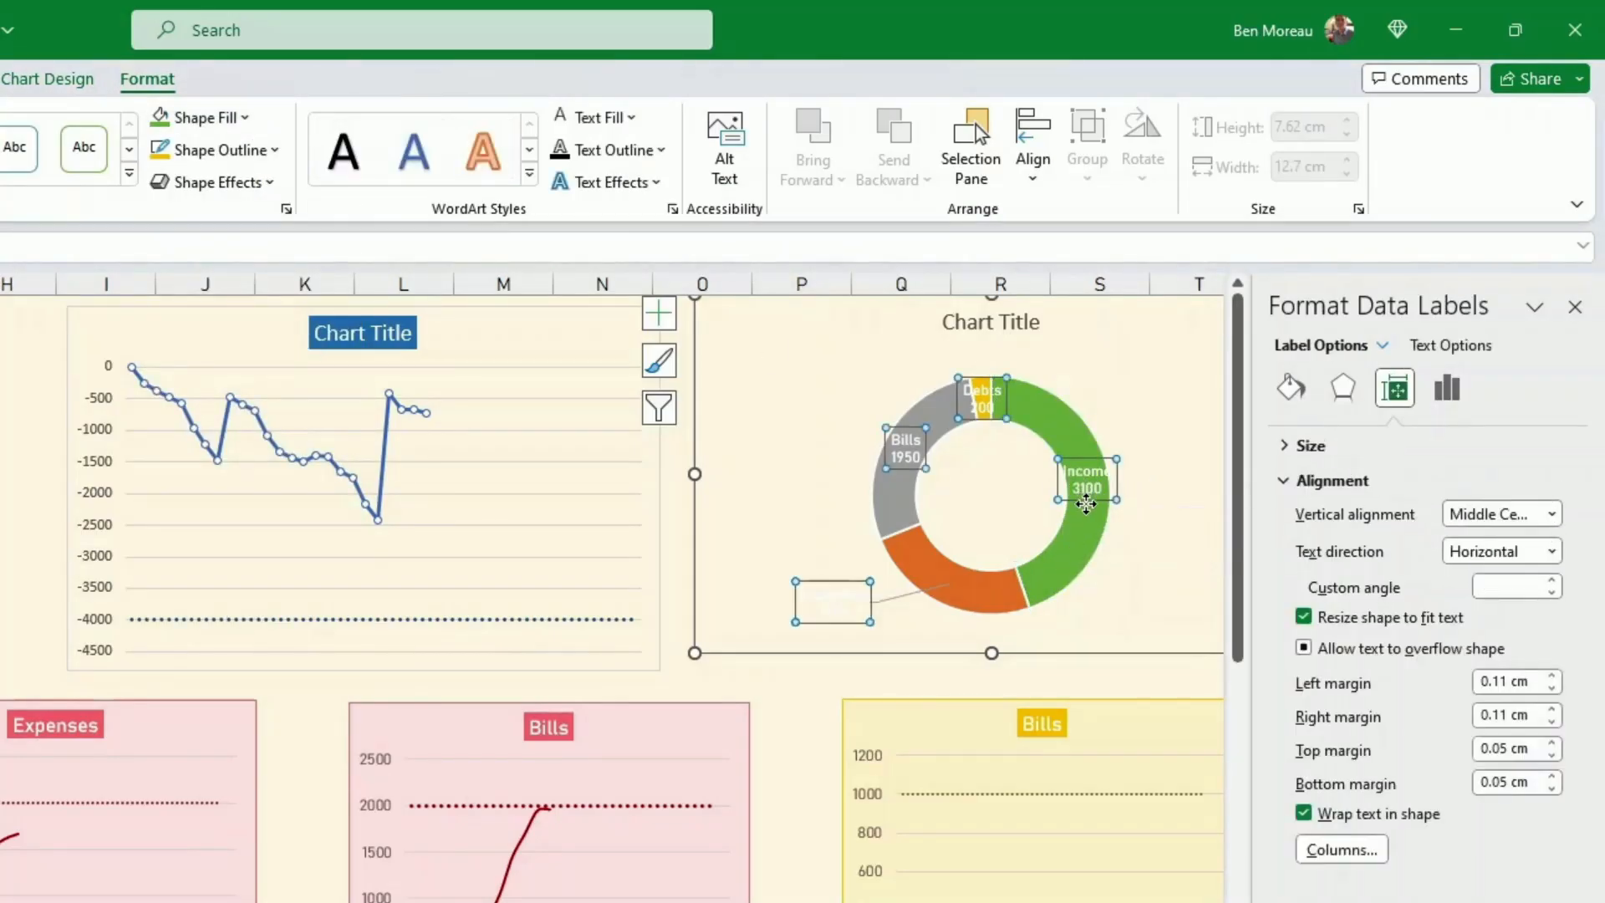
{"action": "left_click", "coordinate": [1087, 497]}
{"action": "left_click_drag", "start_coordinate": [1103, 499], "coordinate": [1158, 458]}
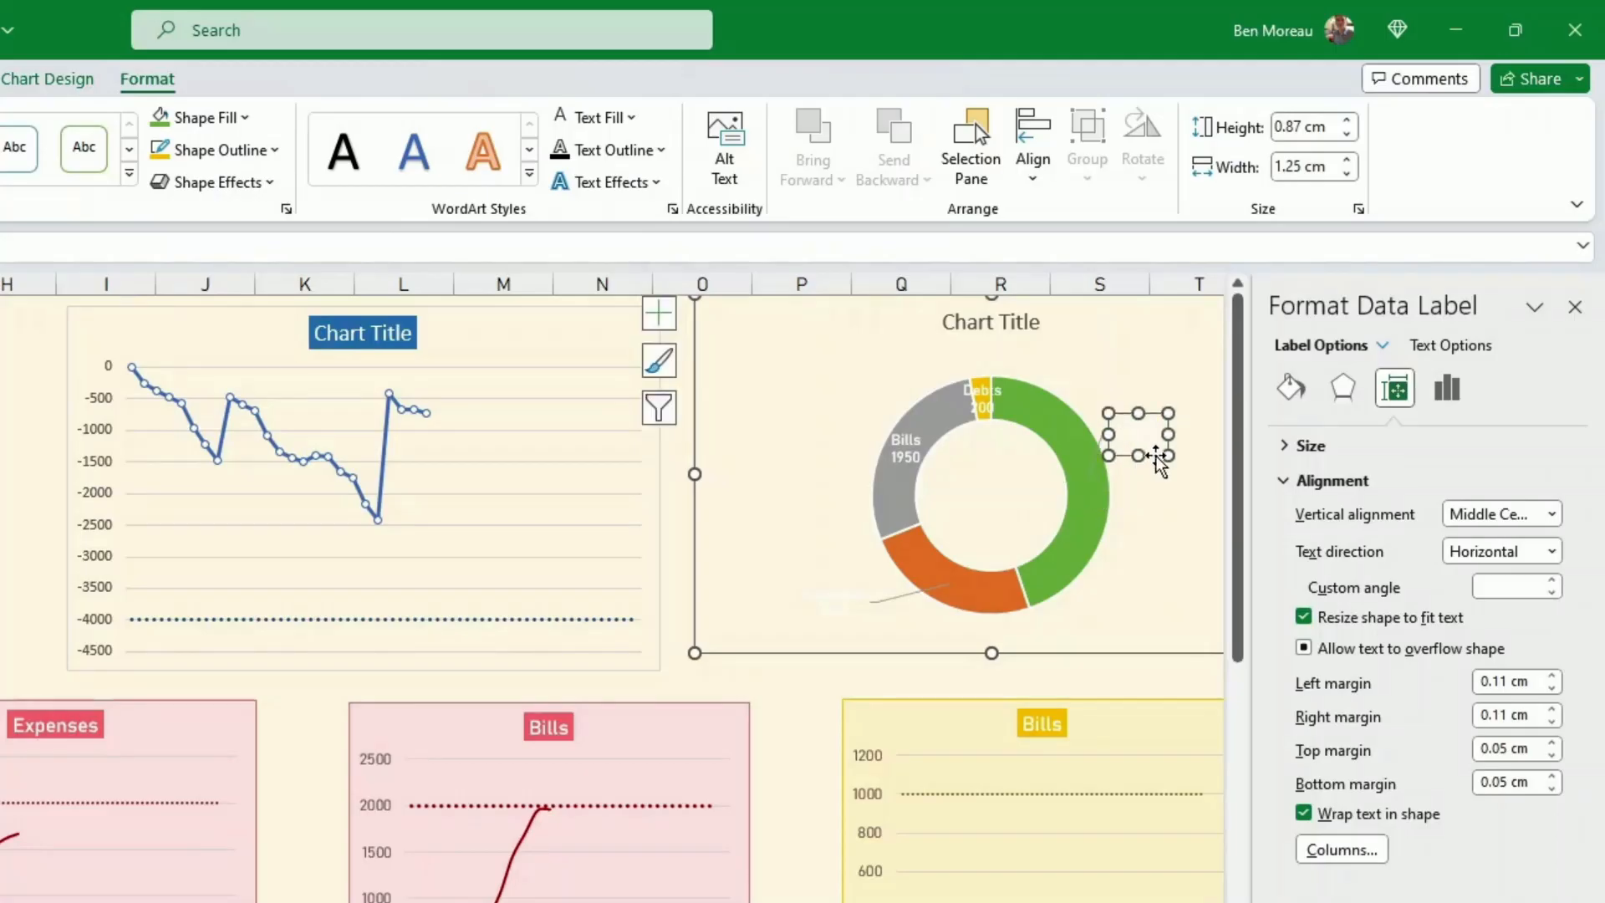
{"action": "left_click", "coordinate": [159, 121]}
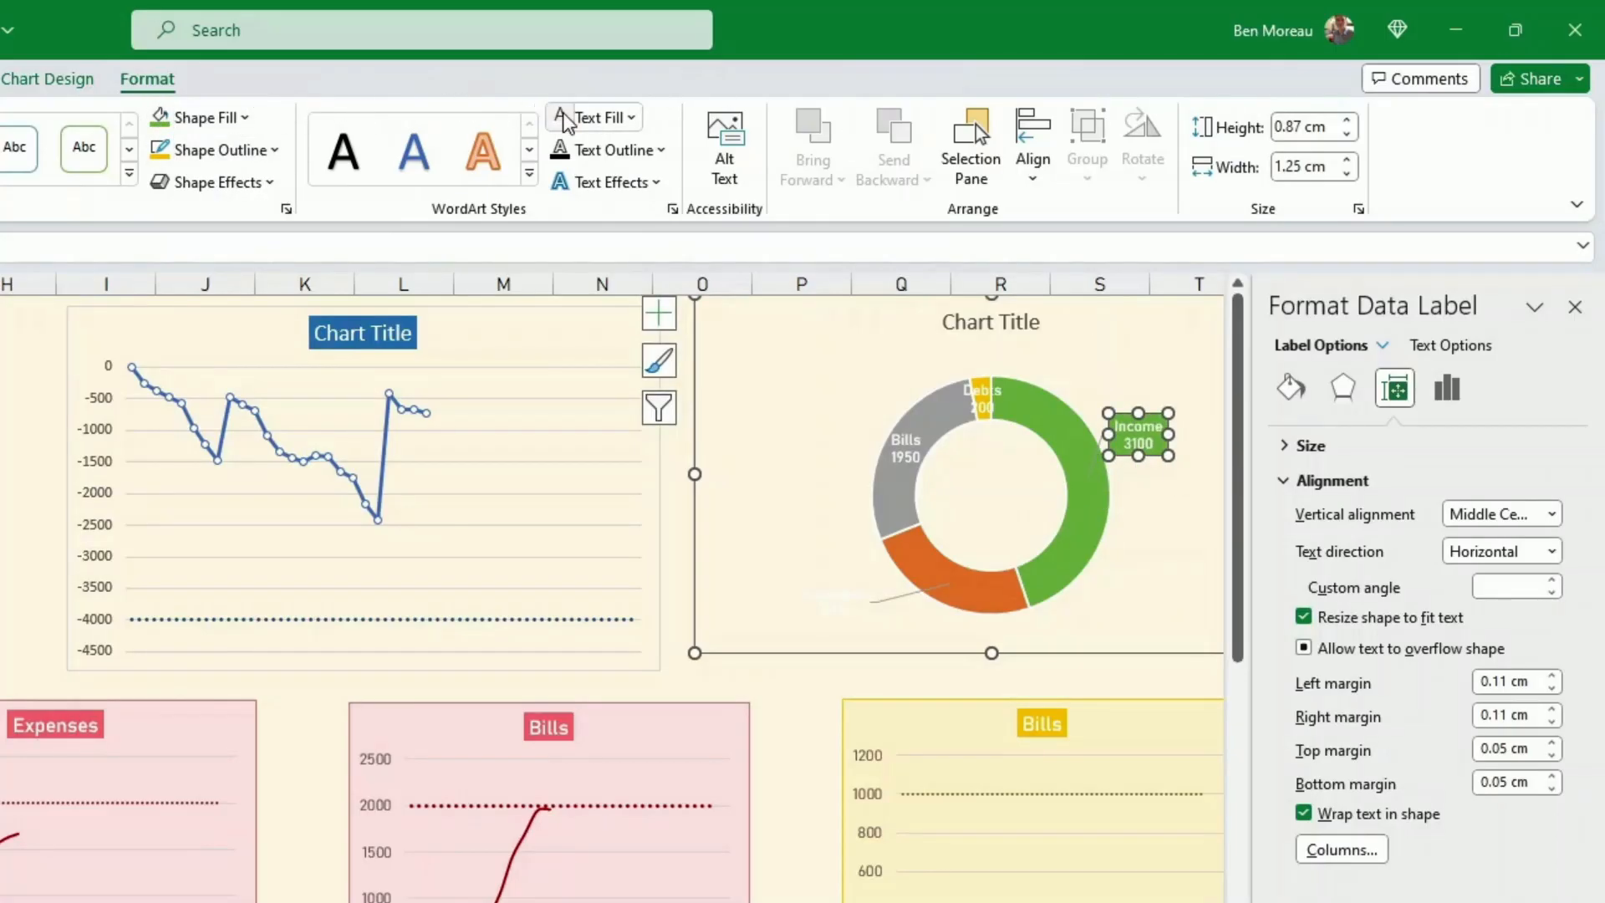
Recolour the doughnut's Income slice with a lighter green shade
{"action": "left_click", "coordinate": [1082, 522]}
{"action": "left_click", "coordinate": [1083, 522]}
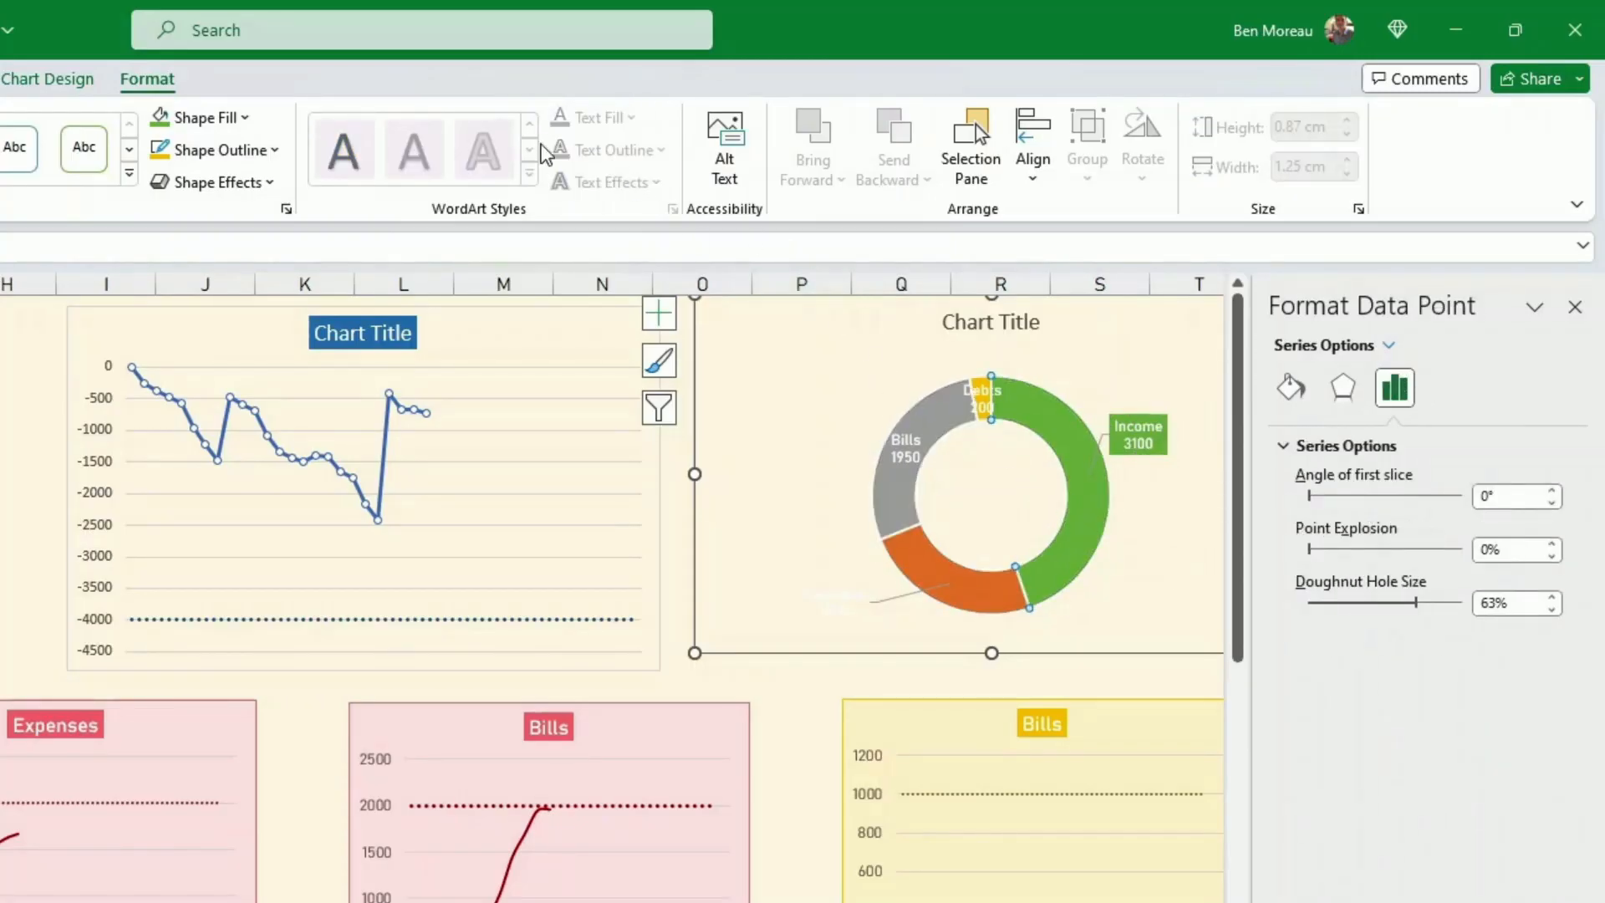
{"action": "left_click", "coordinate": [245, 117]}
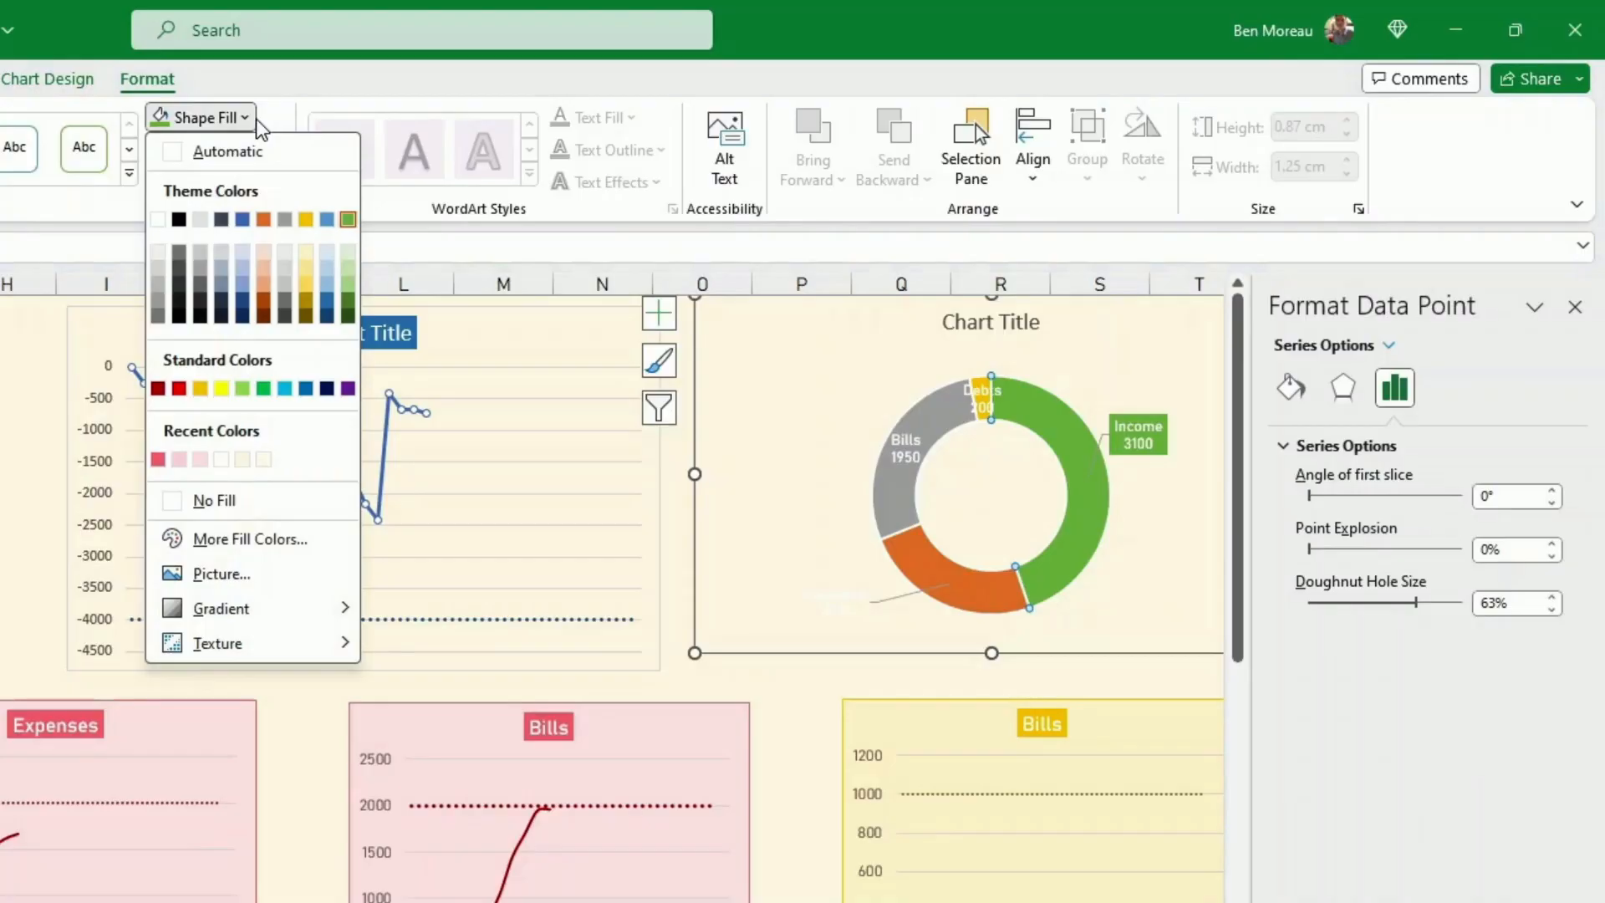
{"action": "left_click", "coordinate": [349, 288]}
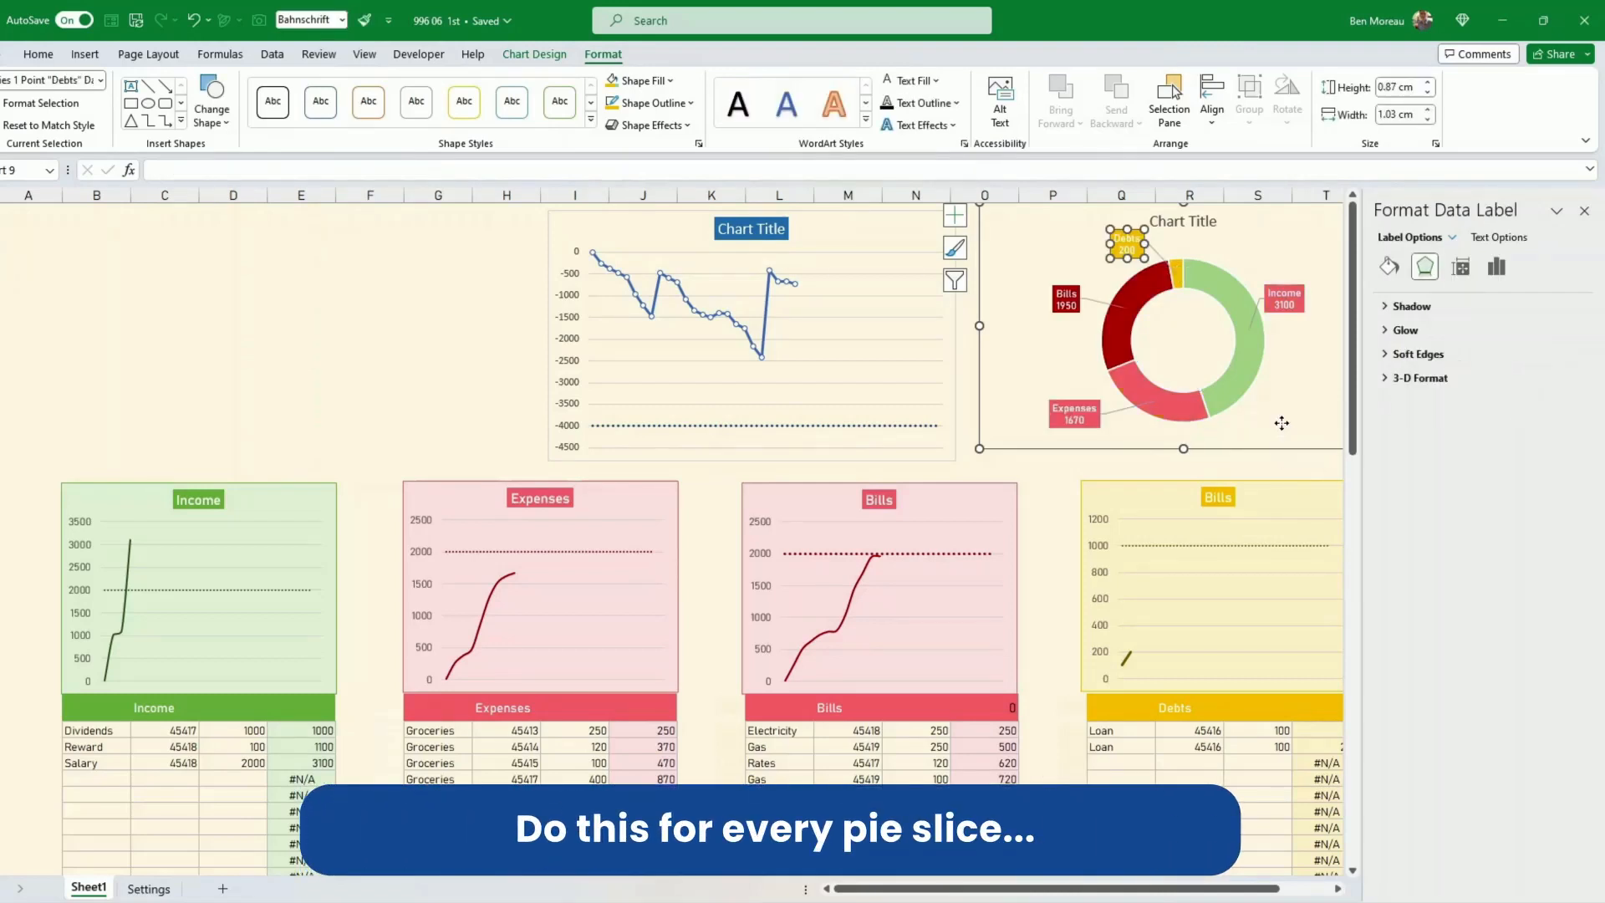
Style the doughnut chart's title in white Bahnschrift text on a blue fill
{"action": "left_click", "coordinate": [1300, 355]}
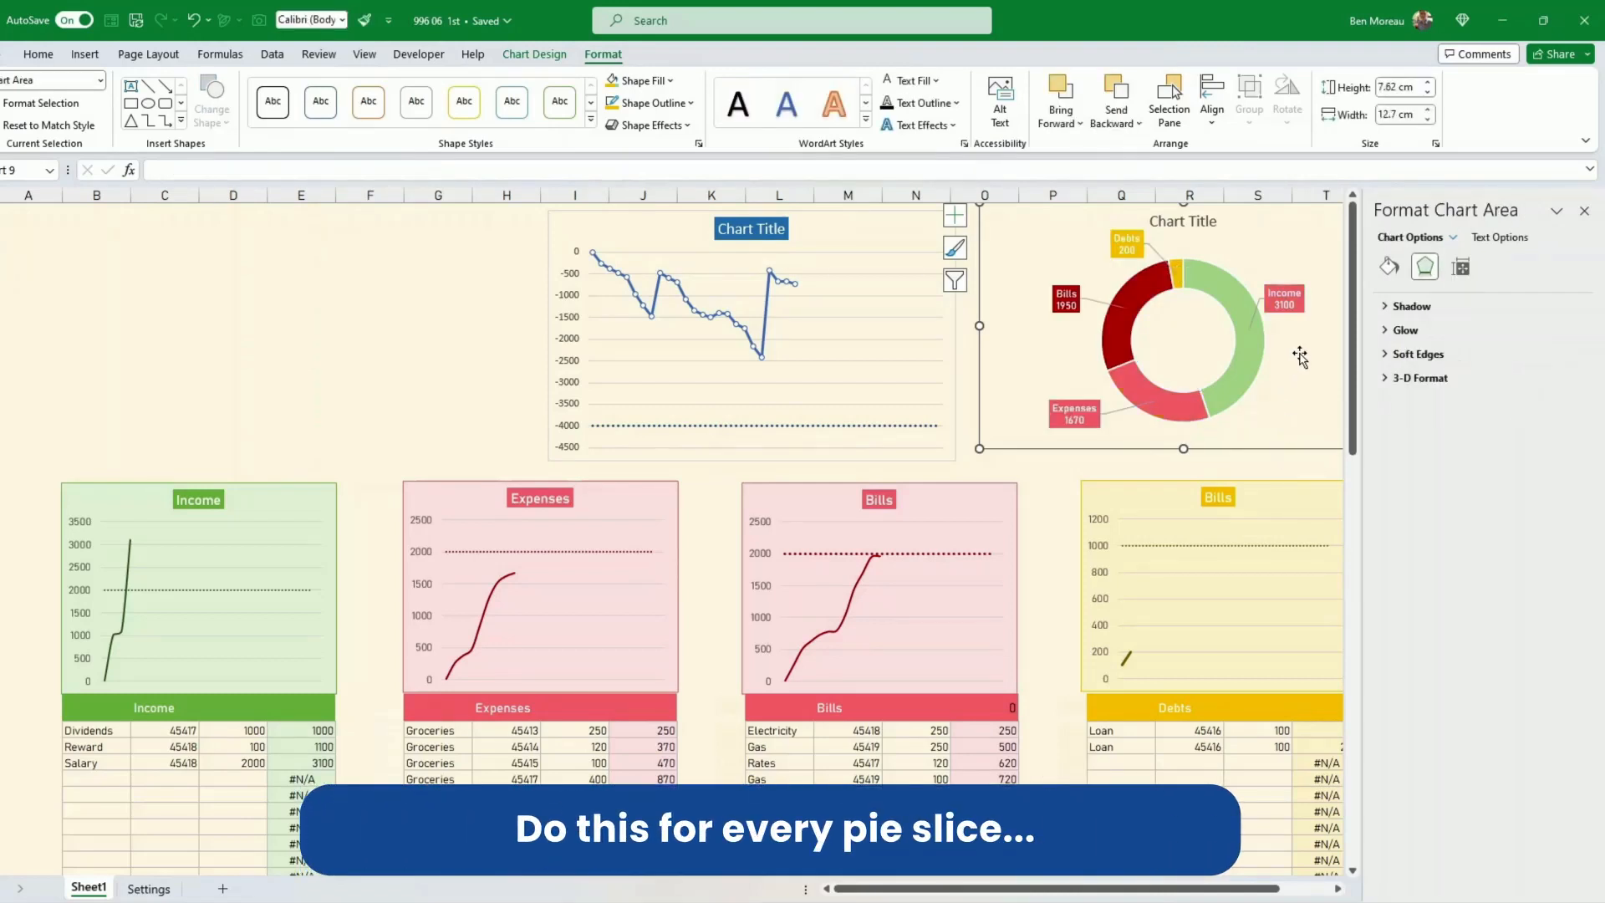
{"action": "left_click", "coordinate": [1204, 224]}
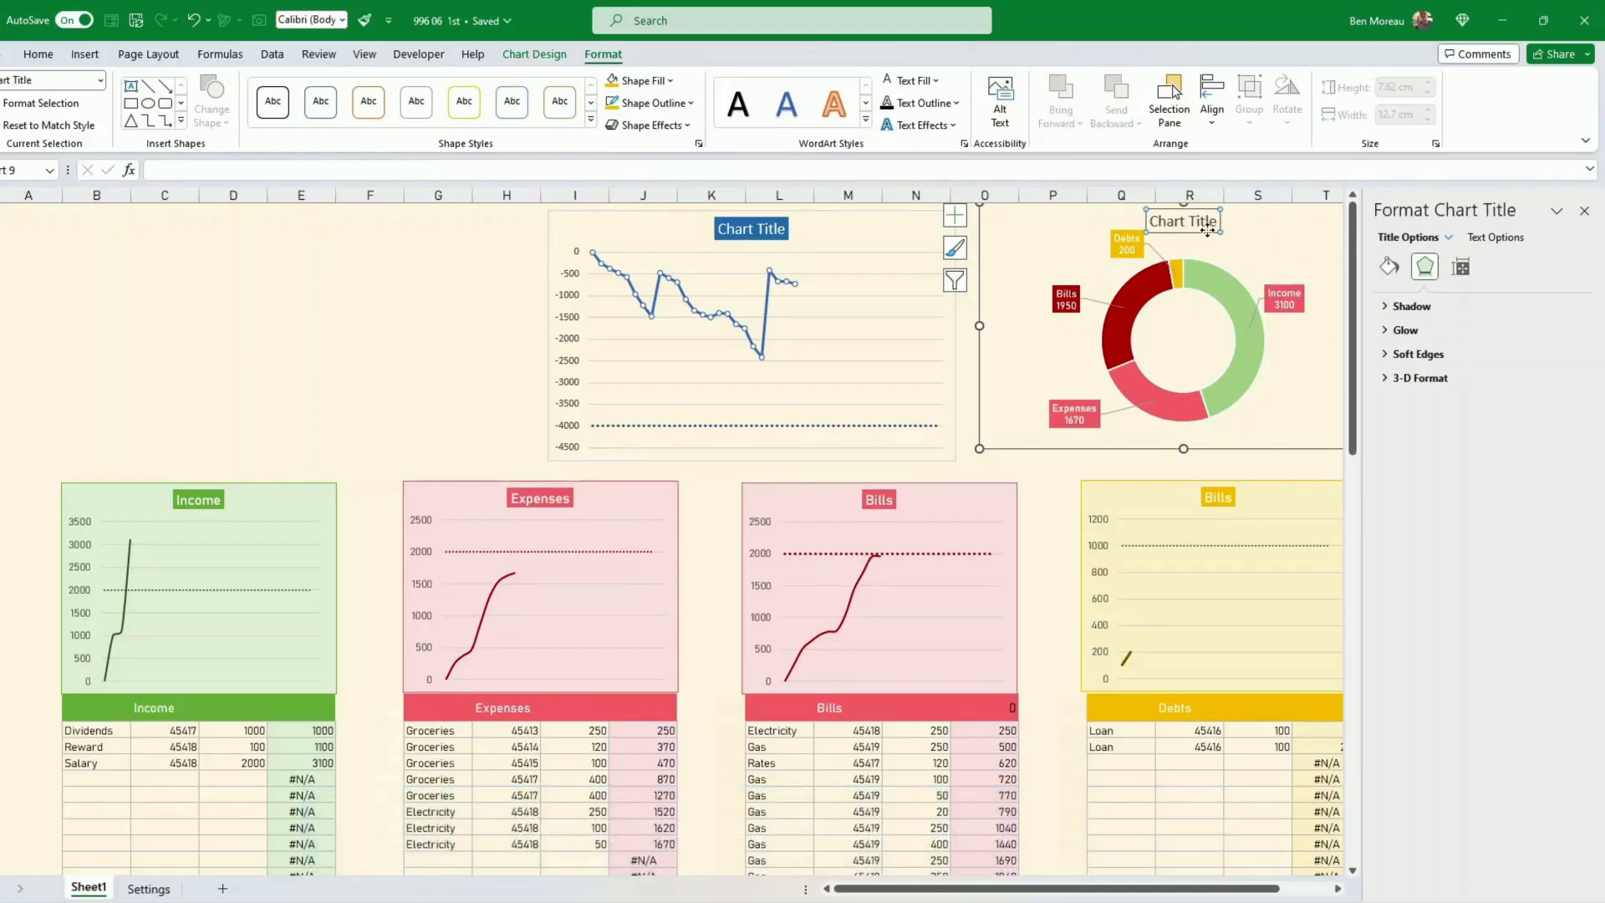
{"action": "left_click", "coordinate": [40, 55]}
{"action": "left_click", "coordinate": [226, 87]}
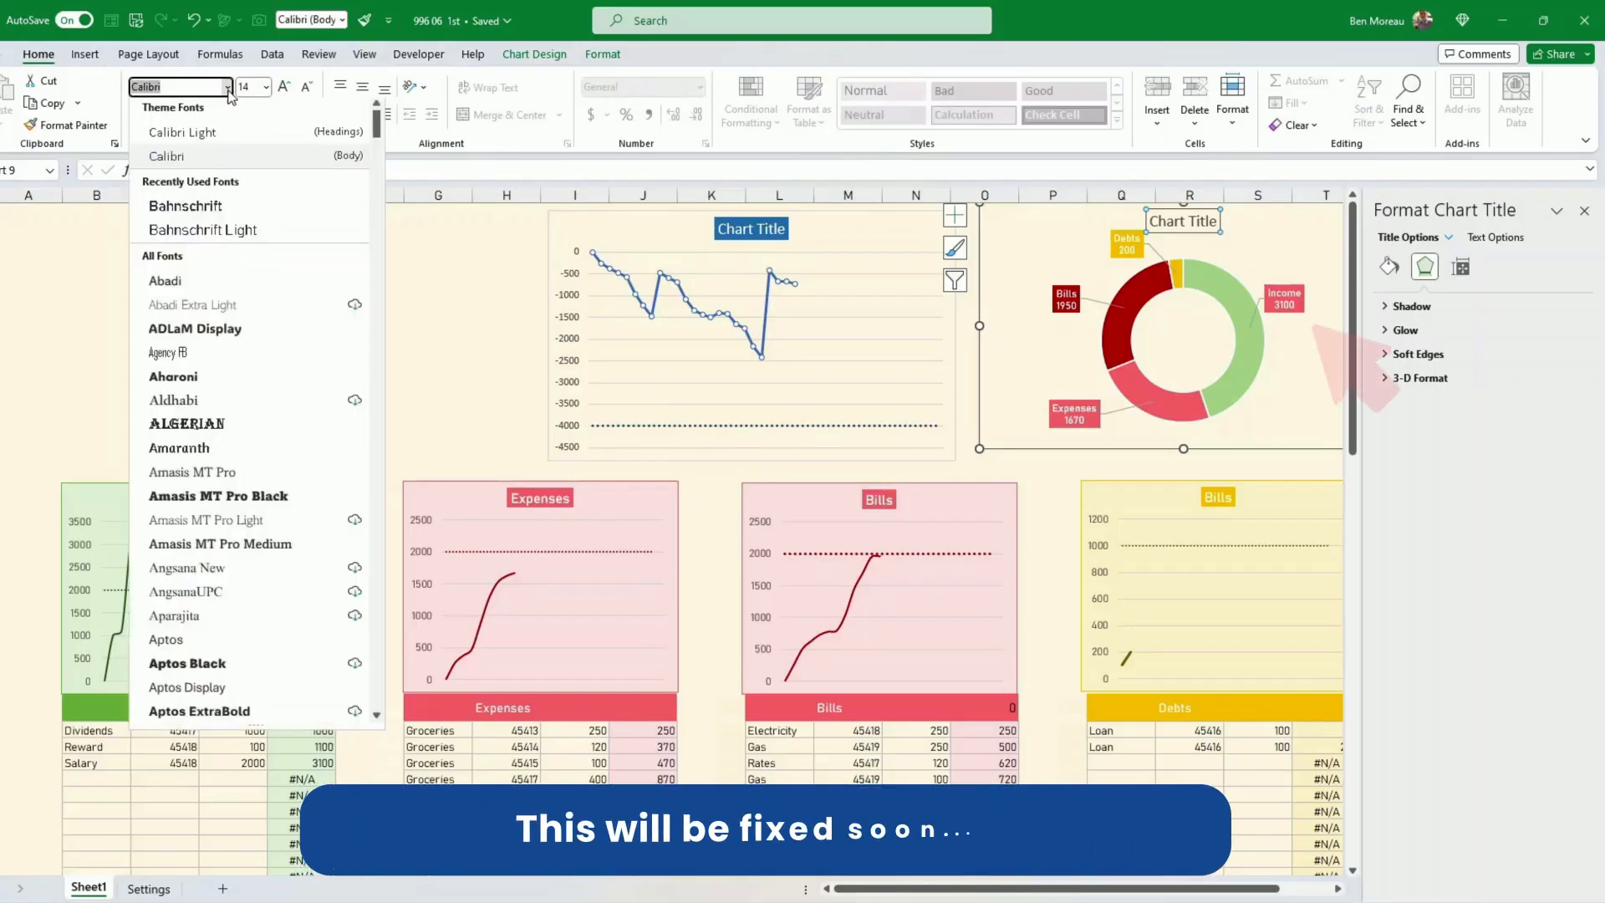
{"action": "left_click", "coordinate": [222, 209]}
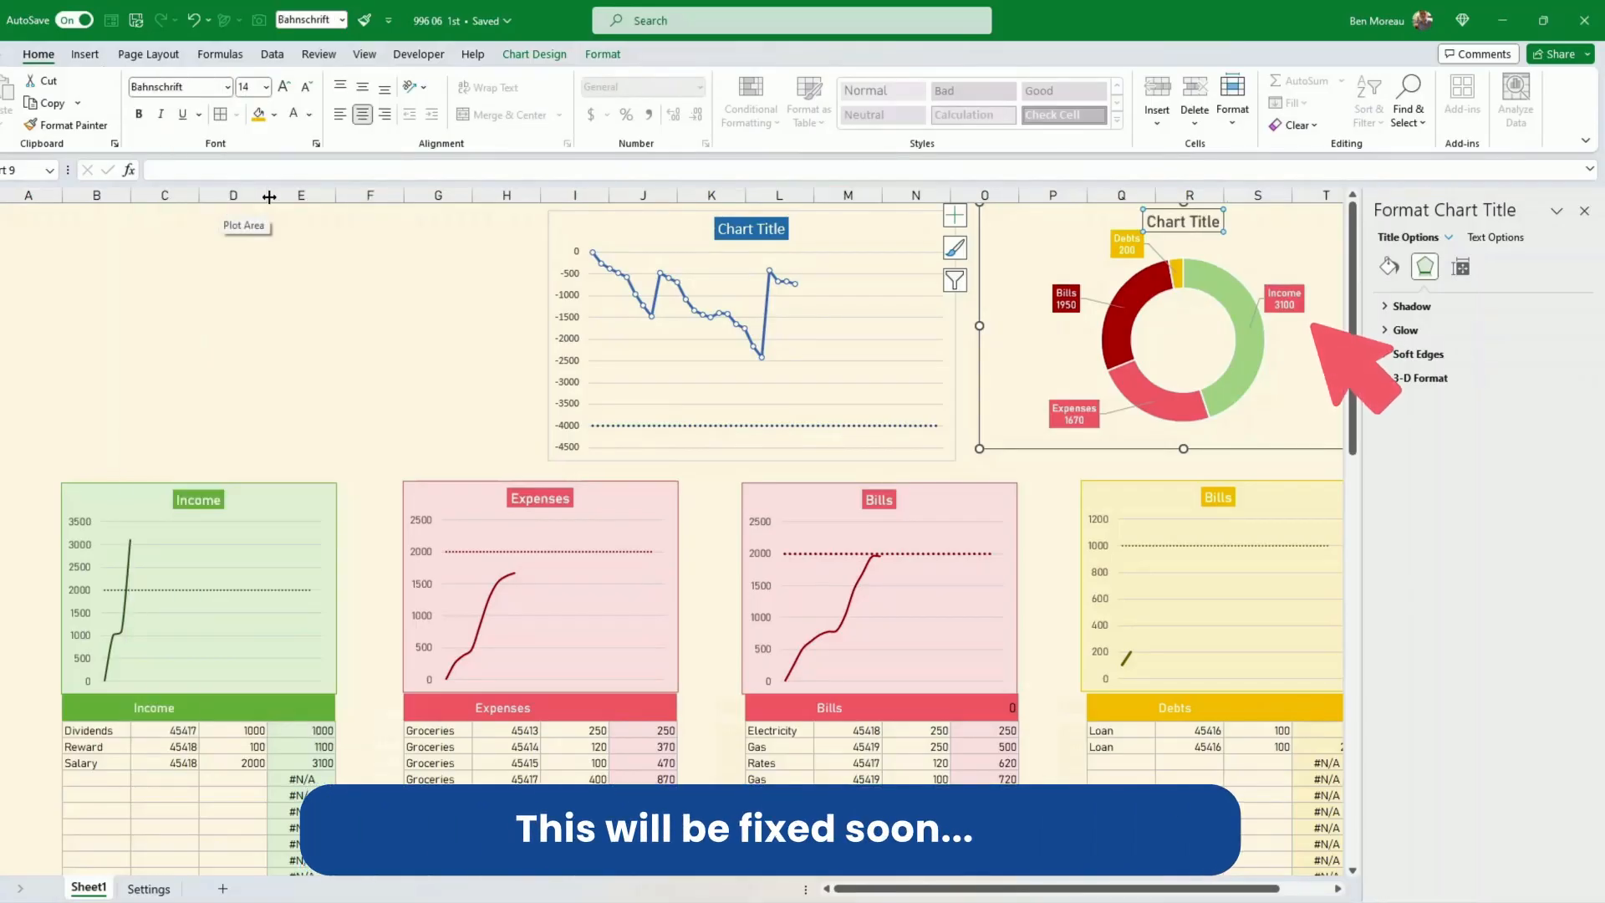
{"action": "left_click", "coordinate": [273, 115]}
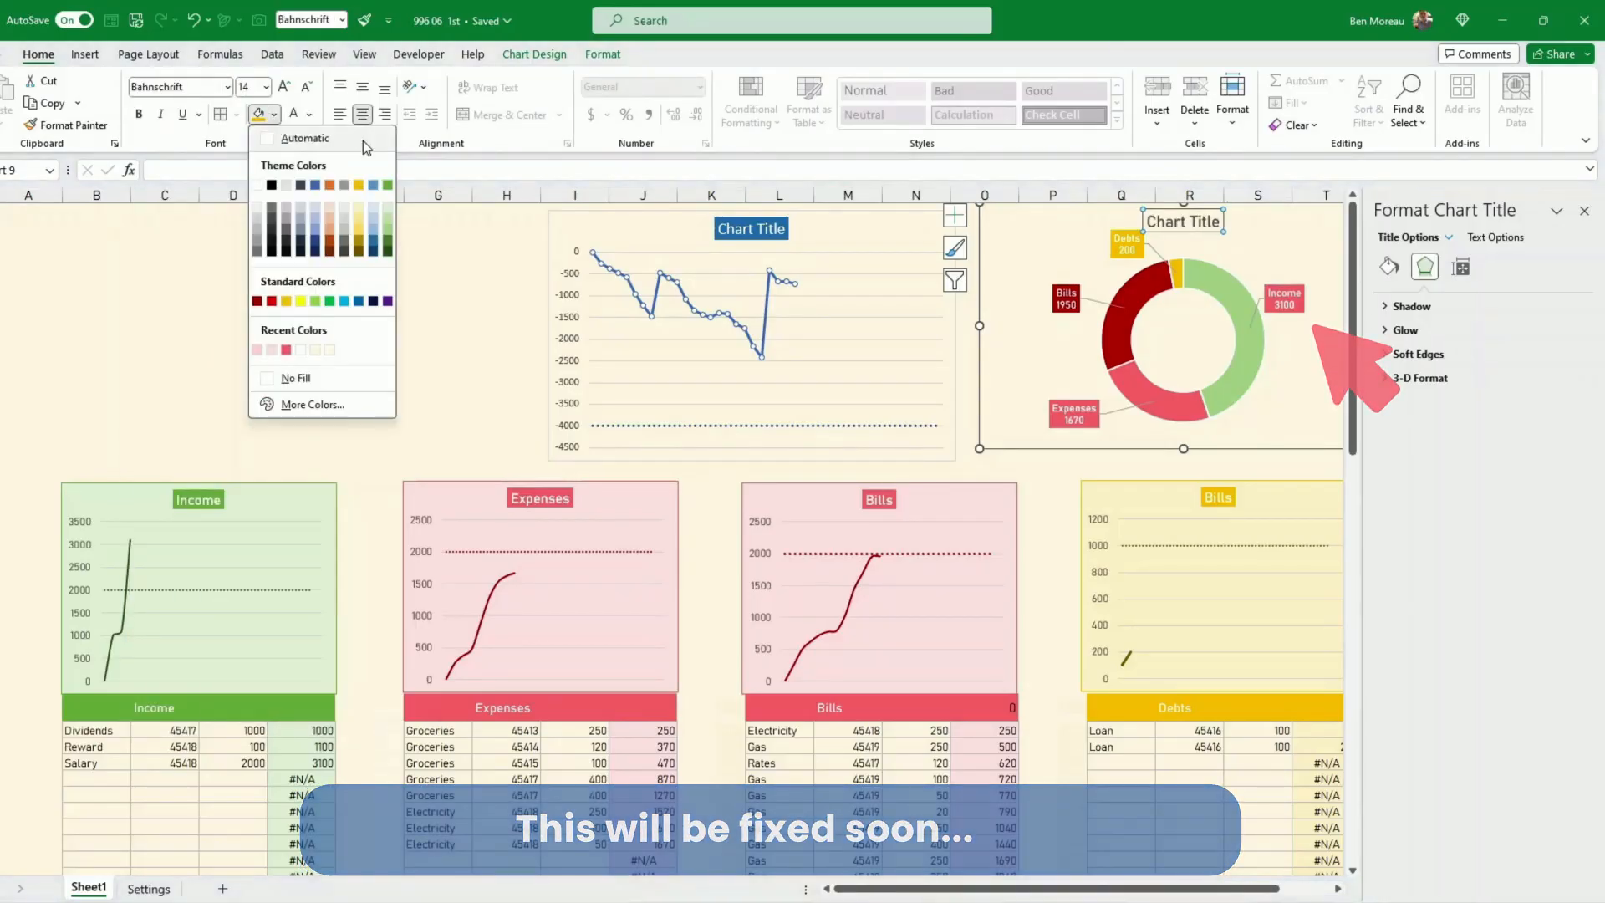
{"action": "left_click", "coordinate": [374, 242]}
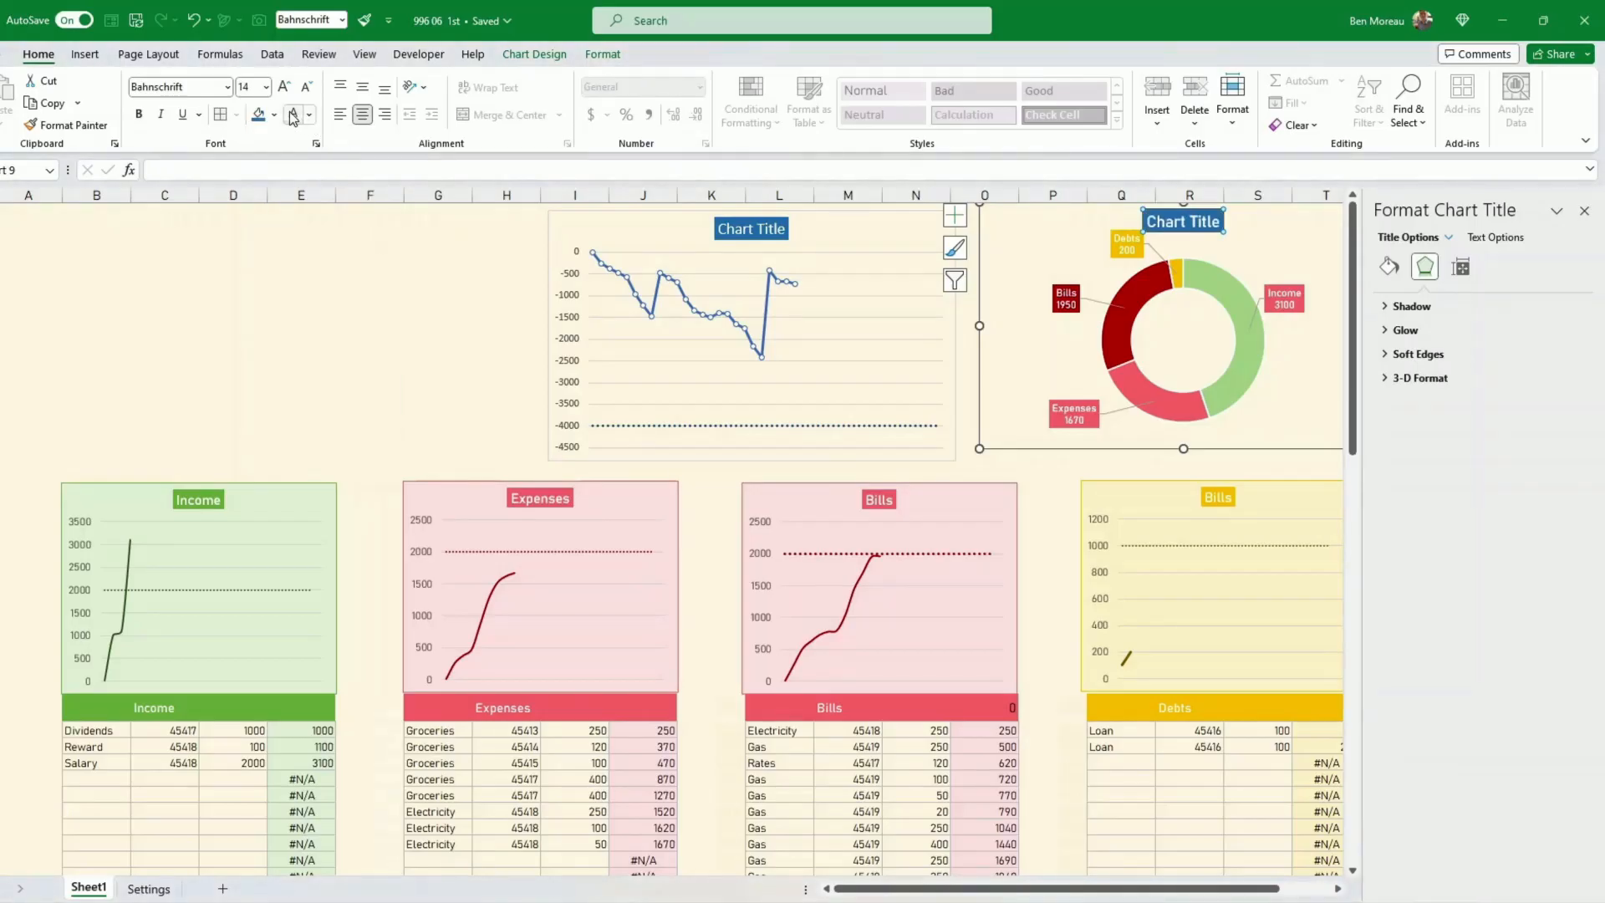
Retitle the doughnut chart "Money in vs Money out"
{"action": "double_click", "coordinate": [1195, 229]}
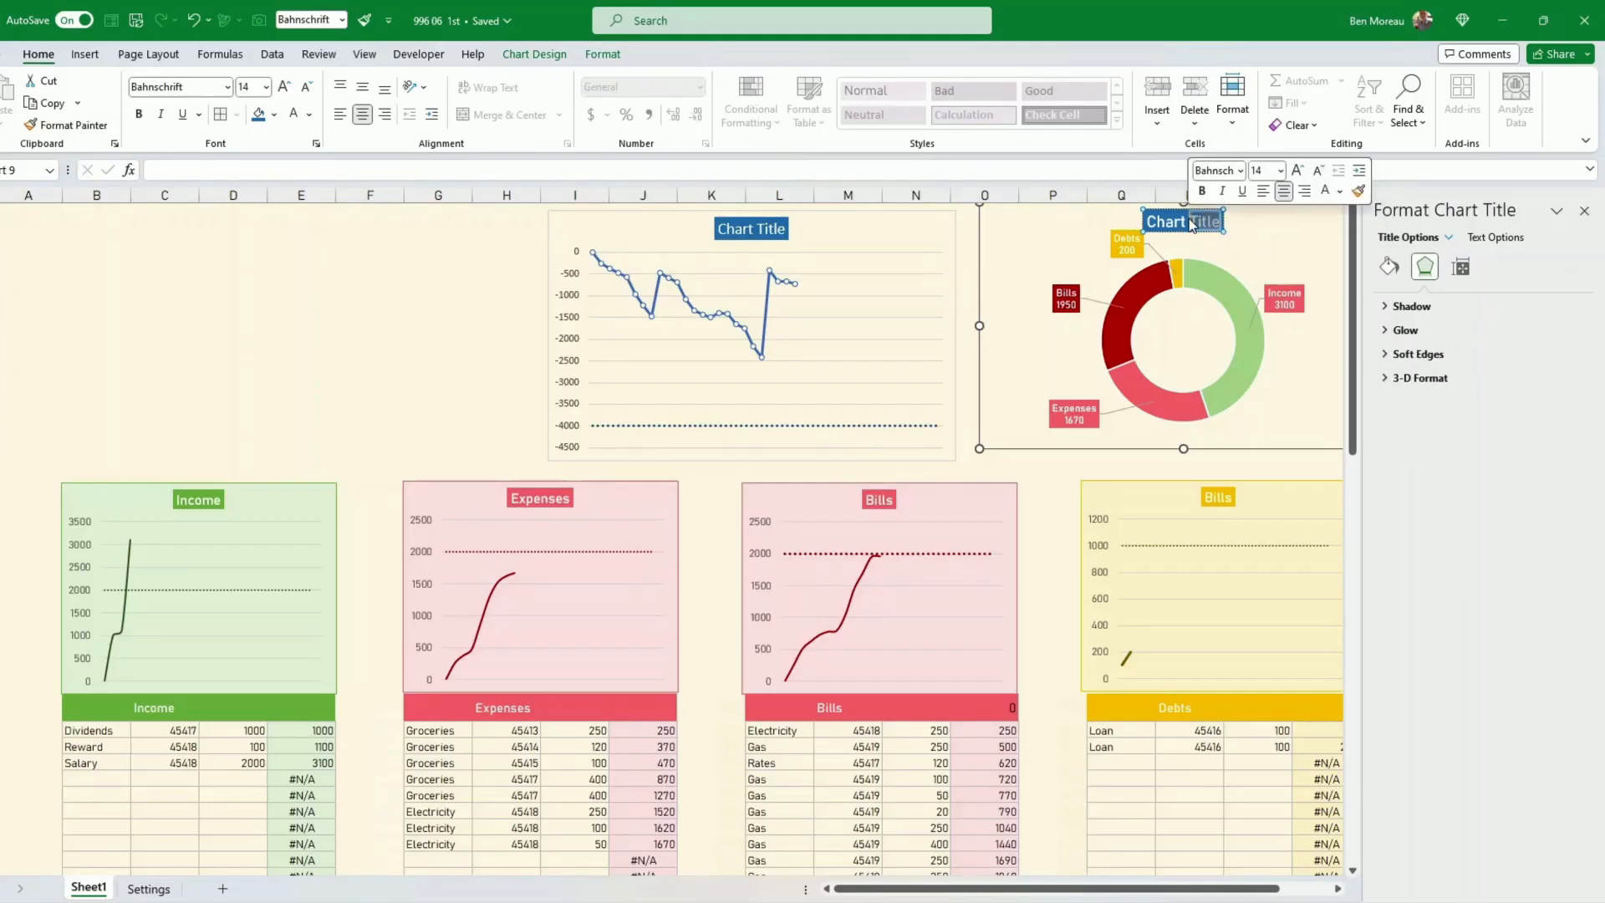
{"action": "key", "text": "BackSpace"}
{"action": "key", "text": "BackSpace"}
{"action": "key", "text": "BackSpace"}
{"action": "key", "text": "BackSpace"}
{"action": "key", "text": "BackSpace"}
{"action": "key", "text": "BackSpace"}
{"action": "key", "text": "BackSpace"}
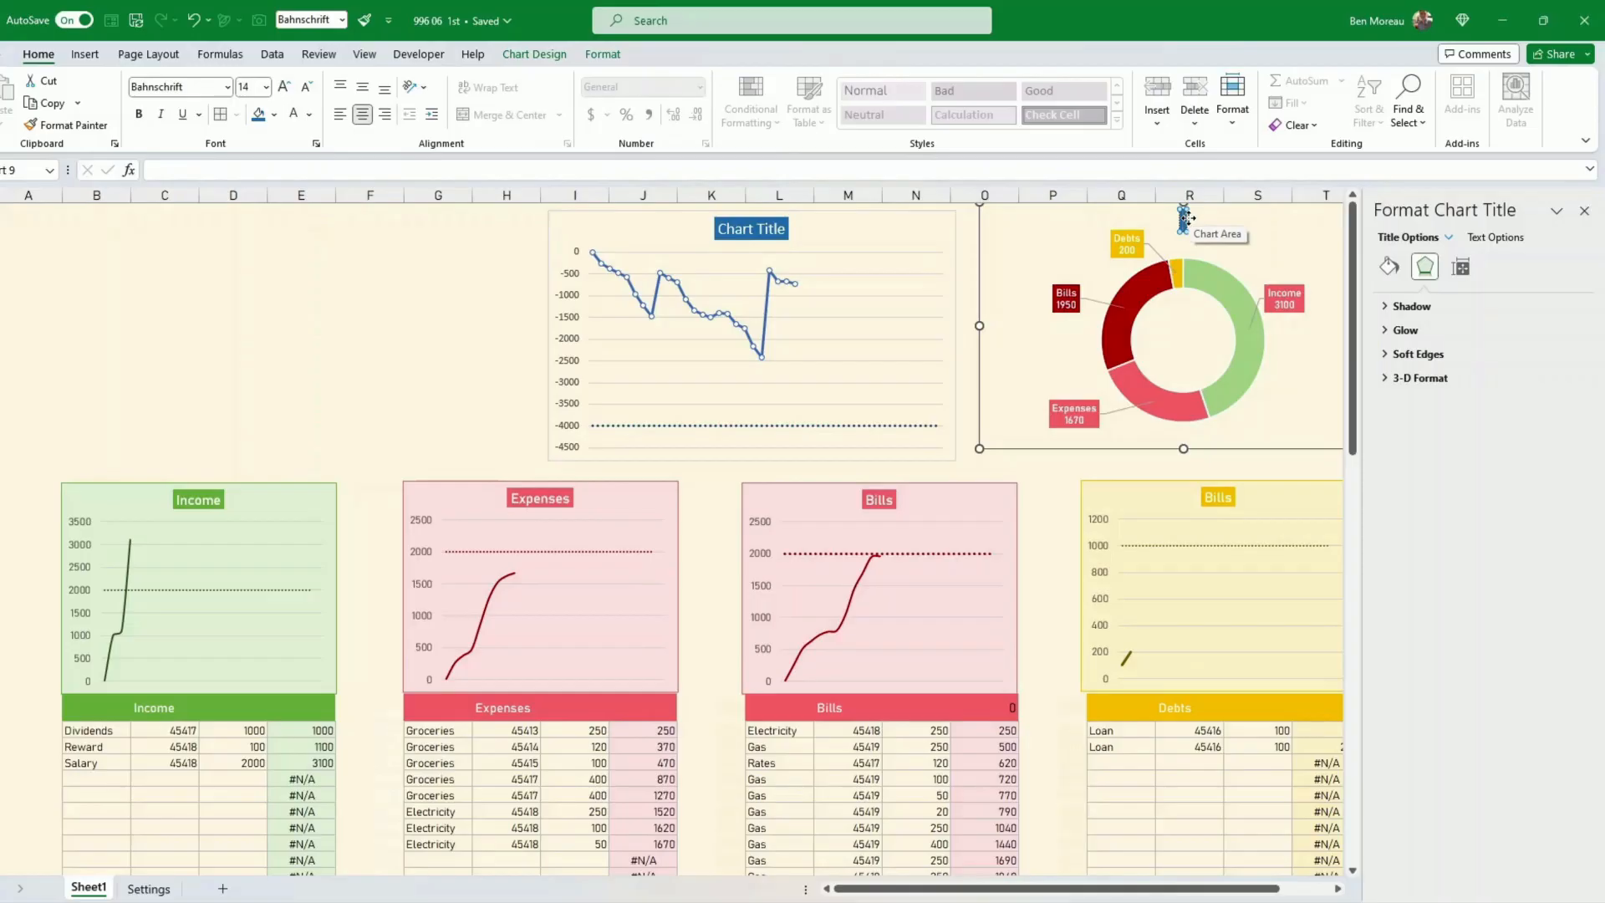
{"action": "type", "text": "Money i"}
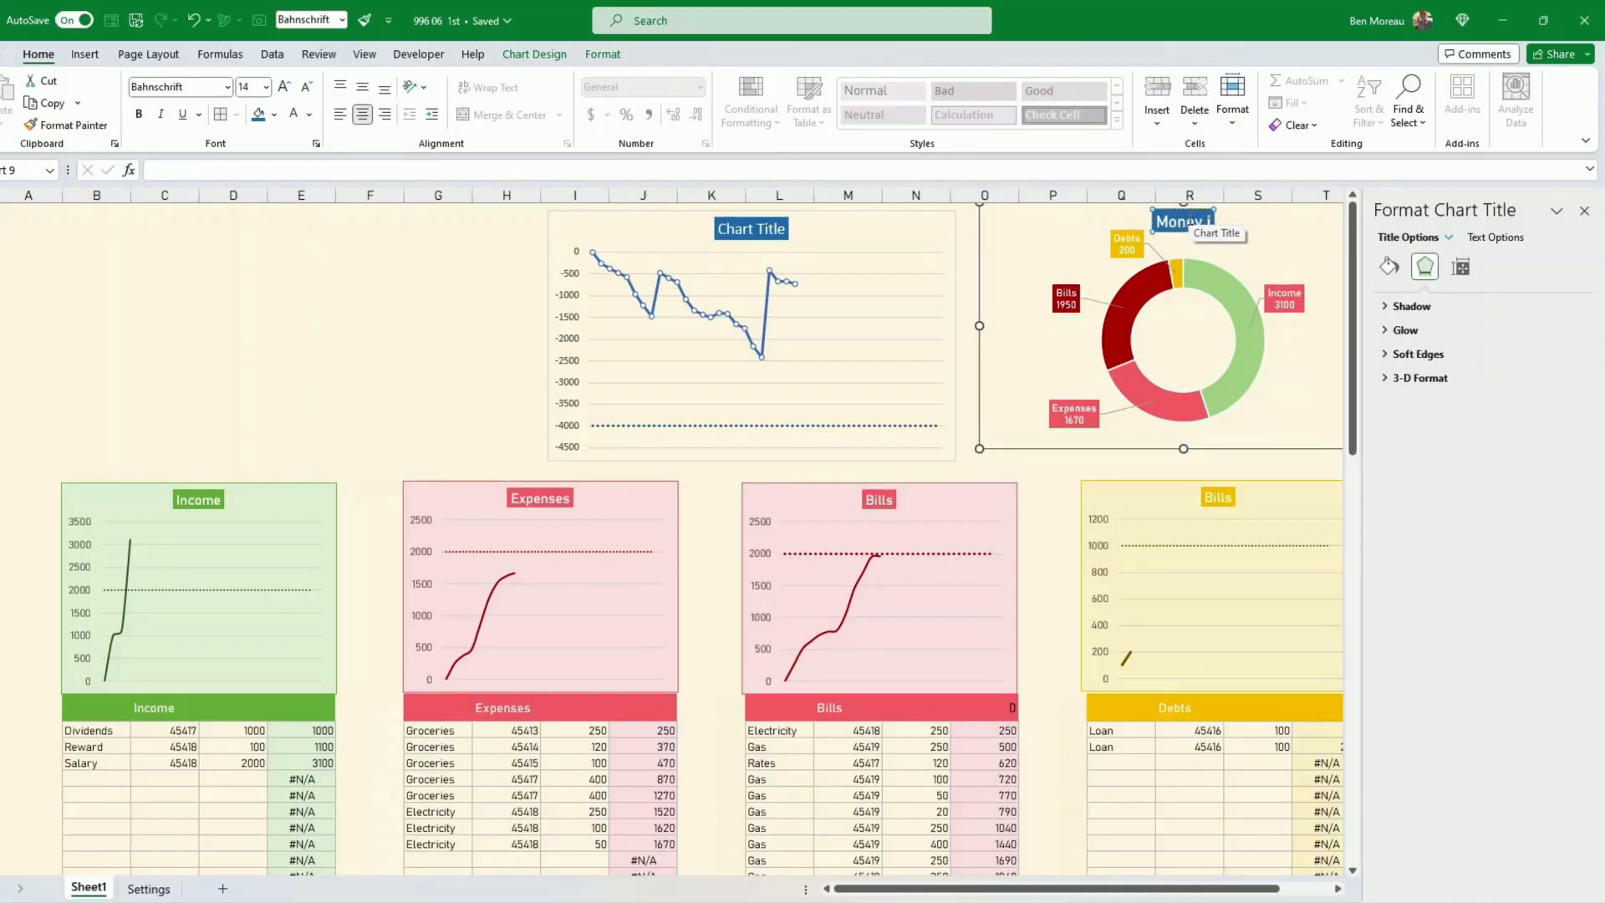
{"action": "type", "text": "n vs Money"}
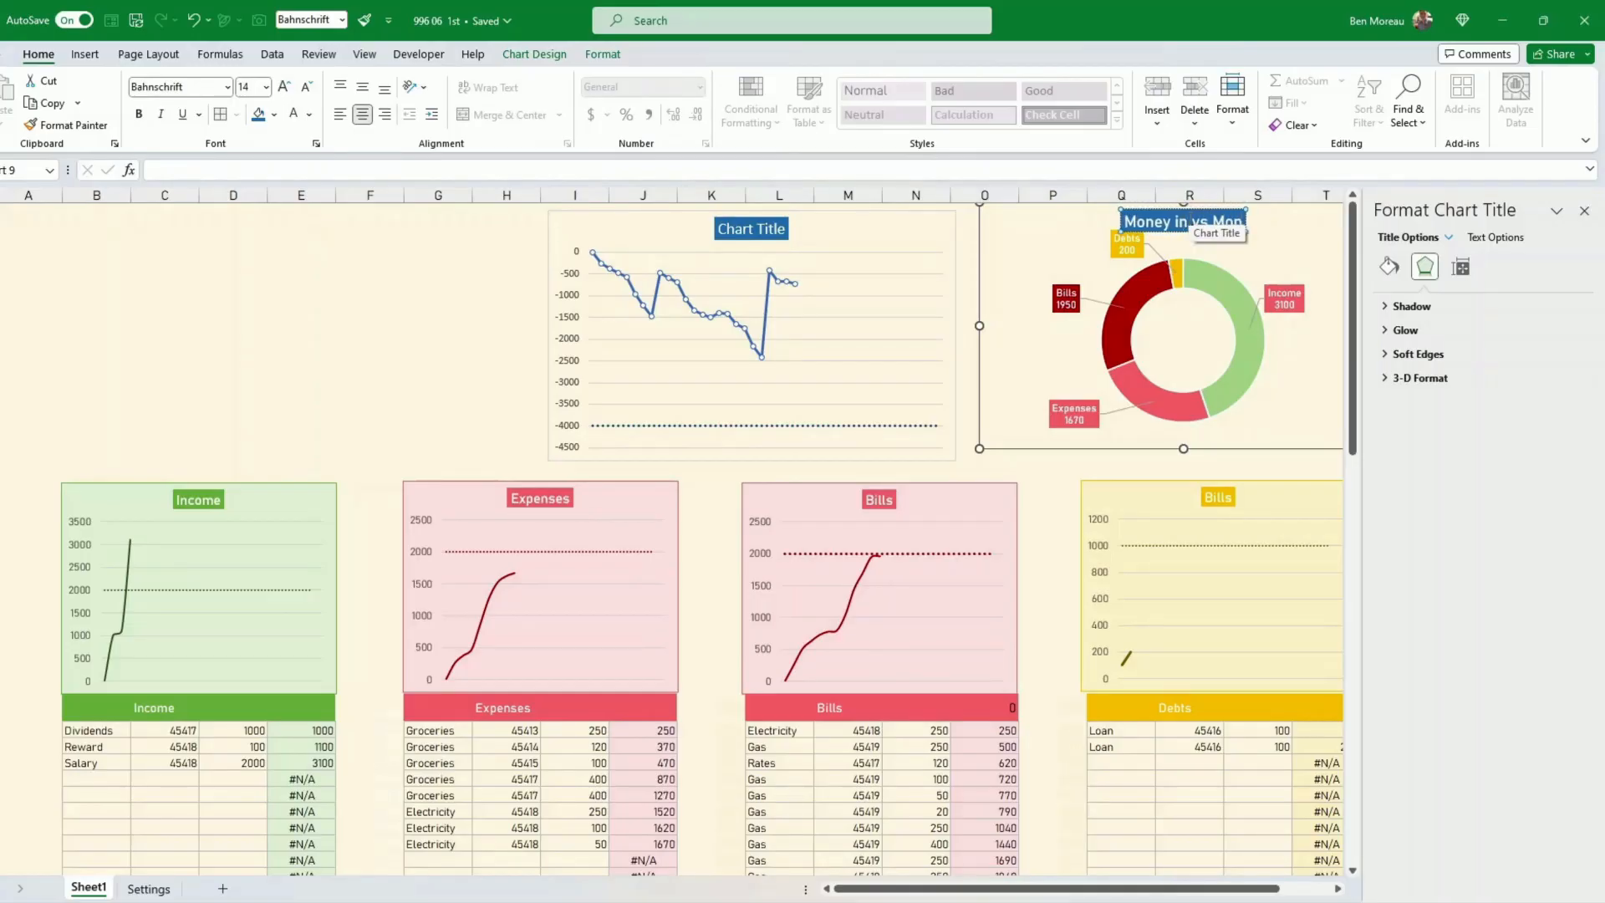
{"action": "type", "text": " out"}
Retitle the cumulative line chart "Movement for this month" and set the title font to Bahnschrift
{"action": "triple_click", "coordinate": [754, 228]}
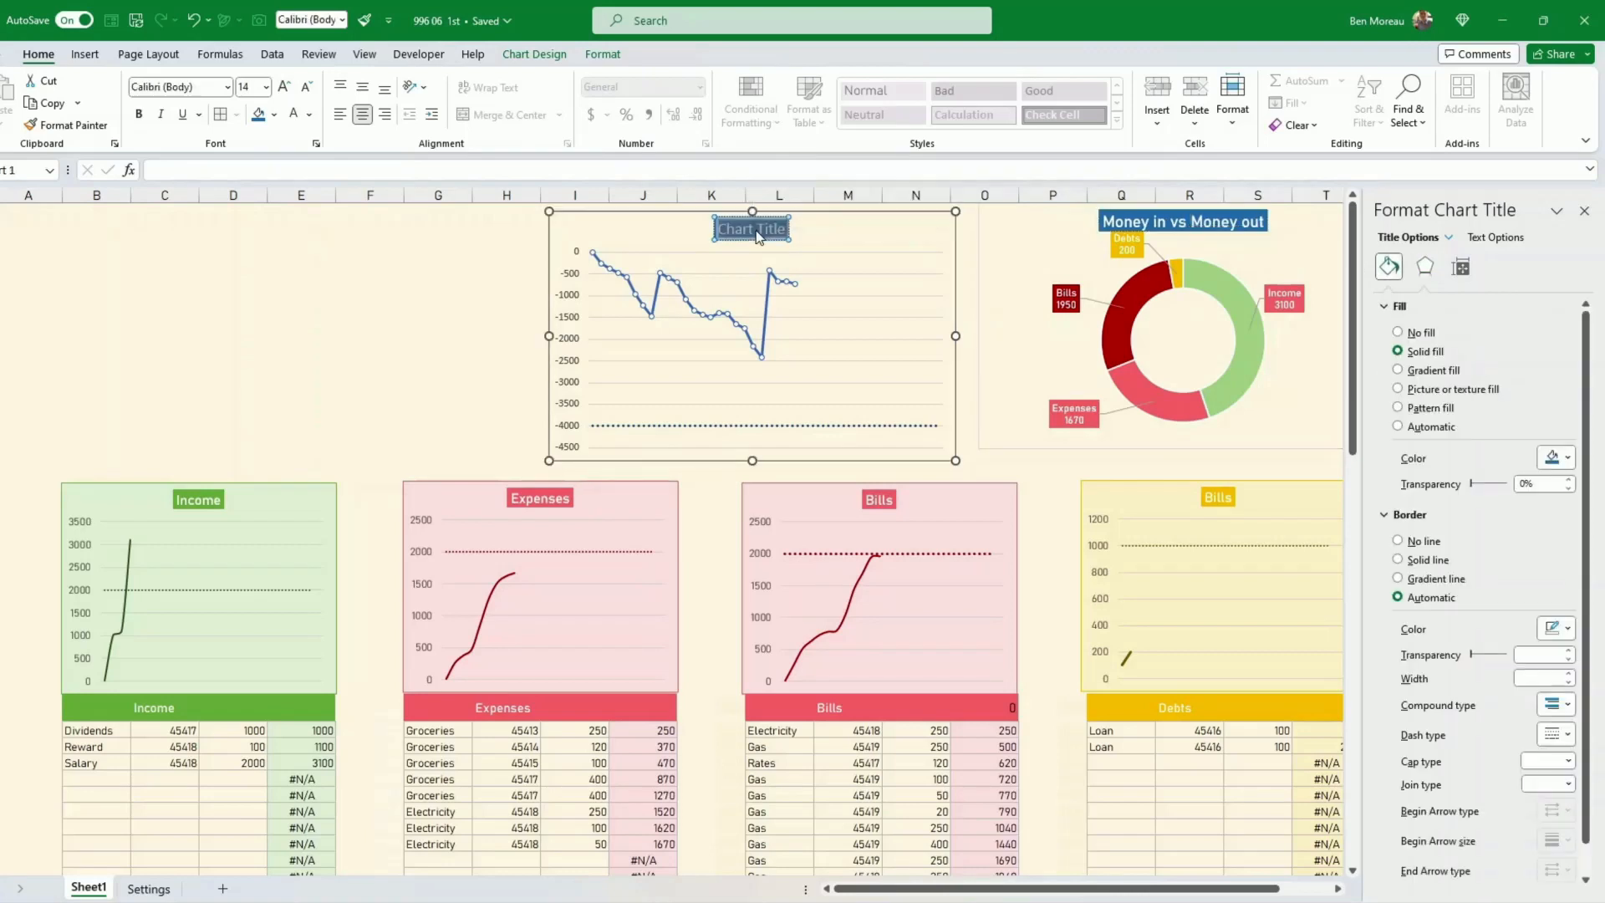
{"action": "type", "text": "Movement for this month"}
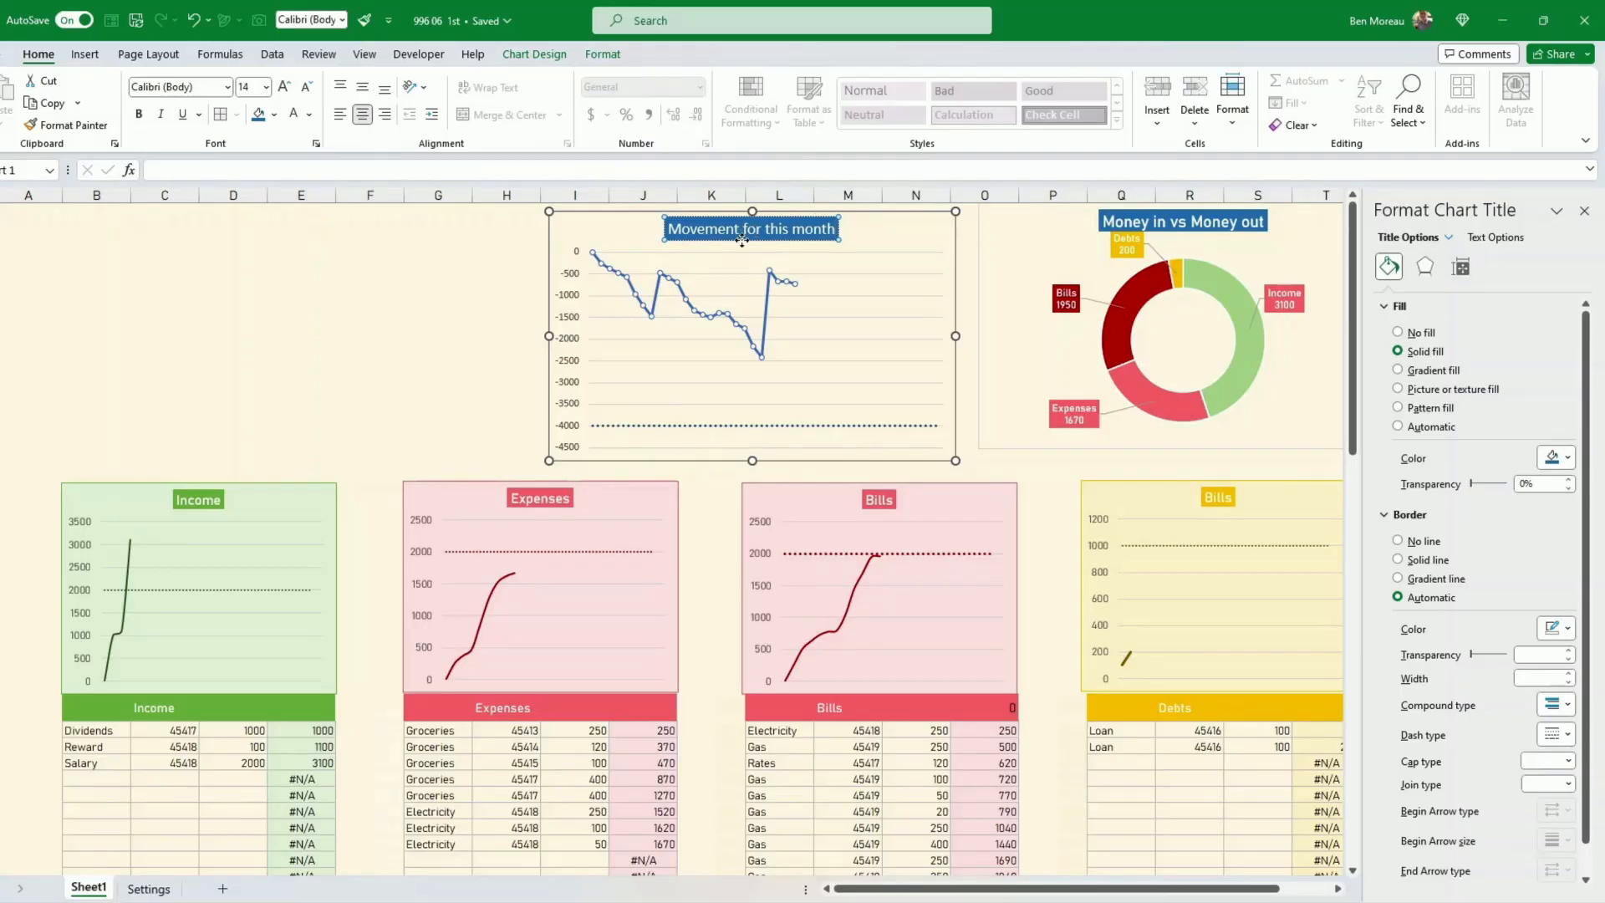
{"action": "left_click", "coordinate": [228, 87]}
{"action": "left_click", "coordinate": [228, 207]}
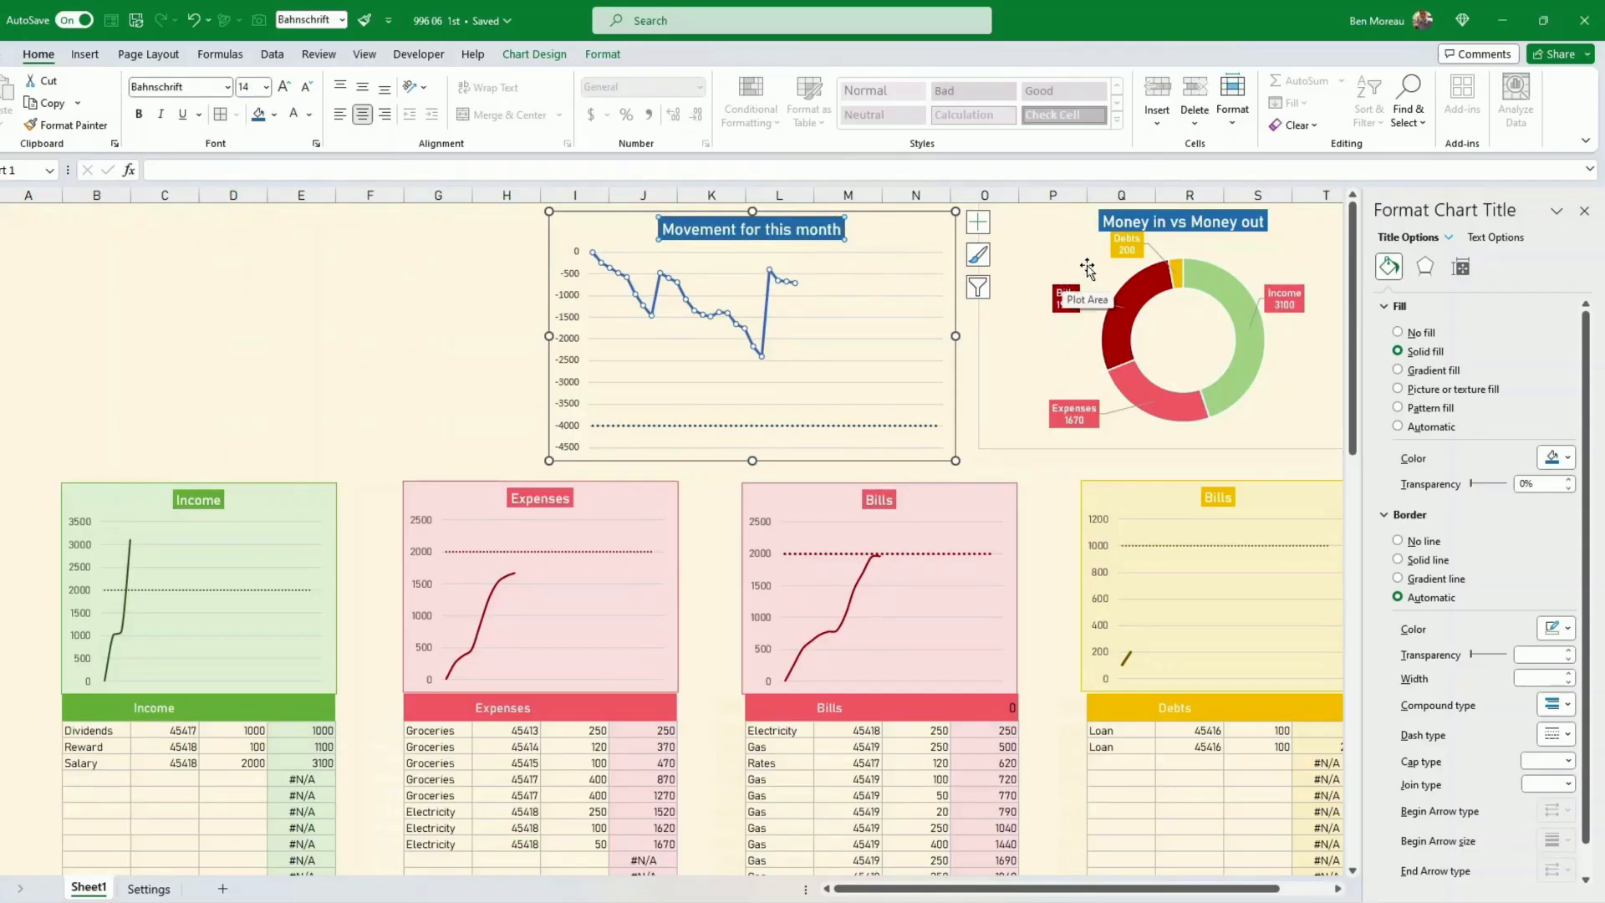
Move the doughnut's Debts data label slightly down and outward so it clears the chart title
{"action": "left_click", "coordinate": [1121, 255]}
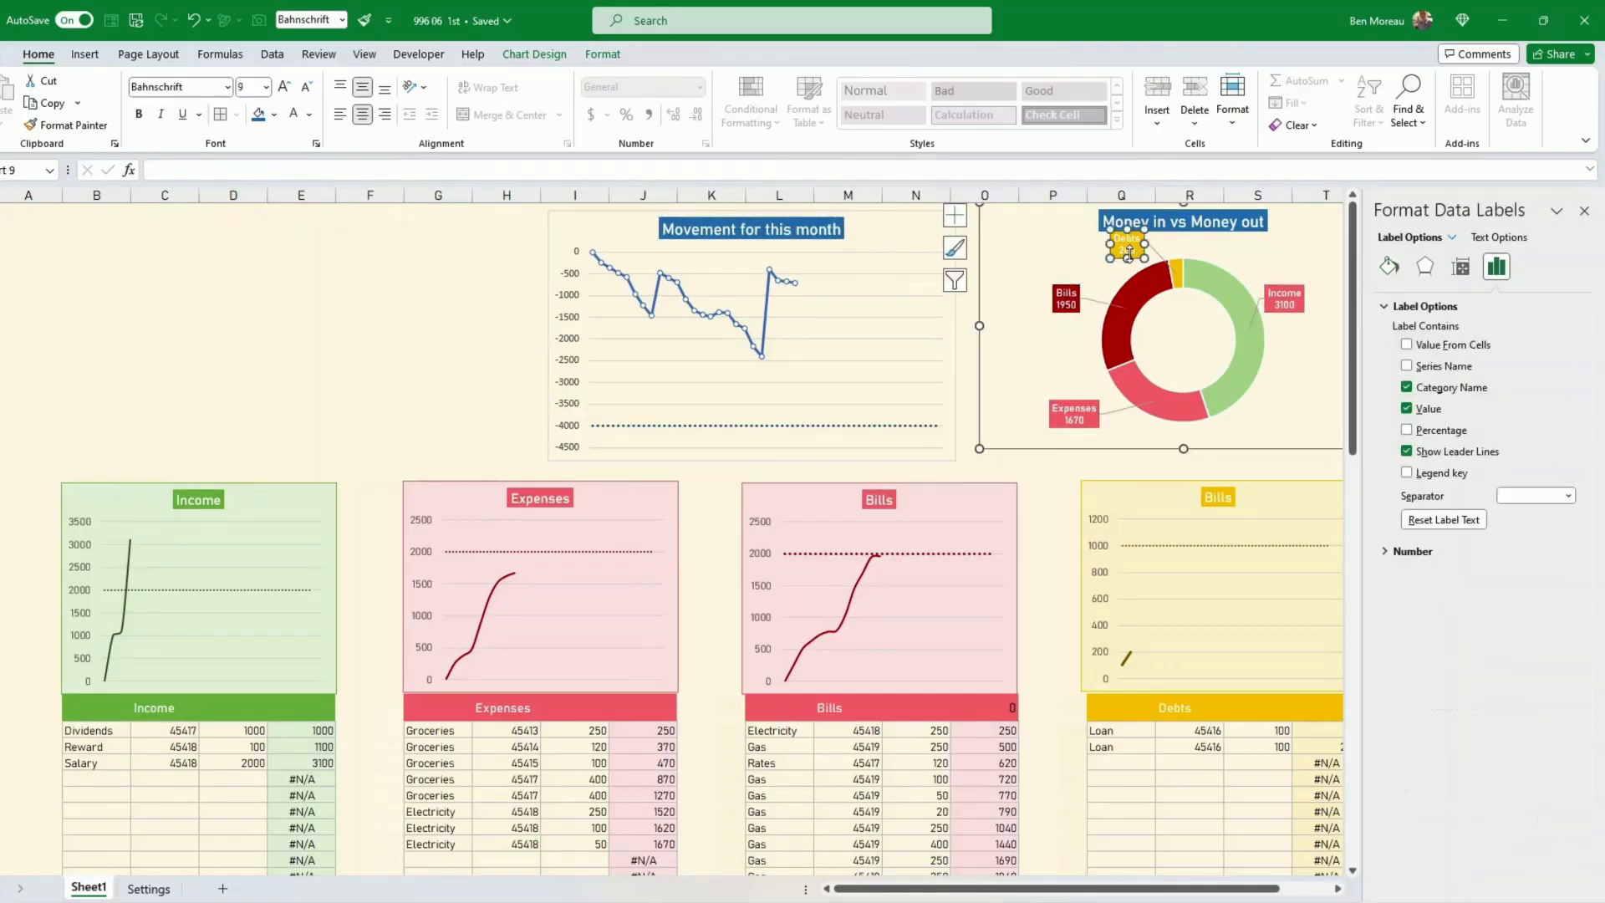
{"action": "left_click", "coordinate": [1124, 249]}
{"action": "left_click_drag", "start_coordinate": [1141, 253], "coordinate": [1123, 262]}
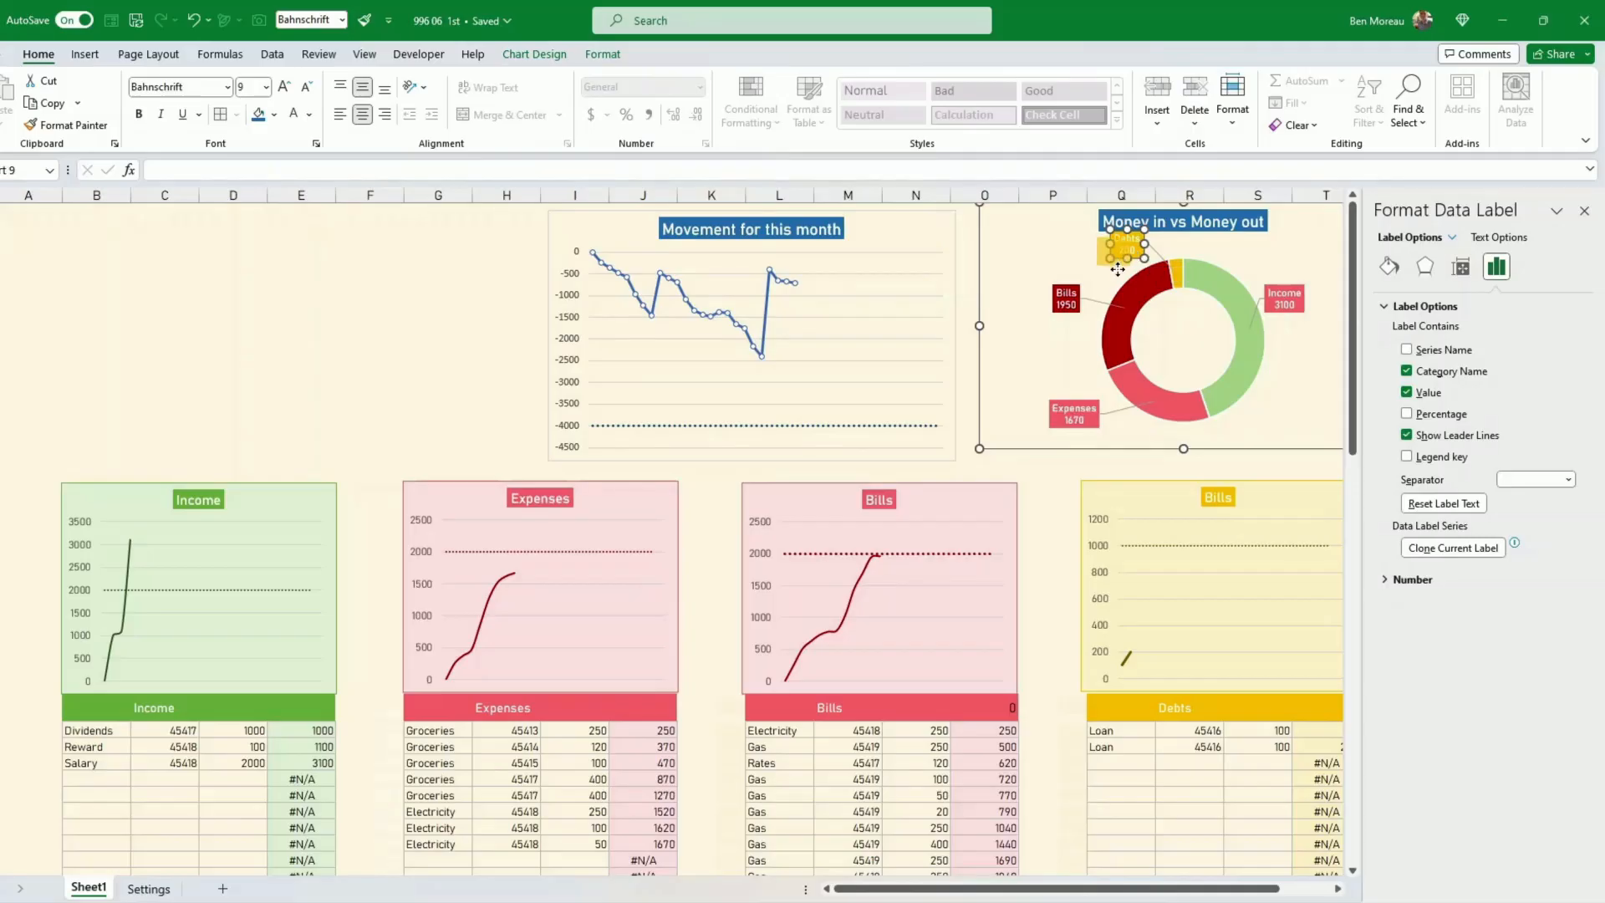
{"action": "left_click", "coordinate": [487, 311]}
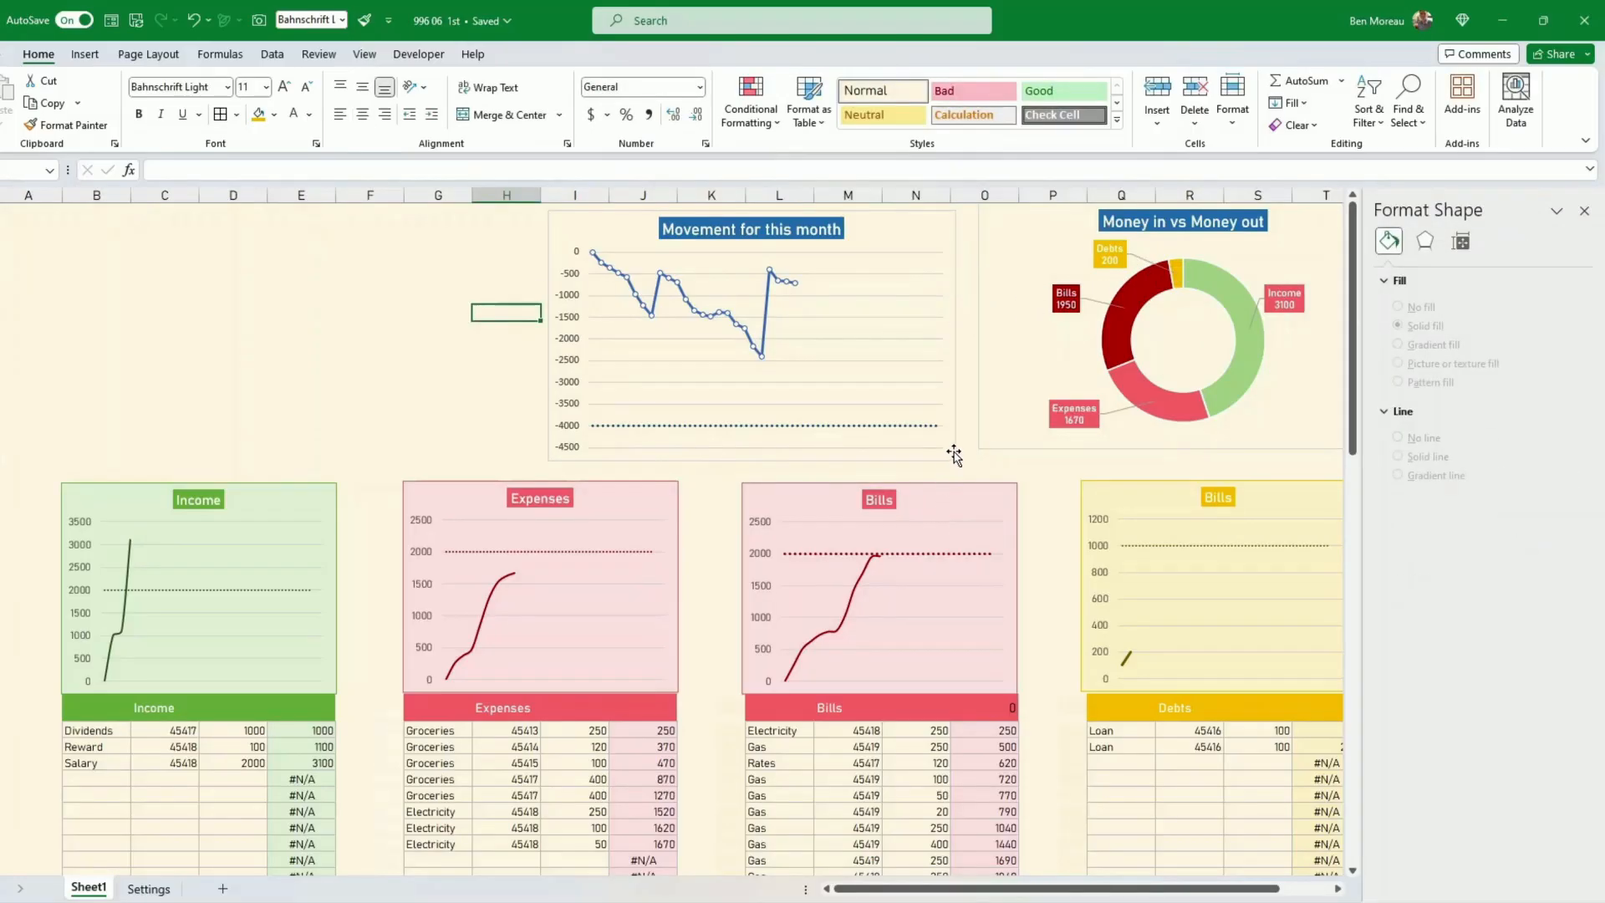
Remove the outline from both the Money in vs Money out doughnut and the Movement for this month chart
{"action": "left_click", "coordinate": [993, 450]}
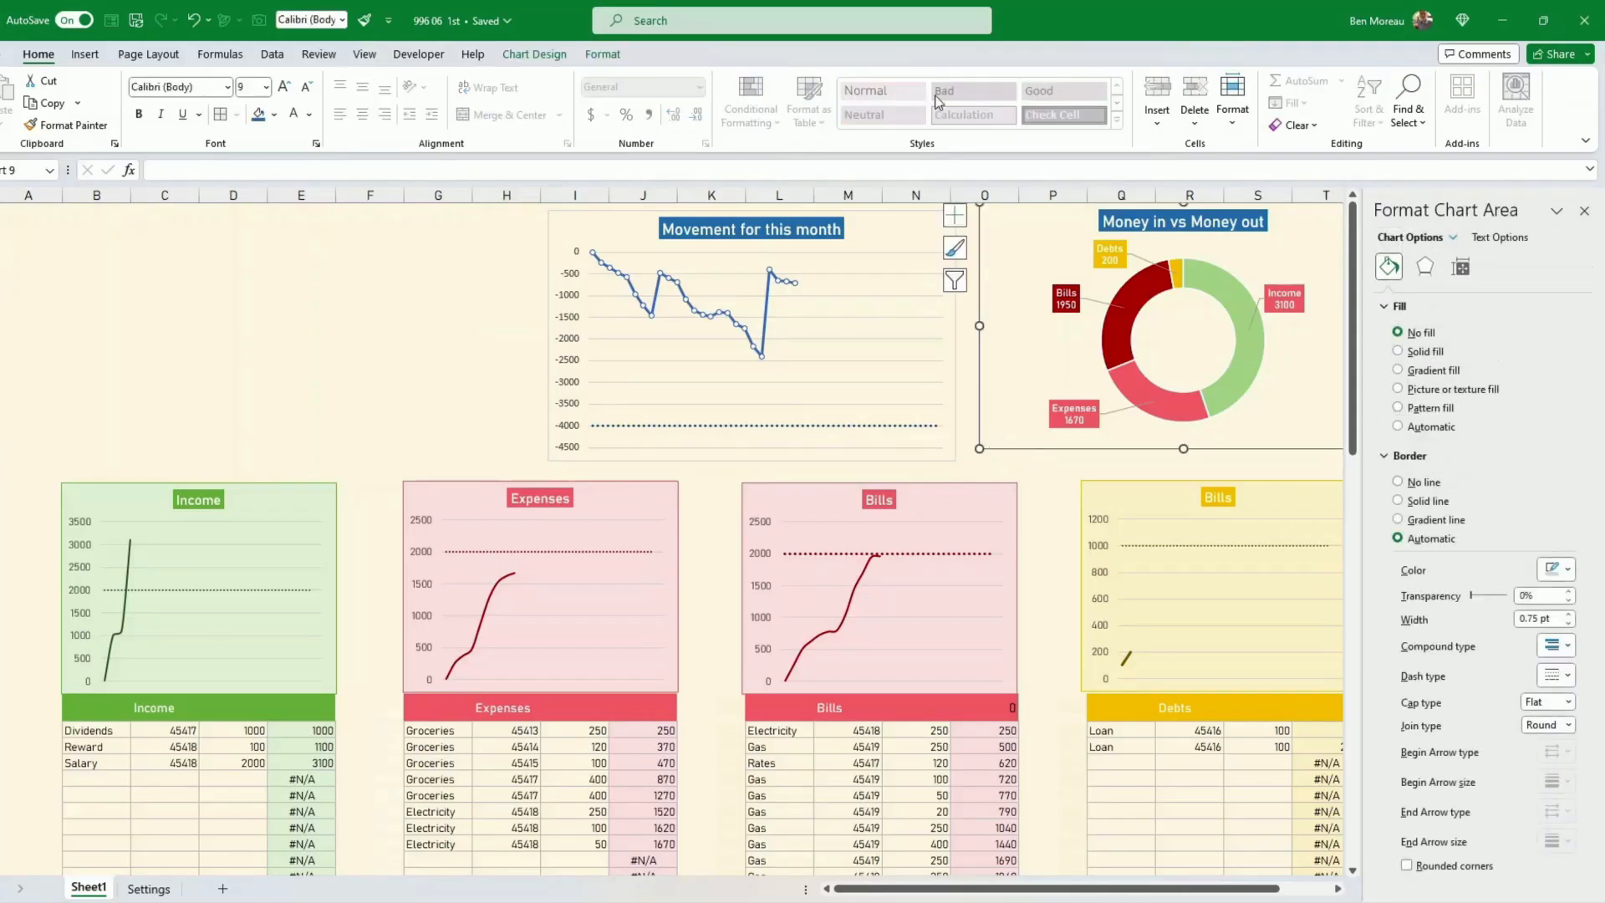
{"action": "left_click", "coordinate": [599, 55]}
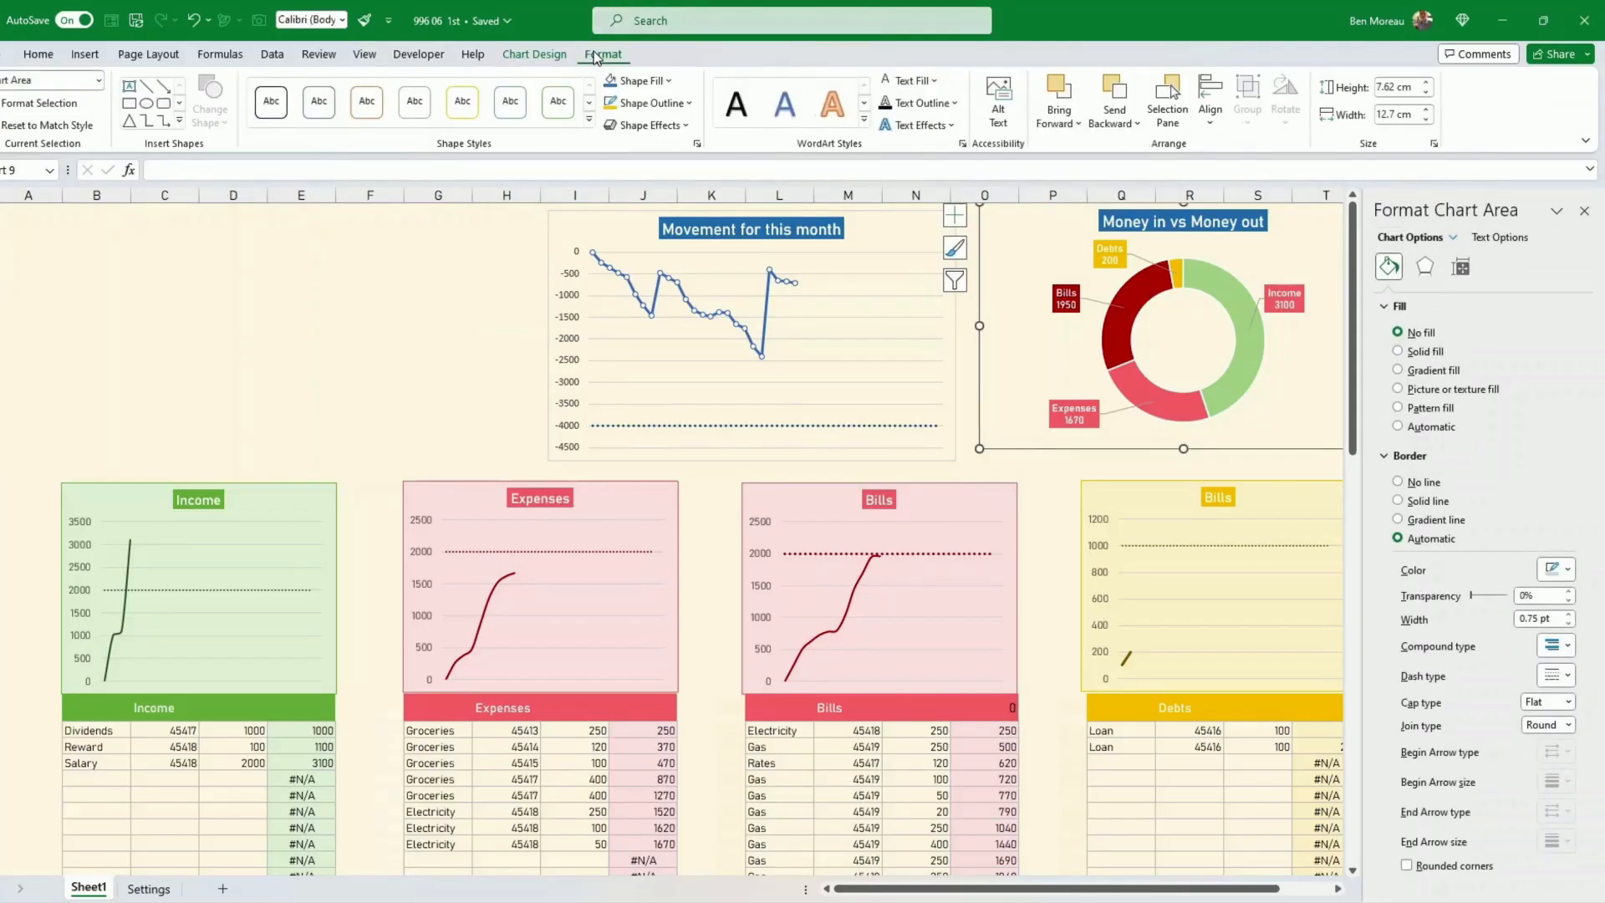
{"action": "left_click", "coordinate": [693, 104]}
{"action": "left_click", "coordinate": [656, 366]}
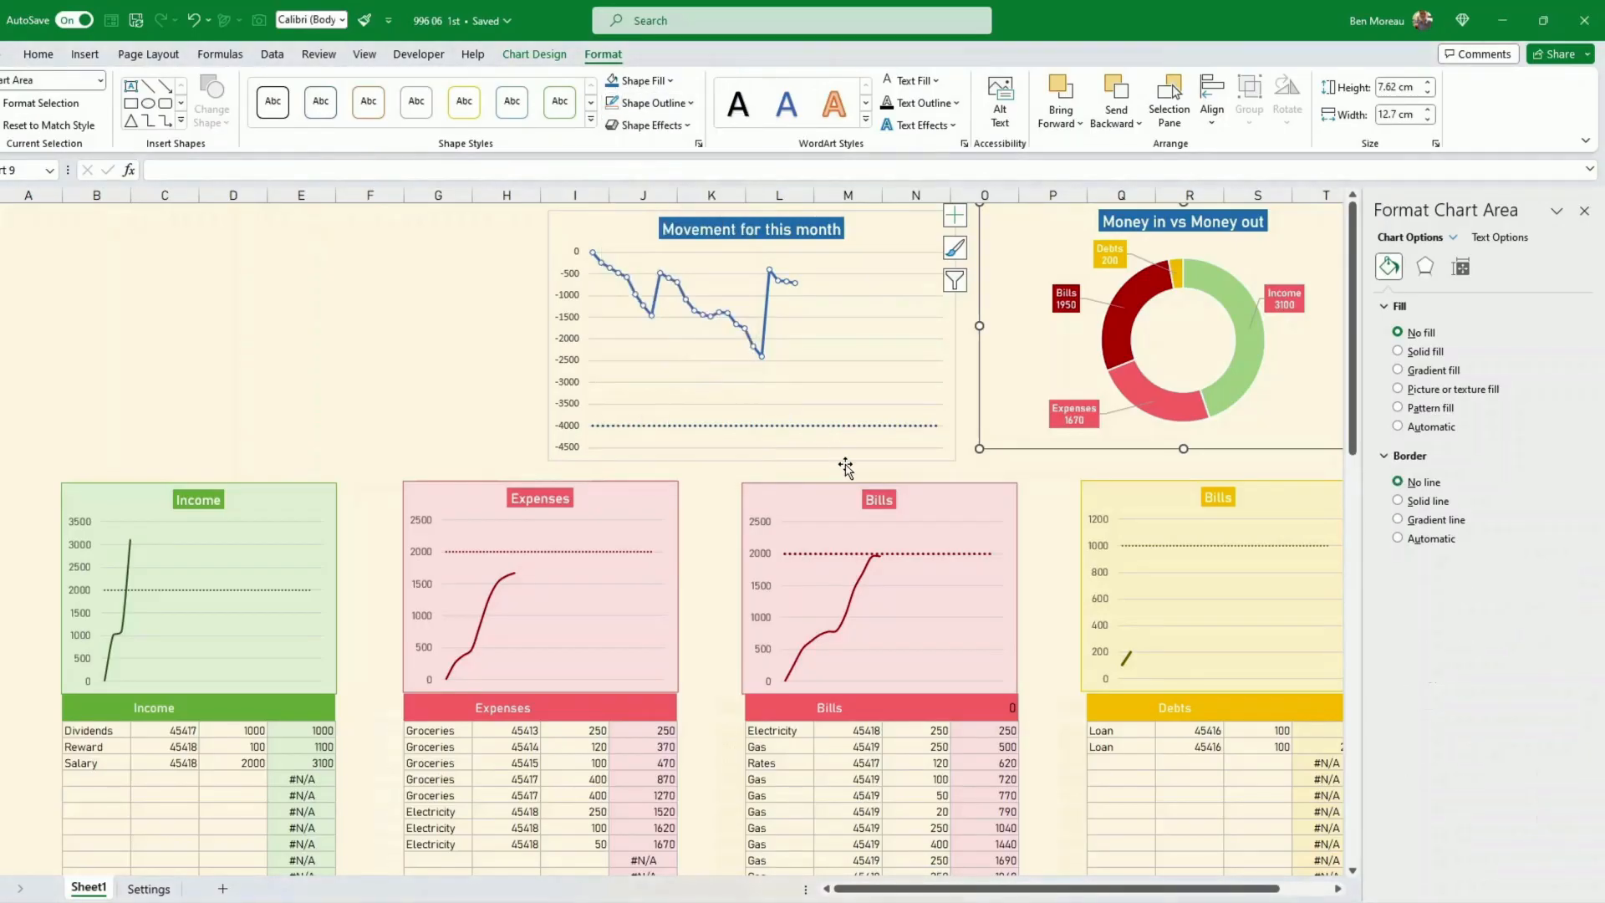
{"action": "left_click", "coordinate": [850, 459]}
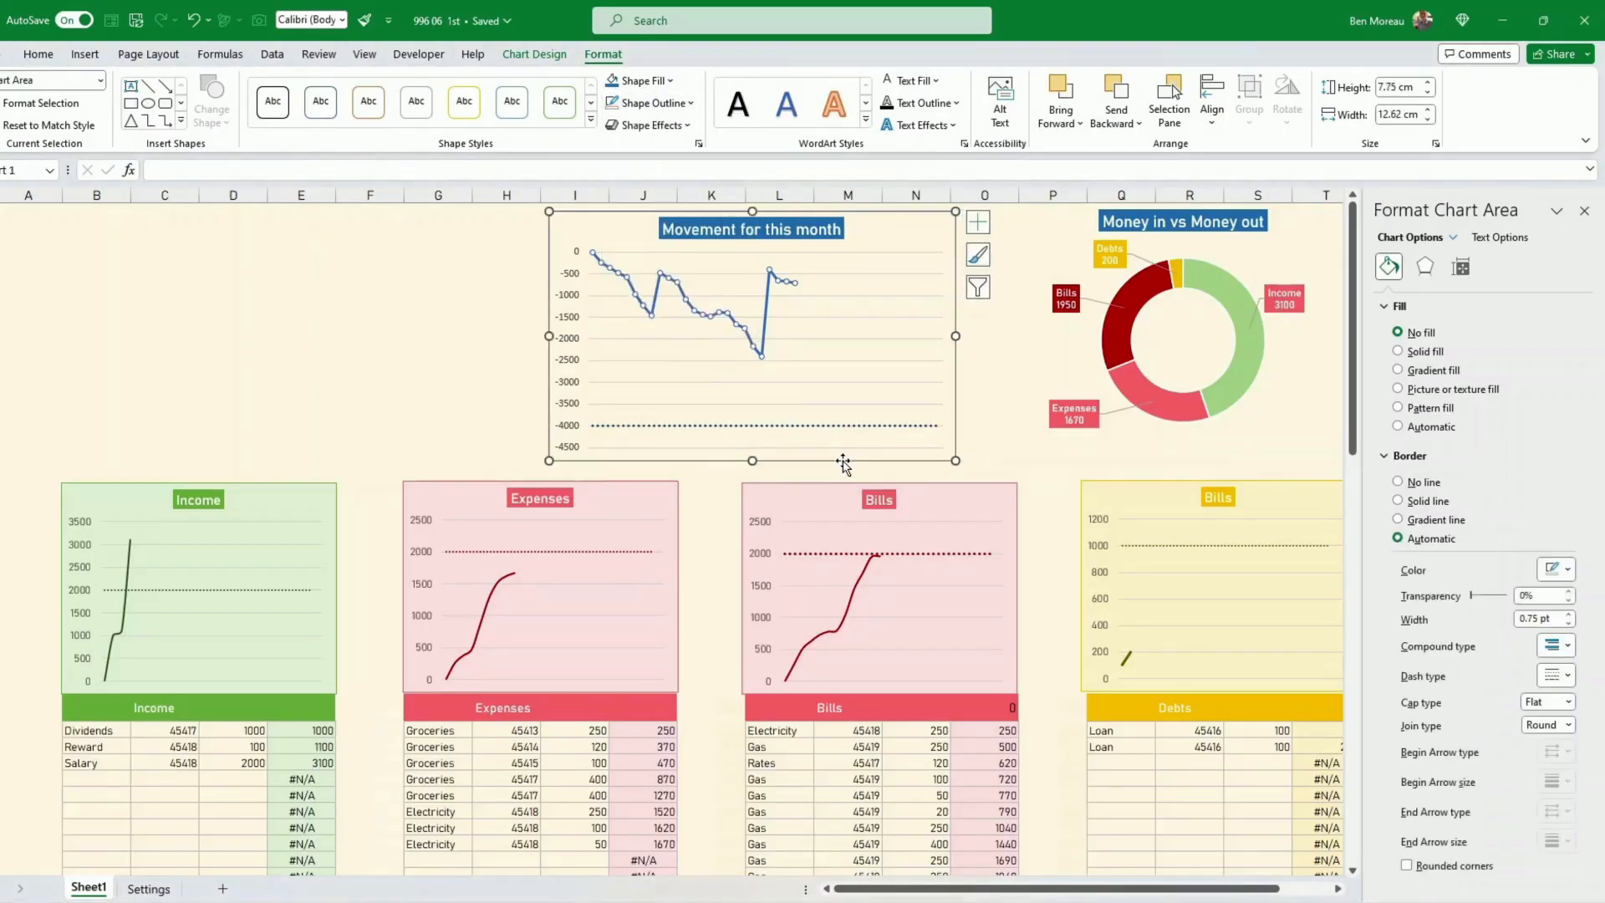
{"action": "left_click", "coordinate": [1004, 430]}
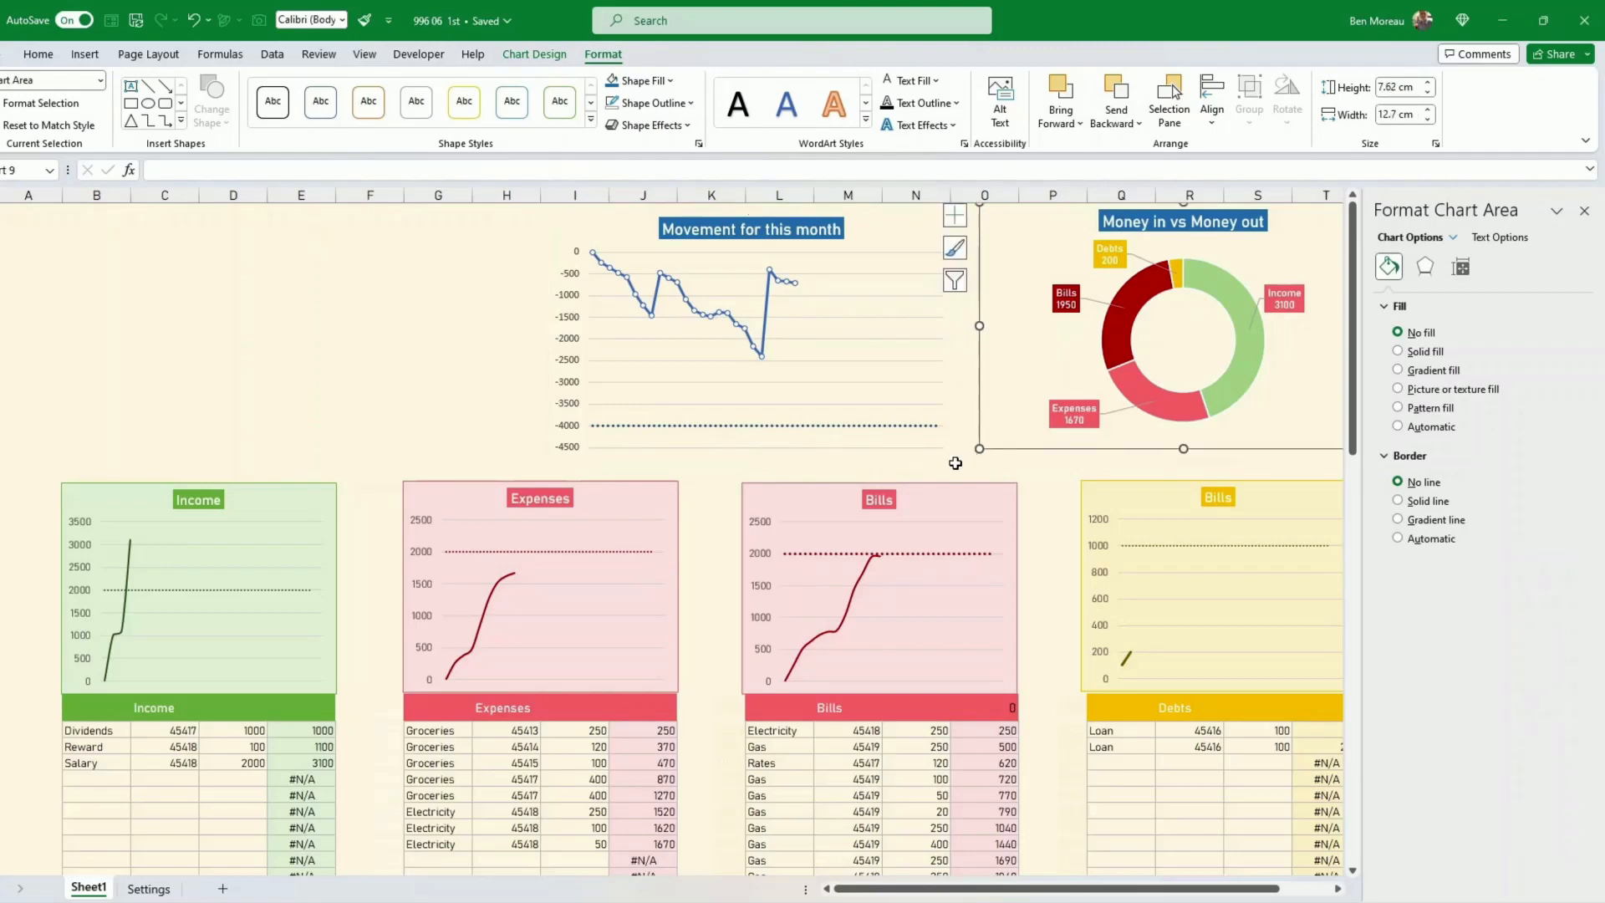
{"action": "left_click", "coordinate": [955, 464]}
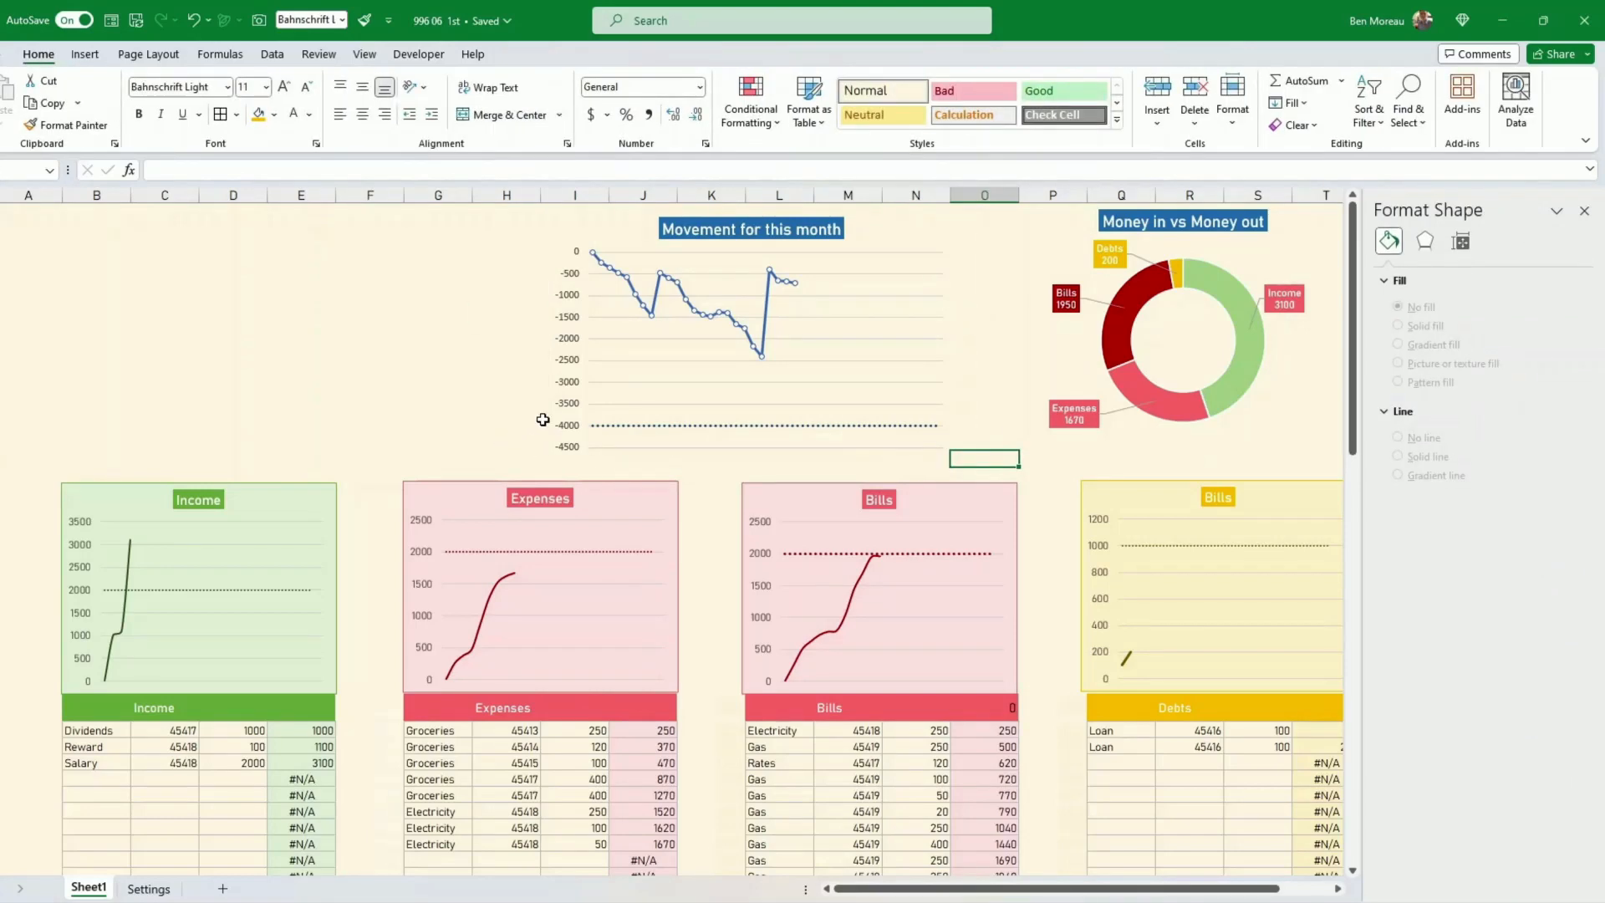
{"action": "scroll", "coordinate": [677, 483], "scroll_direction": "down", "scroll_amount": 12}
{"action": "scroll", "coordinate": [677, 483], "scroll_direction": "up", "scroll_amount": 12}
{"action": "left_click", "coordinate": [151, 259]}
{"action": "left_click", "coordinate": [85, 253]}
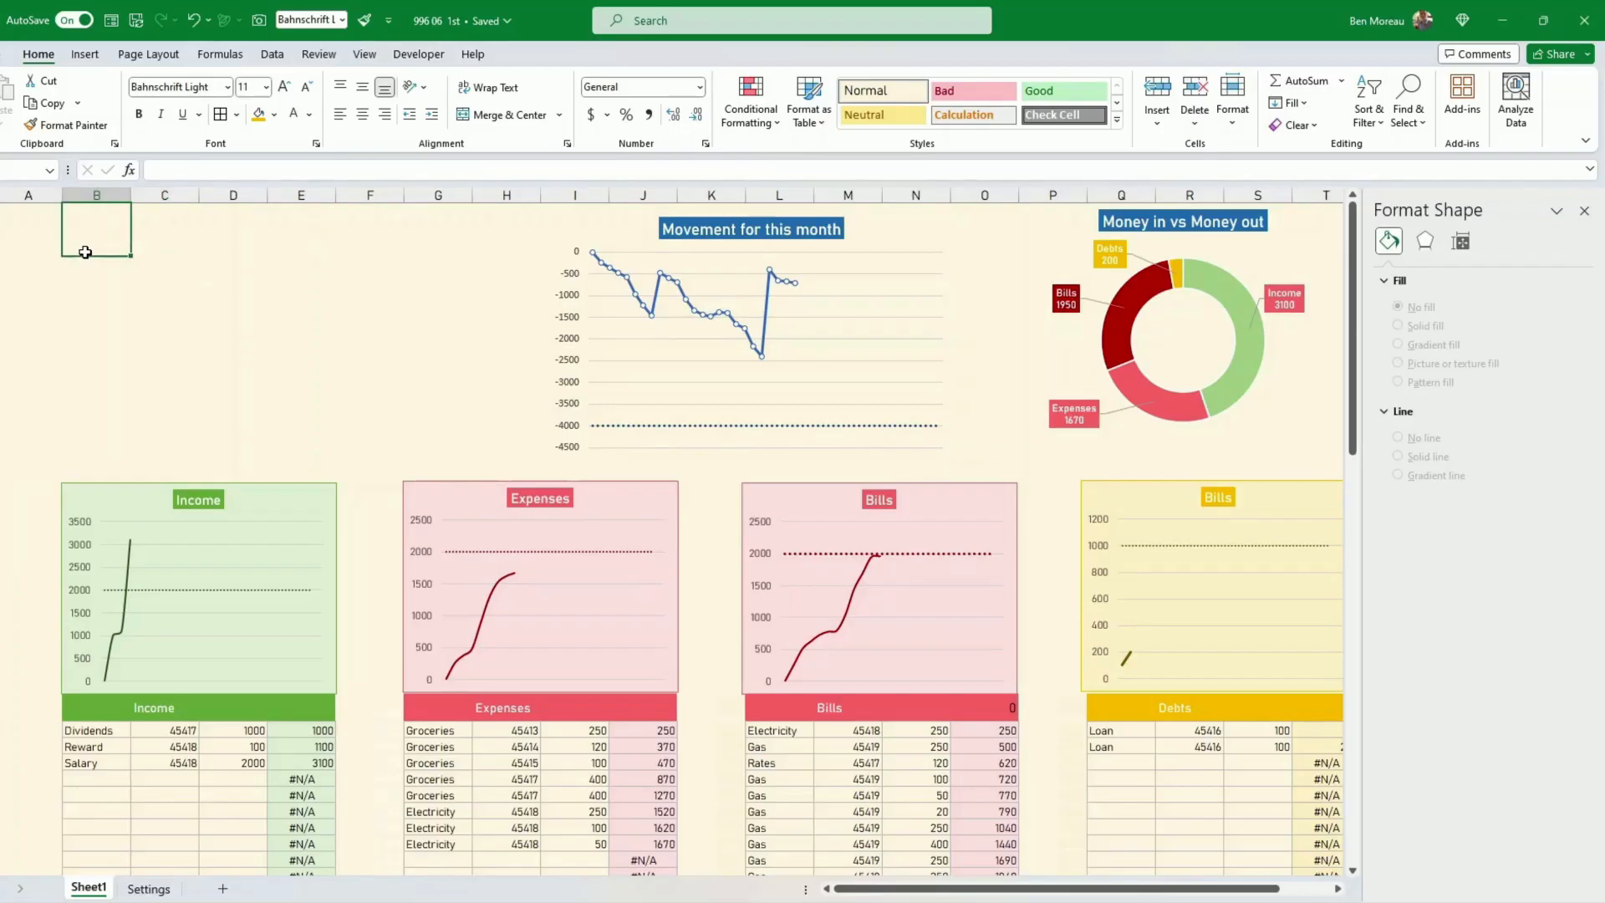
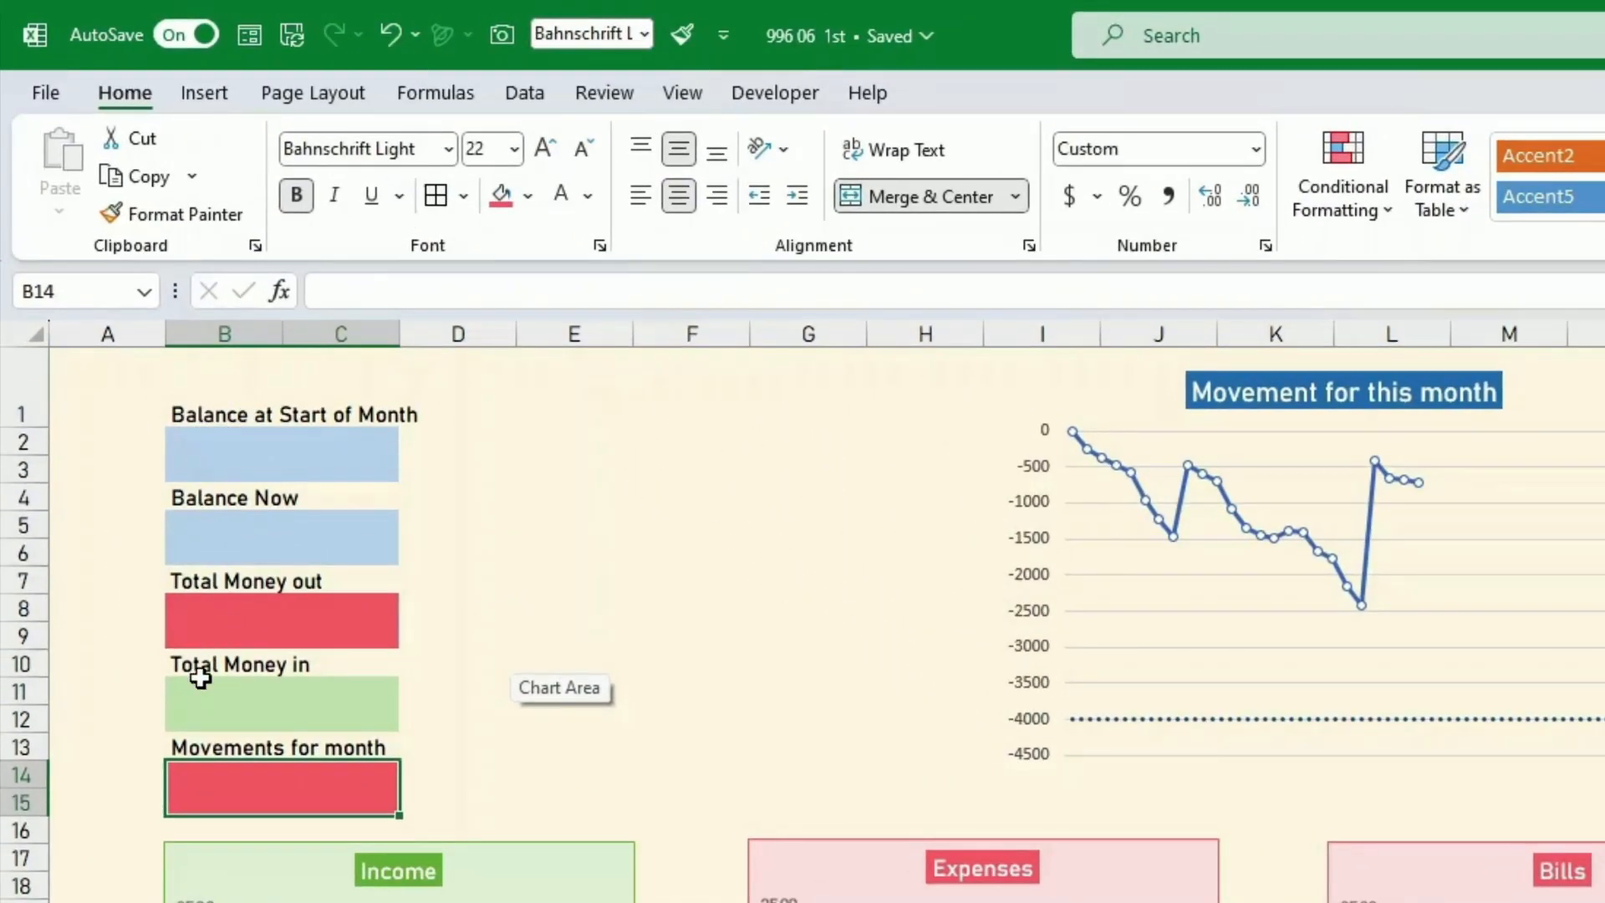
{"action": "left_click", "coordinate": [224, 744]}
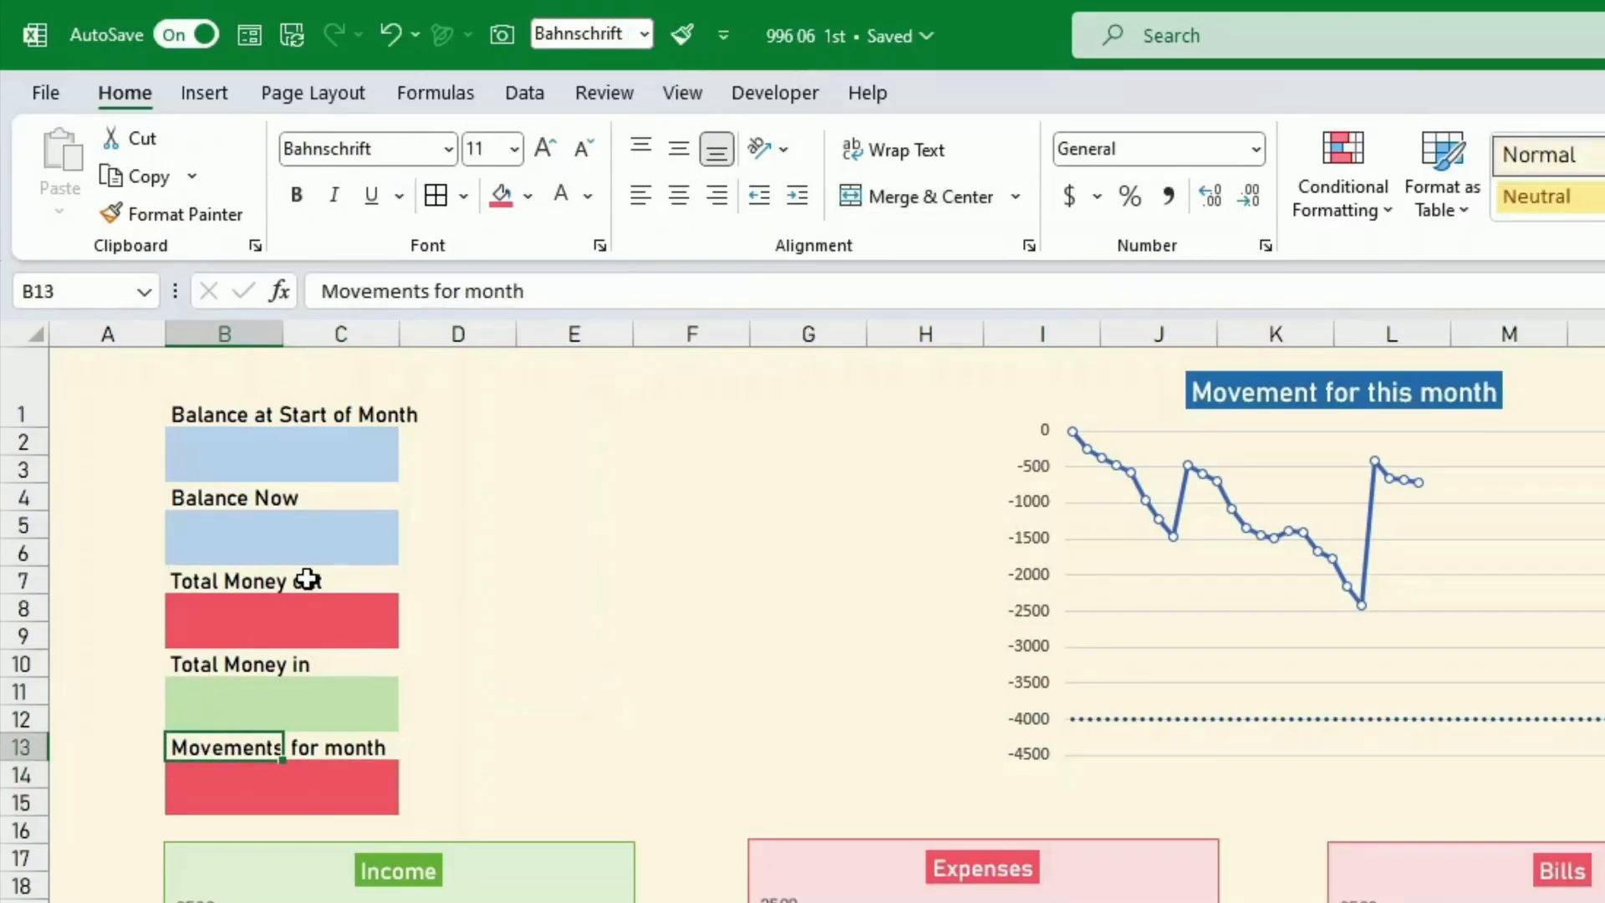
{"action": "left_click", "coordinate": [213, 438]}
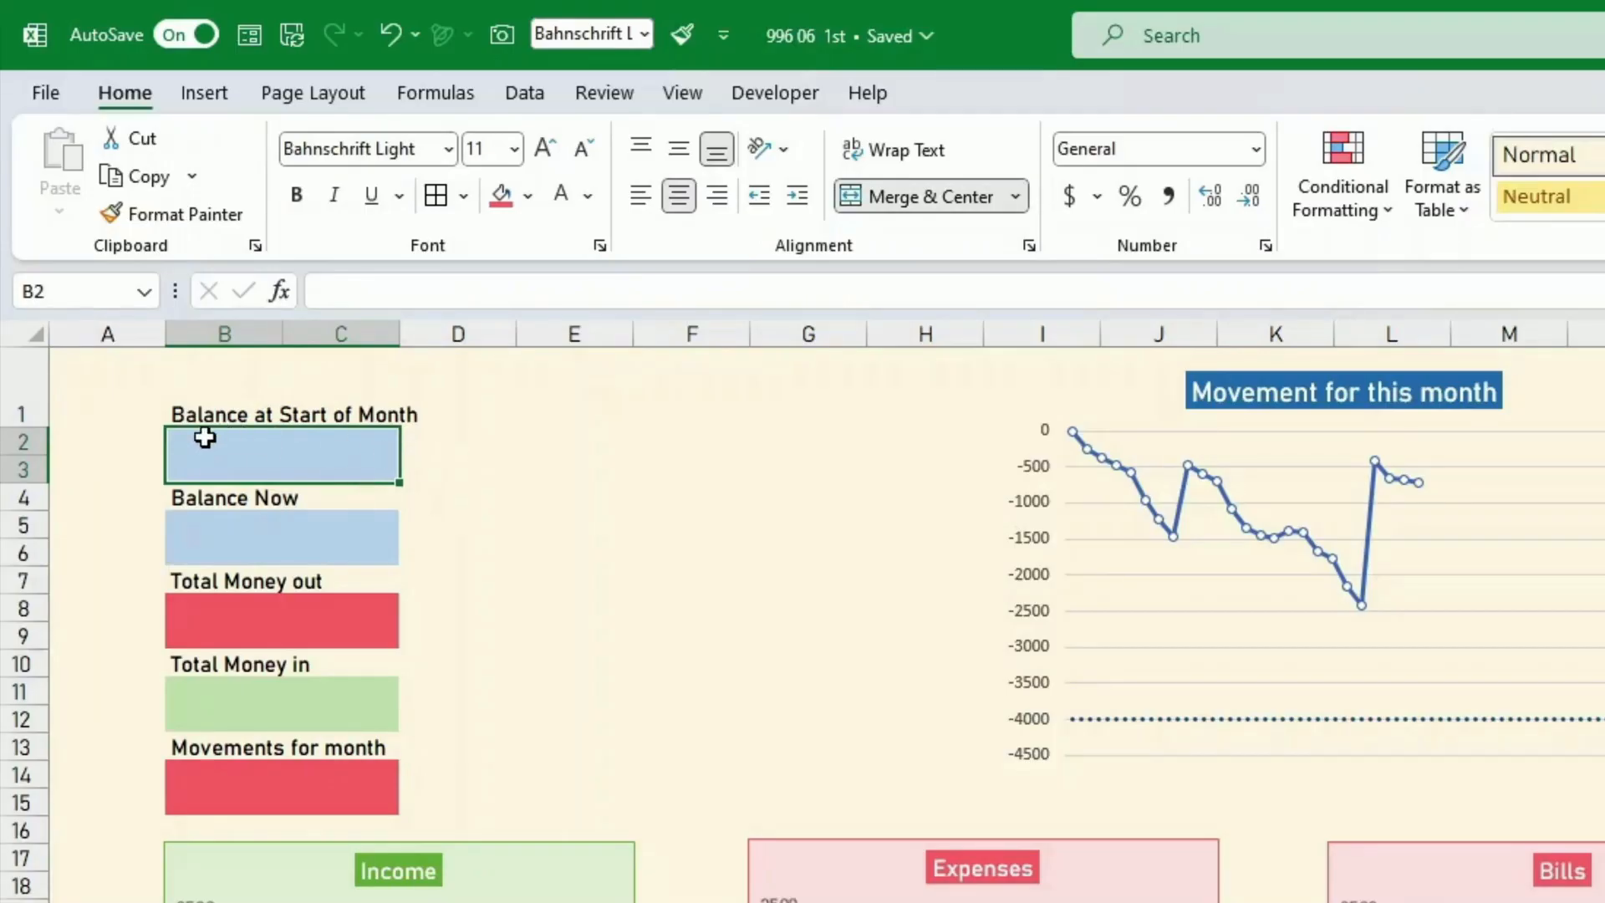
Merge and centre the empty cells E2:F3 beside the balance summary block
{"action": "left_click", "coordinate": [465, 466]}
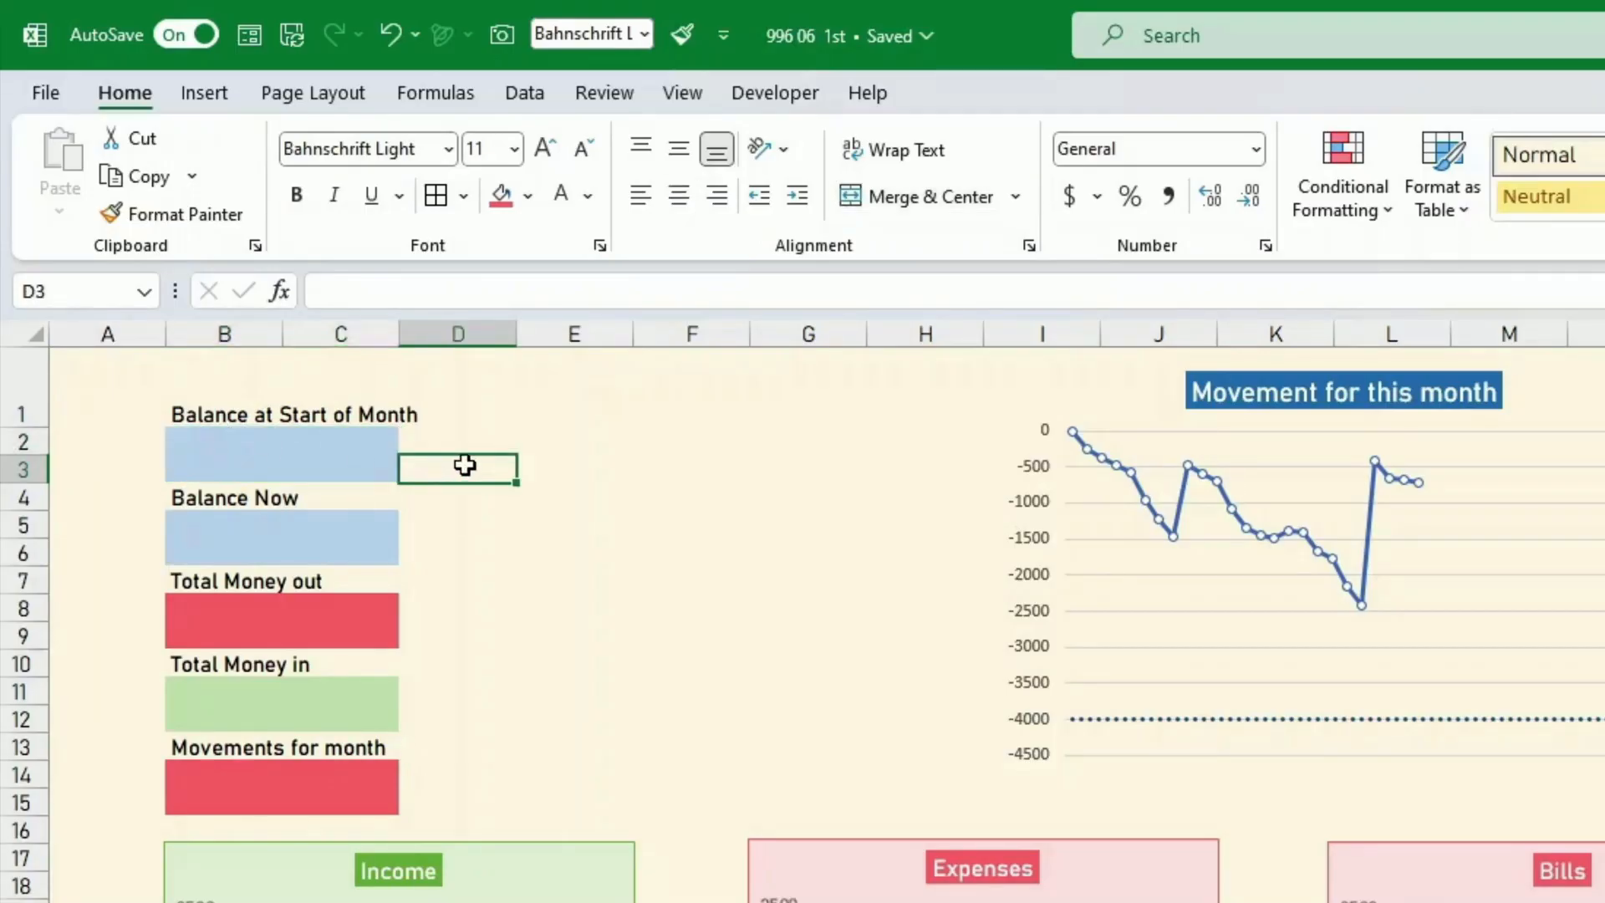
{"action": "left_click_drag", "start_coordinate": [563, 444], "coordinate": [675, 465]}
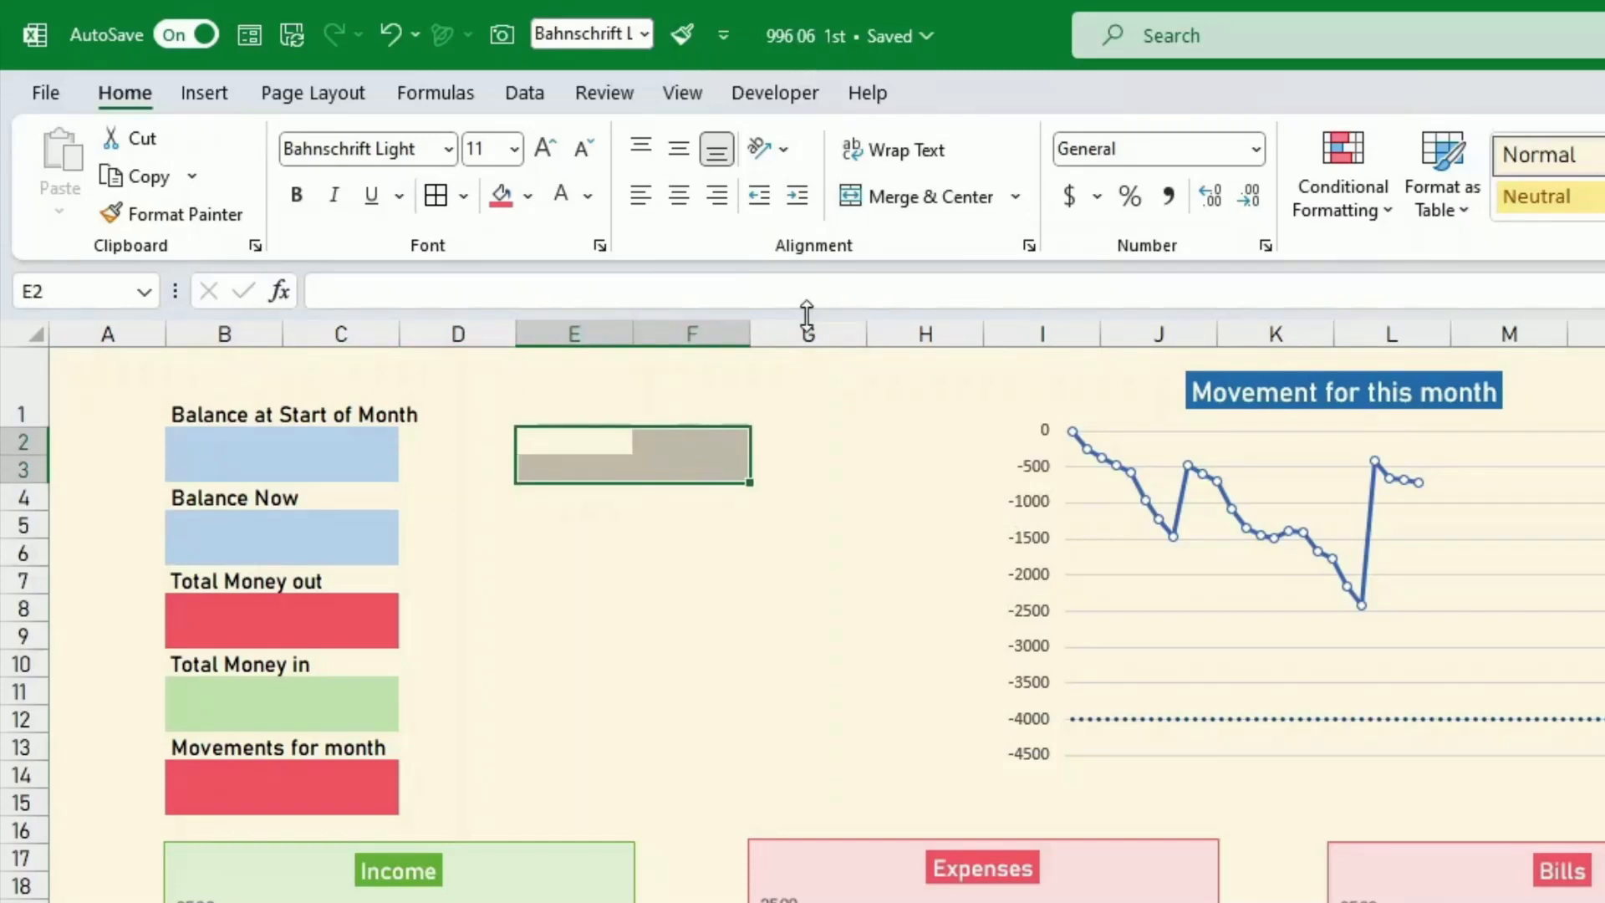
{"action": "left_click", "coordinate": [945, 213]}
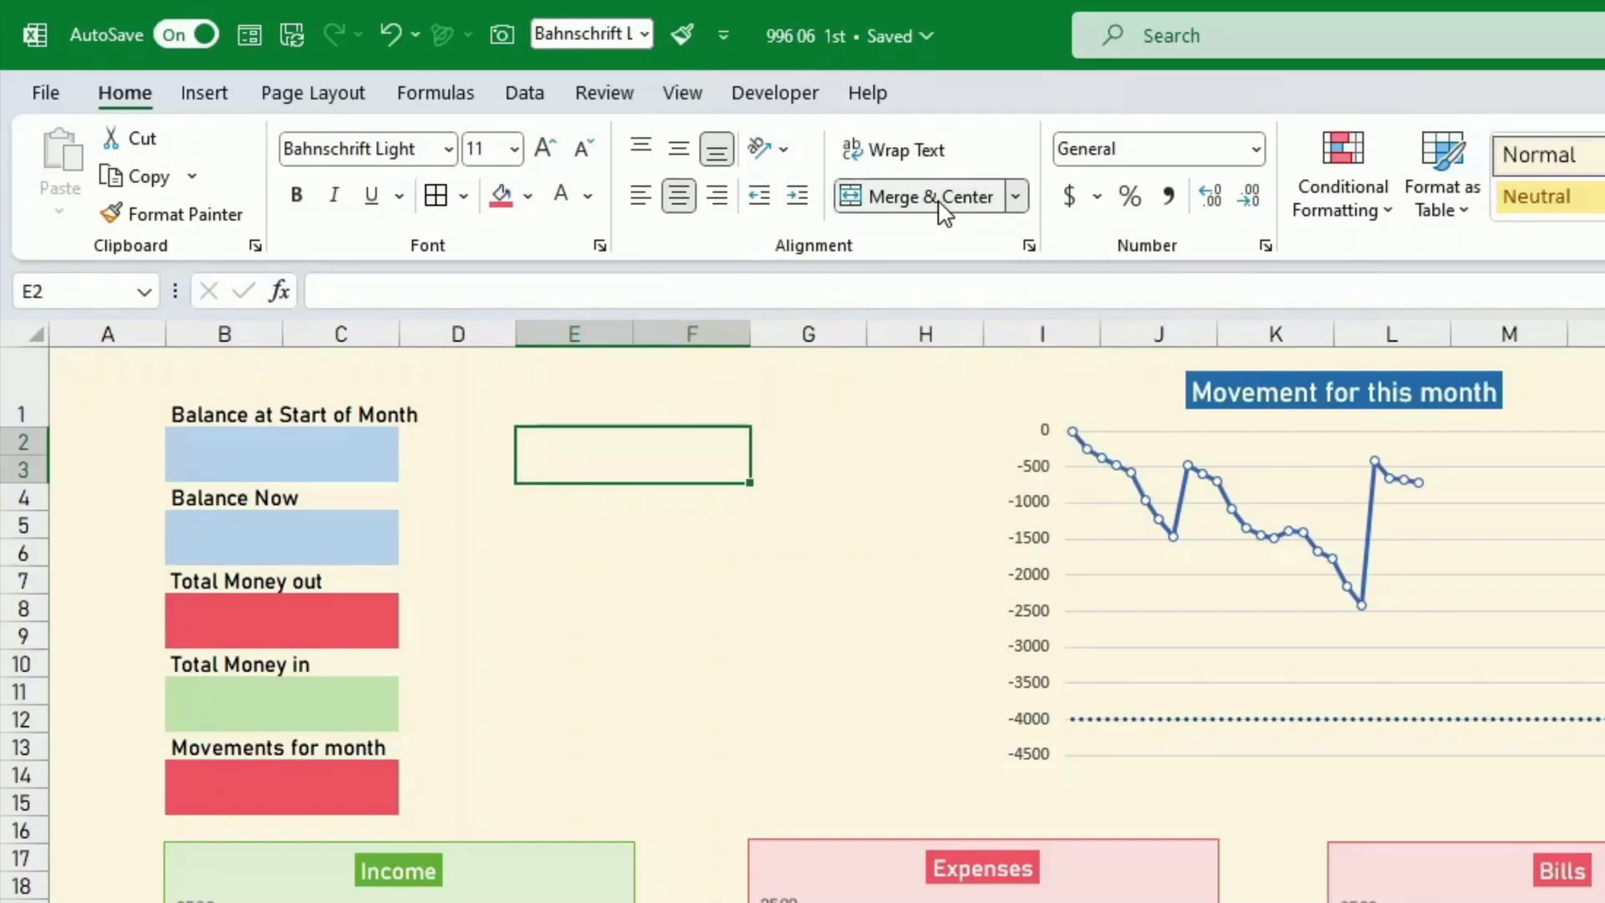
{"action": "left_click", "coordinate": [828, 521]}
Fill the Total Money out value cell B8 with the light pink recent colour
{"action": "left_click", "coordinate": [193, 440]}
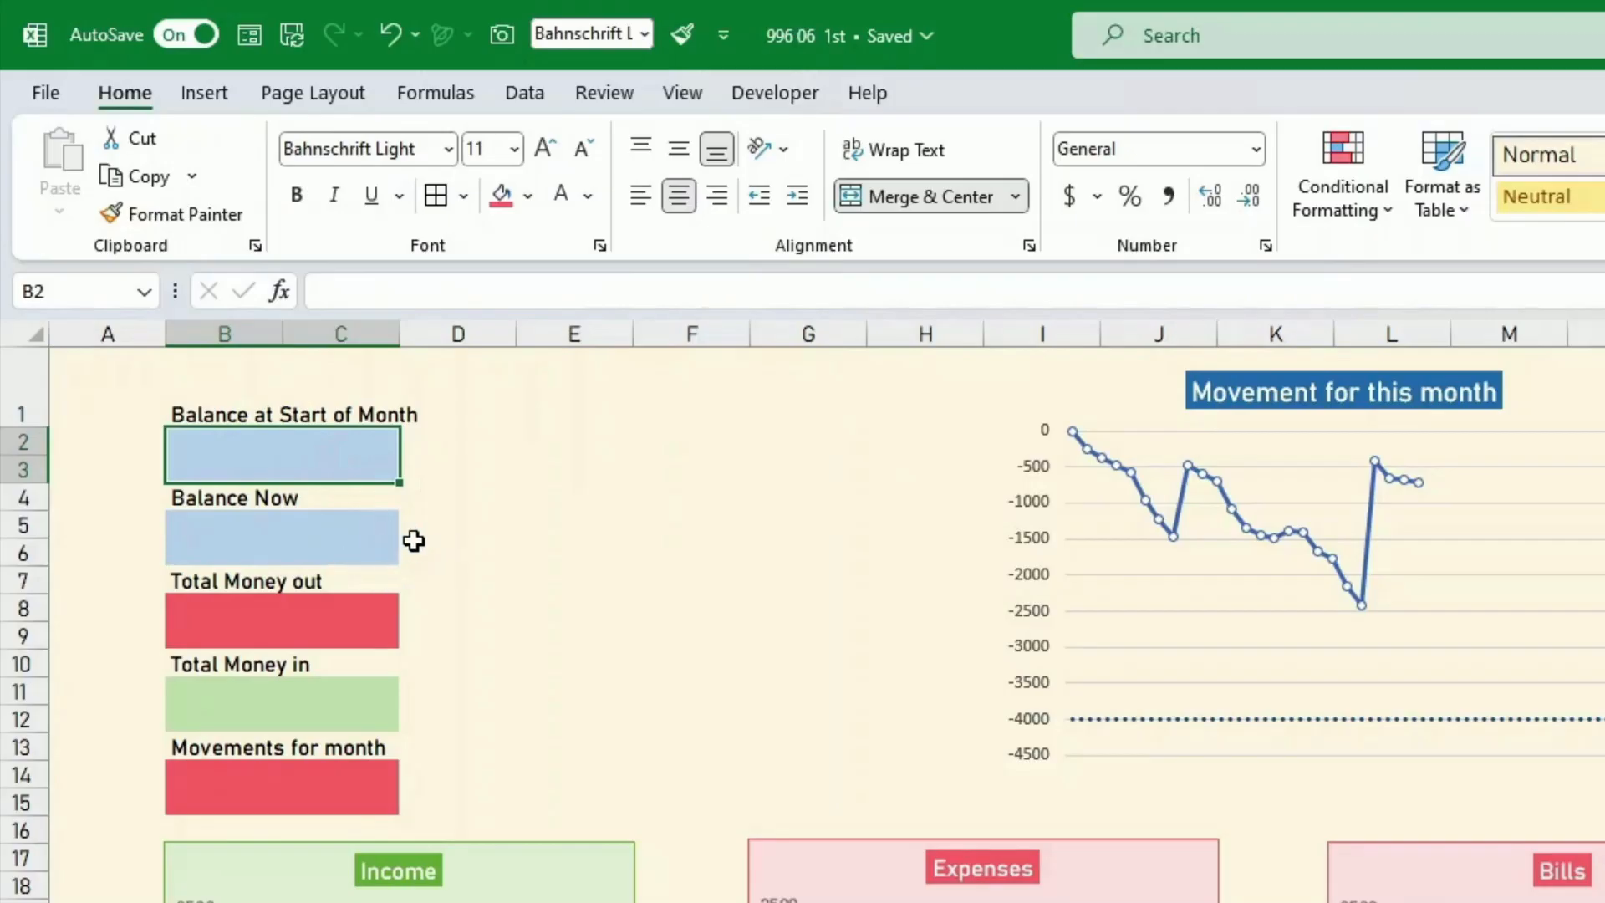
{"action": "left_click", "coordinate": [249, 537]}
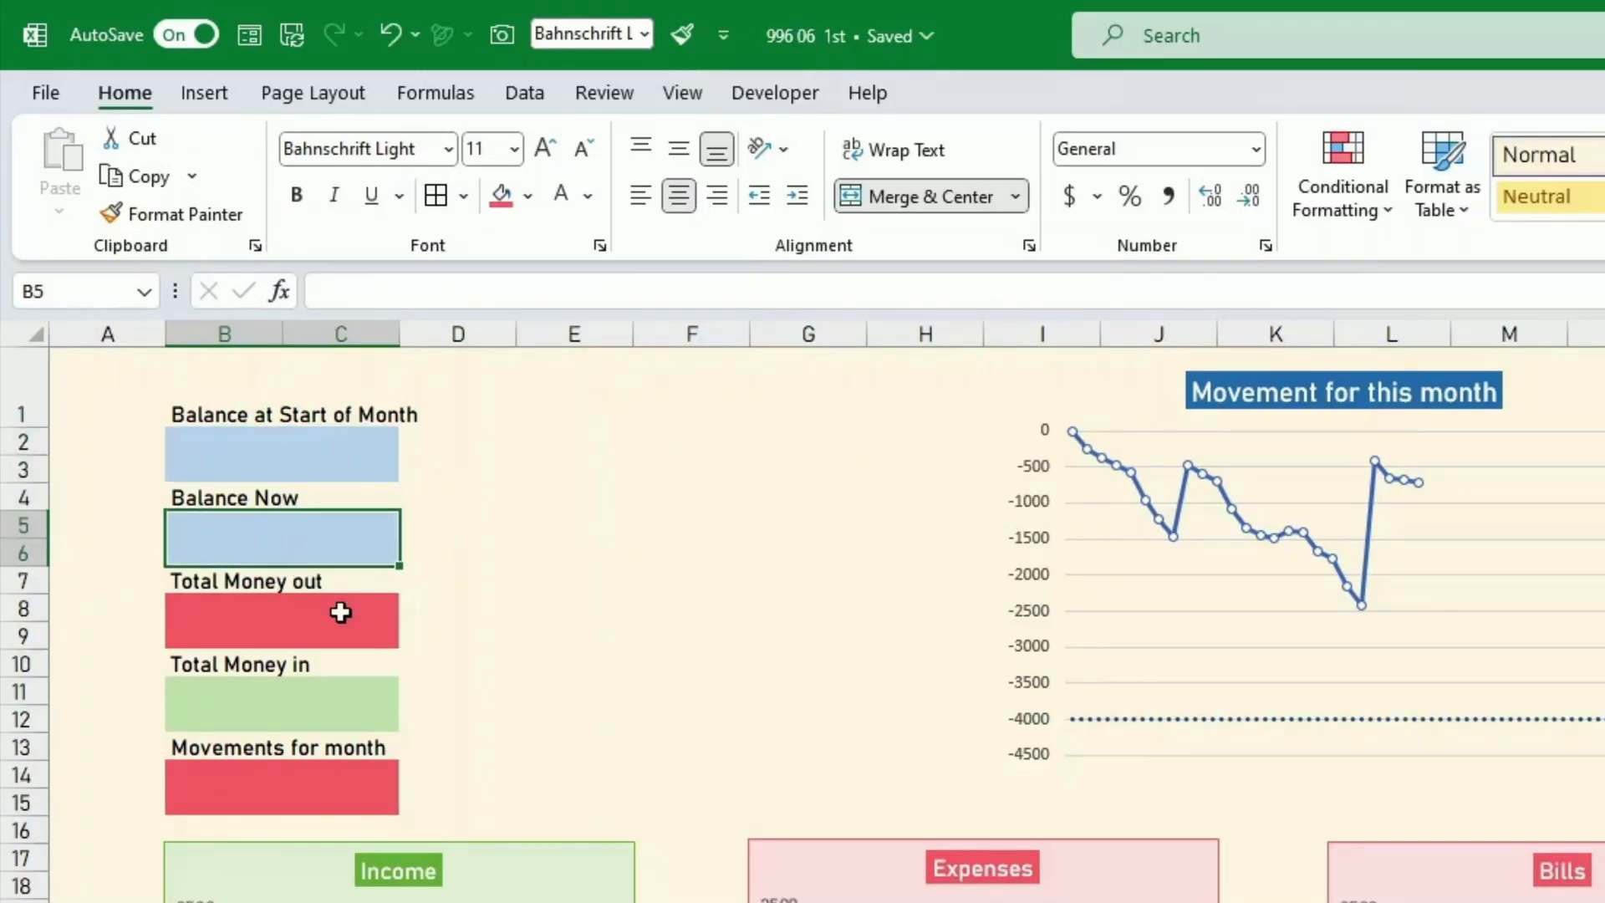
{"action": "left_click", "coordinate": [285, 629]}
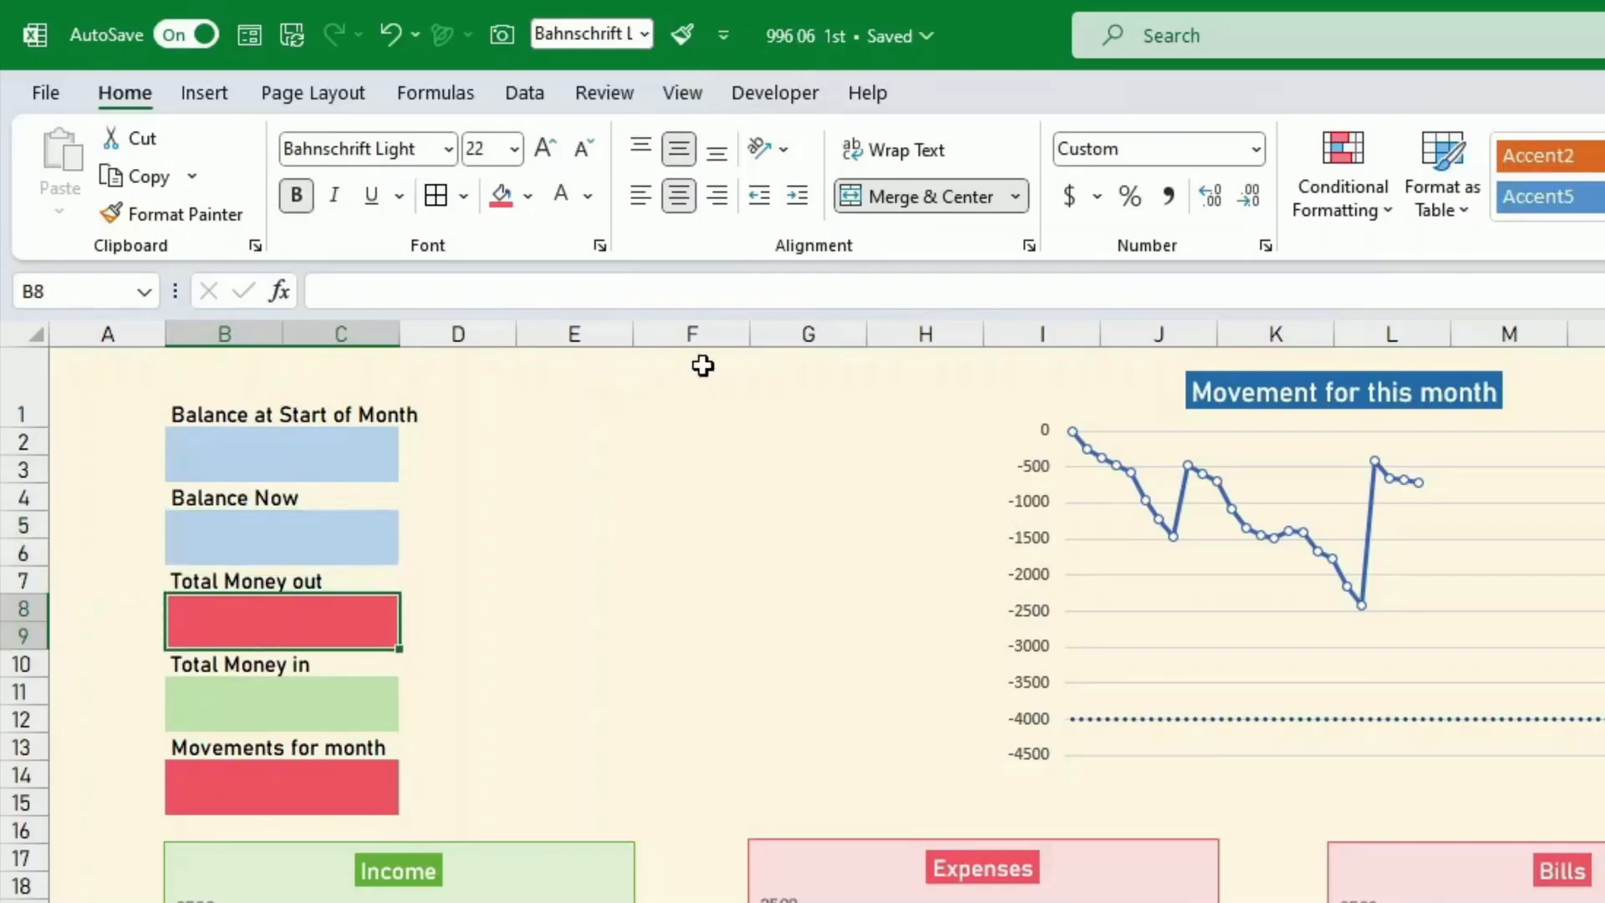
{"action": "left_click", "coordinate": [530, 198]}
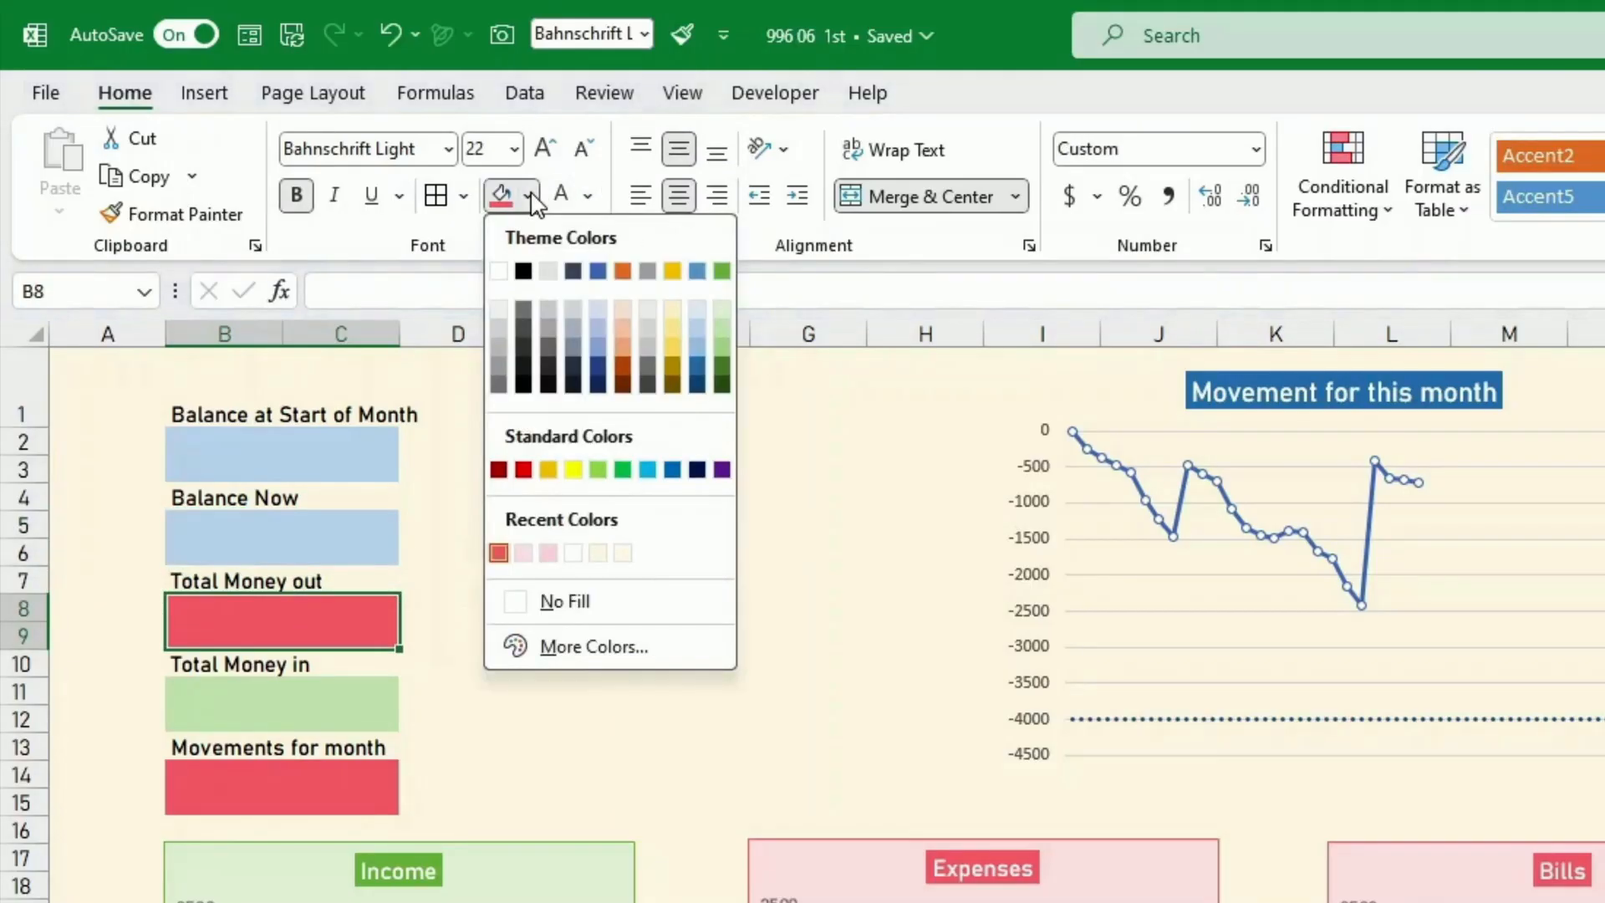
{"action": "left_click", "coordinate": [549, 553]}
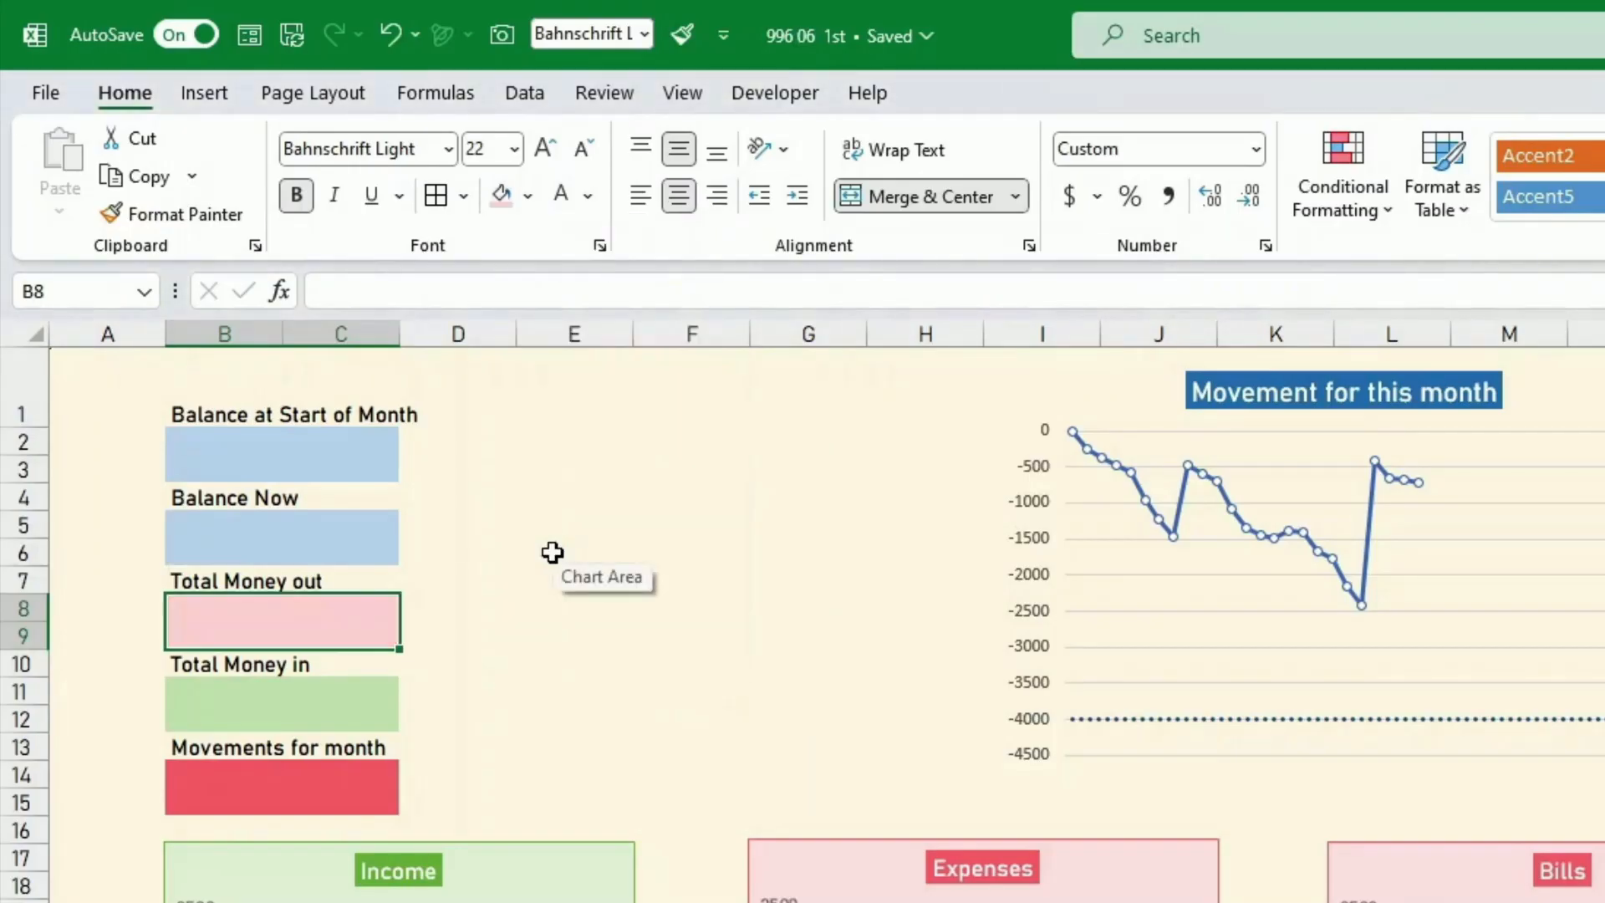
{"action": "left_click", "coordinate": [298, 694]}
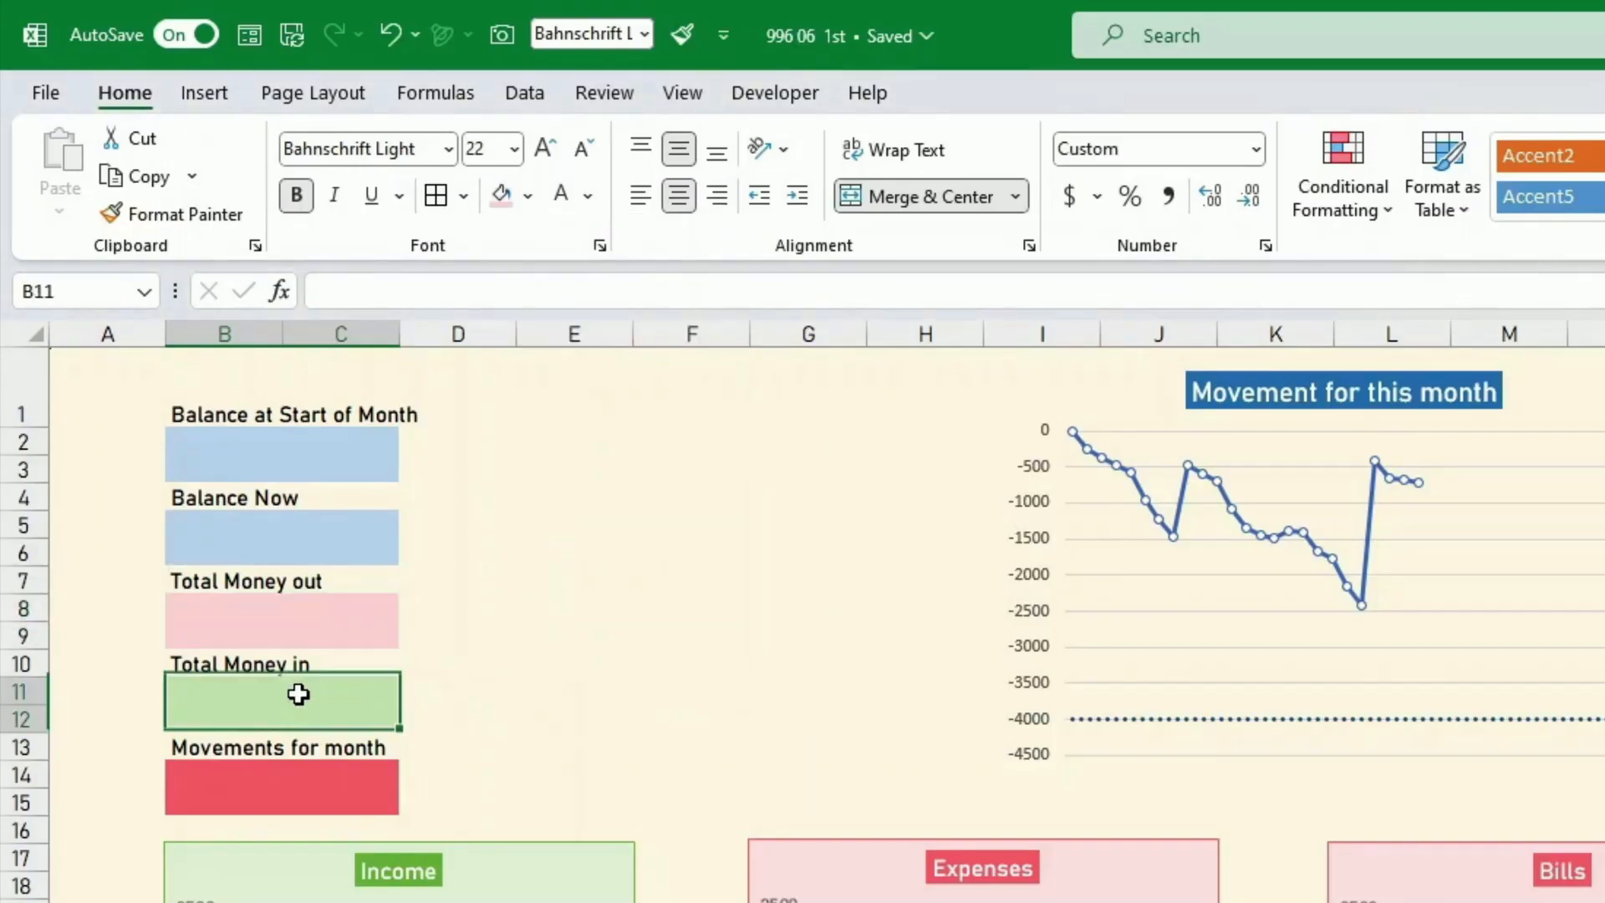
{"action": "left_click", "coordinate": [302, 624]}
{"action": "left_click", "coordinate": [289, 697]}
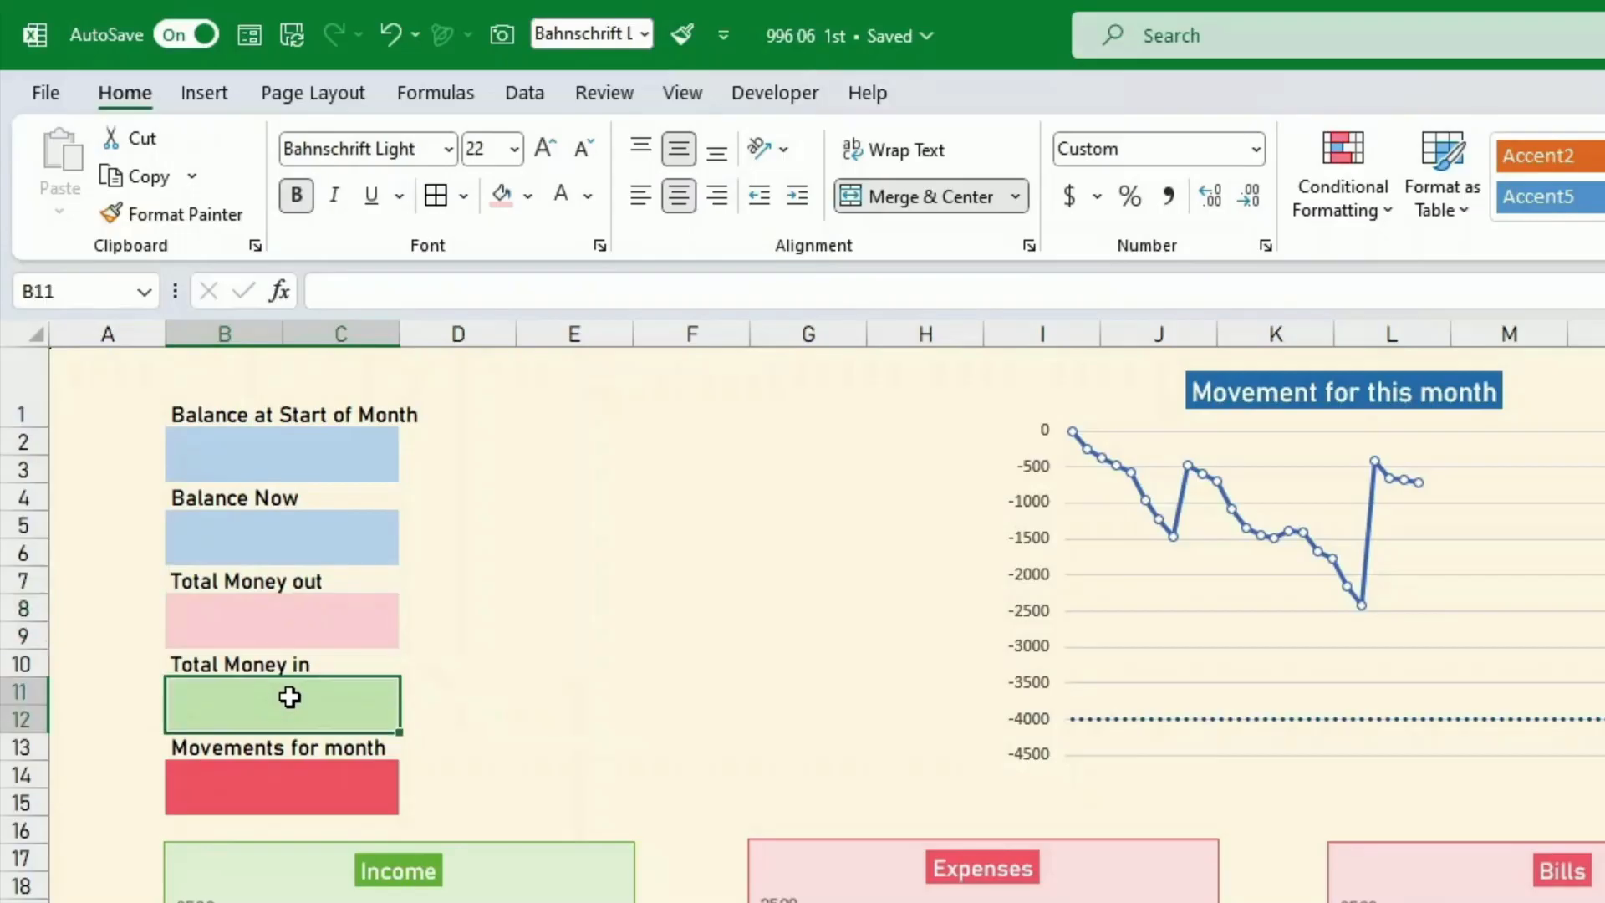
Add a Greater Than 0 conditional formatting rule with a custom light green fill to the Movements for month value cell B14
{"action": "left_click", "coordinate": [234, 767]}
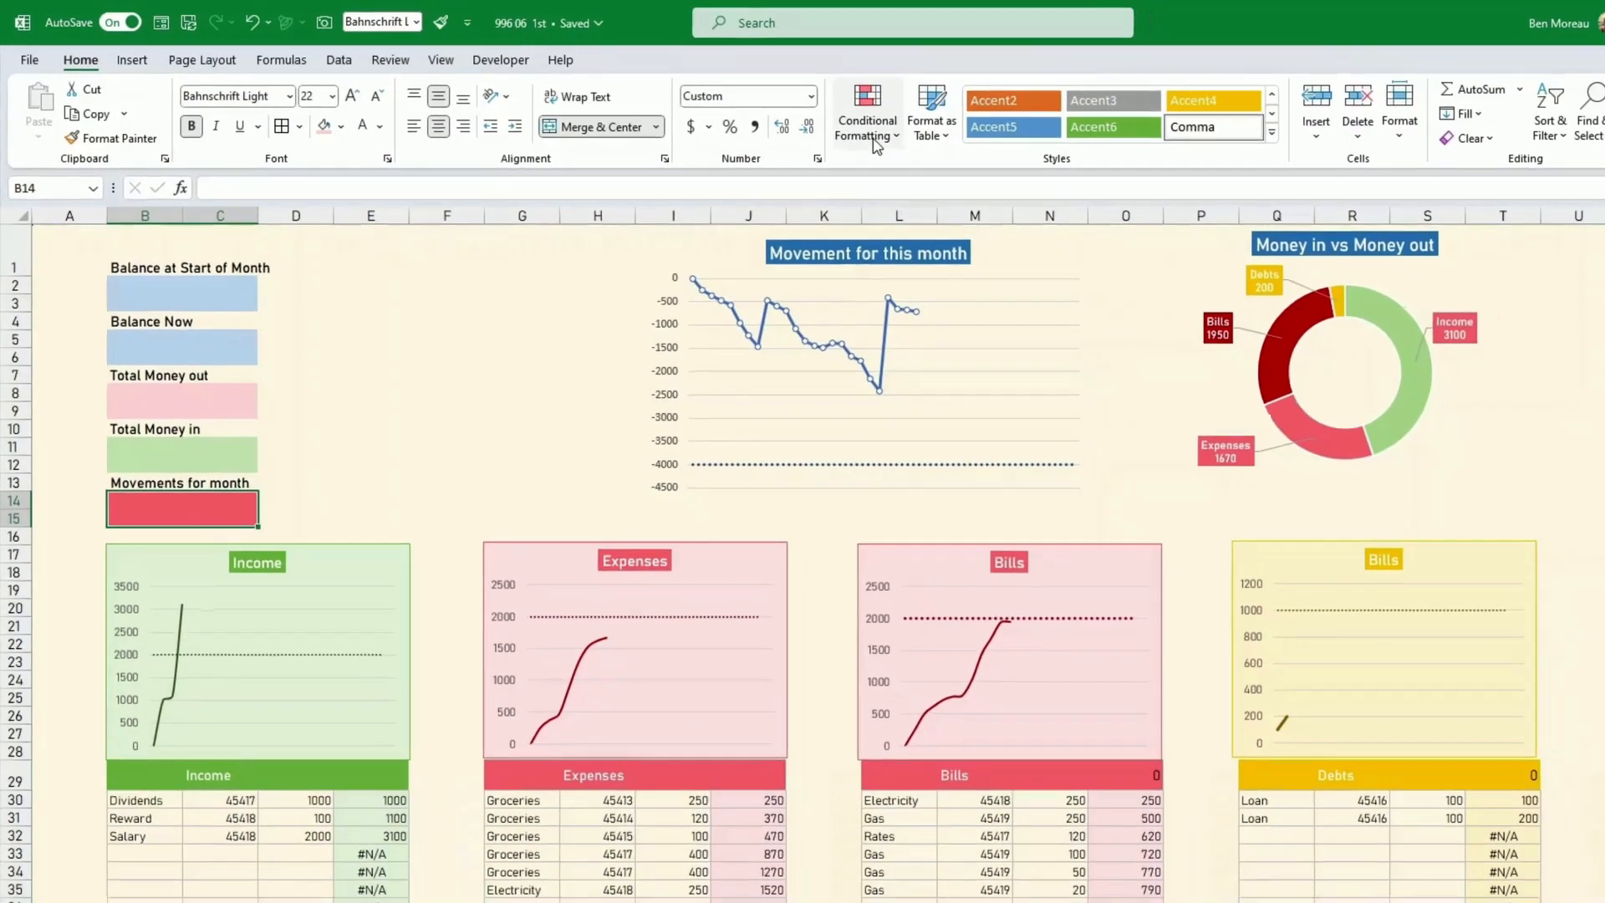
{"action": "left_click", "coordinate": [874, 142]}
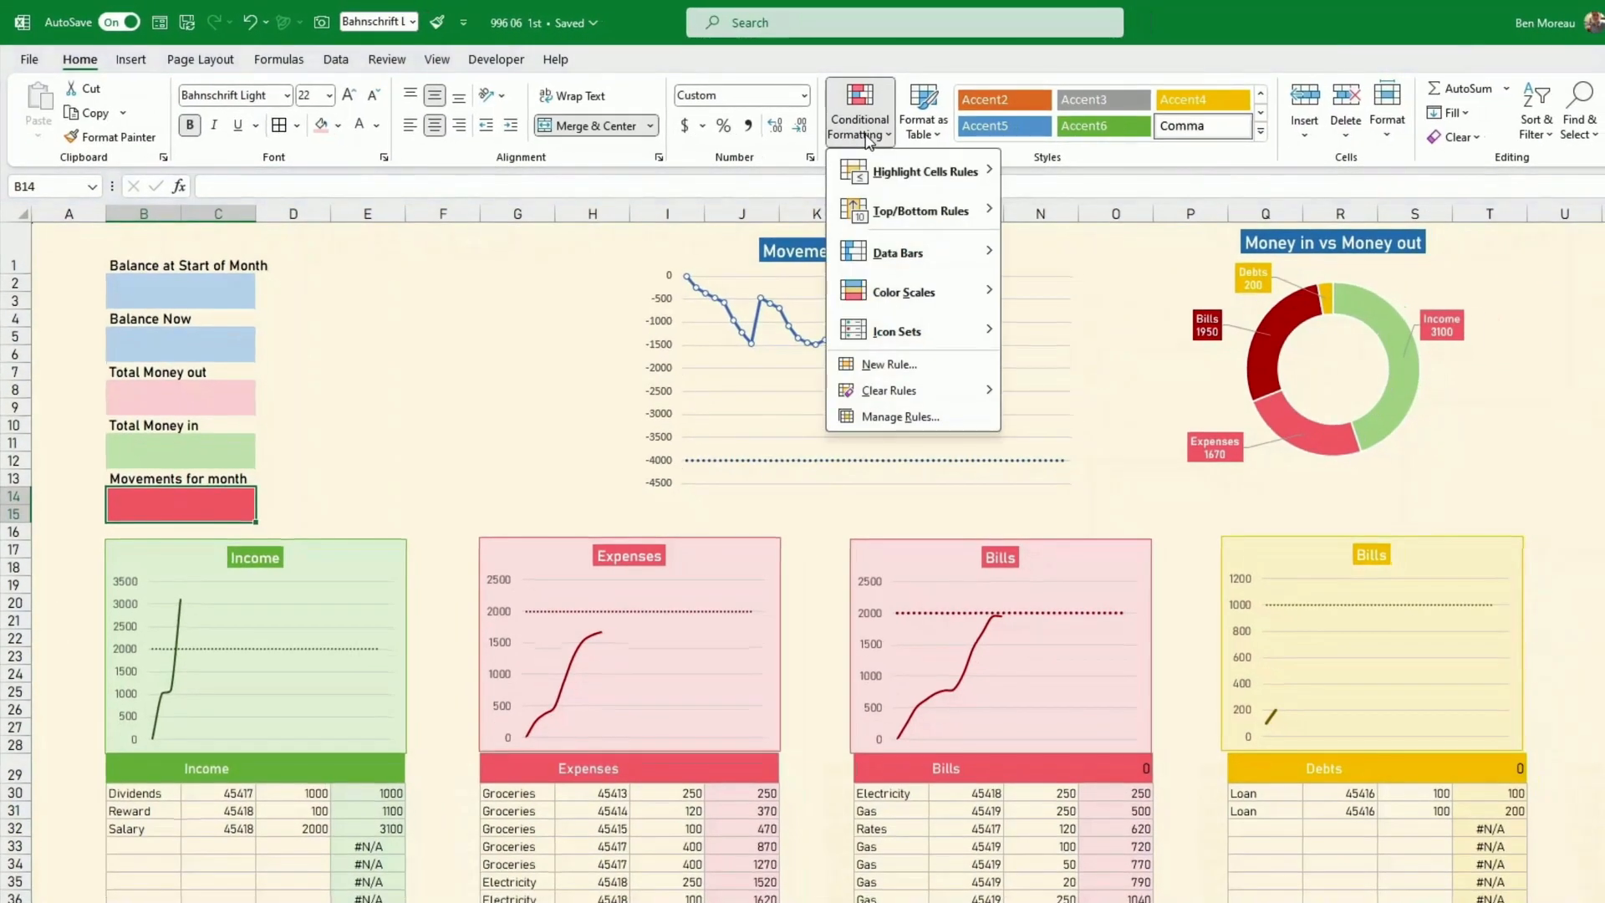
{"action": "mouse_move", "coordinate": [892, 173]}
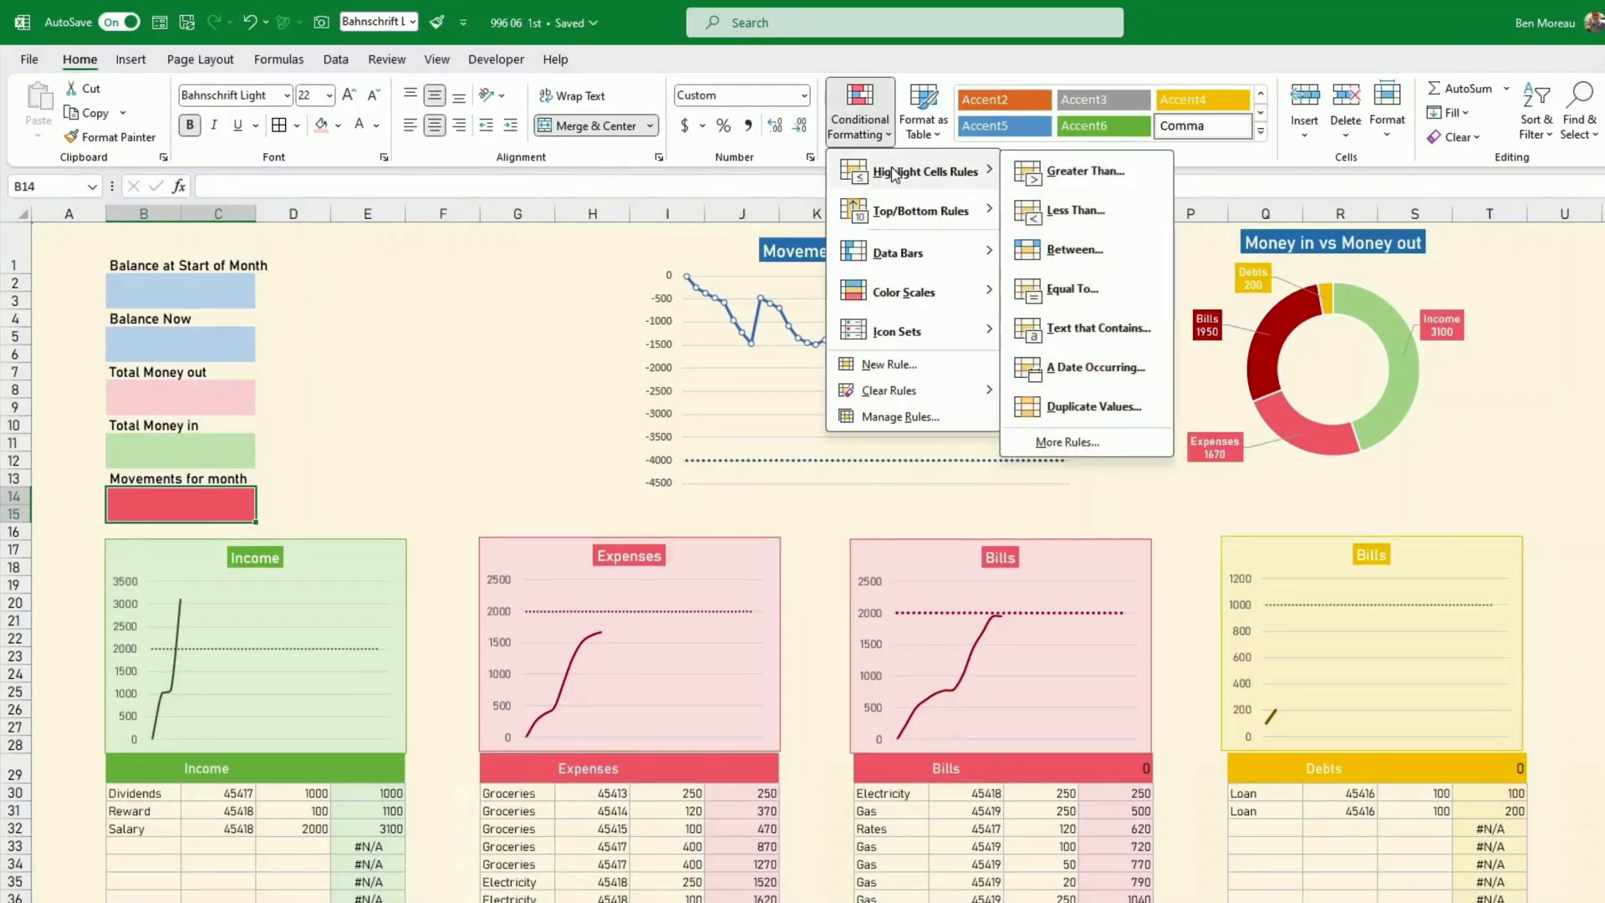
{"action": "left_click", "coordinate": [1085, 173]}
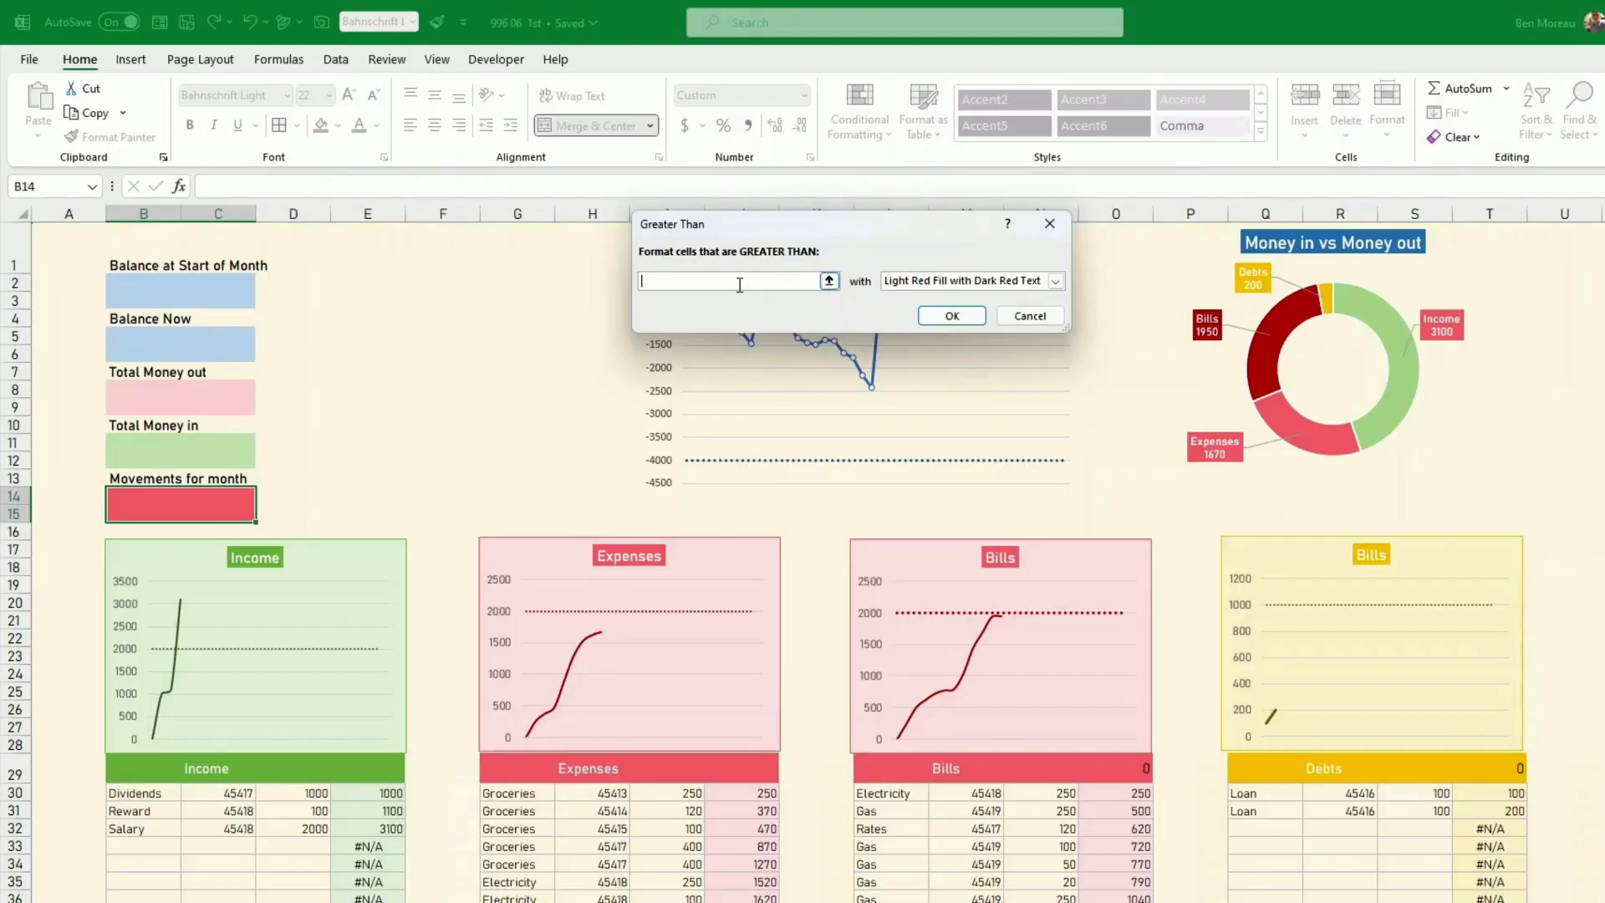
{"action": "type", "text": "0"}
{"action": "left_click", "coordinate": [1055, 281]}
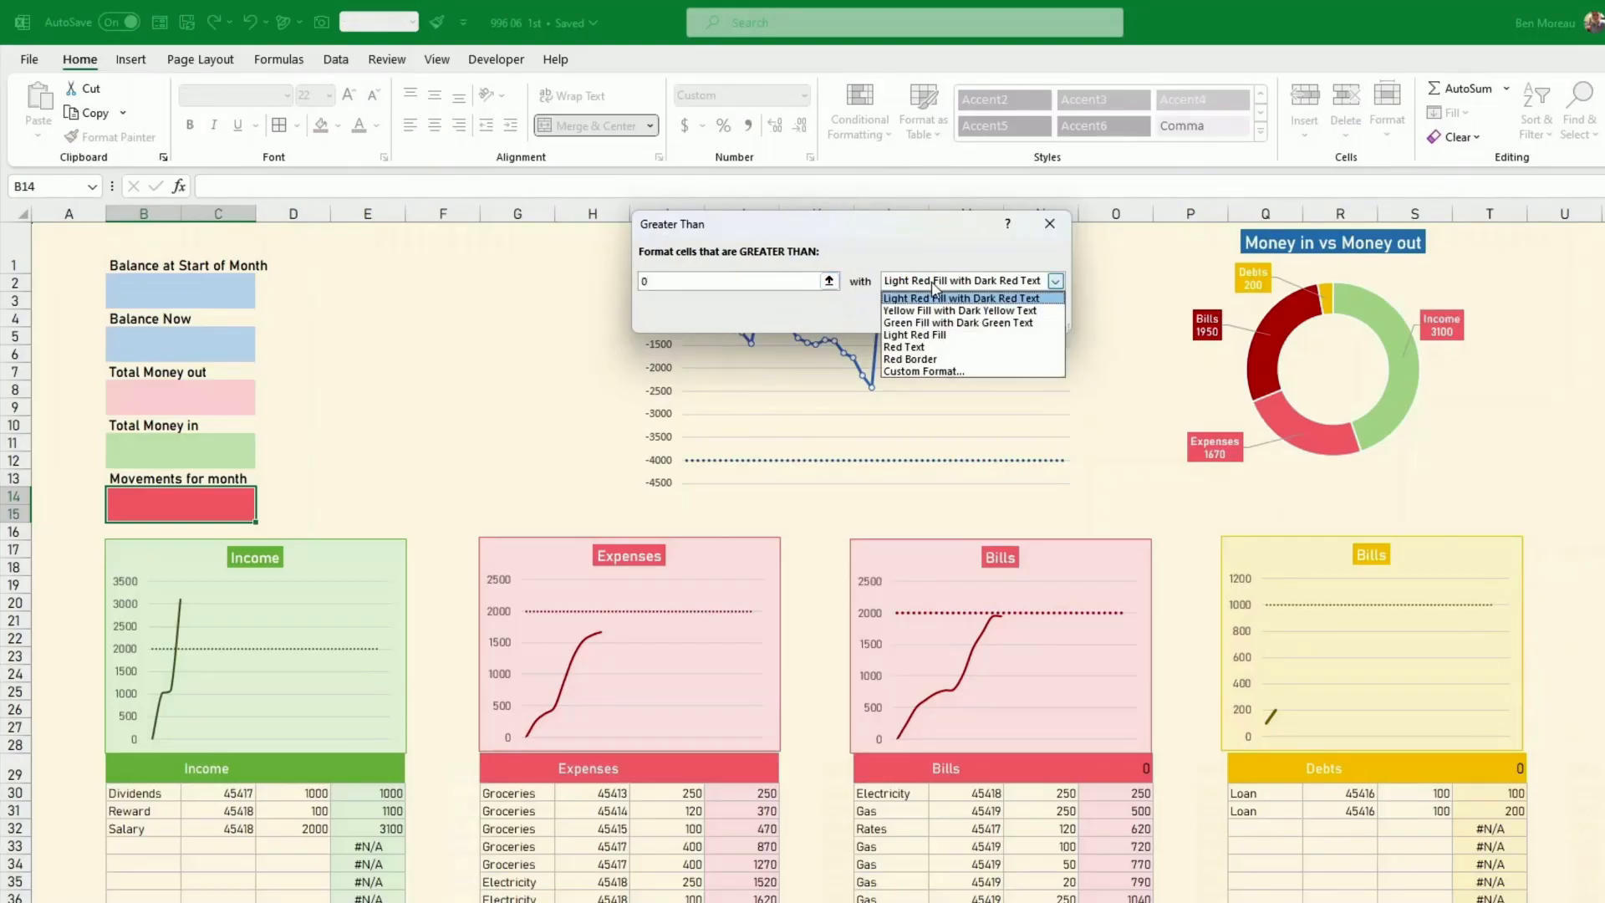
{"action": "left_click", "coordinate": [935, 378]}
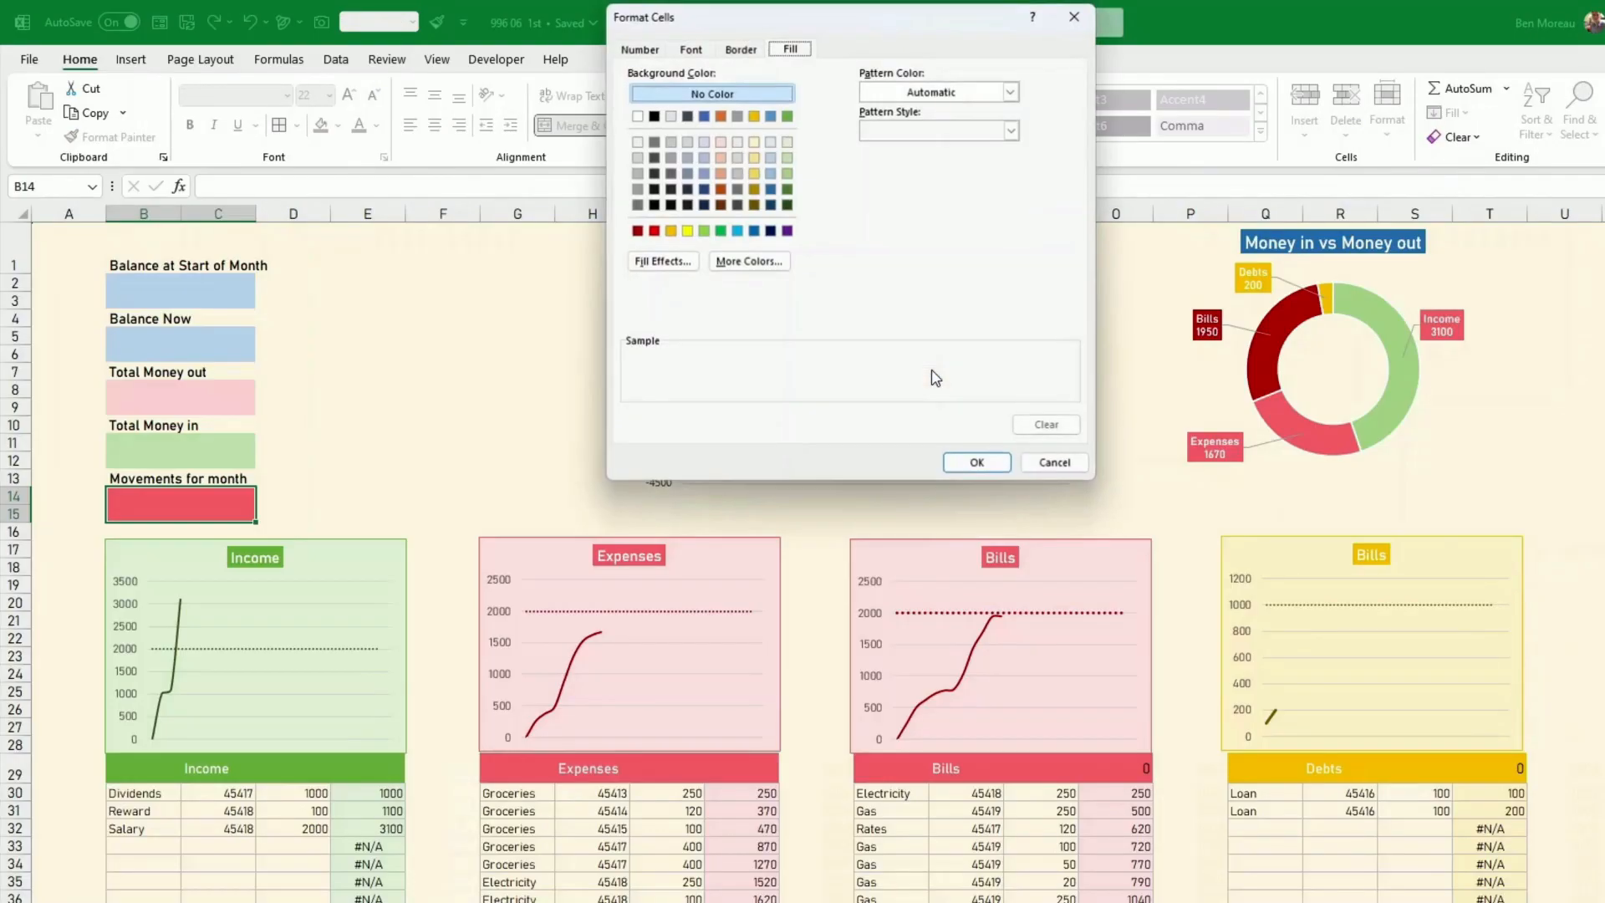
{"action": "left_click", "coordinate": [787, 157]}
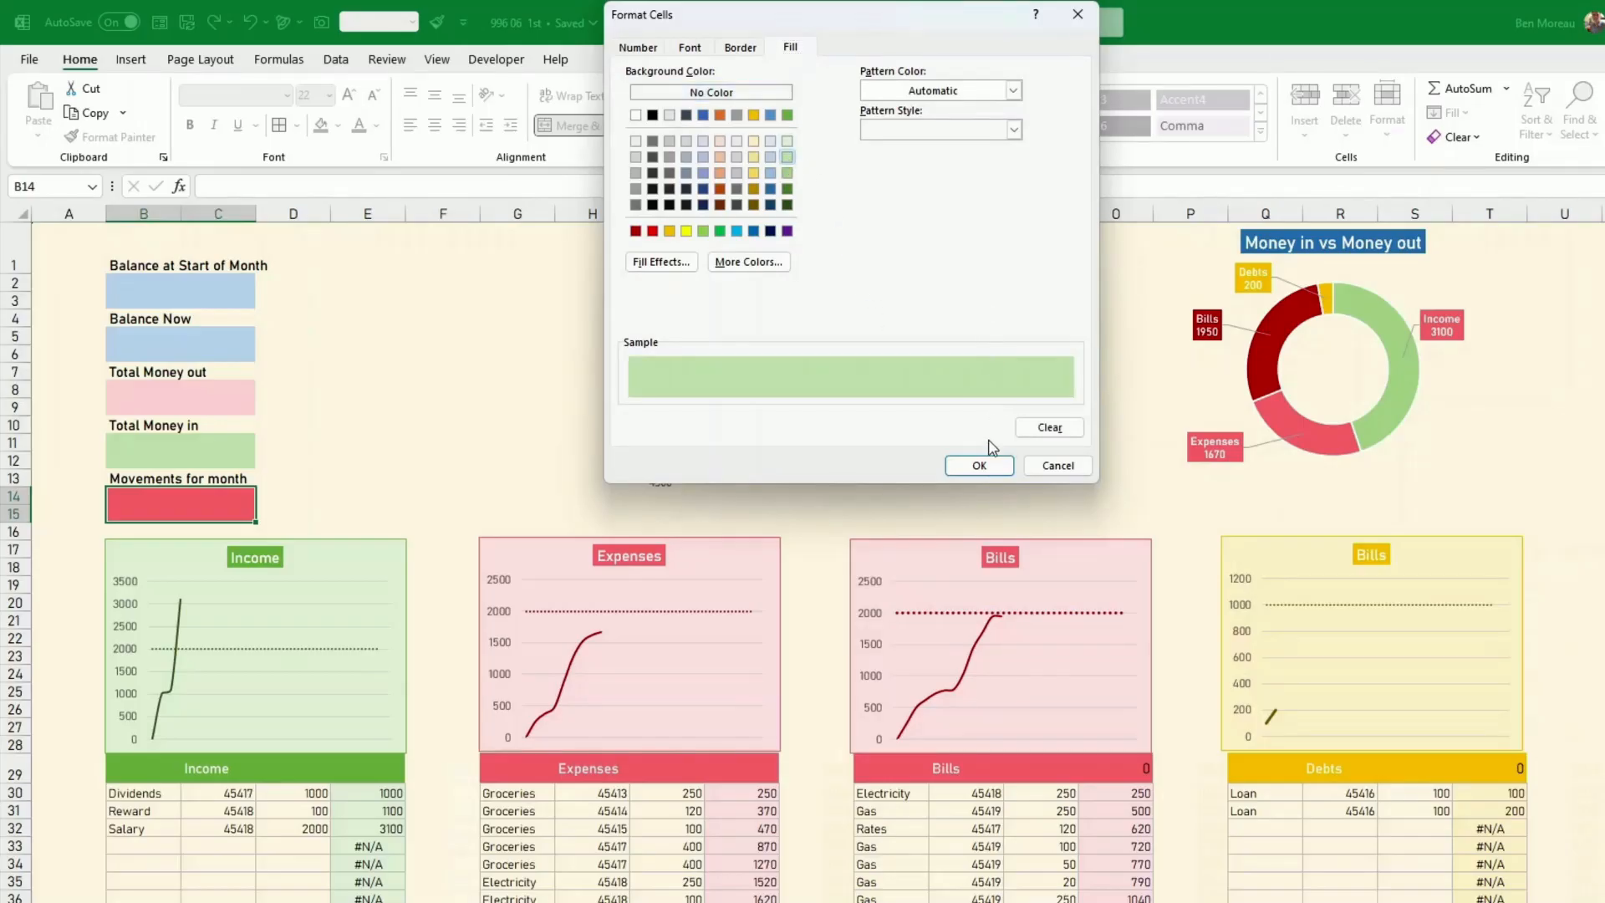
{"action": "left_click", "coordinate": [984, 465]}
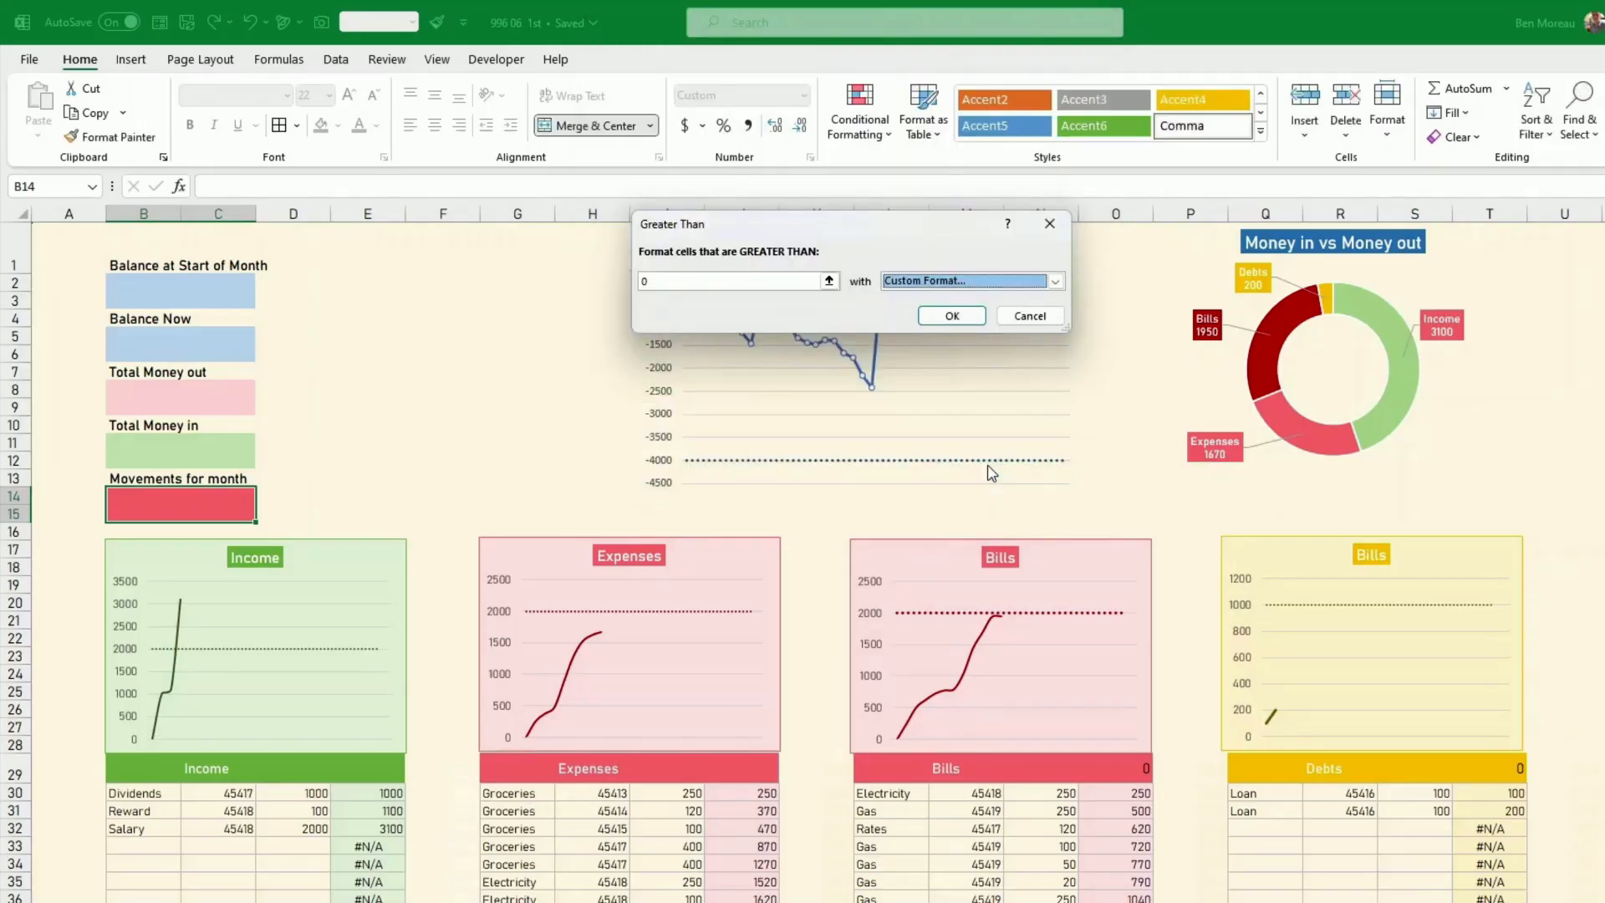
{"action": "left_click", "coordinate": [953, 316]}
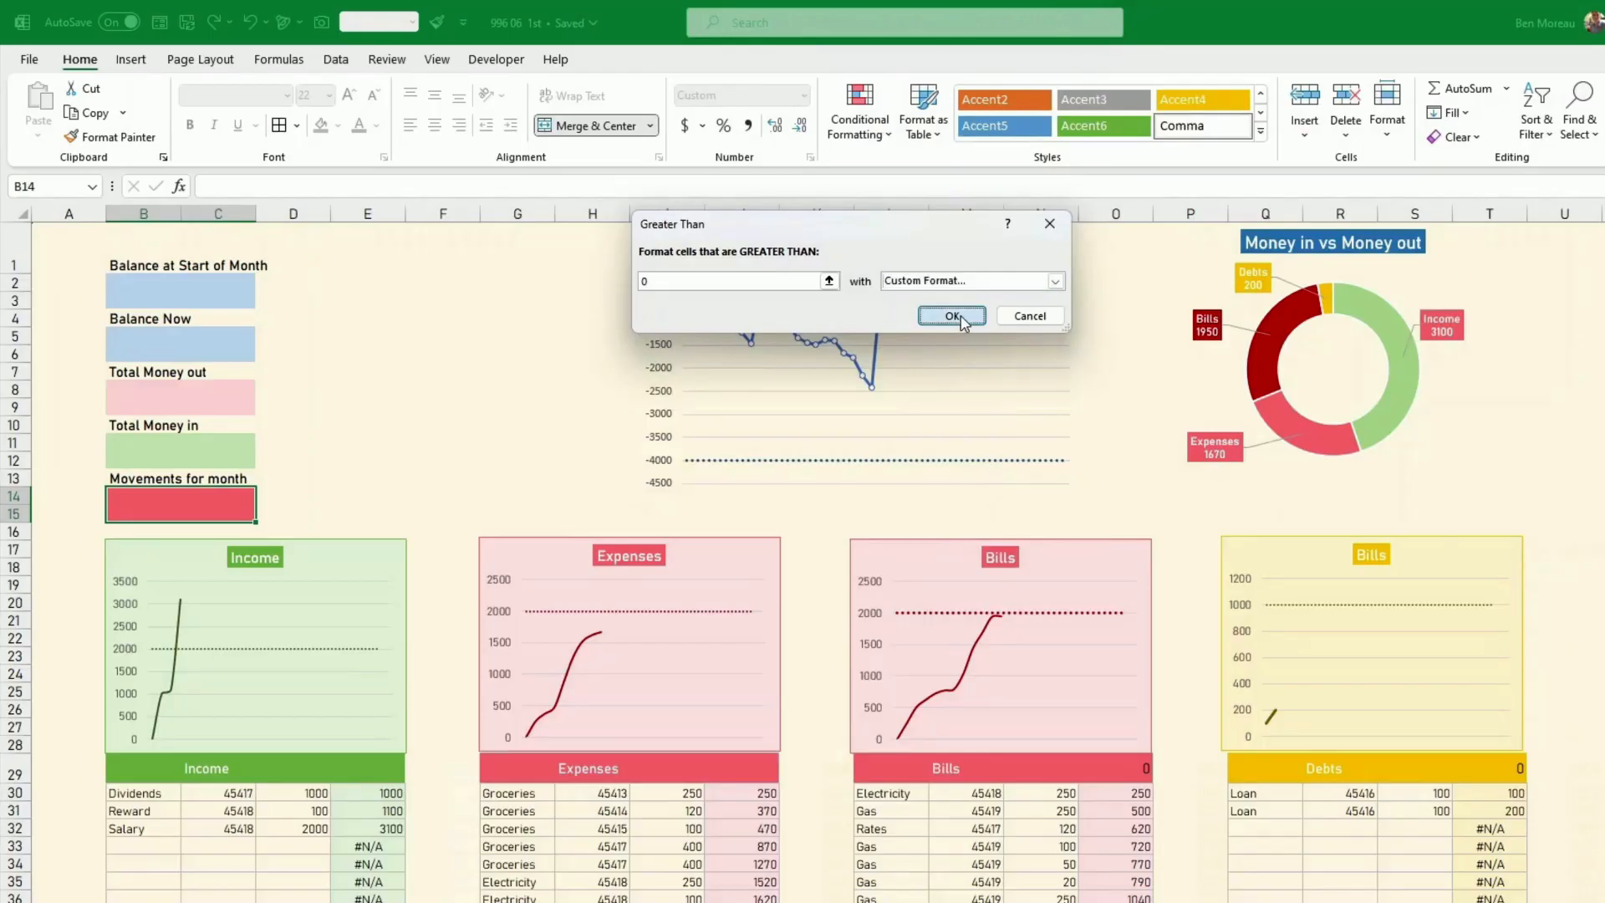
{"action": "left_click", "coordinate": [329, 510]}
Link the Total Money in value cell B11 to the Income total in D55
{"action": "left_click", "coordinate": [135, 454]}
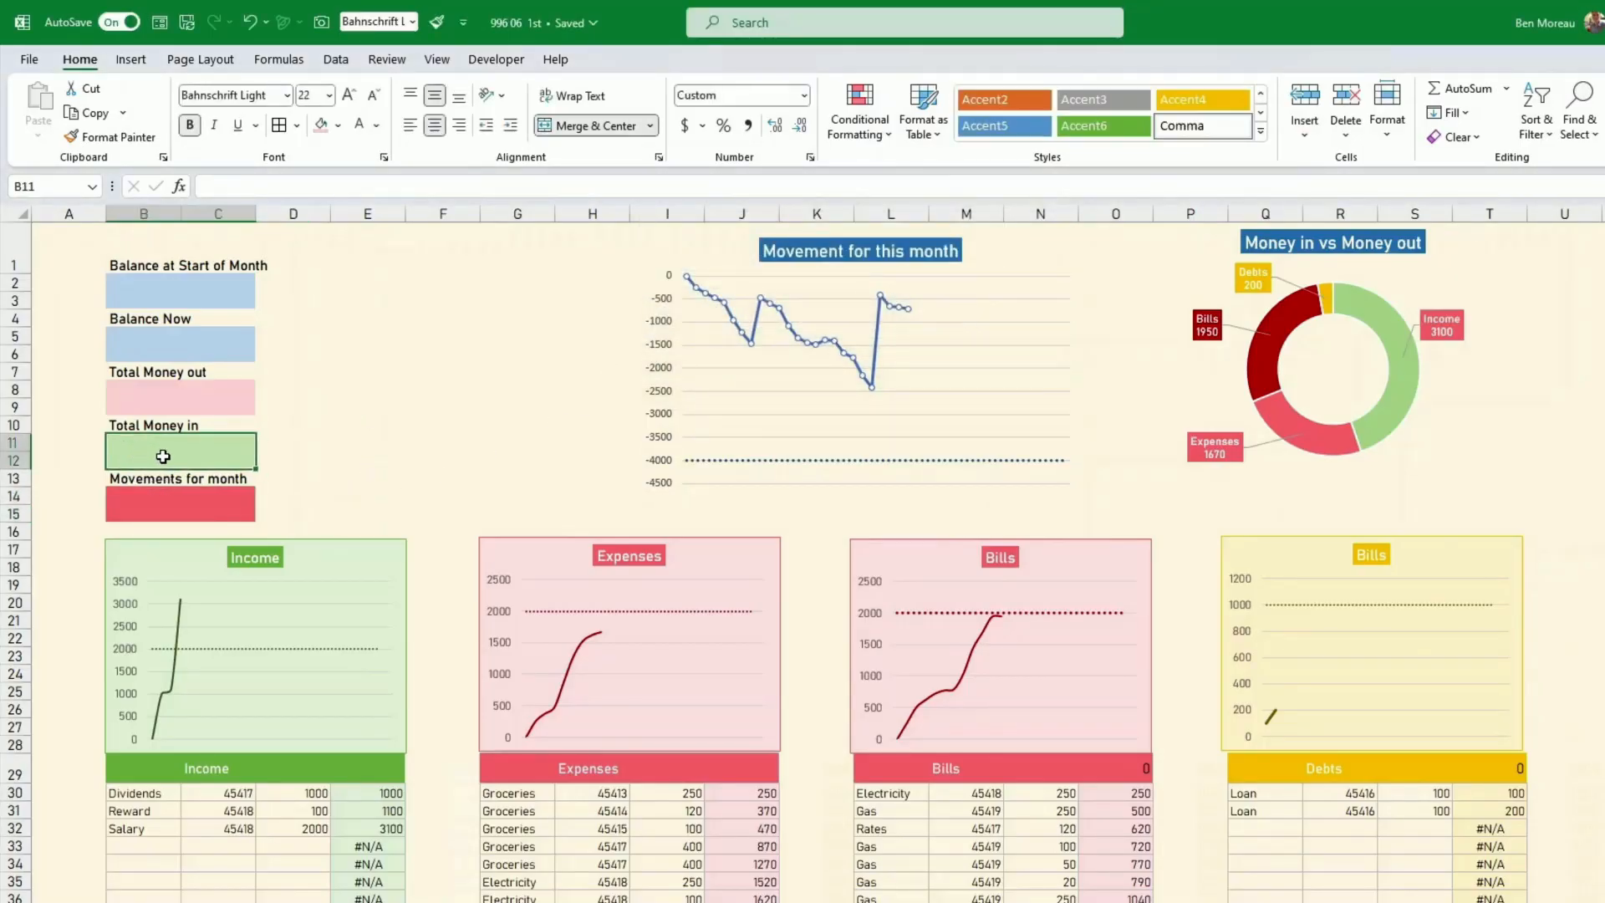
{"action": "type", "text": "="}
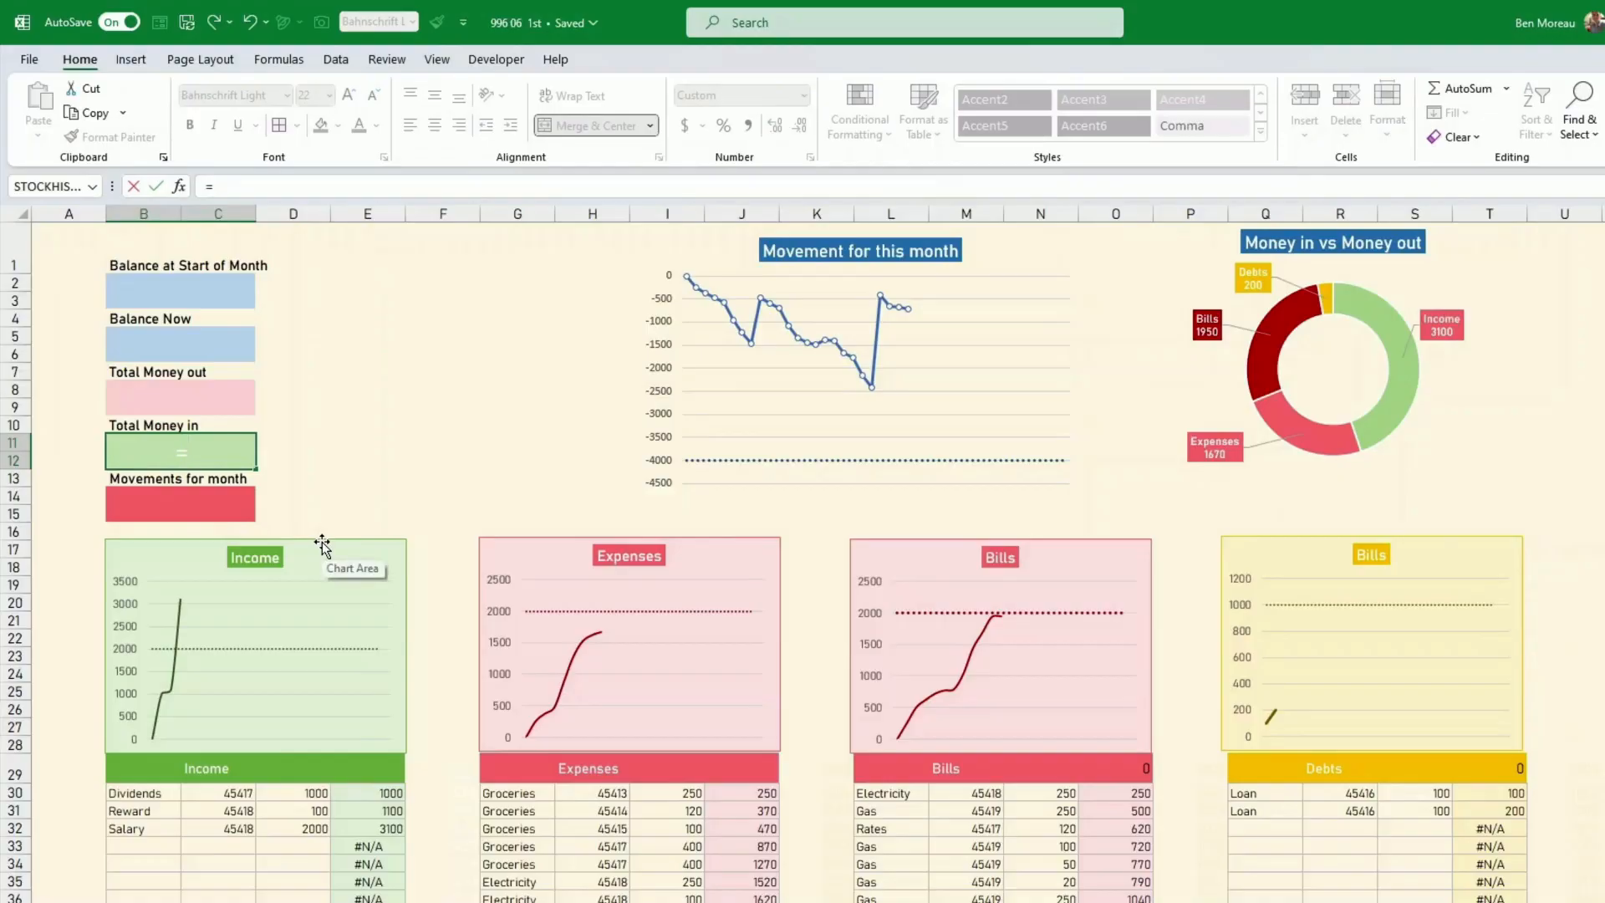
{"action": "scroll", "coordinate": [326, 552], "scroll_direction": "down", "scroll_amount": 6}
{"action": "left_click", "coordinate": [301, 867]}
{"action": "key", "text": "Return"}
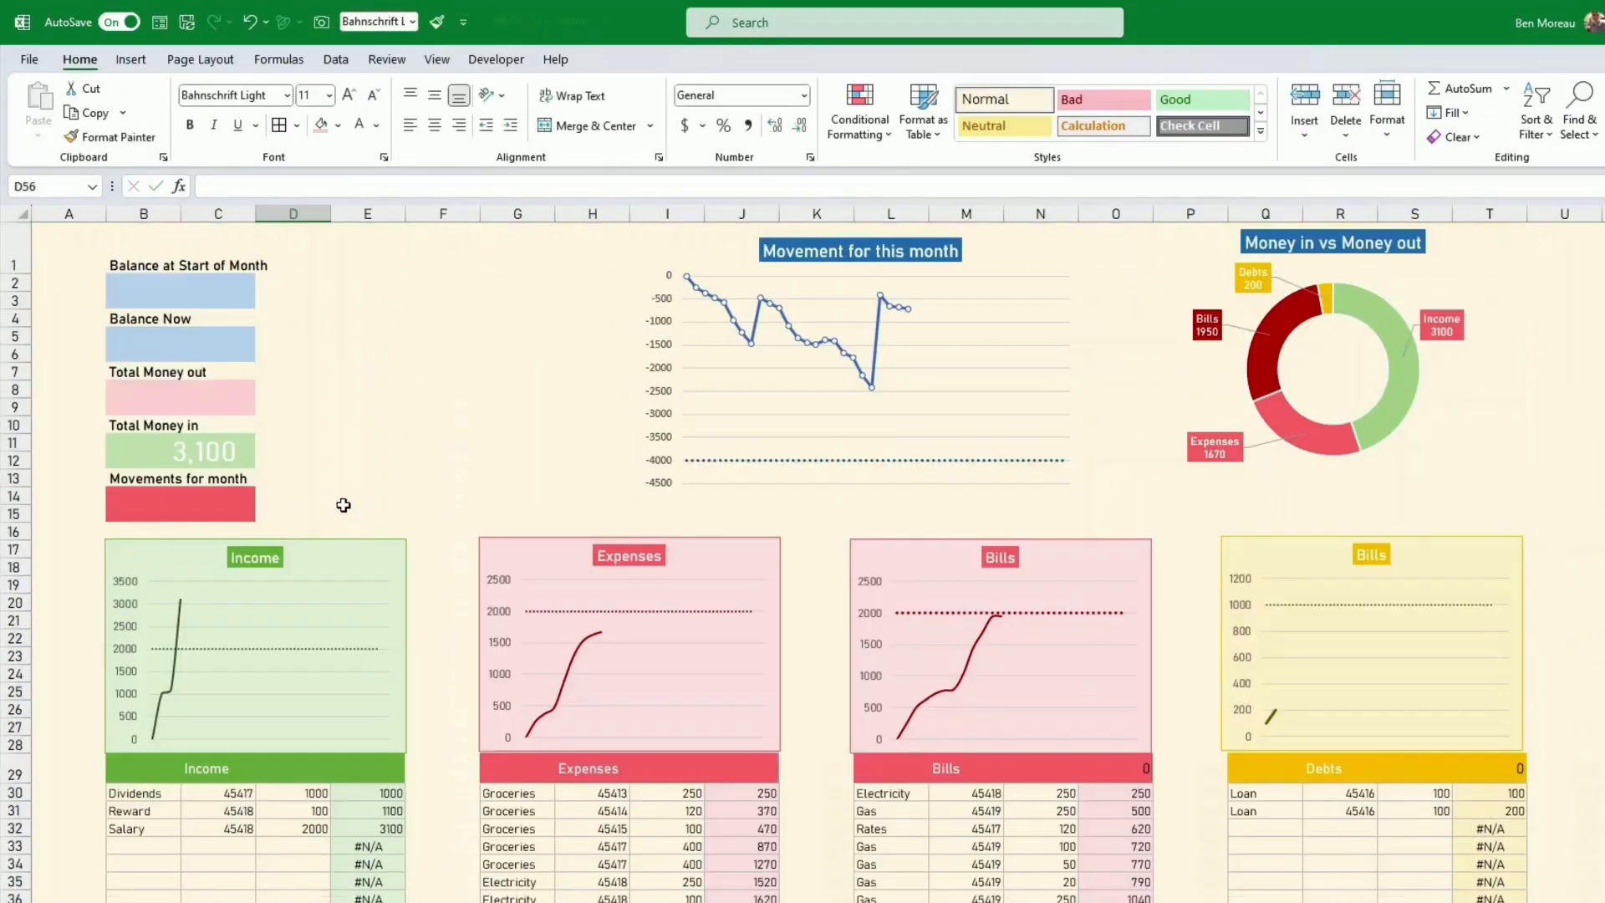
{"action": "left_click", "coordinate": [238, 454]}
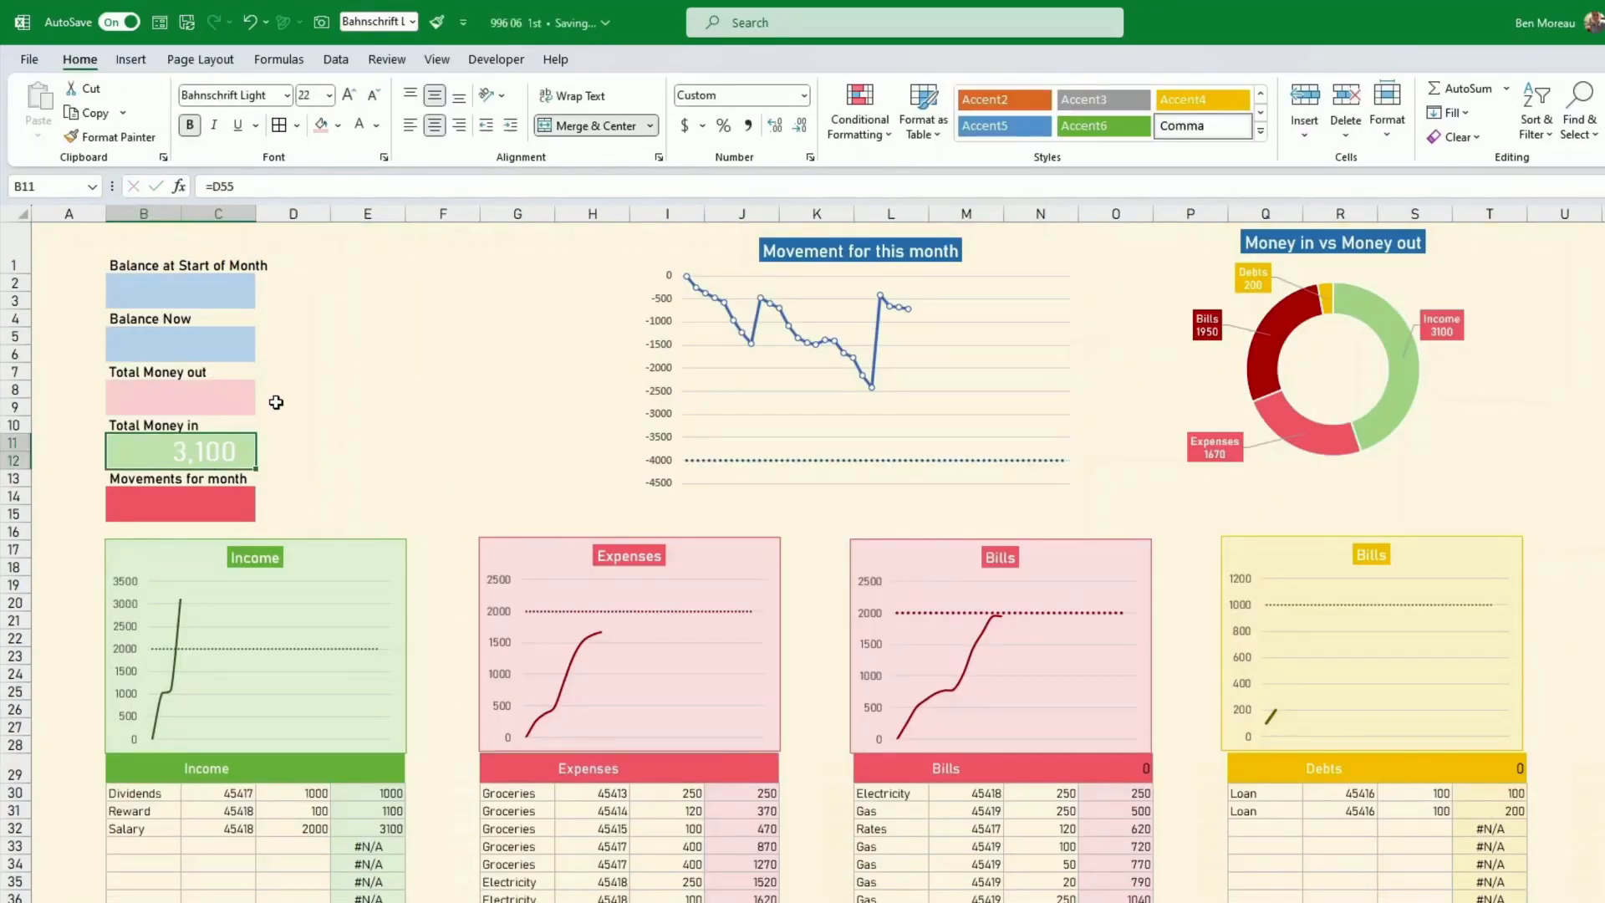
Fill the Expenses, Bills and Debts totals J64:J66 beside the transaction list with light pink
{"action": "scroll", "coordinate": [970, 591], "scroll_direction": "down", "scroll_amount": 13}
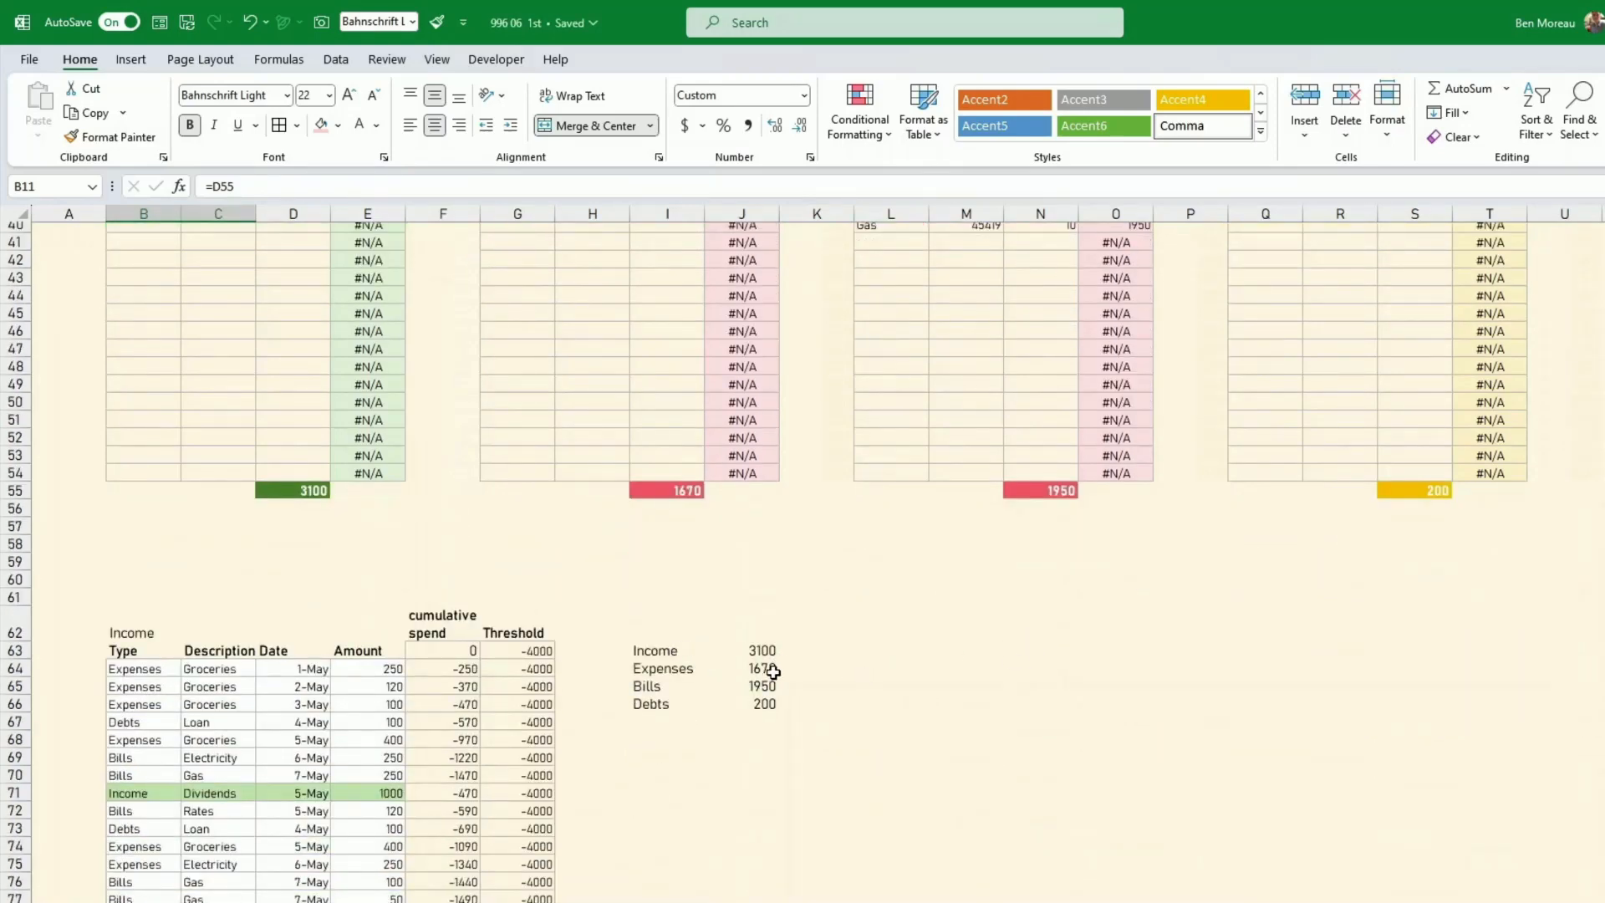
{"action": "left_click_drag", "start_coordinate": [767, 669], "coordinate": [763, 704]}
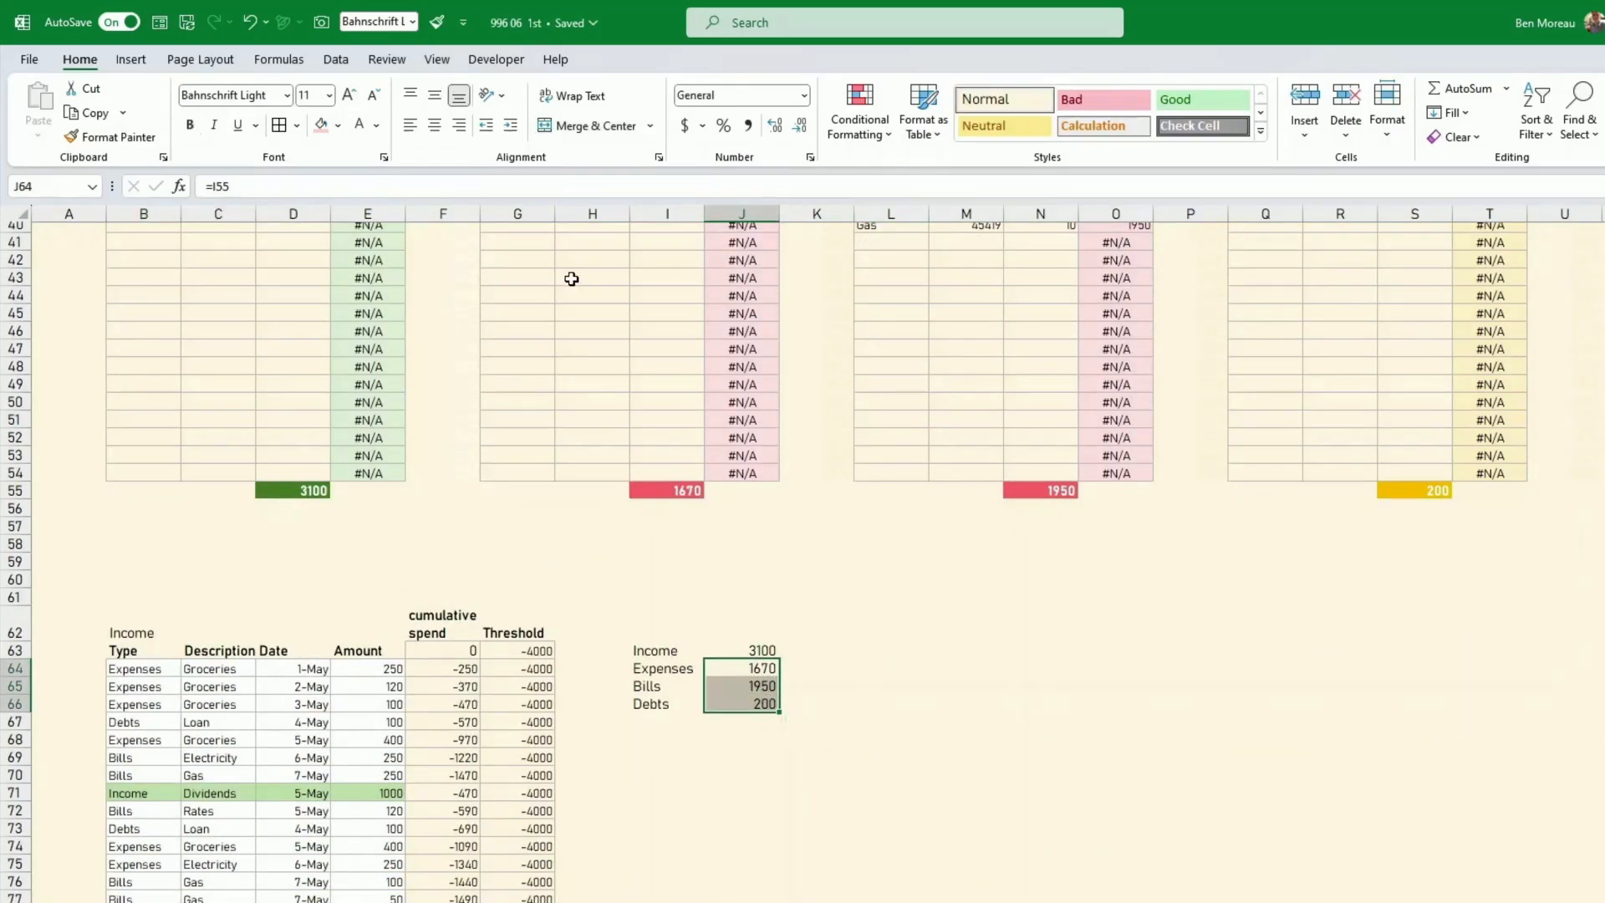
{"action": "left_click", "coordinate": [321, 124]}
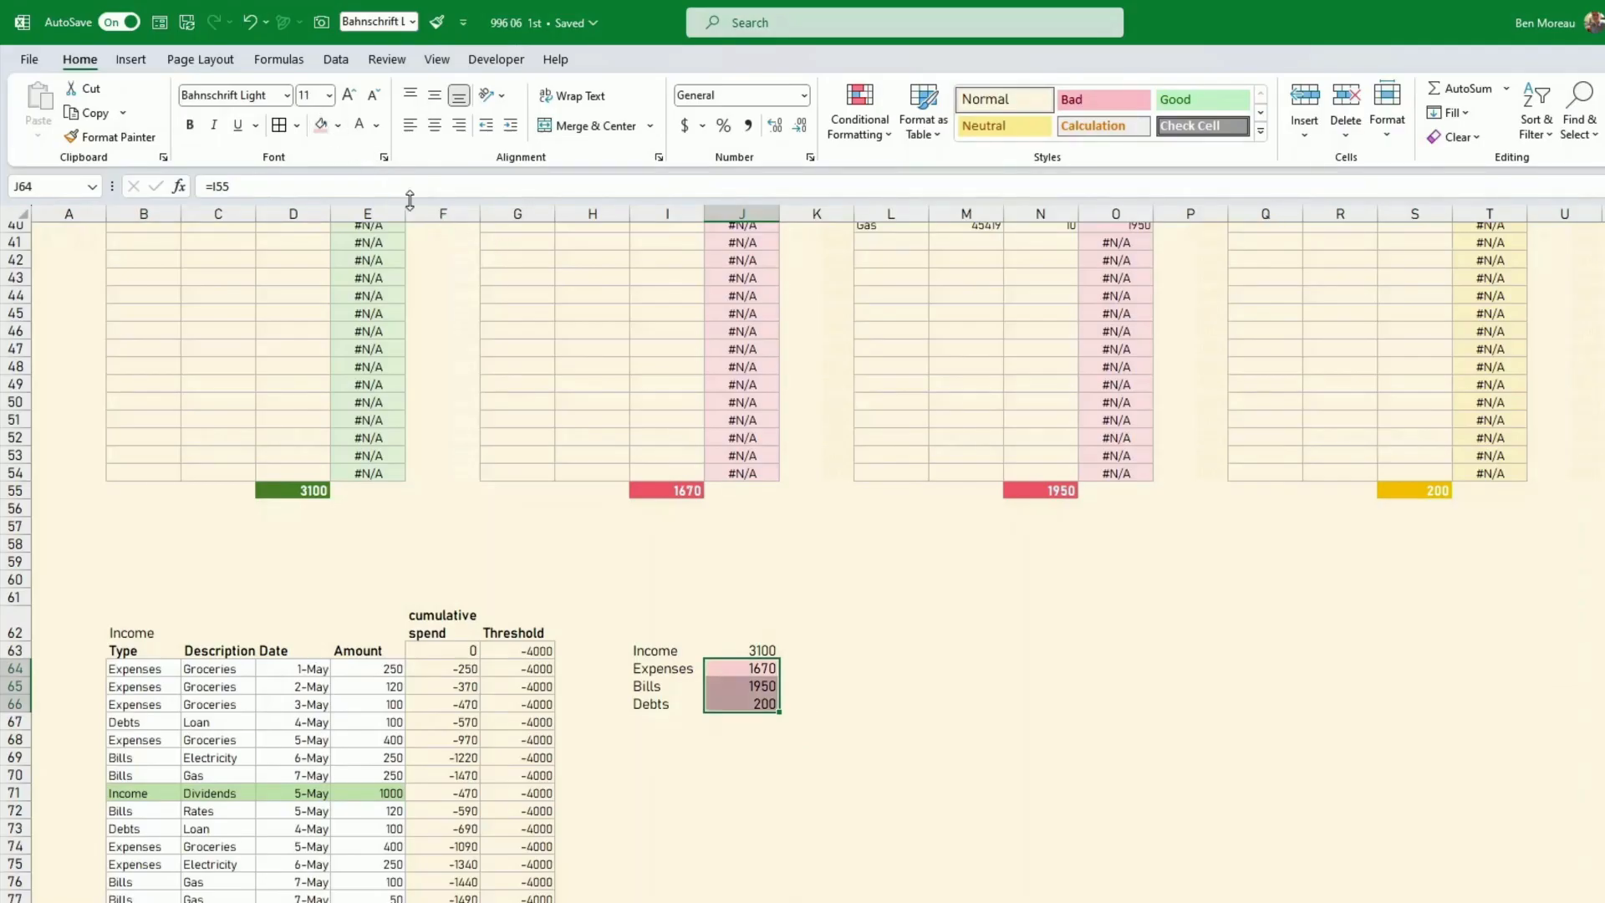
Sum the Expenses, Bills and Debts totals J64:J66 in cell K66 with AutoSum
{"action": "left_click", "coordinate": [794, 701]}
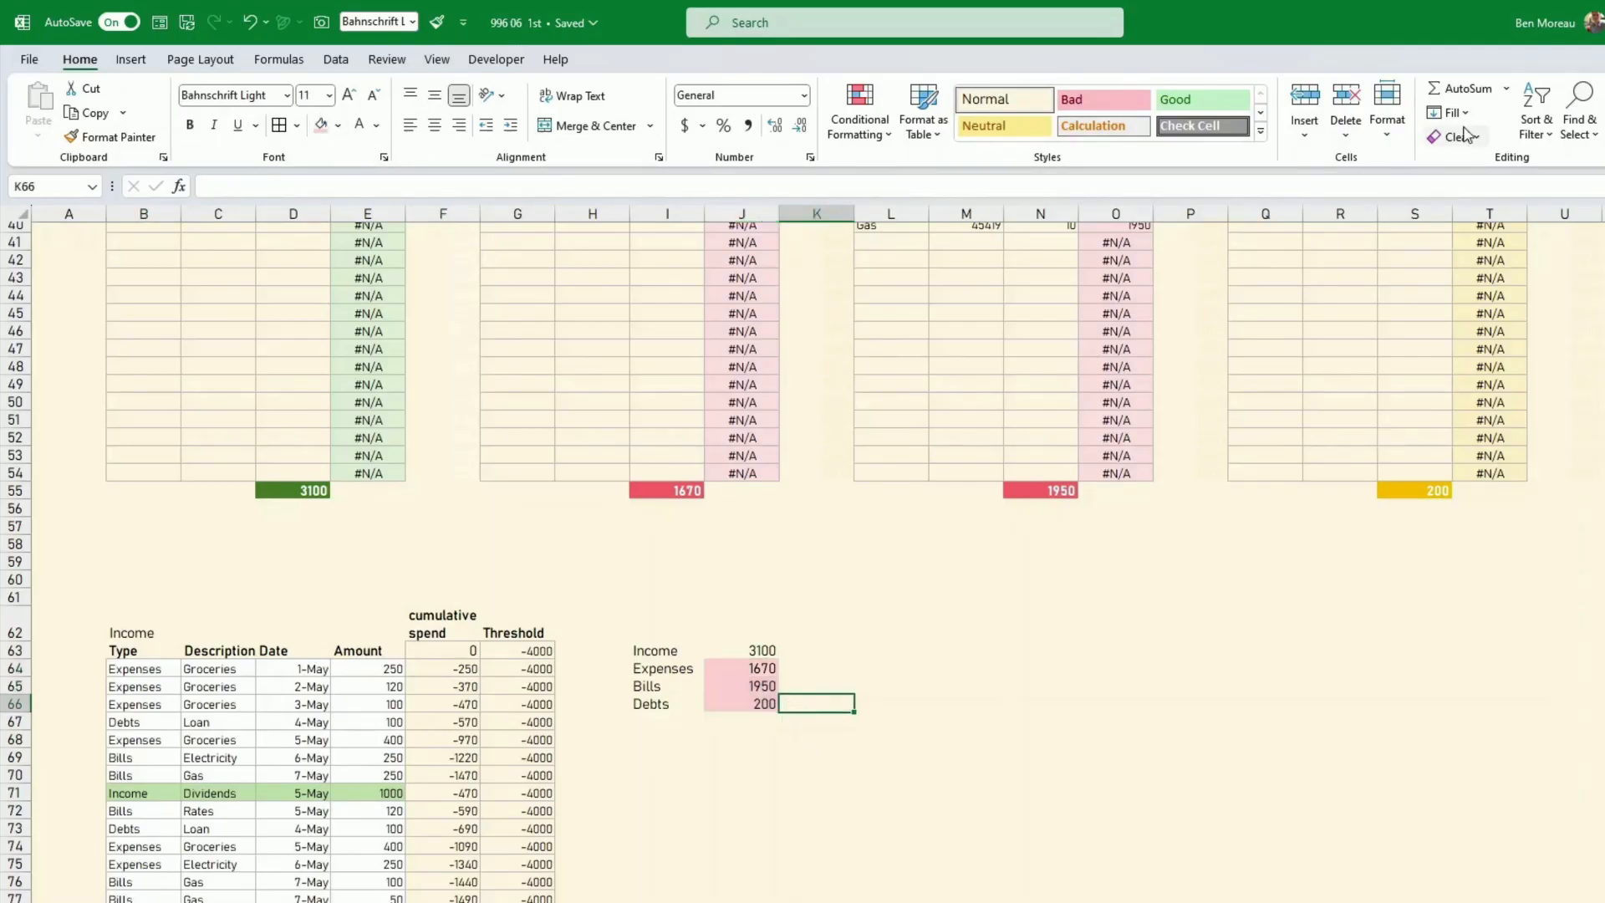
{"action": "left_click", "coordinate": [1463, 88]}
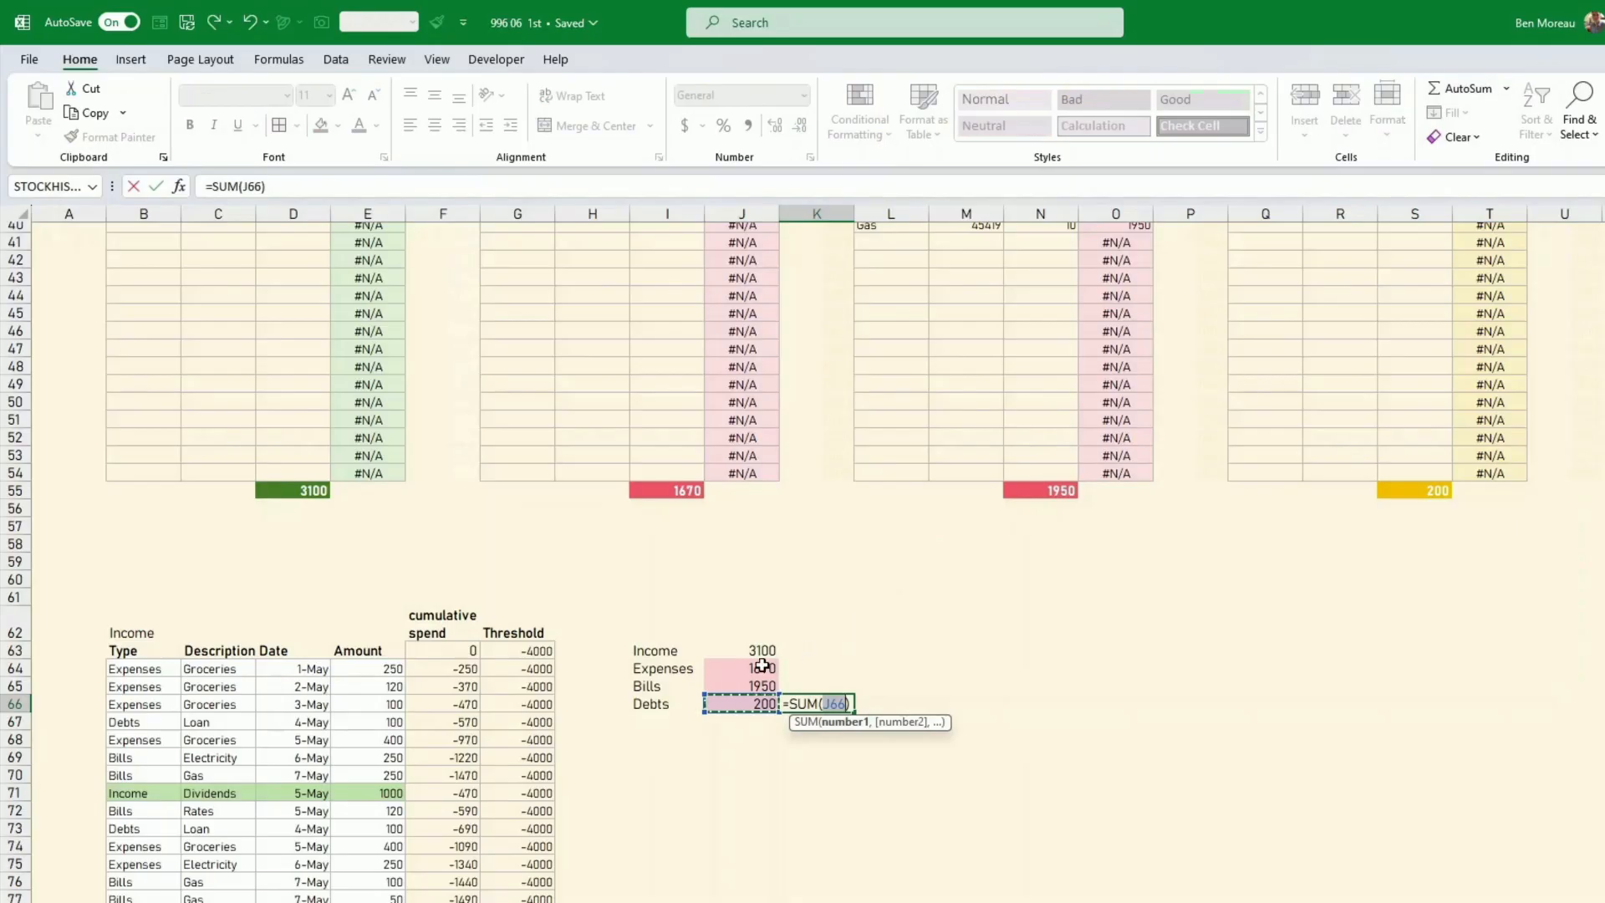
{"action": "left_click_drag", "start_coordinate": [760, 667], "coordinate": [759, 715]}
{"action": "key", "text": "Return"}
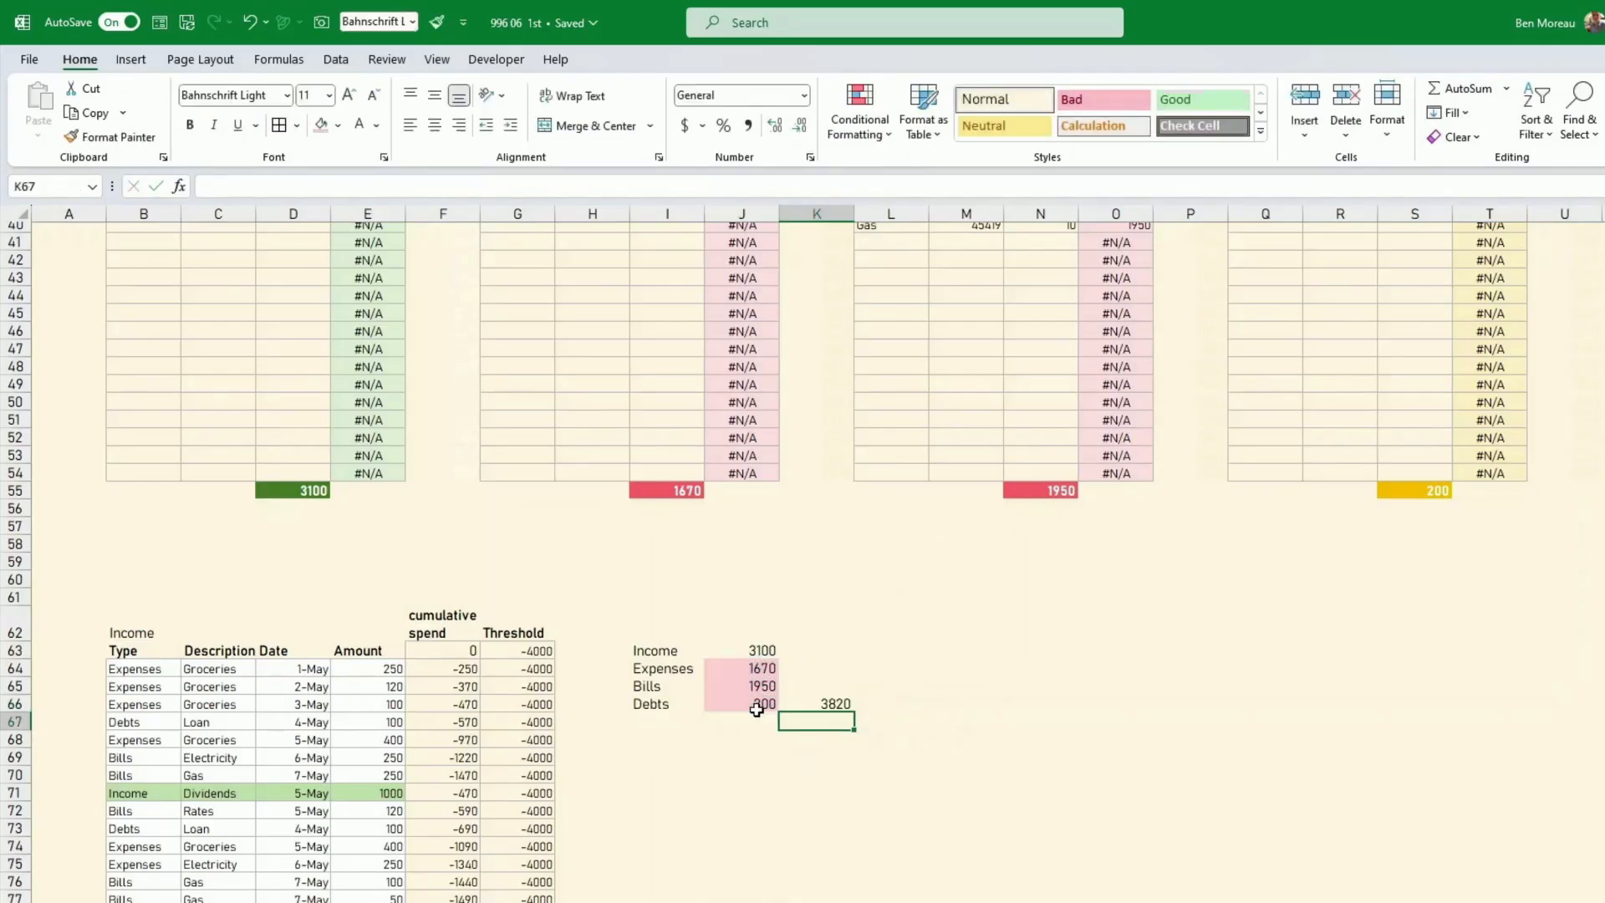
{"action": "left_click", "coordinate": [834, 701]}
Enter =-K66 in the Total Money out value cell B8 to show the combined outgoings as a negative amount
{"action": "scroll", "coordinate": [816, 619], "scroll_direction": "up", "scroll_amount": 13}
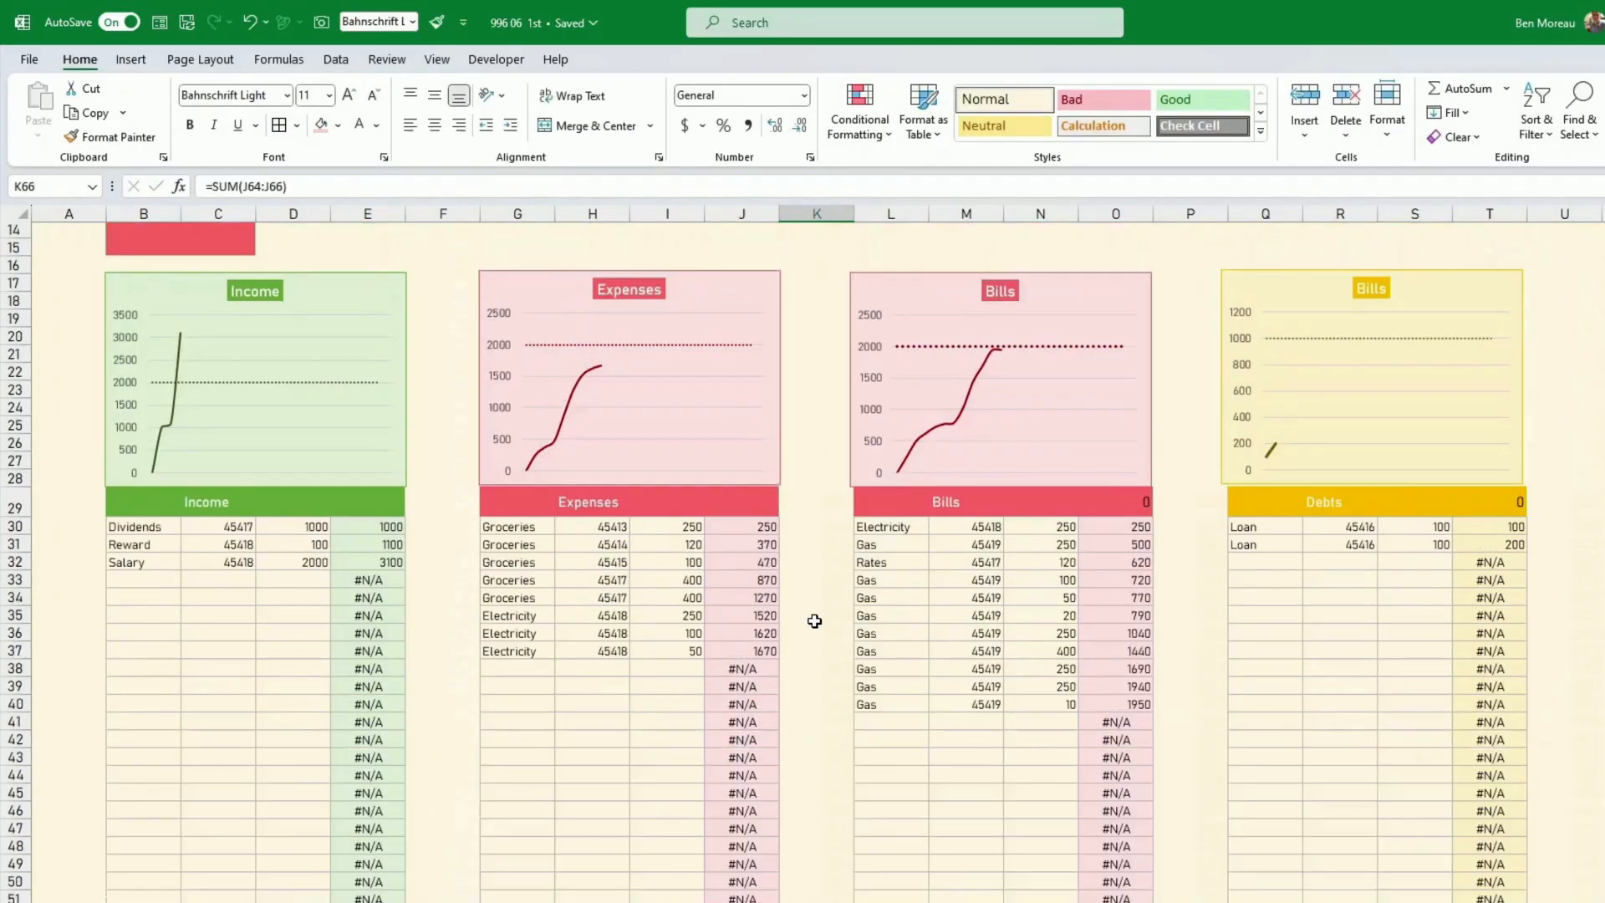
{"action": "left_click", "coordinate": [184, 355]}
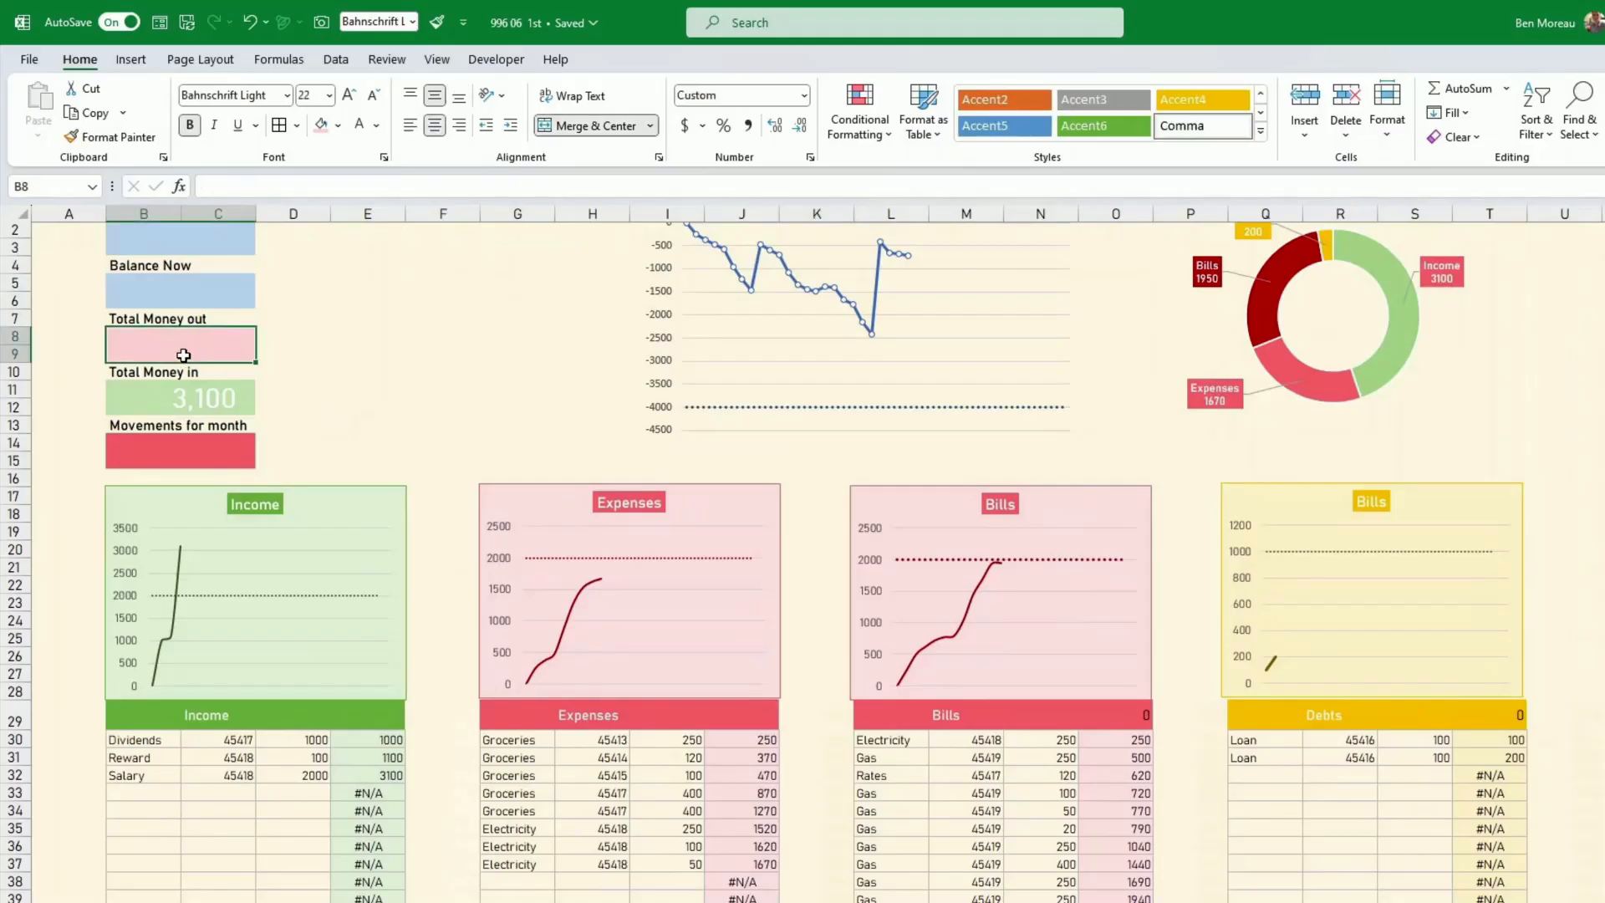
{"action": "type", "text": "=-"}
{"action": "scroll", "coordinate": [497, 446], "scroll_direction": "down", "scroll_amount": 10}
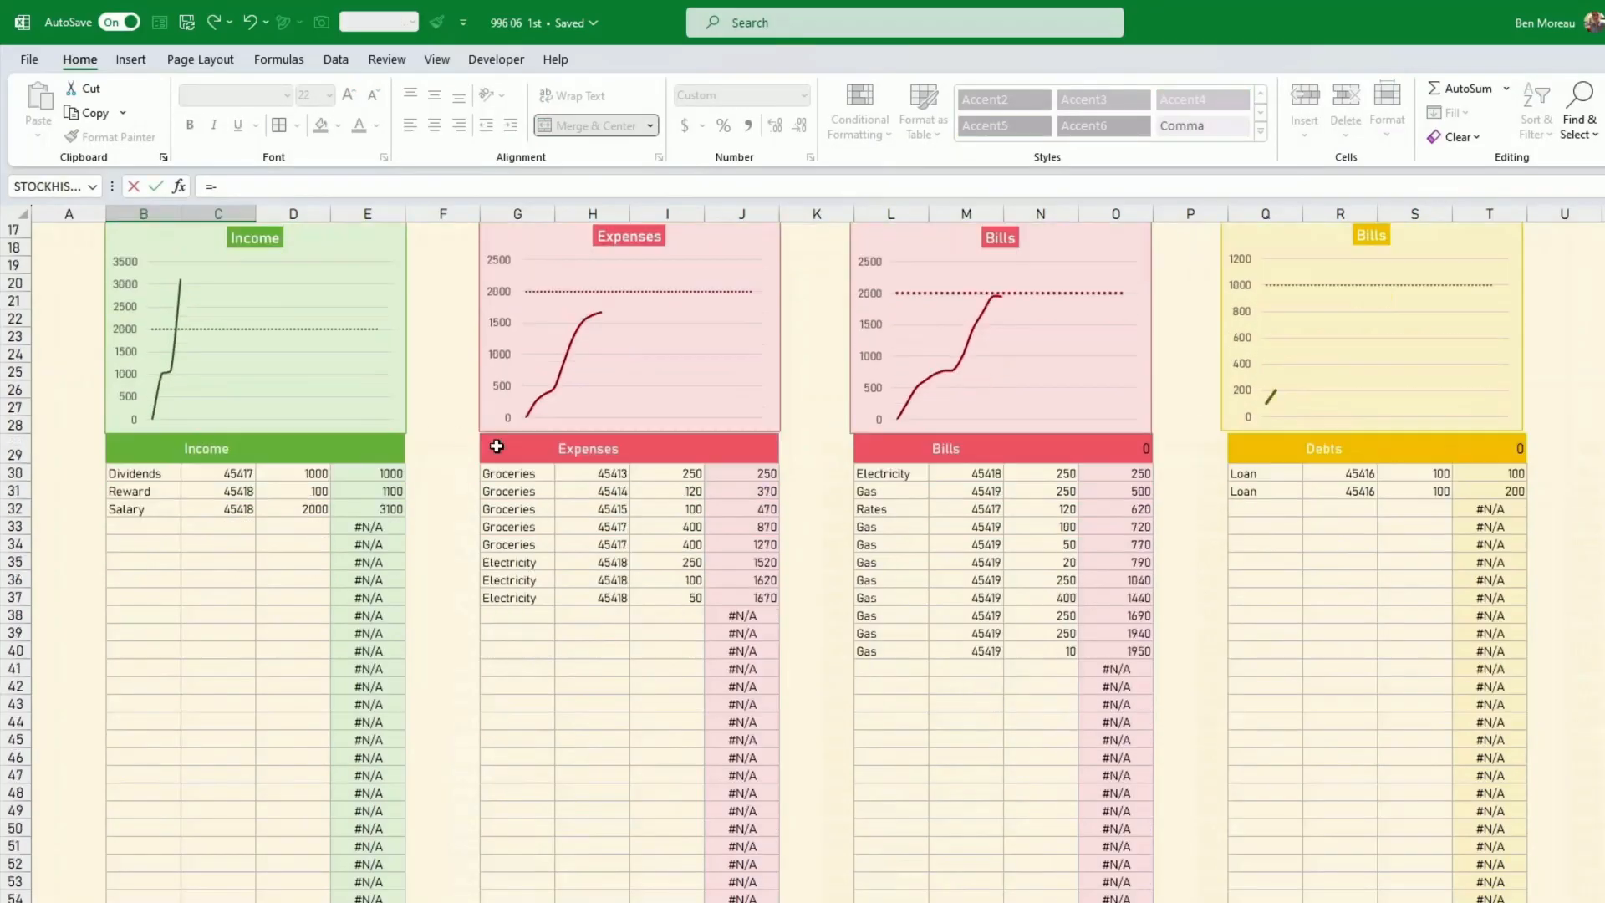
{"action": "left_click", "coordinate": [842, 866]}
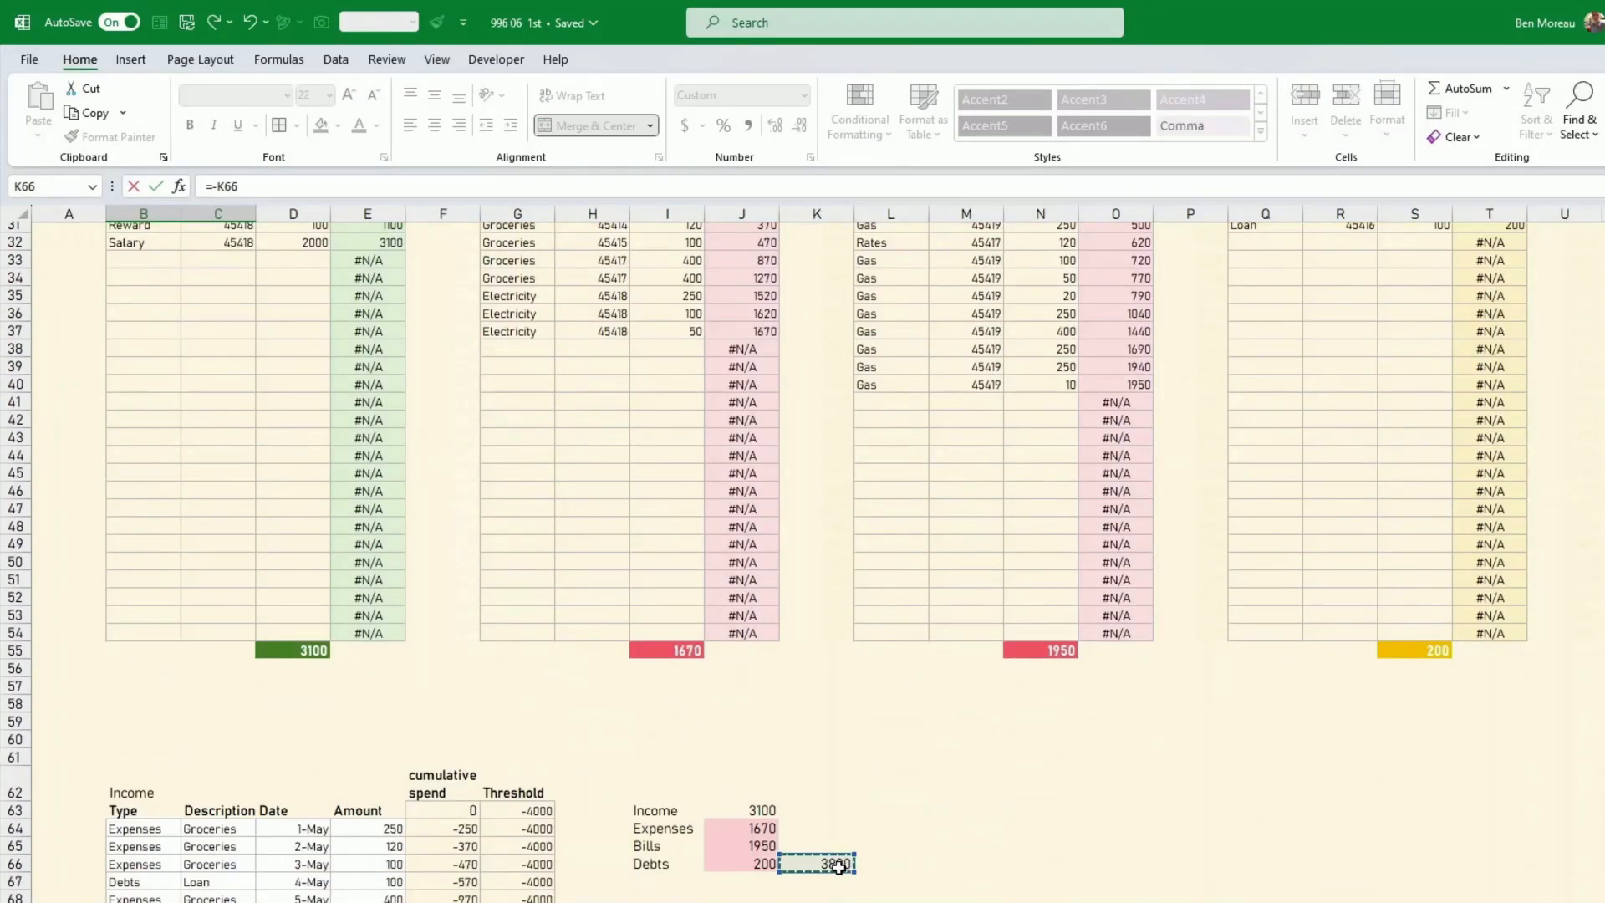
{"action": "key", "text": "Return"}
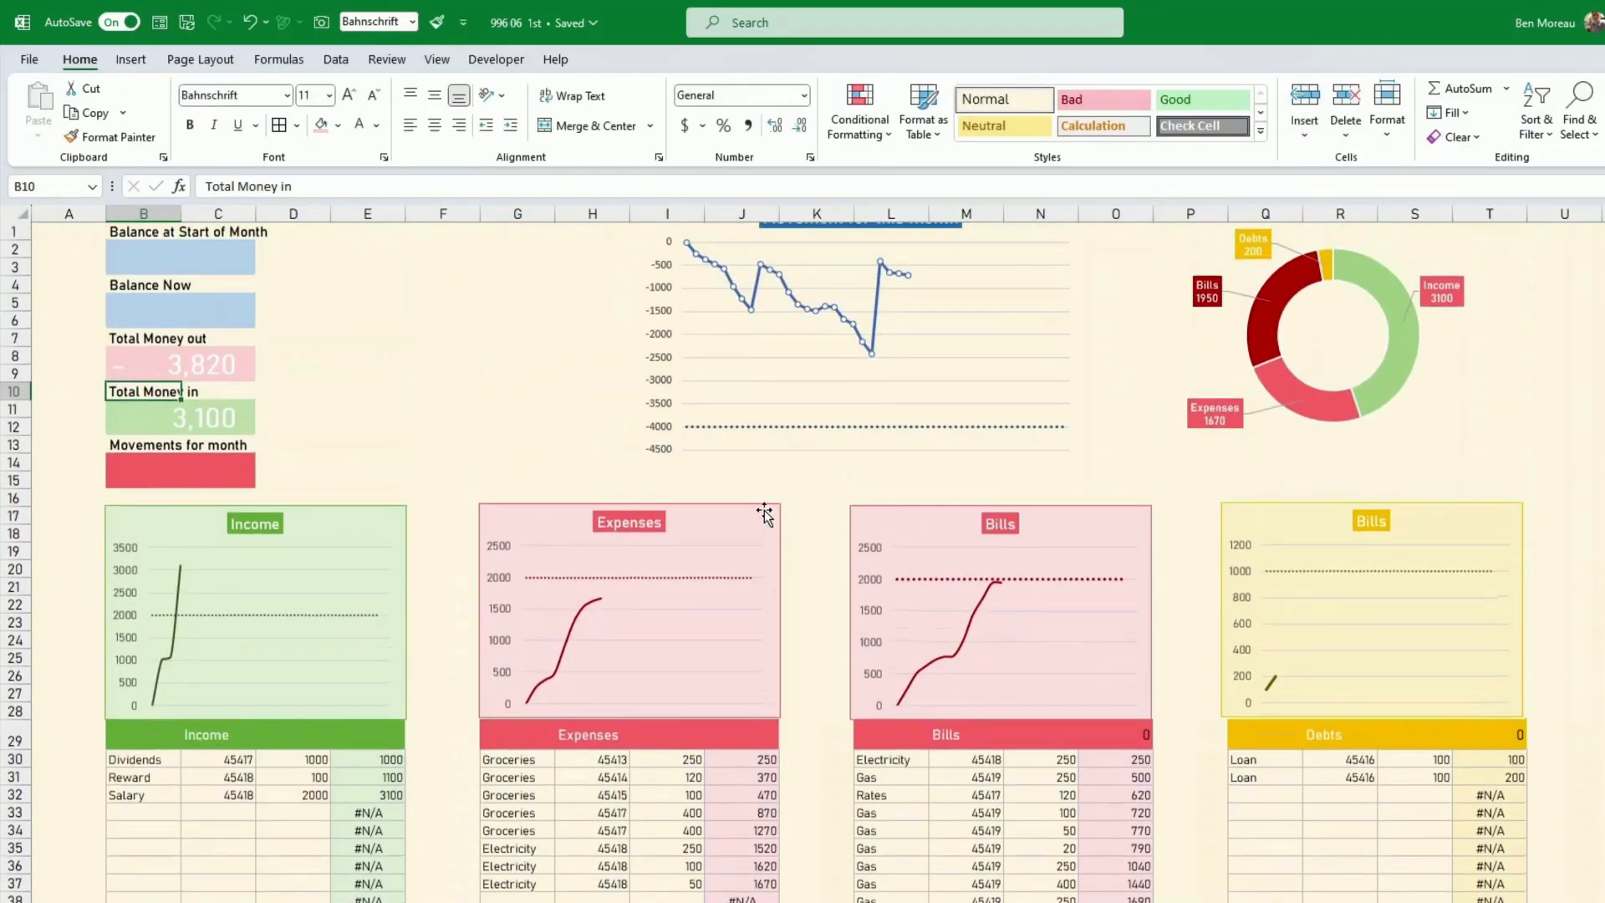
Fill the Total Money out value cell B8 with the darker pink-red recent colour
{"action": "left_click", "coordinate": [251, 368]}
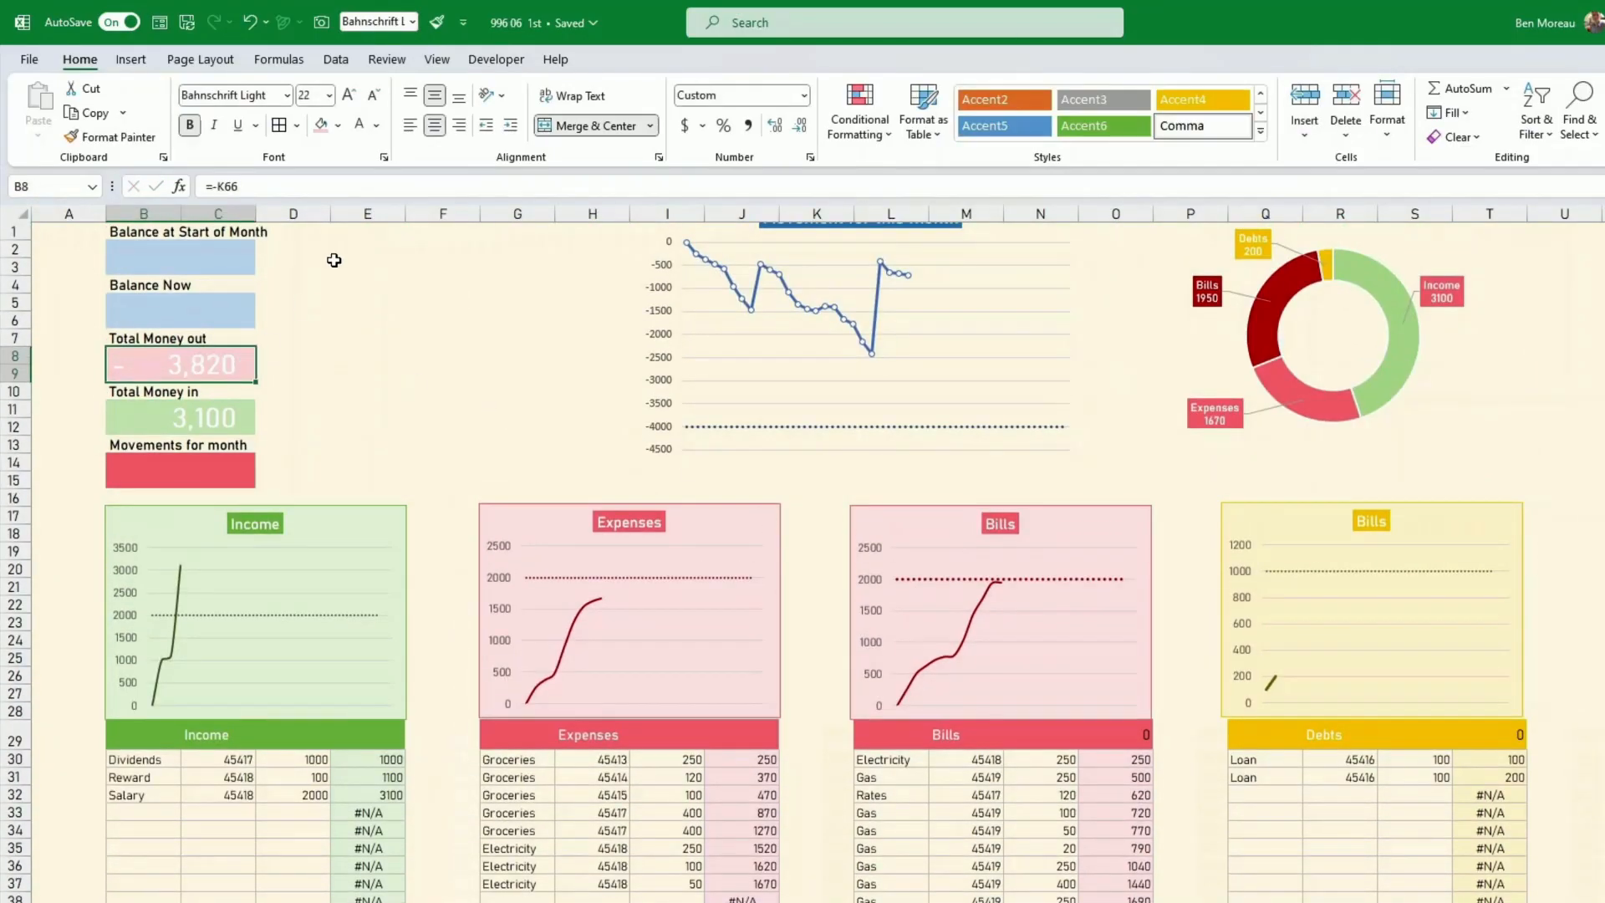
{"action": "left_click", "coordinate": [340, 125]}
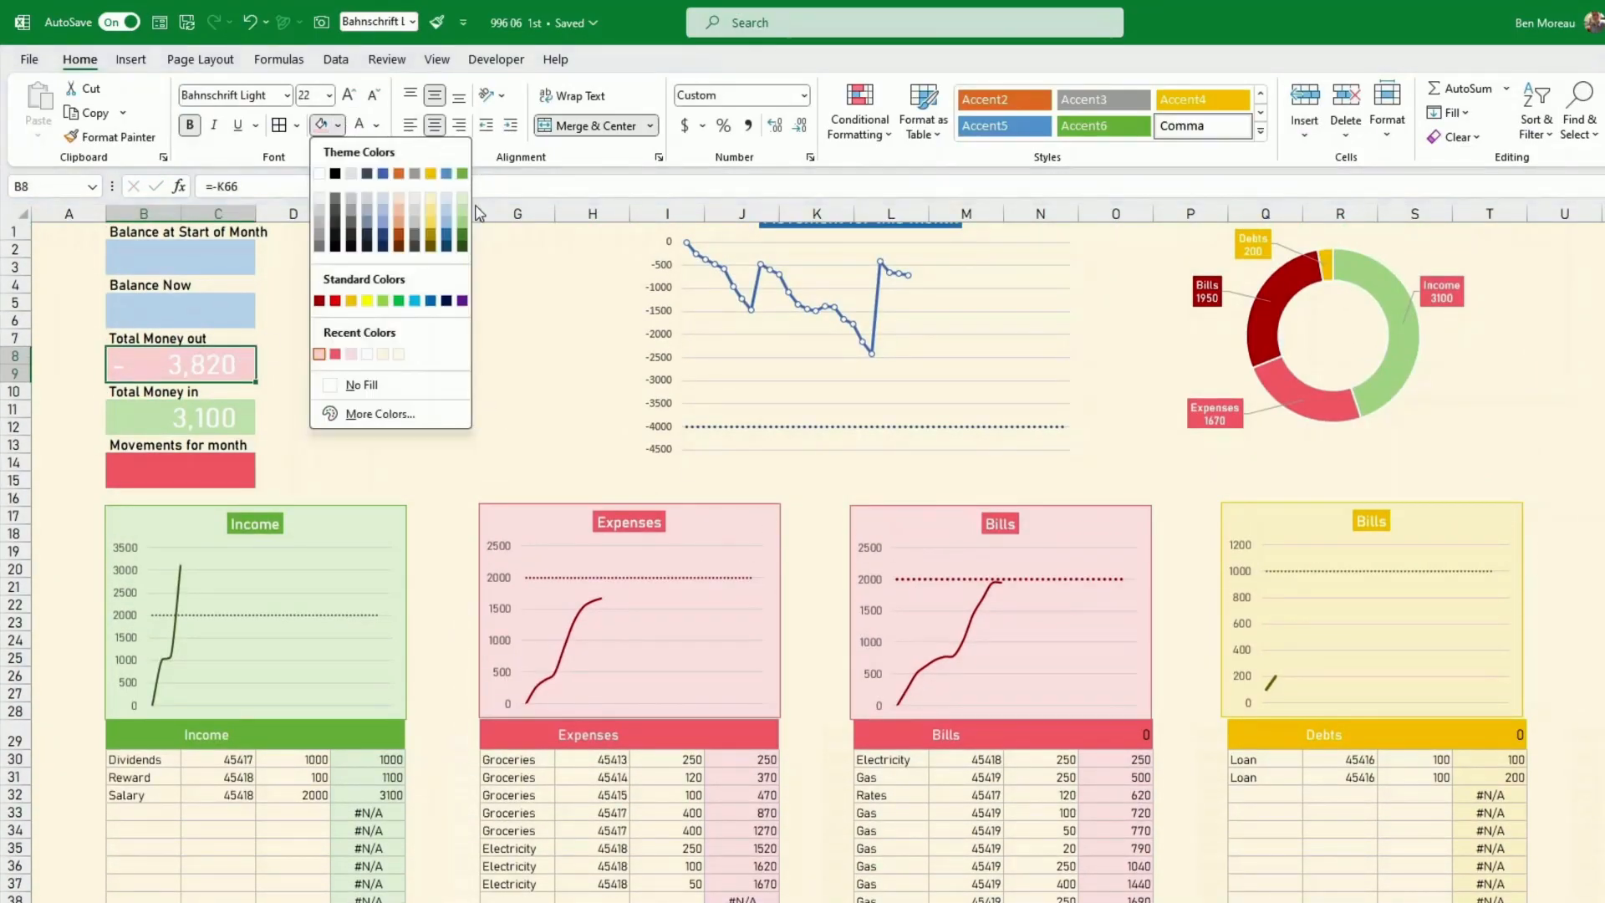
{"action": "left_click", "coordinate": [335, 355]}
{"action": "left_click", "coordinate": [363, 374]}
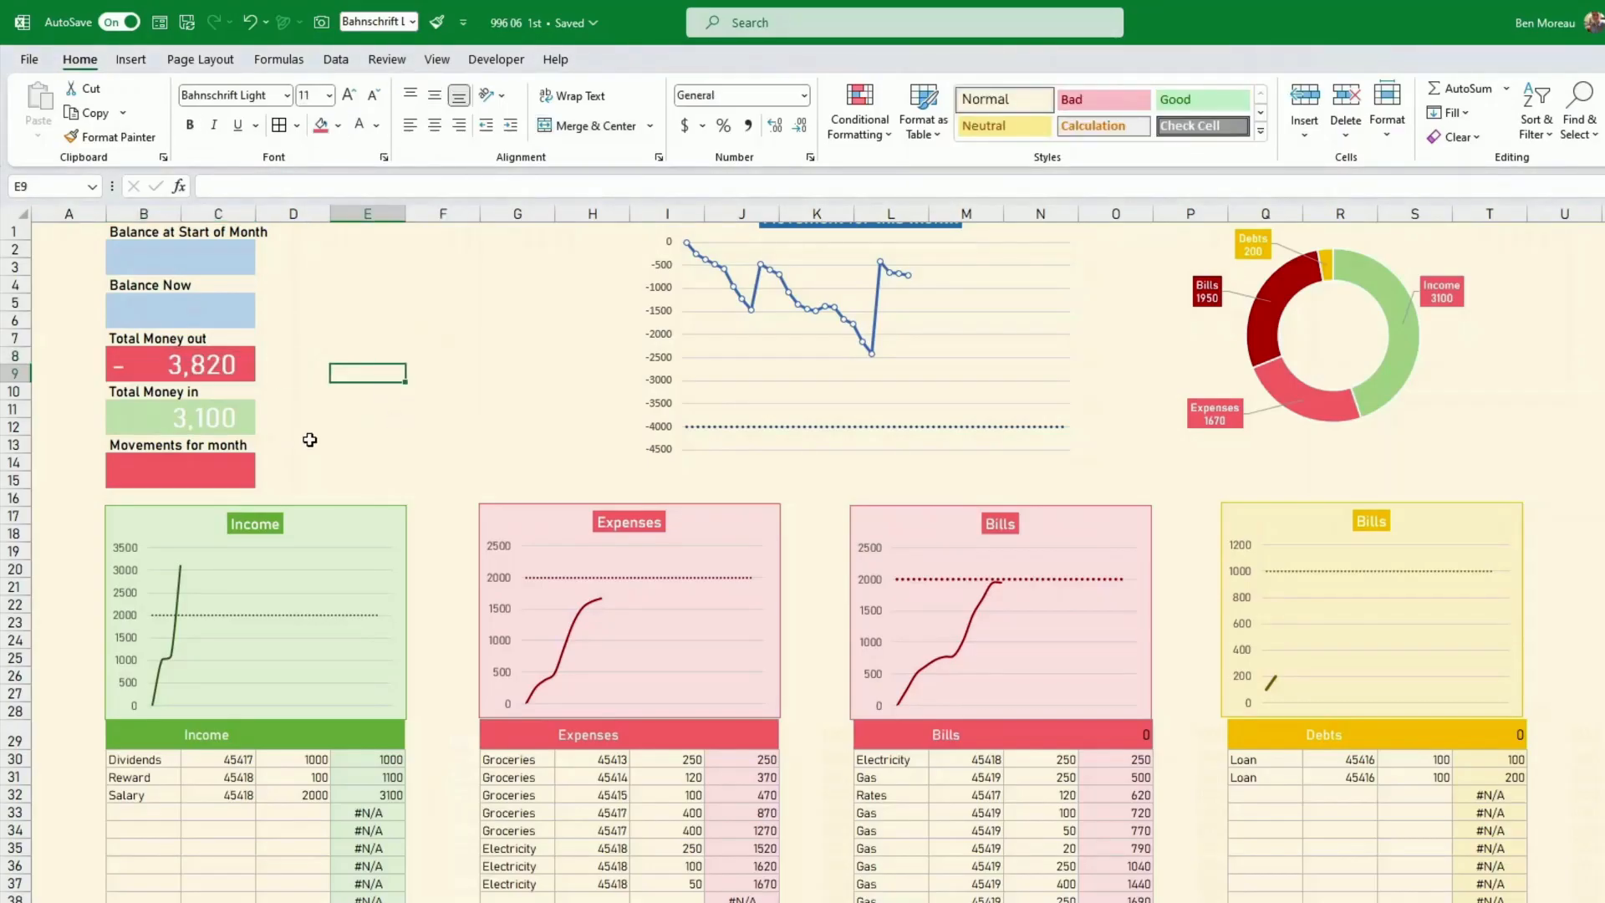
Enter =B8+B11 in the Movements for month value cell B14 to add money out and money in
{"action": "left_click", "coordinate": [230, 471]}
{"action": "type", "text": "="}
{"action": "key", "text": "Up"}
{"action": "key", "text": "Up"}
{"action": "key", "text": "Up"}
{"action": "key", "text": "Up"}
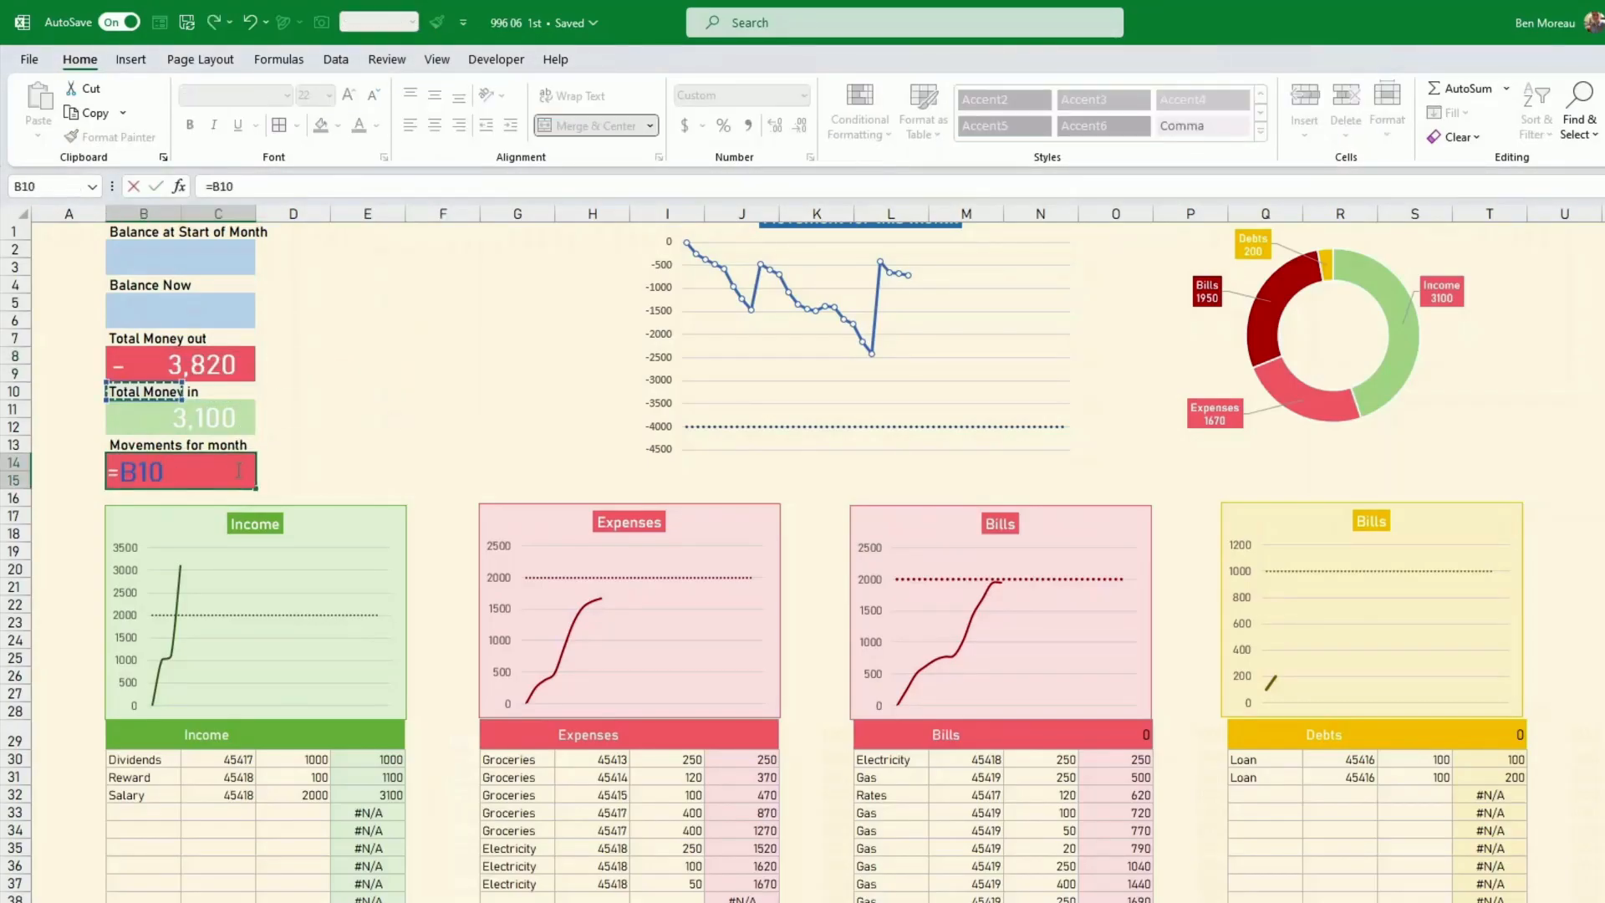
{"action": "type", "text": "+"}
{"action": "key", "text": "Up"}
{"action": "key", "text": "Up"}
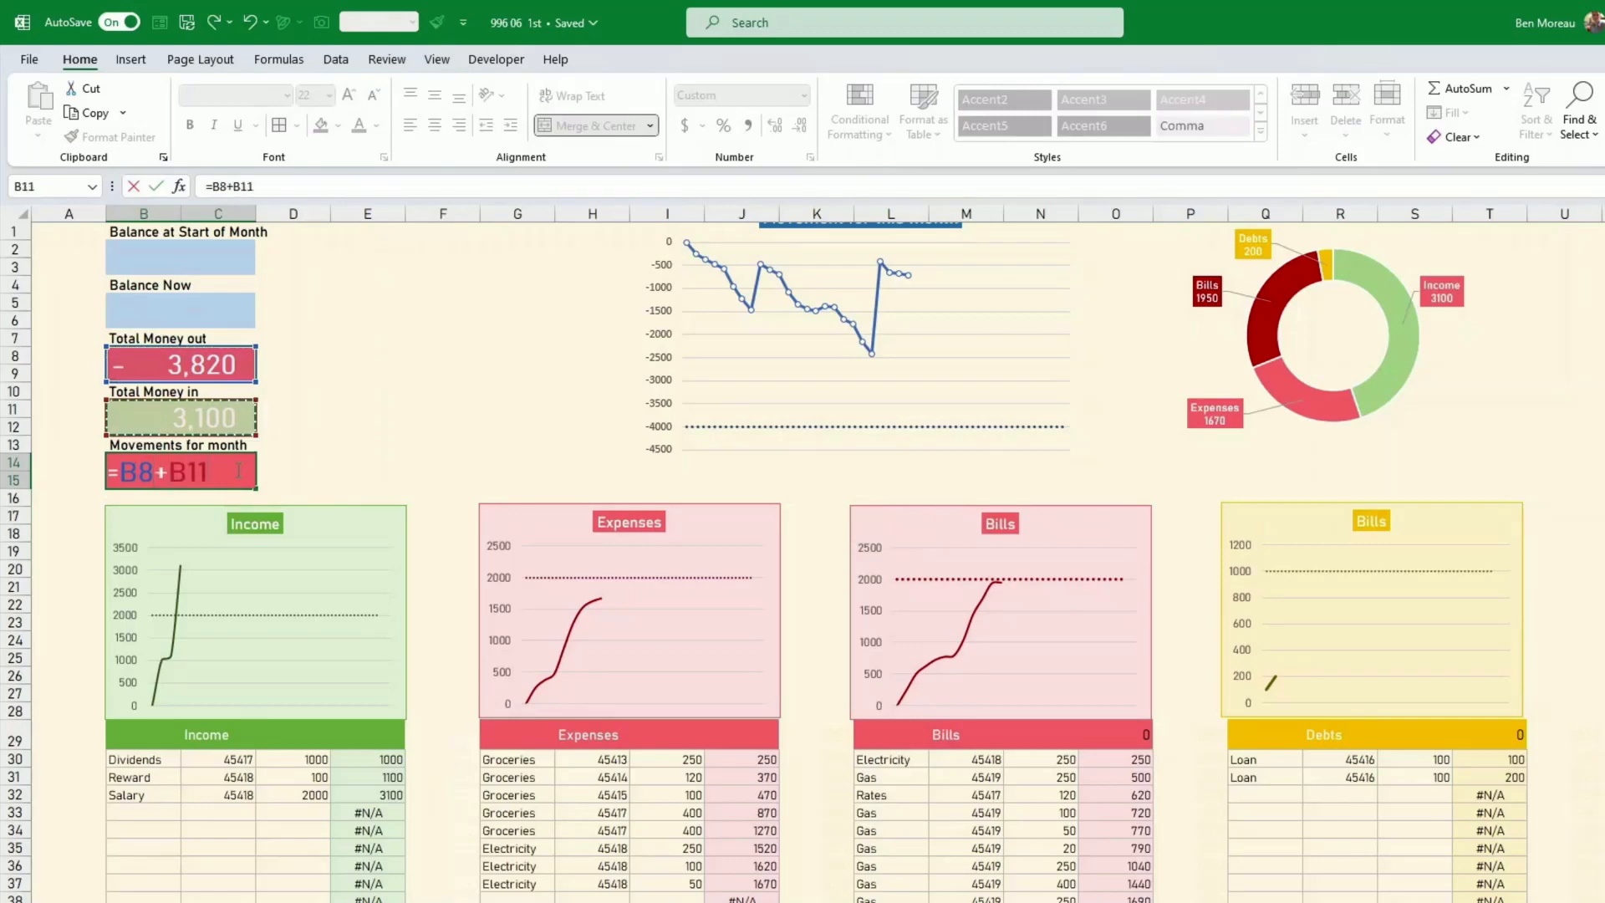
{"action": "key", "text": "Return"}
Set the Dividends income amount in E71 of the transaction list to 3000 and review the summary block
{"action": "scroll", "coordinate": [236, 470], "scroll_direction": "down", "scroll_amount": 16}
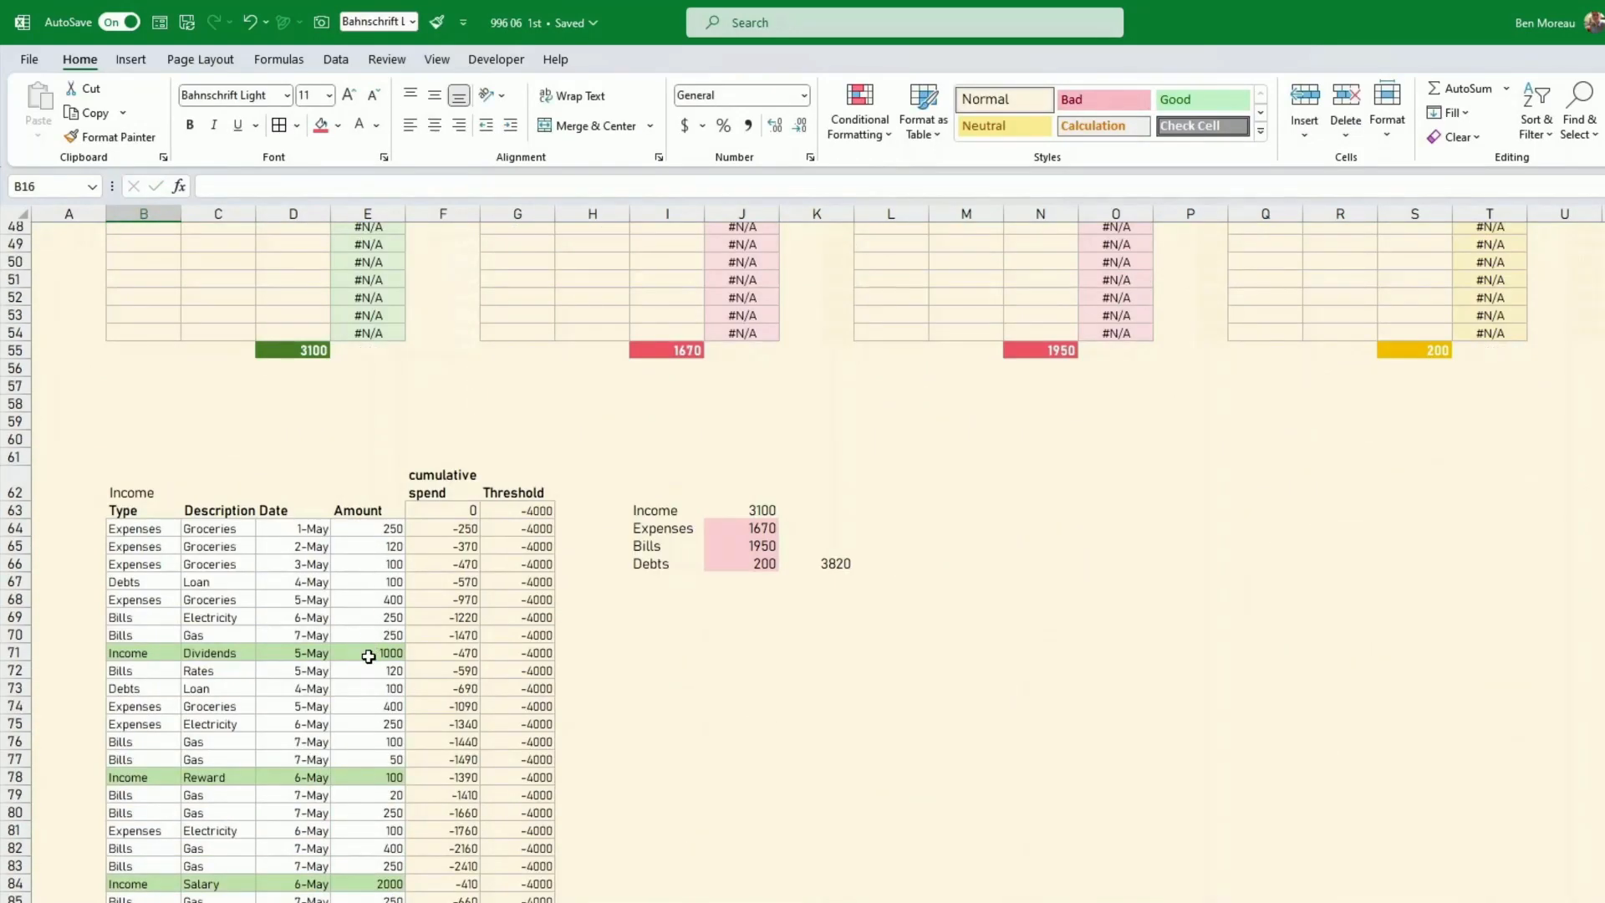
{"action": "left_click", "coordinate": [368, 655]}
{"action": "type", "text": "3000"}
{"action": "key", "text": "Return"}
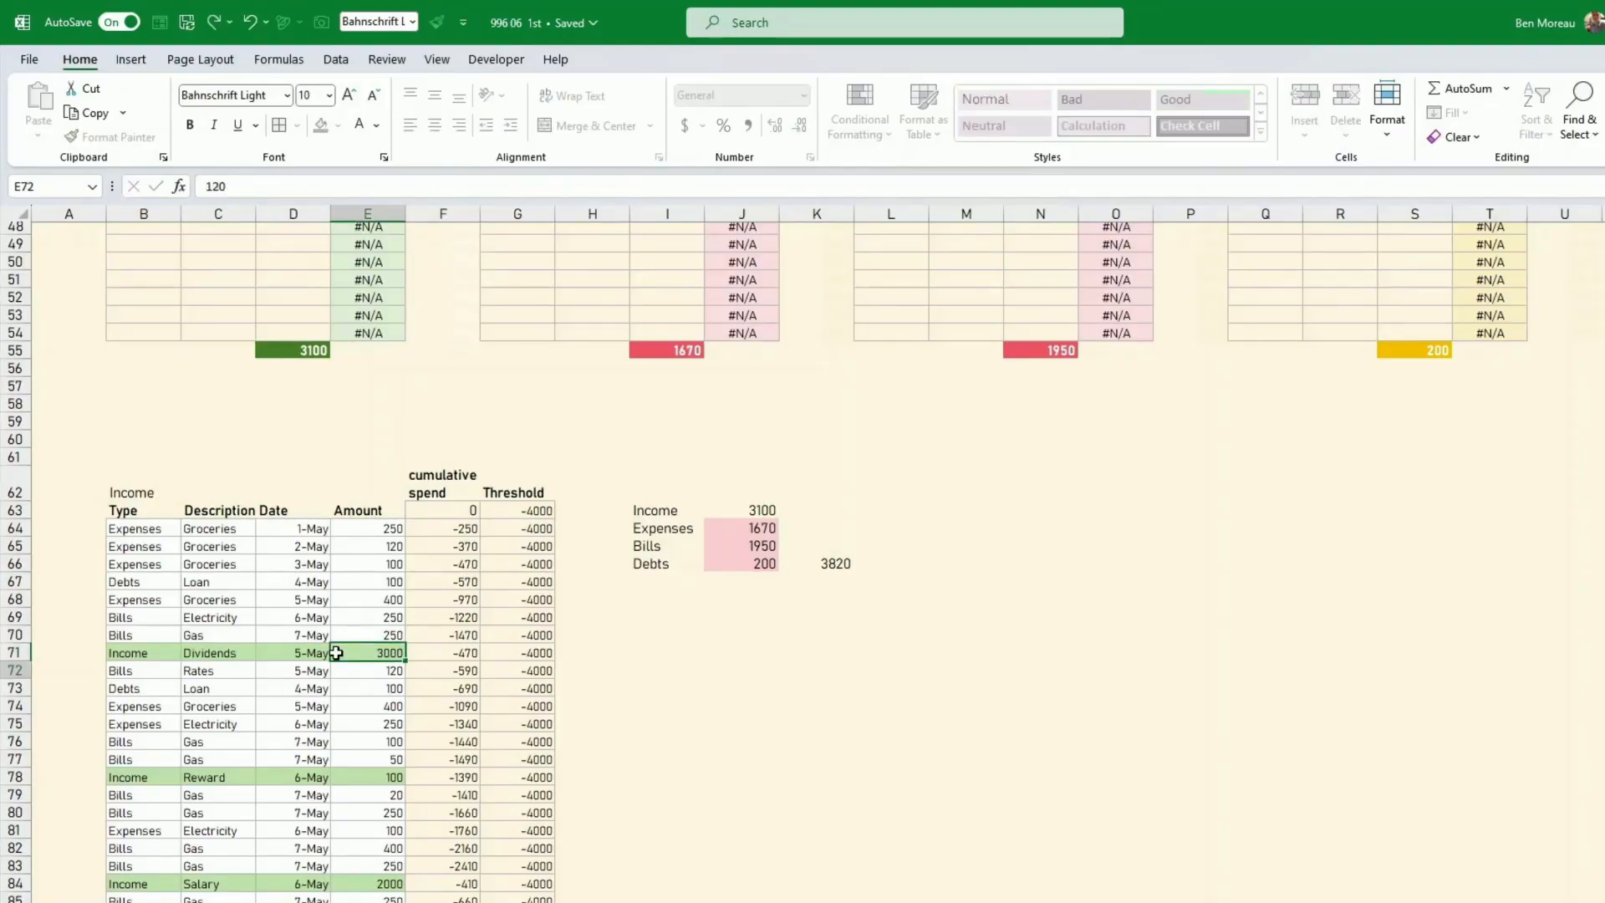
{"action": "scroll", "coordinate": [358, 625], "scroll_direction": "up", "scroll_amount": 4}
{"action": "scroll", "coordinate": [359, 626], "scroll_direction": "up", "scroll_amount": 12}
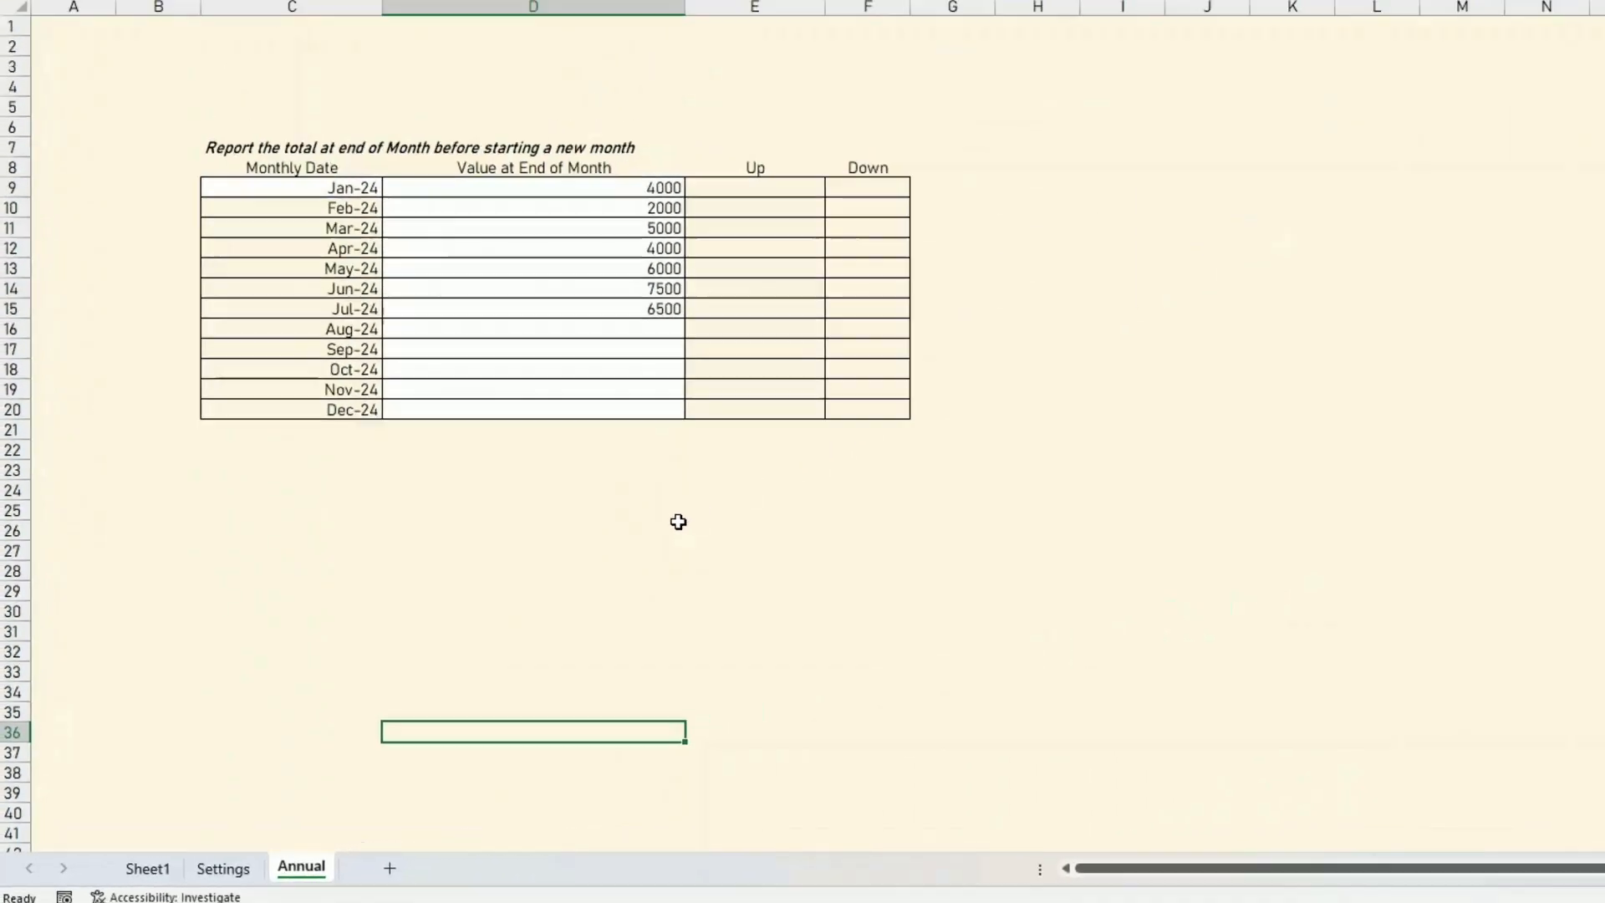
Check the Balance at Start of Month cell on Sheet1 against the month-end values table on the Annual sheet
{"action": "left_click", "coordinate": [121, 869]}
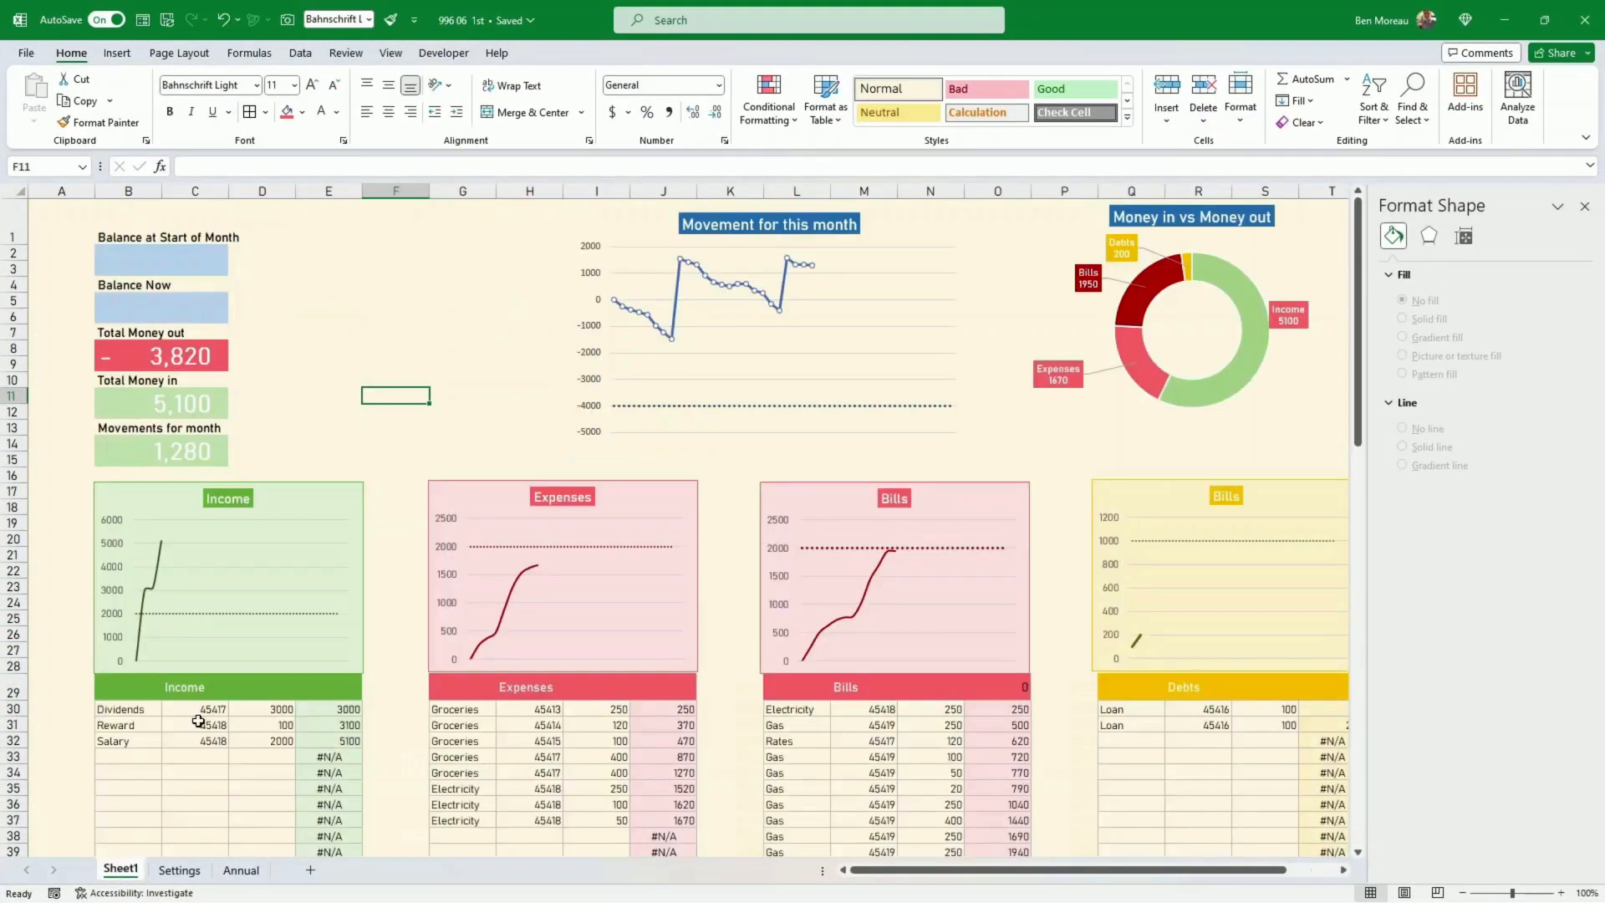
{"action": "left_click", "coordinate": [137, 254]}
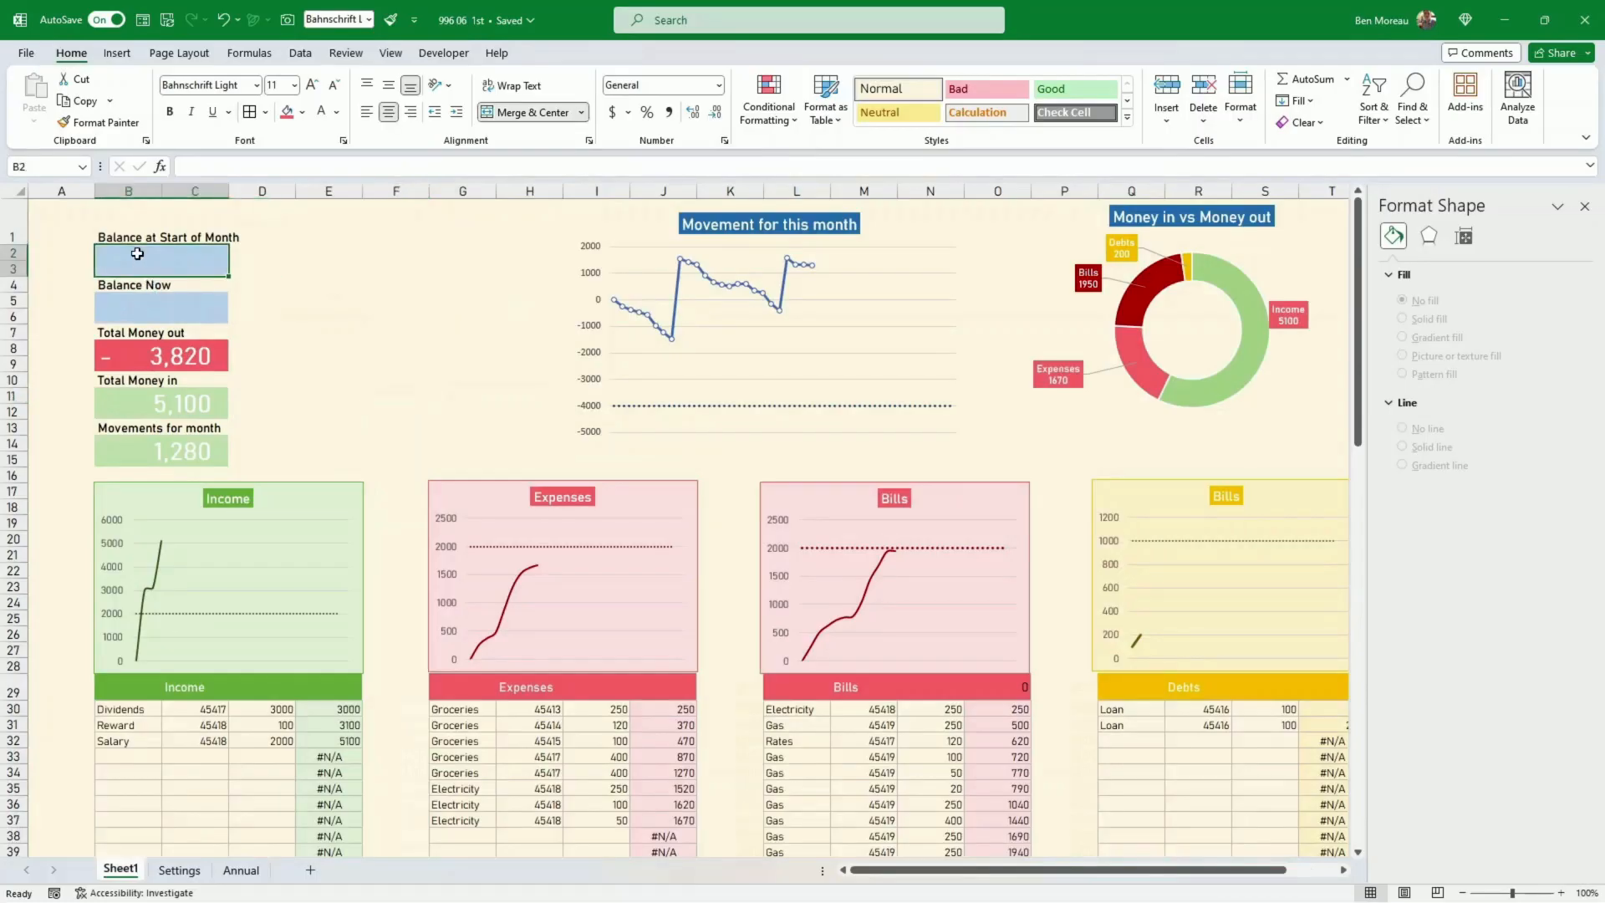
{"action": "left_click", "coordinate": [251, 870]}
{"action": "left_click", "coordinate": [435, 540]}
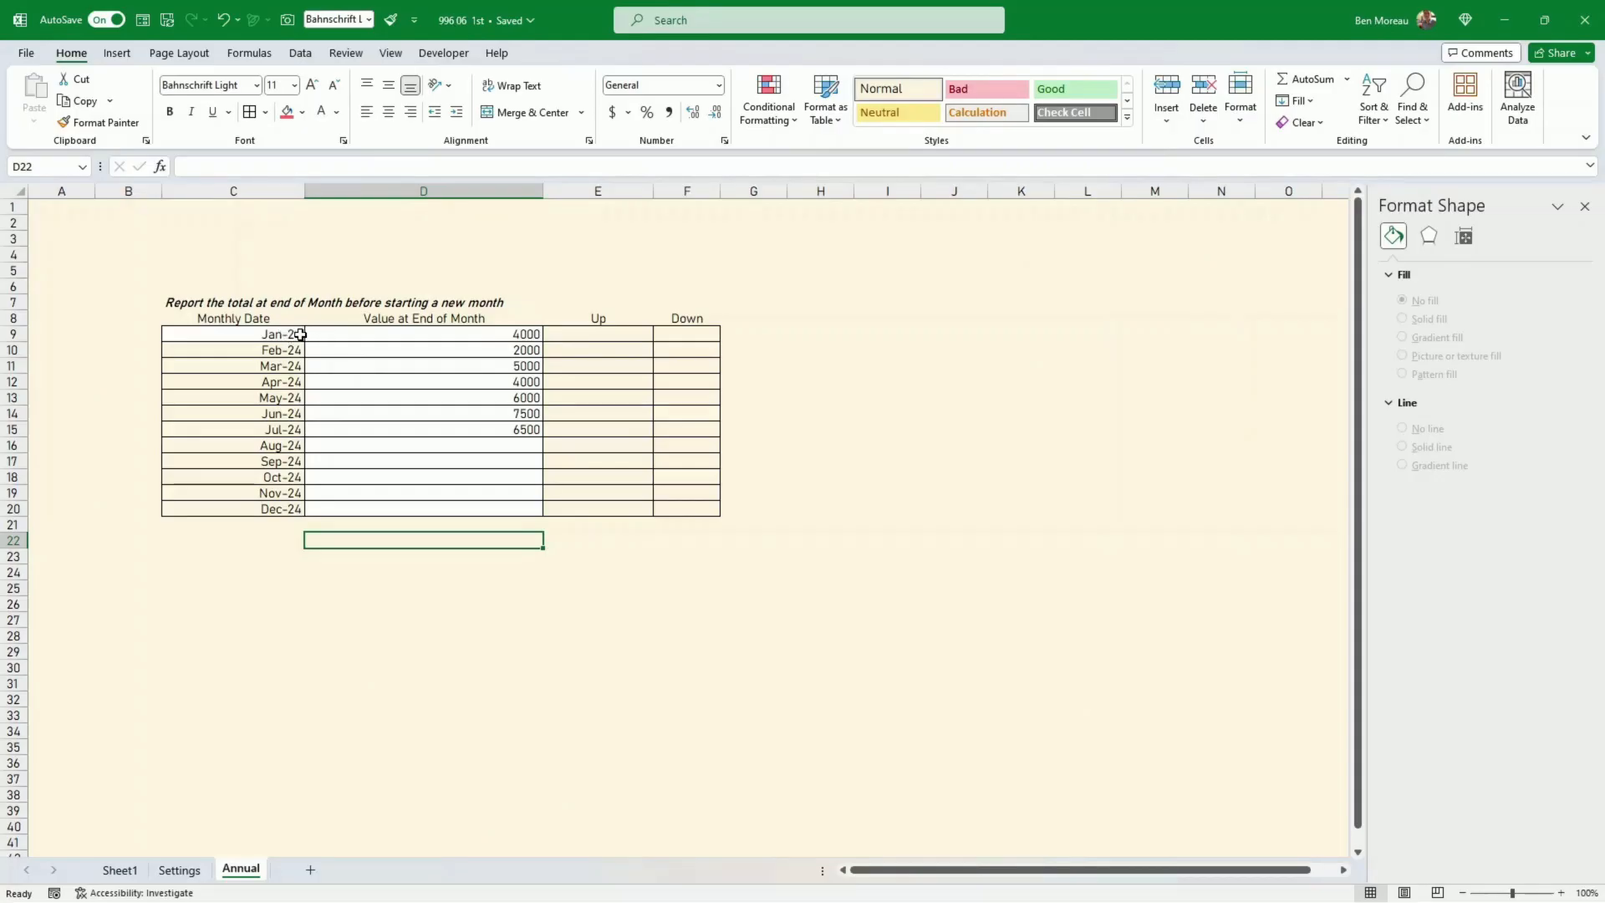
Set the first Monthly Date cell C9 on the Annual sheet to 1/3/2024
{"action": "left_click", "coordinate": [284, 334]}
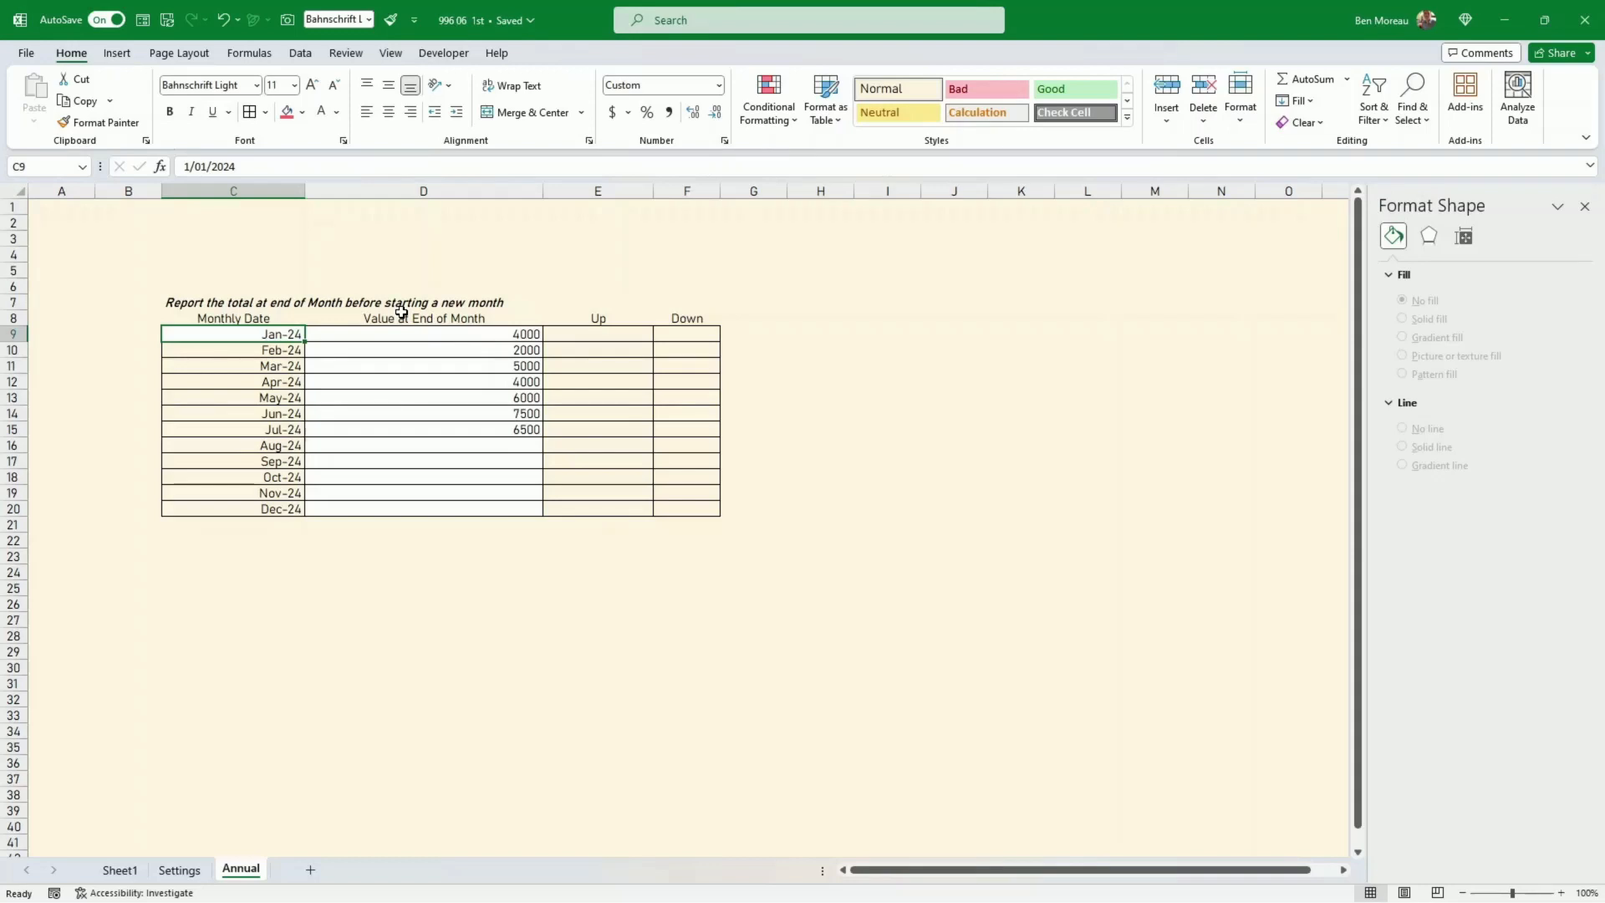
{"action": "type", "text": "1/3"}
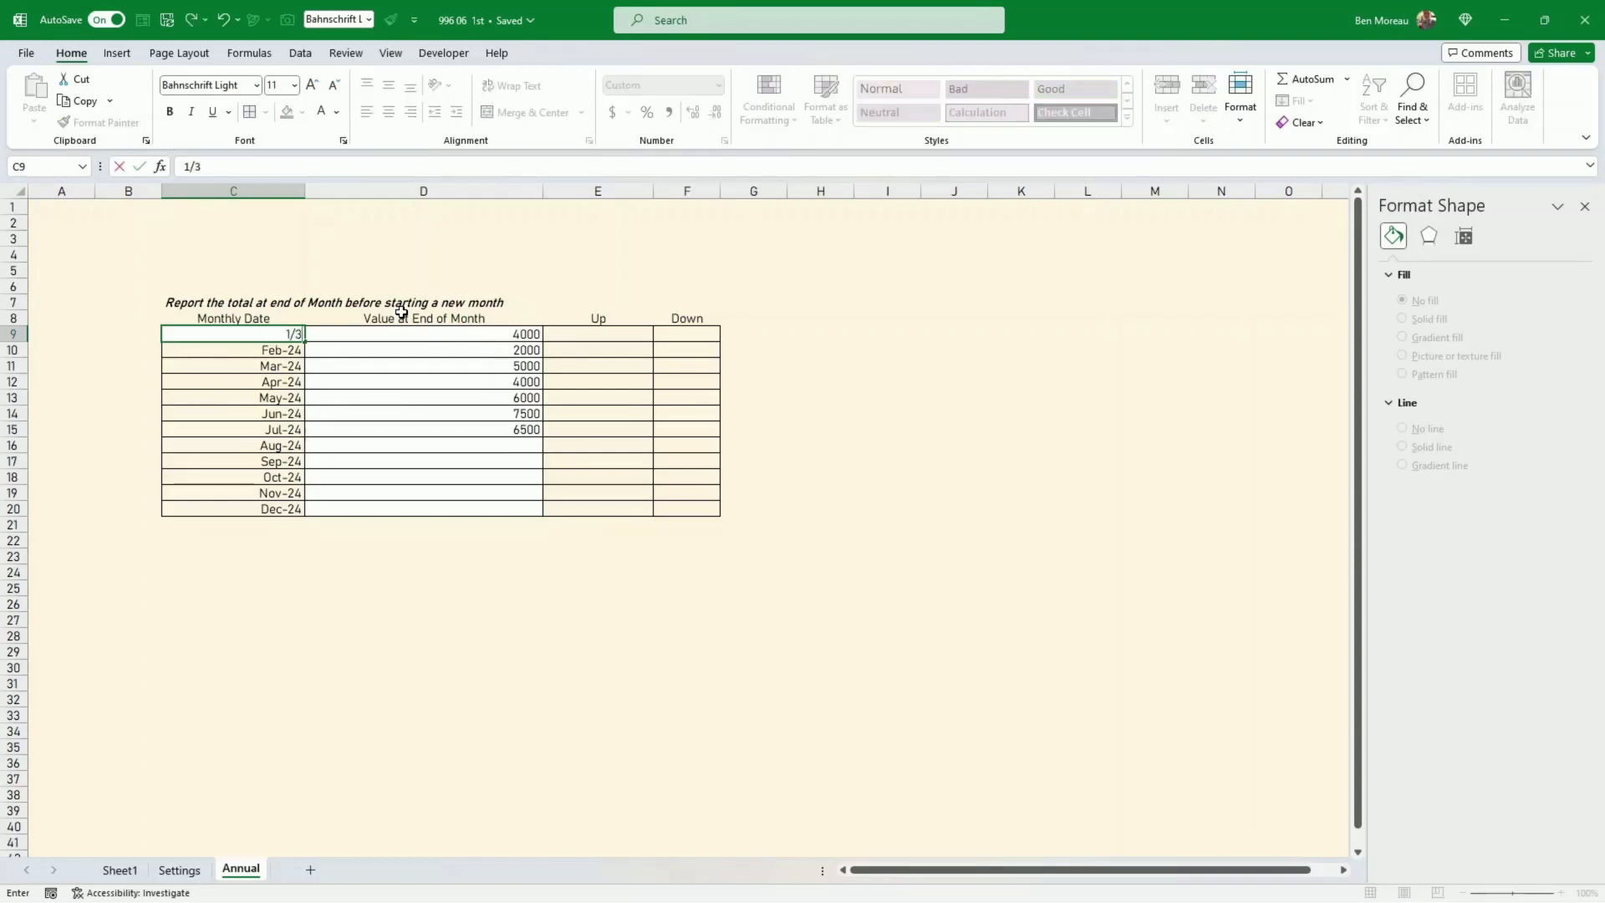
{"action": "type", "text": "/24"}
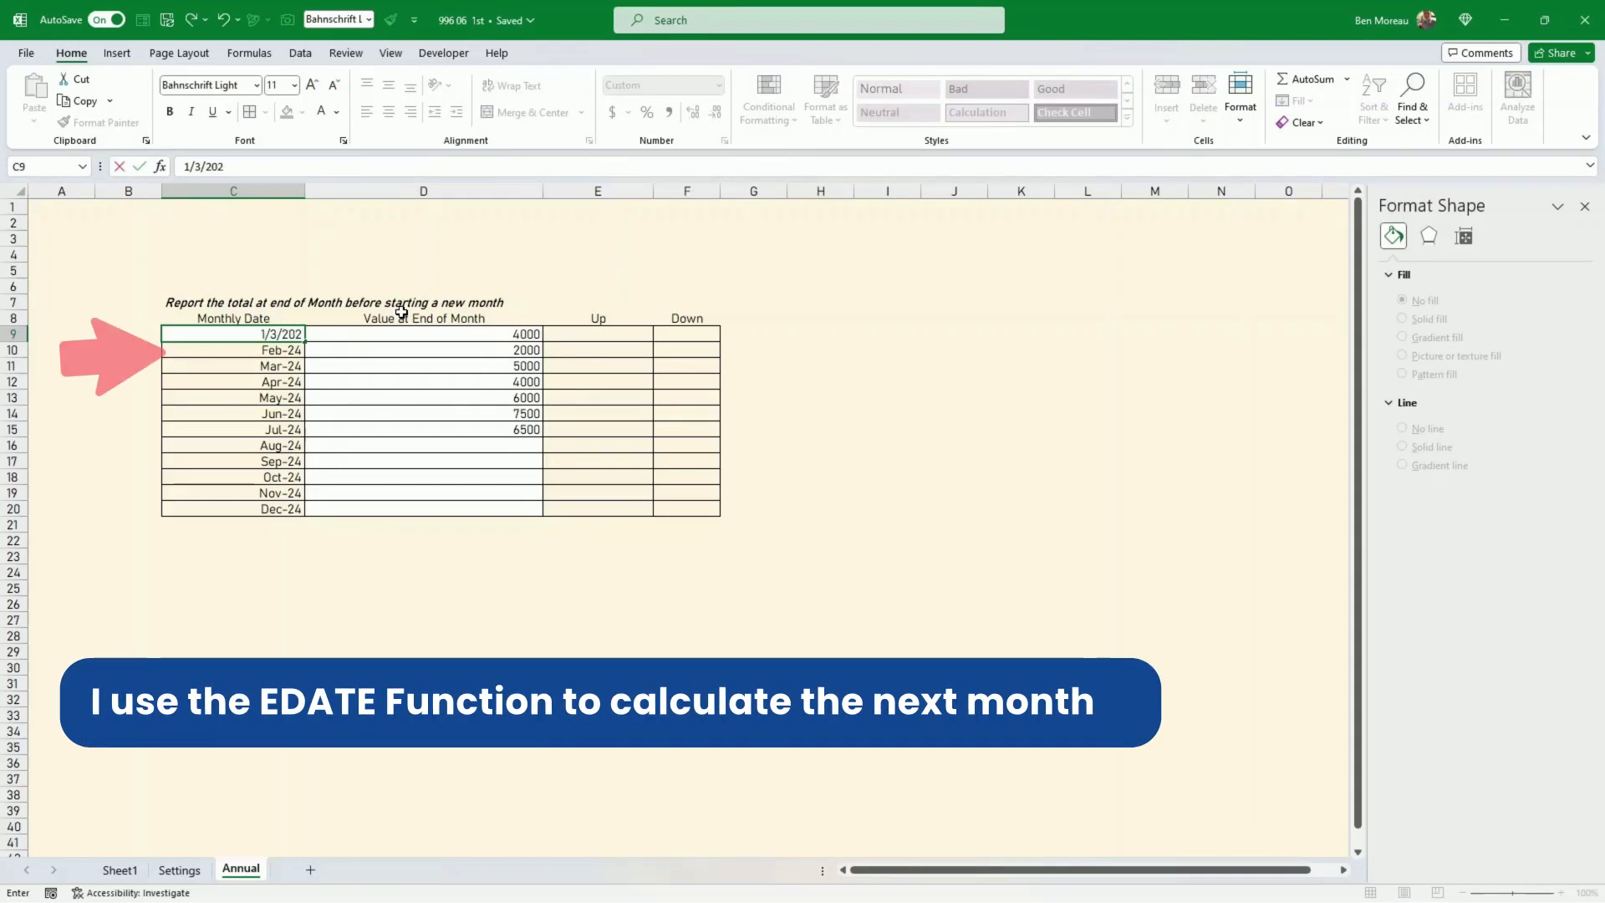
{"action": "key", "text": "Return"}
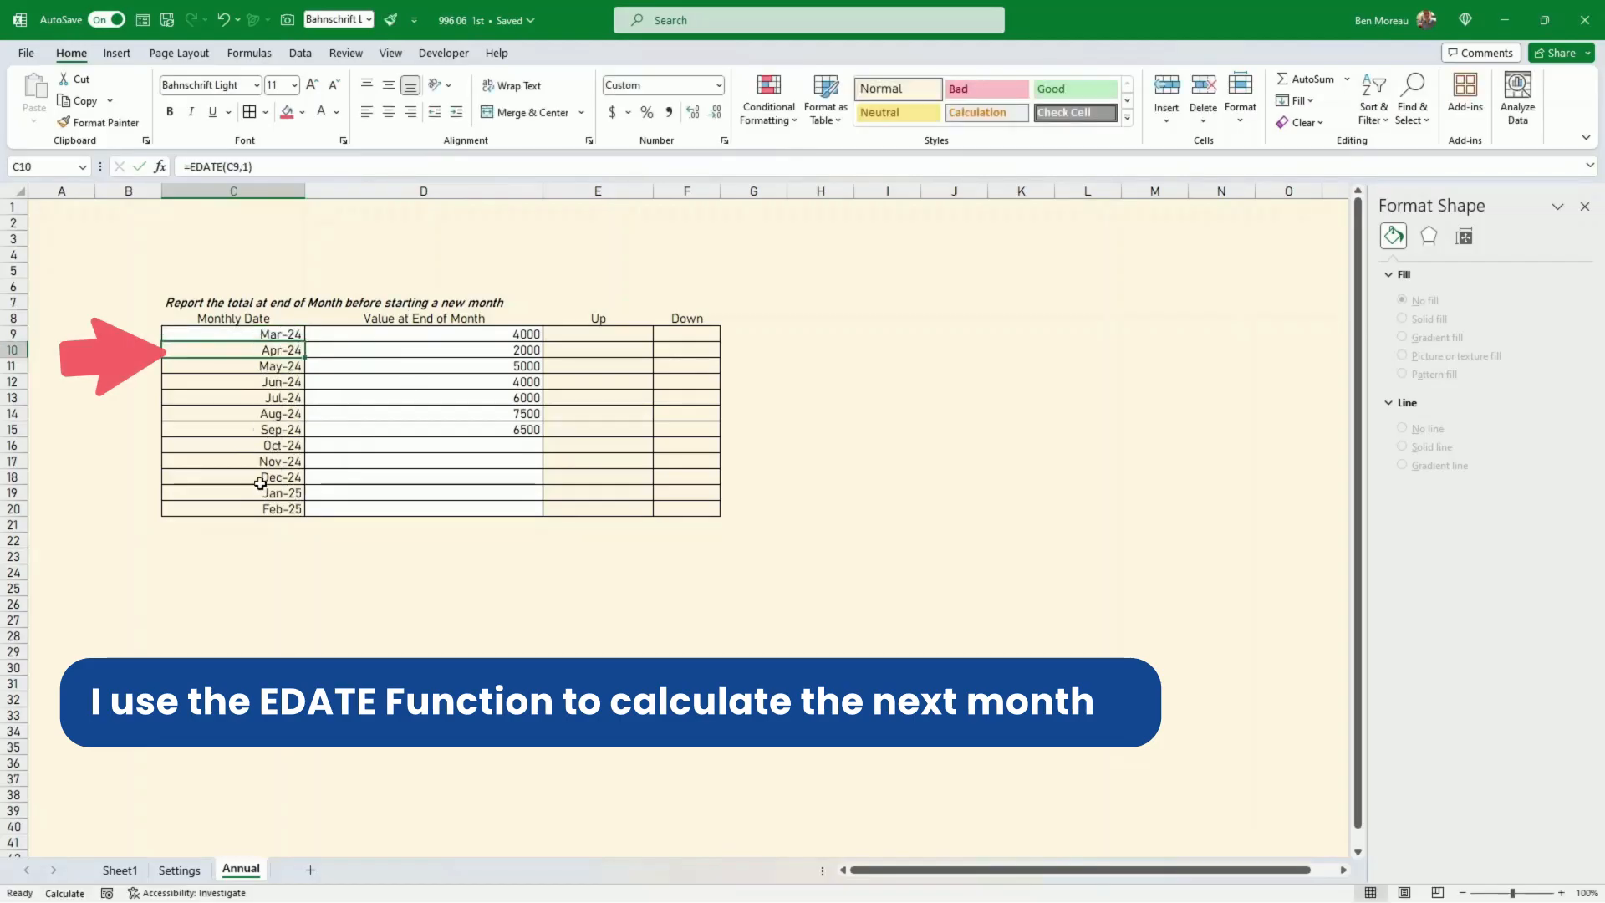
{"action": "left_click", "coordinate": [259, 317]}
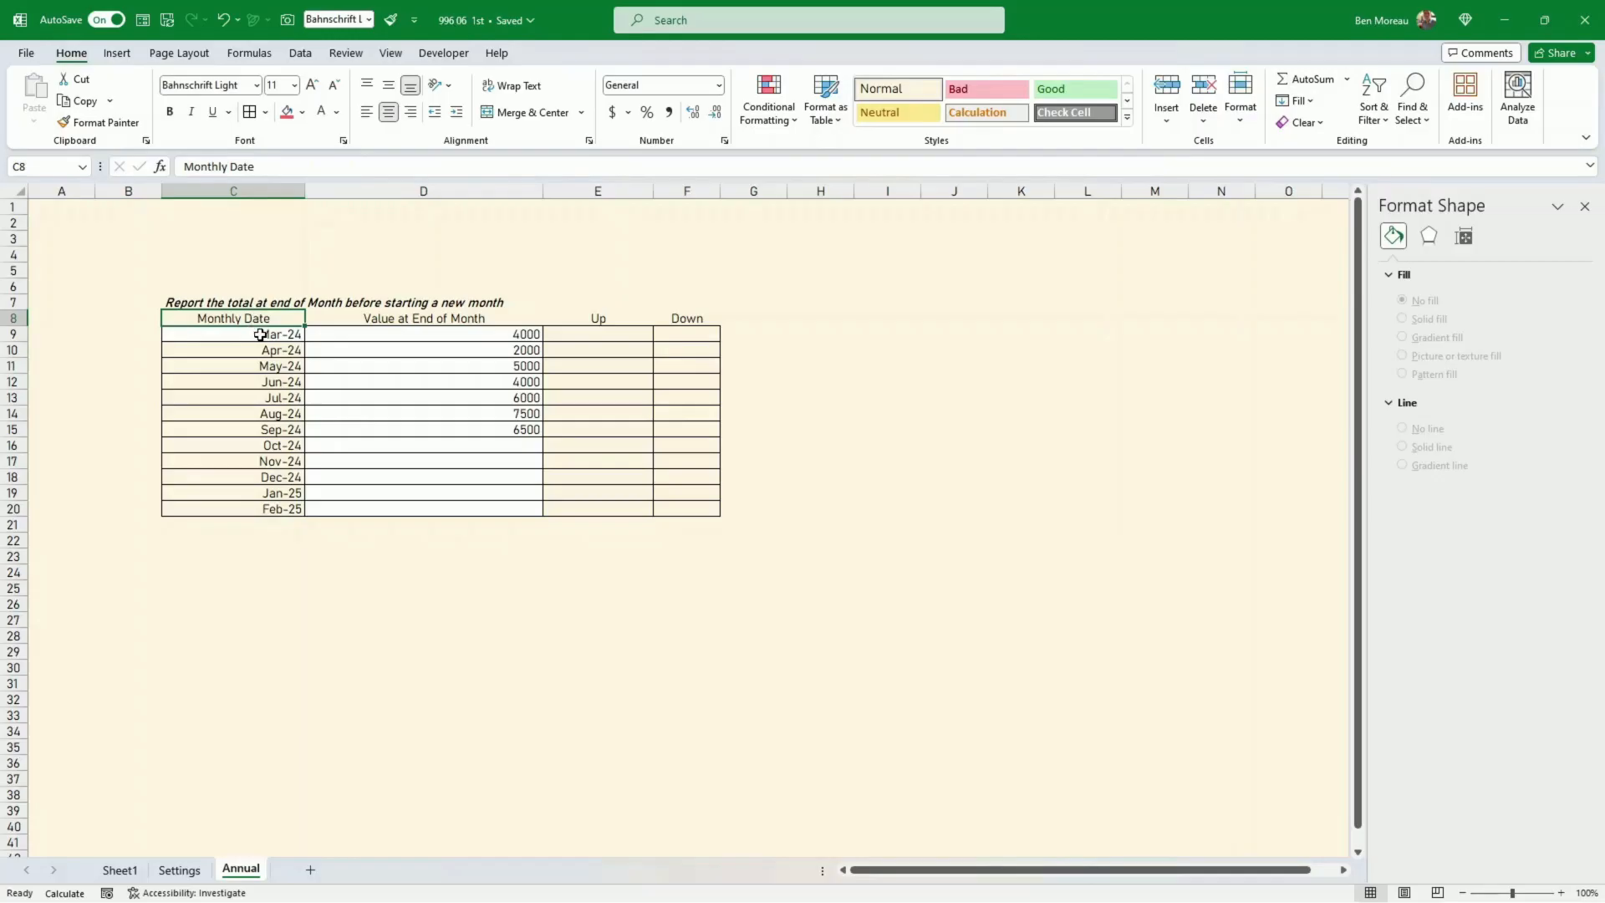
{"action": "left_click", "coordinate": [260, 334]}
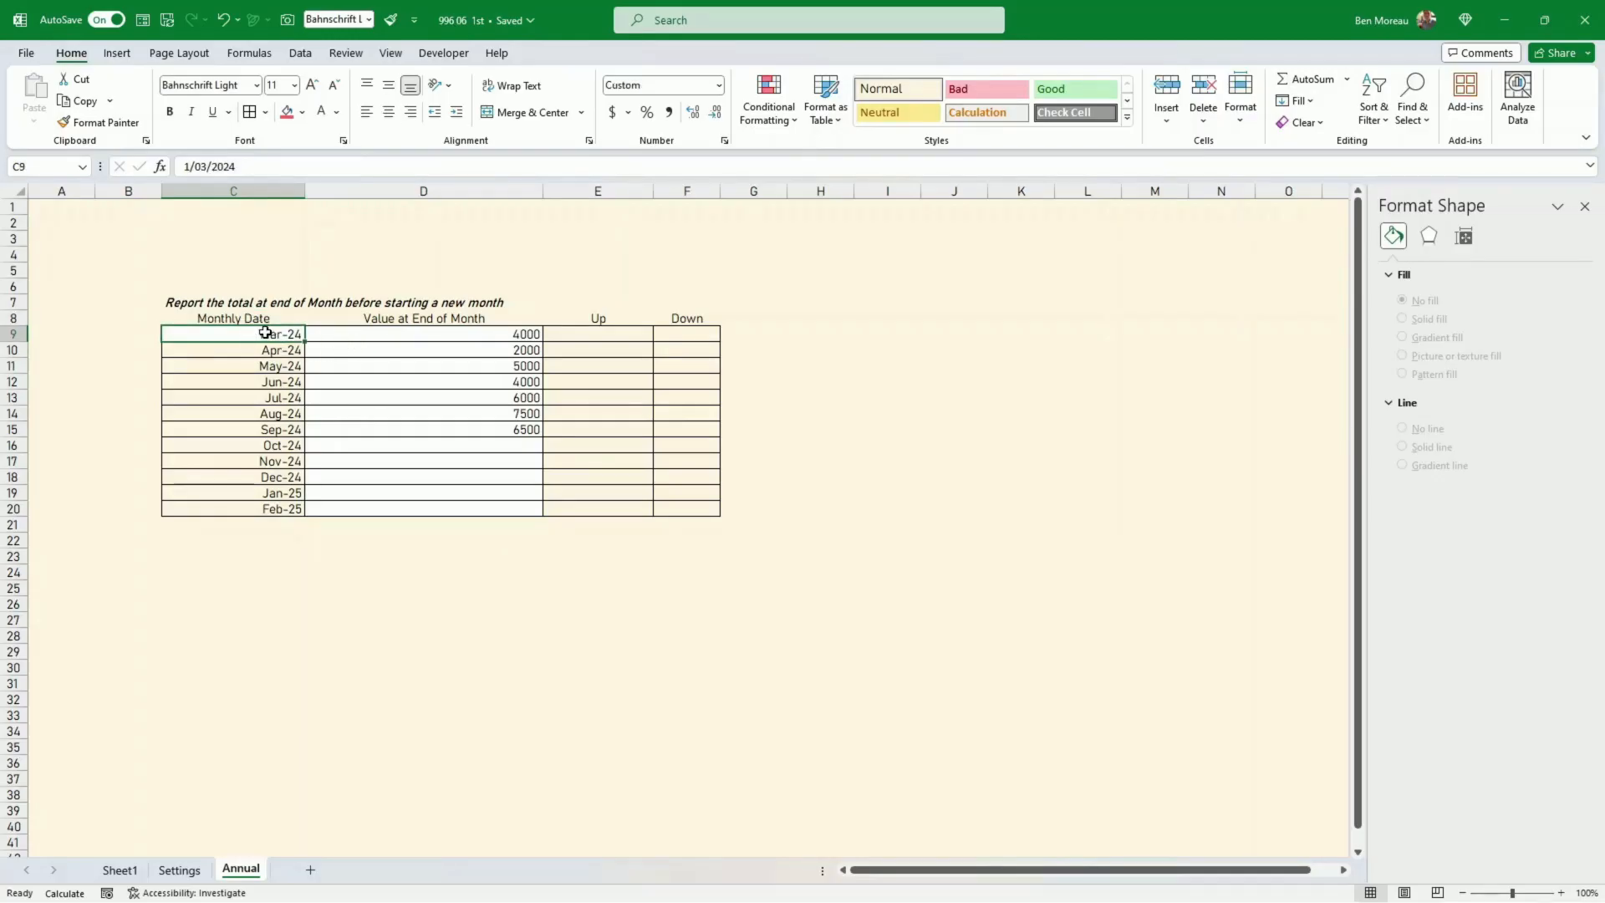
{"action": "left_click_drag", "start_coordinate": [263, 350], "coordinate": [269, 508]}
{"action": "left_click_drag", "start_coordinate": [431, 334], "coordinate": [443, 428]}
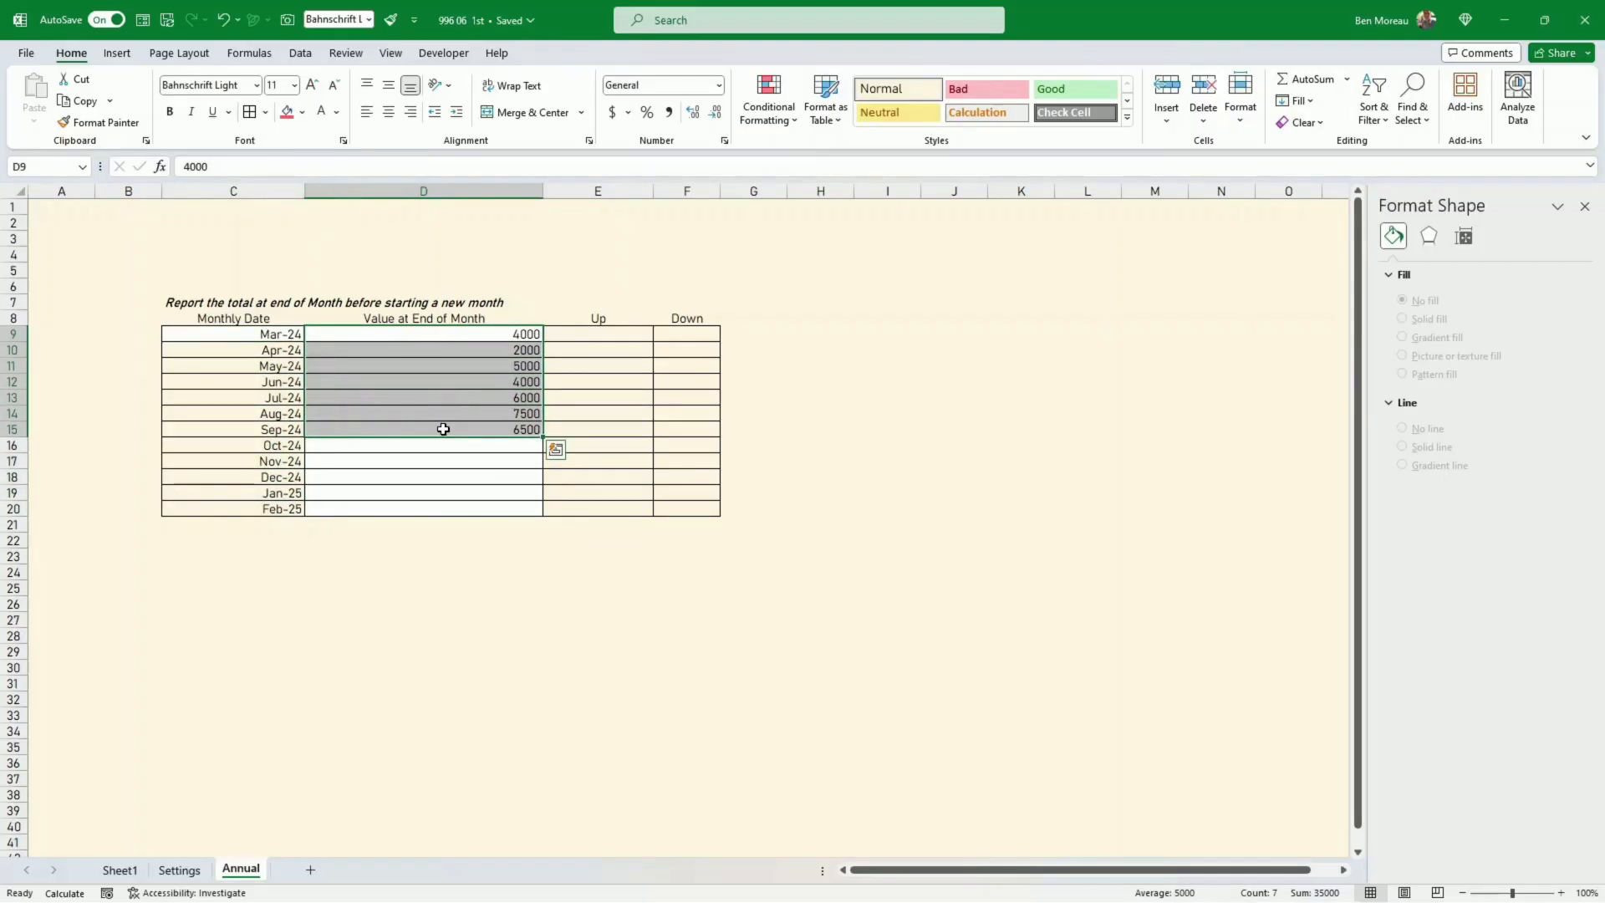
{"action": "left_click_drag", "start_coordinate": [494, 332], "coordinate": [492, 464]}
{"action": "left_click", "coordinate": [580, 335]}
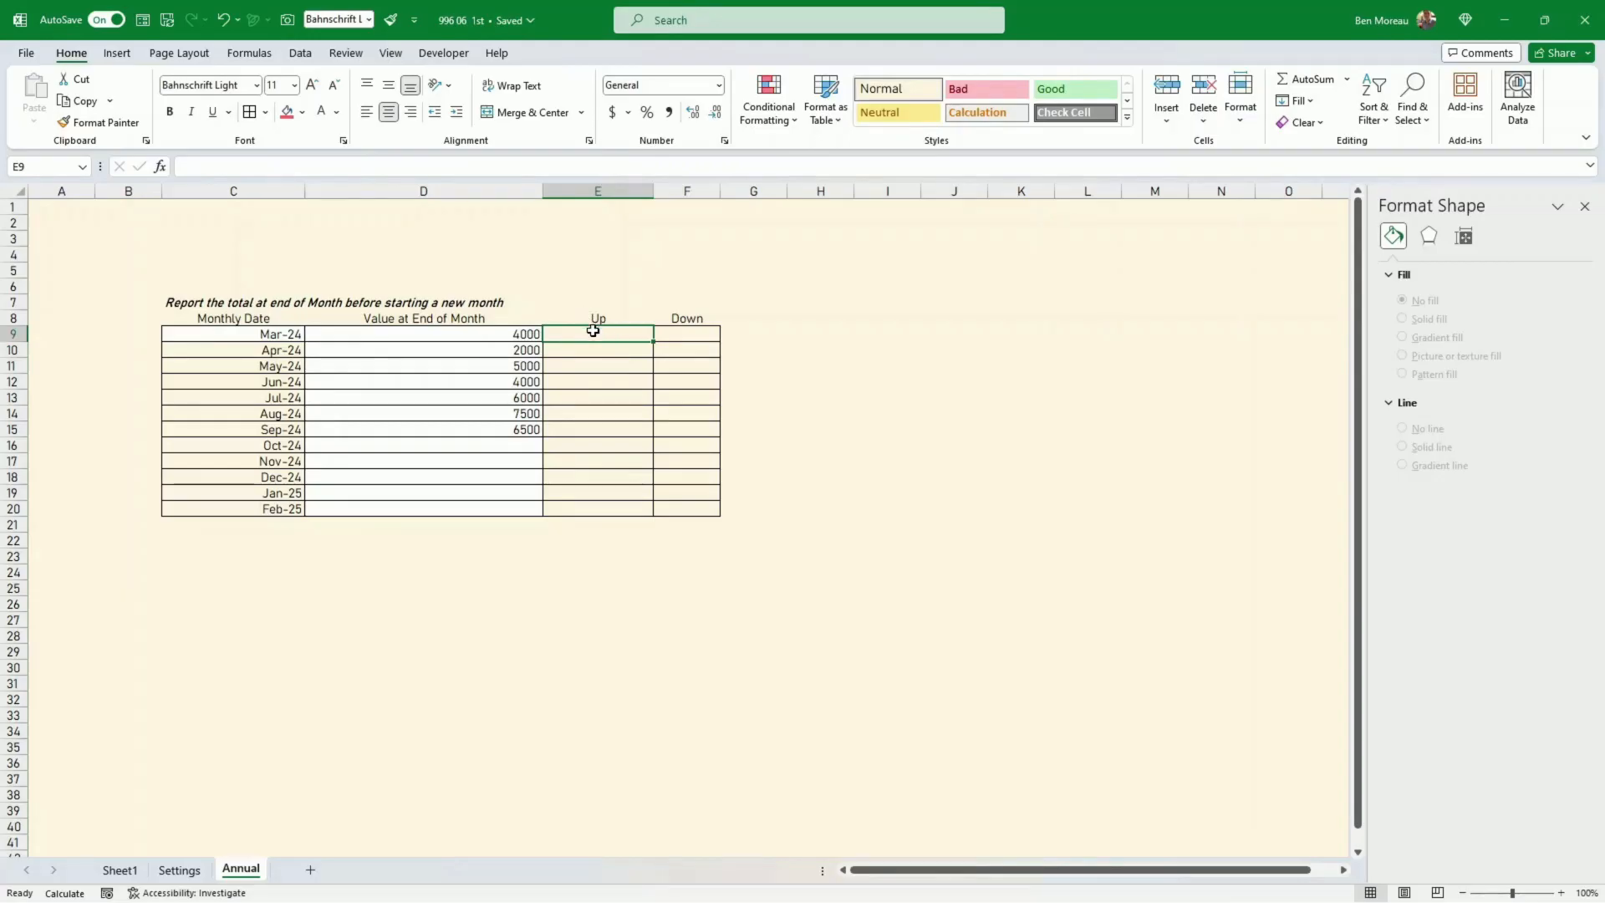
{"action": "left_click", "coordinate": [487, 334]}
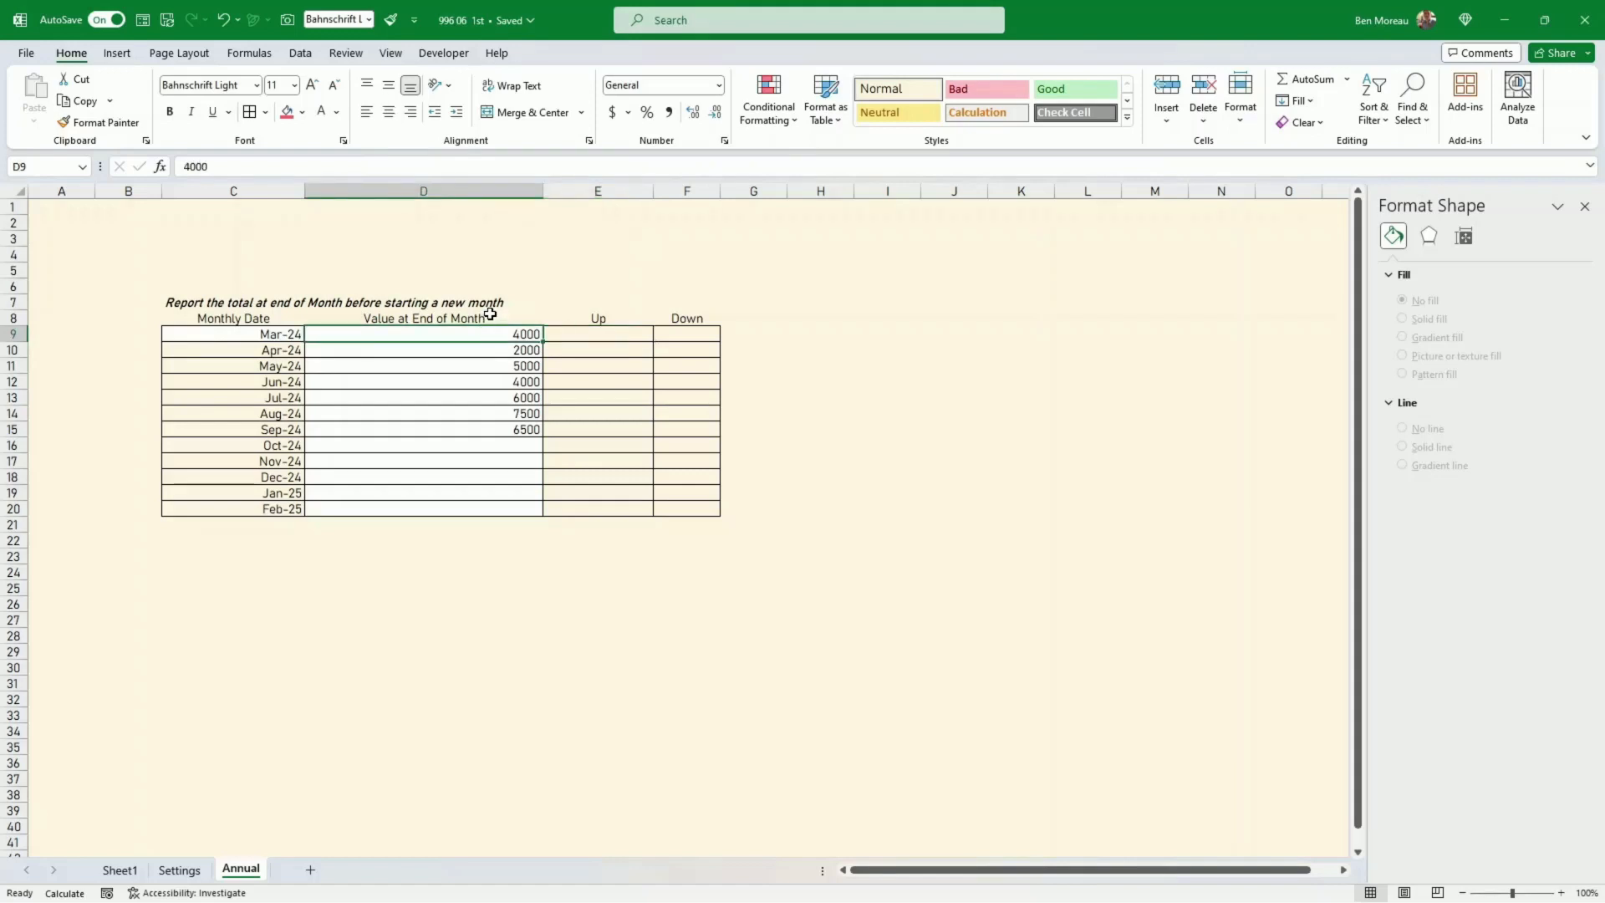
Try a 2-D clustered column chart of the Value at End of Month range D8:D20 and delete it
{"action": "left_click_drag", "start_coordinate": [488, 319], "coordinate": [490, 513]}
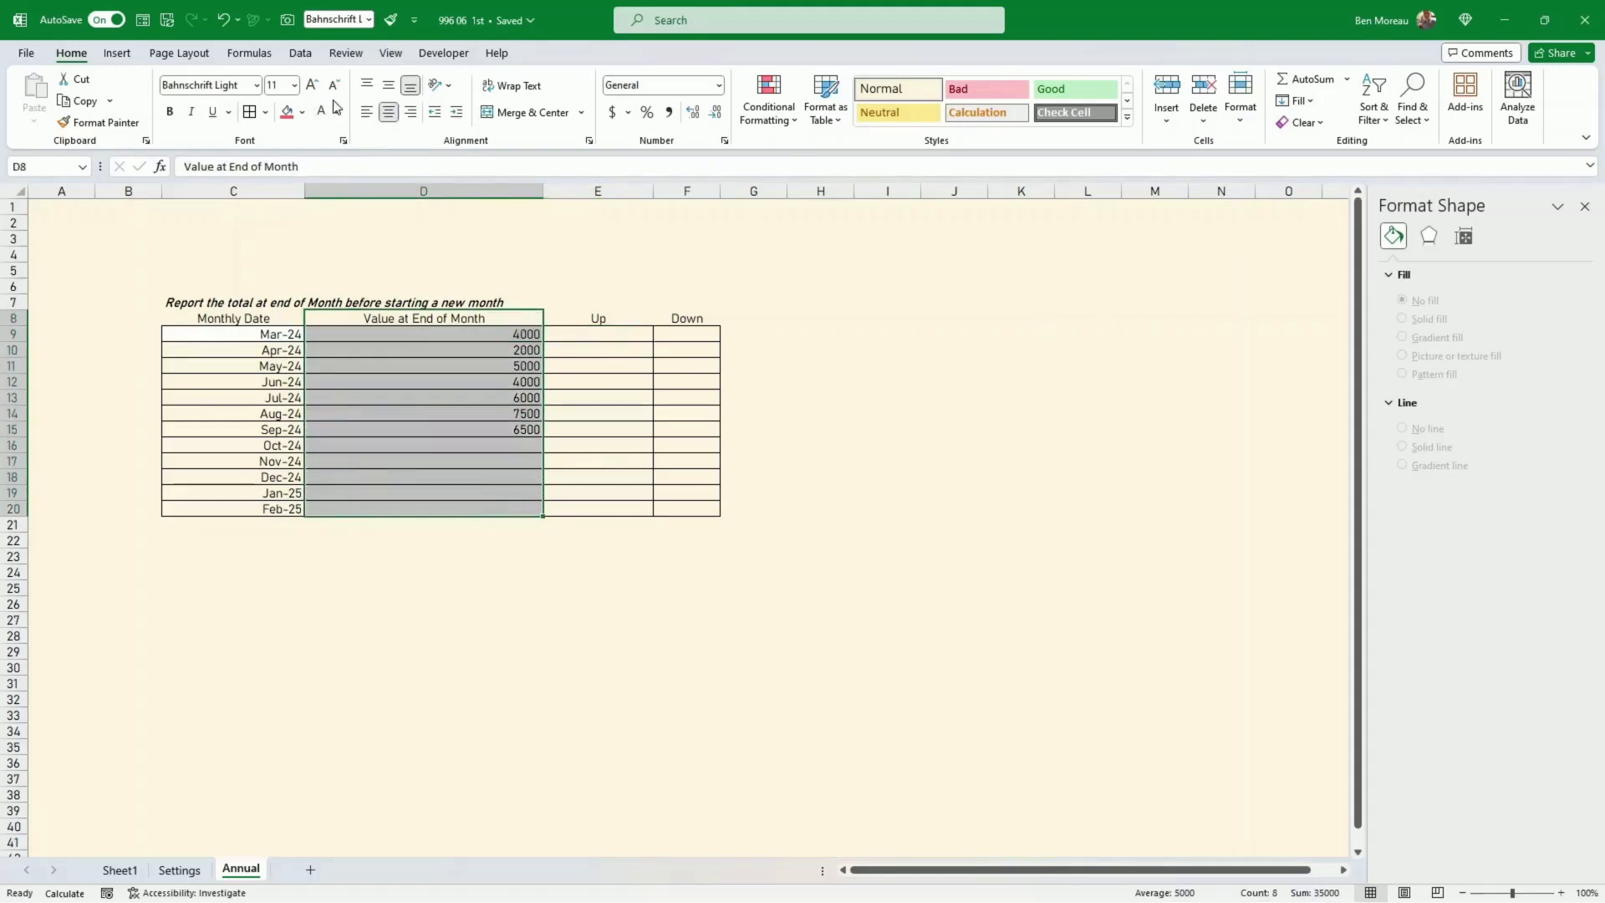
{"action": "left_click", "coordinate": [117, 53]}
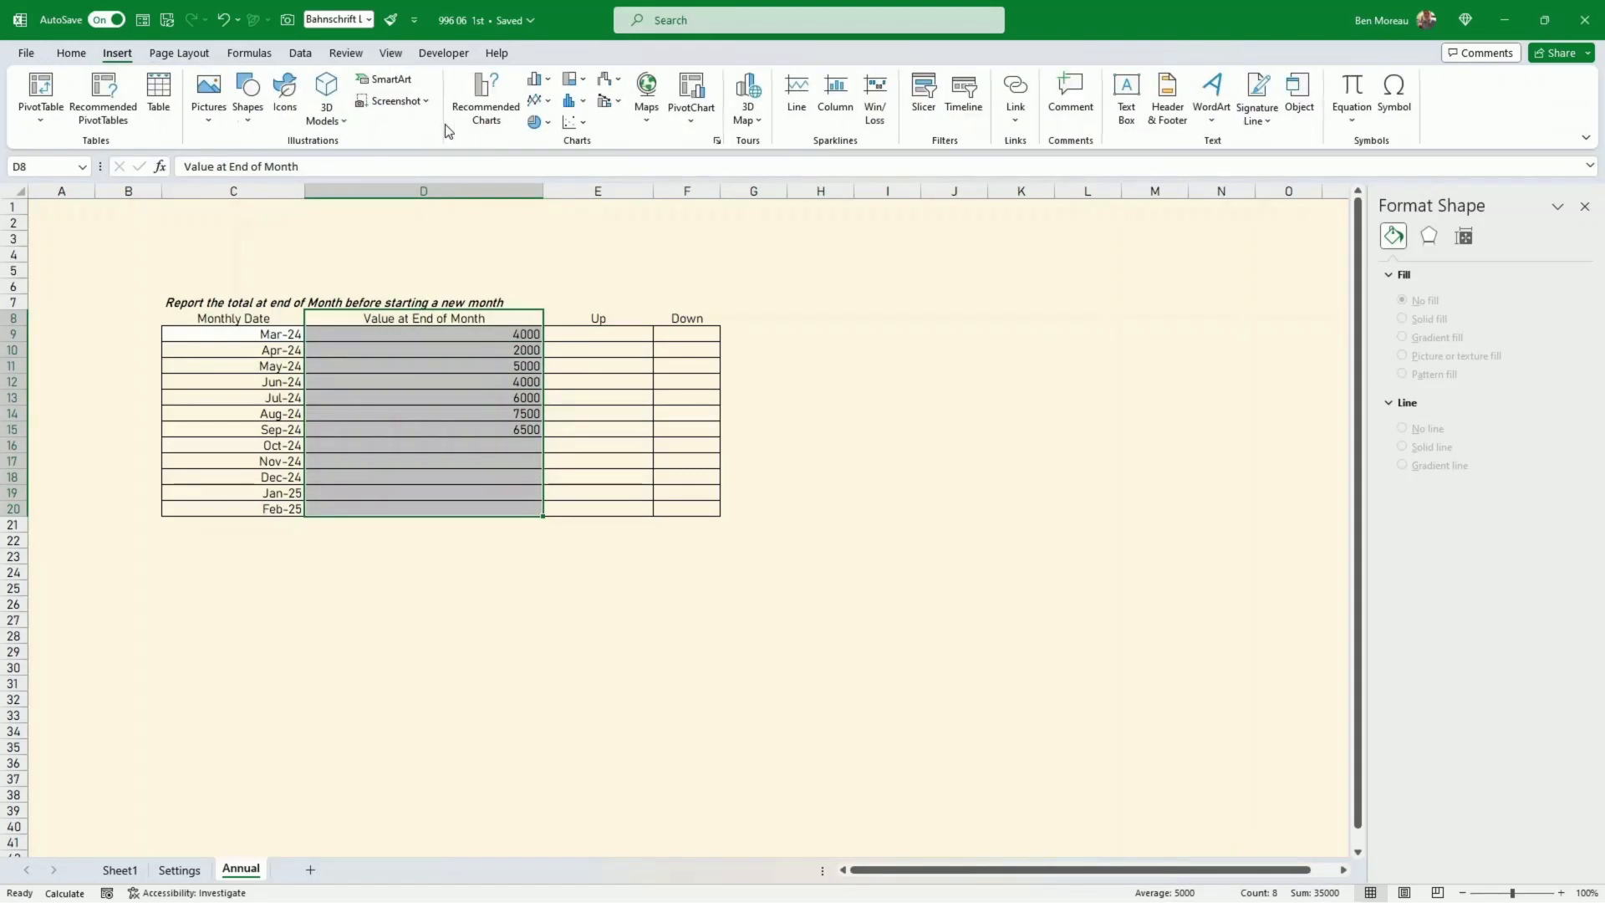
{"action": "left_click", "coordinate": [535, 79]}
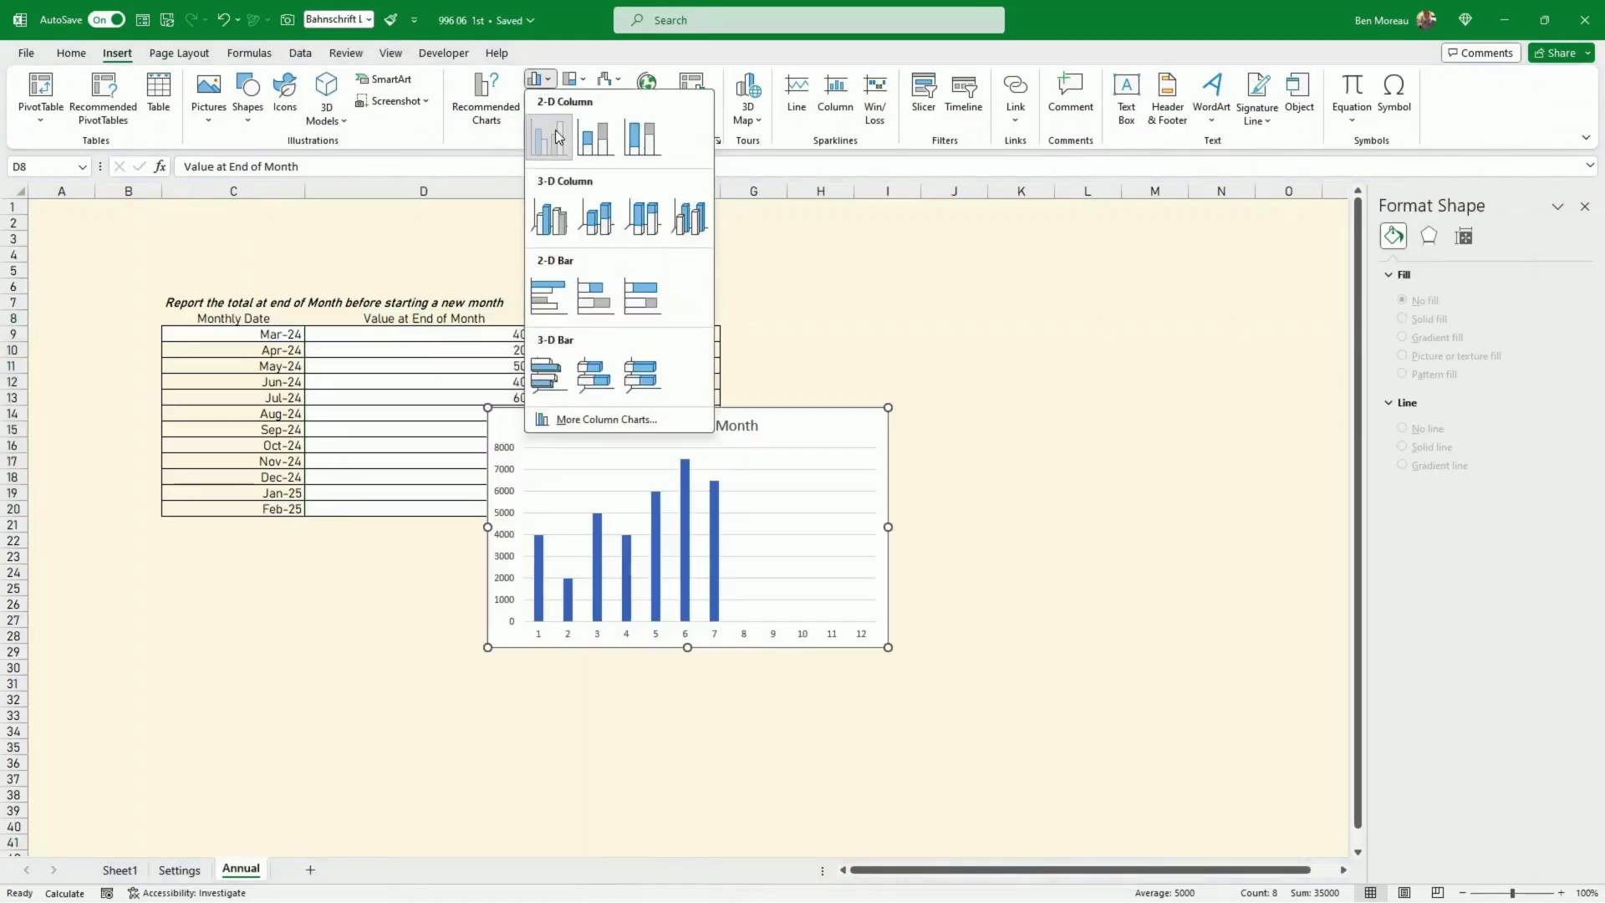
{"action": "left_click", "coordinate": [546, 154]}
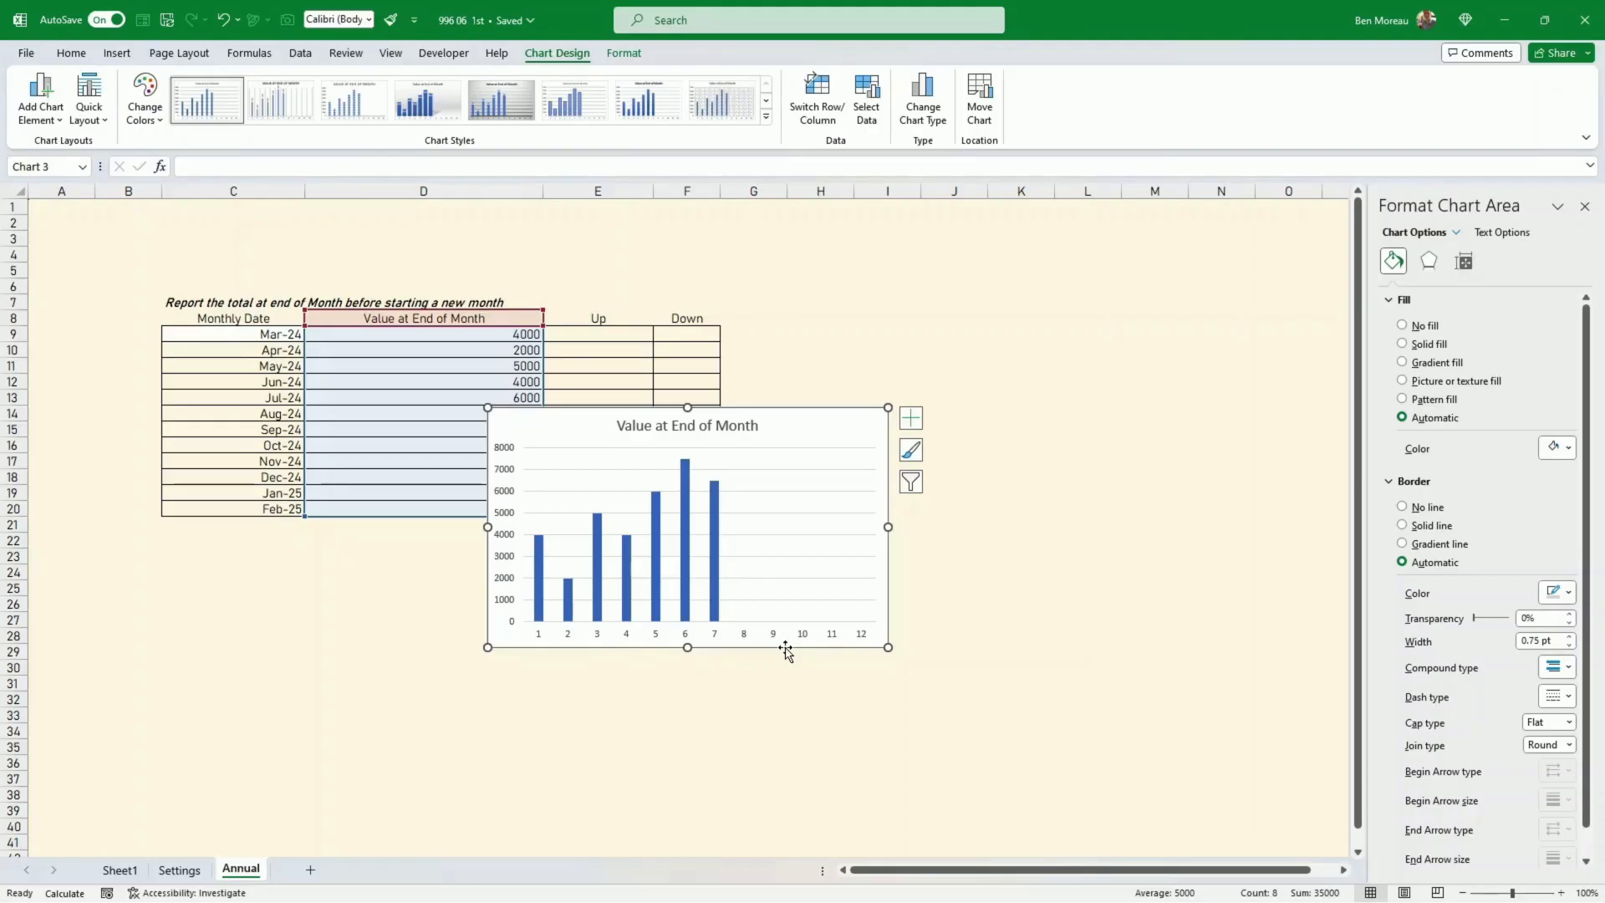
{"action": "key", "text": "Delete"}
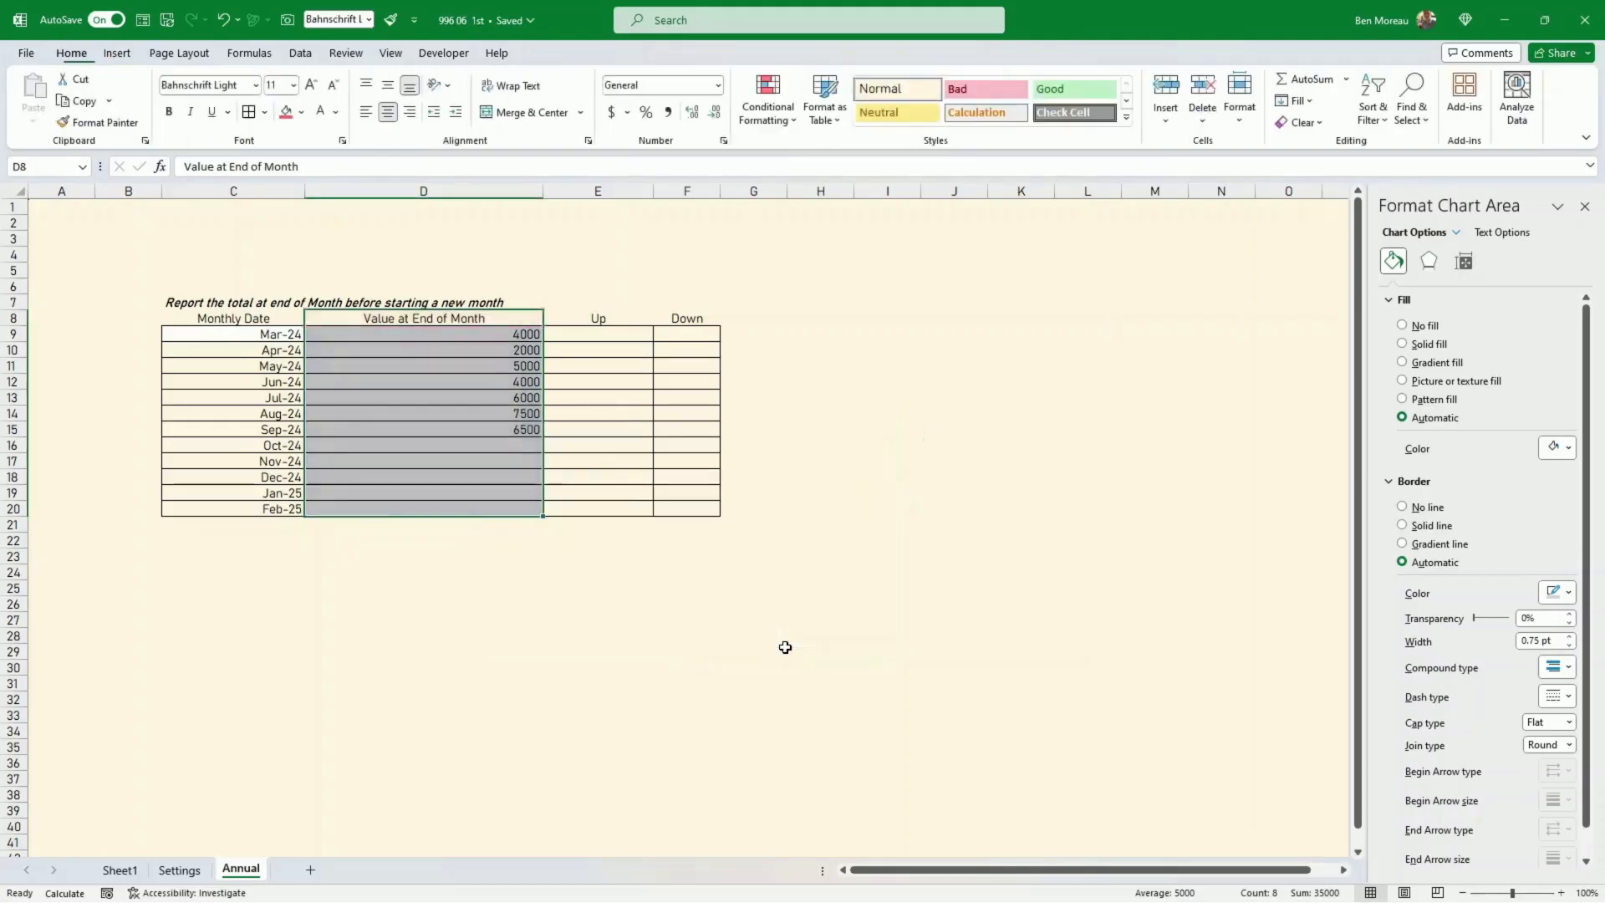
{"action": "left_click", "coordinate": [790, 652]}
Enter =D9 in the first Up cell E9 to carry over that month's end value
{"action": "left_click", "coordinate": [586, 336]}
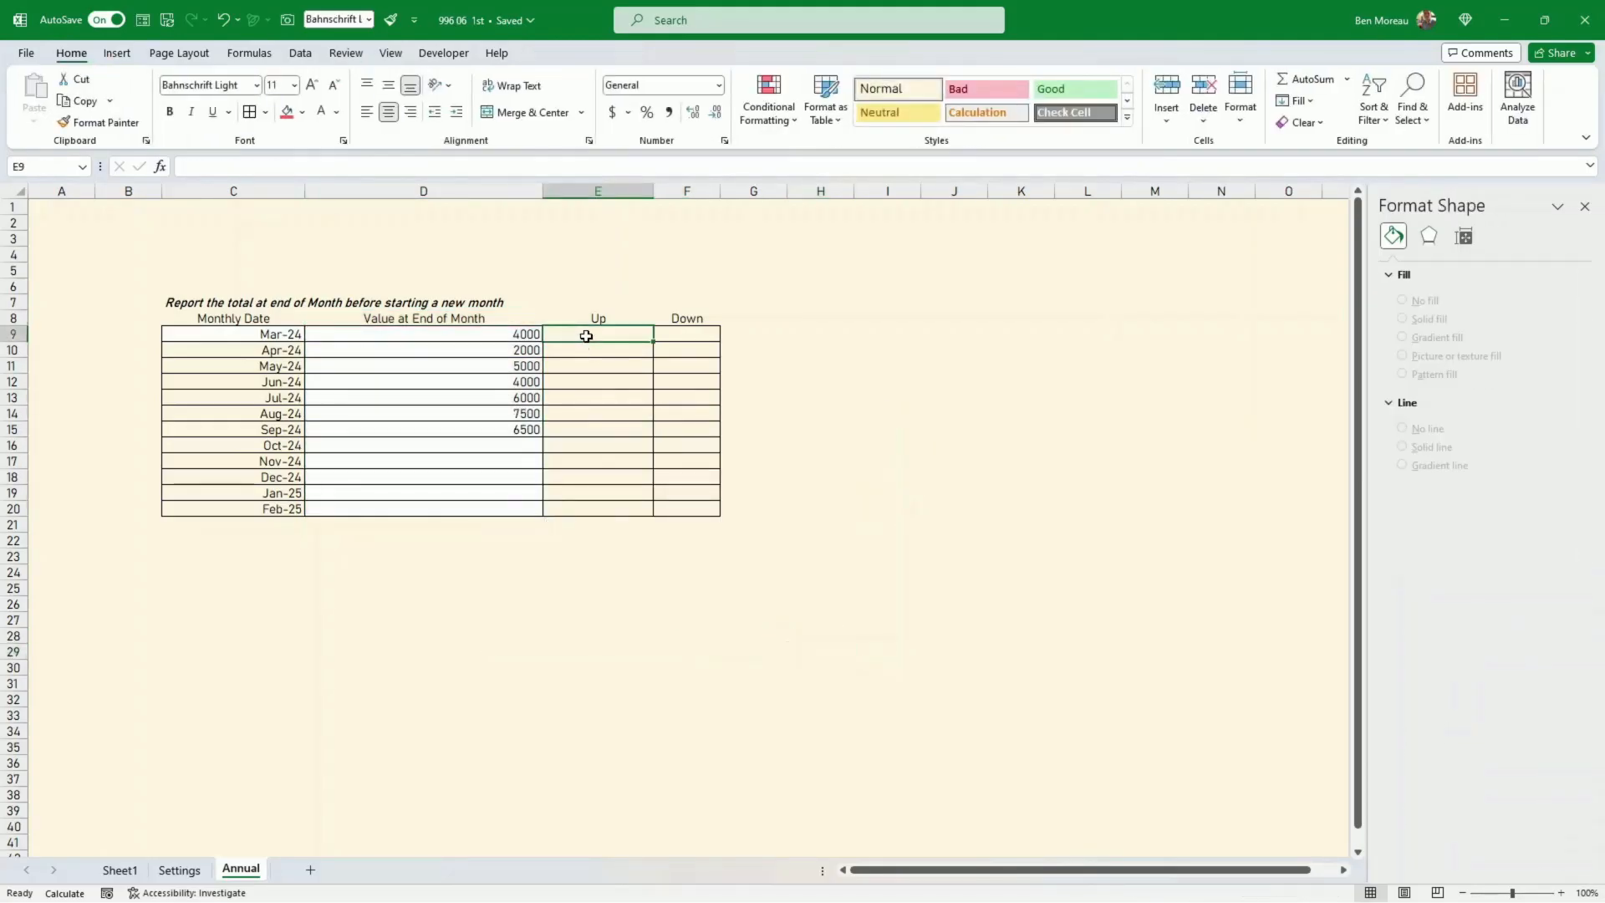
{"action": "type", "text": "="}
{"action": "key", "text": "Left"}
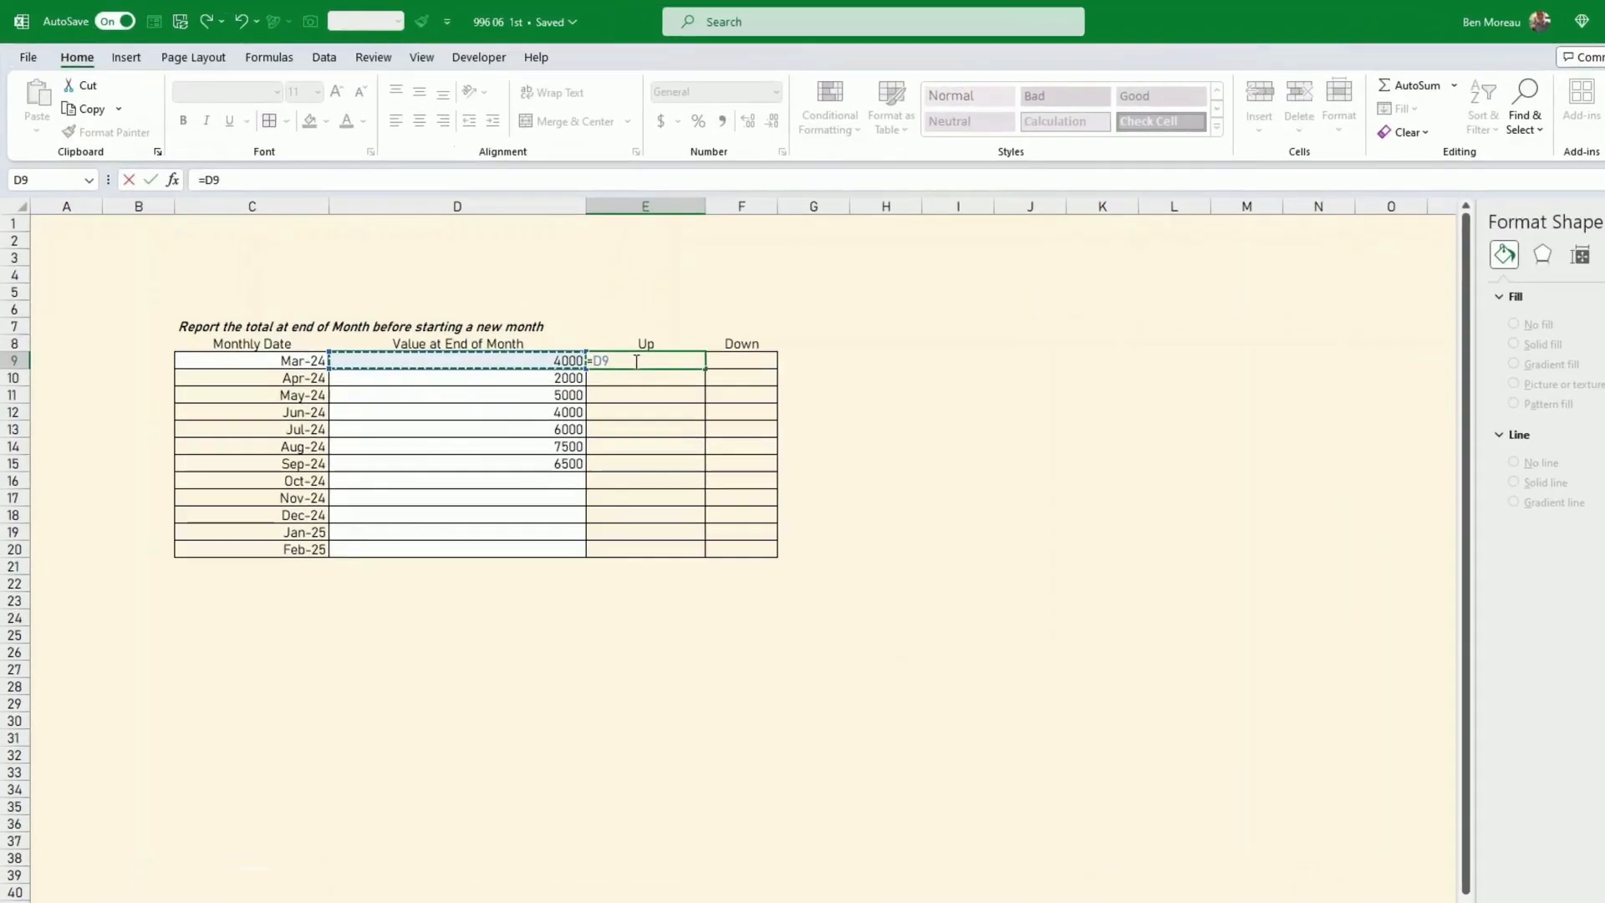
{"action": "key", "text": "Return"}
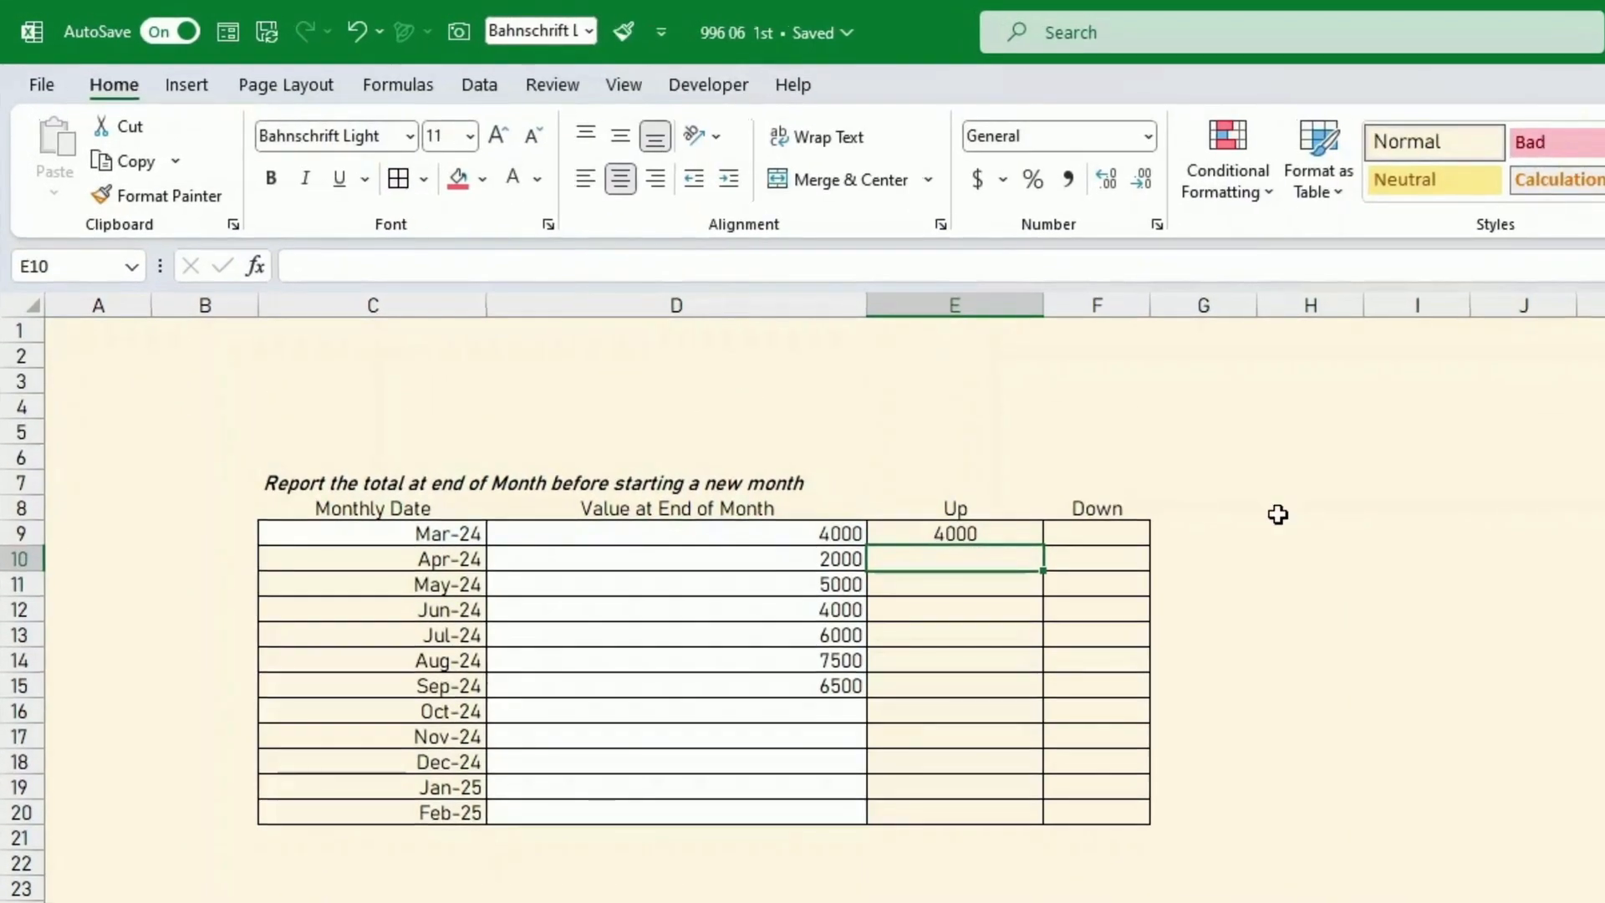
Enter =IF(D10>=D9,D10,0) in the Up cell E10 and fill it down to E20
{"action": "type", "text": "="}
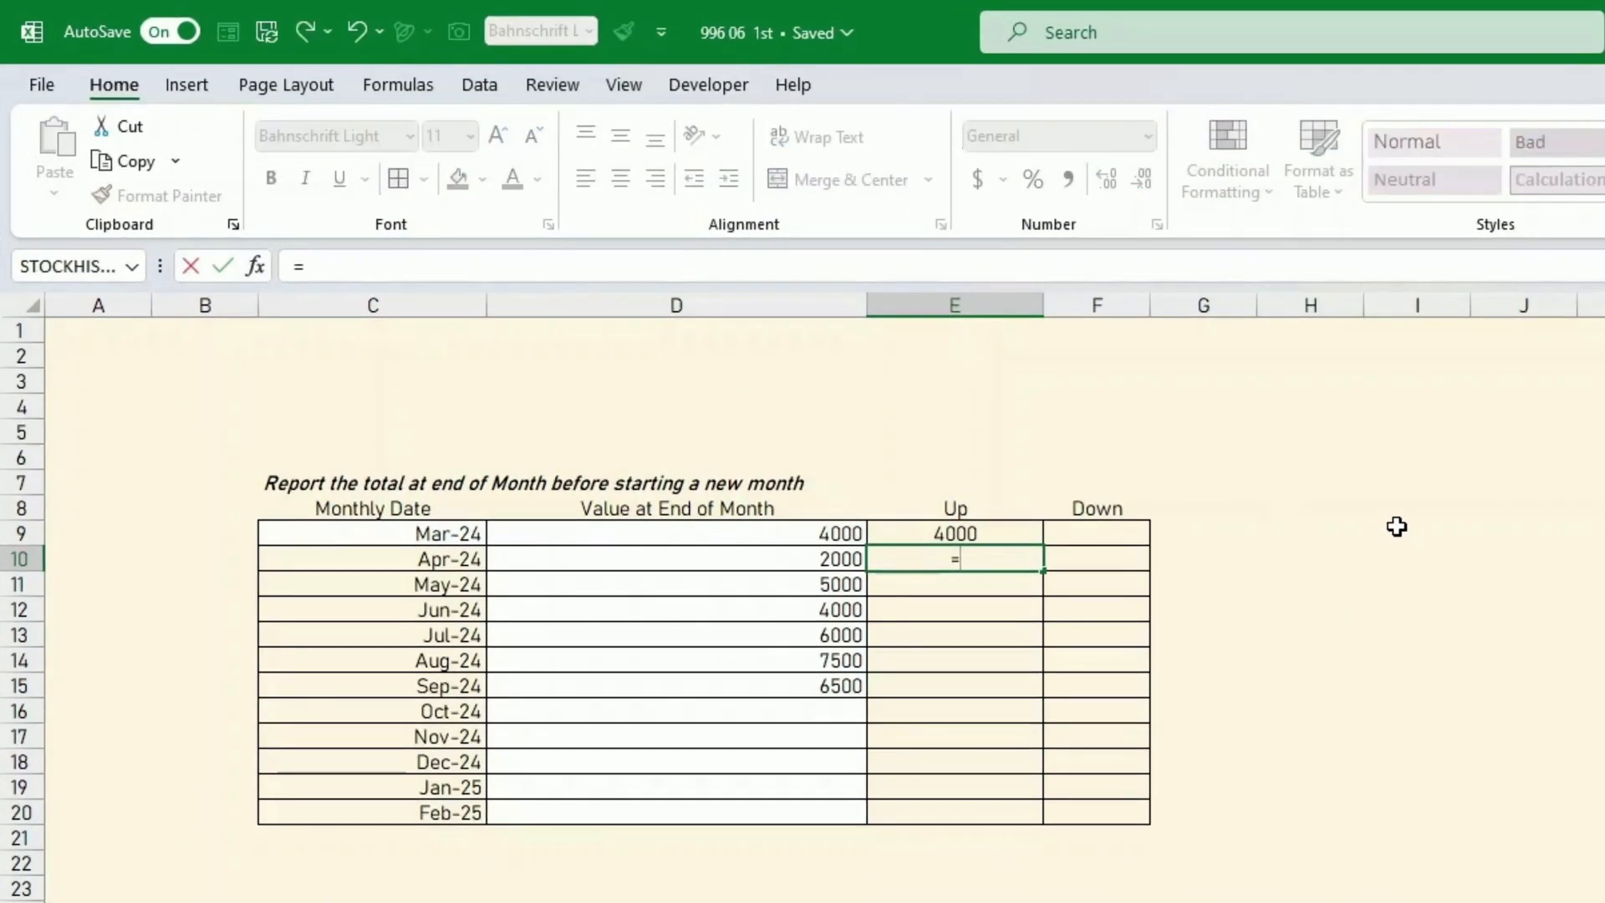
{"action": "type", "text": "if("}
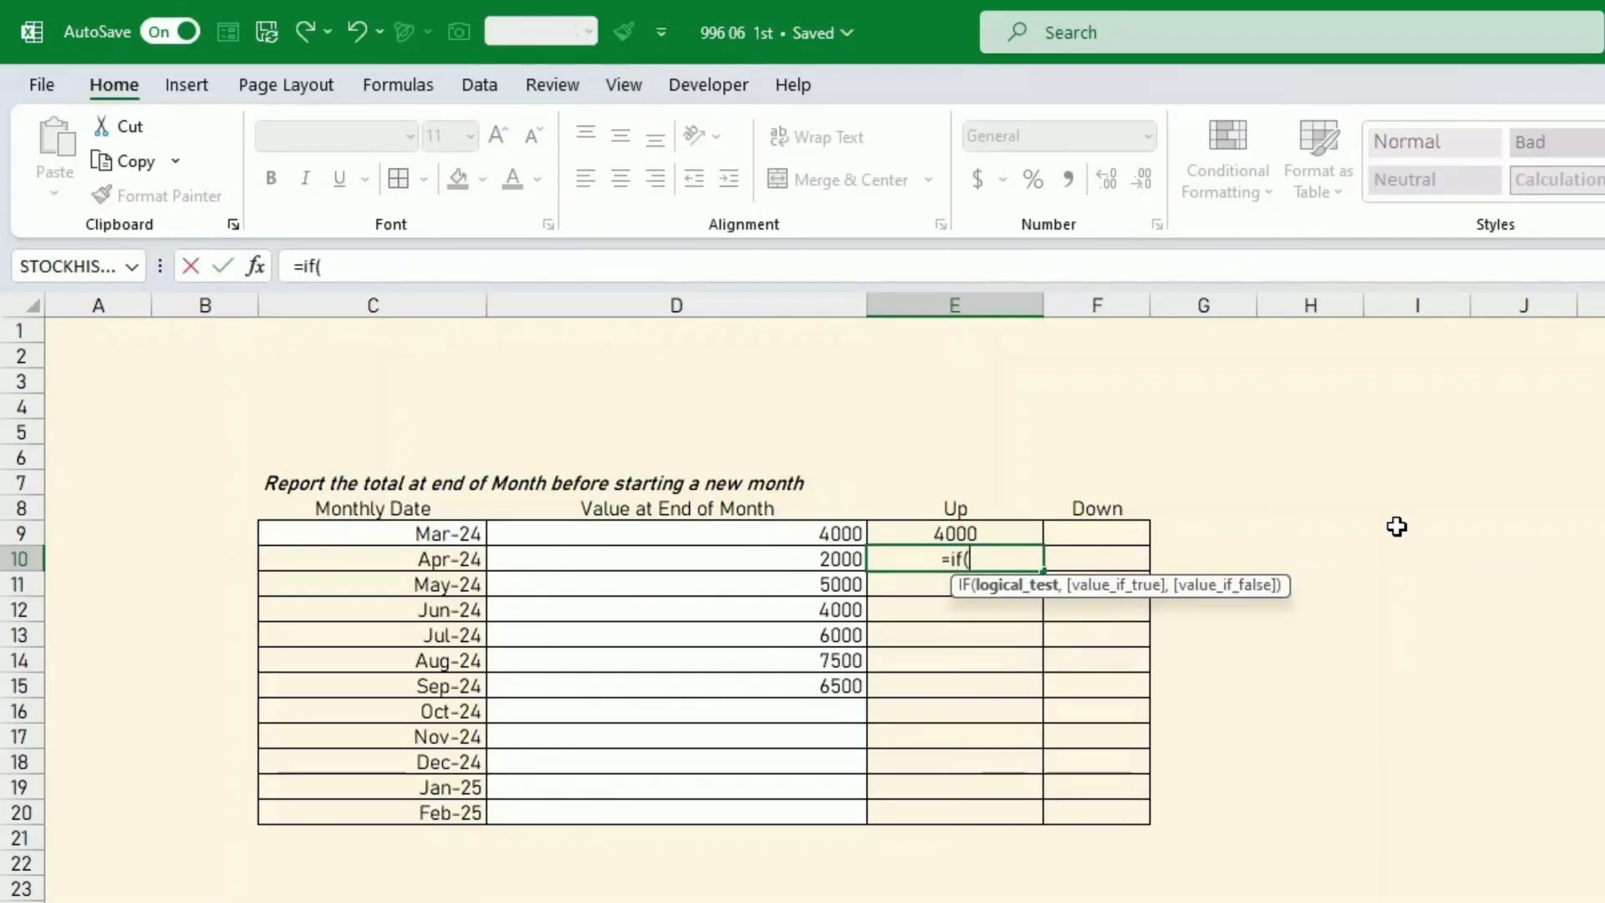
{"action": "key", "text": "Left"}
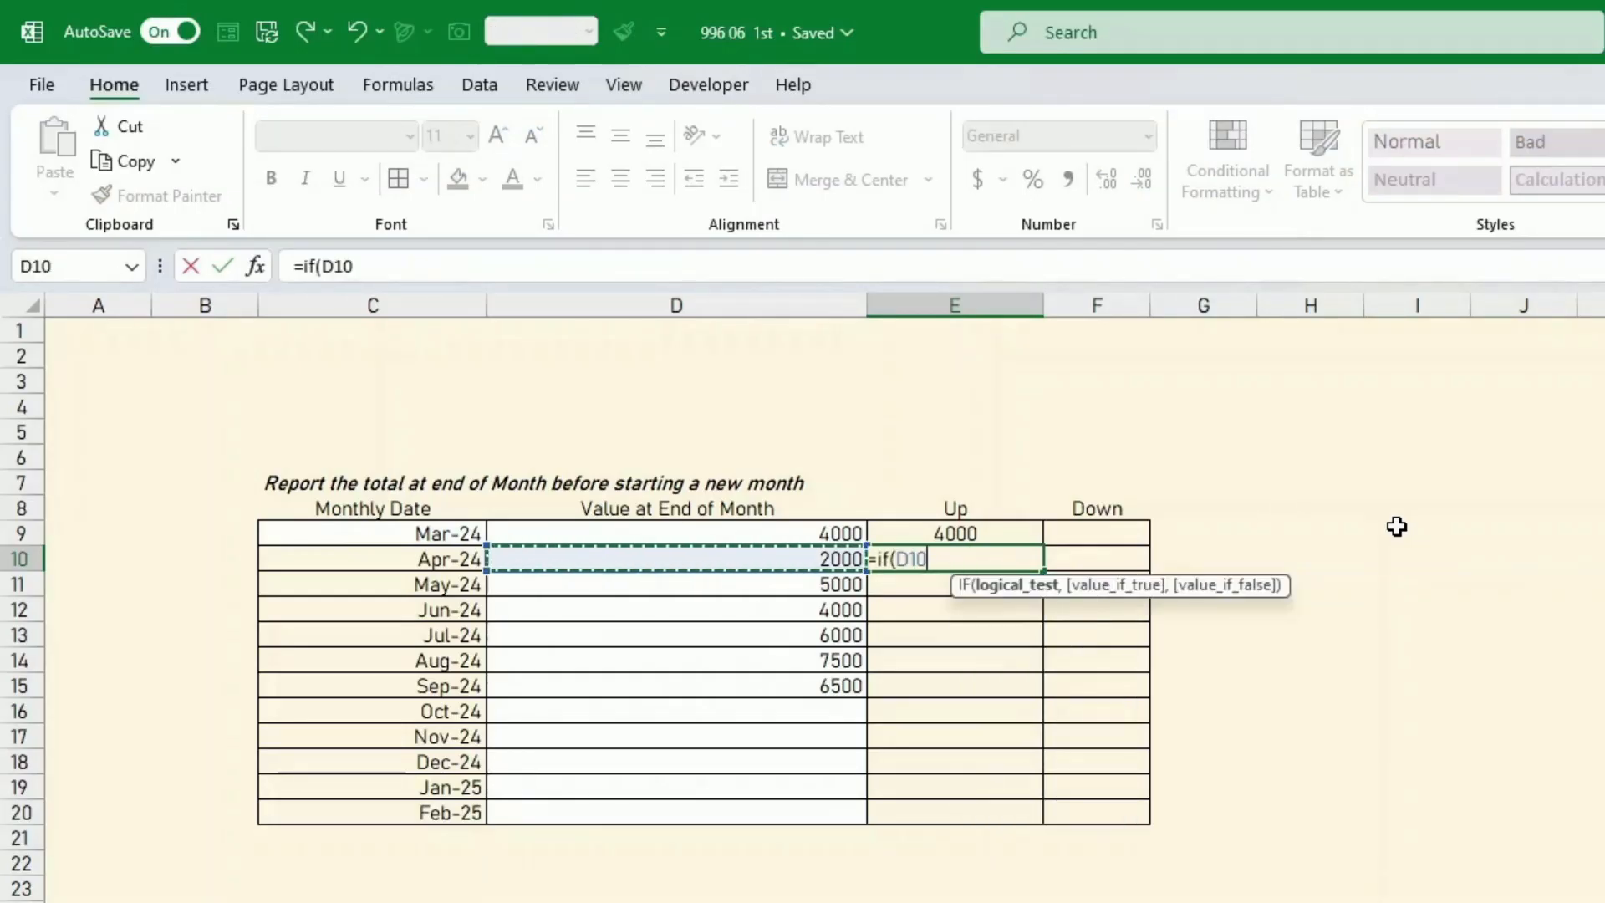
{"action": "type", "text": ">="}
{"action": "key", "text": "Left"}
{"action": "key", "text": "Up"}
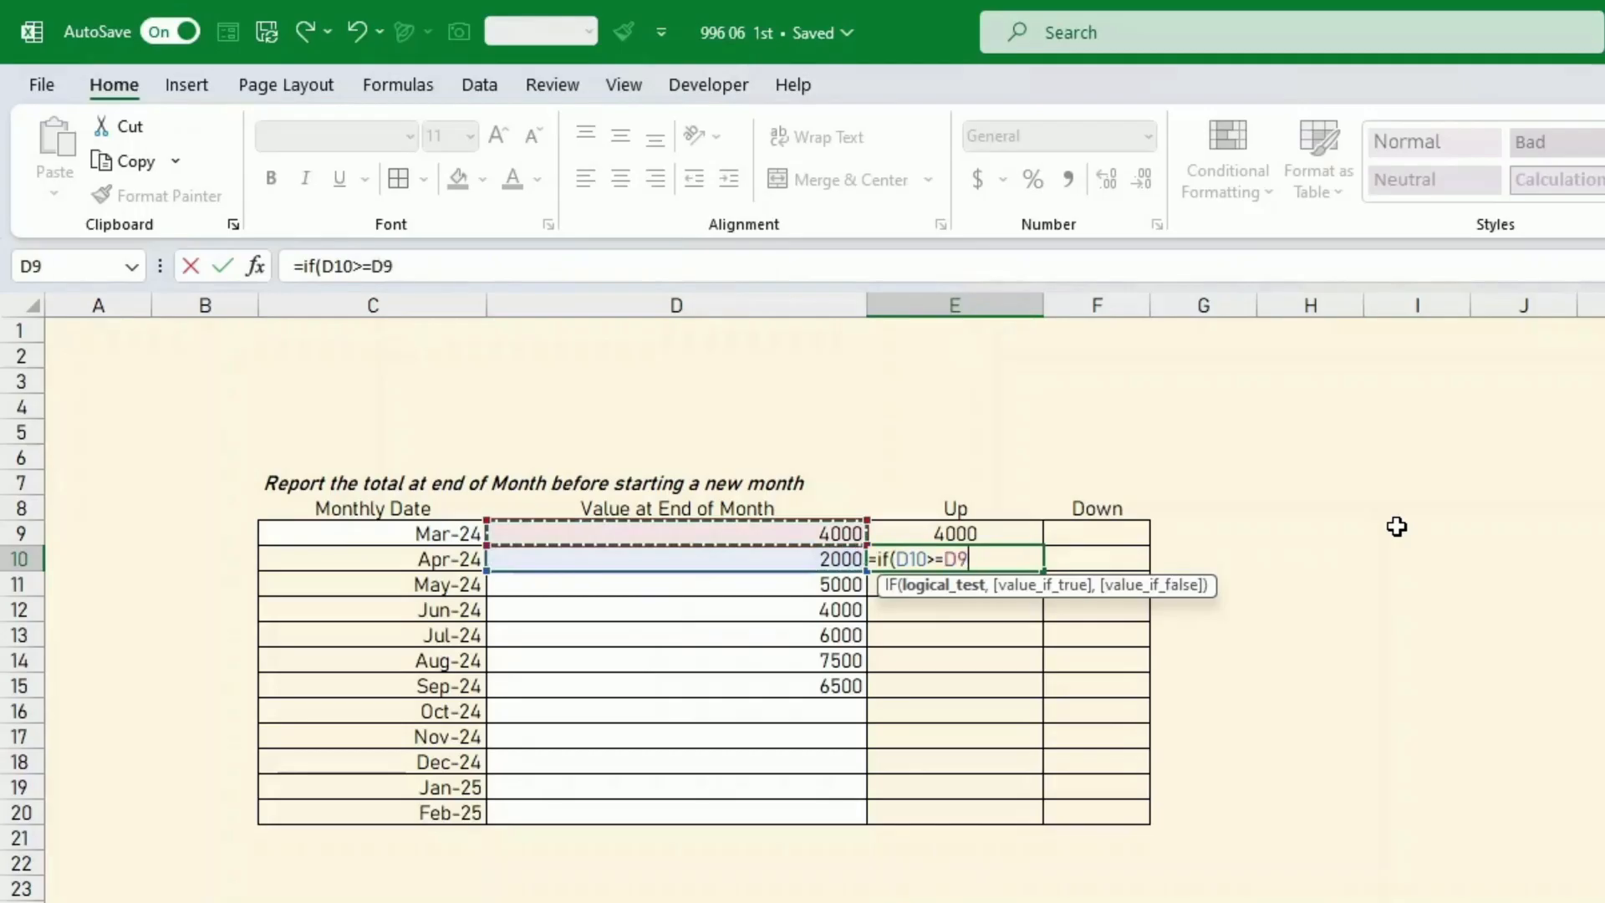
{"action": "type", "text": ","}
{"action": "key", "text": "Left"}
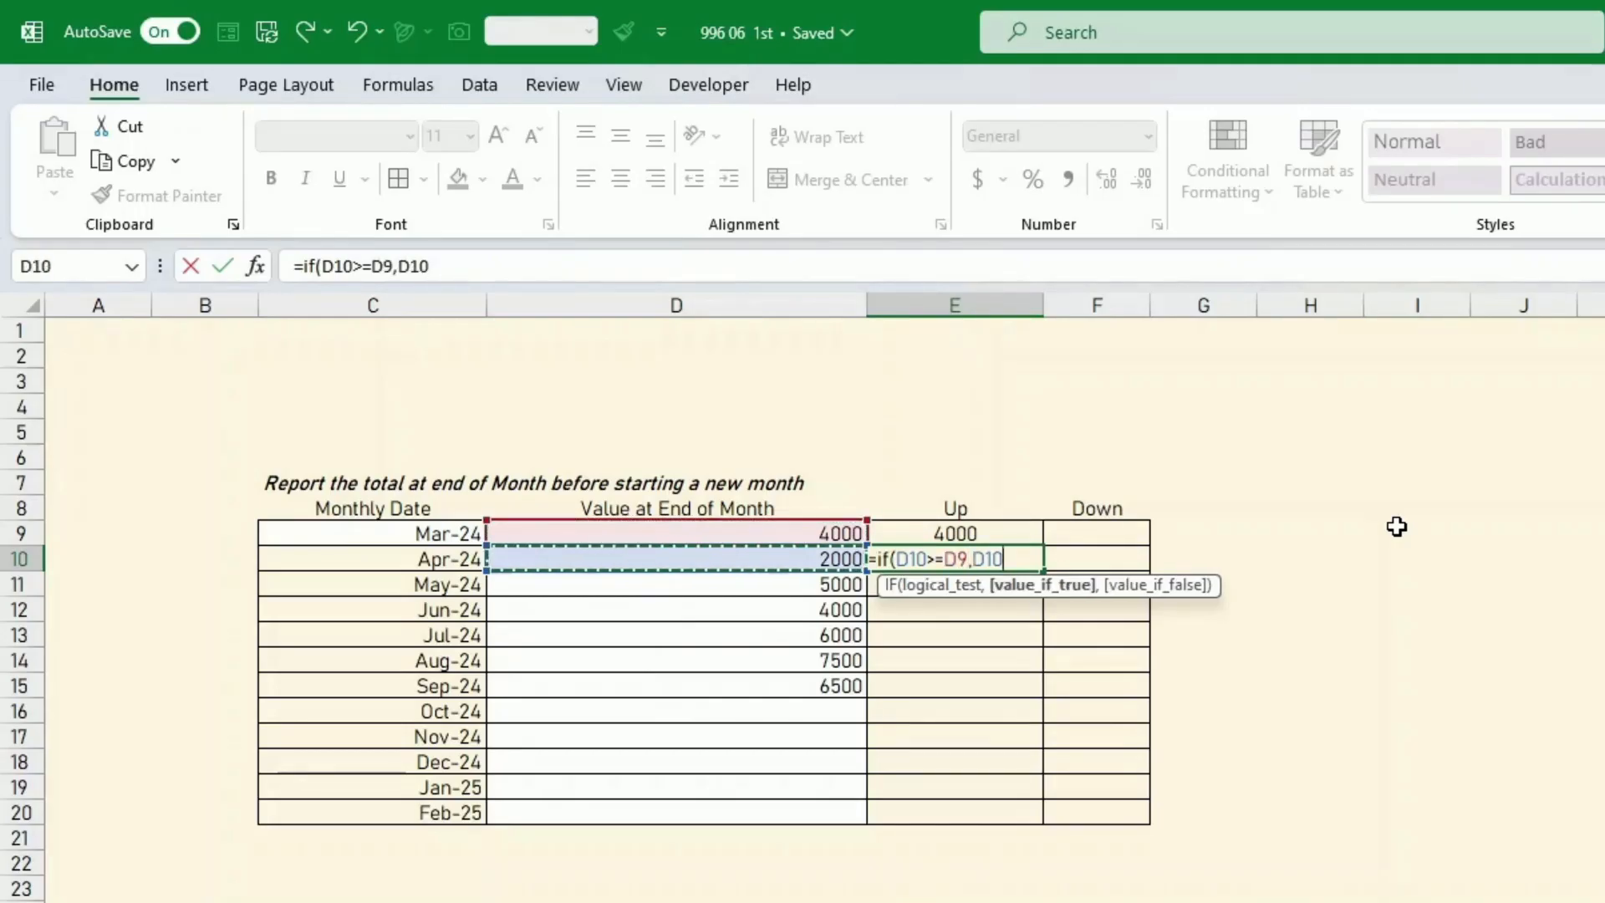
{"action": "type", "text": ",0"}
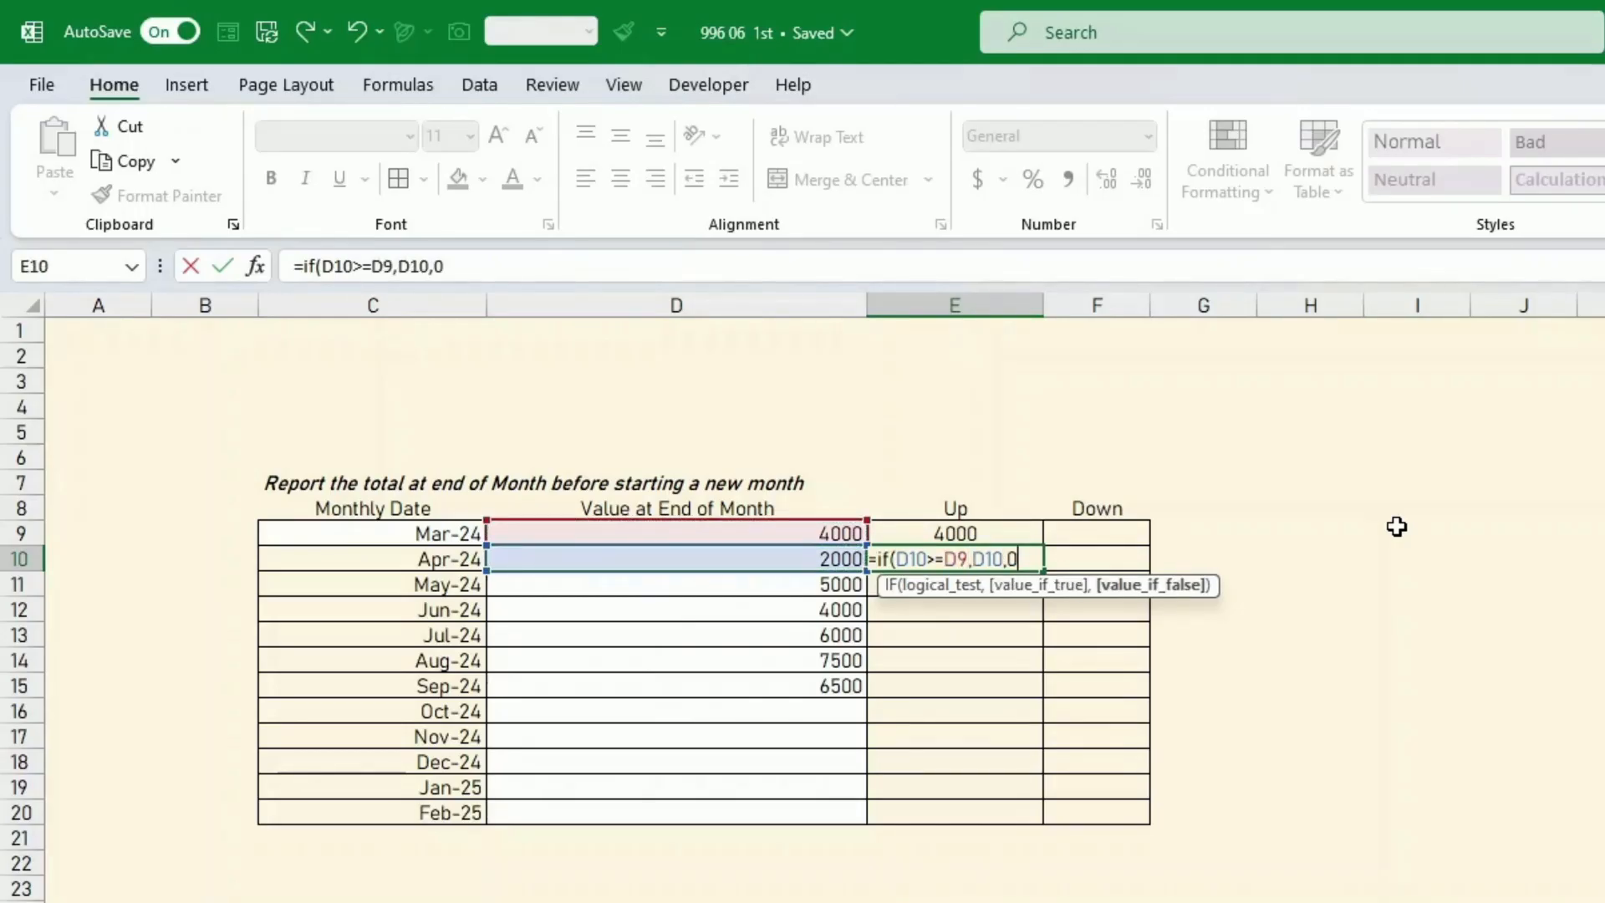
{"action": "type", "text": ")"}
{"action": "key", "text": "Return"}
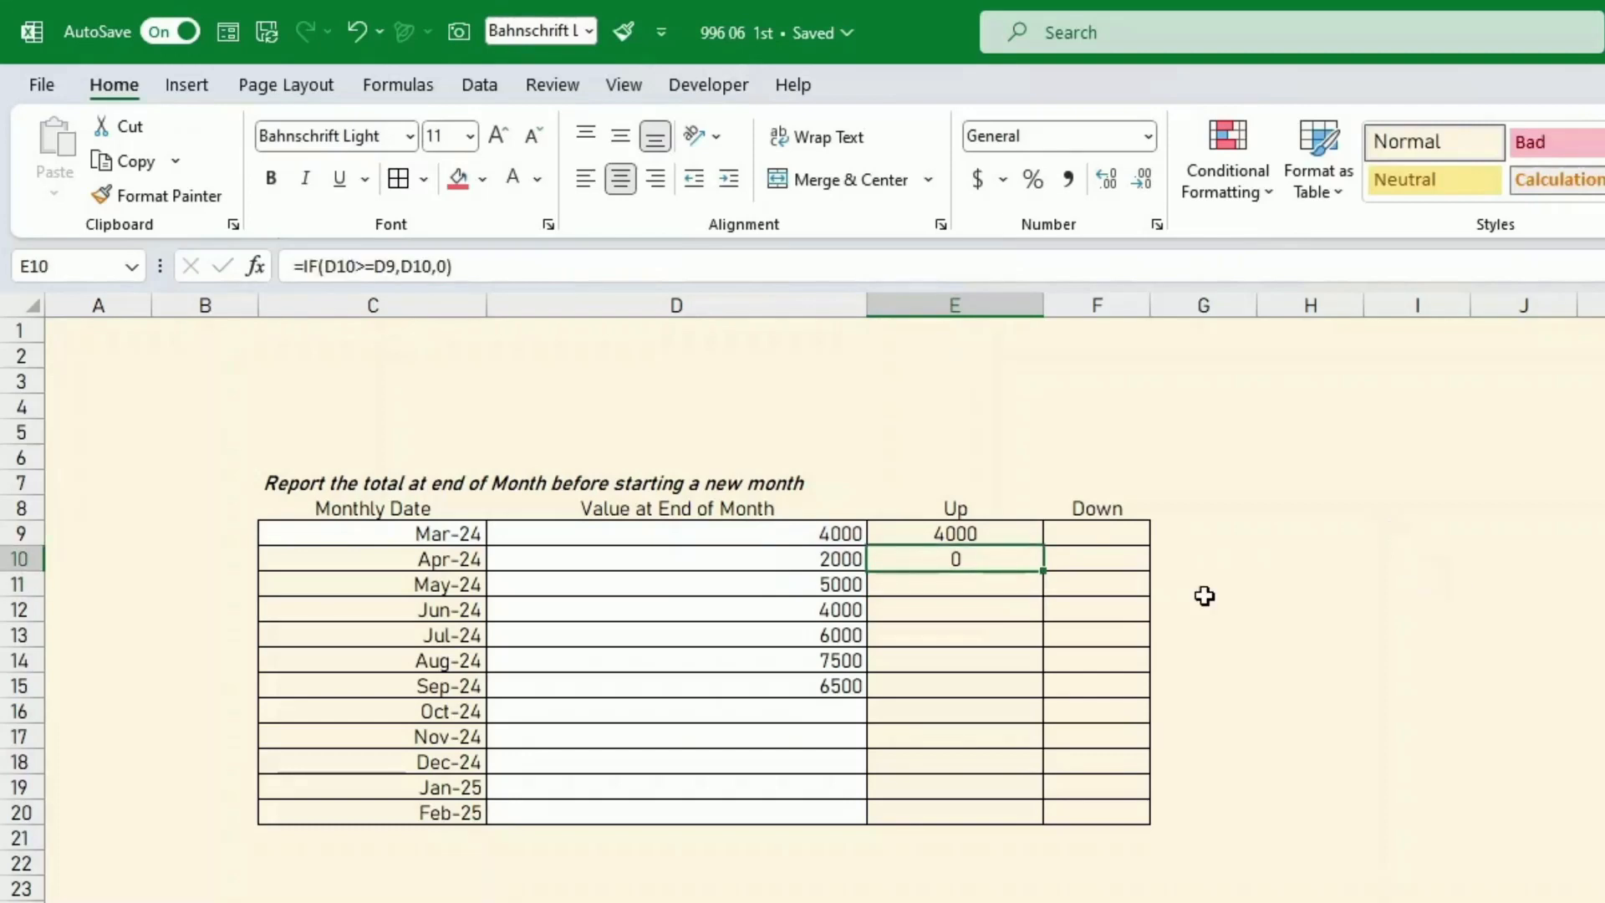
{"action": "left_click_drag", "start_coordinate": [1044, 572], "coordinate": [1044, 813]}
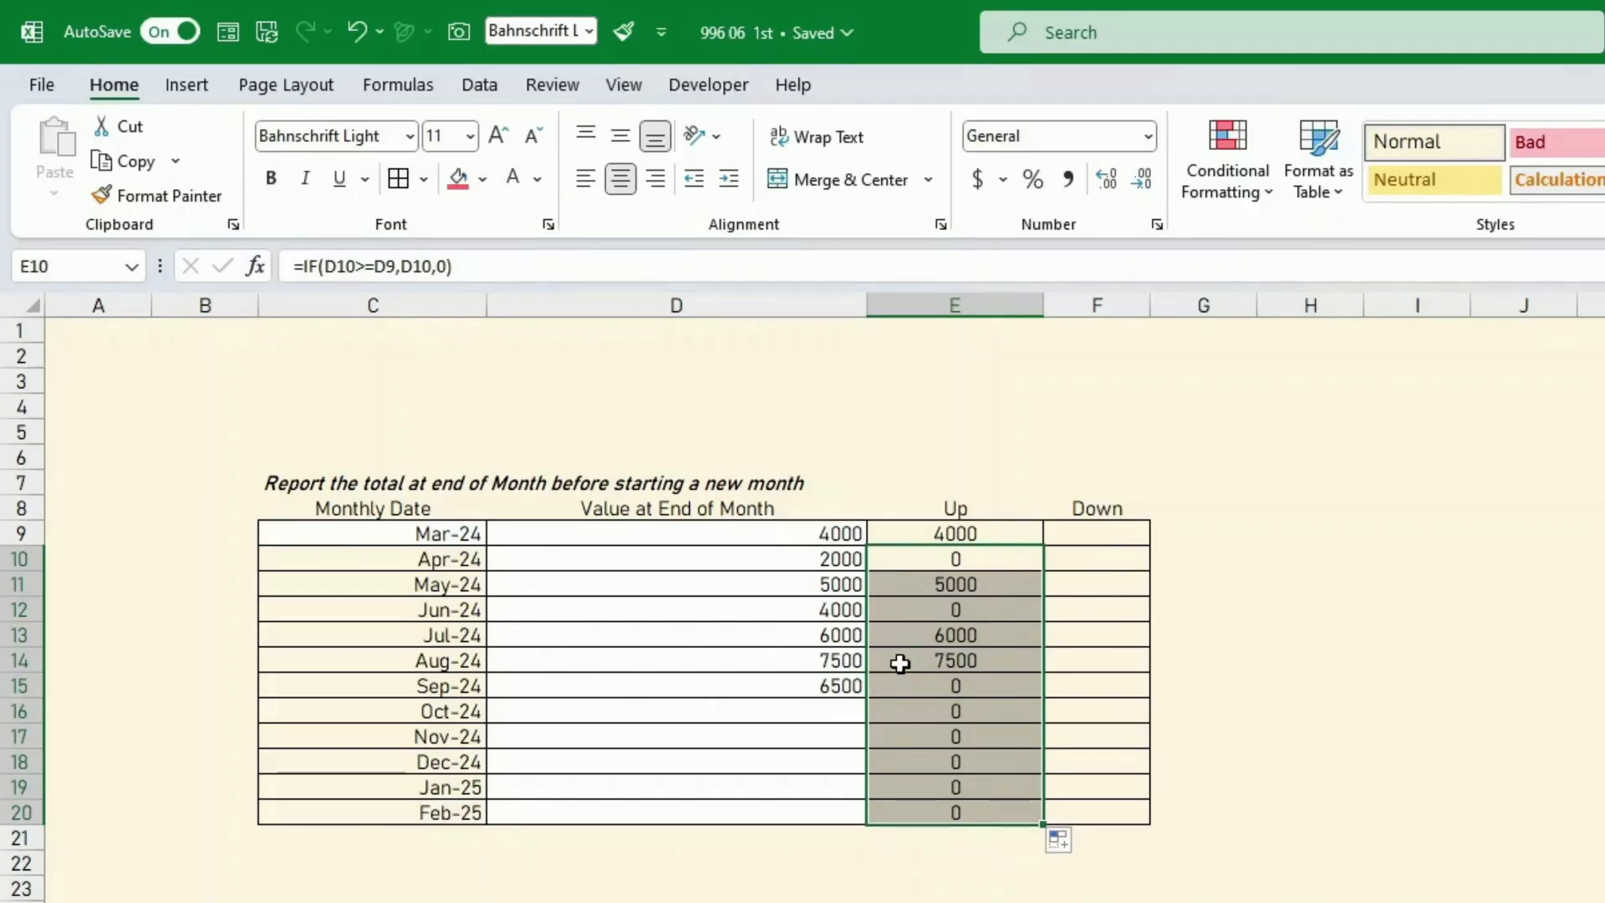
Enter =IF(D10<D9,D10,0) in the Down cell F10 and fill it down to F20
{"action": "left_click", "coordinate": [1093, 556]}
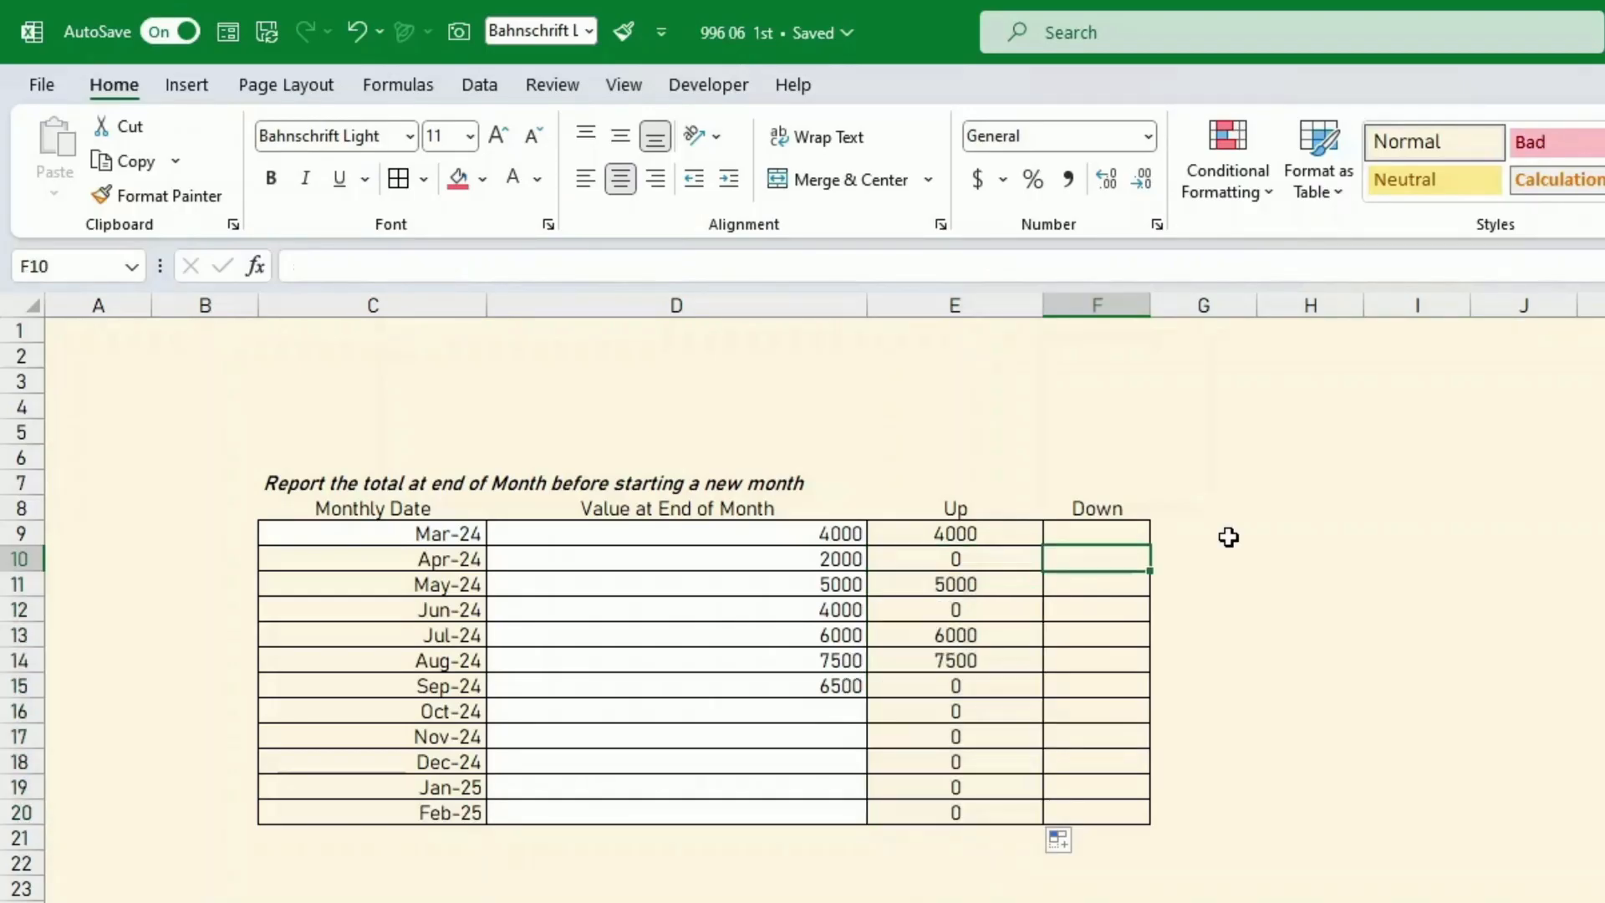
{"action": "type", "text": "=if("}
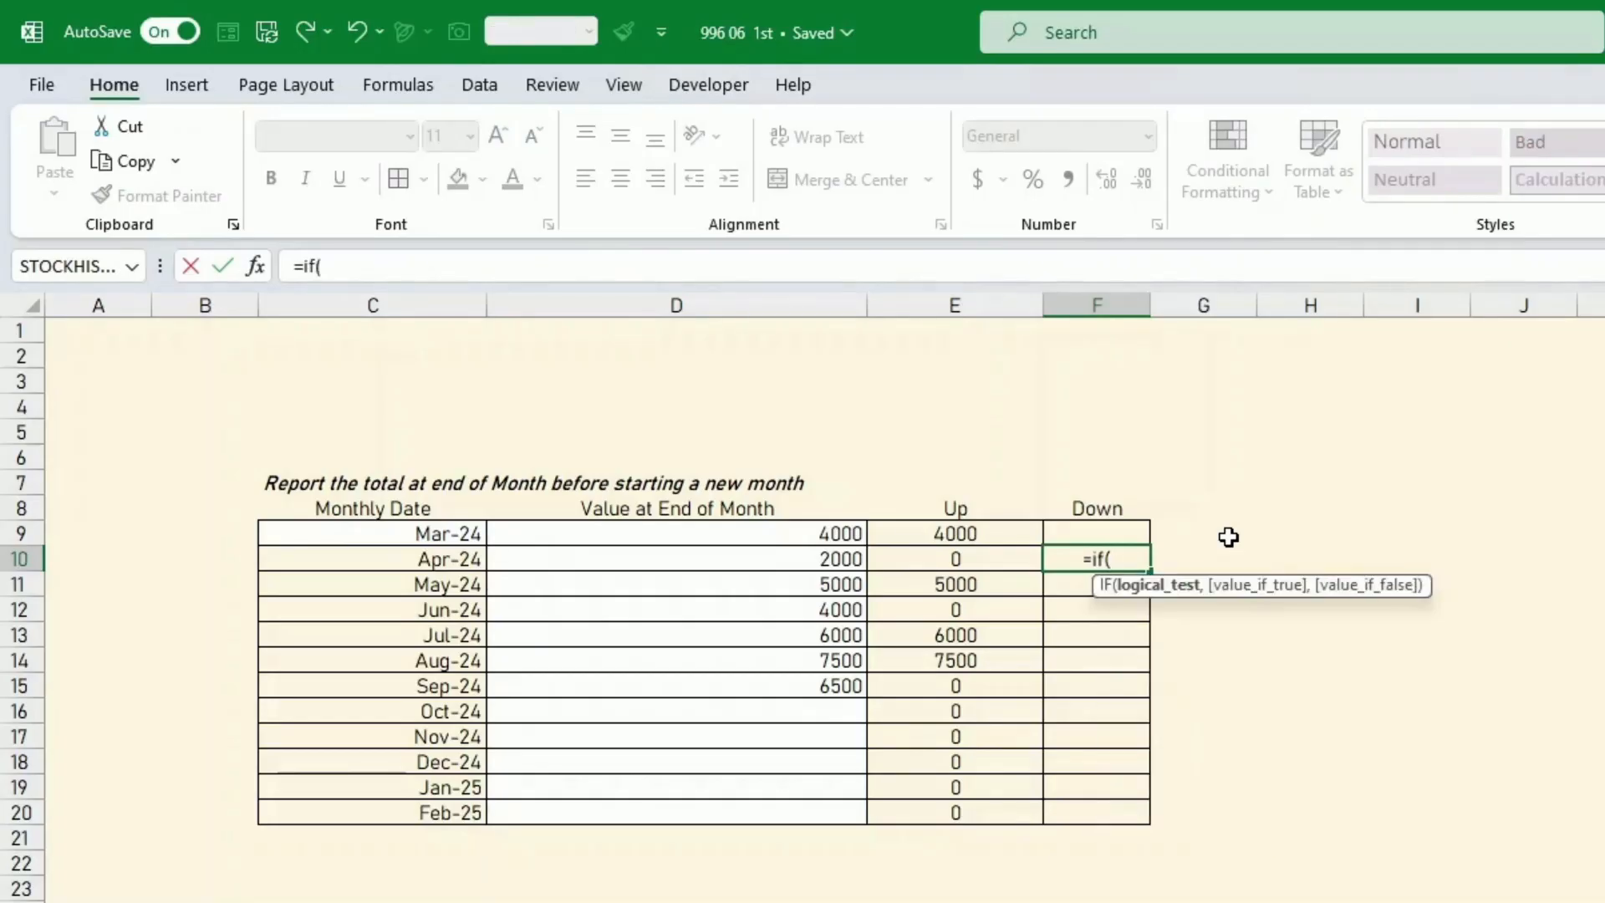
{"action": "key", "text": "Left"}
{"action": "key", "text": "Left"}
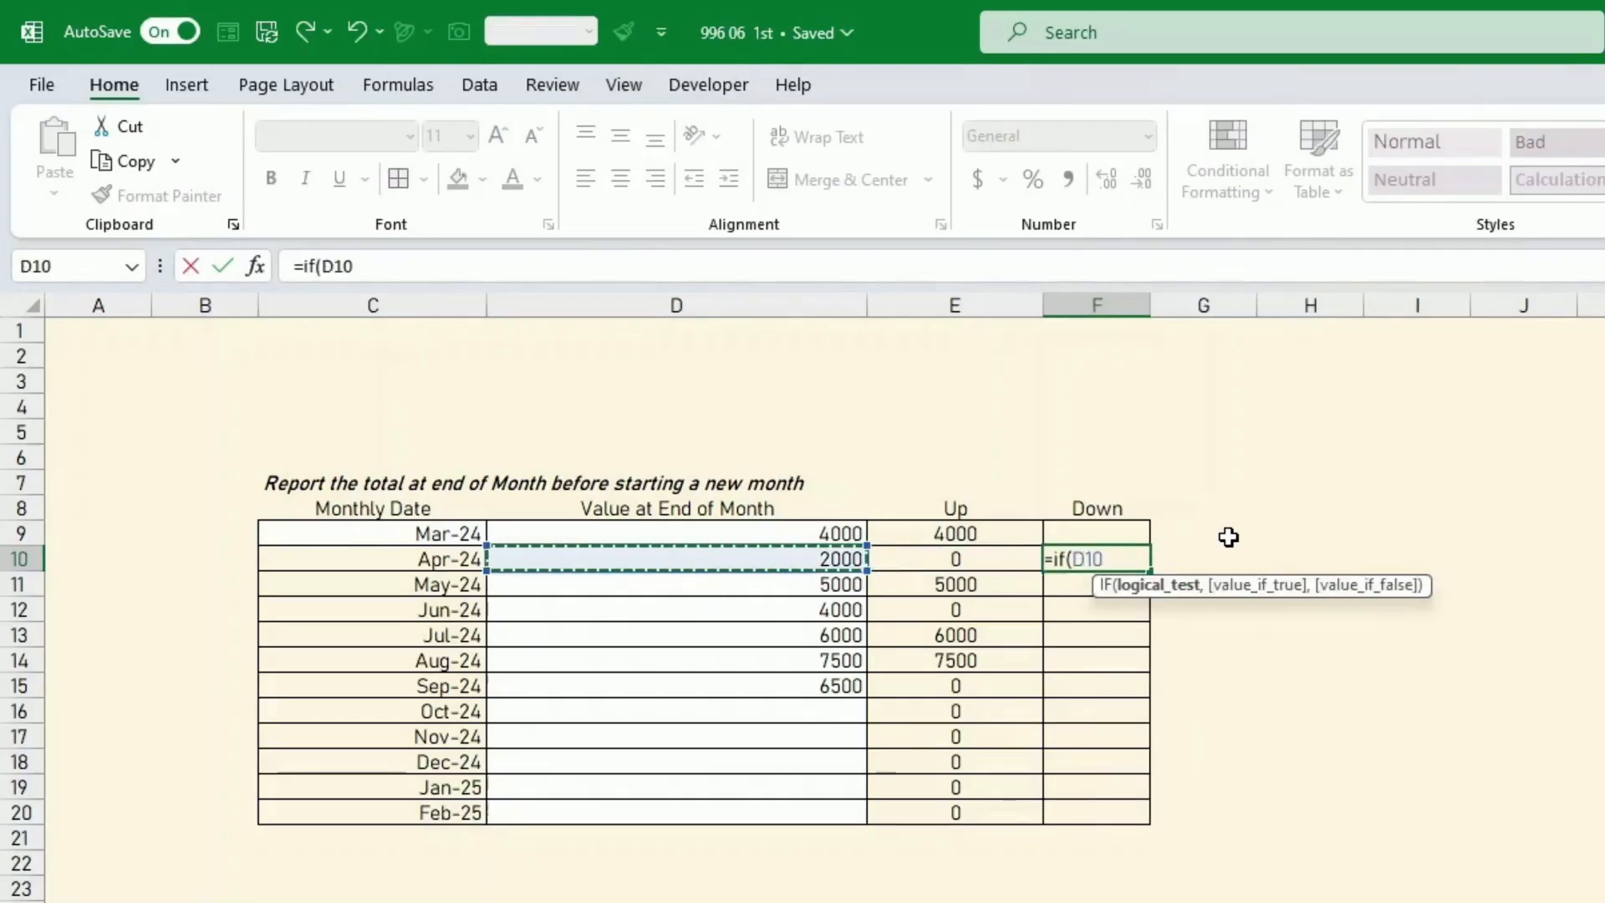
{"action": "type", "text": "<"}
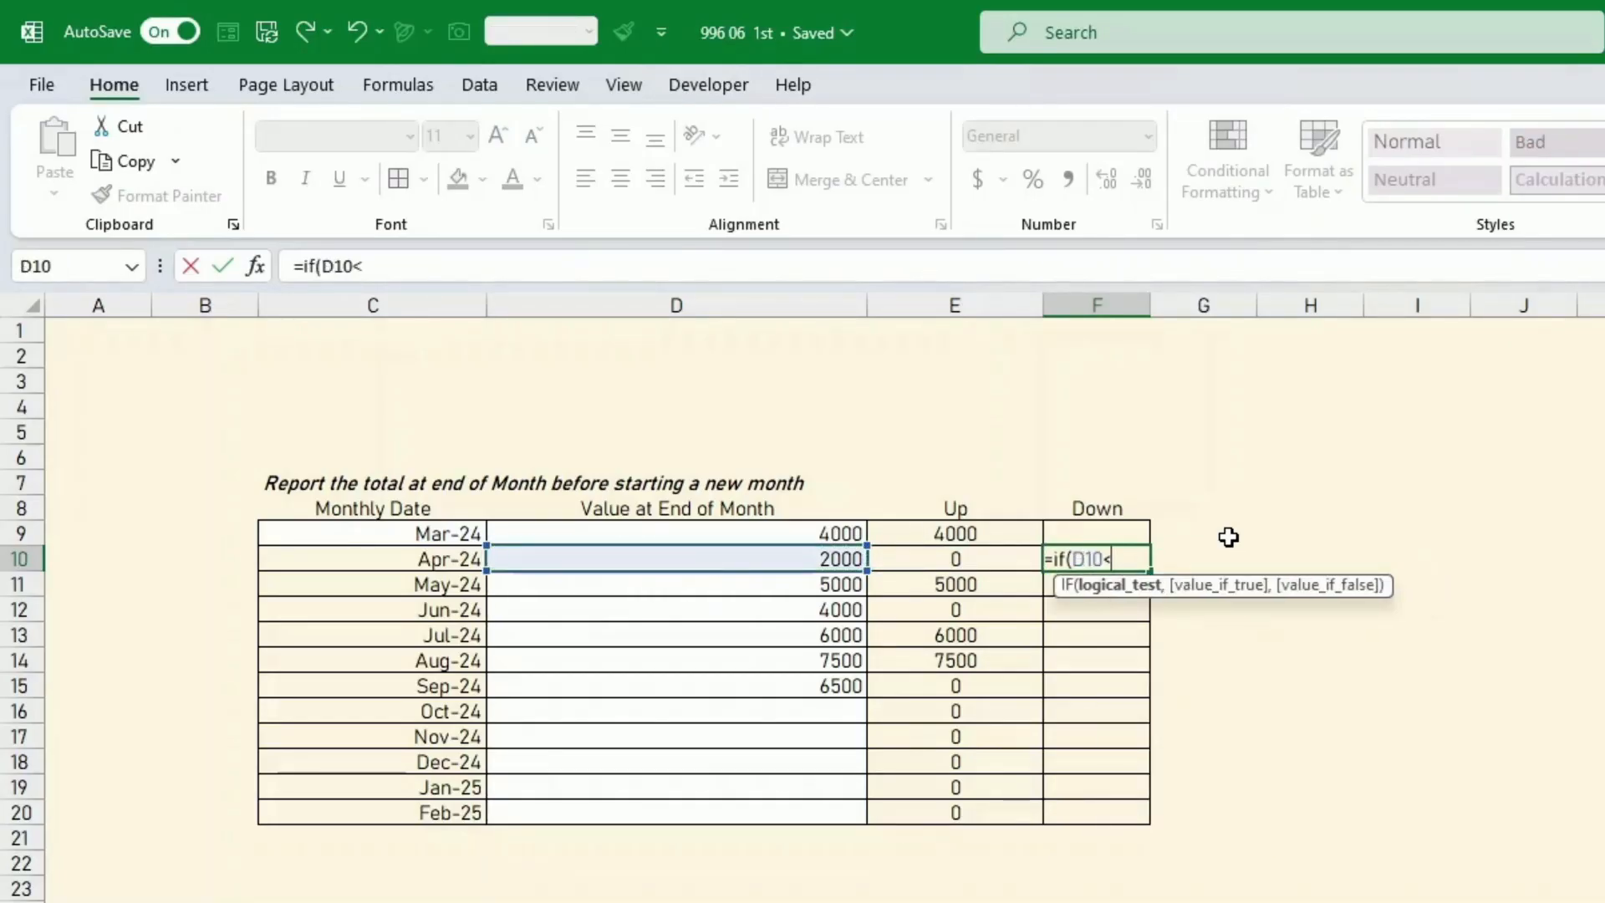
{"action": "key", "text": "Up"}
{"action": "key", "text": "Left"}
{"action": "key", "text": "Left"}
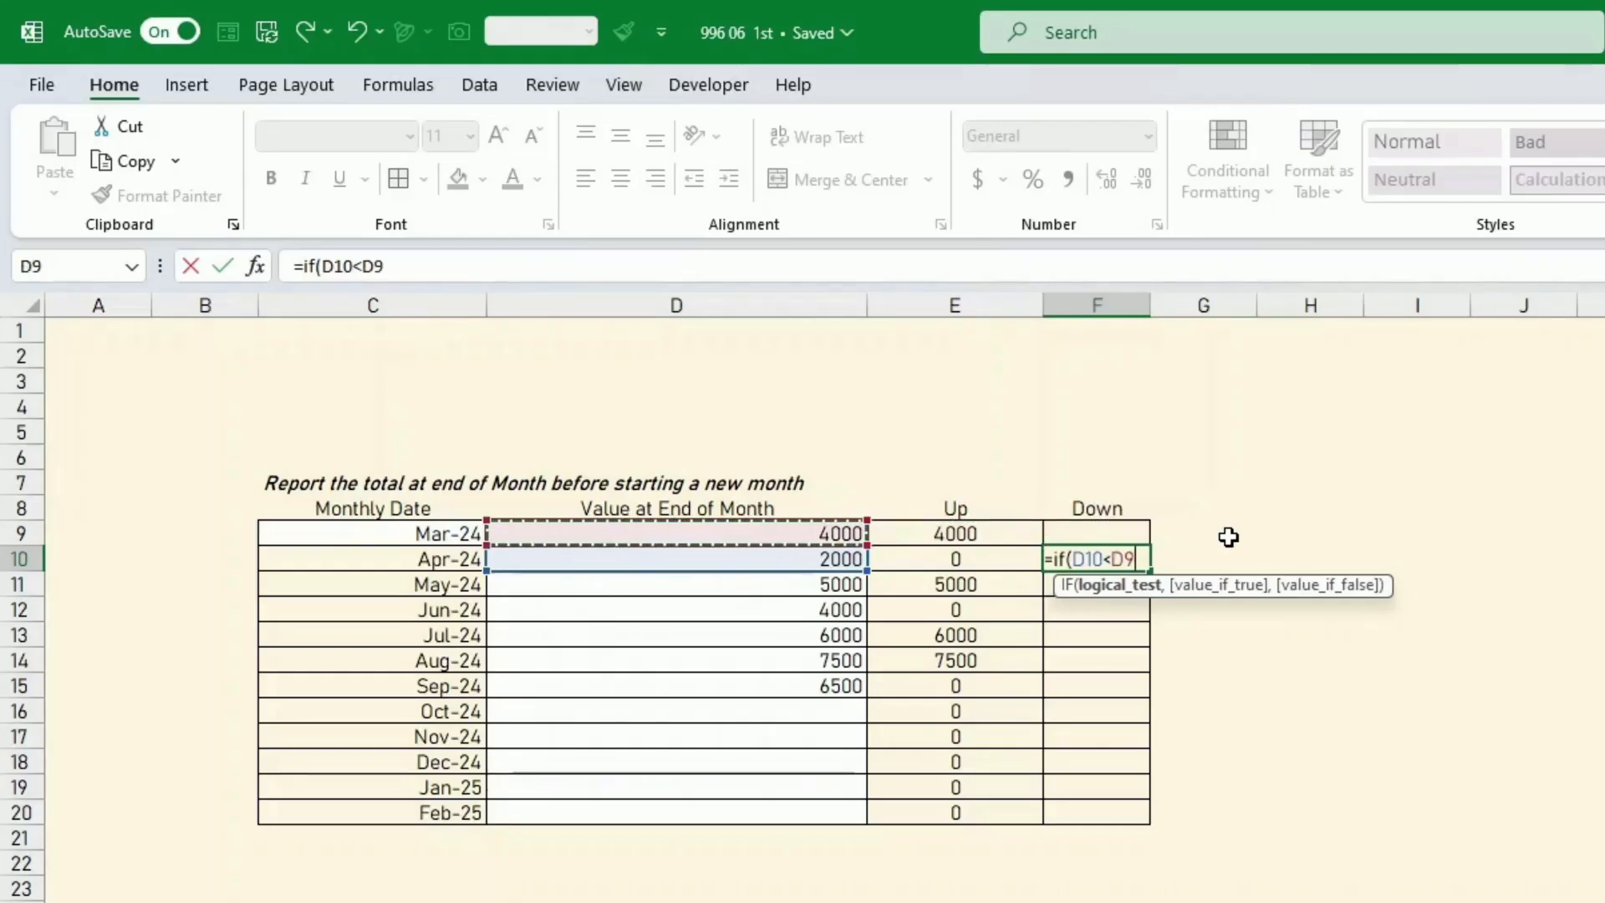
{"action": "type", "text": ","}
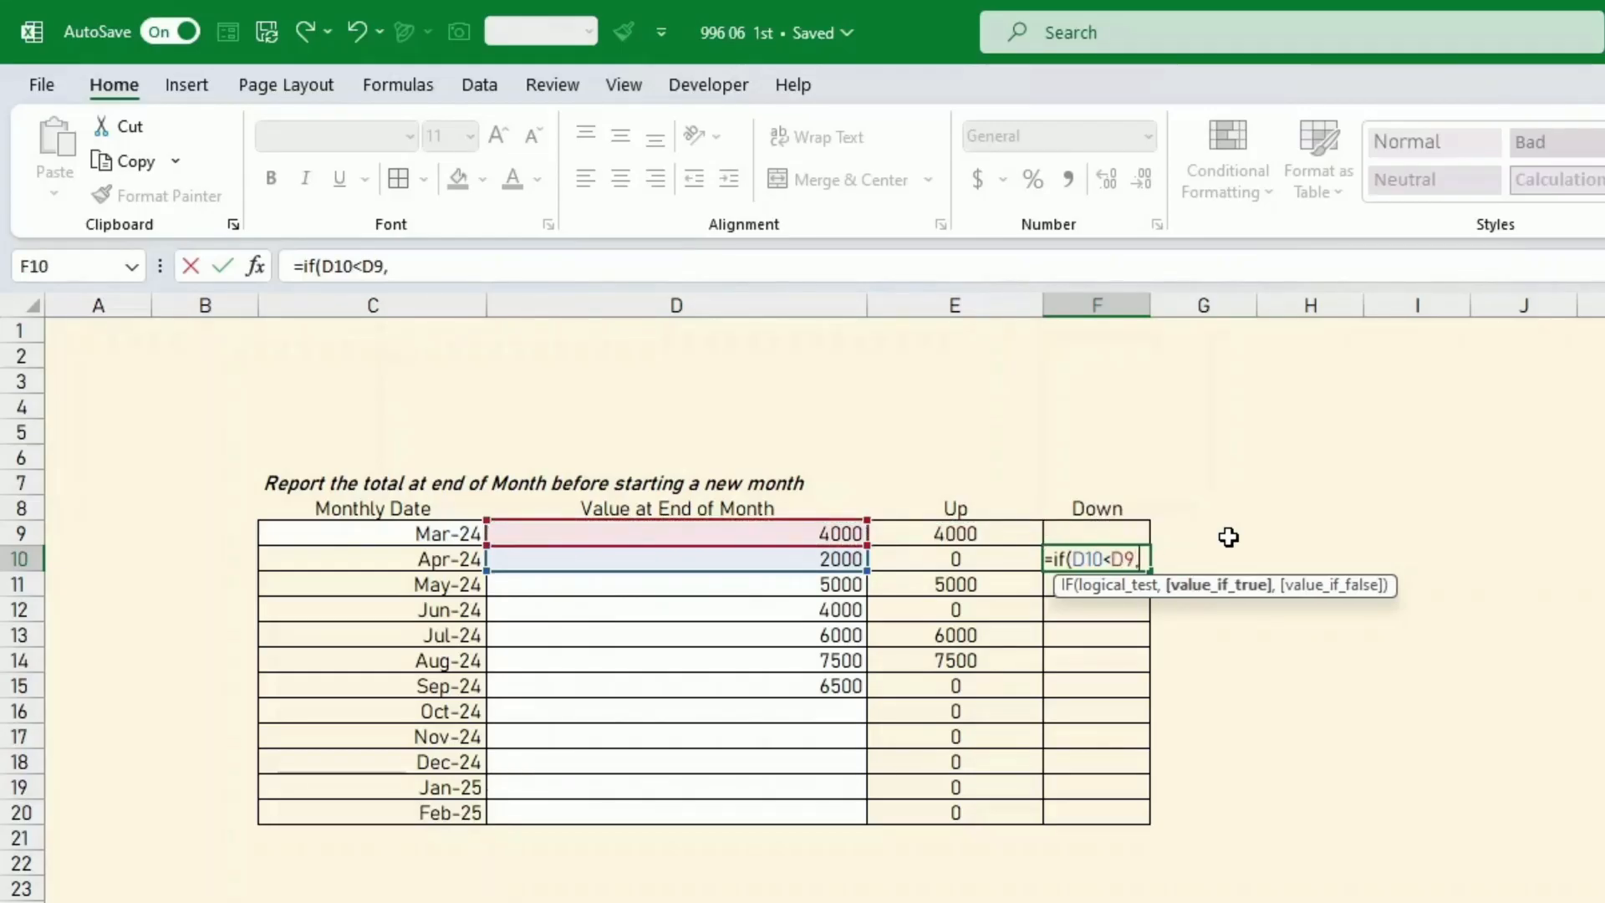
{"action": "key", "text": "Left"}
{"action": "key", "text": "Left"}
{"action": "type", "text": ","}
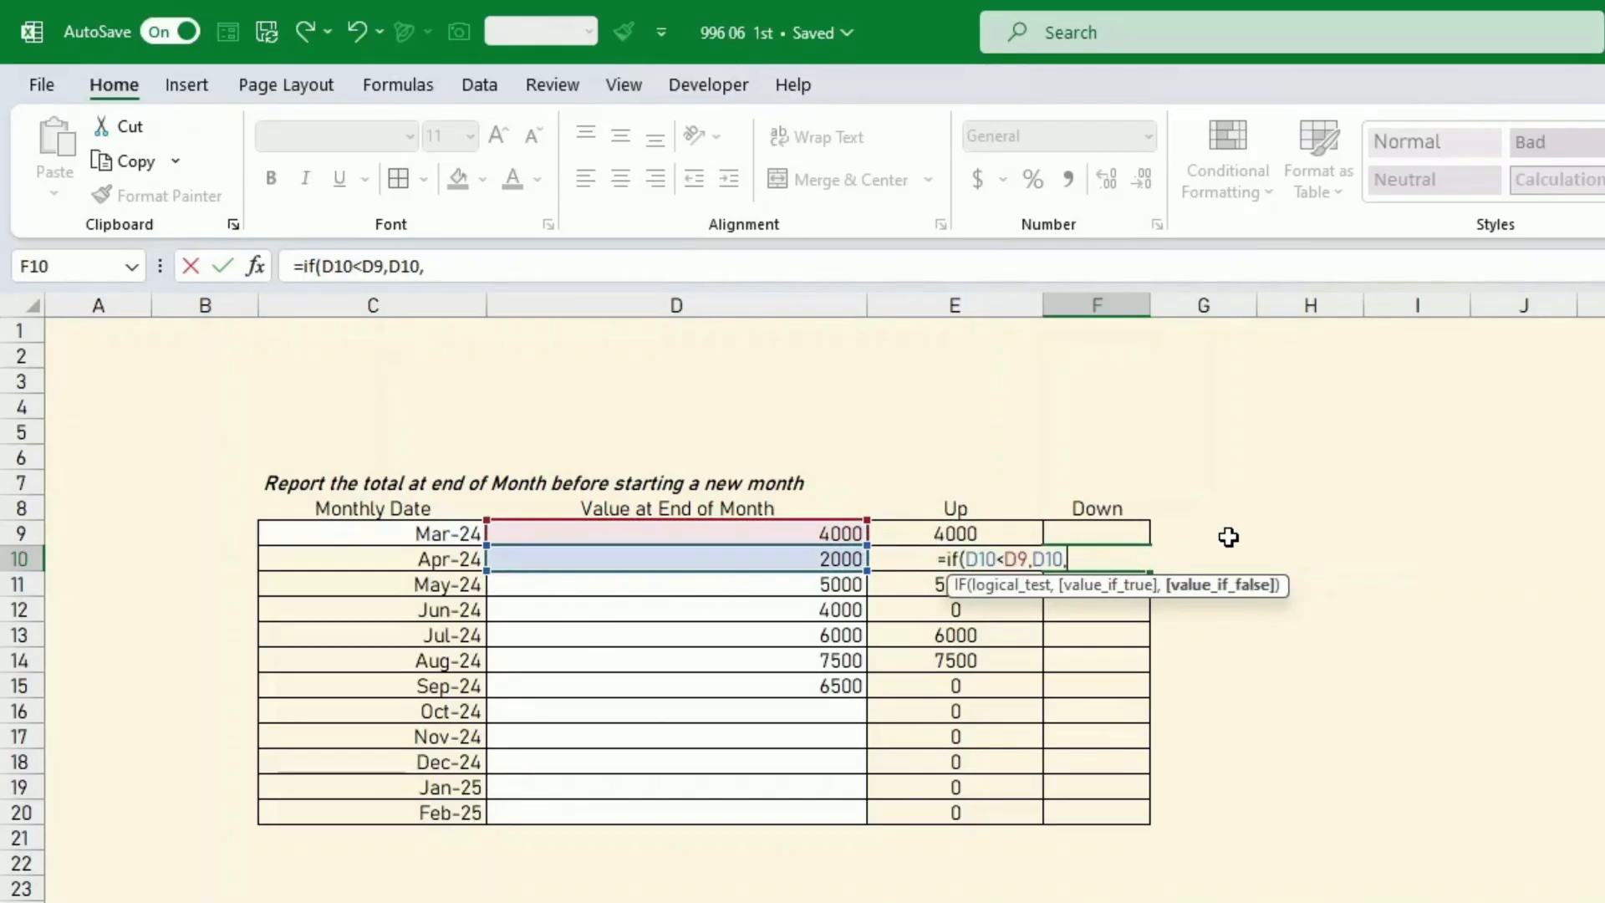
{"action": "type", "text": "0"}
{"action": "key", "text": "Return"}
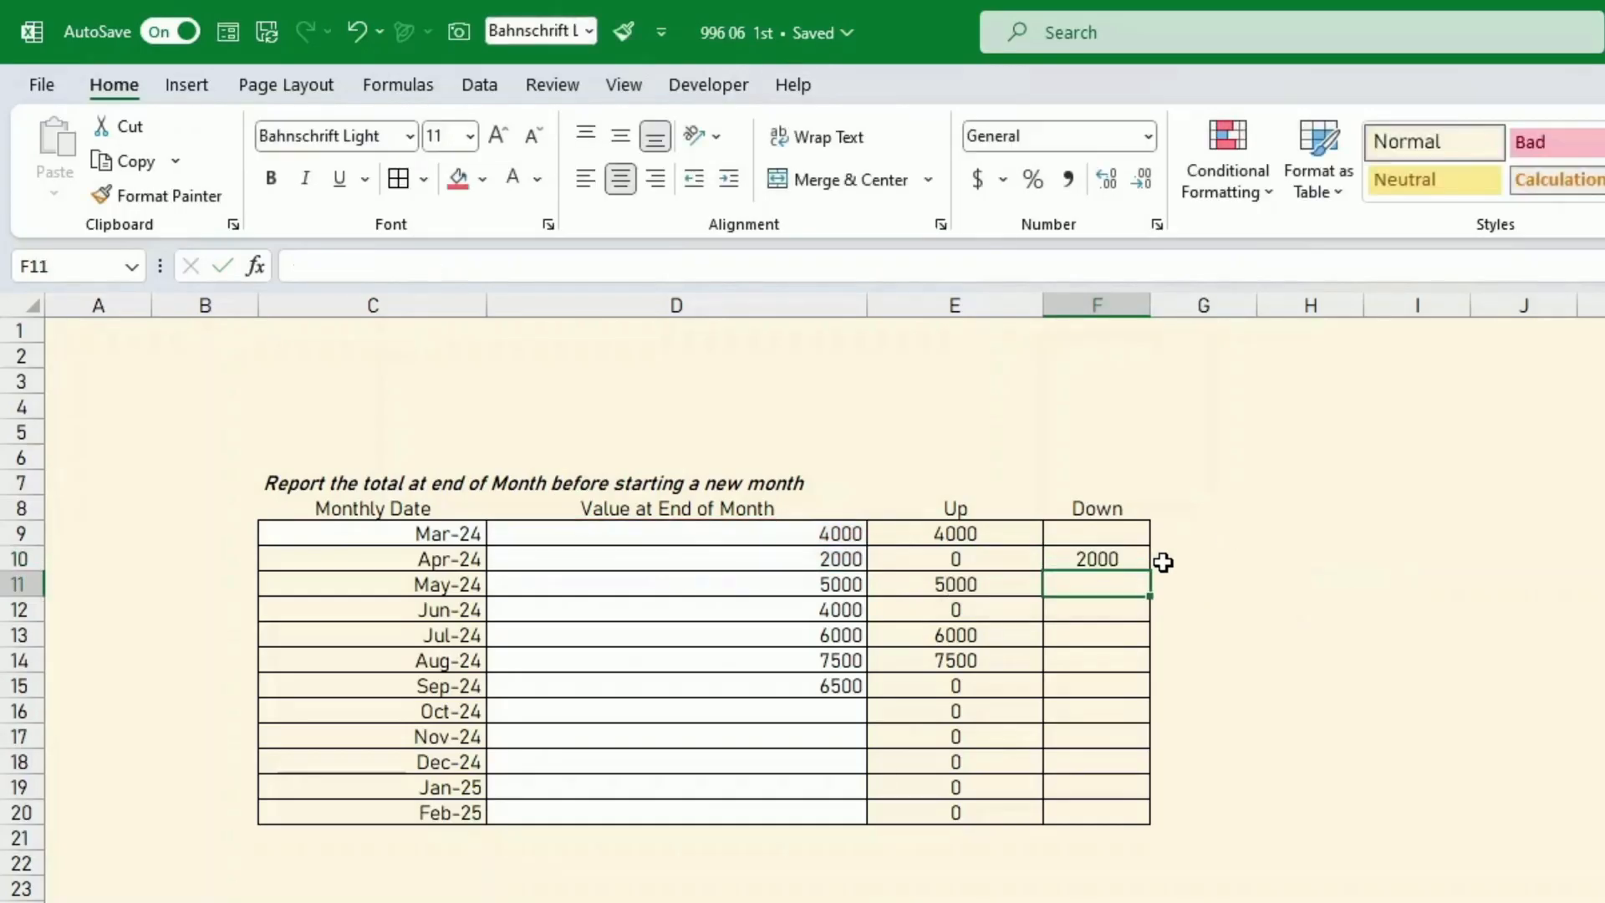
{"action": "left_click", "coordinate": [1121, 562]}
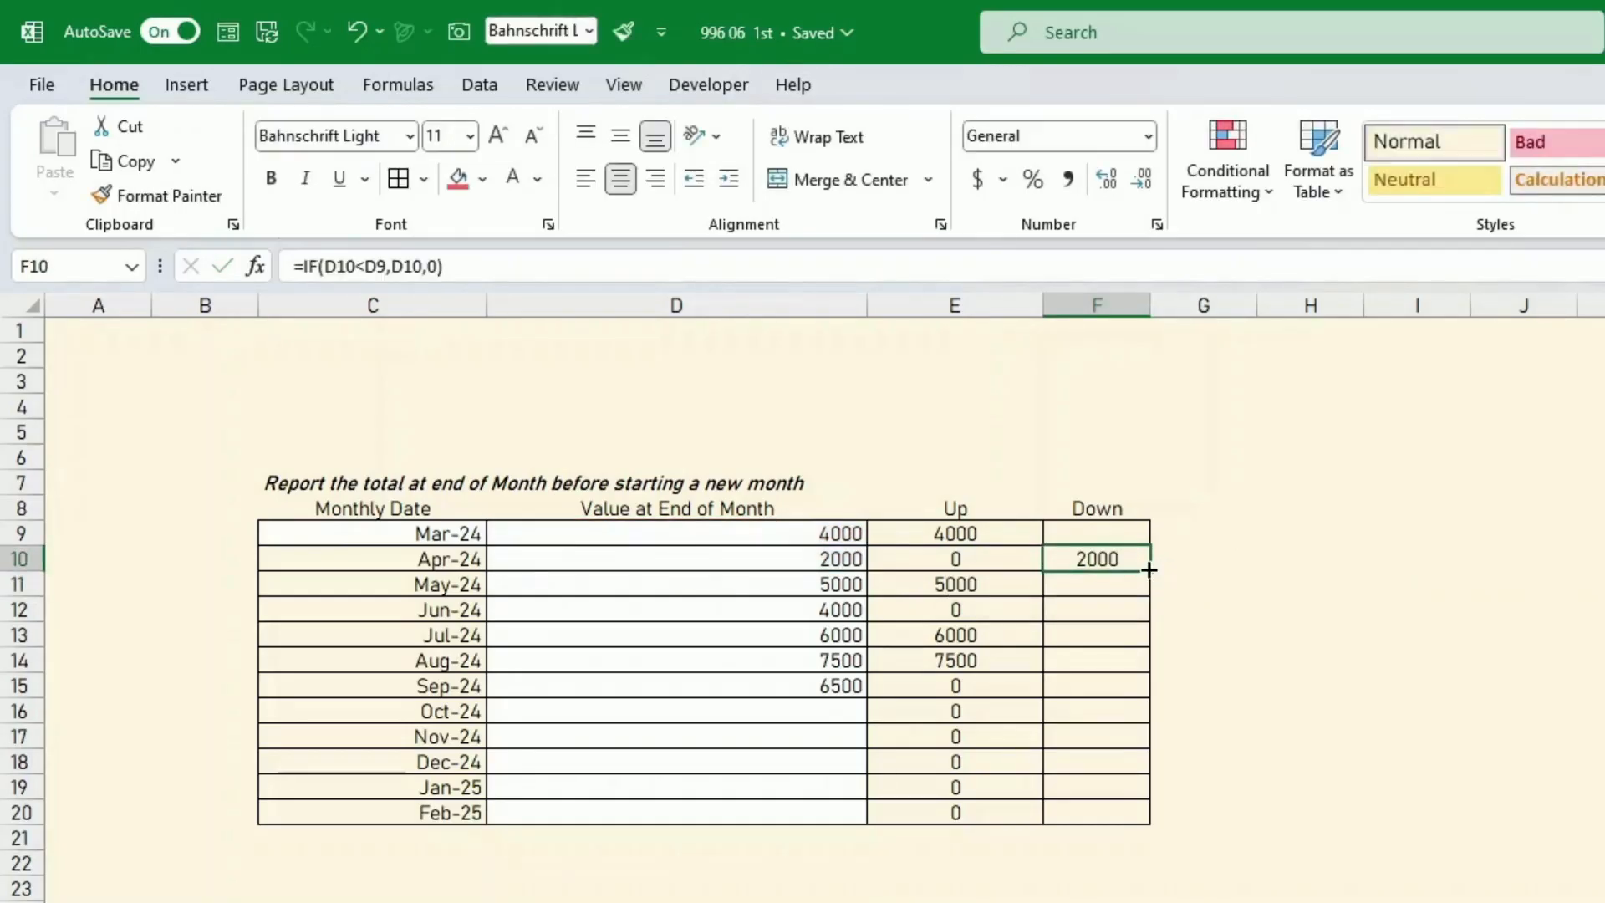
{"action": "left_click_drag", "start_coordinate": [1150, 570], "coordinate": [1152, 822]}
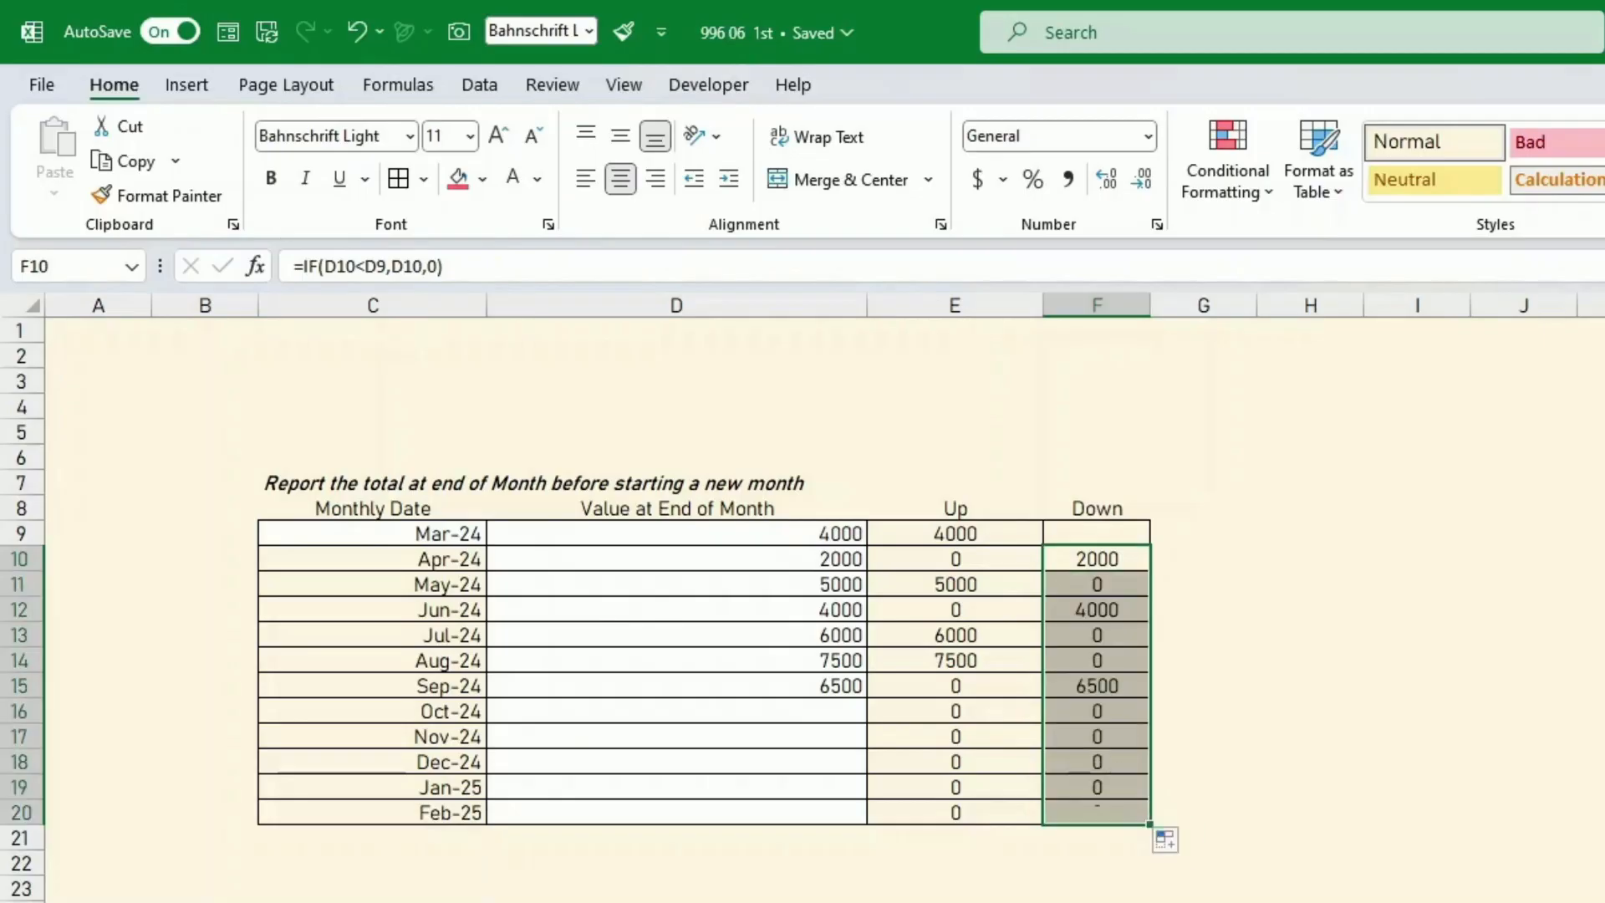
Insert a 2-D stacked column chart from C9:C20 and E9:F20 and place it beside the Down column
{"action": "left_click", "coordinate": [1096, 894]}
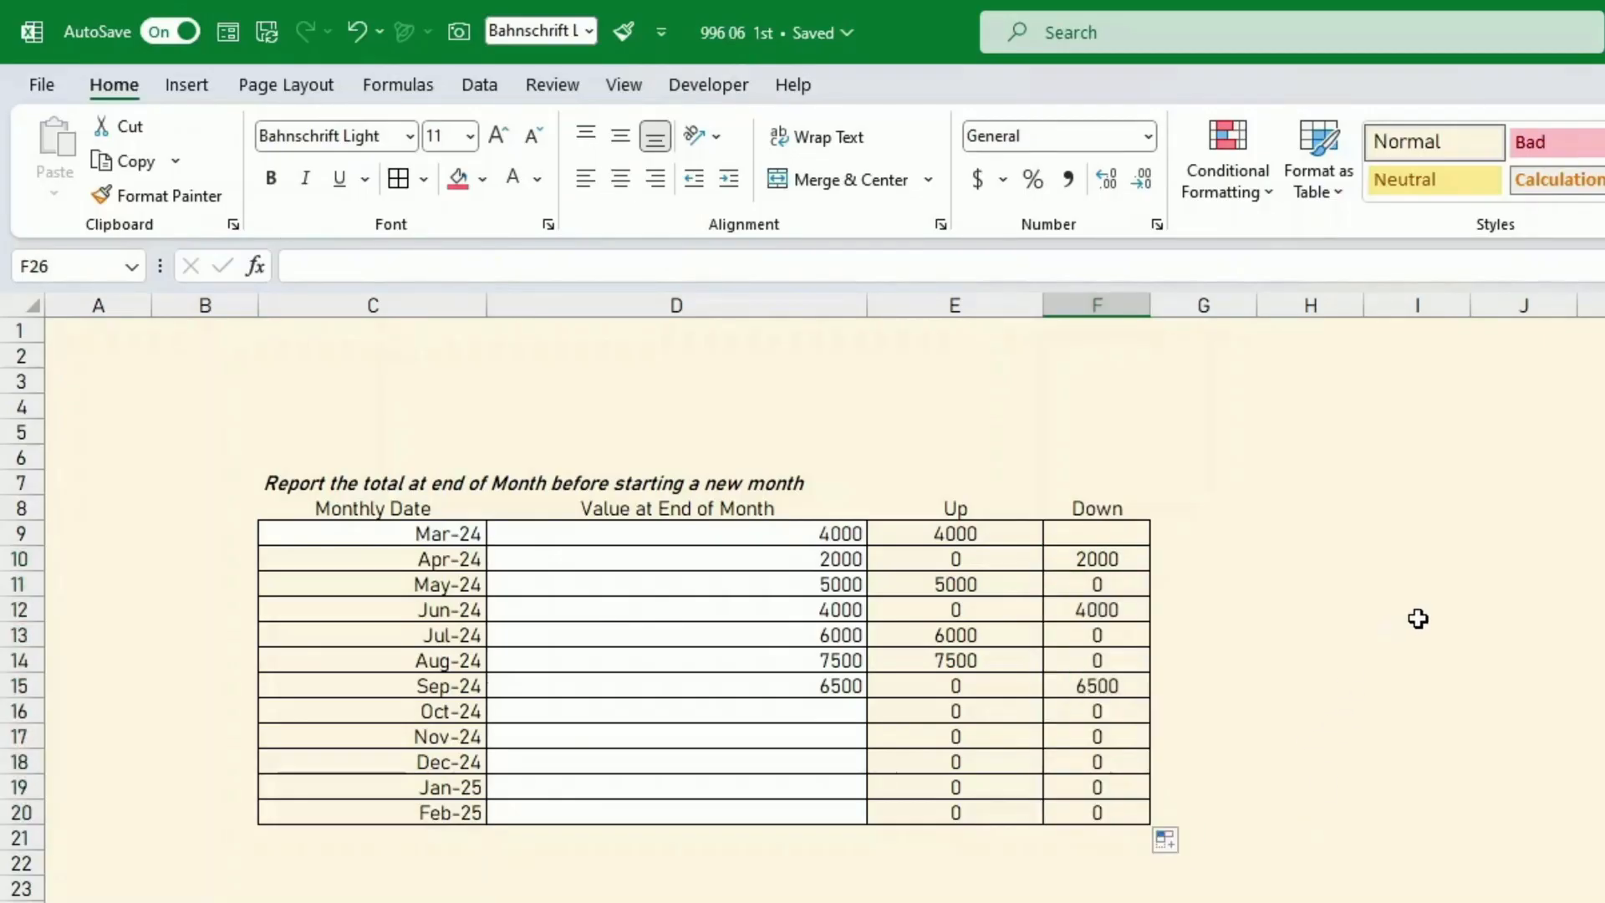
{"action": "left_click_drag", "start_coordinate": [452, 535], "coordinate": [455, 823]}
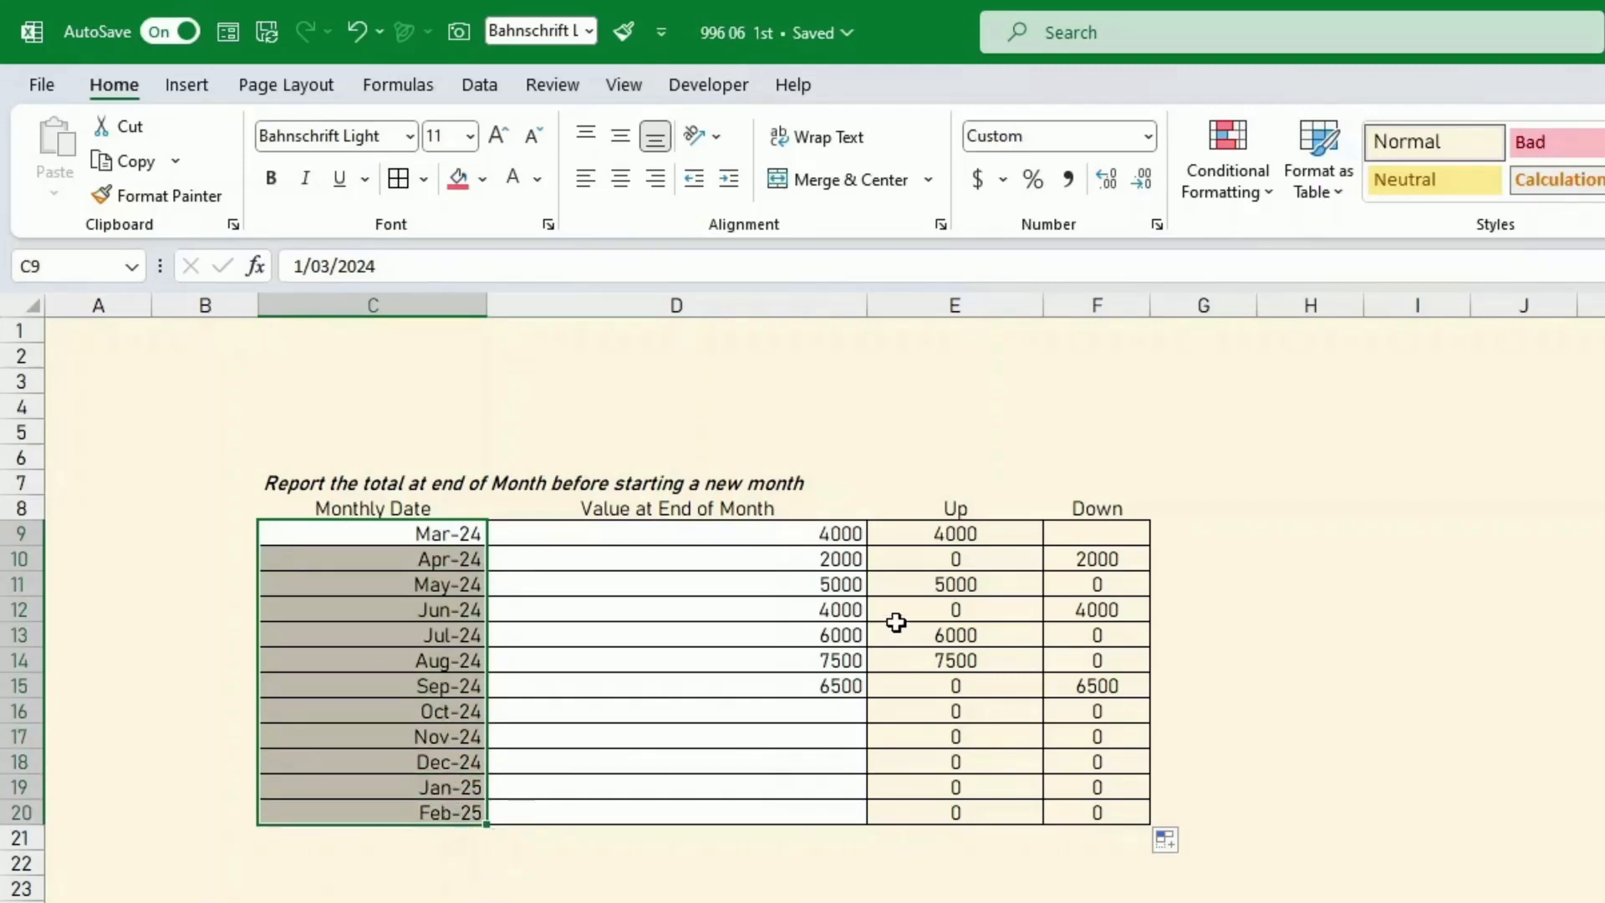
{"action": "left_click_drag", "start_coordinate": [905, 544], "coordinate": [1132, 809]}
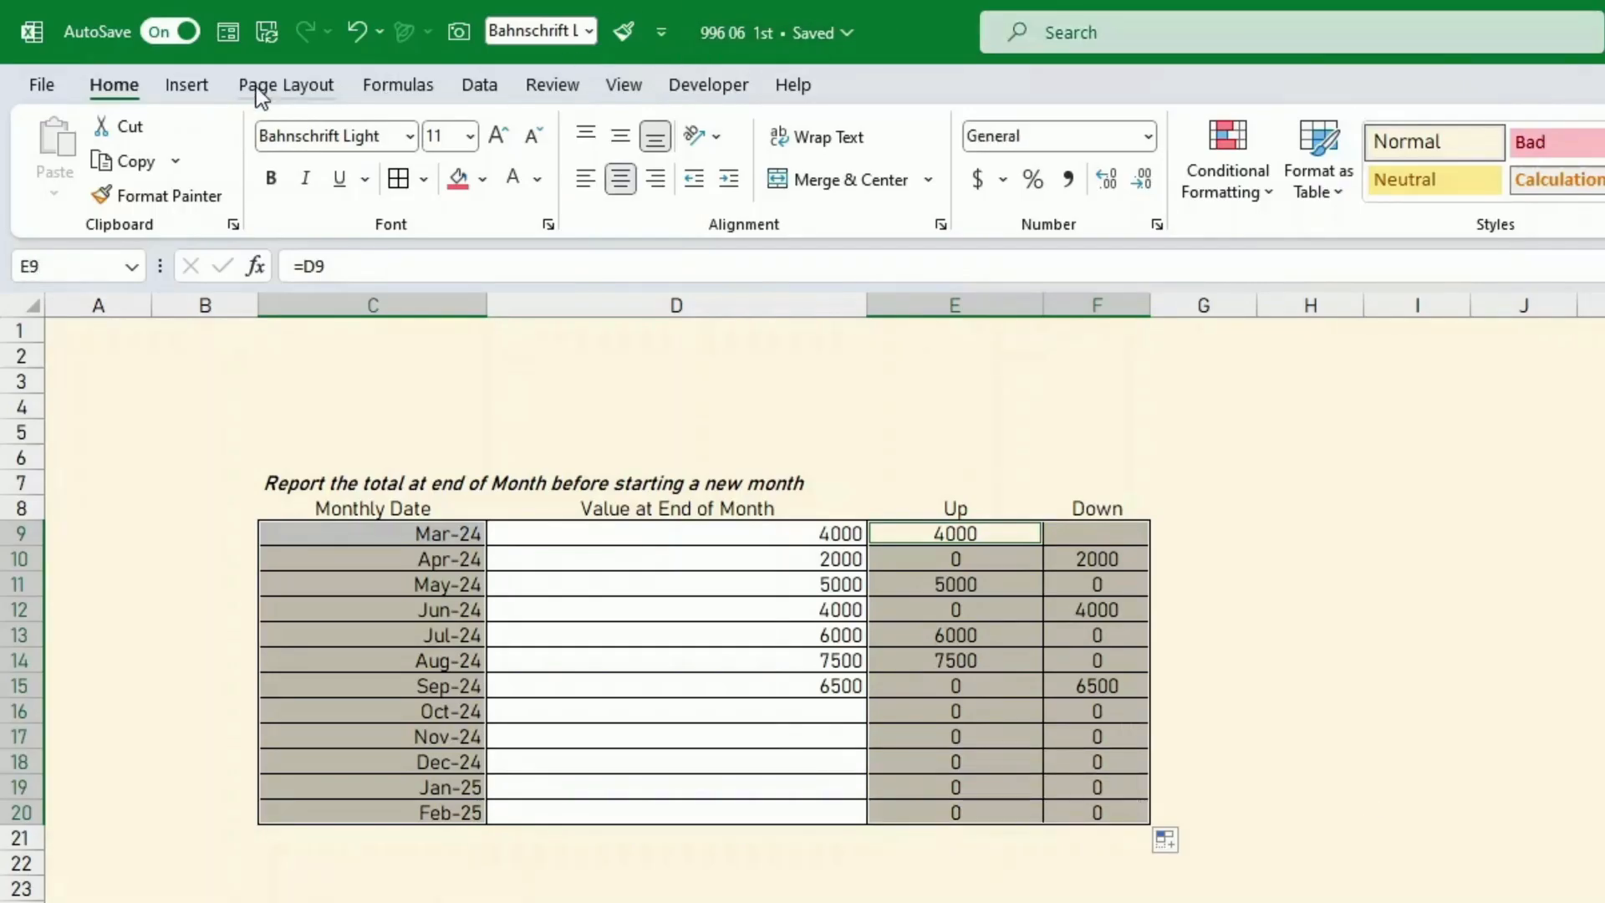
{"action": "left_click", "coordinate": [186, 87]}
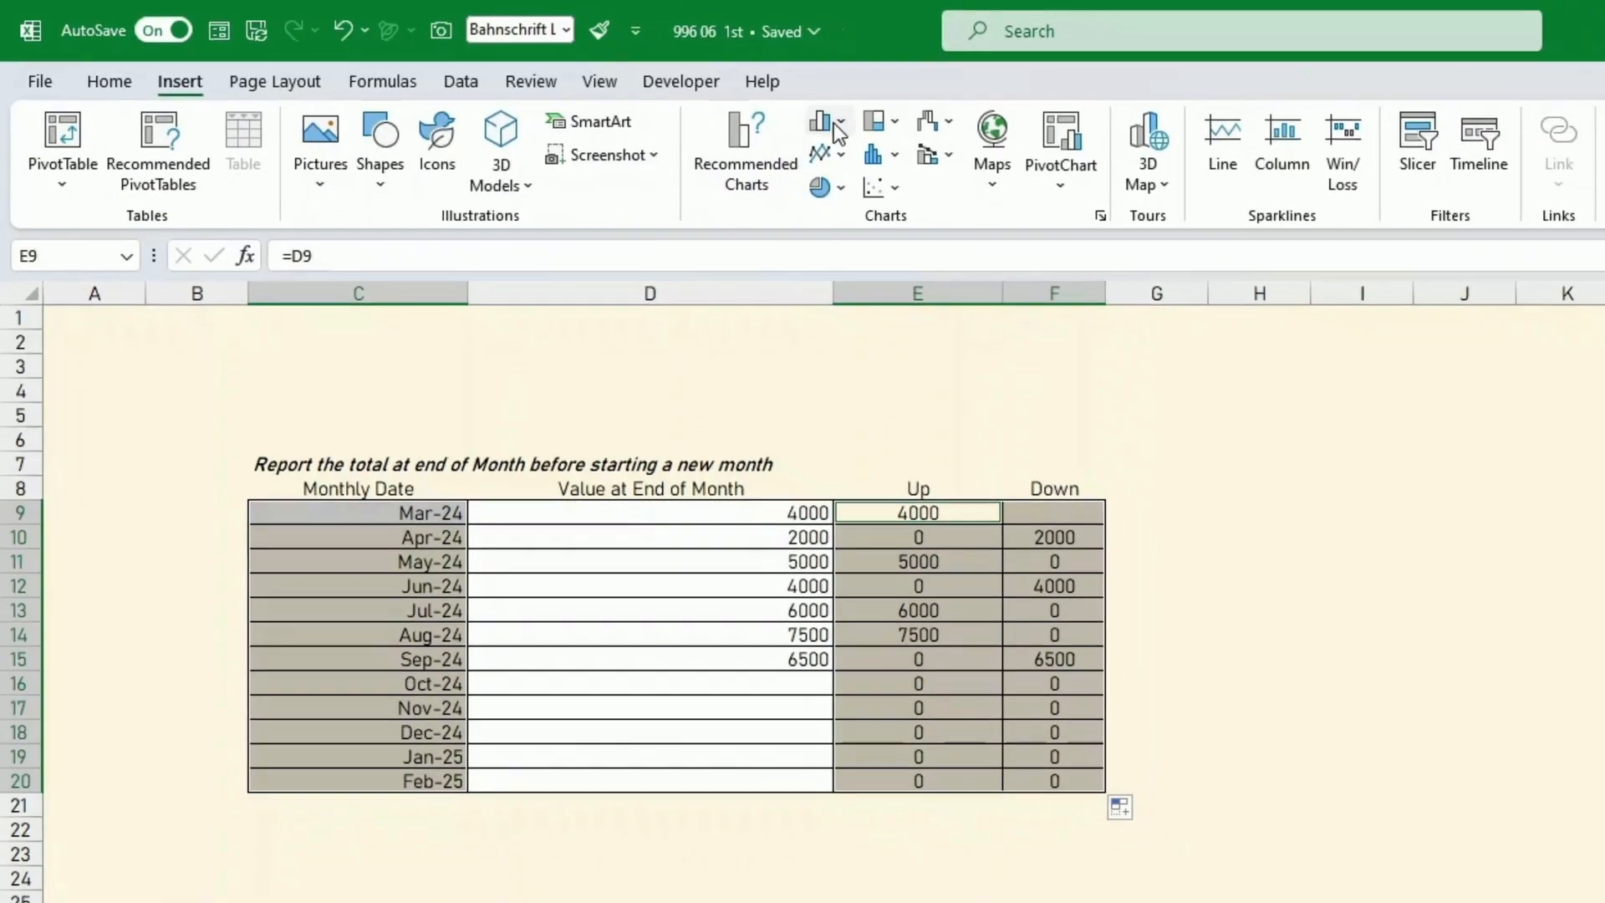
{"action": "left_click", "coordinate": [836, 123]}
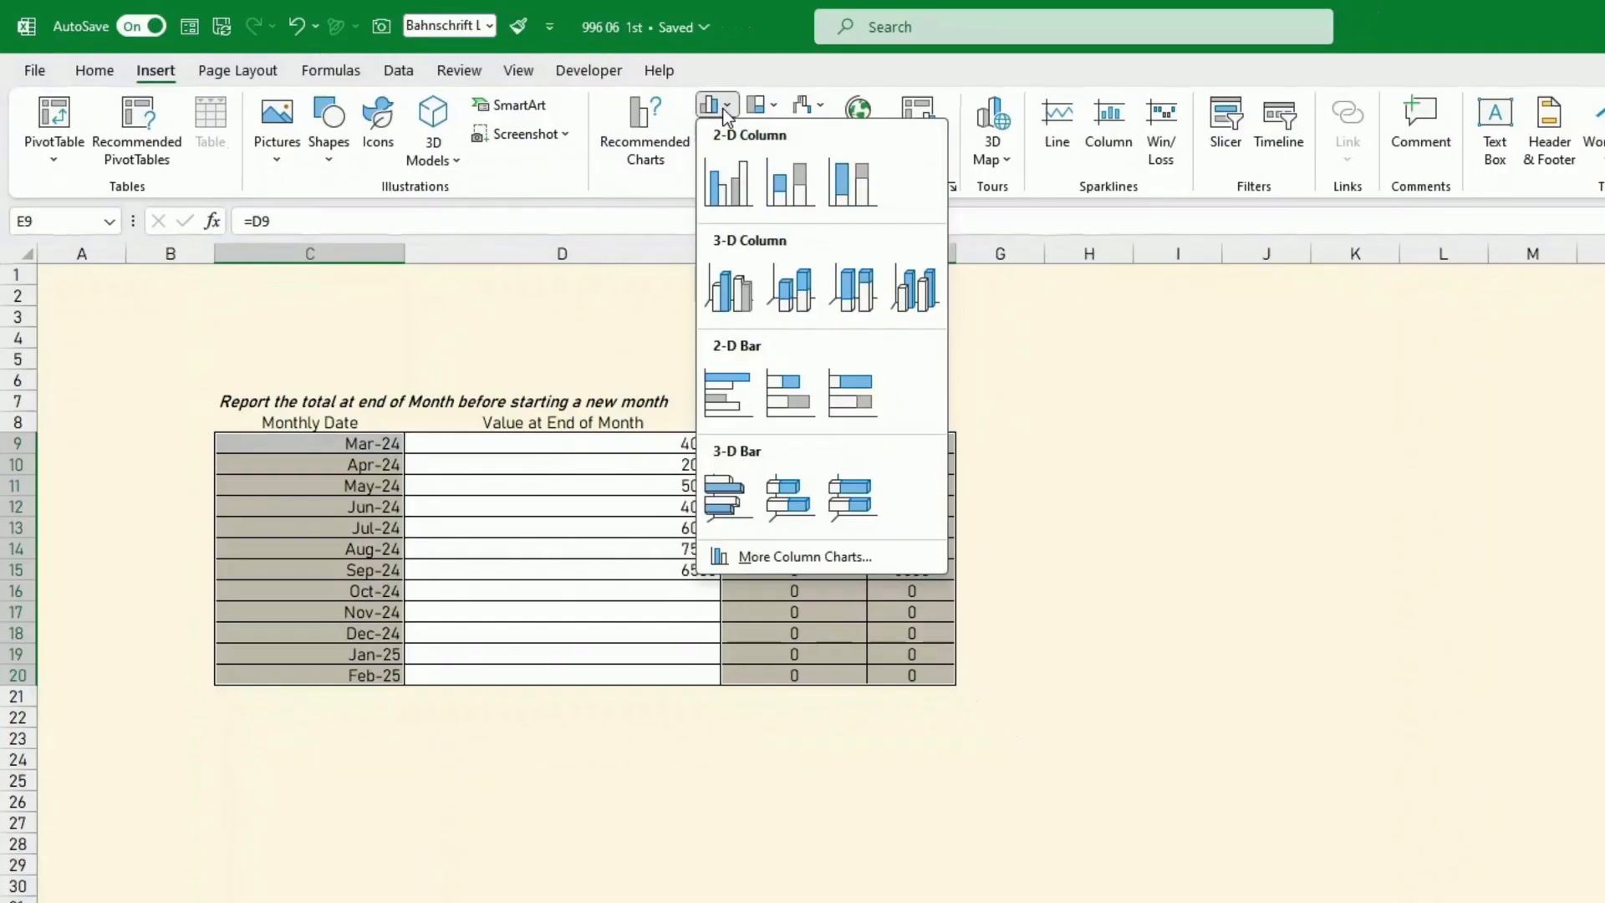
{"action": "left_click", "coordinate": [785, 188]}
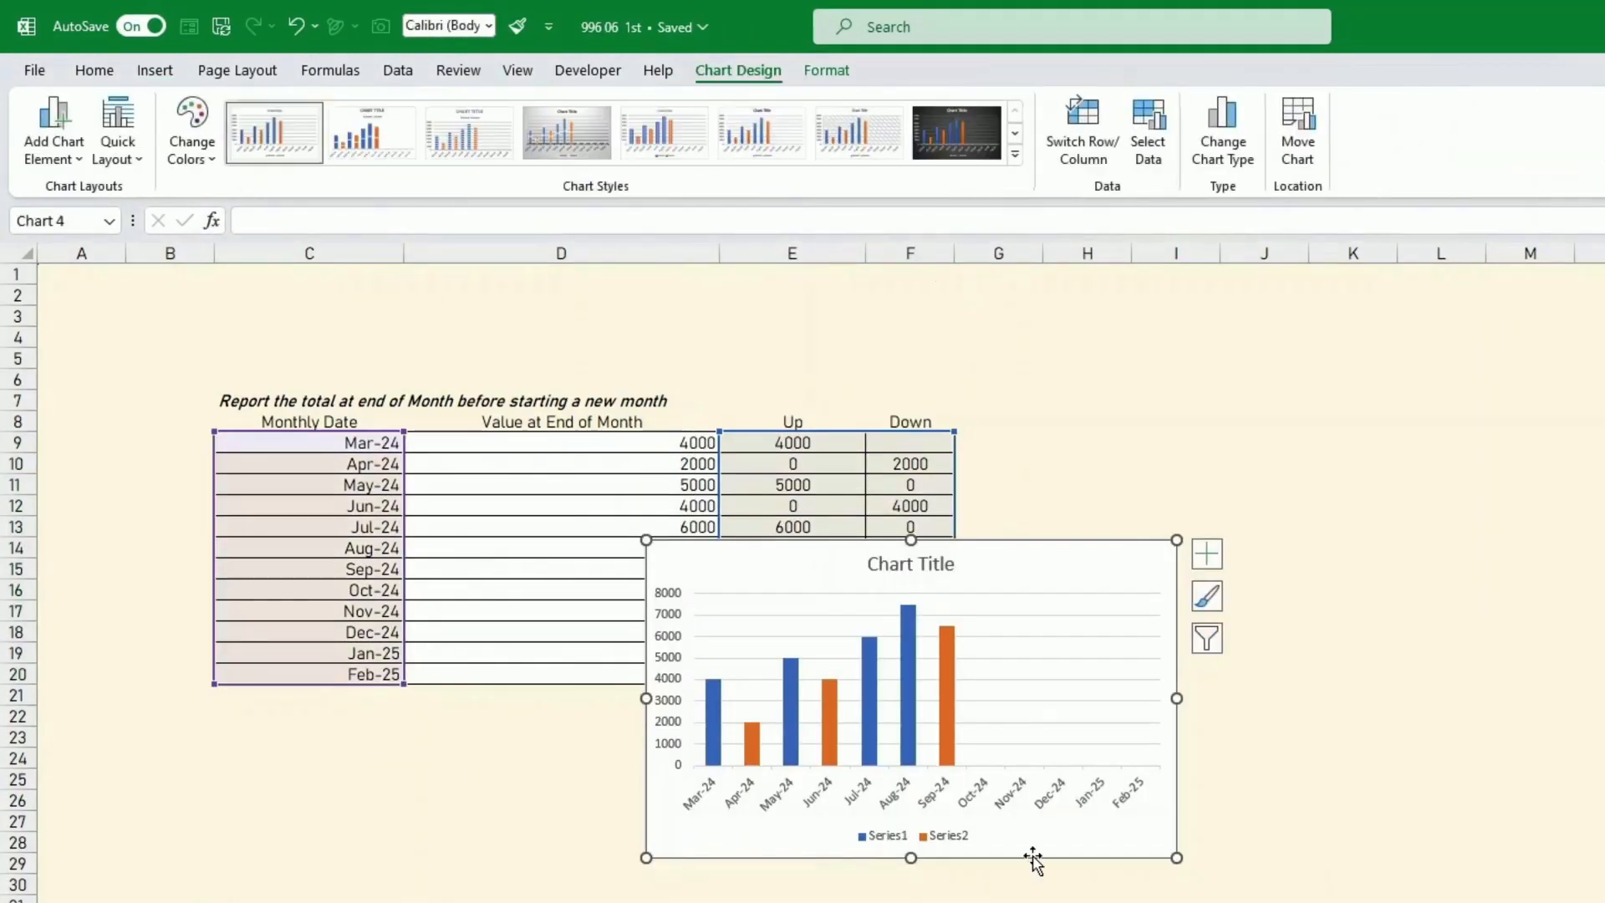
{"action": "left_click_drag", "start_coordinate": [1031, 851], "coordinate": [1350, 723]}
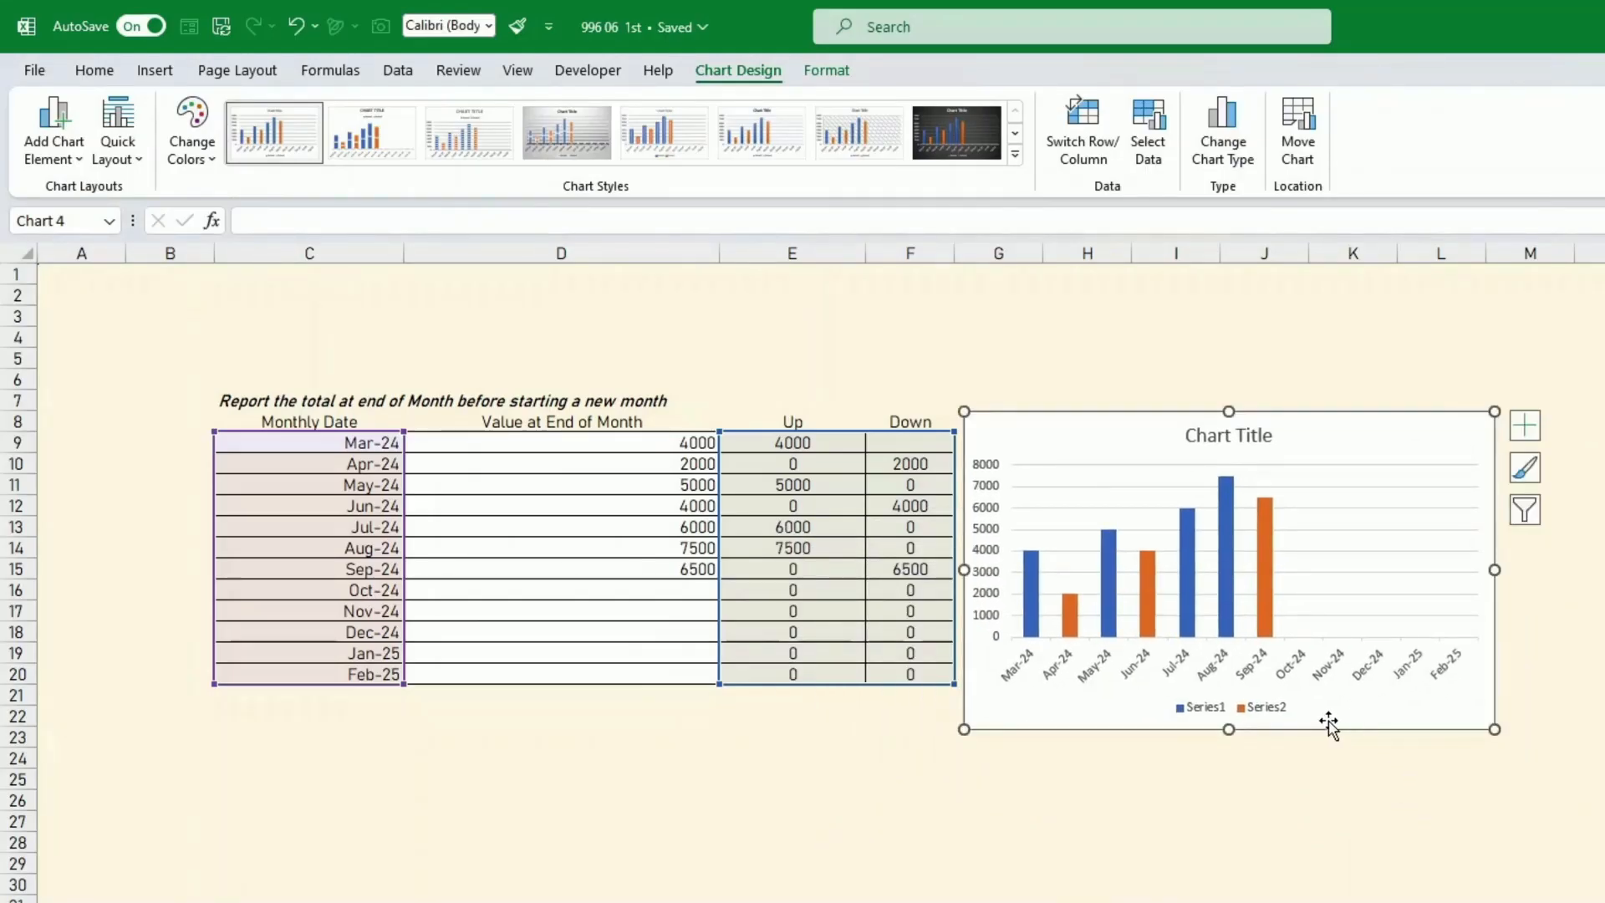
Set the gap width of the chart's columns to 50%
{"action": "left_click", "coordinate": [1265, 619]}
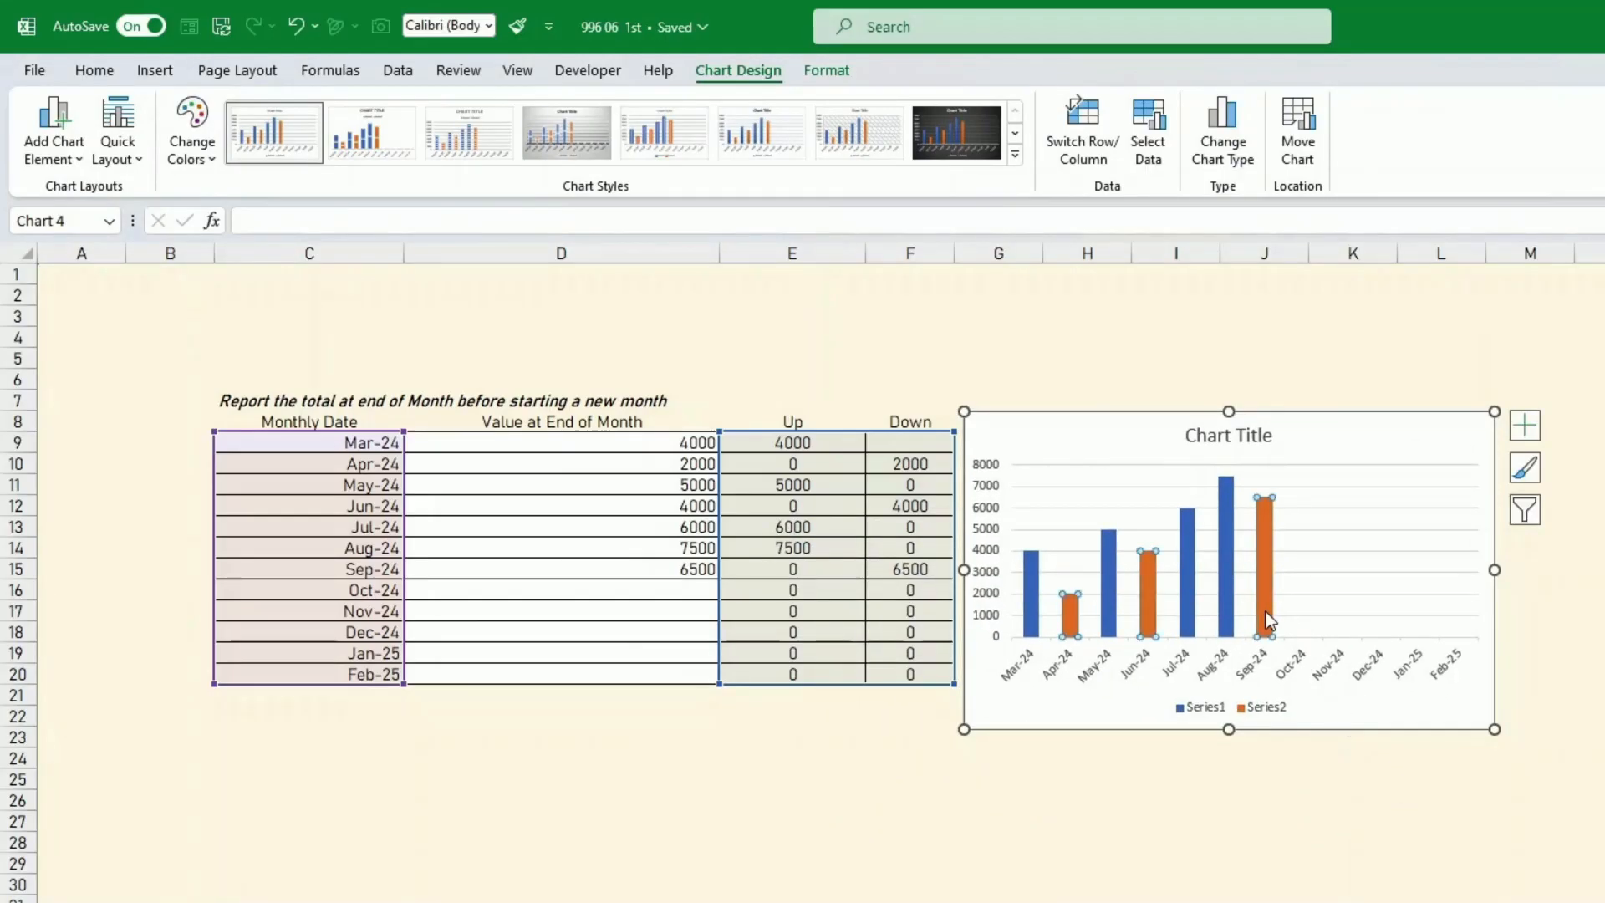
{"action": "right_click", "coordinate": [1265, 608]}
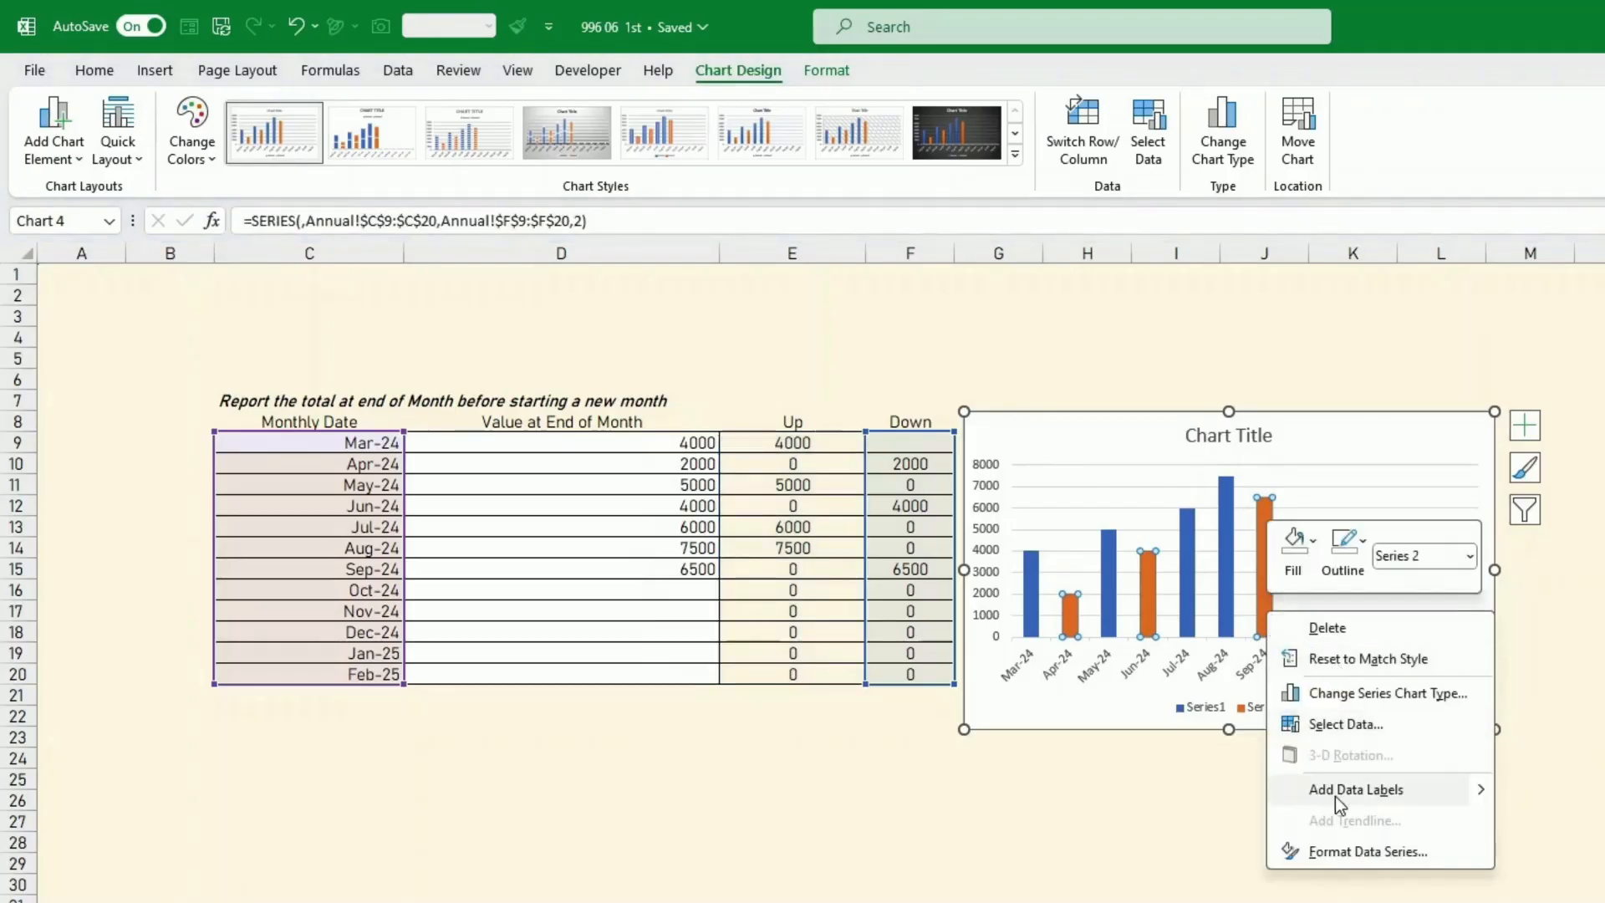
{"action": "left_click", "coordinate": [1334, 851]}
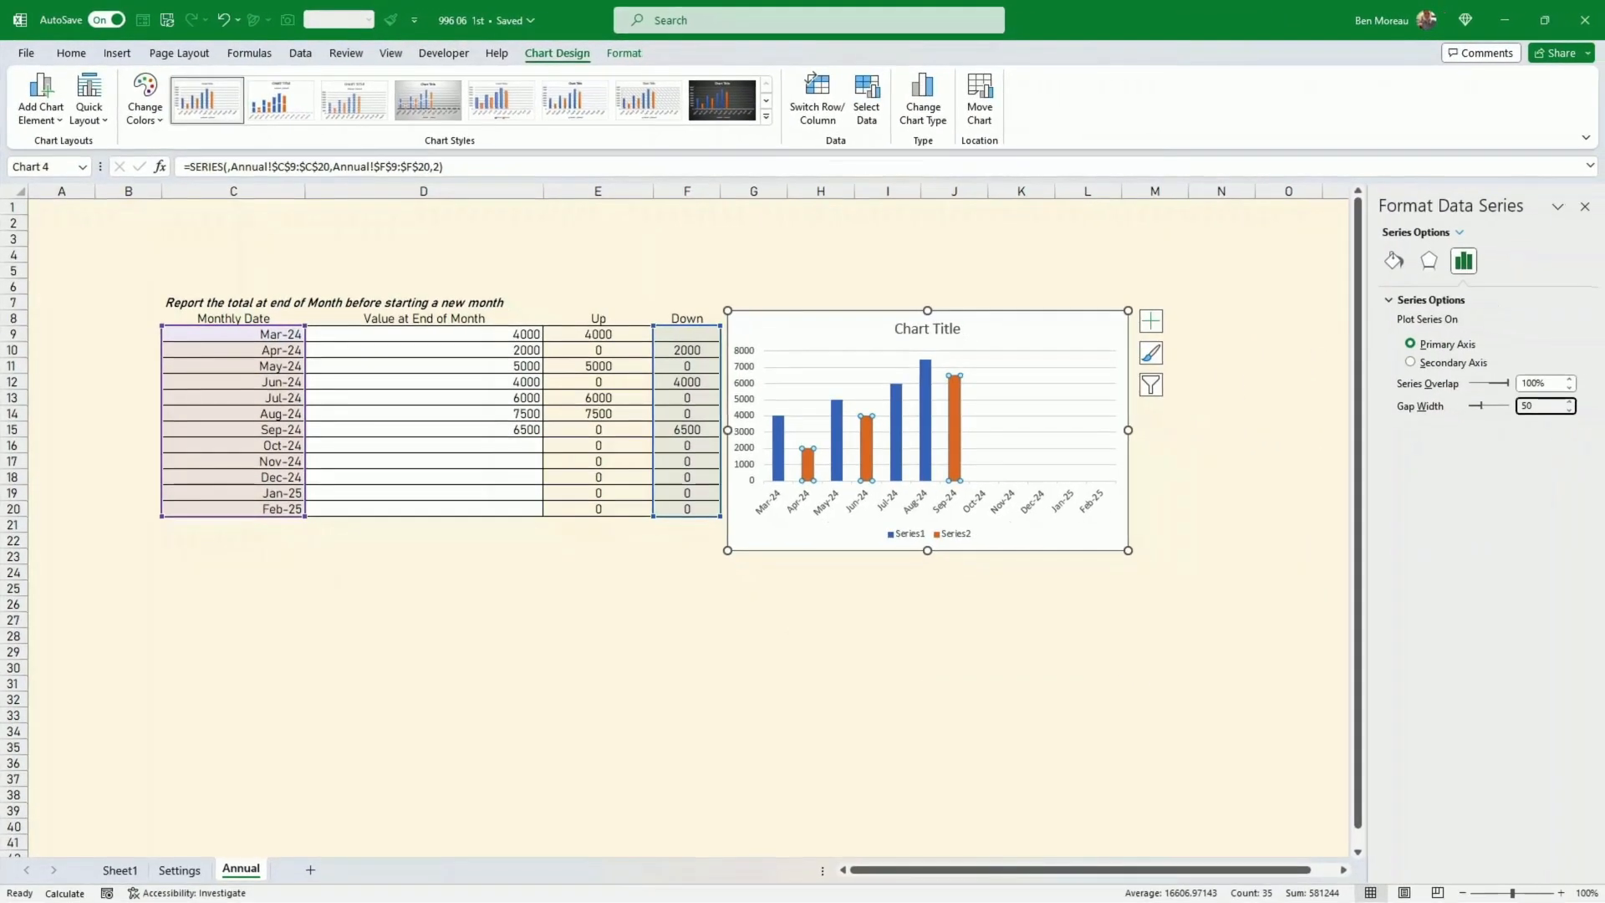
{"action": "type", "text": "50"}
{"action": "key", "text": "Return"}
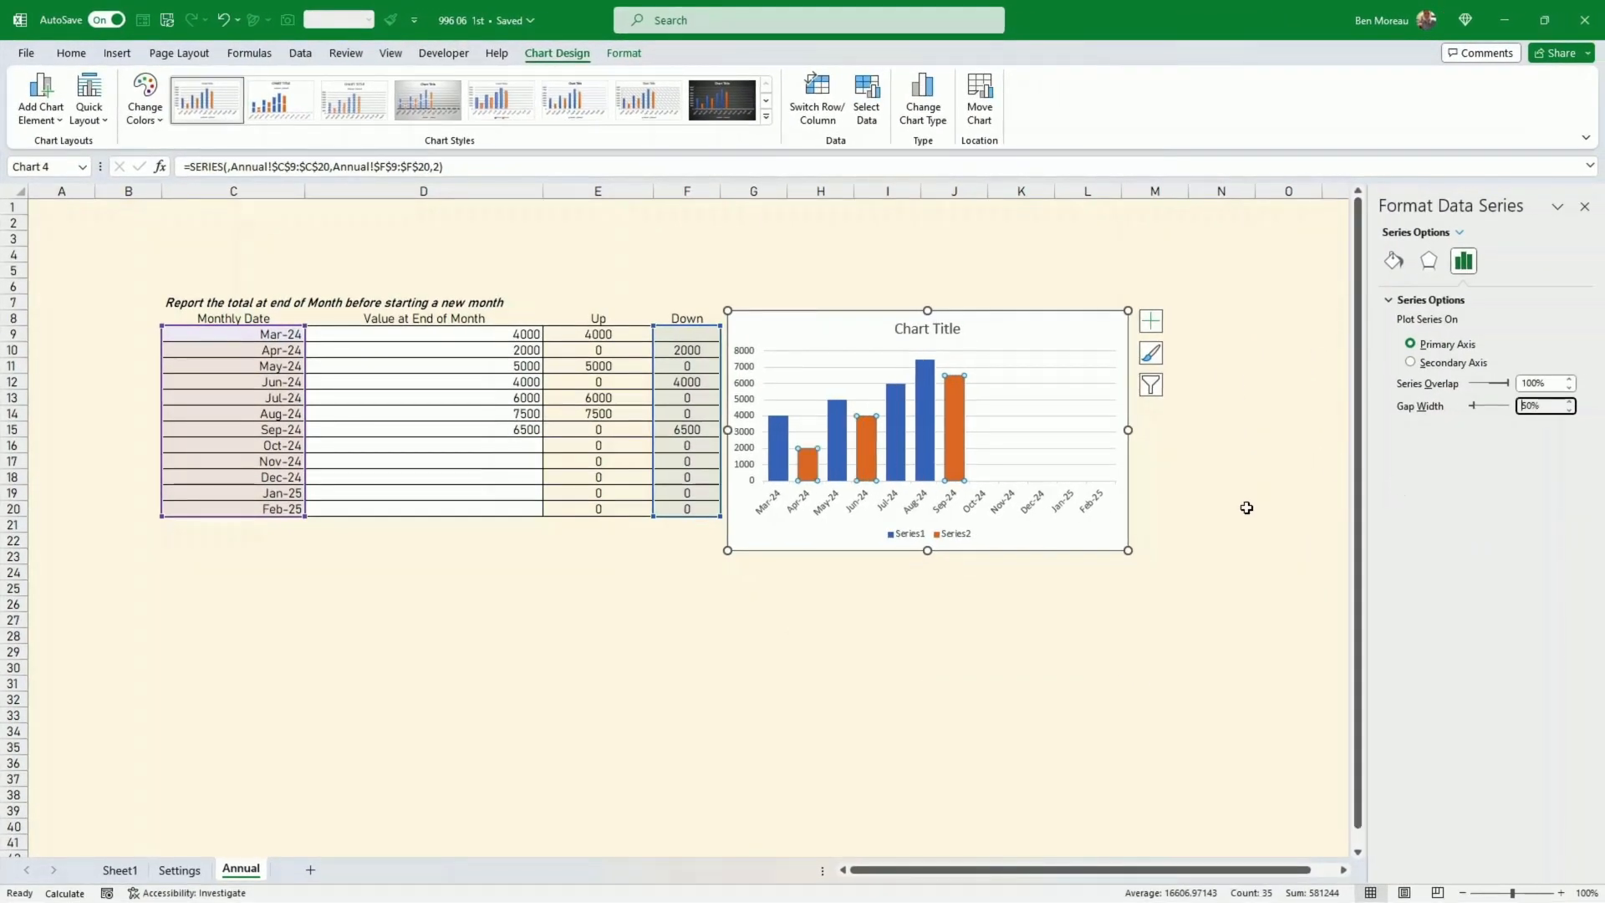
{"action": "left_click", "coordinate": [1035, 549]}
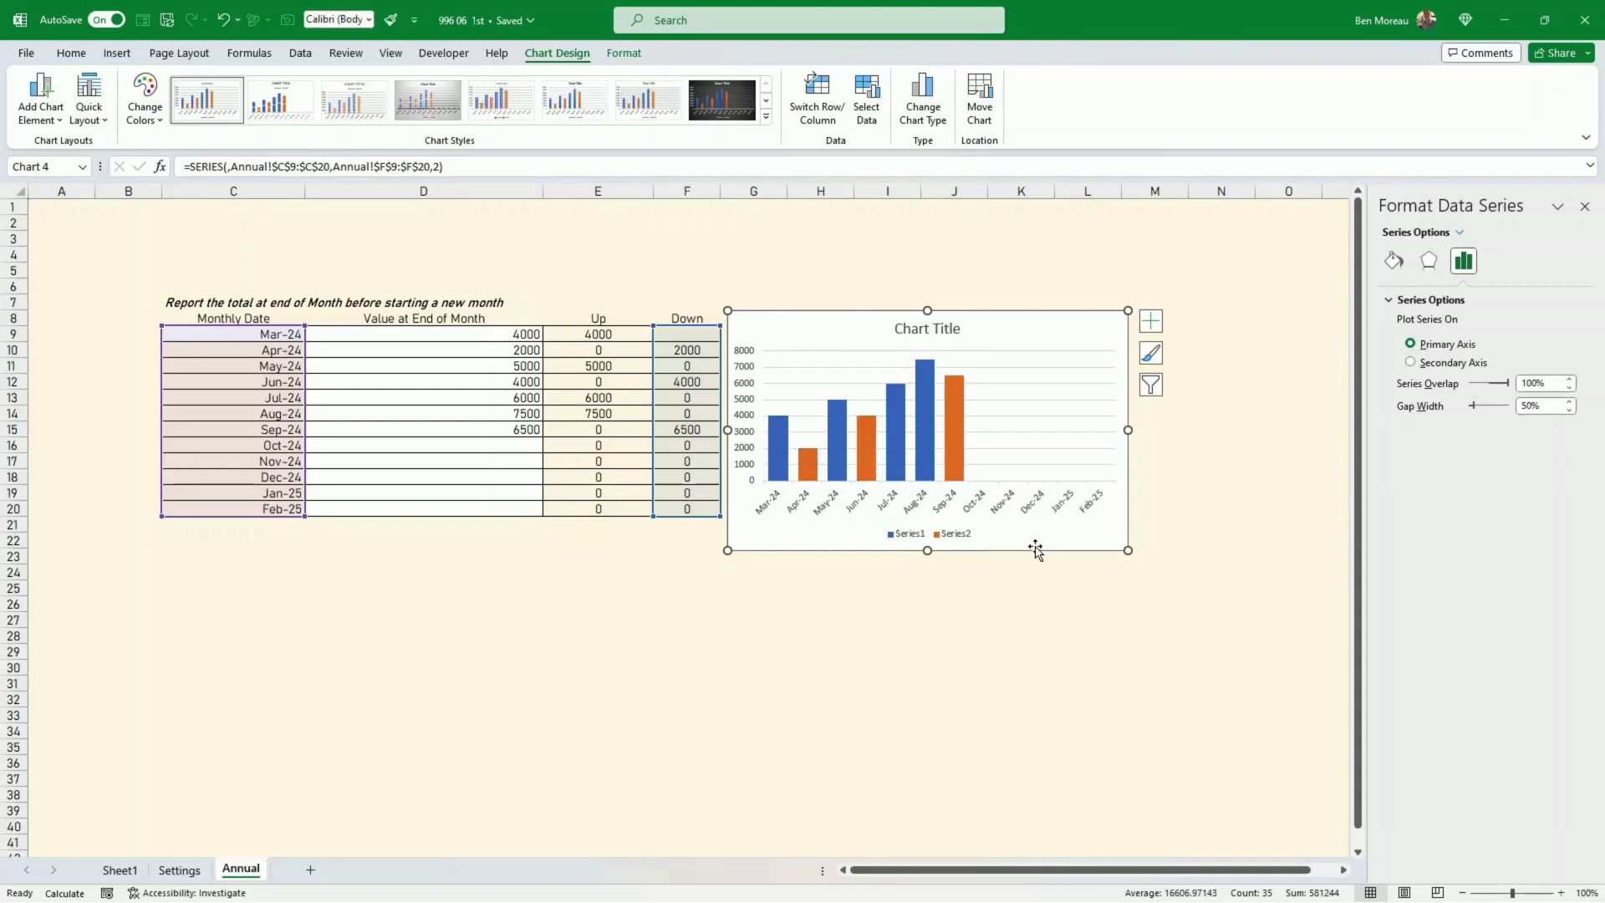
Fill the Down series columns in the chart with the recently used Rose colour
{"action": "left_click", "coordinate": [958, 440]}
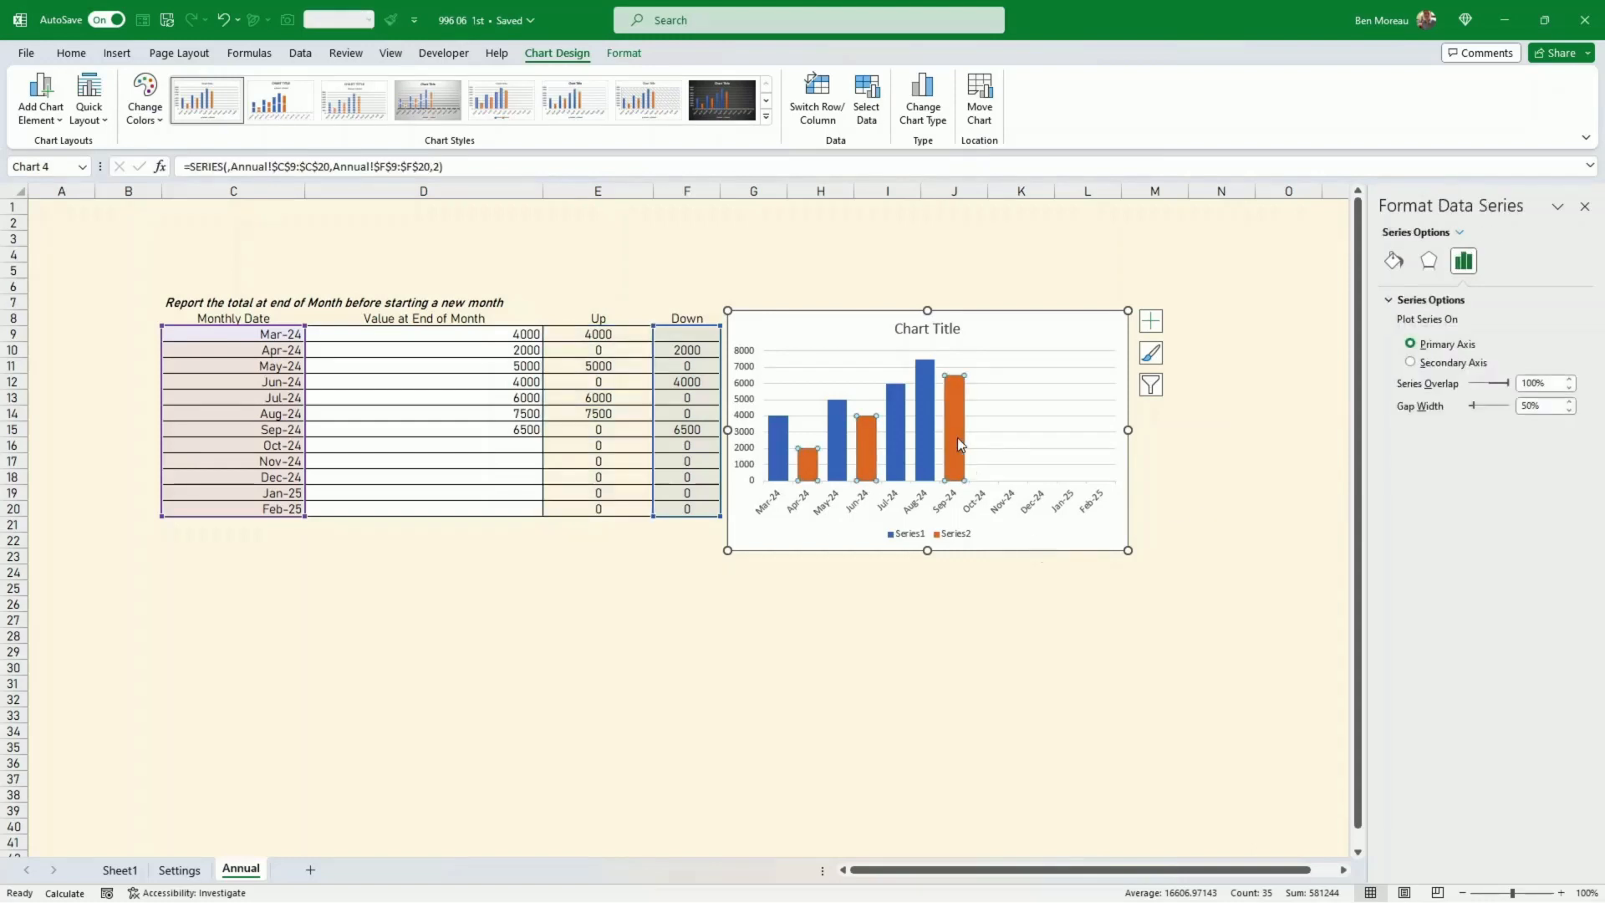
{"action": "left_click", "coordinate": [626, 54]}
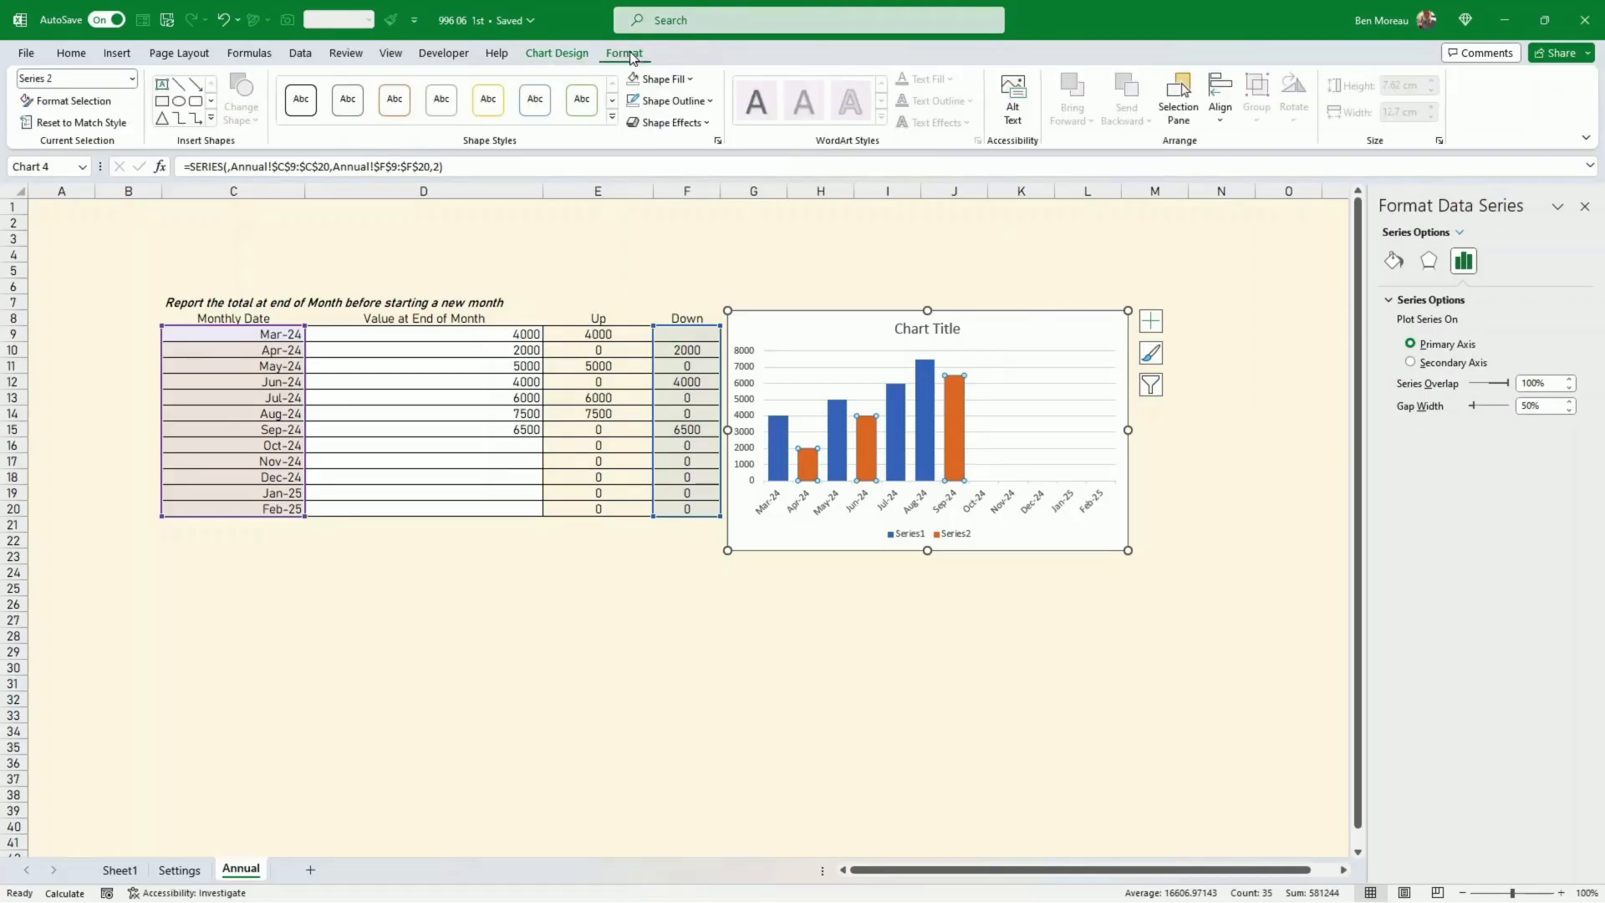
{"action": "left_click", "coordinate": [690, 80]}
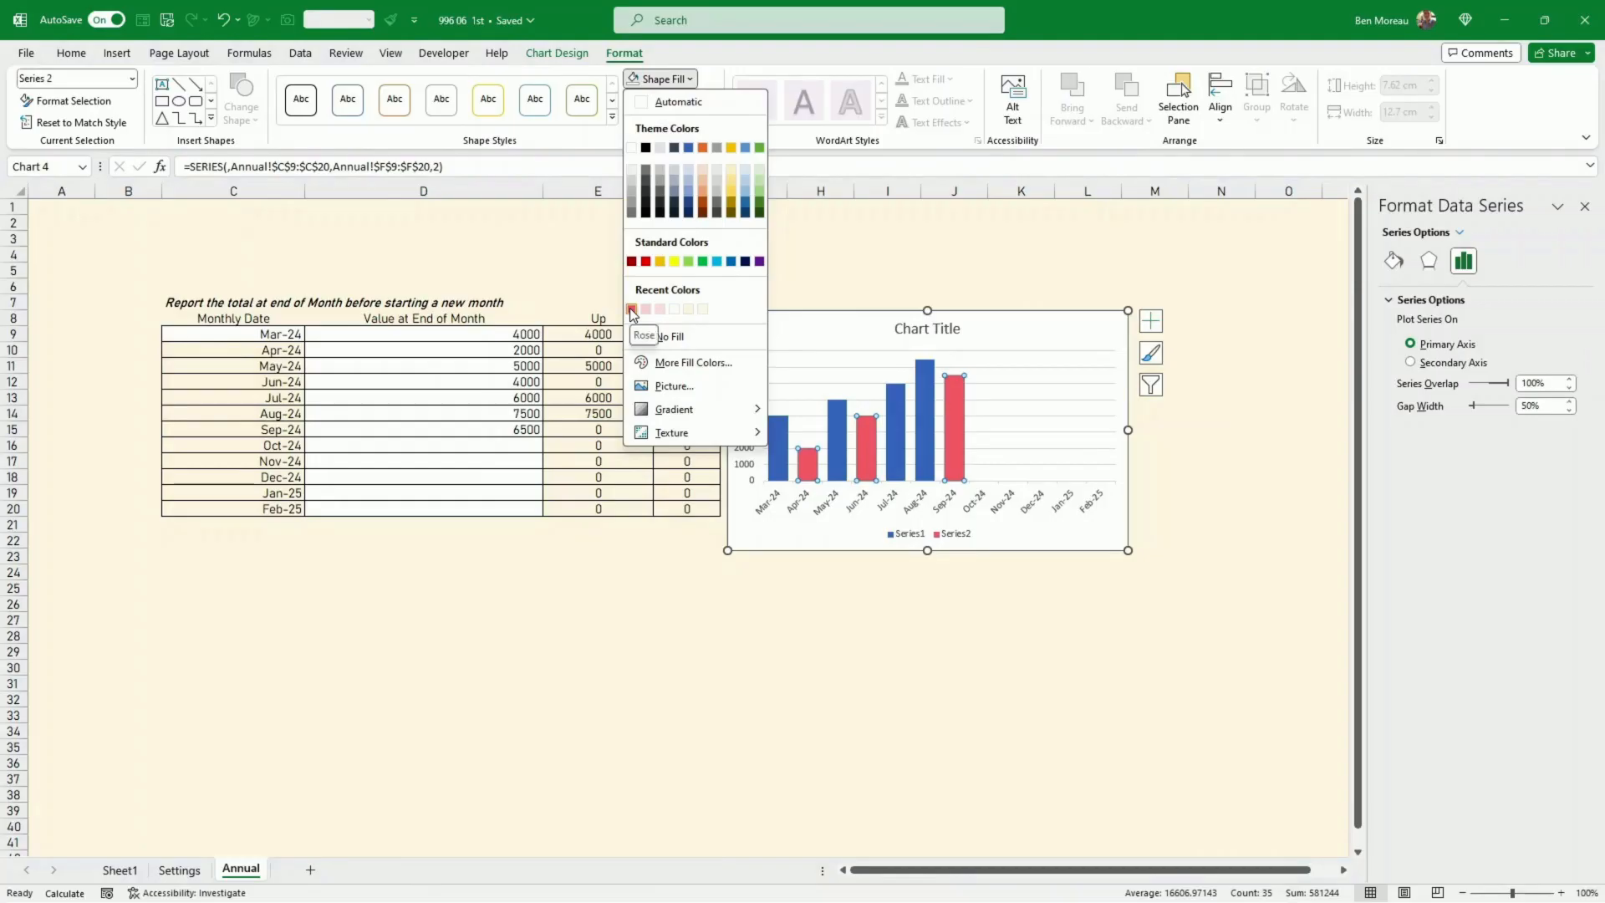
{"action": "left_click", "coordinate": [631, 310]}
{"action": "left_click", "coordinate": [690, 78]}
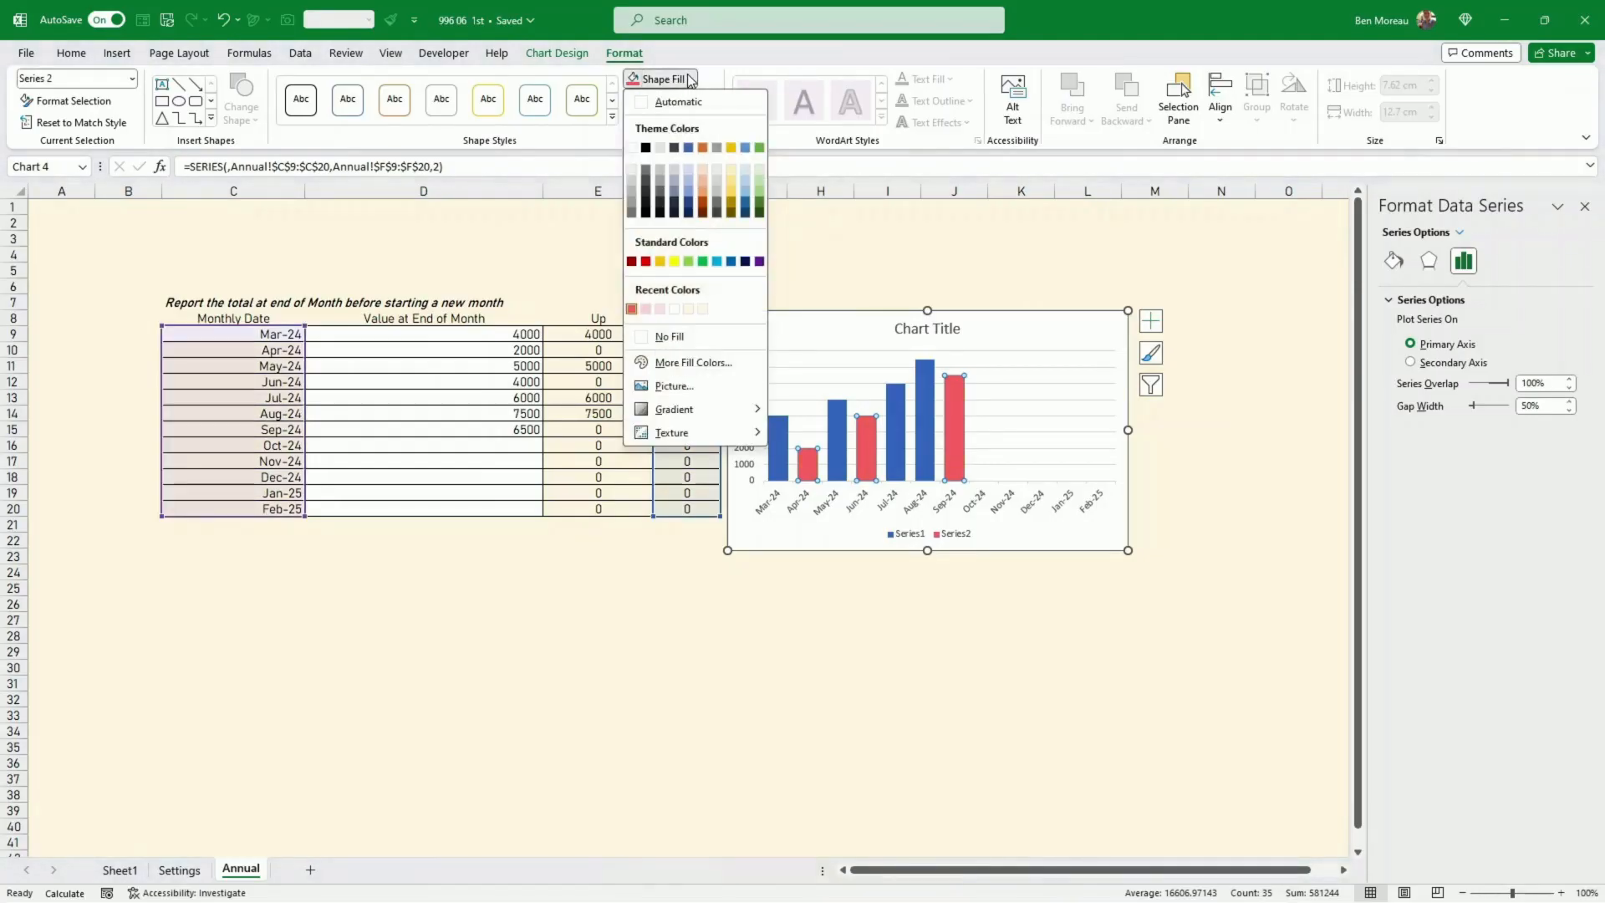
{"action": "left_click", "coordinate": [647, 309]}
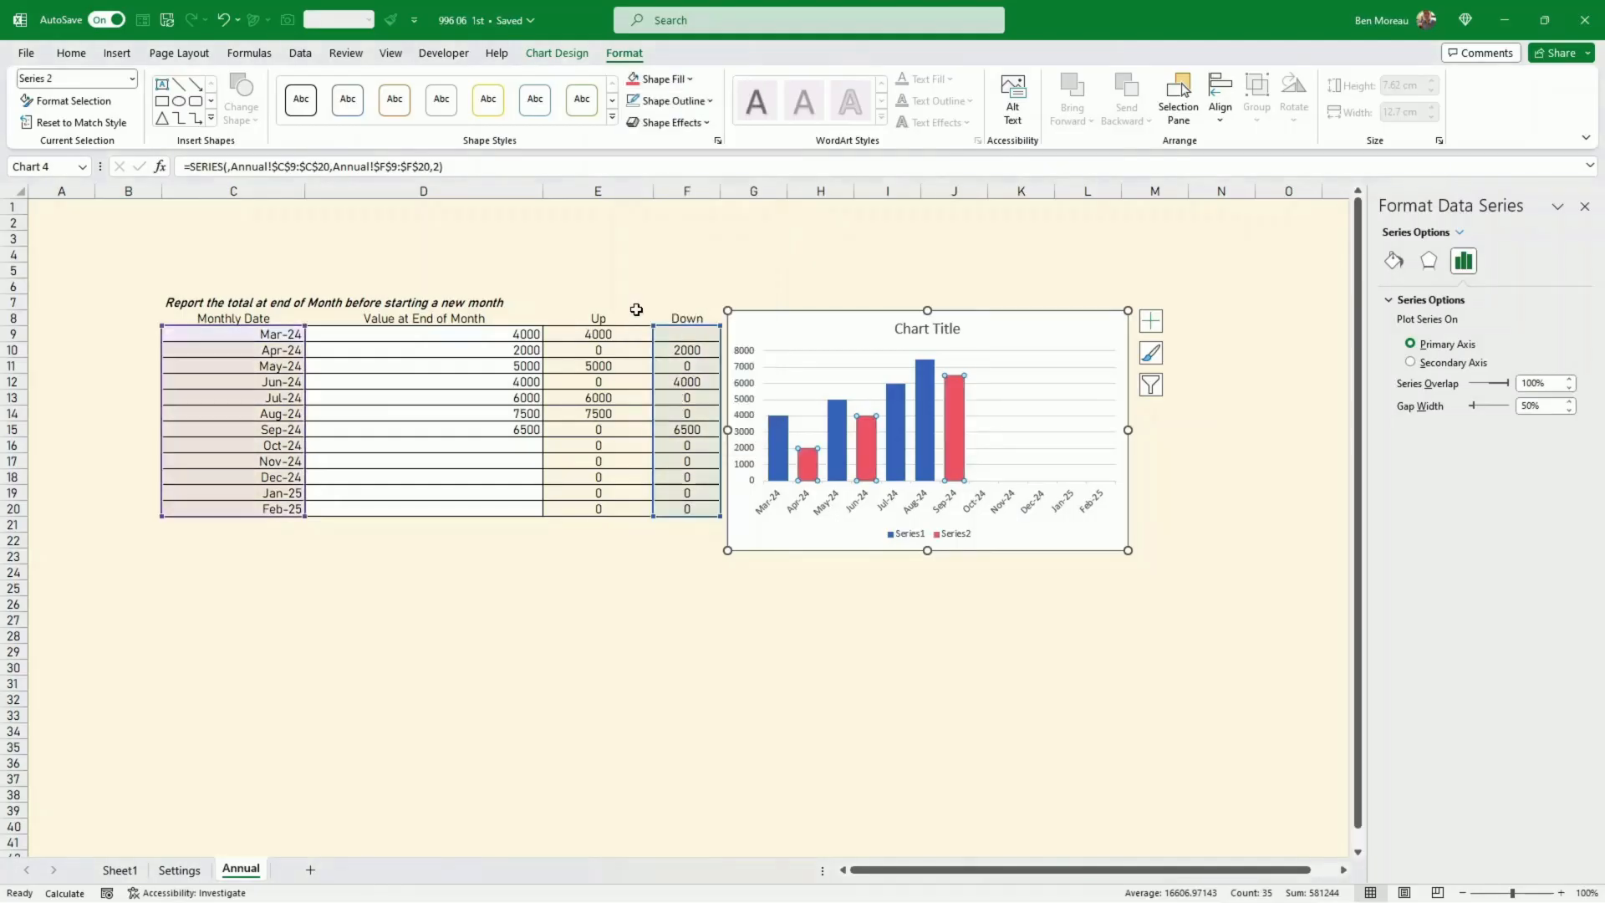
Fill the Up series columns in the chart with a light green theme colour
{"action": "left_click", "coordinate": [926, 438]}
{"action": "left_click", "coordinate": [688, 79]}
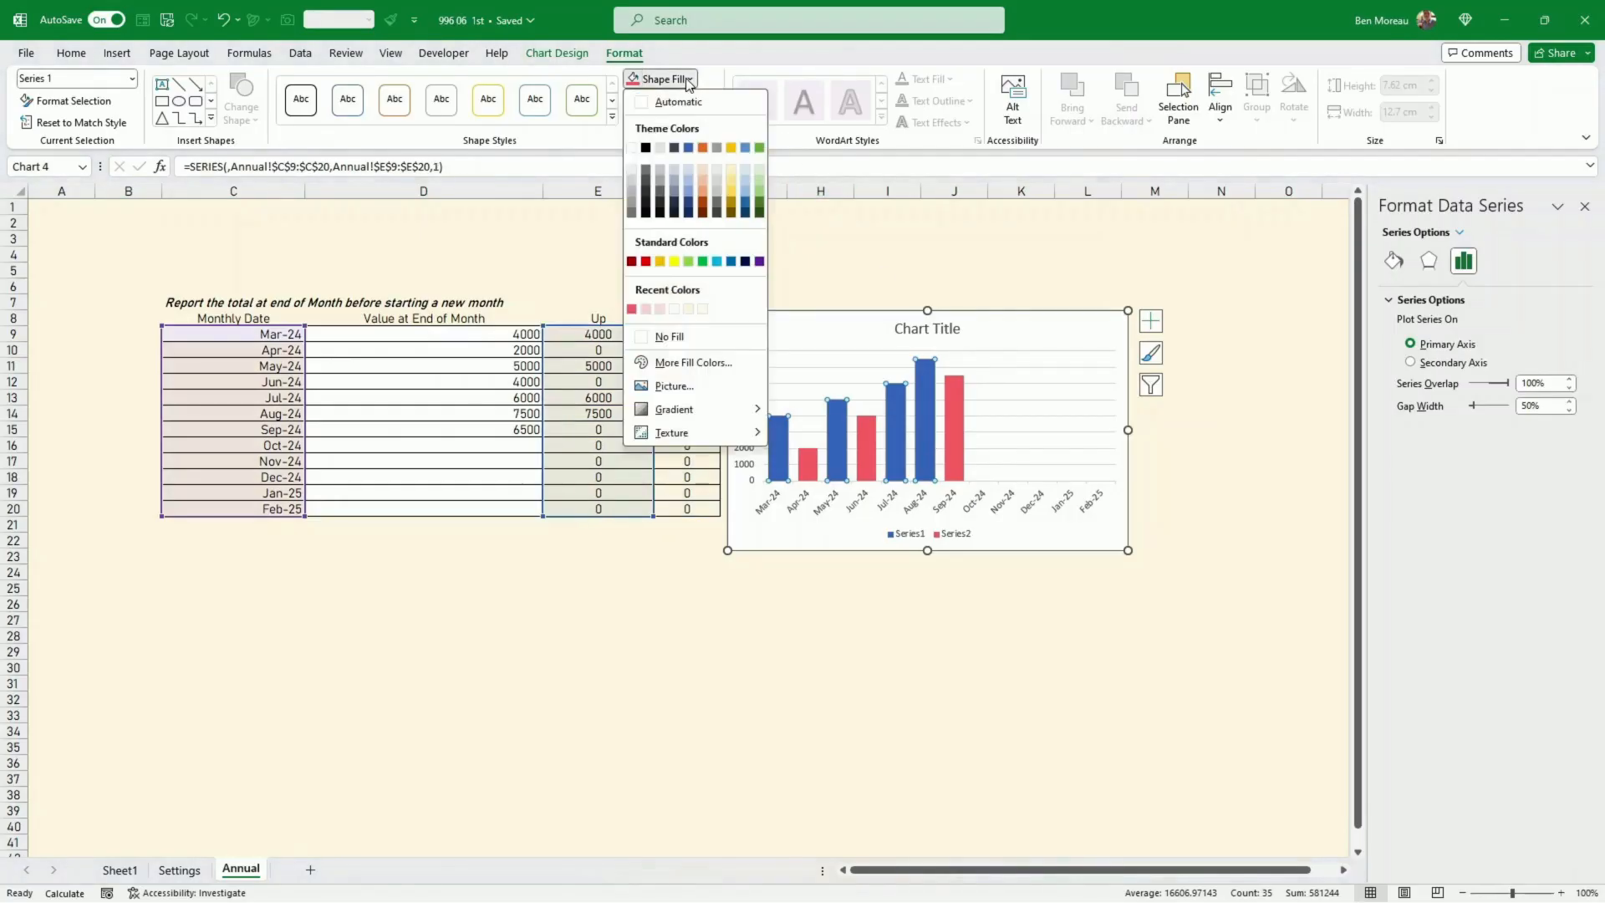
{"action": "left_click", "coordinate": [760, 184]}
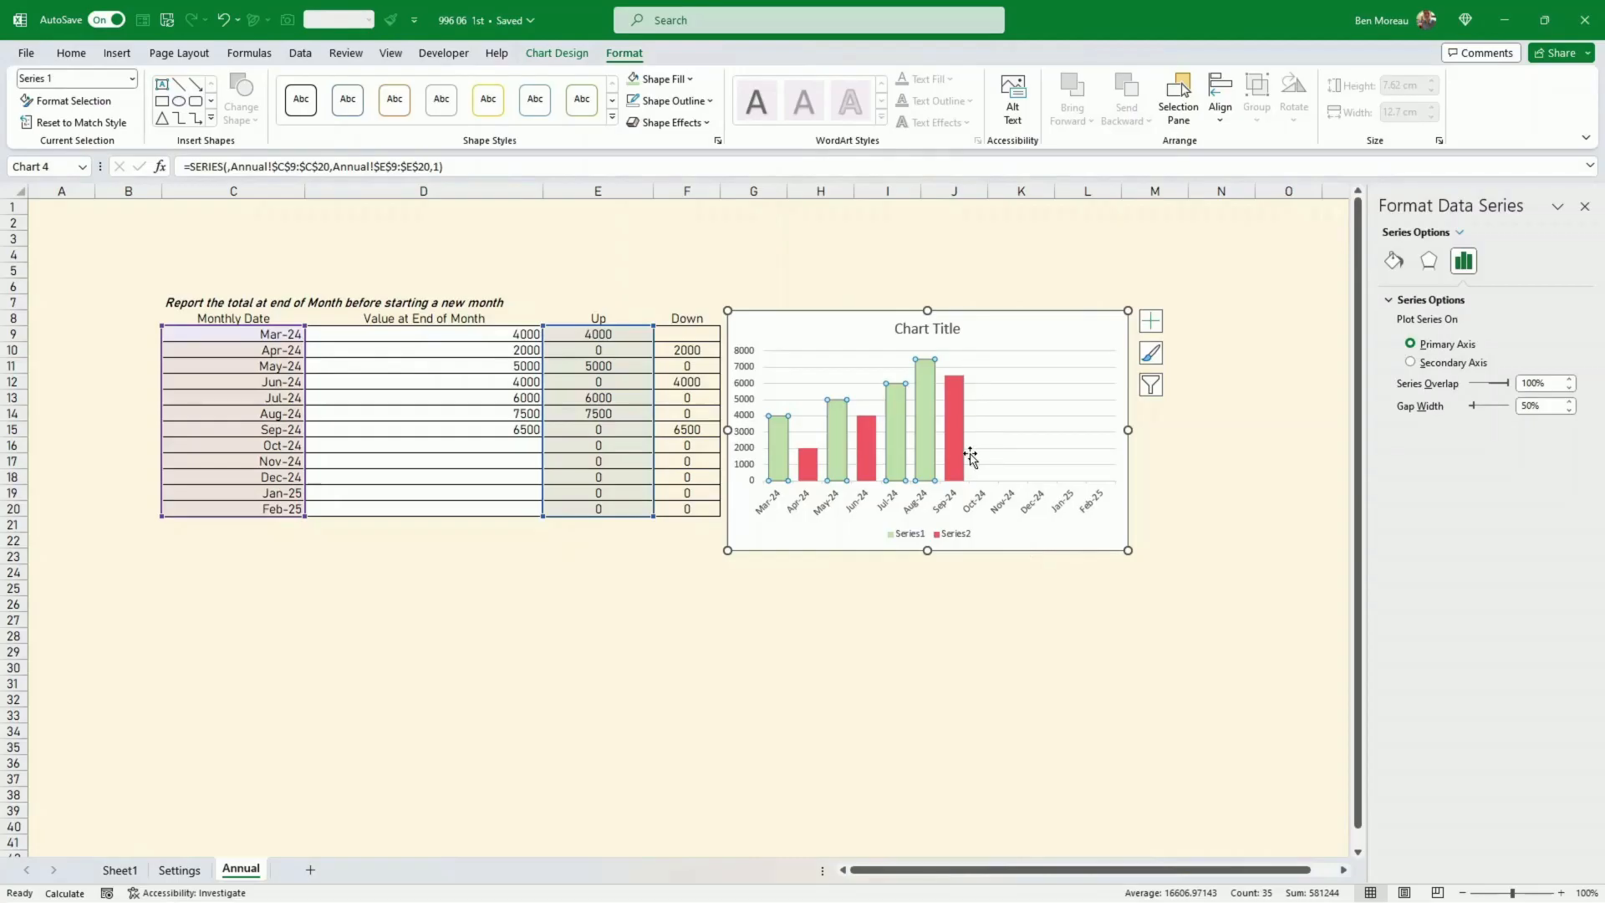
Remove the legend, shift the chart slightly away from the table, and set its chart area to No Fill
{"action": "left_click", "coordinate": [964, 536]}
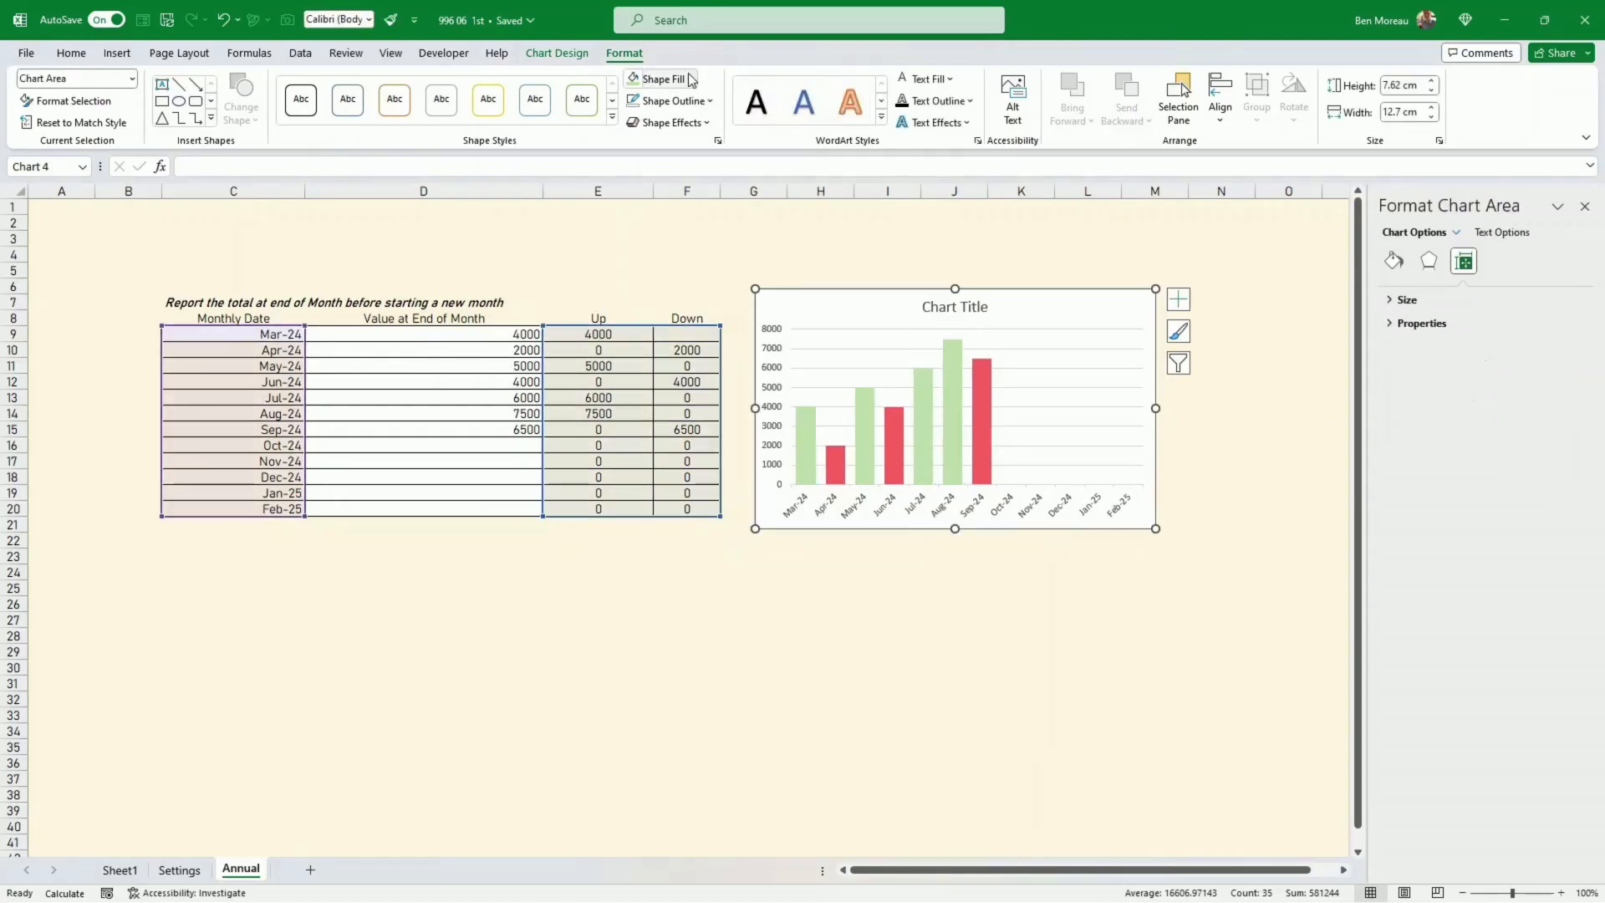
{"action": "left_click", "coordinate": [668, 79]}
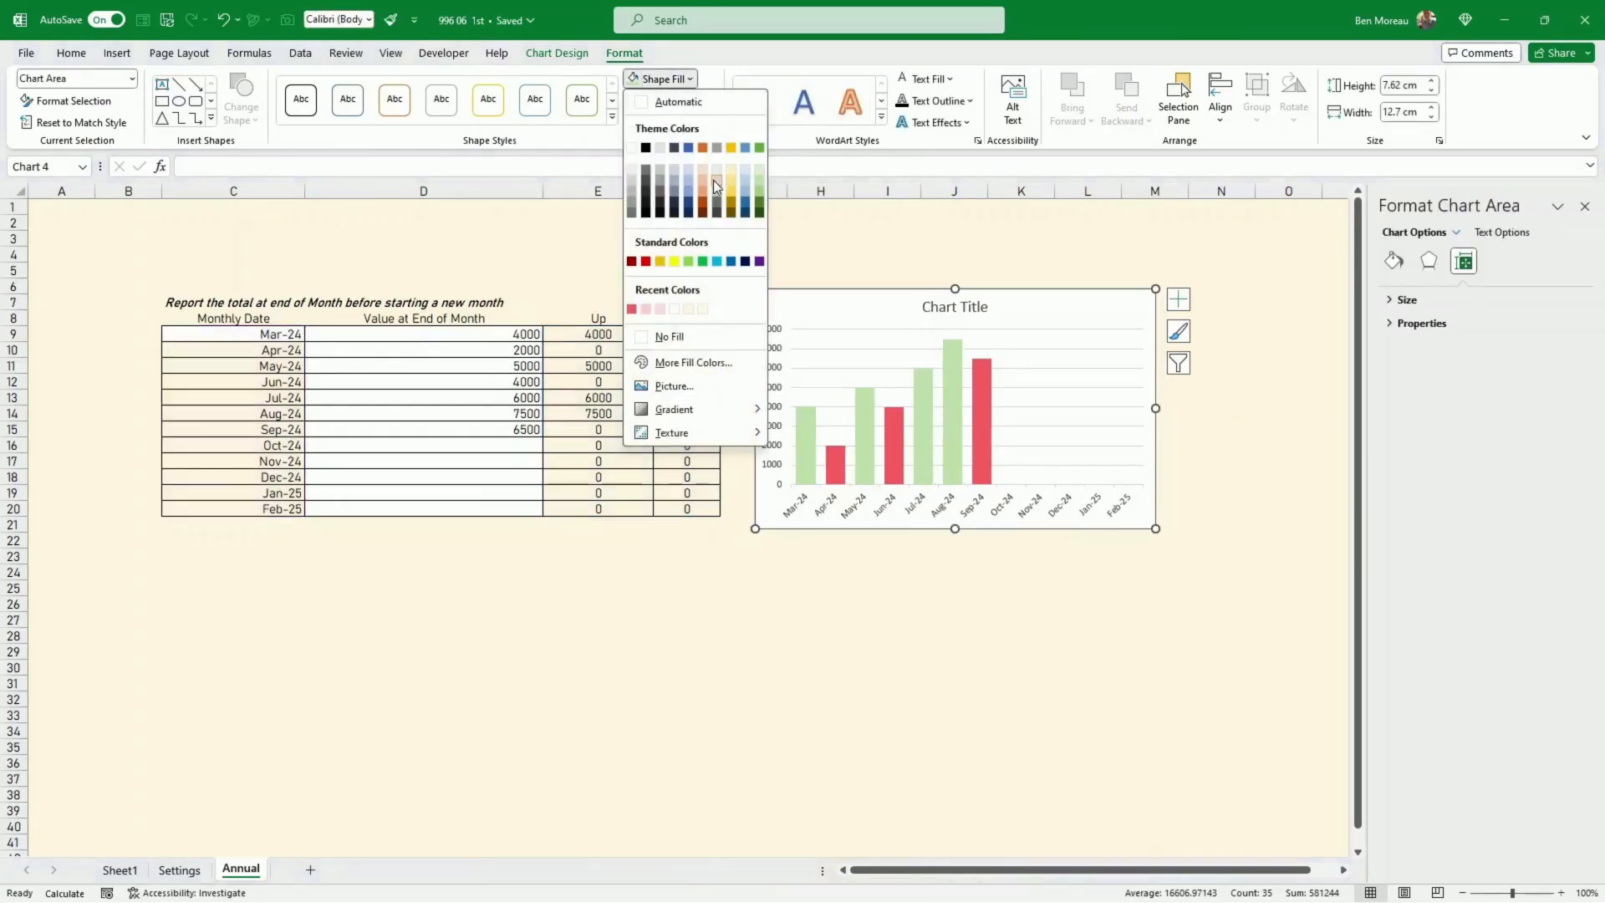
{"action": "left_click", "coordinate": [670, 336]}
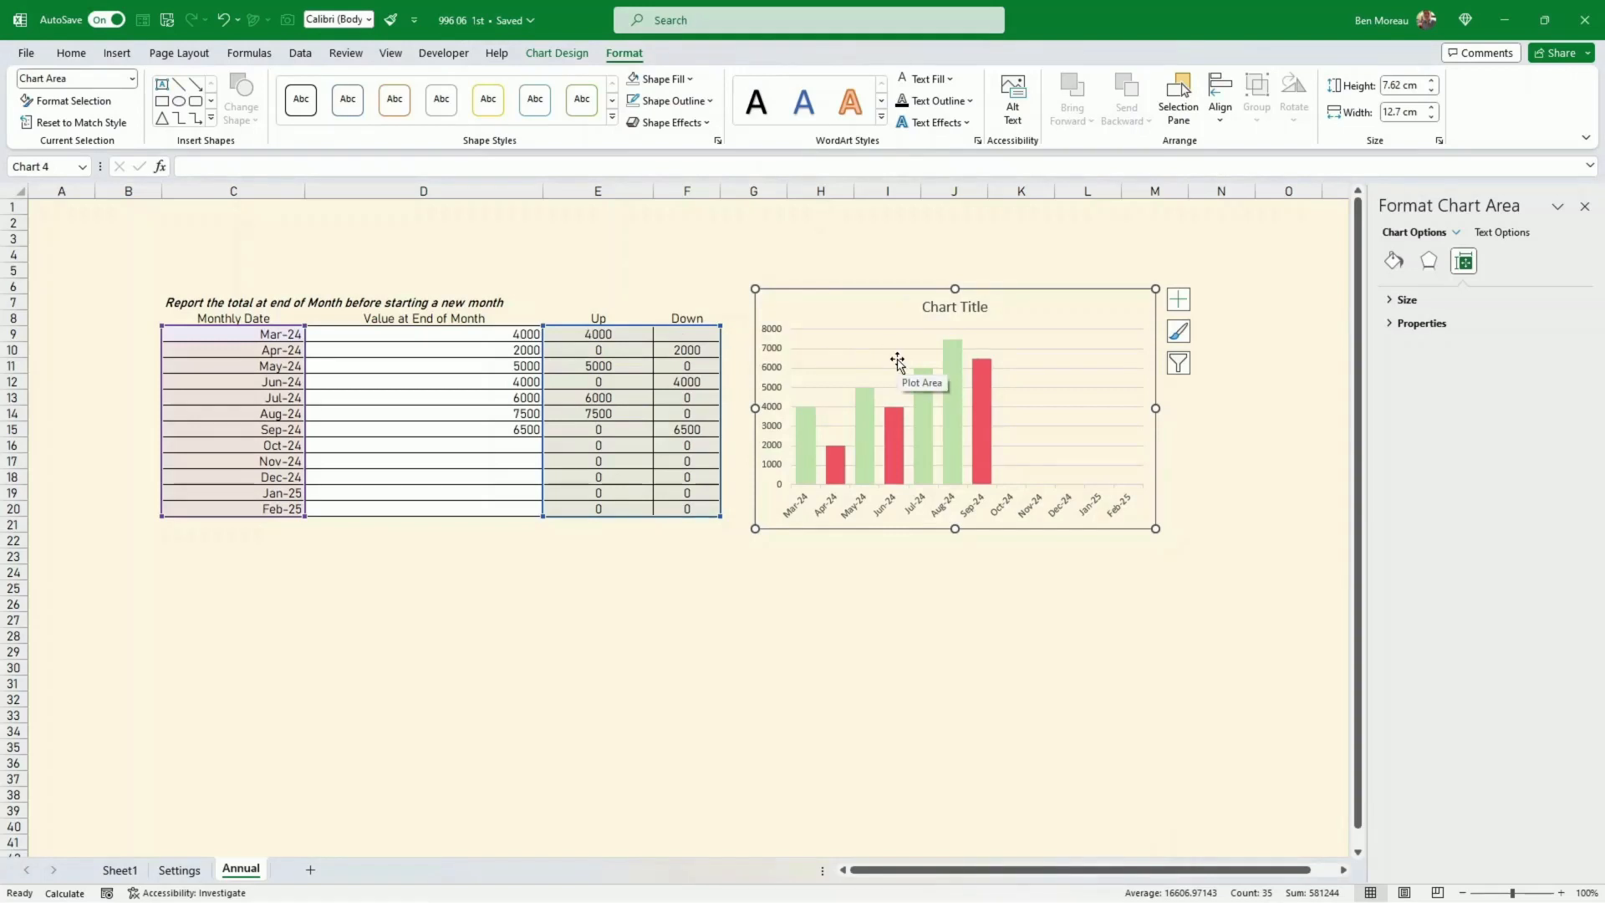
Change the chart's title to "Annual Money Movement"
{"action": "left_click", "coordinate": [914, 309]}
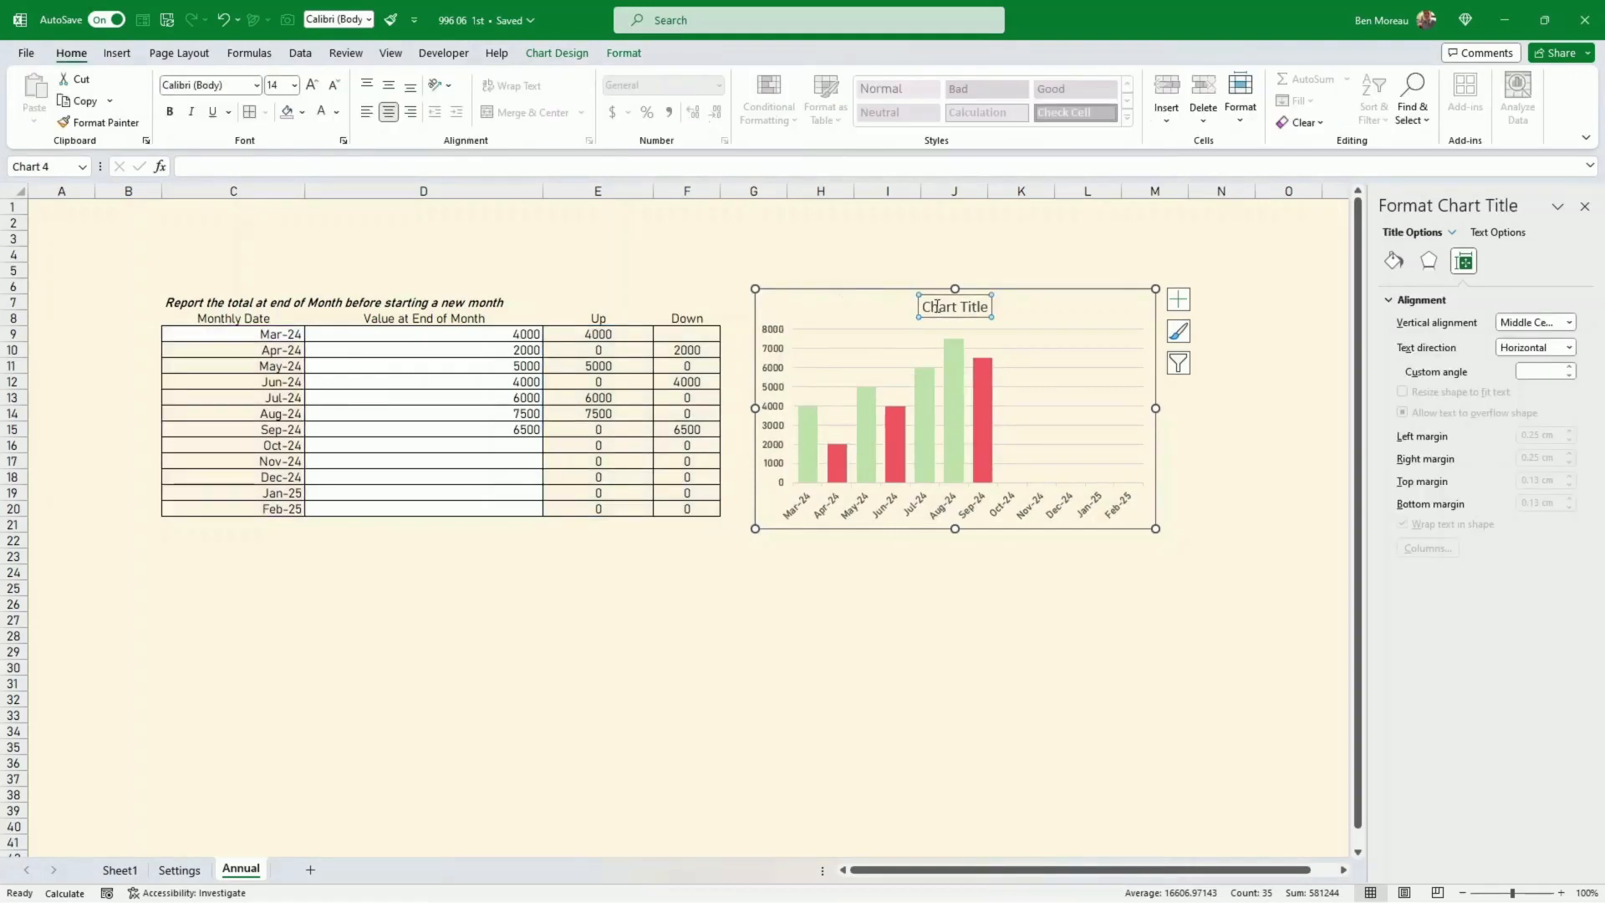
{"action": "triple_click", "coordinate": [937, 307]}
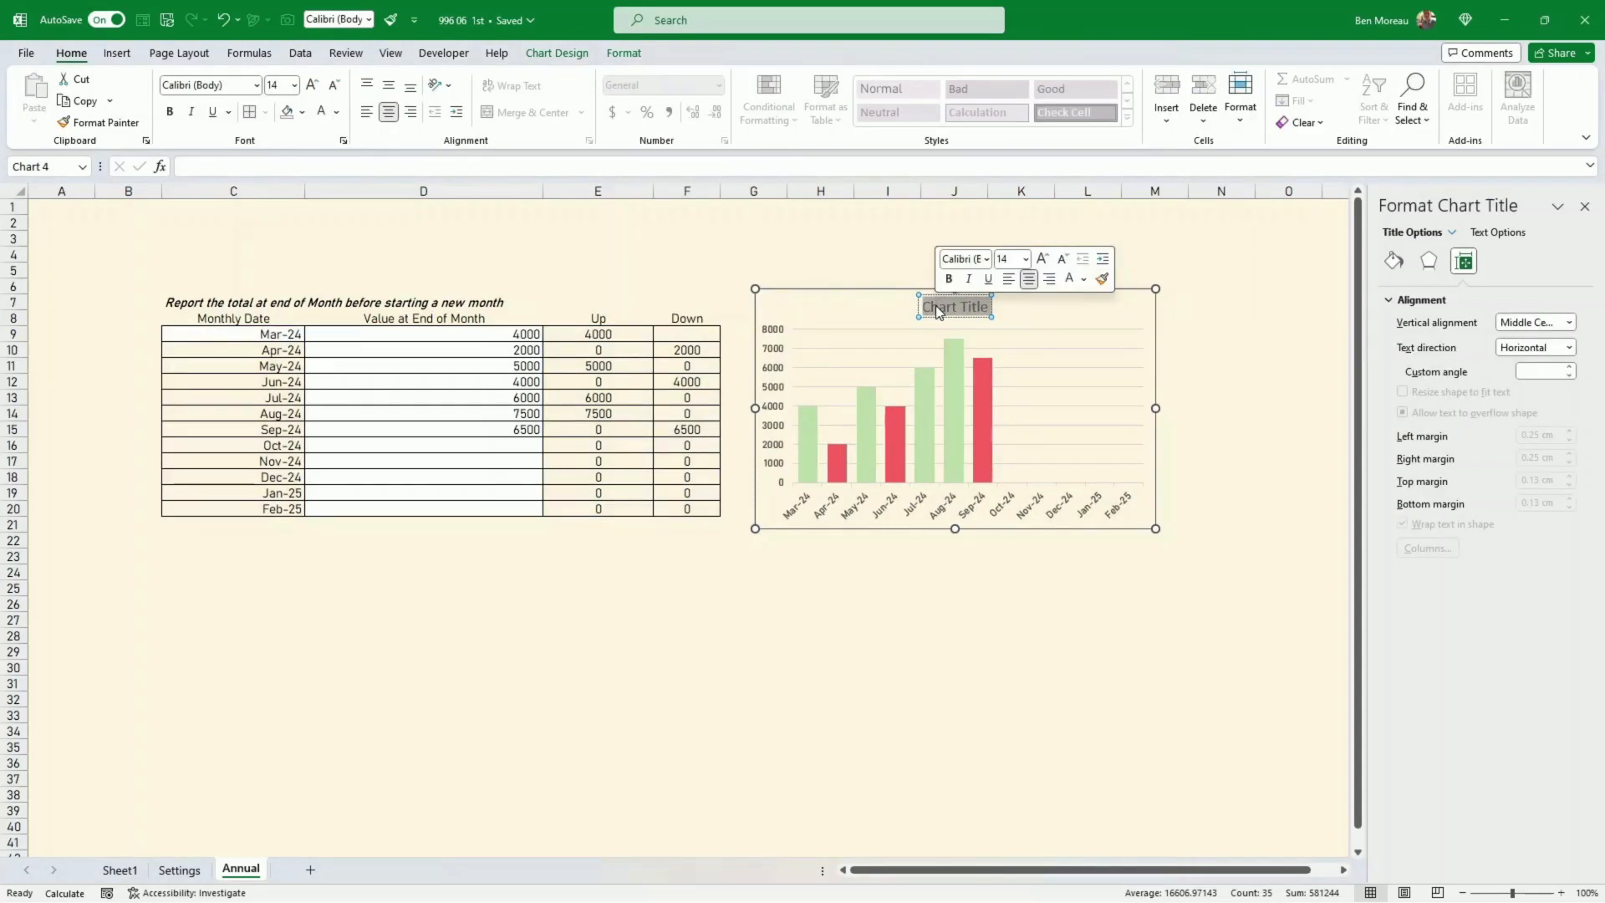
{"action": "type", "text": "Annual"}
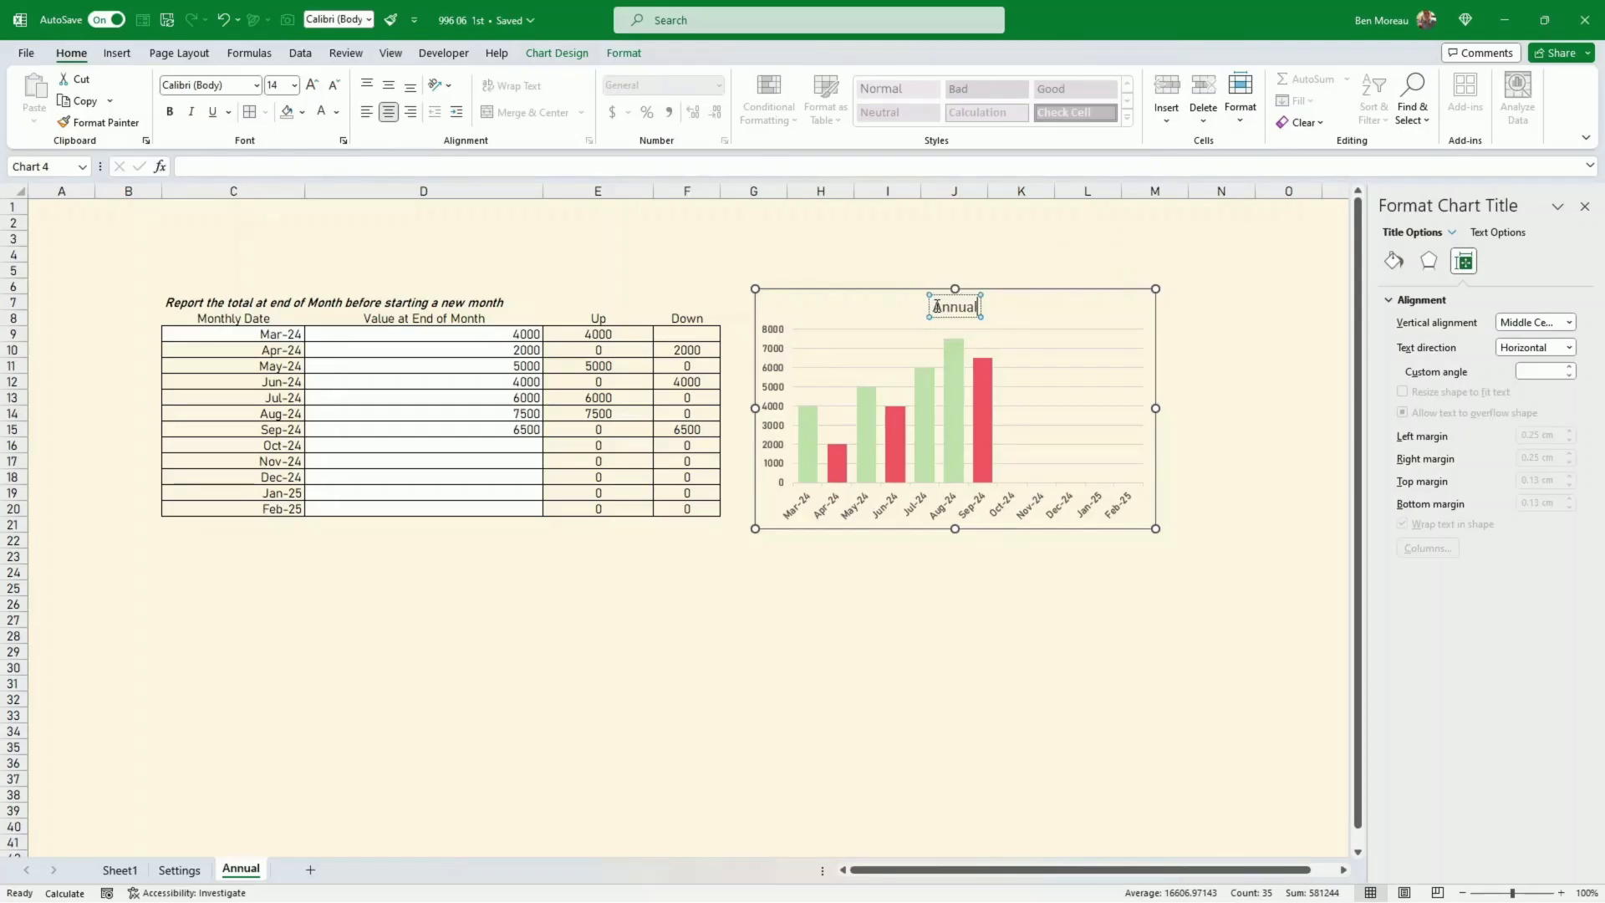
{"action": "type", "text": " Monthly"}
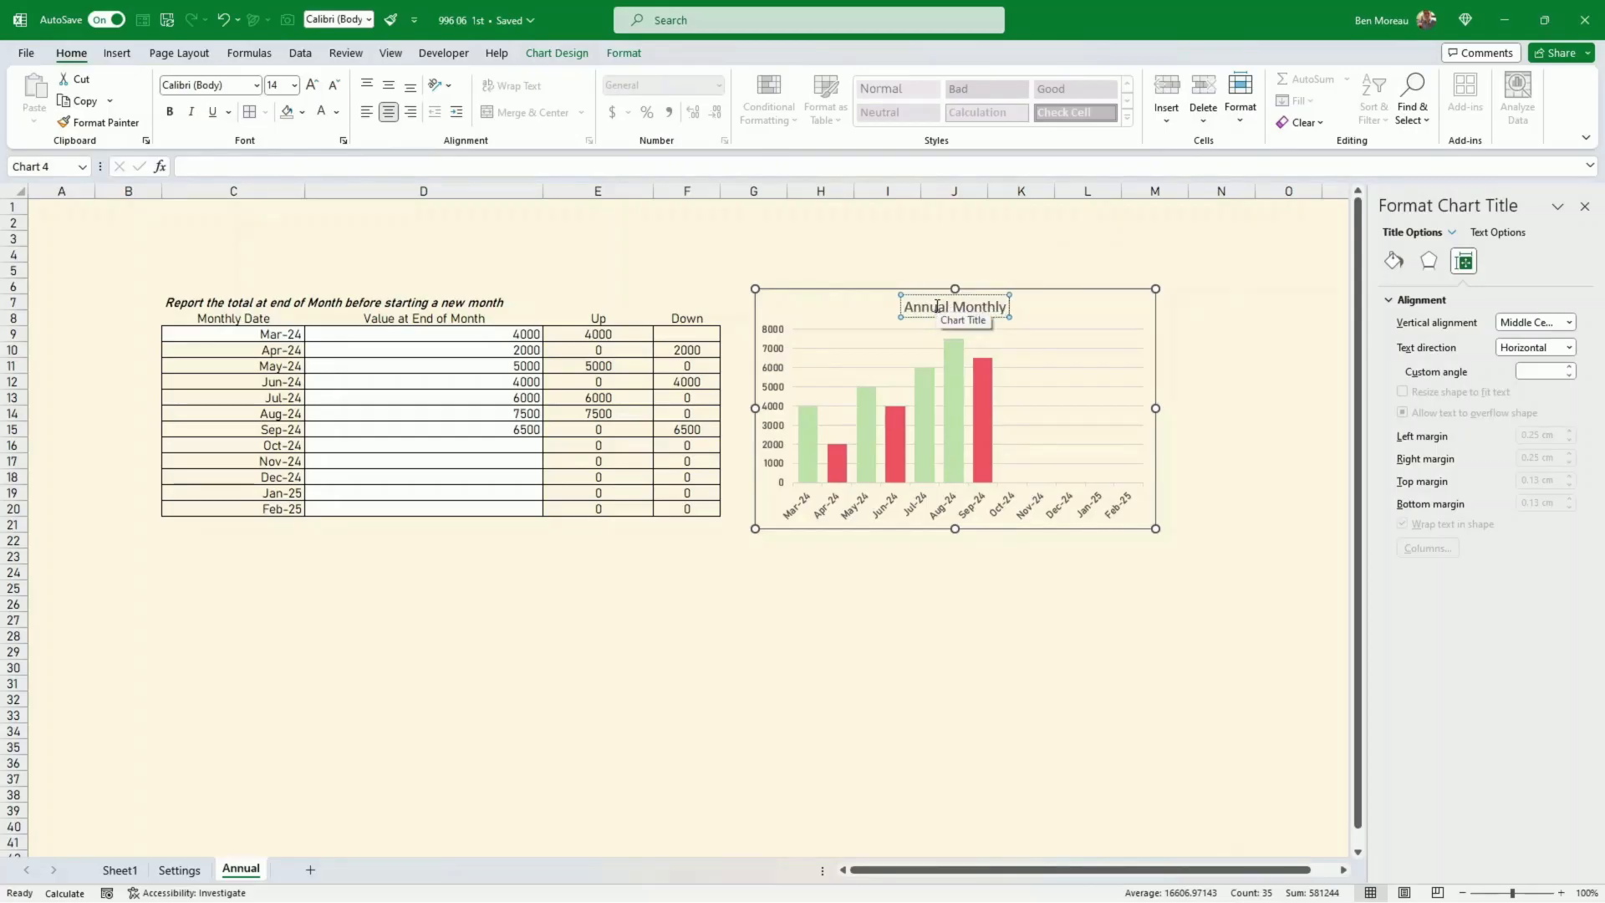
{"action": "type", "text": " Mo"}
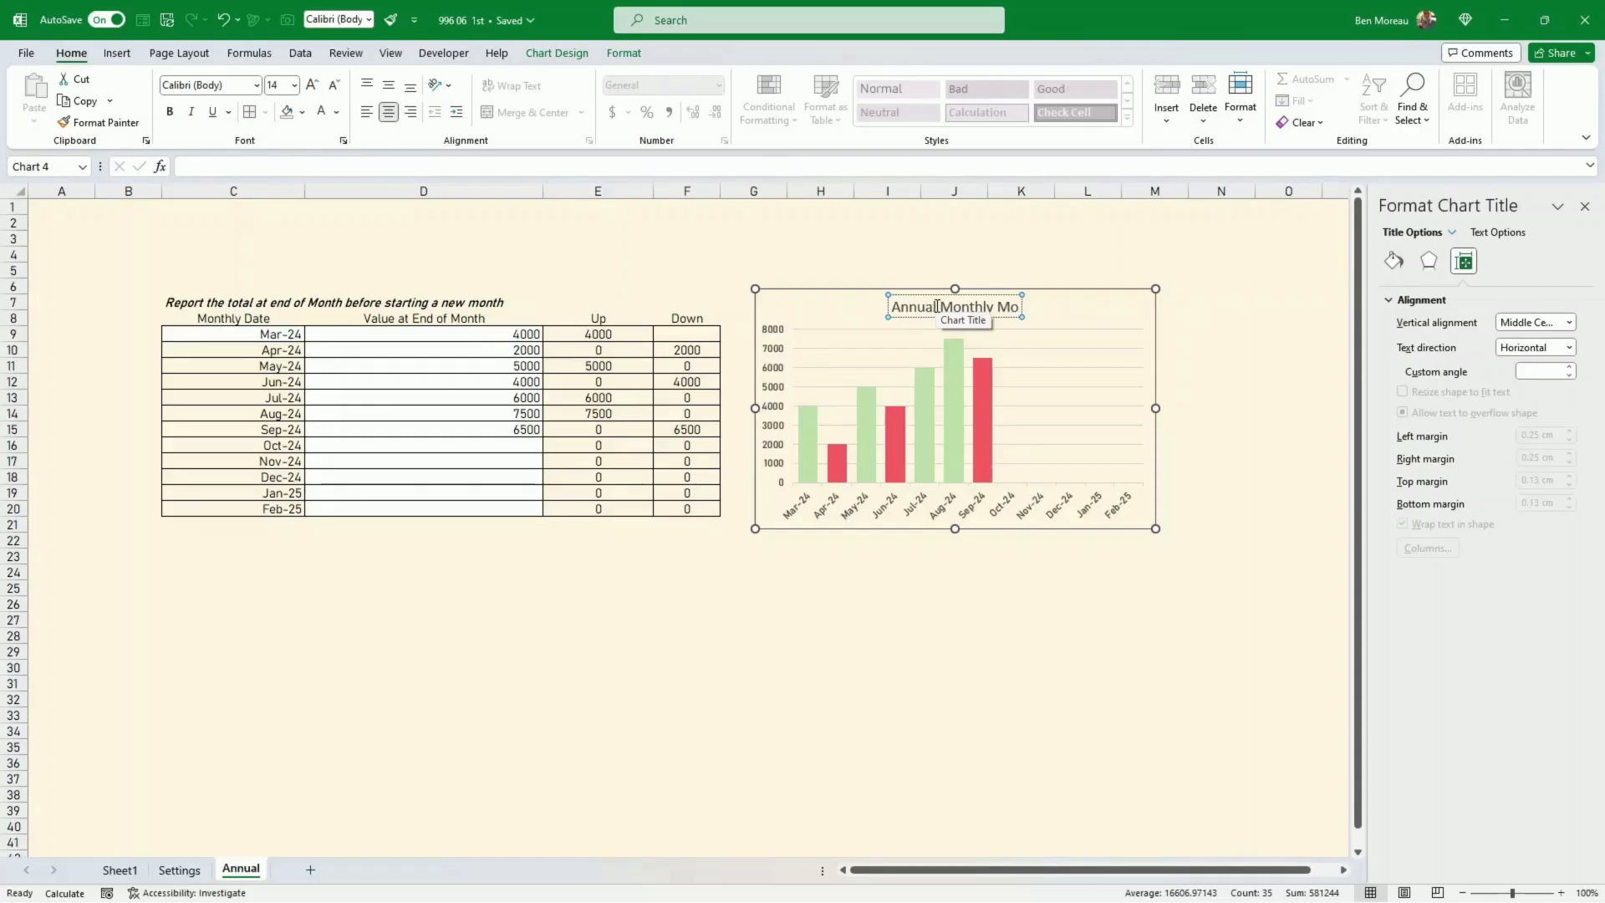
{"action": "type", "text": "vemen"}
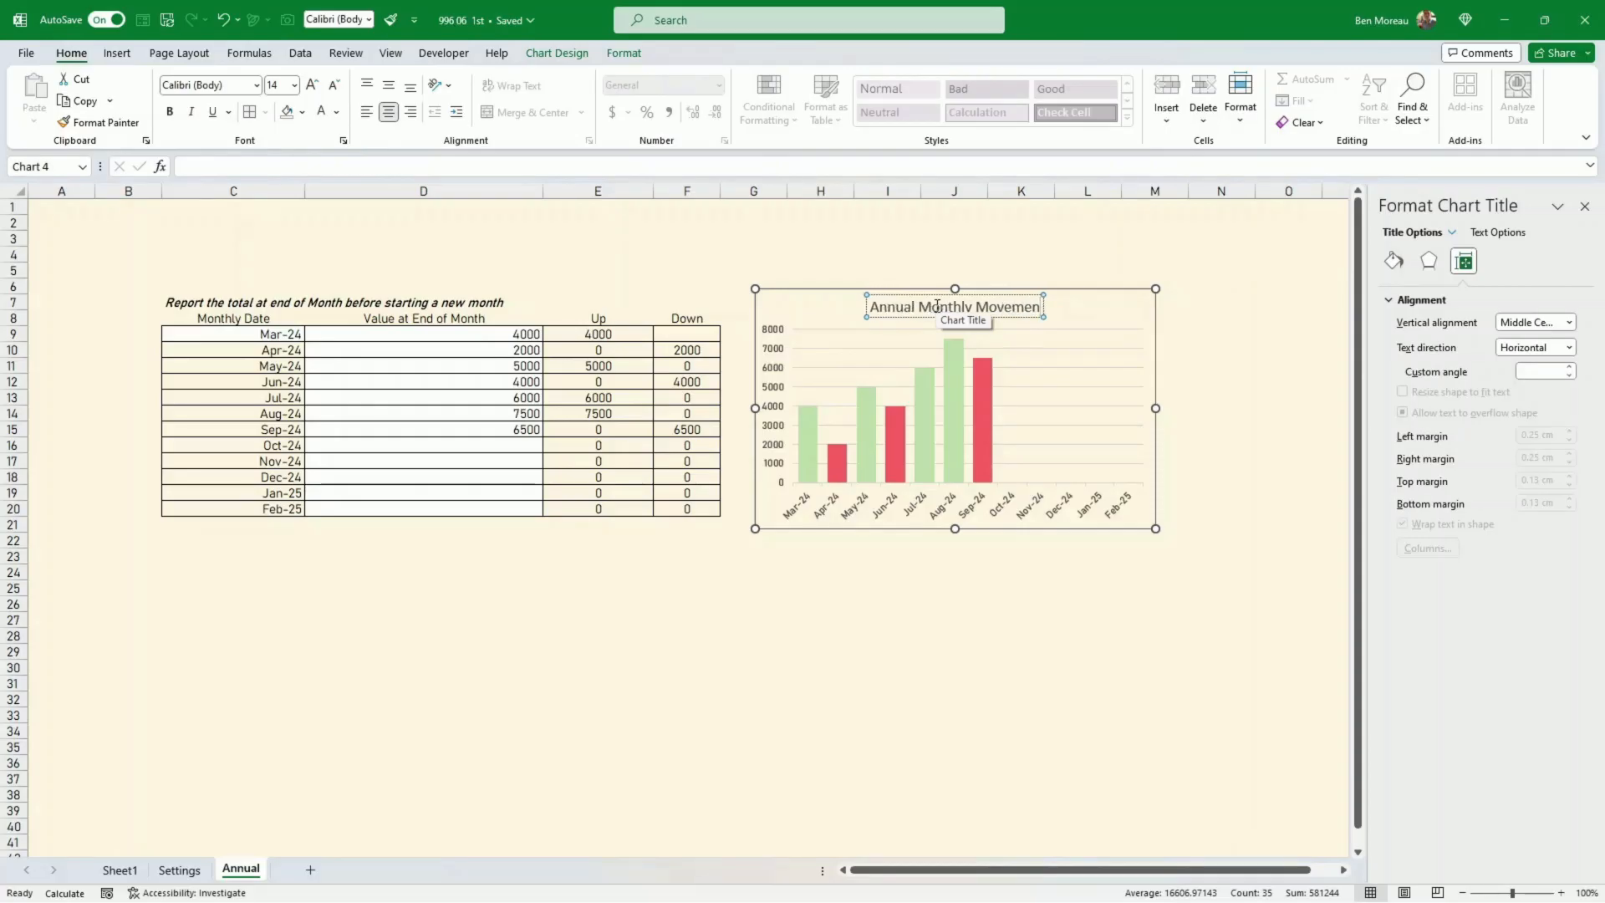
{"action": "key", "text": "BackSpace"}
{"action": "key", "text": "BackSpace"}
{"action": "key", "text": "BackSpace"}
{"action": "key", "text": "BackSpace"}
{"action": "key", "text": "BackSpace"}
{"action": "key", "text": "BackSpace"}
{"action": "key", "text": "BackSpace"}
{"action": "key", "text": "BackSpace"}
{"action": "key", "text": "BackSpace"}
{"action": "key", "text": "BackSpace"}
{"action": "key", "text": "BackSpace"}
{"action": "key", "text": "BackSpace"}
{"action": "key", "text": "BackSpace"}
{"action": "key", "text": "BackSpace"}
{"action": "key", "text": "BackSpace"}
{"action": "key", "text": "BackSpace"}
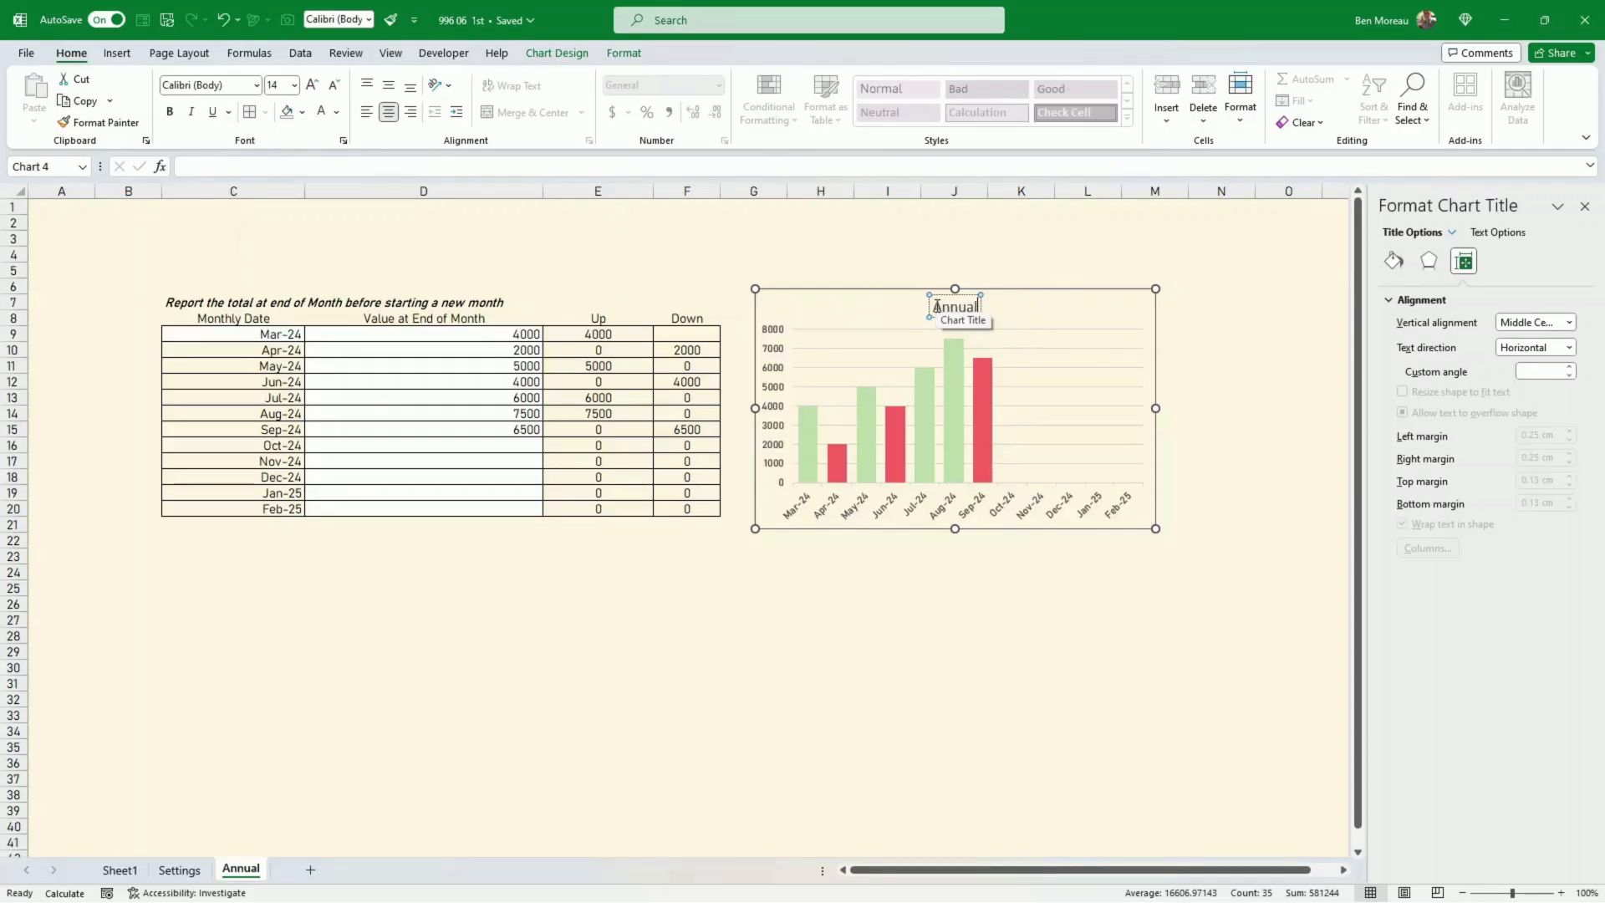
{"action": "type", "text": "Money"}
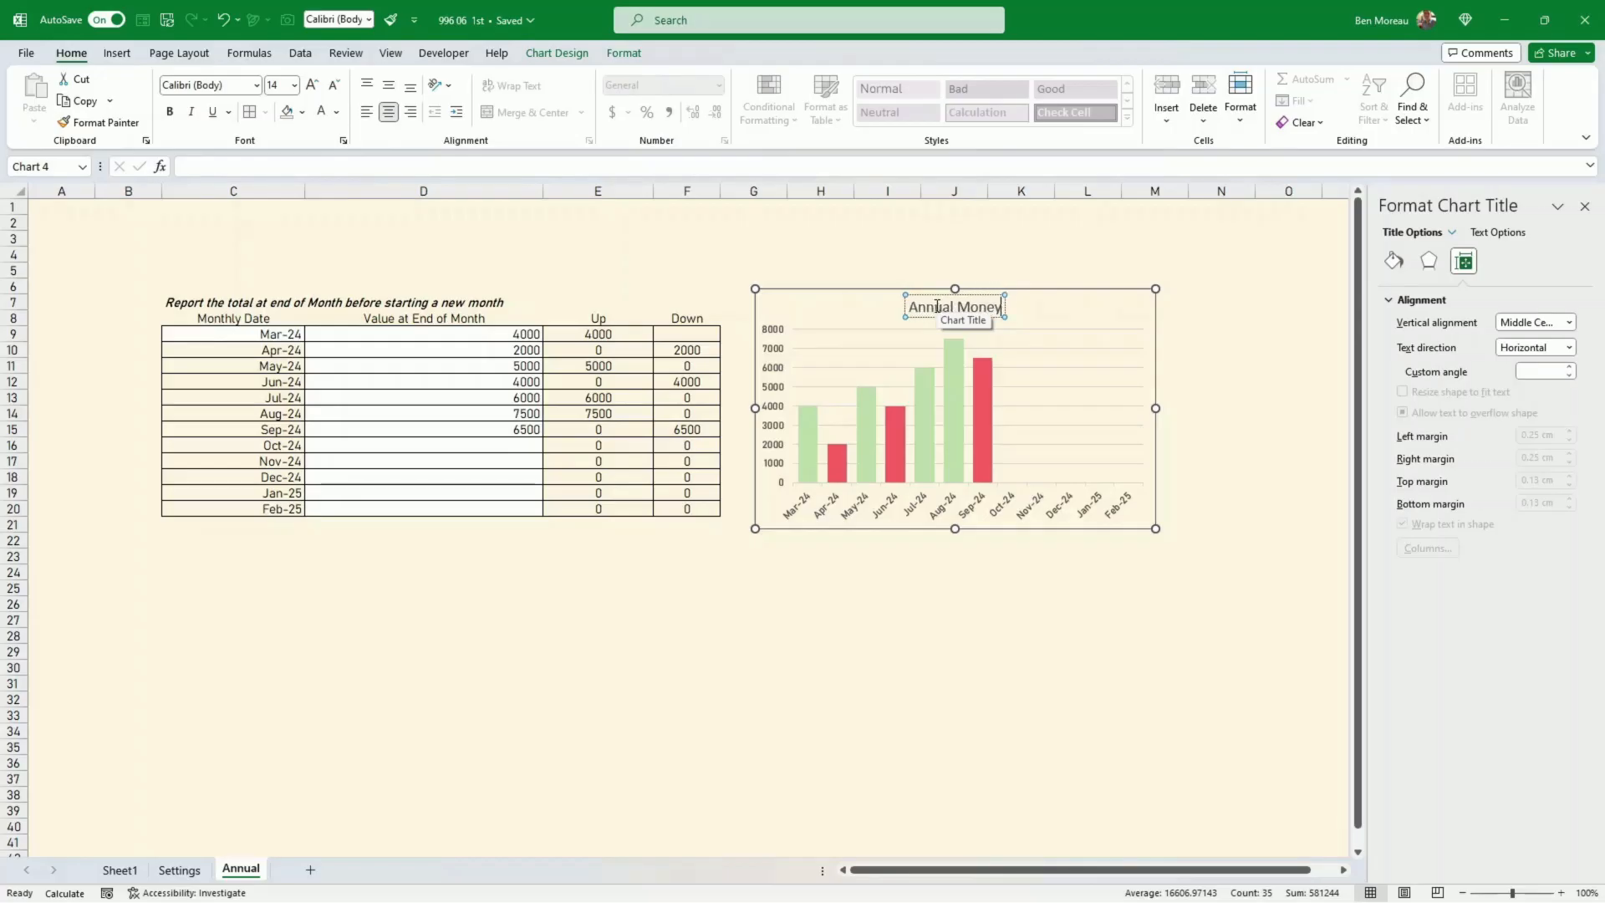
{"action": "type", "text": " Movement"}
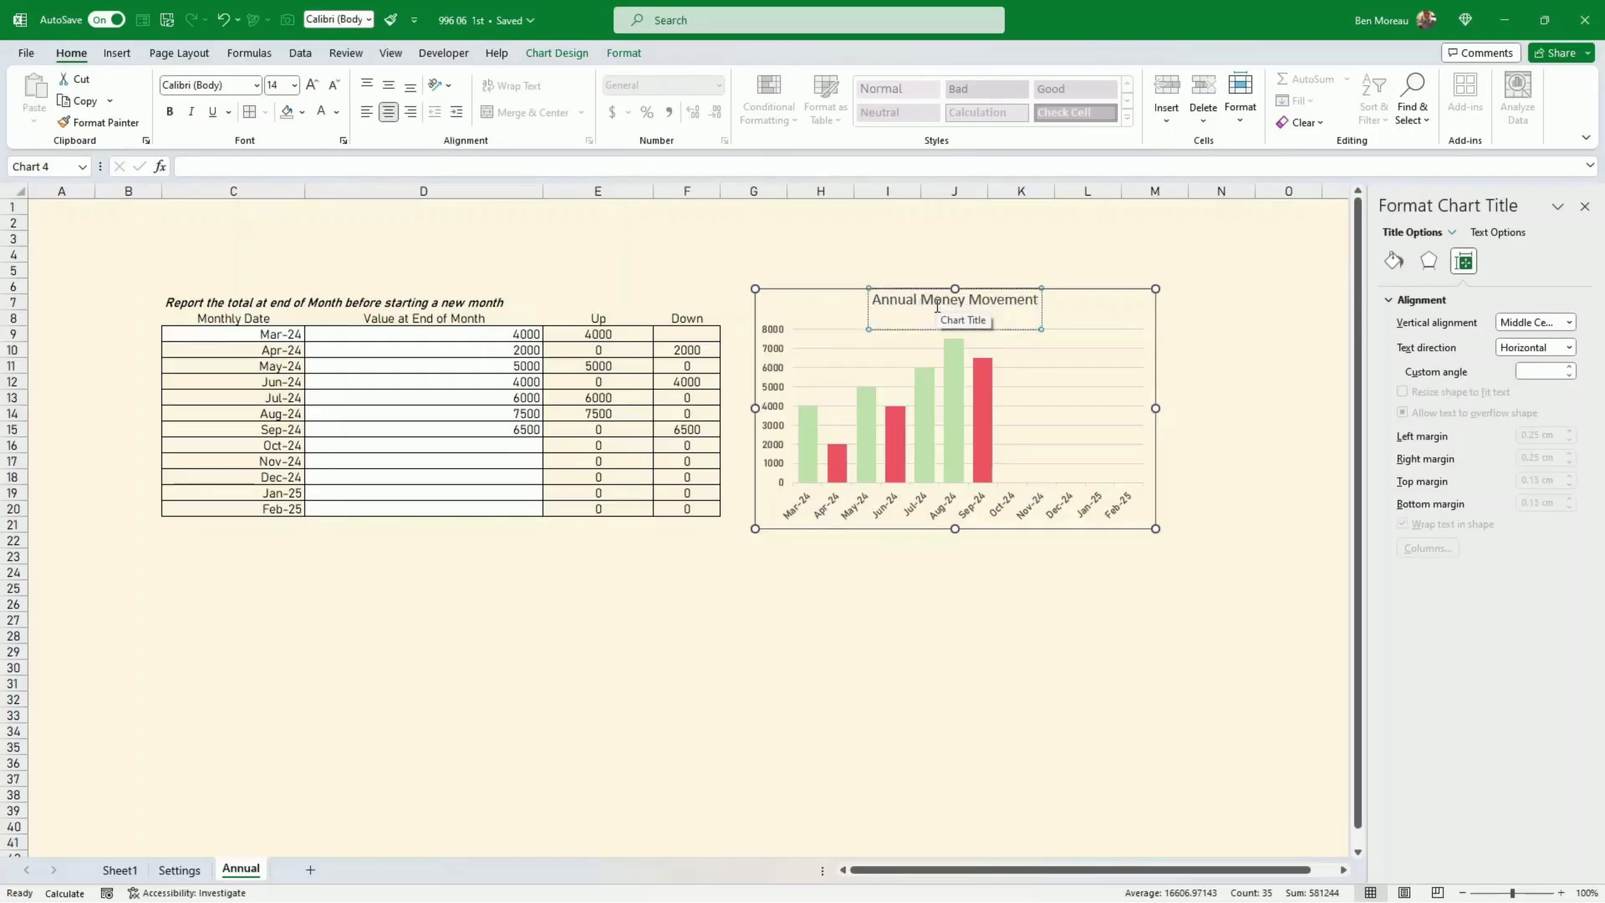
{"action": "left_click", "coordinate": [953, 255]}
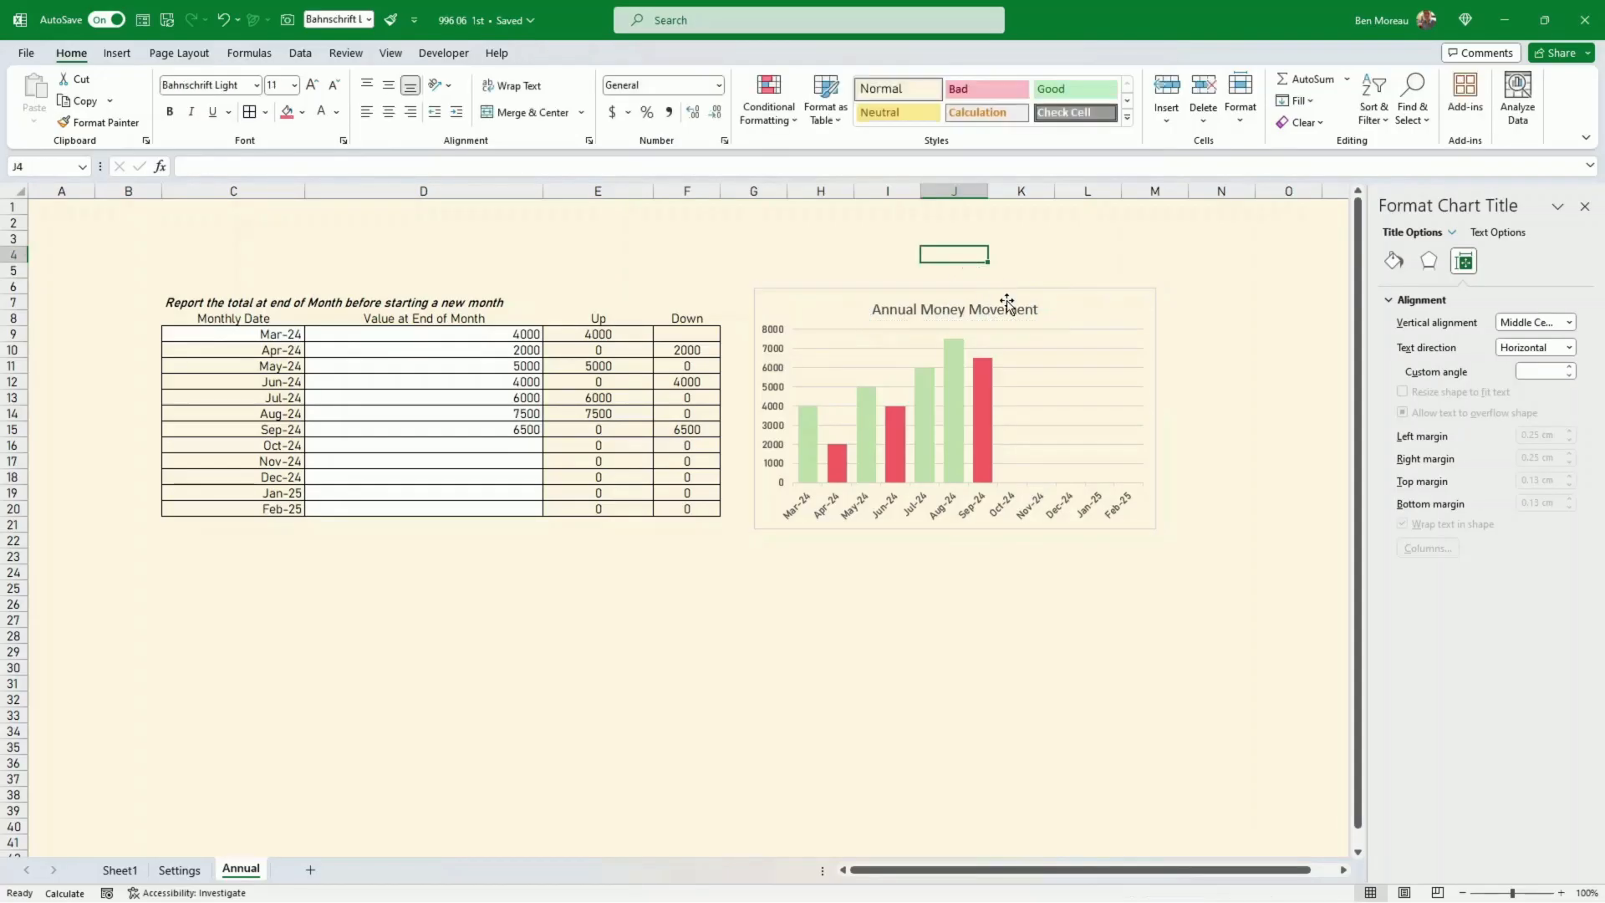
Give the Annual Money Movement chart title a dark blue fill with bold white Bahnschrift text
{"action": "left_click", "coordinate": [1009, 309]}
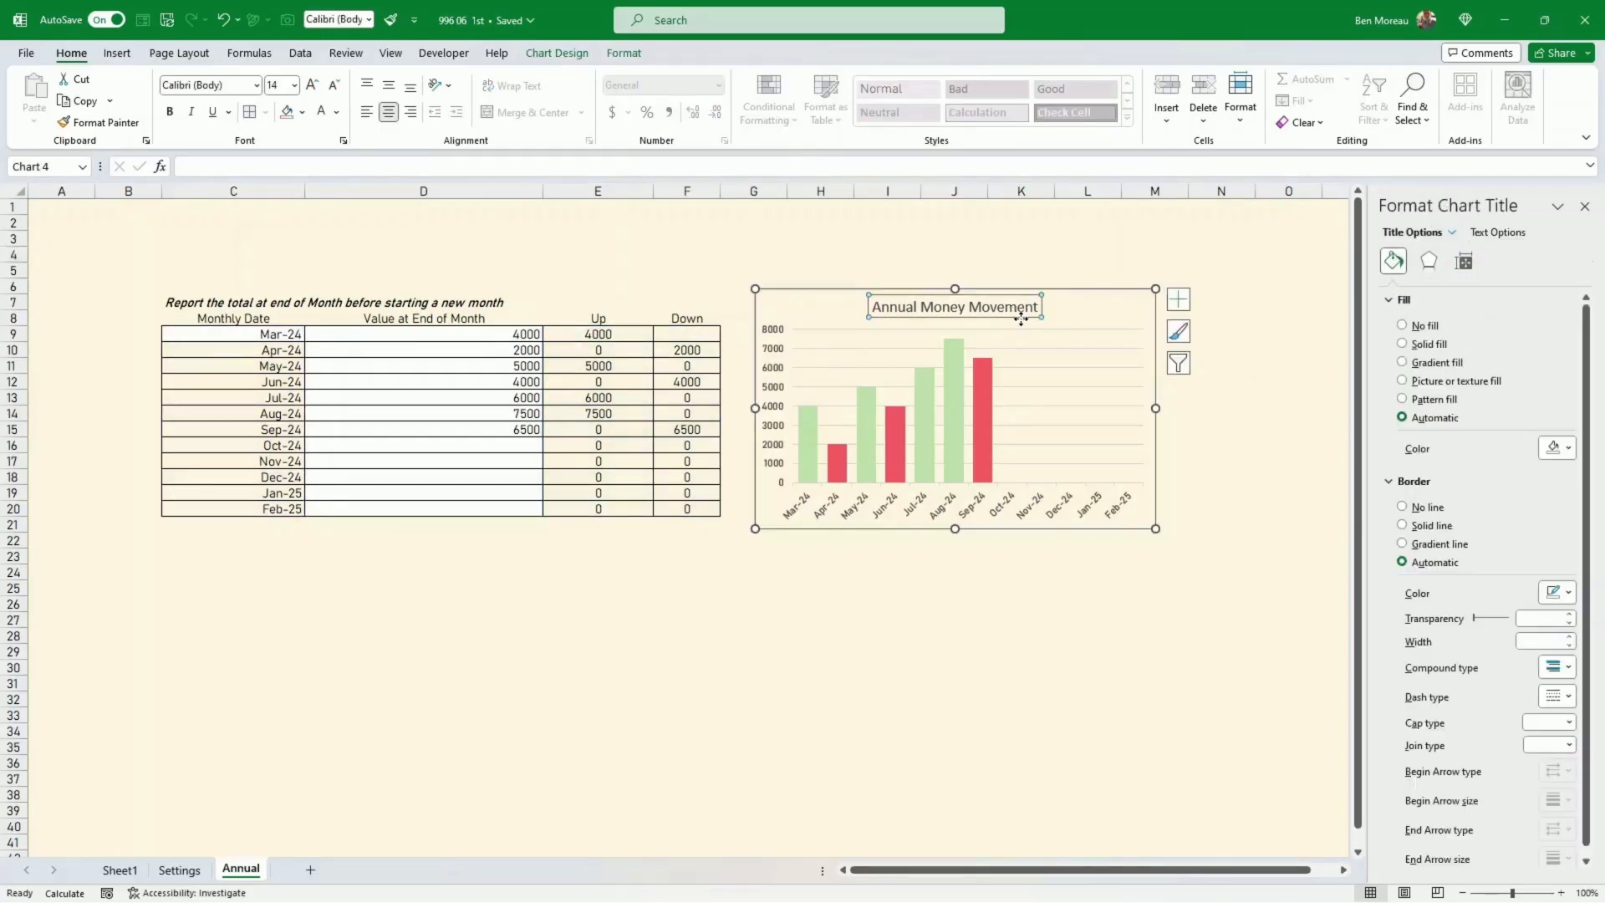
{"action": "left_click", "coordinate": [620, 53]}
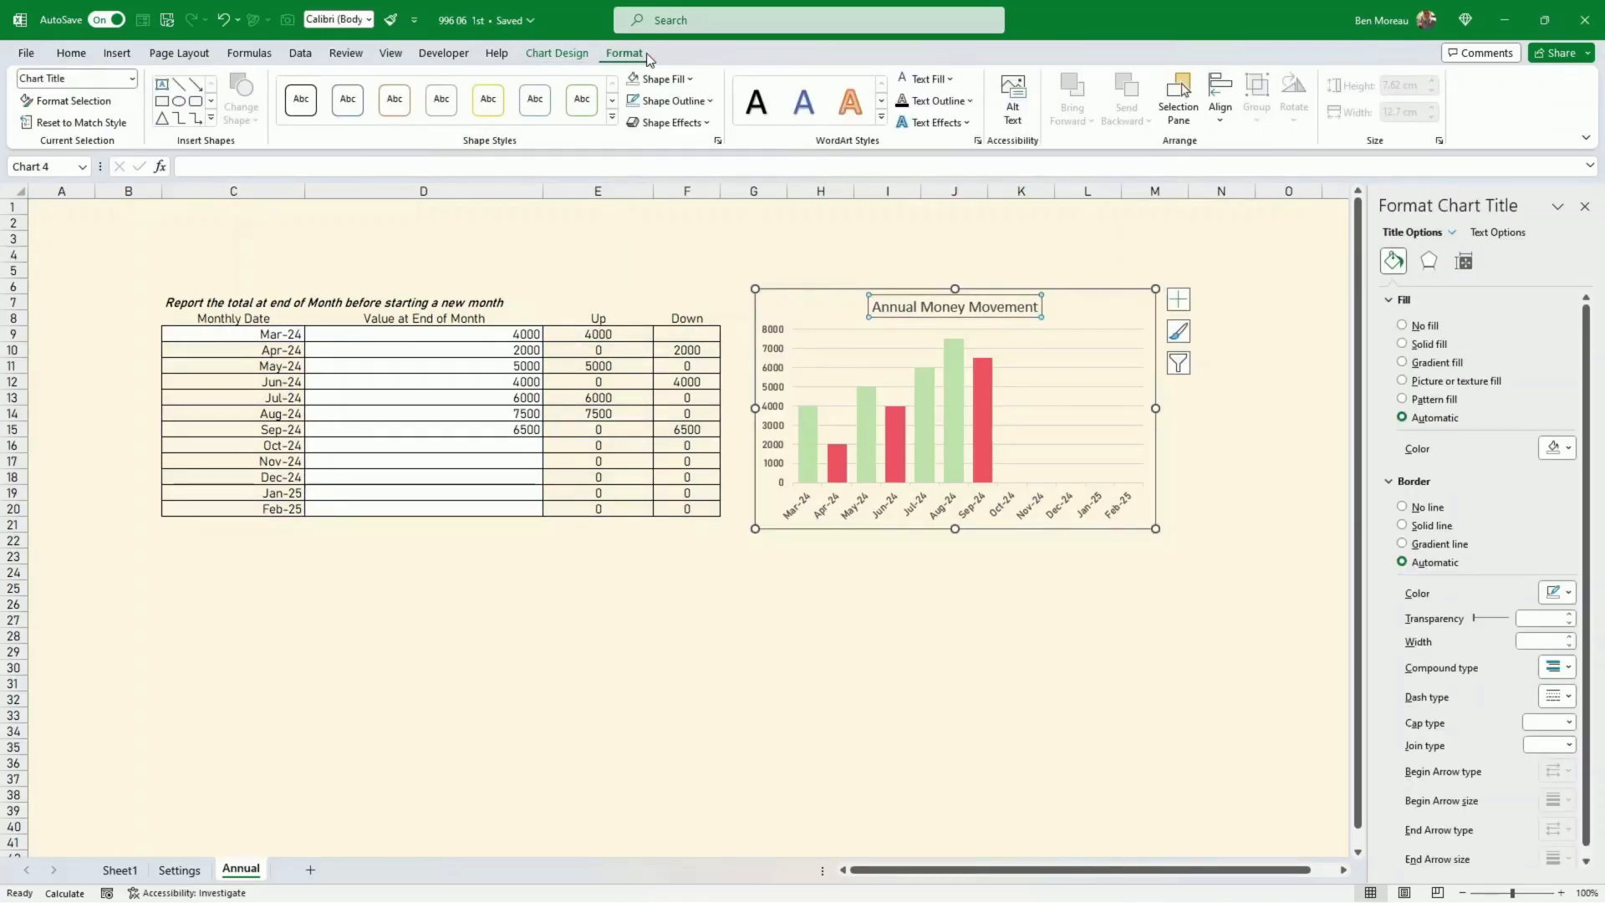
{"action": "left_click", "coordinate": [694, 81]}
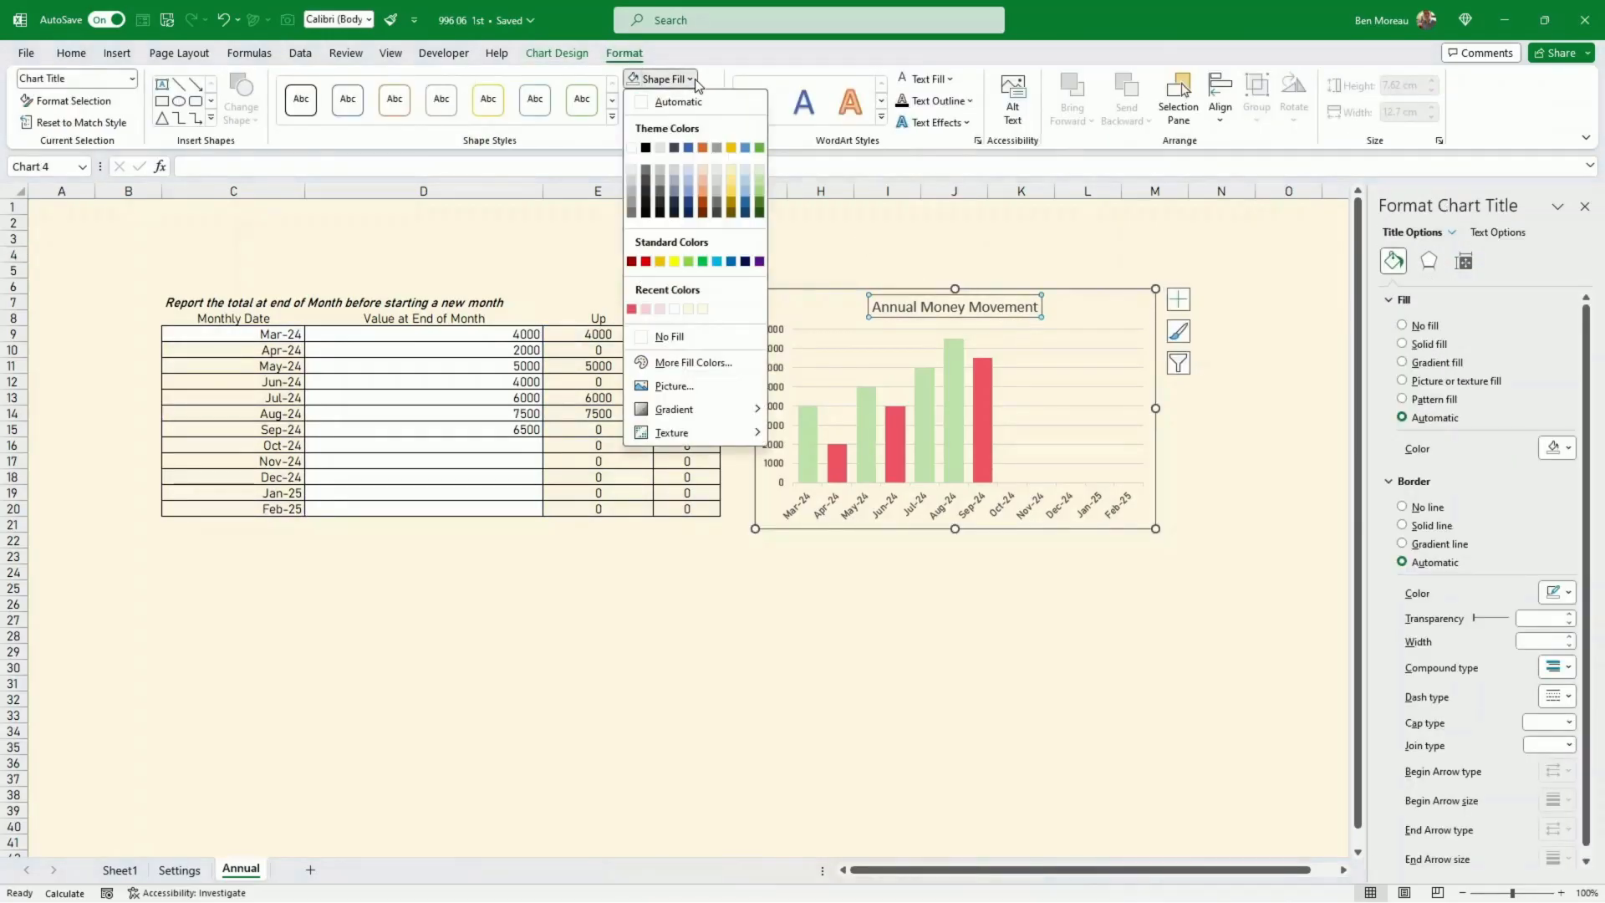
{"action": "left_click", "coordinate": [746, 209]}
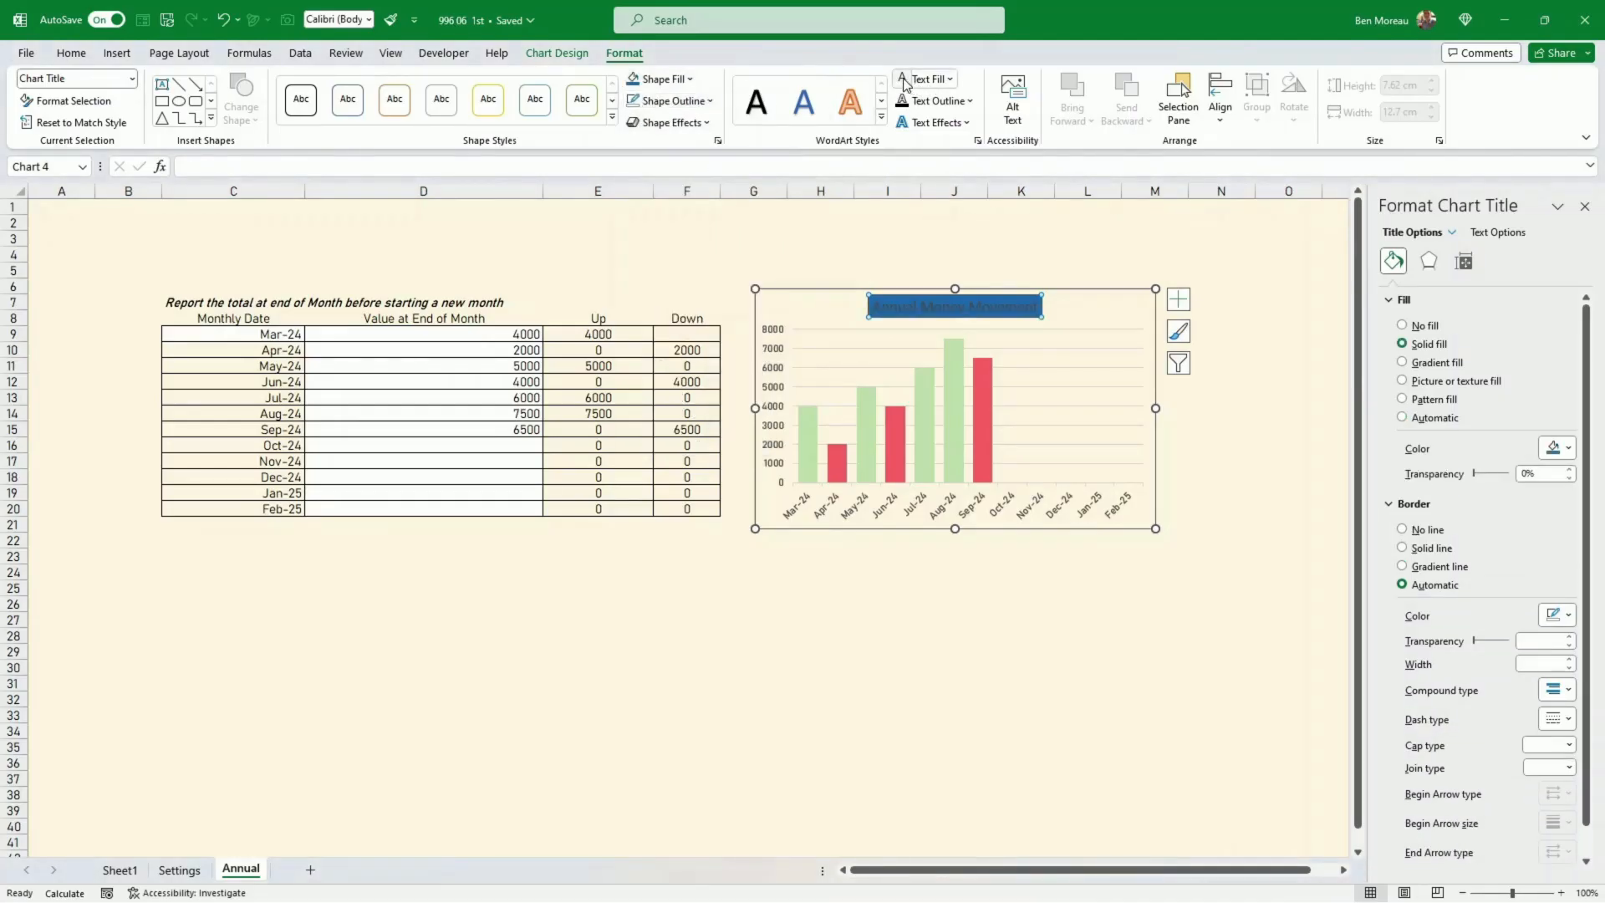
{"action": "left_click", "coordinate": [905, 79]}
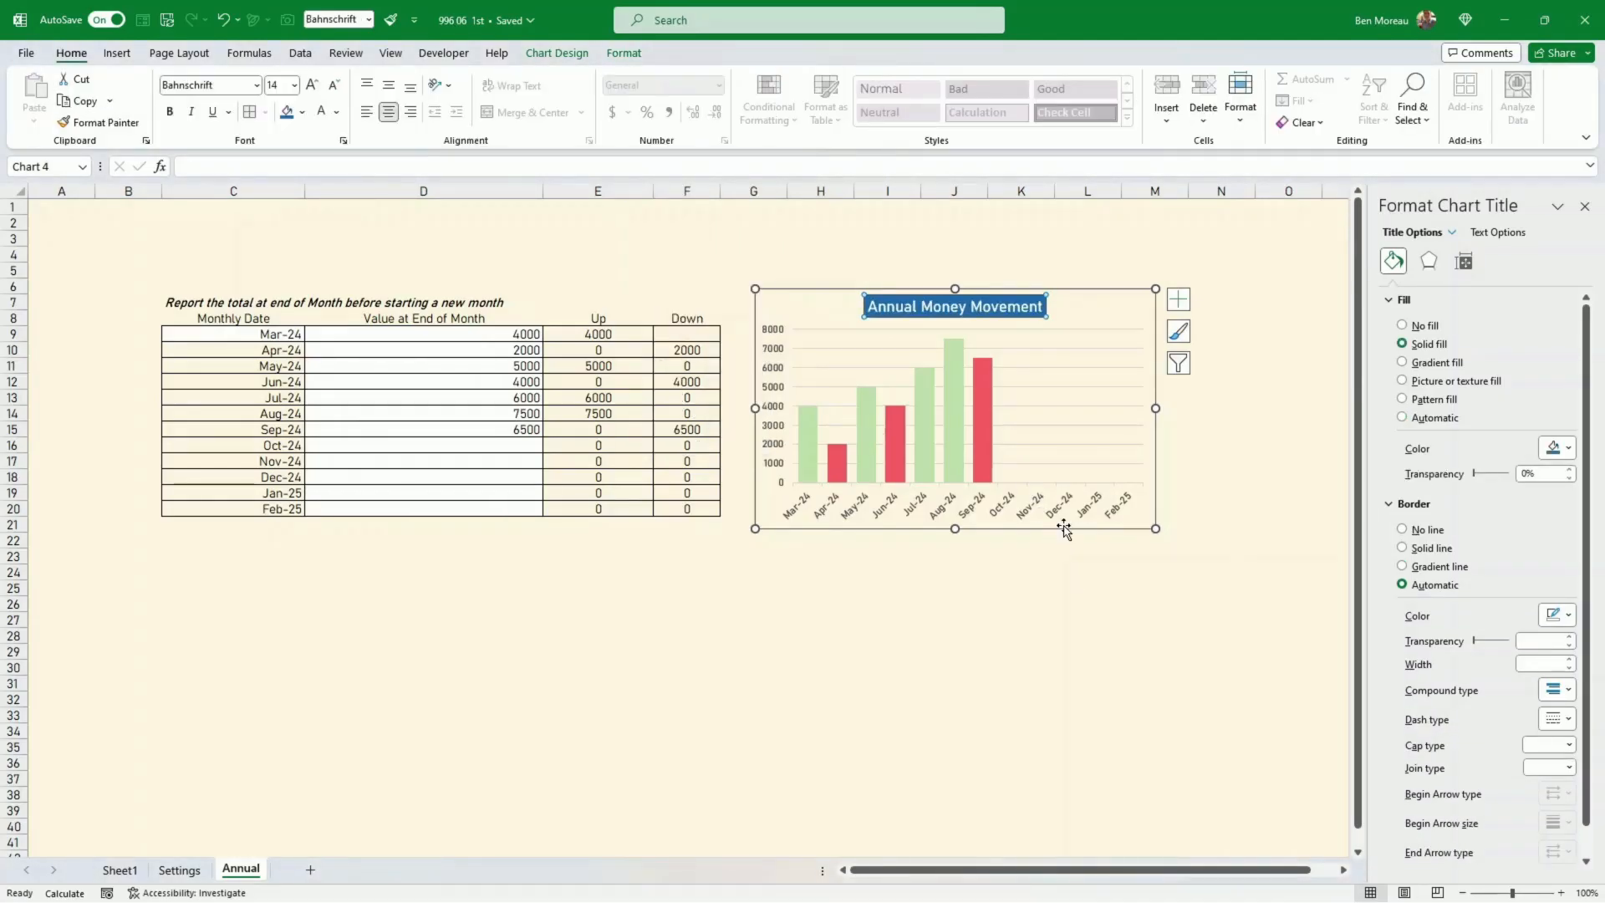
Transfer a duplicate of the Annual Money Movement chart to Sheet1, placed beside the balance summary at about 6.67 by 10.35 cm
{"action": "left_click", "coordinate": [1063, 530]}
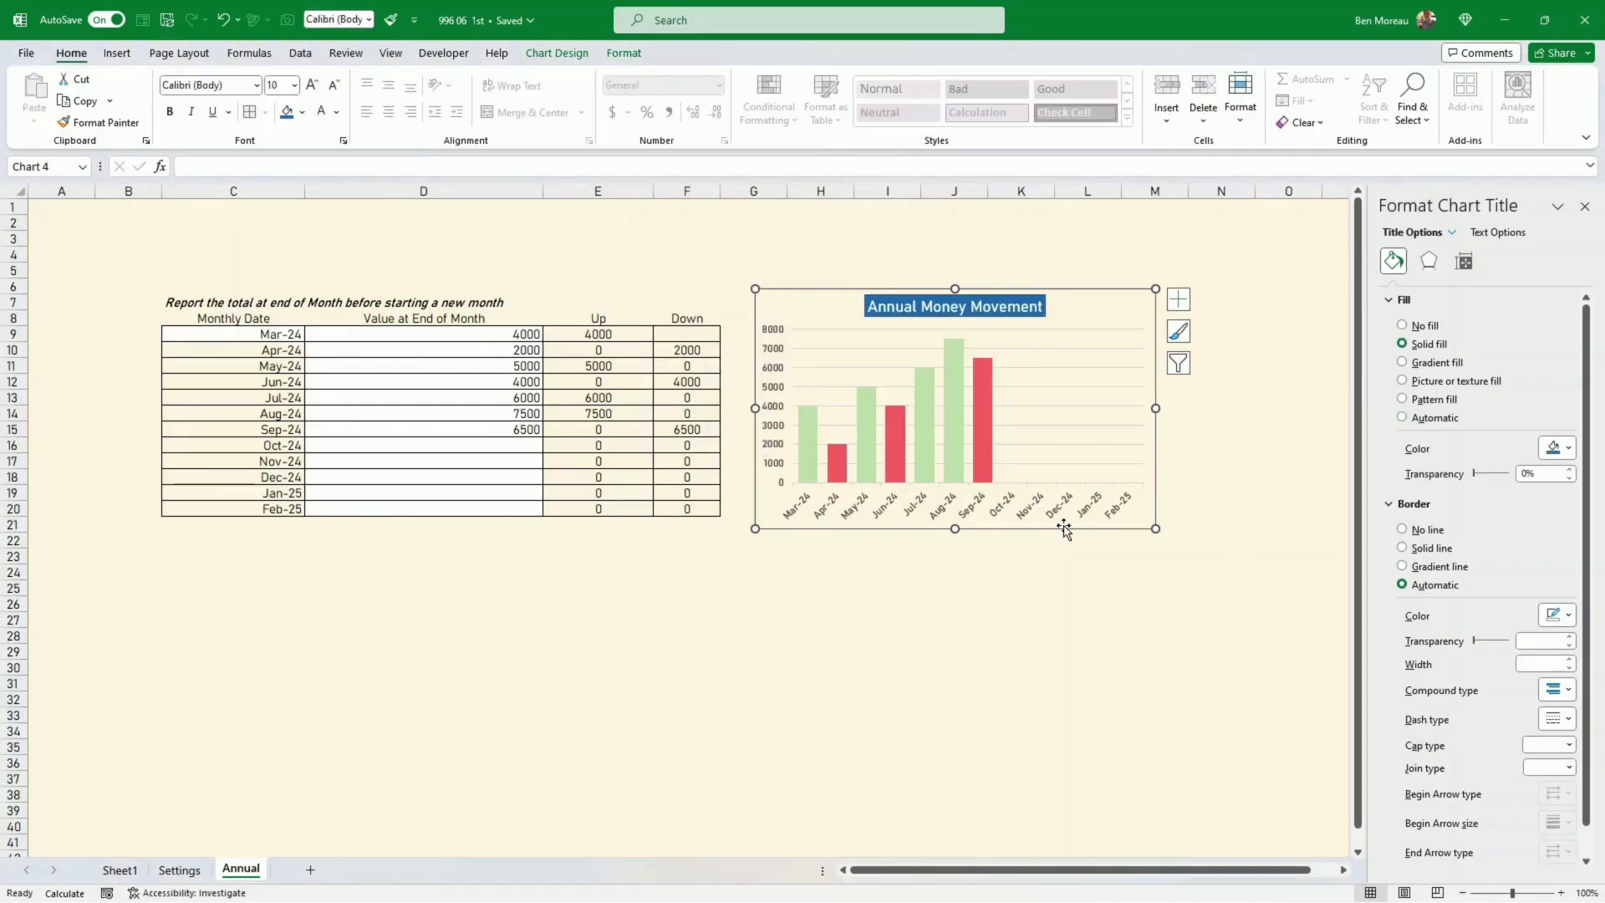
{"action": "left_click_drag", "start_coordinate": [1064, 530], "coordinate": [704, 675], "text": "ctrl"}
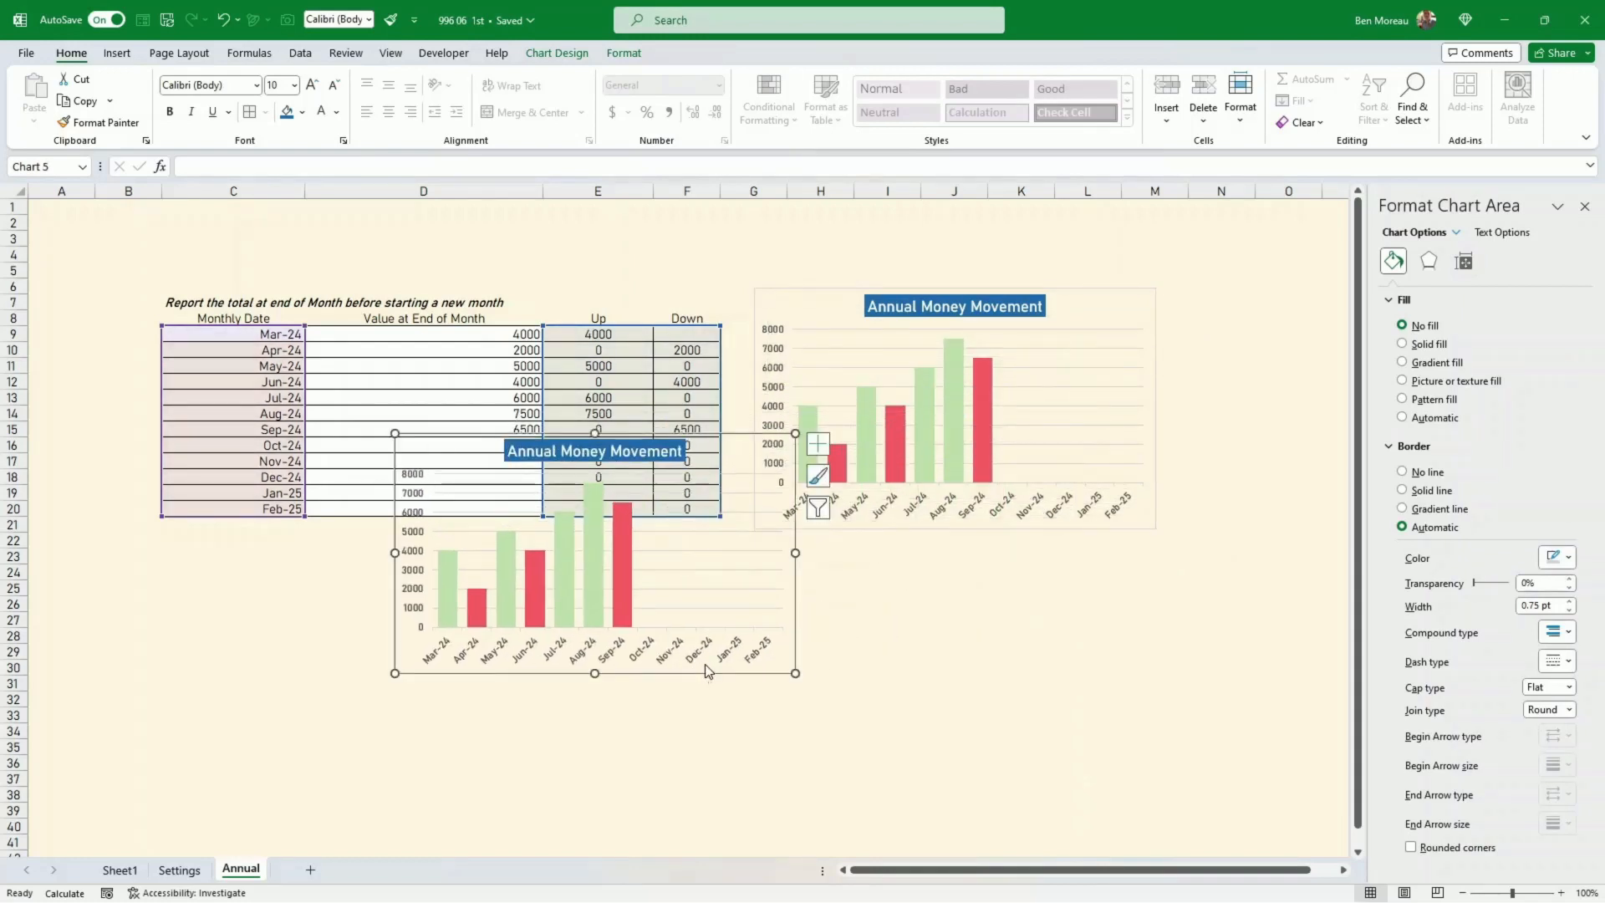
{"action": "key", "text": "Delete"}
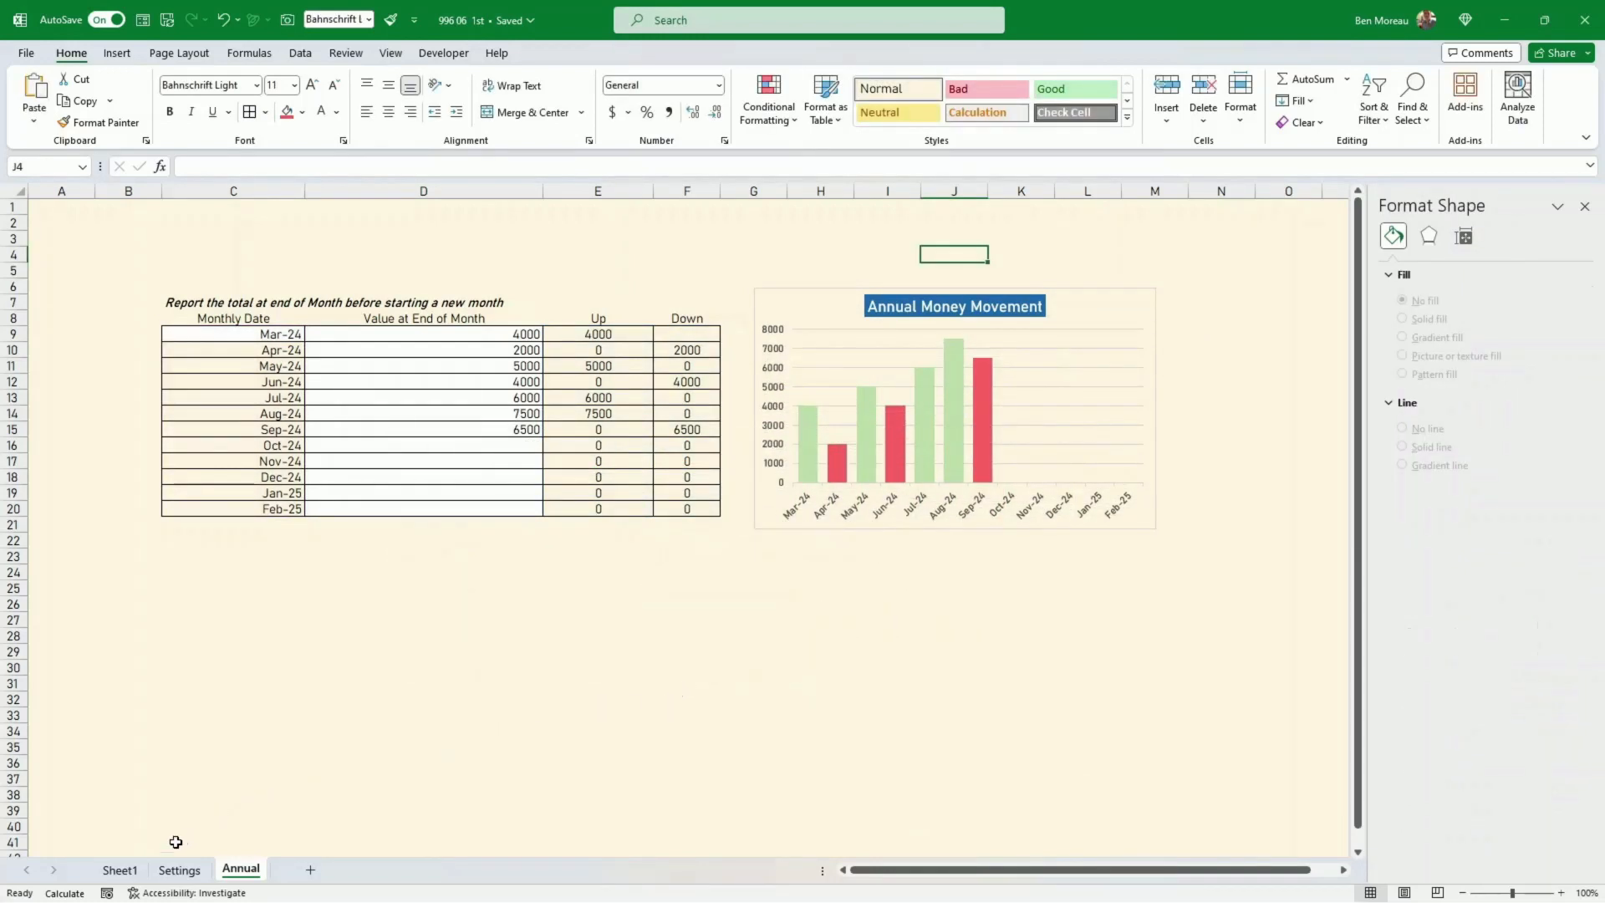
{"action": "left_click", "coordinate": [120, 871]}
{"action": "left_click", "coordinate": [341, 313]}
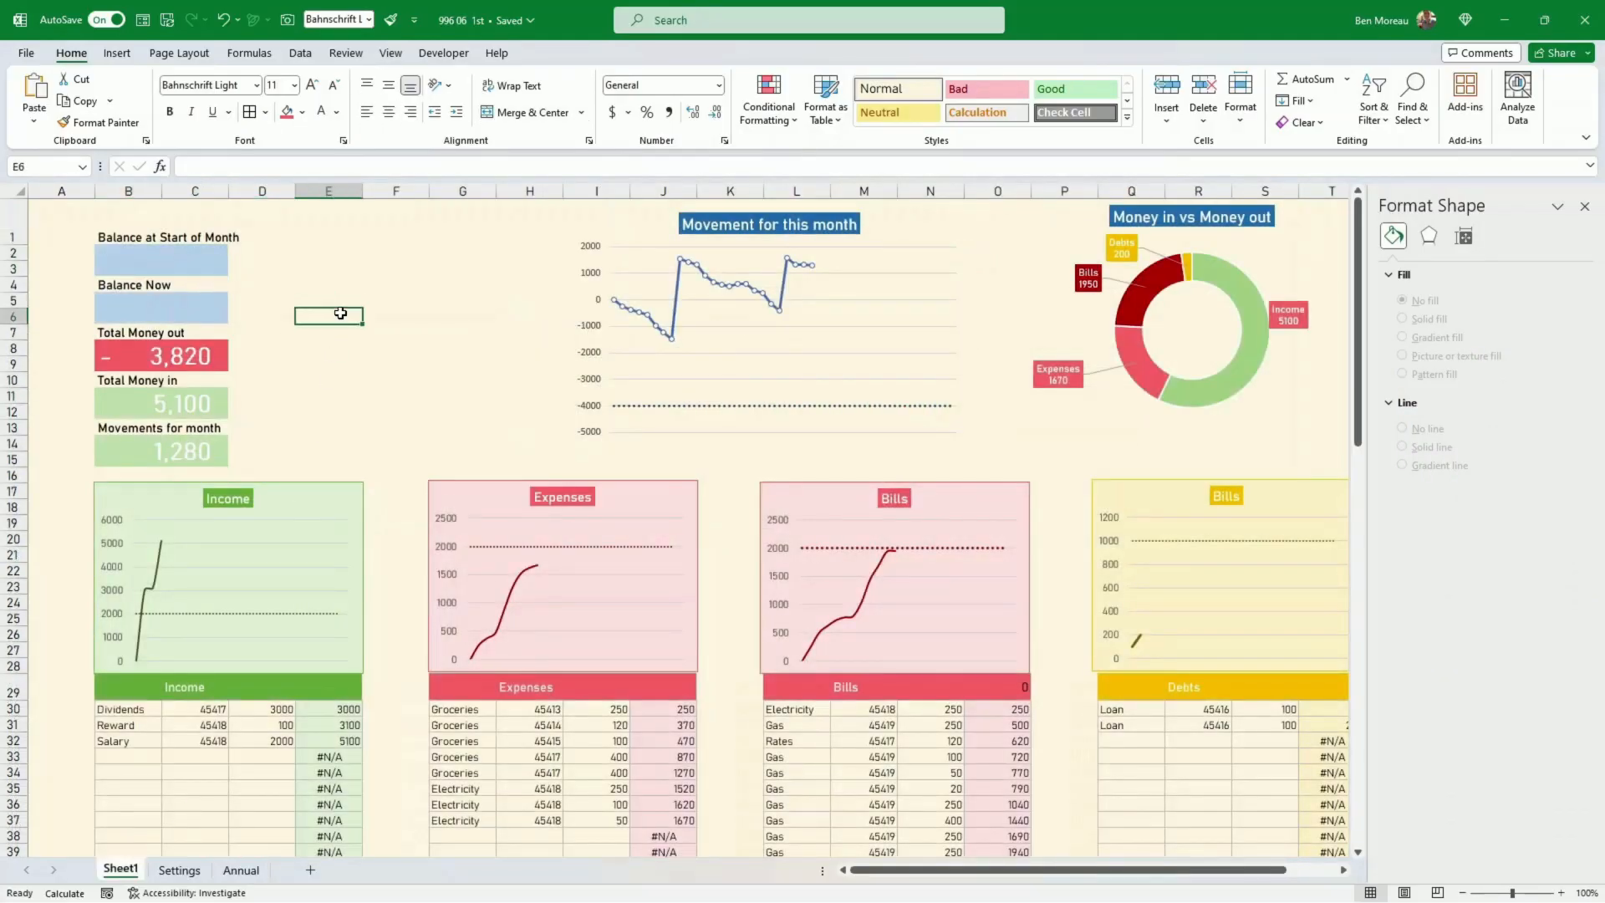
{"action": "key", "text": "ctrl+v"}
{"action": "left_click_drag", "start_coordinate": [693, 545], "coordinate": [565, 445]}
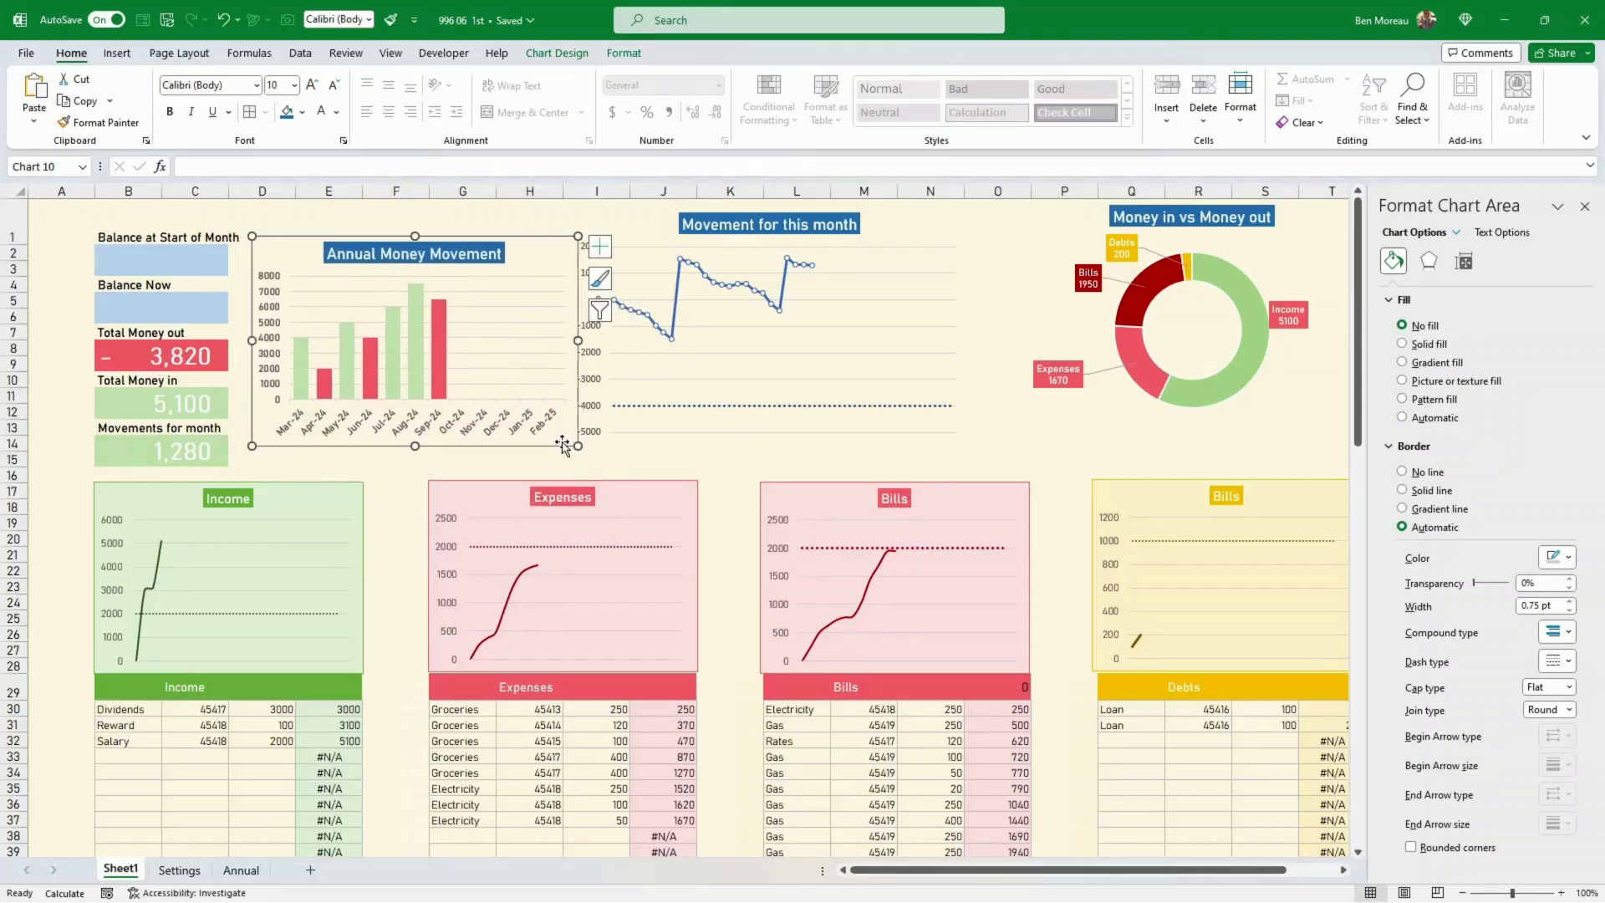
Remove the outline of the Annual Money Movement chart on Sheet1 and nudge the chart slightly upward
{"action": "left_click", "coordinate": [643, 54]}
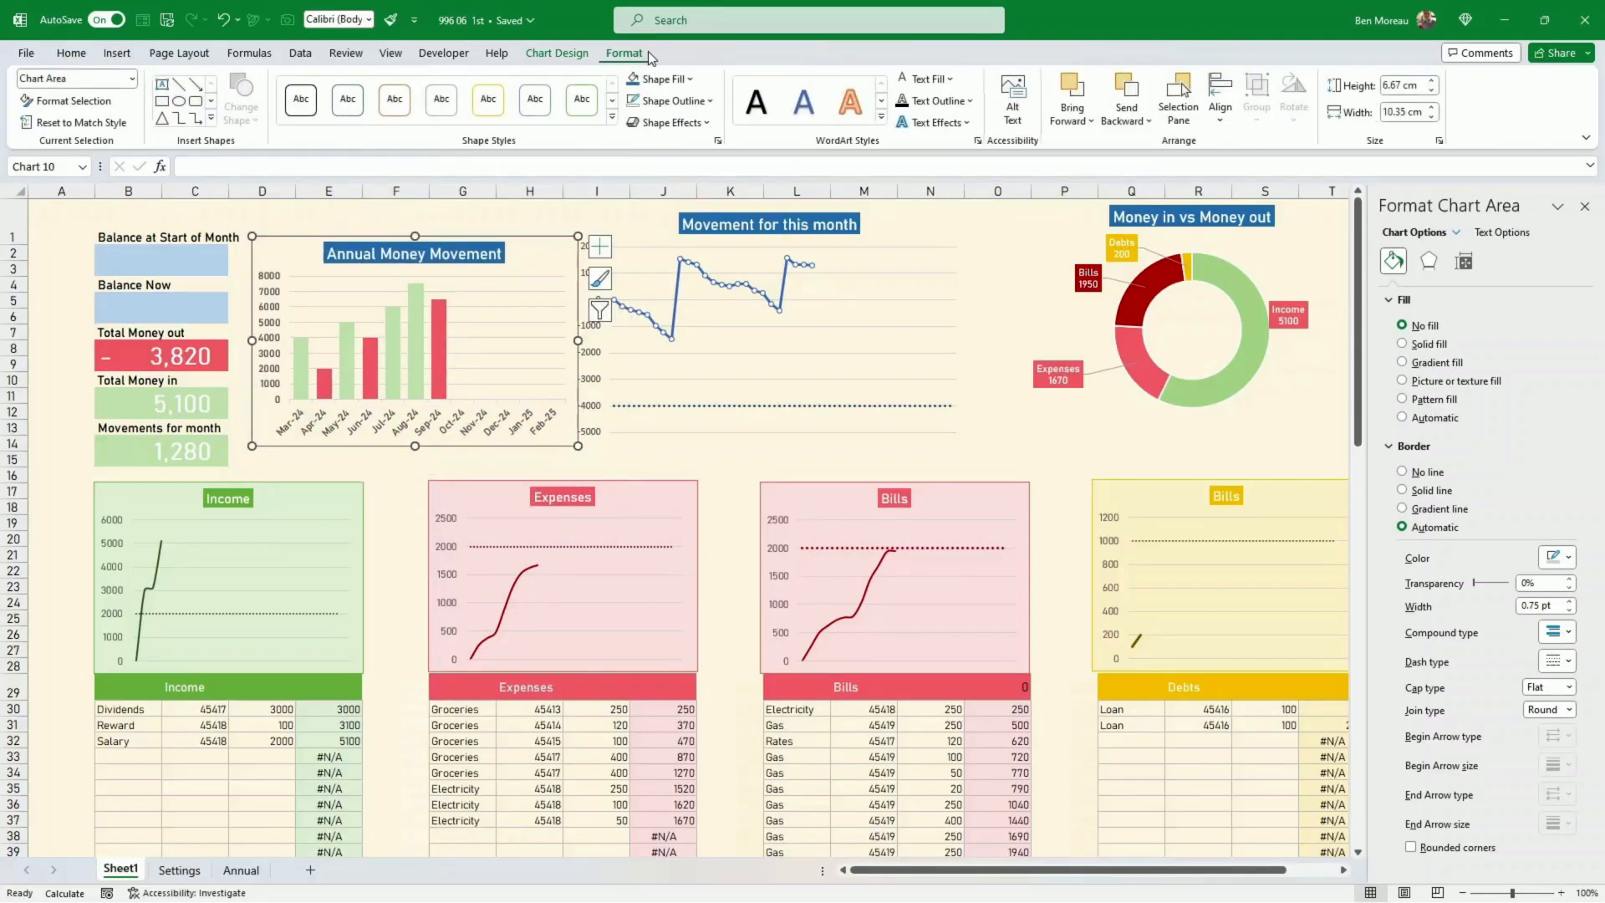
{"action": "left_click", "coordinate": [672, 100]}
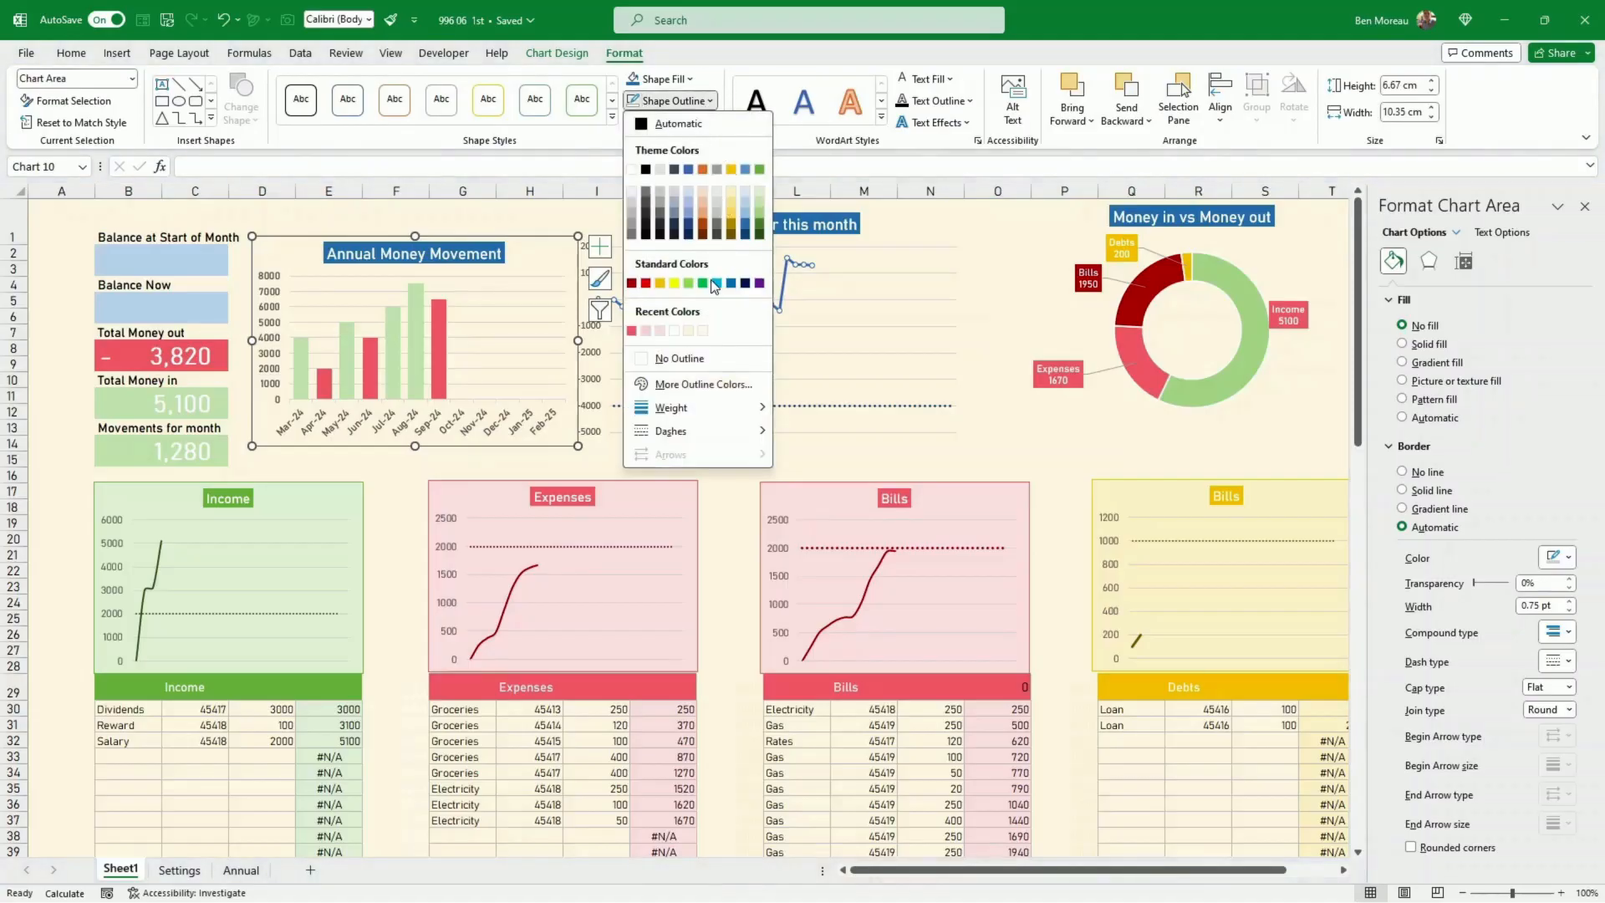
{"action": "left_click", "coordinate": [679, 358]}
{"action": "left_click_drag", "start_coordinate": [559, 448], "coordinate": [557, 432]}
{"action": "left_click", "coordinate": [1026, 452]}
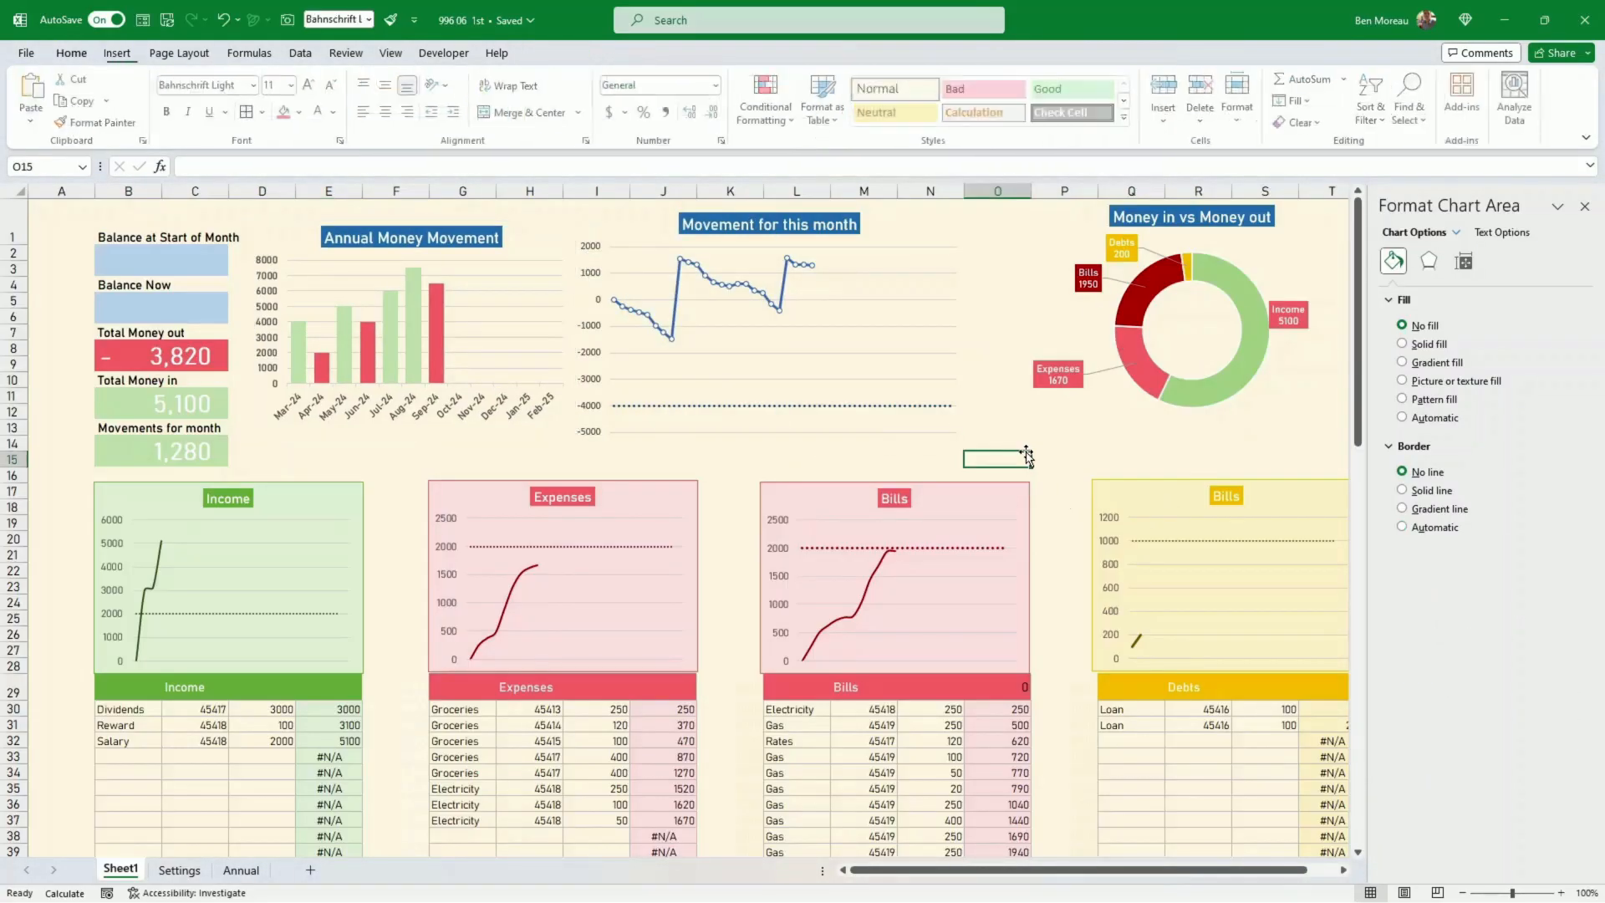
Shift the "Movement for this month" chart slightly right and down, away from the annual chart
{"action": "left_click", "coordinate": [844, 436]}
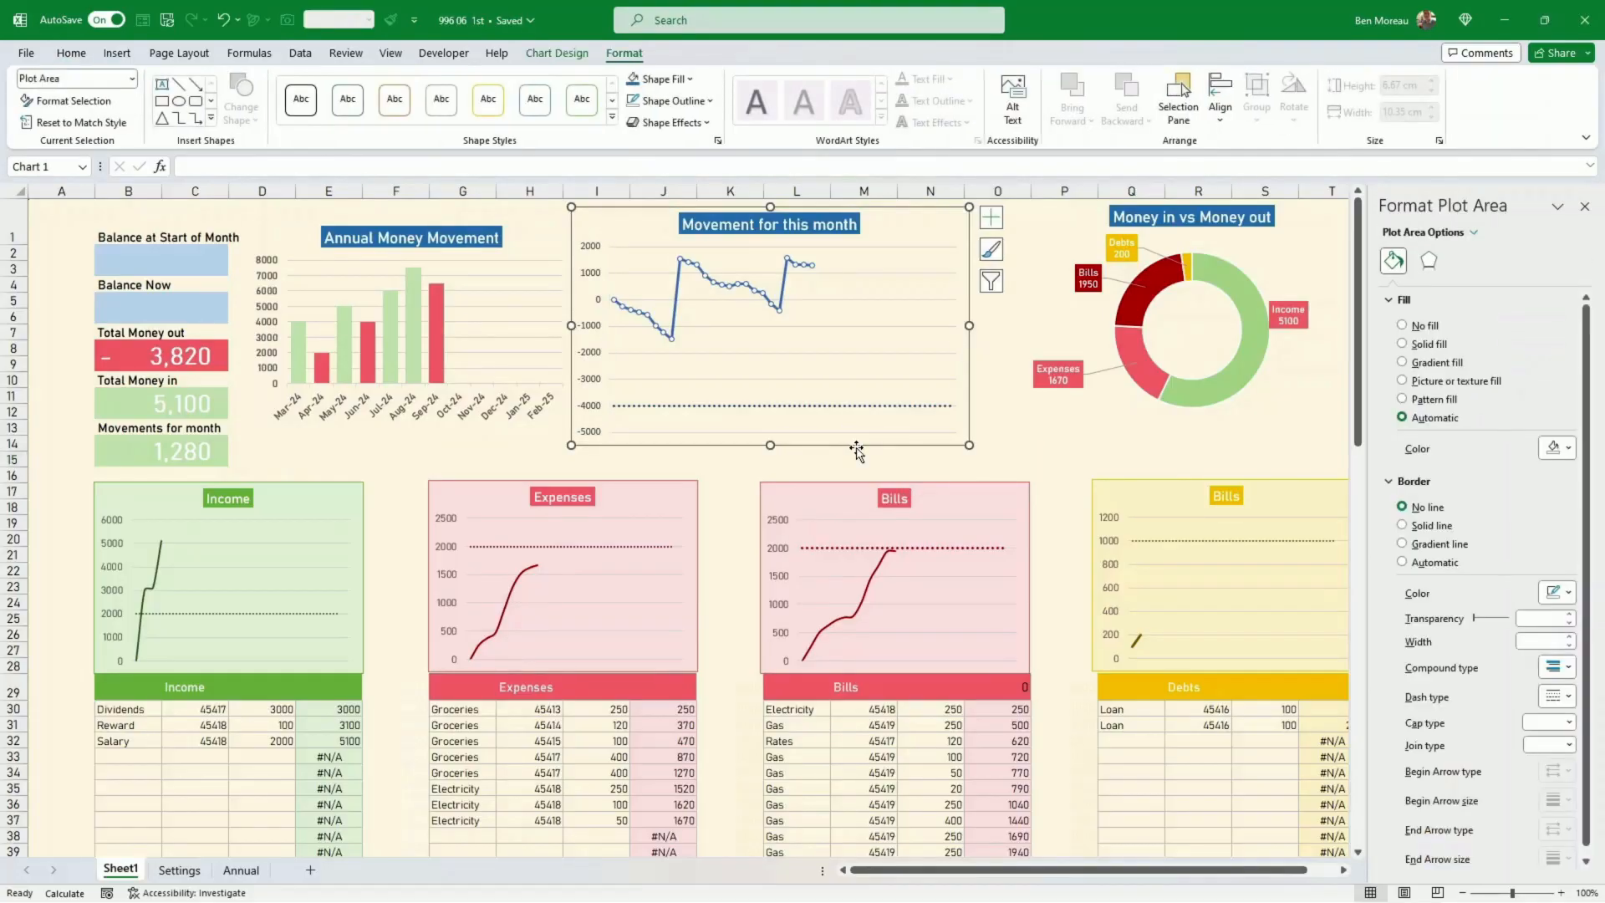
{"action": "left_click_drag", "start_coordinate": [857, 443], "coordinate": [868, 447]}
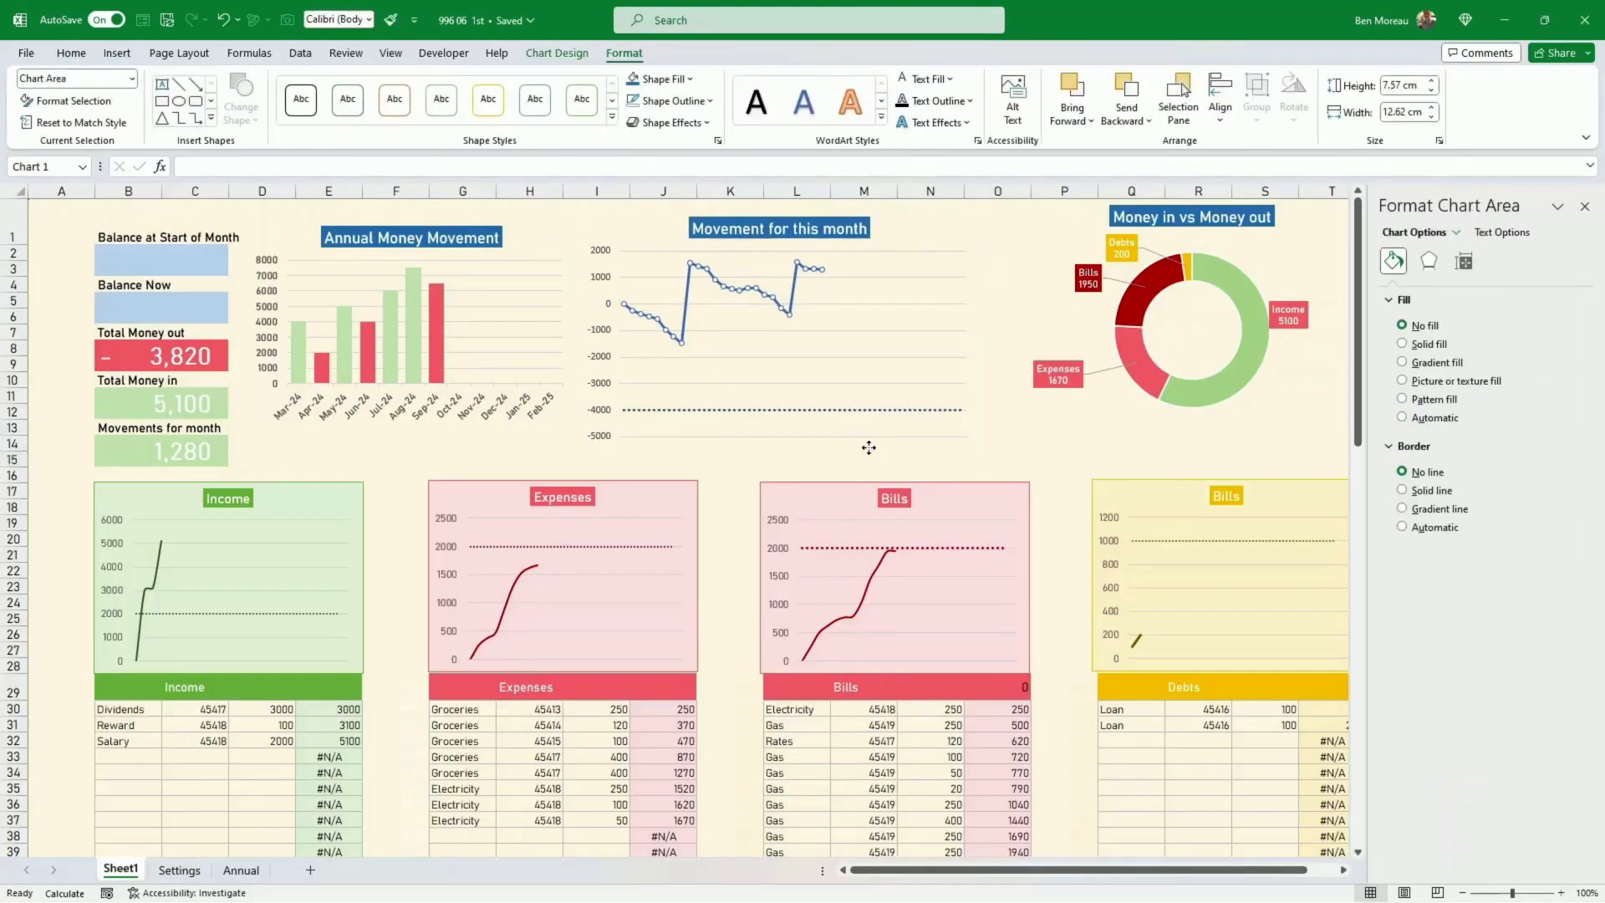
{"action": "left_click_drag", "start_coordinate": [869, 447], "coordinate": [869, 448]}
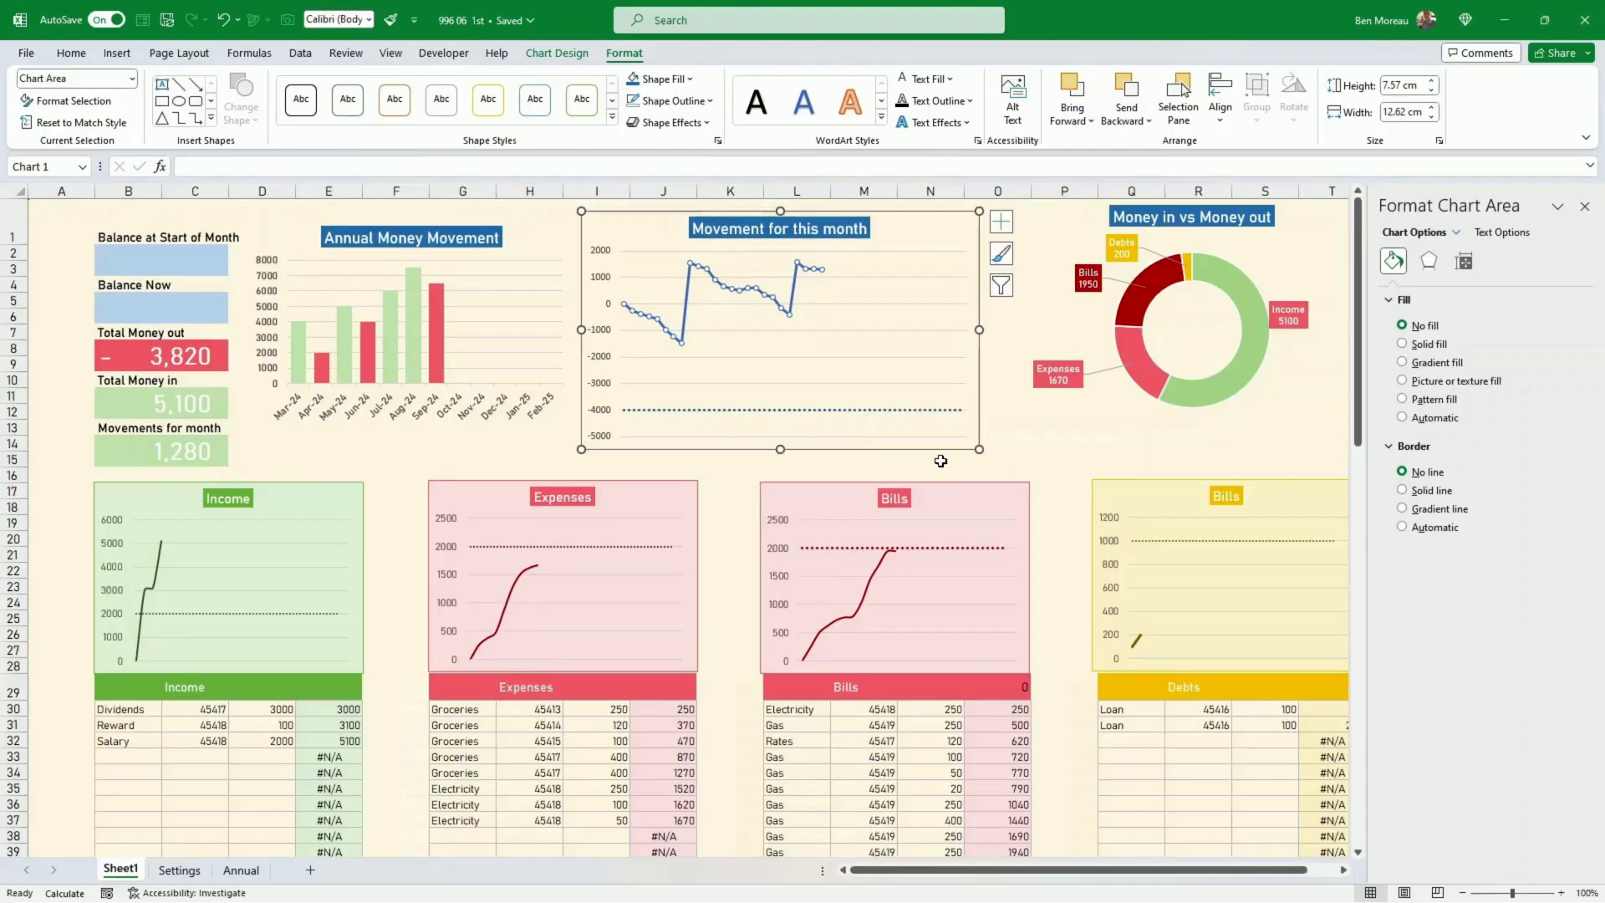
{"action": "left_click", "coordinate": [1067, 418]}
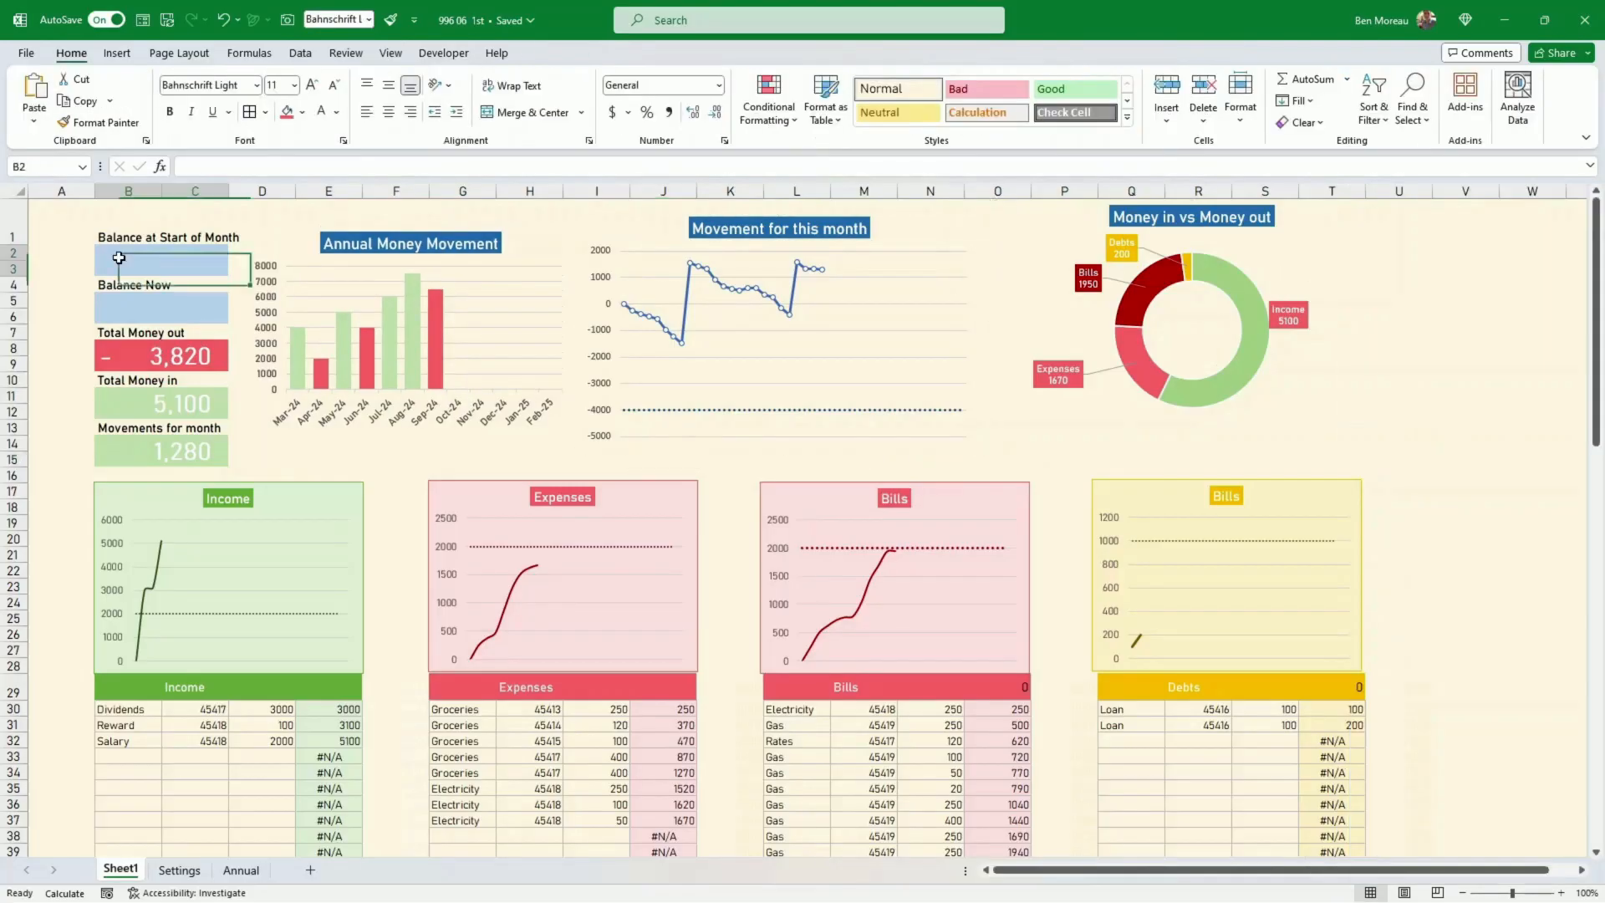
Enter 5000 as the Balance at Start of Month in cell B2
{"action": "left_click", "coordinate": [126, 259]}
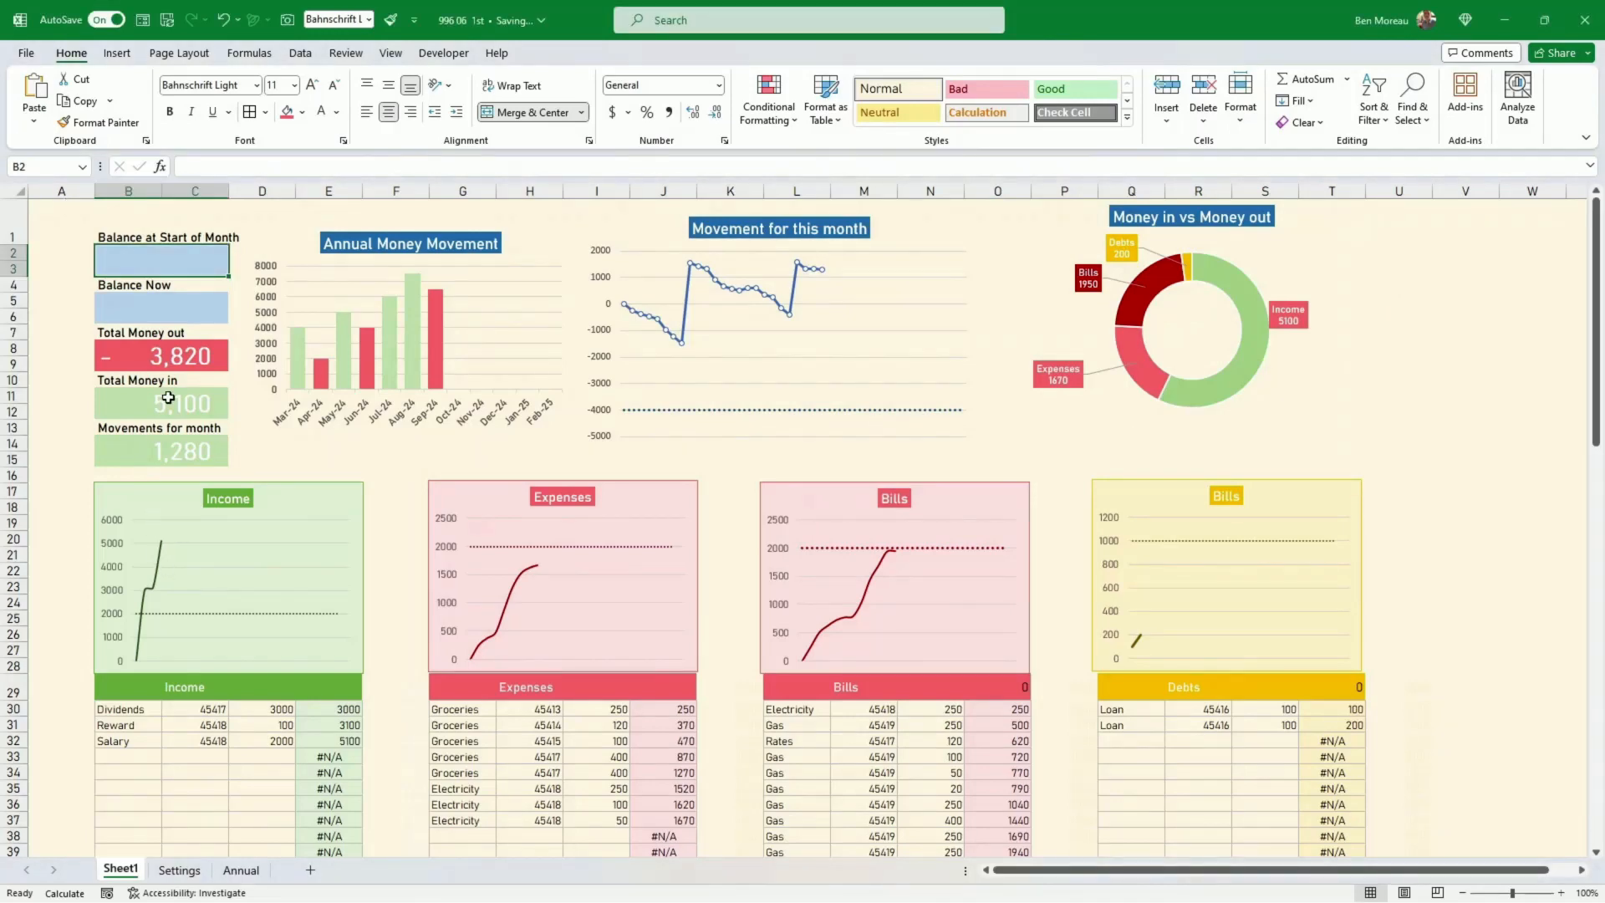
{"action": "type", "text": "5000"}
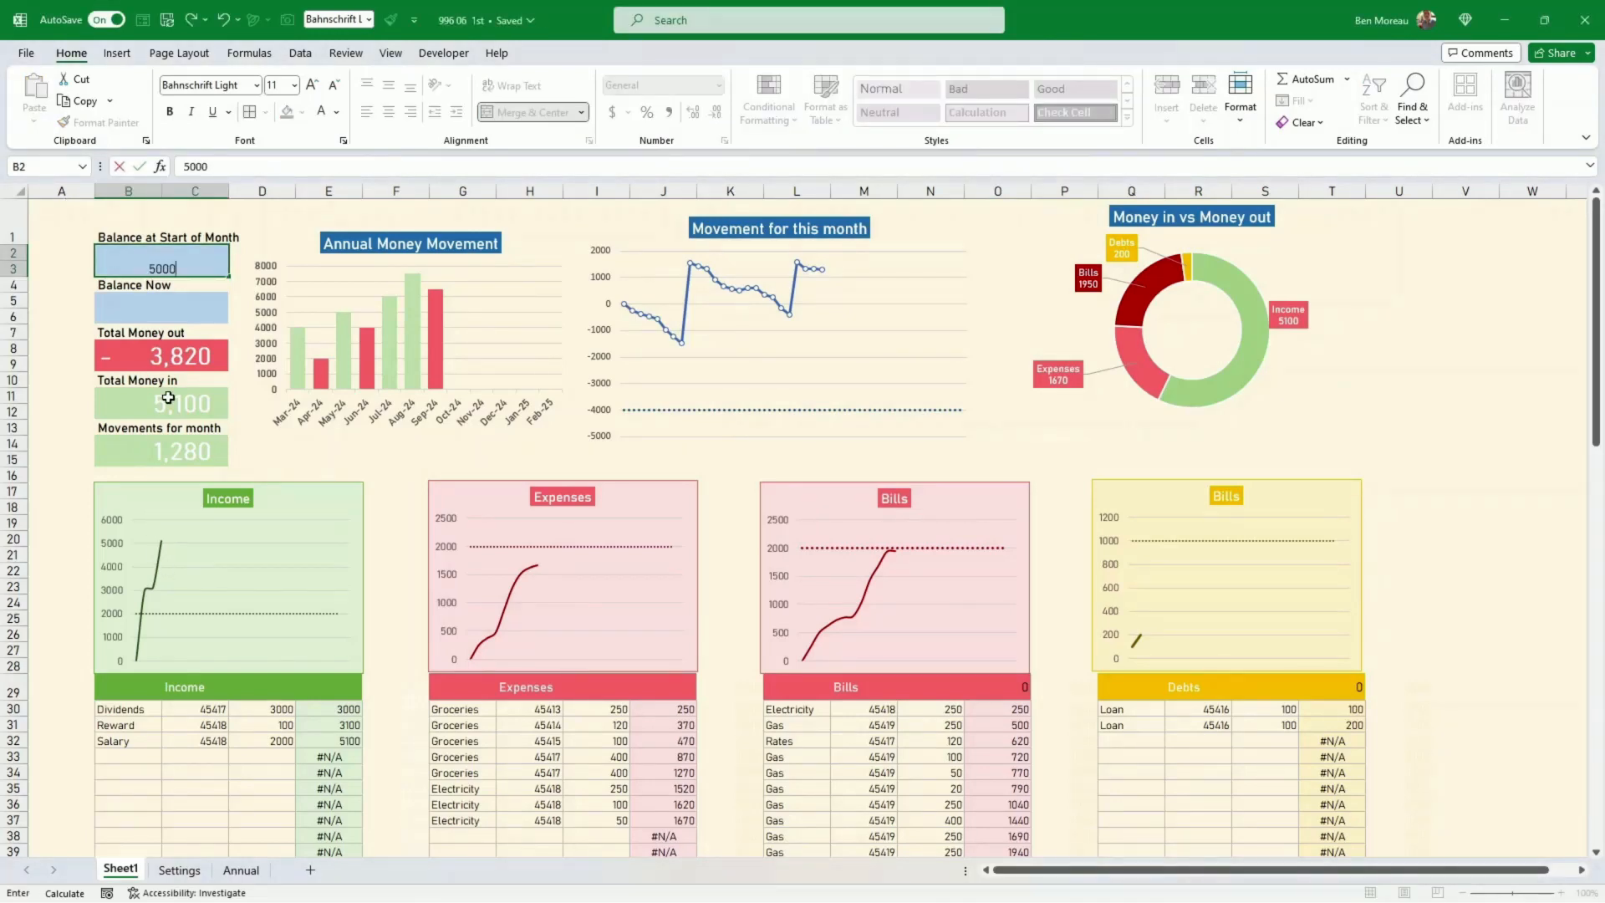
{"action": "key", "text": "ctrl+Return"}
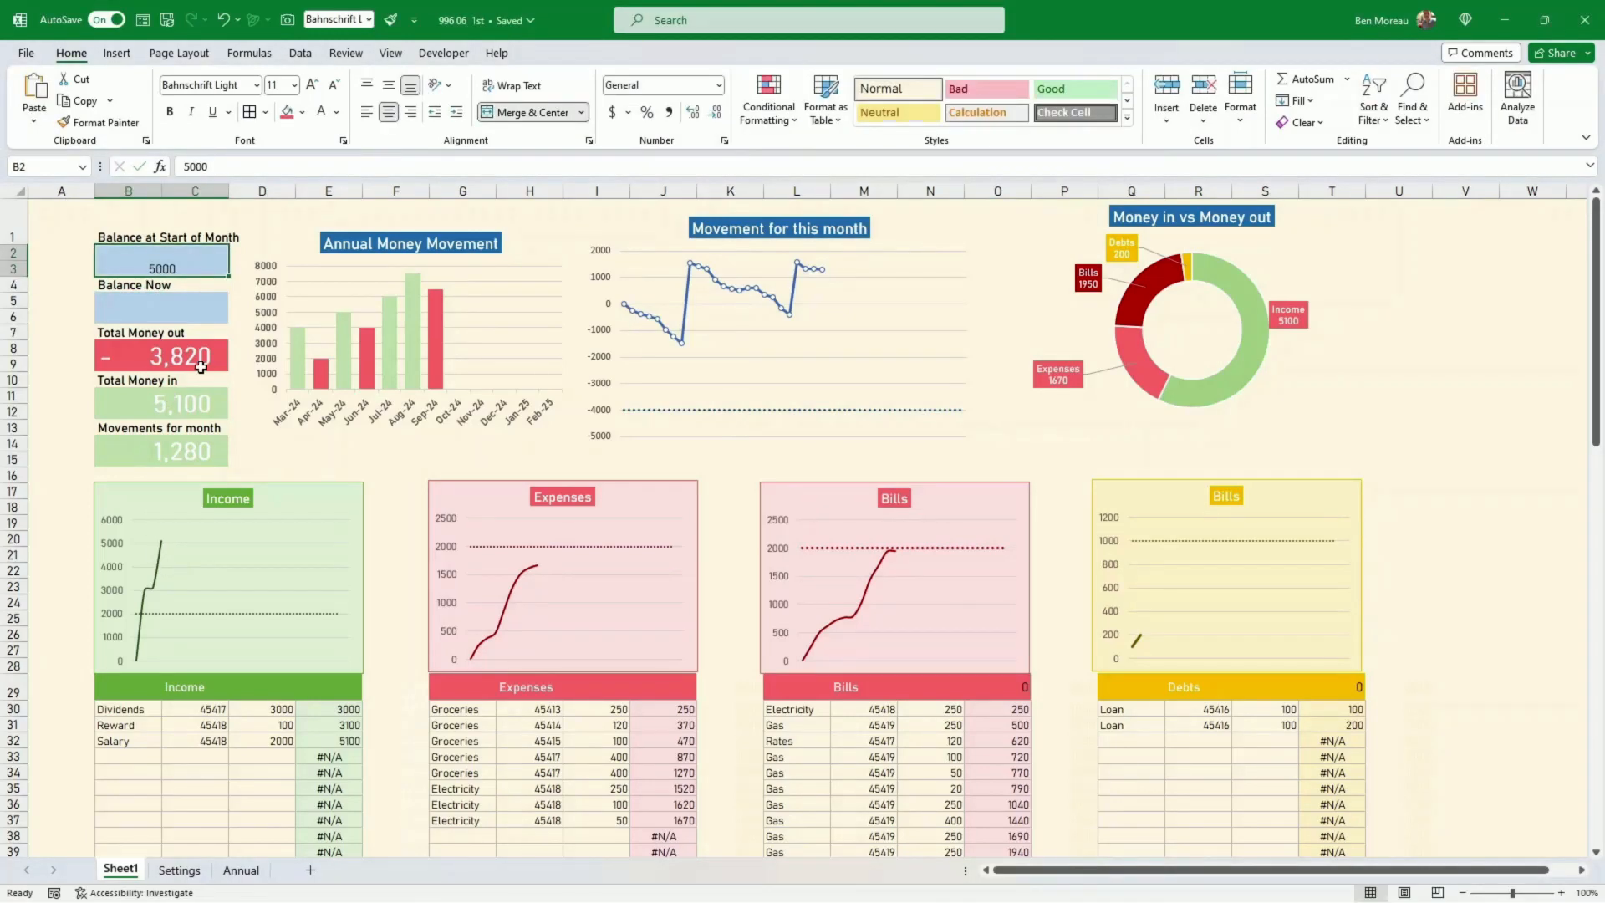
Copy the Total Money in cell's formatting onto the Balance at Start of Month value and fill it light blue
{"action": "left_click", "coordinate": [171, 404]}
{"action": "left_click", "coordinate": [101, 122]}
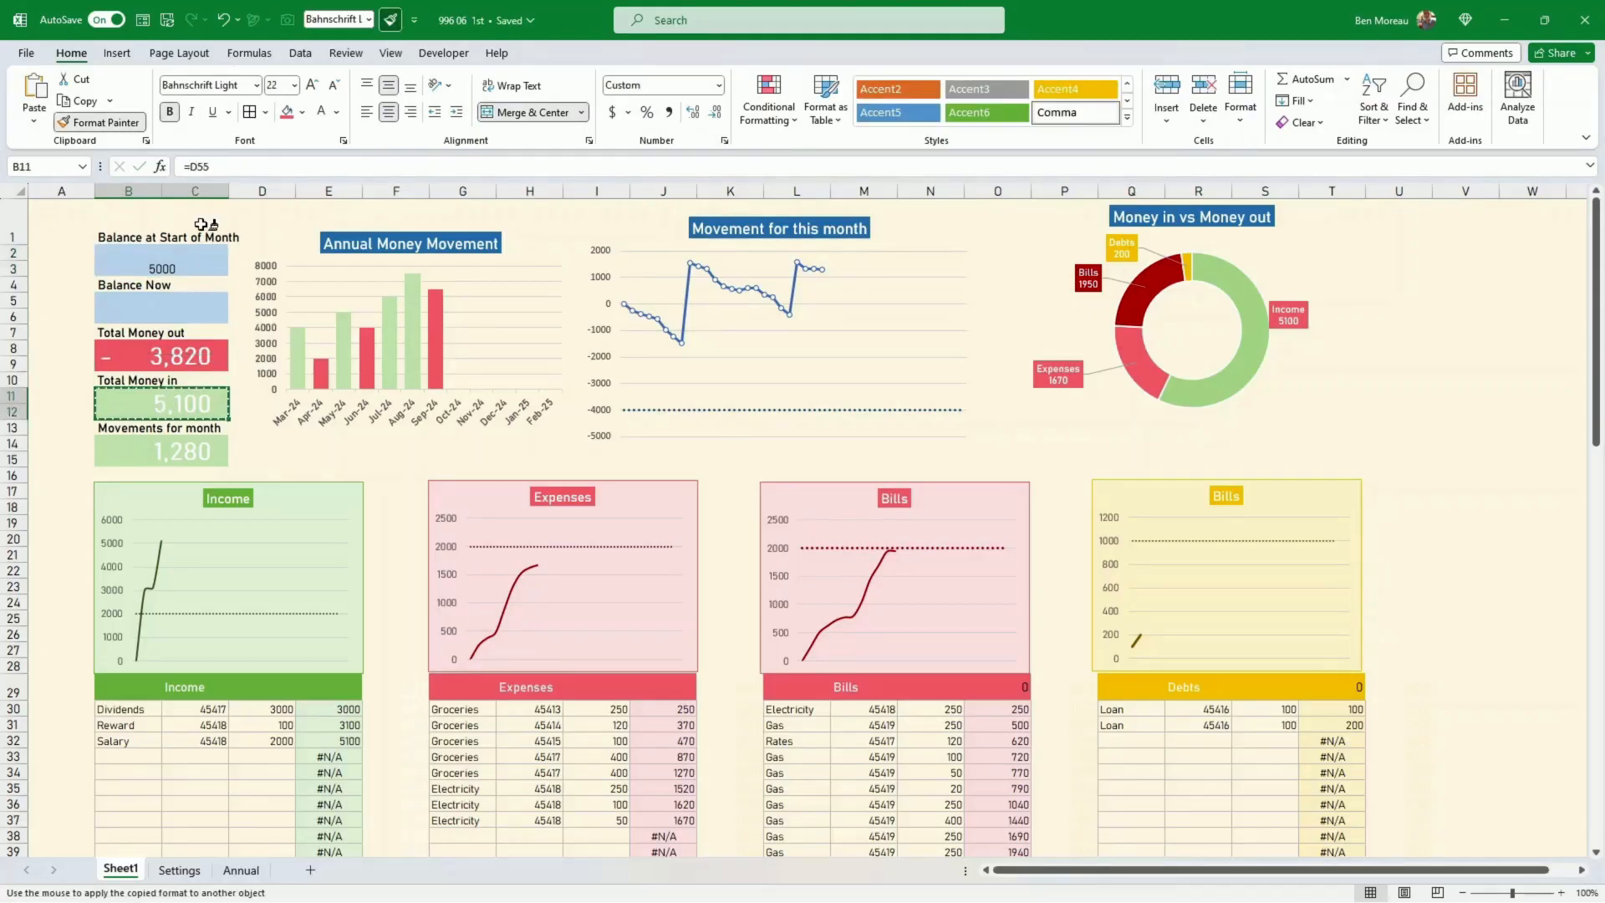
{"action": "left_click", "coordinate": [201, 261]}
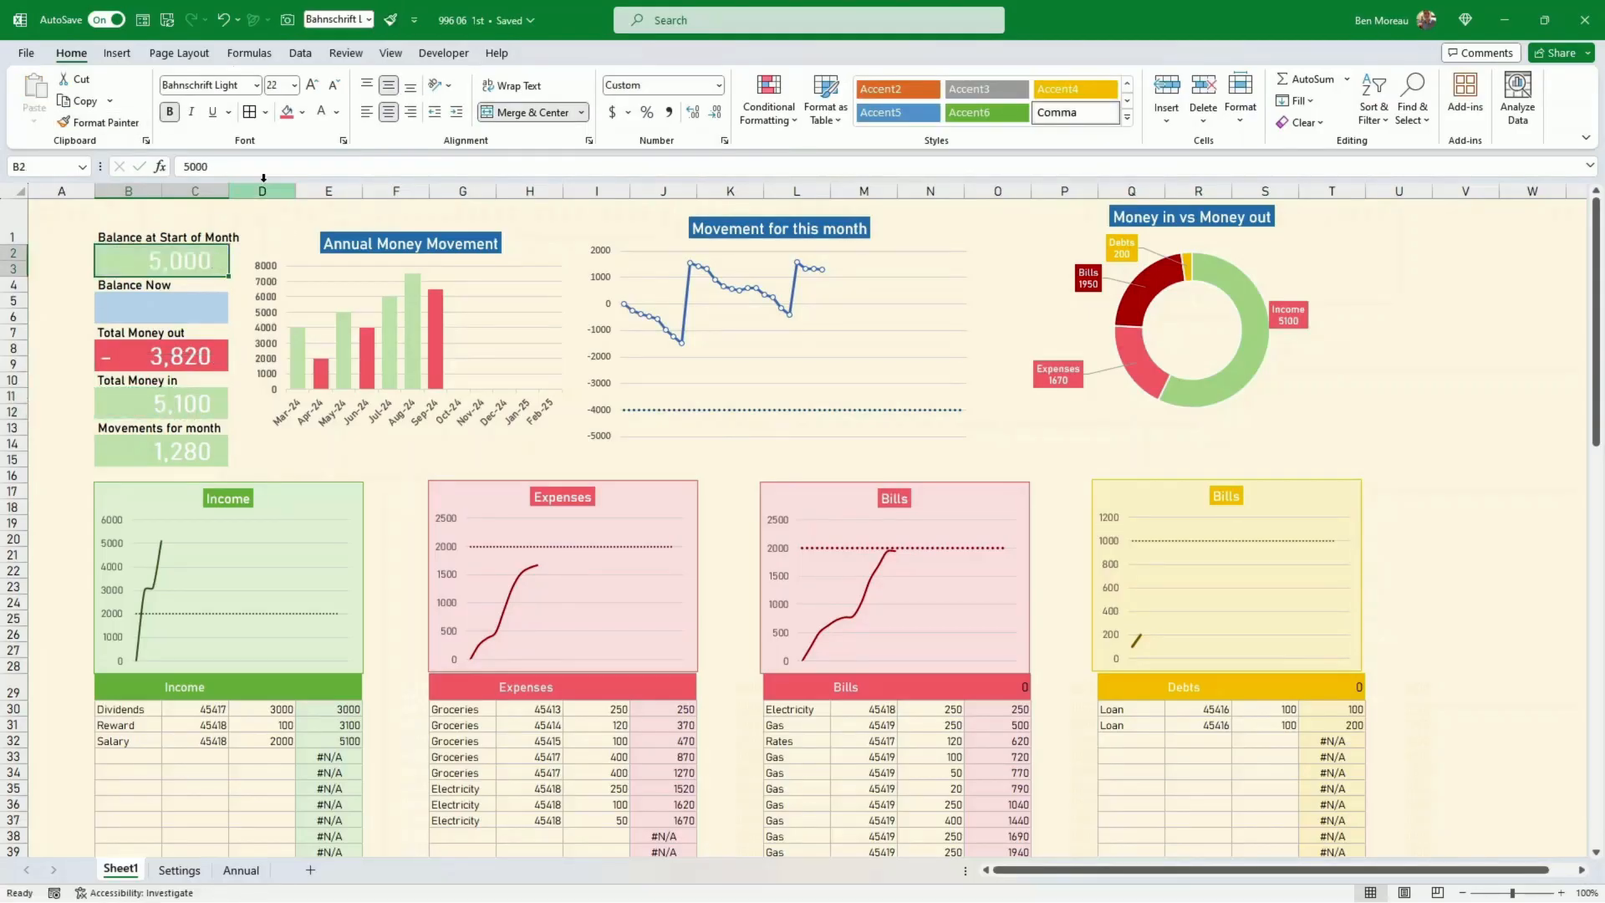
{"action": "left_click", "coordinate": [302, 112]}
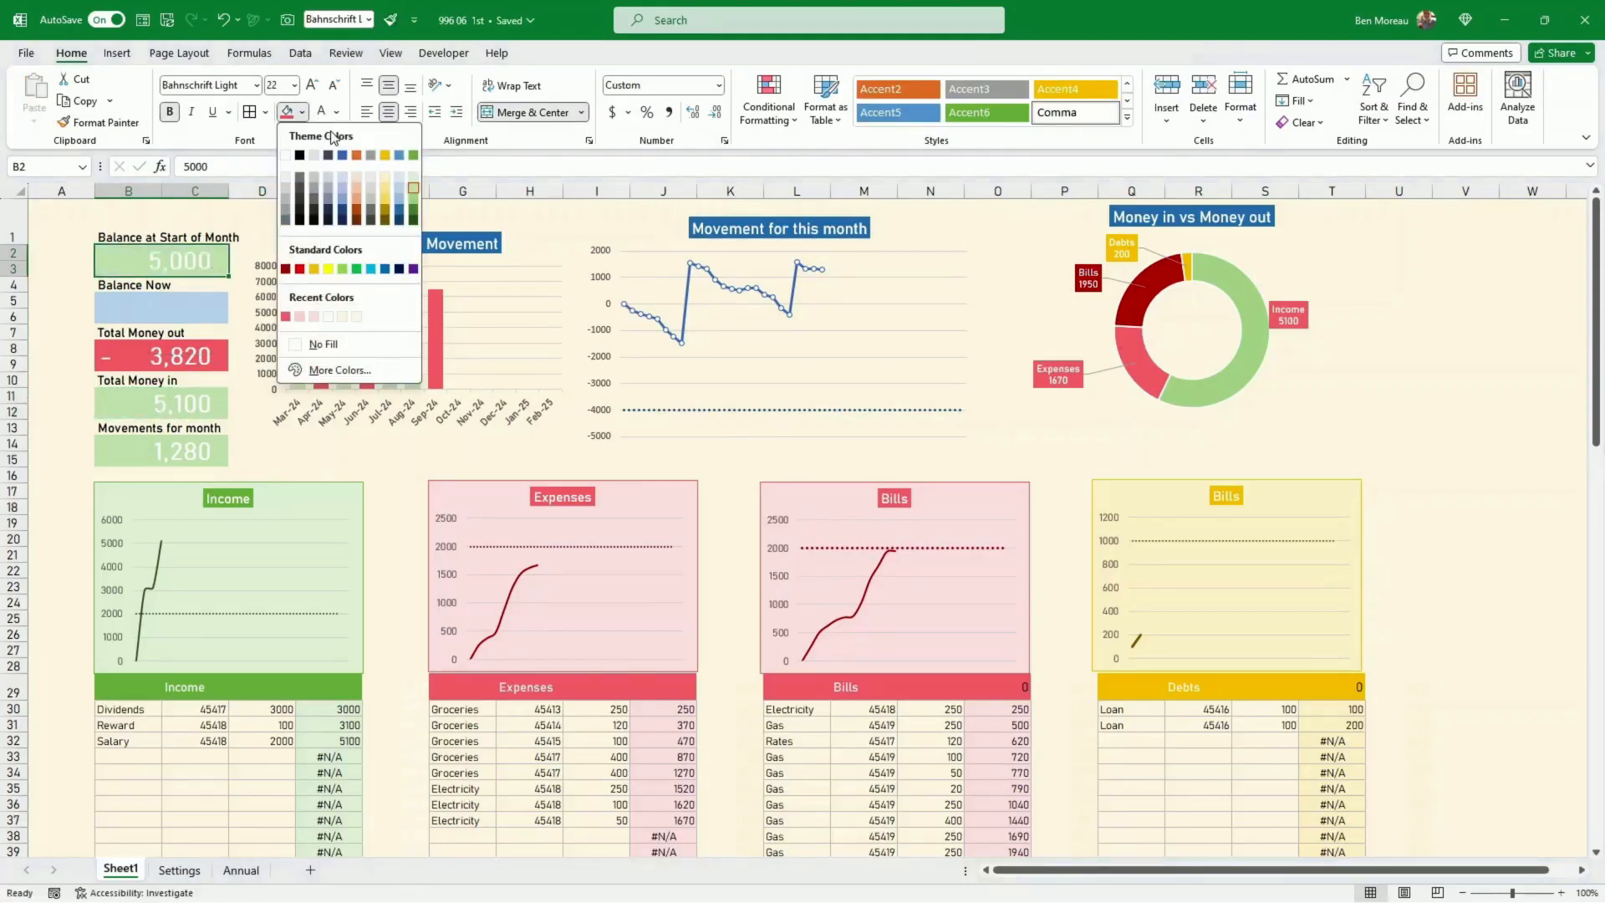
{"action": "left_click", "coordinate": [402, 191]}
Calculate Balance Now in cell B5 with the formula =B2+B14
{"action": "left_click", "coordinate": [172, 303]}
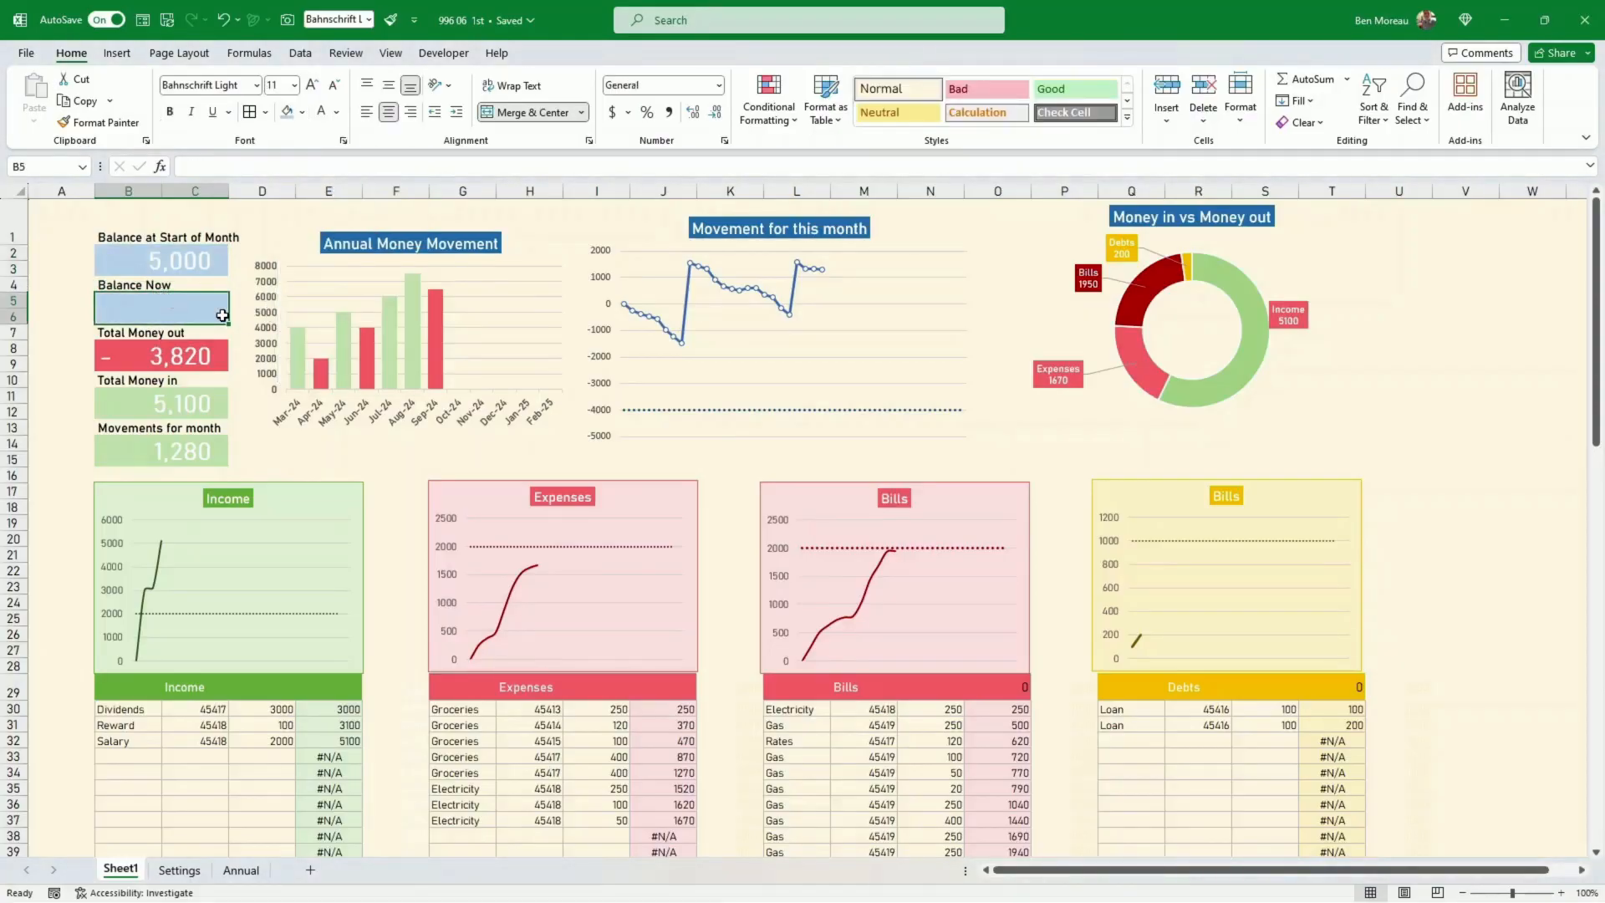
{"action": "type", "text": "="}
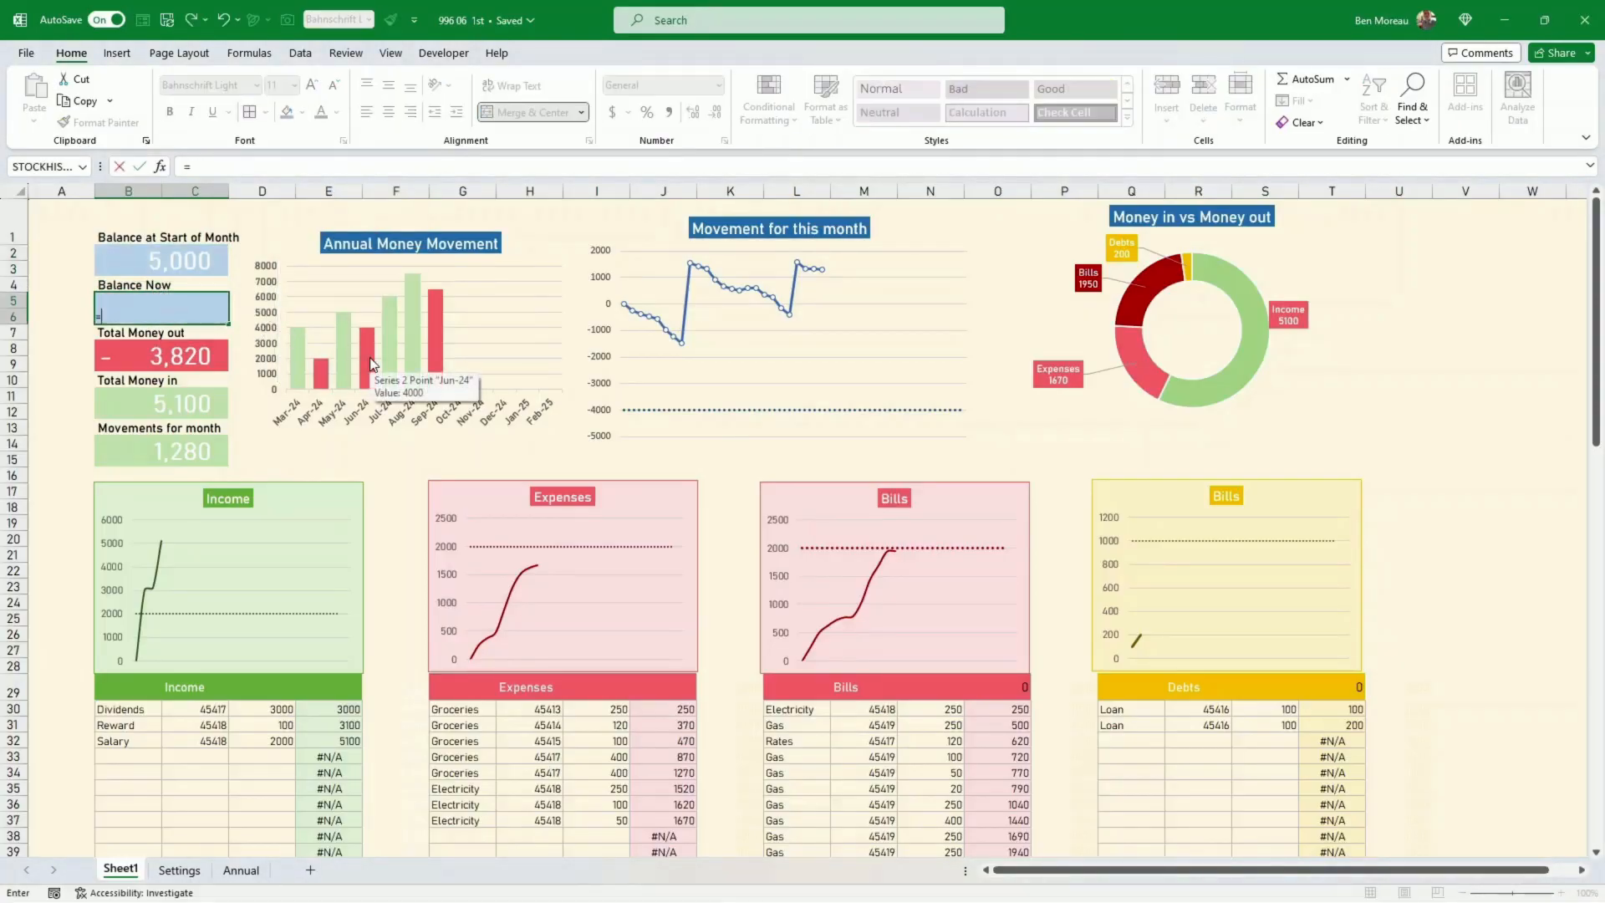
{"action": "left_click", "coordinate": [183, 260]}
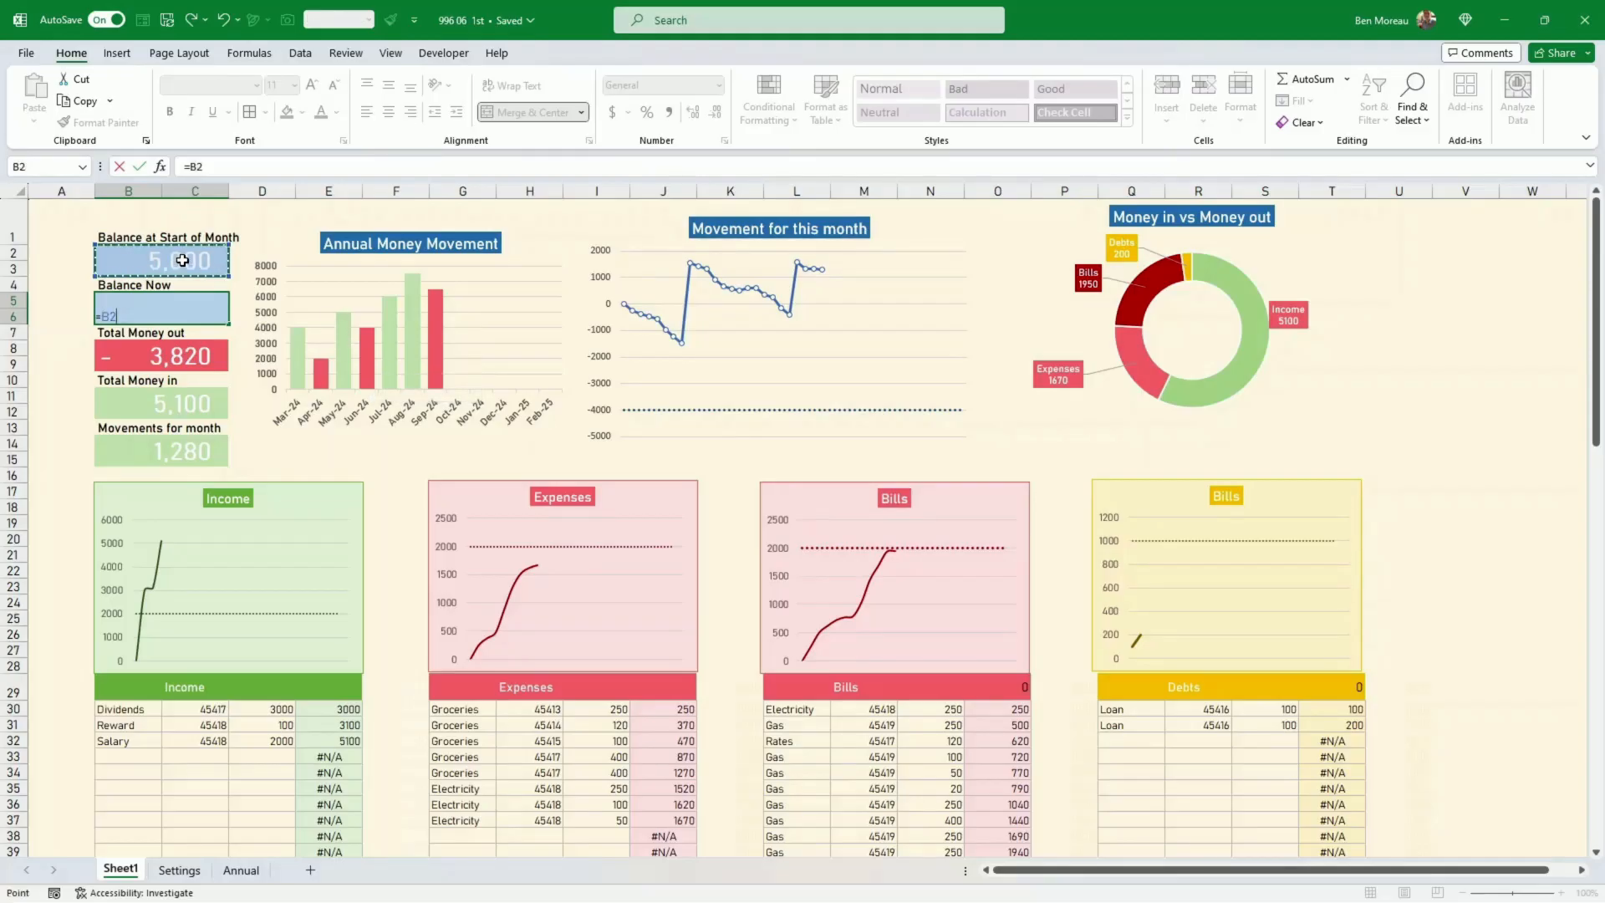
{"action": "type", "text": "+"}
{"action": "left_click", "coordinate": [166, 447]}
{"action": "key", "text": "Return"}
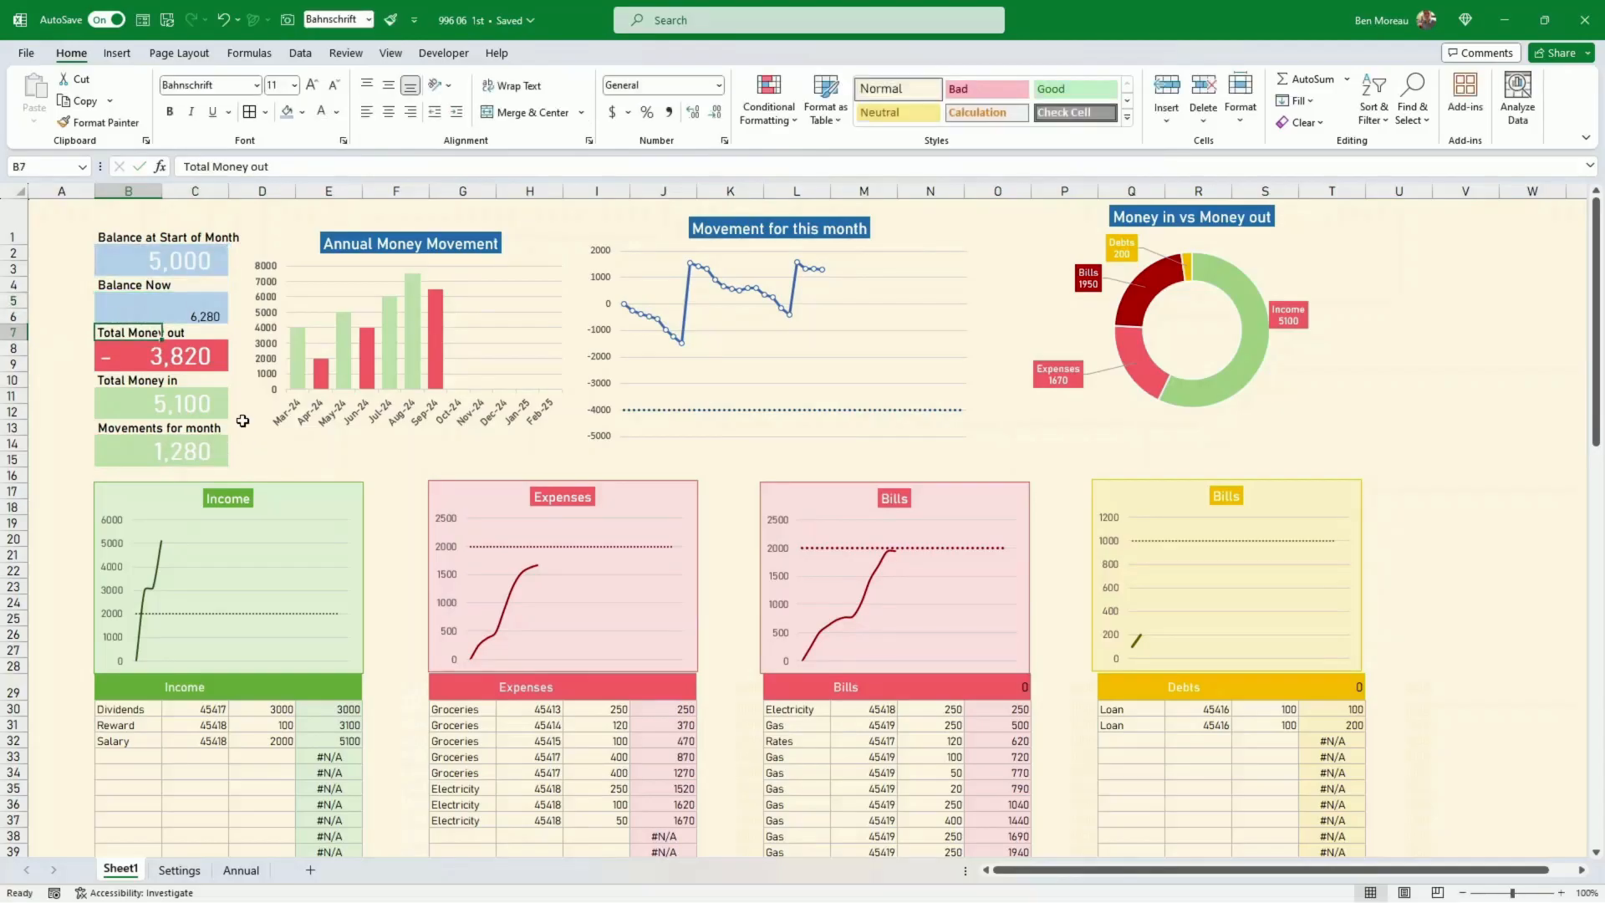
Copy the Balance at Start of Month formatting onto the Balance Now value
{"action": "left_click", "coordinate": [194, 253]}
{"action": "left_click", "coordinate": [98, 122]}
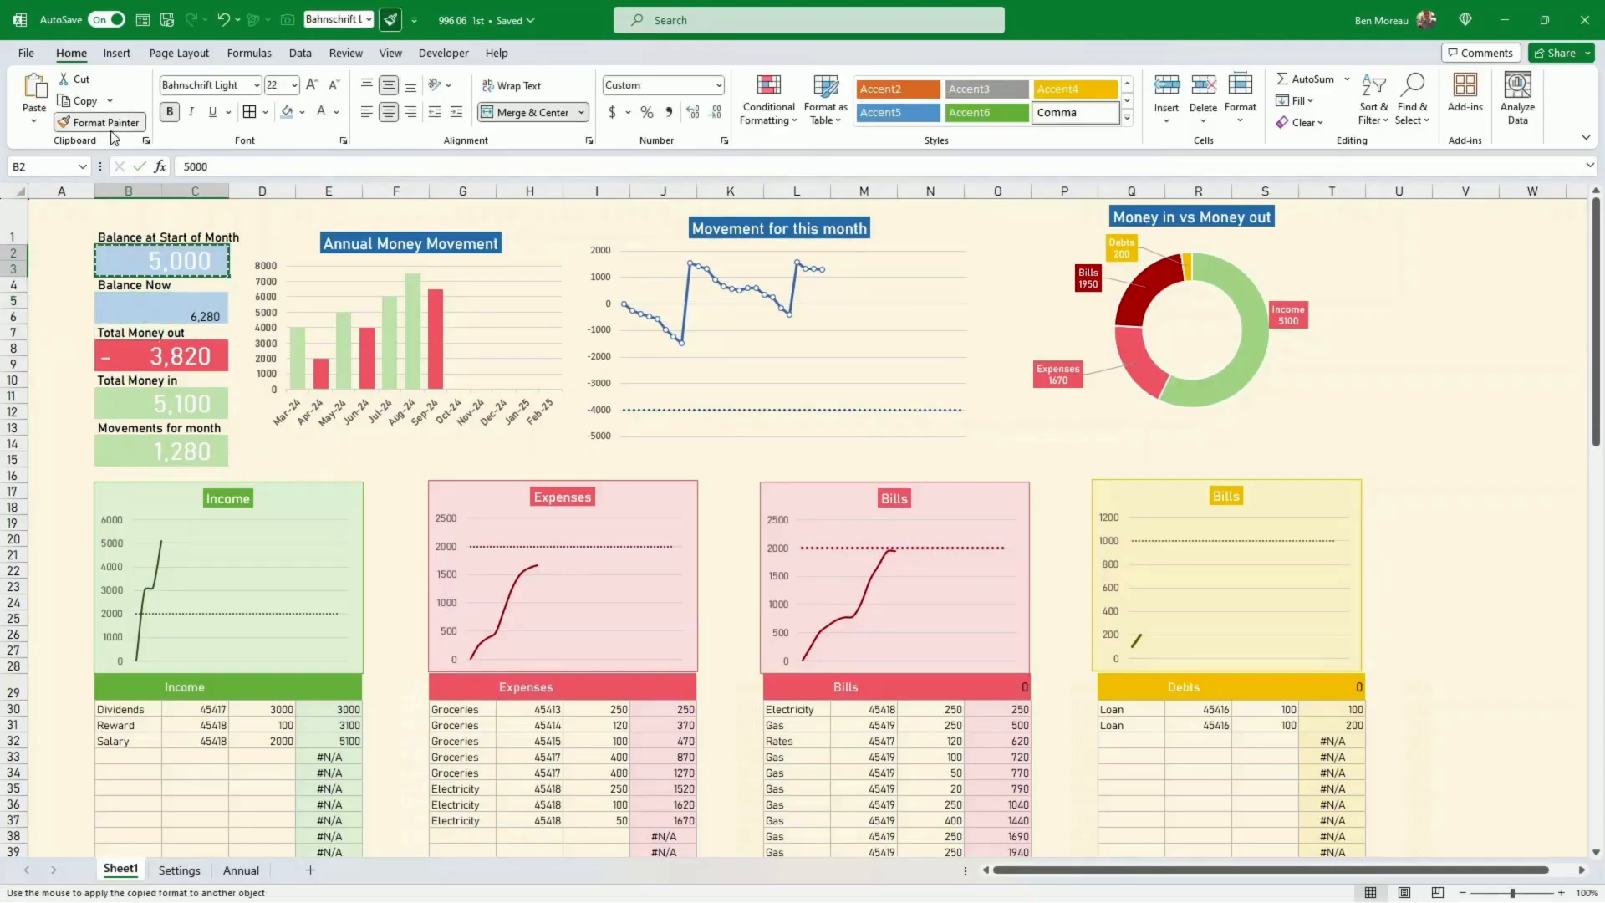
{"action": "left_click", "coordinate": [201, 321]}
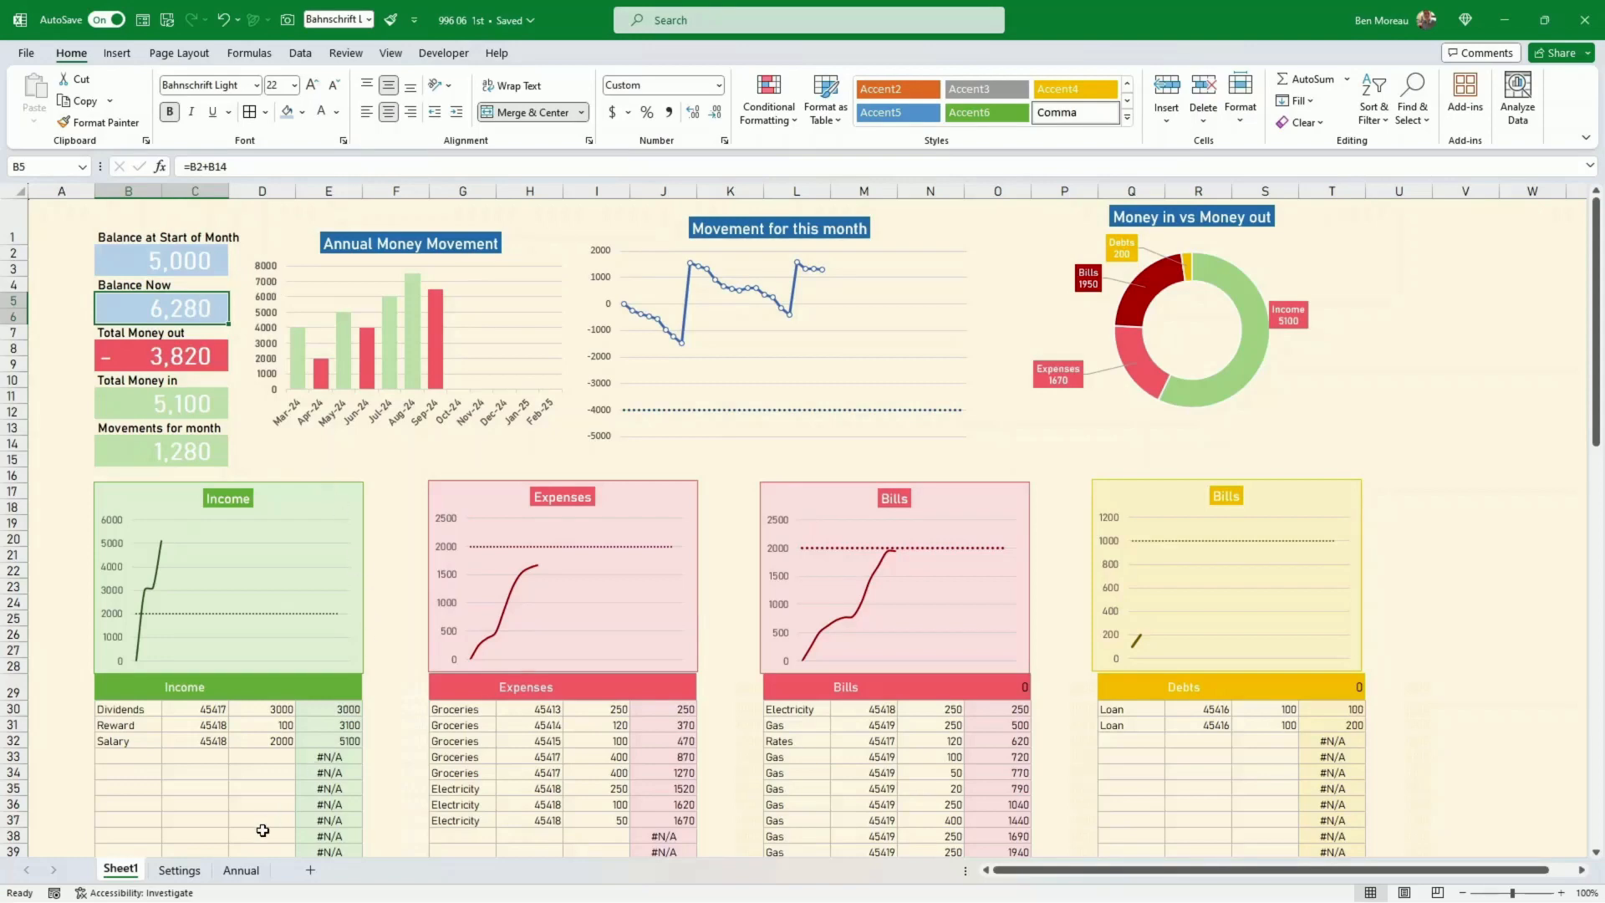
Check the Sep-24 month-end value on the Annual sheet and set Sheet1's Balance at Start of Month to 6500
{"action": "left_click", "coordinate": [239, 872]}
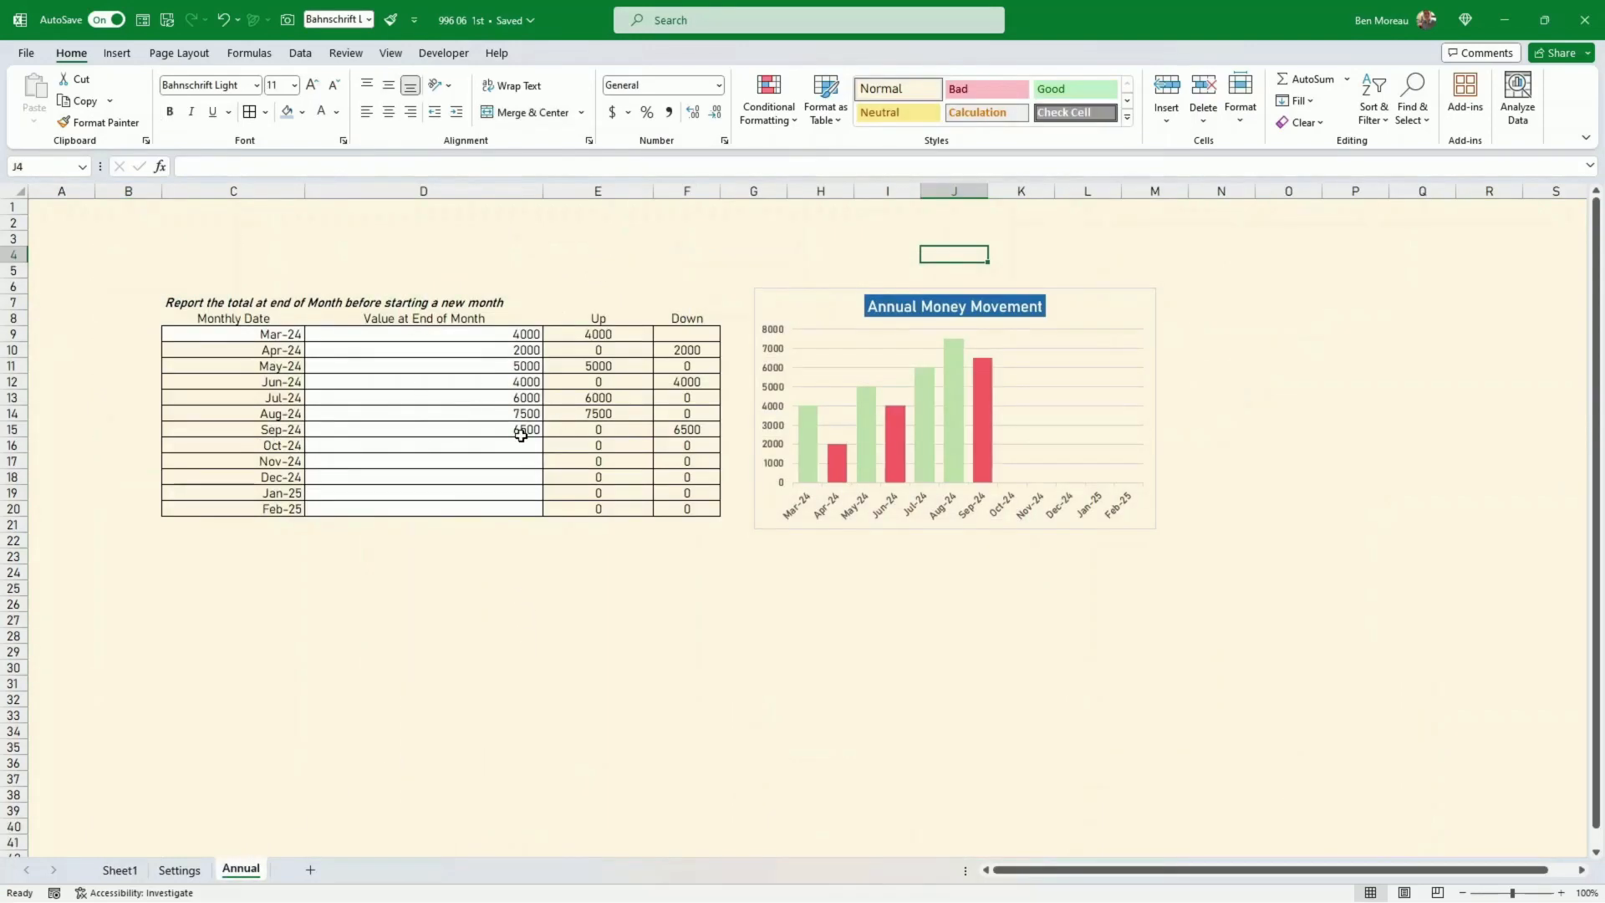
{"action": "left_click", "coordinate": [513, 429]}
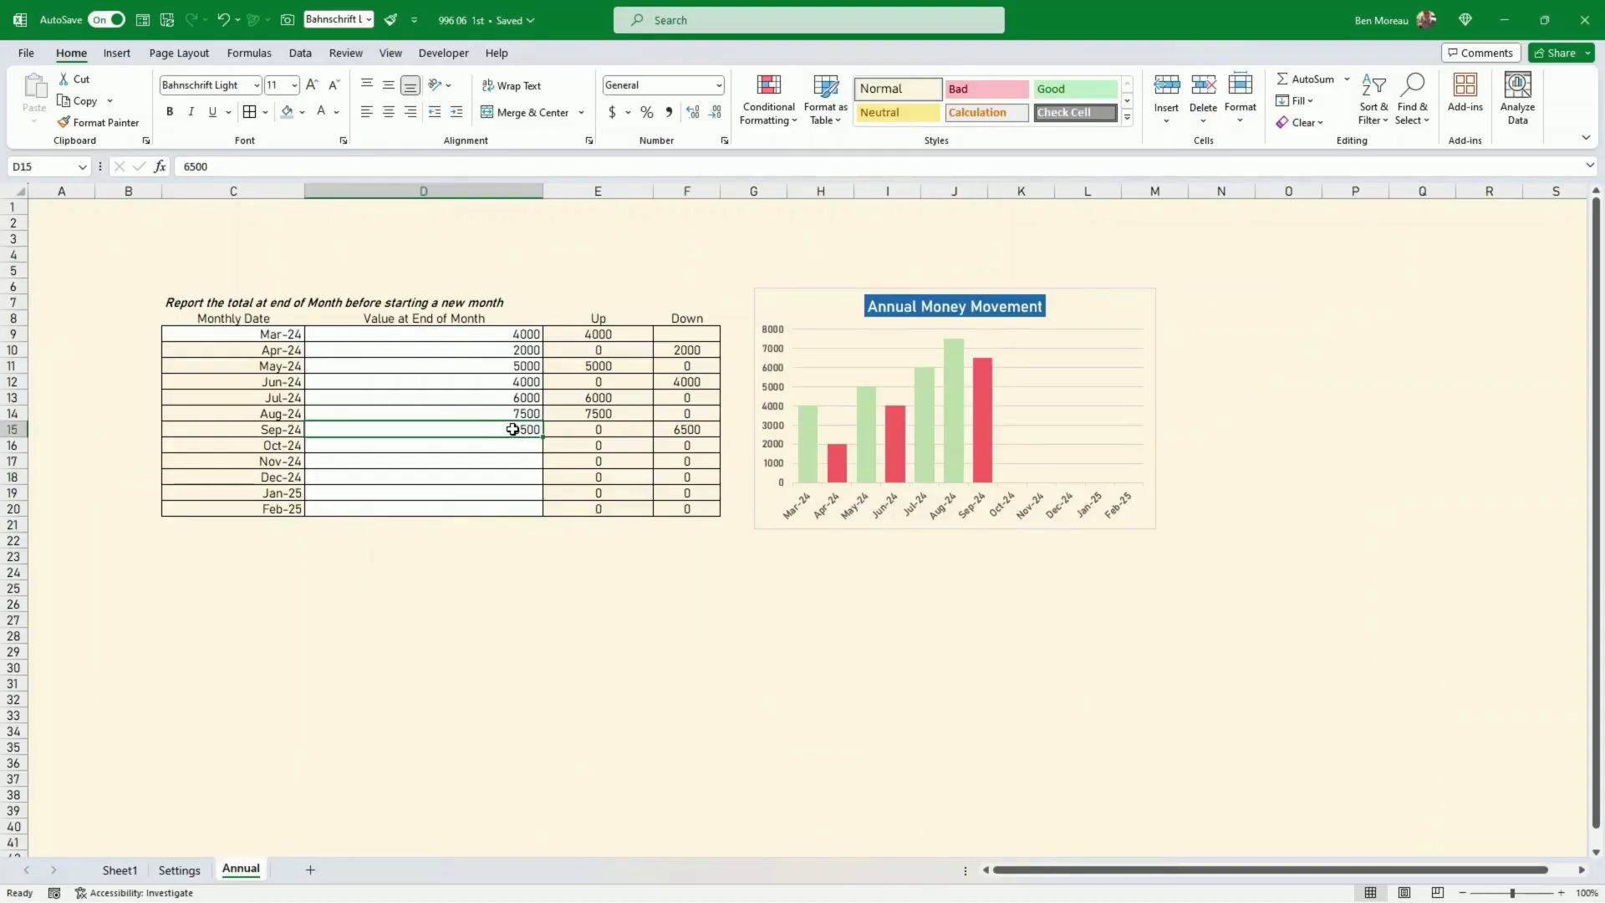
{"action": "left_click", "coordinate": [190, 869]}
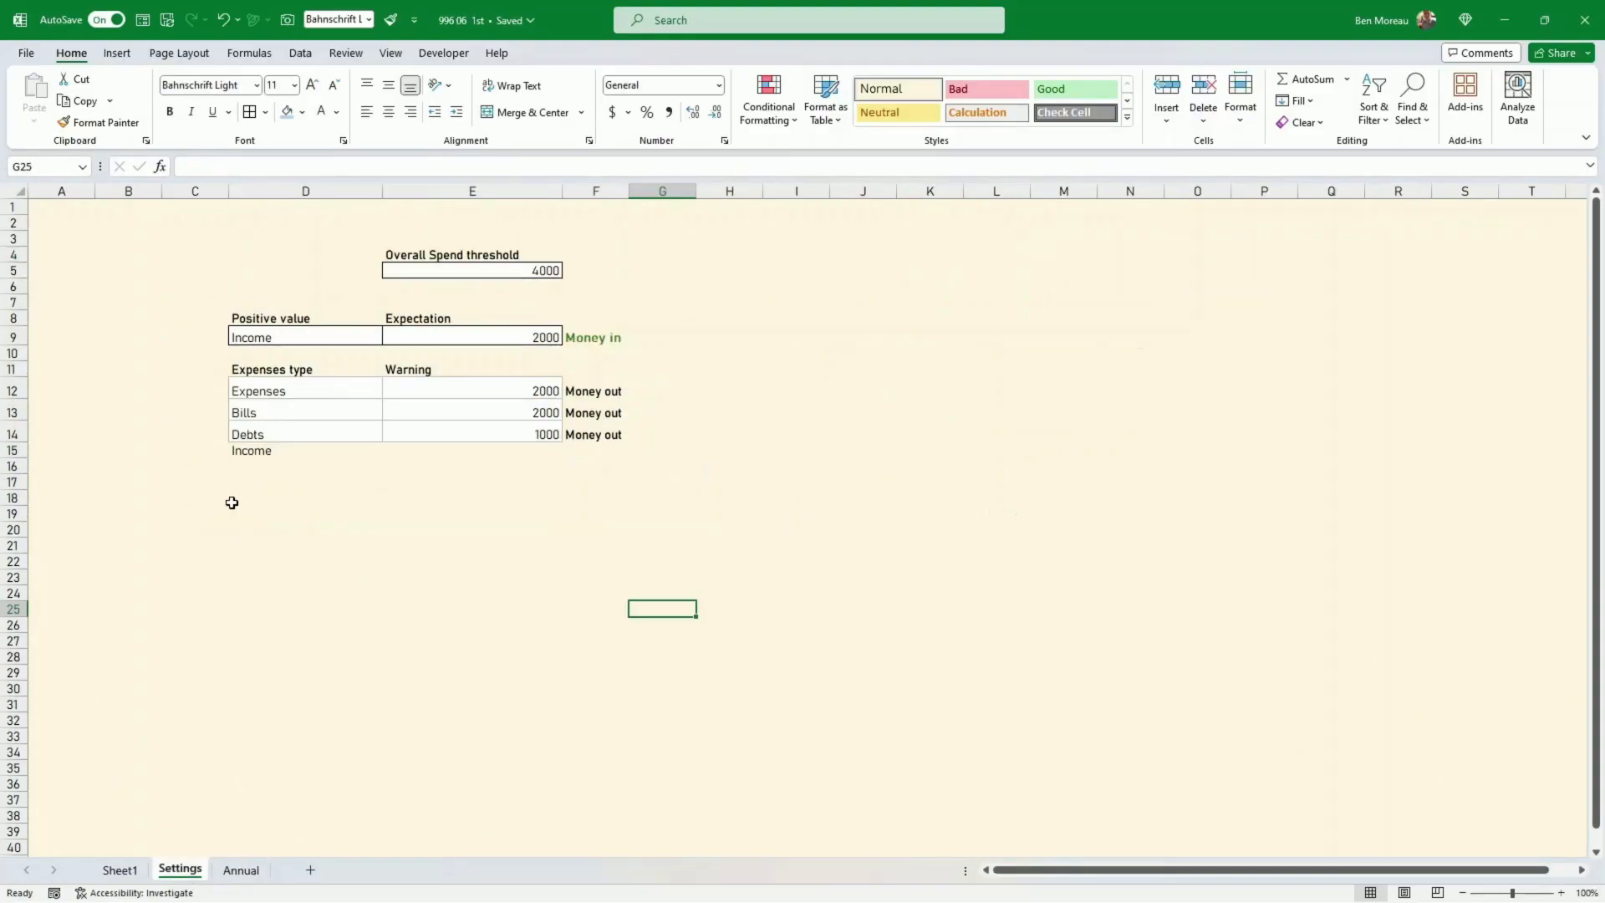
{"action": "left_click", "coordinate": [119, 869]}
{"action": "left_click", "coordinate": [205, 253]}
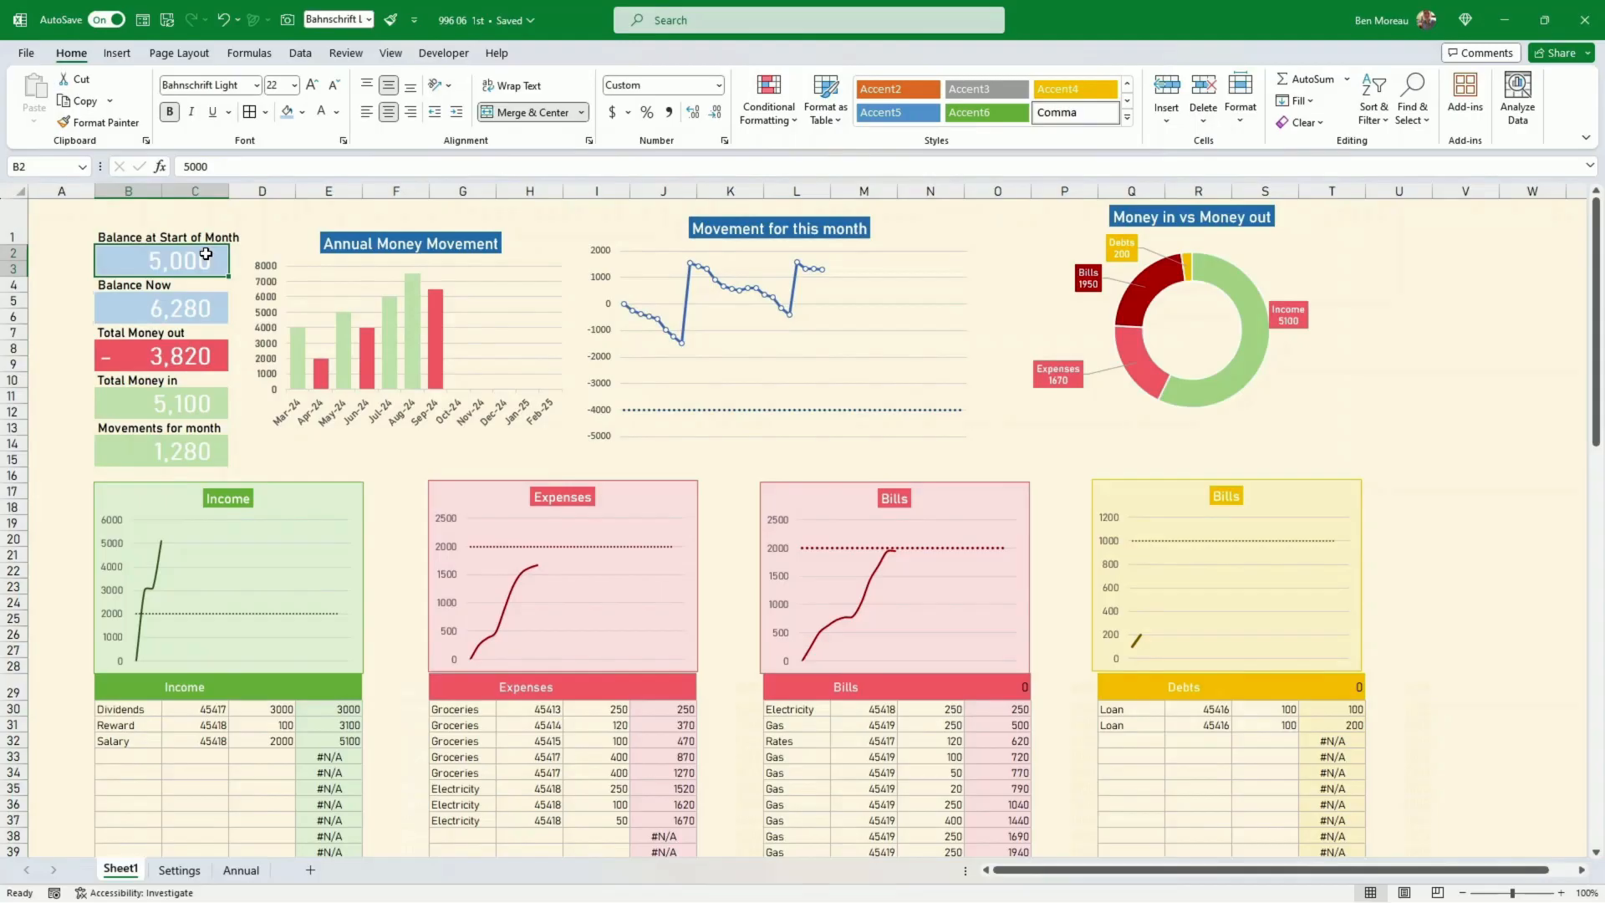
{"action": "type", "text": "6500"}
{"action": "key", "text": "Return"}
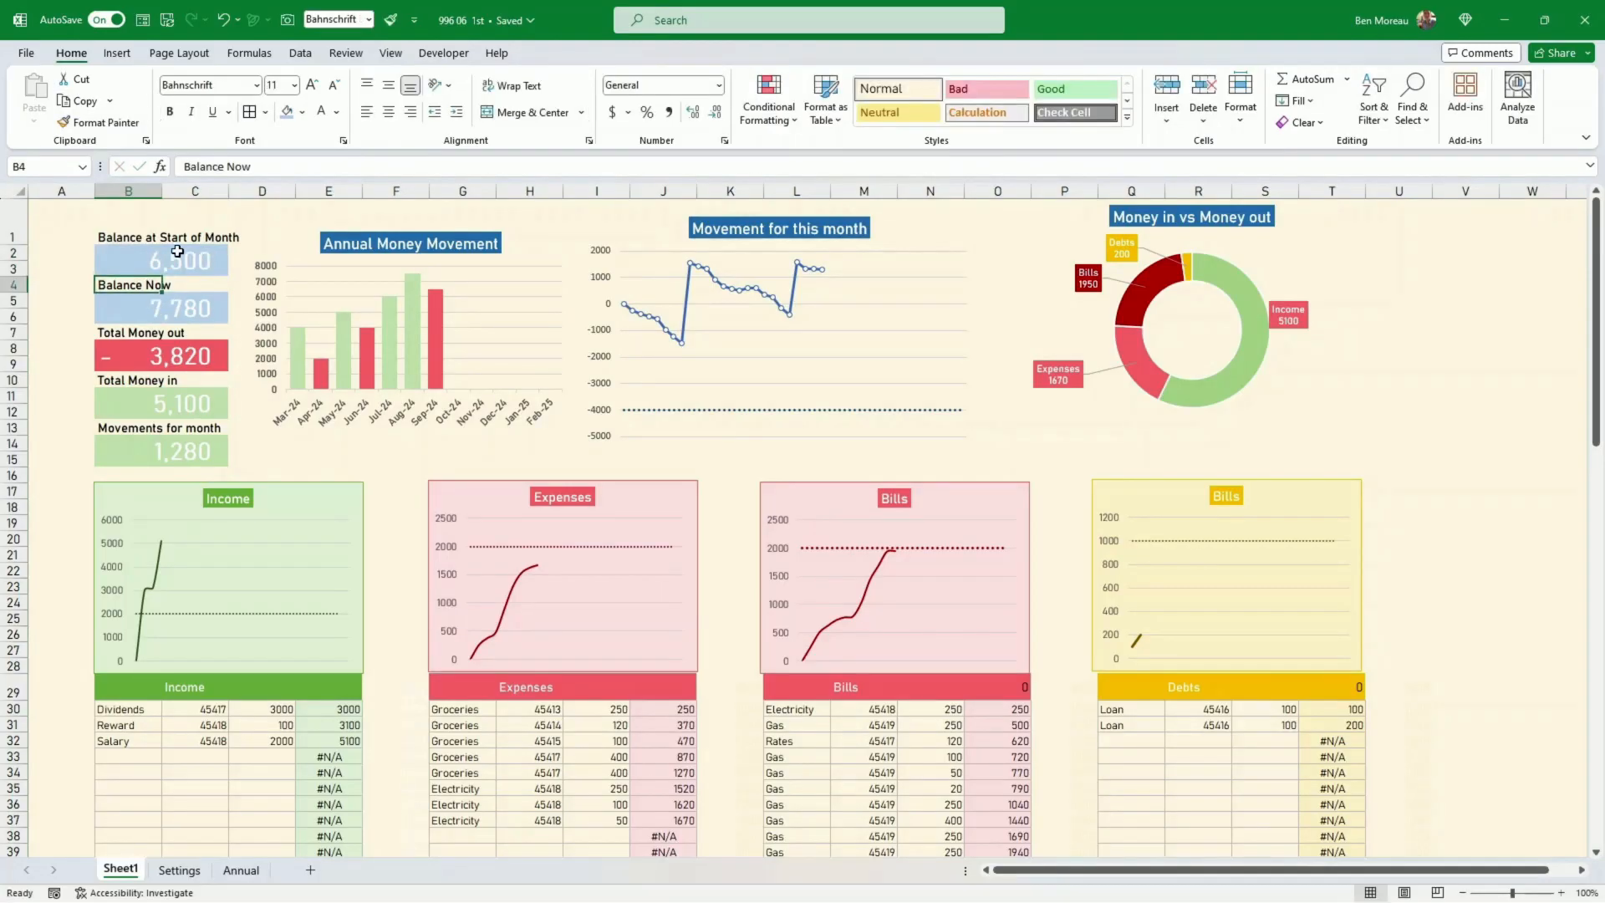
{"action": "left_click", "coordinate": [187, 308]}
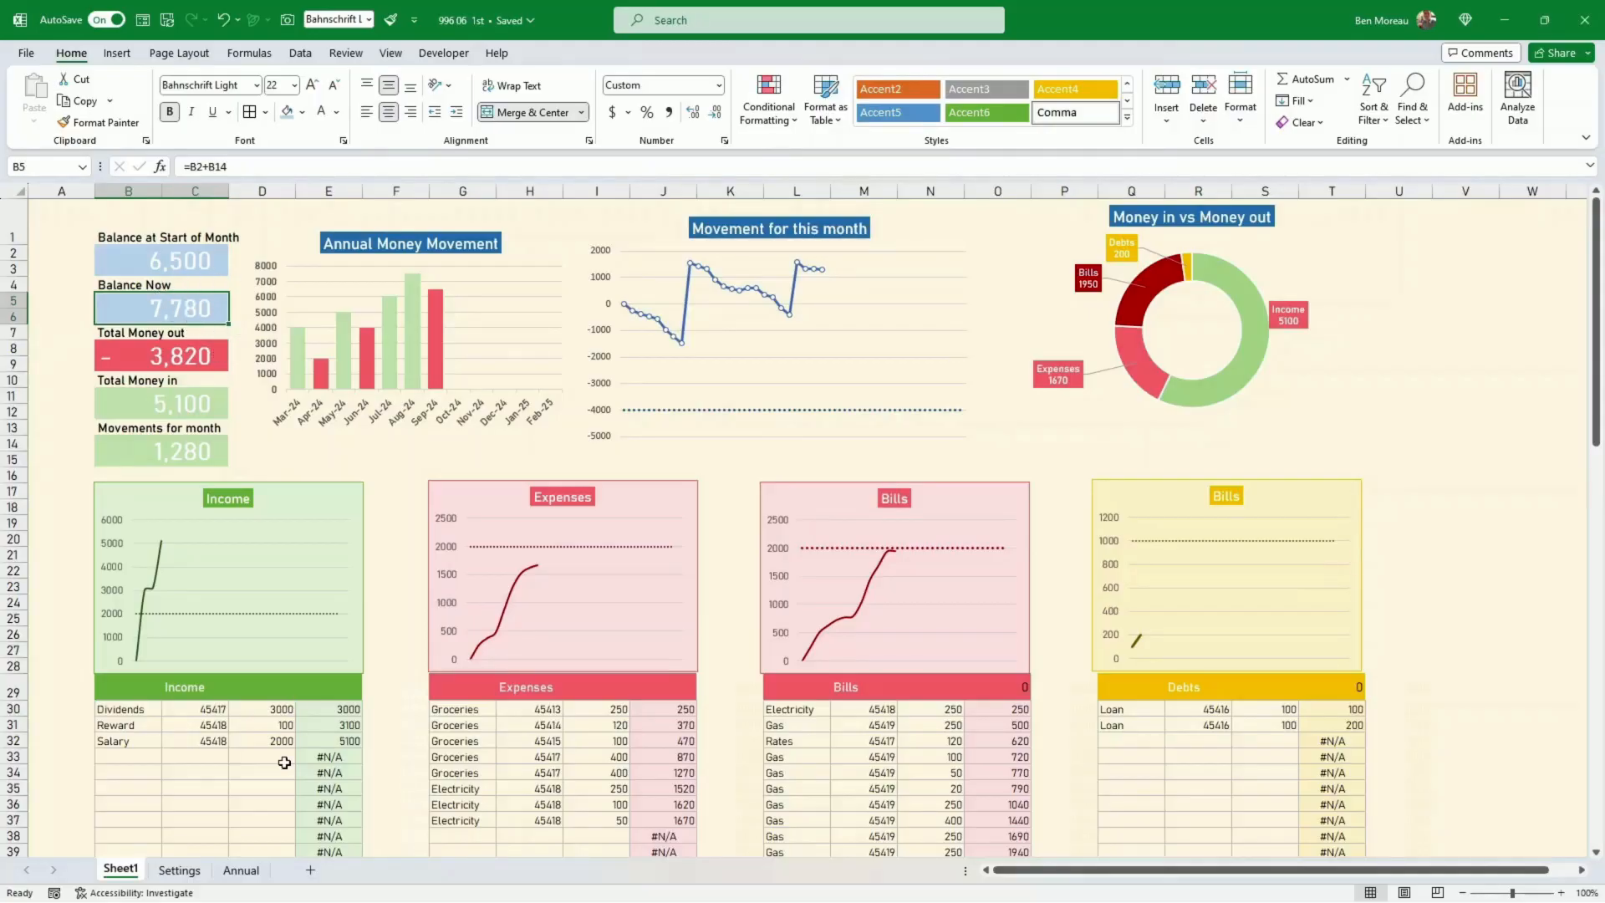
Enter 7780 as the Oct-24 Value at End of Month on the Annual sheet and return to Sheet1
{"action": "left_click", "coordinate": [241, 870]}
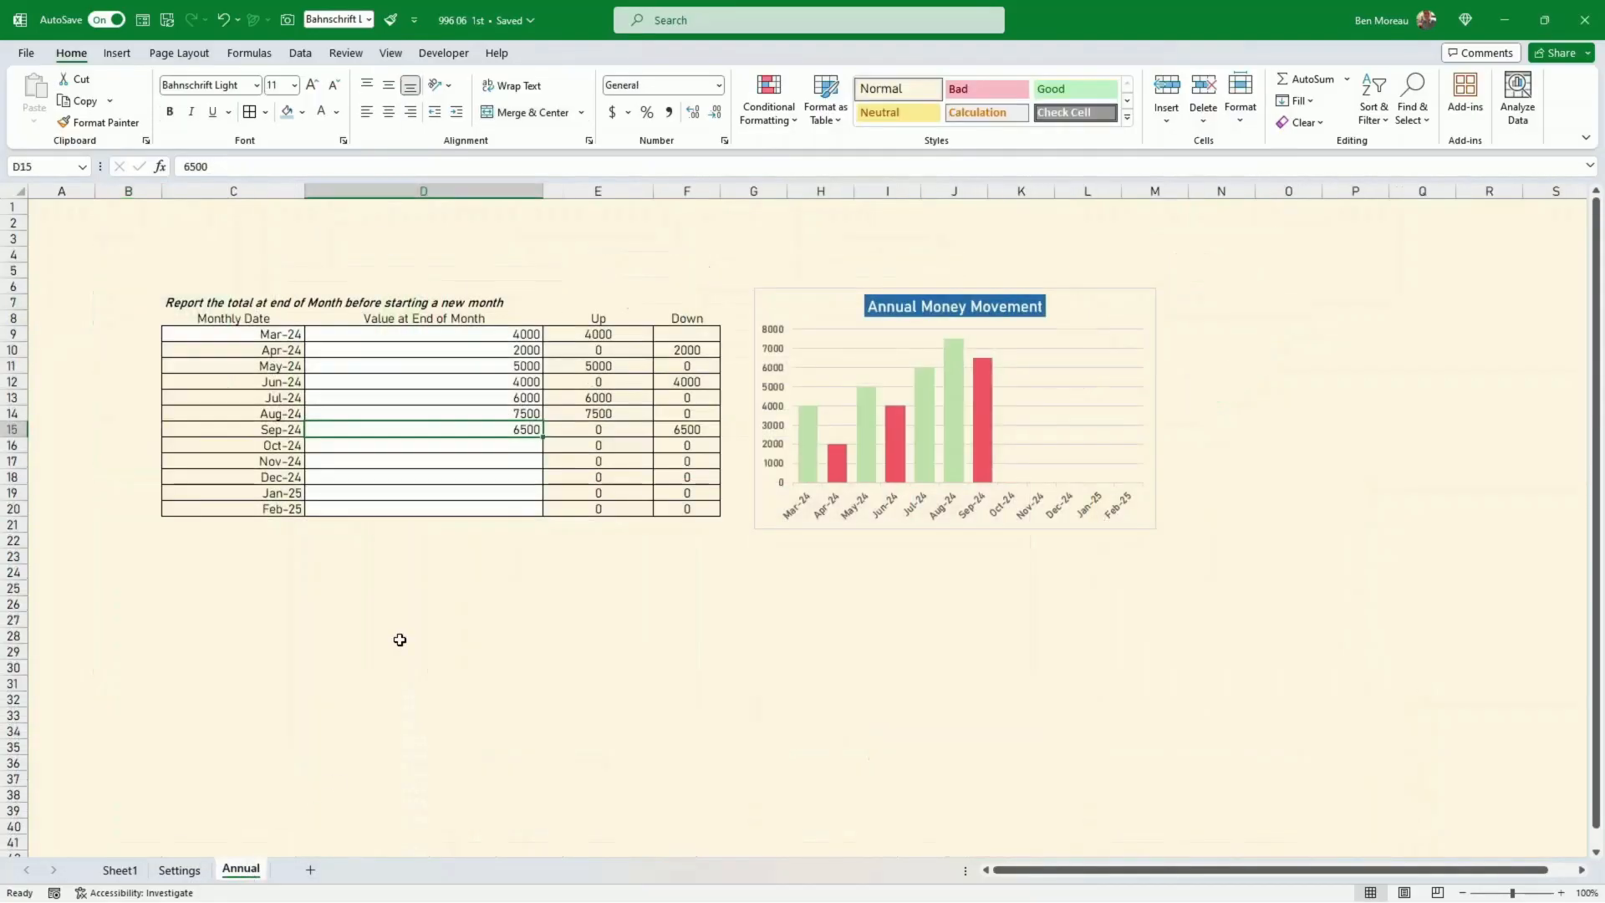
{"action": "left_click", "coordinate": [415, 448]}
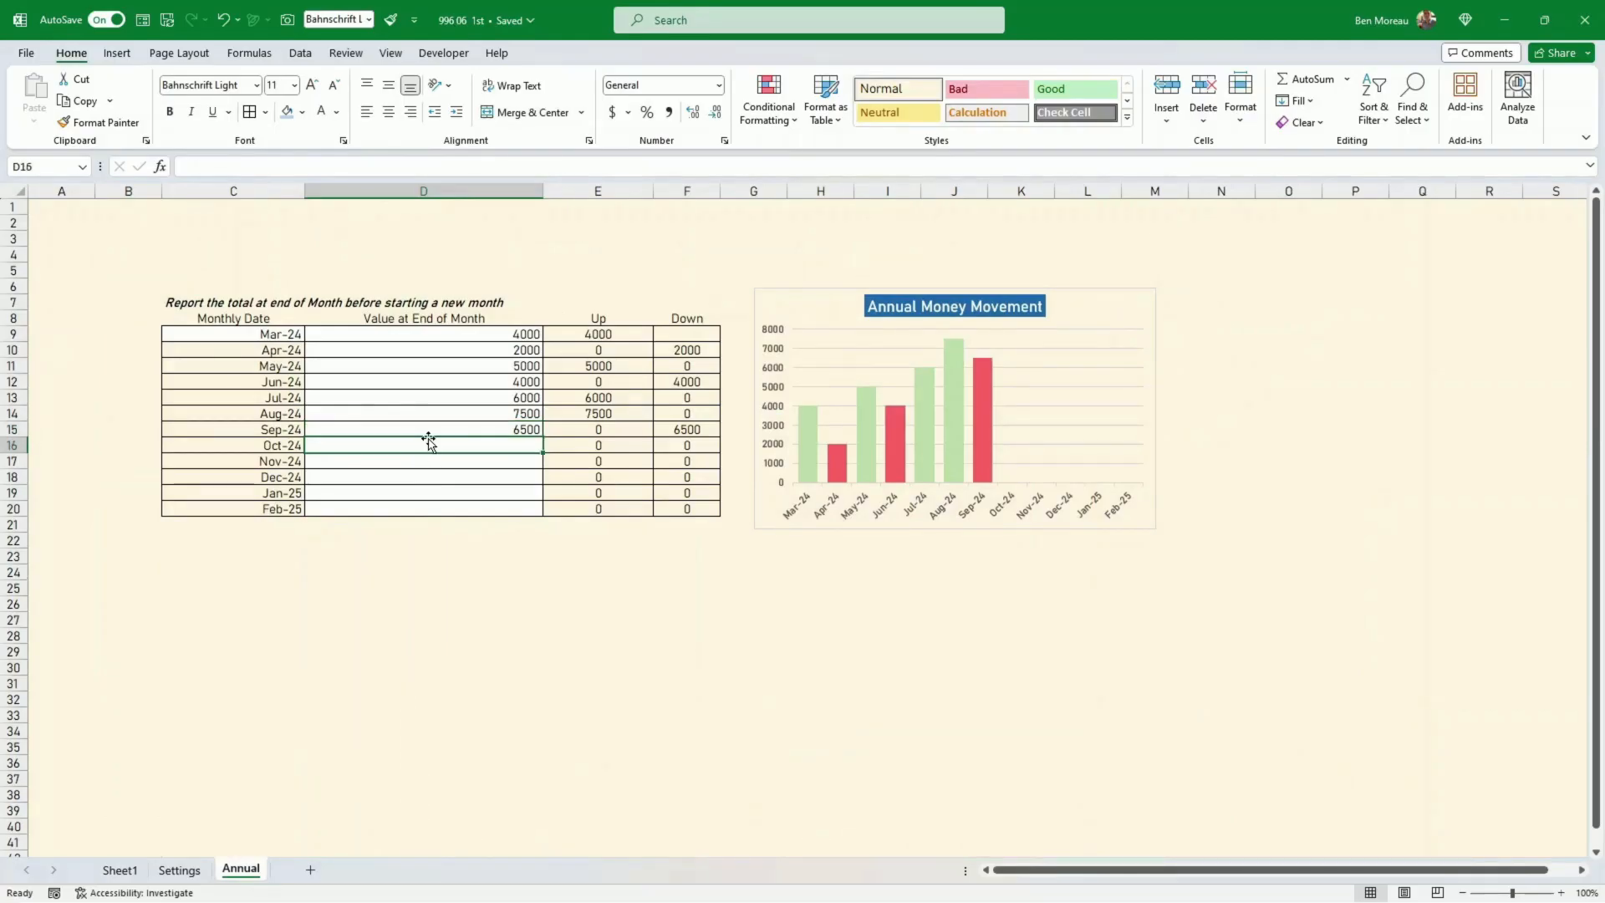
{"action": "type", "text": "7780"}
{"action": "key", "text": "Return"}
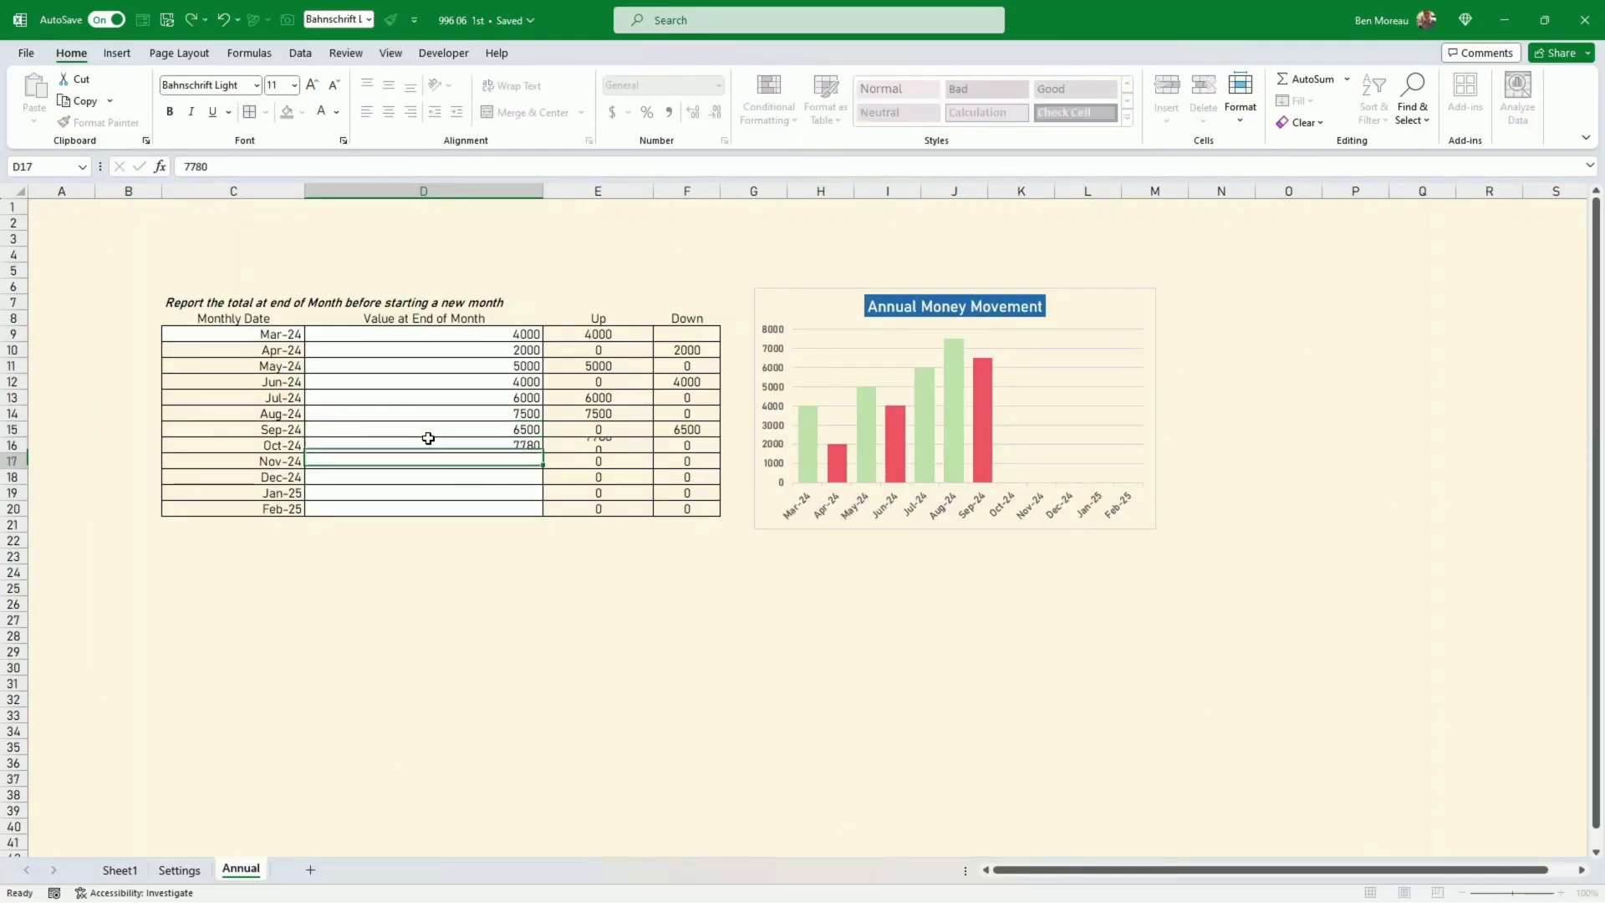
{"action": "left_click", "coordinate": [125, 872]}
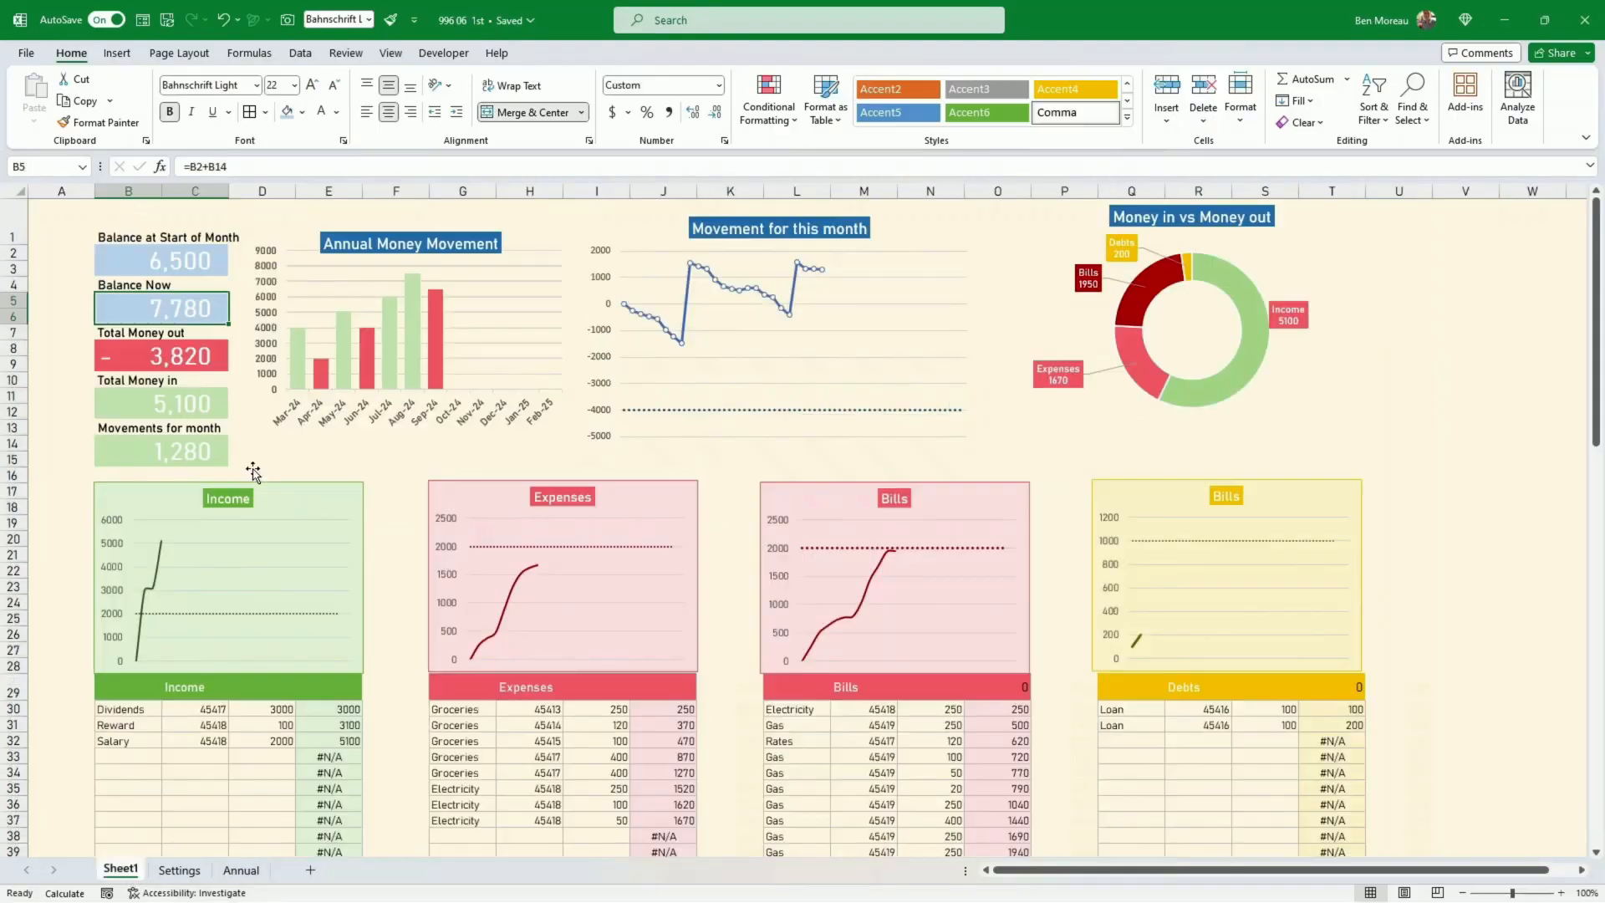
{"action": "left_click", "coordinate": [214, 263]}
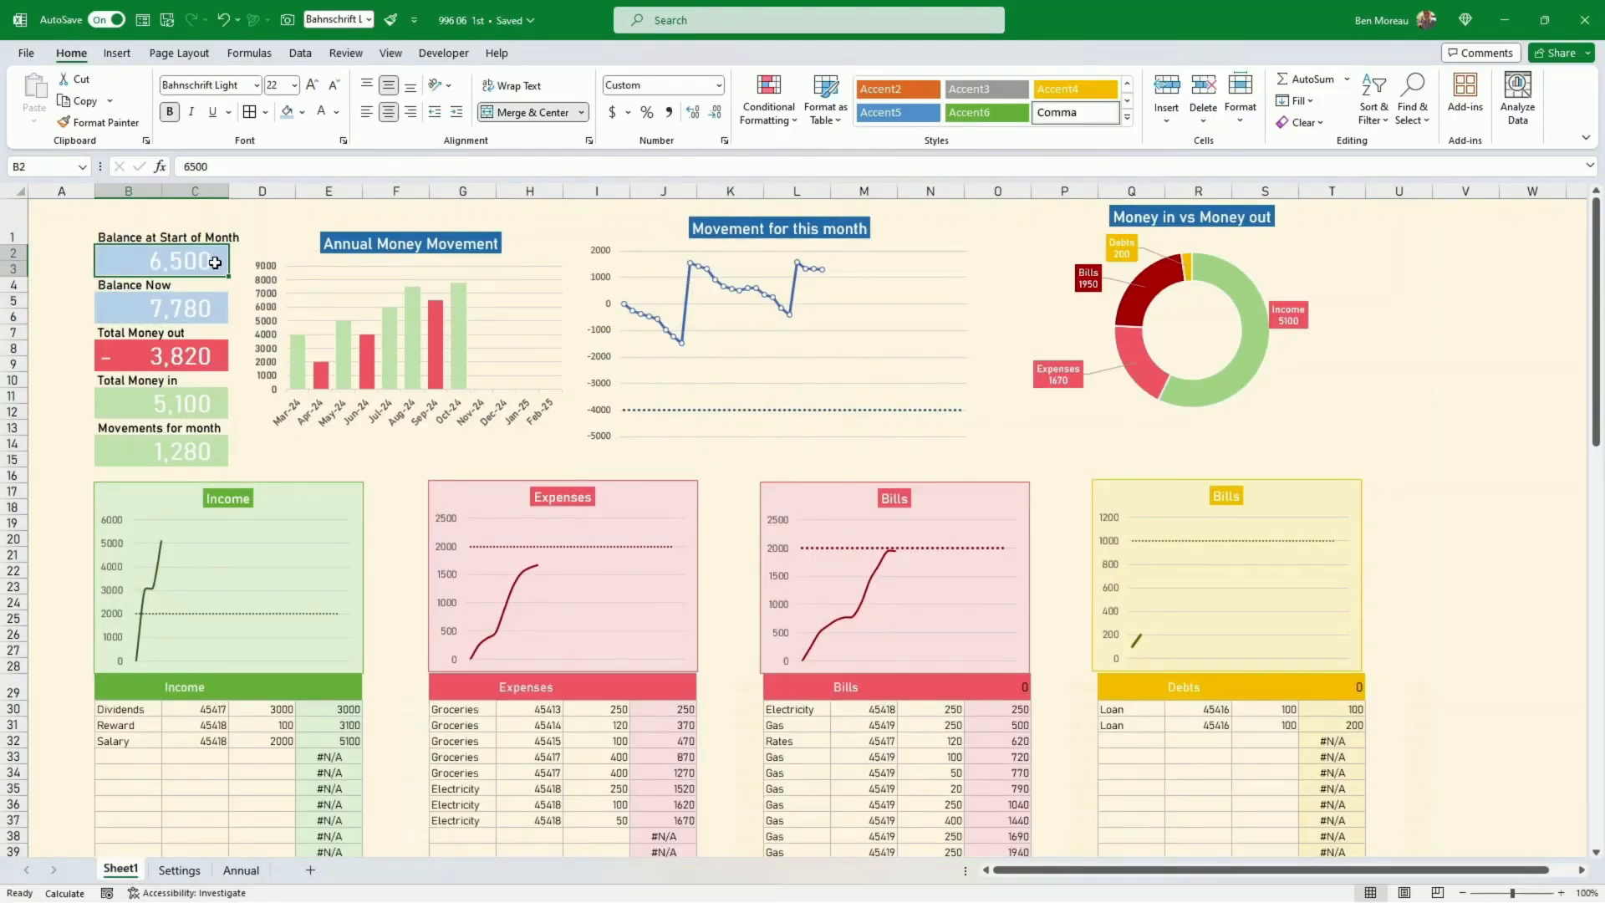
{"action": "left_click", "coordinate": [262, 427]}
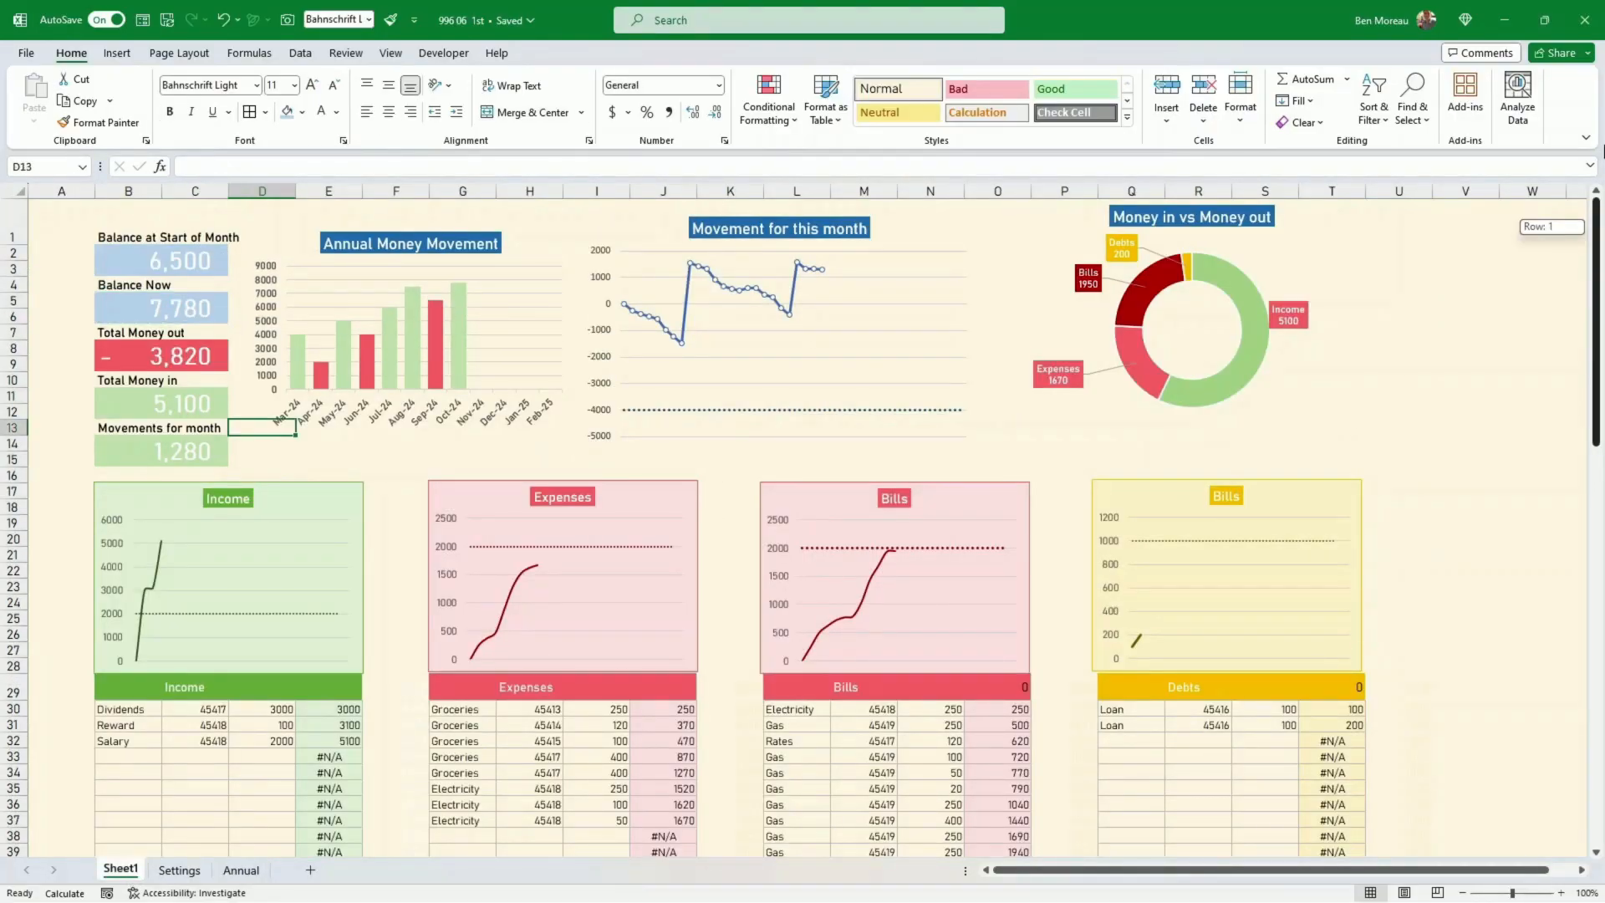
Move the Movement for this month and Money in vs Money out charts down so their titles align with the Annual Money Movement title
{"action": "left_click", "coordinate": [551, 429]}
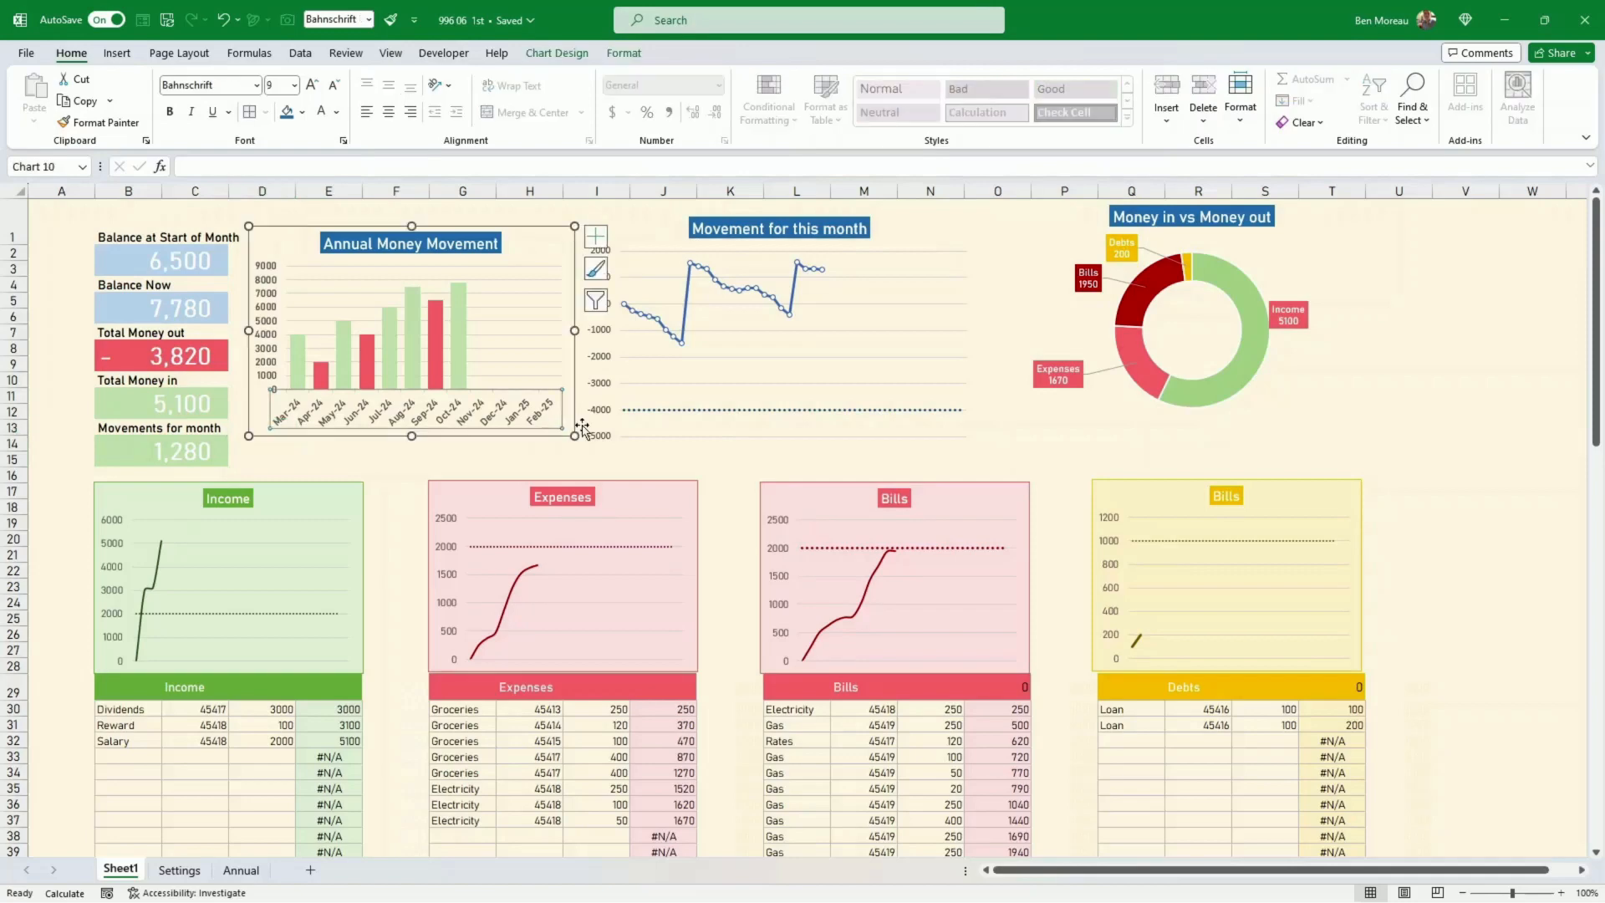
{"action": "left_click", "coordinate": [681, 439]}
{"action": "mouse_move", "coordinate": [693, 451]}
{"action": "left_mouse_down"}
{"action": "mouse_move", "coordinate": [694, 465]}
{"action": "mouse_move", "coordinate": [724, 457]}
{"action": "left_mouse_up"}
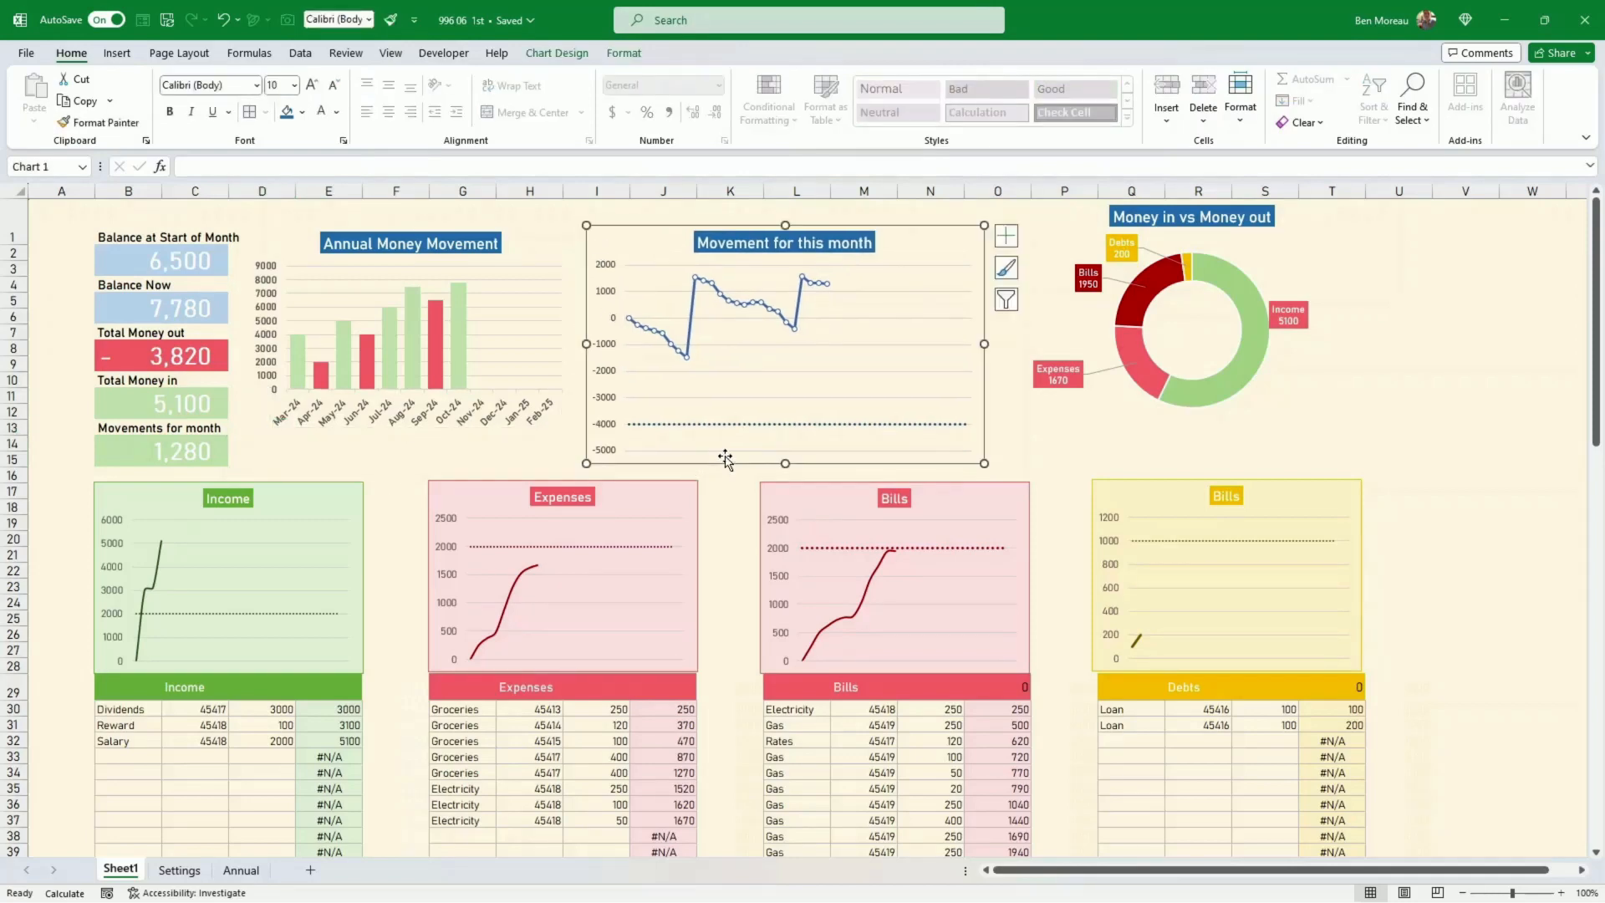
{"action": "left_click", "coordinate": [1218, 446]}
{"action": "left_click", "coordinate": [1235, 431]}
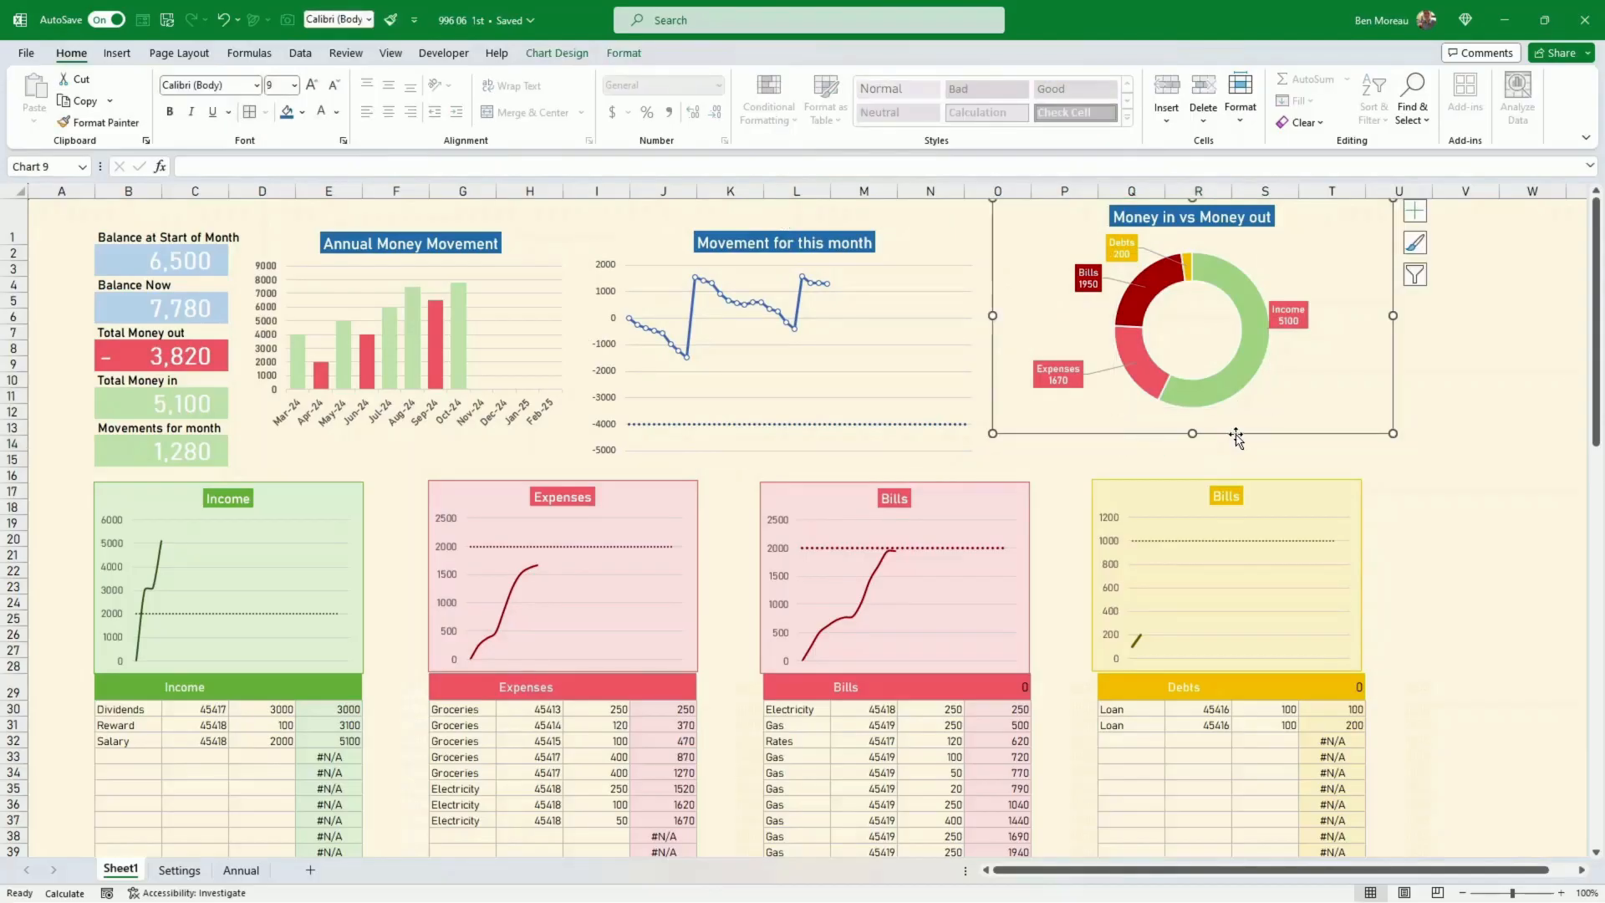
{"action": "left_click_drag", "start_coordinate": [1235, 434], "coordinate": [1237, 465]}
{"action": "key", "text": "Escape"}
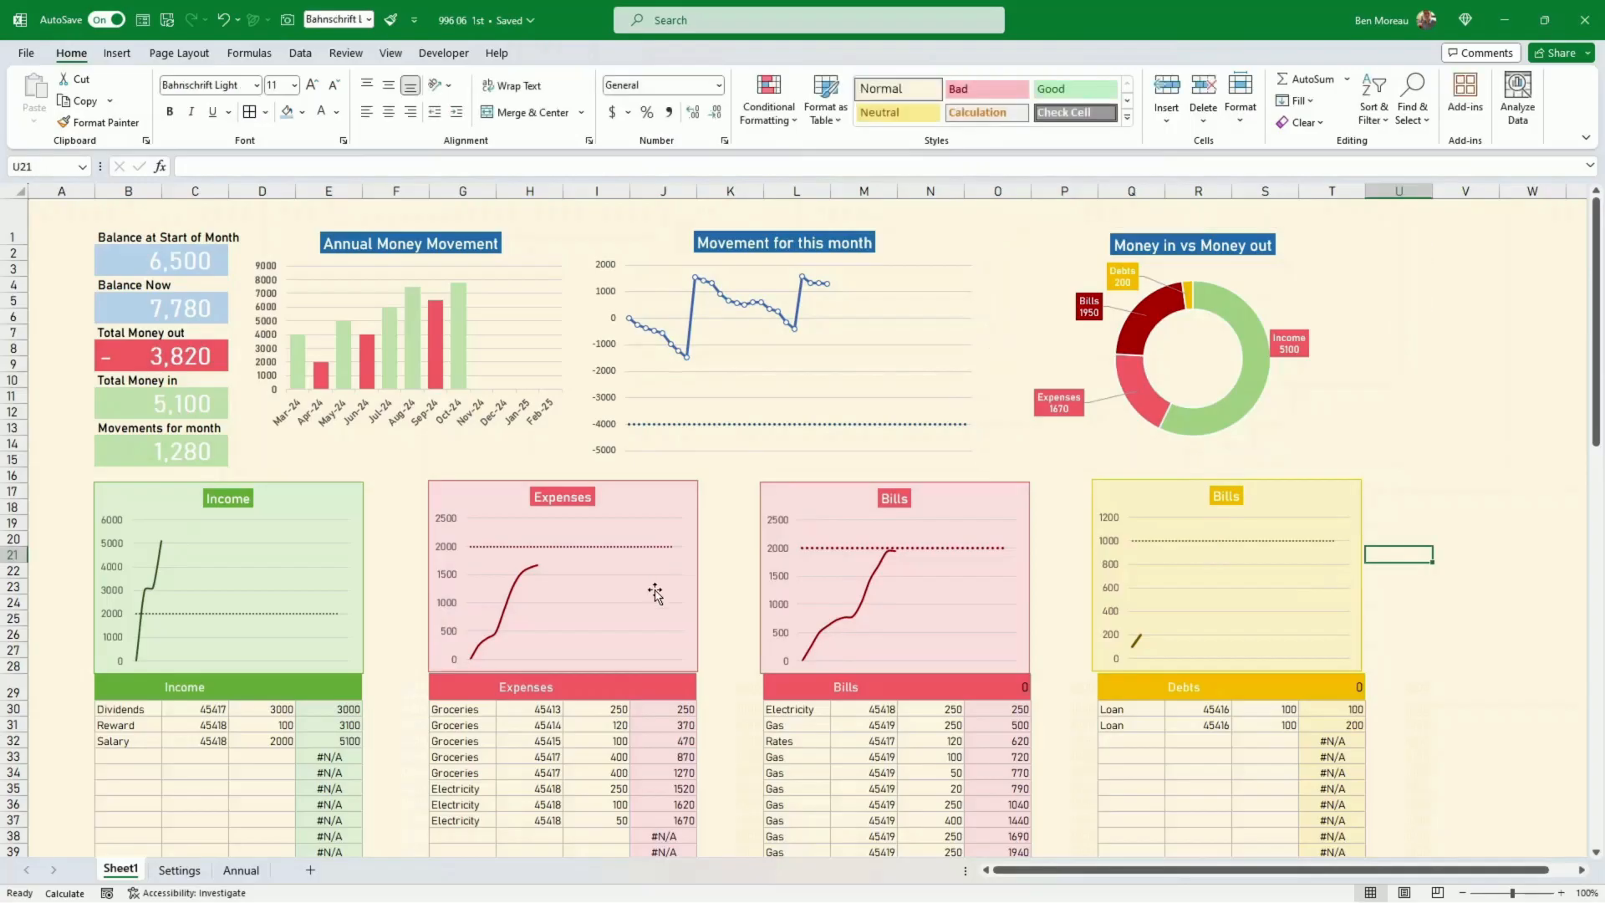
{"action": "left_click", "coordinate": [697, 658]}
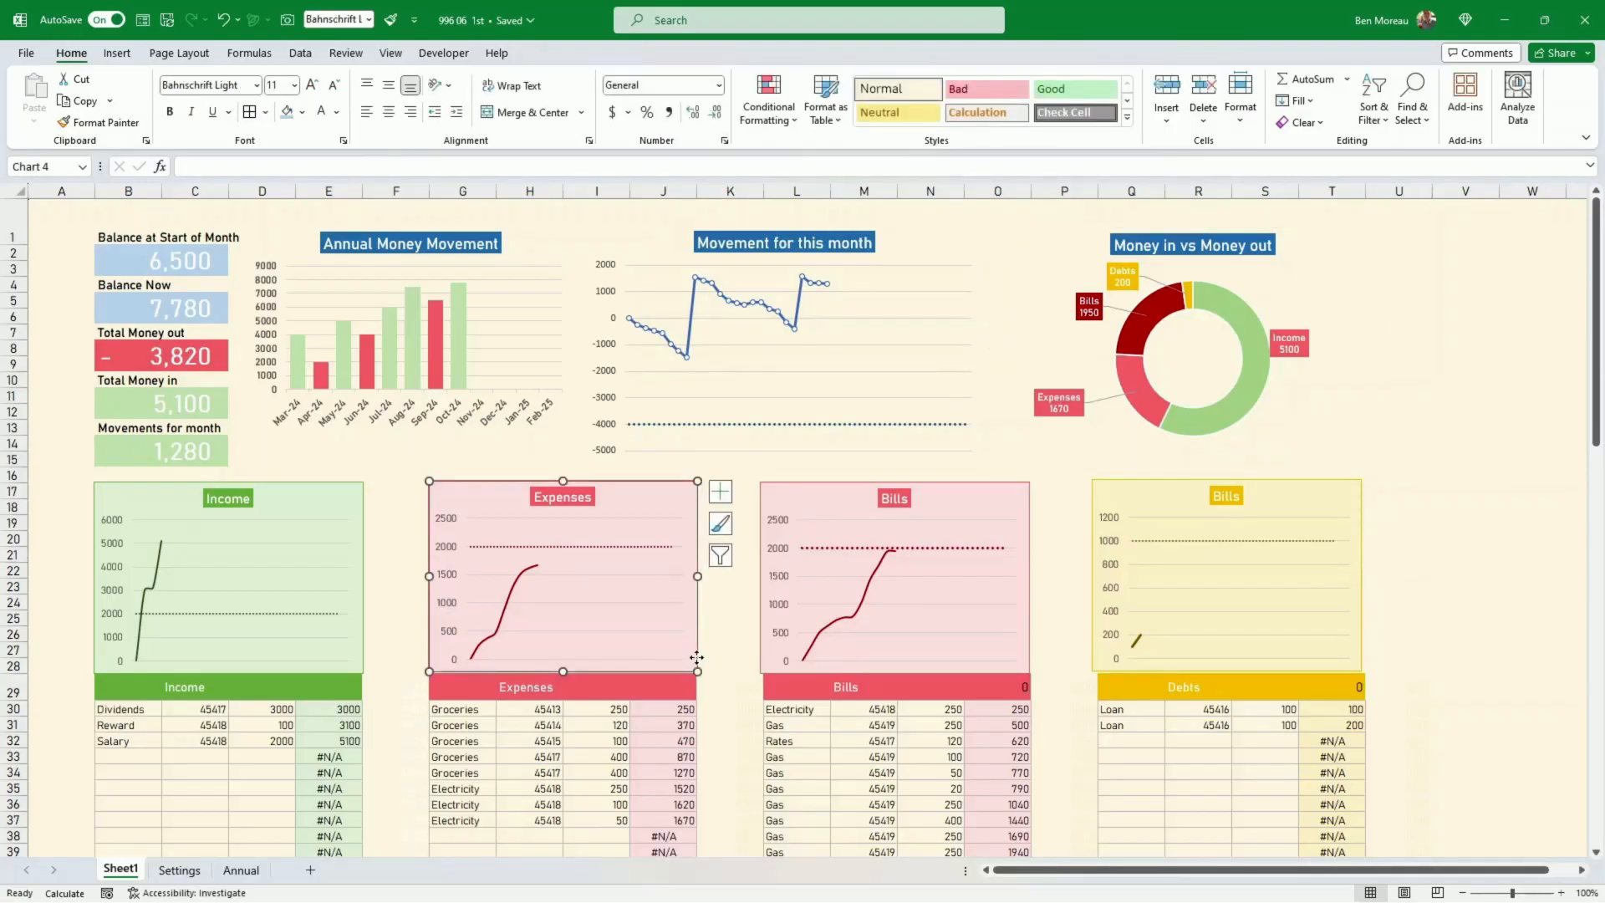
{"action": "left_click_drag", "start_coordinate": [696, 658], "coordinate": [695, 660]}
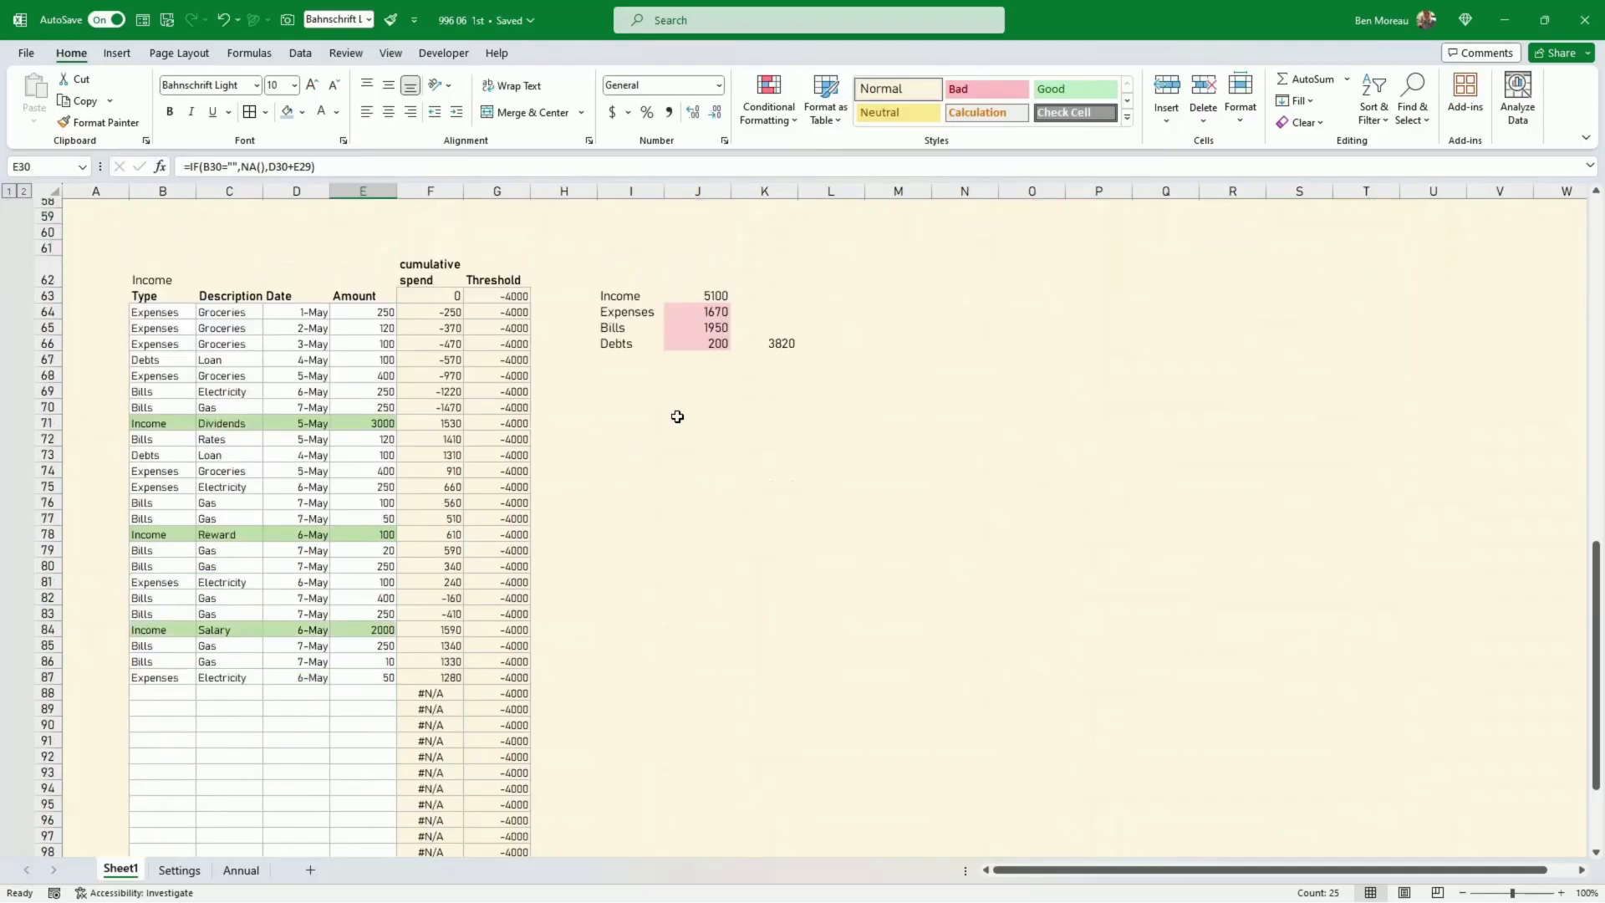
Start a new conditional formatting rule for the Income running totals in E30:E54 that formats only cells containing Errors
{"action": "scroll", "coordinate": [677, 416], "scroll_direction": "down", "scroll_amount": 8}
{"action": "scroll", "coordinate": [677, 416], "scroll_direction": "up", "scroll_amount": 14}
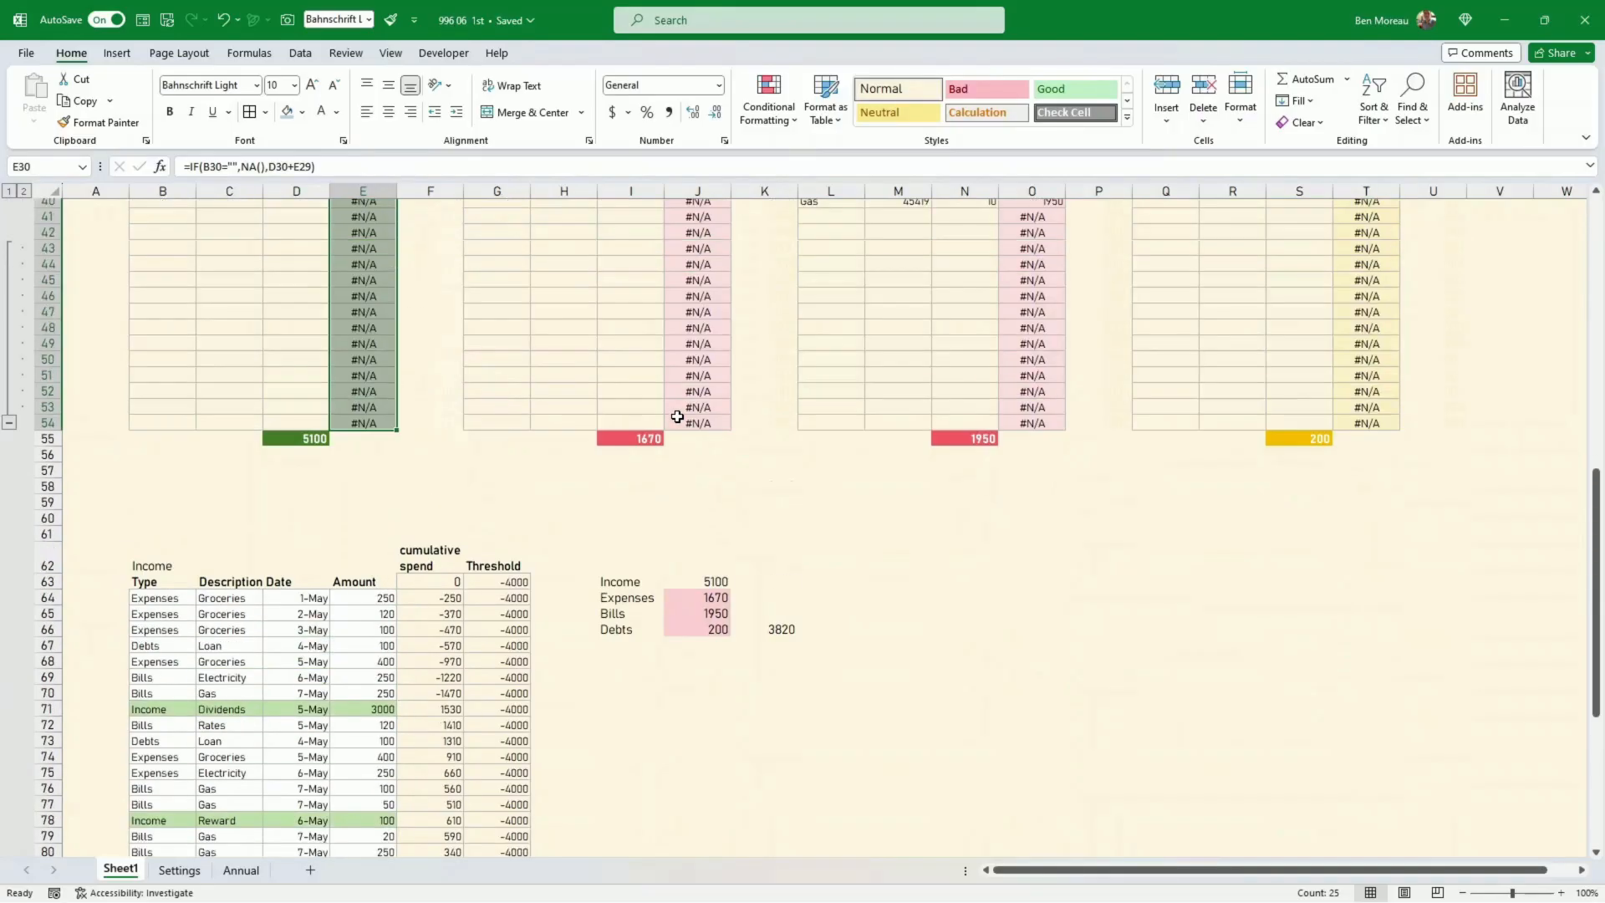
{"action": "scroll", "coordinate": [677, 415], "scroll_direction": "up", "scroll_amount": 4}
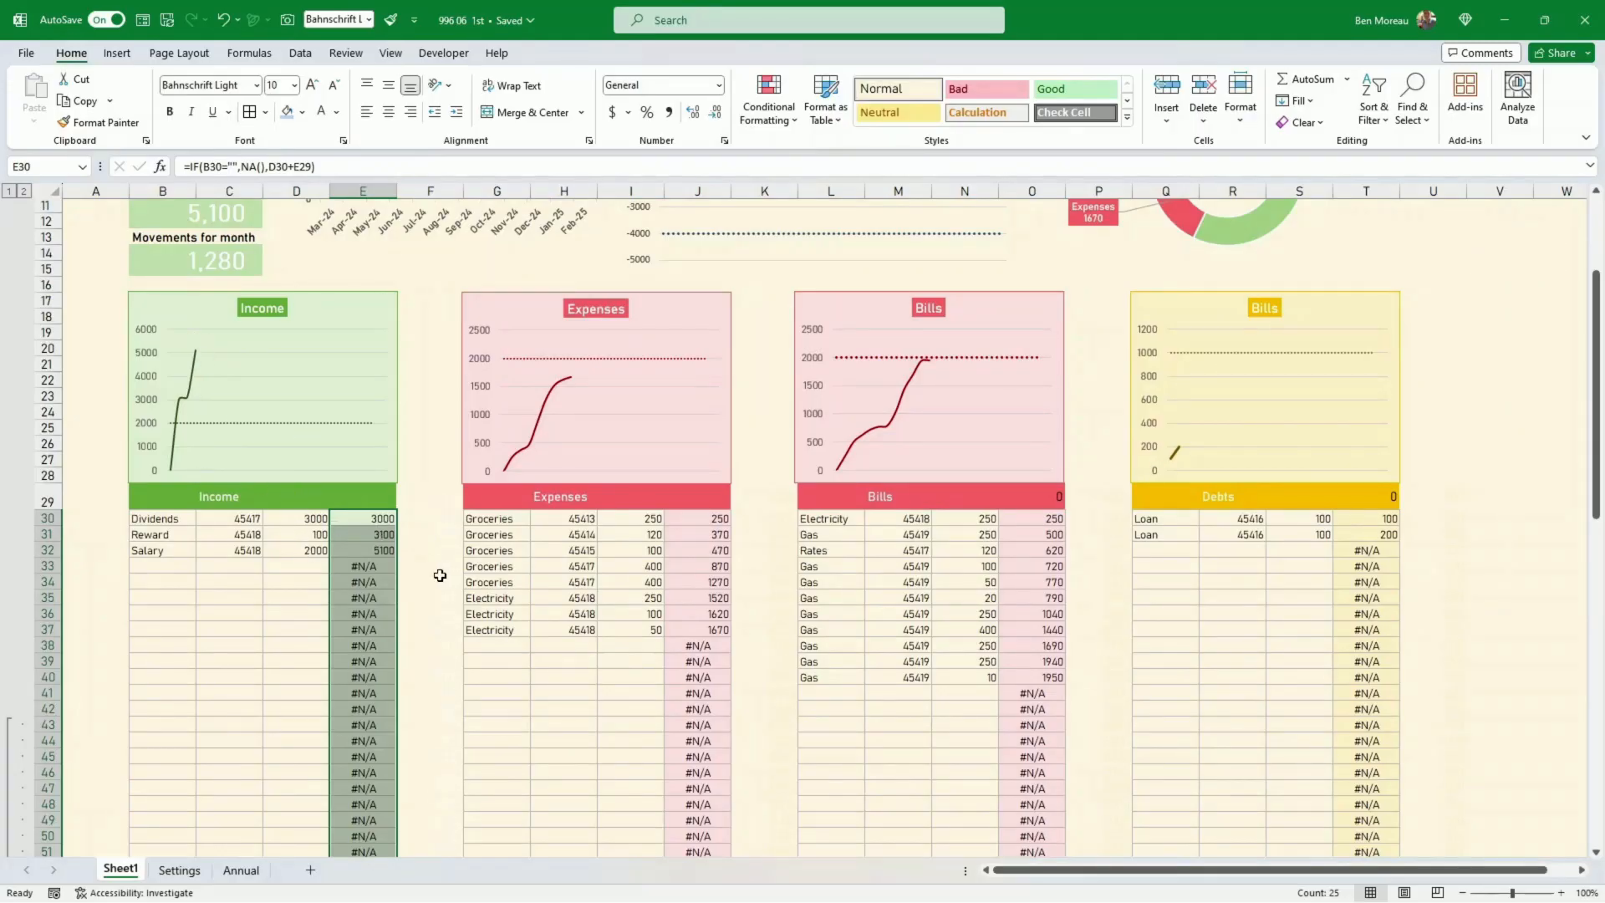
{"action": "scroll", "coordinate": [442, 575], "scroll_direction": "down", "scroll_amount": 2}
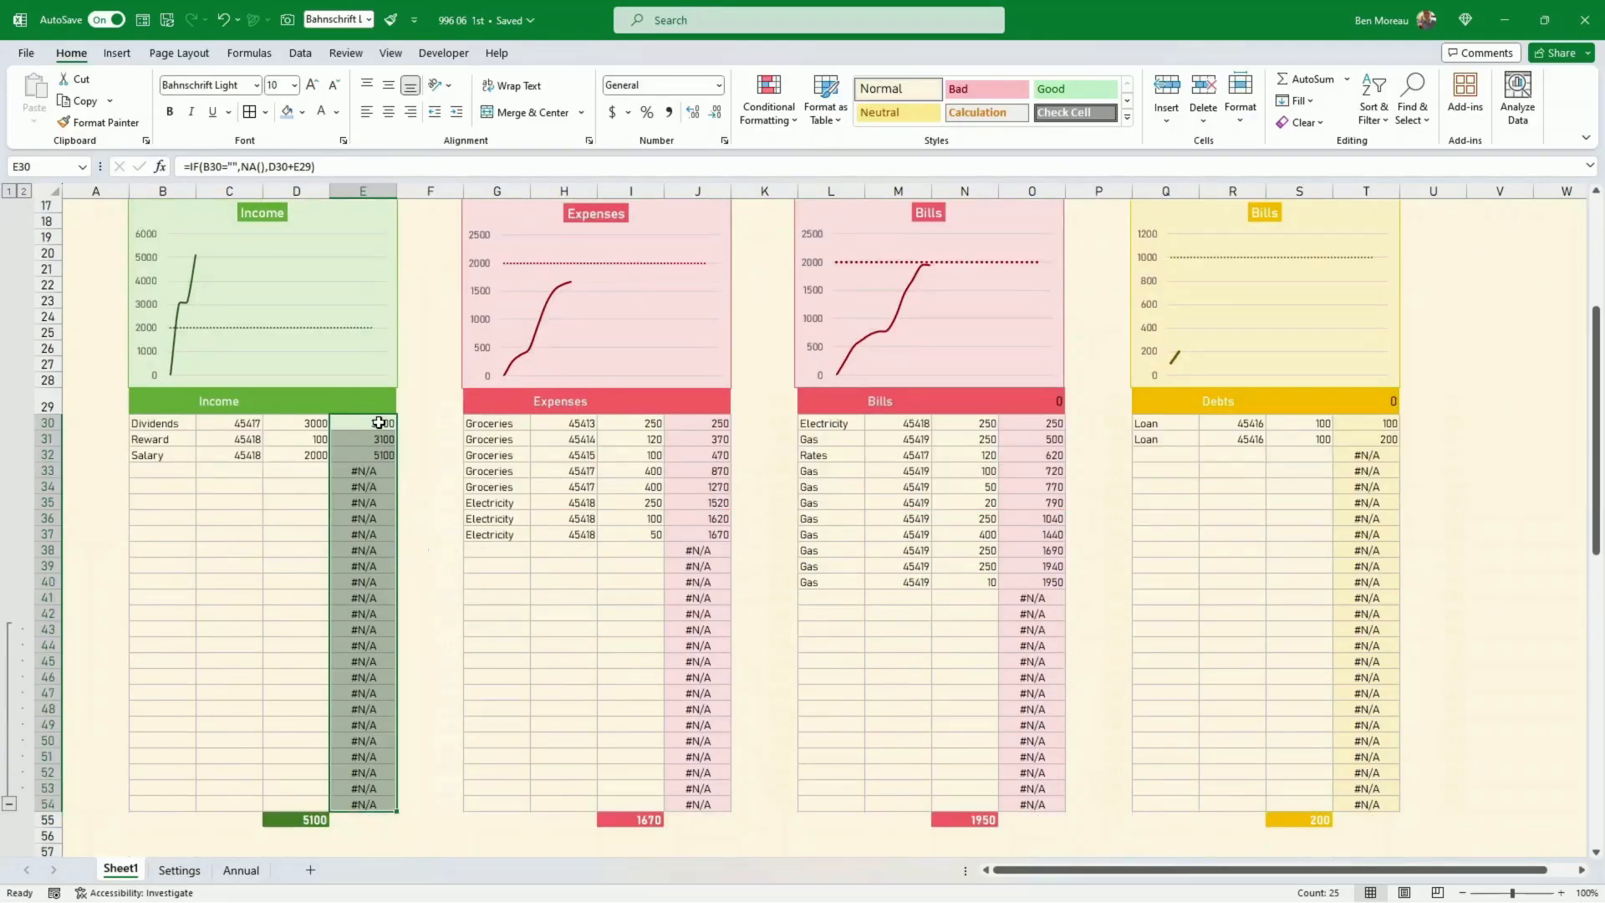
{"action": "left_click", "coordinate": [784, 125]}
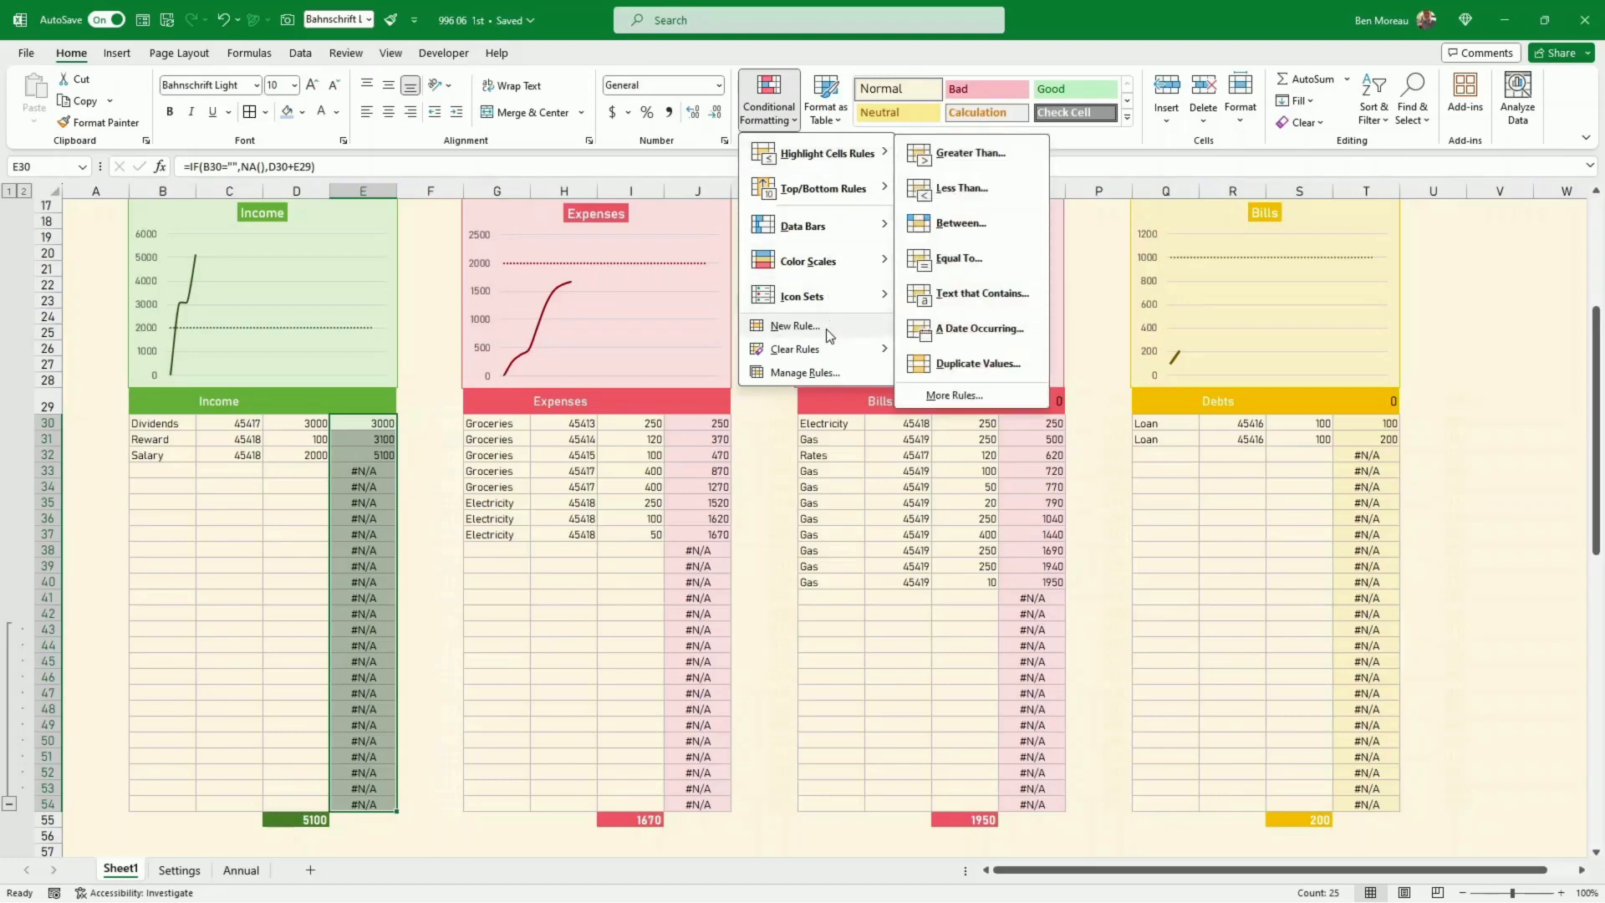
{"action": "left_click", "coordinate": [795, 326]}
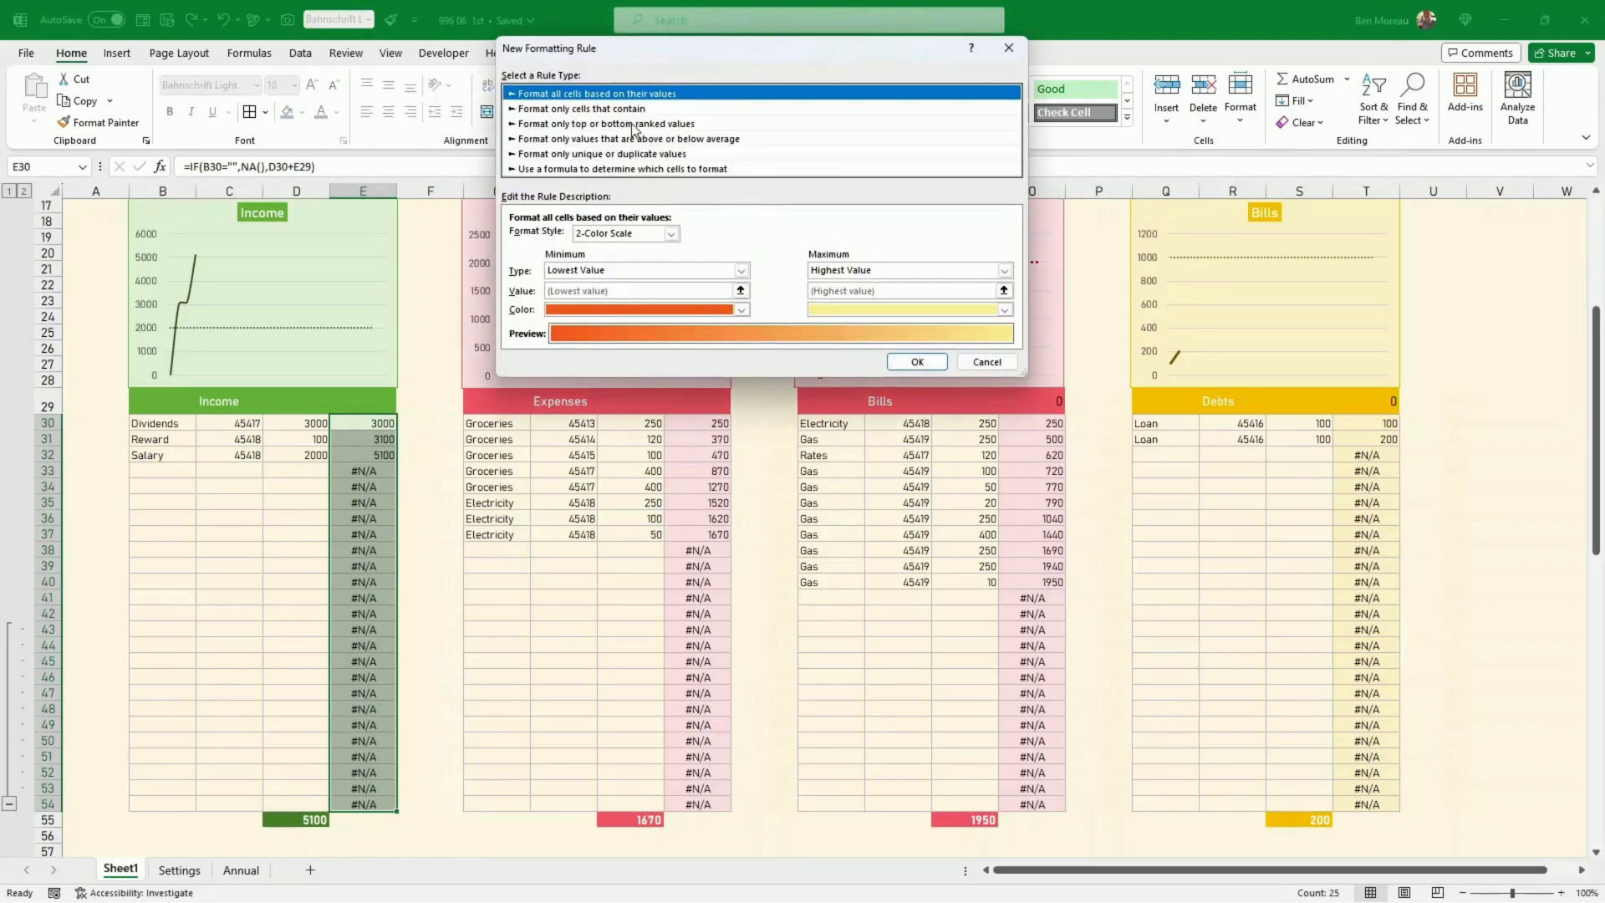
{"action": "left_click", "coordinate": [558, 109]}
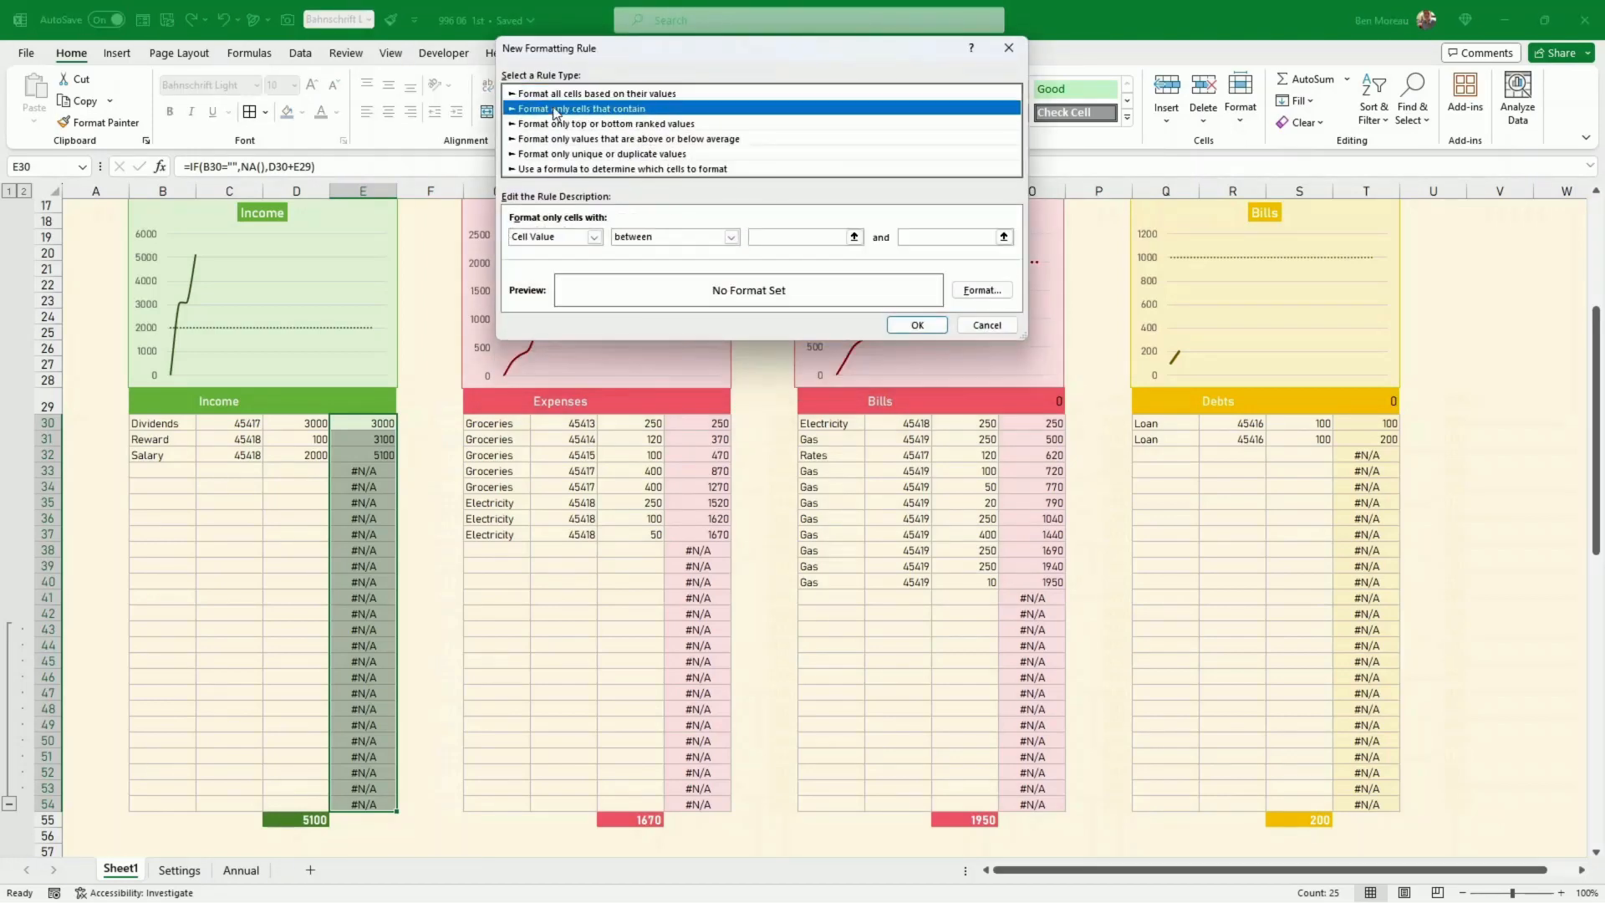
{"action": "left_click", "coordinate": [593, 238]}
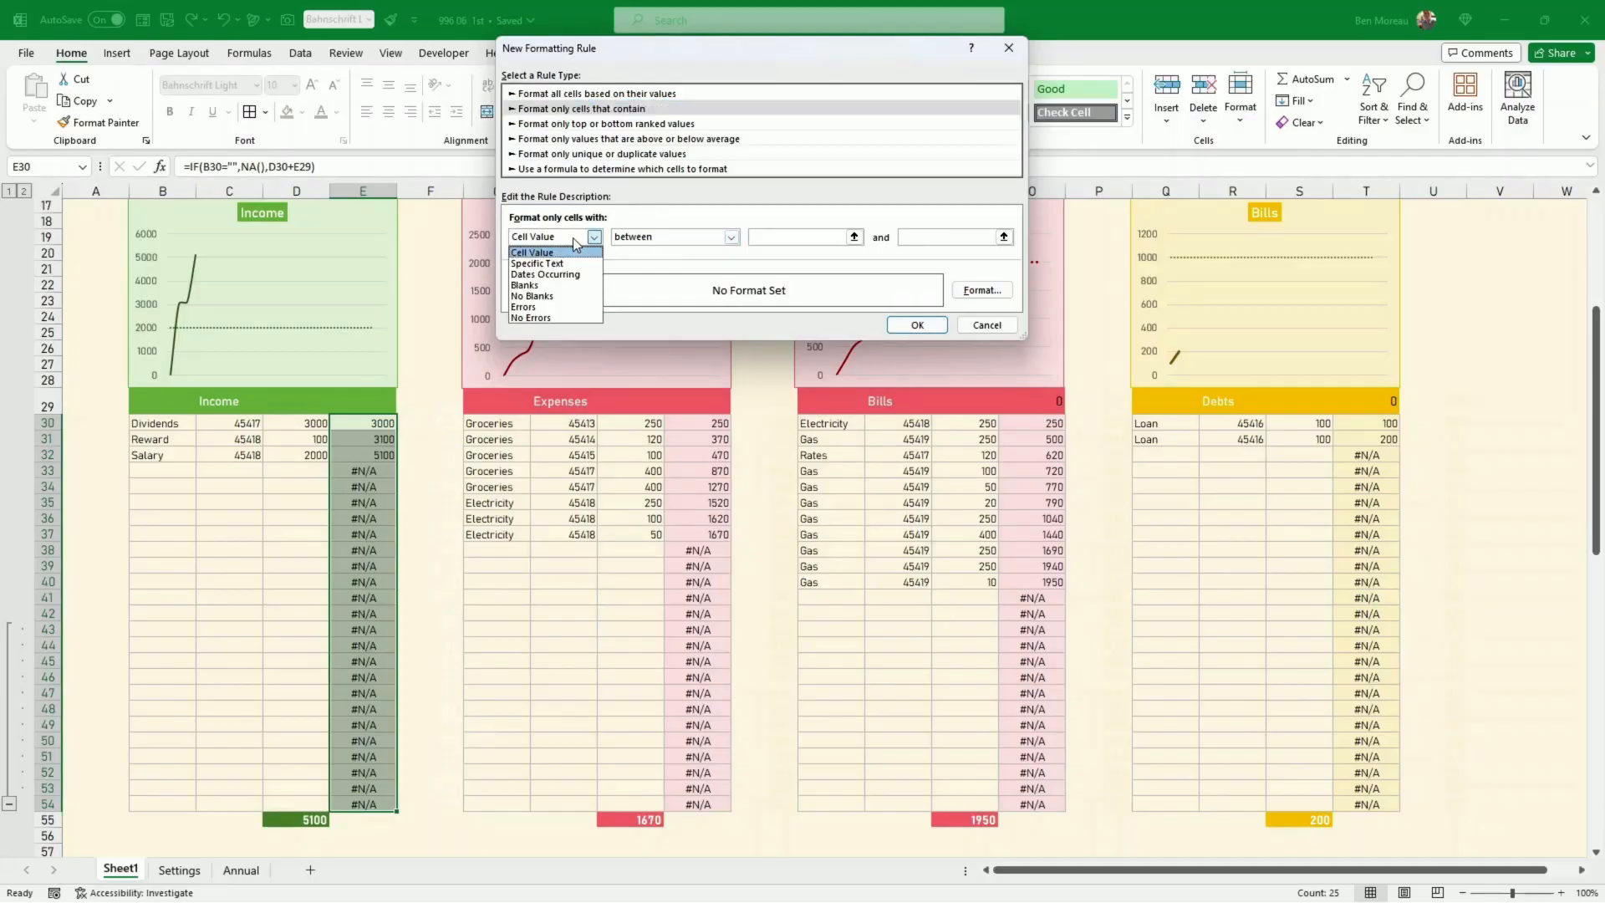
{"action": "left_click", "coordinate": [550, 307]}
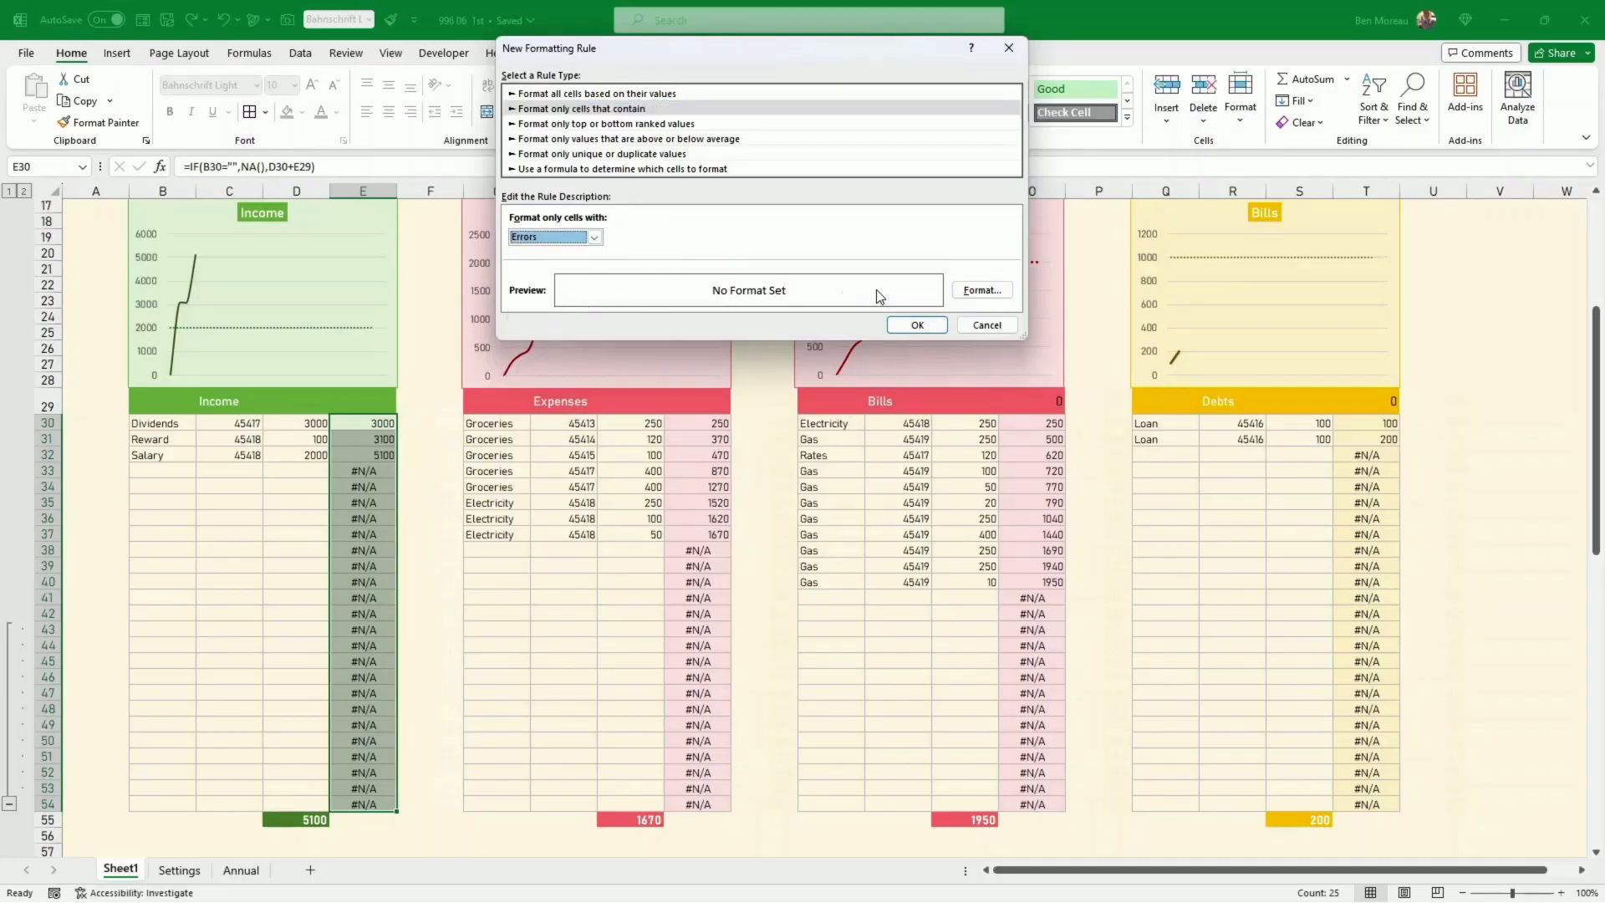
Give the error rule a light green font colour matching the Income column's fill and apply it
{"action": "left_click", "coordinate": [976, 293]}
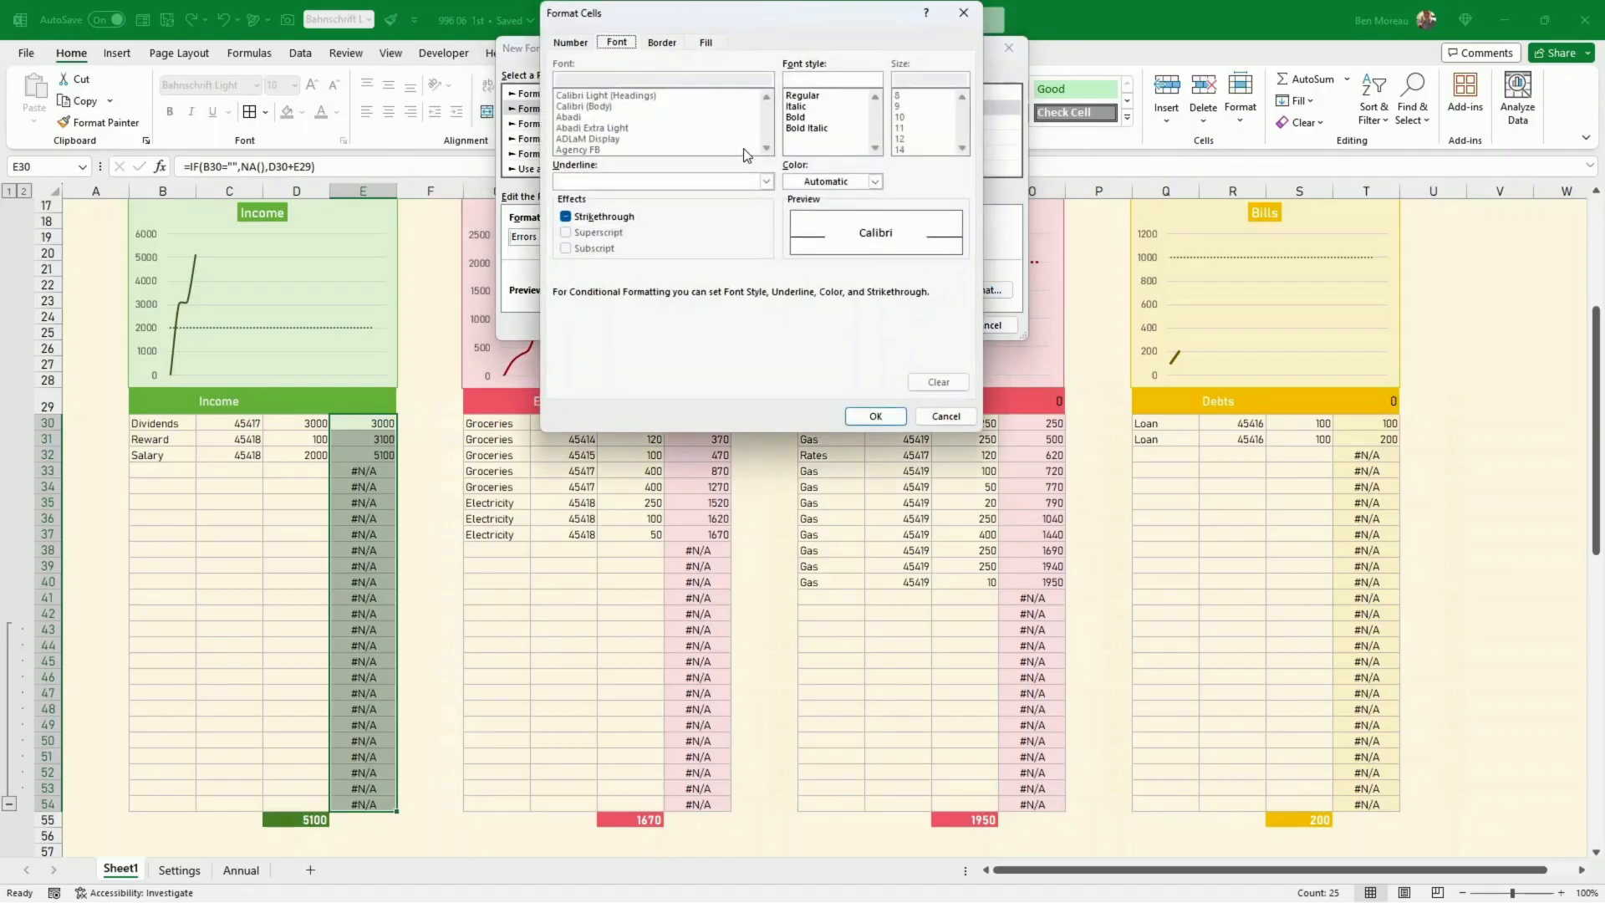
{"action": "left_click", "coordinate": [816, 182]}
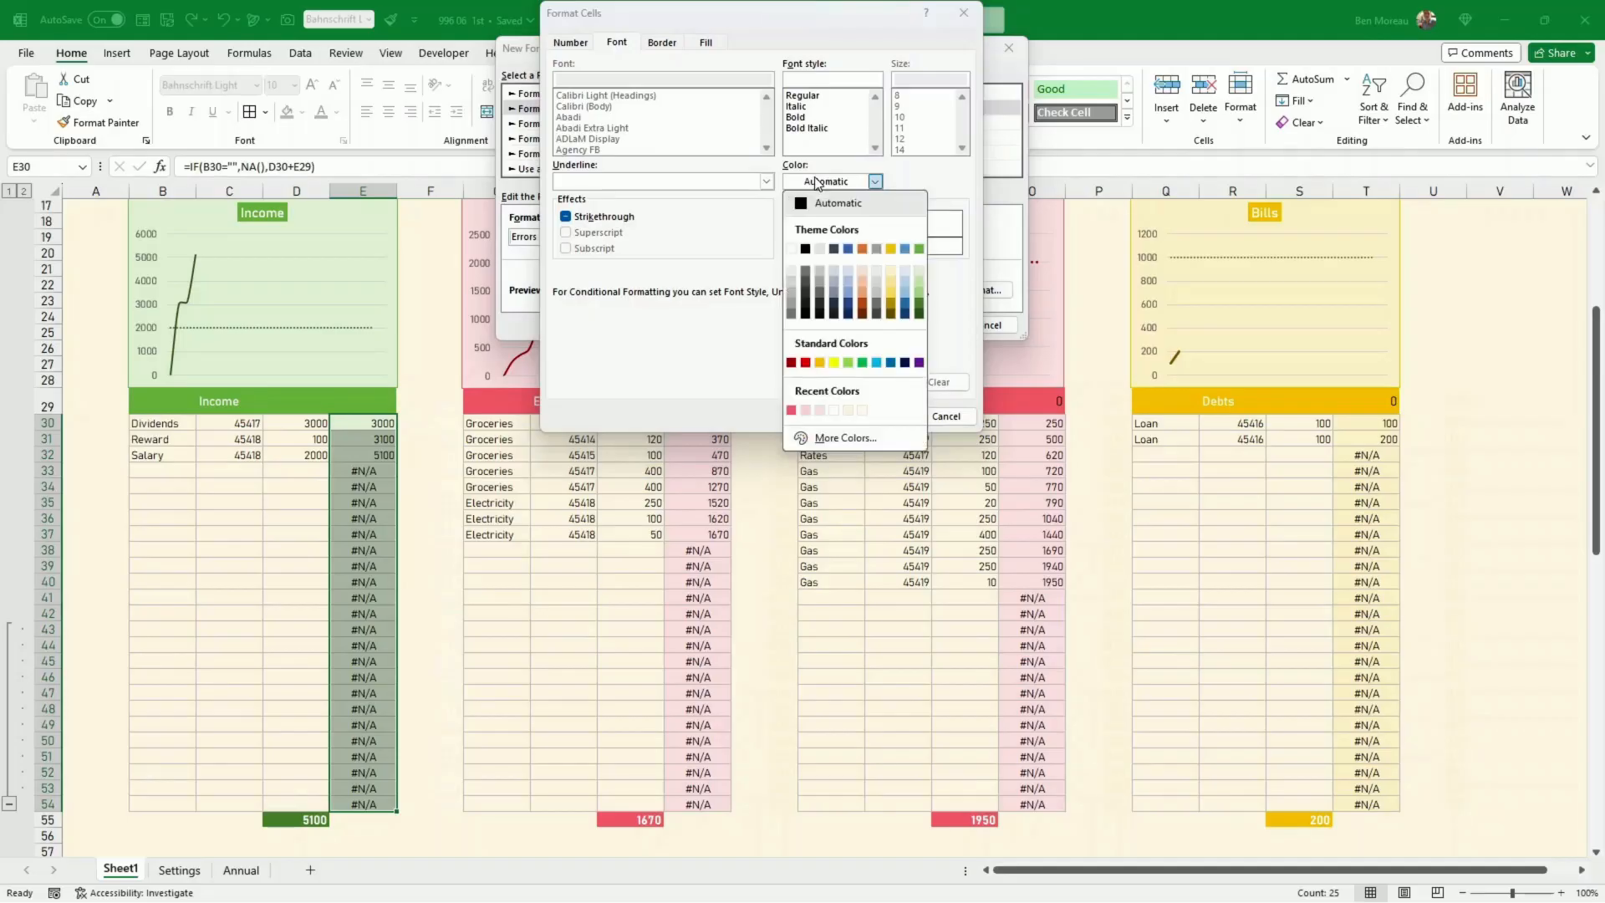
{"action": "left_click", "coordinate": [920, 271]}
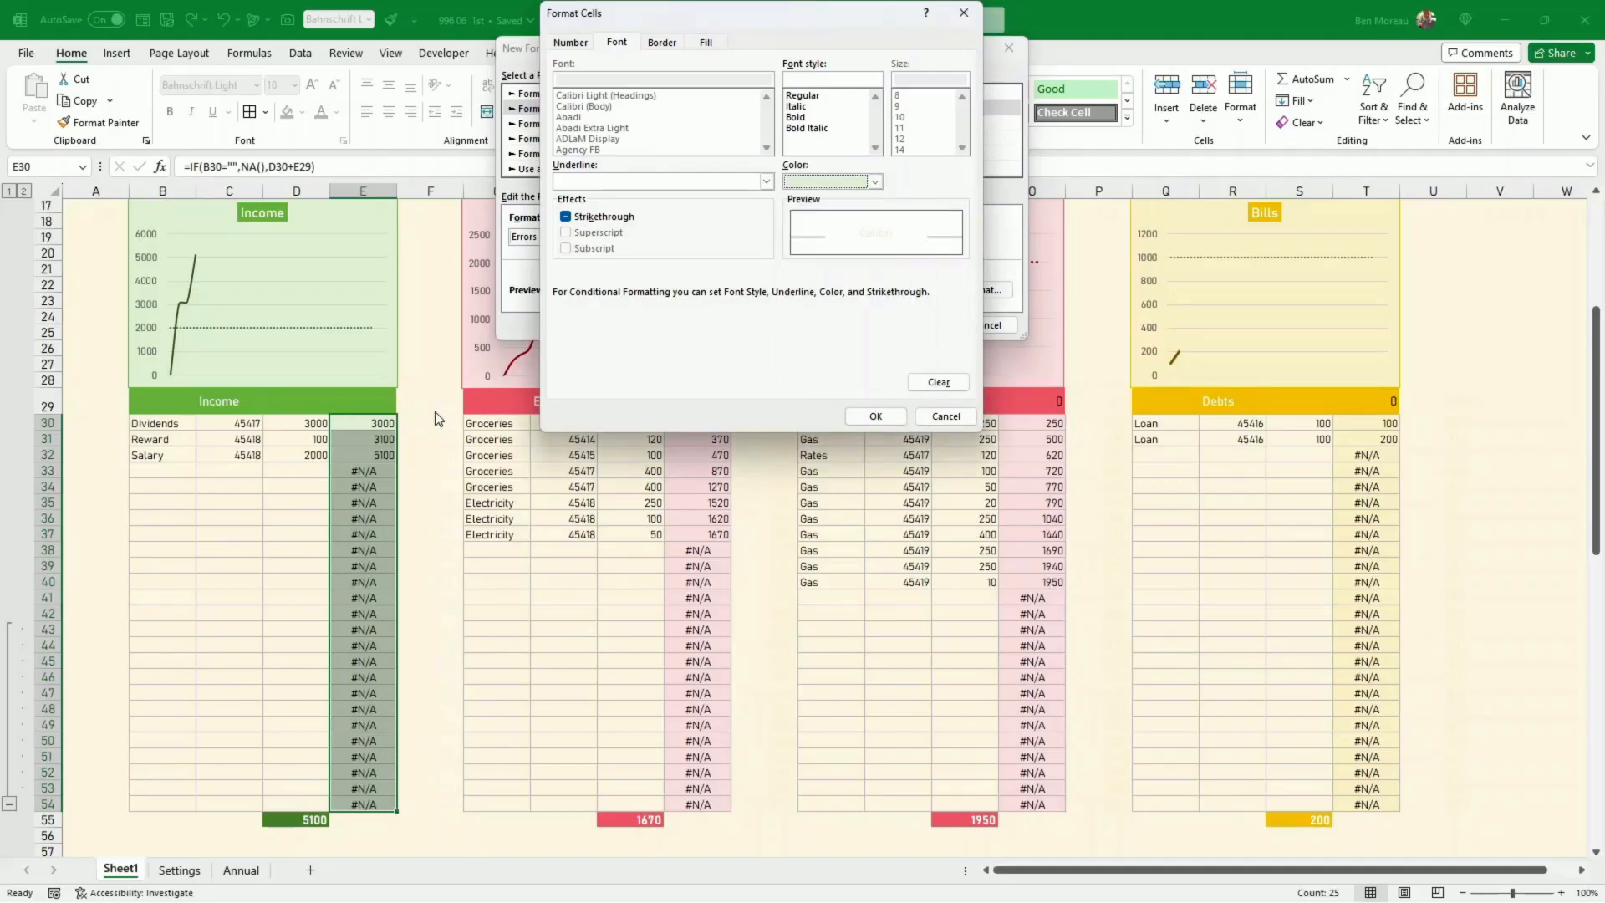
{"action": "left_click", "coordinate": [875, 416]}
{"action": "left_click", "coordinate": [917, 325]}
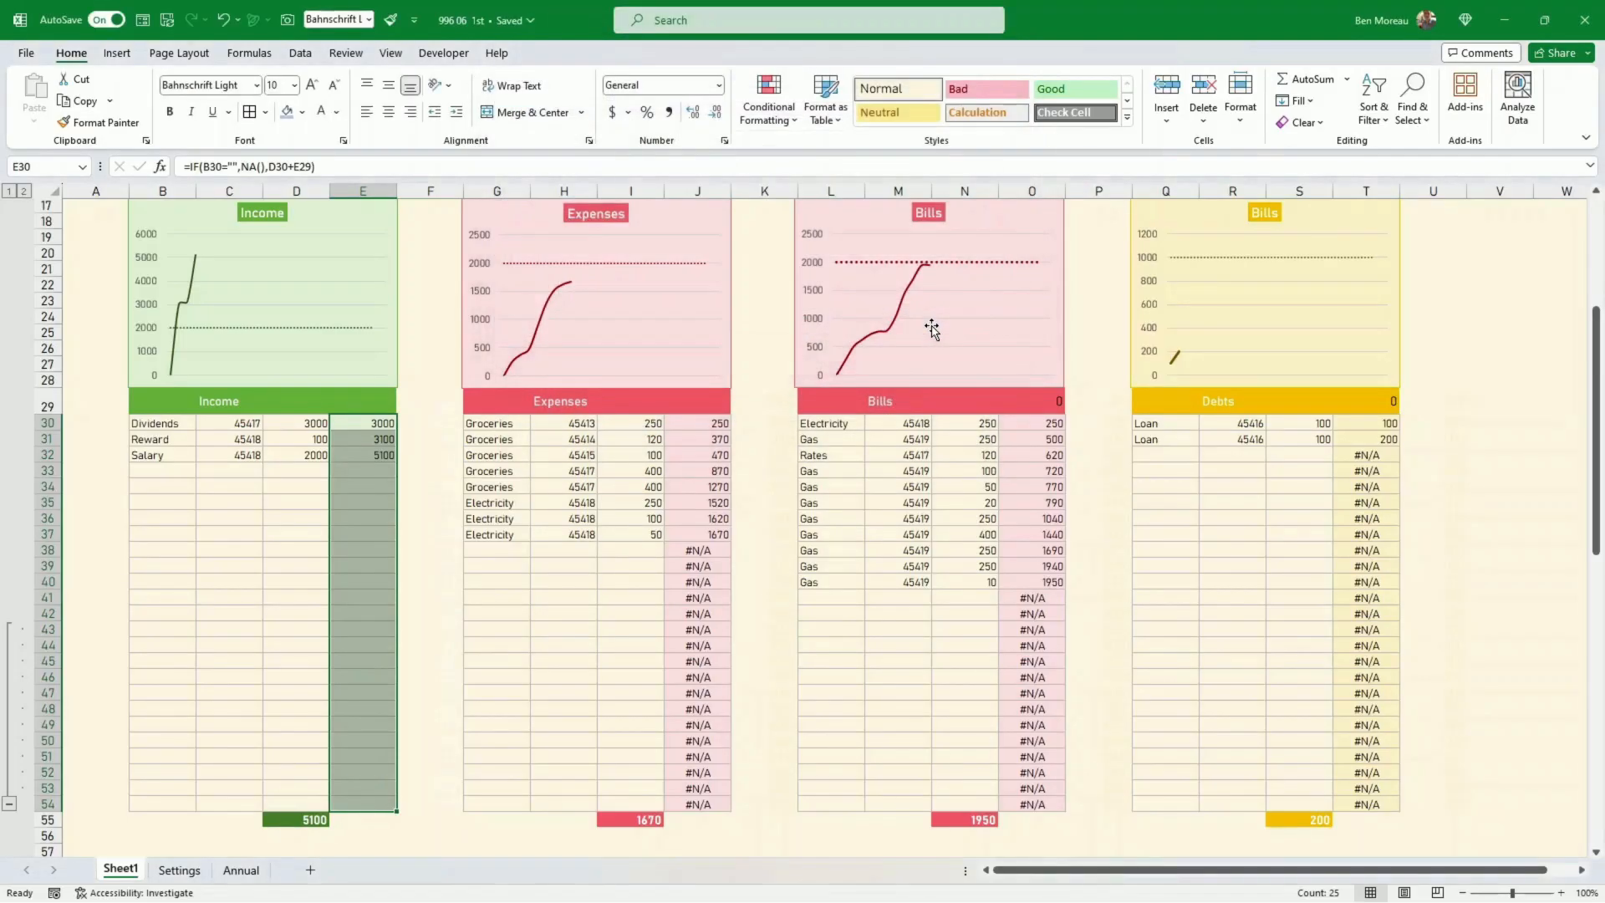
Start a new conditional formatting rule for the Expenses running totals in J30:J54 that formats only cells containing Errors
{"action": "left_click_drag", "start_coordinate": [698, 423], "coordinate": [703, 805]}
{"action": "left_click", "coordinate": [769, 104]}
{"action": "left_click", "coordinate": [793, 326]}
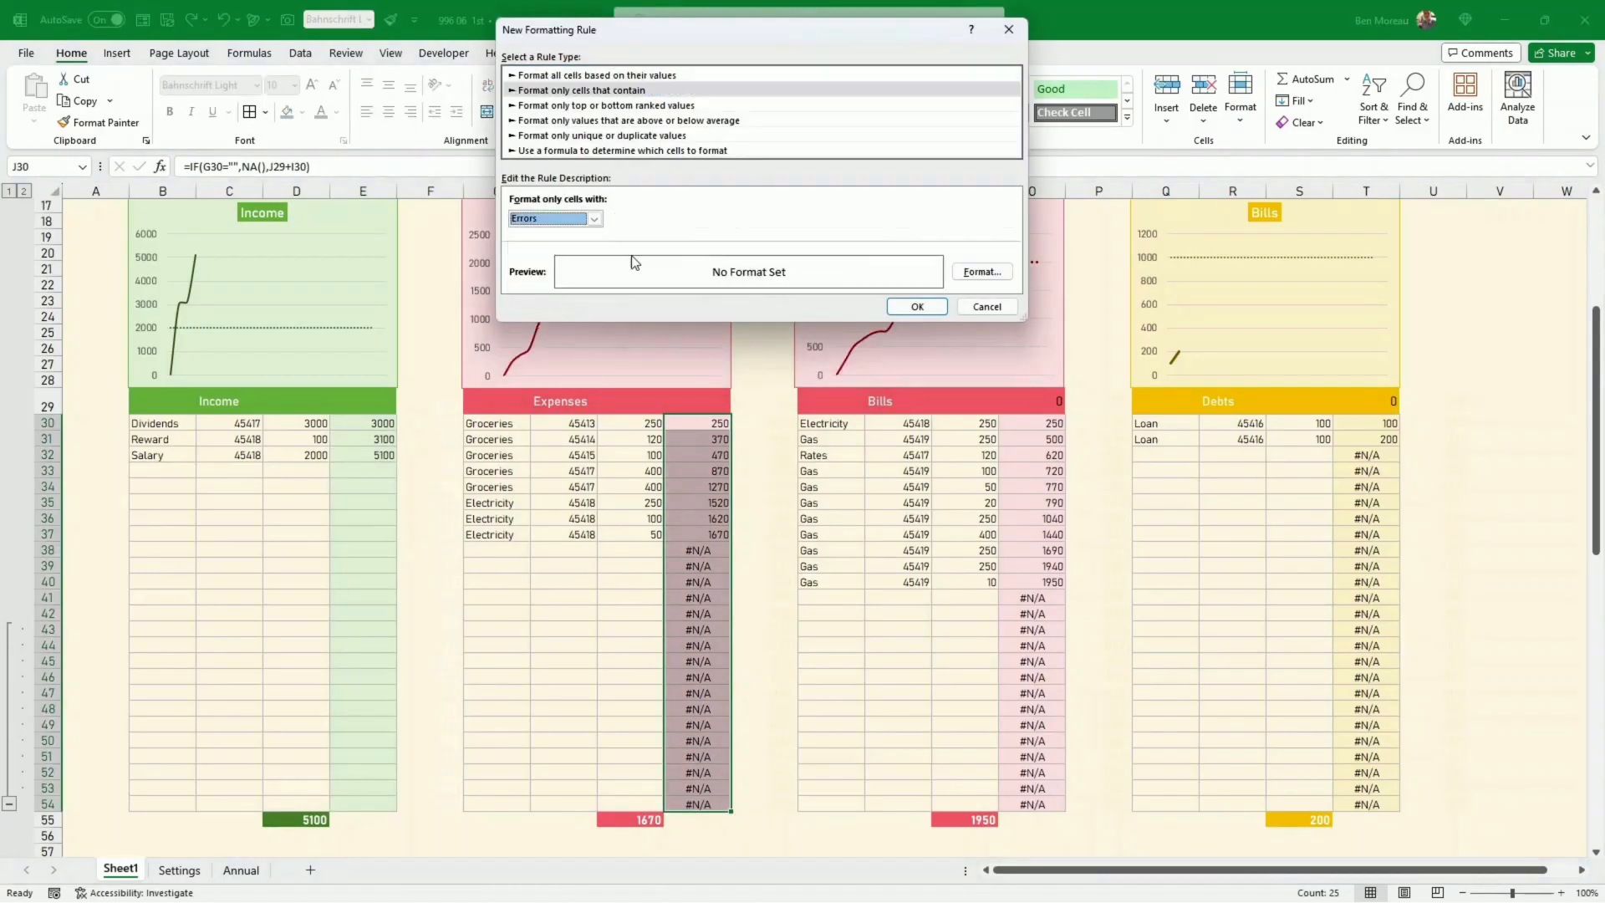